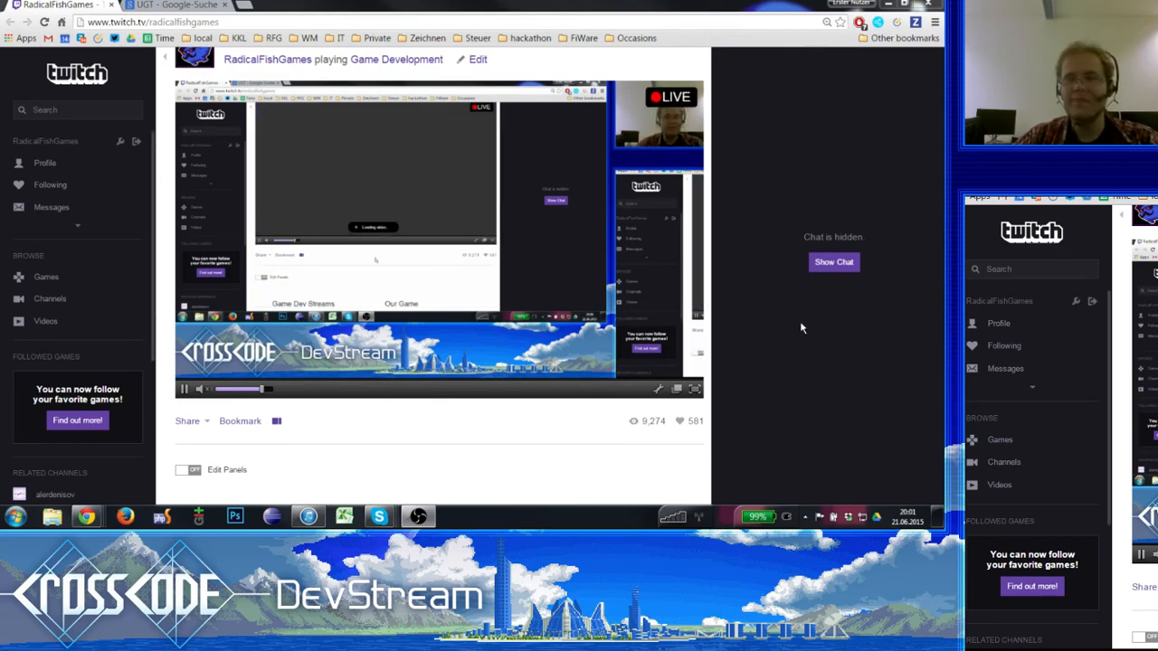
# - Close the RadicalFishGames Twitch channel tab in the browser
pyautogui.click(108, 5)
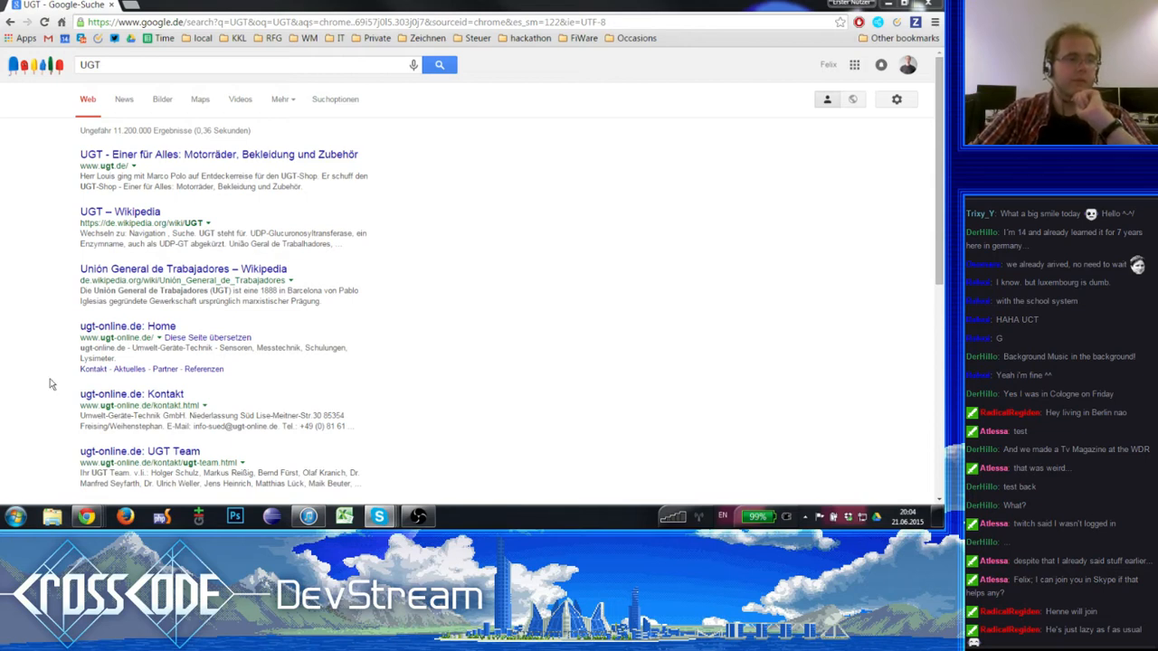
pyautogui.hotkey('alt', 'Tab')
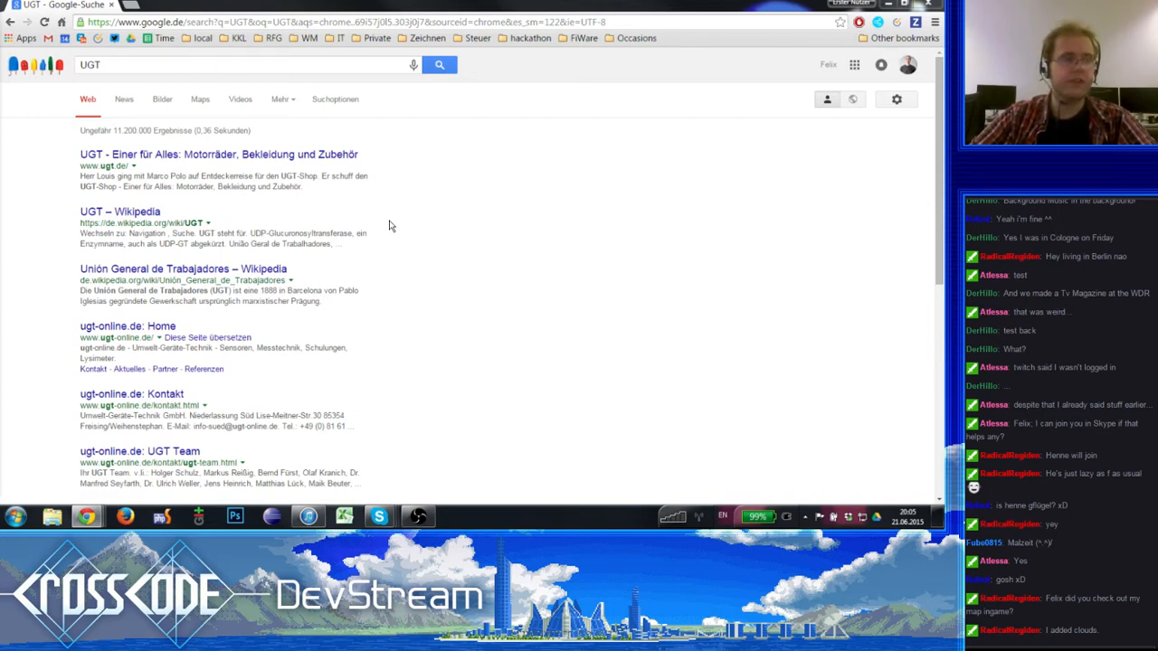
# - Open Git Bash and examine the latest commits of the spherical repository in gitk, including "Started NPC templates", and close the history window
pyautogui.click(198, 516)
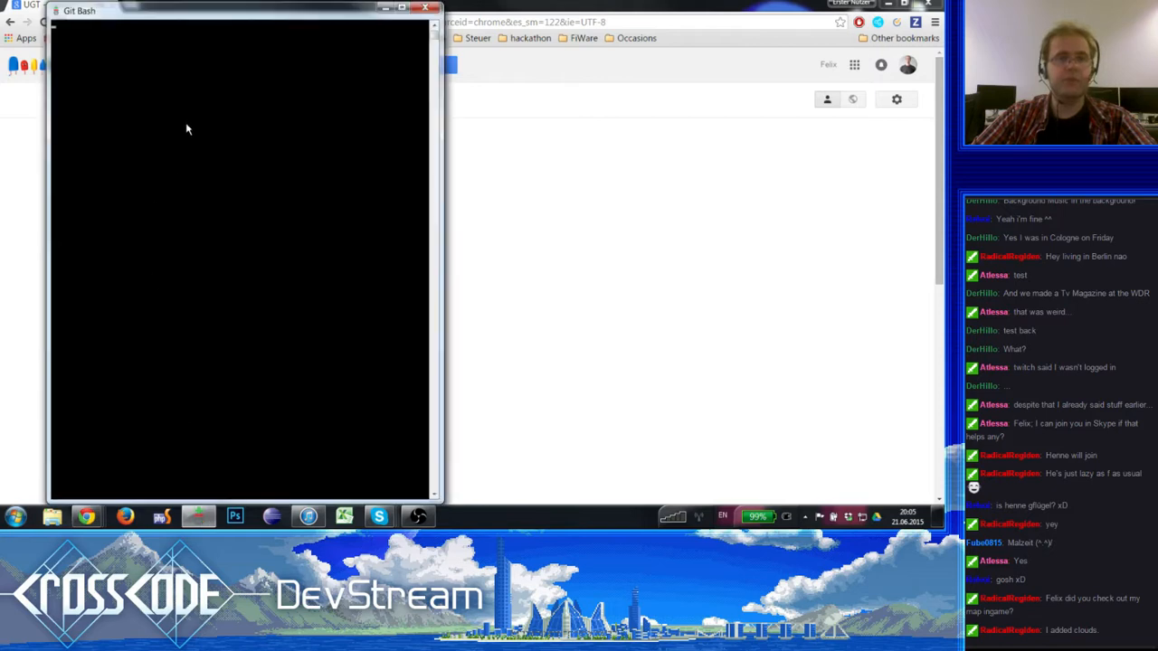
pyautogui.moveTo(220, 12); pyautogui.dragTo(941, 7)
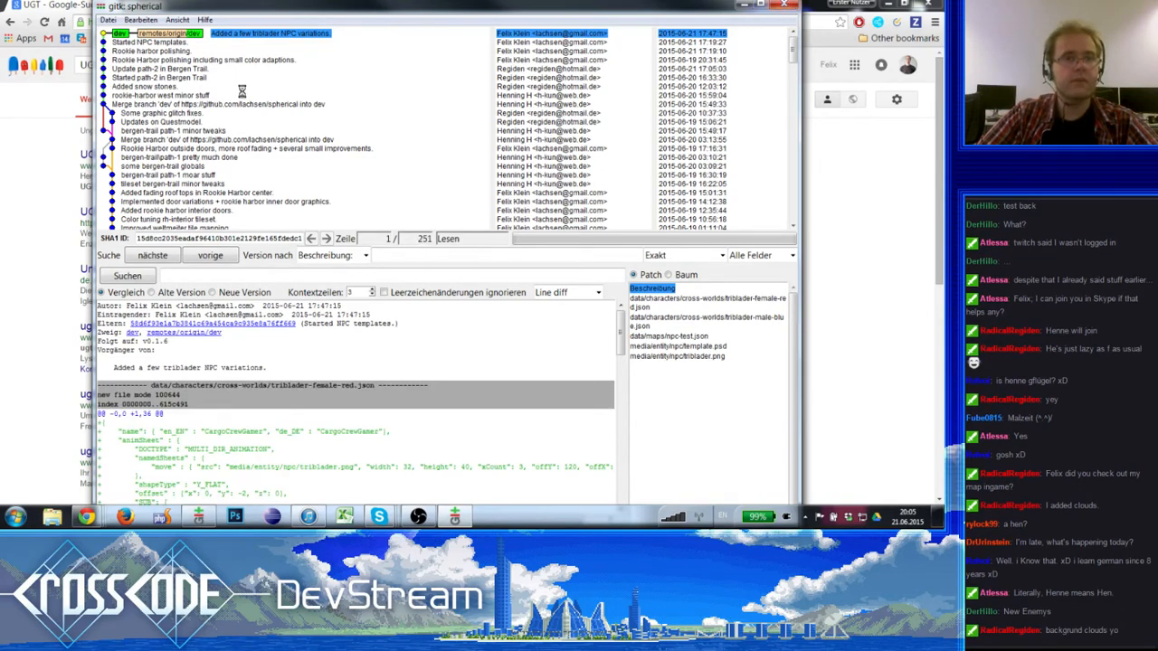
pyautogui.click(136, 58)
pyautogui.click(163, 42)
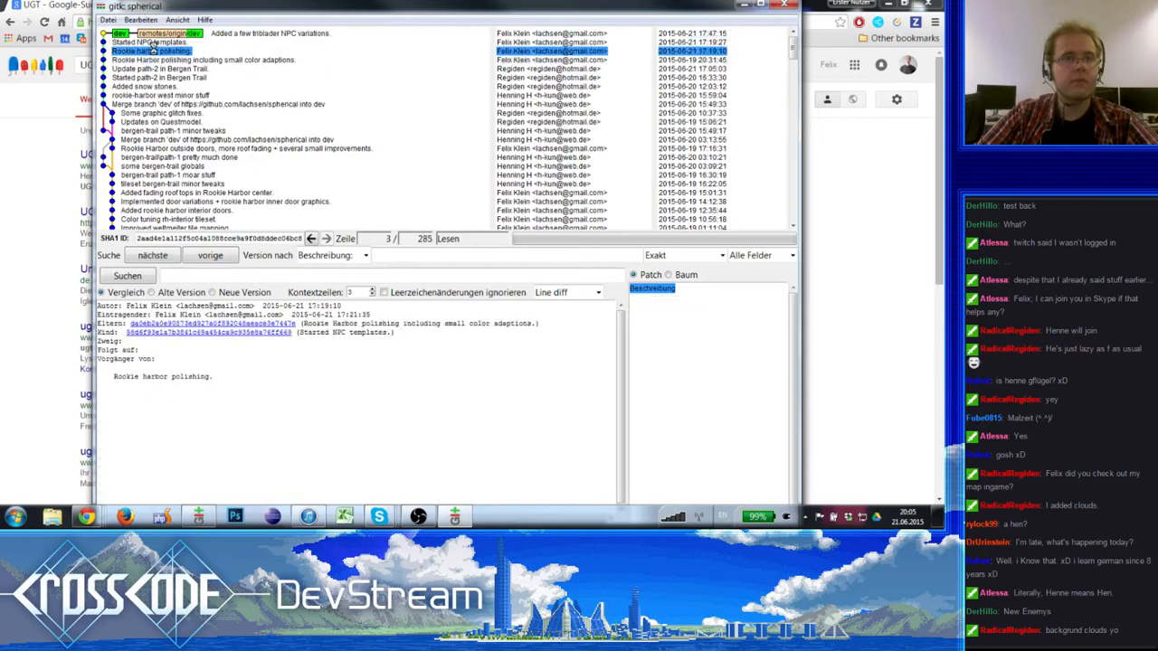
pyautogui.click(185, 33)
pyautogui.click(788, 5)
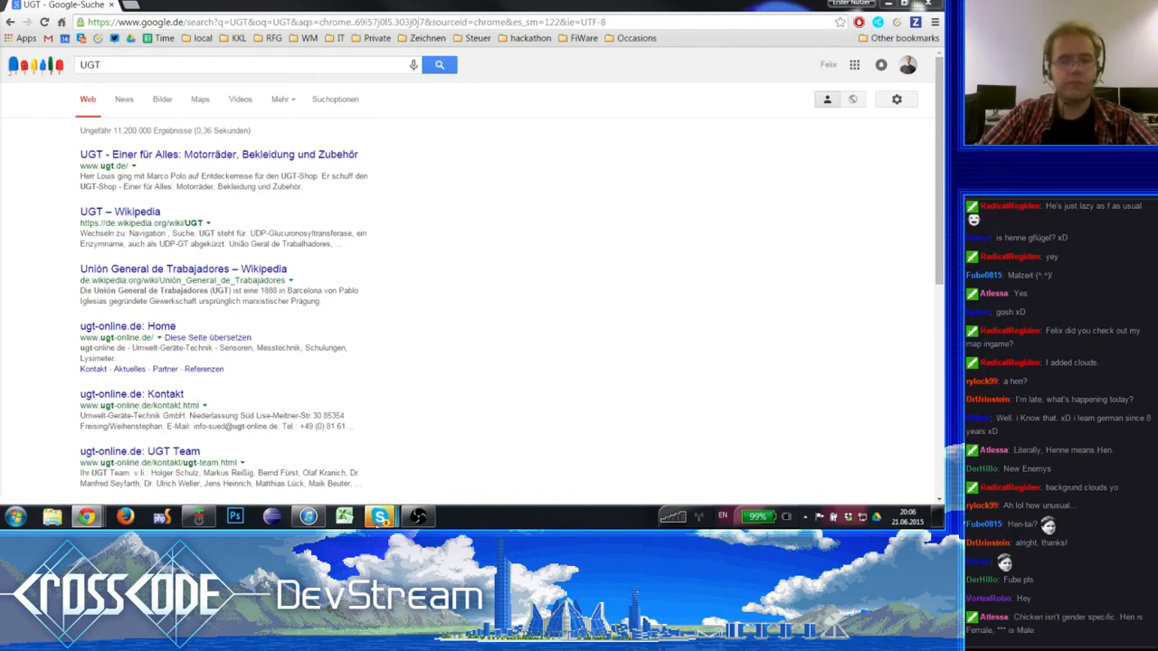
# - Switch to Skype and check the new messages
pyautogui.moveTo(379, 517)
pyautogui.click(379, 453)
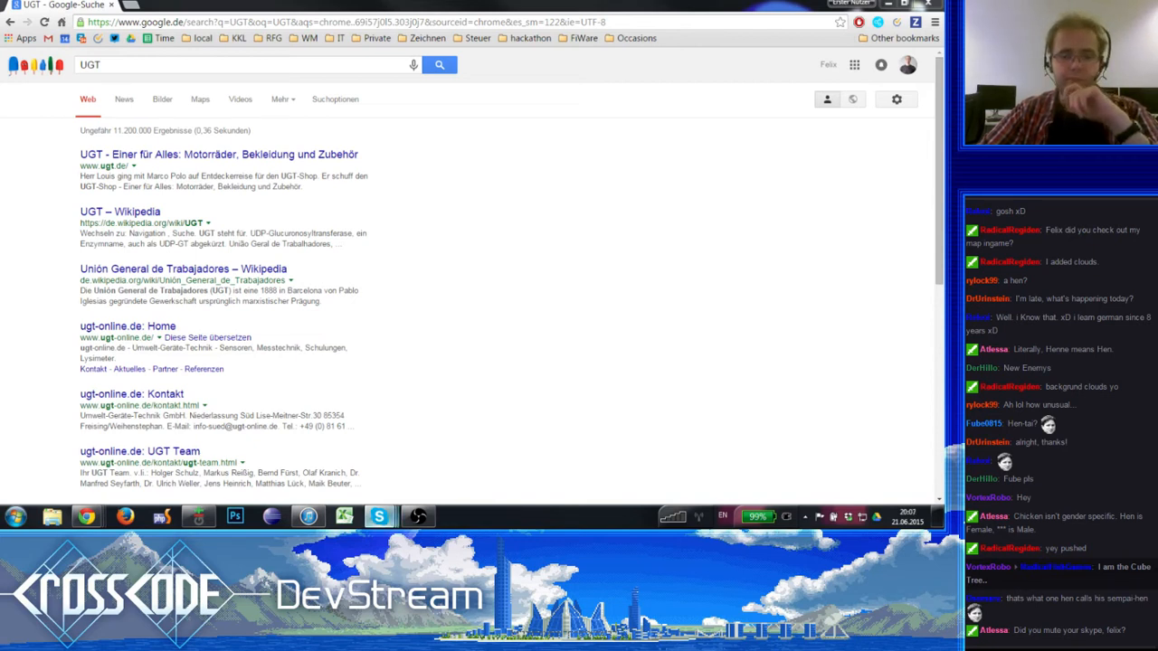
pyautogui.moveTo(378, 517)
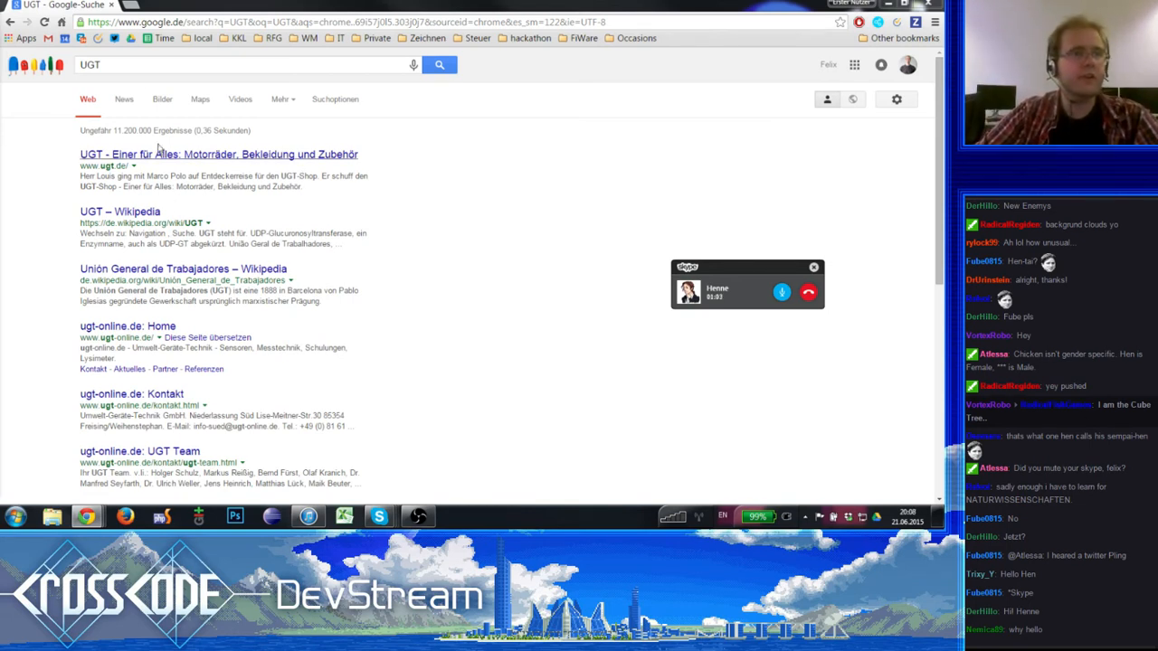
# - Load tweetdeck.twitter.com in a new browser tab and dismiss the floating Skype call popup
pyautogui.click(127, 5)
pyautogui.write('tweetdeck.twitter.com')
pyautogui.press('Return')
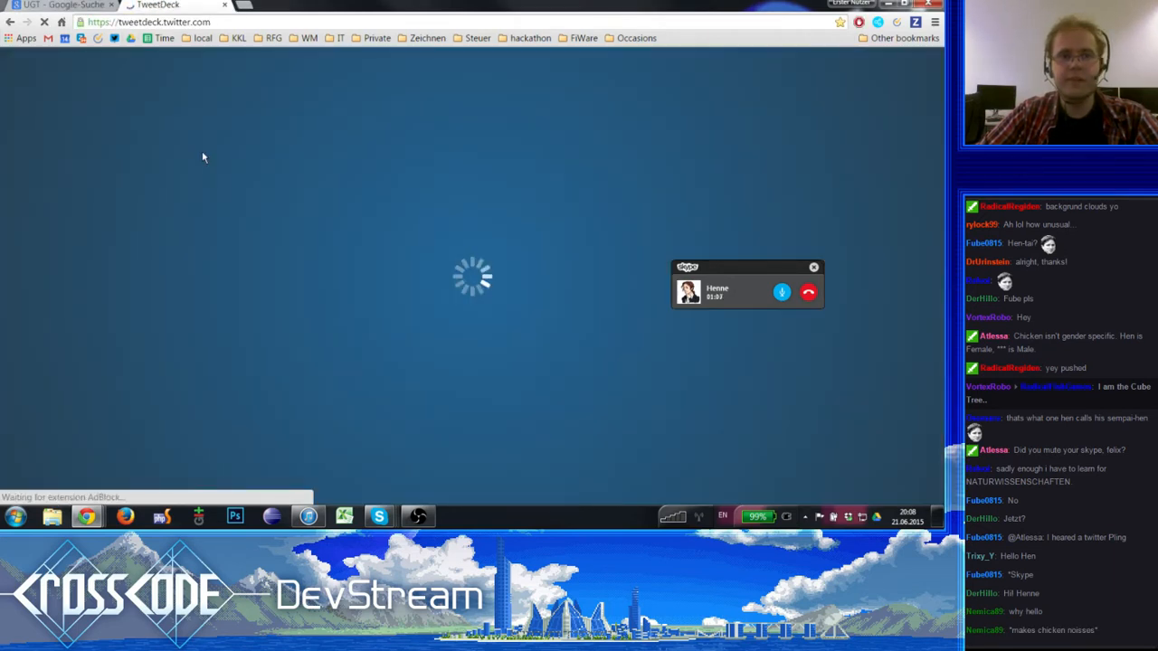
pyautogui.click(813, 266)
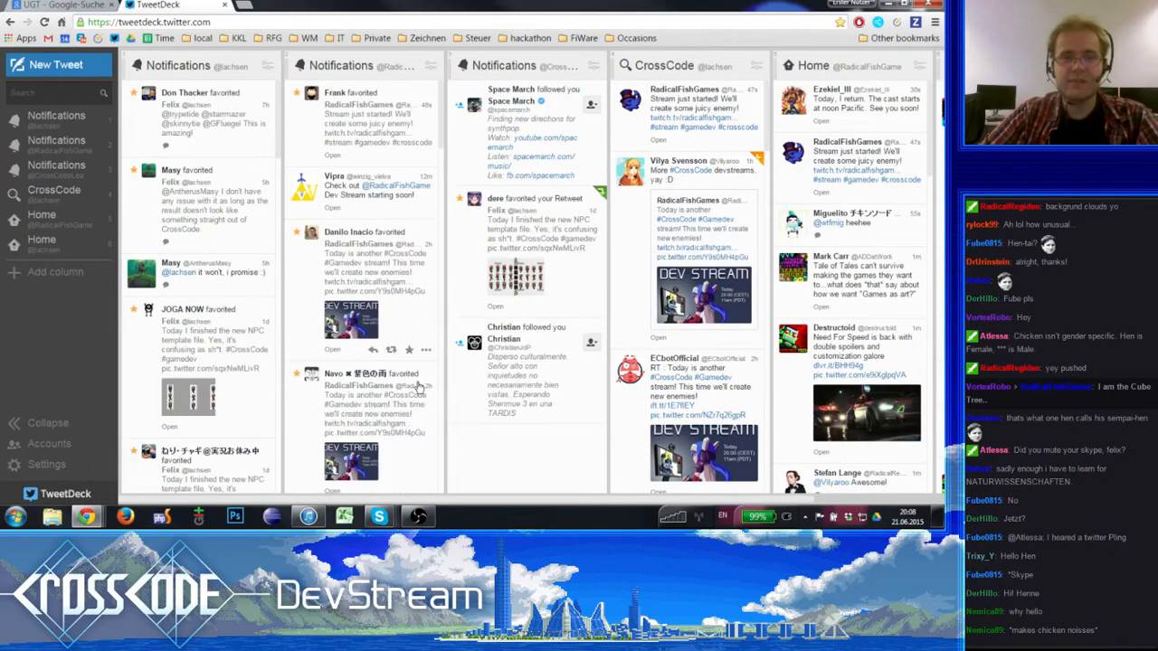
# - Look through the RadicalFishGames notifications column in TweetDeck and close the TweetDeck tab
pyautogui.scroll(-7, 388, 439)
pyautogui.scroll(6, 389, 433)
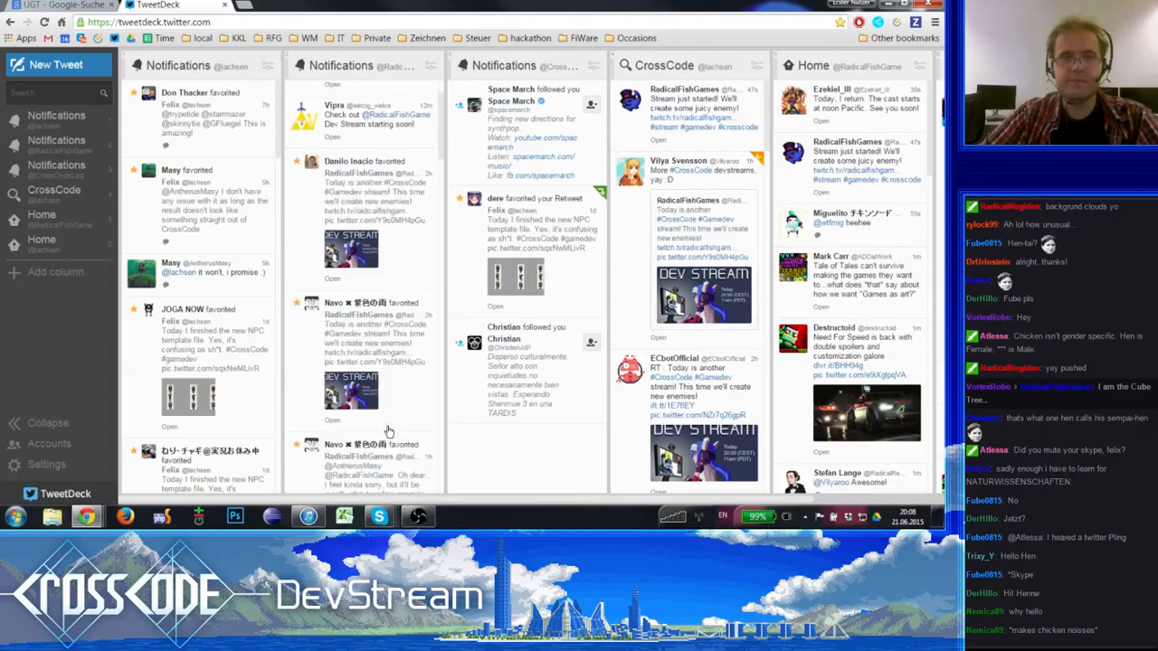
pyautogui.scroll(2, 388, 431)
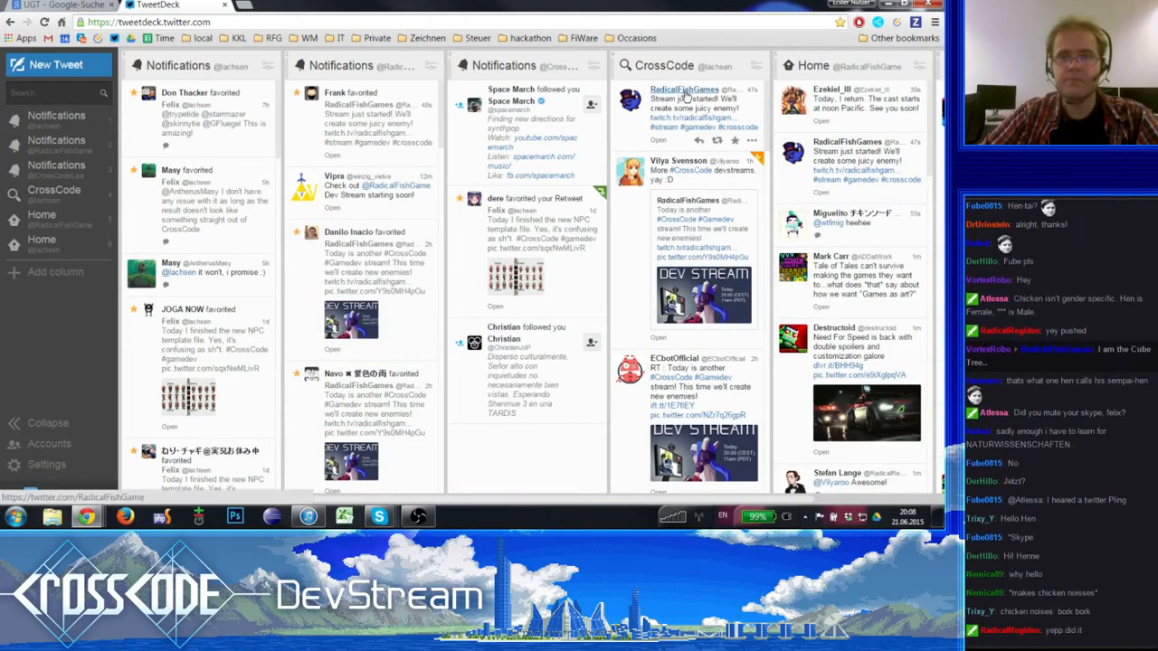
pyautogui.click(226, 7)
pyautogui.moveTo(257, 5); pyautogui.dragTo(258, 88)
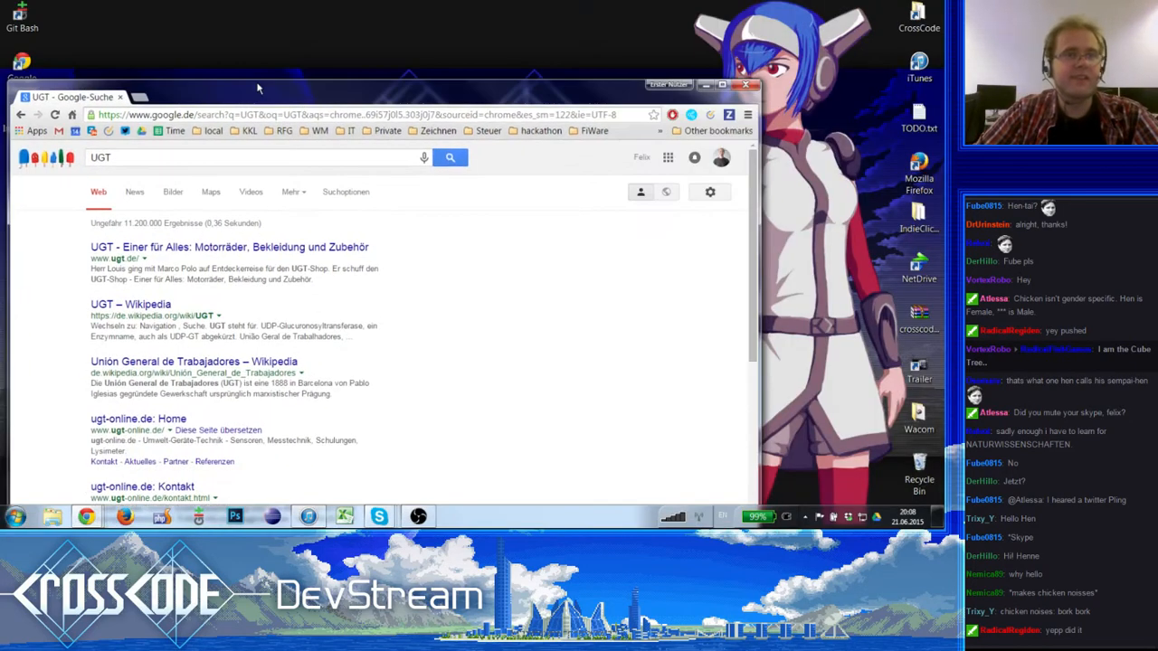
pyautogui.doubleClick(258, 88)
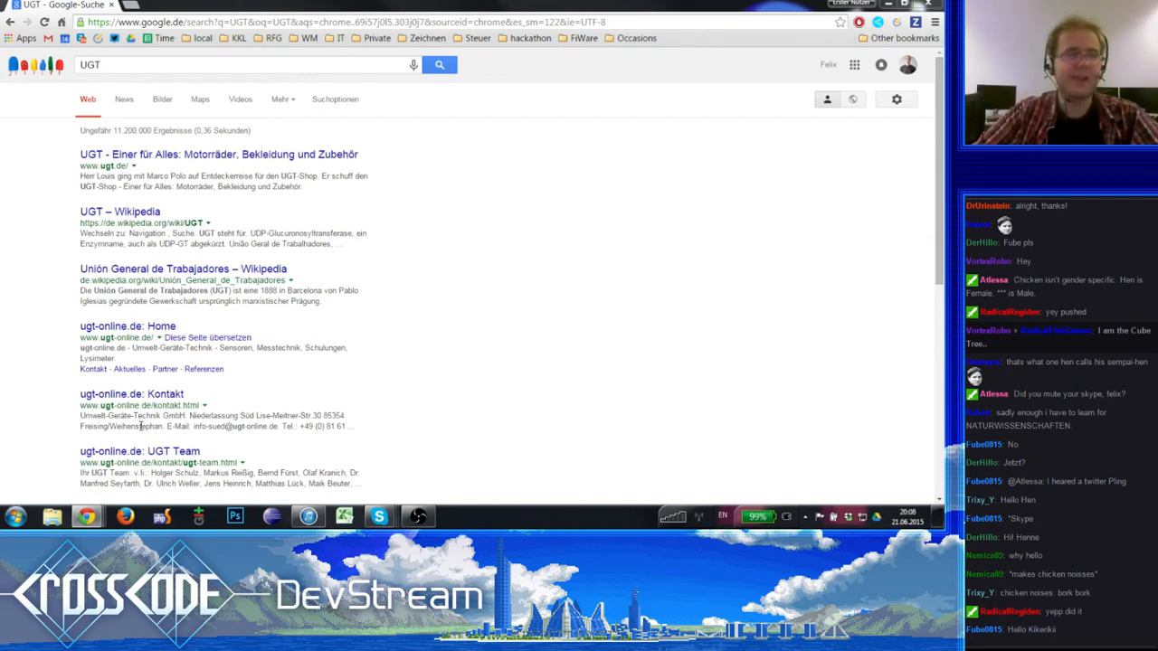
# - Switch to iTunes, move its window into view to check the playing track and song list, and minimise it
pyautogui.moveTo(307, 521)
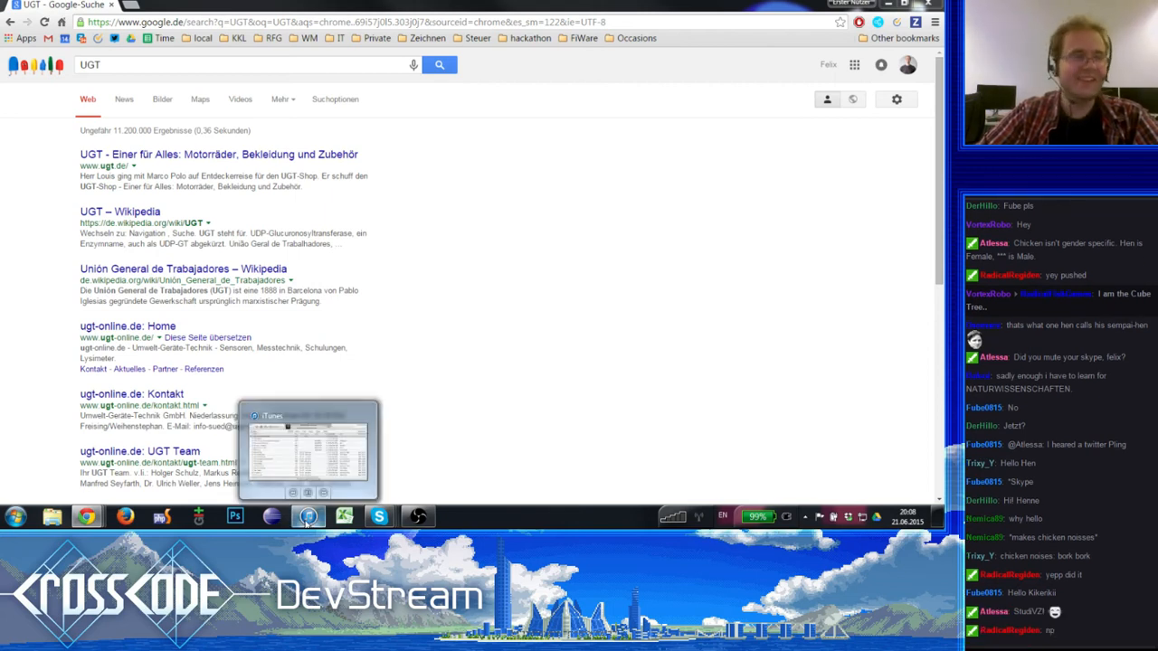
pyautogui.moveTo(262, 426); pyautogui.dragTo(200, 451)
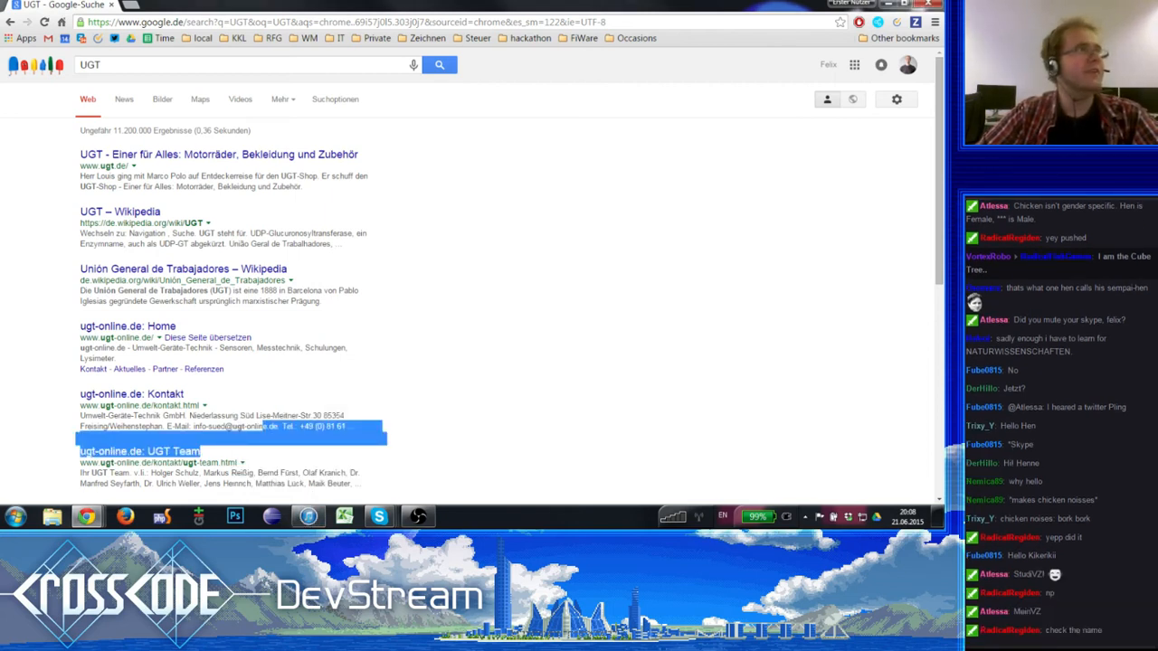
pyautogui.hotkey('alt', 'Tab')
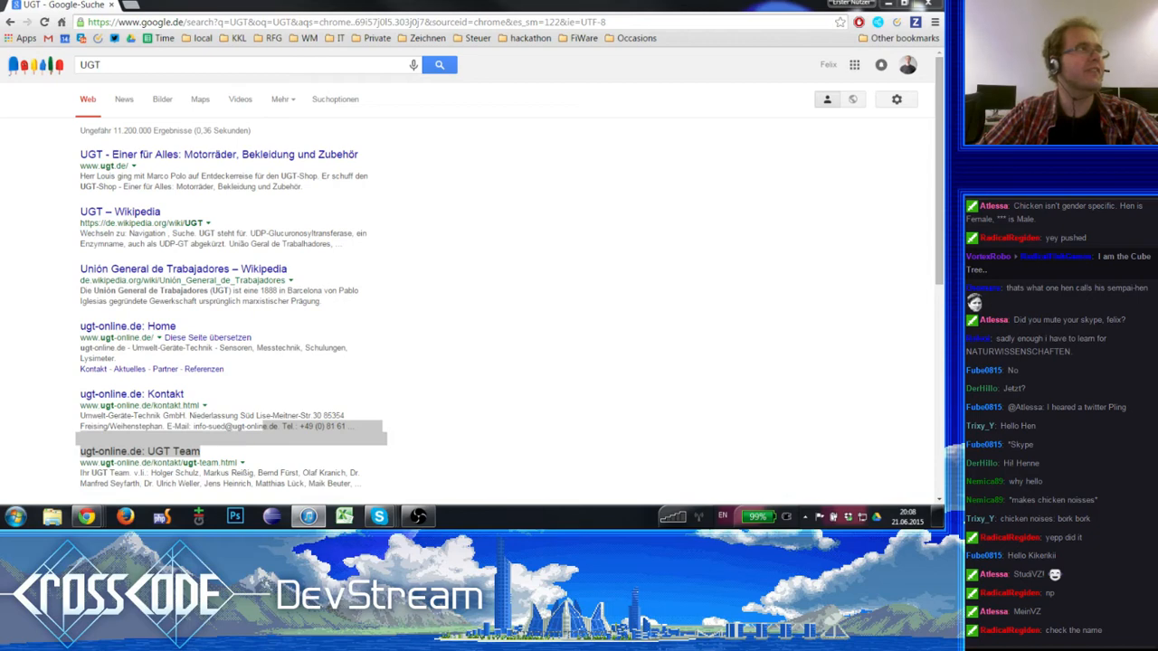
pyautogui.moveTo(0, 86); pyautogui.dragTo(583, 94)
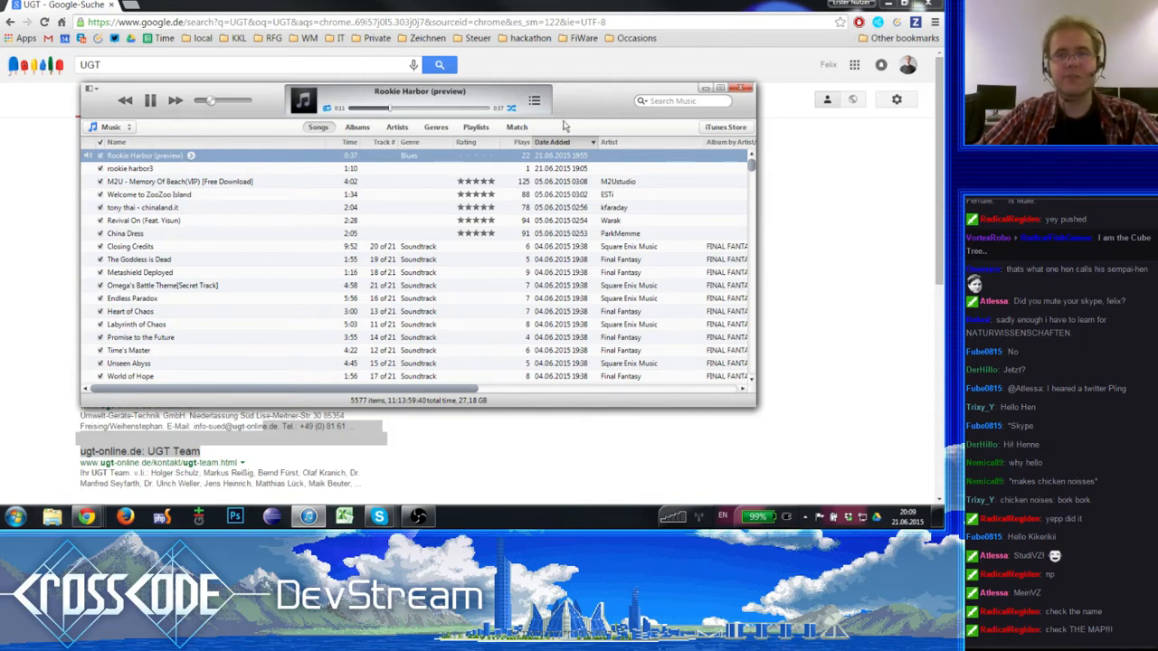
pyautogui.moveTo(586, 99); pyautogui.dragTo(583, 89)
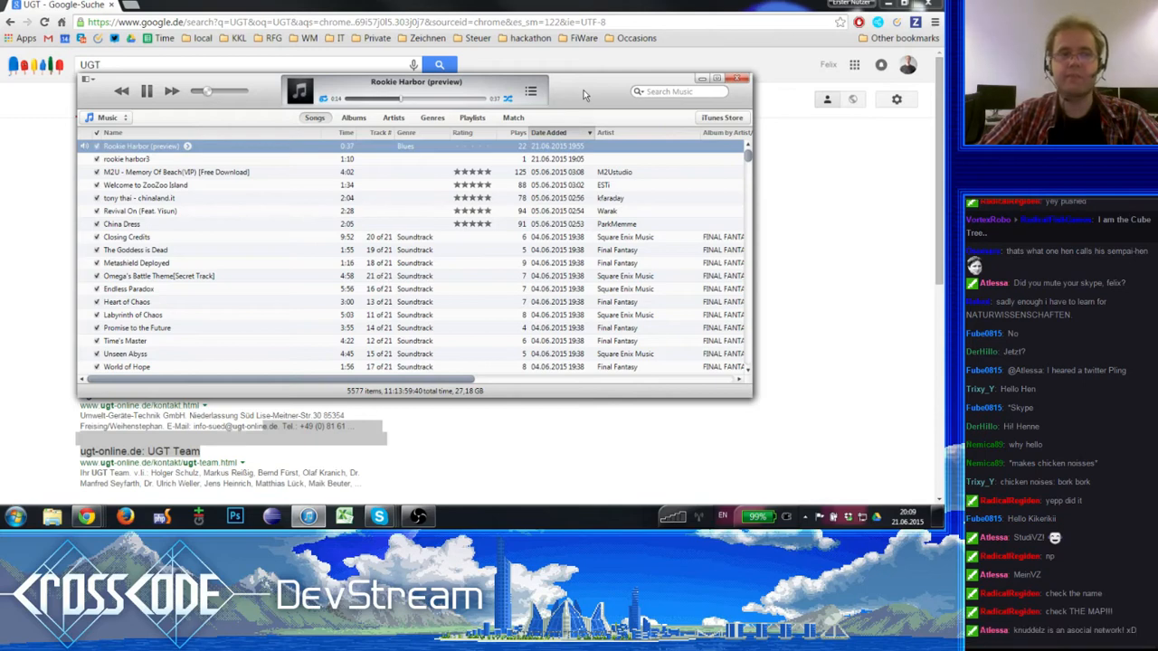
pyautogui.click(701, 78)
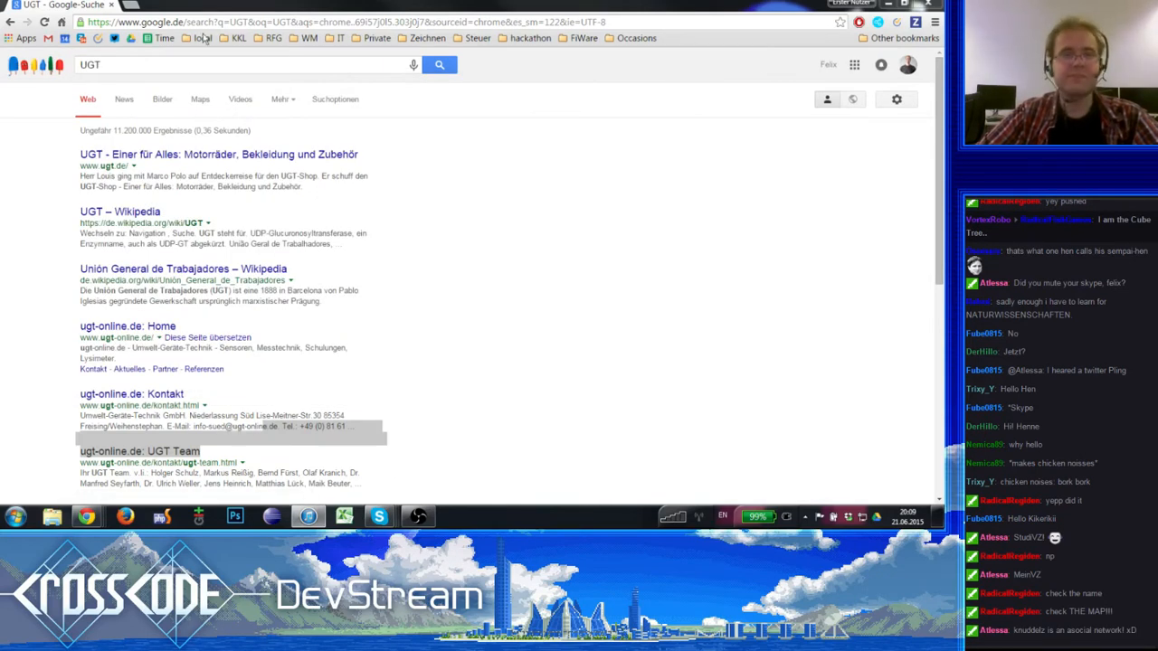
# - Open a new blank tab in the browser beside the UGT search results
pyautogui.hotkey('ctrl', 't')
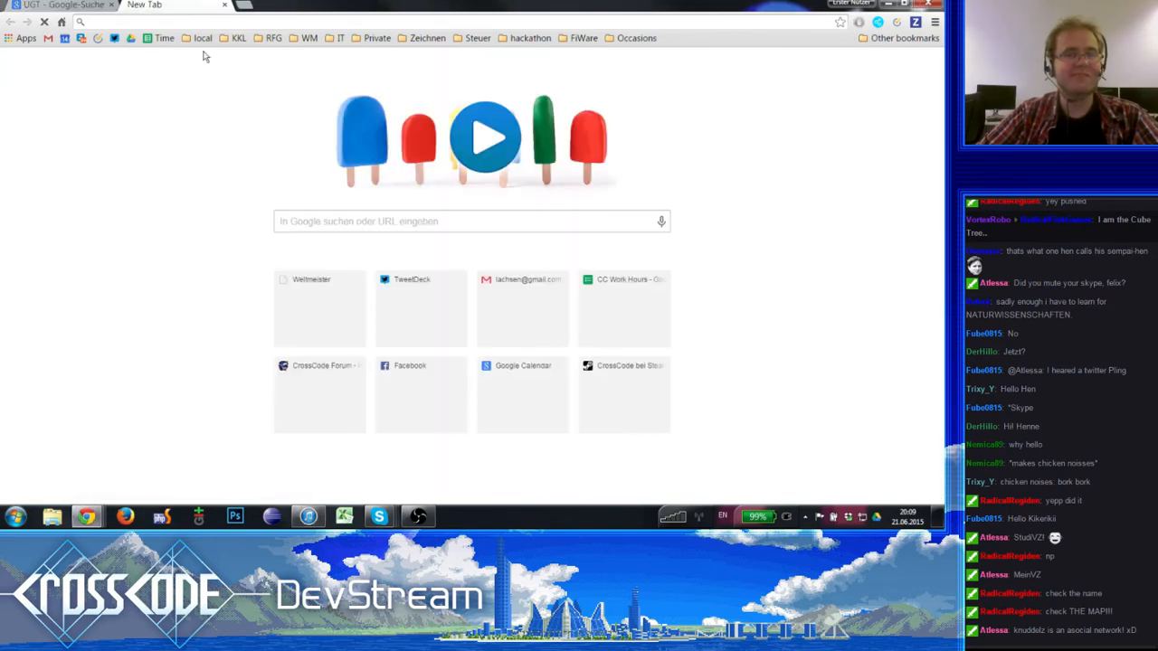
pyautogui.click(804, 516)
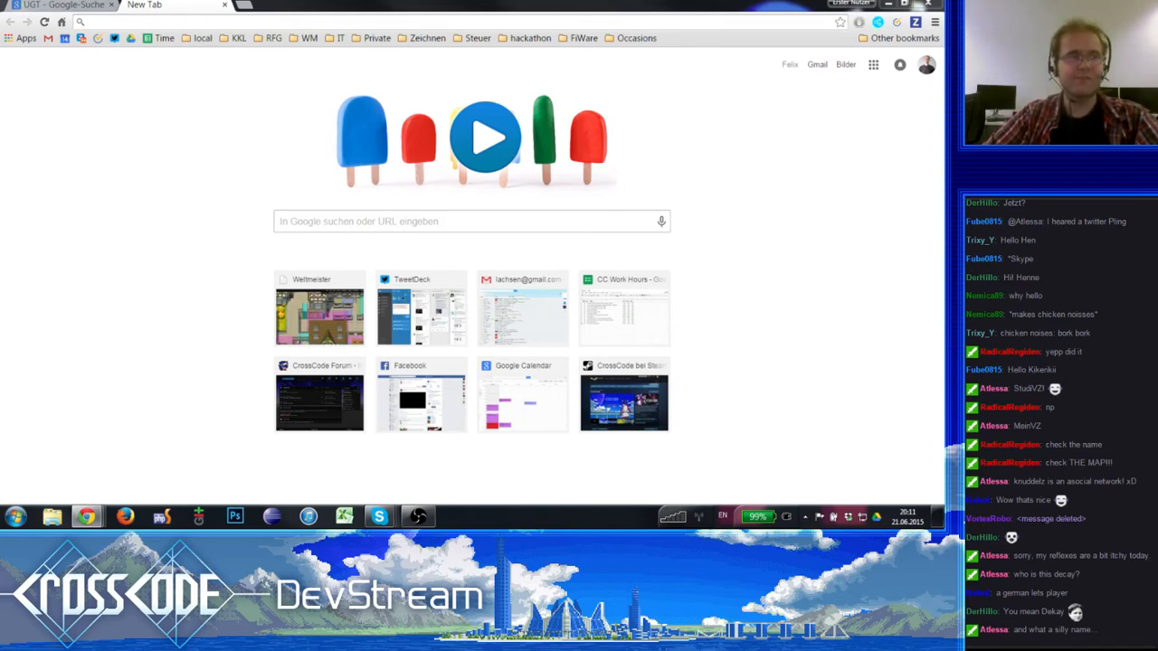
pyautogui.click(54, 5)
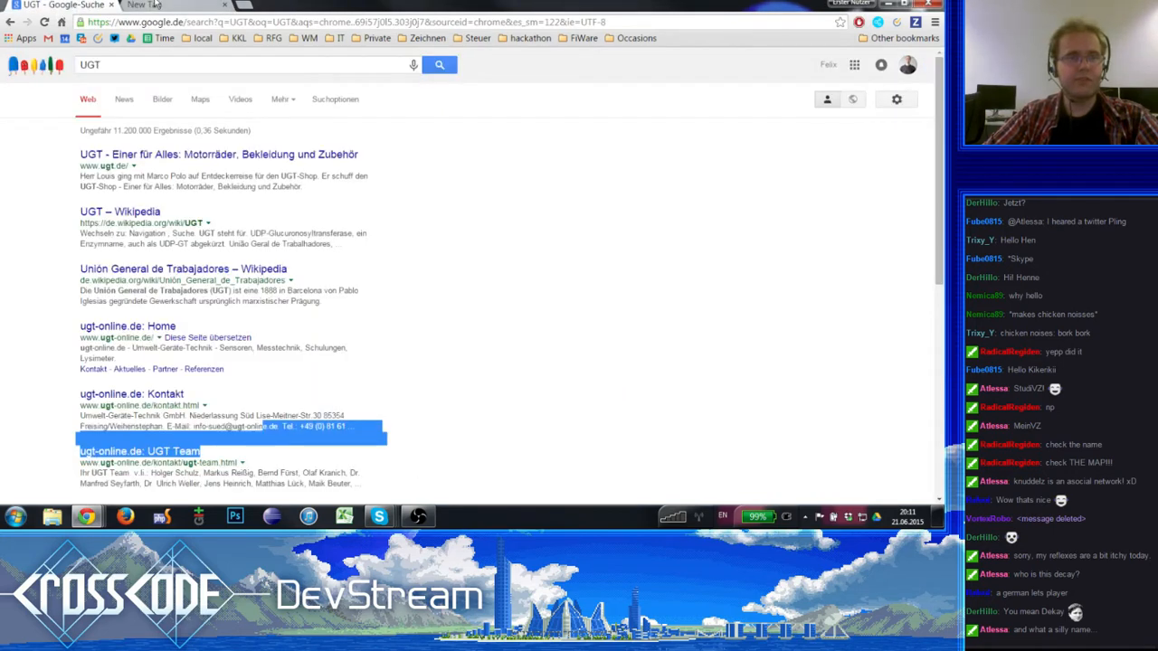
pyautogui.click(153, 5)
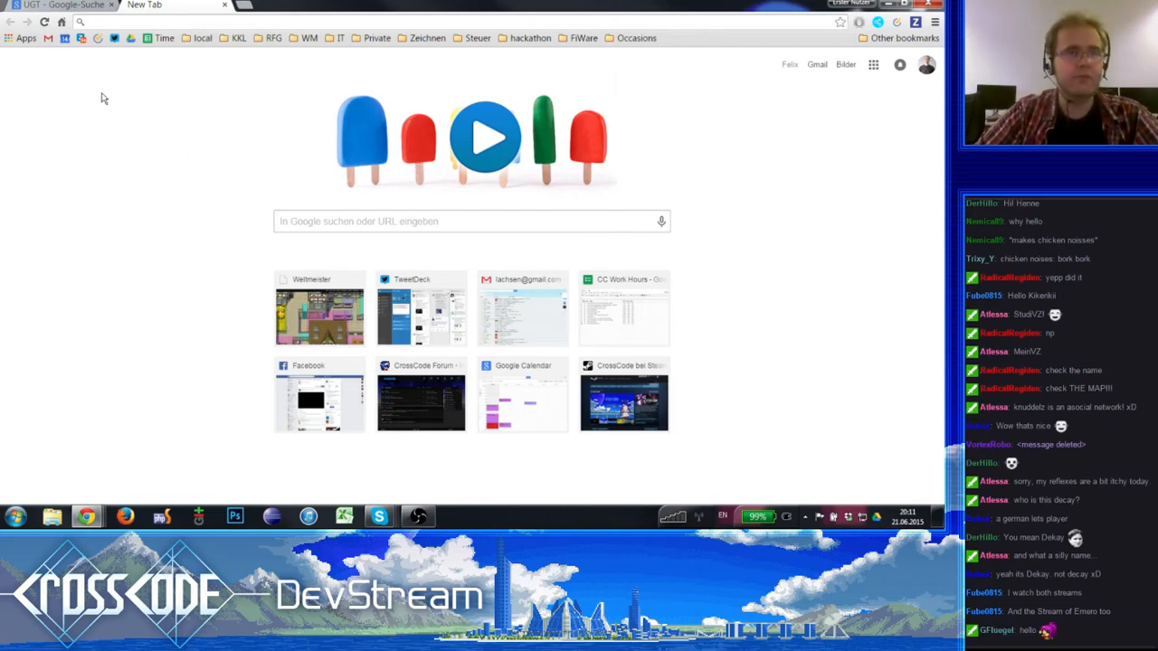
pyautogui.click(45, 5)
pyautogui.click(179, 5)
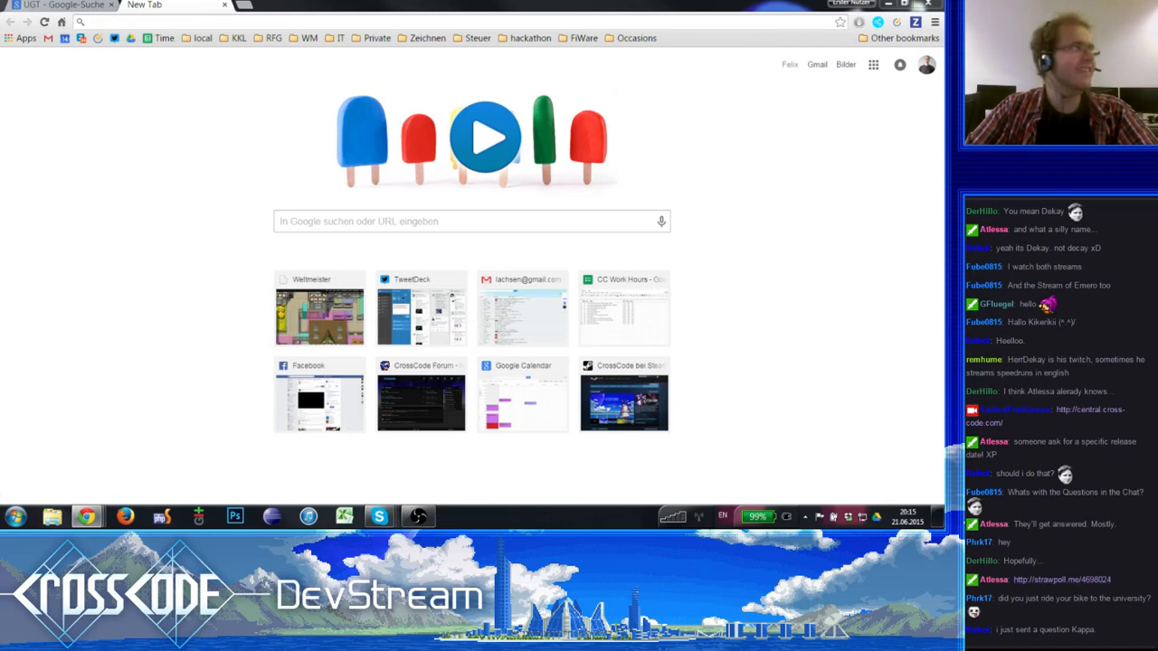
# - Bring the Straw Poll tab into this browser window, view the "What do you want to see today?" poll, and close it
pyautogui.moveTo(2, 30); pyautogui.dragTo(274, 7)
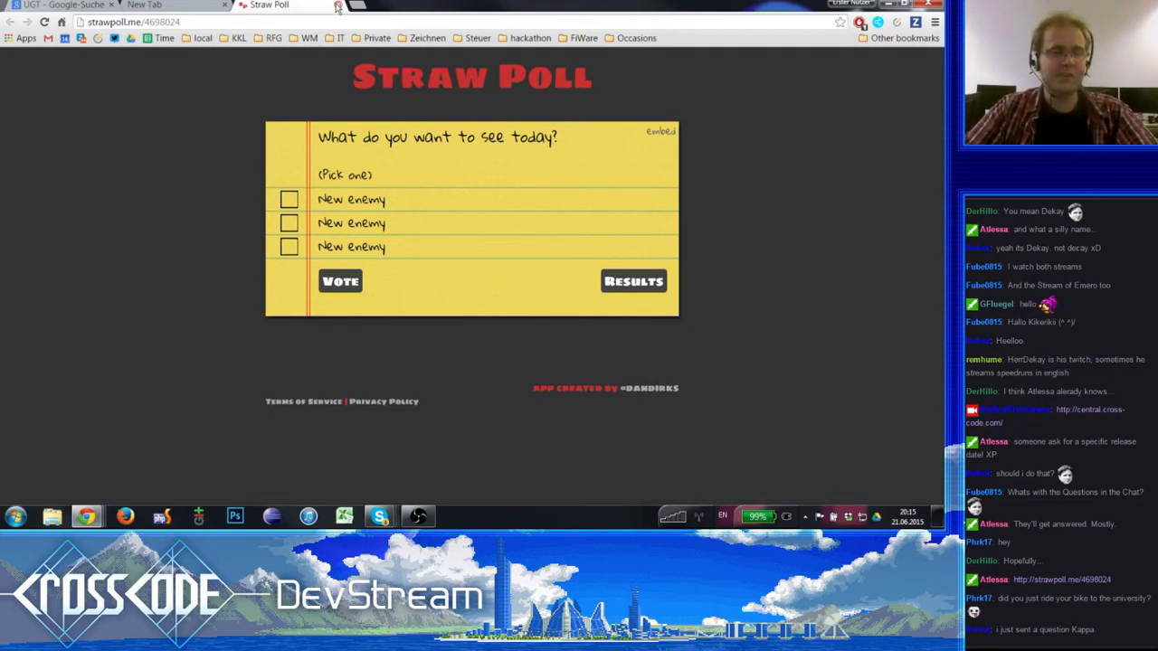
pyautogui.click(338, 6)
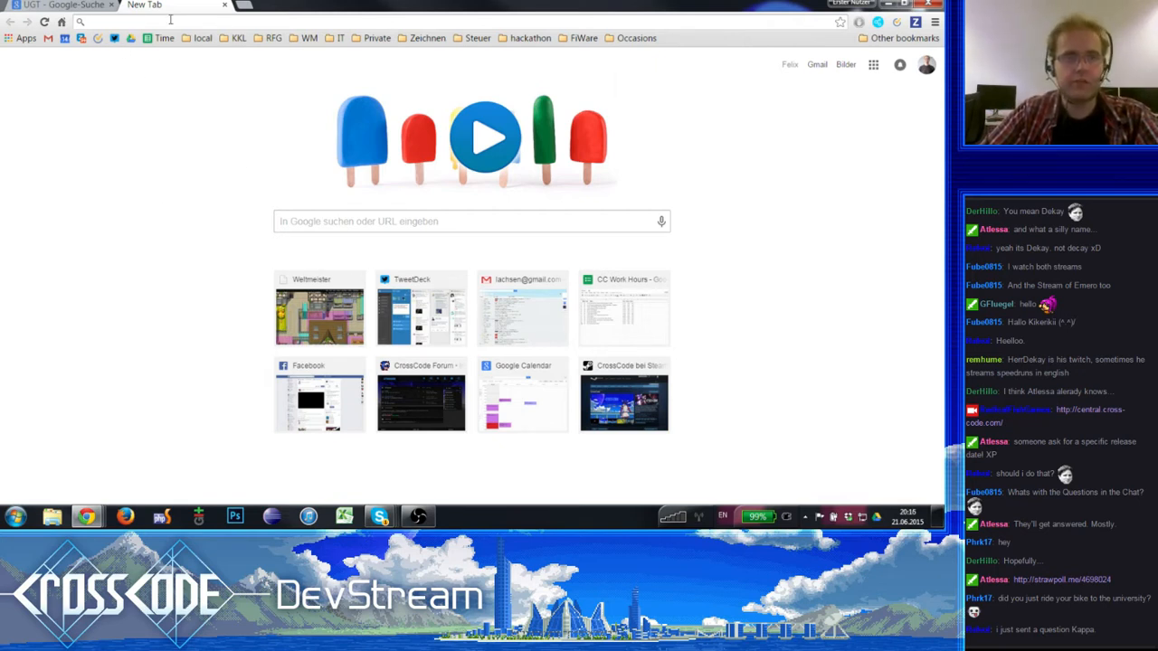
pyautogui.write('localhost/spherical/')
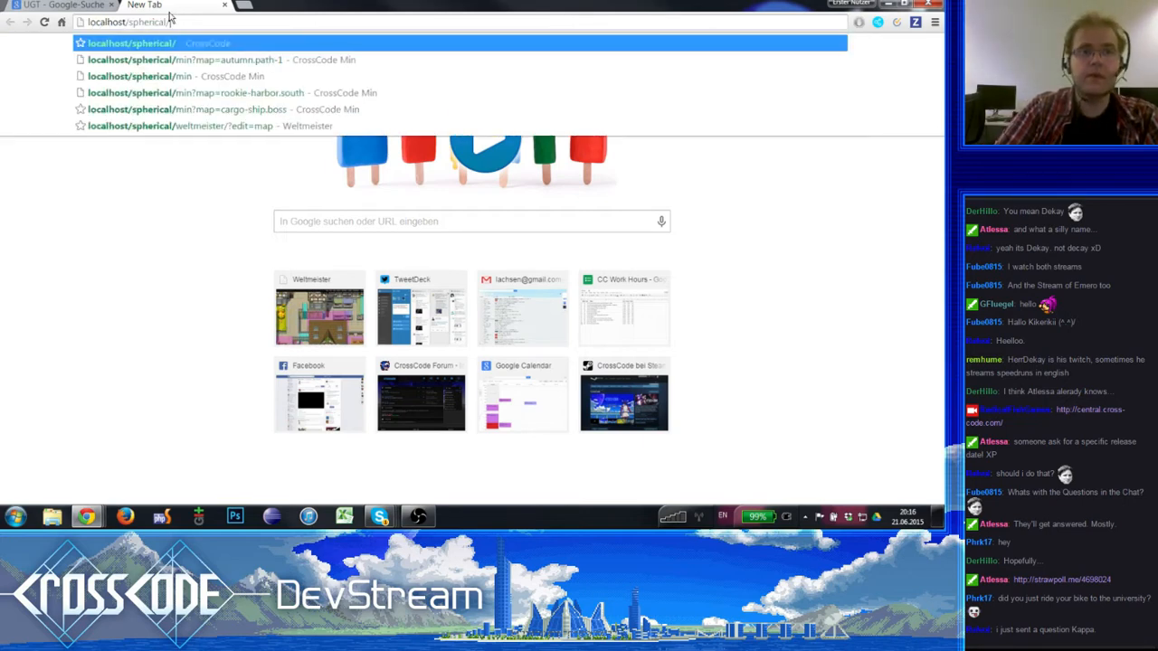
pyautogui.write('min?map=')
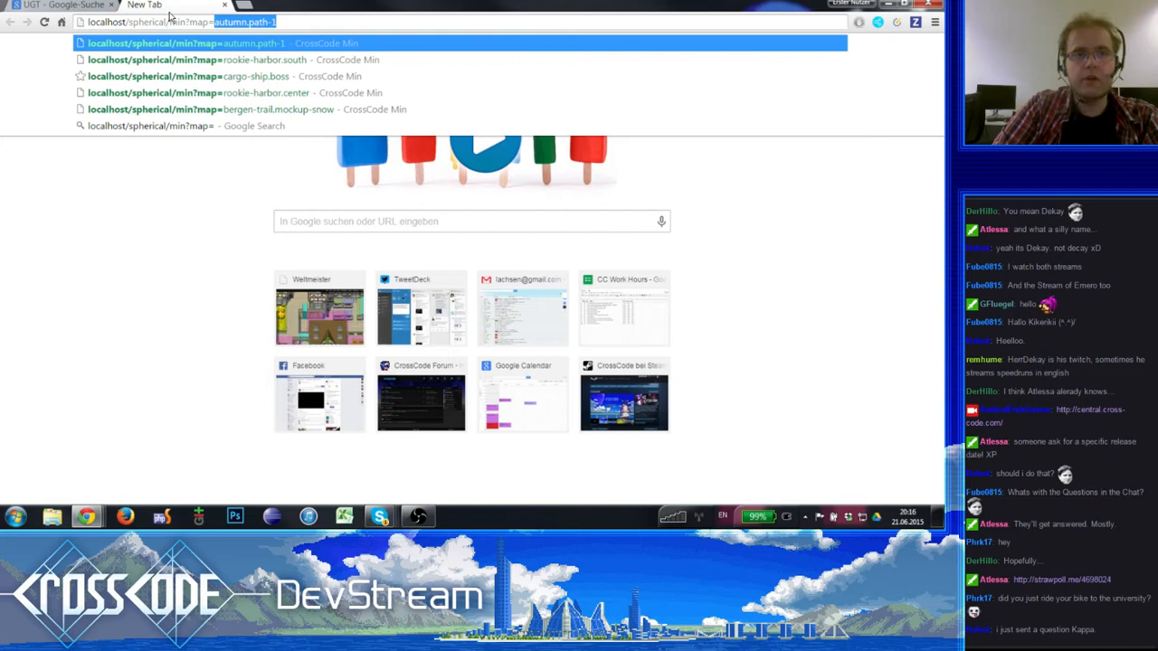
pyautogui.press('Escape')
# - Switch to PhpStorm with the spherical project and dismiss the Tip of the Day dialog
pyautogui.click(161, 516)
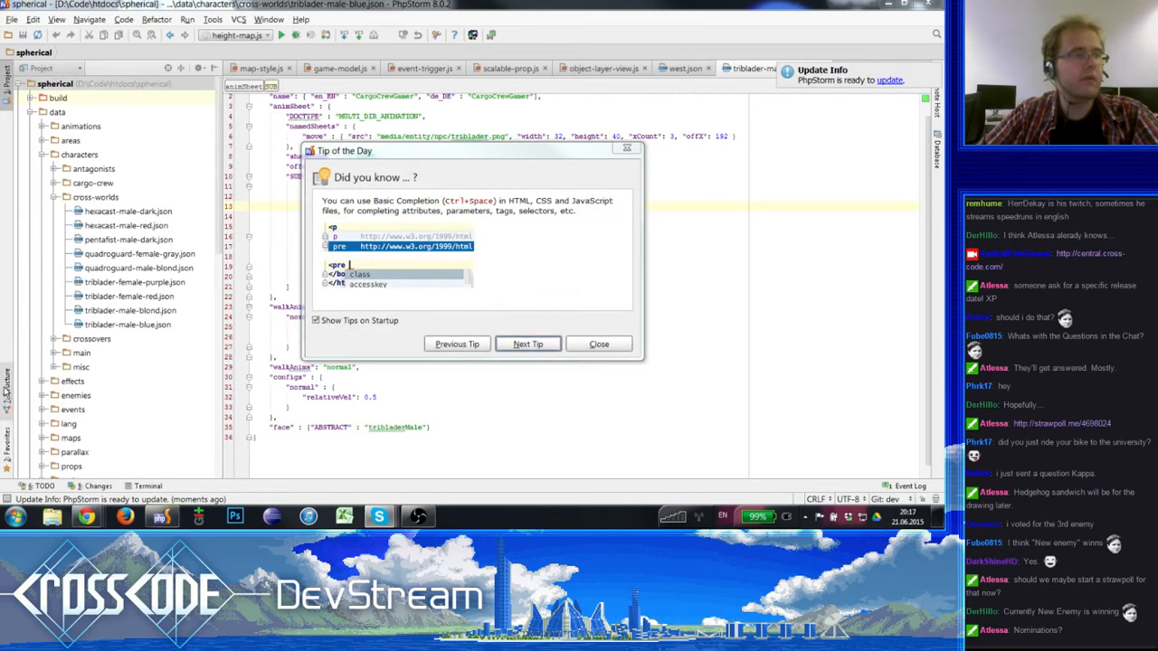
pyautogui.click(599, 344)
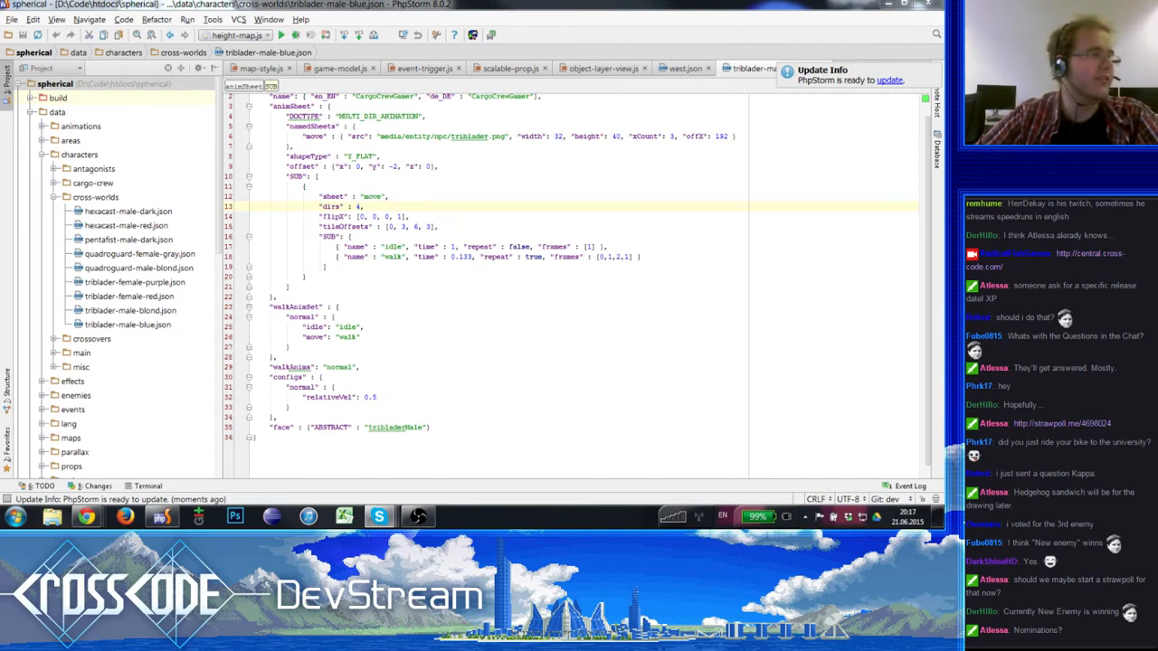
# - Bring up the CrossBlahBlah Skype chat window and move it off the visible screen, away from the code editor
pyautogui.hotkey('alt', 'Tab')
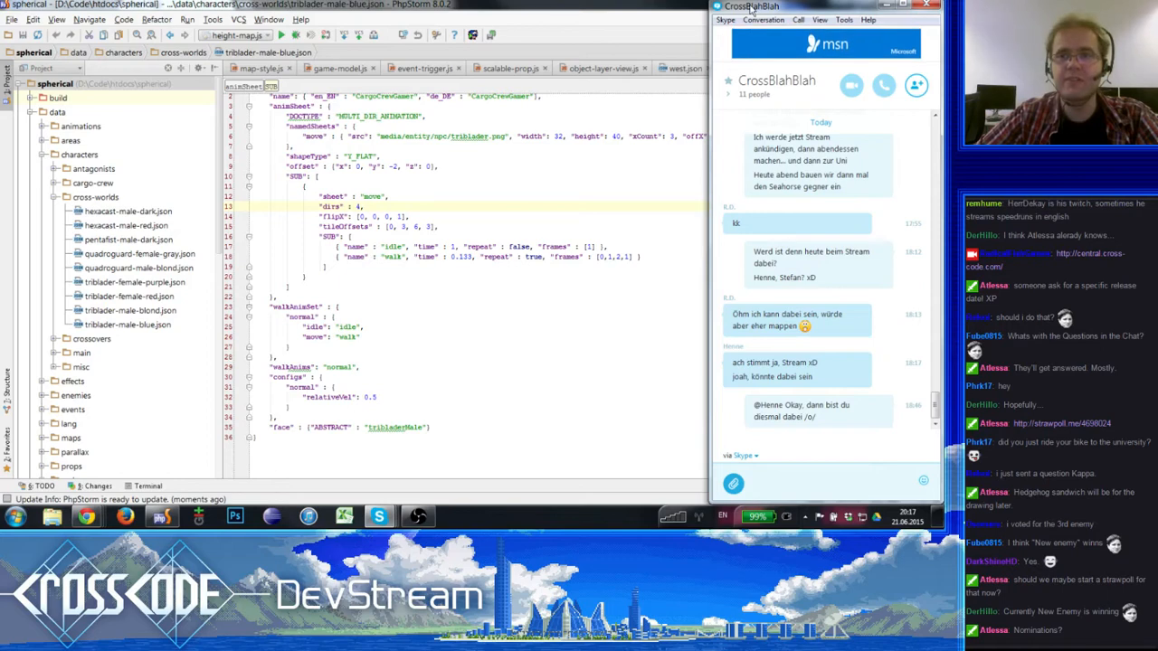
pyautogui.moveTo(750, 7); pyautogui.dragTo(0, 7)
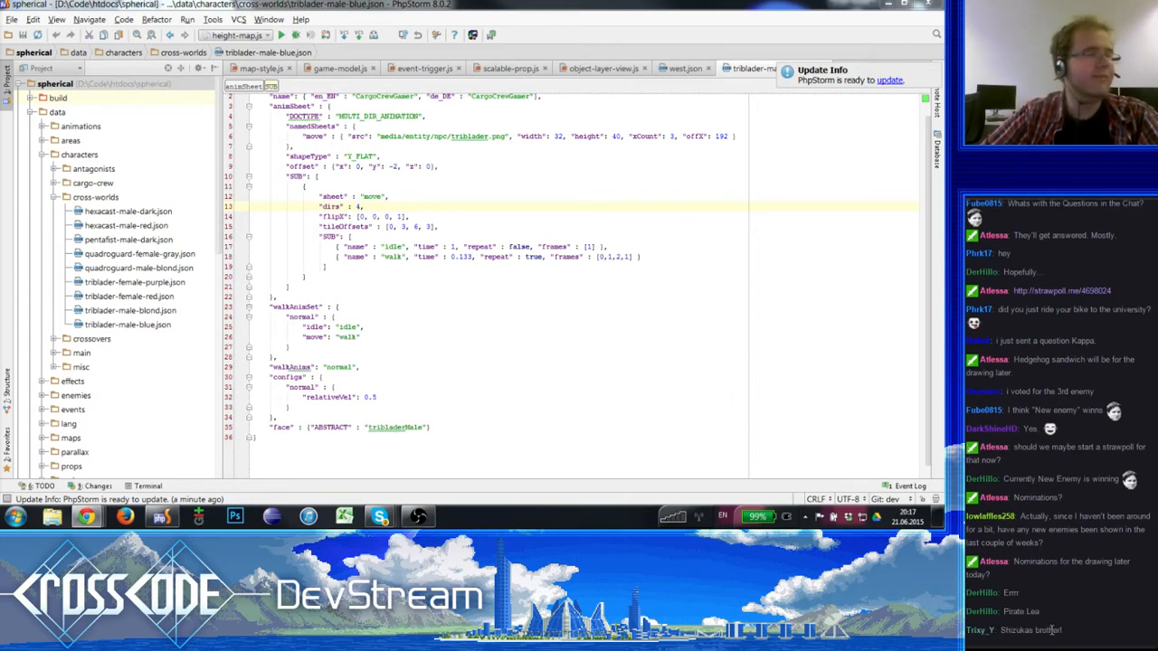
pyautogui.moveTo(1049, 631); pyautogui.dragTo(981, 425)
pyautogui.click(990, 392)
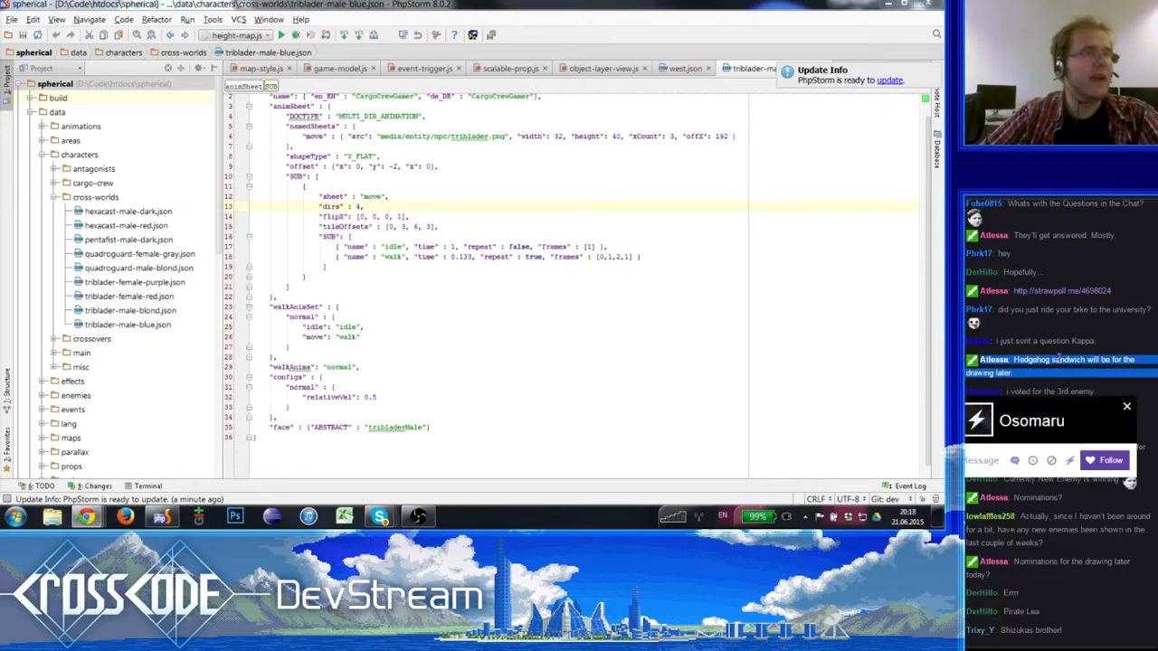
pyautogui.click(1126, 409)
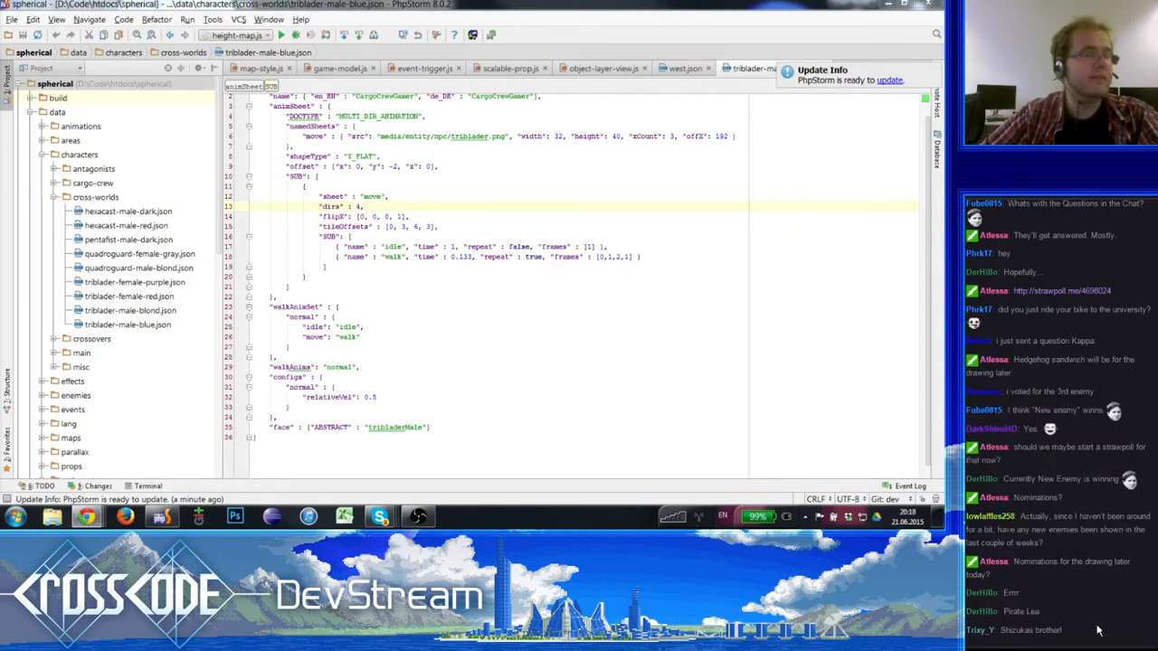
pyautogui.moveTo(1080, 635); pyautogui.dragTo(987, 312)
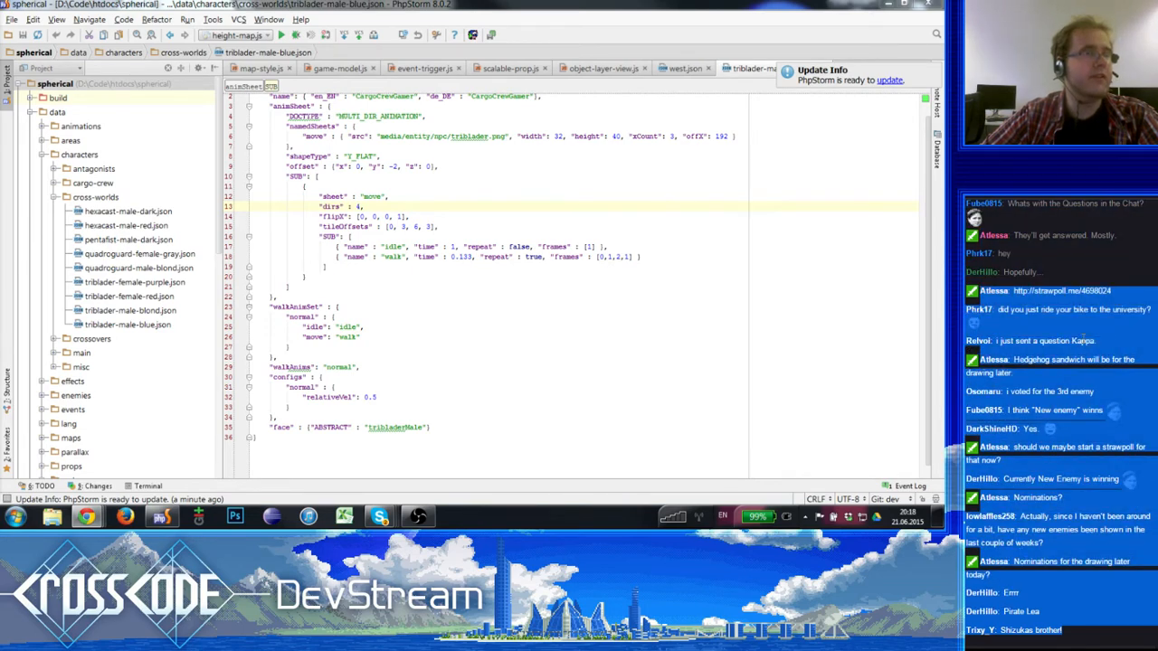
pyautogui.click(1057, 335)
pyautogui.moveTo(1015, 233); pyautogui.dragTo(1024, 509)
pyautogui.click(1083, 618)
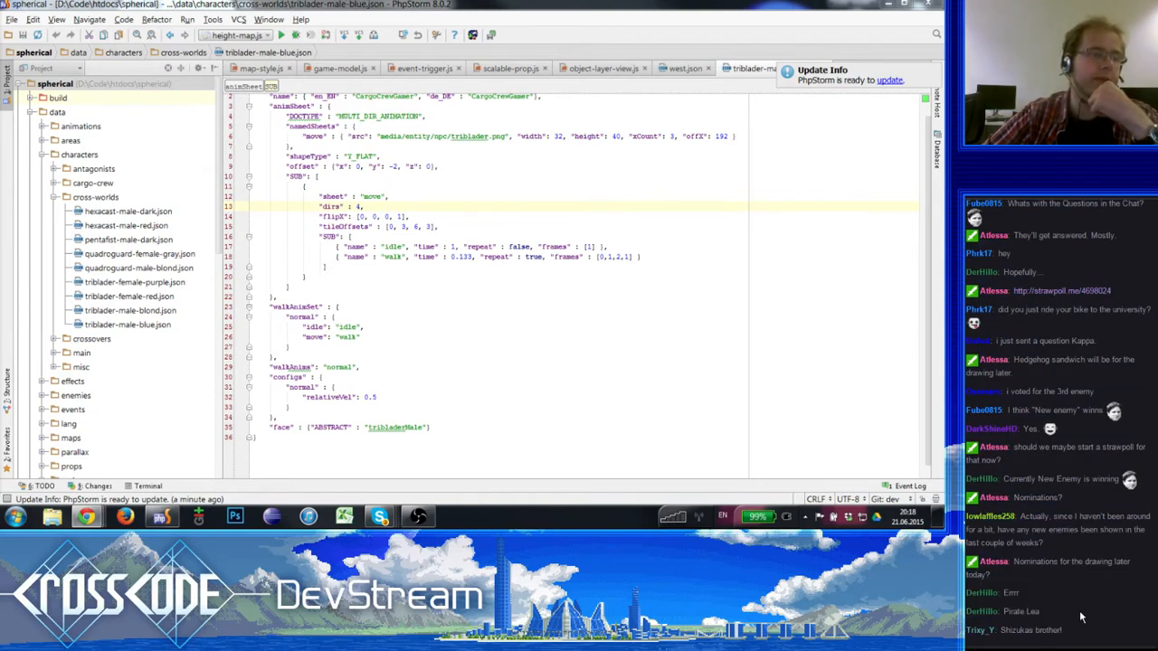
pyautogui.moveTo(1073, 638)
pyautogui.mouseDown()
pyautogui.moveTo(1030, 543)
pyautogui.moveTo(1019, 453)
pyautogui.mouseUp()
pyautogui.click(1078, 468)
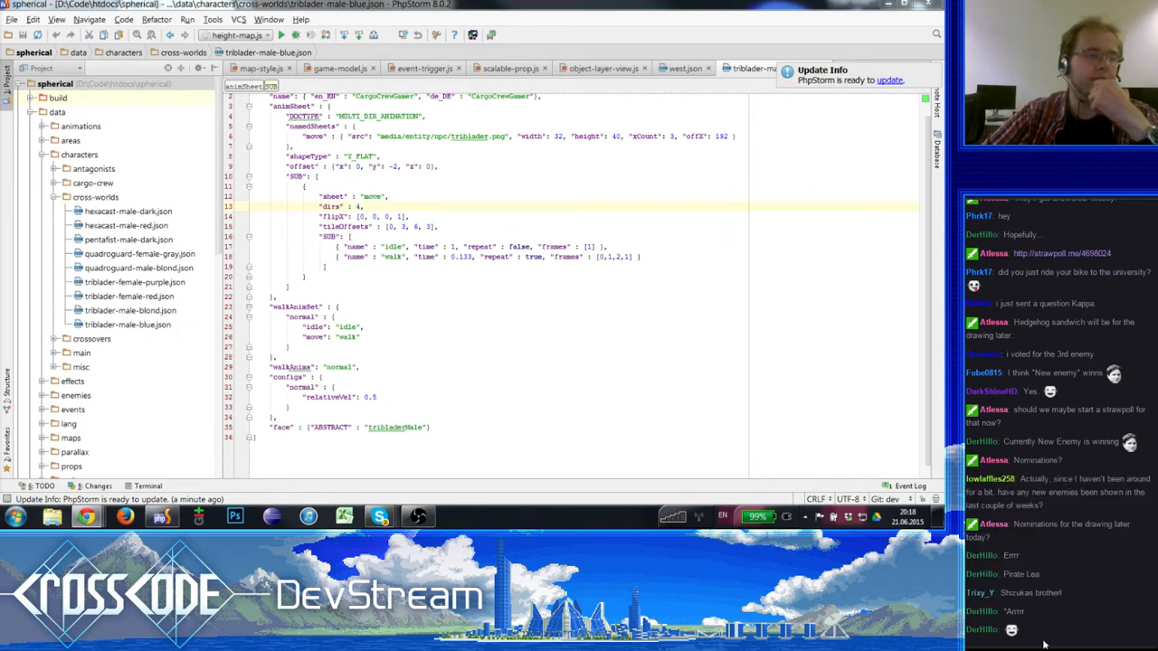
pyautogui.moveTo(1044, 634)
pyautogui.mouseDown()
pyautogui.moveTo(1014, 524)
pyautogui.moveTo(1019, 459)
pyautogui.mouseUp()
pyautogui.click(1091, 493)
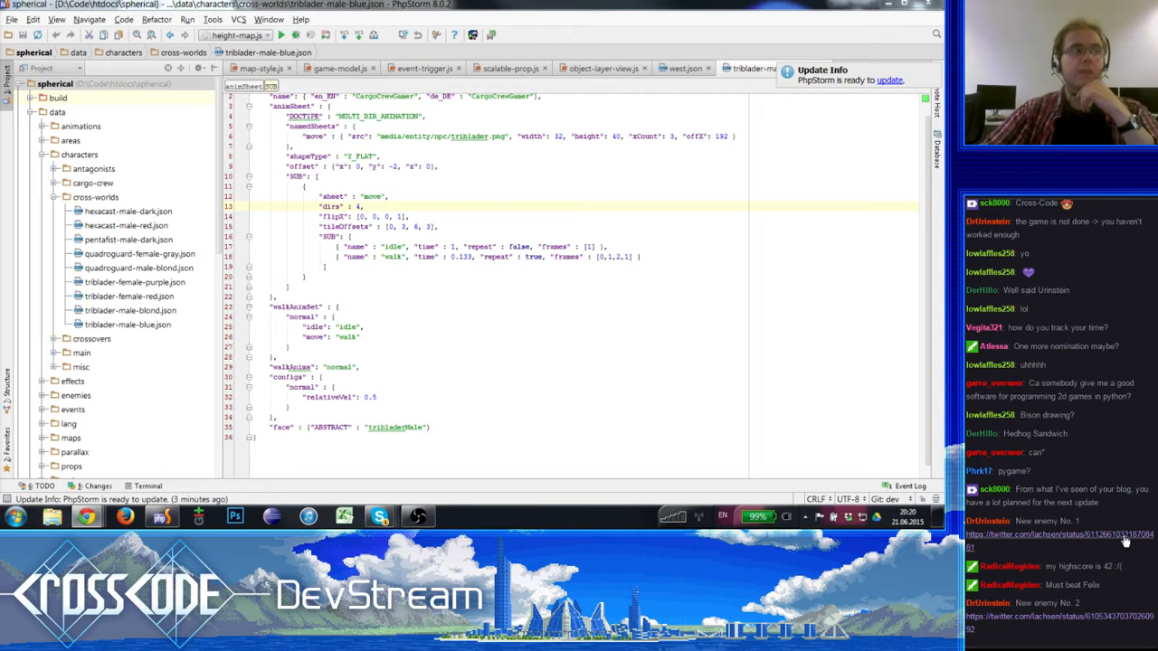
pyautogui.click(431, 316)
pyautogui.scroll(-1, 430, 317)
pyautogui.scroll(-1, 432, 317)
pyautogui.click(418, 516)
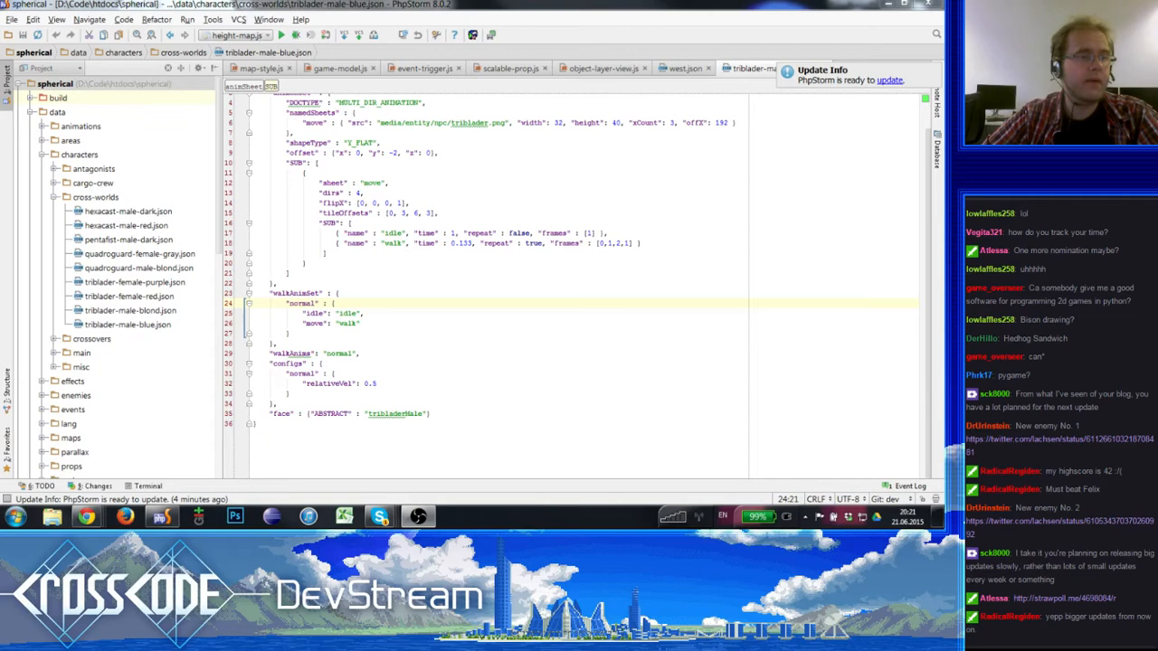
pyautogui.tripleClick(1049, 396)
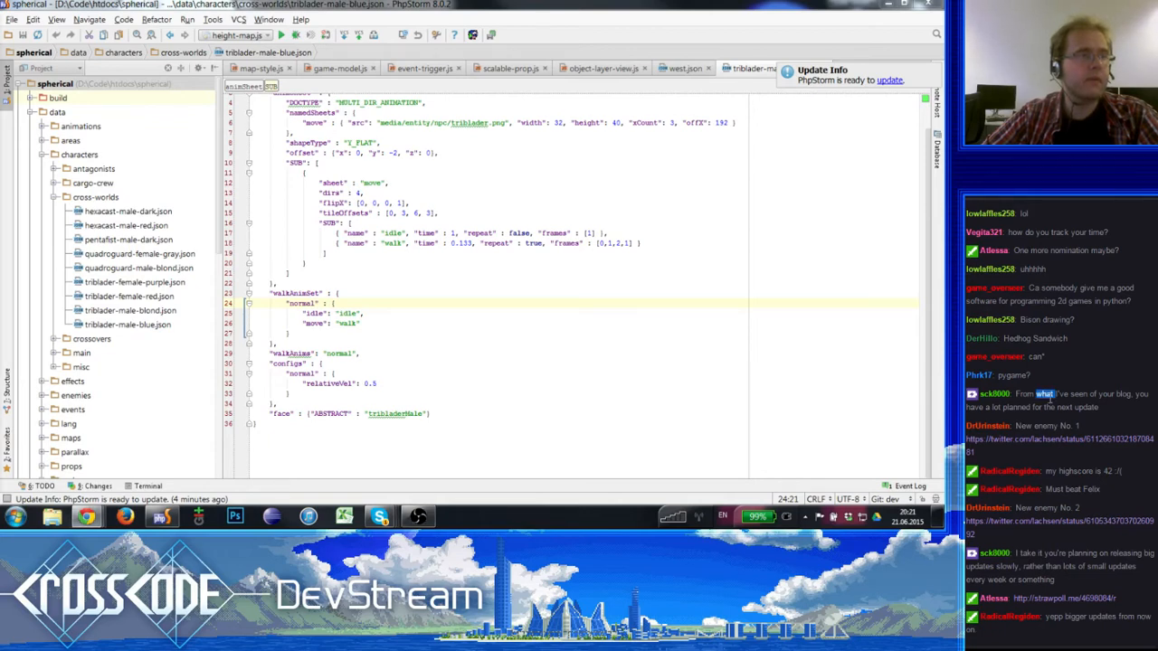
pyautogui.click(1080, 394)
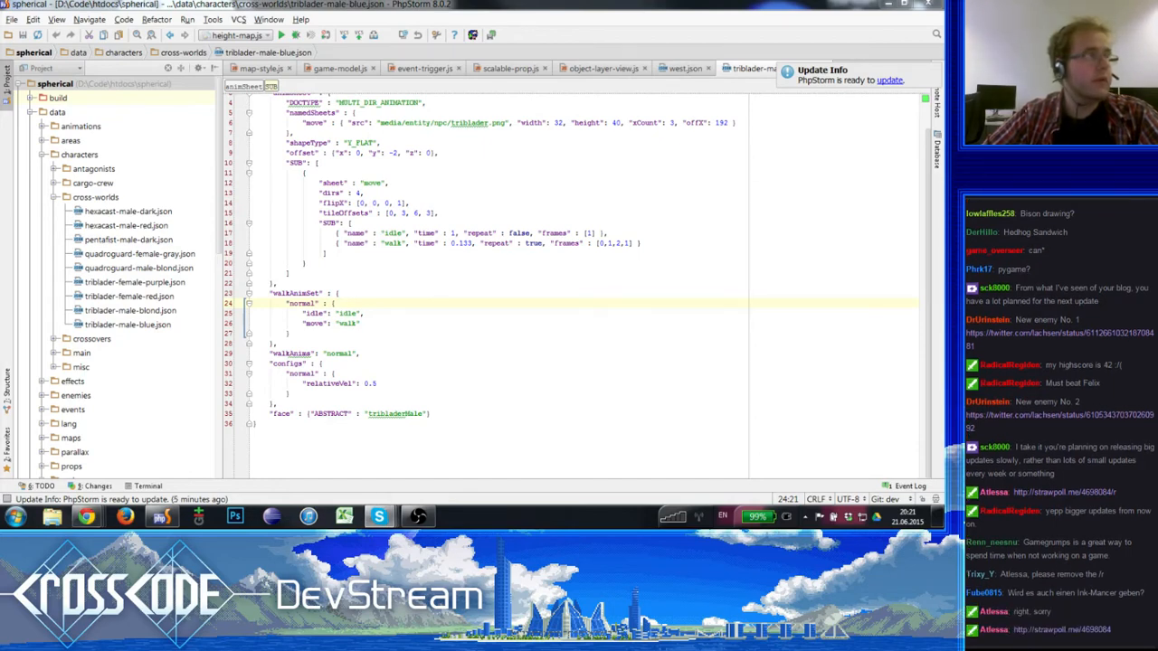
pyautogui.click(489, 222)
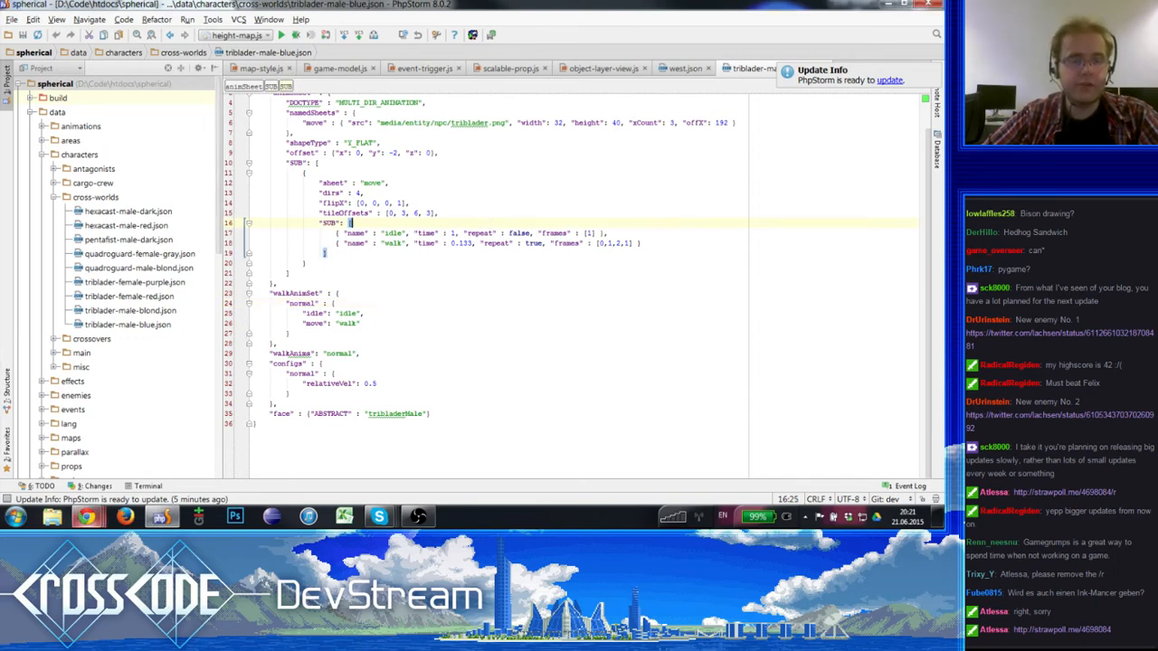
# - Switch to the browser, view the tweet about the penguin's slide attack, and close its tab
pyautogui.moveTo(86, 517)
pyautogui.click(57, 444)
pyautogui.click(1062, 336)
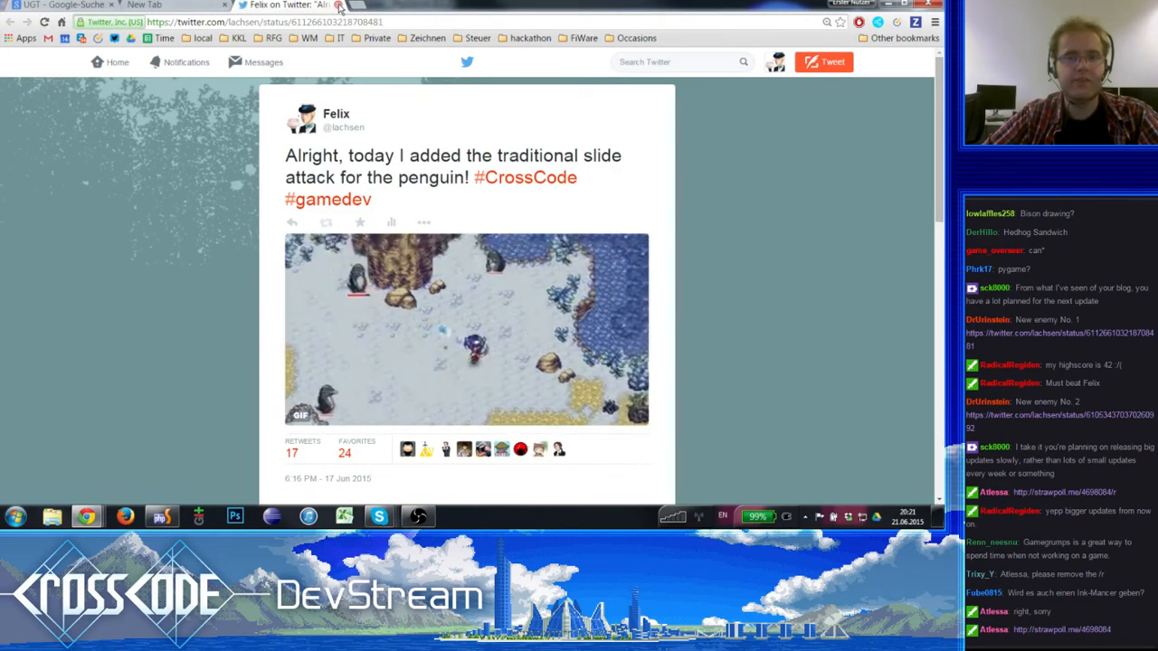
pyautogui.click(337, 5)
# - Launch the CrossCode game from PhpStorm and start the Story mode from its title menu
pyautogui.click(161, 516)
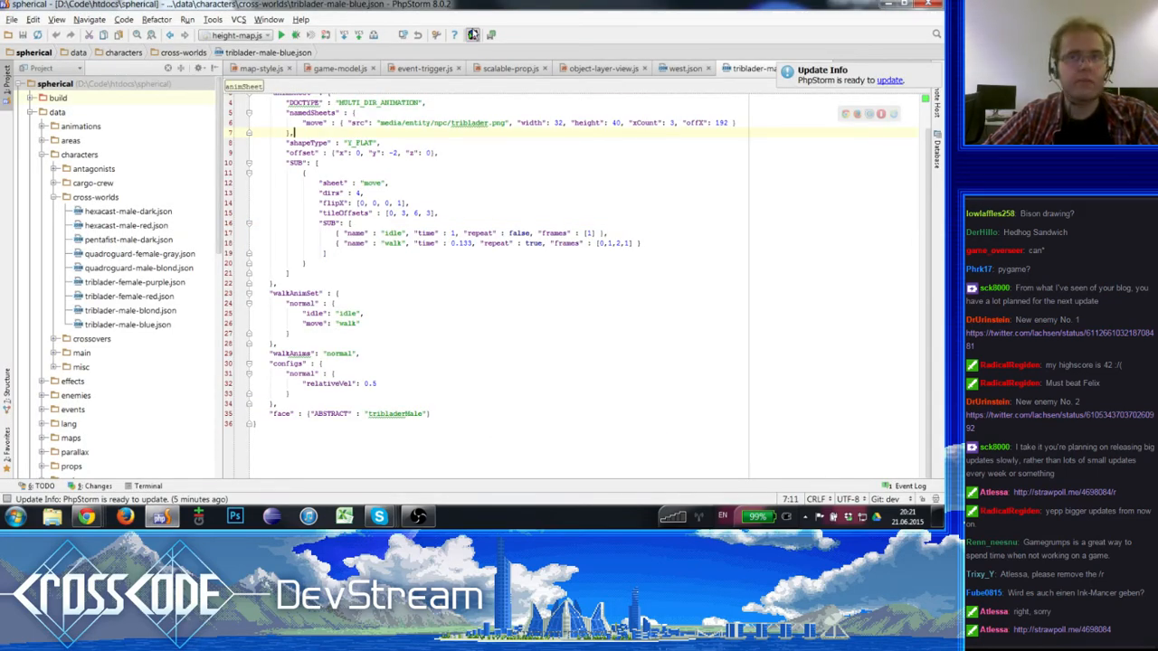
pyautogui.click(472, 35)
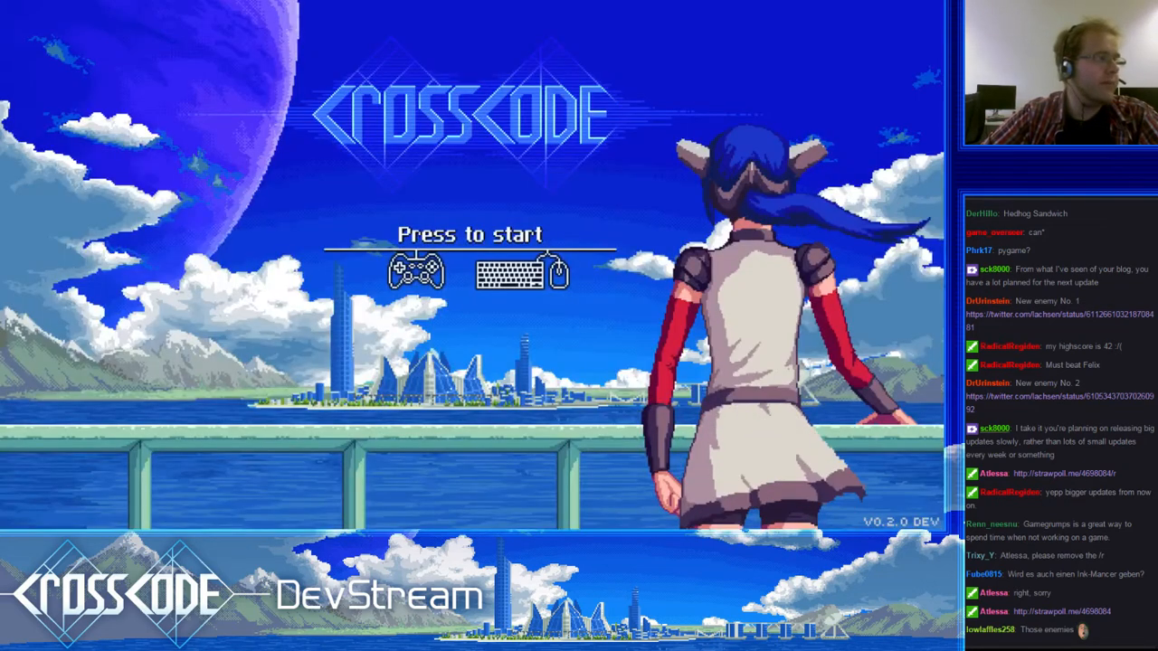
pyautogui.press('Return')
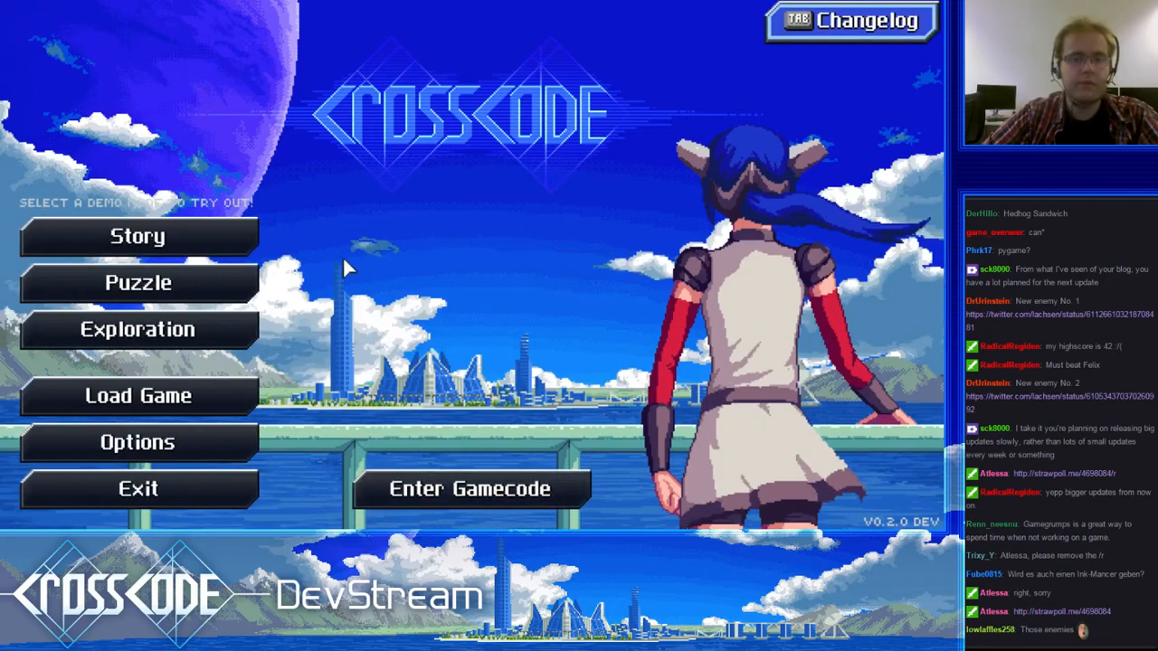
pyautogui.click(237, 233)
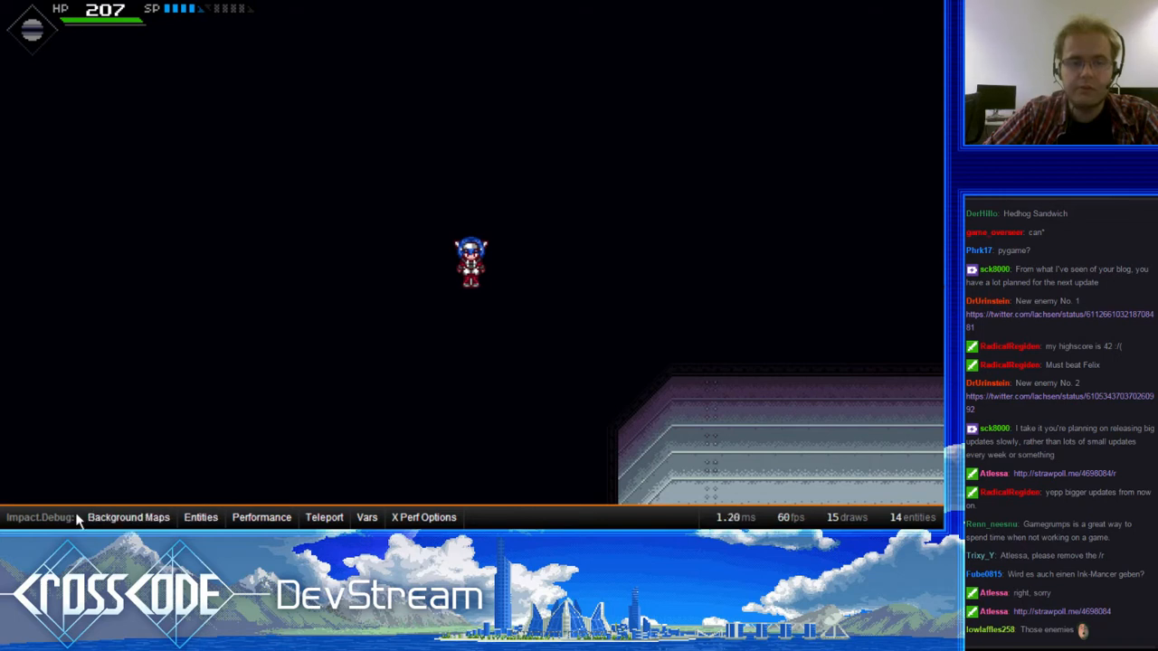
# - Teleport to the recent location bergen-trail.mockup-snow with the game's debug tools and collapse the debug view
pyautogui.click(129, 517)
pyautogui.click(208, 394)
pyautogui.click(261, 390)
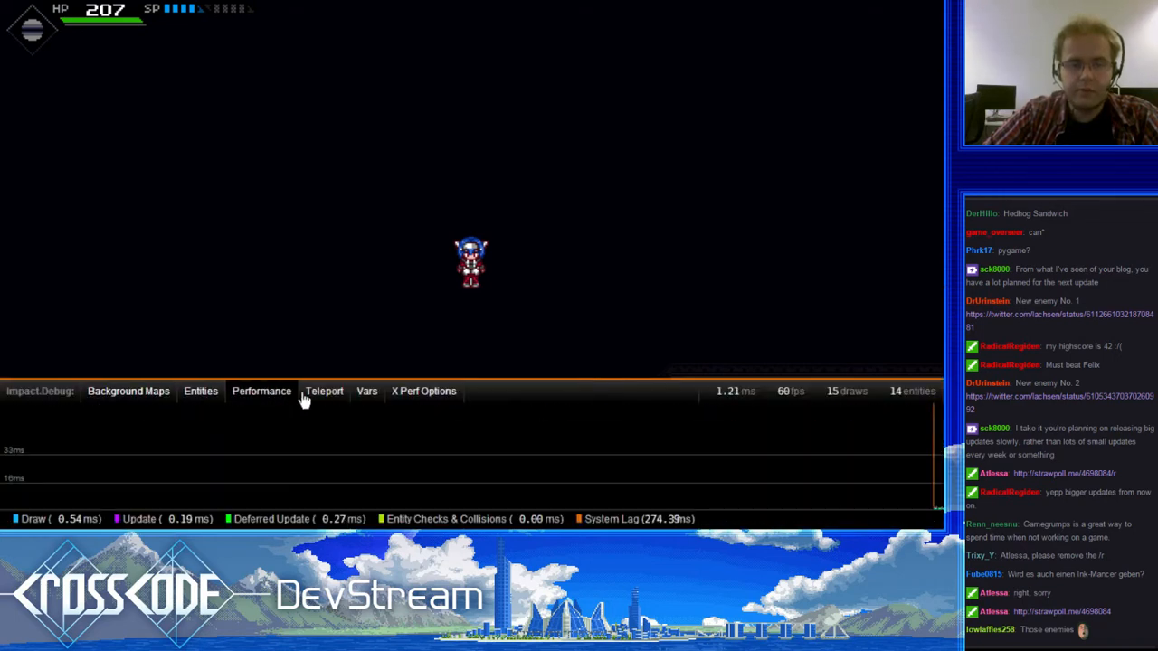
pyautogui.click(324, 391)
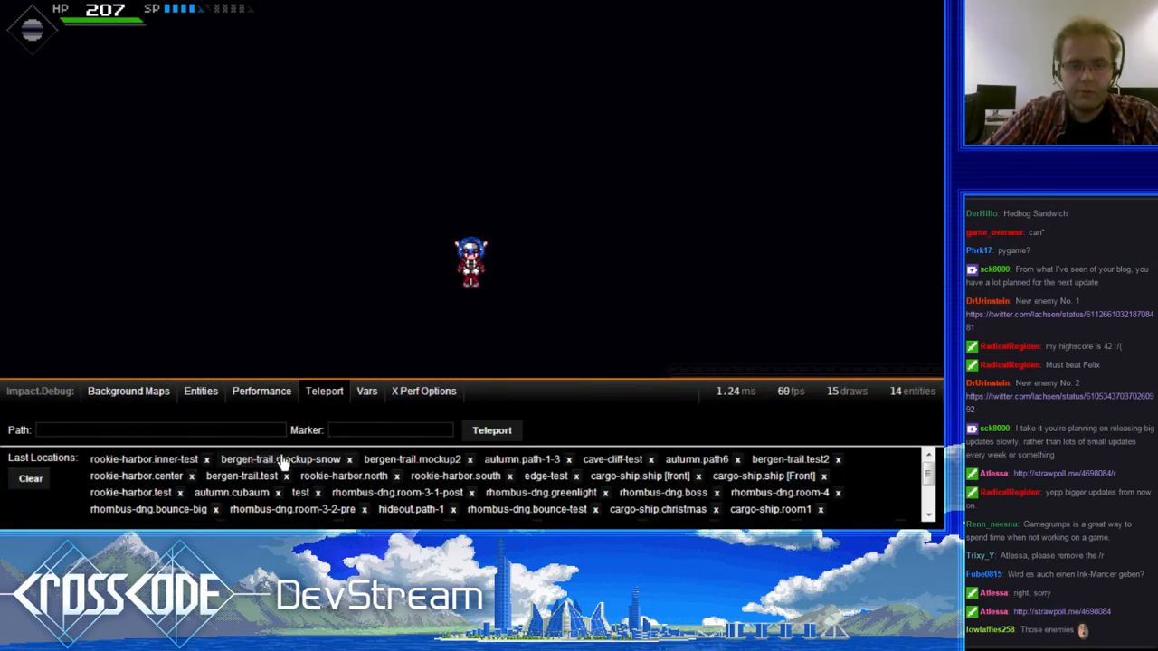
pyautogui.click(275, 460)
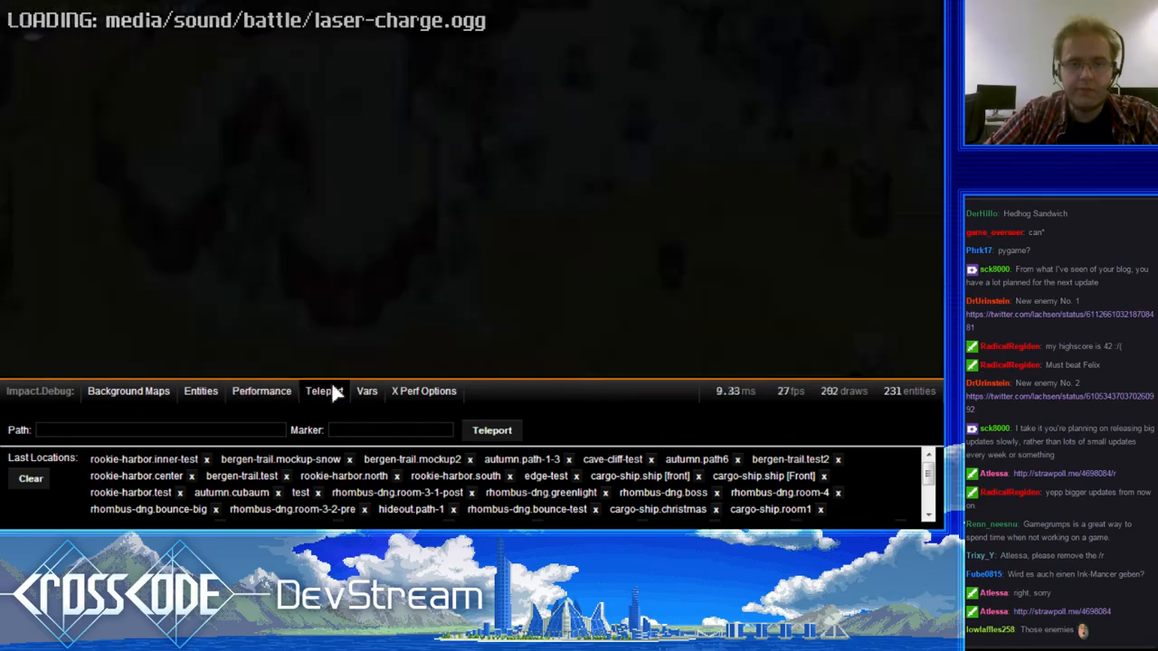
pyautogui.click(333, 392)
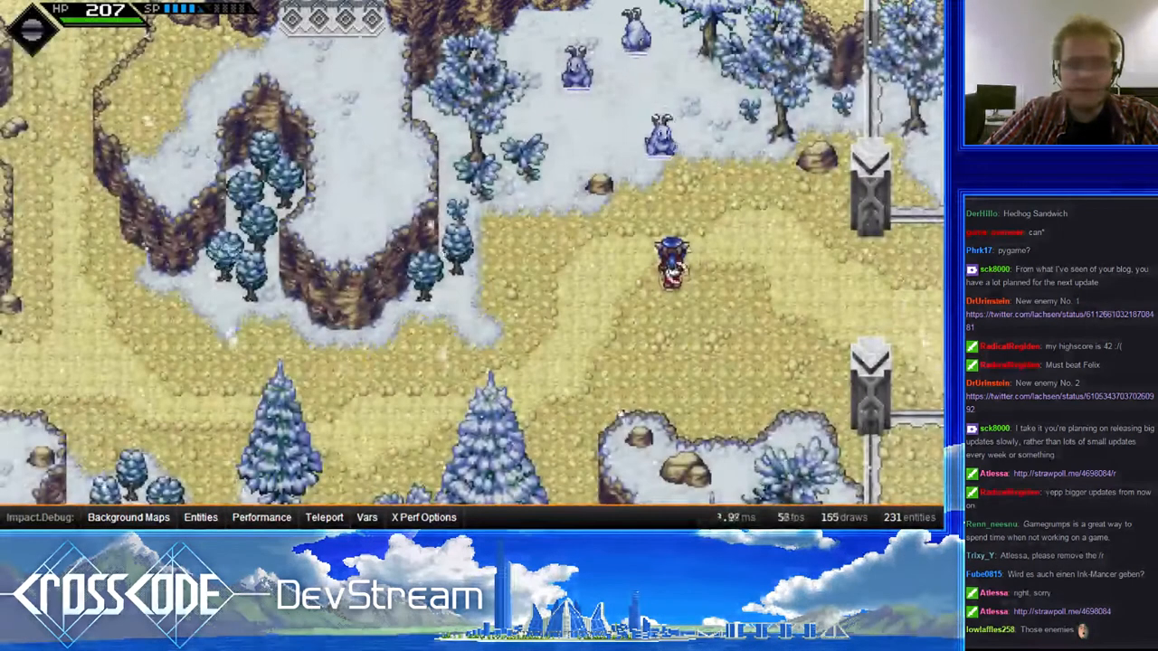
# - Walk the character along the path below the snowy cliffs to examine the trail map
pyautogui.press('s')
pyautogui.press('a')
pyautogui.press('w')
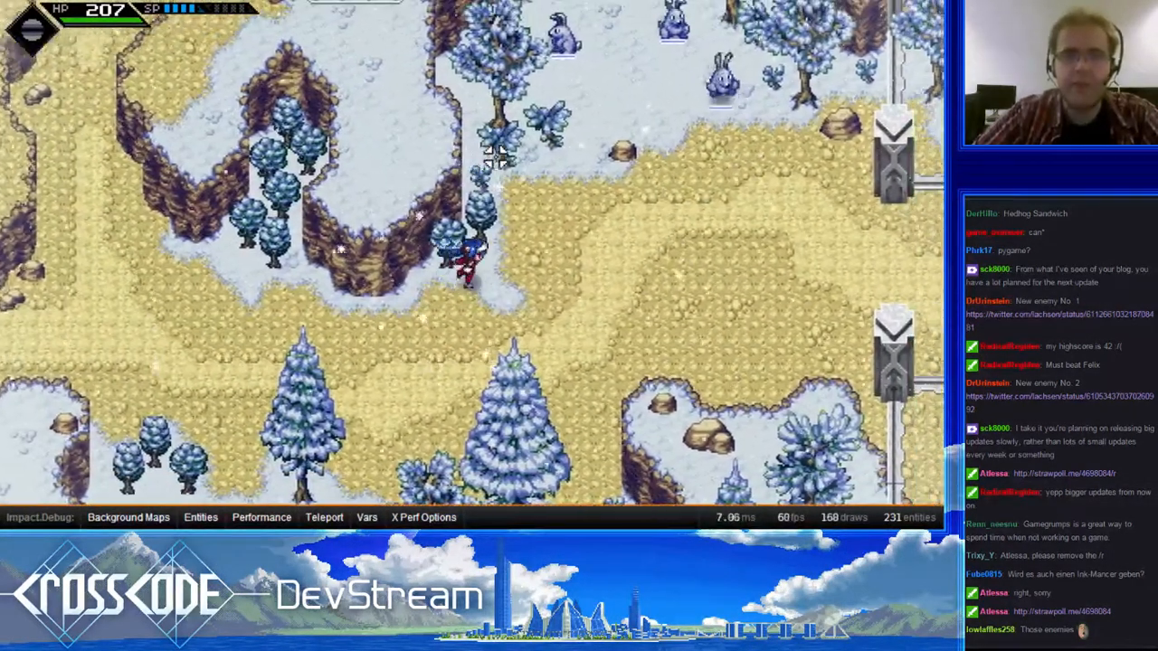
pyautogui.press('d')
pyautogui.press('w')
pyautogui.press('s')
pyautogui.press('a')
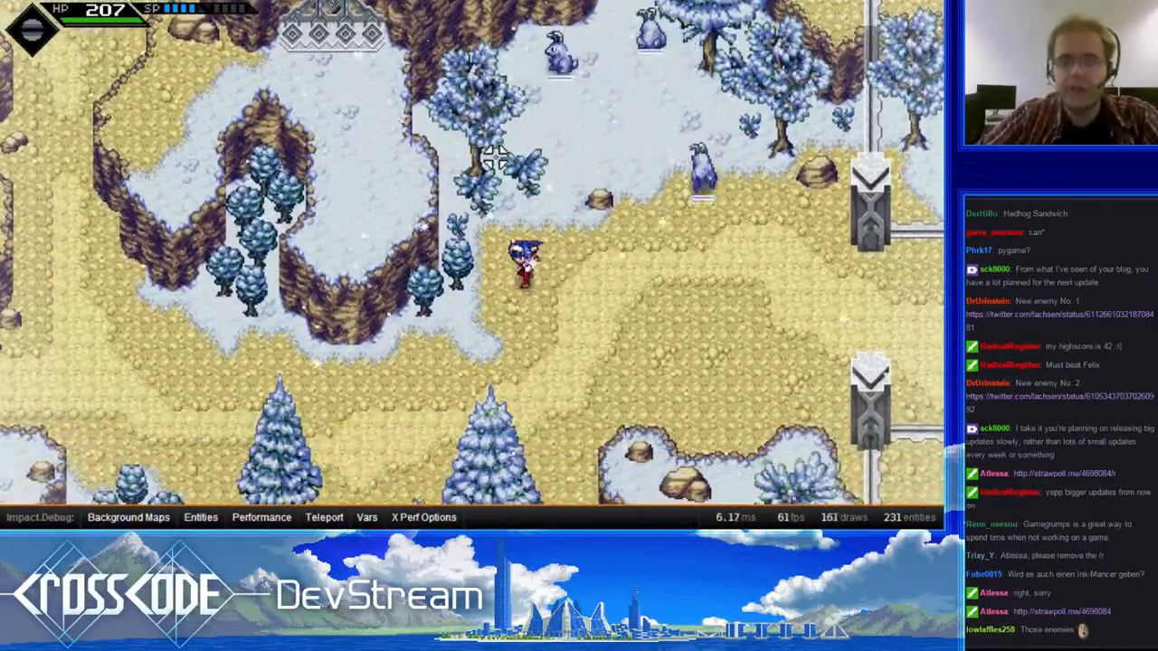
pyautogui.press('s')
pyautogui.press('a')
pyautogui.press('w')
pyautogui.press('d')
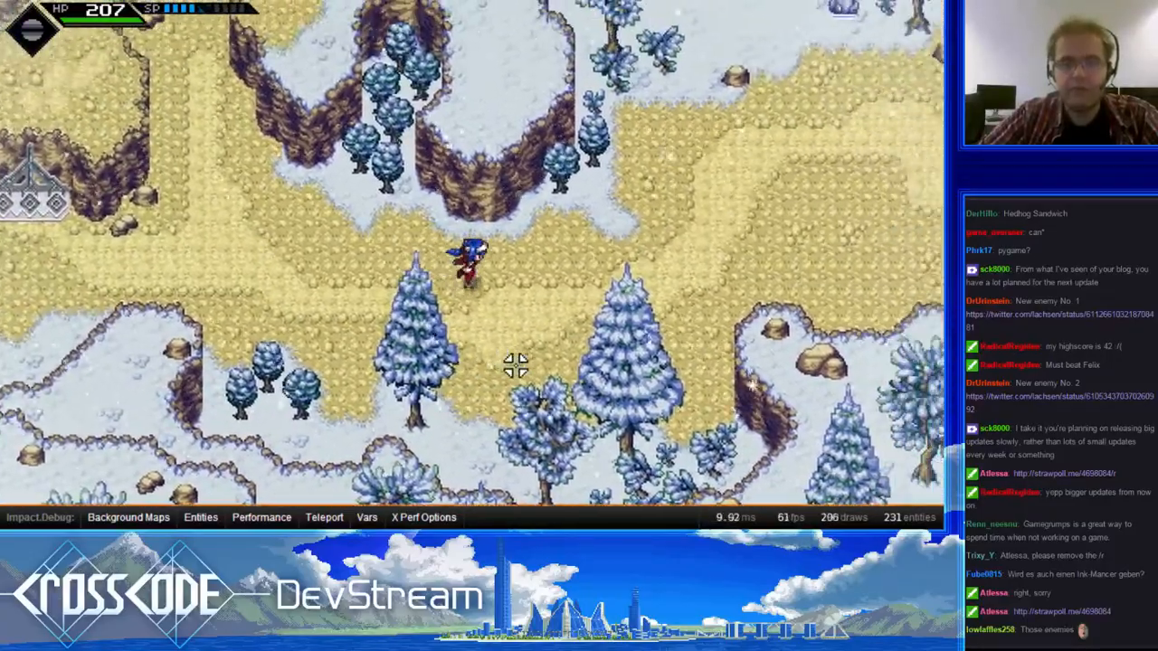
# - Walk up into the snow clearing and circle the rabbit-like enemies to examine them up close
pyautogui.press('w')
pyautogui.press('a')
pyautogui.press('w')
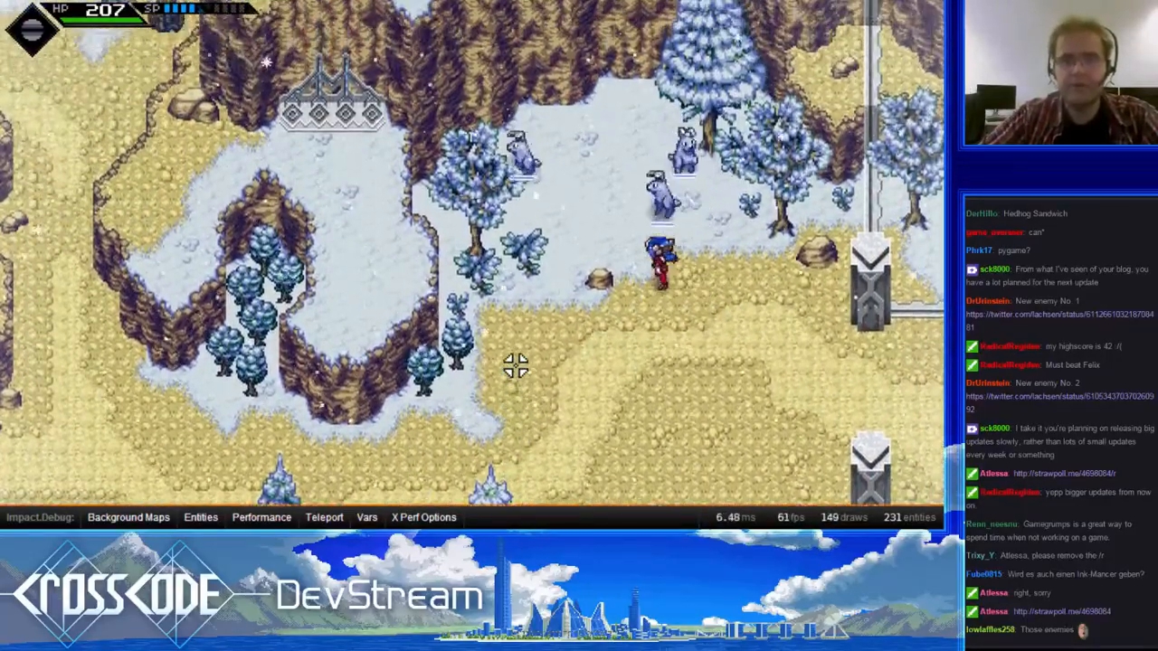
pyautogui.press('d')
pyautogui.press('s')
pyautogui.press('a')
pyautogui.press('w')
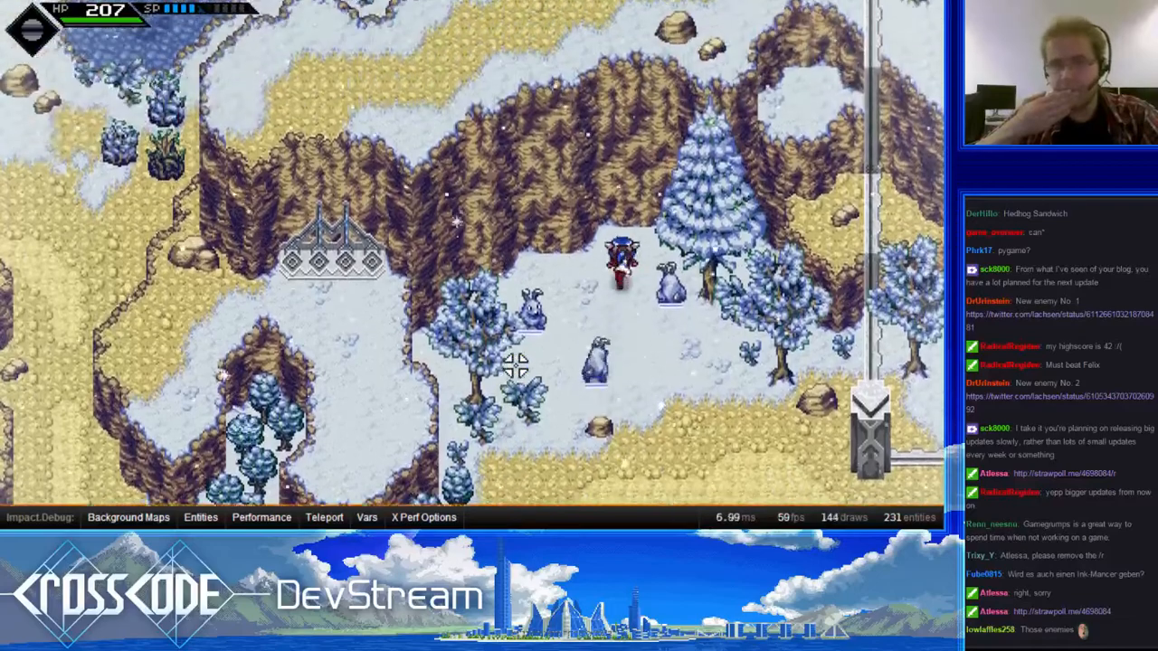
pyautogui.press('a')
pyautogui.press('s')
pyautogui.press('d')
pyautogui.press('a')
pyautogui.press('w')
pyautogui.press('w')
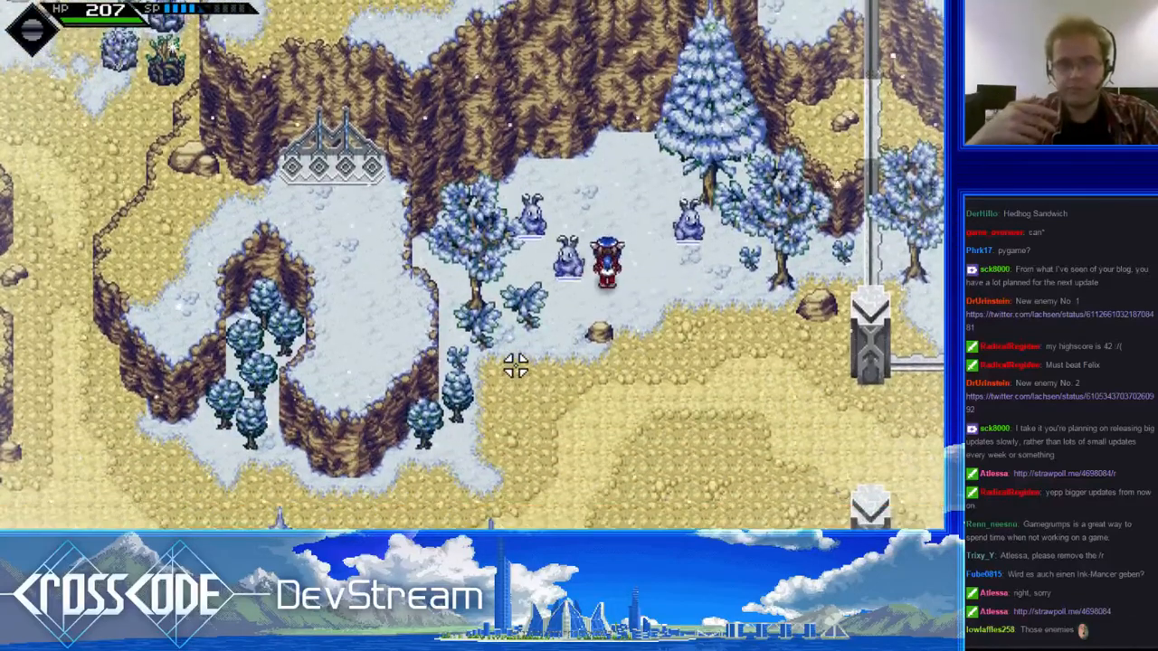
# - Walk west along the trail and shoot the frozen bushes beside the cliffs to test how they break
pyautogui.press('s')
pyautogui.press('a')
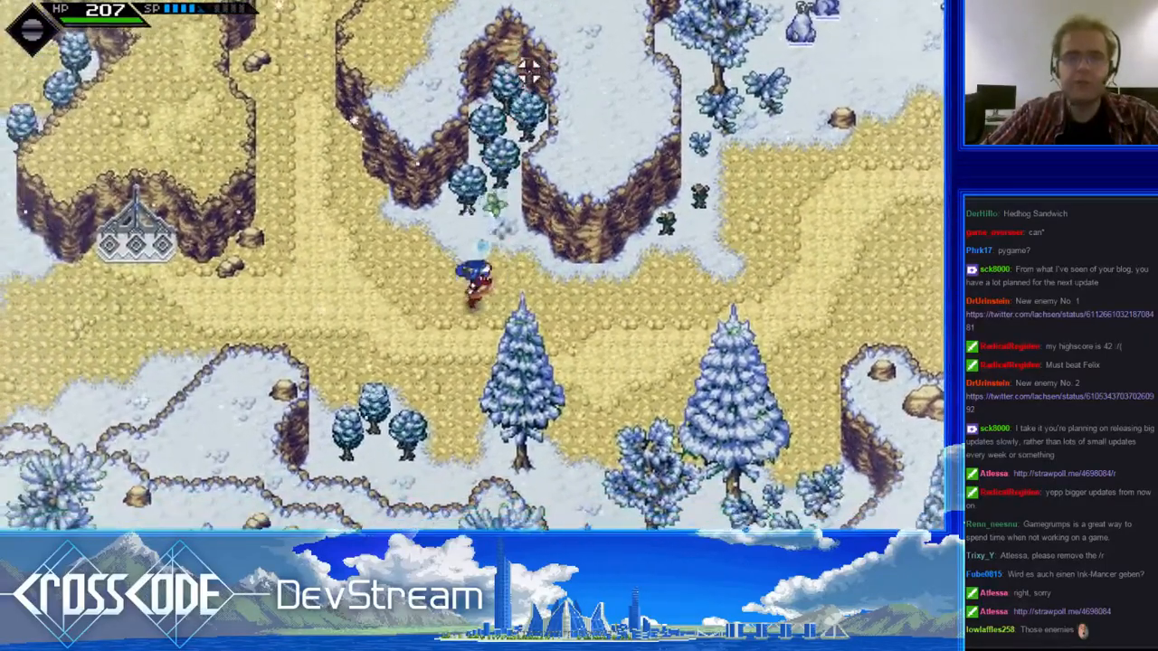
pyautogui.click(514, 55)
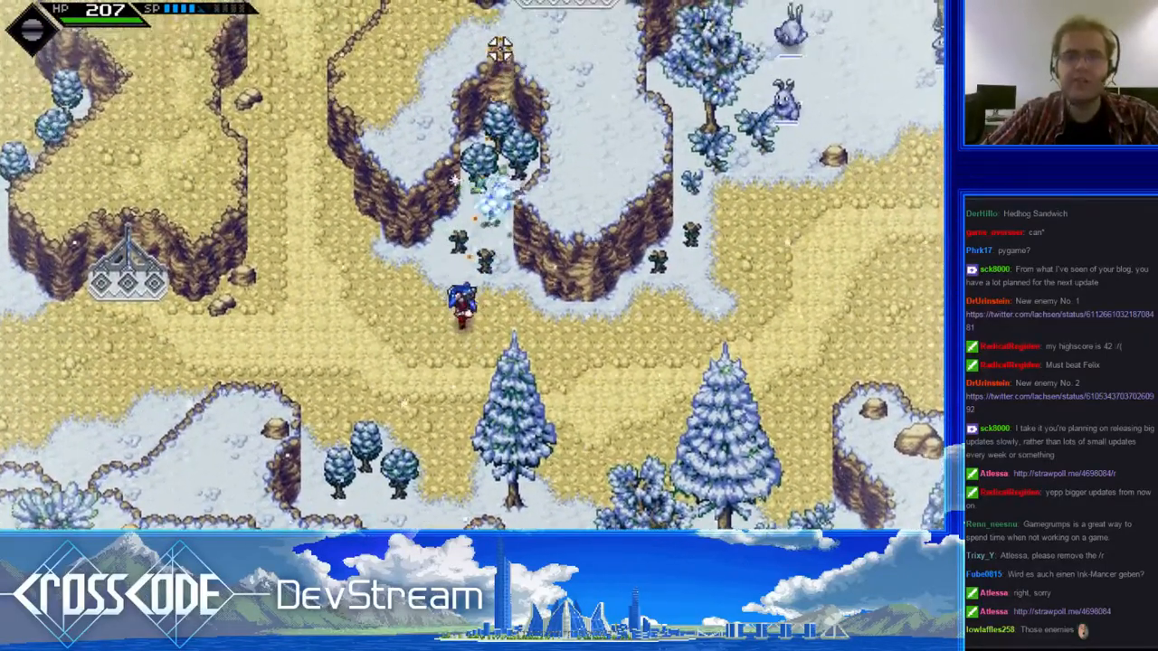
pyautogui.click(500, 49)
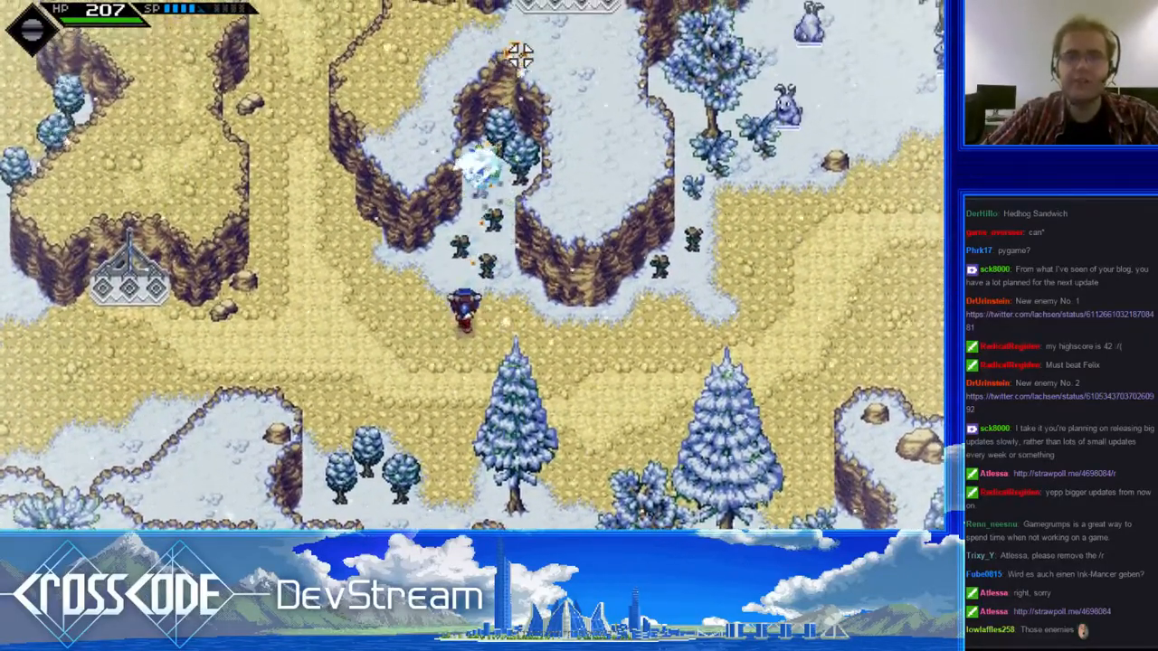
pyautogui.click(519, 52)
pyautogui.press('d')
pyautogui.press('w')
pyautogui.click(484, 48)
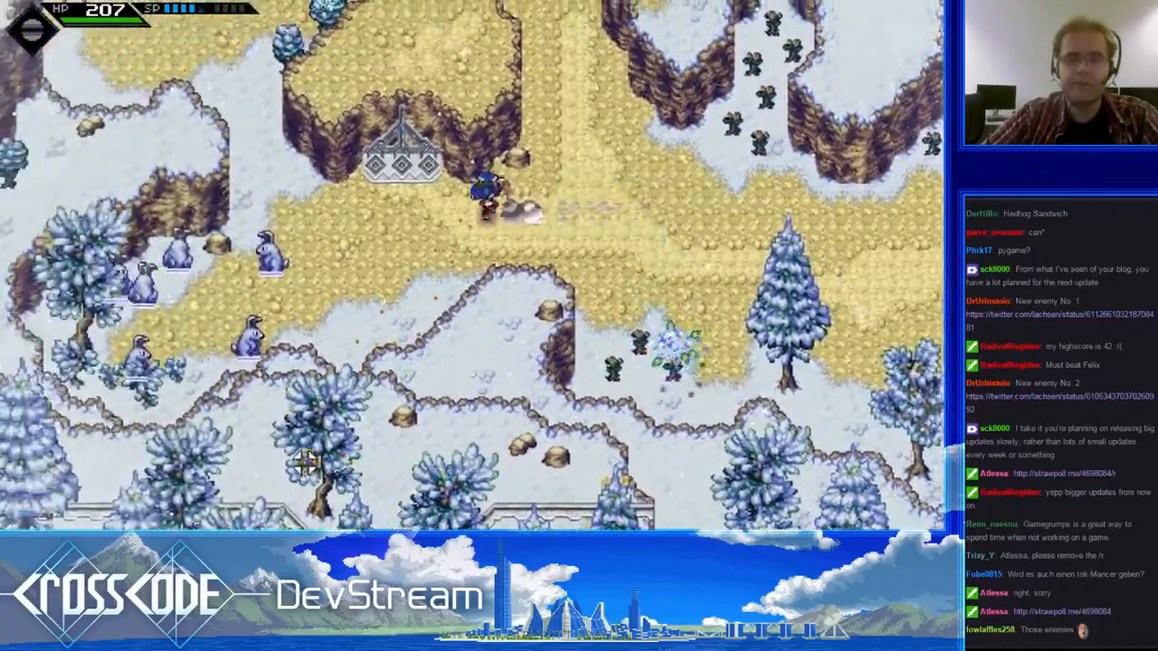
pyautogui.press('w')
pyautogui.press('a')
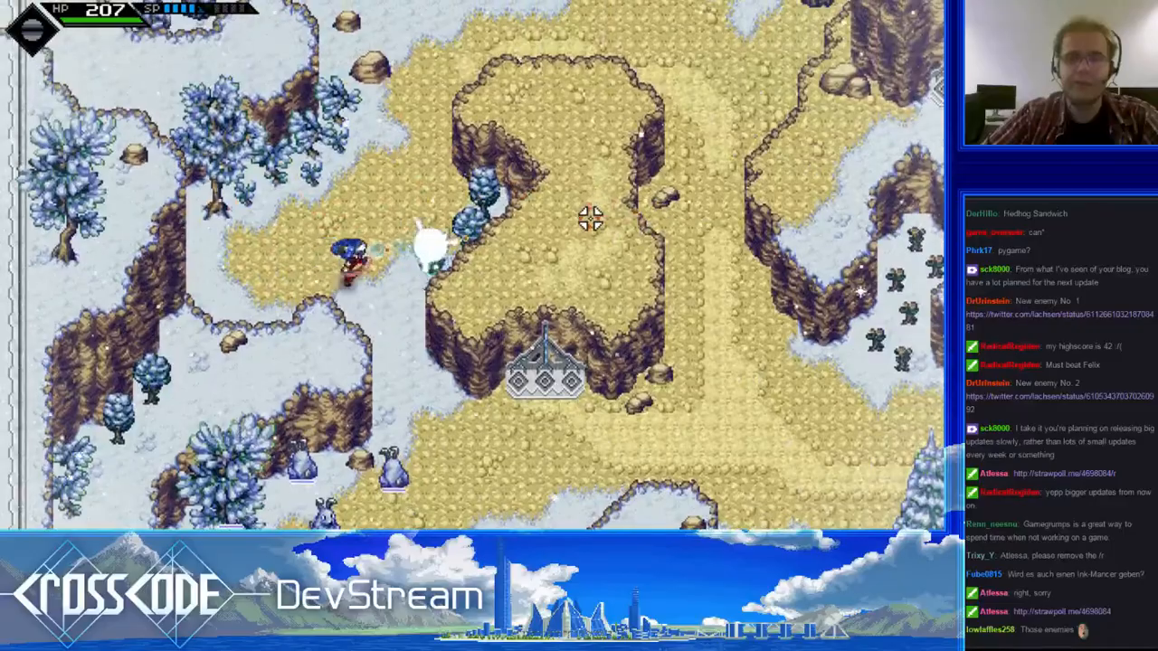
# - Walk north past the penguin enemies and shoot the crystal-like bushes in the narrow cliff passage
pyautogui.press('w')
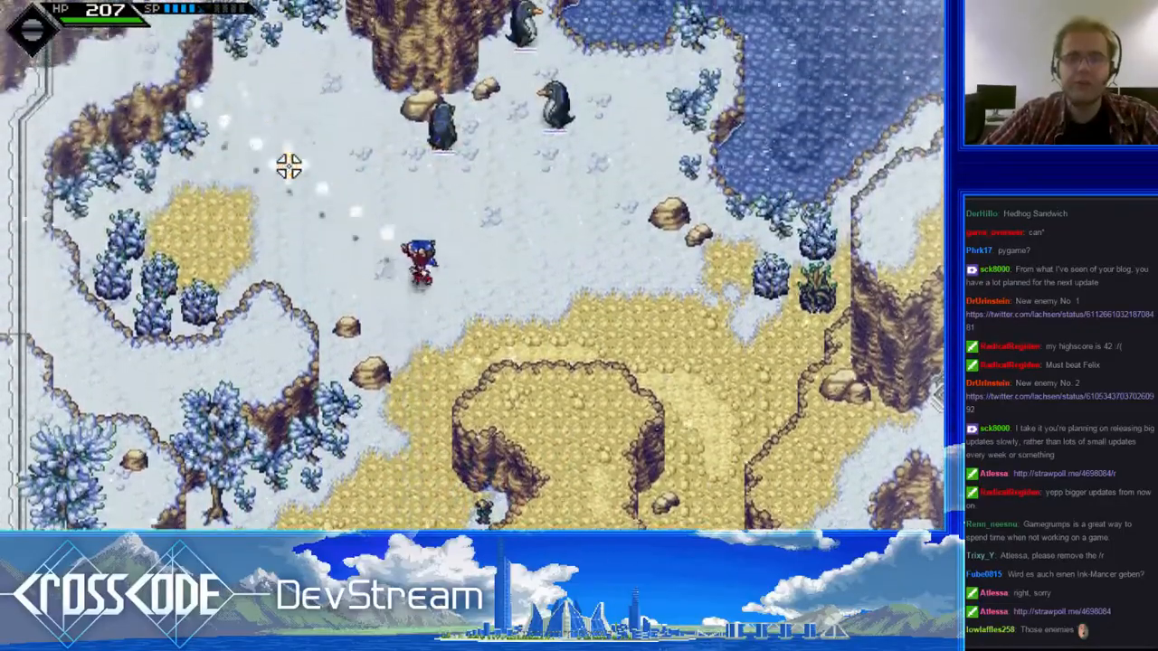
pyautogui.press('w')
pyautogui.press('a')
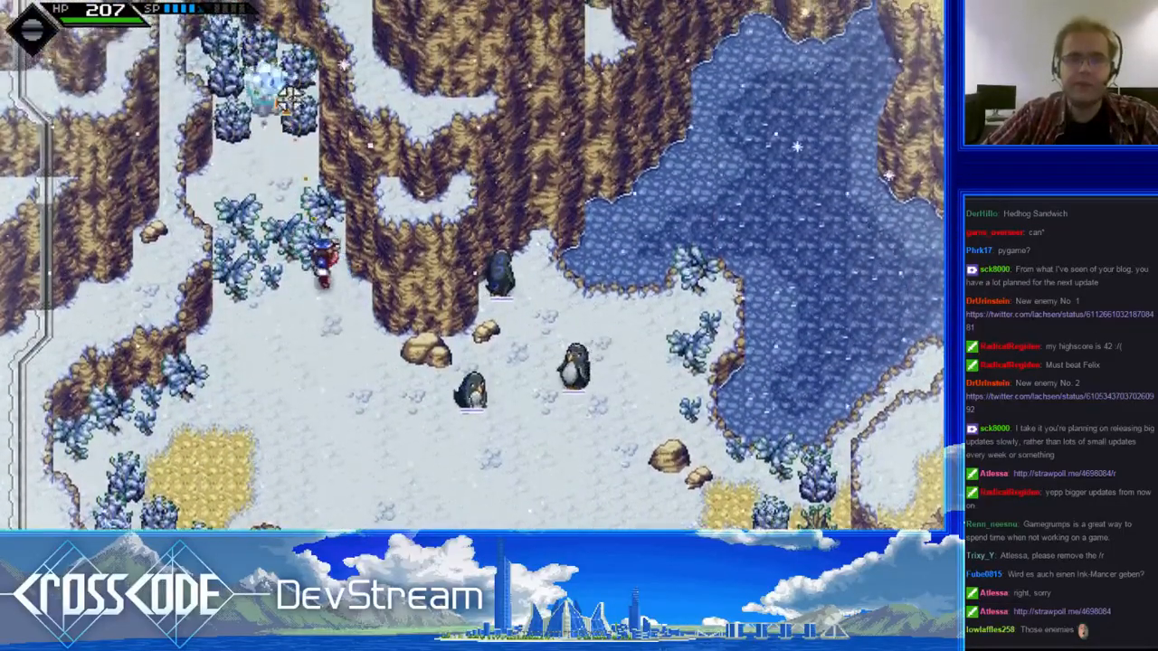
pyautogui.press('w')
pyautogui.press('a')
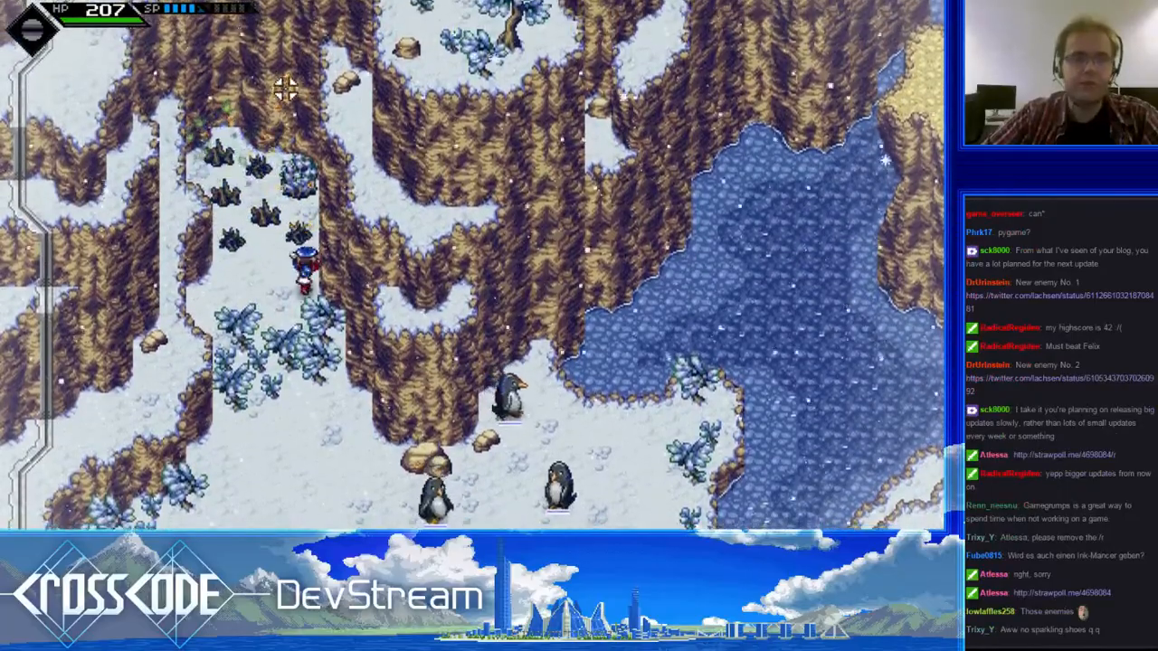
pyautogui.click(289, 88)
# - Return south and east to the snow clearing and examine the rabbit-like enemies from the trail
pyautogui.press('s')
pyautogui.press('a')
pyautogui.press('s')
pyautogui.press('d')
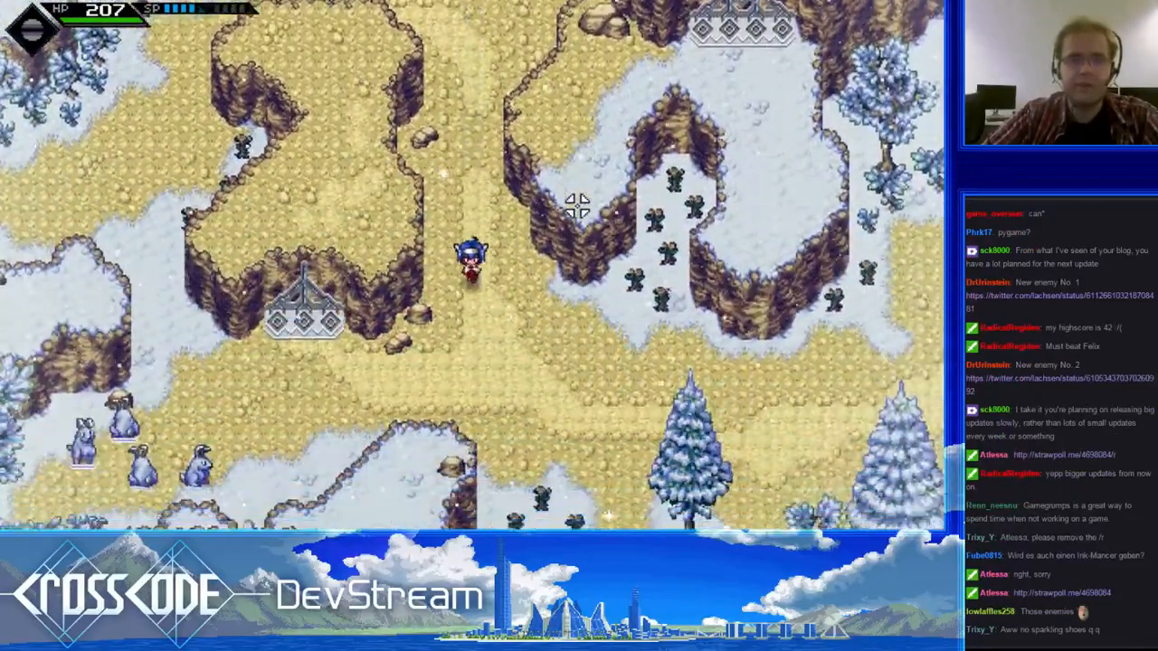
pyautogui.press('d')
pyautogui.press('w')
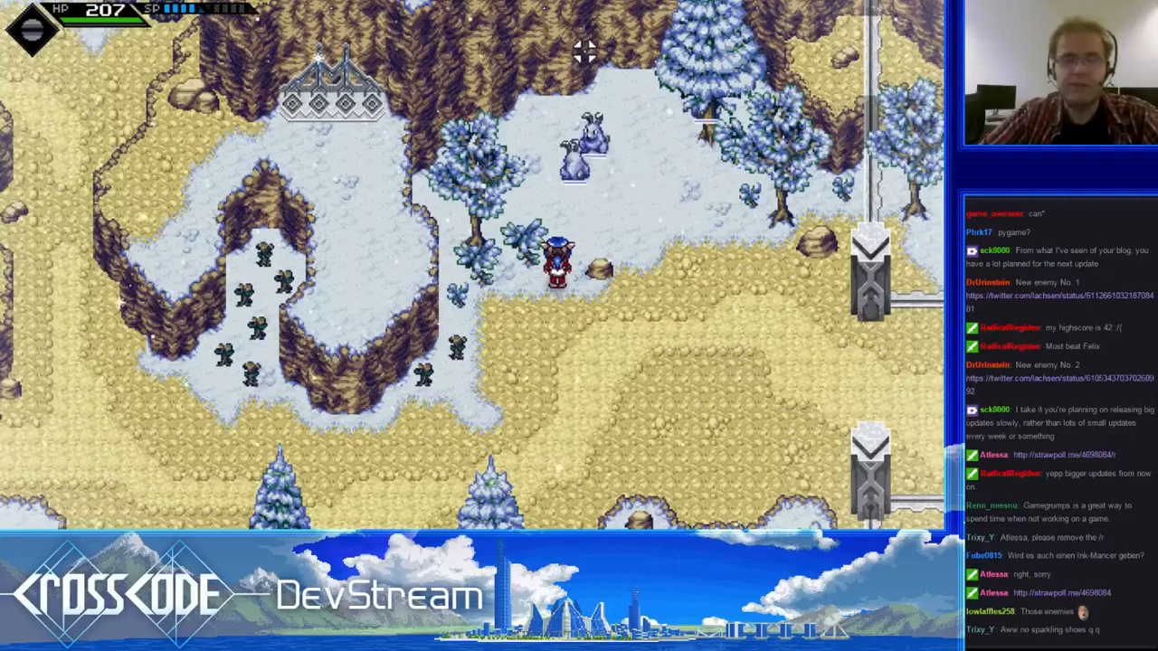
pyautogui.press('d')
pyautogui.press('w')
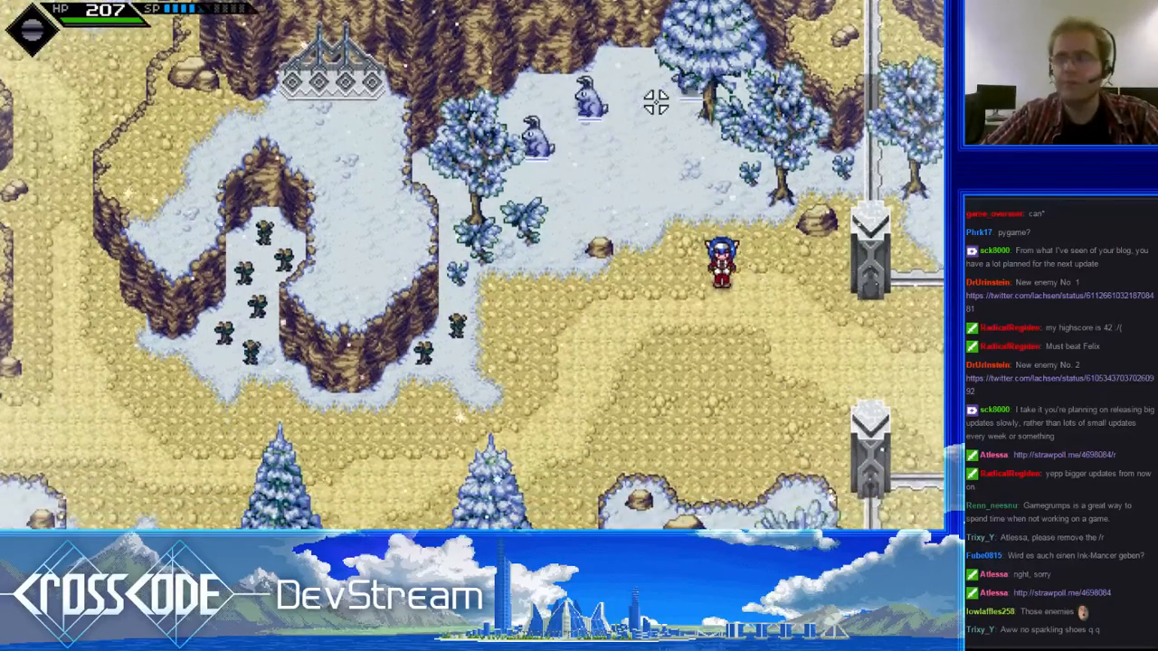
pyautogui.press('a')
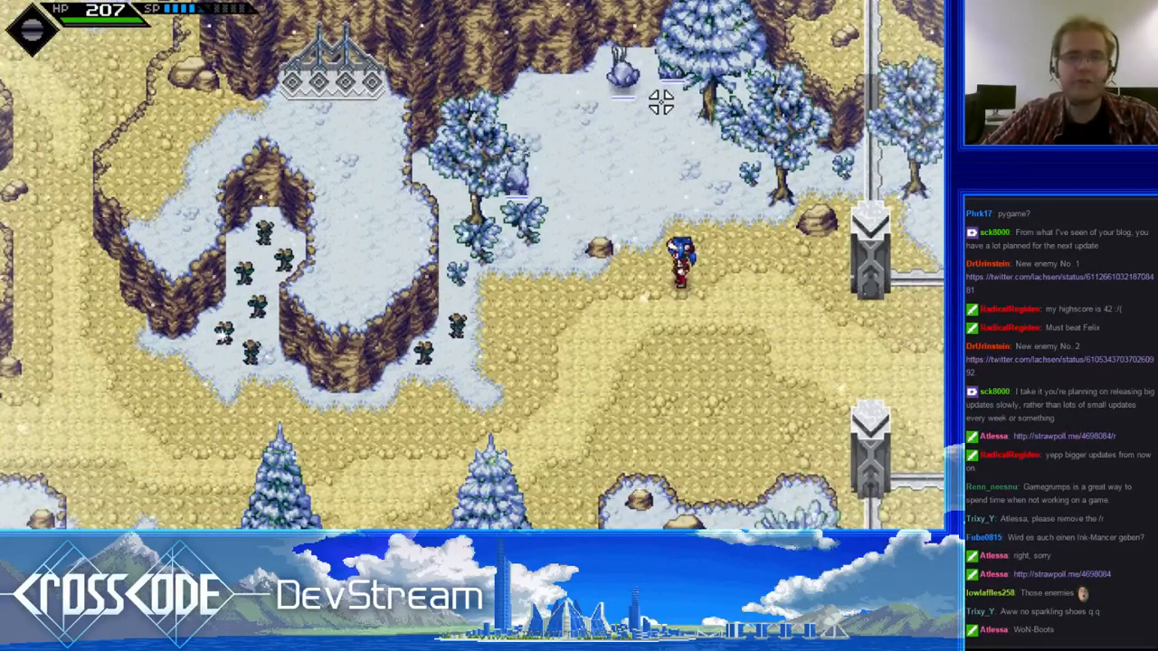
pyautogui.press('d')
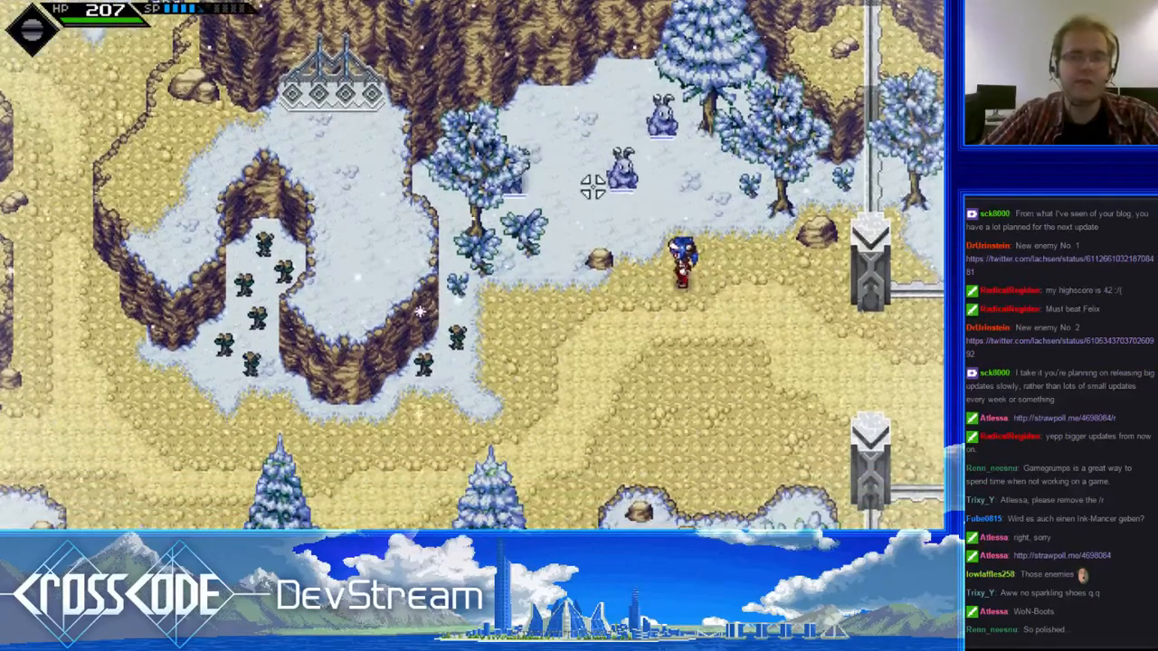
pyautogui.press('w')
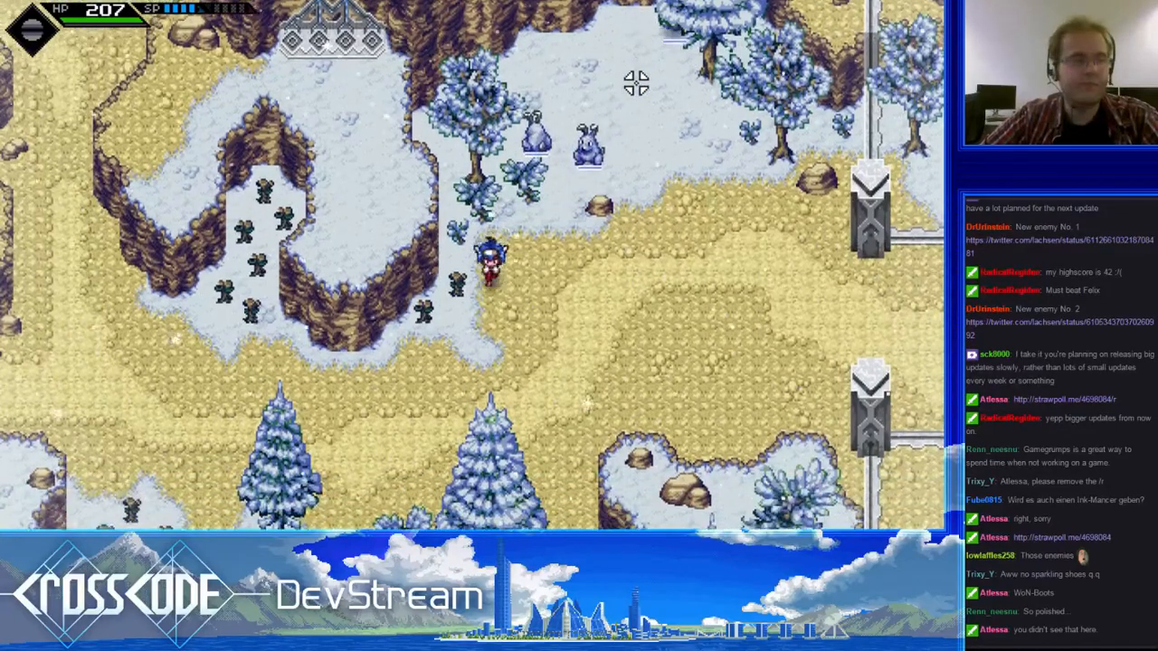
# - Walk along the edge of the snow clearing and back to the trail to examine the rabbit-like enemies
pyautogui.press('w')
pyautogui.press('s')
pyautogui.press('a')
pyautogui.press('w')
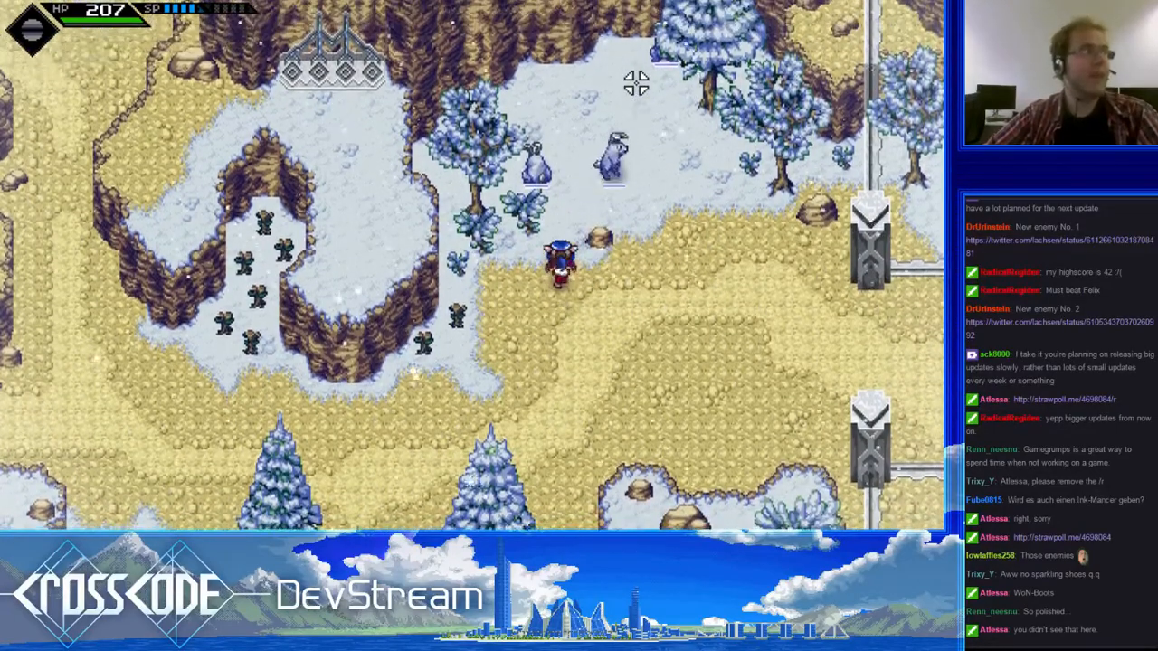
pyautogui.press('w')
pyautogui.press('a')
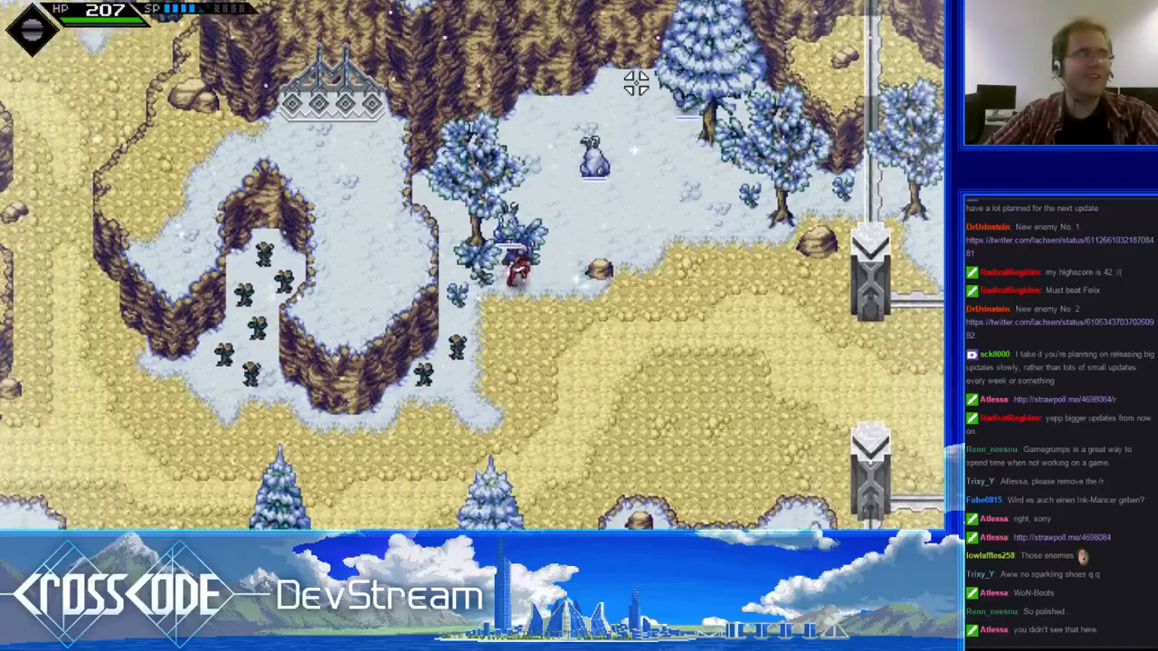
pyautogui.press('s')
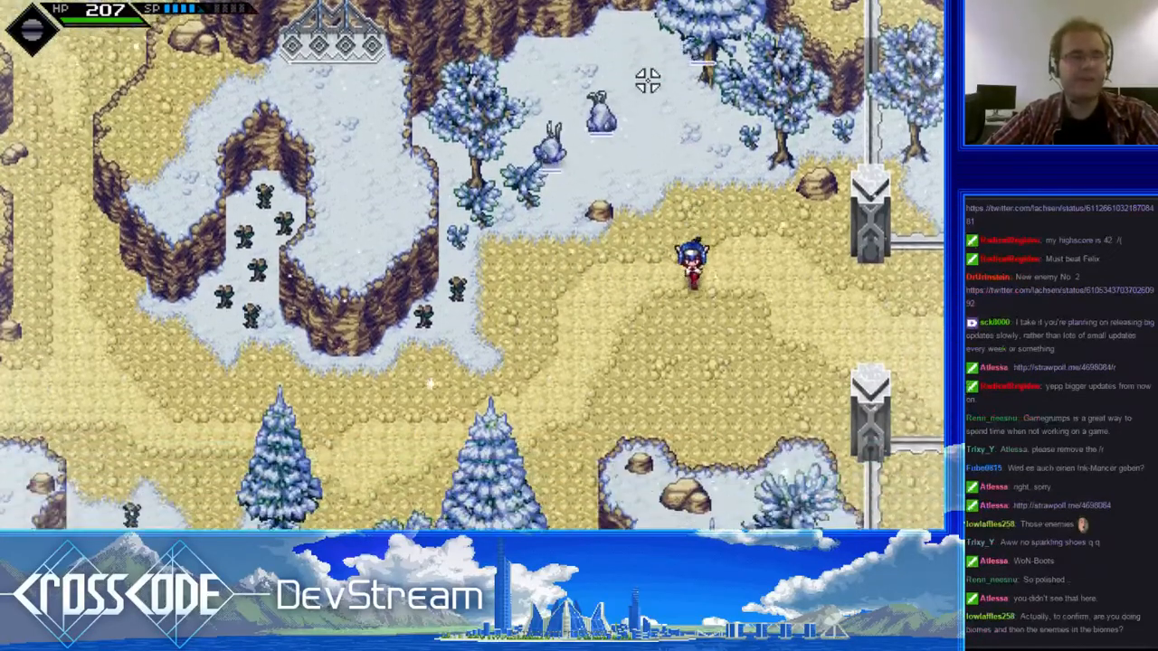
# - Shoot the rabbit-like enemies in the clearing to provoke them, then retreat west along the trail while firing back
pyautogui.press('a')
pyautogui.press('d')
pyautogui.click(540, 102)
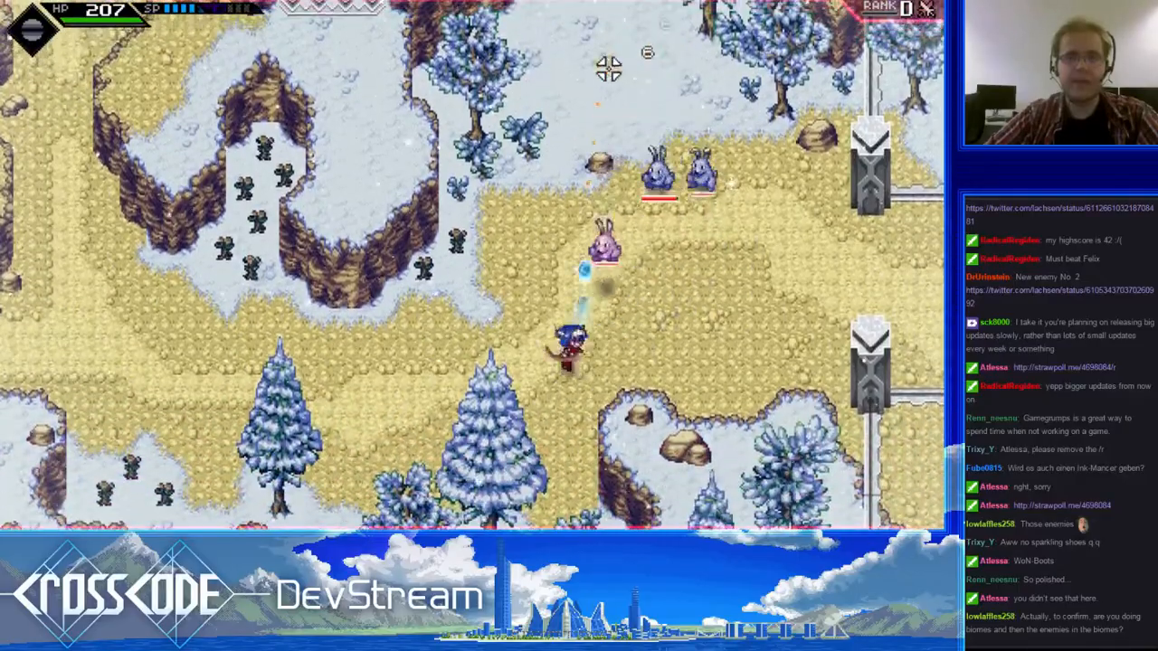
pyautogui.press('a')
pyautogui.click(685, 132)
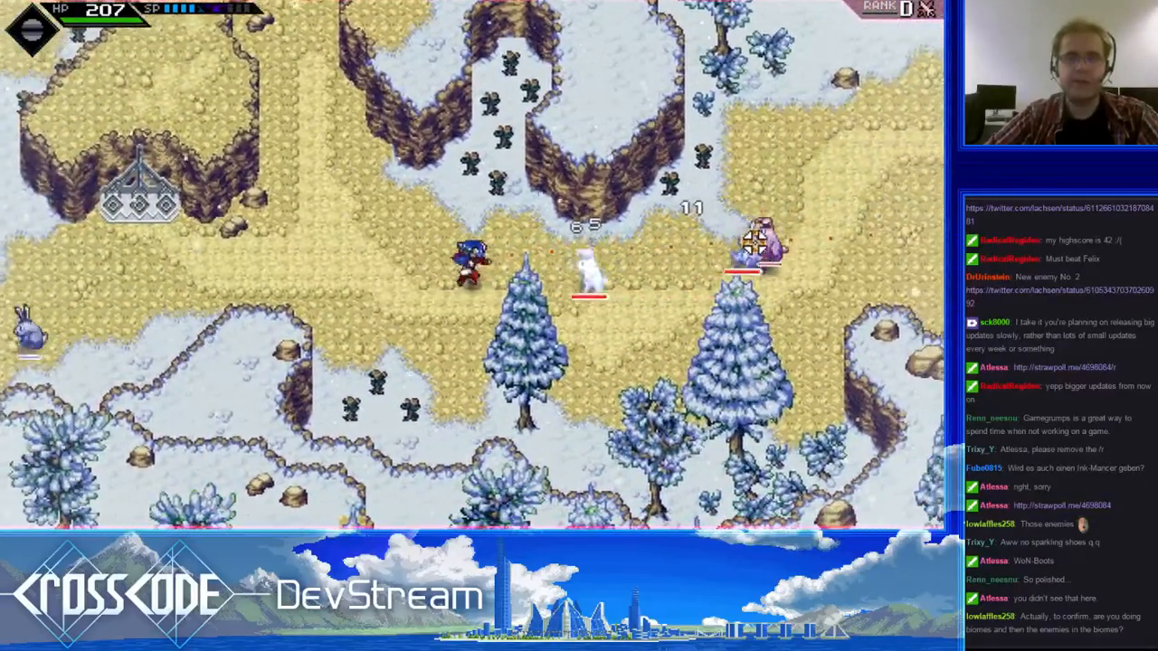
pyautogui.press('a')
pyautogui.click(754, 243)
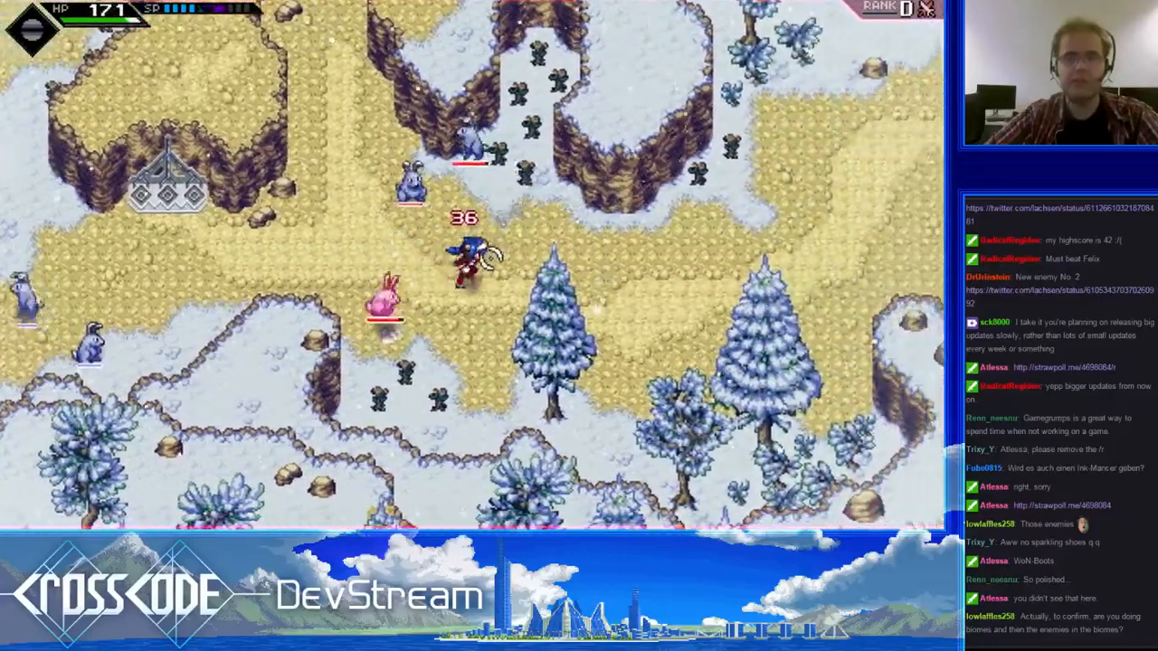
# - Run back east and up into the snow clearing while shooting at the pursuing rabbits
pyautogui.press('d')
pyautogui.press('d')
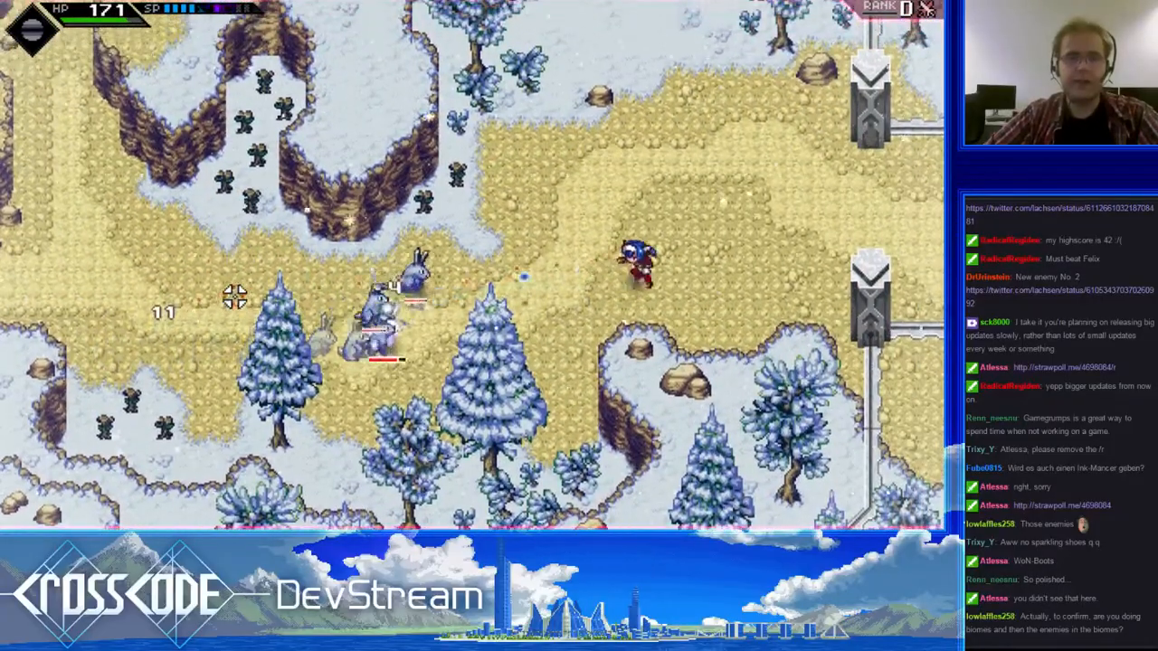
pyautogui.click(303, 350)
pyautogui.press('w')
pyautogui.press('a')
pyautogui.click(512, 450)
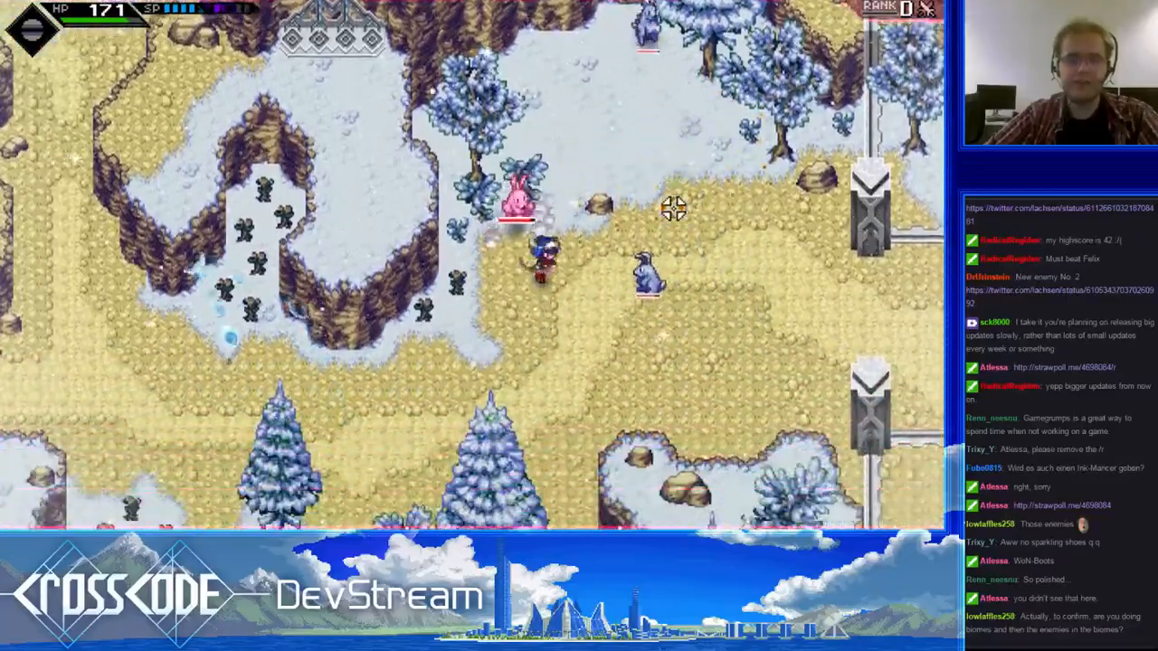
# - Retreat southwest out of the clearing to the metal structure at the western cliff, firing at the chasing rabbits
pyautogui.press('s')
pyautogui.press('a')
pyautogui.click(573, 41)
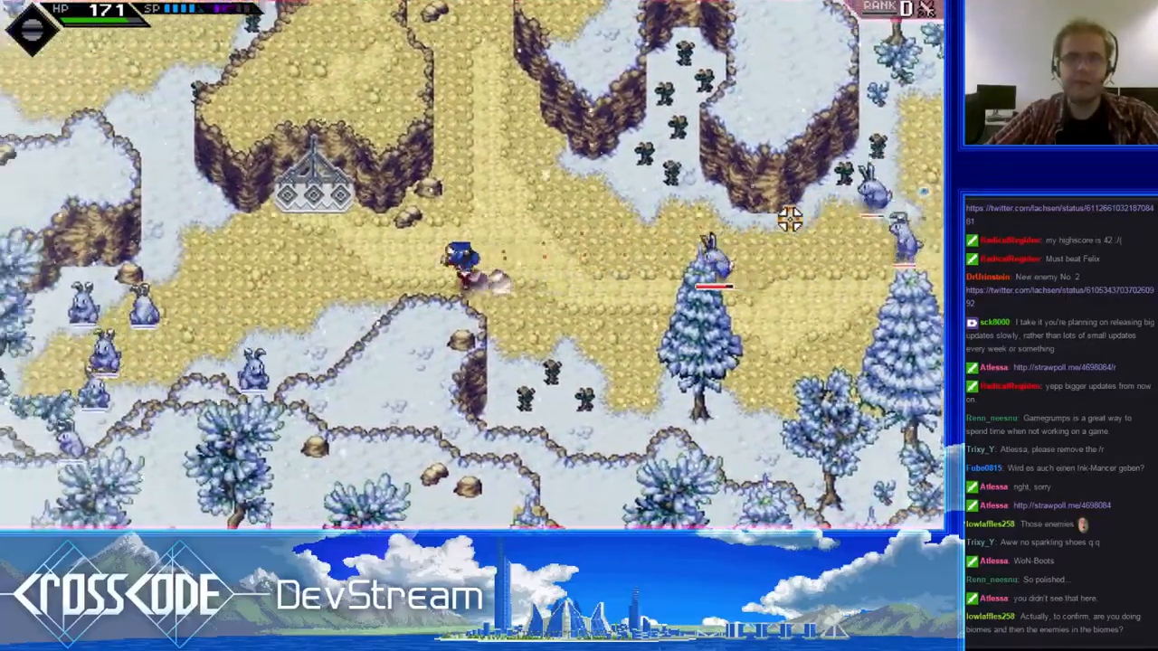
pyautogui.click(789, 220)
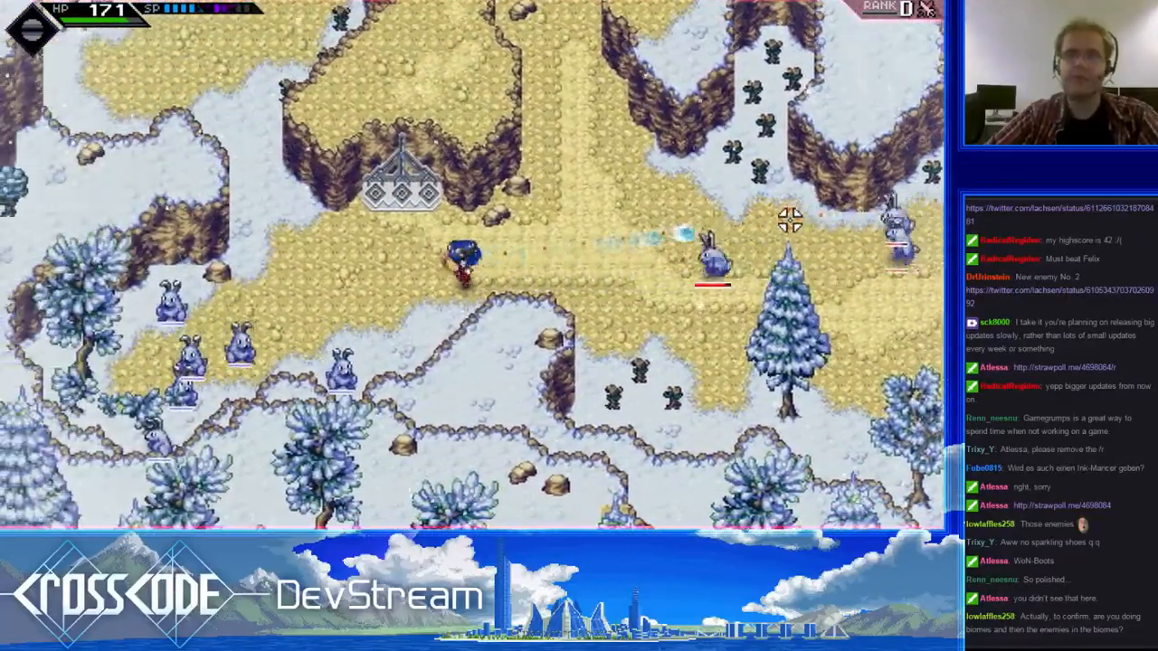
pyautogui.press('d')
pyautogui.press('a')
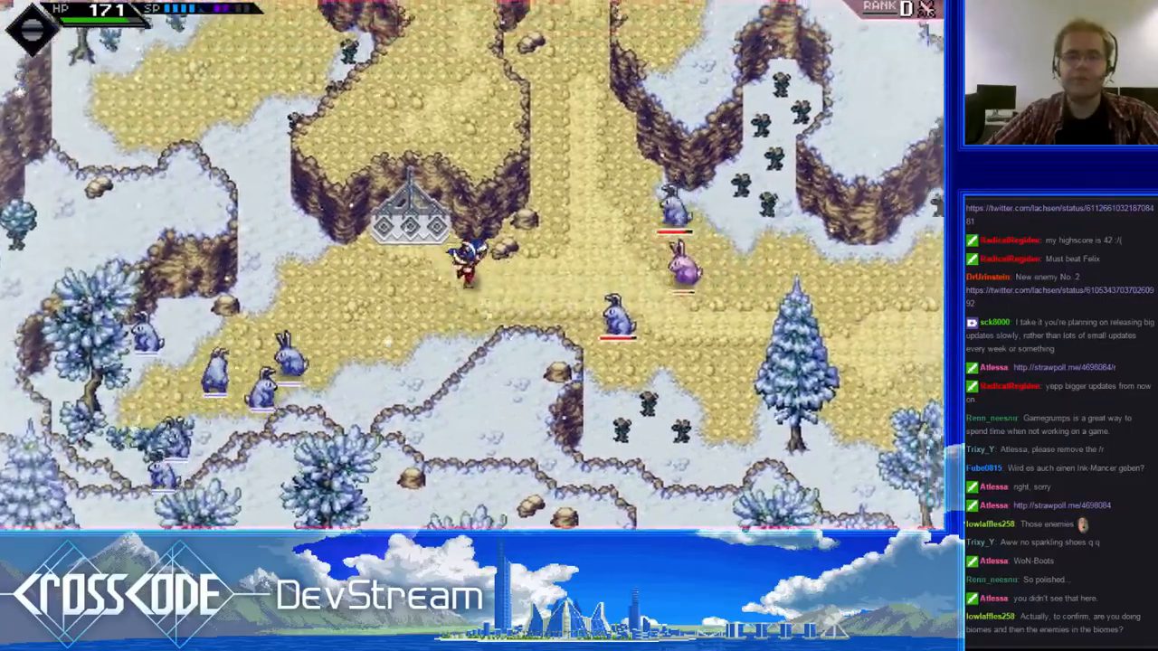
# - Lead the rabbits east along the trail to the gate pillars, shooting back, and turn northwest toward the clearing
pyautogui.press('d')
pyautogui.press('d')
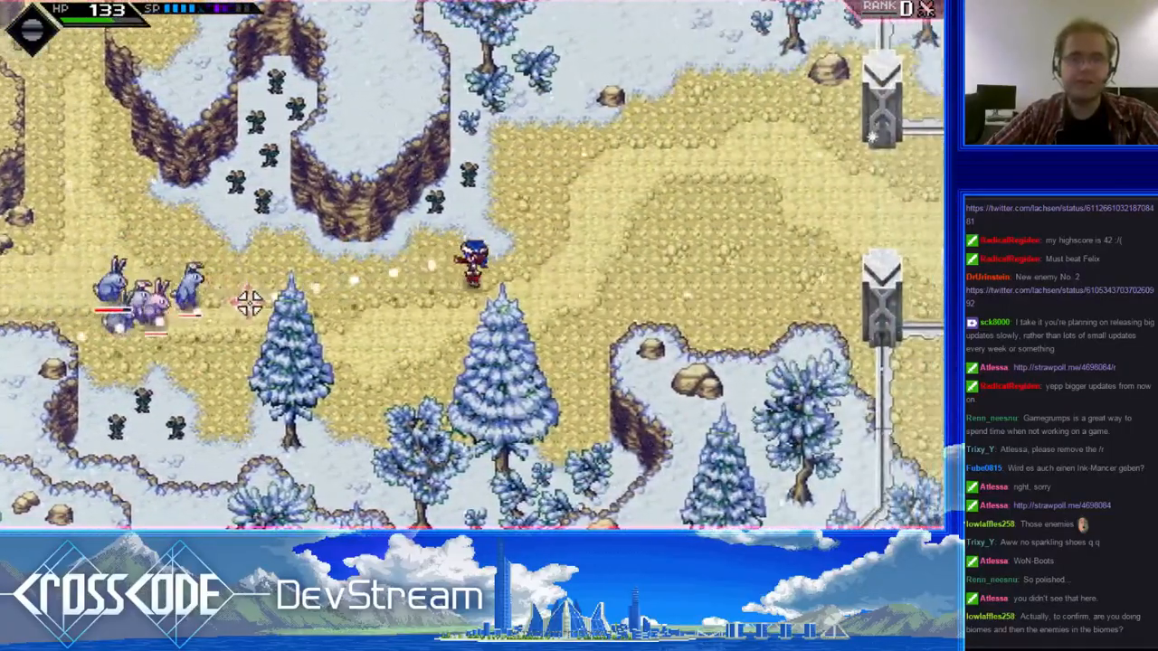
pyautogui.press('d')
pyautogui.moveTo(250, 303)
pyautogui.mouseDown()
pyautogui.moveTo(312, 274)
pyautogui.moveTo(323, 307)
pyautogui.mouseUp()
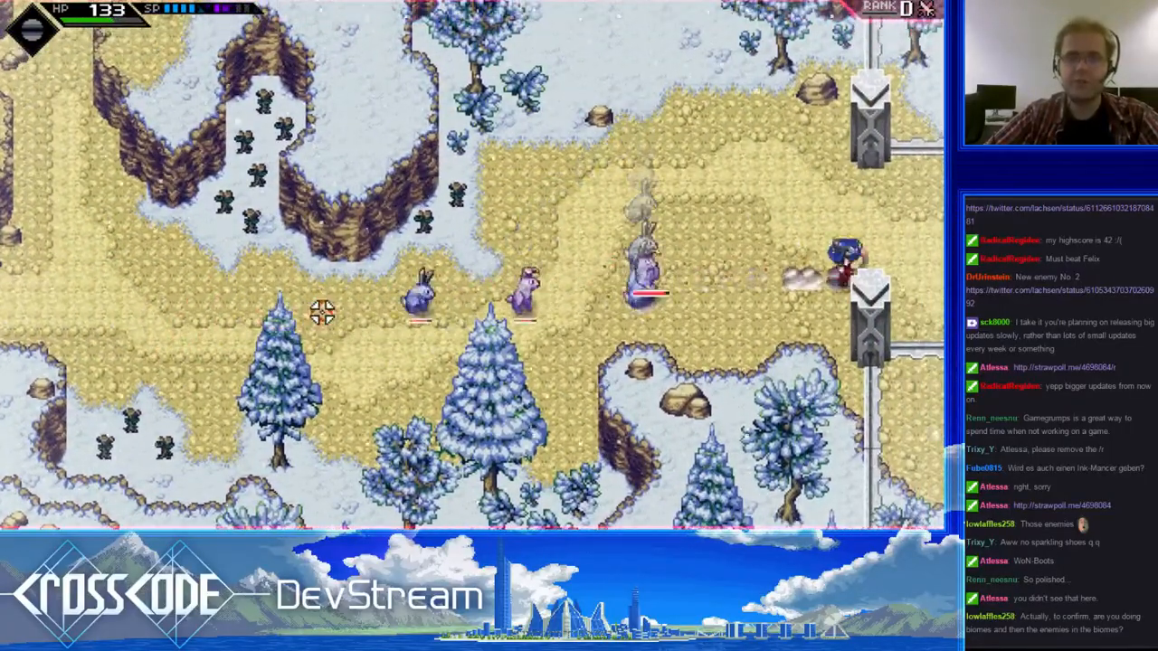
pyautogui.press('d')
pyautogui.click(322, 311)
pyautogui.press('w')
pyautogui.press('a')
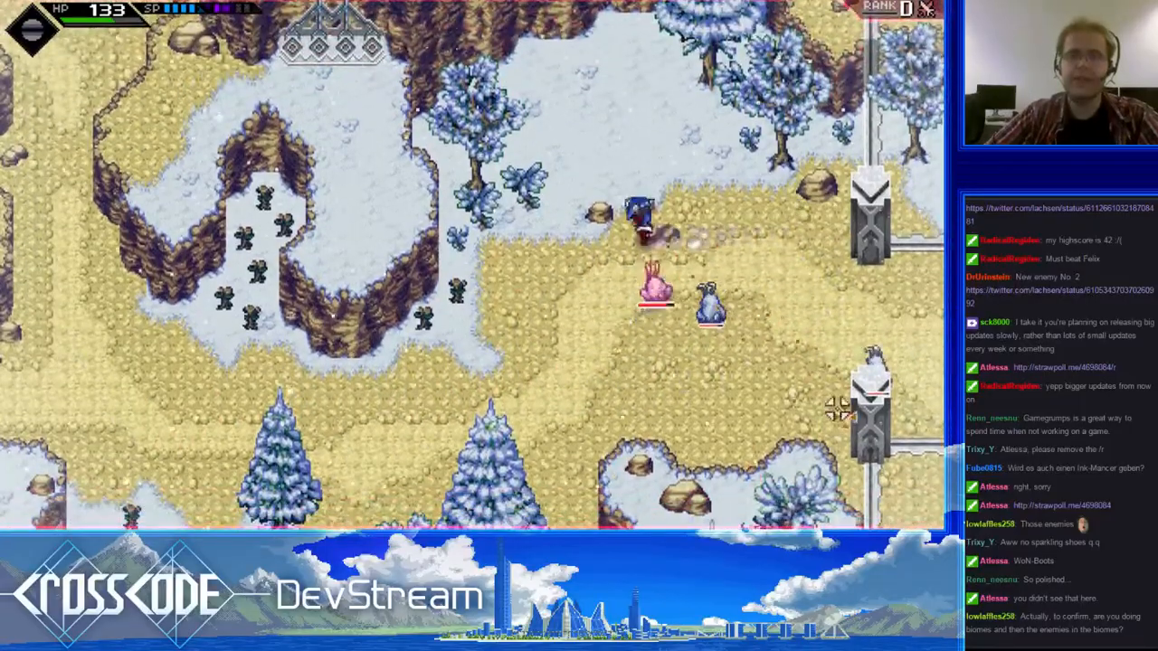
# - Withdraw west past the fir trees to the metal structure, firing repeated shots at the following rabbits
pyautogui.click(740, 202)
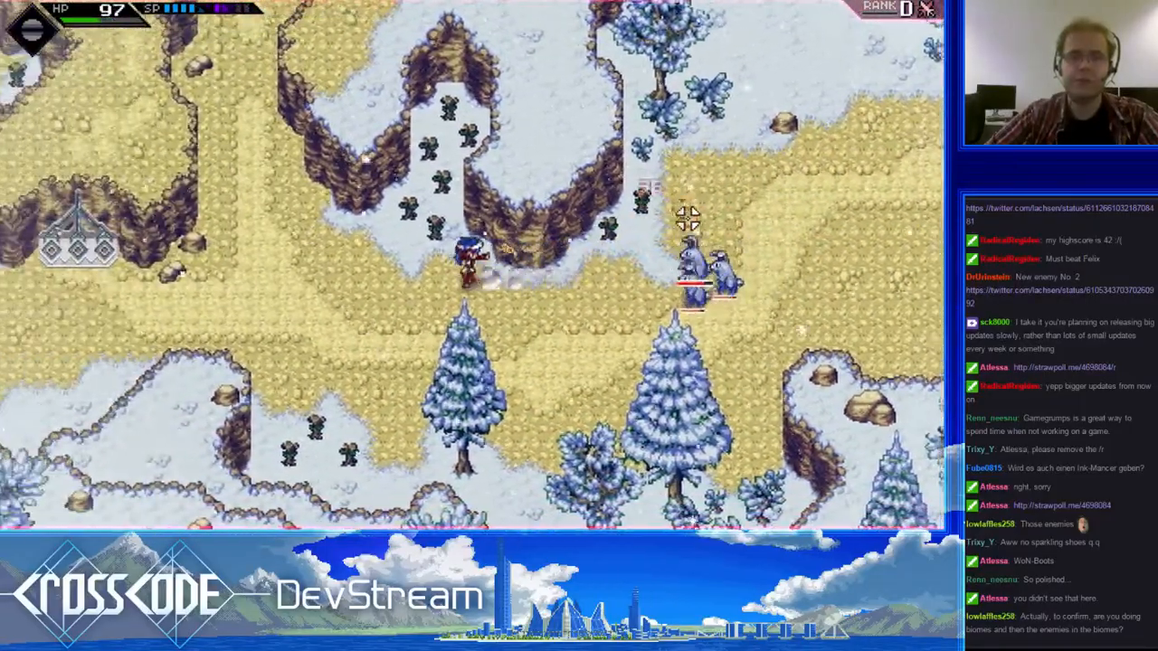
pyautogui.press('a')
pyautogui.click(689, 221)
pyautogui.press('a')
pyautogui.click(727, 282)
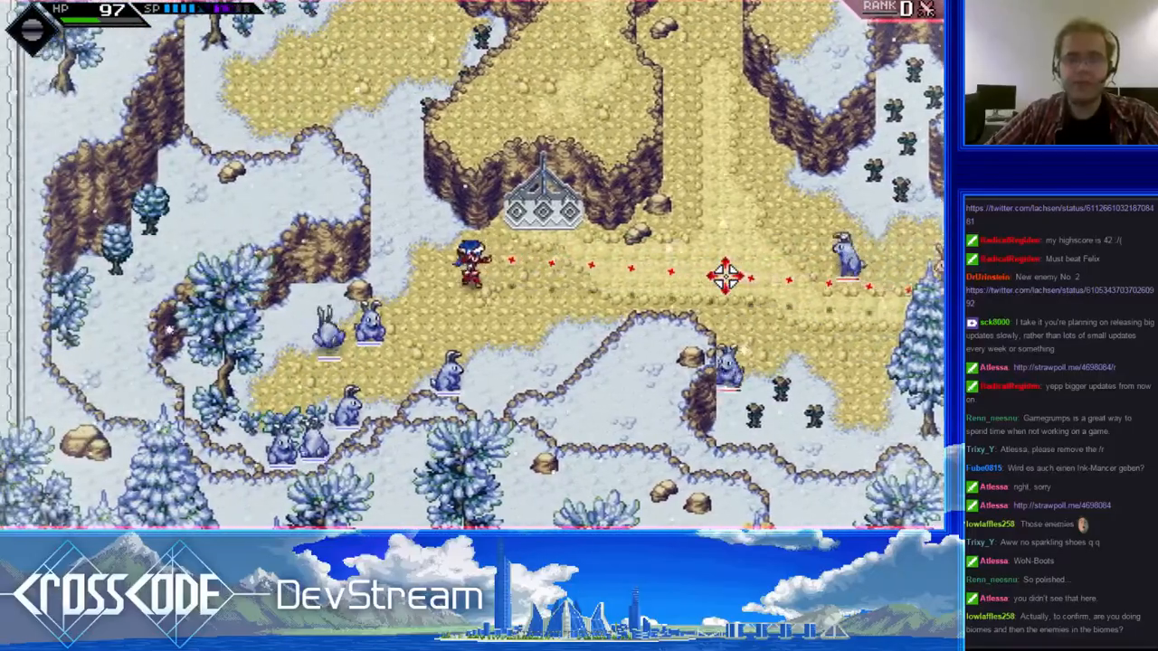
pyautogui.click(725, 276)
# - Fight the rabbits at close range while moving east past the fir trees to the edge of the snow clearing
pyautogui.press('d')
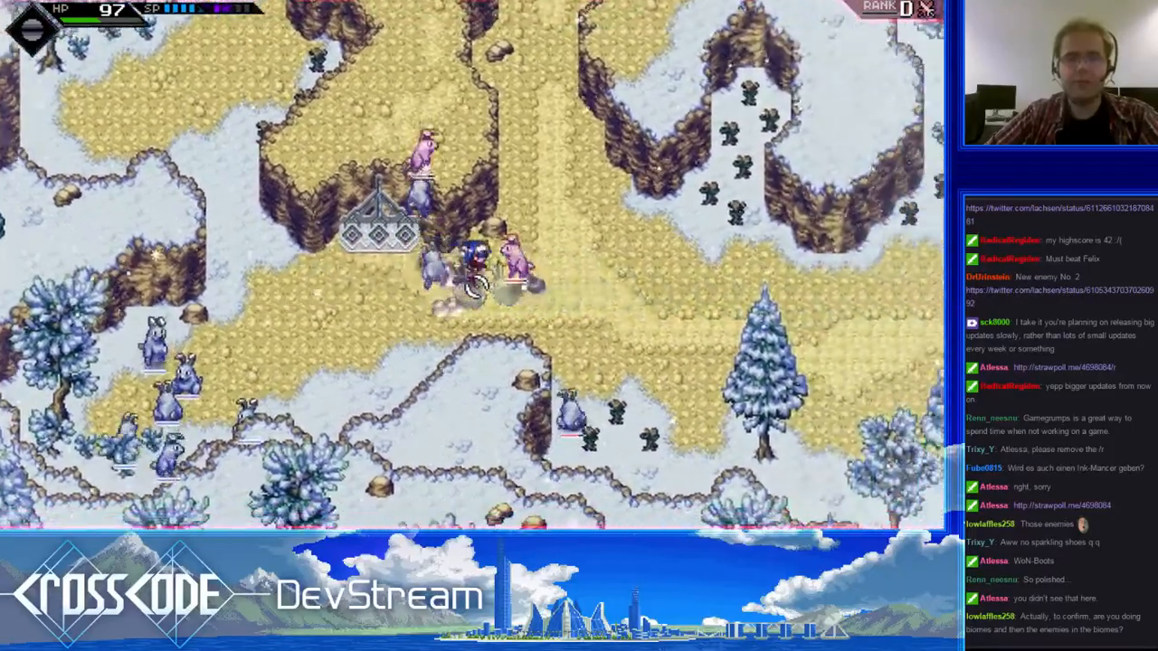
pyautogui.press('d')
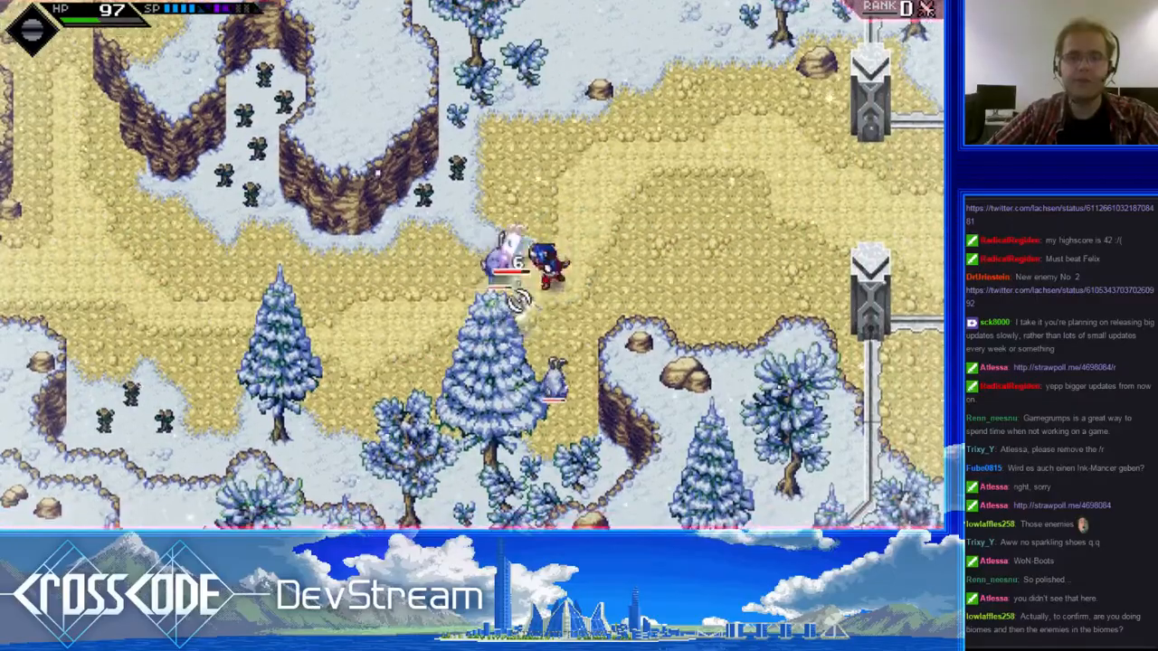
pyautogui.press('a')
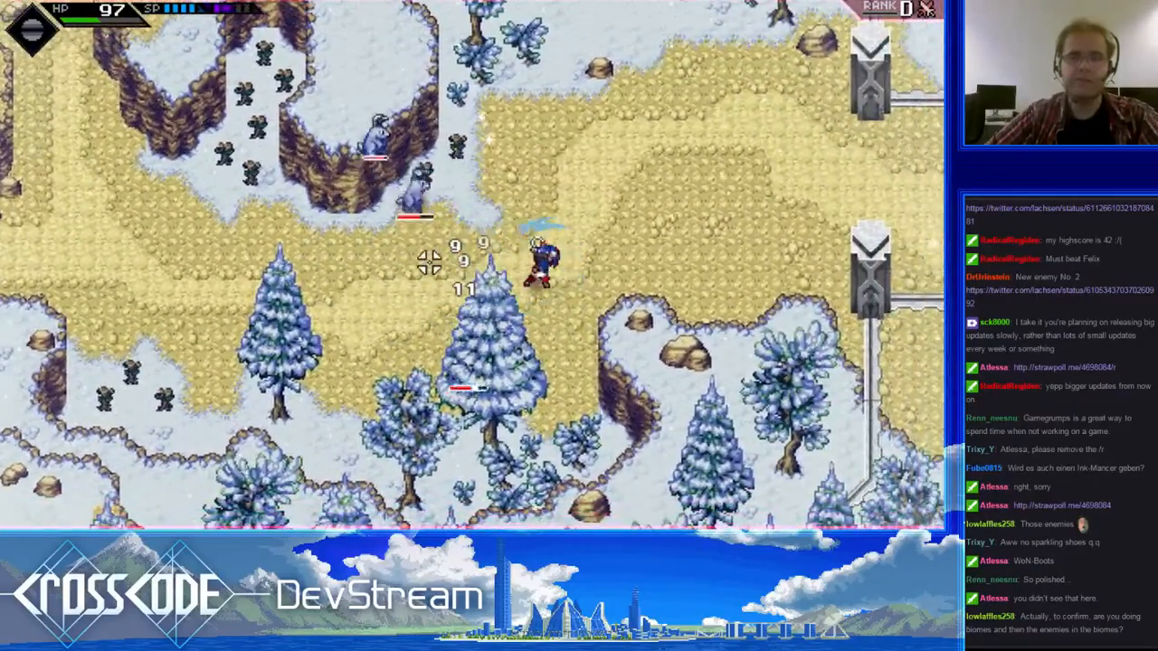
pyautogui.press('w')
pyautogui.press('d')
pyautogui.click(409, 336)
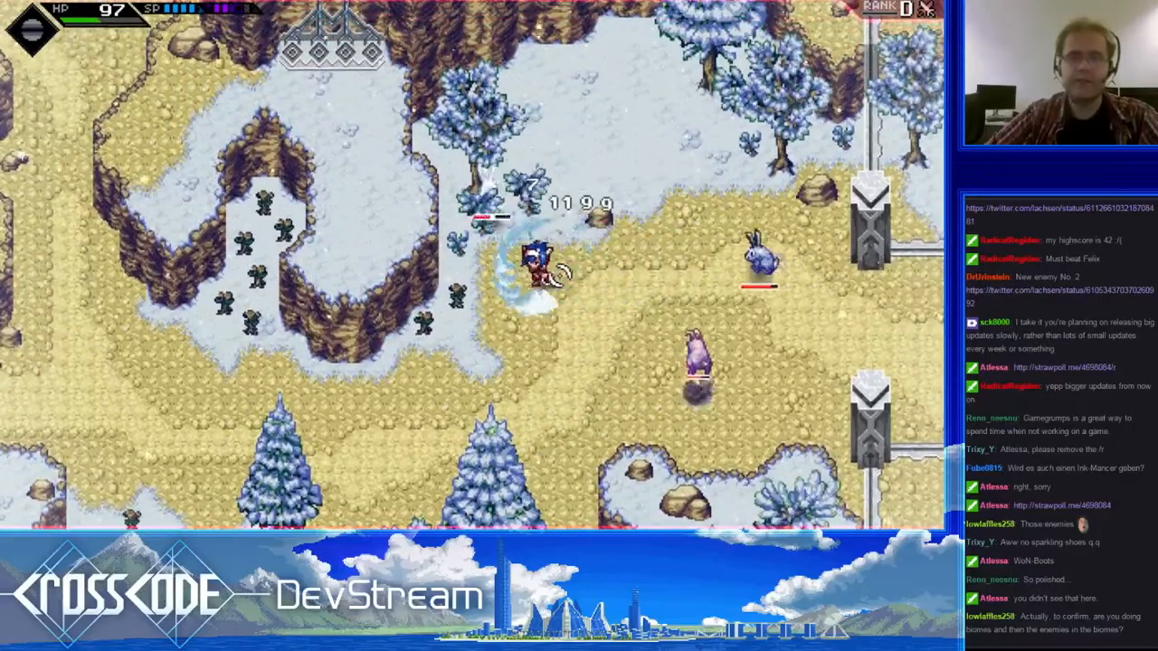
# - Shoot the rabbits from the western trail and strike the ones that close in south of the clearing
pyautogui.press('a')
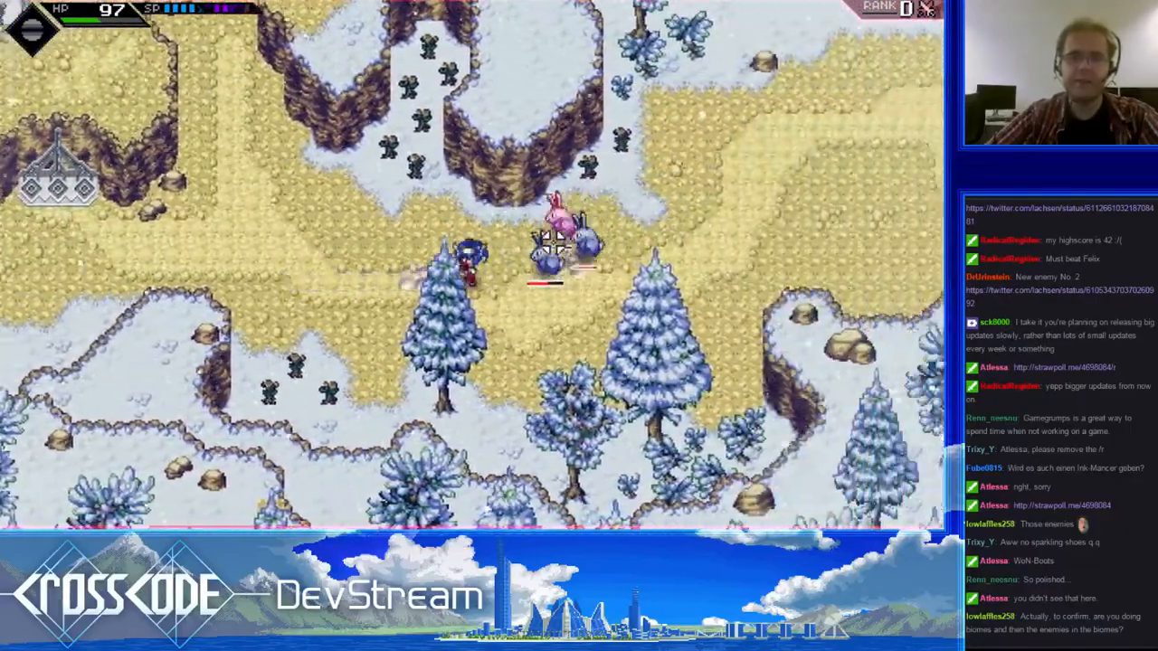
pyautogui.click(554, 242)
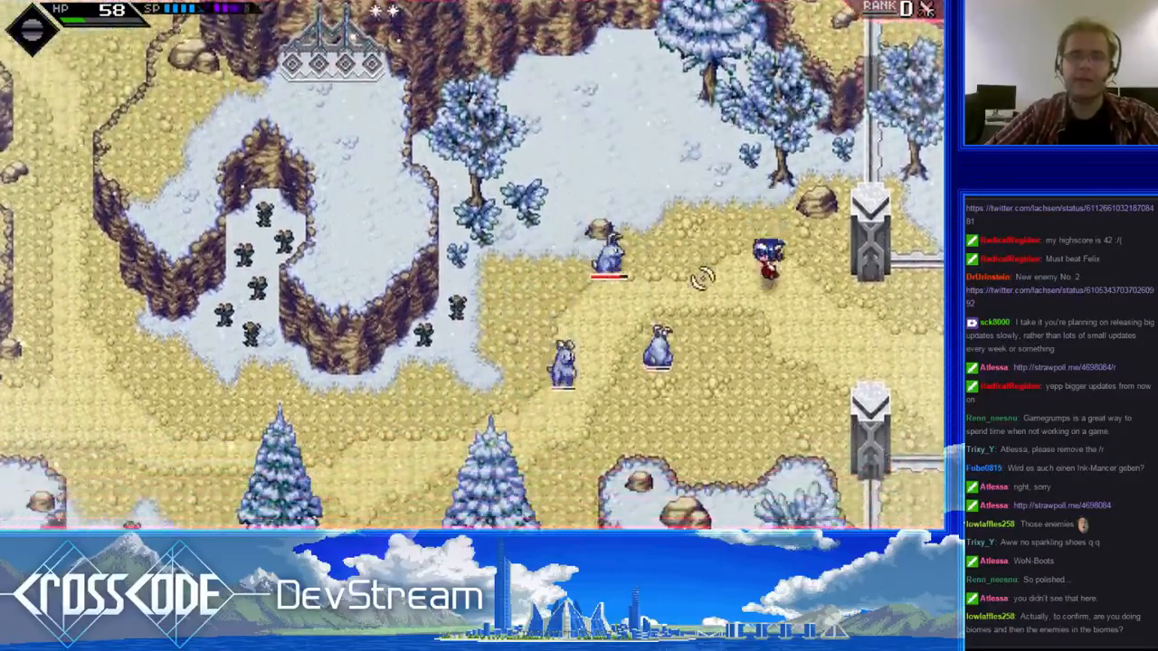
pyautogui.press('a')
pyautogui.click(665, 269)
pyautogui.click(615, 272)
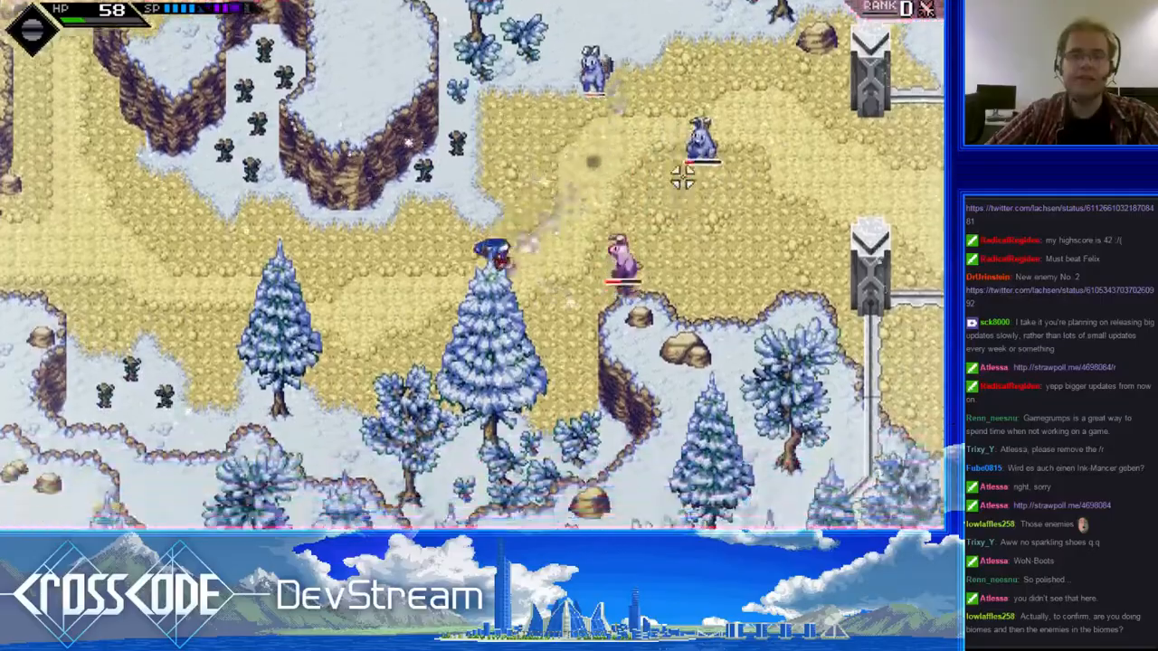
pyautogui.click(718, 172)
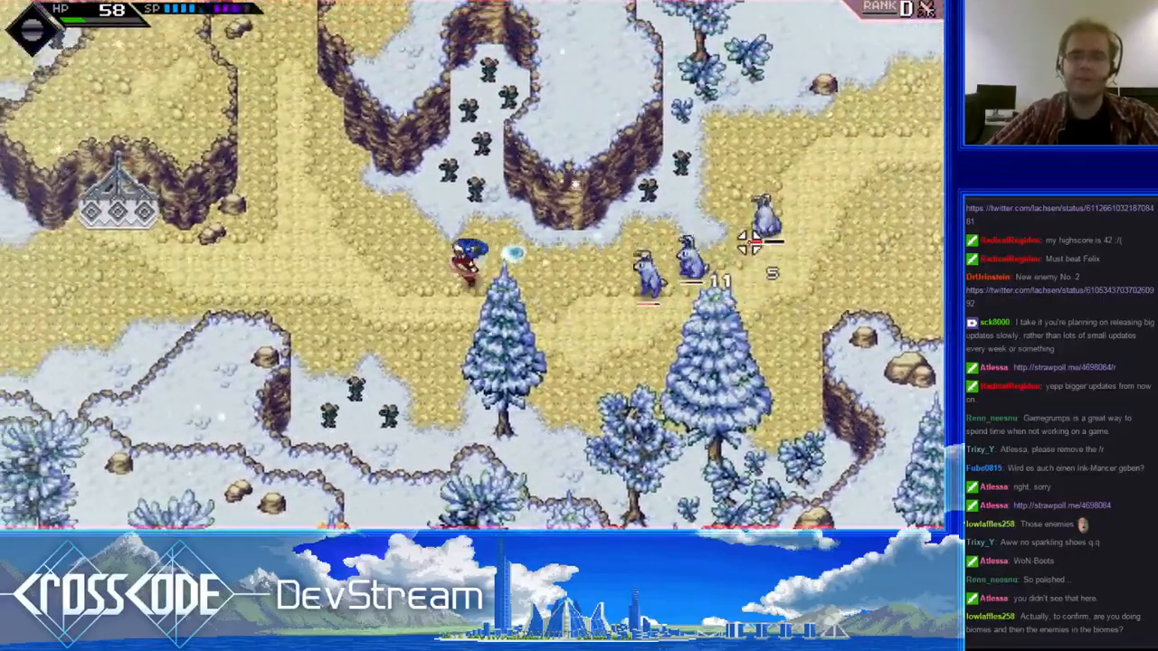
# - Retreat west to fire aimed shots at the rabbits, then dodge back east past their charge
pyautogui.press('a')
pyautogui.rightClick(749, 242)
pyautogui.press('a')
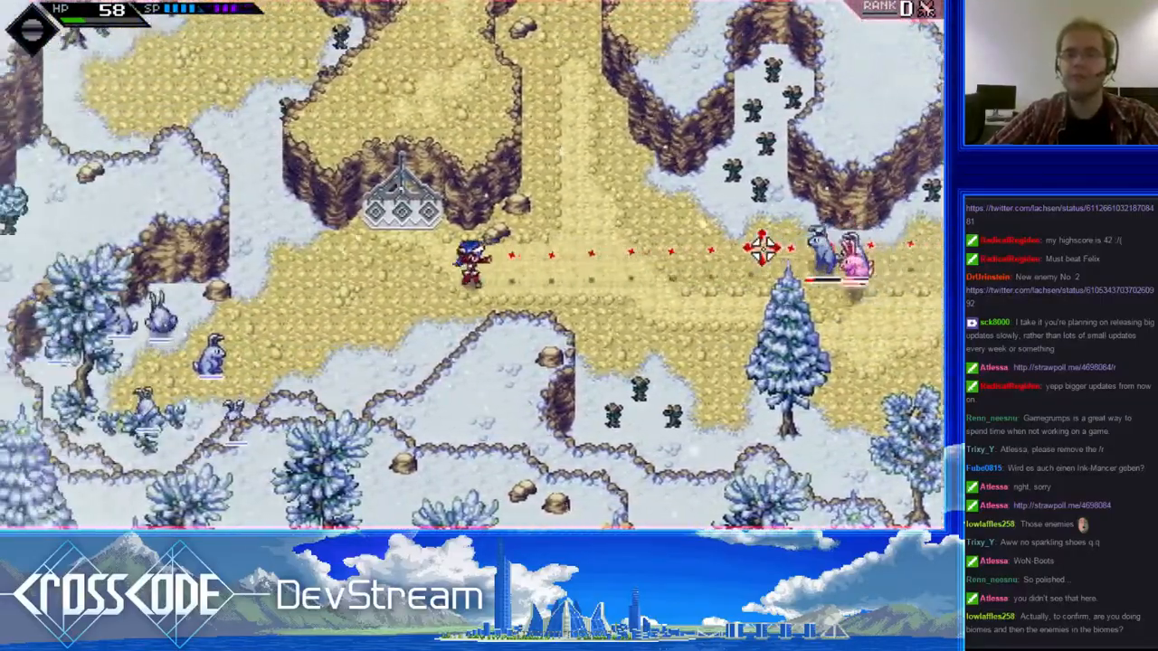
pyautogui.click(624, 253)
pyautogui.hotkey('s', 'd')
pyautogui.hotkey('w', 'd')
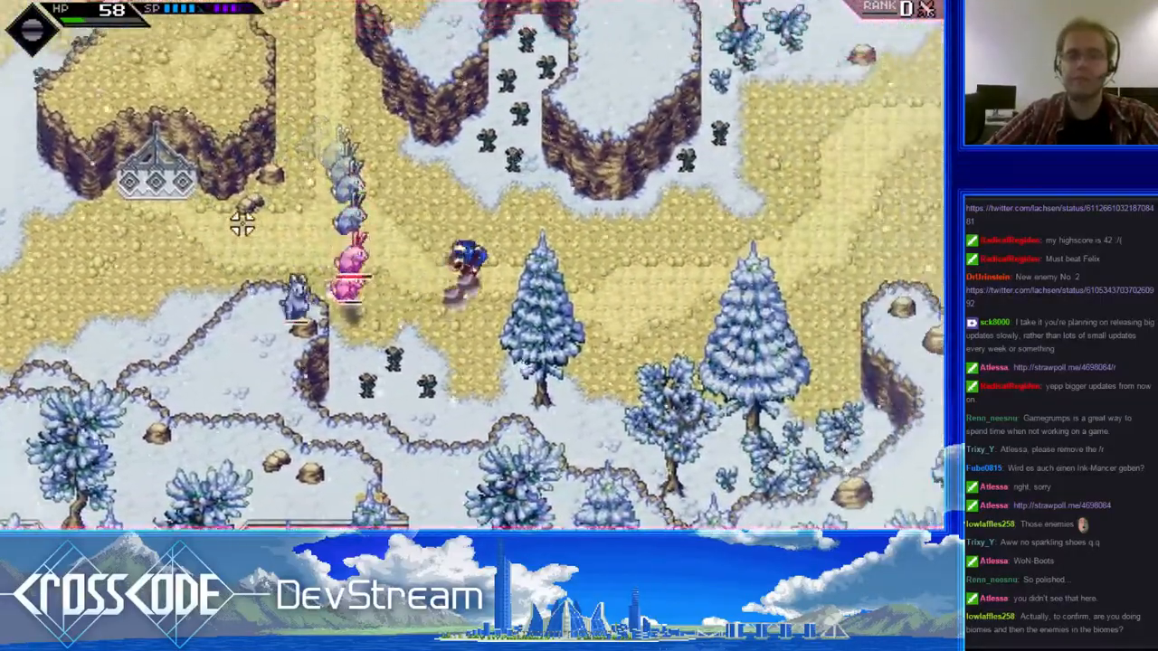
pyautogui.hotkey('a', 's')
pyautogui.hotkey('w', 'd')
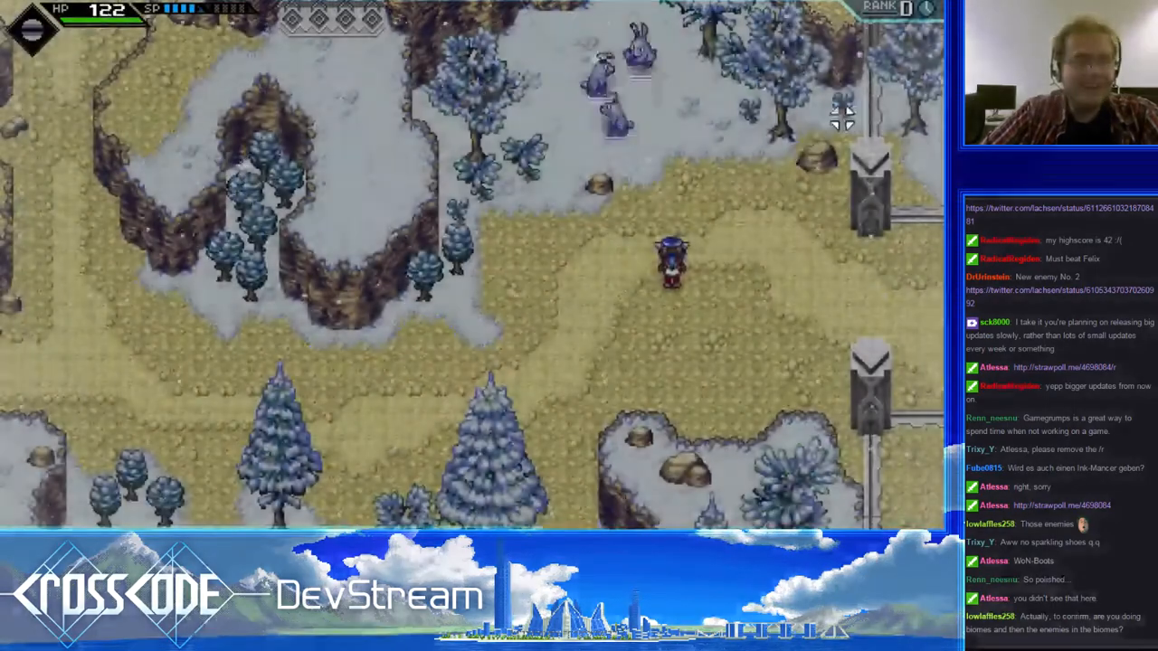
# - Enter the snow clearing, strike the group of rabbits in melee, and escape south to the trail
pyautogui.press('a')
pyautogui.hotkey('w', 'd')
pyautogui.press('w')
pyautogui.click(633, 213)
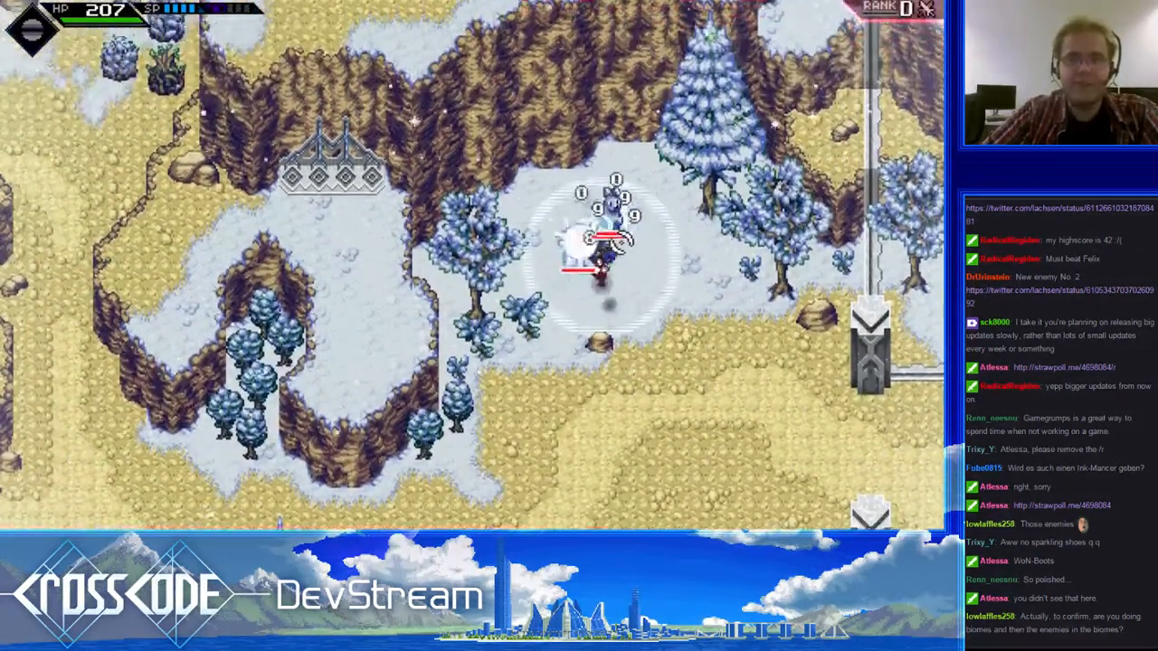
pyautogui.click(593, 271)
pyautogui.hotkey('s', 'd')
pyautogui.hotkey('s', 'a')
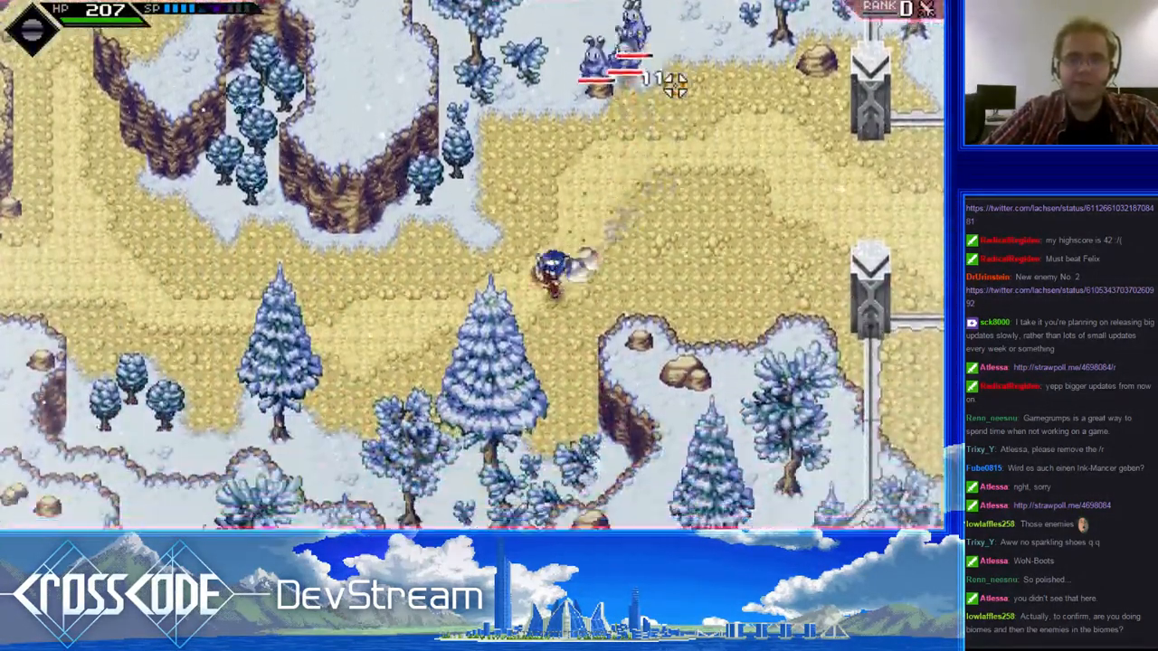
# - Back away west toward the round bushes while shooting at the rabbits coming from the clearing
pyautogui.click(665, 67)
pyautogui.press('a')
pyautogui.click(669, 104)
pyautogui.press('a')
pyautogui.click(684, 187)
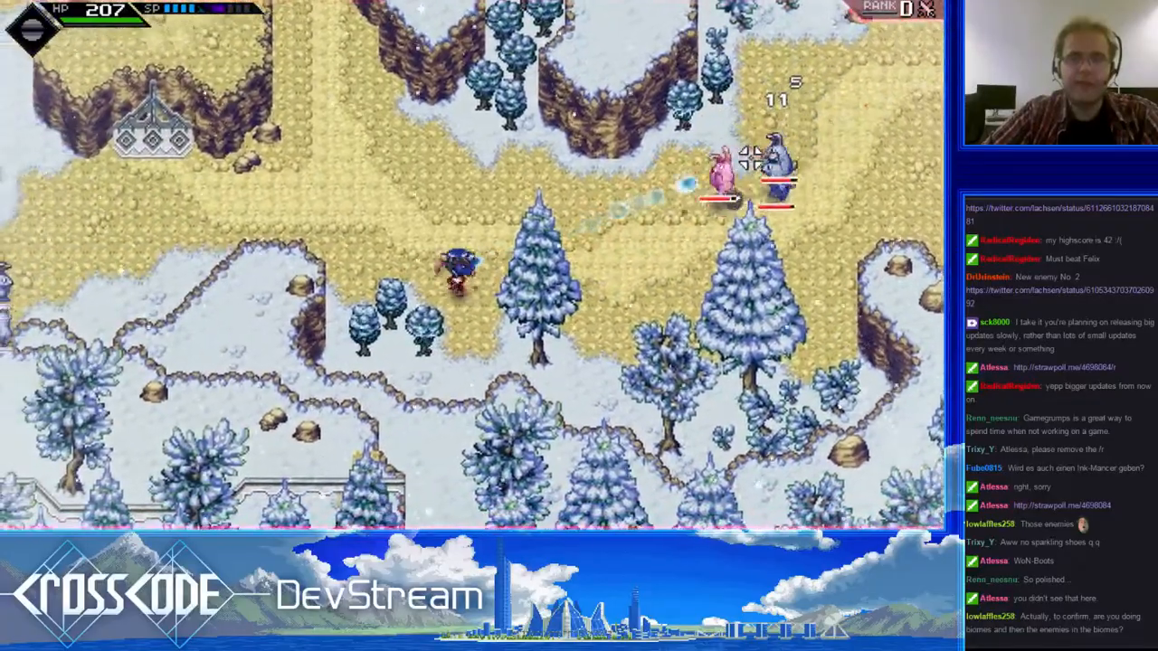
# - Strike the rabbits beside the western fir tree, then run northeast toward the gate pillars
pyautogui.hotkey('w', 'd')
pyautogui.press('a')
pyautogui.press('d')
pyautogui.click(543, 252)
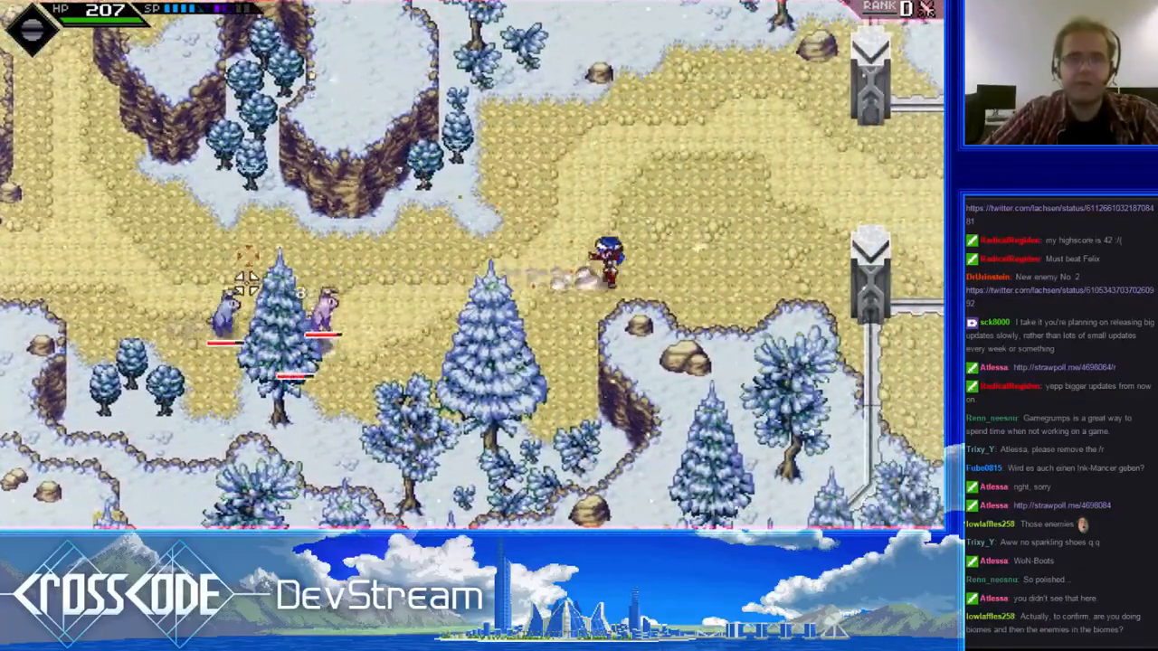
pyautogui.click(284, 359)
pyautogui.hotkey('w', 'd')
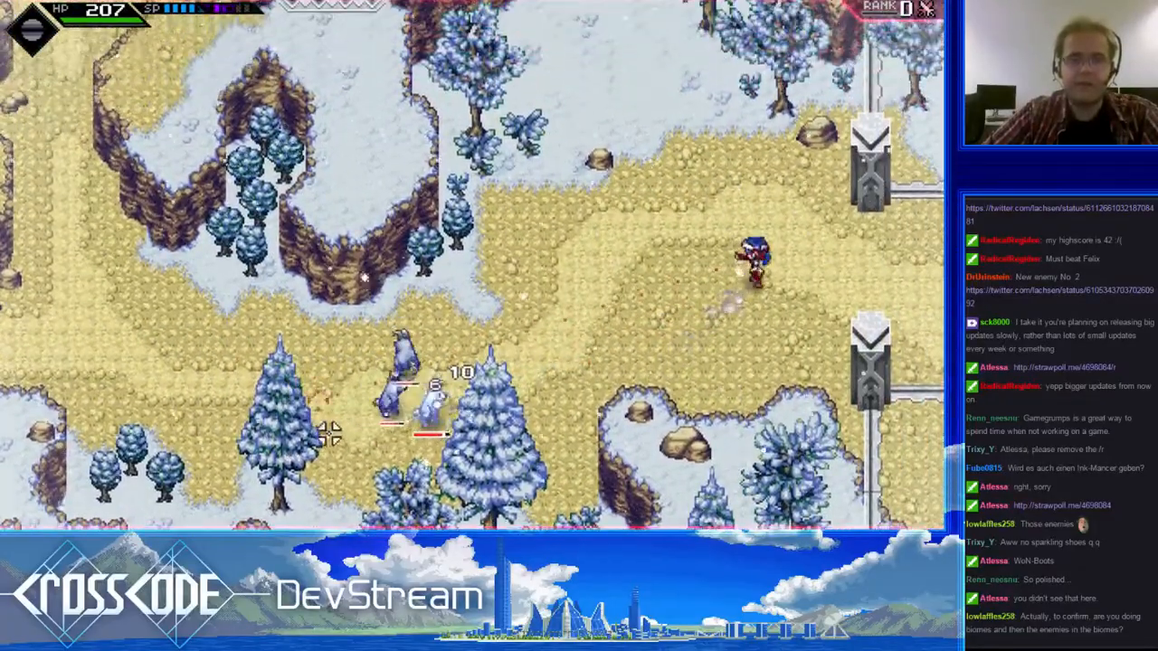
# - Shoot the rabbits near the fir trees, hit them with melee swings, and fall back west along the trail
pyautogui.click(509, 339)
pyautogui.hotkey('s', 'a')
pyautogui.click(511, 228)
pyautogui.click(604, 269)
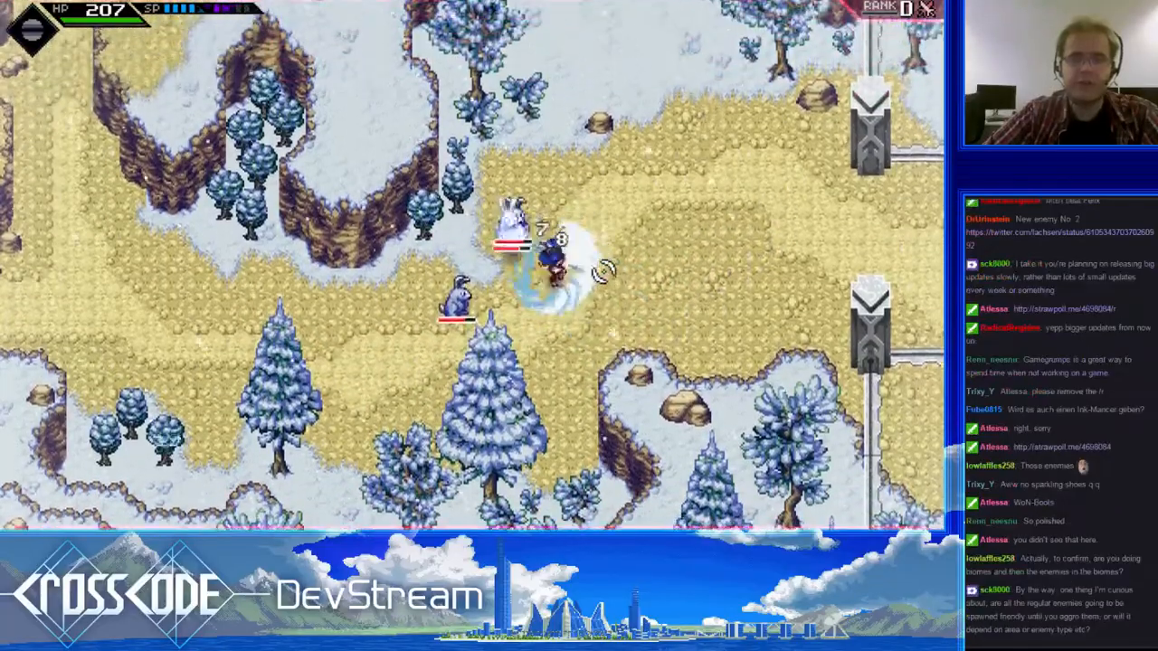
pyautogui.press('a')
pyautogui.click(597, 269)
pyautogui.click(592, 150)
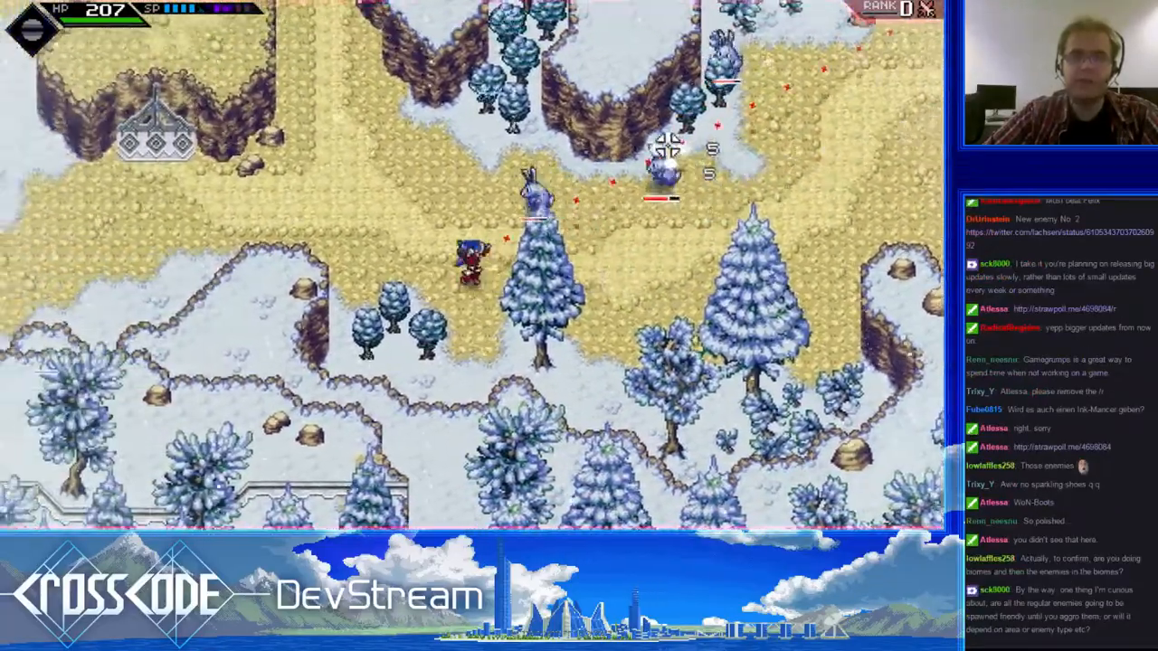
# - Shoot the rabbits beside the cliff bushes and close in on them with melee strikes
pyautogui.click(660, 172)
pyautogui.press('w')
pyautogui.press('d')
pyautogui.click(548, 238)
pyautogui.click(463, 263)
pyautogui.press('w')
pyautogui.click(450, 262)
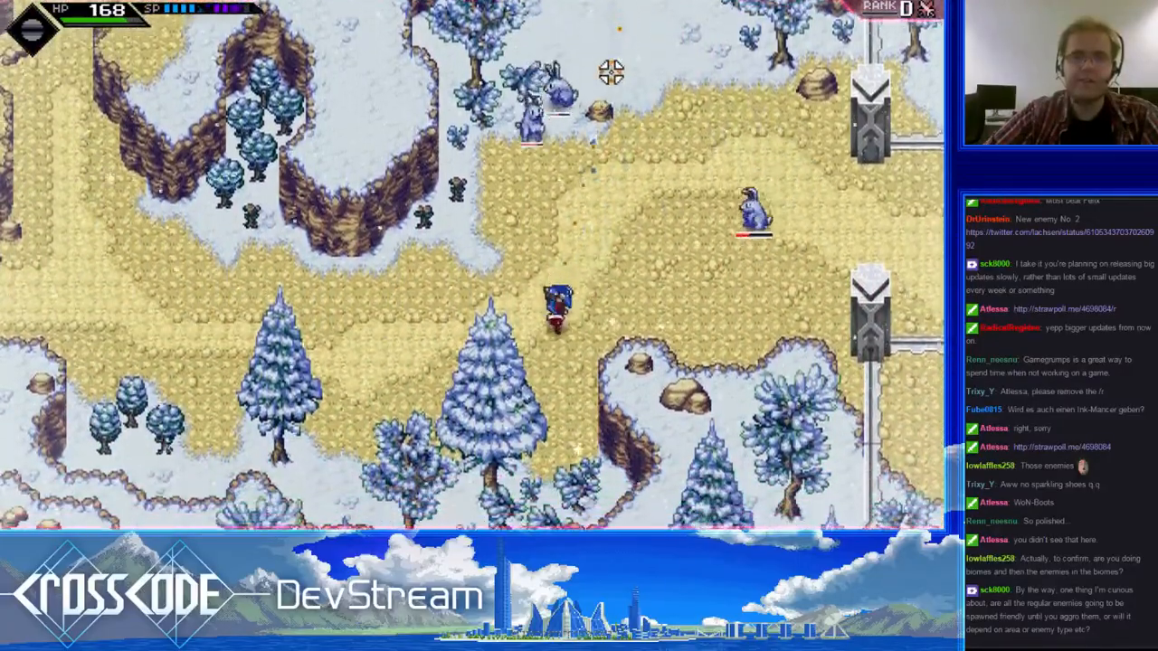
# - Dash up the trail to the southern edge of the snowy clearing and strike the rabbits with melee swings
pyautogui.press('a')
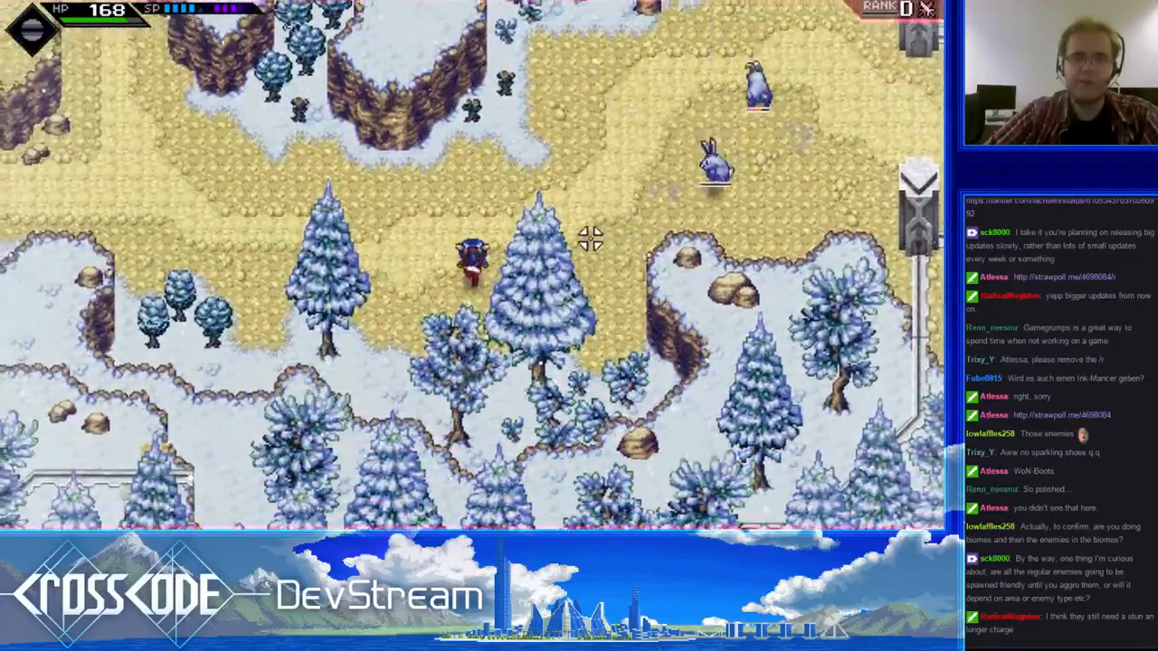
pyautogui.press('w')
pyautogui.press('d')
pyautogui.rightClick(579, 239)
pyautogui.click(714, 272)
pyautogui.press('w')
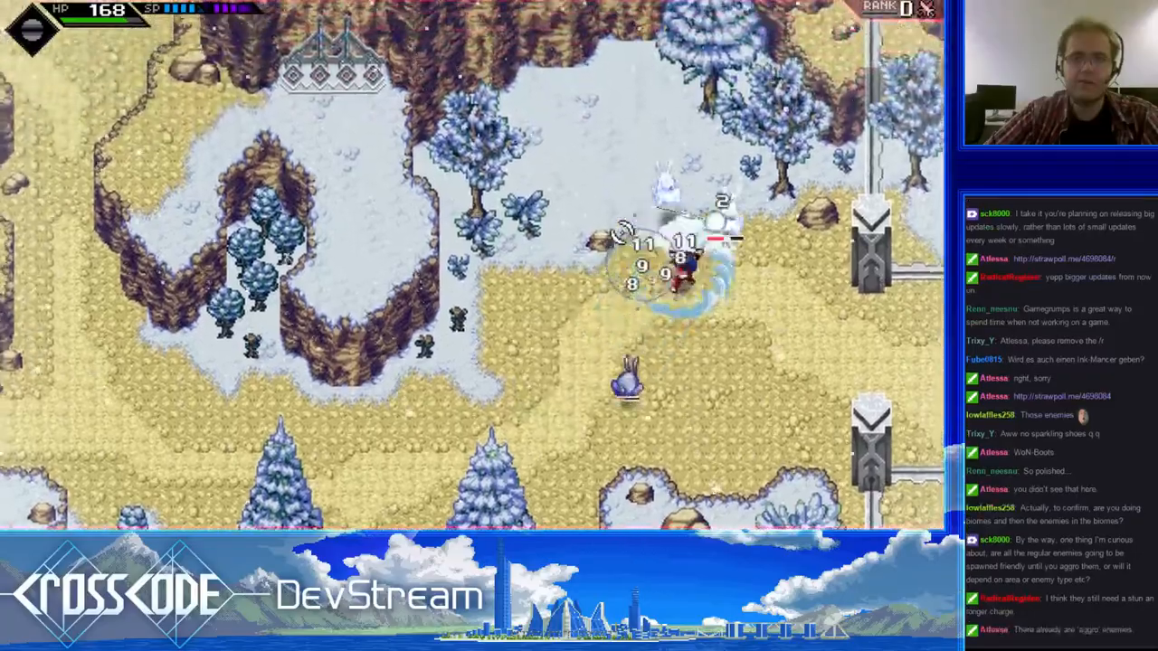
pyautogui.click(790, 385)
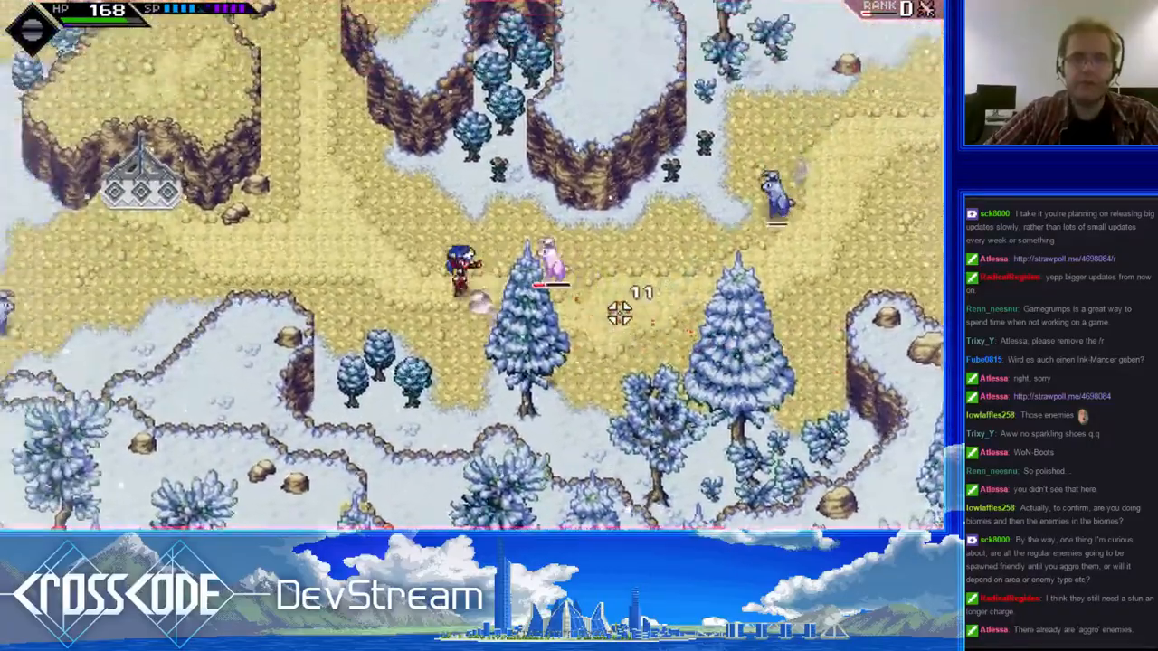
# - Fall back past the cliff bushes, circle up to the eastern trail, and shoot the rabbits near the fir trees
pyautogui.press('a')
pyautogui.click(713, 257)
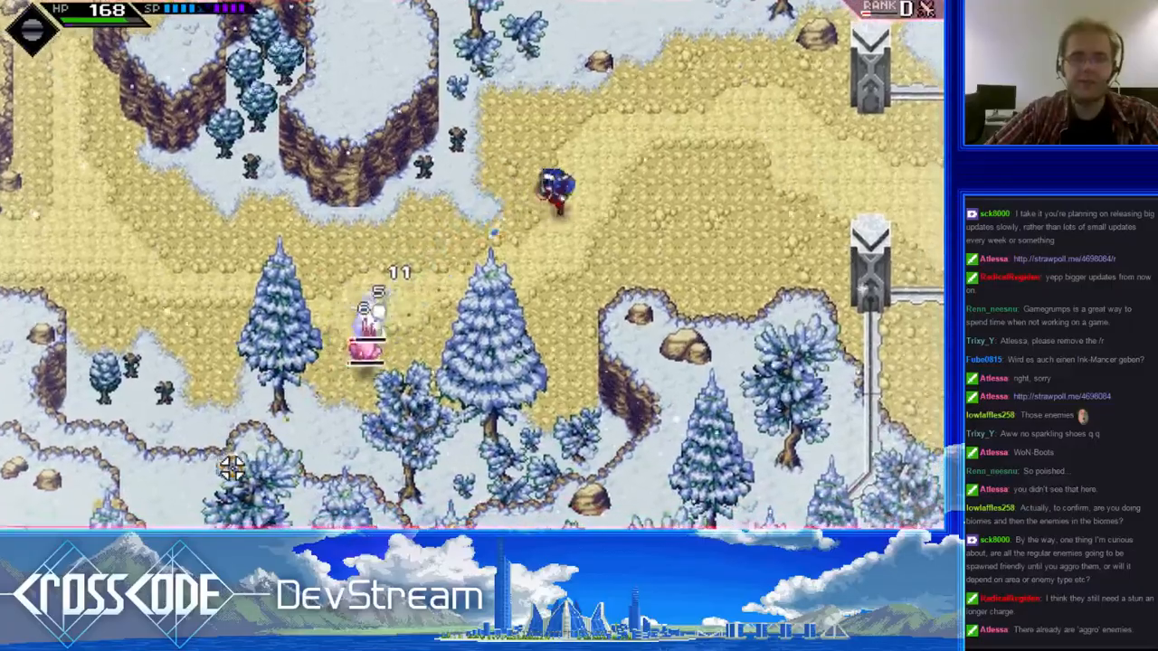
pyautogui.press('d')
pyautogui.press('w')
pyautogui.click(246, 491)
pyautogui.press('a')
pyautogui.click(163, 280)
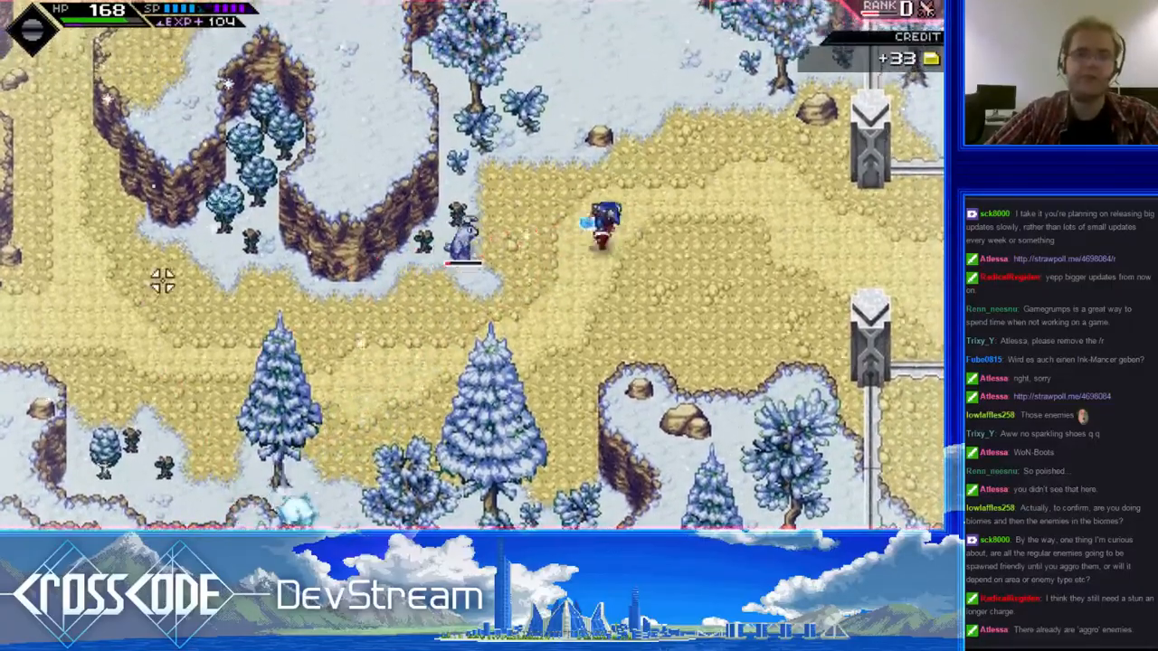
# - Dash northeast to the edge of the snowy clearing and shoot the last rabbit chasing along the trail
pyautogui.press('d')
pyautogui.press('w')
pyautogui.rightClick(404, 443)
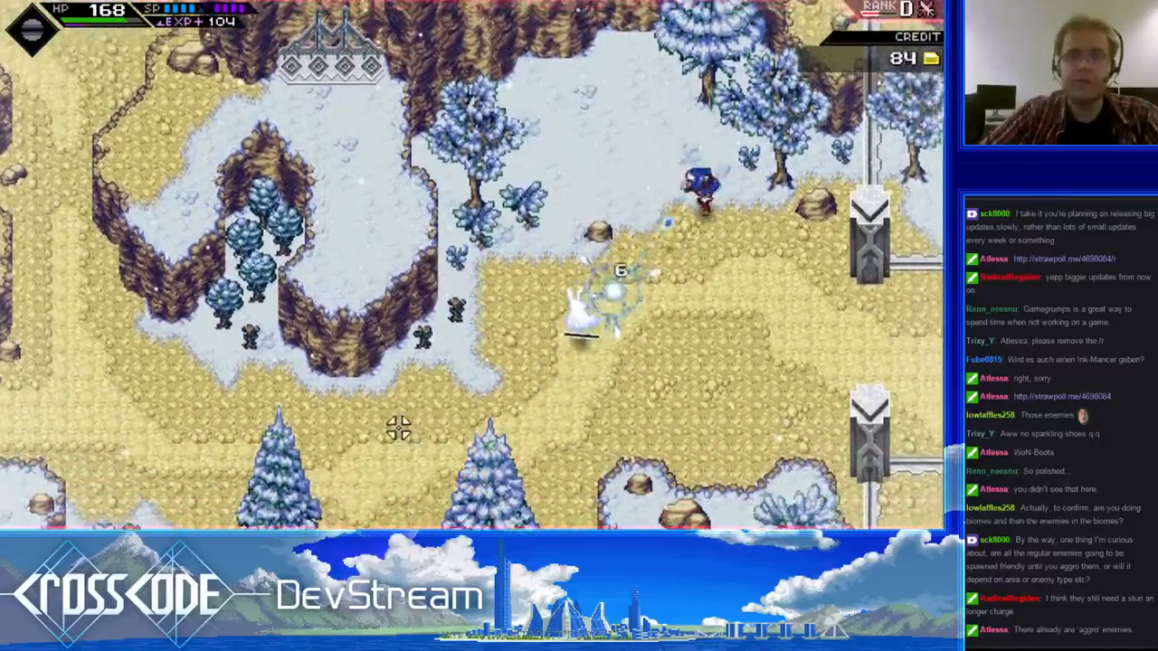
pyautogui.click(398, 428)
pyautogui.press('s')
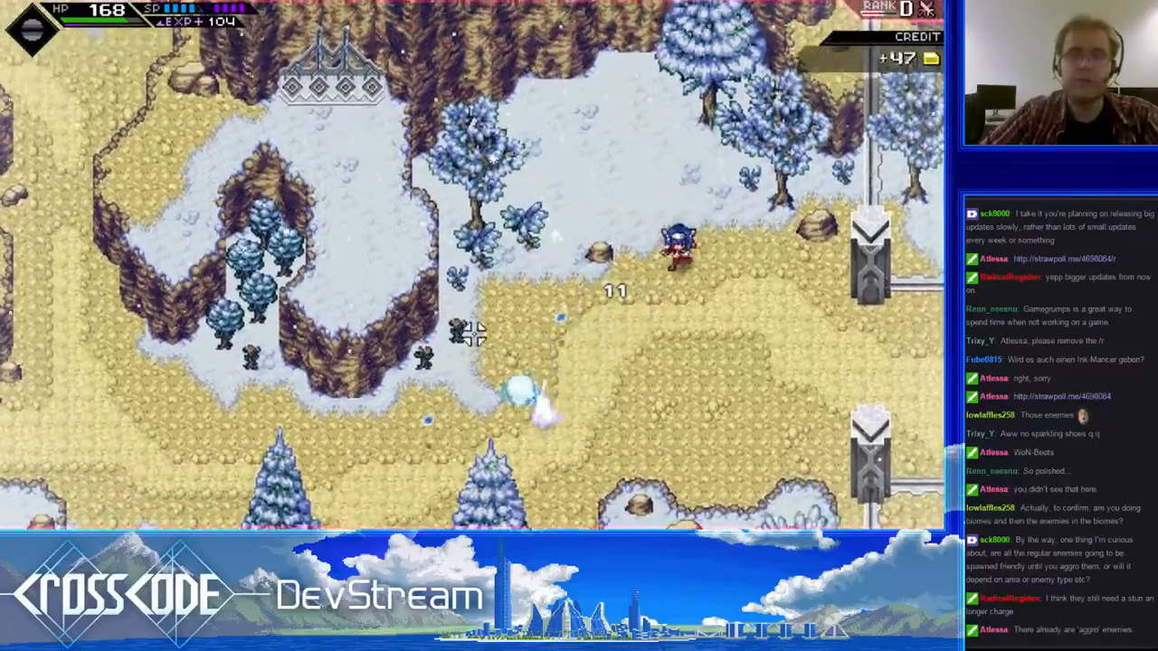
pyautogui.press('a')
pyautogui.rightClick(546, 157)
# - Run west past the cliffs, visit the rabbit group to the southwest, and head north to the penguins near the lake
pyautogui.press('a')
pyautogui.press('w')
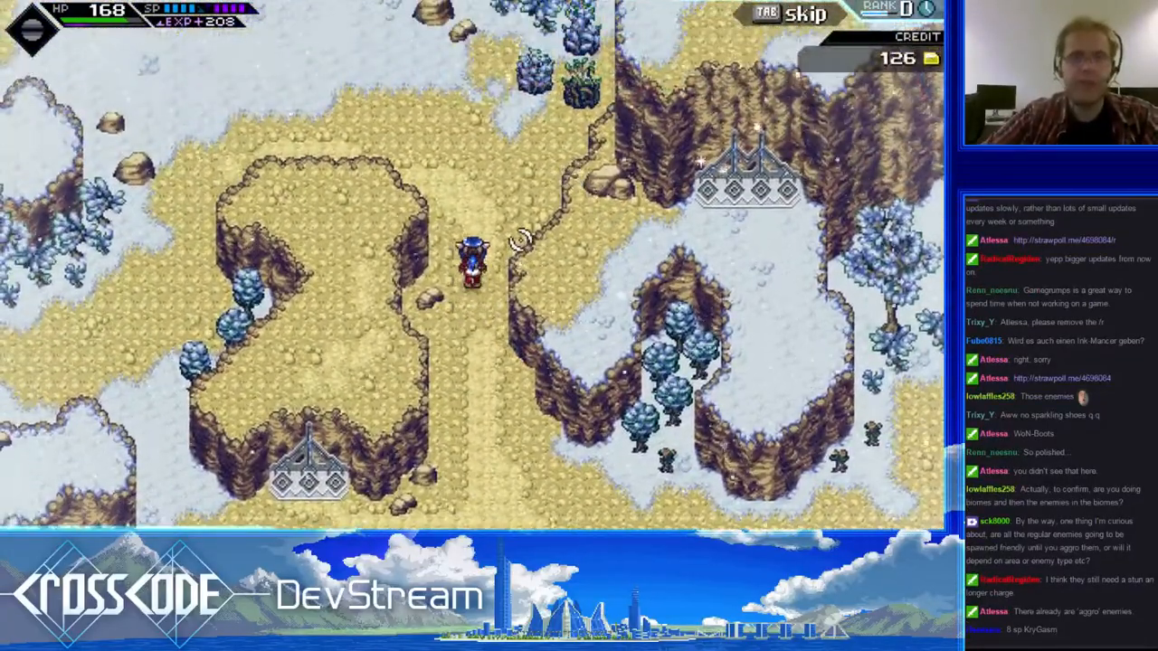
pyautogui.press('s')
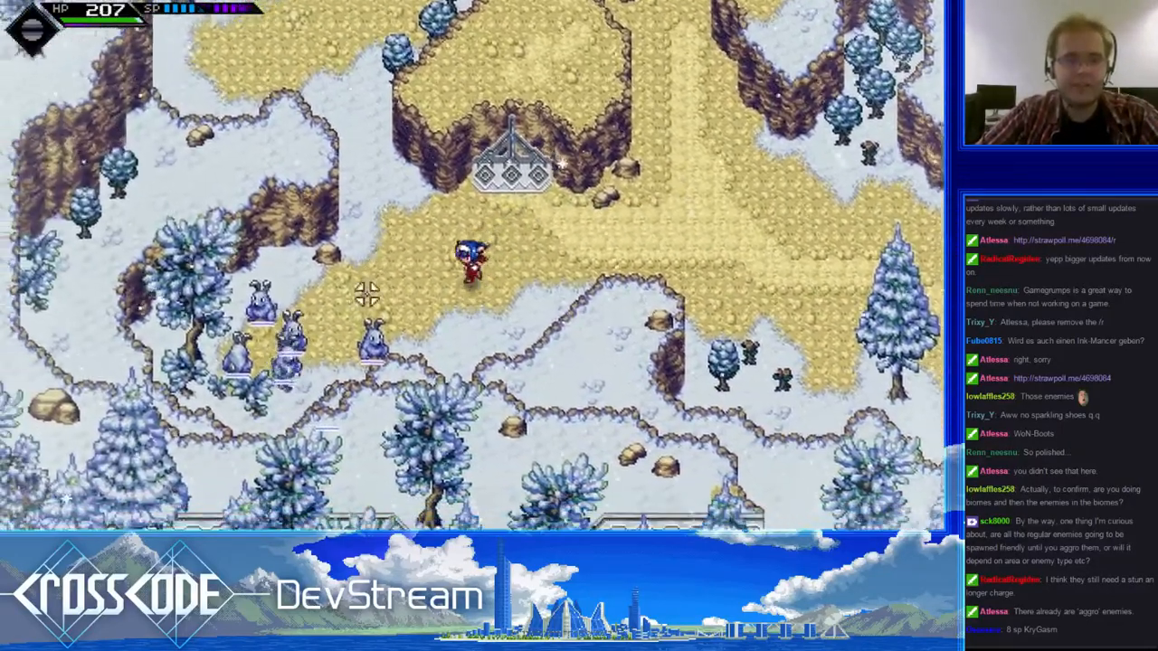
pyautogui.press('a')
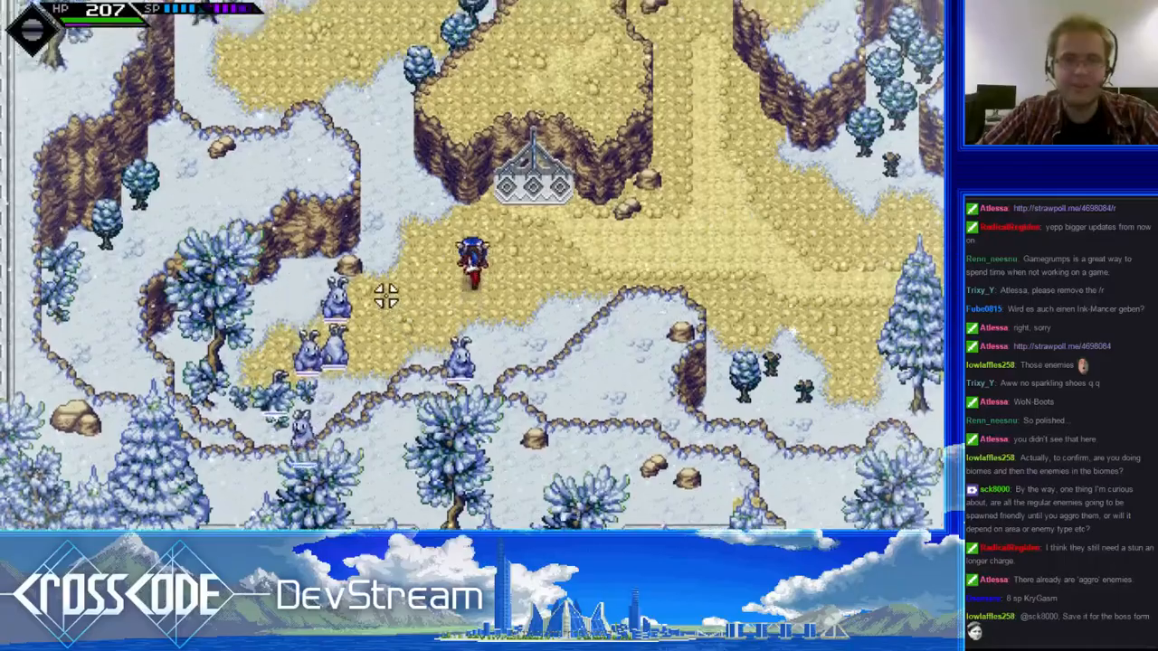
pyautogui.press('w')
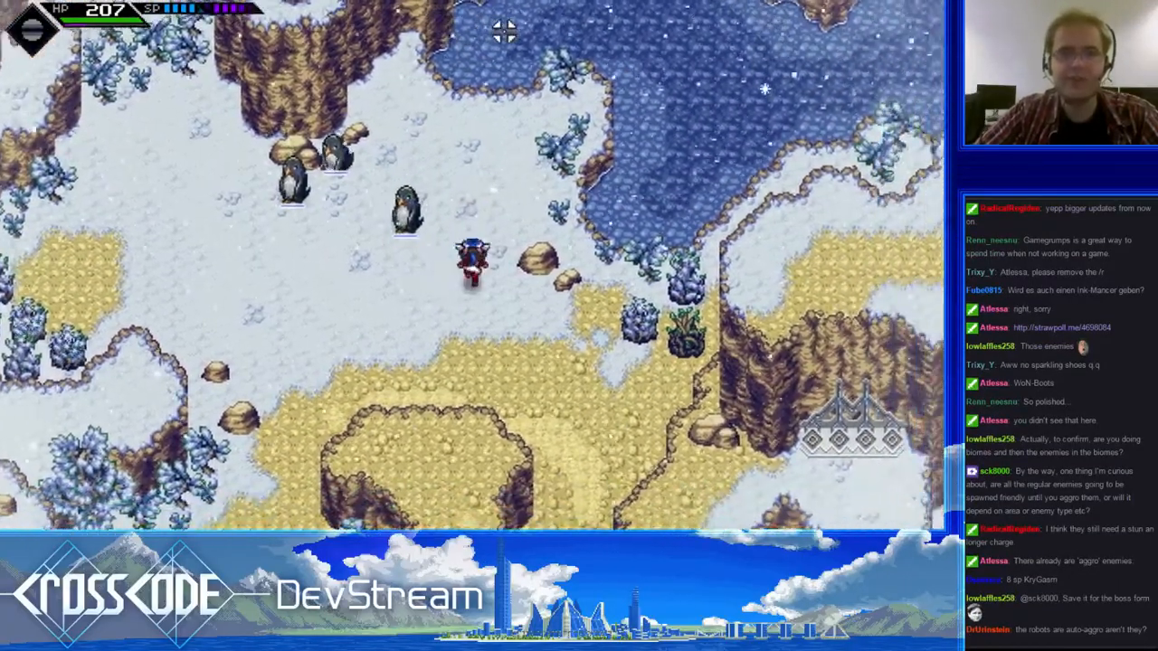
# - Walk around the three peaceful penguins on the snowfield west of the lake
pyautogui.press('s')
pyautogui.press('a')
pyautogui.press('w')
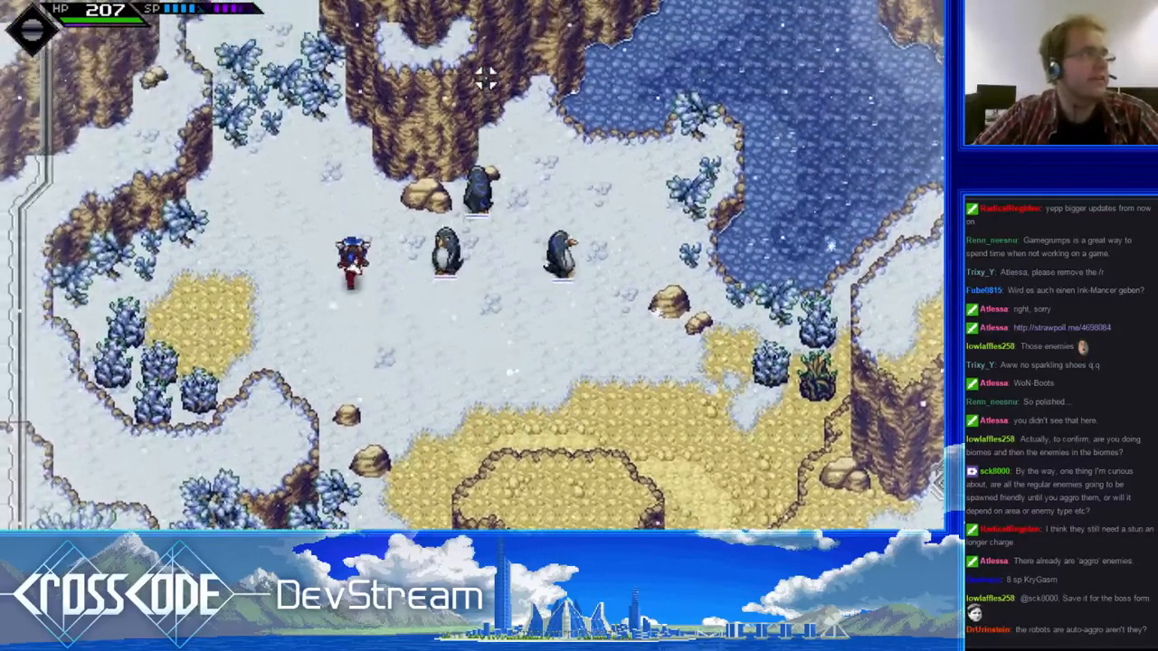
pyautogui.press('a')
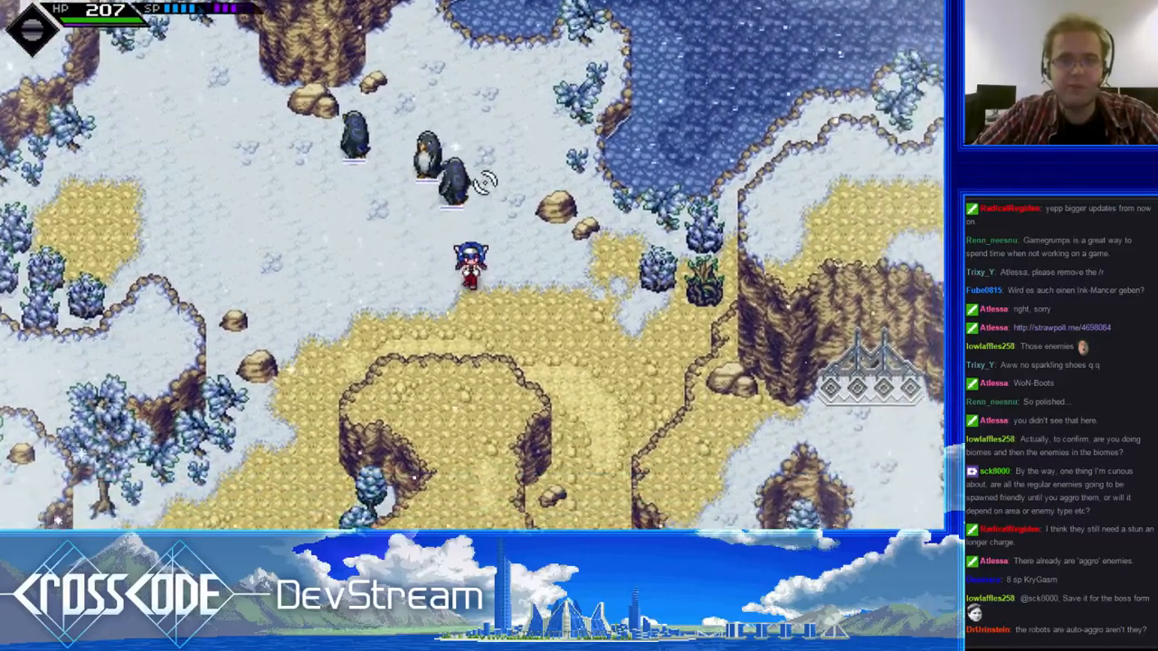
pyautogui.press('a')
pyautogui.press('w')
pyautogui.press('d')
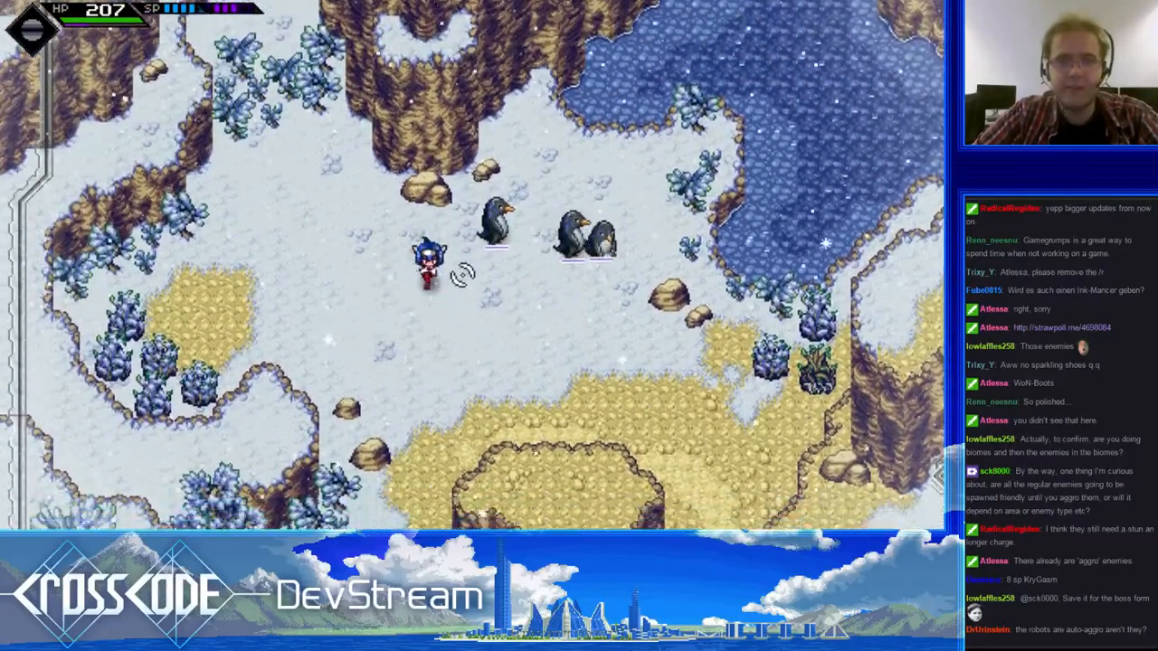
# - Start a fight with the three penguins by shooting at them while backing away to the southwestern snowfield
pyautogui.press('s')
pyautogui.click(520, 120)
pyautogui.press('a')
pyautogui.click(612, 133)
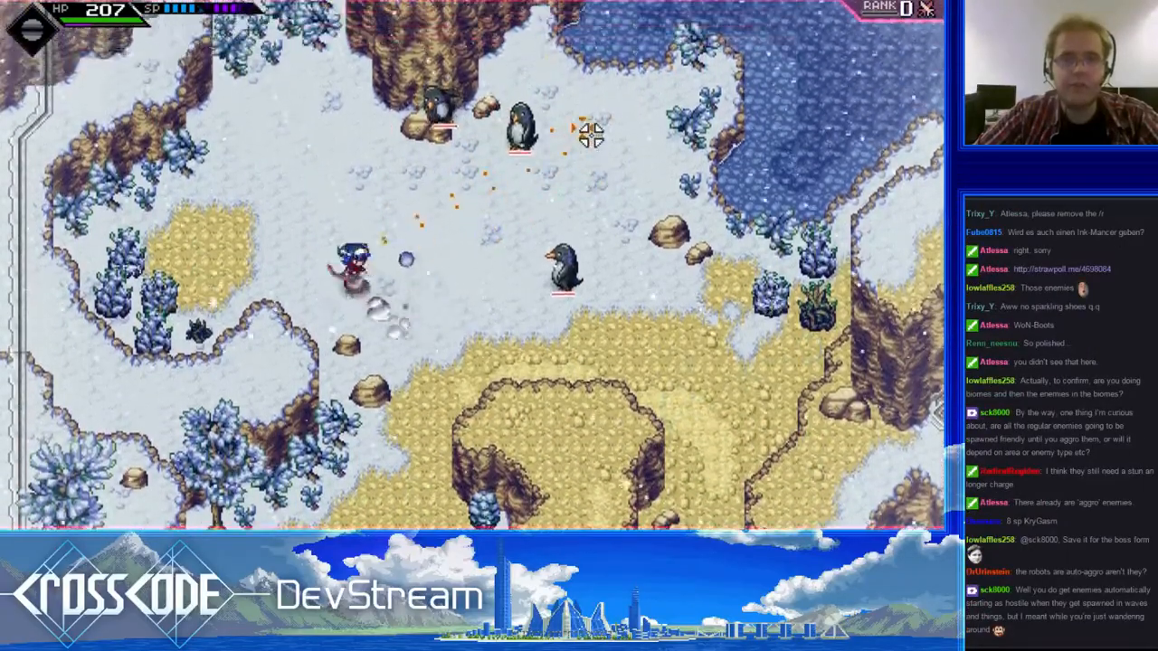
pyautogui.press('d')
pyautogui.press('s')
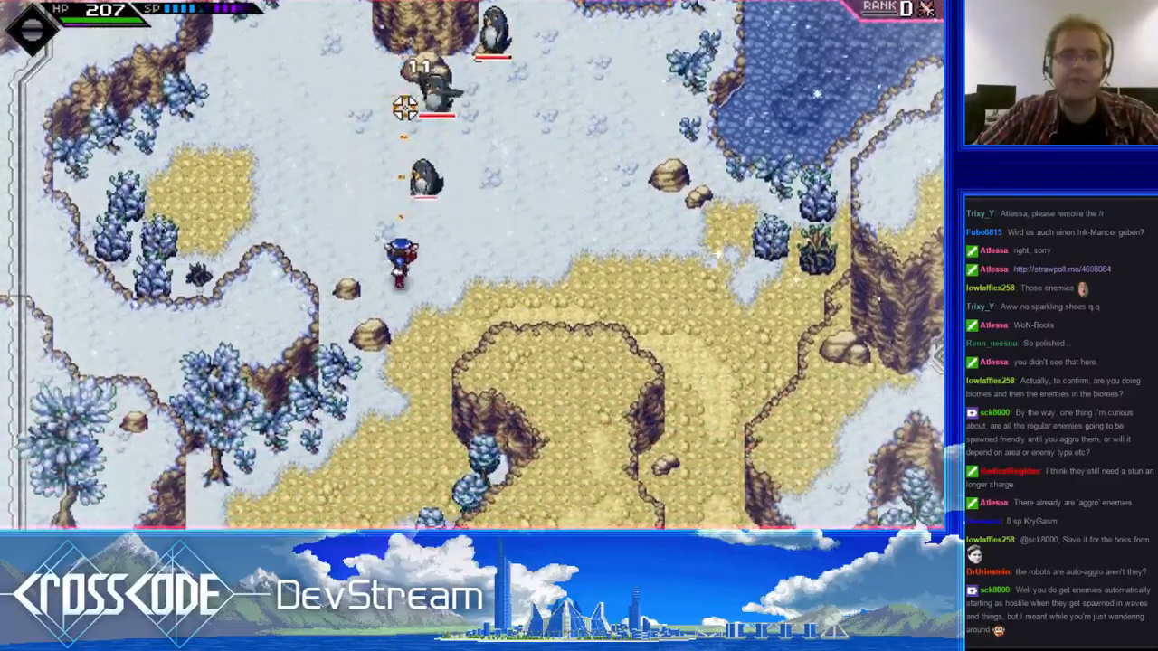
# - Shoot the penguins below the northern cliff while dashing east toward the lake shore
pyautogui.click(405, 108)
pyautogui.rightClick(405, 108)
pyautogui.press('w')
pyautogui.click(254, 153)
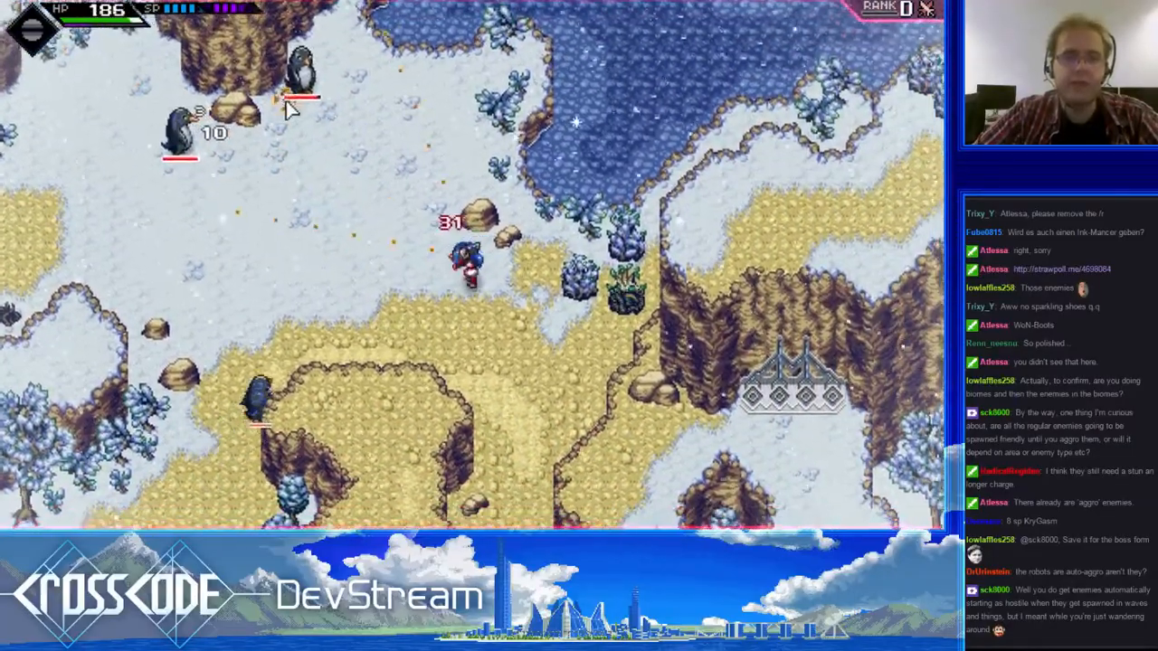
pyautogui.press('w')
pyautogui.press('d')
pyautogui.click(278, 121)
pyautogui.press('w')
pyautogui.click(238, 235)
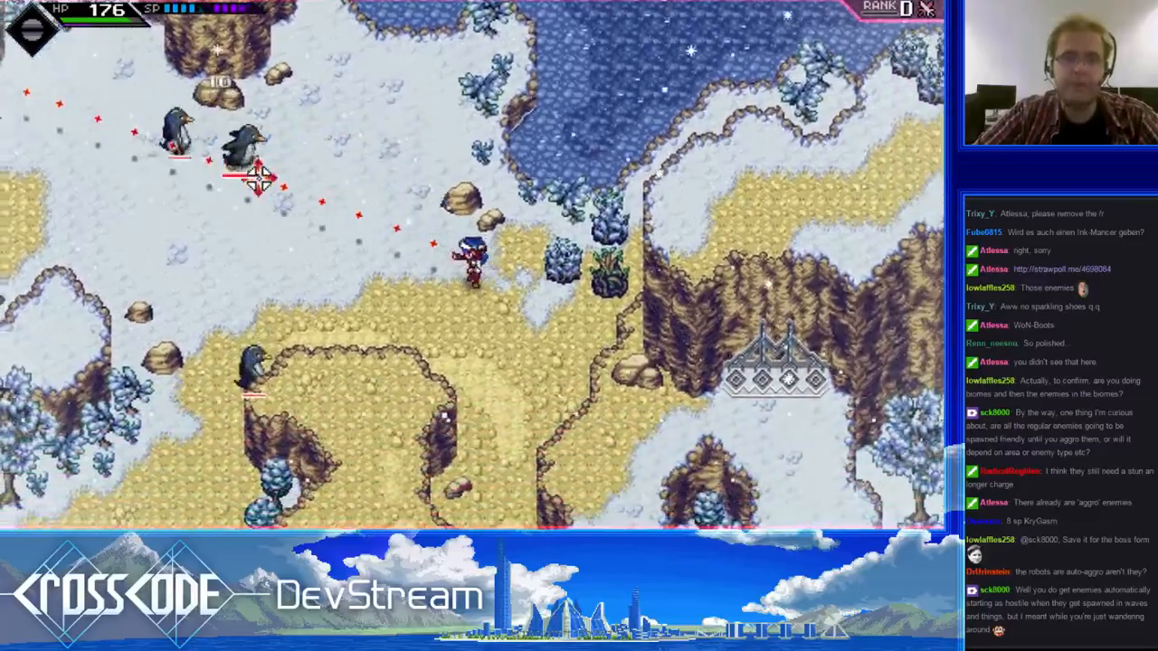
# - Shoot the penguins from the lake shore, then retreat south to the edge of the sandy path
pyautogui.press('w')
pyautogui.press('a')
pyautogui.click(258, 177)
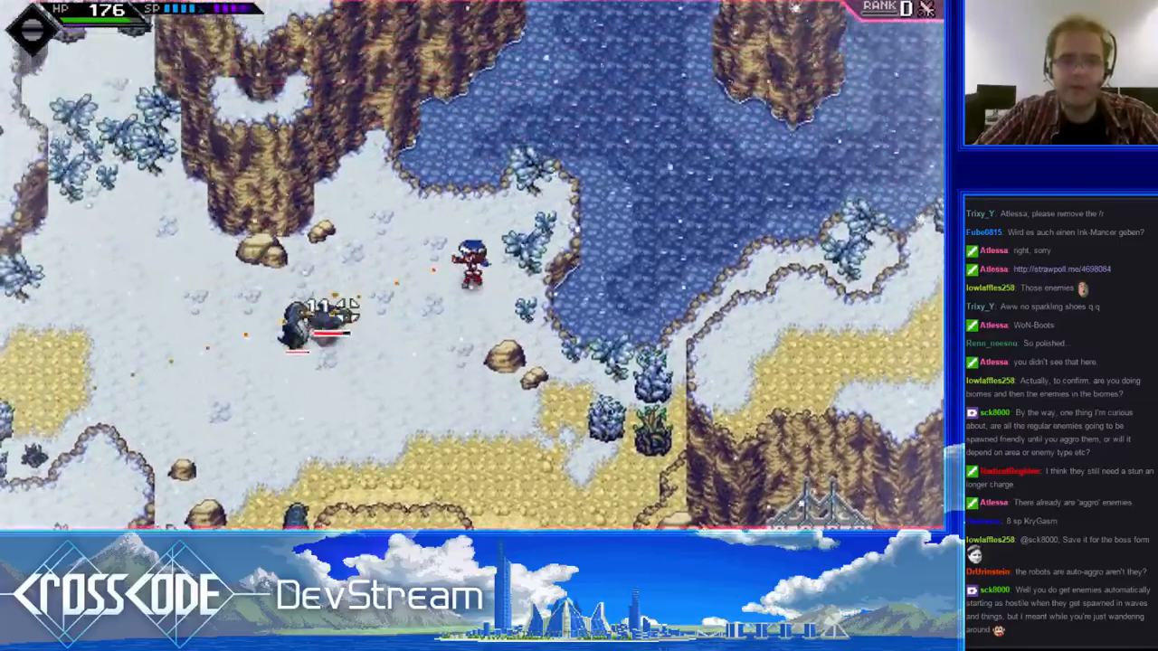
pyautogui.press('s')
pyautogui.press('a')
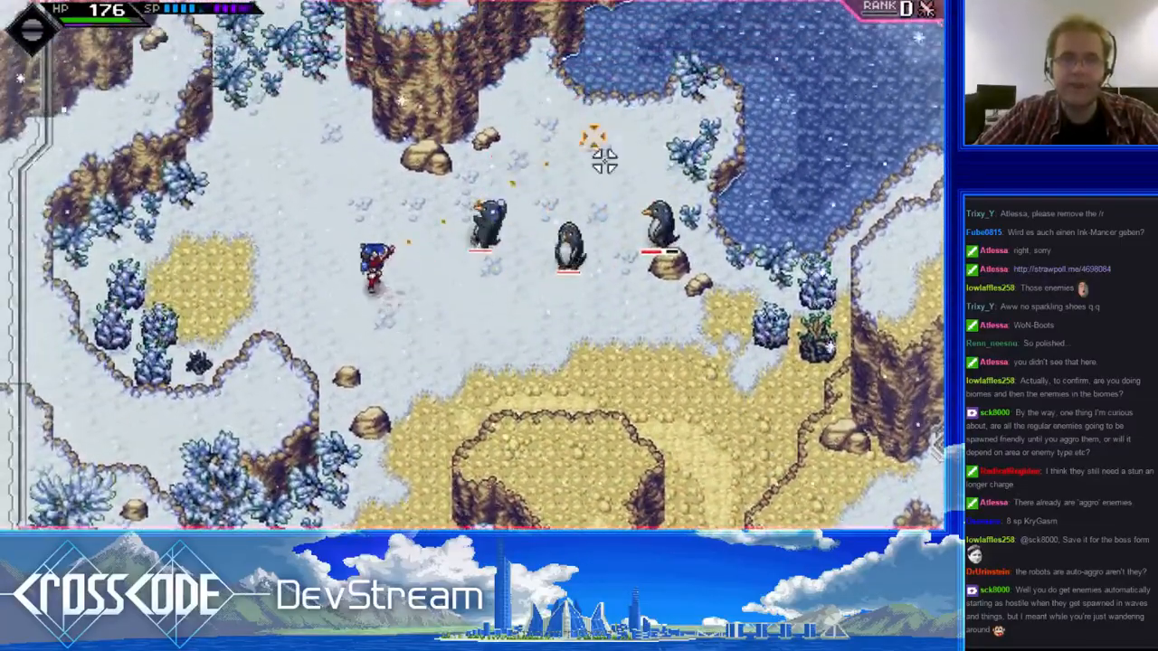
# - Shoot the penguin beside the lakeside boulder, dash to the western snowfield, and keep firing at the group
pyautogui.click(604, 161)
pyautogui.press('w')
pyautogui.press('a')
pyautogui.rightClick(593, 203)
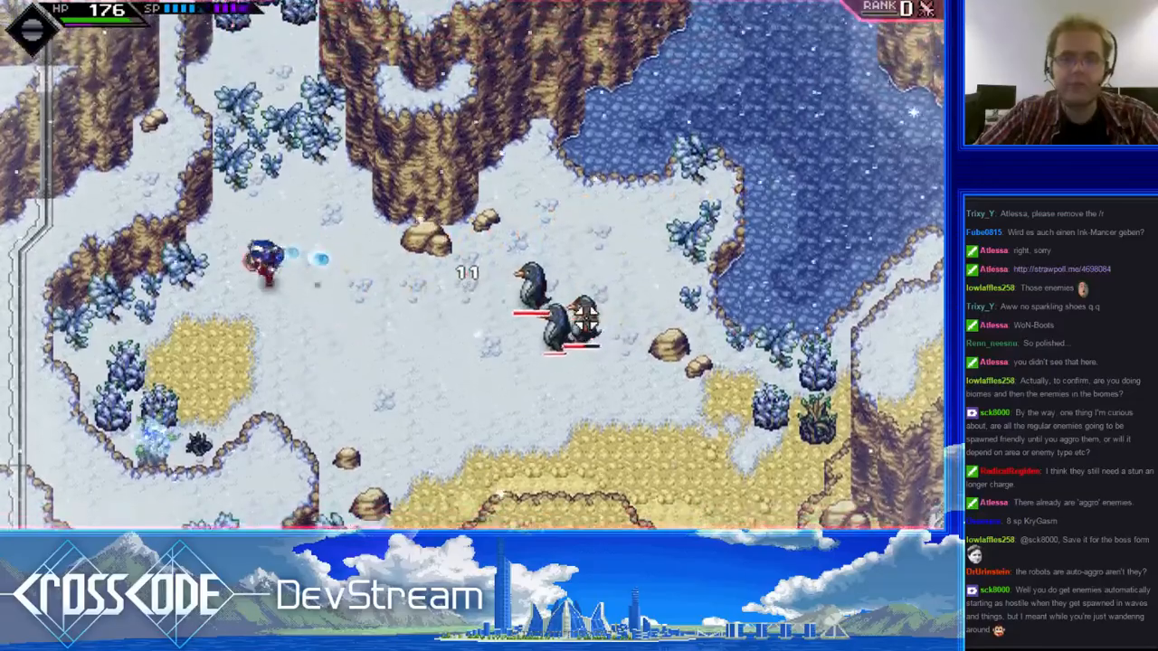
pyautogui.press('s')
pyautogui.press('d')
pyautogui.click(575, 241)
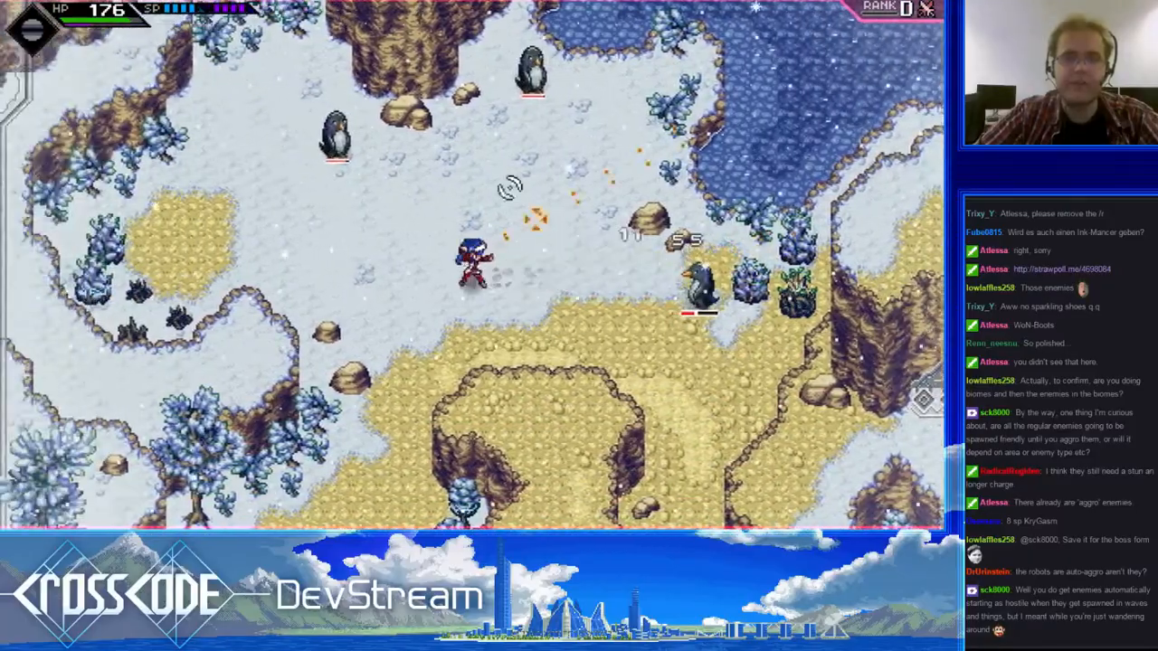
# - Shoot at the penguins to the north while moving down to the sandy path above the plateau
pyautogui.press('a')
pyautogui.click(558, 80)
pyautogui.press('d')
pyautogui.press('s')
pyautogui.press('a')
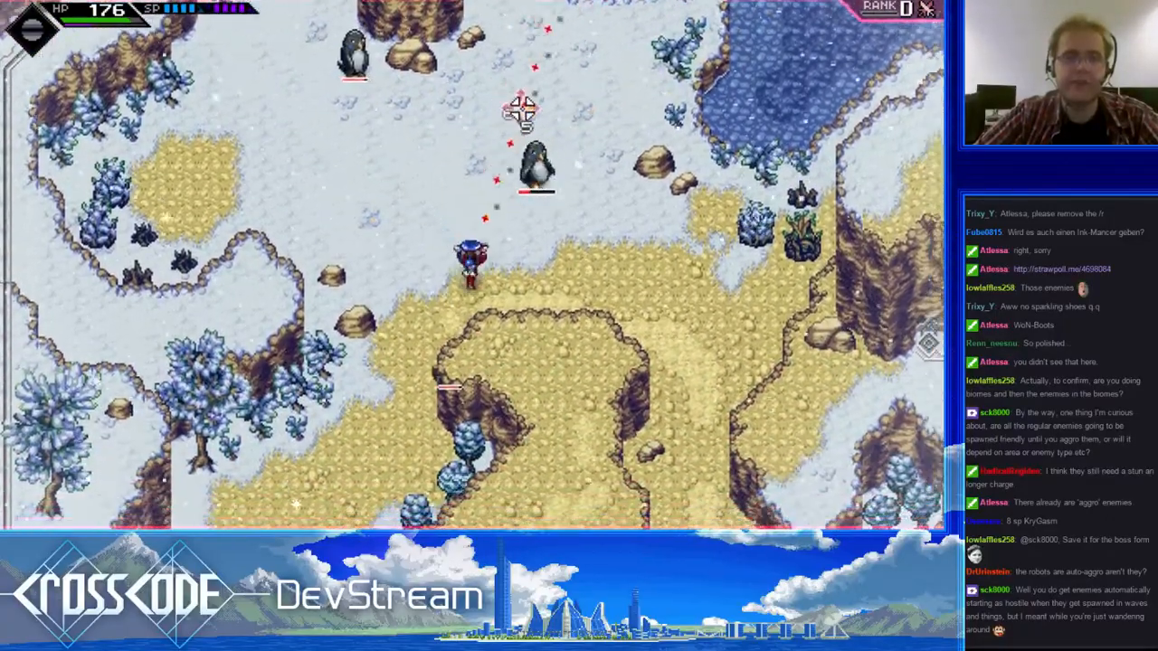
# - Run north to the lake shore, shoot the penguin to the south, and retreat to the western sand patch
pyautogui.press('w')
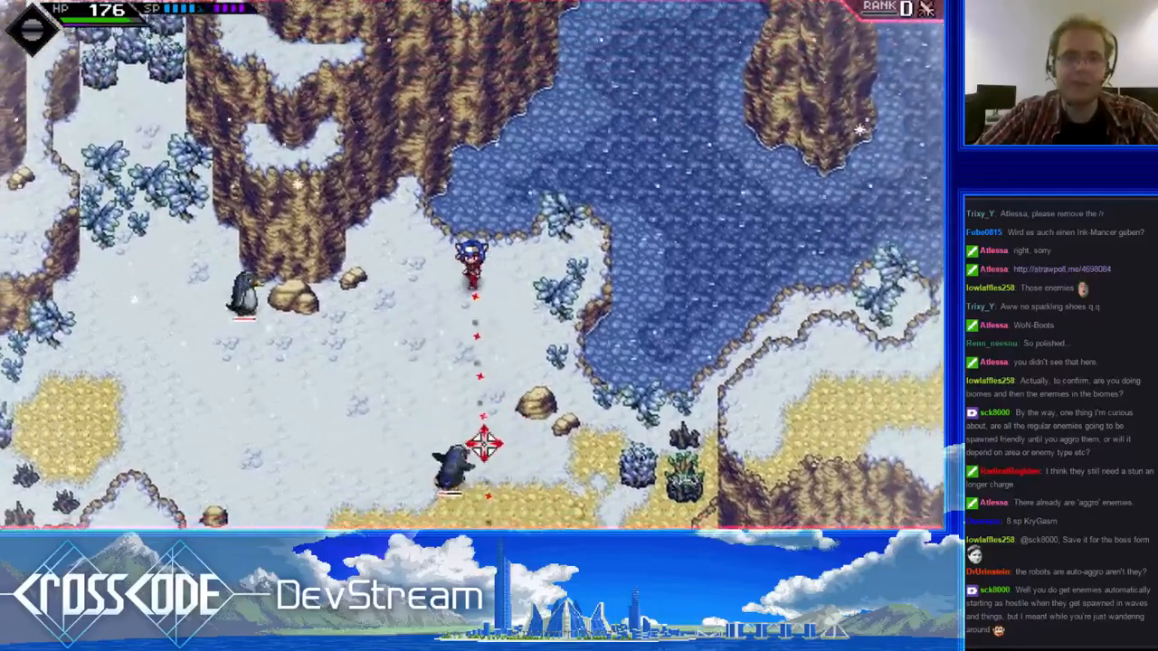
pyautogui.click(483, 444)
pyautogui.press('a')
pyautogui.press('s')
pyautogui.click(612, 129)
pyautogui.click(588, 344)
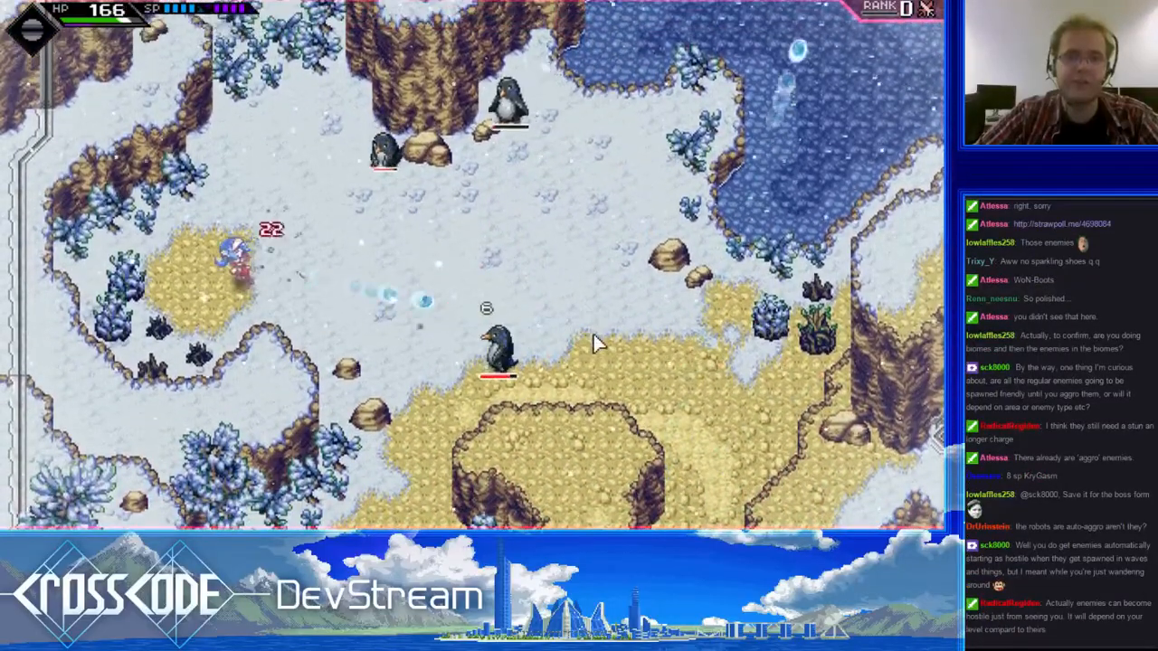
# - Advance east from the sand patch while shooting the penguin in the middle of the snowfield
pyautogui.press('d')
pyautogui.click(592, 336)
pyautogui.press('d')
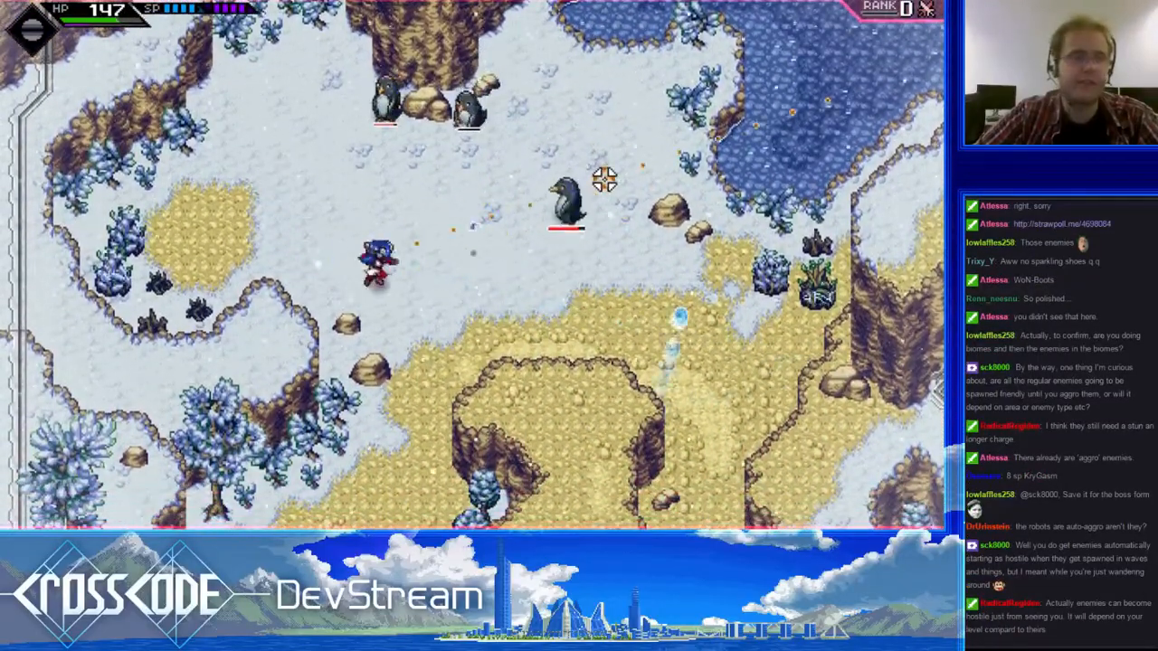
pyautogui.click(579, 149)
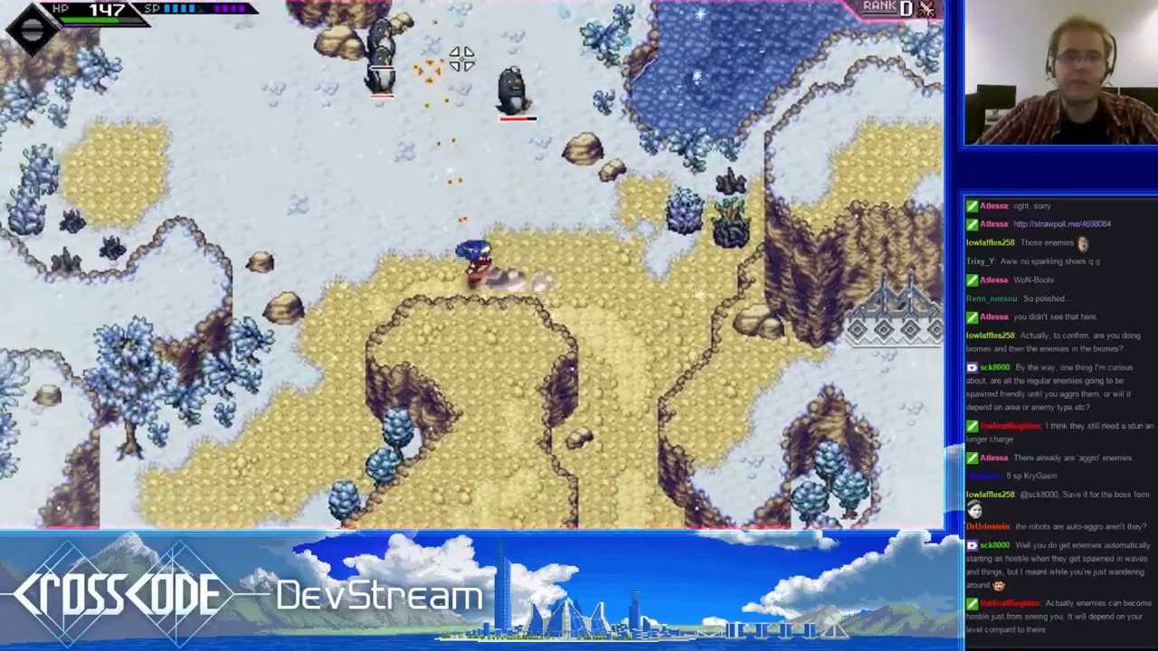
# - Circle around the western side of the snowfield and shoot the weakened penguins
pyautogui.press('a')
pyautogui.press('w')
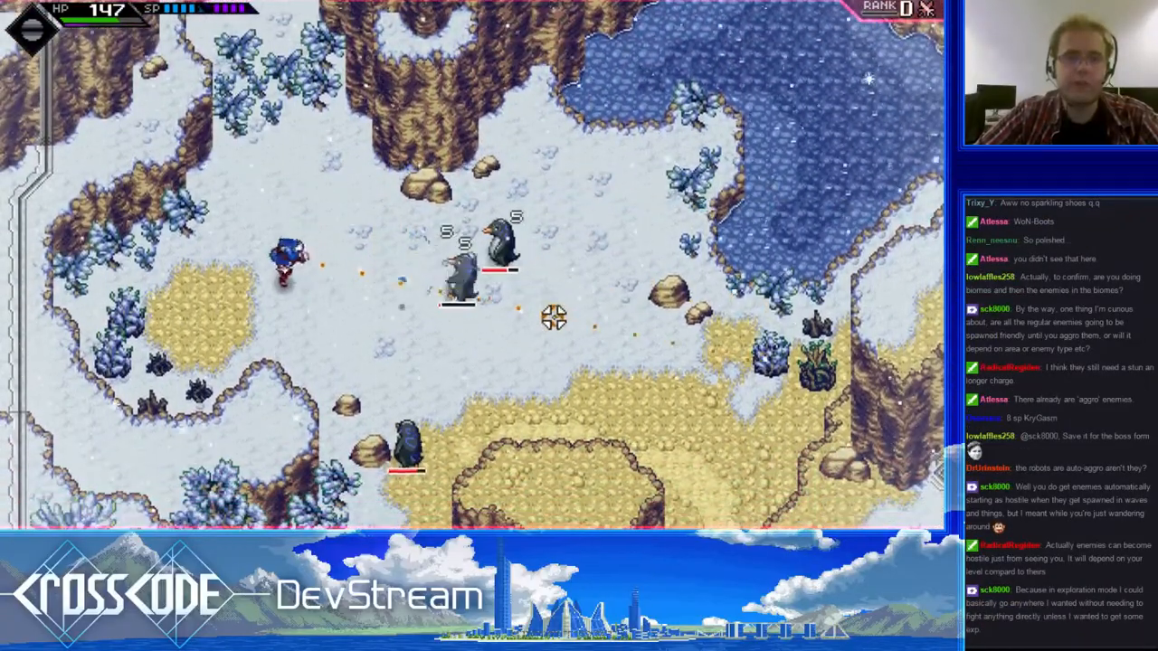
pyautogui.click(553, 317)
pyautogui.press('s')
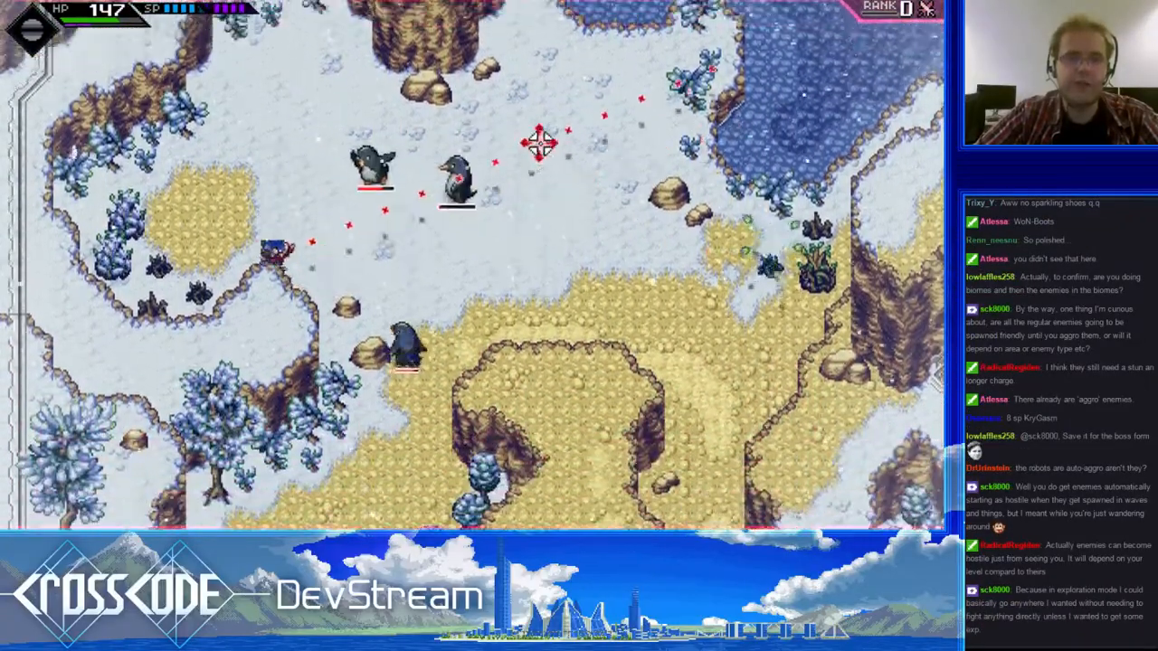
pyautogui.press('a')
pyautogui.press('w')
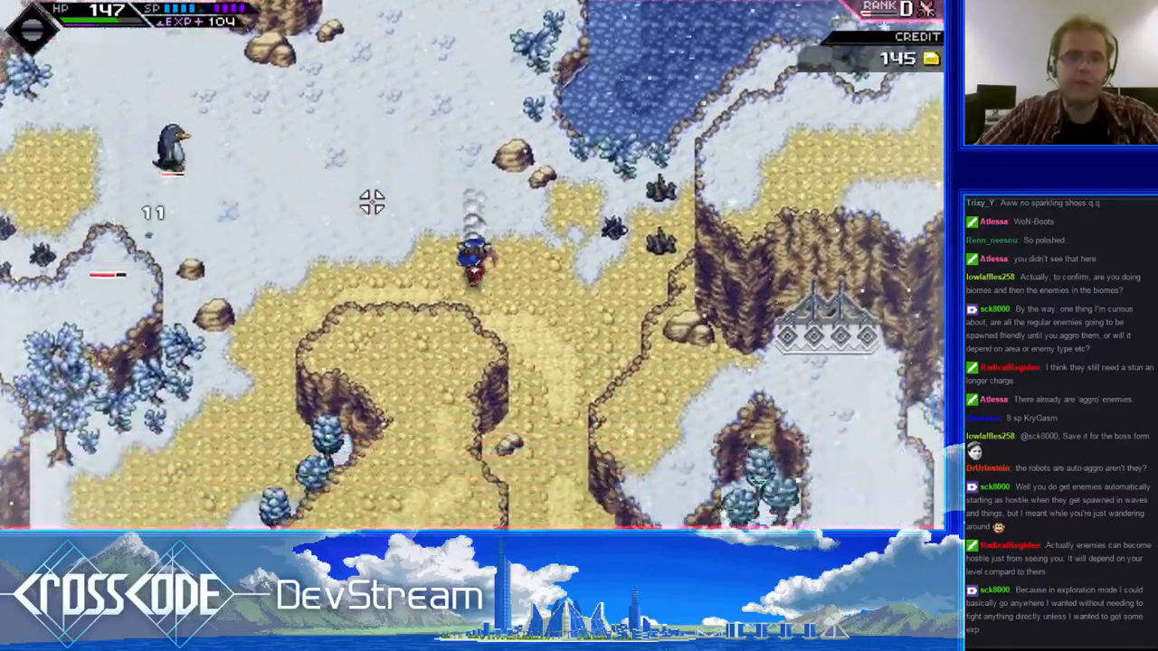
# - Lead the two remaining penguins south through the cliff corridor and shoot them from beside the western fir tree
pyautogui.press('s')
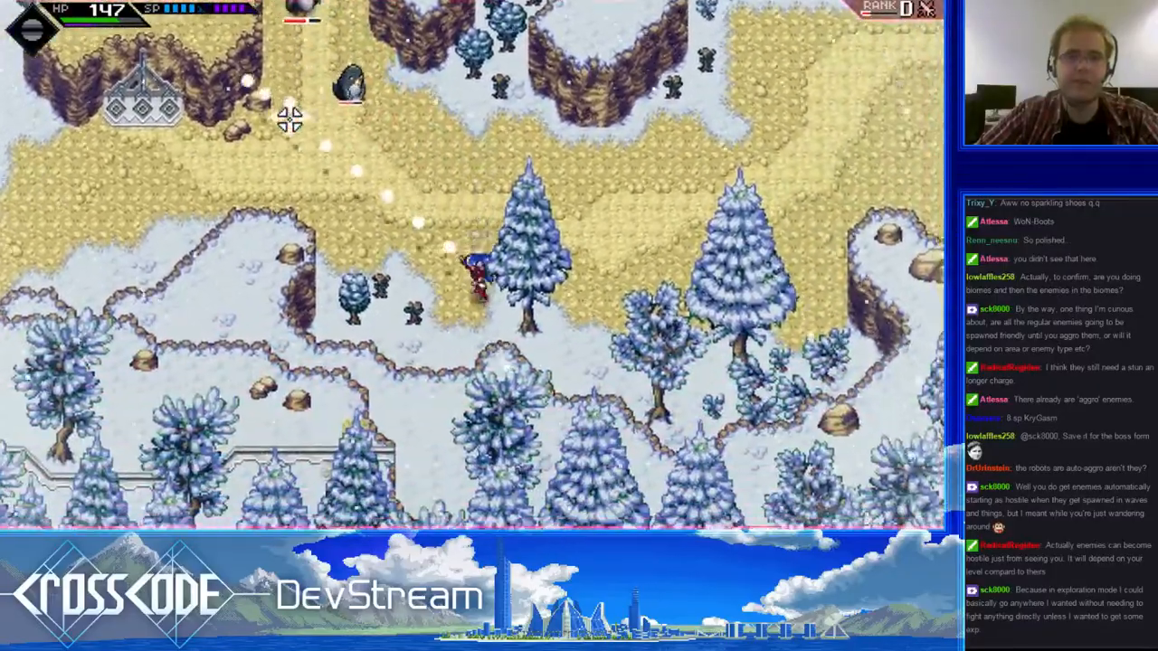
pyautogui.press('d')
pyautogui.press('w')
pyautogui.click(289, 119)
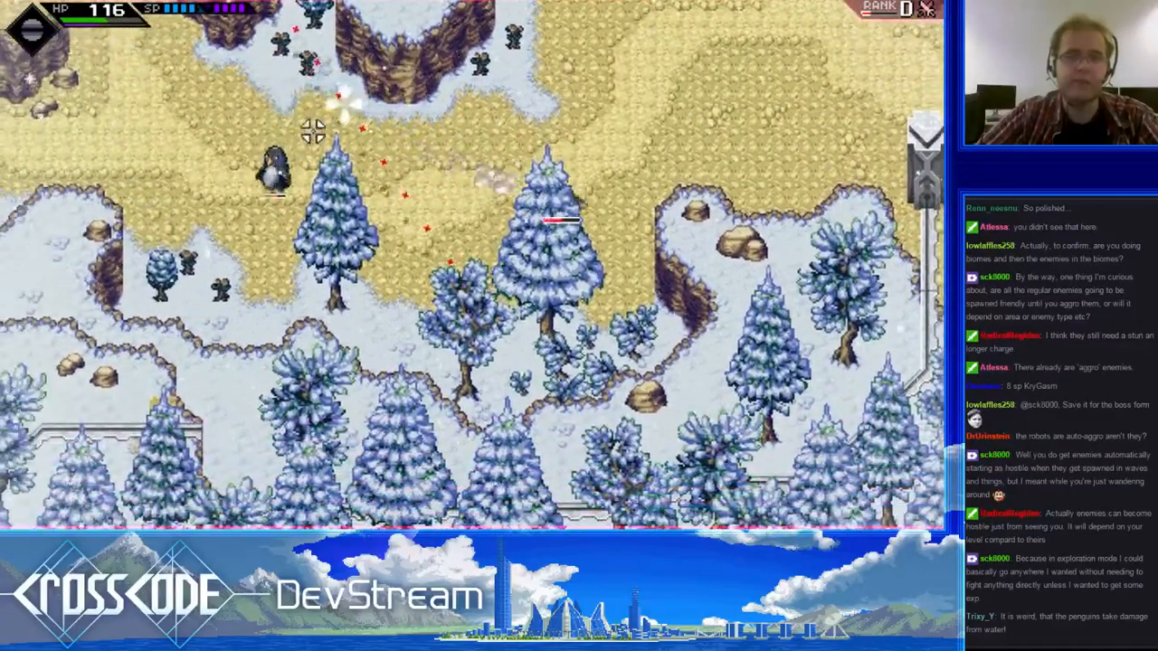
# - Run northeast up the trail and shoot the penguin among the bushes below the large fir tree
pyautogui.press('w')
pyautogui.press('d')
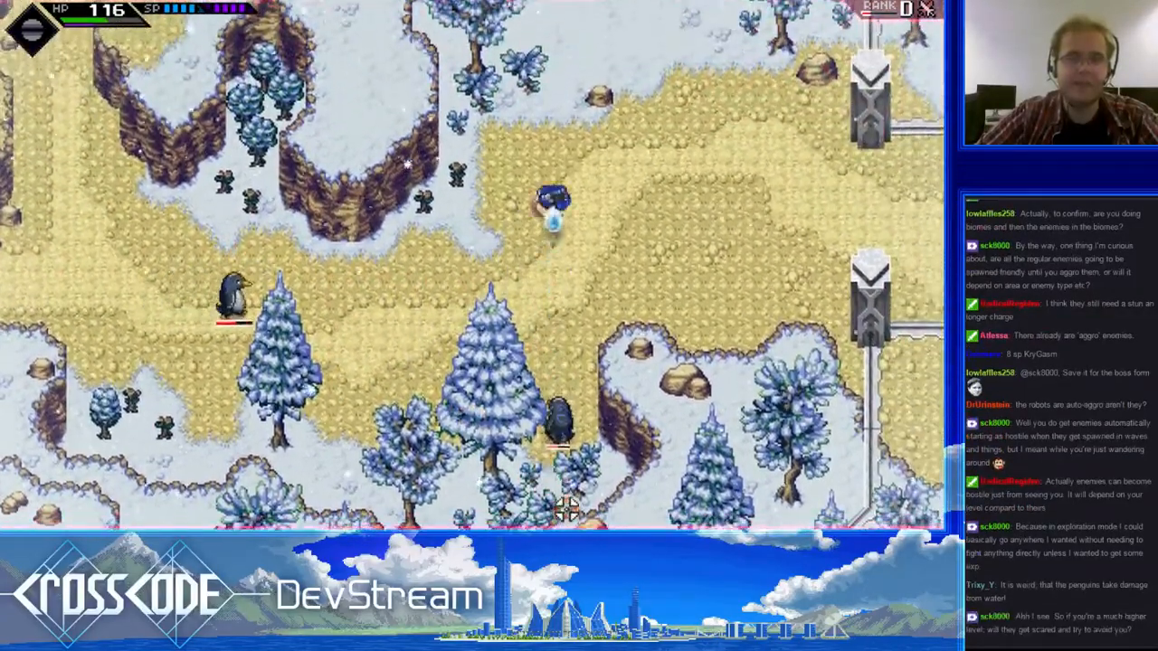
pyautogui.press('w')
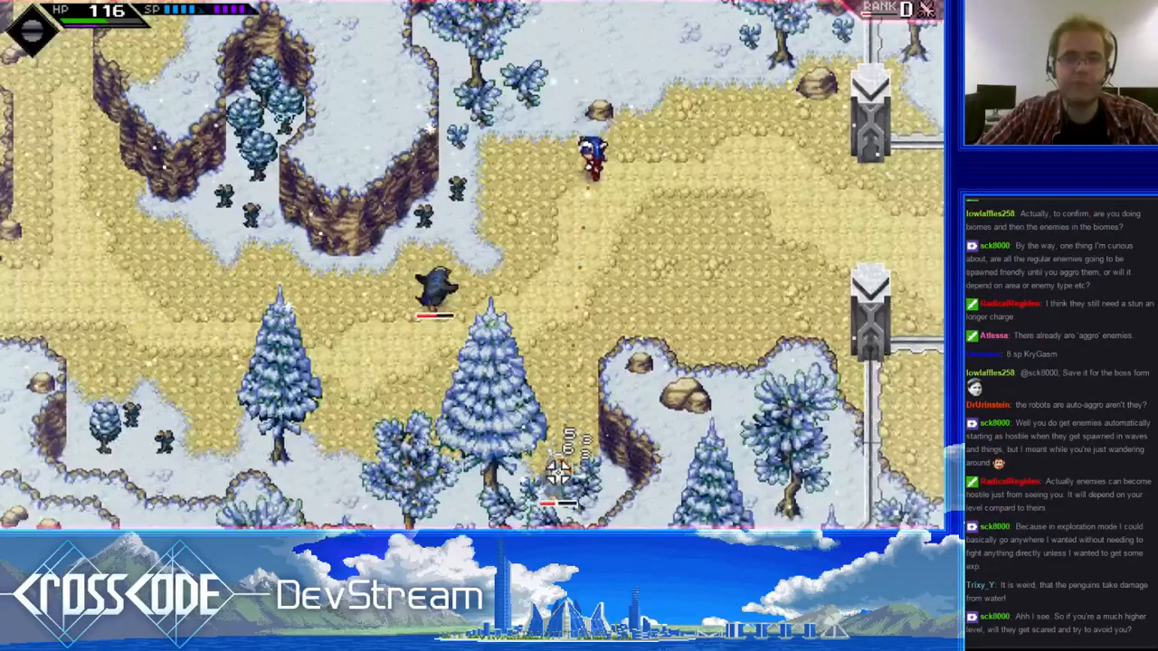
pyautogui.moveTo(564, 473); pyautogui.dragTo(559, 496)
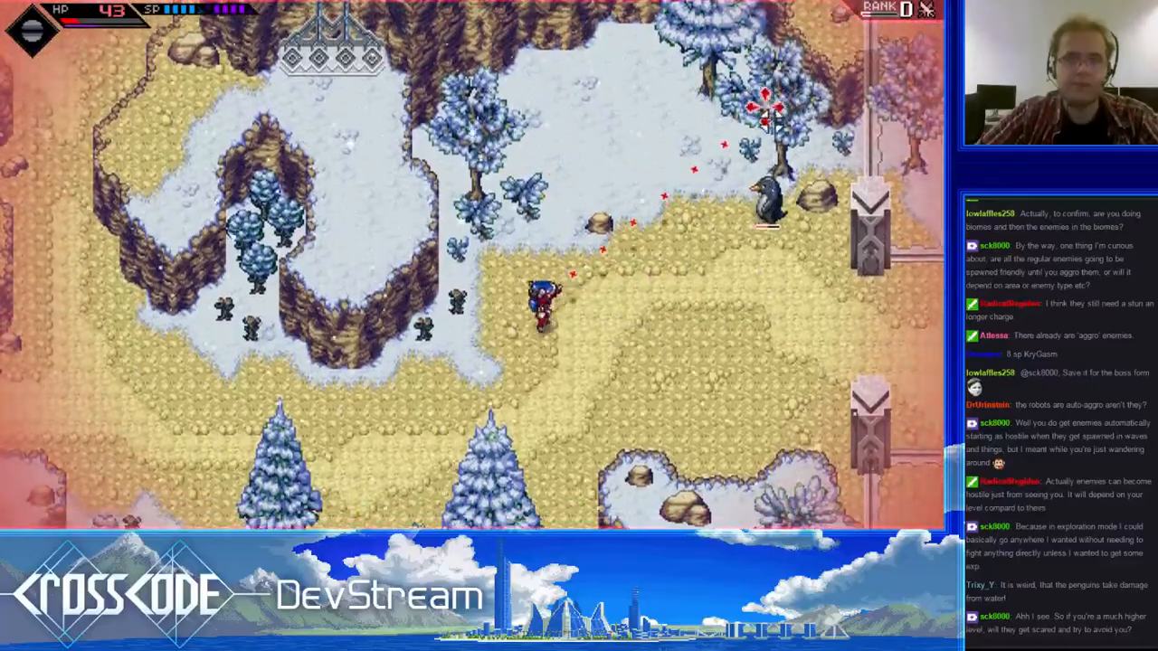
# - Retreat west and north through the cliff corridor to the snowfield while shooting back at the pursuing penguins
pyautogui.click(771, 124)
pyautogui.press('s')
pyautogui.press('a')
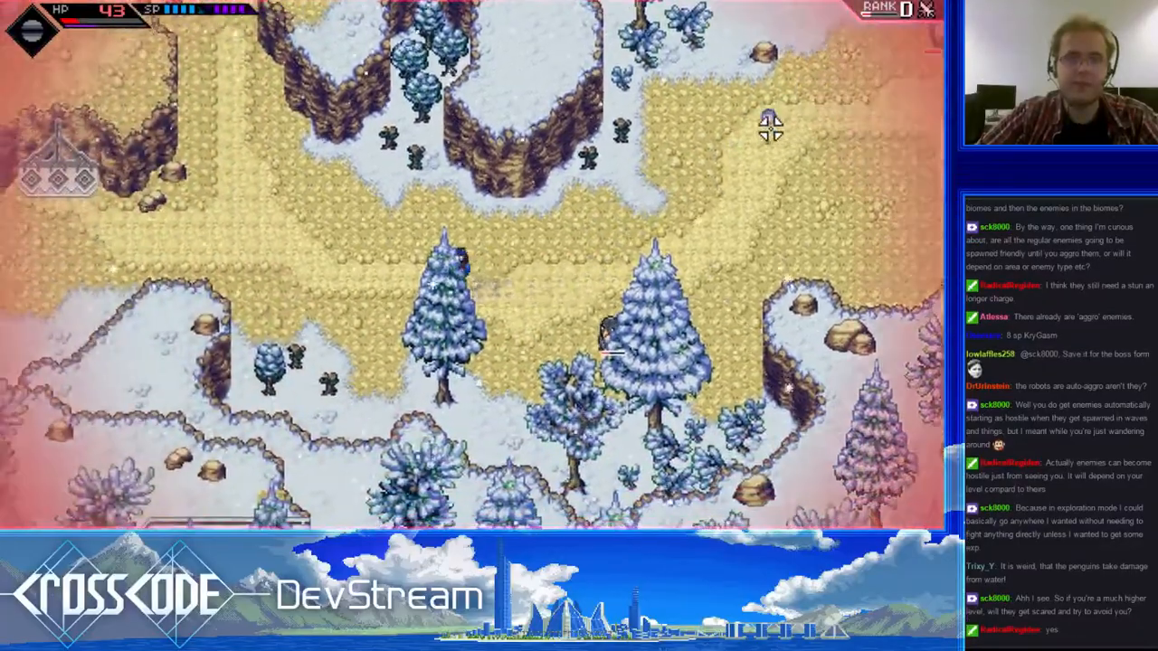
pyautogui.press('w')
pyautogui.press('a')
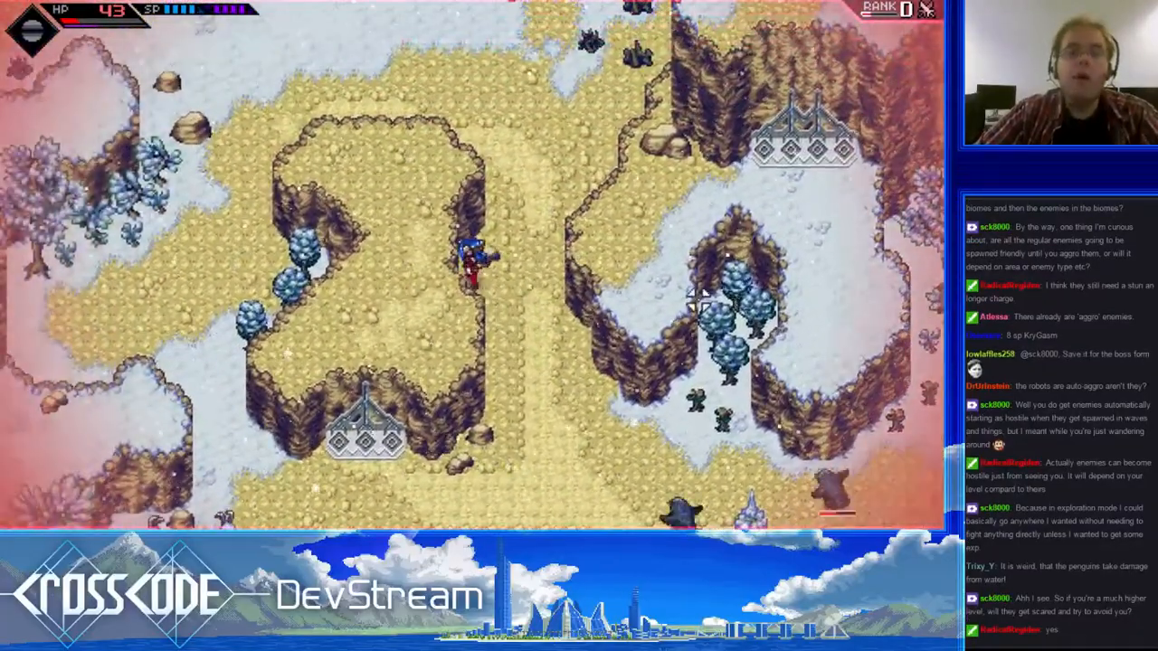
pyautogui.press('w')
pyautogui.press('d')
pyautogui.moveTo(571, 496); pyautogui.dragTo(560, 511)
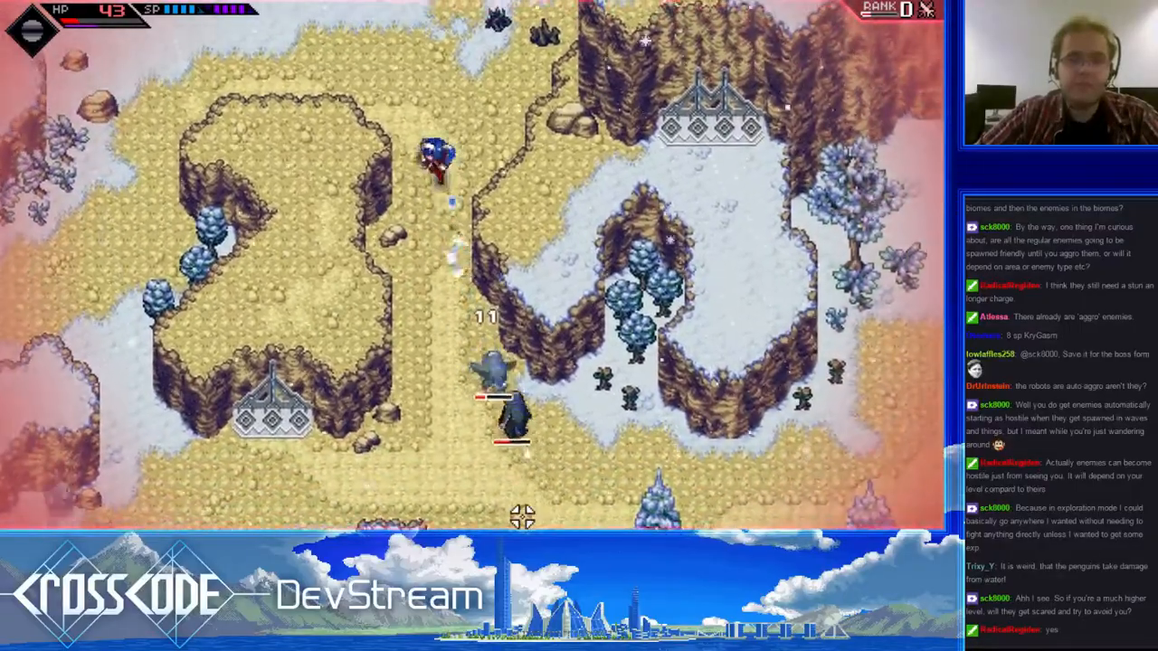
pyautogui.press('w')
pyautogui.press('a')
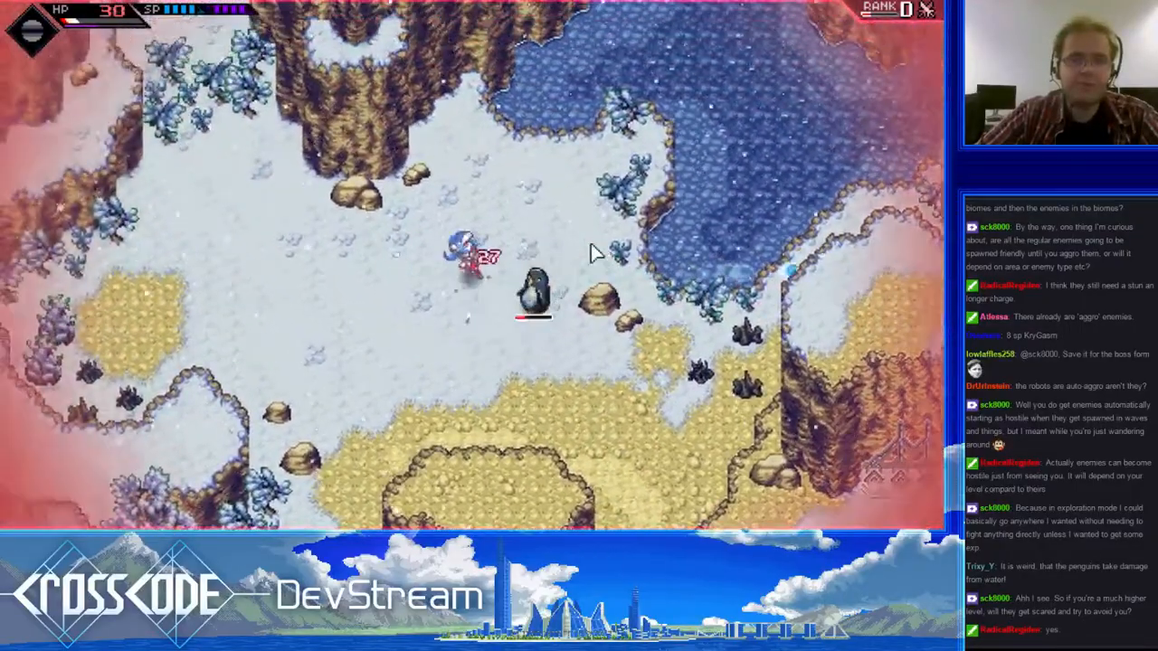
# - Move west across the snowfield and shoot the two penguins beside the rocks at the sand's edge
pyautogui.press('a')
pyautogui.click(661, 323)
pyautogui.click(662, 333)
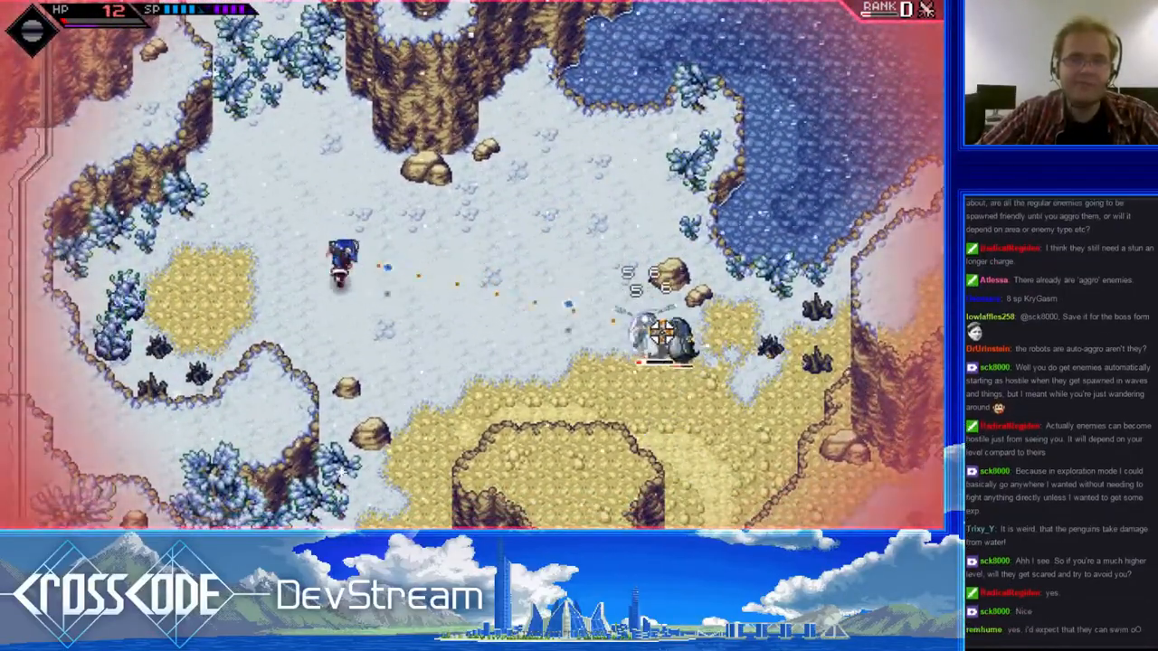
pyautogui.press('w')
pyautogui.click(664, 416)
pyautogui.press('s')
pyautogui.click(669, 380)
pyautogui.click(667, 360)
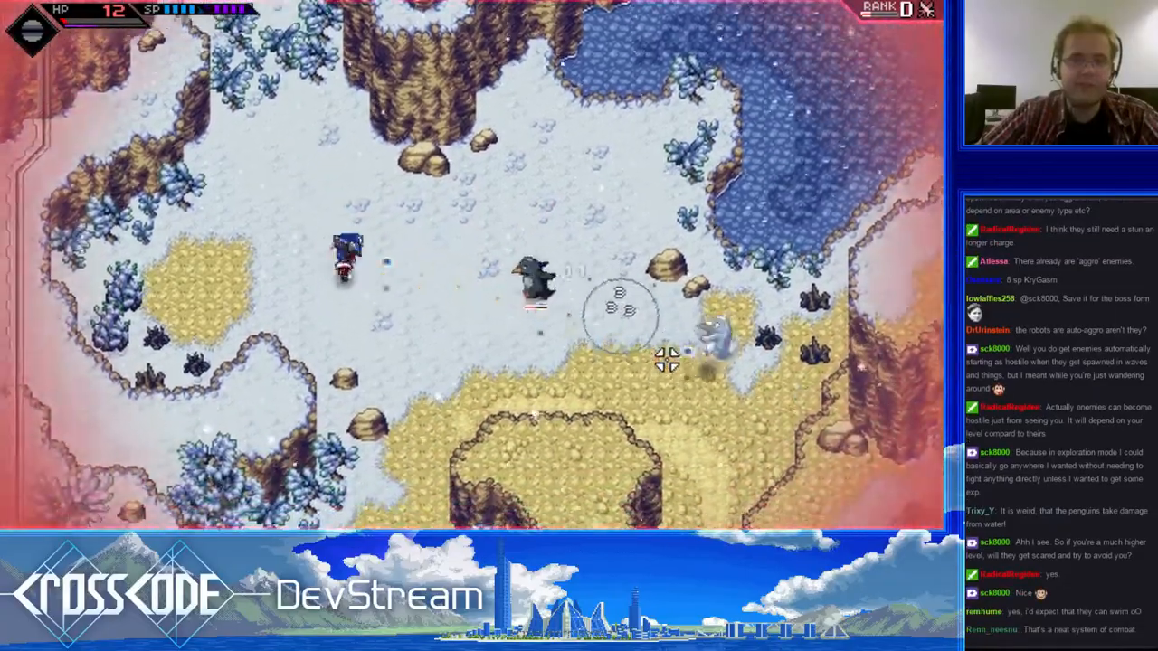
# - Dodge the charging penguin on the snowfield and fire at it as it slides to the western sand patch
pyautogui.click(657, 303)
pyautogui.press('a')
pyautogui.press('w')
pyautogui.press('d')
pyautogui.click(114, 295)
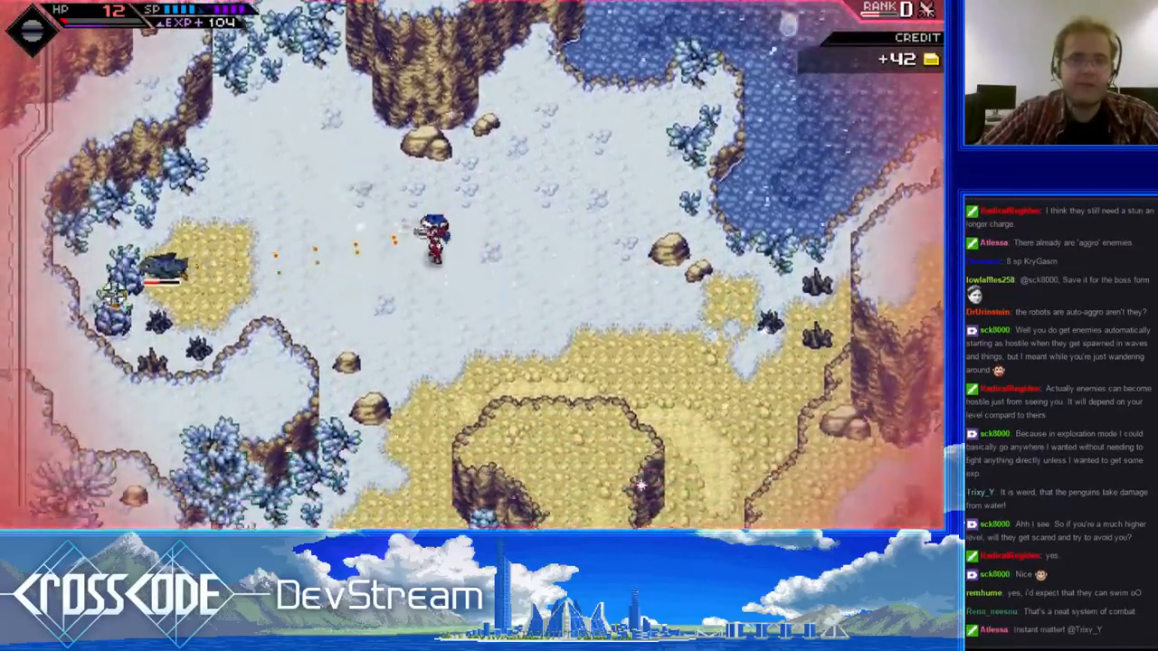
# - Back away east while firing repeatedly at the remaining penguin on the western sand patch
pyautogui.press('d')
pyautogui.click(91, 256)
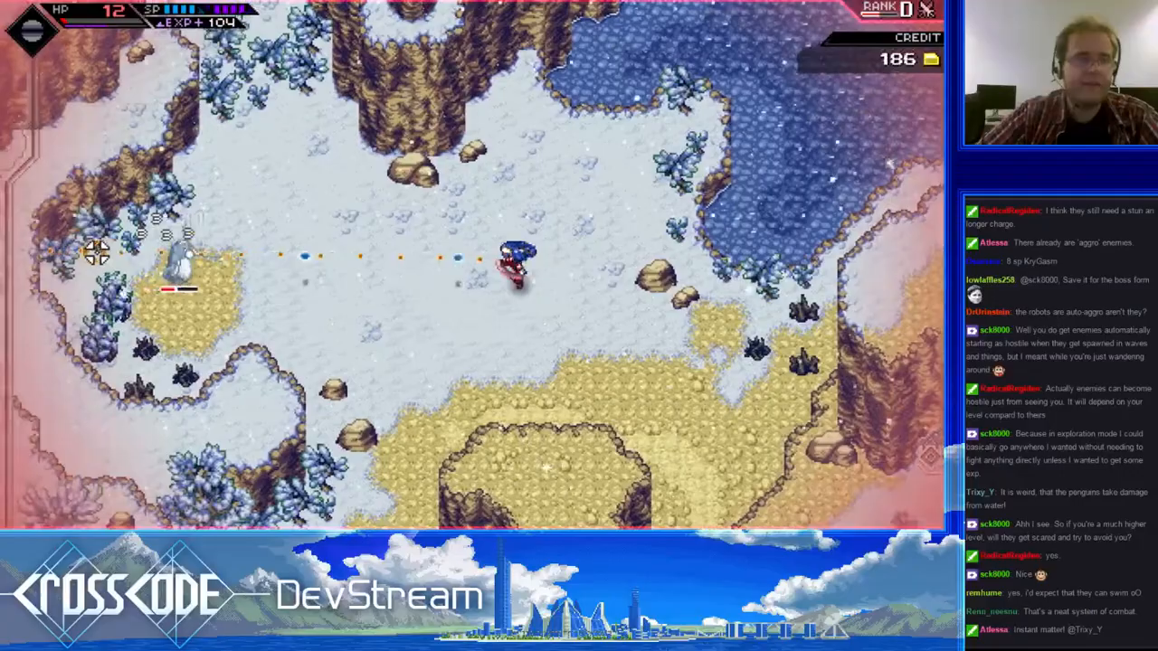
pyautogui.press('a')
pyautogui.click(109, 252)
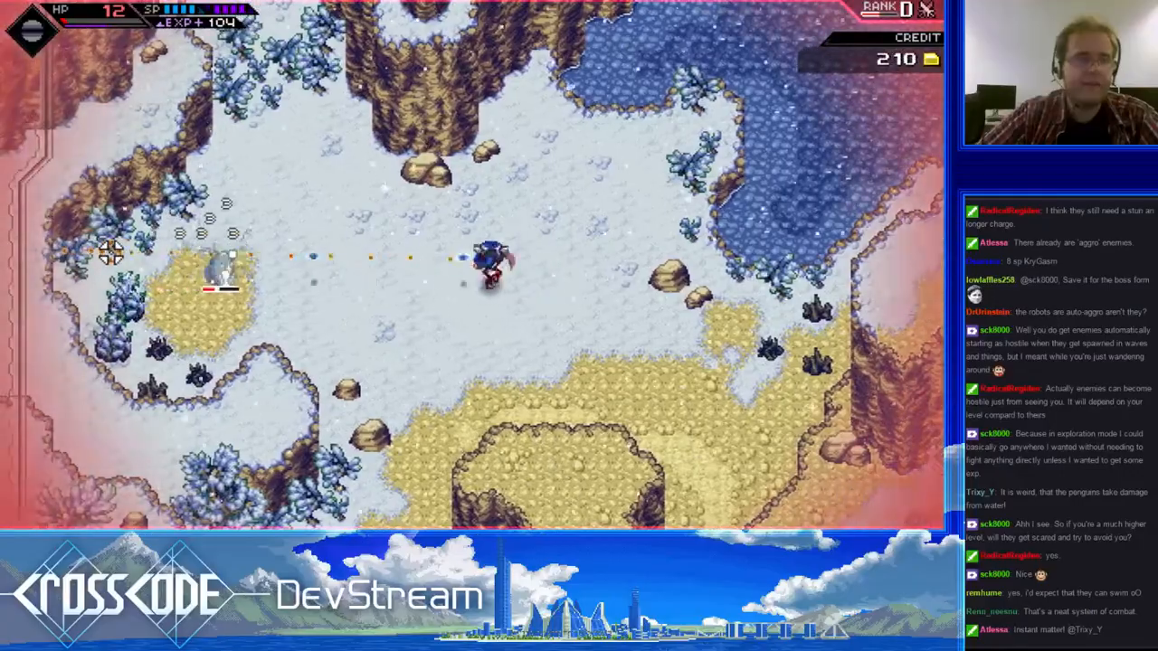
pyautogui.click(109, 253)
pyautogui.press('d')
pyautogui.click(109, 253)
pyautogui.press('w')
pyautogui.click(106, 351)
pyautogui.click(91, 312)
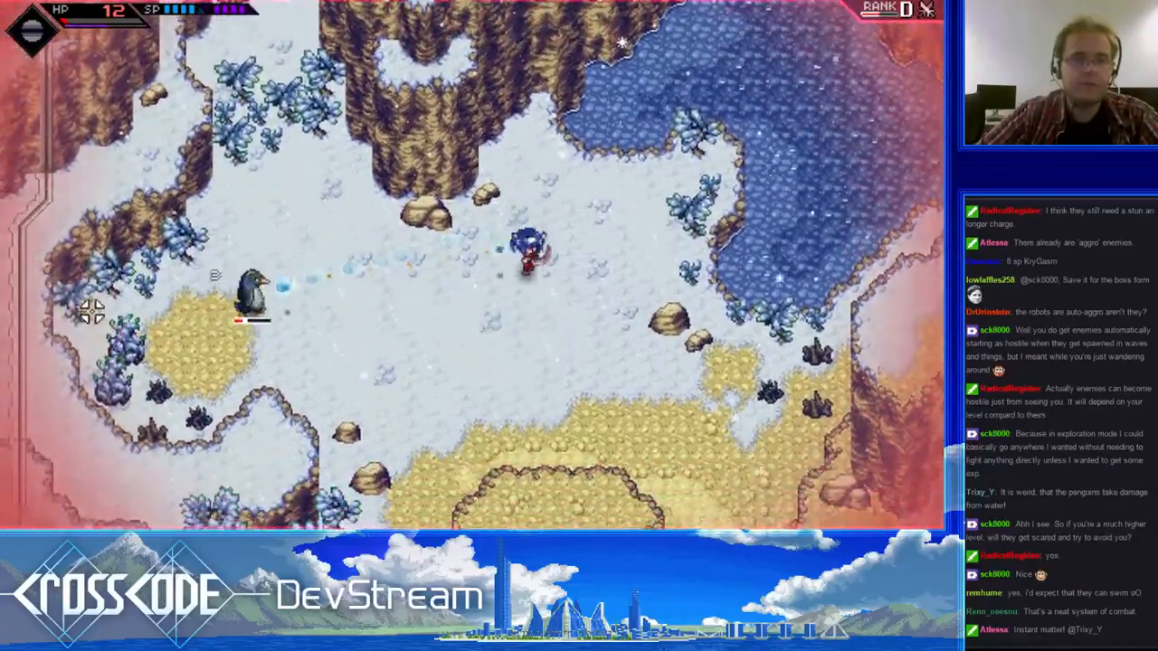
# - Dodge the last penguin's ice attacks and keep shooting at it along the snowfield's southwestern side
pyautogui.click(83, 306)
pyautogui.press('s')
pyautogui.click(81, 319)
pyautogui.press('d')
pyautogui.click(129, 147)
pyautogui.press('w')
pyautogui.click(130, 283)
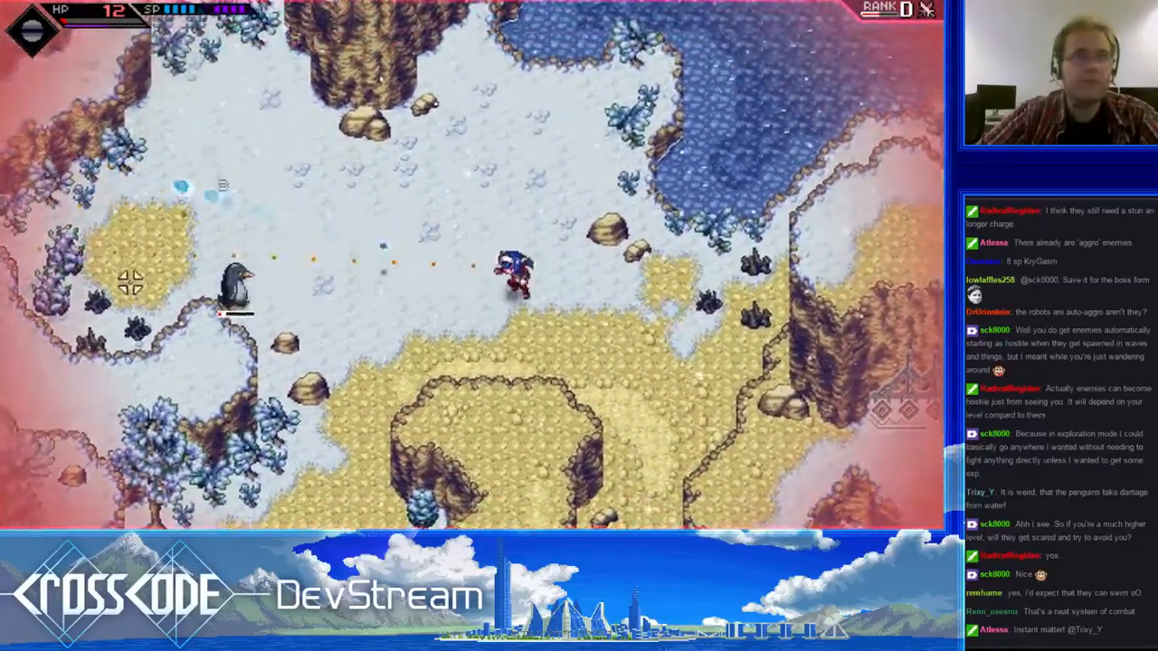
pyautogui.press('d')
pyautogui.click(147, 377)
pyautogui.press('w')
pyautogui.click(183, 416)
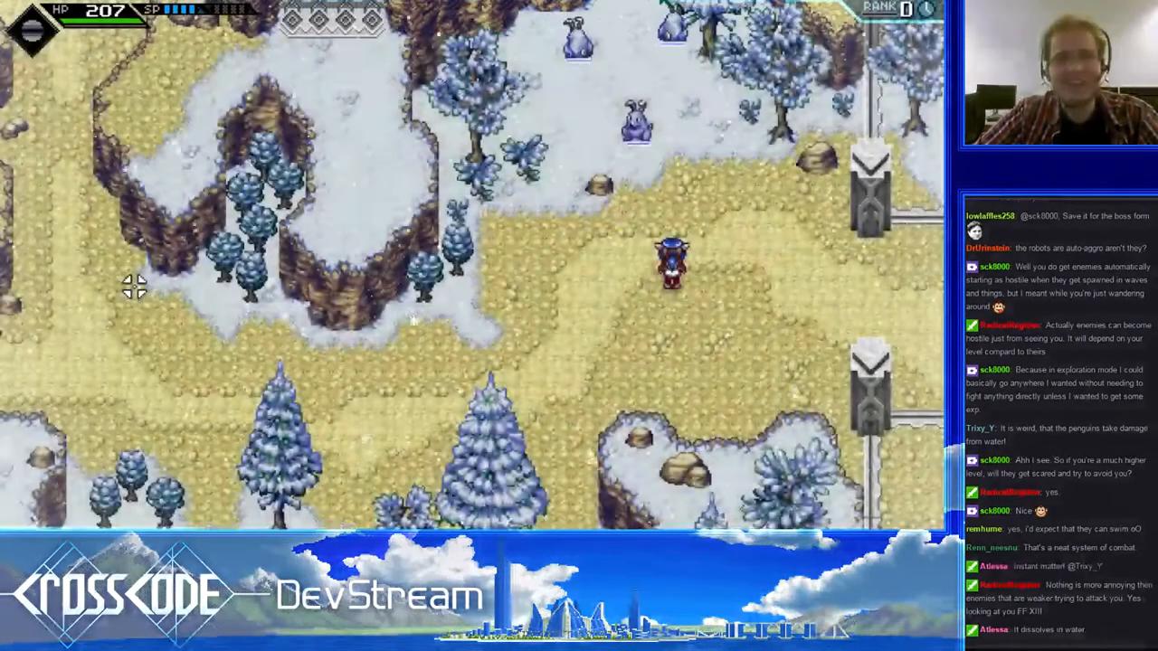
# - Pause and resume the game, then run west and north up the corridor to the penguins by the lake
pyautogui.press('Escape')
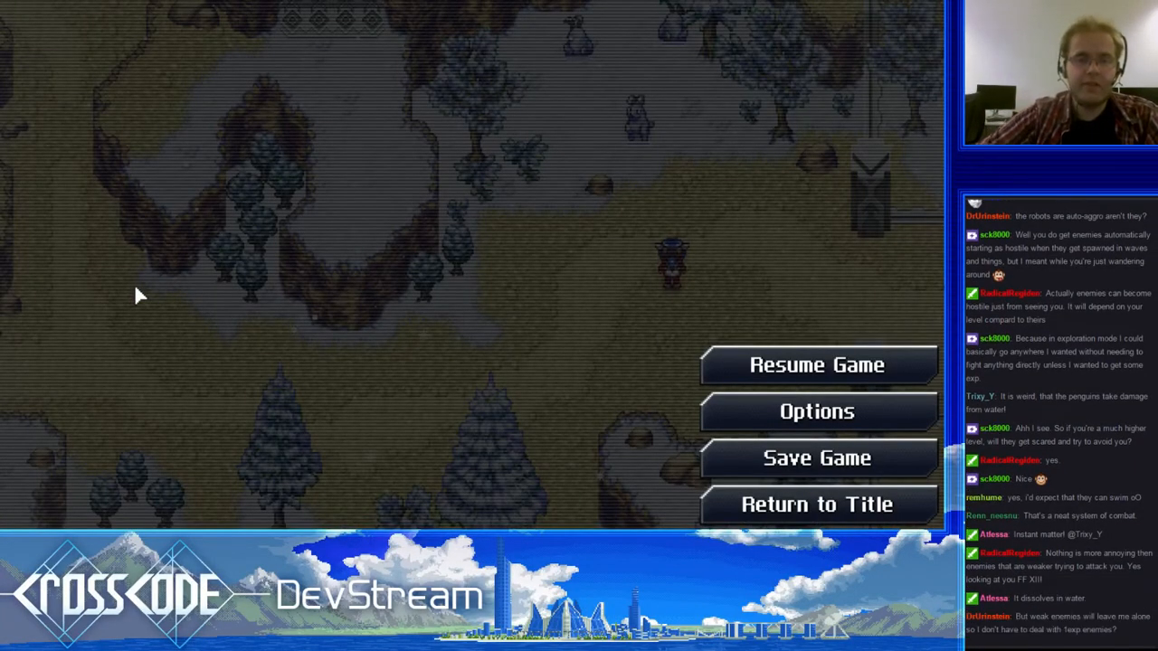
pyautogui.press('Escape')
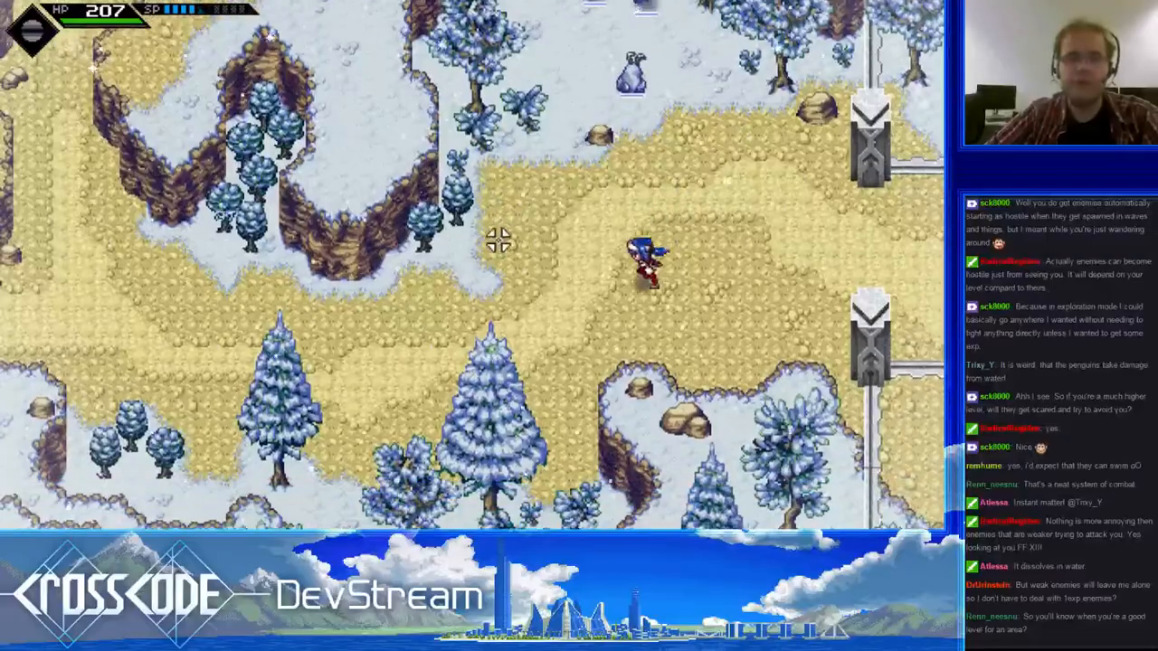
pyautogui.press('a')
pyautogui.press('s')
pyautogui.press('w')
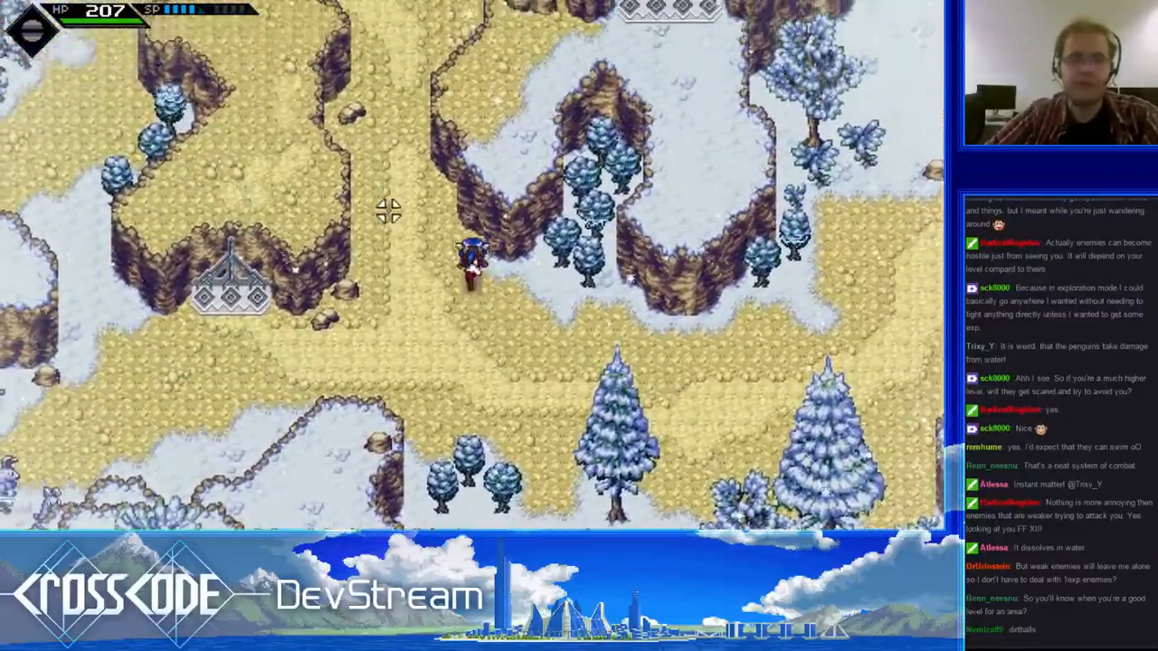
pyautogui.press('a')
pyautogui.press('w')
pyautogui.press('a')
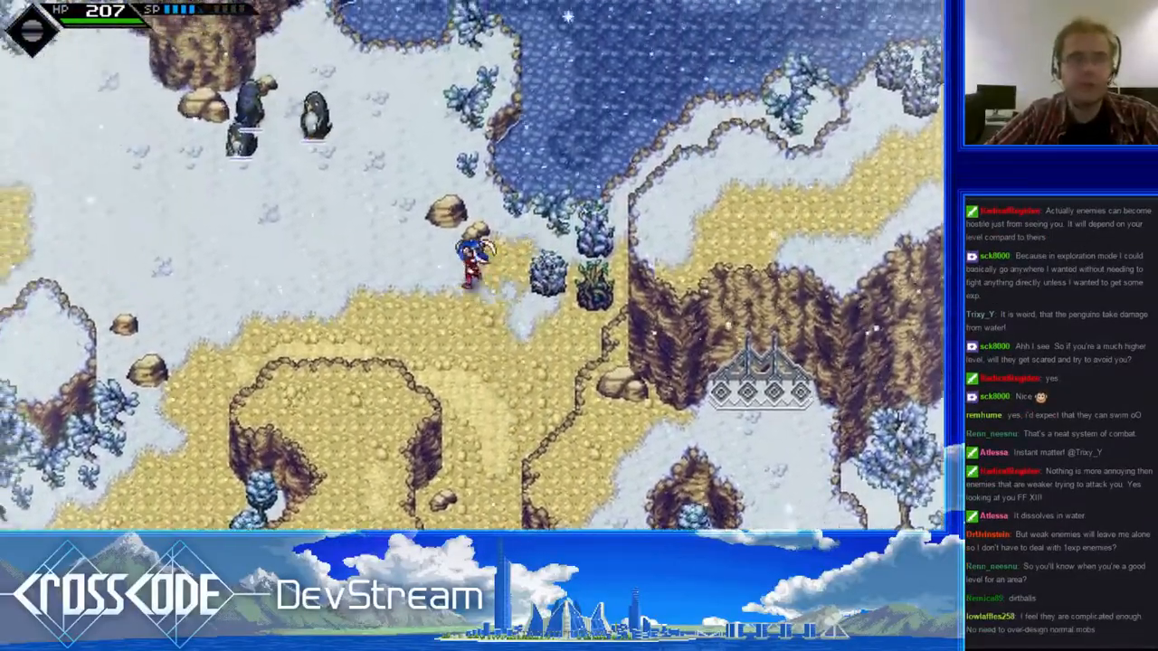
pyautogui.press('s')
# - Show the debug tools and teleport to the saved rookie-harbor.test location
pyautogui.press('F7')
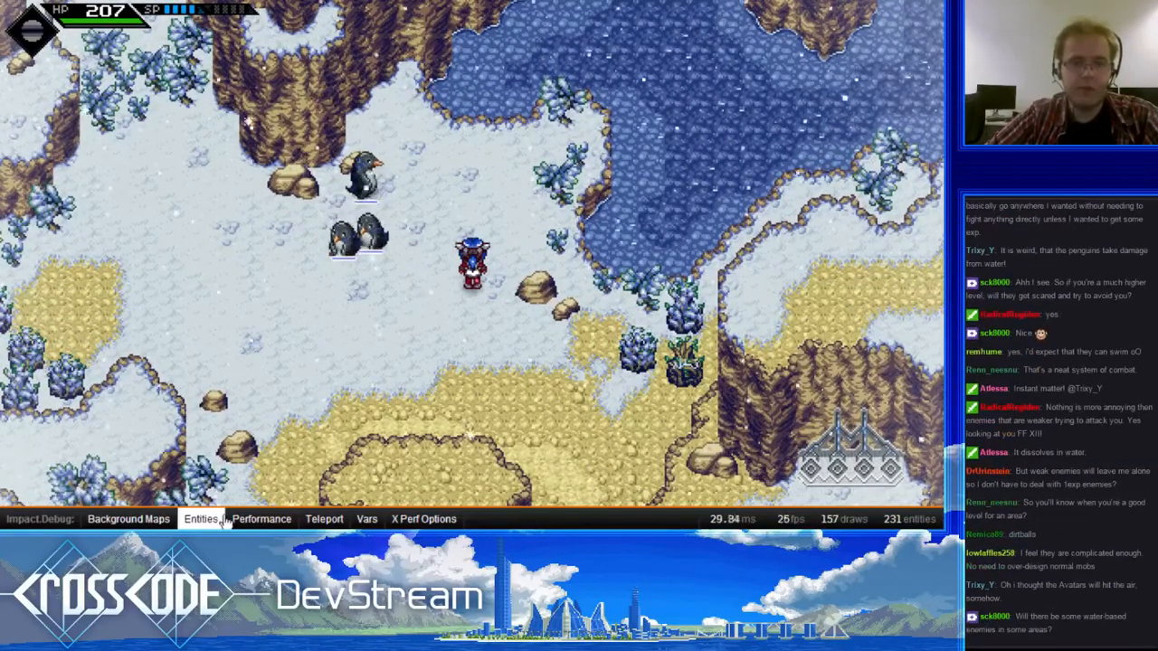
pyautogui.click(324, 519)
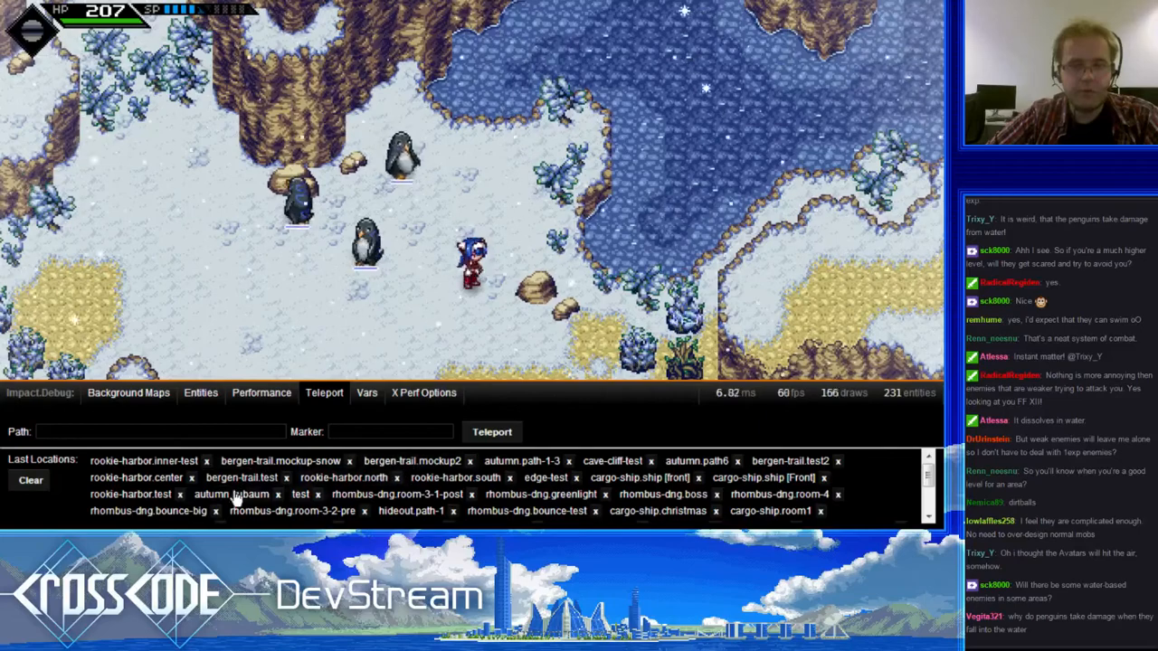
pyautogui.click(161, 494)
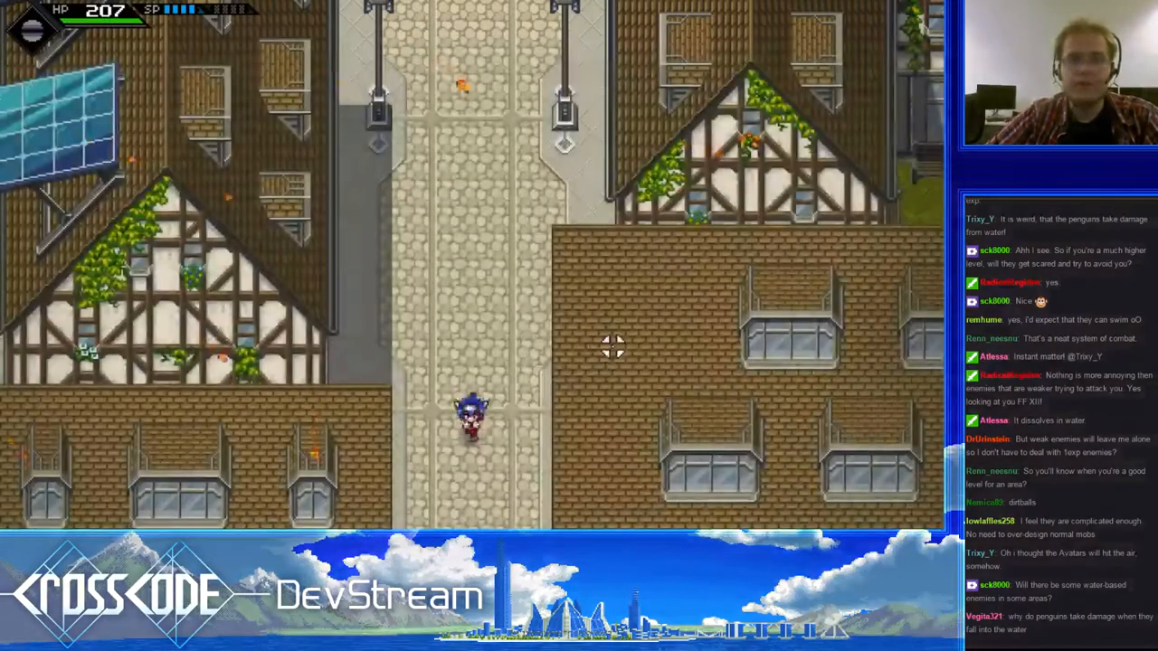
# - Walk south through the town and down the stairs to the autumn trees at the waterfront
pyautogui.press('s')
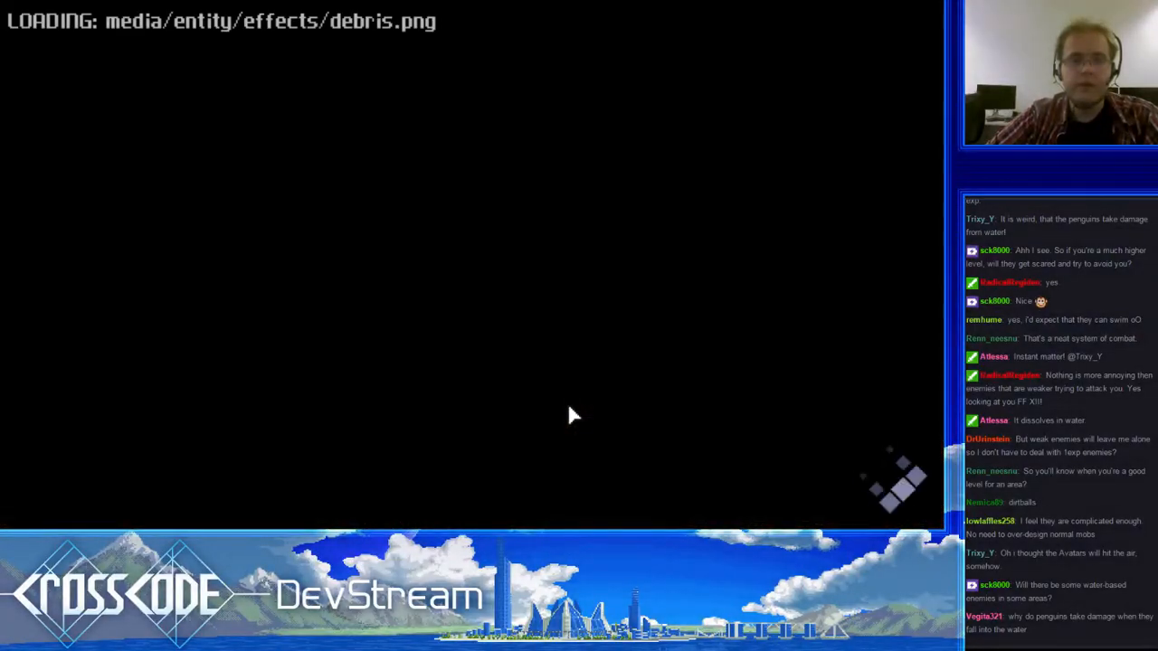
pyautogui.press('s')
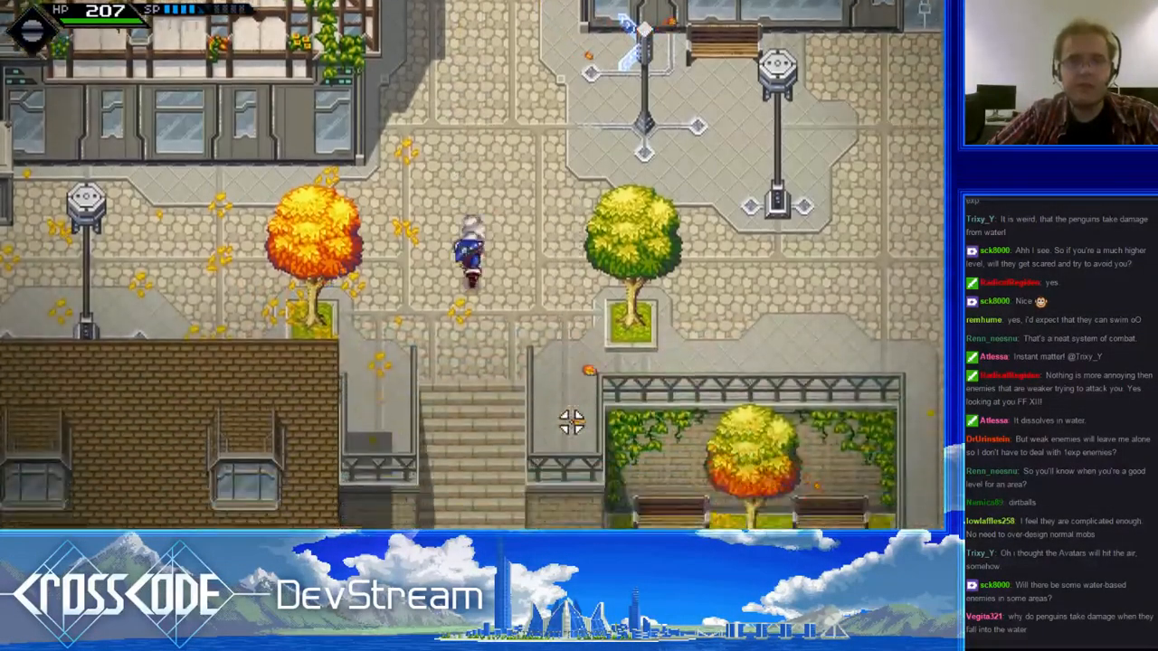
pyautogui.press('s')
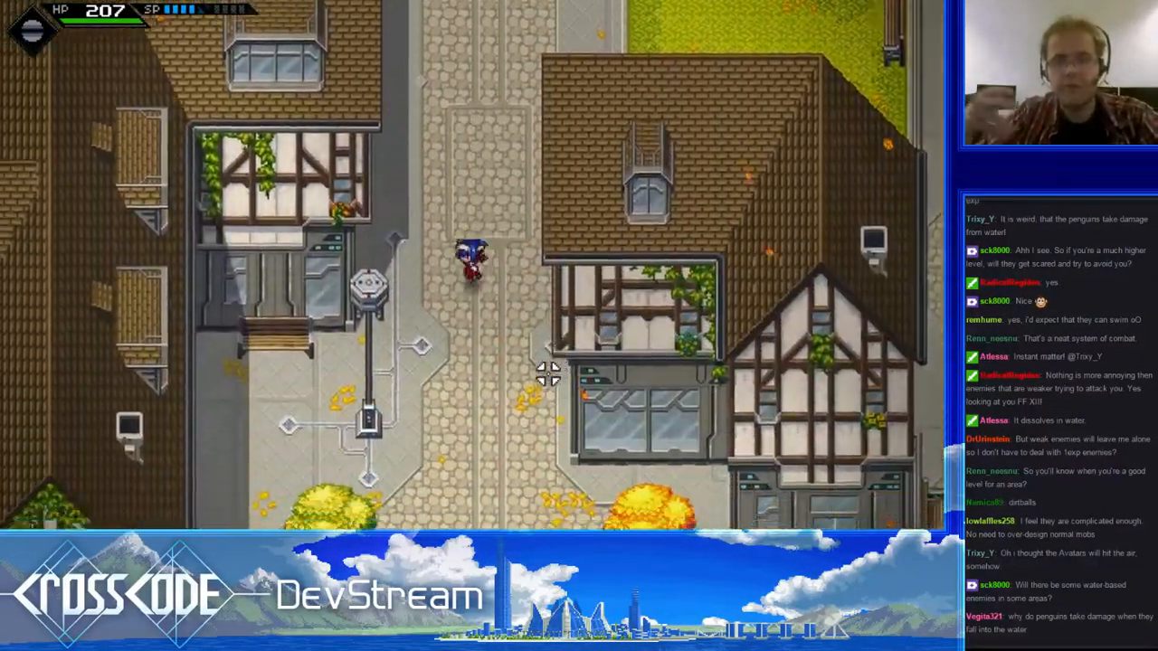
pyautogui.press('s')
pyautogui.press('a')
pyautogui.press('d')
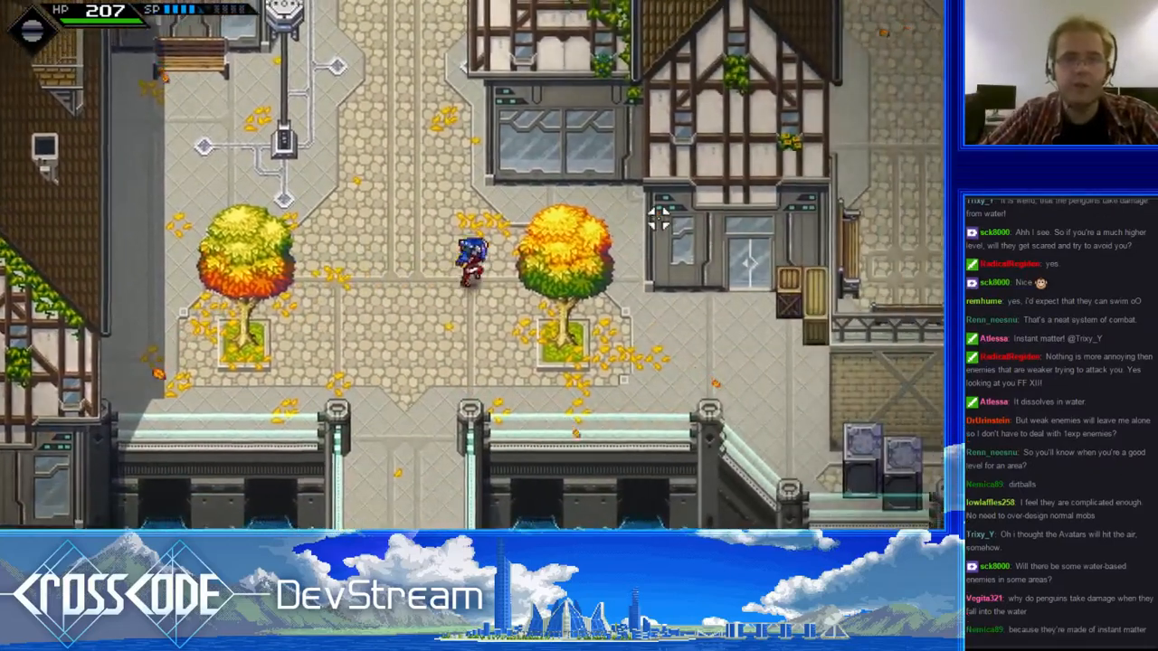
# - Walk east past the autumn tree and enter the half-timbered building beside the wooden crates
pyautogui.press('w')
pyautogui.press('s')
pyautogui.press('d')
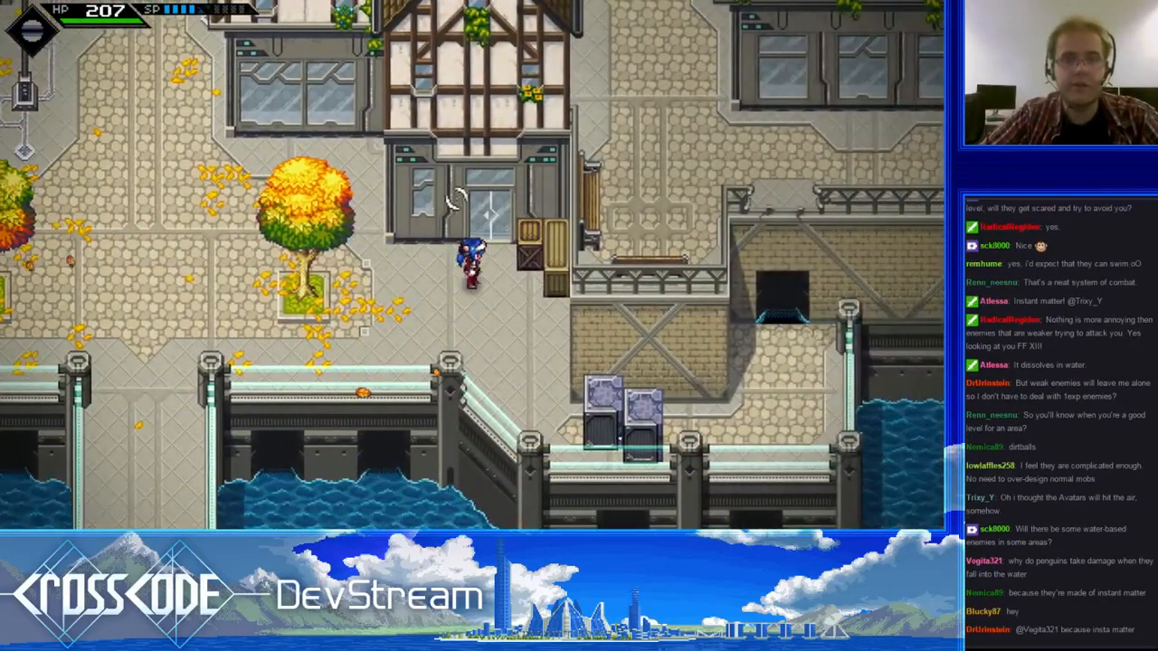
pyautogui.press('d')
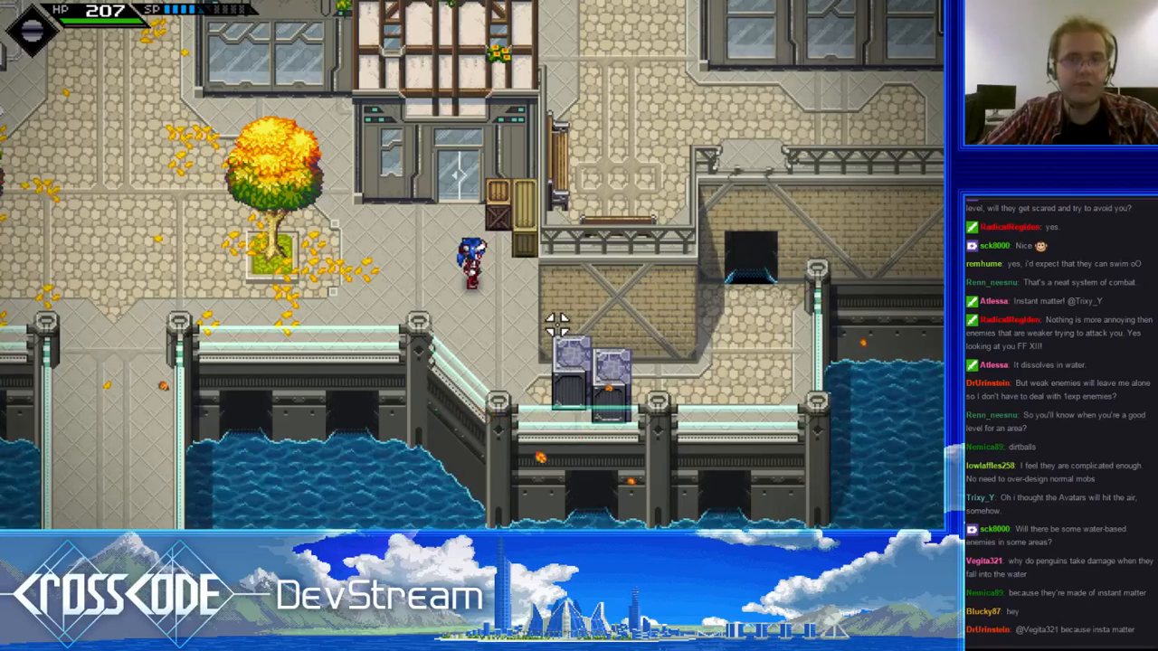
pyautogui.press('w')
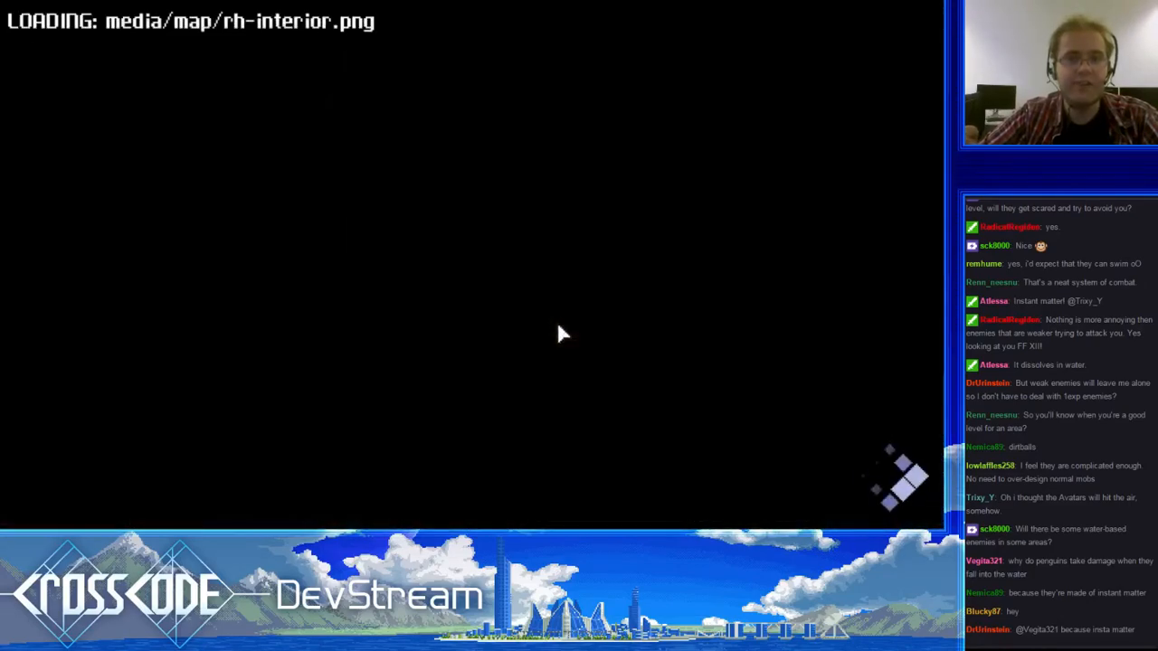
# - Tour the interior from the glass table past the cabinets and go through the northeastern door
pyautogui.press('w')
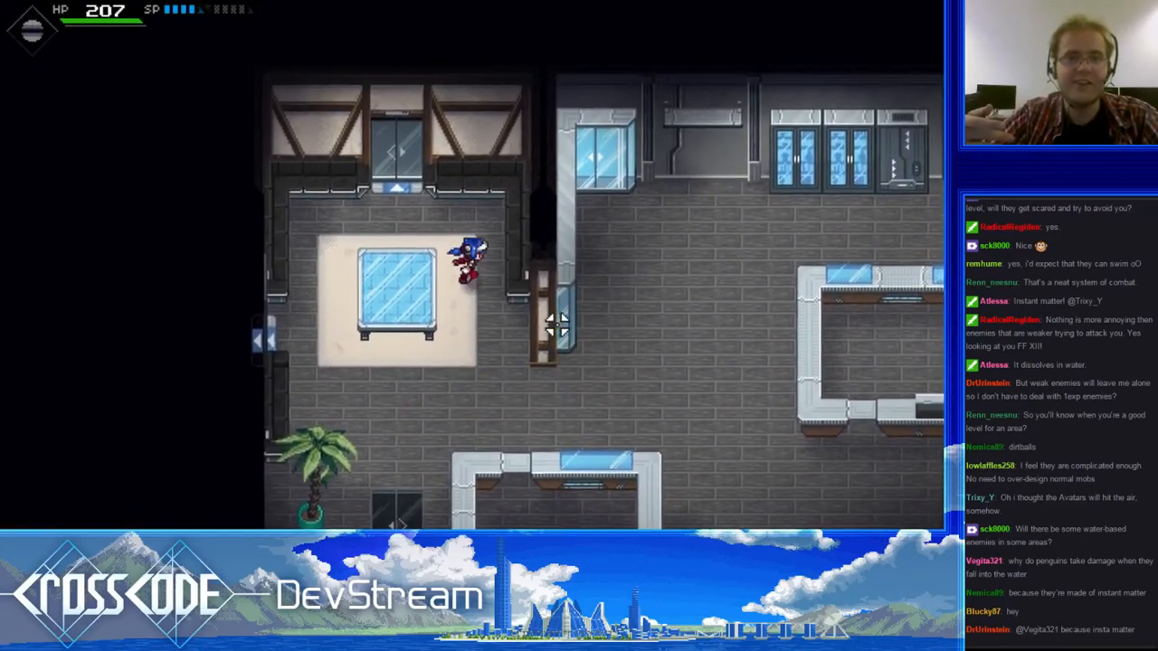
pyautogui.press('s')
pyautogui.press('d')
pyautogui.press('w')
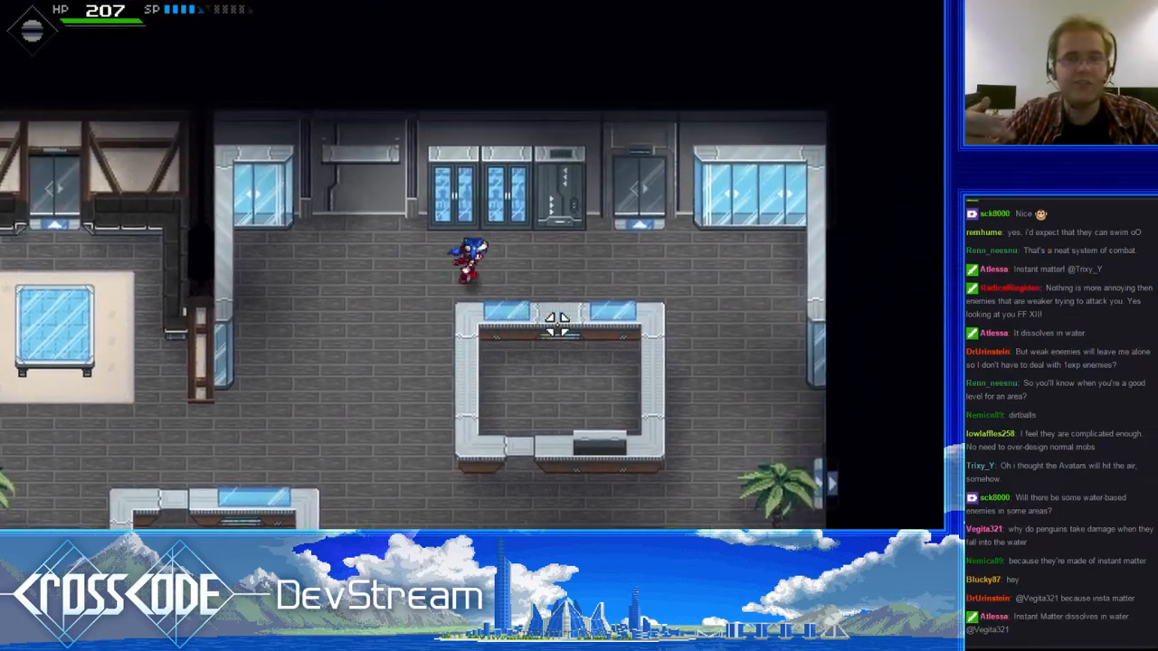
pyautogui.press('d')
pyautogui.press('w')
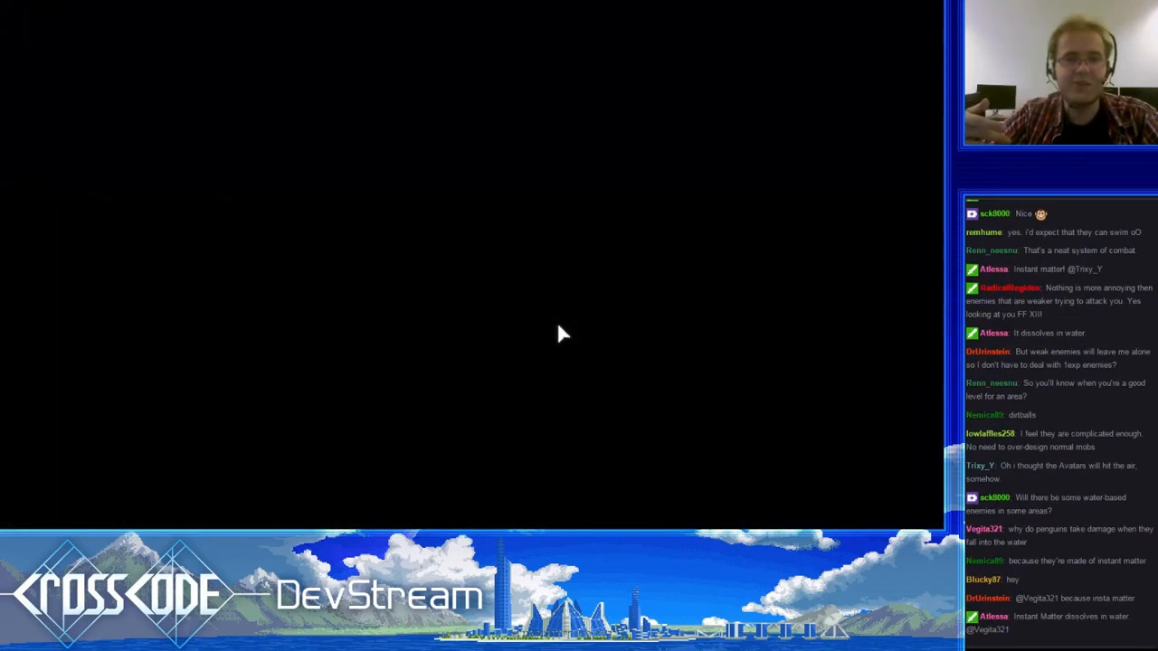
# - Return outside and circle west around the waterfront trees before heading back east
pyautogui.press('w')
pyautogui.press('d')
pyautogui.press('s')
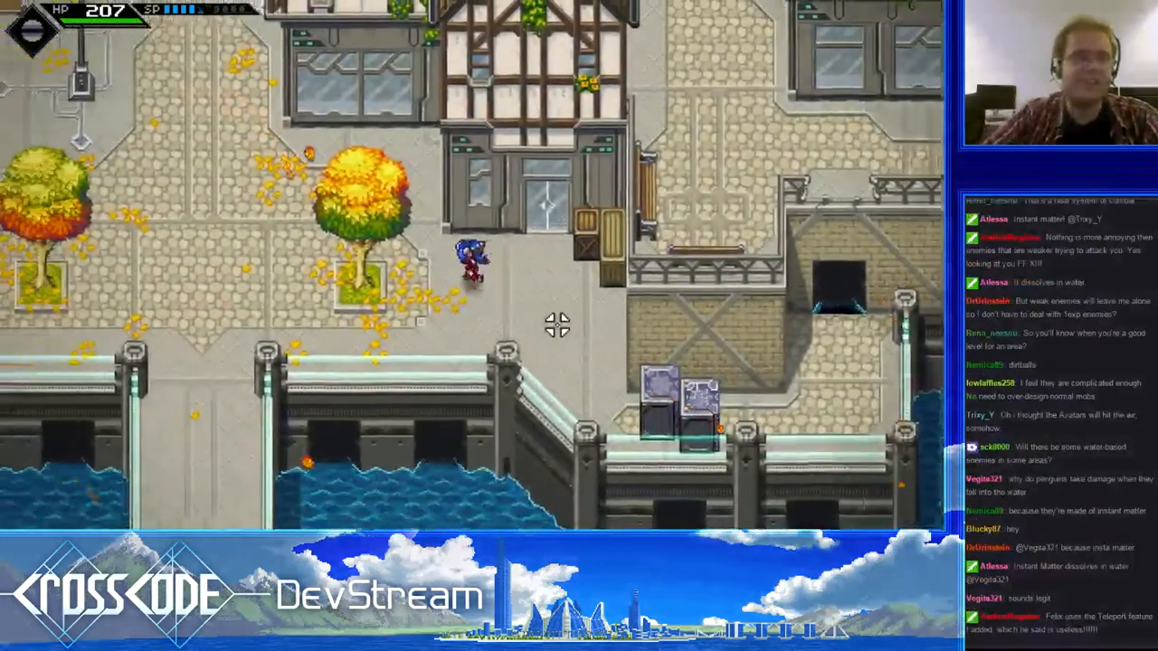
pyautogui.press('w')
pyautogui.press('a')
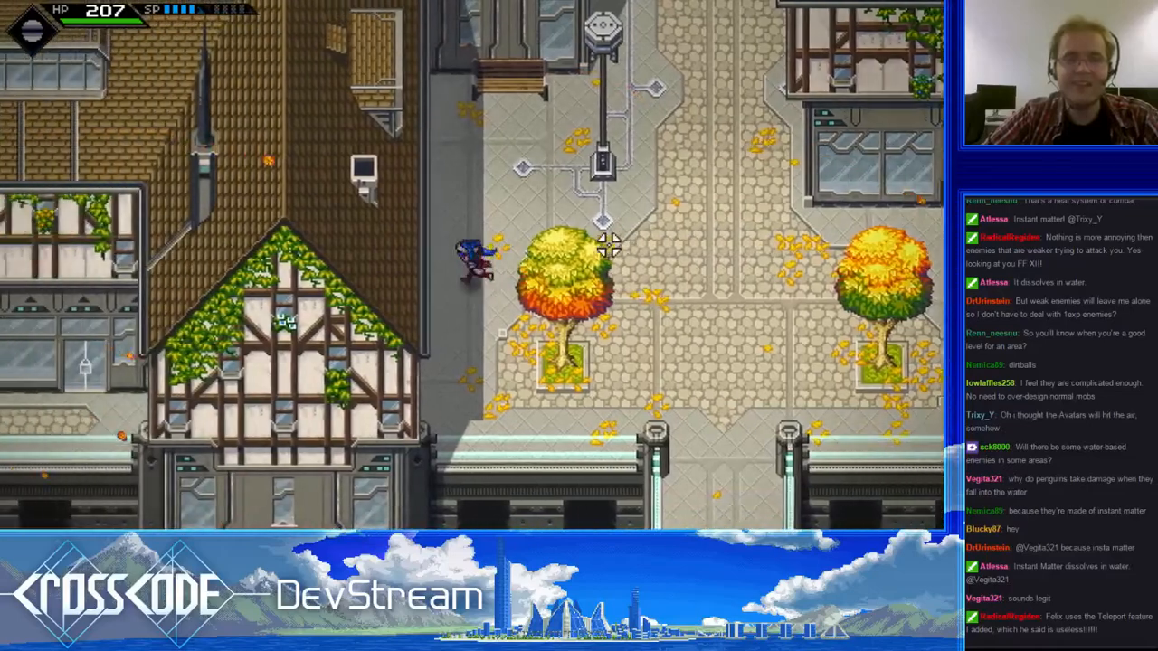
pyautogui.press('w')
pyautogui.press('d')
pyautogui.press('s')
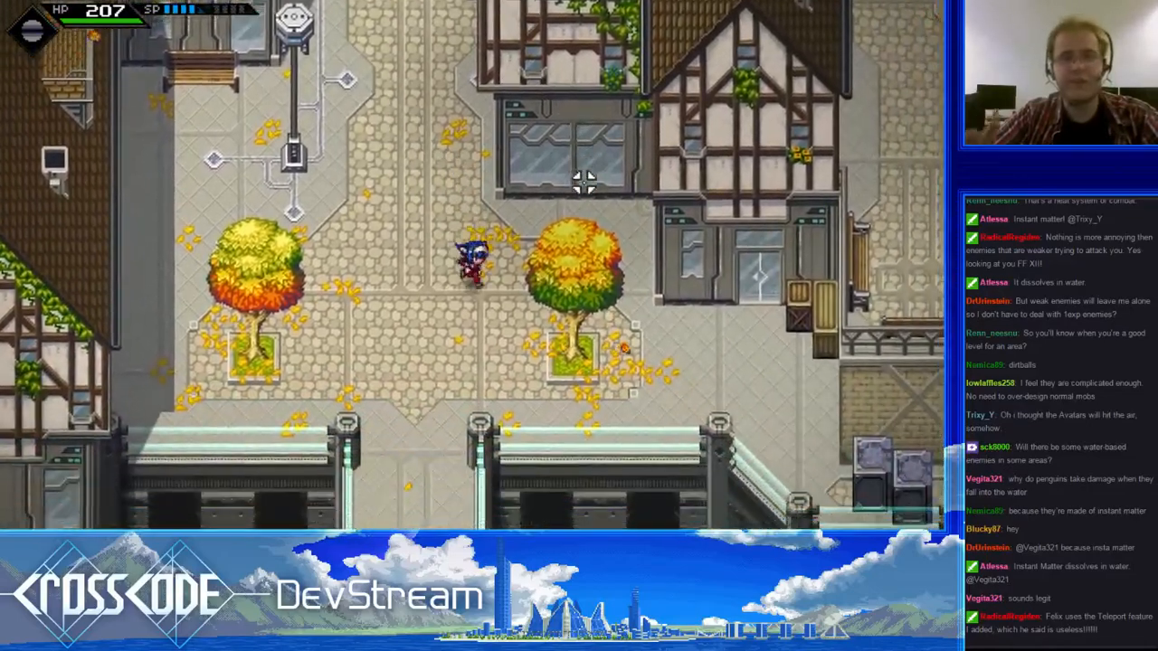
# - Run north up the stairs beside the small park, then return south and re-enter the building by the crates
pyautogui.press('w')
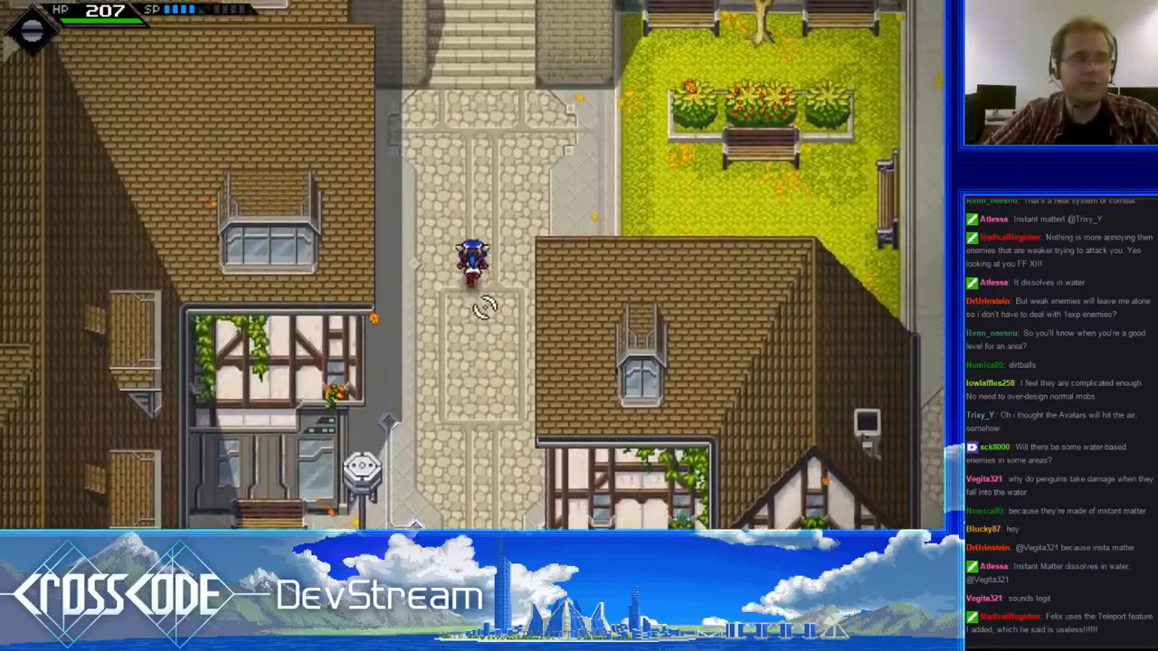
pyautogui.press('w')
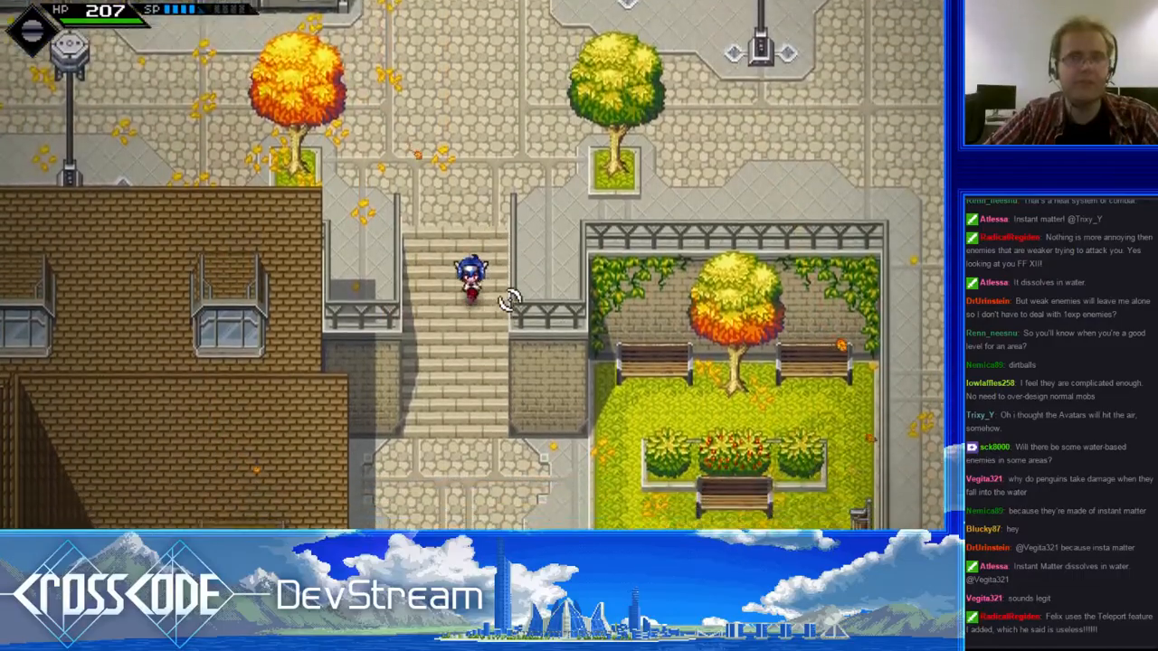
pyautogui.press('s')
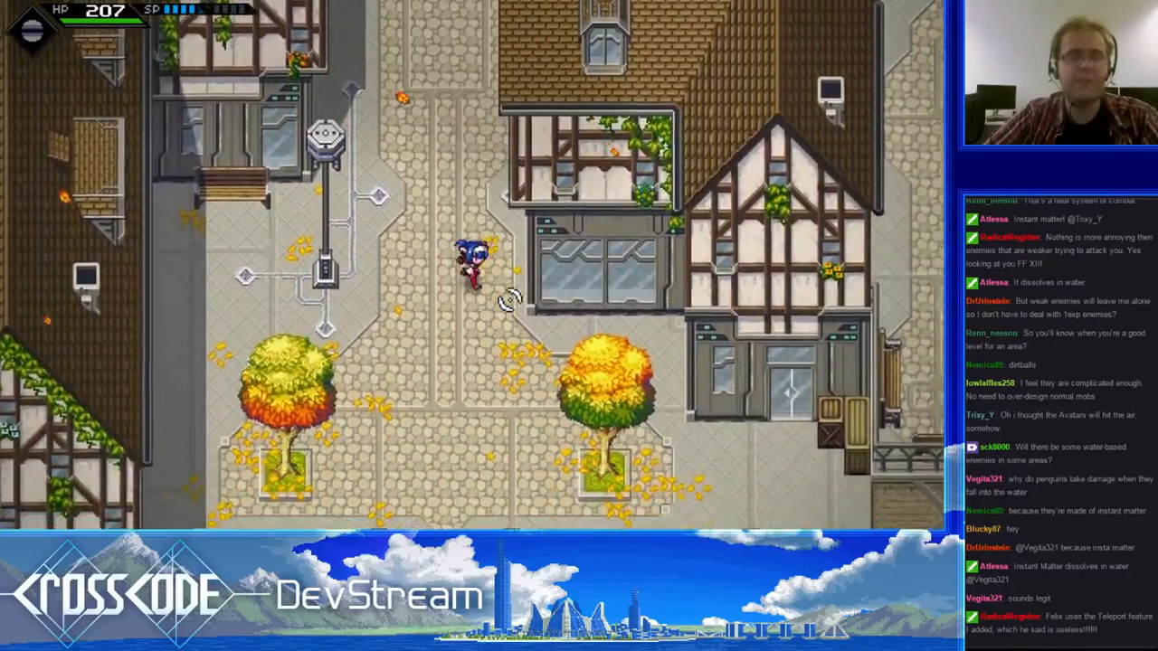
pyautogui.press('s')
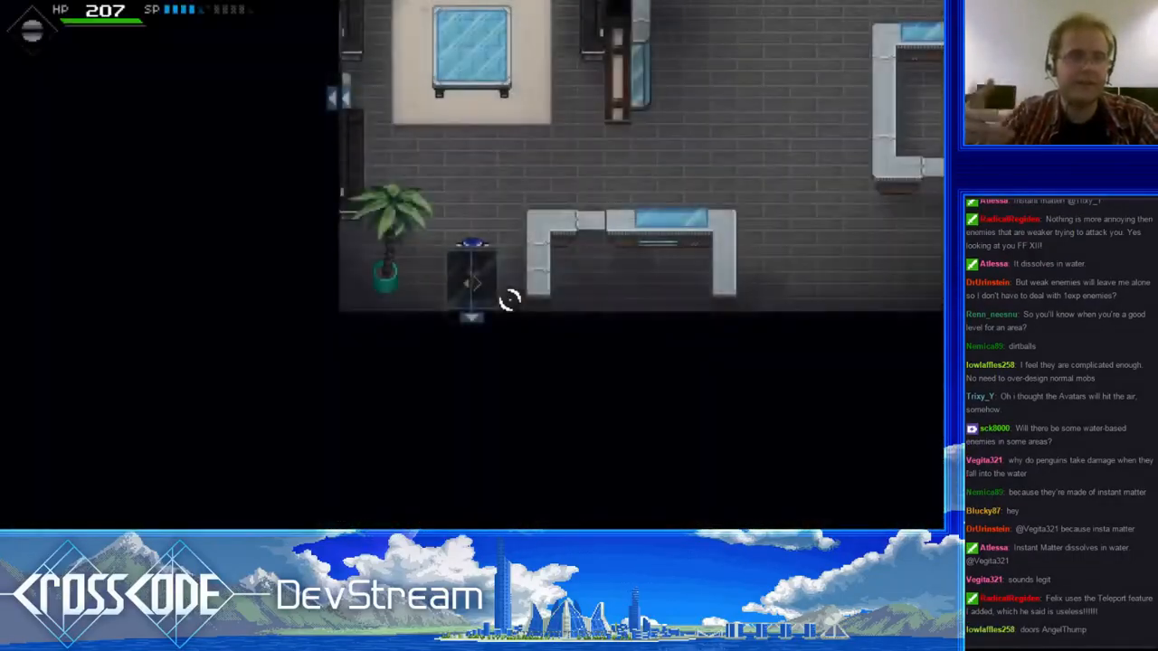
# - Walk through the building's interior from the entrance past the counters to the northeast corner
pyautogui.press('w')
pyautogui.press('d')
pyautogui.press('d')
pyautogui.press('s')
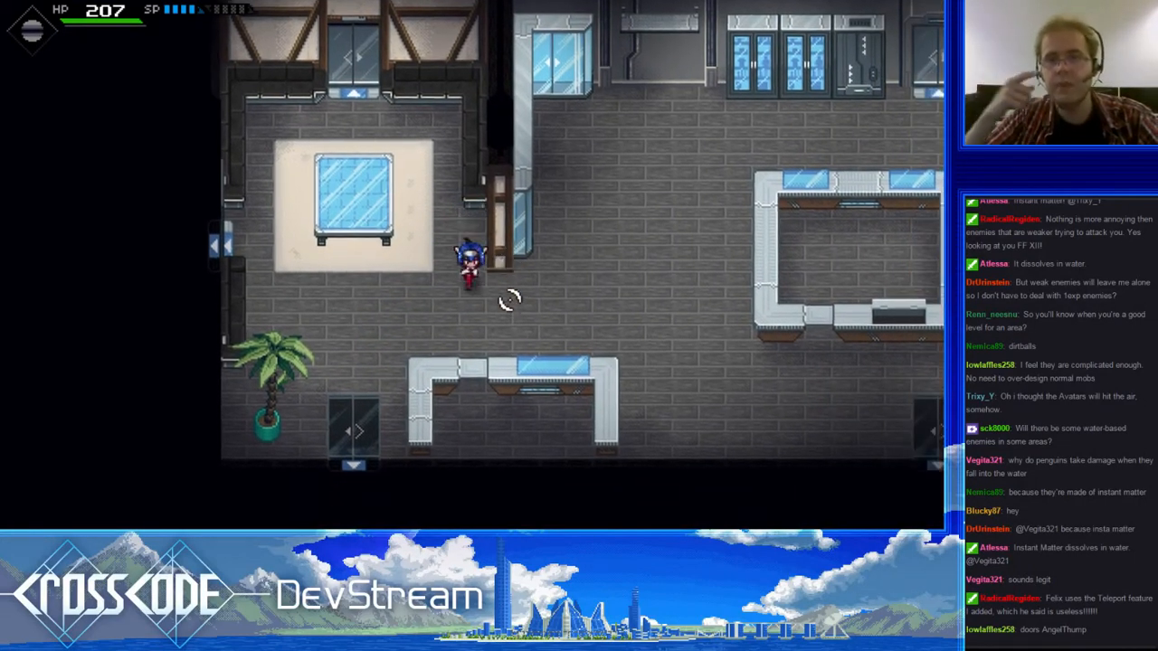
pyautogui.press('d')
pyautogui.press('w')
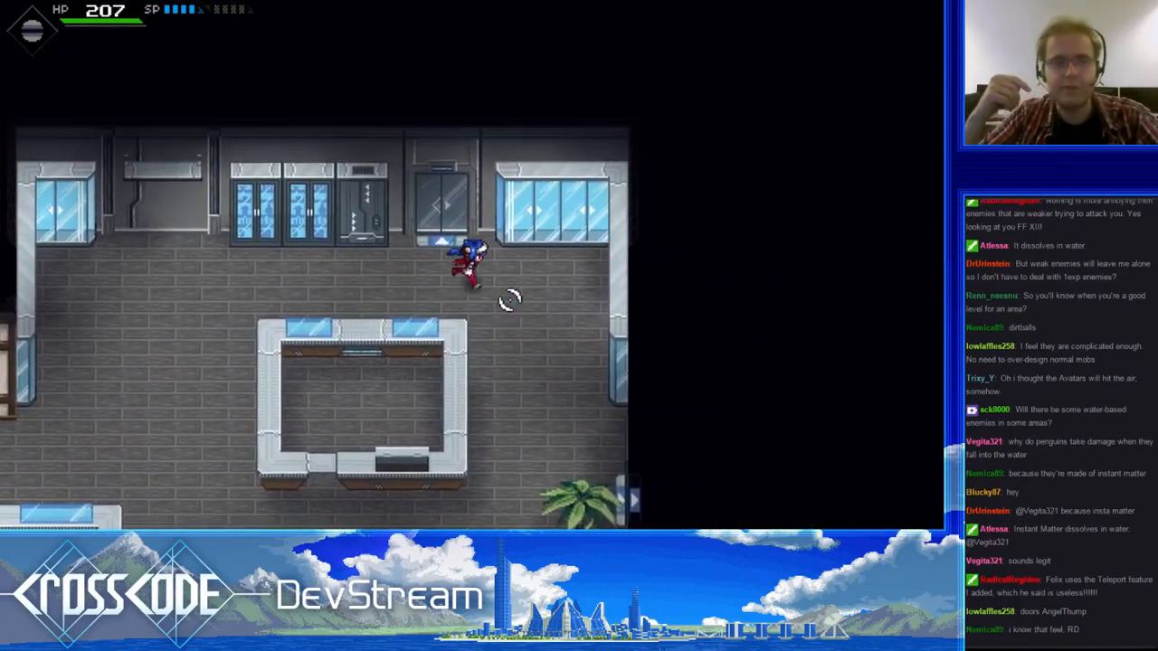
pyautogui.press('s')
pyautogui.press('w')
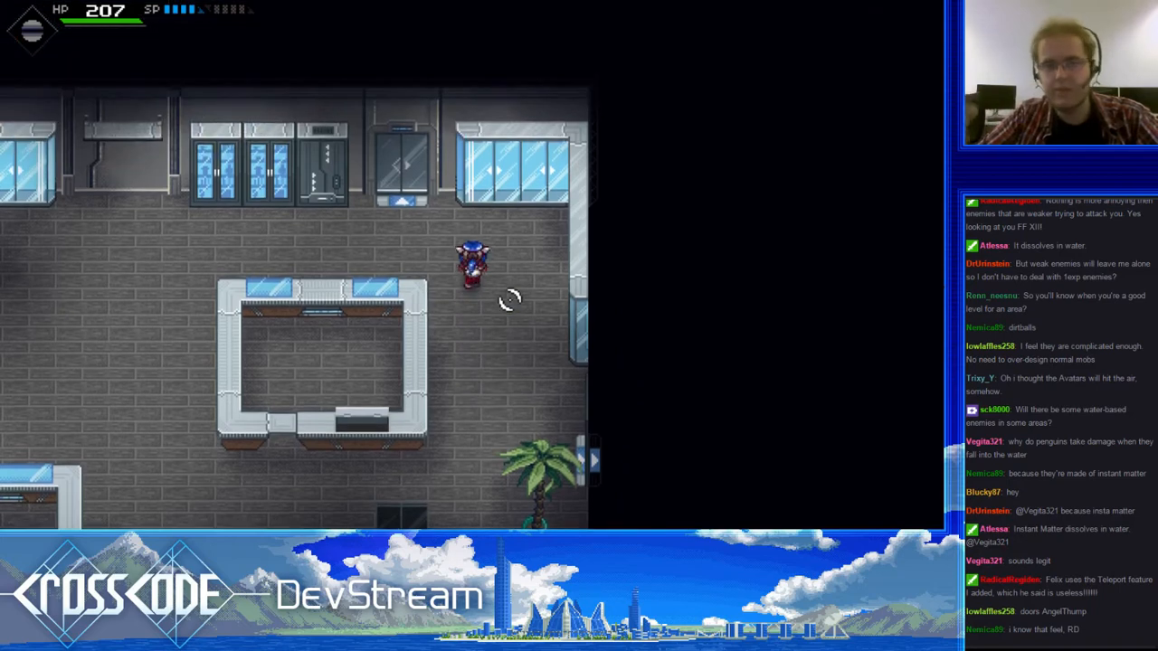
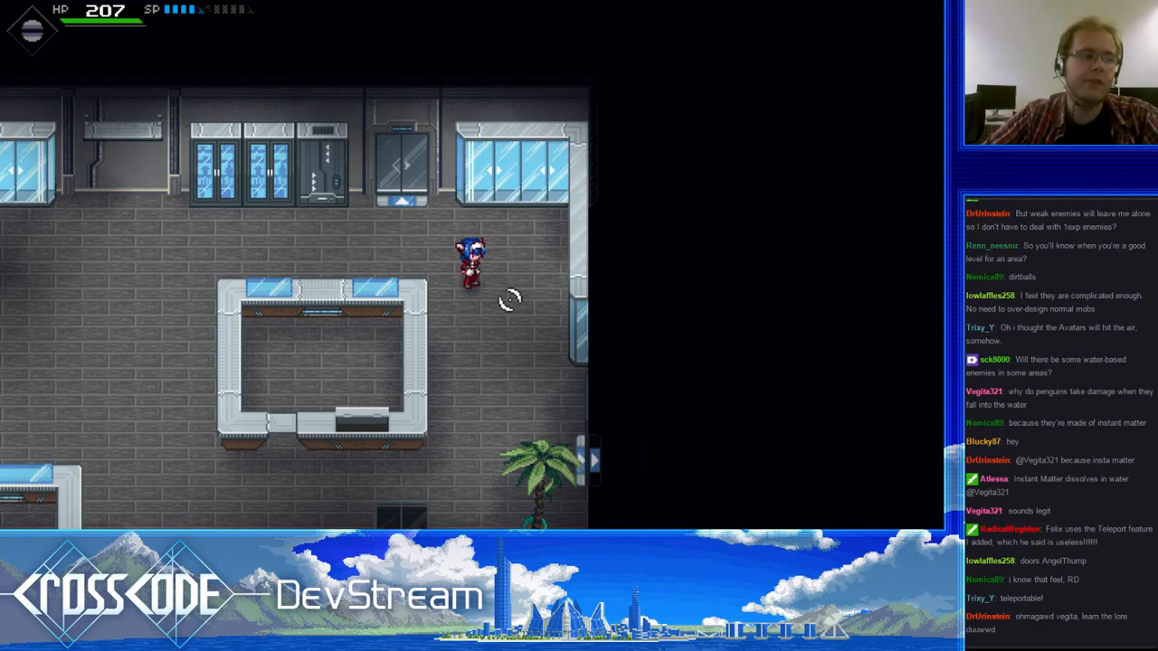
# - Walk back and forth along the wall cabinets north of the rectangular counter
pyautogui.press('a')
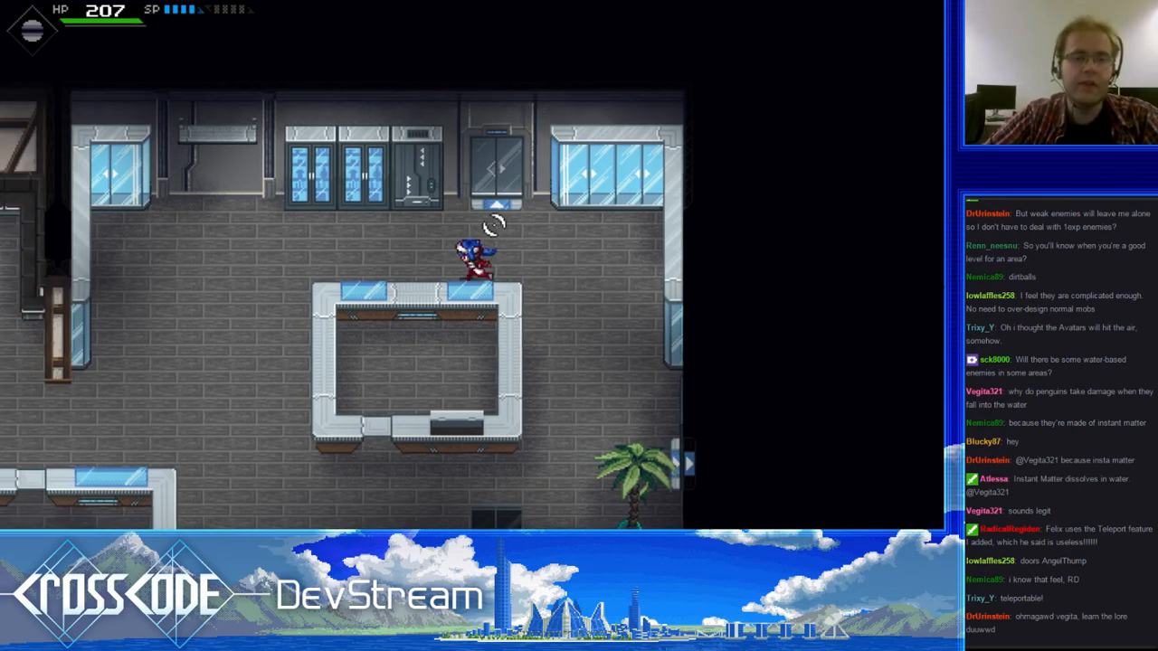
pyautogui.press('d')
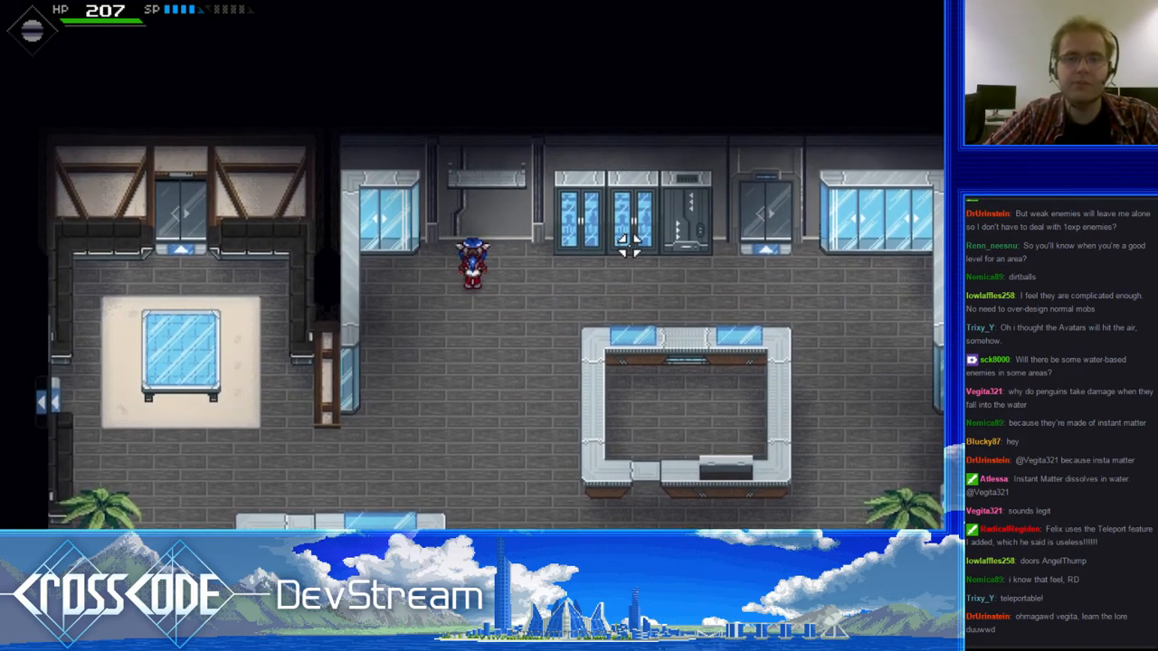
pyautogui.press('w')
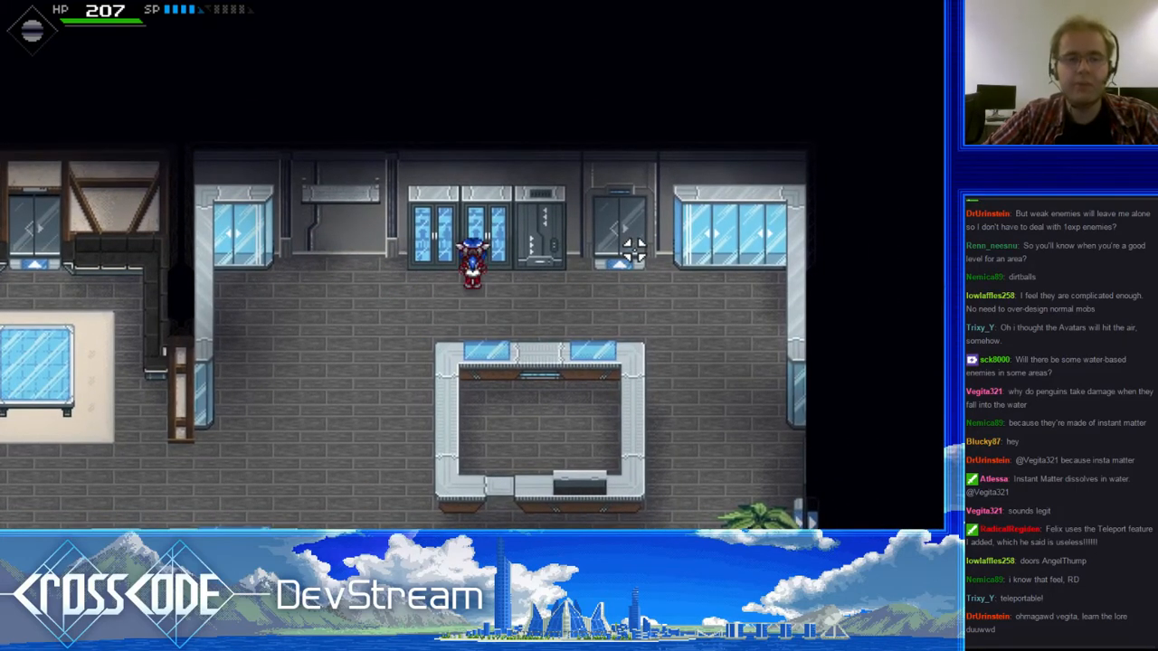
pyautogui.press('d')
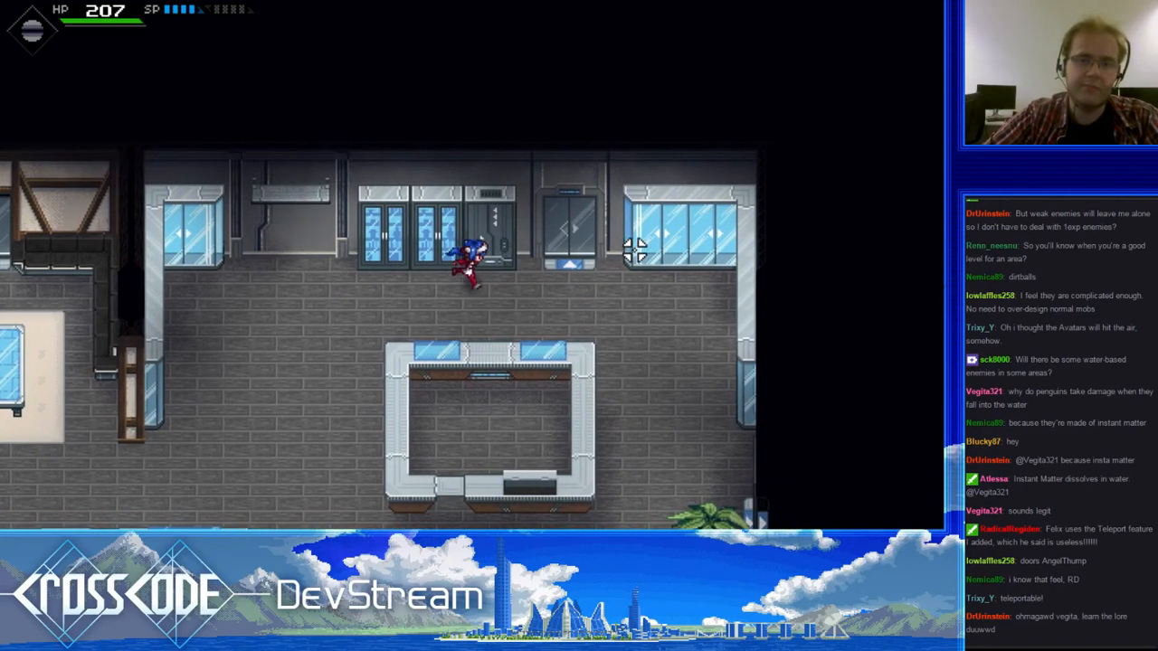
pyautogui.press('s')
pyautogui.press('a')
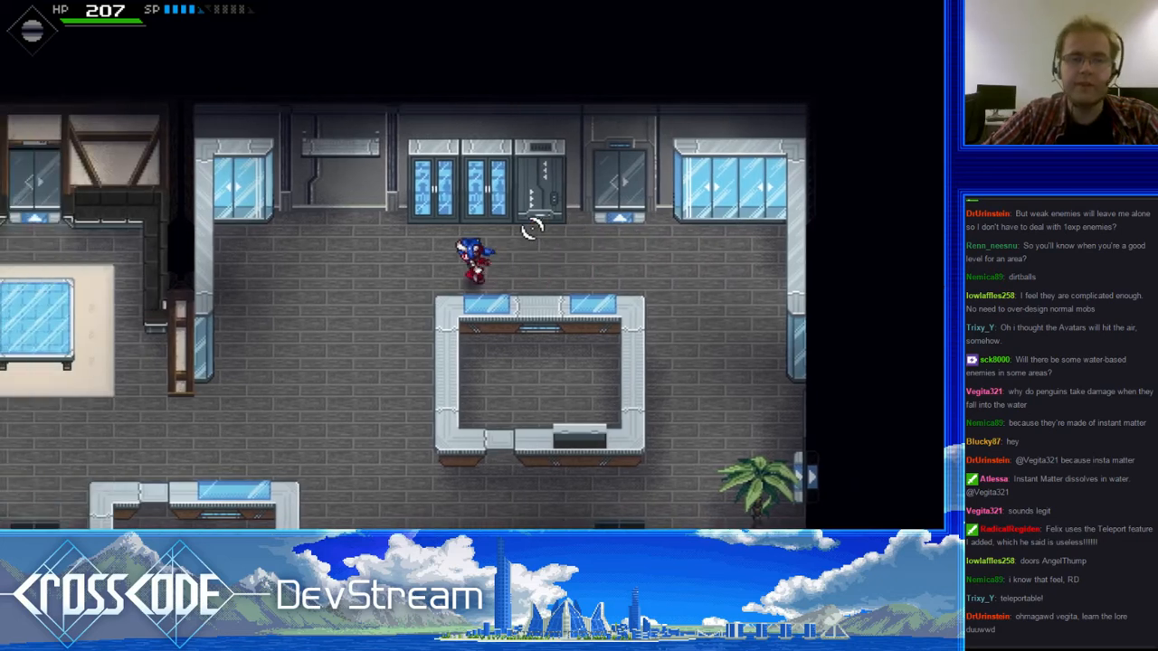
pyautogui.press('w')
pyautogui.press('d')
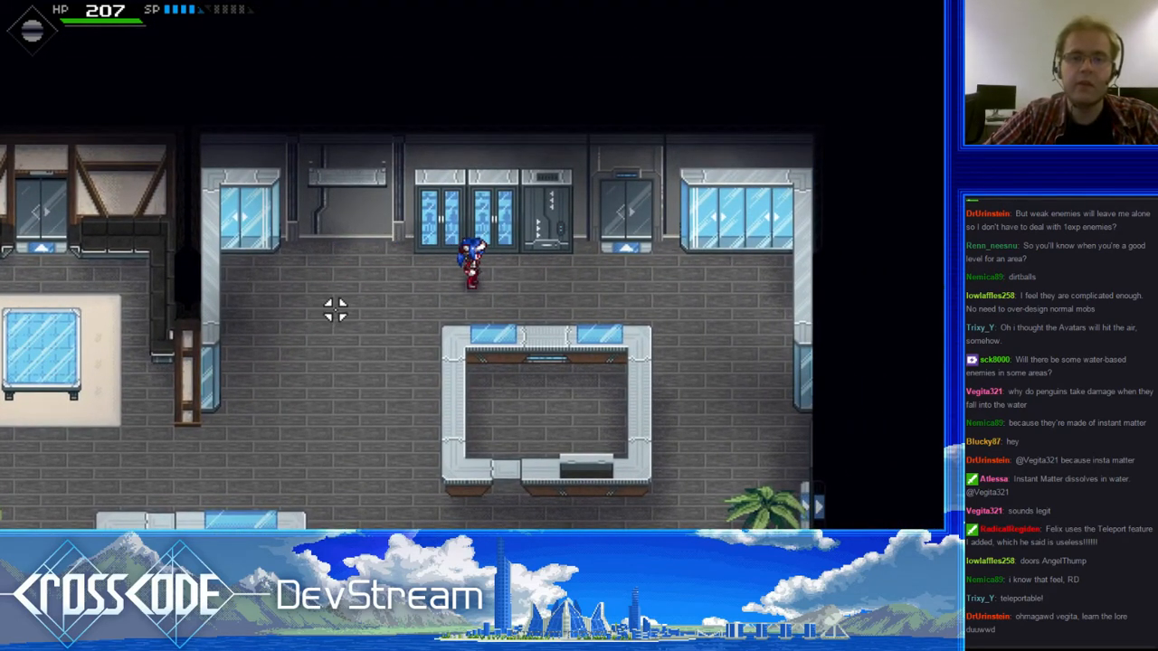
# - Run to the northeastern windows, west to the partition wall, and past the cabinets down to the southwestern counter
pyautogui.press('d')
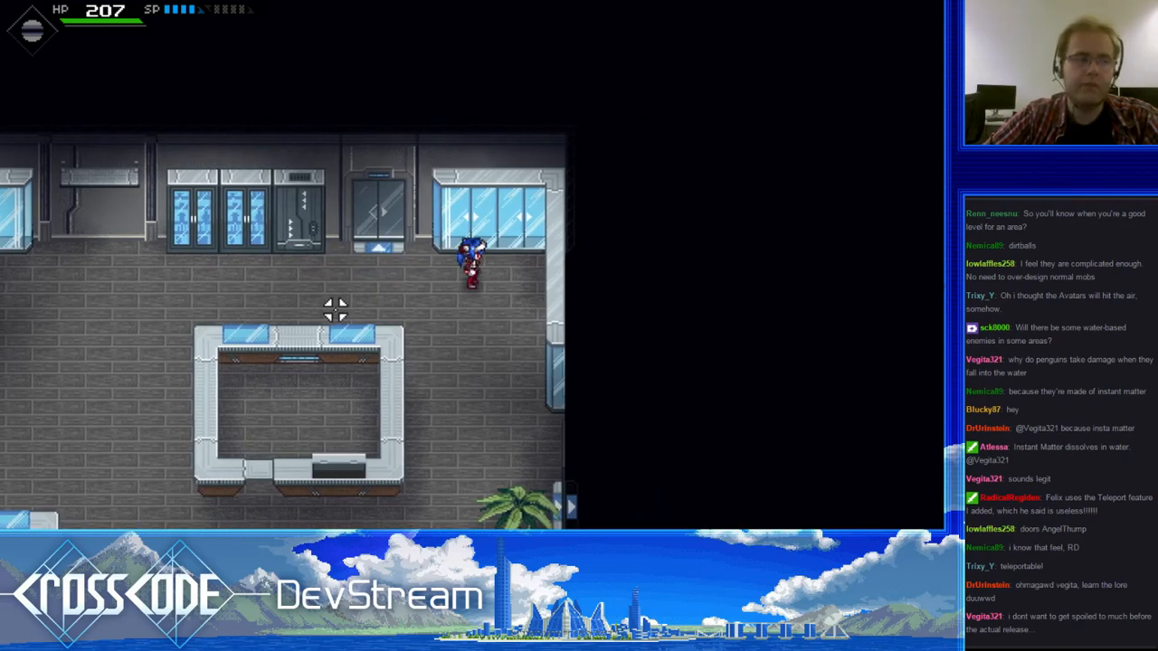
pyautogui.press('a')
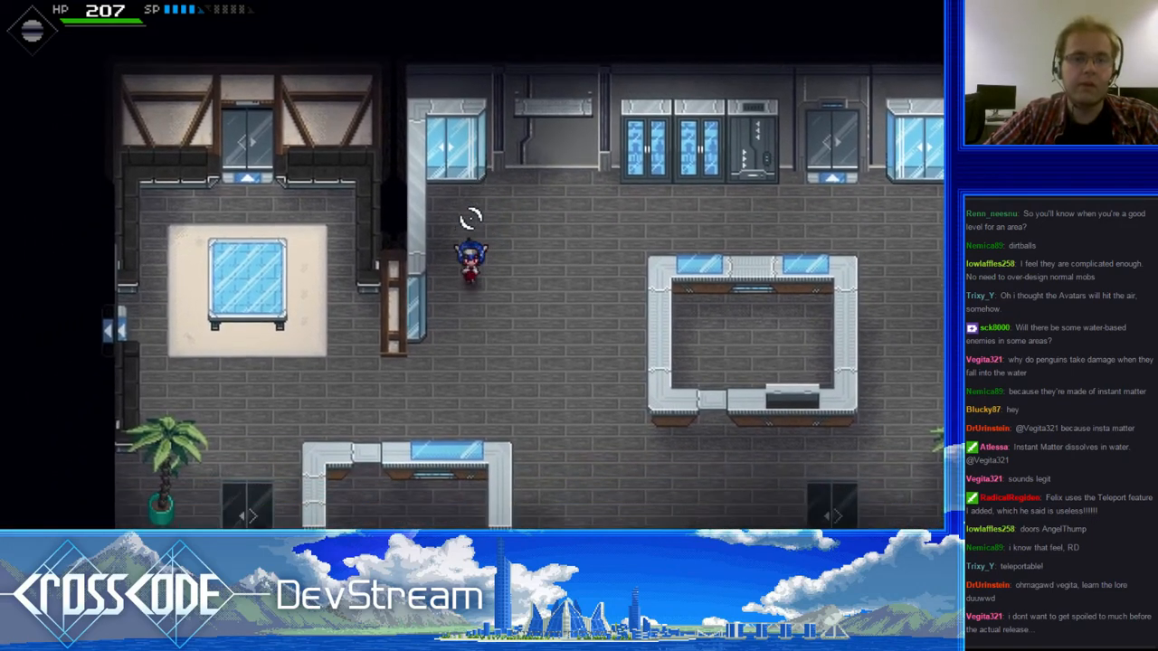
pyautogui.press('d')
pyautogui.press('w')
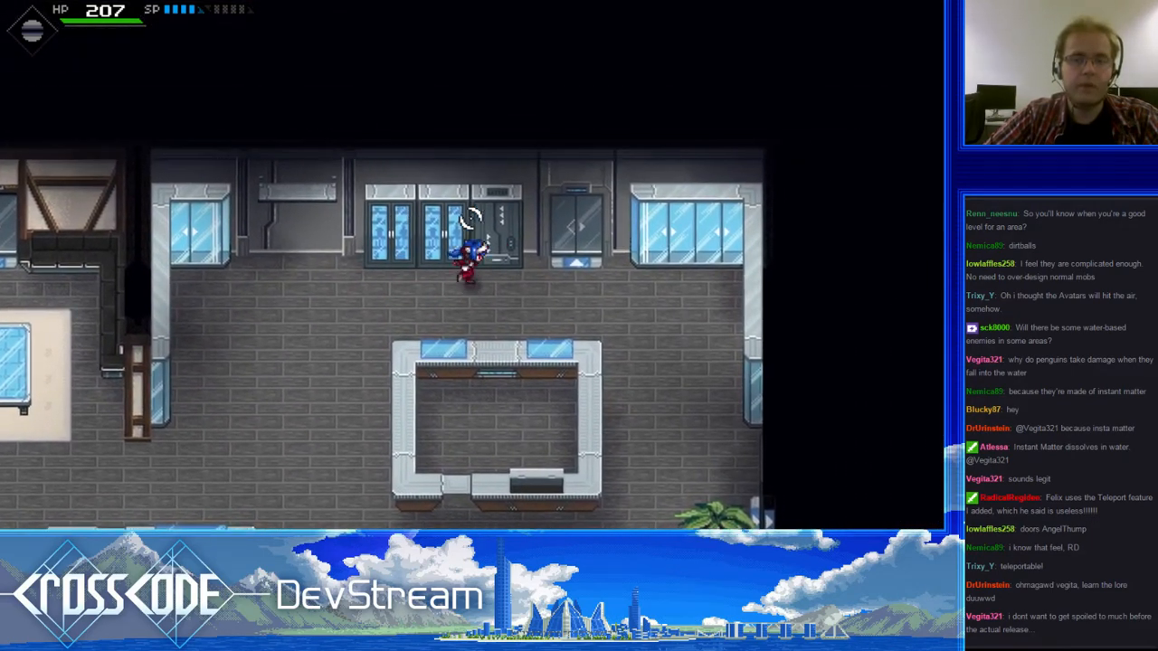
pyautogui.press('a')
pyautogui.press('s')
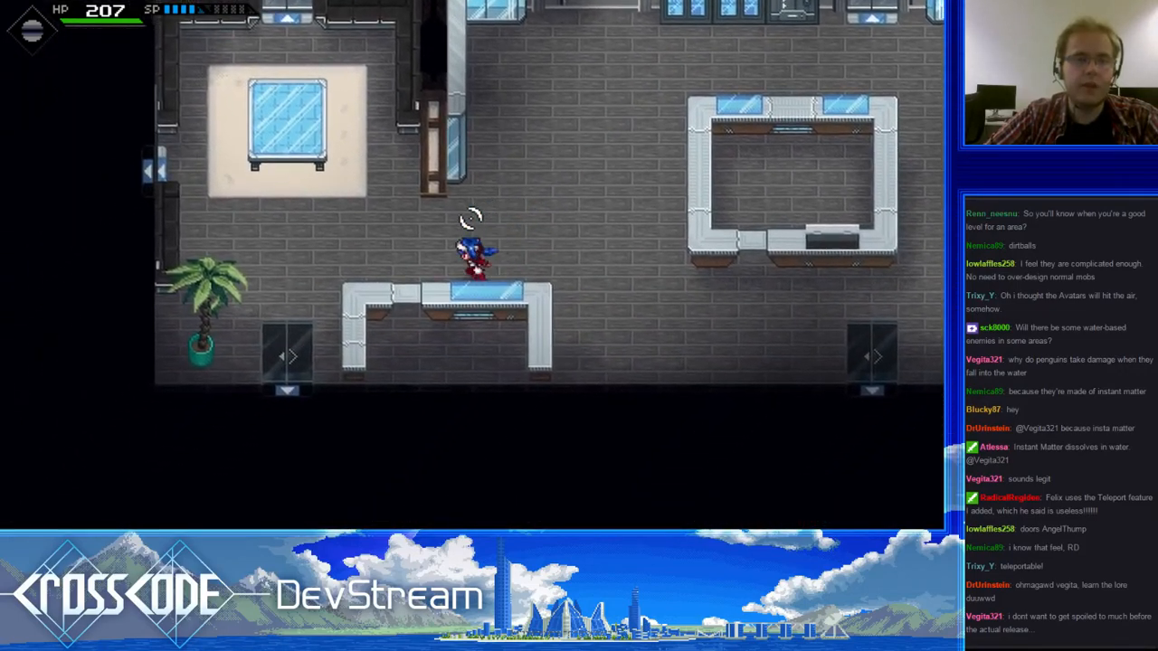
# - Enter the lounge and circle the glass table over the black sofas, finishing beside the potted palm
pyautogui.press('w')
pyautogui.press('a')
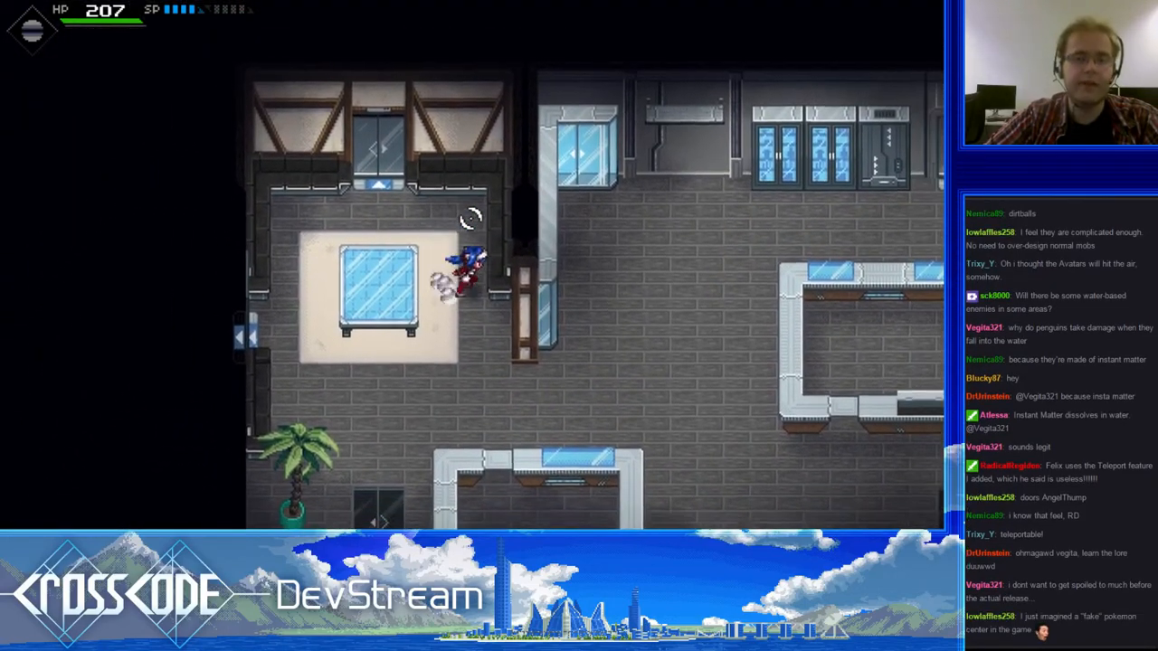
pyautogui.press('w')
pyautogui.press('d')
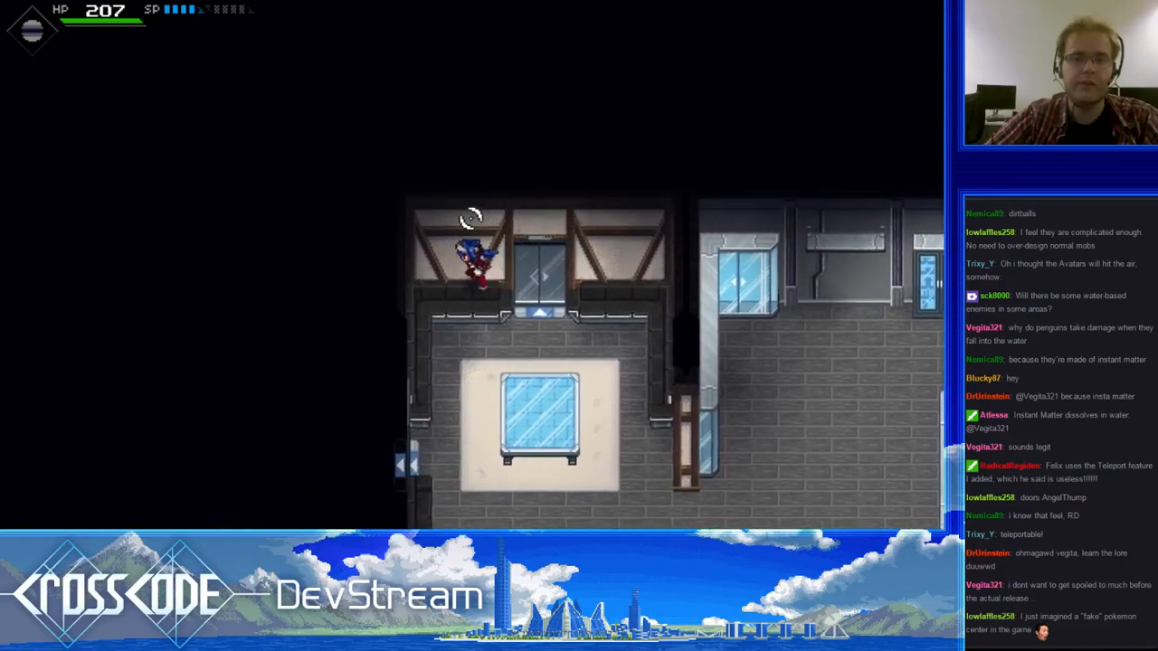
pyautogui.press('s')
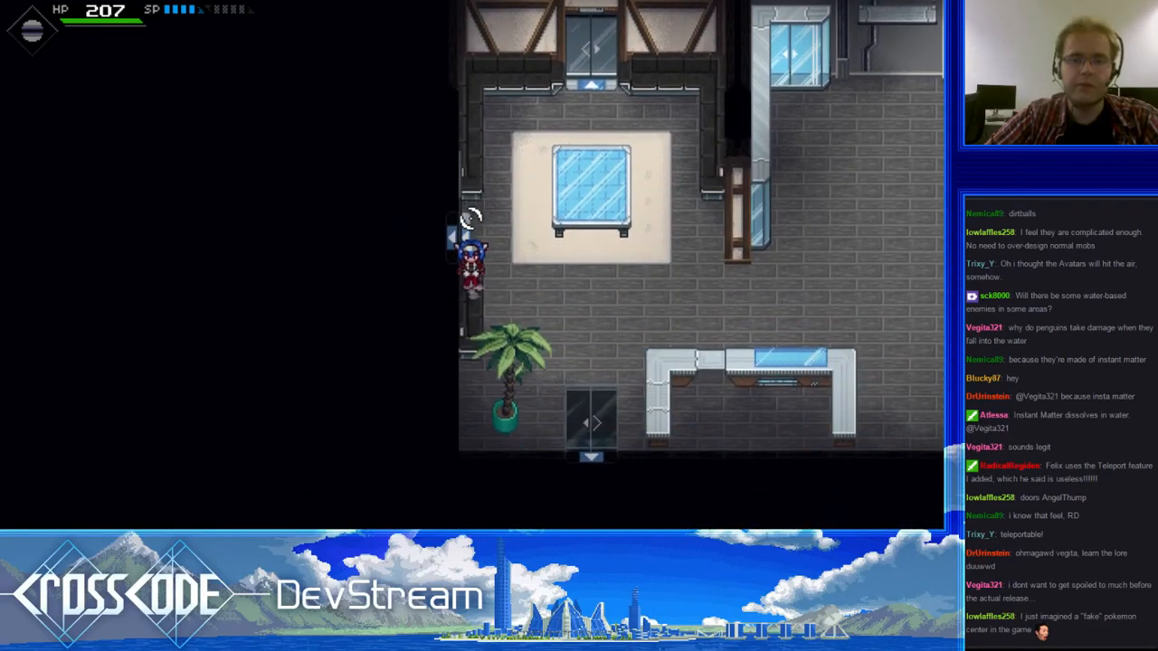
pyautogui.press('d')
pyautogui.press('w')
pyautogui.press('a')
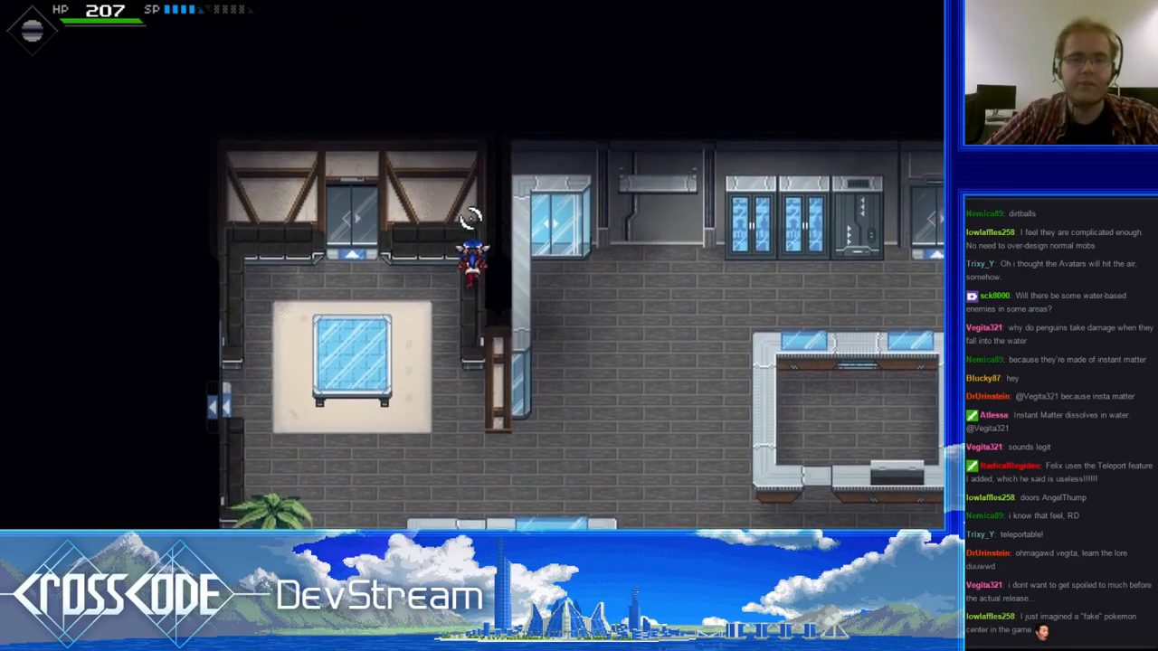
pyautogui.press('s')
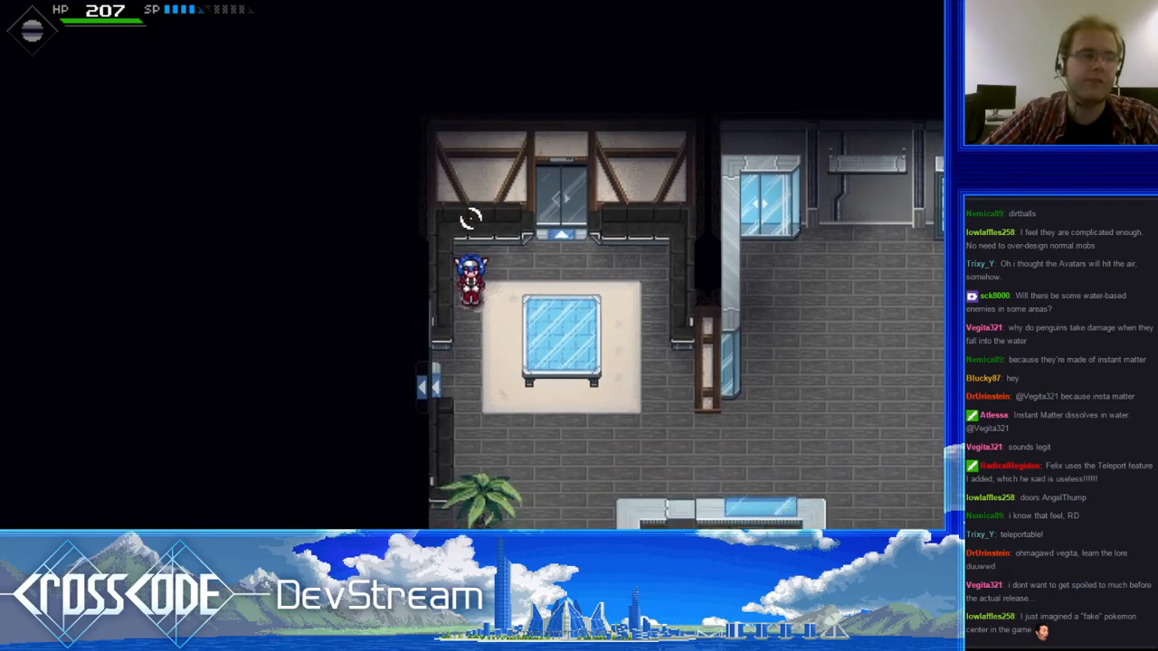
pyautogui.press('w')
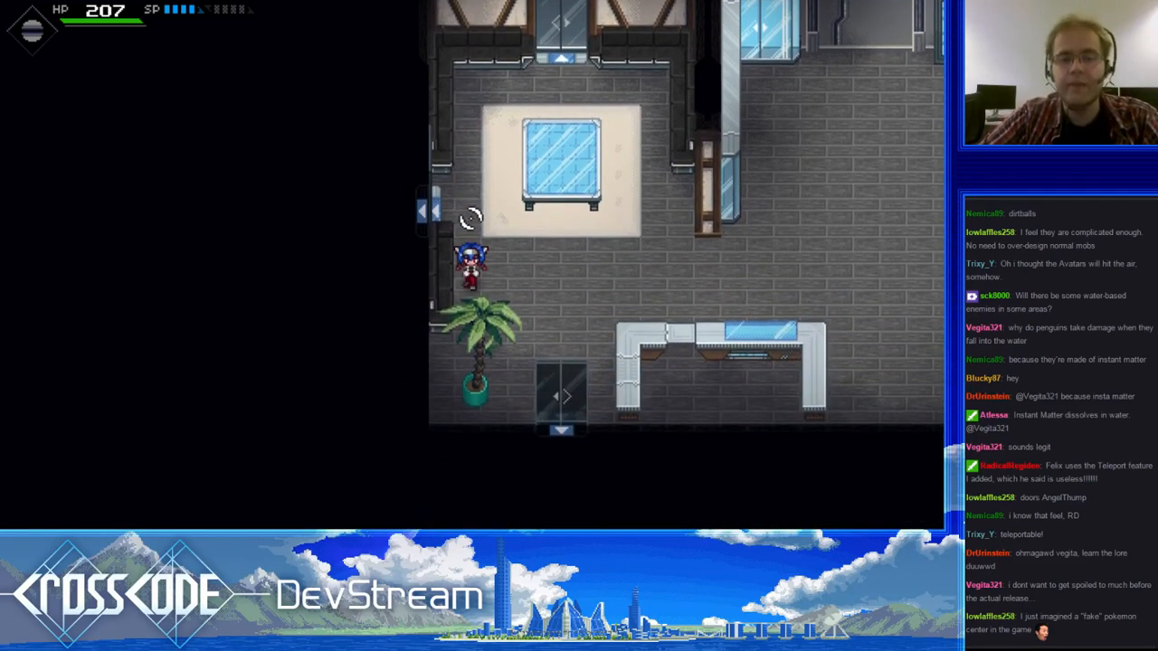
# - Leave the lounge for the wall cabinets and return to the open floor between the two counters
pyautogui.press('d')
pyautogui.press('w')
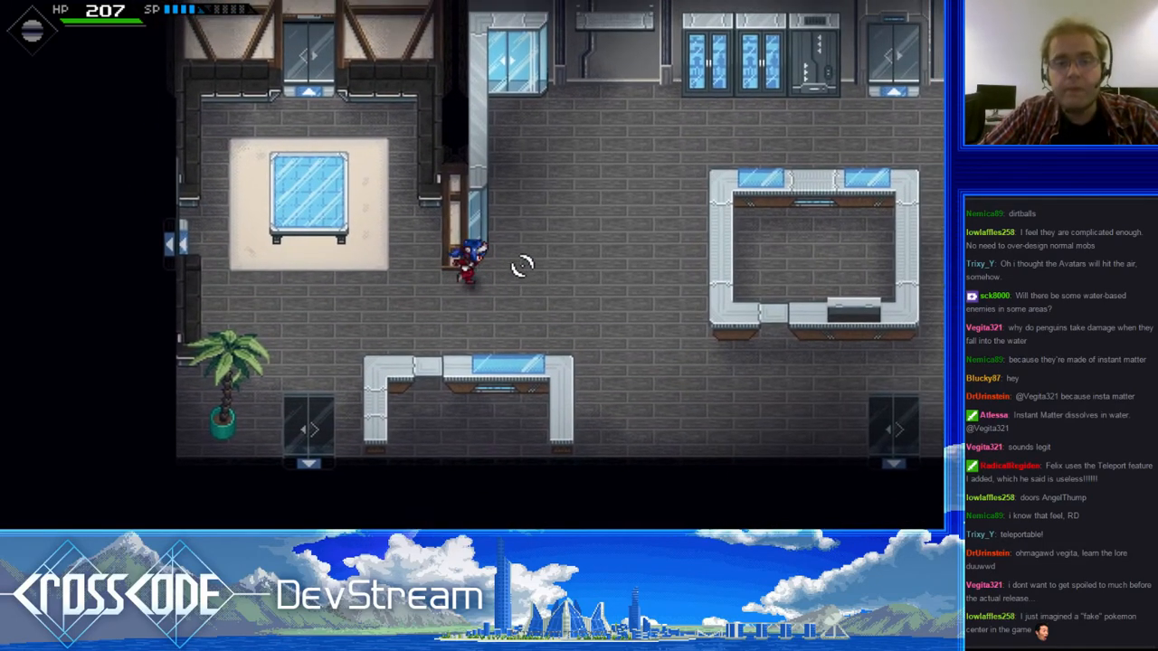
pyautogui.press('d')
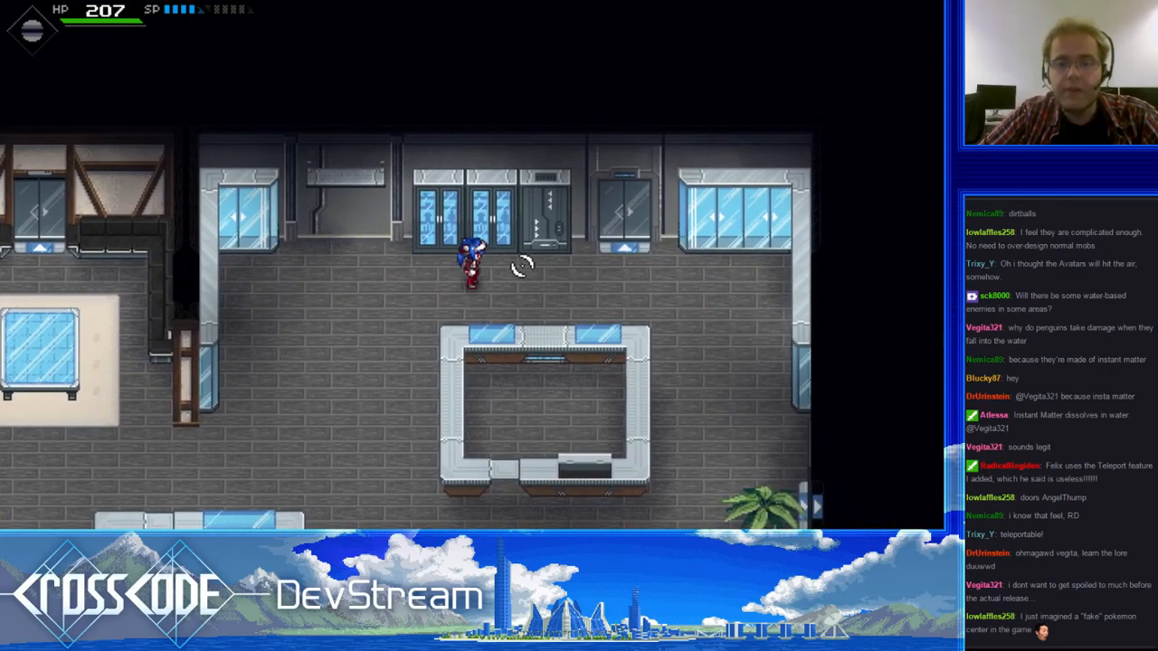
pyautogui.press('s')
pyautogui.press('a')
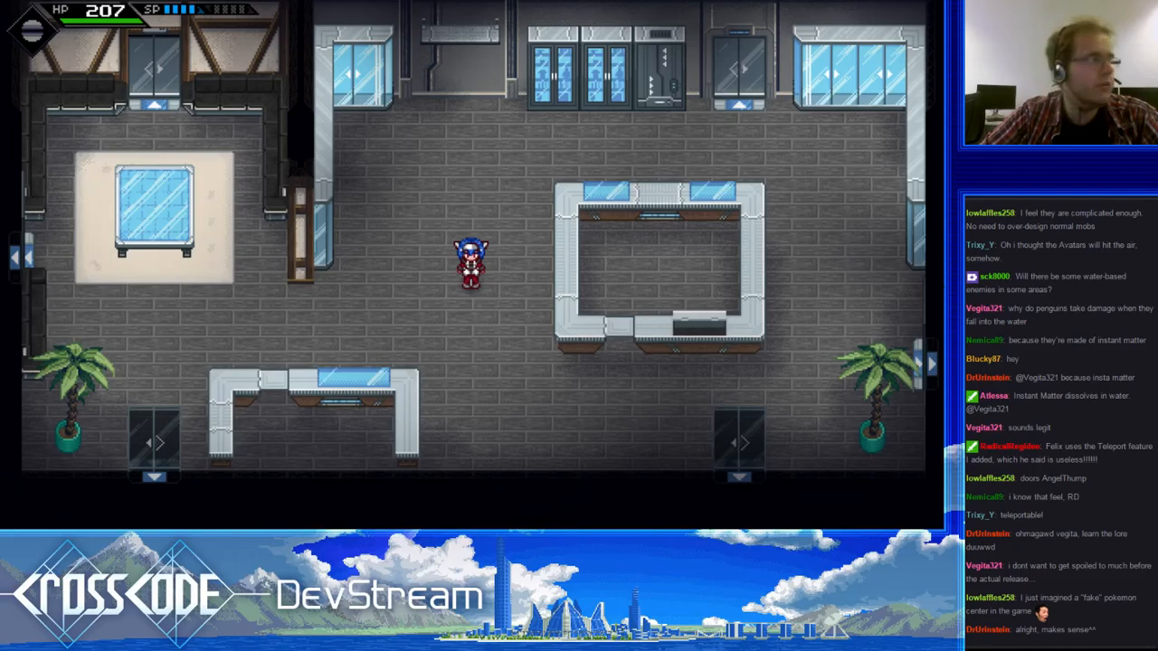
# - Teleport the character to the container-filled warehouse test map with the debug Teleport tool
pyautogui.hotkey('alt', 'Tab')
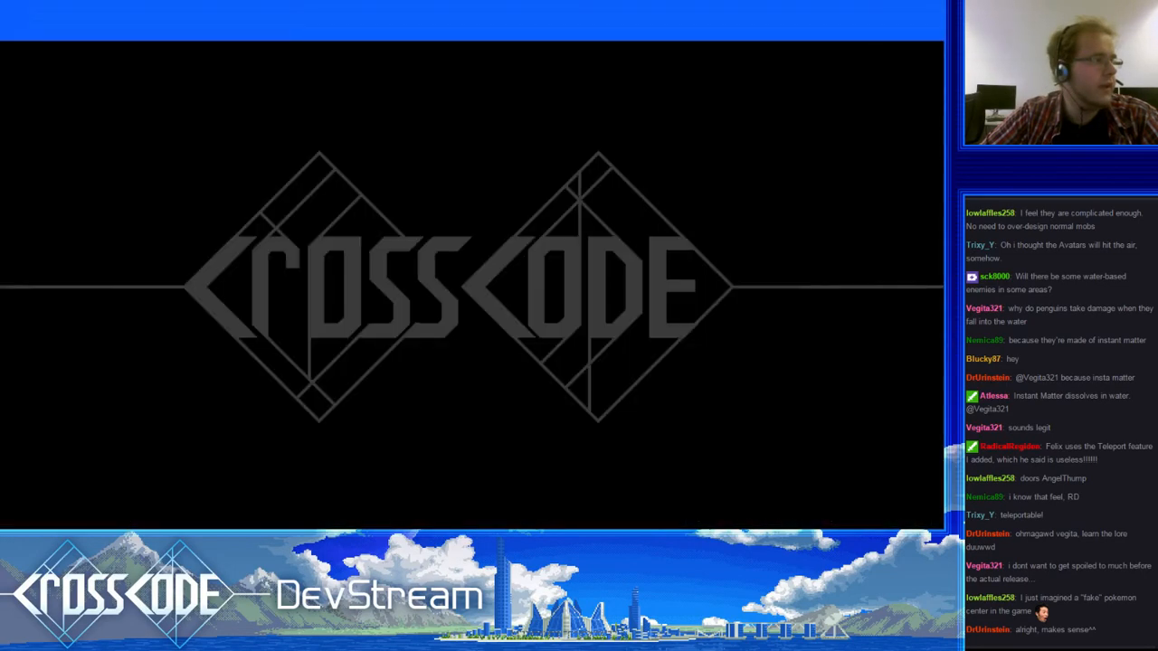
pyautogui.hotkey('alt', 'Tab')
pyautogui.click(579, 269)
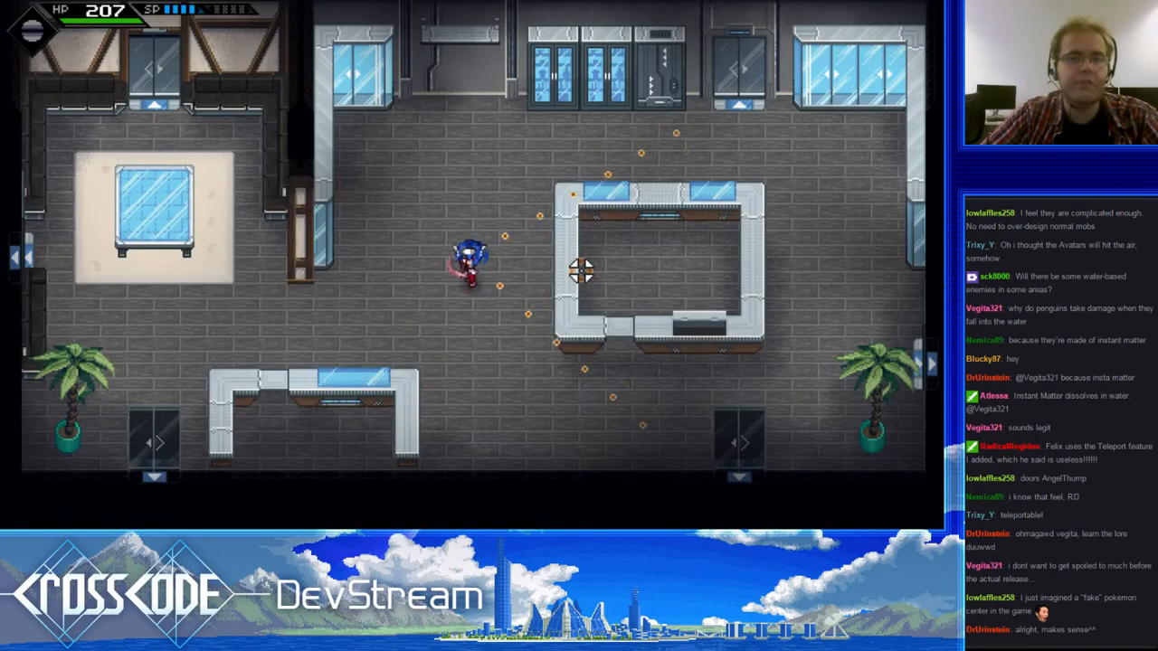
pyautogui.click(330, 516)
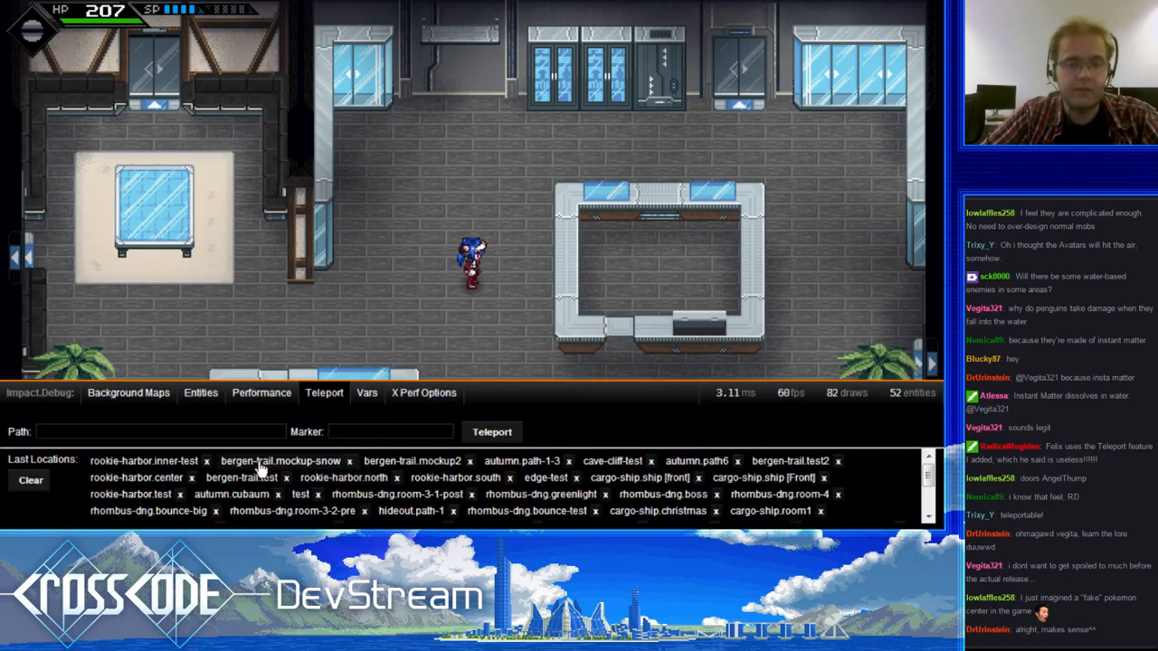
pyautogui.click(173, 431)
pyautogui.scroll(-6, 420, 460)
pyautogui.scroll(-8, 378, 479)
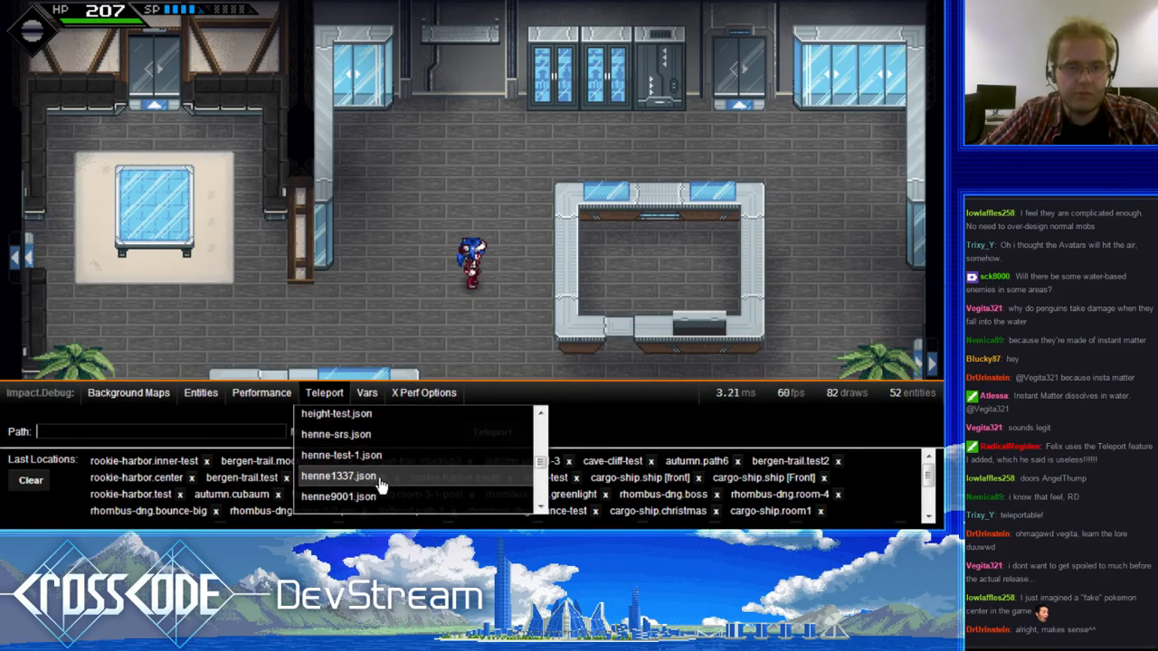
pyautogui.click(434, 441)
pyautogui.click(492, 431)
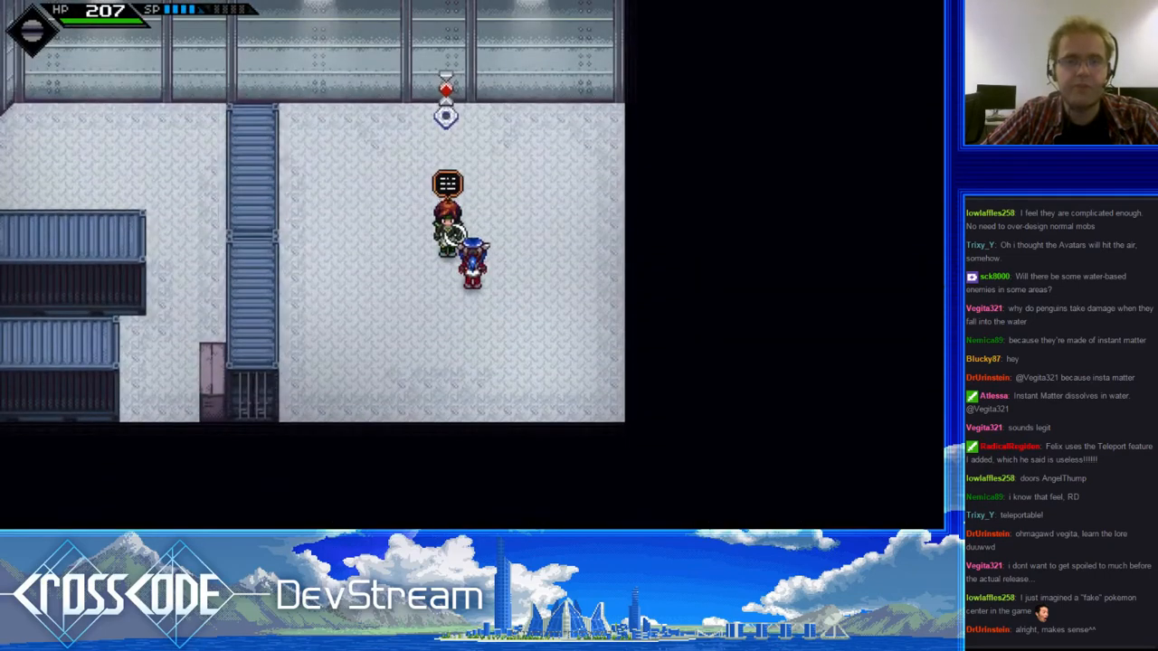
# - Attack toward the switch near the north wall and run between it and the red-haired character
pyautogui.click(449, 186)
pyautogui.click(449, 181)
pyautogui.press('w')
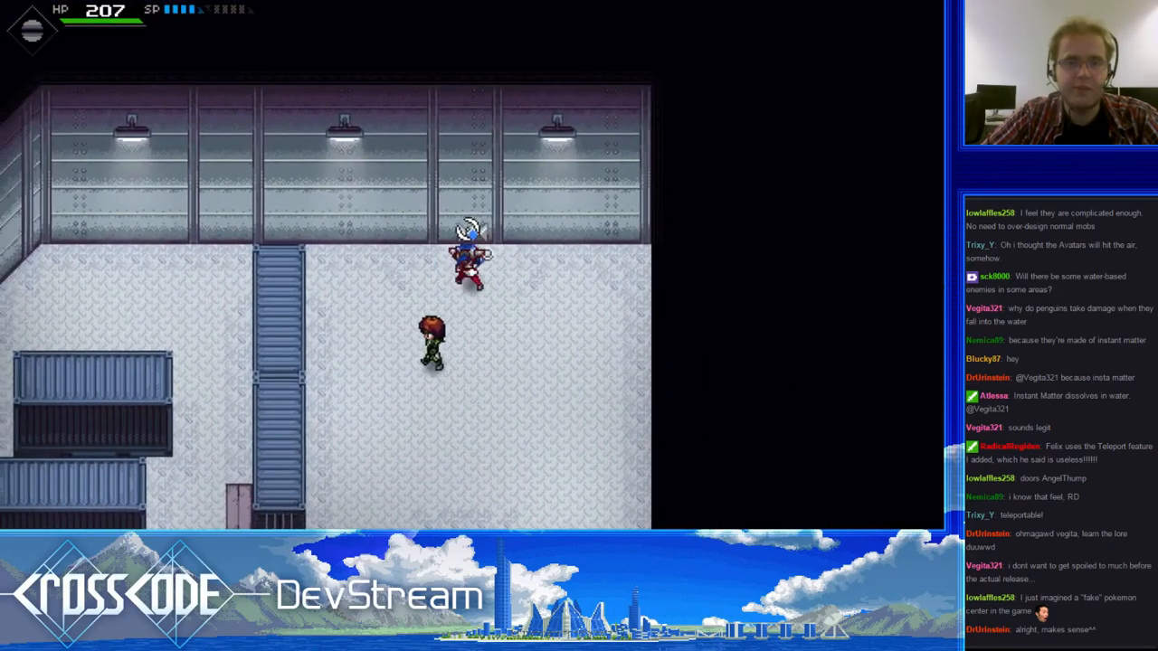
pyautogui.press('s')
pyautogui.press('d')
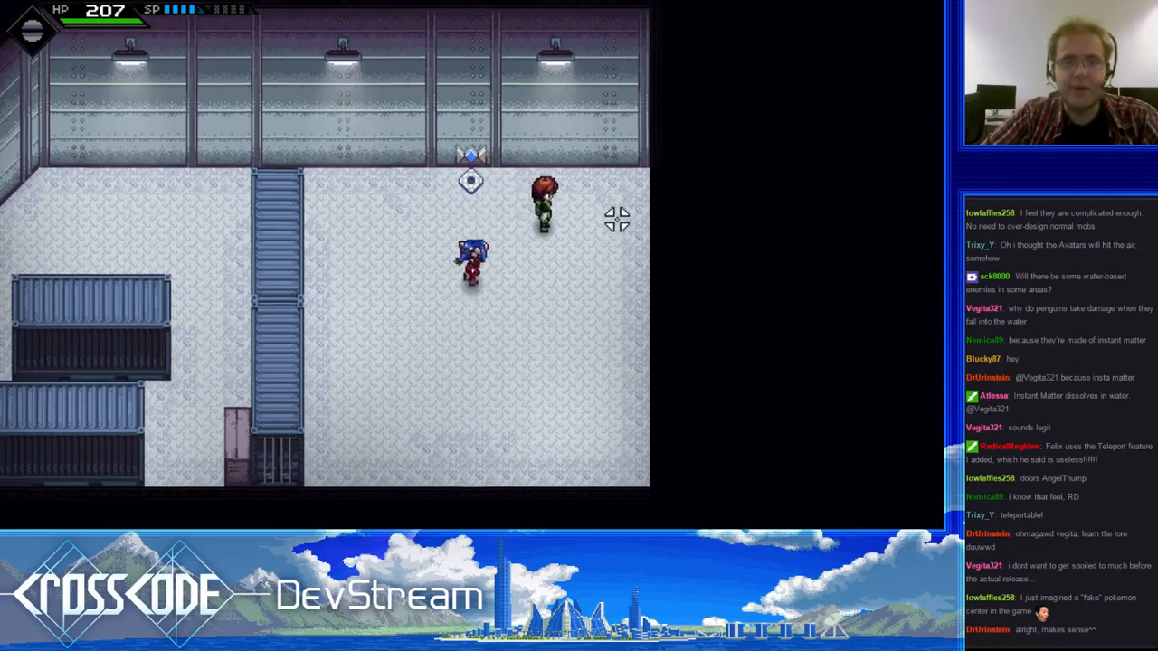
pyautogui.press('a')
pyautogui.press('w')
pyautogui.press('s')
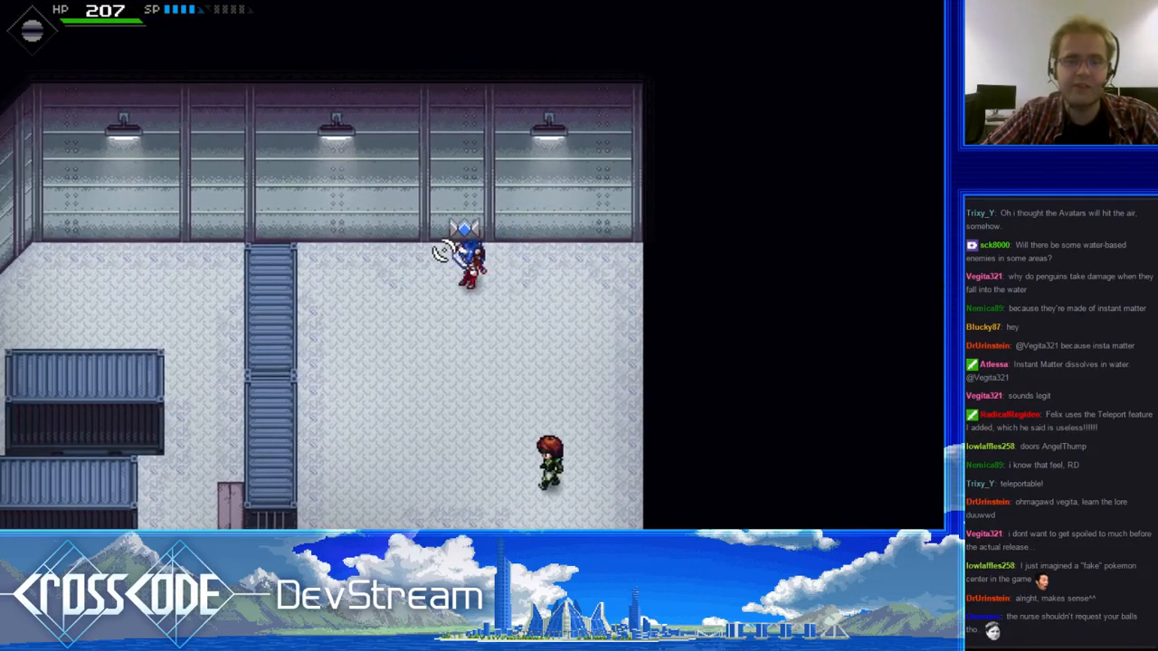
pyautogui.press('a')
pyautogui.press('d')
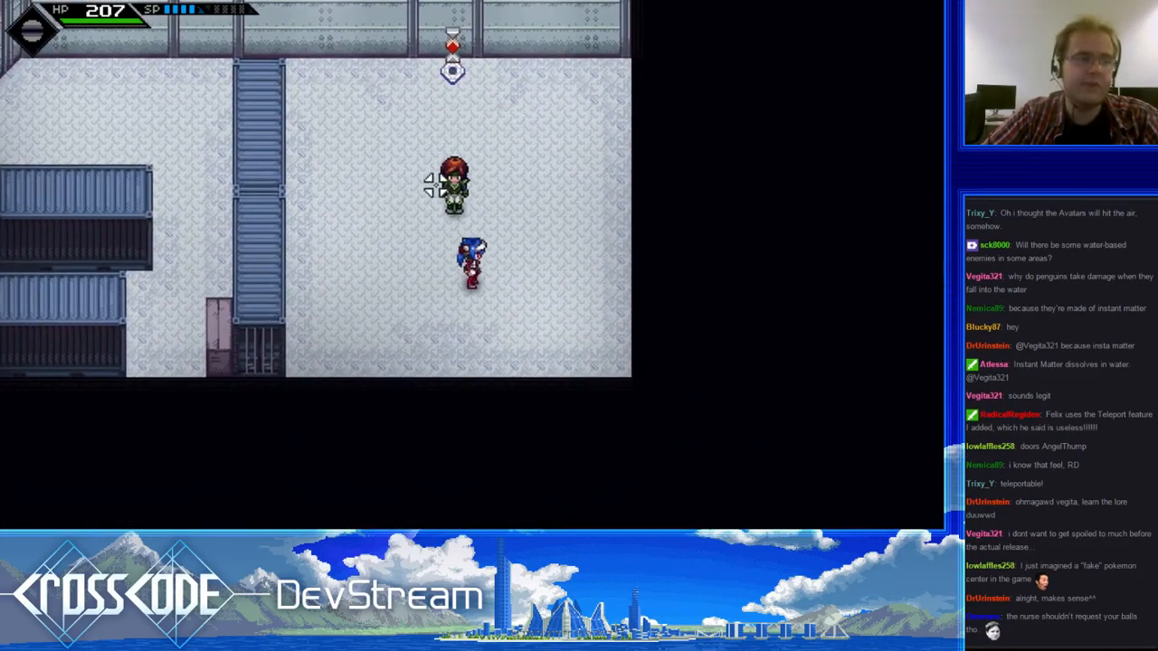
# - Move around the red-haired character on the open floor and stop just southeast of him
pyautogui.press('w')
pyautogui.press('d')
pyautogui.press('d')
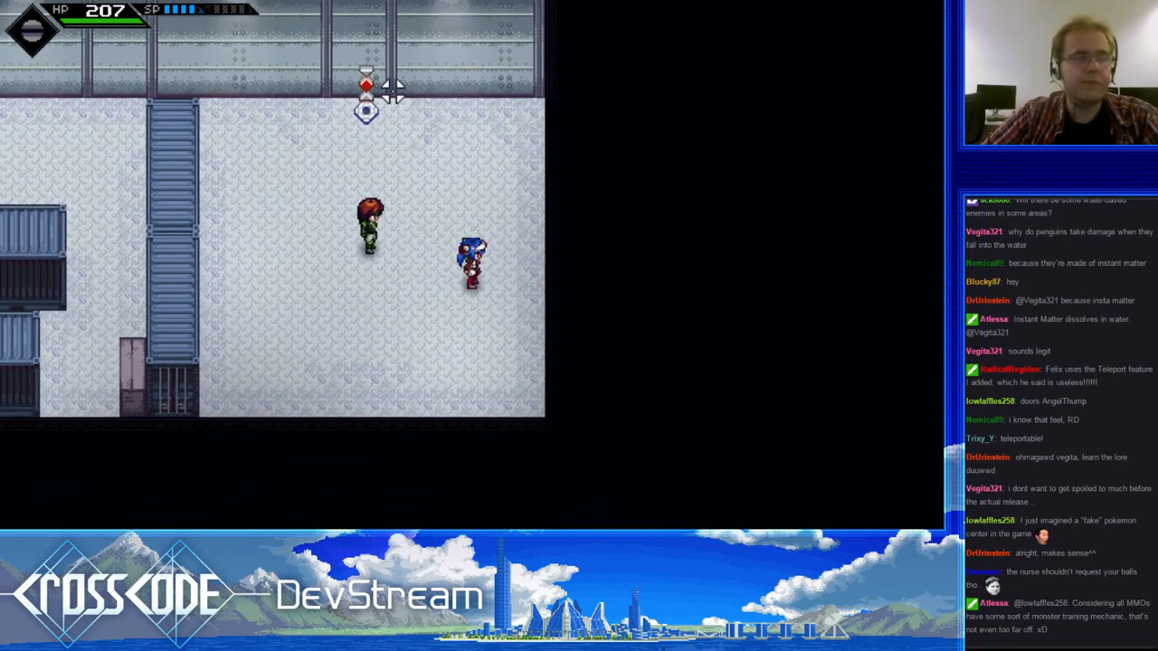
pyautogui.press('a')
pyautogui.press('d')
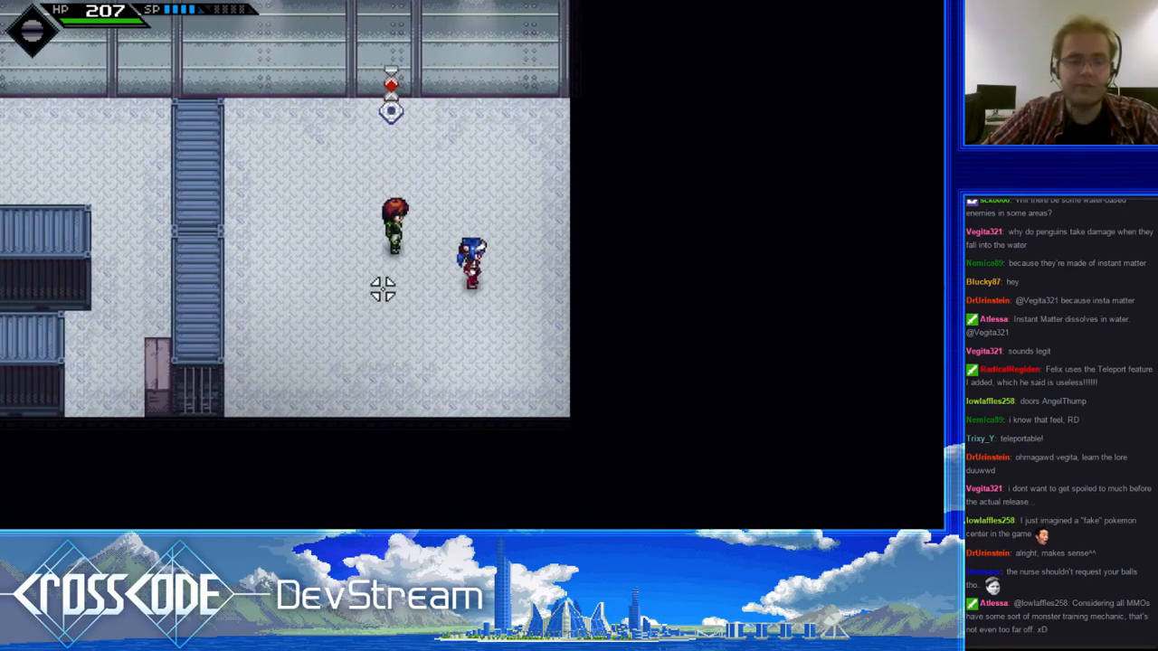
pyautogui.press('a')
pyautogui.press('w')
pyautogui.press('d')
pyautogui.press('s')
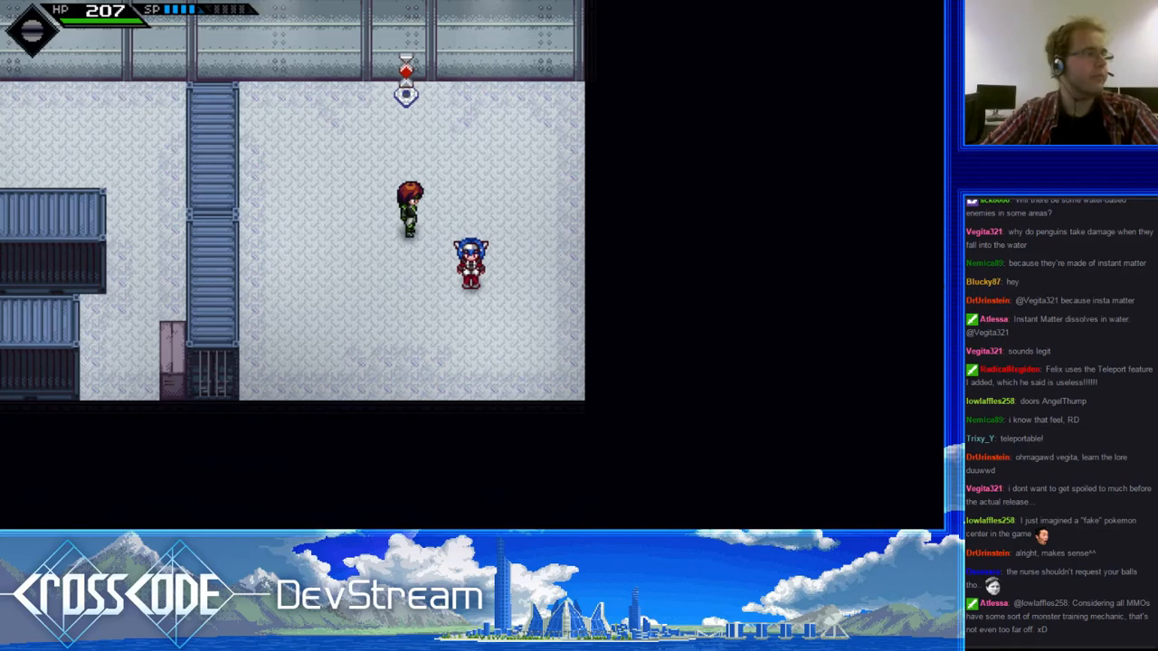
# - Switch to Photoshop and open the recent file template.psd
pyautogui.hotkey('alt', 'Tab')
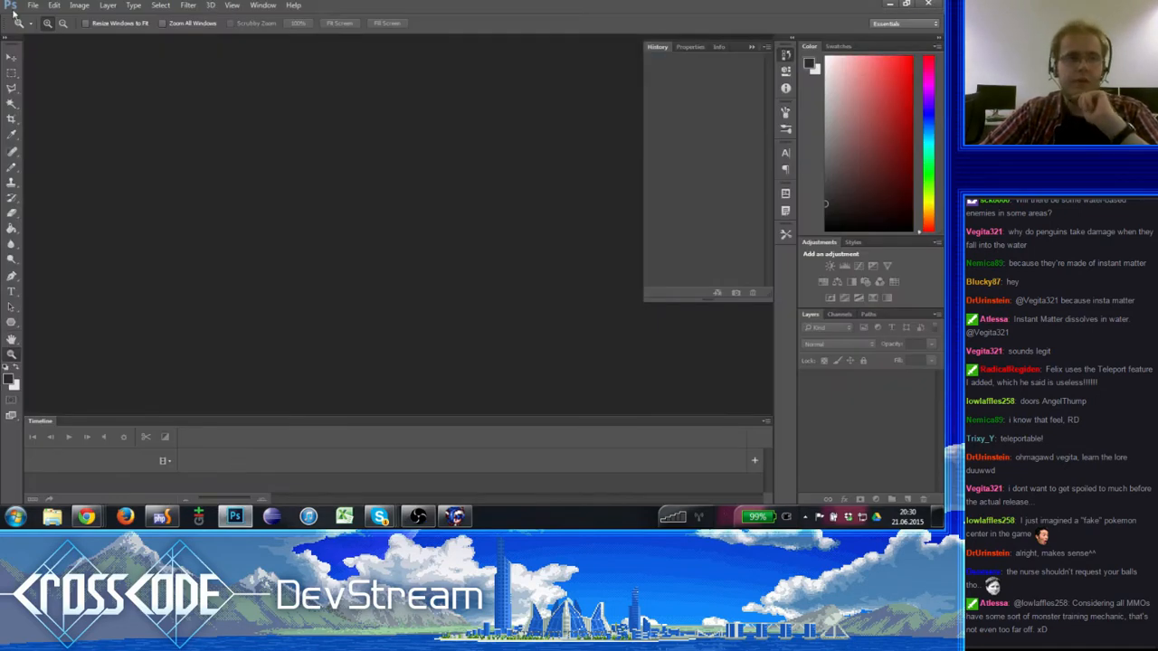
pyautogui.click(36, 7)
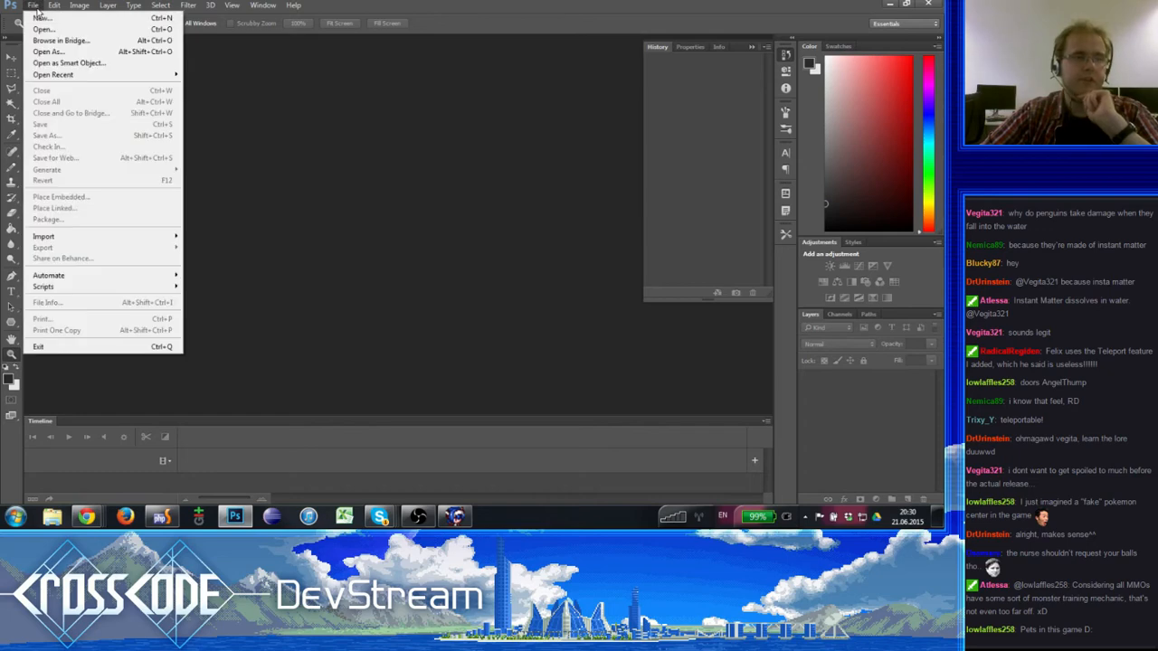
pyautogui.click(37, 7)
pyautogui.click(37, 7)
pyautogui.moveTo(54, 80)
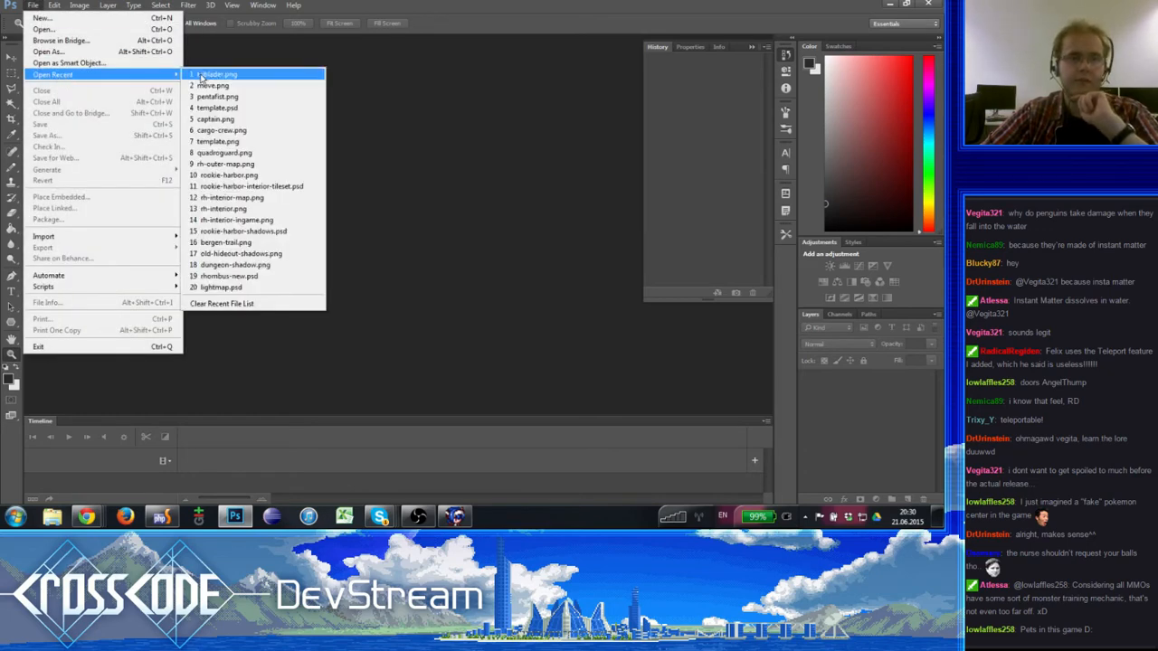
pyautogui.click(242, 108)
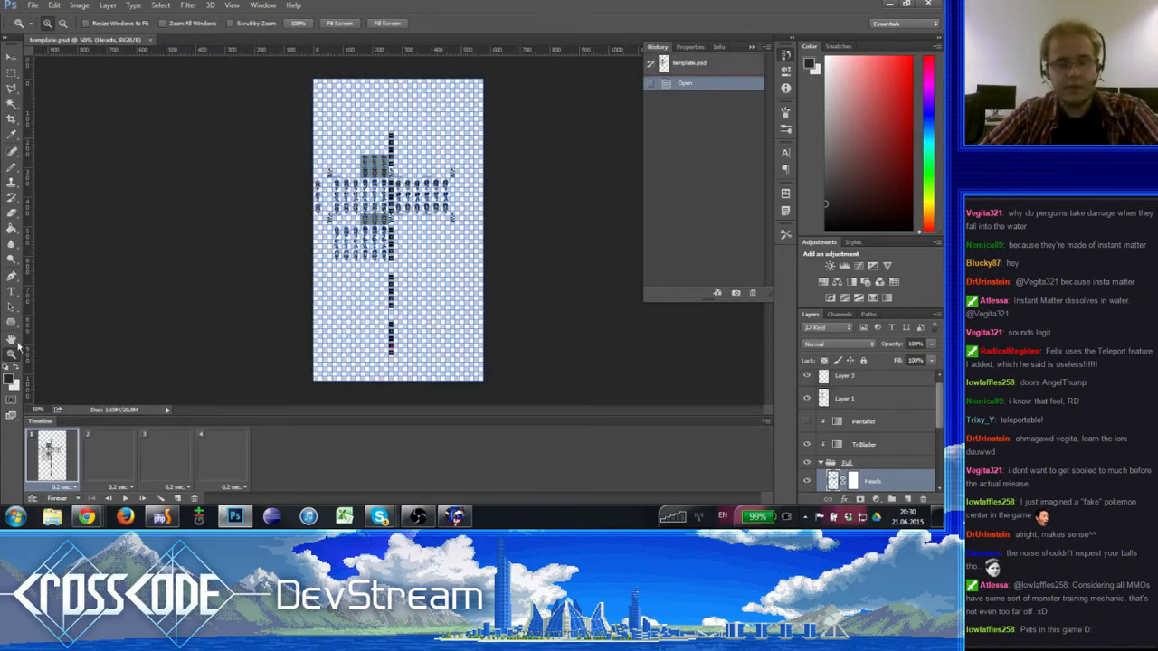
# - Examine the rows of clothed character sprites in the template at 200% to 300% zoom
pyautogui.click(365, 200)
pyautogui.click(365, 201)
pyautogui.click(365, 201)
pyautogui.click(366, 202)
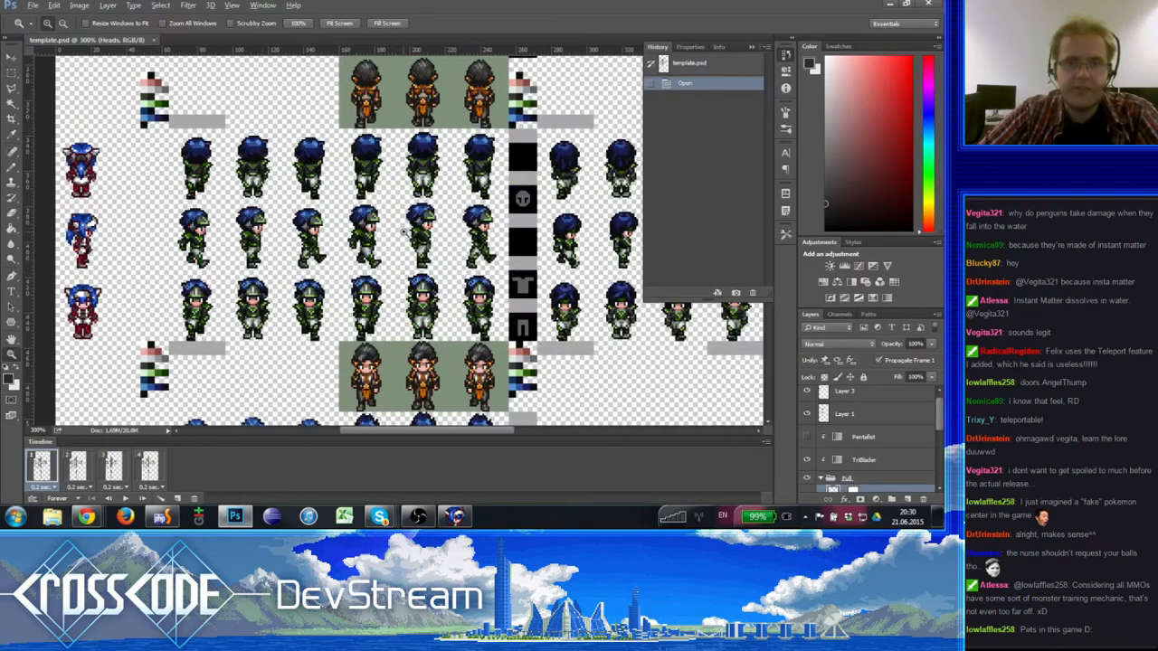
pyautogui.keyDown('alt'); pyautogui.click(404, 232); pyautogui.keyUp('alt')
pyautogui.keyDown('alt'); pyautogui.click(404, 233); pyautogui.keyUp('alt')
pyautogui.click(419, 221)
pyautogui.moveTo(425, 286); pyautogui.dragTo(376, 254)
pyautogui.press('Tab')
pyautogui.press('Tab')
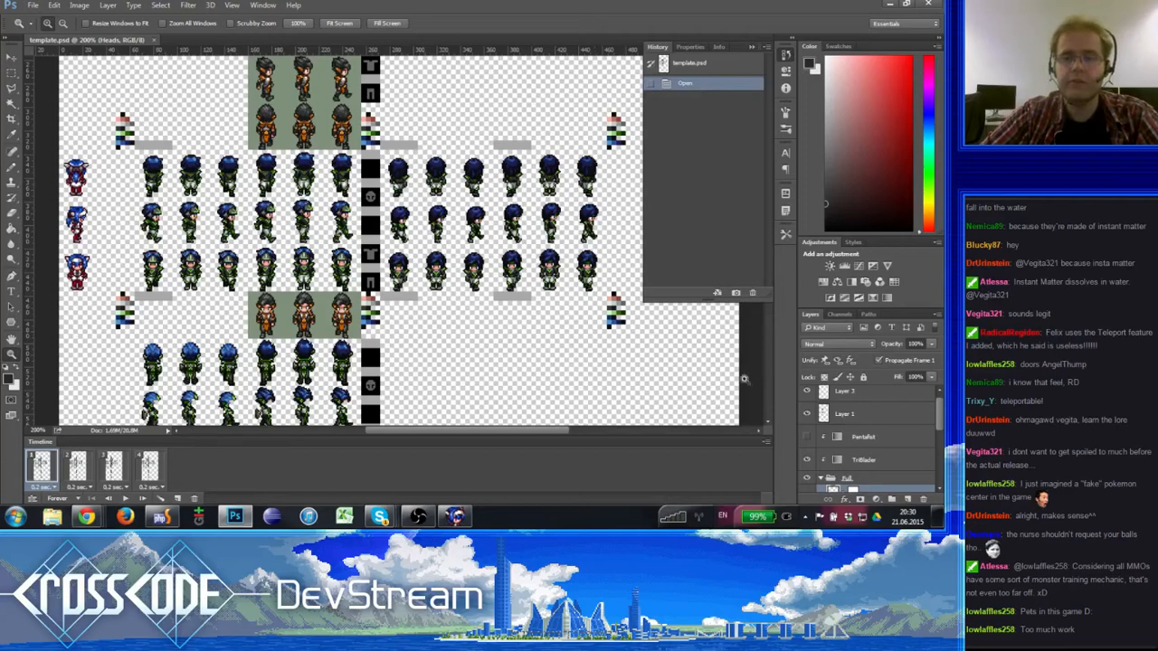
# - Hide the Heads and Torso layers to inspect the bare bodies underneath, and show both layers again
pyautogui.scroll(-3, 821, 448)
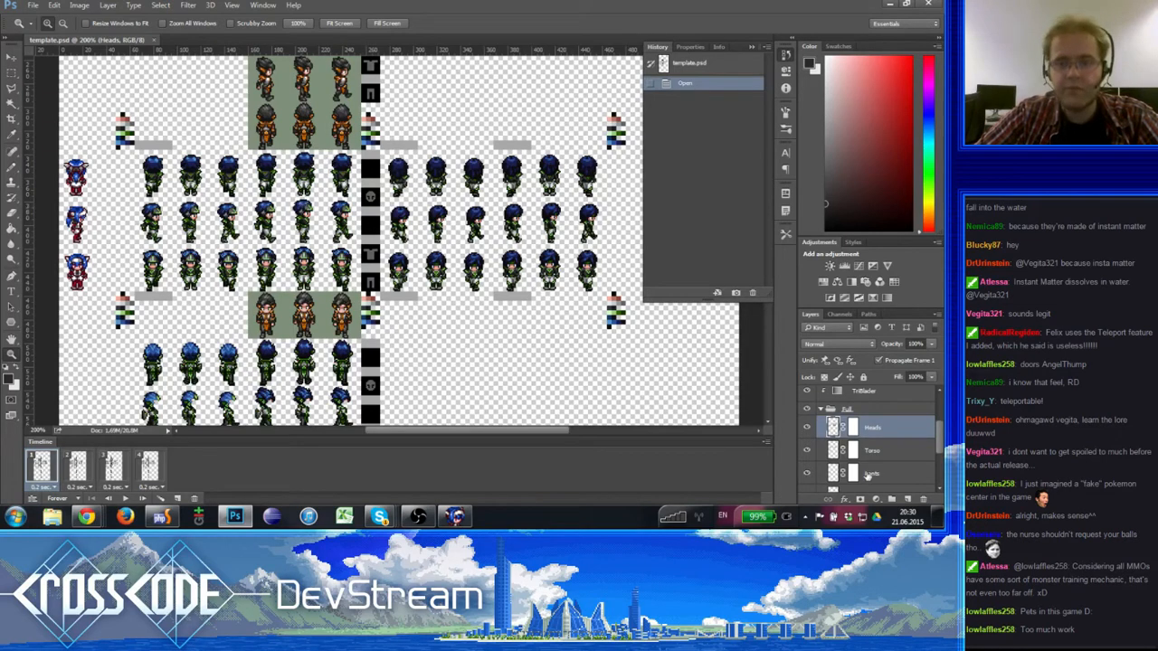
pyautogui.click(806, 429)
pyautogui.click(806, 452)
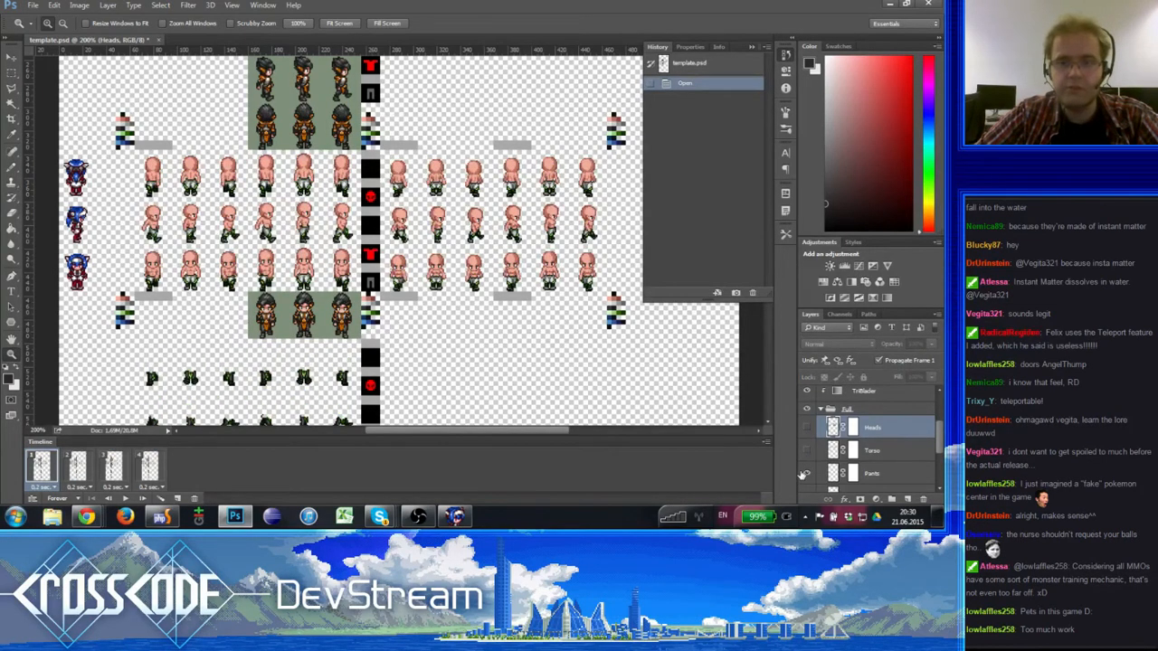
pyautogui.click(802, 474)
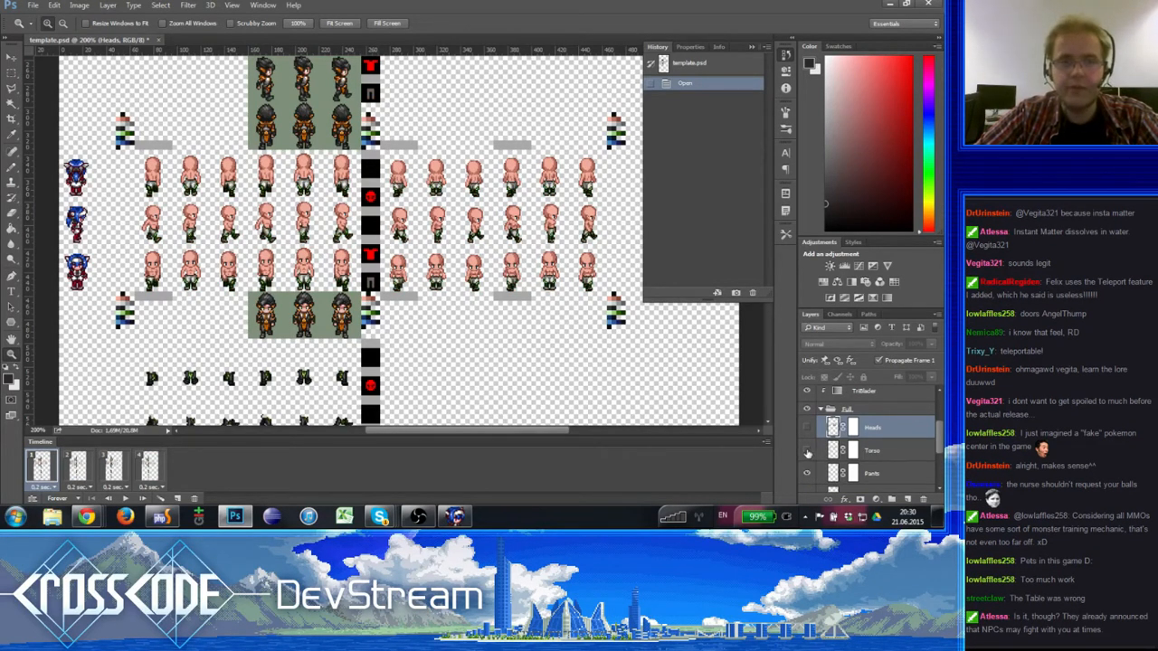
pyautogui.click(808, 453)
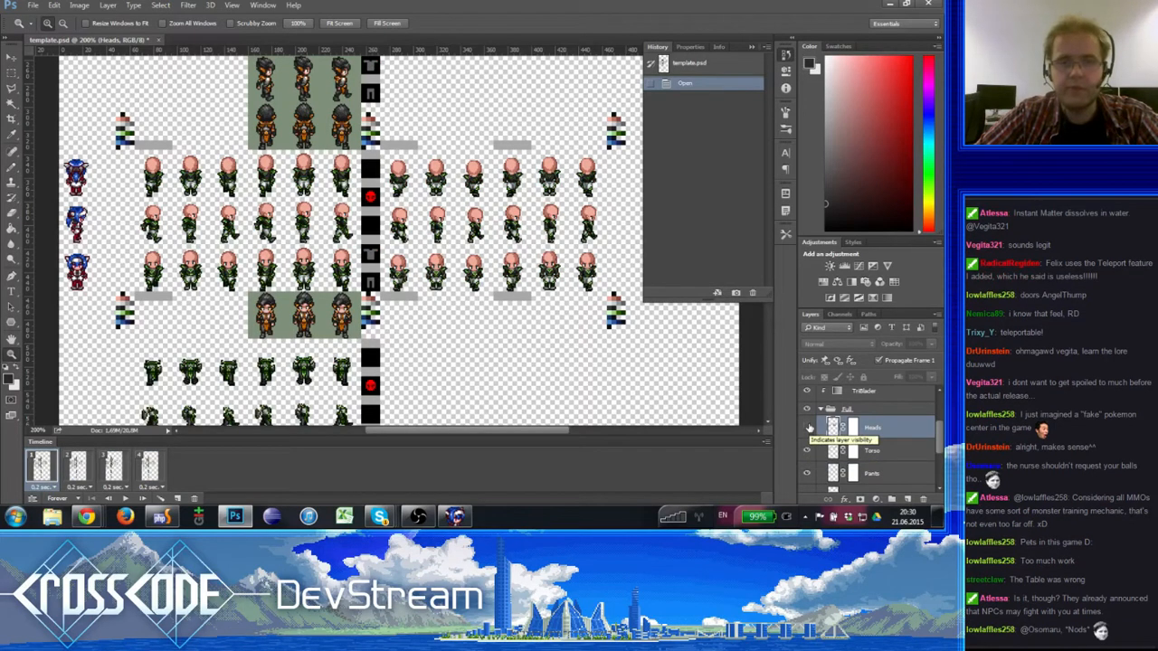
pyautogui.click(807, 428)
# - Move the Heads, Torso and Pants layers up one sprite block, putting the lower outfits onto the middle bodies
pyautogui.click(13, 59)
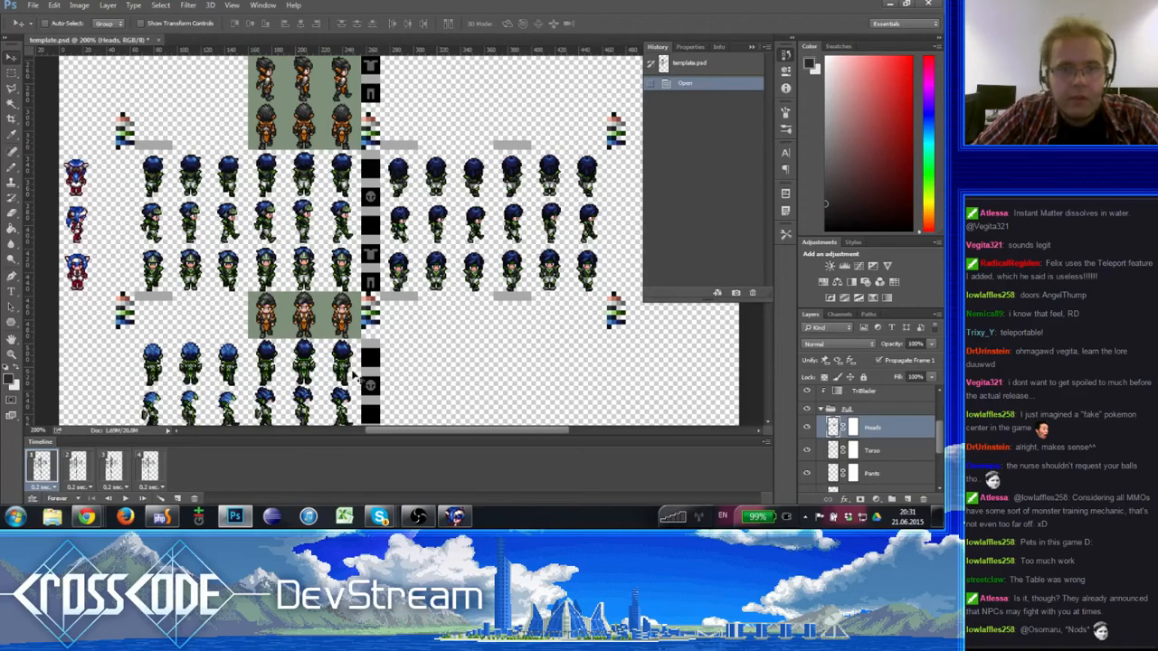
pyautogui.moveTo(355, 377); pyautogui.dragTo(355, 164)
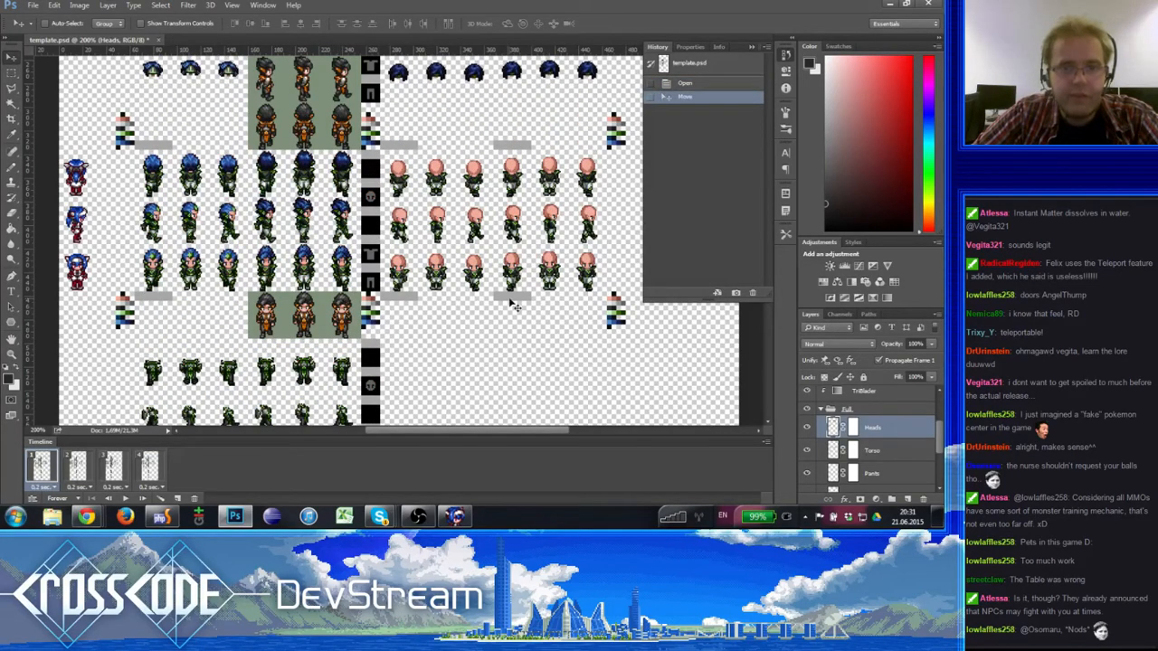
pyautogui.hotkey('alt', '[')
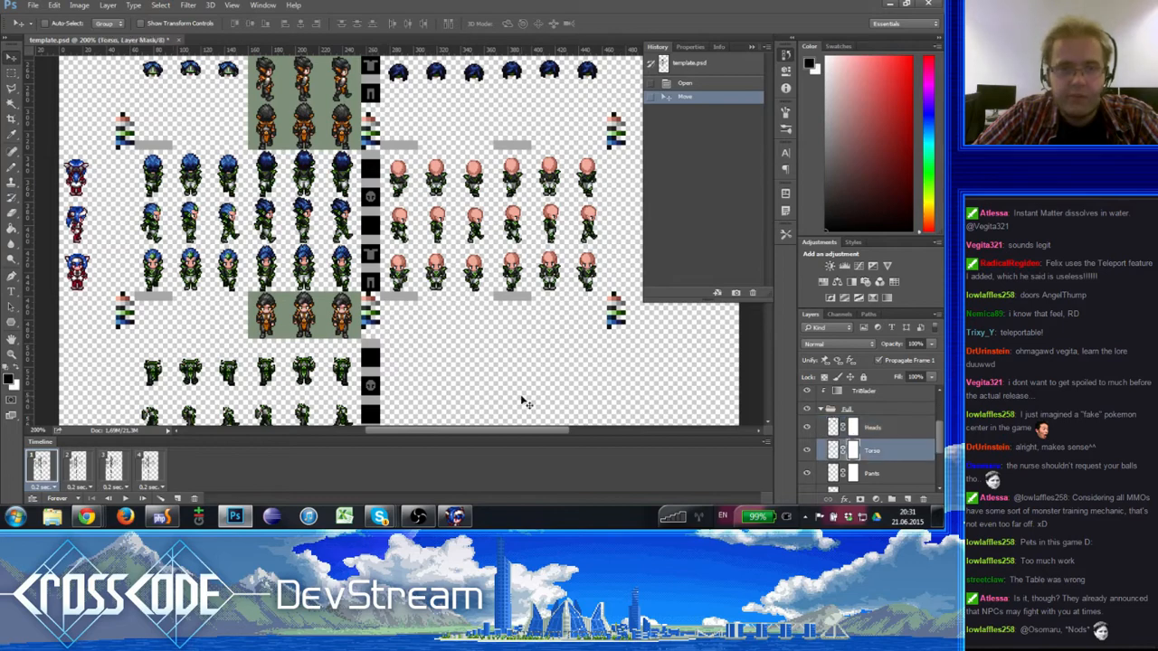
pyautogui.moveTo(524, 403); pyautogui.dragTo(495, 298)
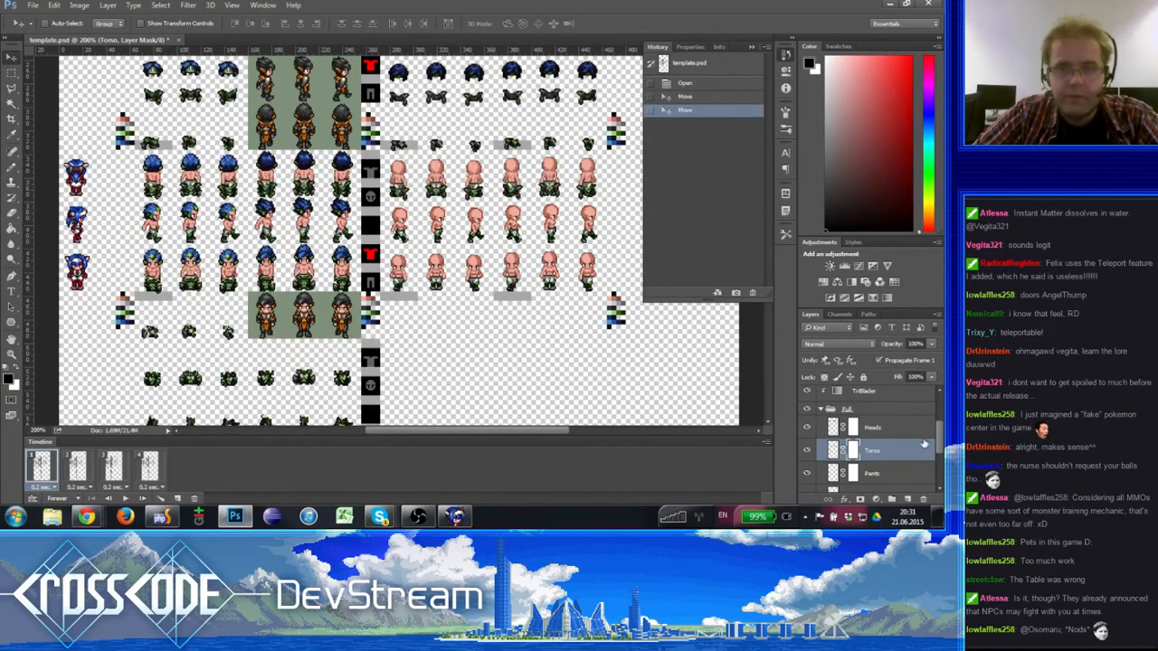
pyautogui.hotkey('ctrl', 'z')
pyautogui.moveTo(583, 394); pyautogui.dragTo(521, 184)
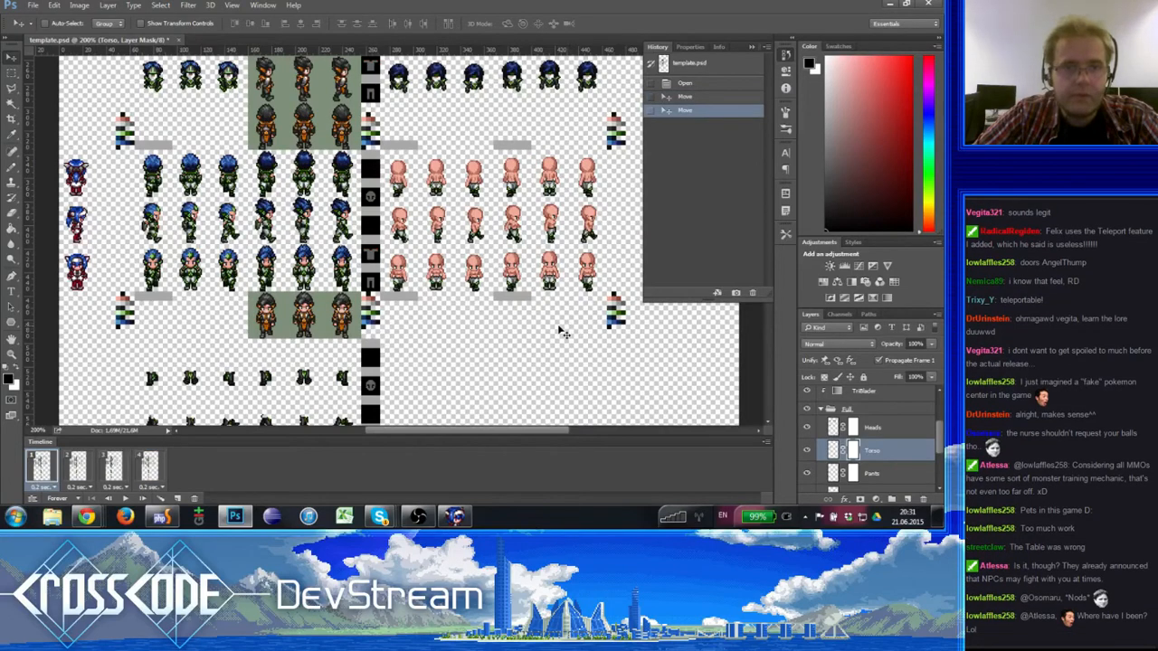
pyautogui.click(870, 477)
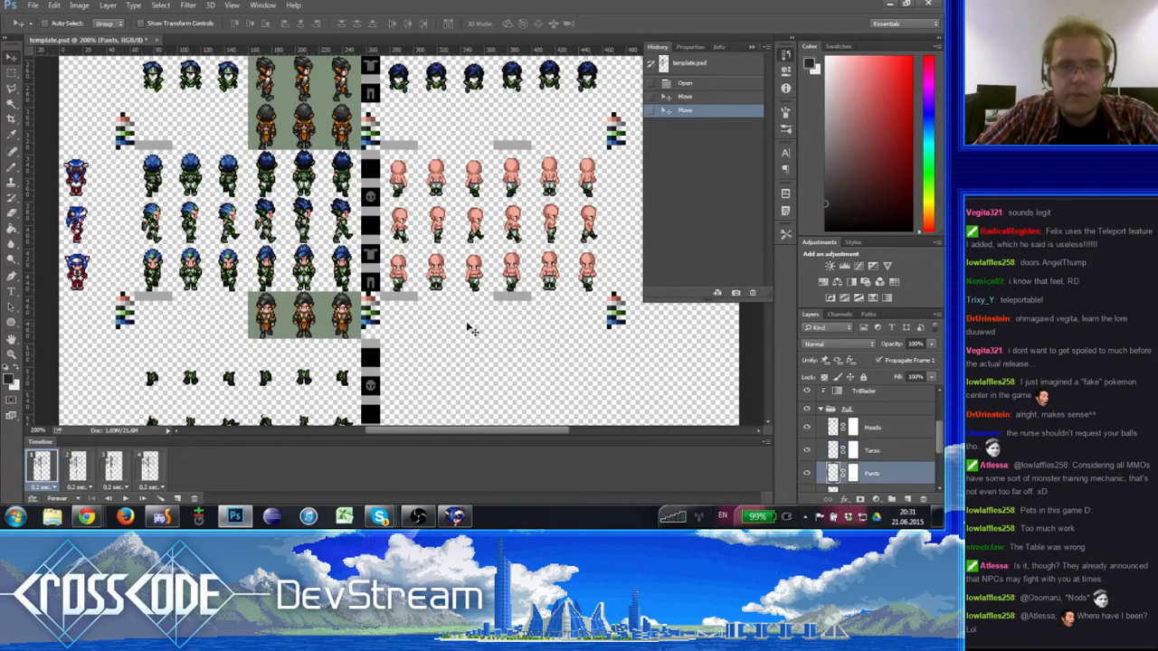
pyautogui.moveTo(469, 330); pyautogui.dragTo(443, 187)
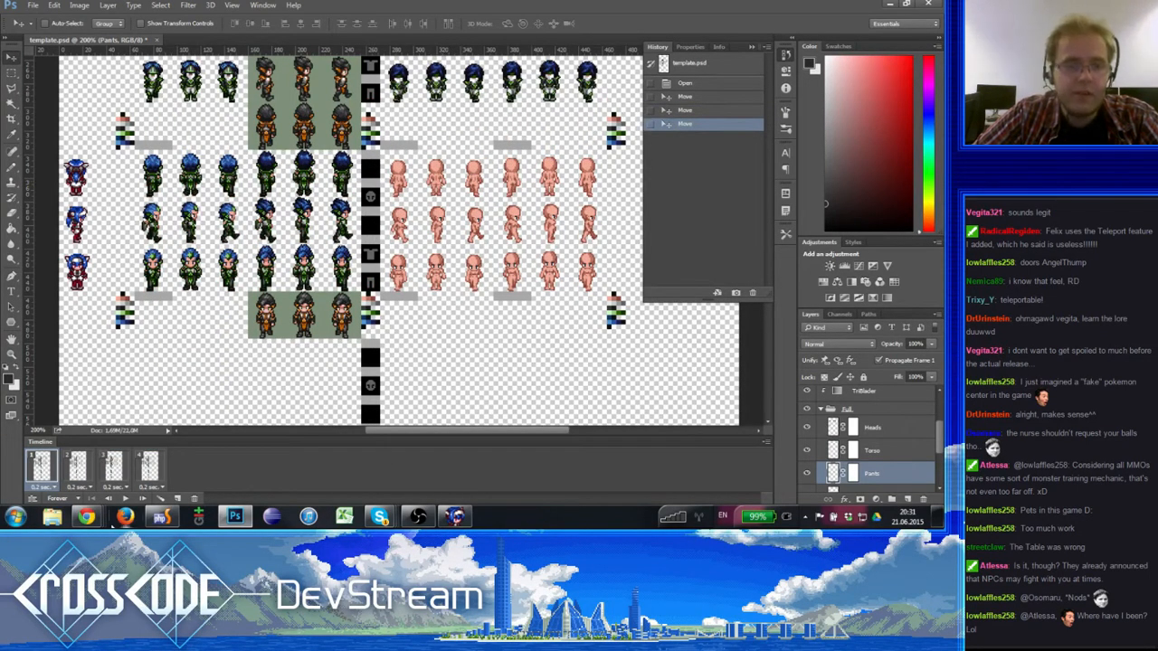
# - Play and stop the frame animation twice to preview the shifted outfits on the walking sprites
pyautogui.click(125, 498)
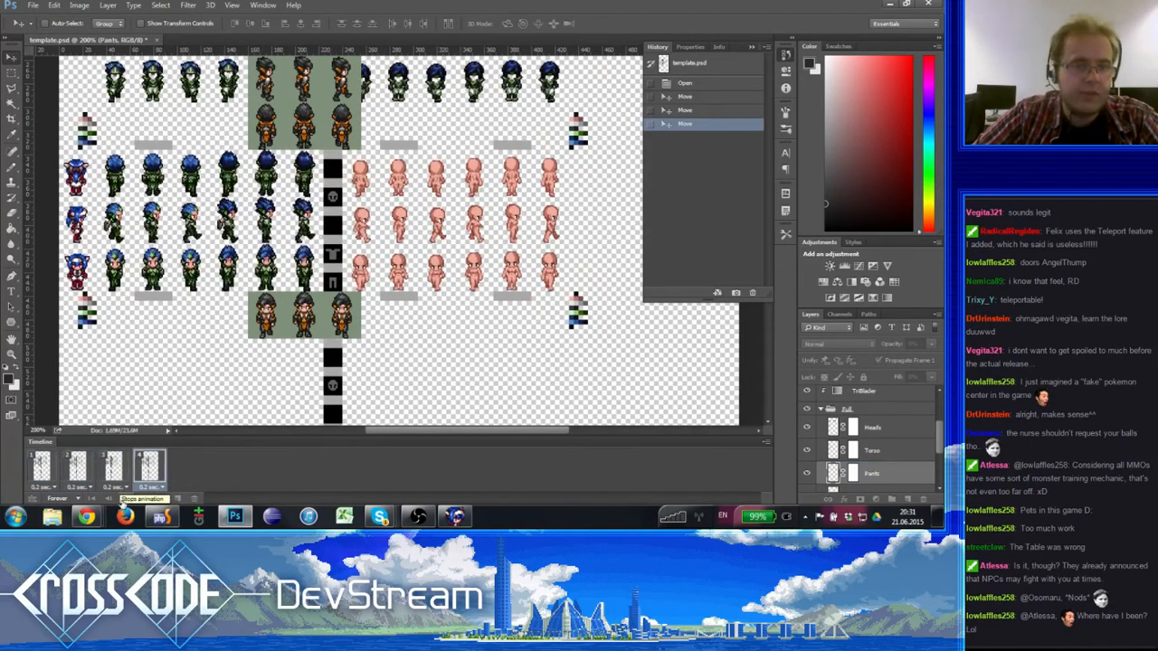
pyautogui.click(125, 498)
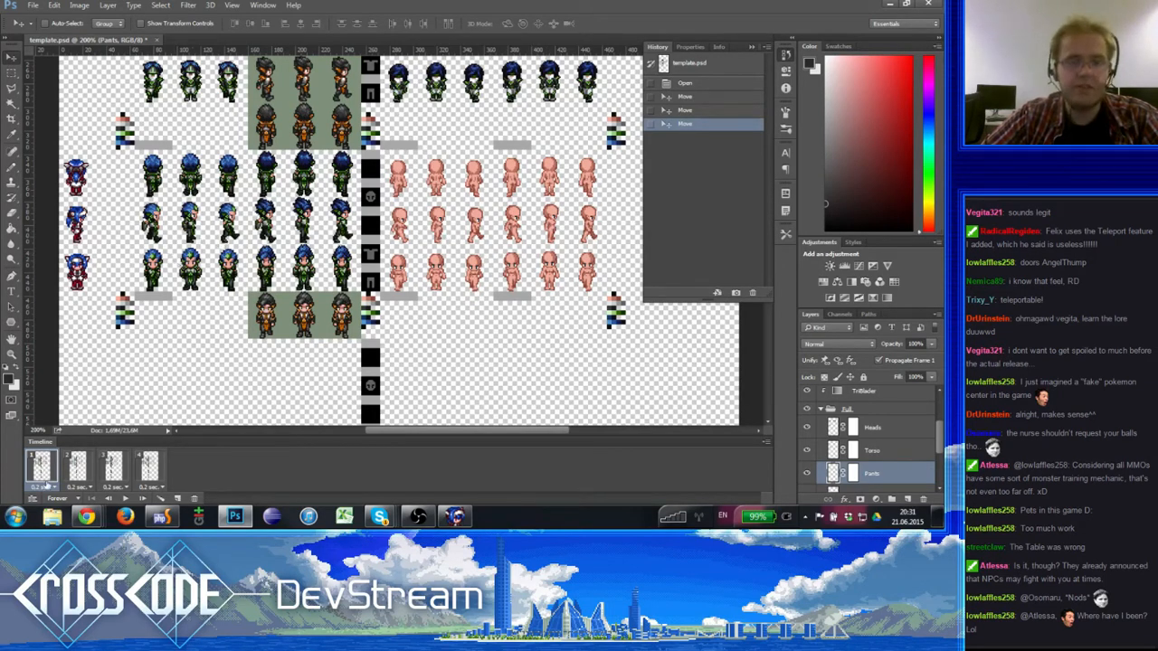
pyautogui.scroll(5, 425, 325)
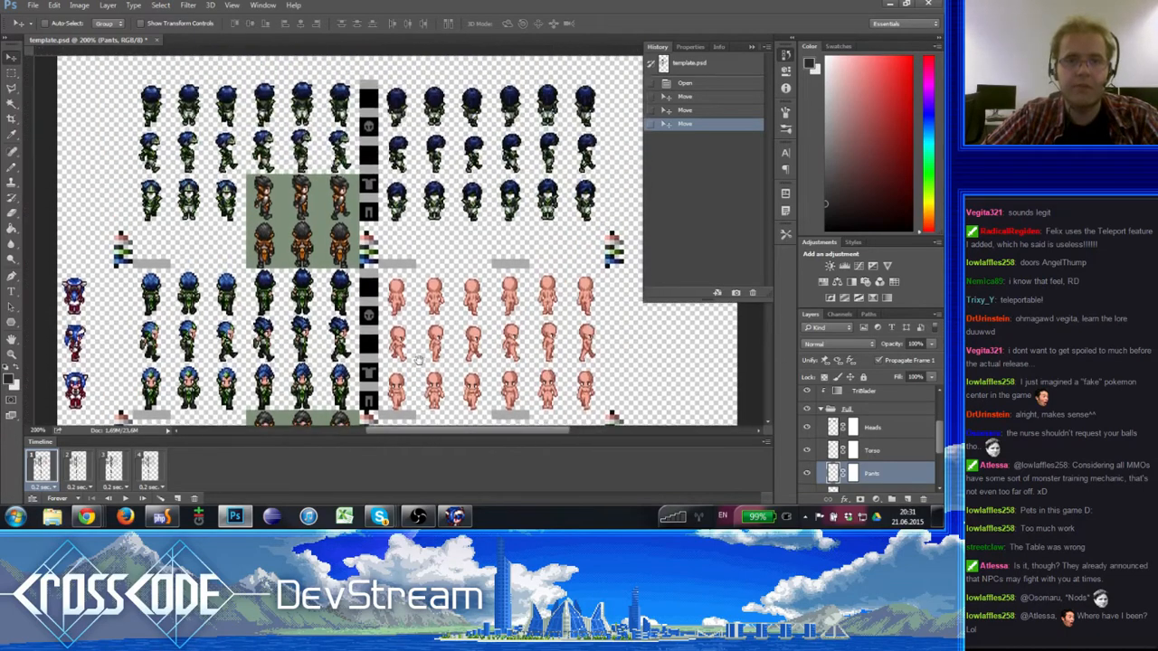
pyautogui.hotkey('ctrl', 'r')
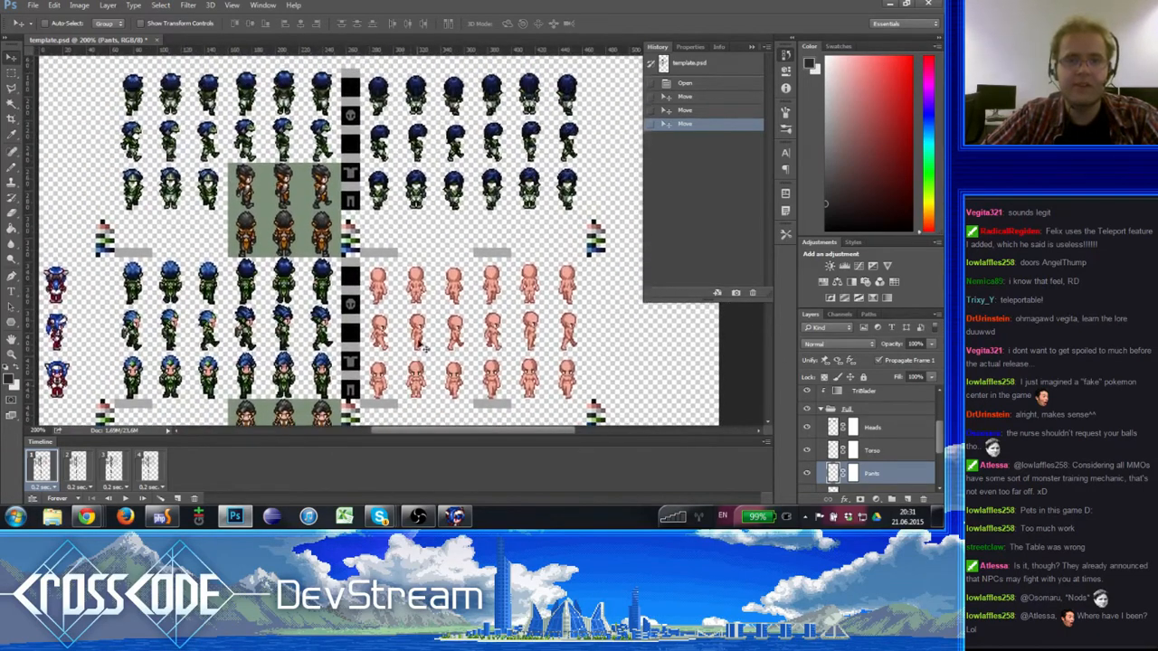
pyautogui.press('space')
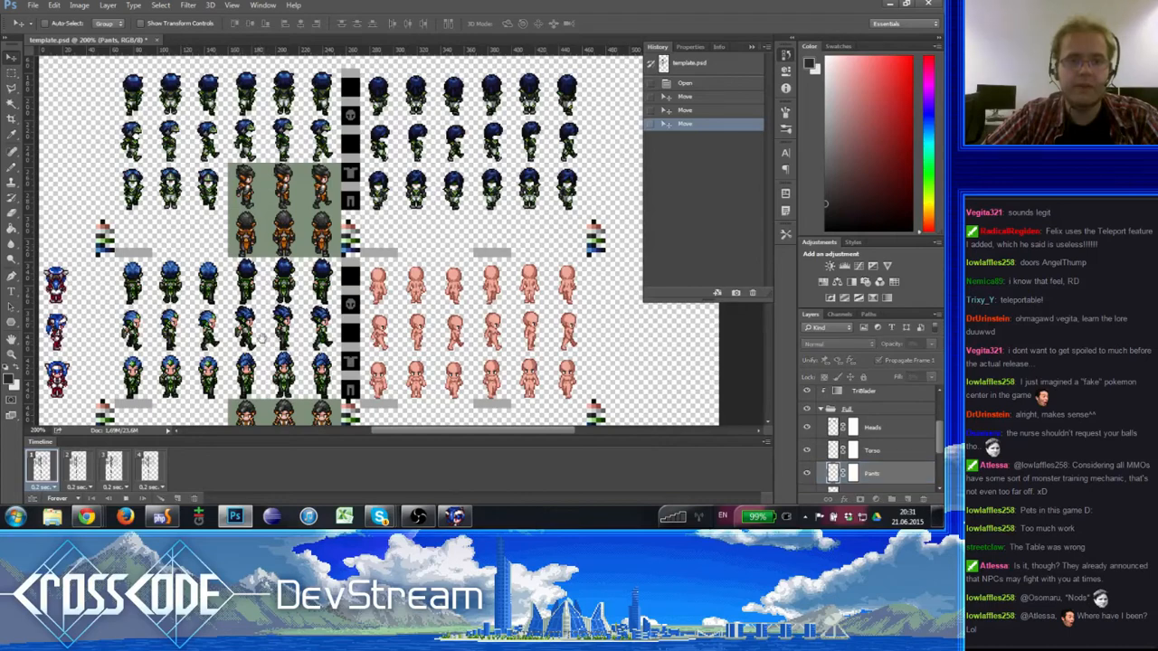
pyautogui.press('space')
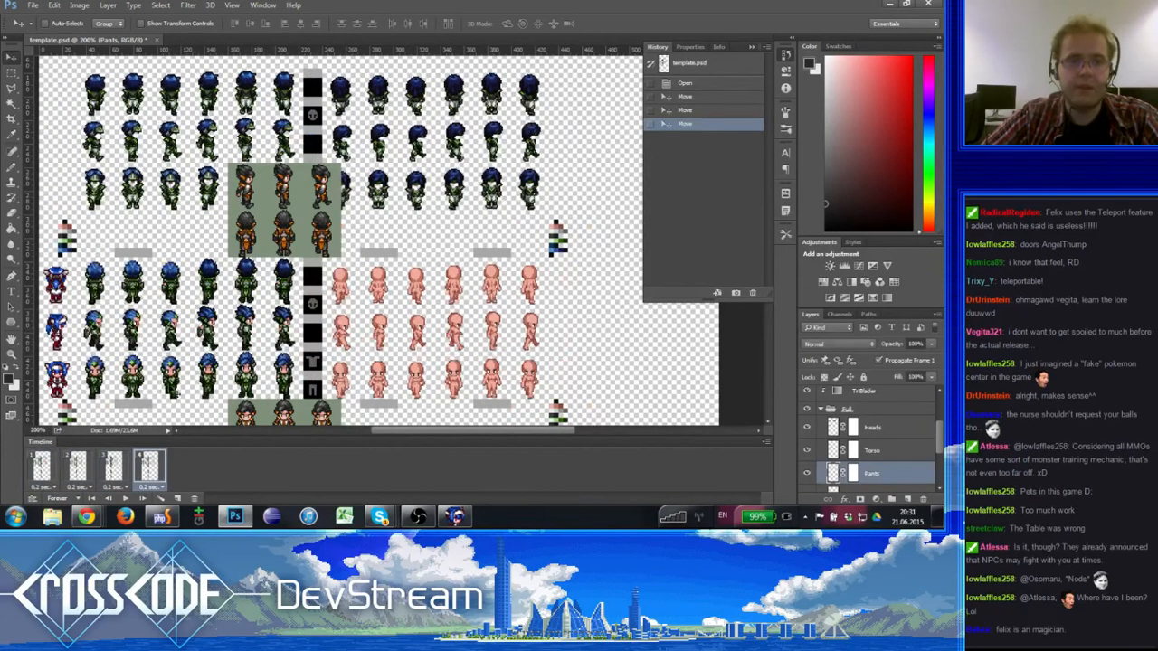
pyautogui.moveTo(260, 351); pyautogui.dragTo(280, 310)
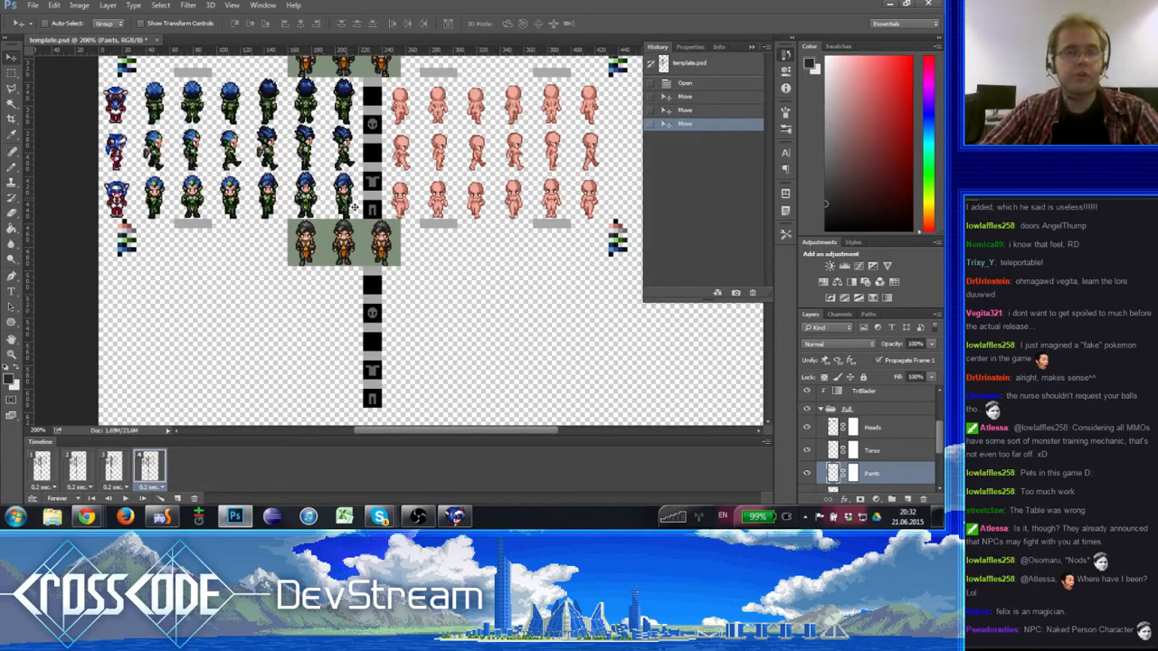
# - Switch to the CrossCode Min game window and close it
pyautogui.click(99, 516)
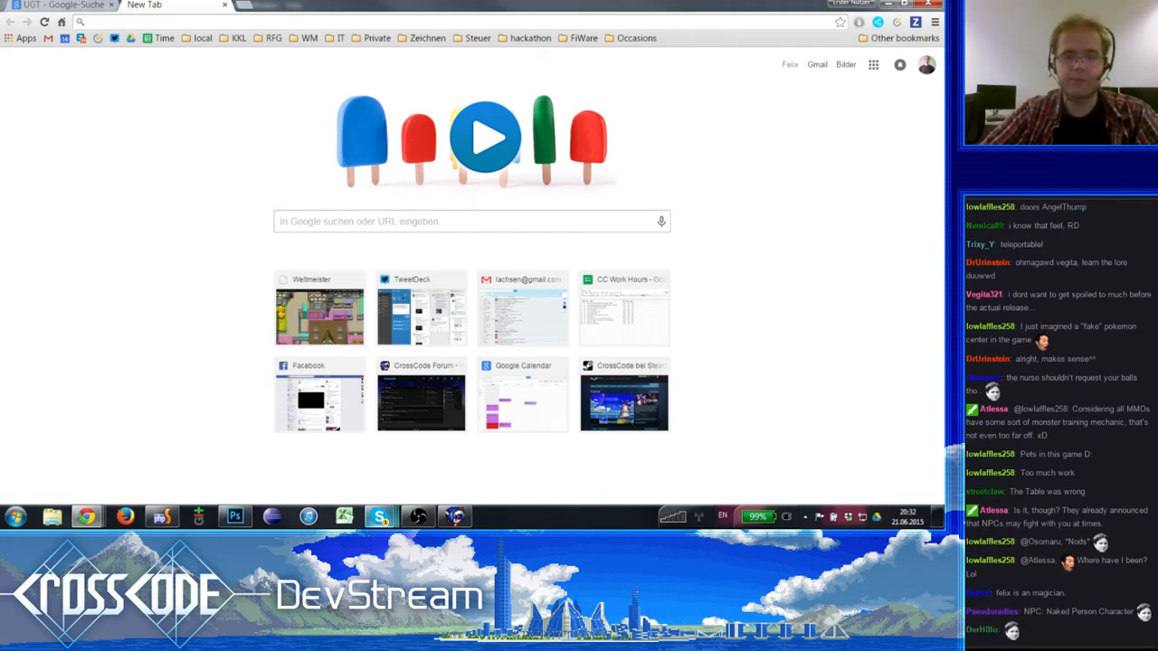
pyautogui.click(454, 516)
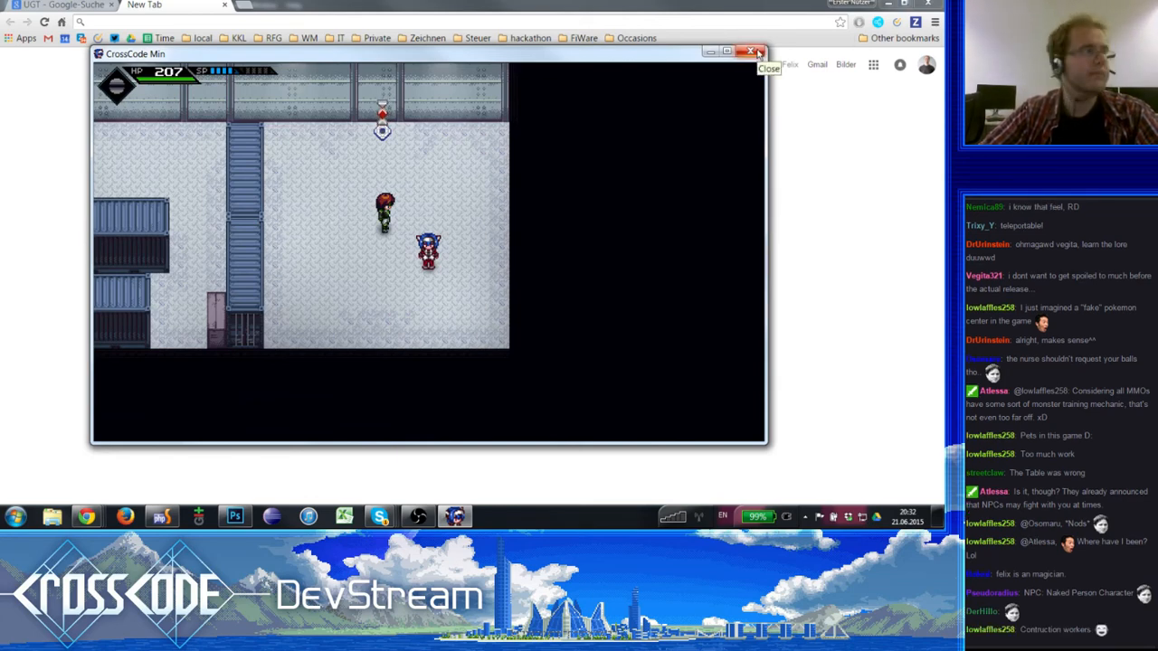
pyautogui.click(756, 53)
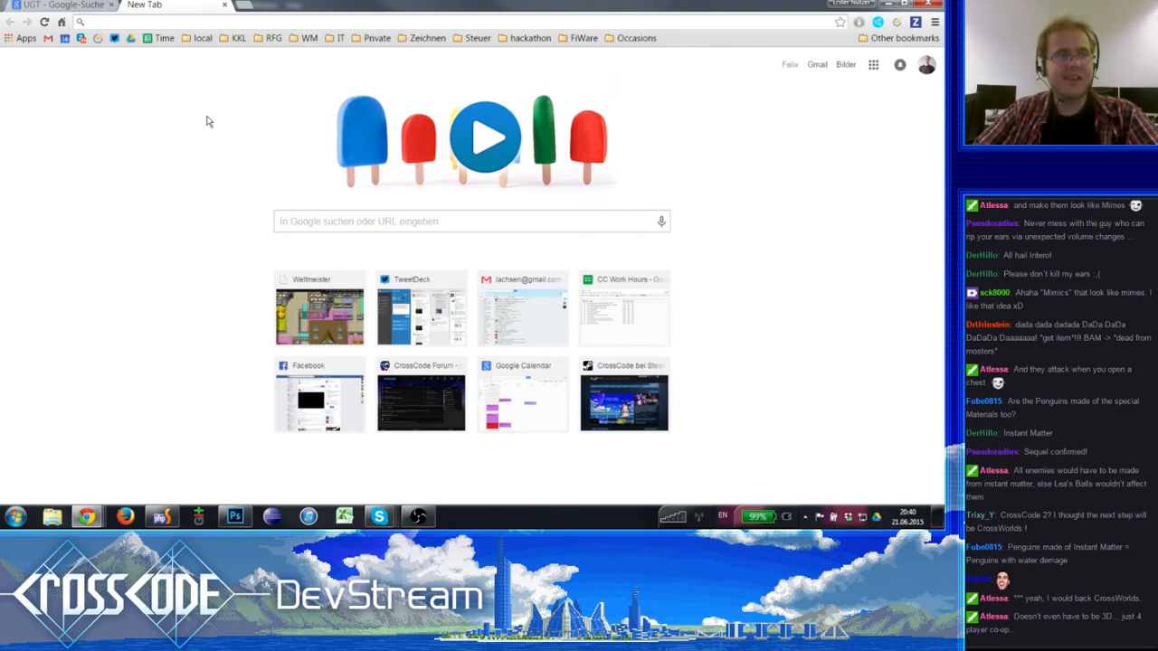
pyautogui.click(63, 5)
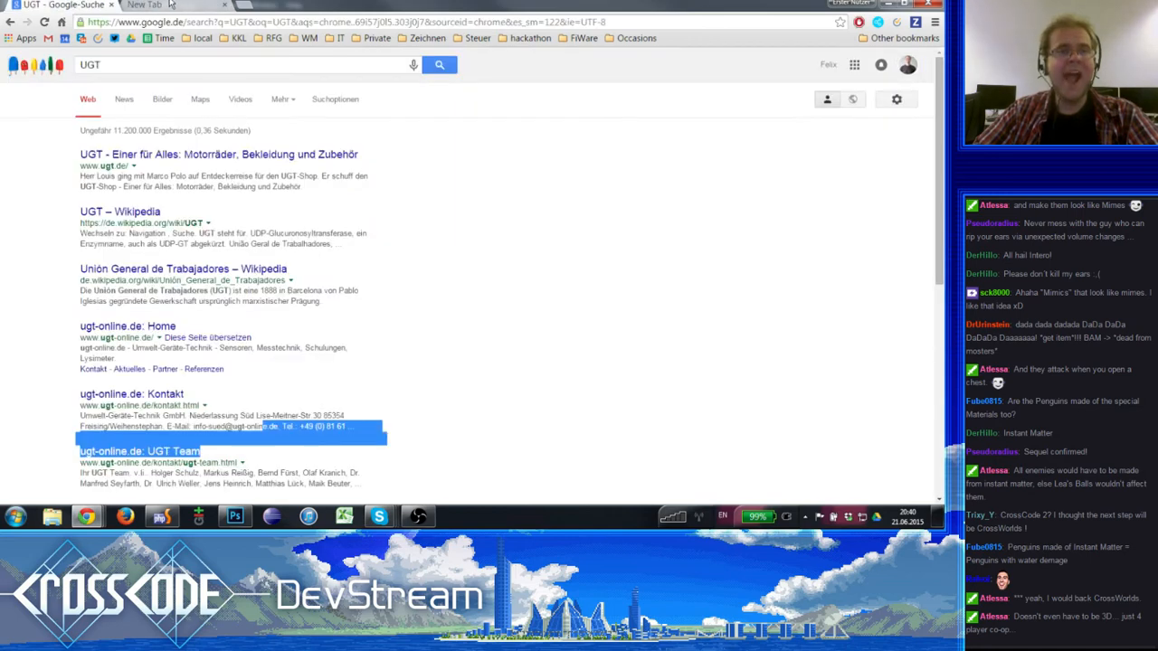
pyautogui.click(168, 5)
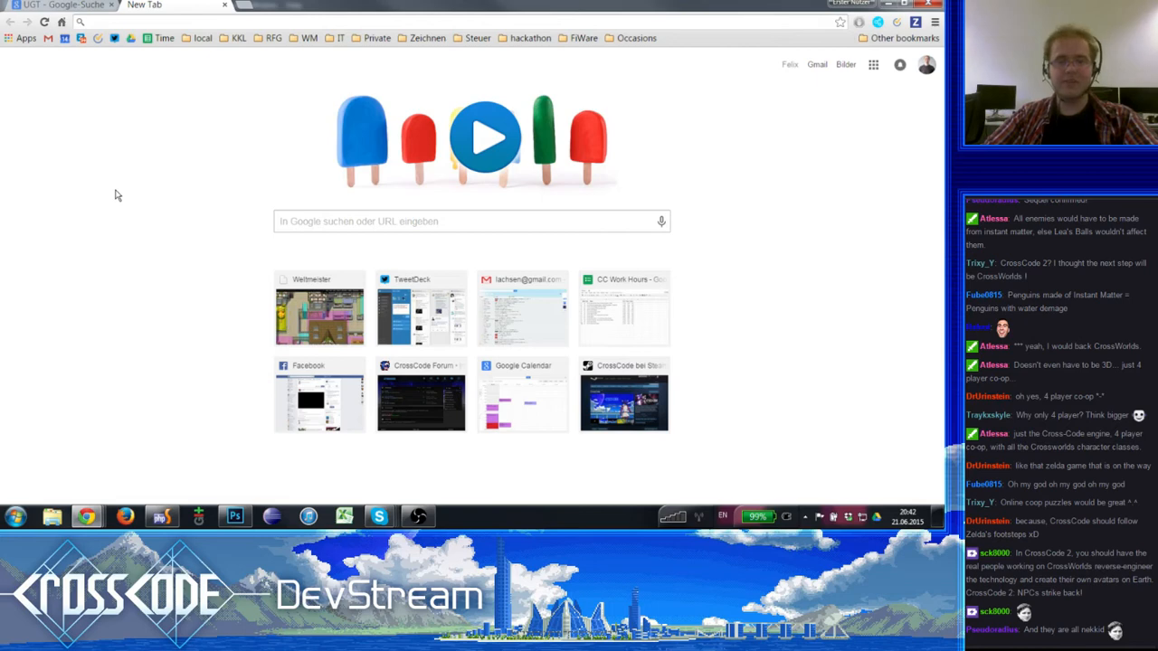
# - Switch back to Photoshop, compare the opened and moved history states of template.psd, and close the document
pyautogui.click(234, 517)
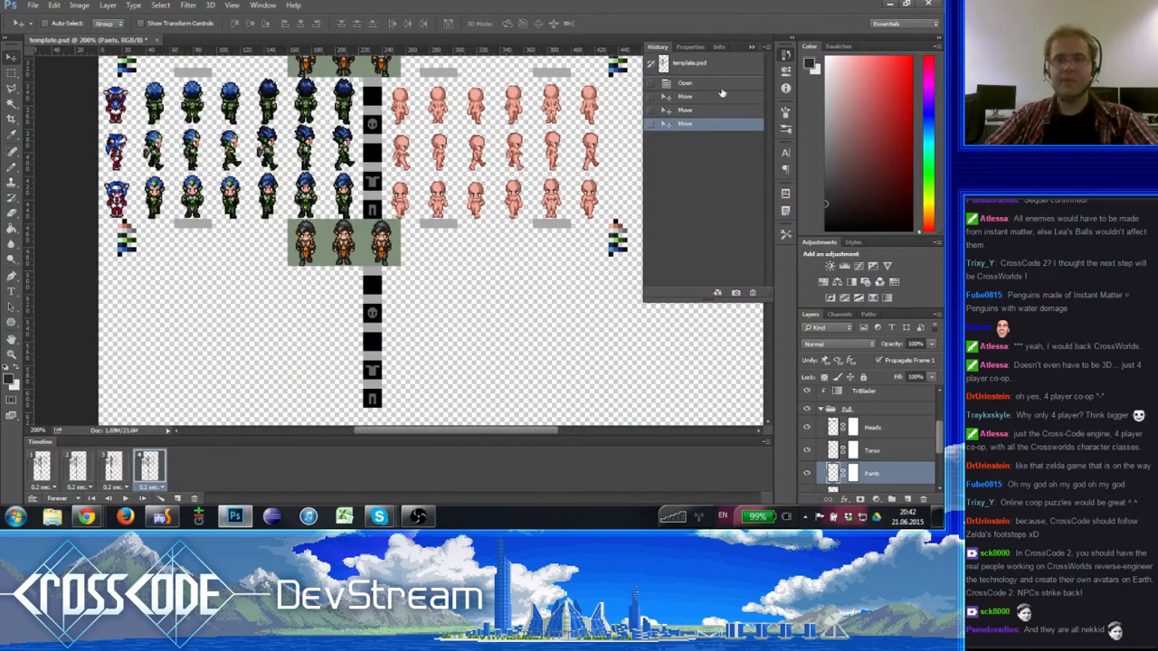
pyautogui.click(688, 85)
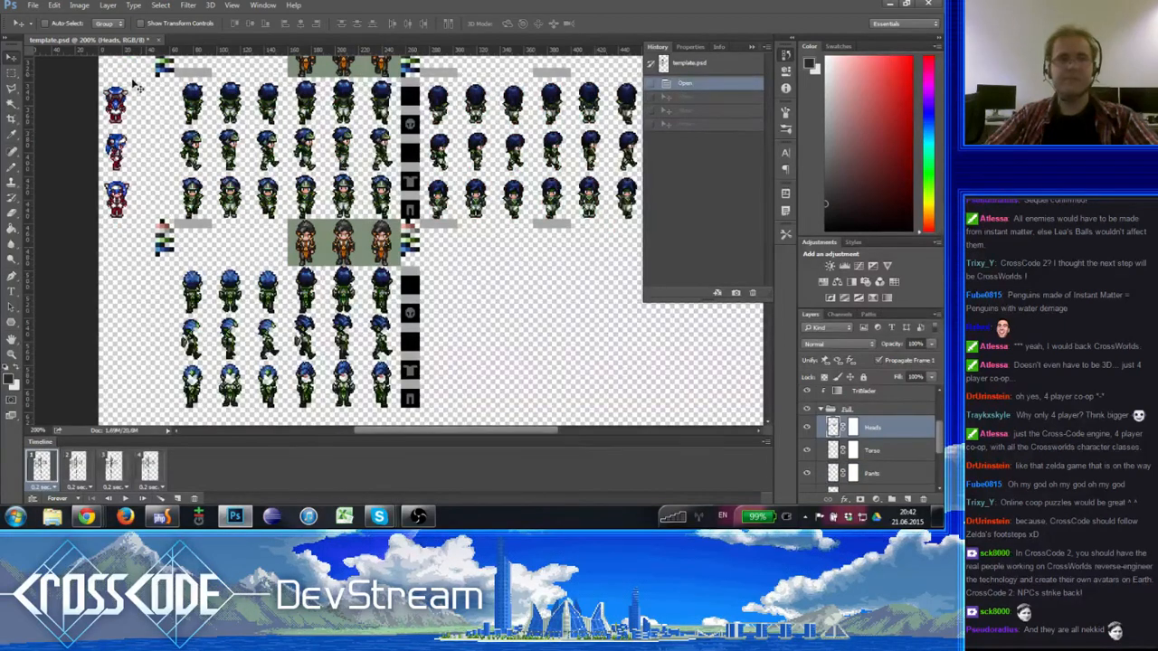
pyautogui.click(688, 84)
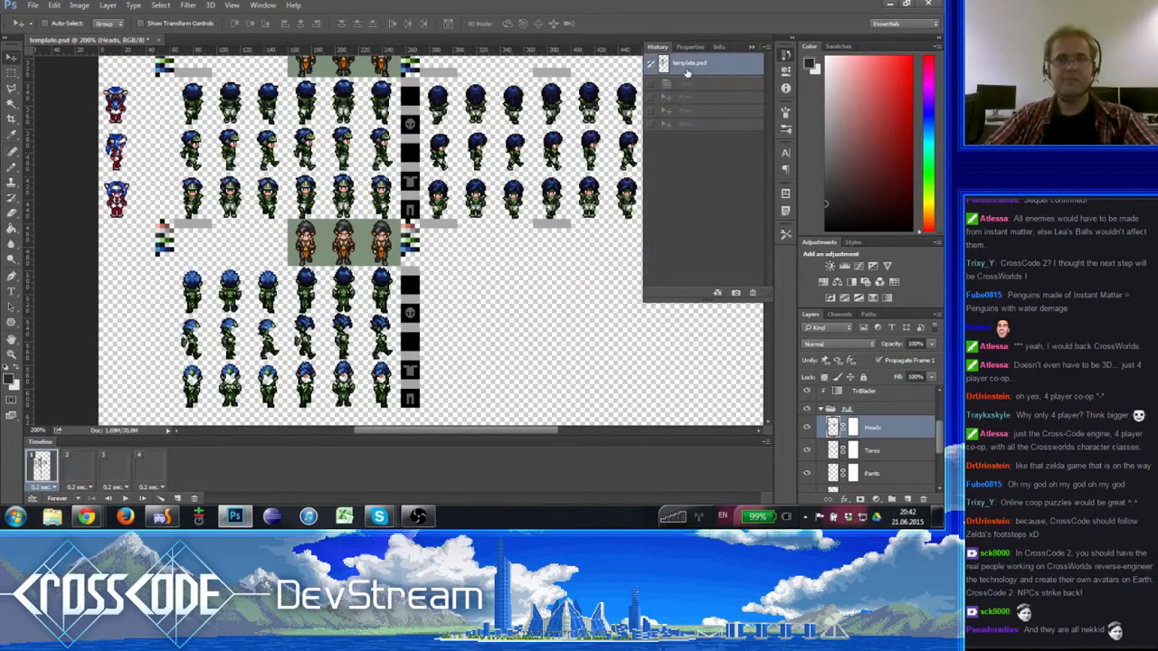
pyautogui.click(685, 124)
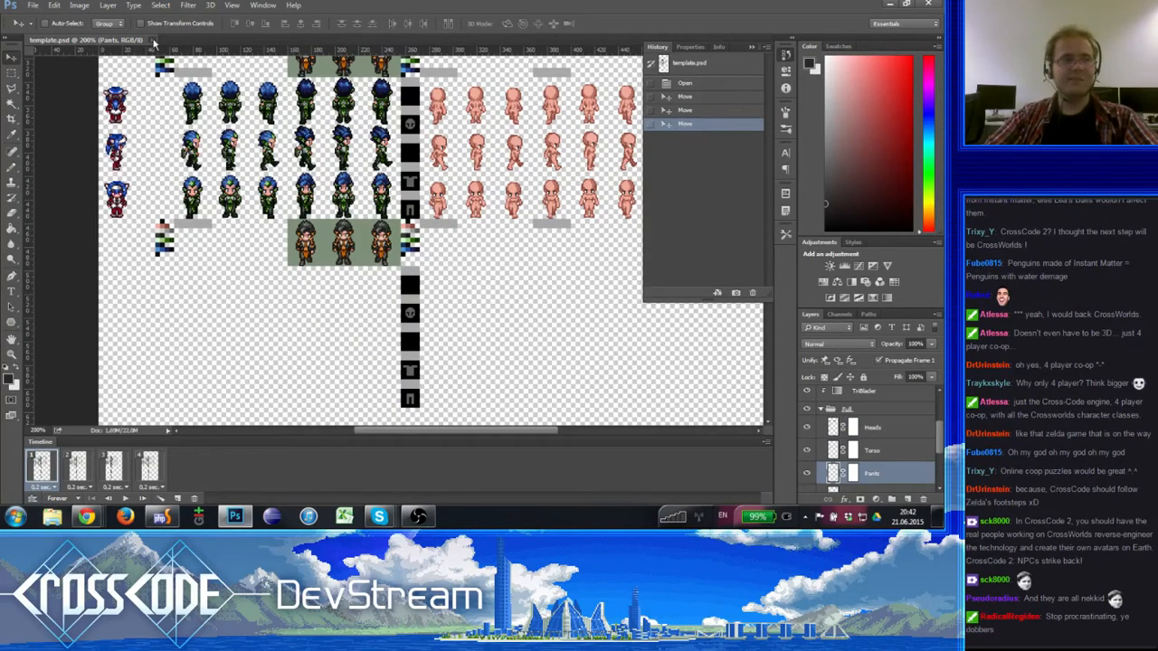
pyautogui.click(153, 41)
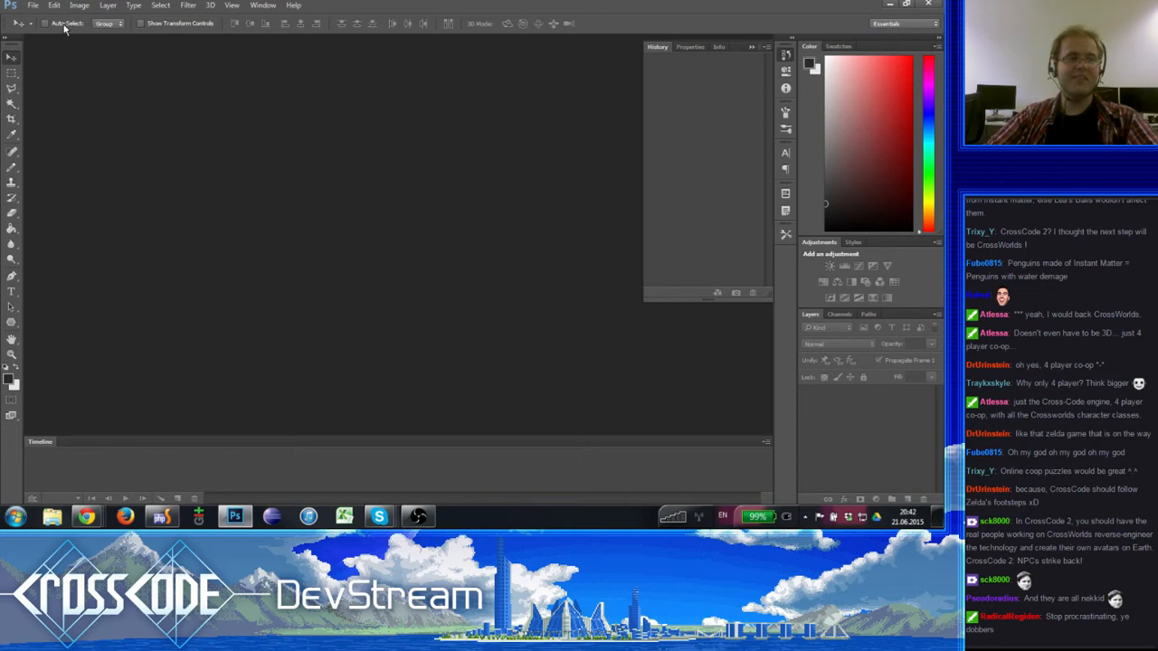
pyautogui.click(32, 6)
pyautogui.moveTo(114, 78)
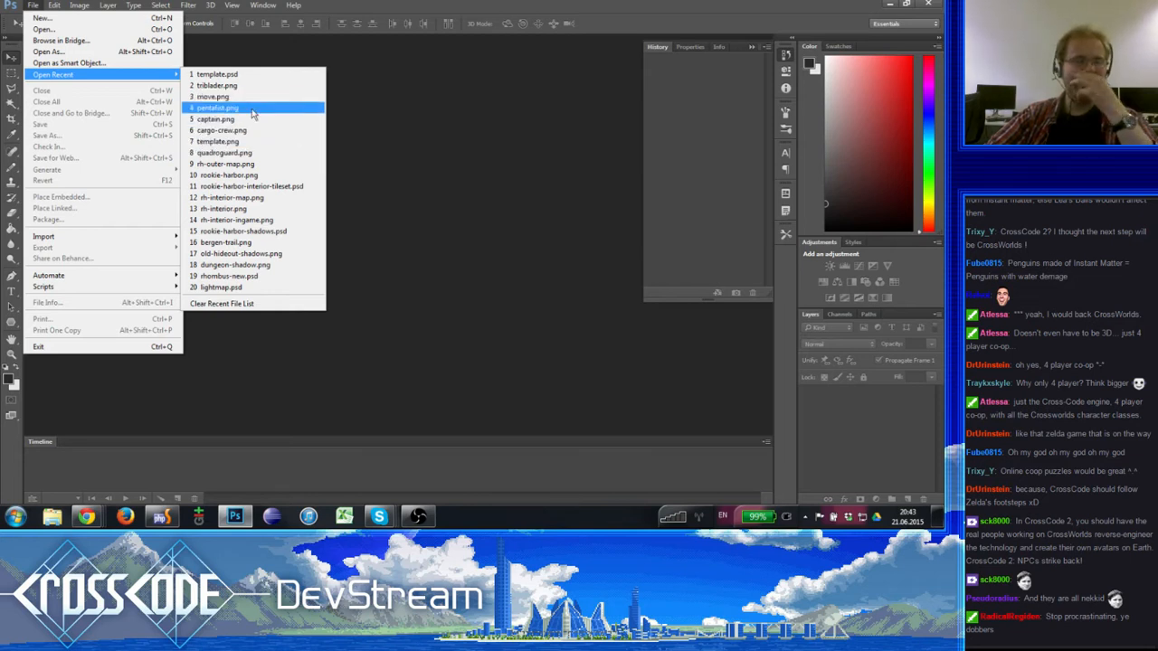
pyautogui.click(494, 222)
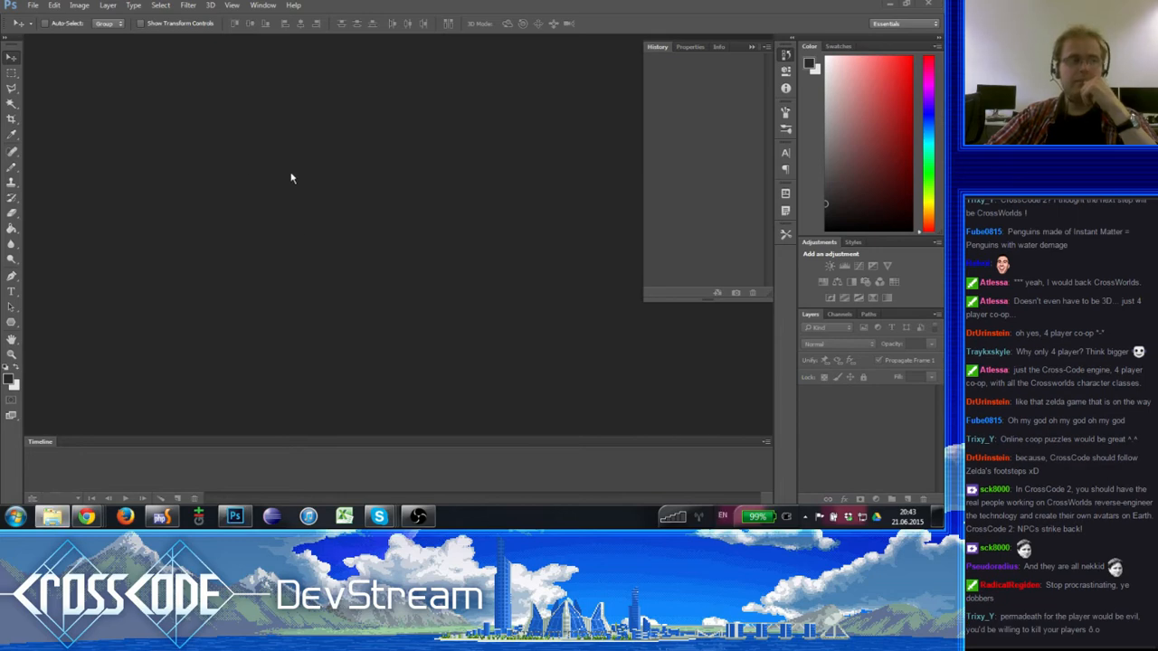
# - Open a file explorer window, look into the C: and D: drives, and go to the Dropbox folder
pyautogui.moveTo(419, 114); pyautogui.dragTo(431, 80)
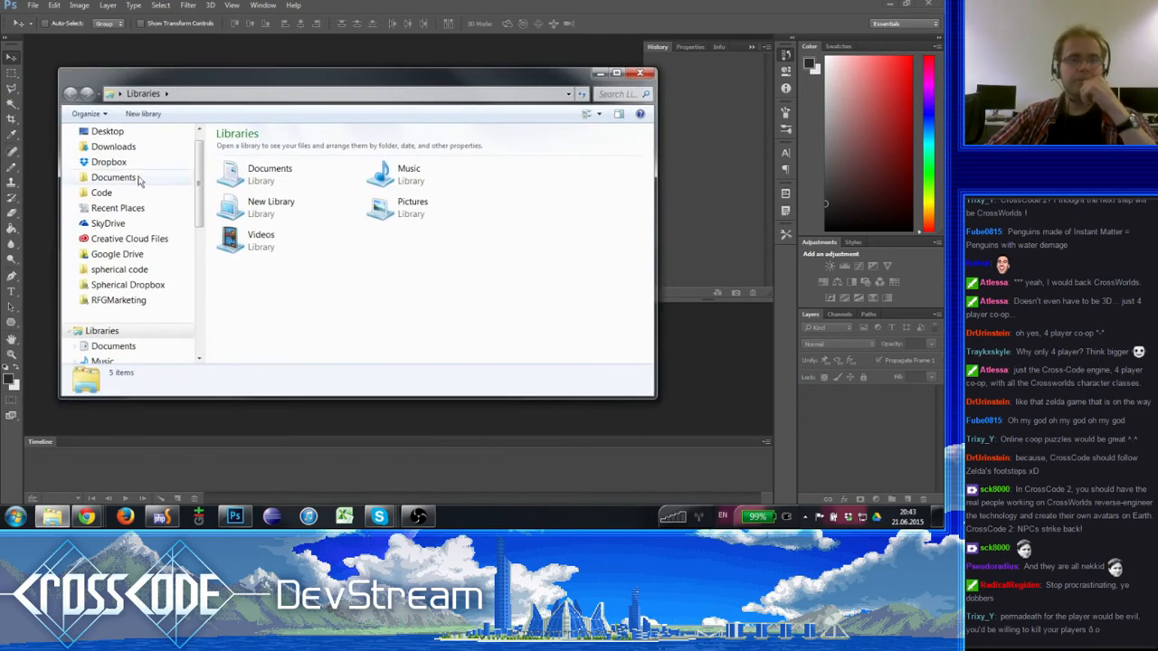
pyautogui.scroll(-5, 136, 222)
pyautogui.click(133, 270)
pyautogui.click(108, 285)
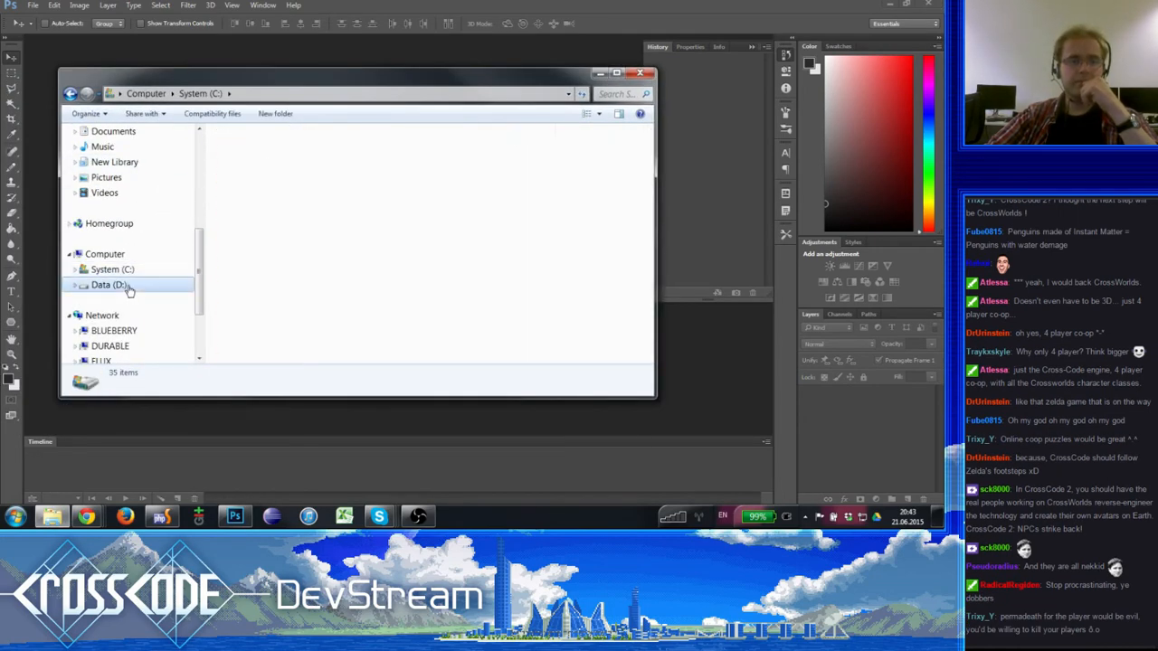
pyautogui.scroll(5, 104, 199)
pyautogui.scroll(1, 104, 199)
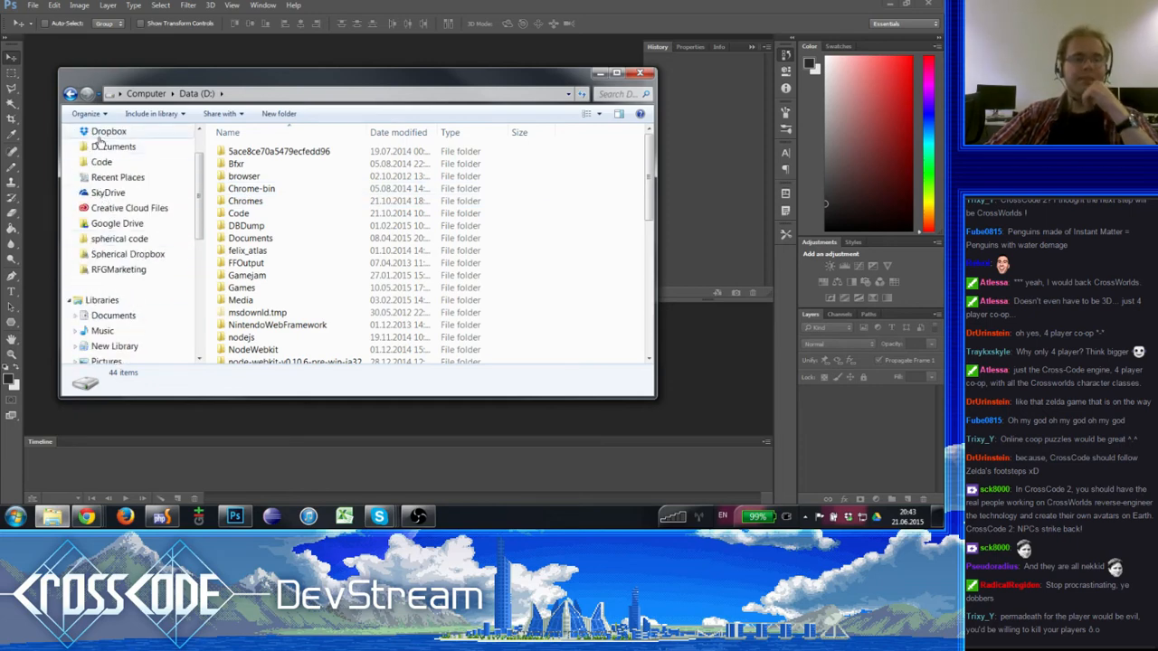
pyautogui.scroll(2, 118, 172)
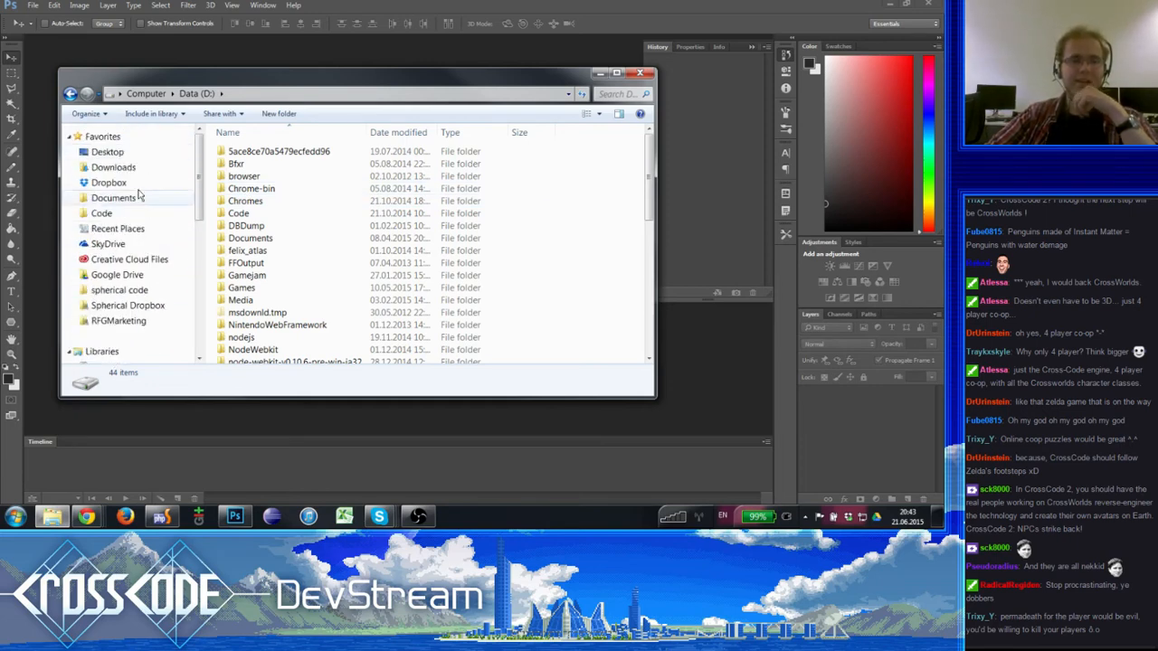
pyautogui.click(112, 180)
pyautogui.scroll(10, 114, 180)
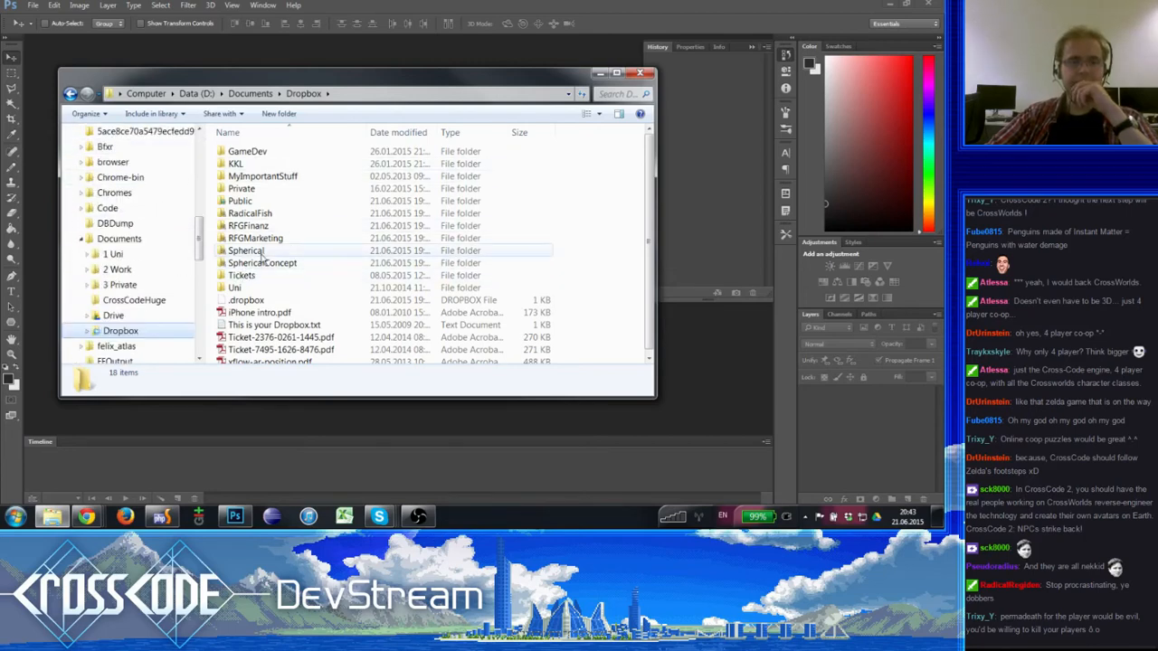
# - Open the Enemies folder under Spherical, Graphics, Sprites, T-Free inside Dropbox
pyautogui.doubleClick(258, 250)
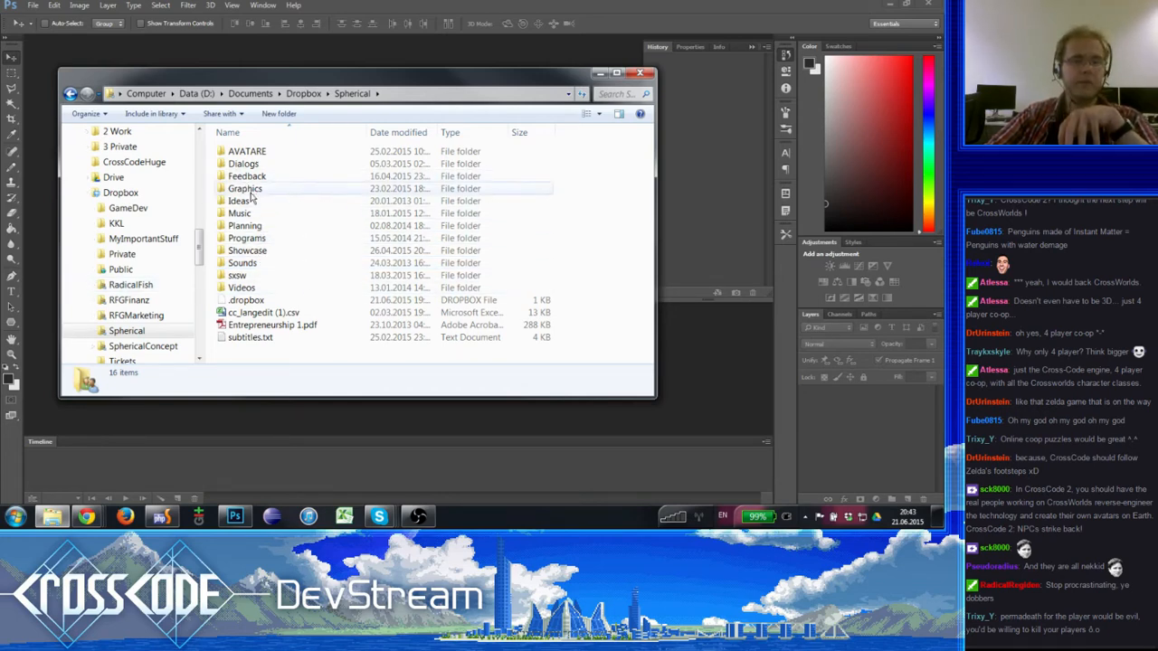
pyautogui.doubleClick(246, 189)
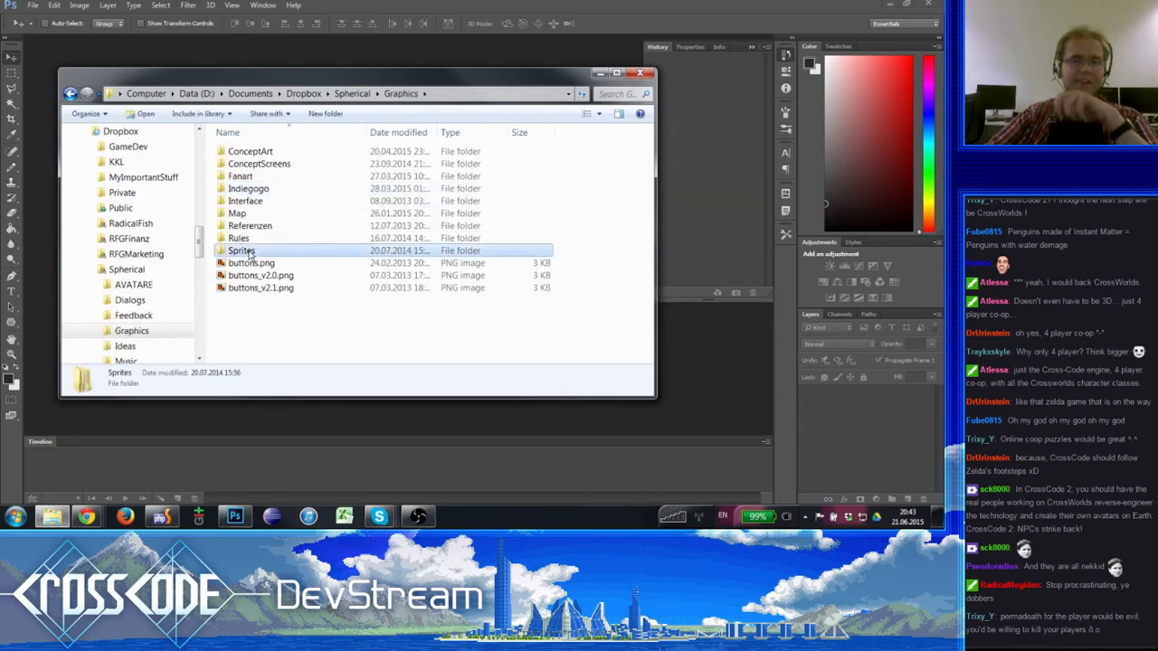
pyautogui.doubleClick(248, 252)
pyautogui.doubleClick(247, 214)
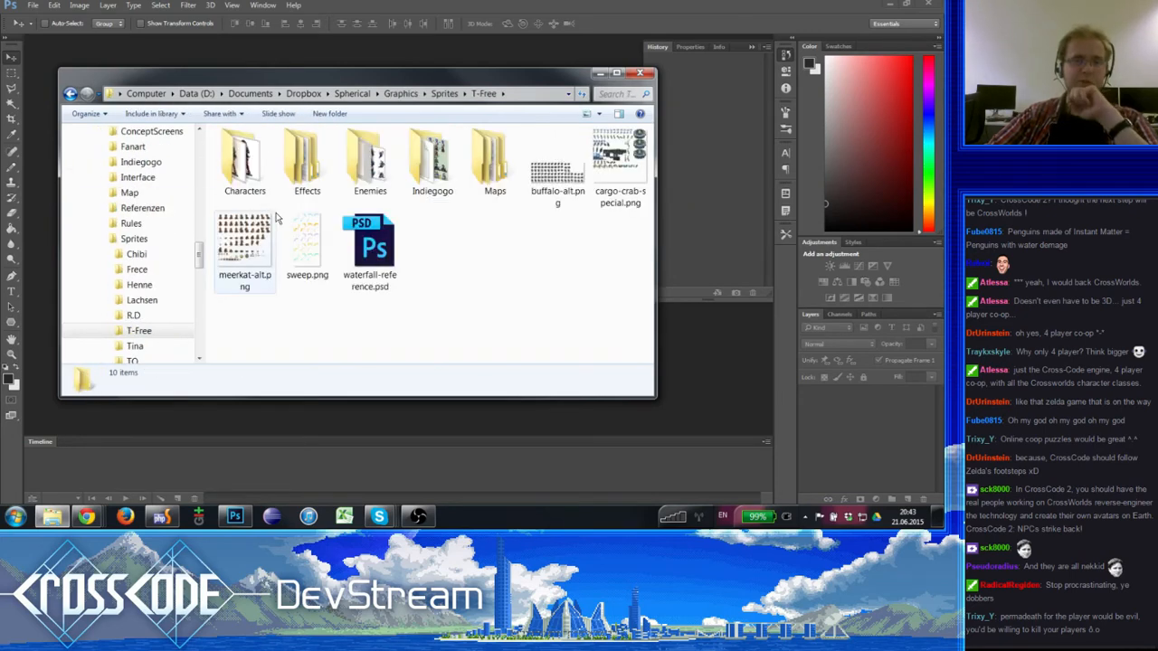
pyautogui.doubleClick(370, 162)
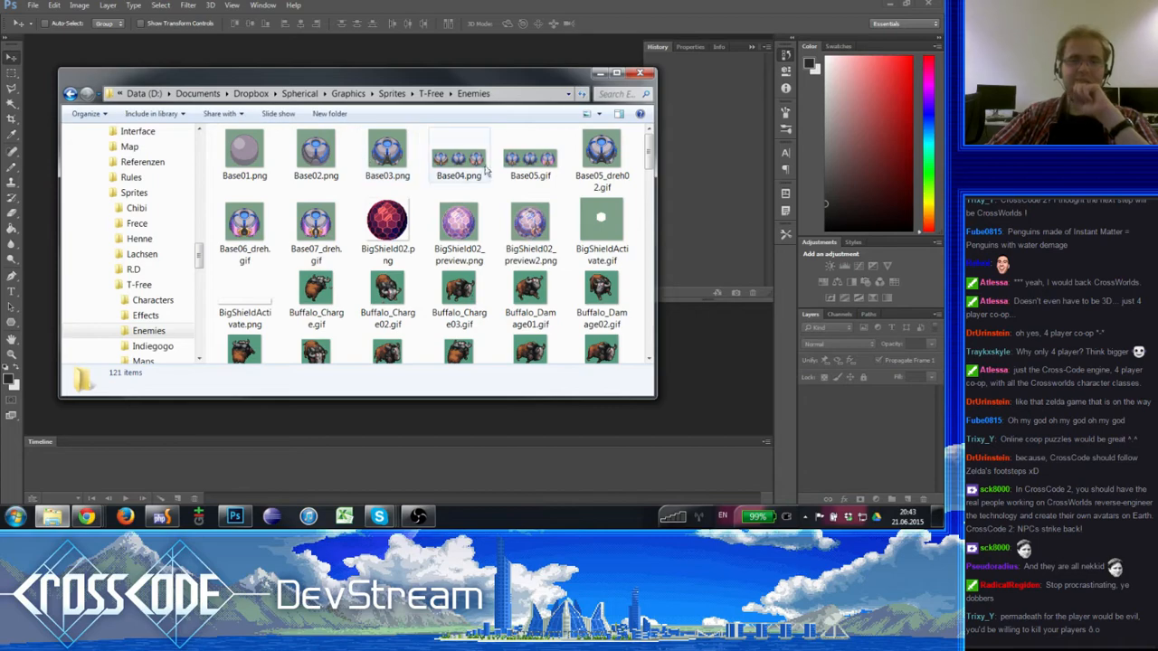
# - Find seahorse-sheet.png among the enemy sprites, view it twice enlarged in the photo viewer, and close the viewer
pyautogui.scroll(-3, 431, 332)
pyautogui.scroll(-10, 430, 333)
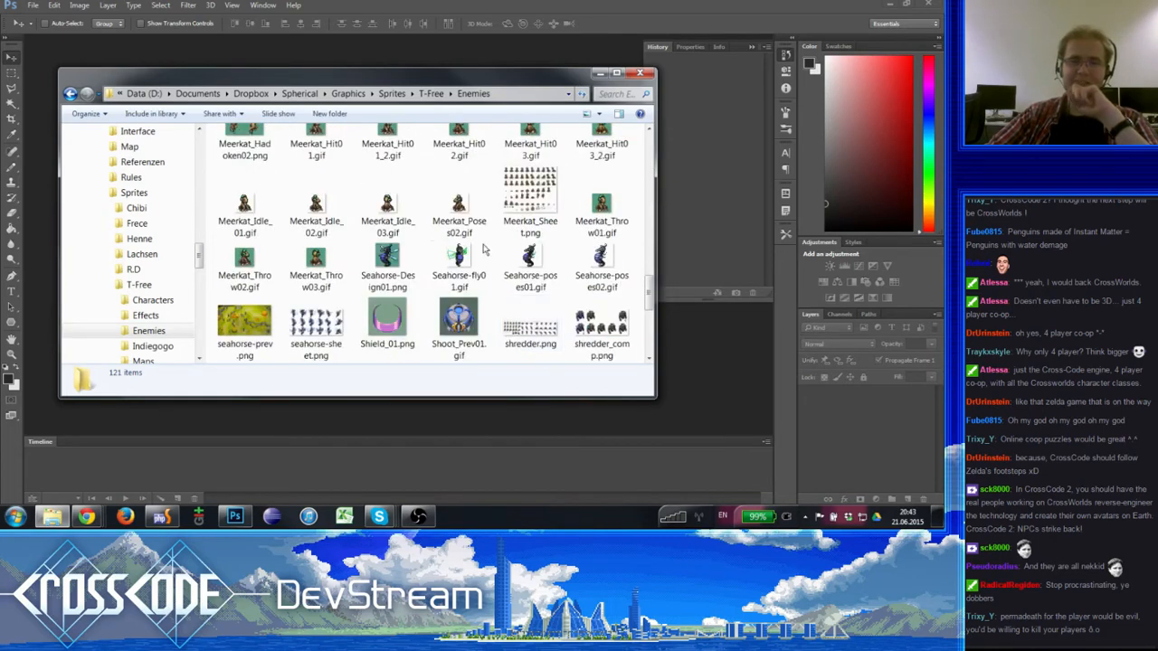
pyautogui.doubleClick(316, 326)
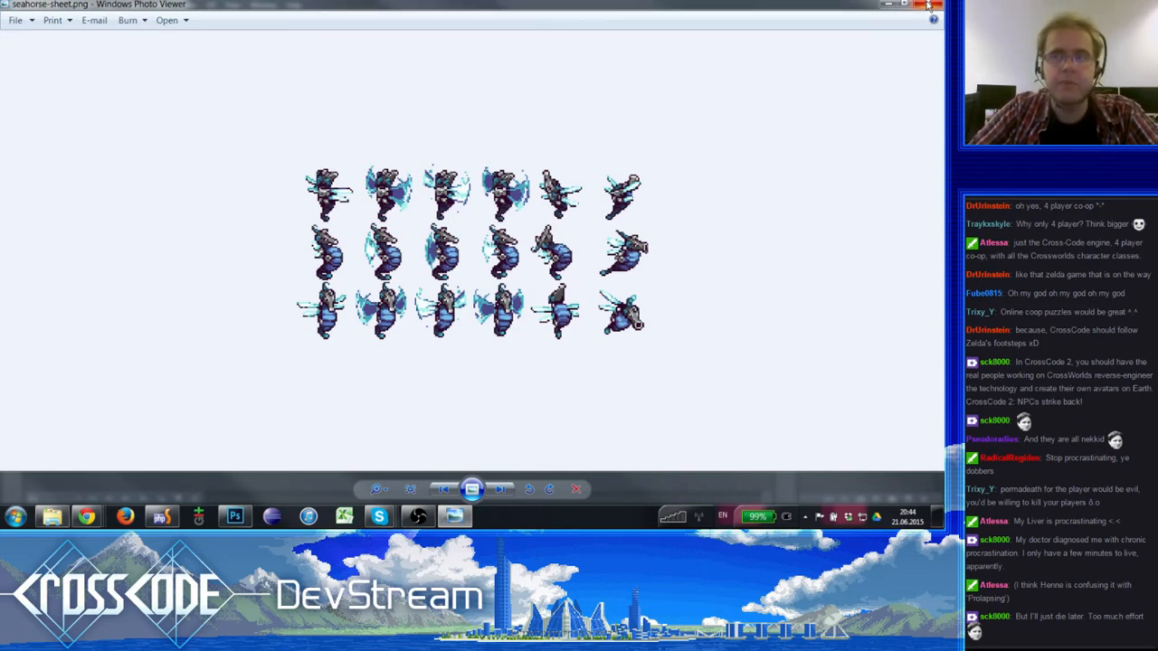
pyautogui.click(928, 5)
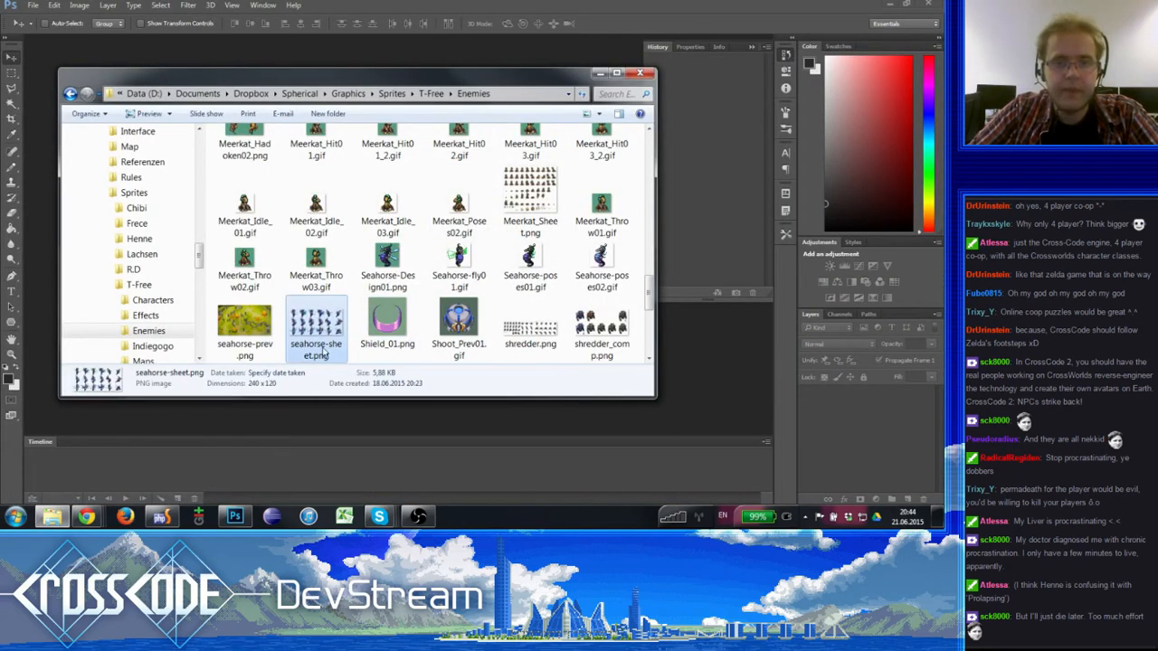
pyautogui.doubleClick(323, 329)
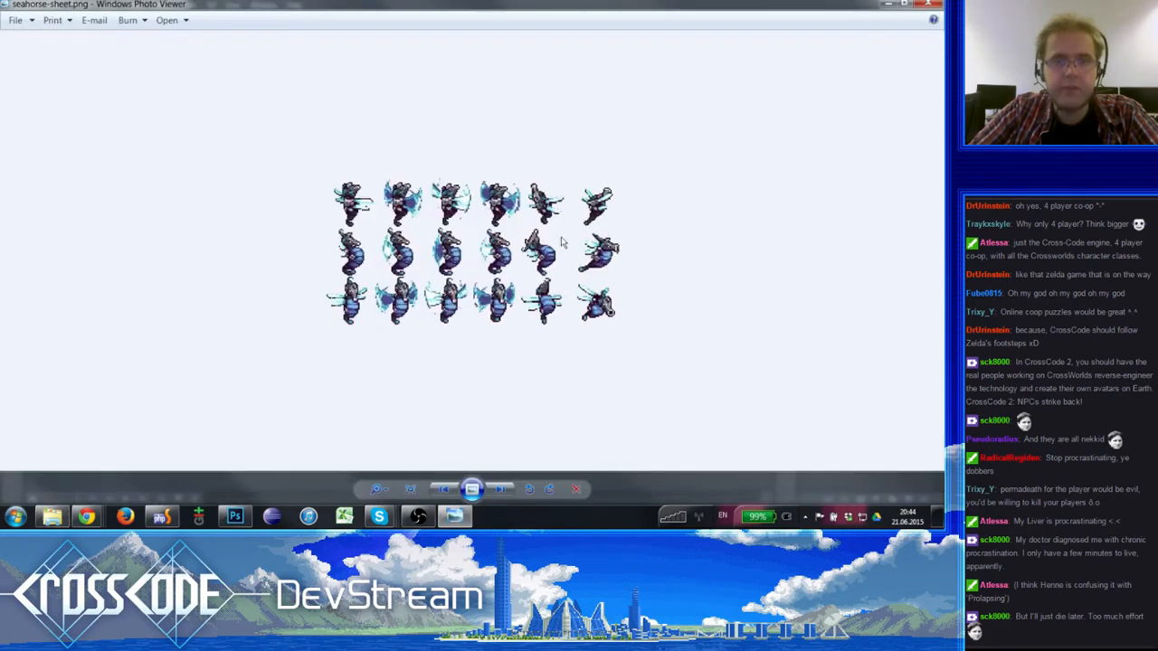
pyautogui.scroll(1, 450, 286)
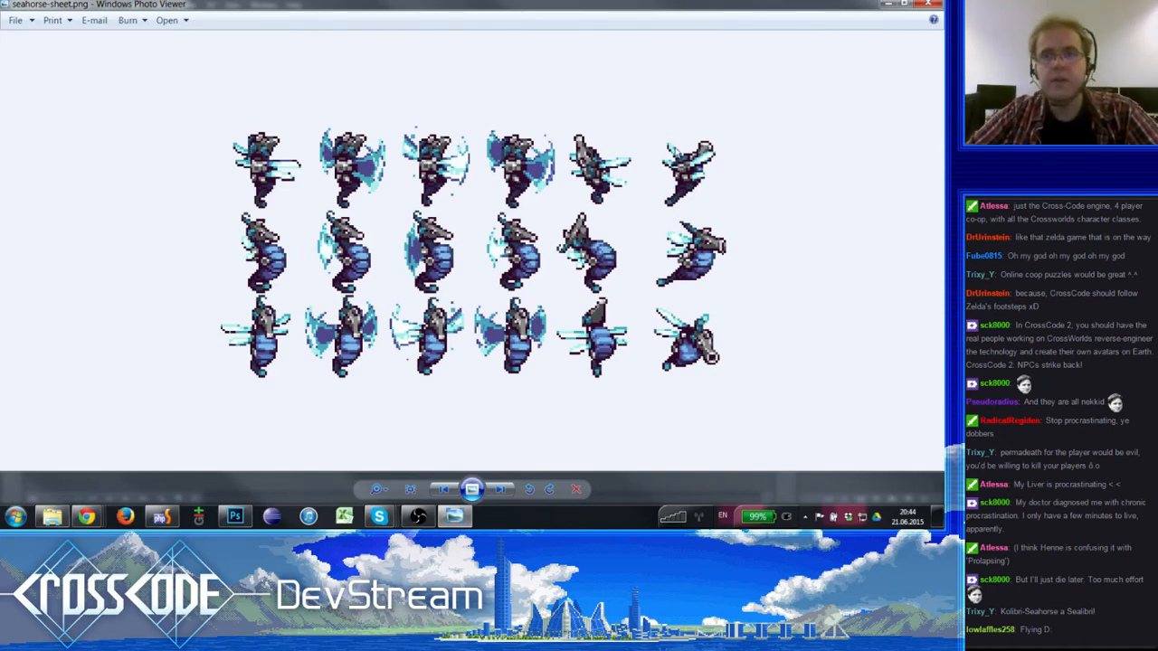
pyautogui.click(928, 5)
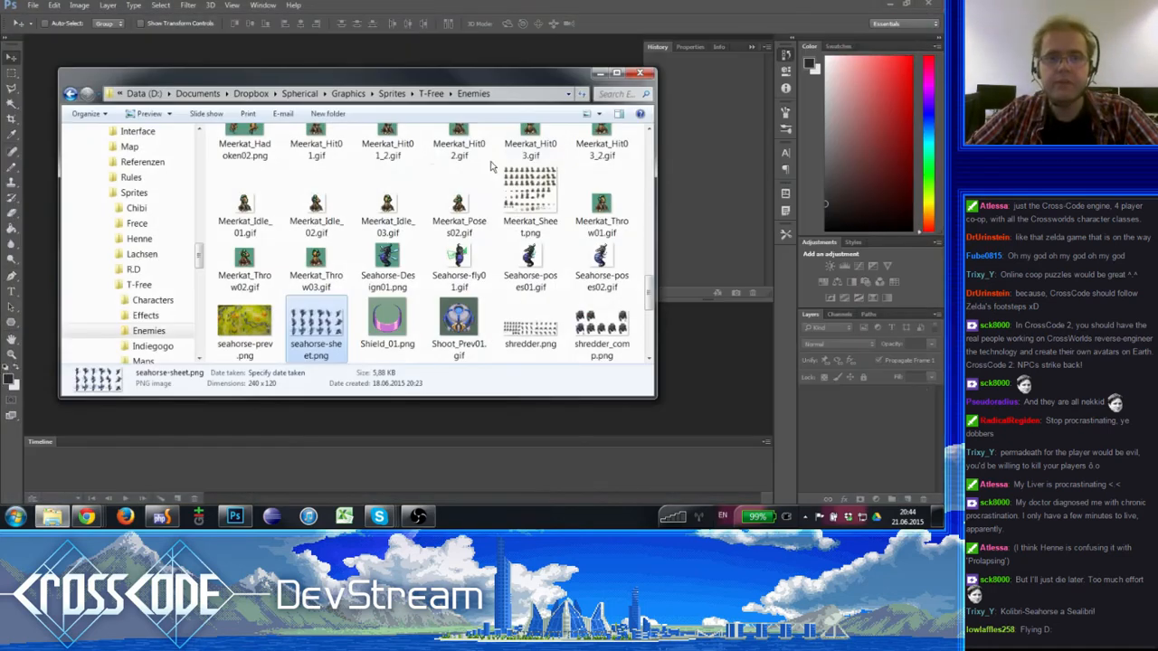
# - Open seahorse-sheet.png in Photoshop from the Enemies folder and magnify it to 300%
pyautogui.rightClick(328, 331)
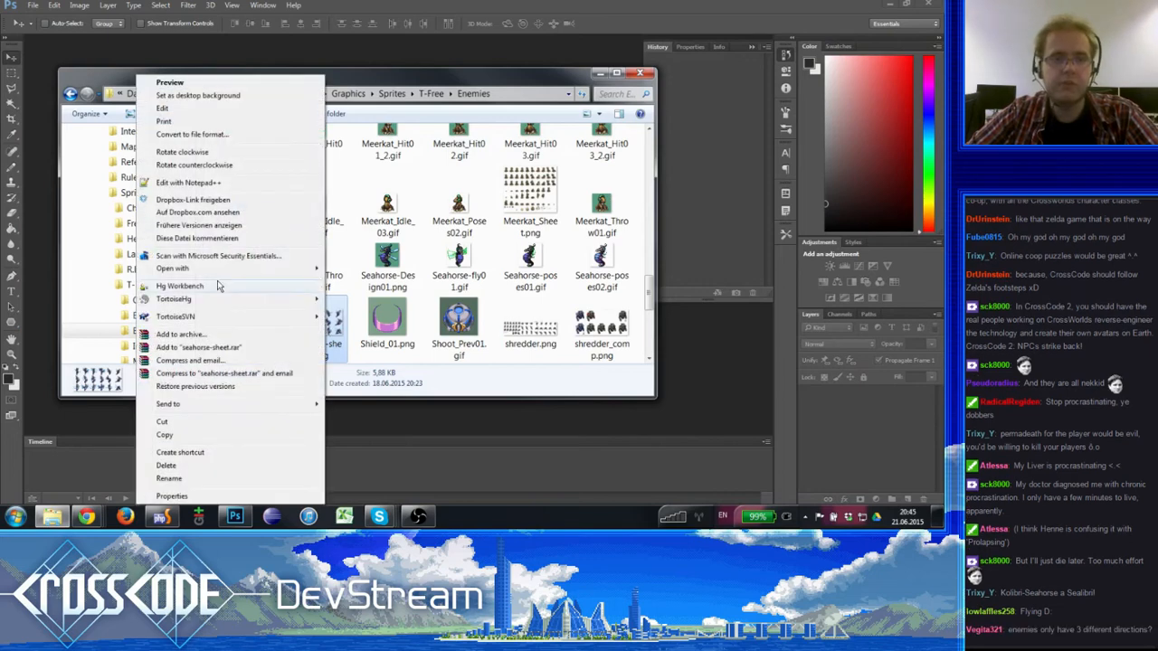
pyautogui.moveTo(298, 268)
pyautogui.click(64, 281)
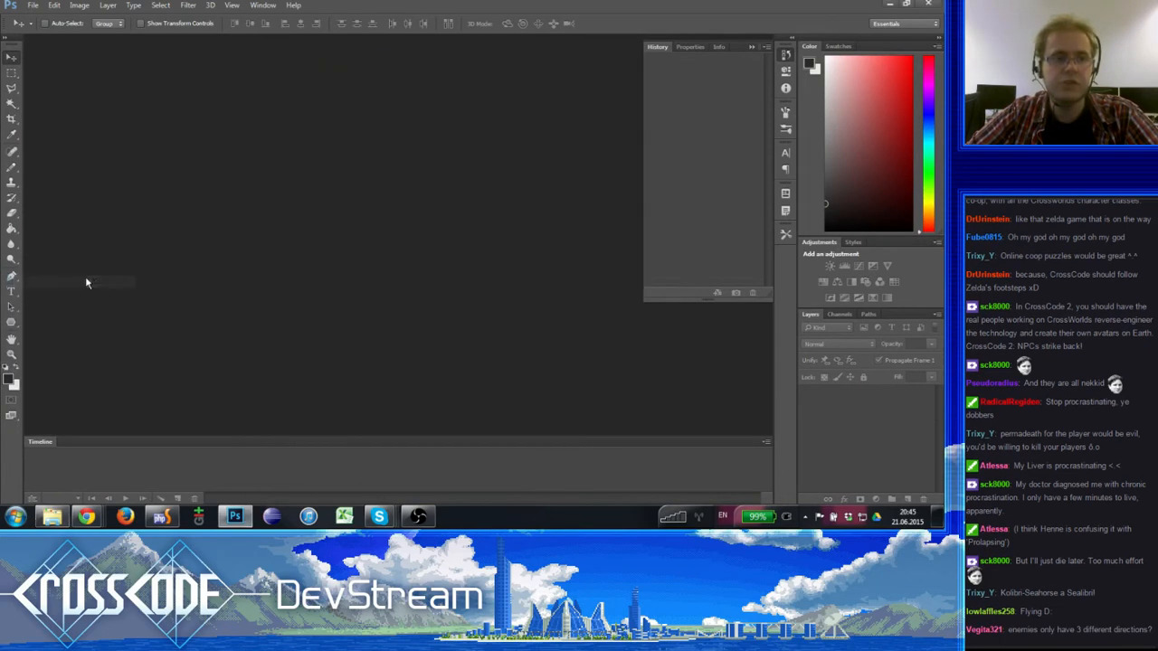
pyautogui.hotkey('ctrl', '+')
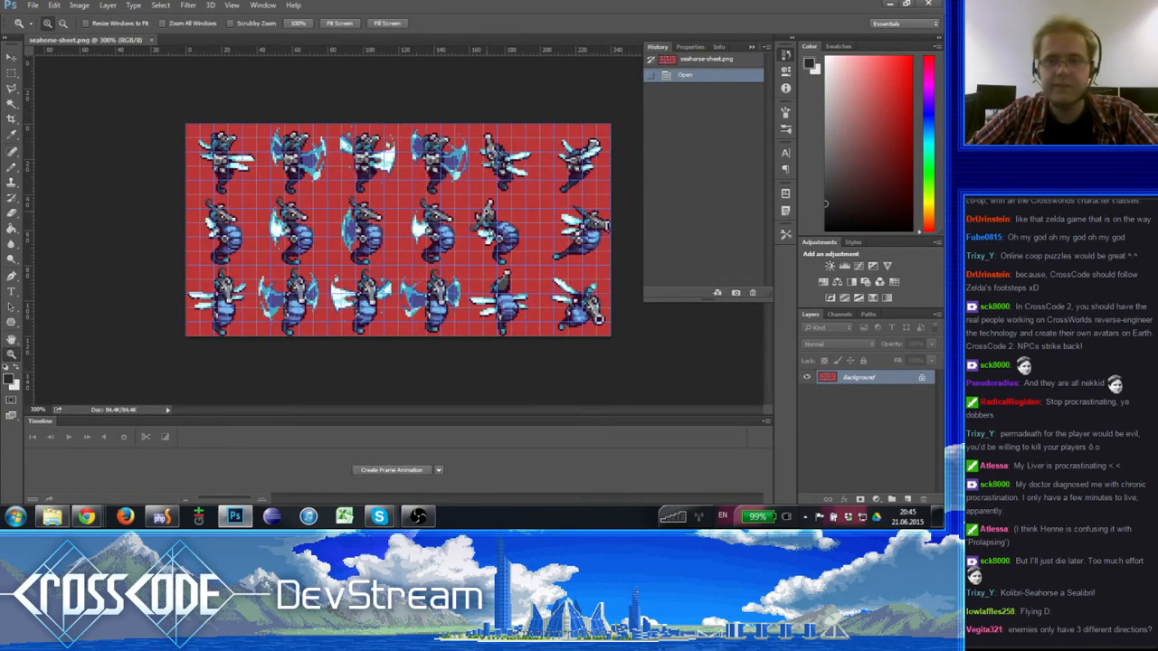
# - Select the whole canvas, paste the seahorse sheet as a new layer, and delete the locked Background layer
pyautogui.hotkey('ctrl', 'a')
pyautogui.hotkey('ctrl', 'v')
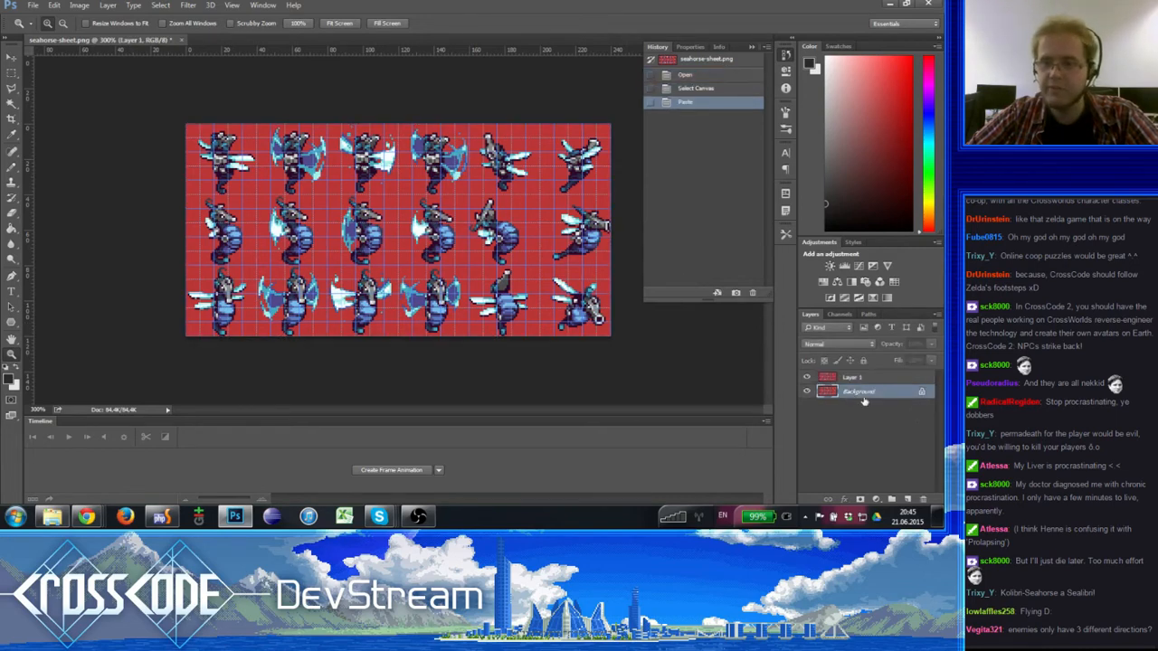
pyautogui.click(889, 391)
pyautogui.moveTo(888, 390); pyautogui.dragTo(924, 500)
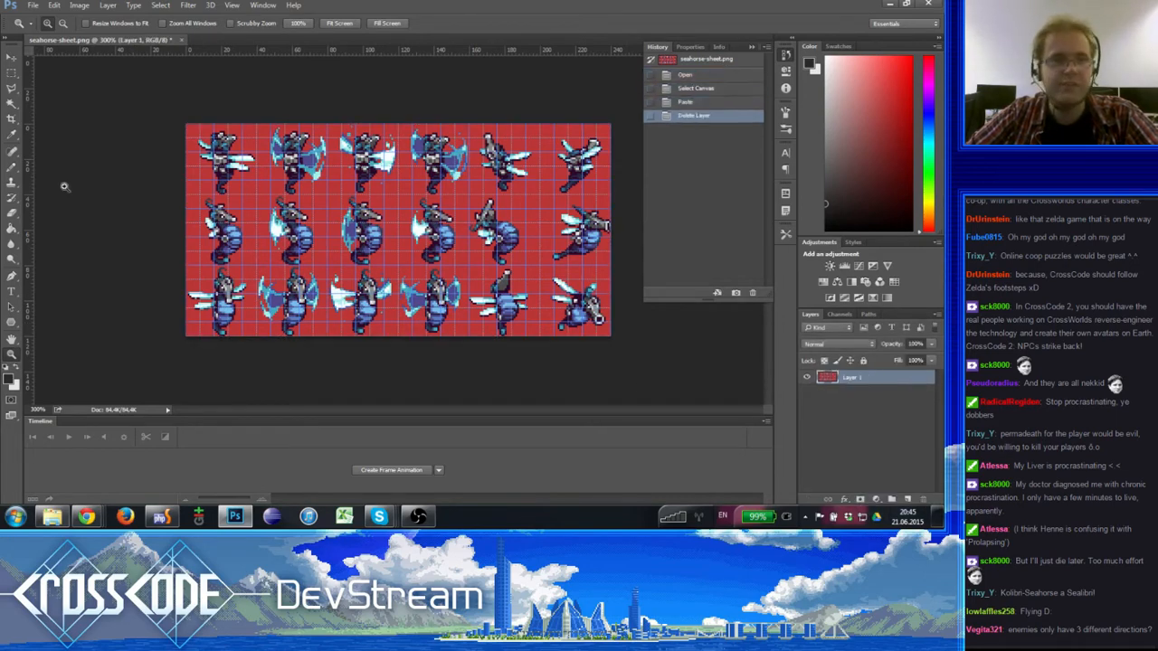
# - Clear the red background from Layer 1 with the Magic Wand, deselect, and compare the Delete Layer and Deselect history states
pyautogui.click(11, 104)
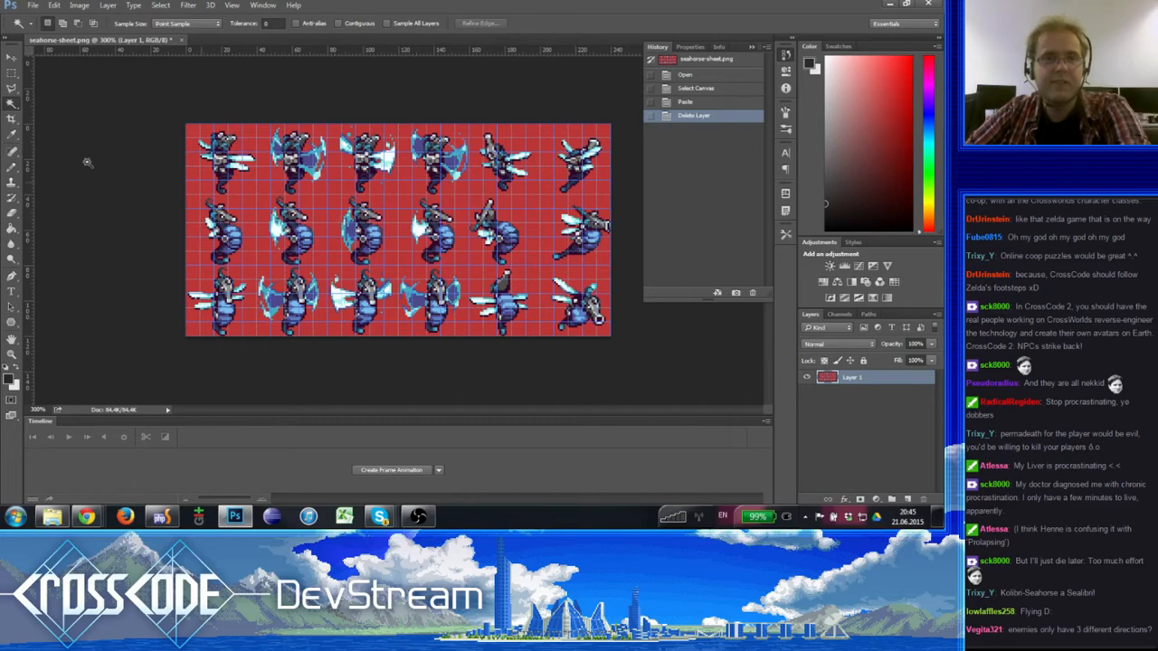
pyautogui.click(407, 196)
pyautogui.press('Delete')
pyautogui.hotkey('ctrl', 'd')
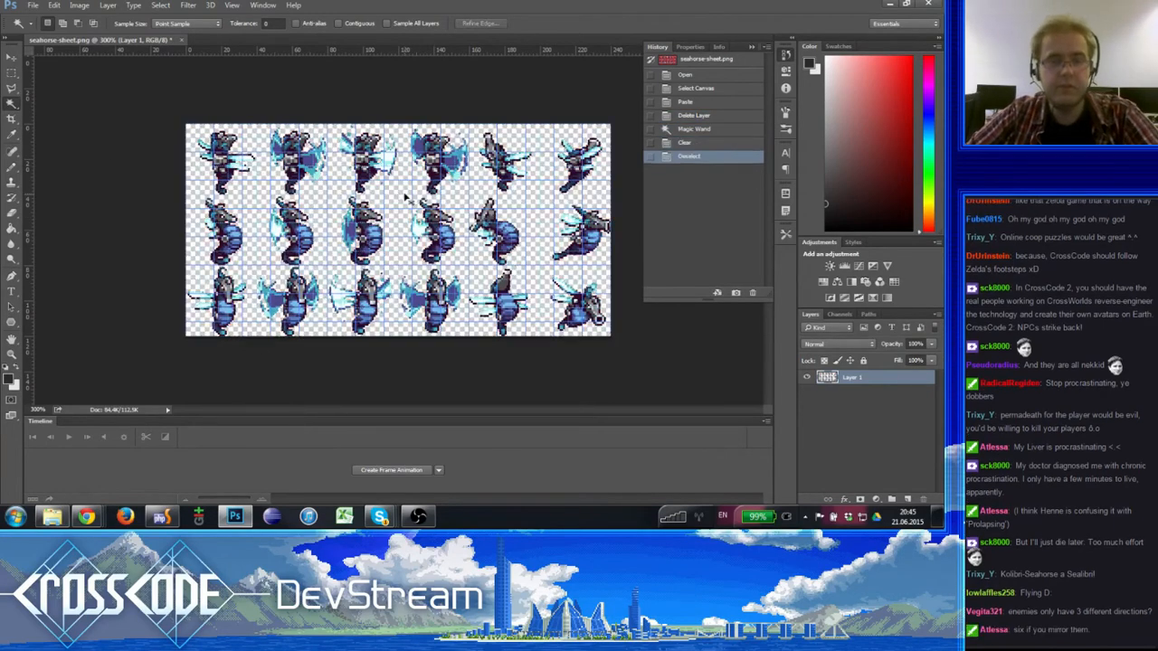
pyautogui.click(693, 115)
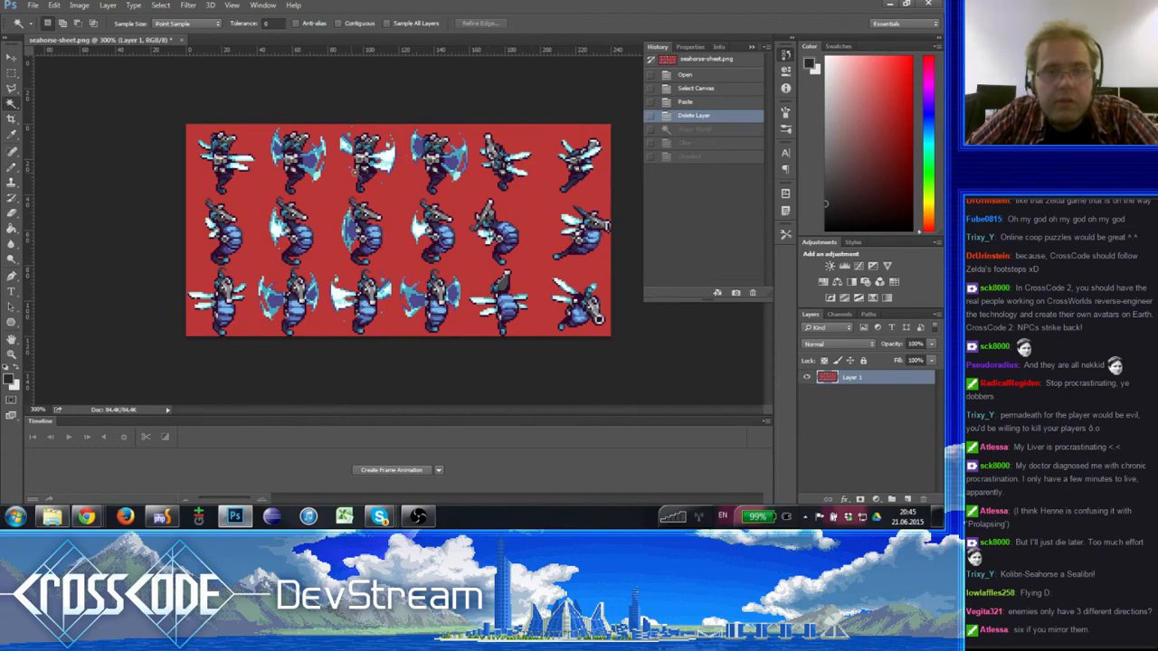
pyautogui.click(694, 159)
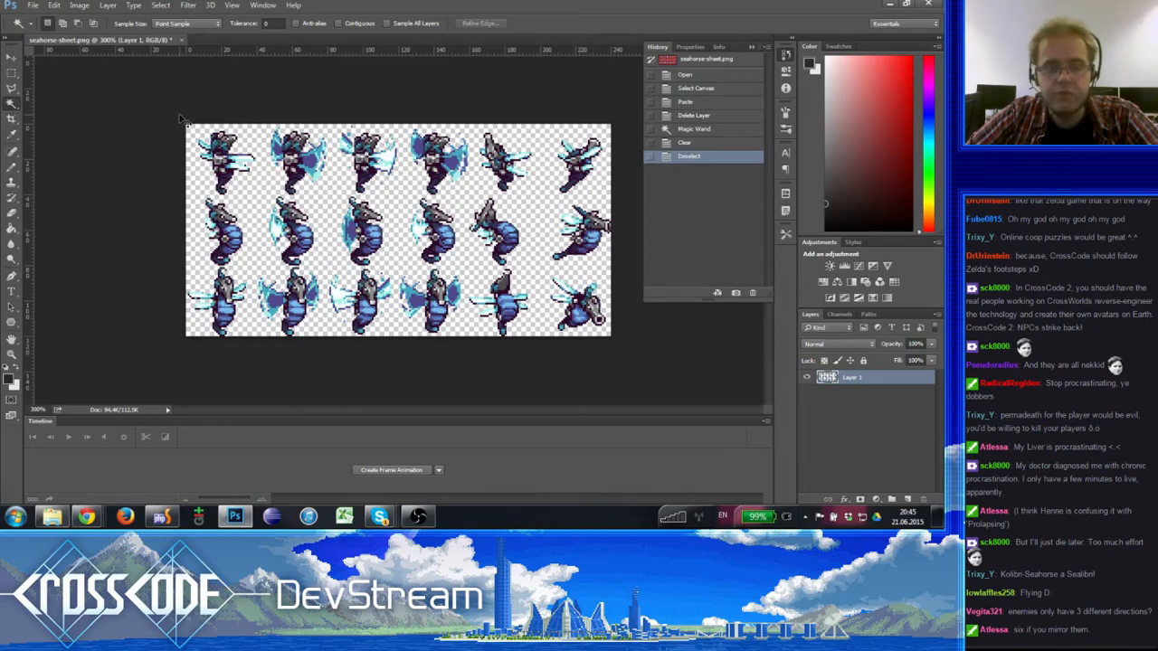
# - Start saving the seahorse sheet to a new location and go to the spherical project folder under Code/htdocs
pyautogui.click(32, 5)
pyautogui.click(113, 134)
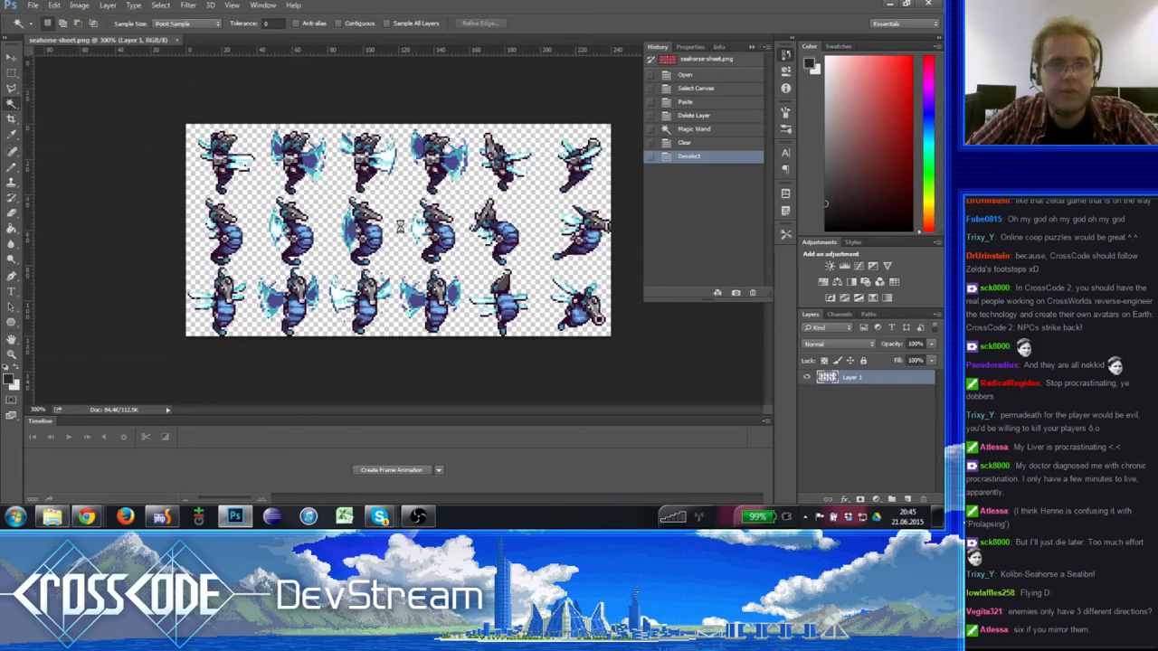
pyautogui.scroll(15, 122, 136)
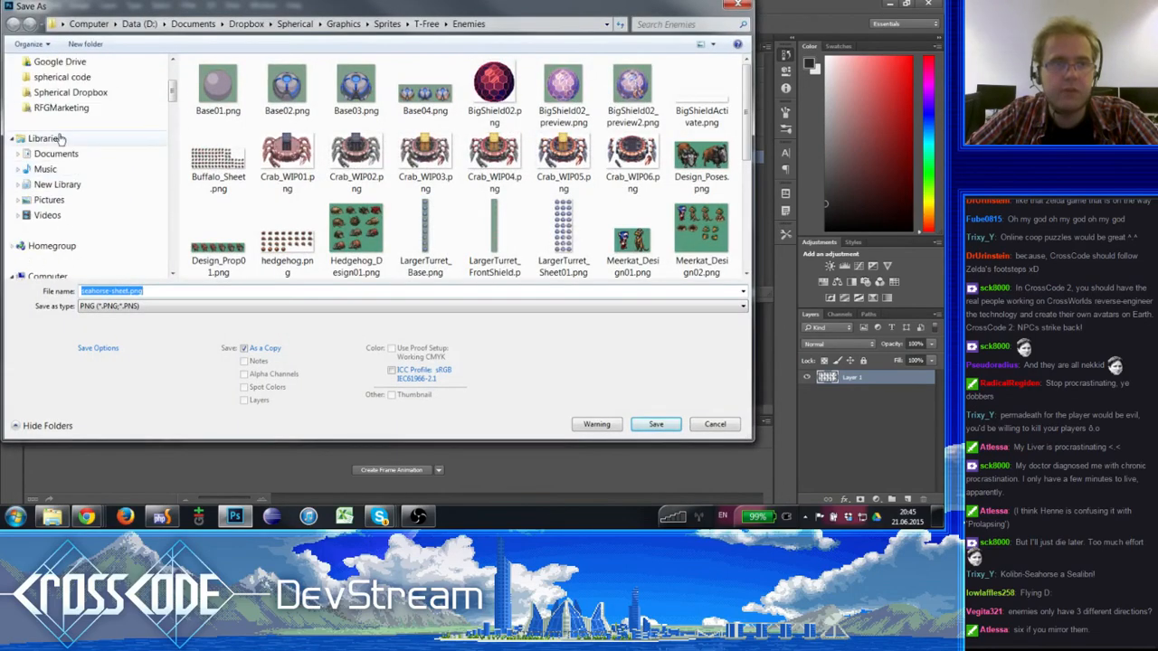
pyautogui.click(64, 141)
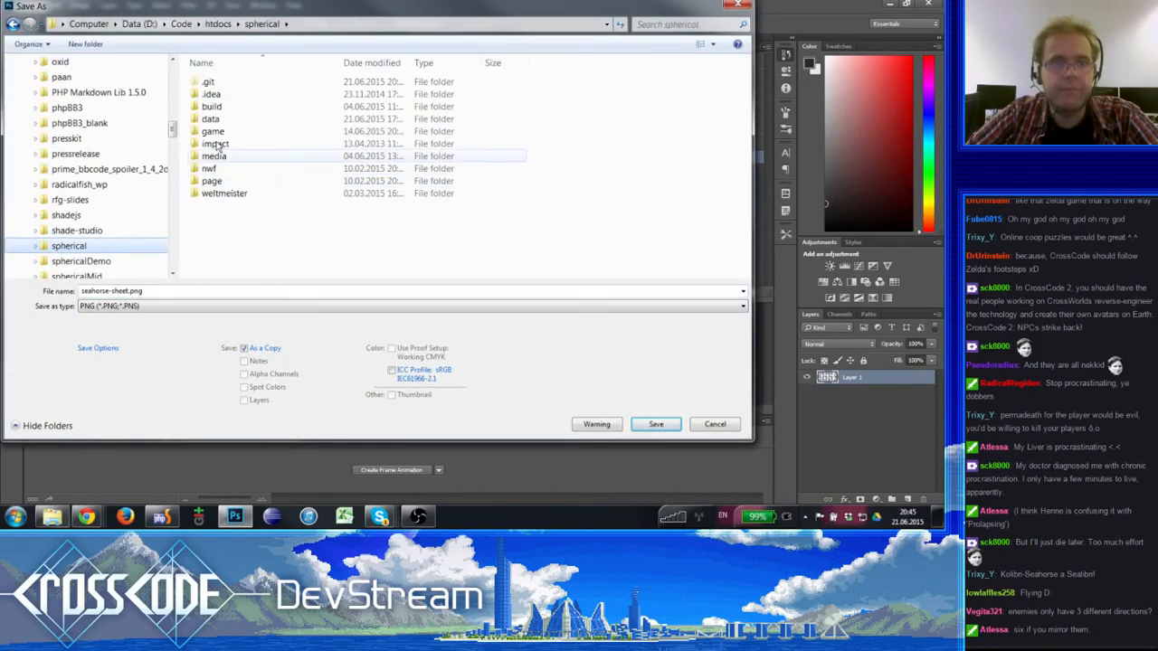
# - Choose the project's media/entity/enemy folder as the save location
pyautogui.doubleClick(217, 157)
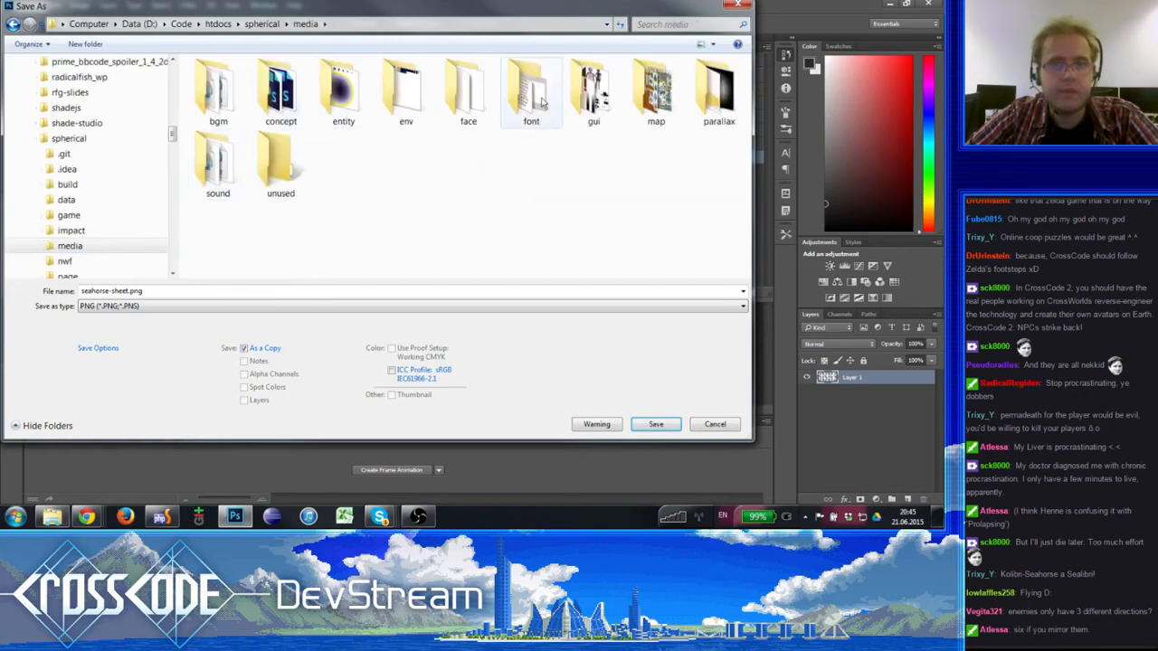
pyautogui.click(340, 102)
pyautogui.scroll(-1, 117, 230)
pyautogui.click(81, 198)
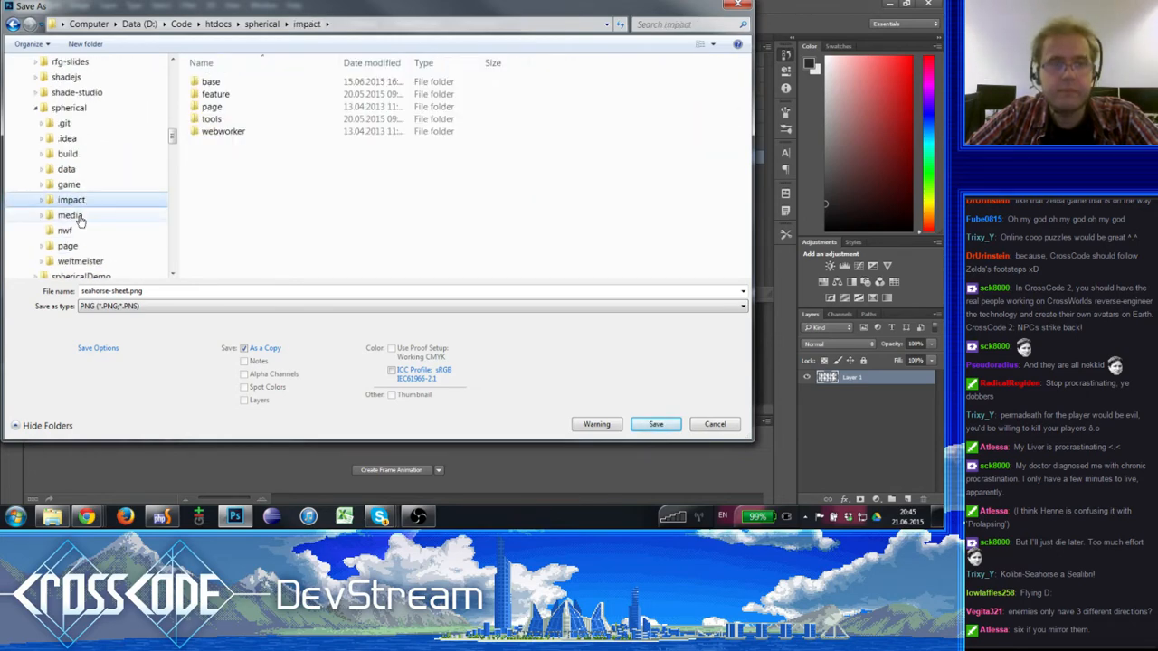
pyautogui.click(78, 217)
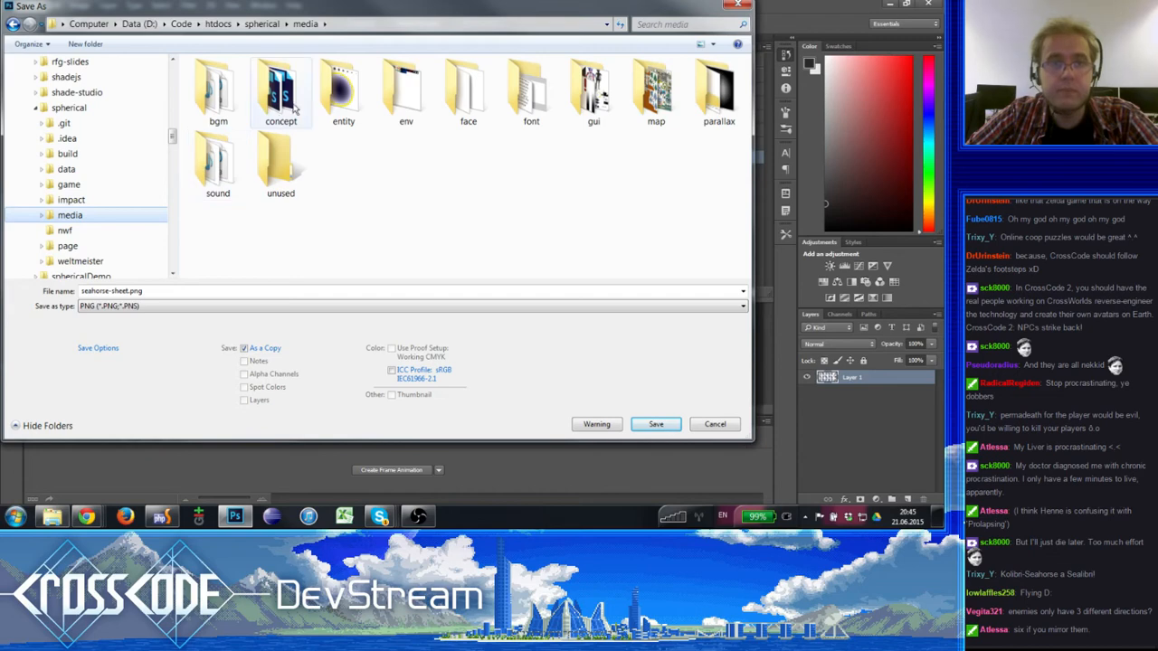
pyautogui.doubleClick(362, 108)
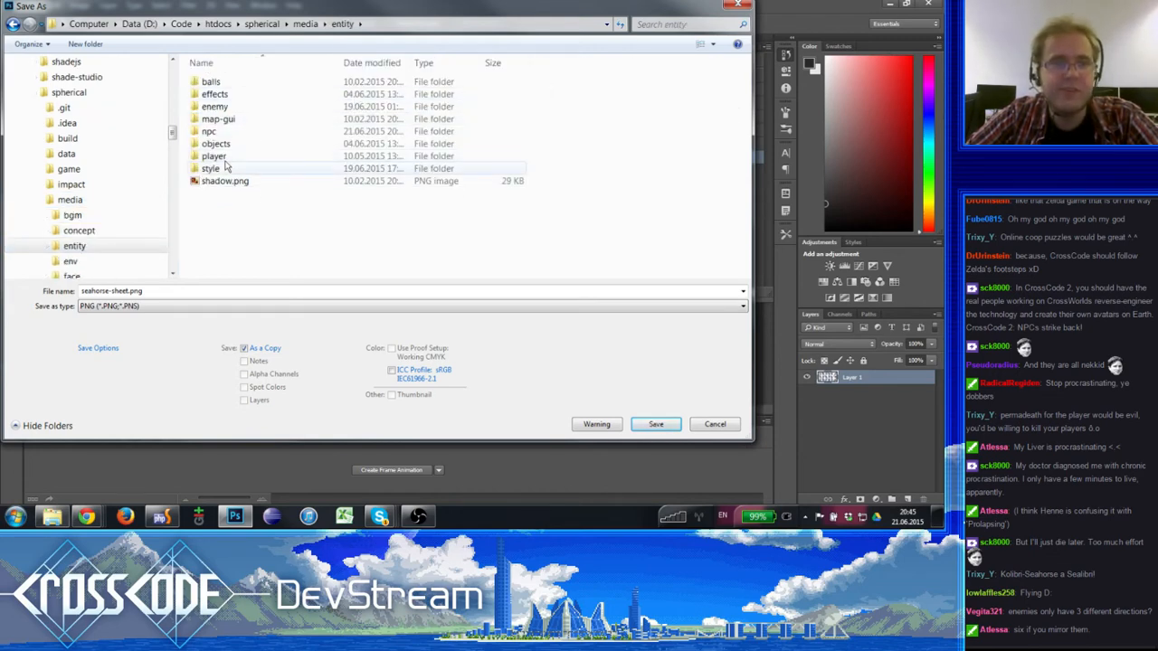
pyautogui.doubleClick(215, 107)
pyautogui.scroll(-1, 403, 325)
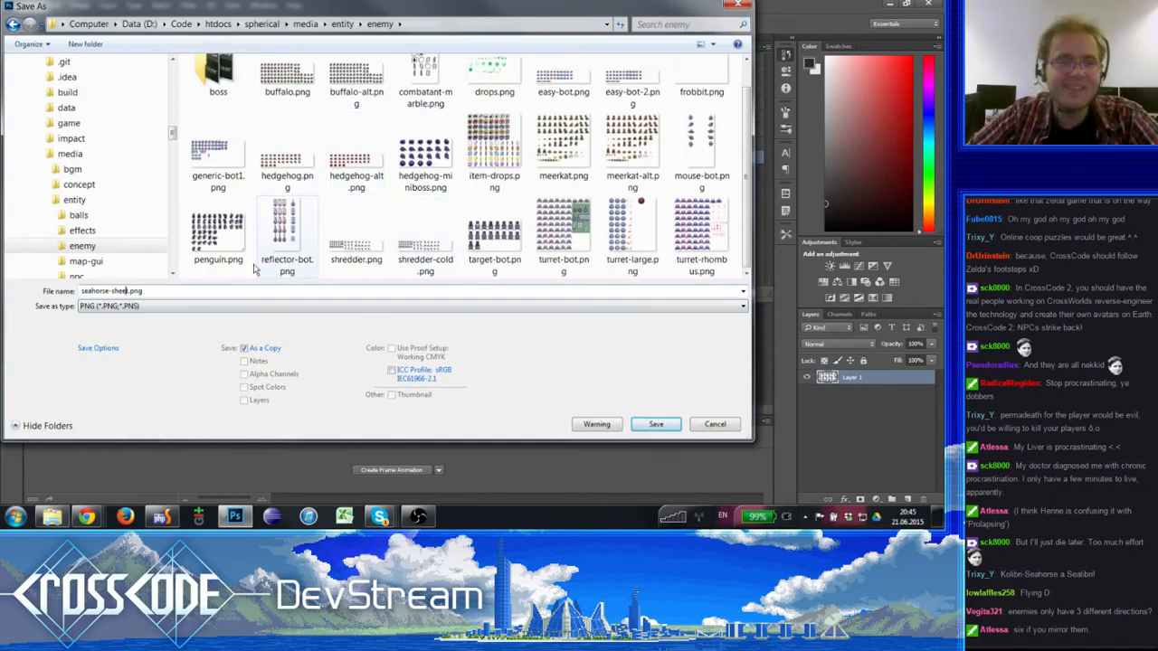
# - Save the sheet itself rather than a copy as seahorse.png, with Smallest / Slow compression and no interlacing
pyautogui.press('BackSpace')
pyautogui.press('BackSpace')
pyautogui.press('BackSpace')
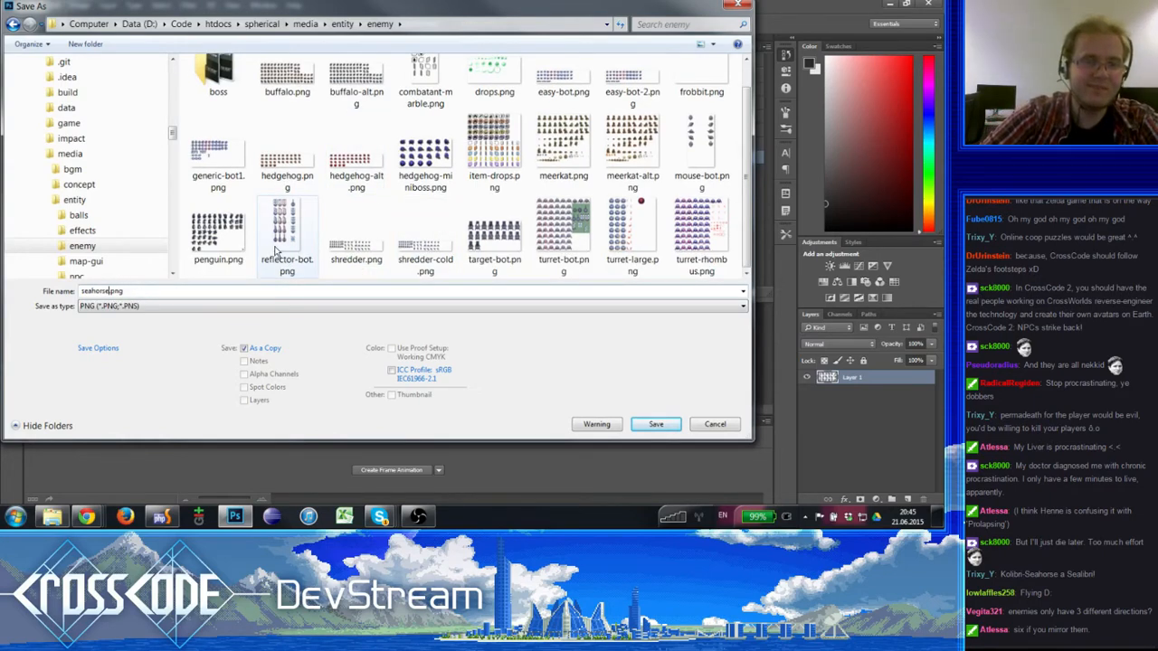
pyautogui.click(269, 349)
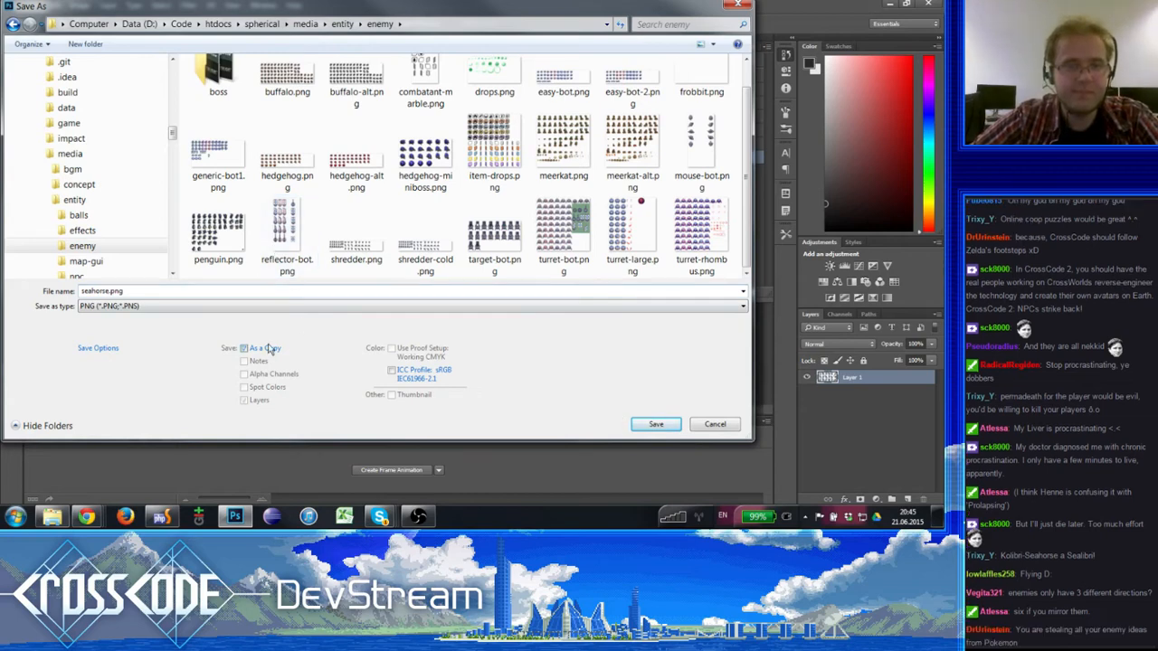
pyautogui.click(659, 423)
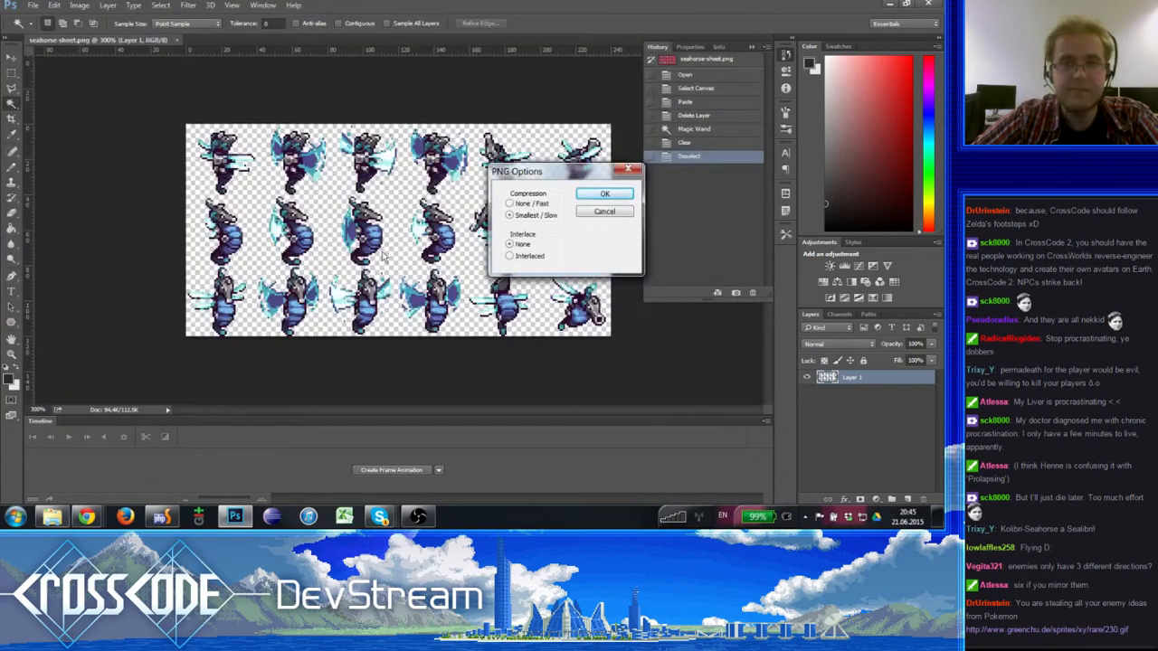
pyautogui.click(611, 195)
# - Examine the seahorse sprites on the transparent sheet at different zoom levels
pyautogui.click(11, 352)
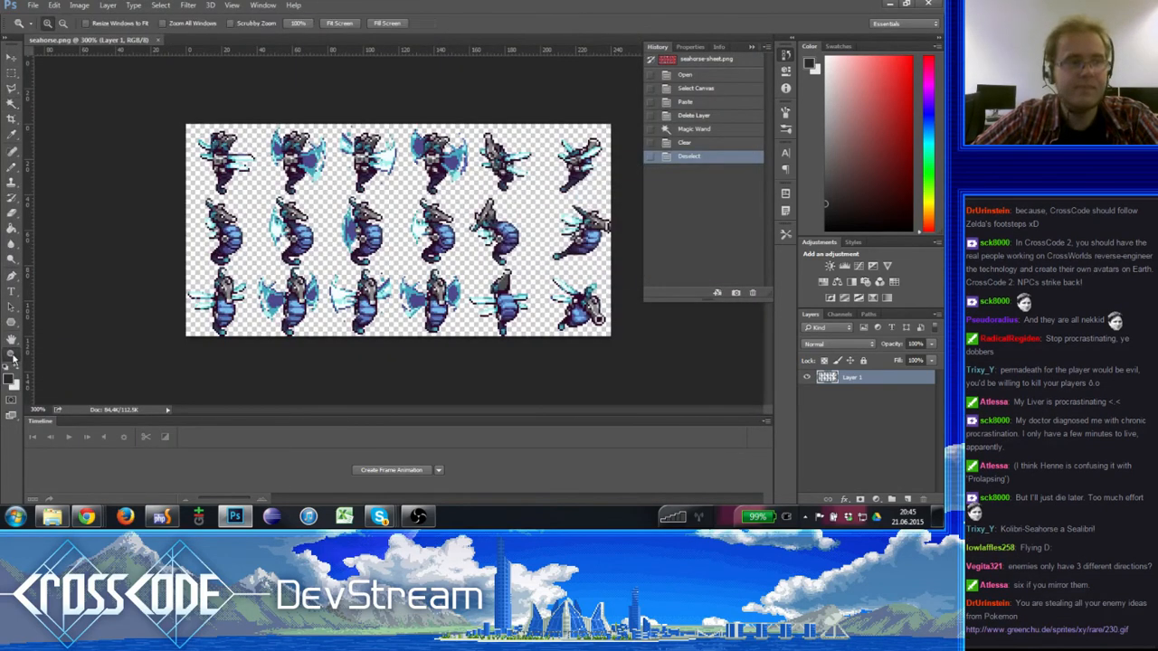
pyautogui.click(311, 221)
pyautogui.keyDown('alt'); pyautogui.click(312, 218); pyautogui.keyUp('alt')
pyautogui.keyDown('alt'); pyautogui.click(312, 218); pyautogui.keyUp('alt')
pyautogui.click(312, 218)
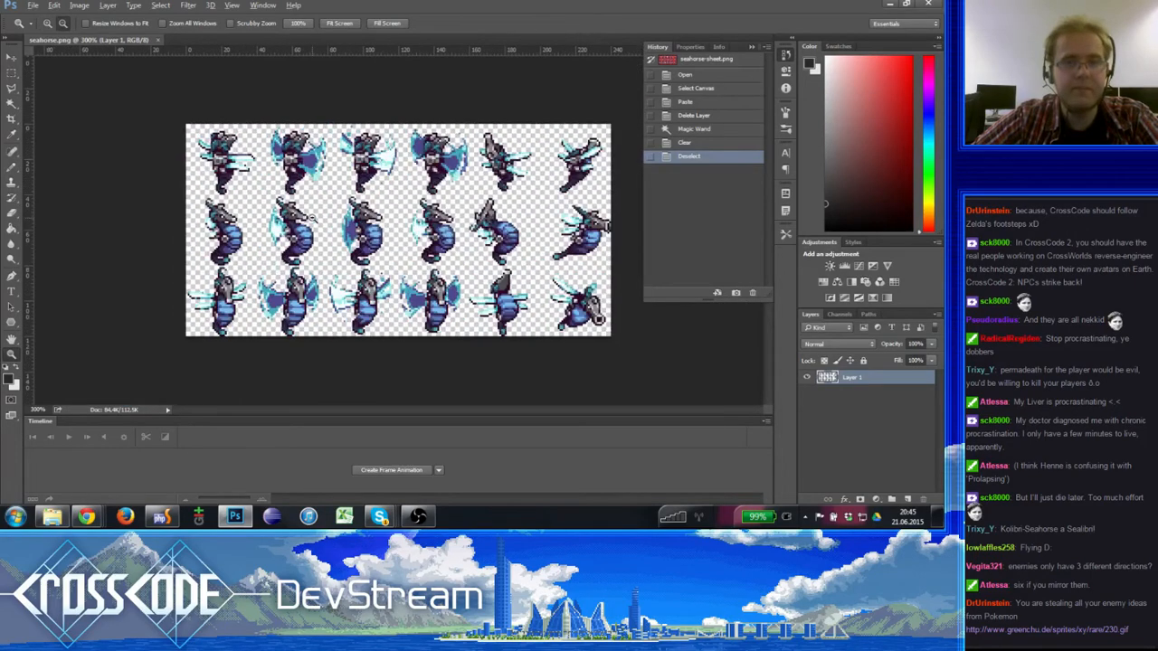
pyautogui.keyDown('alt'); pyautogui.click(312, 218); pyautogui.keyUp('alt')
pyautogui.click(312, 218)
pyautogui.keyDown('alt'); pyautogui.click(312, 218); pyautogui.keyUp('alt')
pyautogui.click(312, 218)
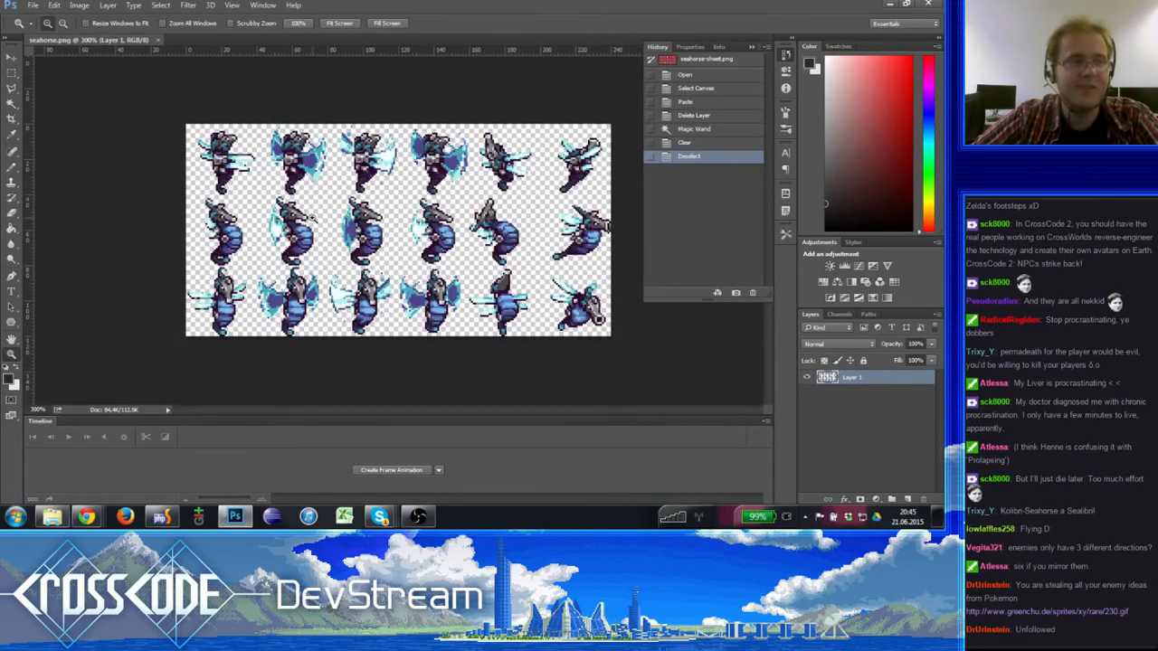
pyautogui.click(244, 197)
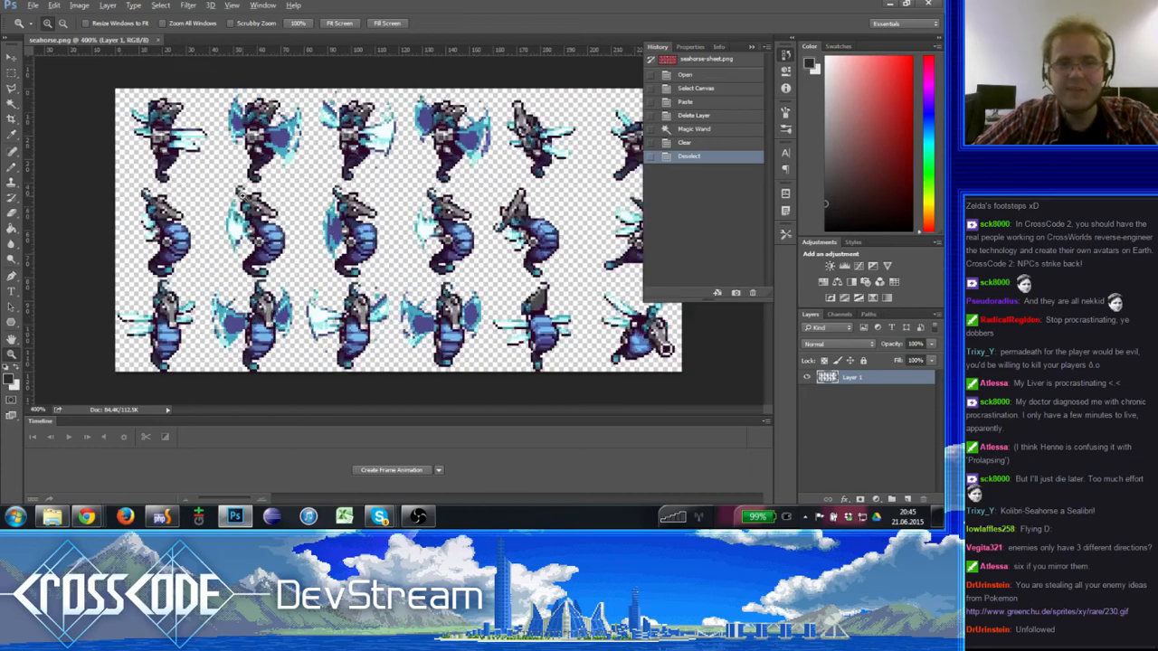
pyautogui.keyDown('alt'); pyautogui.click(245, 197); pyautogui.keyUp('alt')
pyautogui.keyDown('alt'); pyautogui.click(244, 197); pyautogui.keyUp('alt')
pyautogui.click(244, 197)
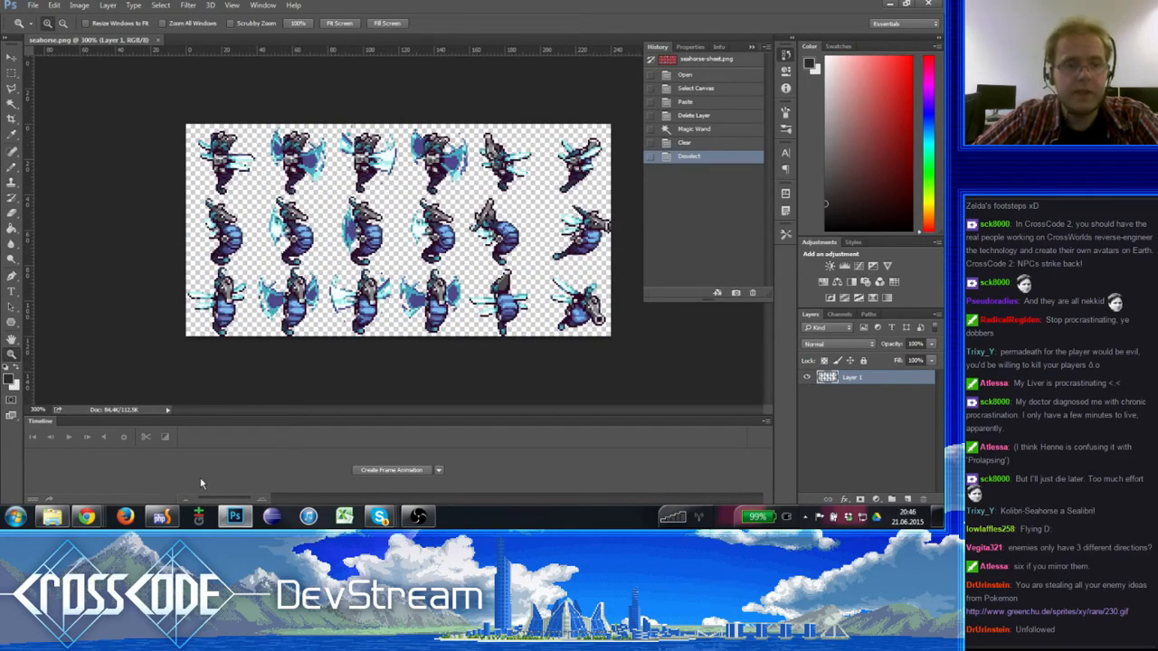
# - Create a frame animation, duplicate its frame, and set the delay of both frames to 0.1 seconds
pyautogui.click(411, 471)
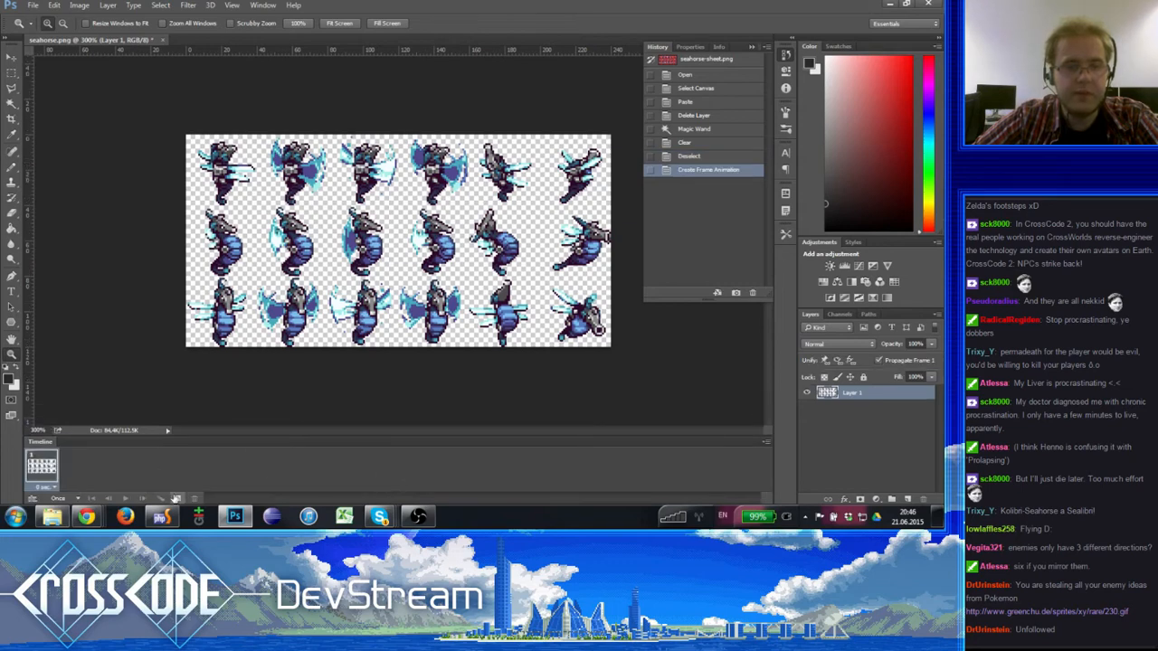
pyautogui.click(176, 499)
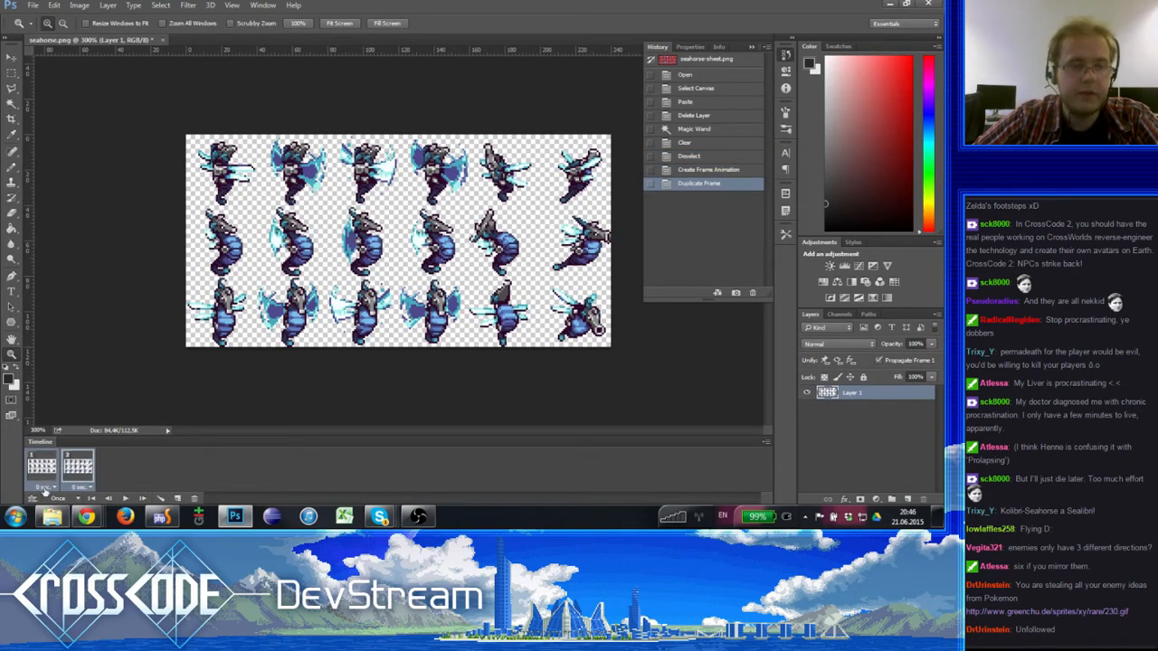
pyautogui.click(42, 486)
pyautogui.click(59, 389)
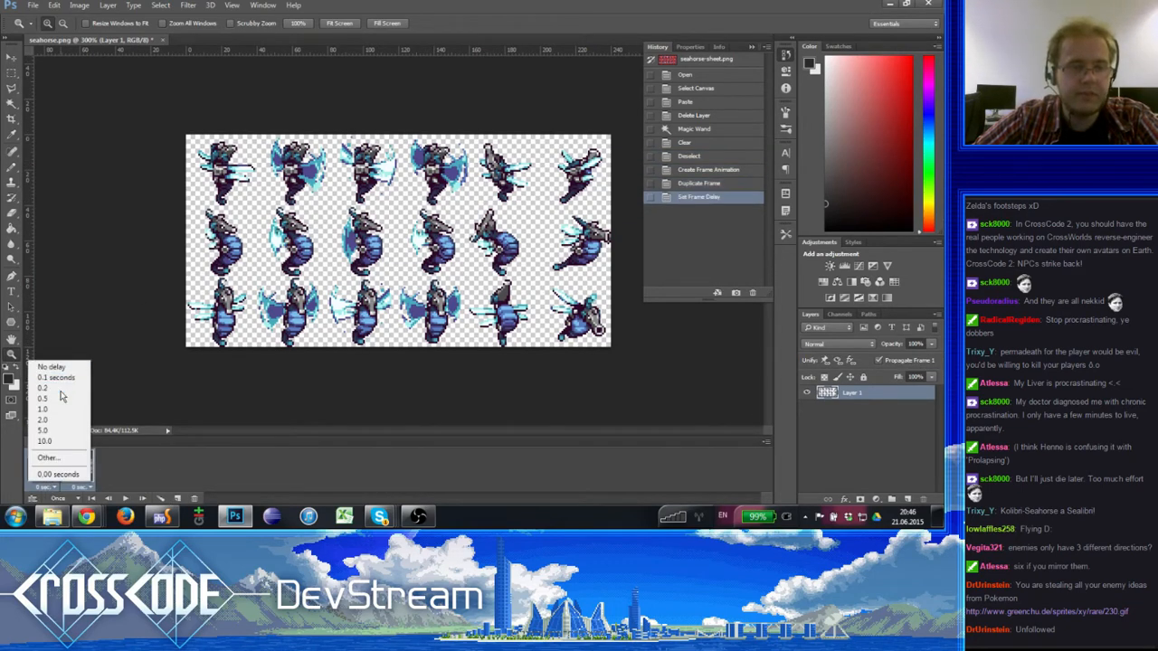
pyautogui.click(42, 486)
pyautogui.click(54, 380)
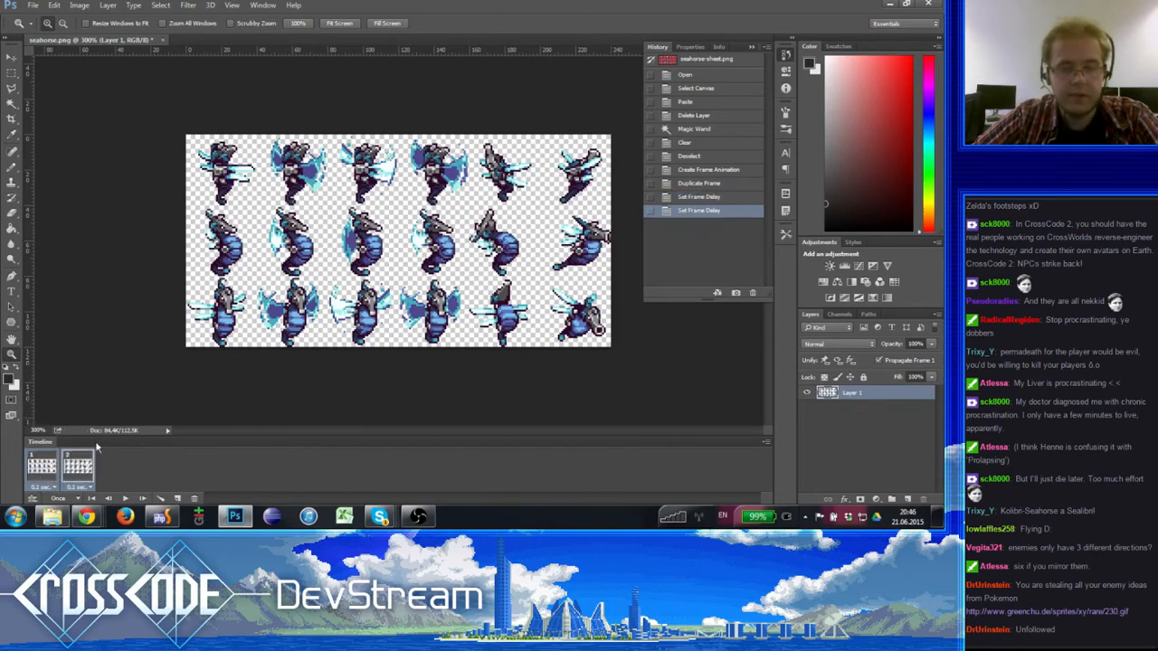
# - Show the grid and move the sheet in frame 2 left by one sprite column, aligning the second column with the first cell
pyautogui.hotkey('ctrl', "'")
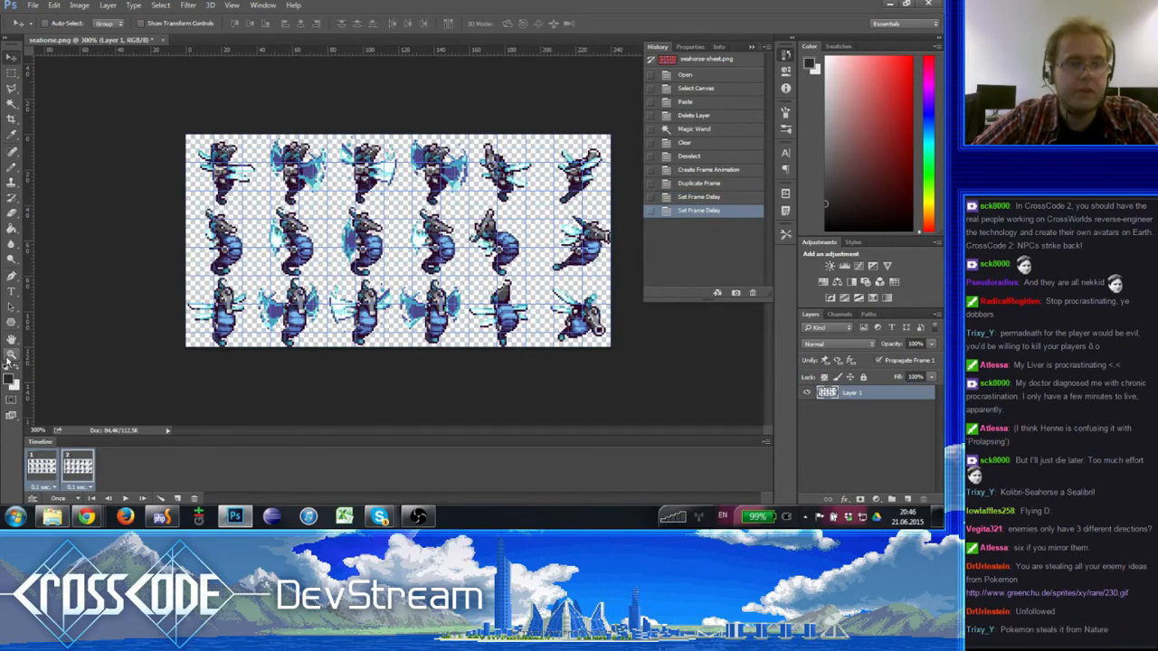
pyautogui.hotkey('ctrl', '+')
pyautogui.hotkey('ctrl', '+')
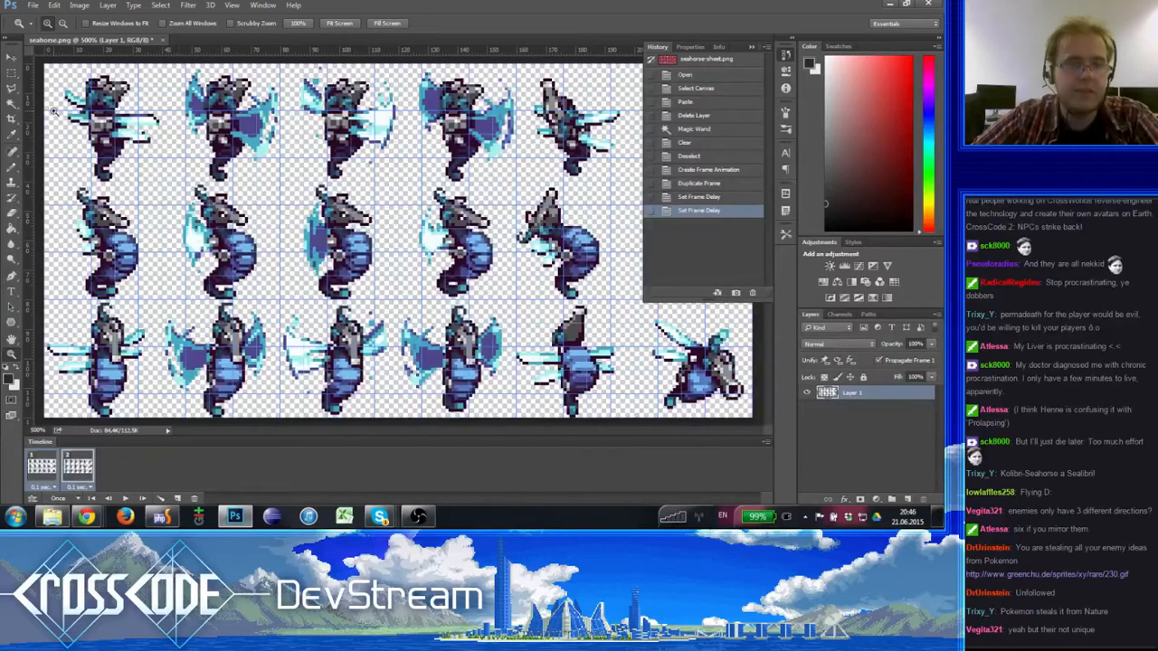
pyautogui.press('v')
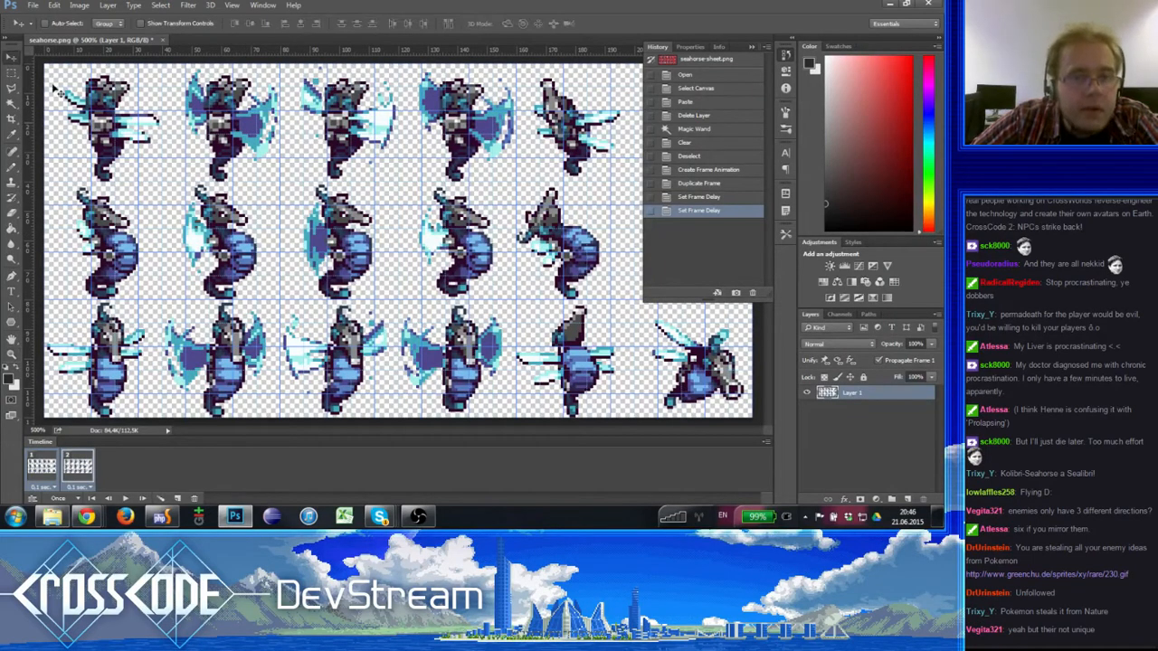
pyautogui.moveTo(330, 234); pyautogui.dragTo(215, 203)
pyautogui.hotkey('ctrl', 'z')
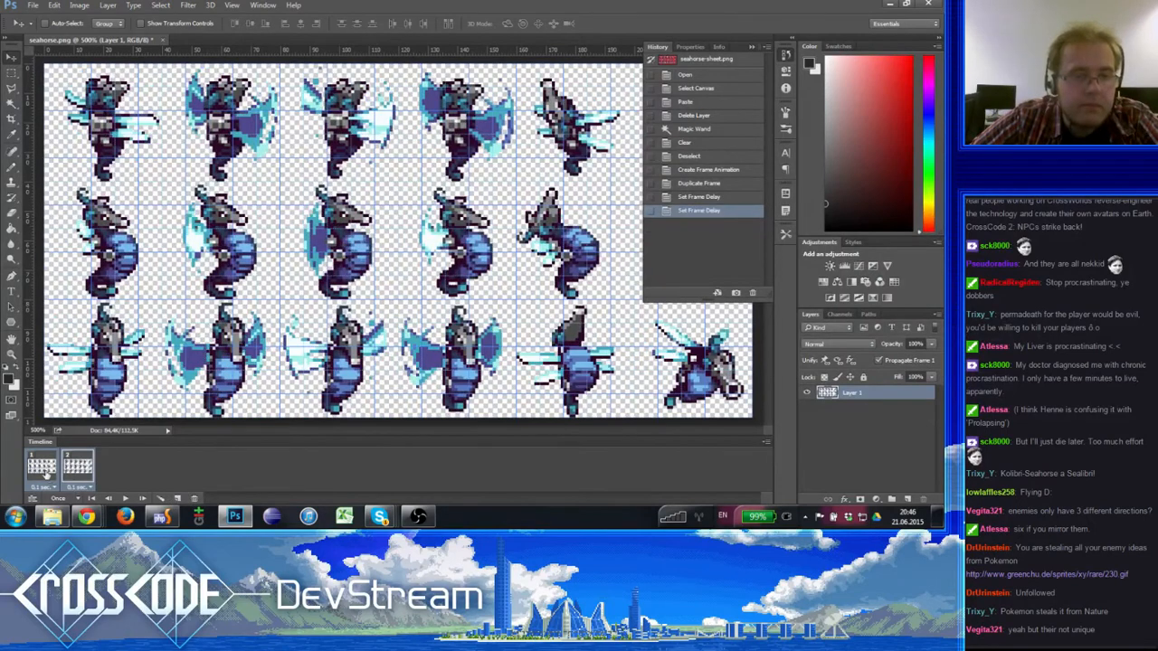
pyautogui.moveTo(402, 280); pyautogui.dragTo(264, 273)
pyautogui.click(41, 468)
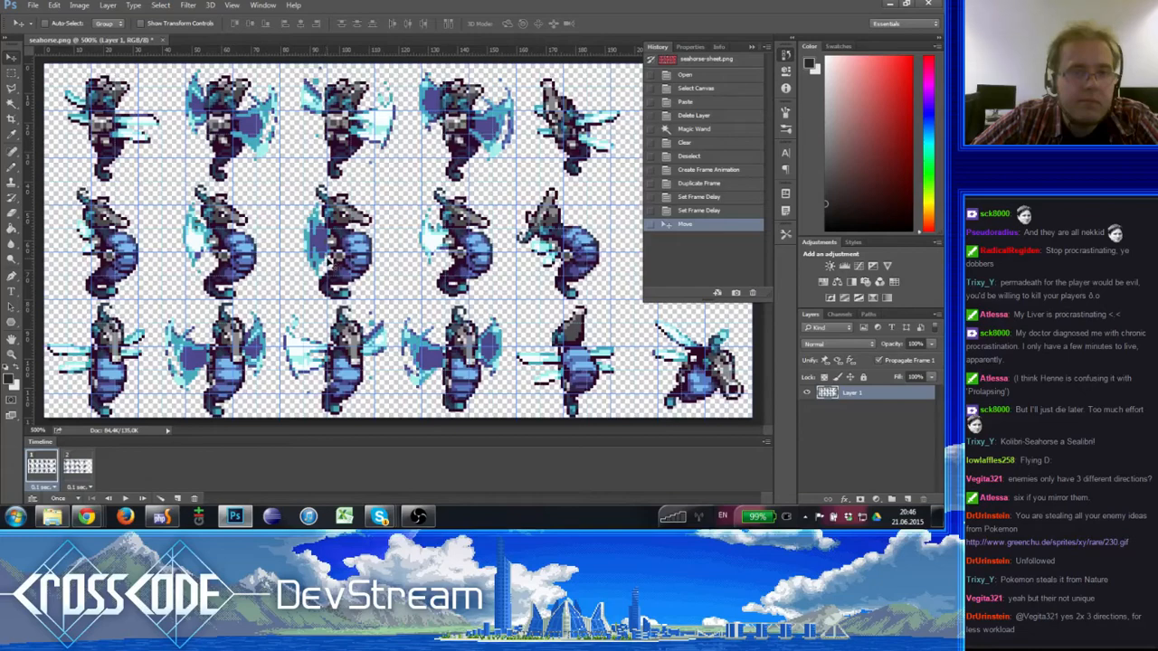
pyautogui.click(77, 466)
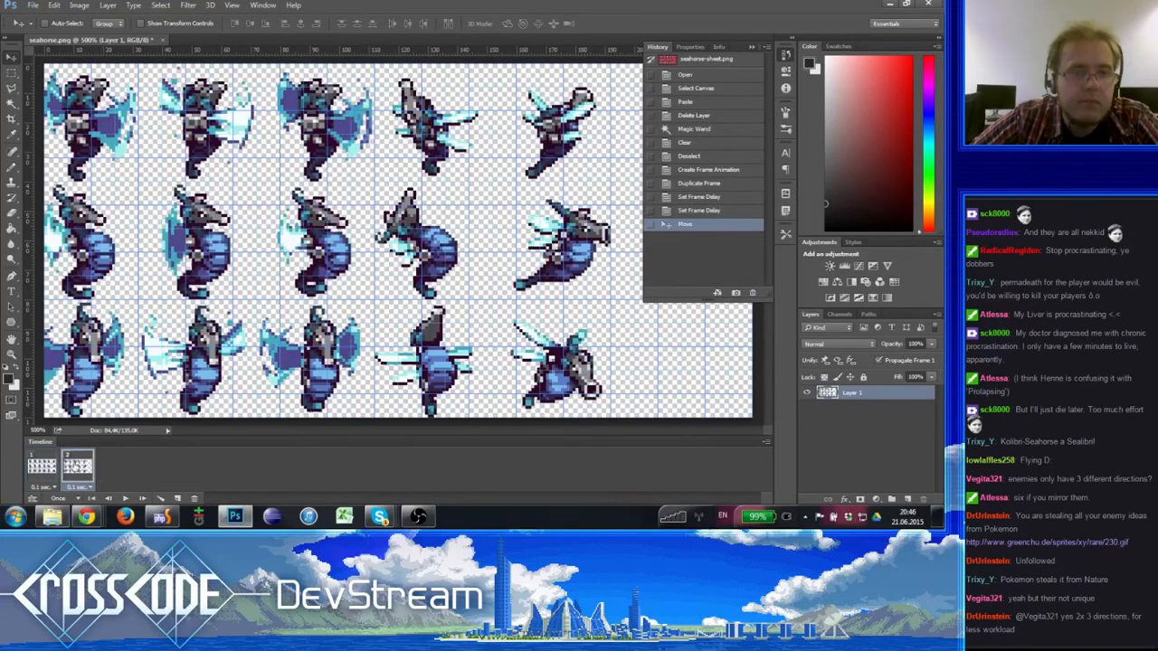
pyautogui.moveTo(235, 277); pyautogui.dragTo(261, 274)
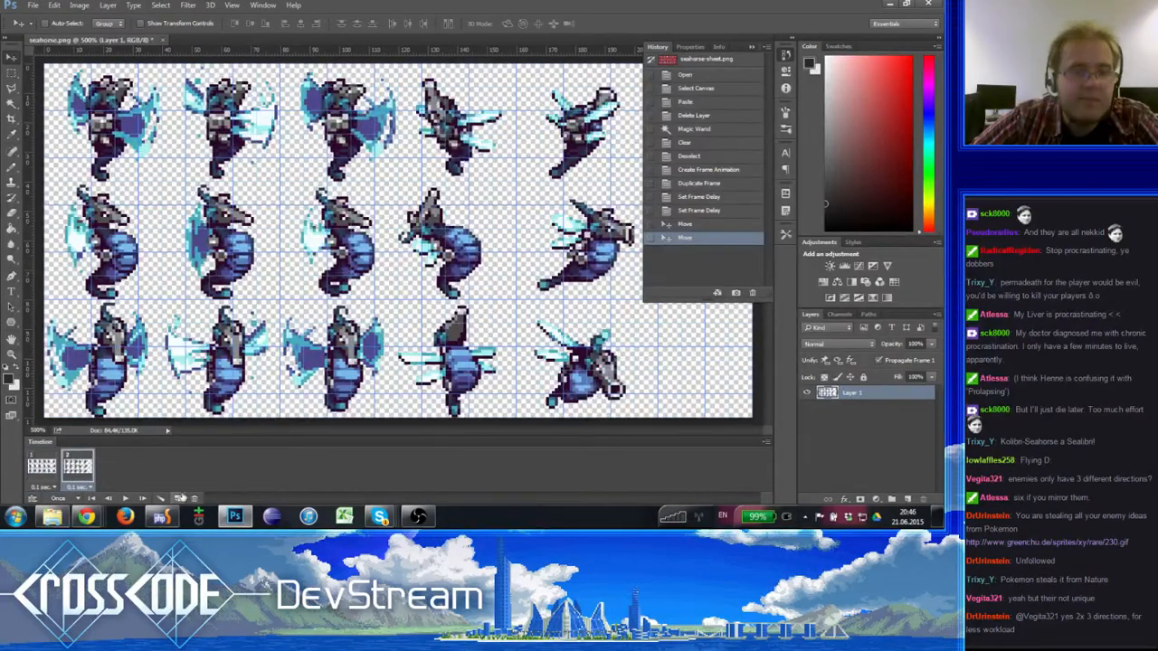
# - Add frames 3 and 4 by duplicating the previous frame and moving the sheet one more sprite column left in each
pyautogui.click(179, 497)
pyautogui.moveTo(409, 271); pyautogui.dragTo(300, 235)
pyautogui.press('space')
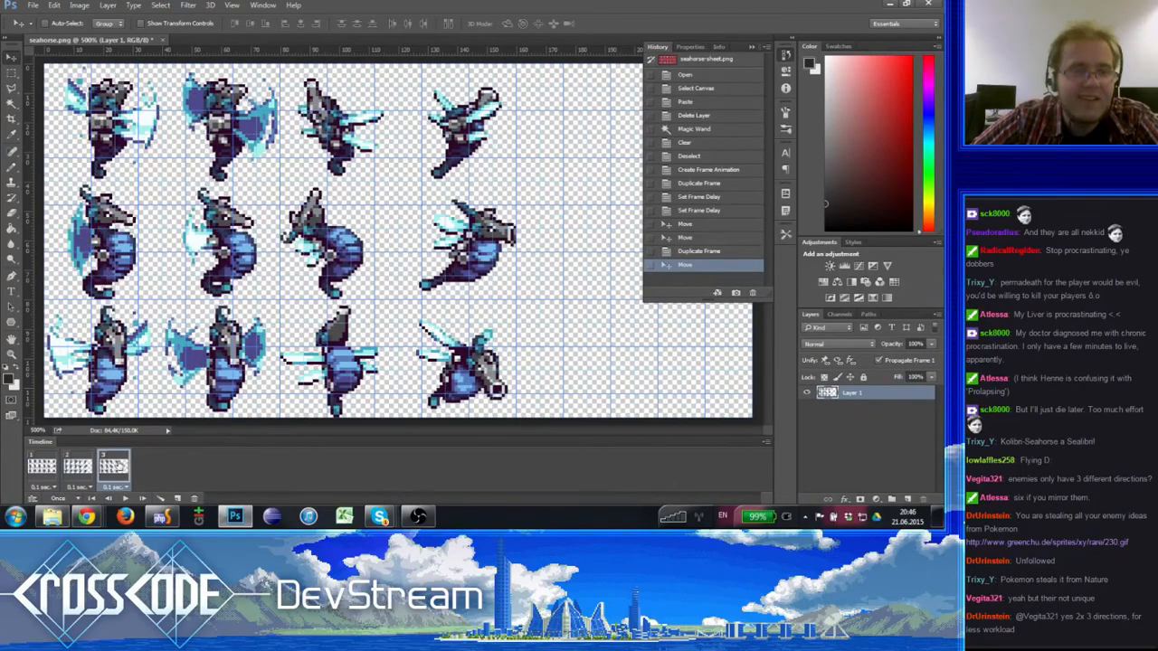
pyautogui.click(178, 498)
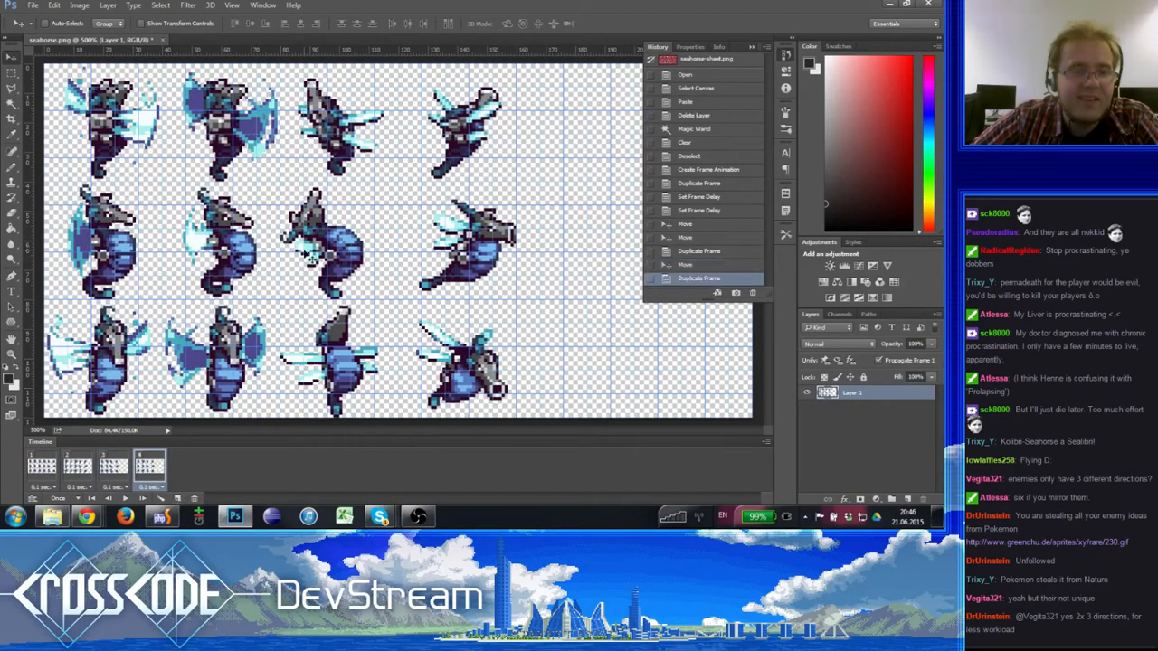
pyautogui.moveTo(307, 251); pyautogui.dragTo(203, 230)
# - Play the four-frame animation from the start, set its looping to Forever, and play it again
pyautogui.click(92, 498)
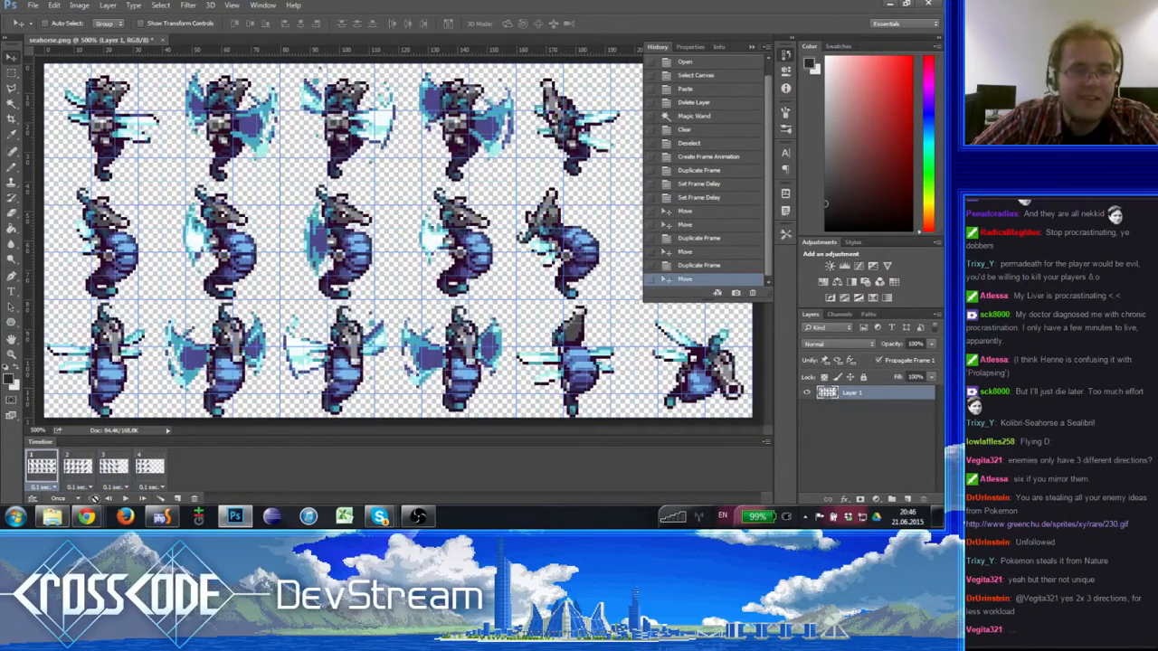
pyautogui.click(125, 498)
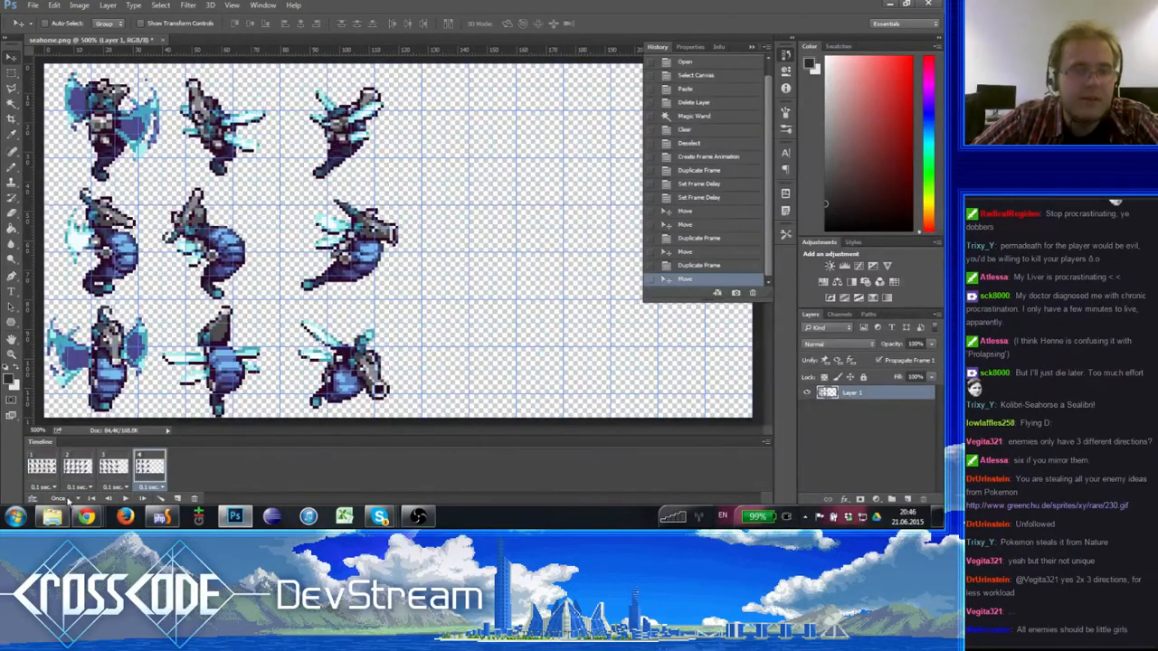
pyautogui.click(56, 499)
pyautogui.click(56, 466)
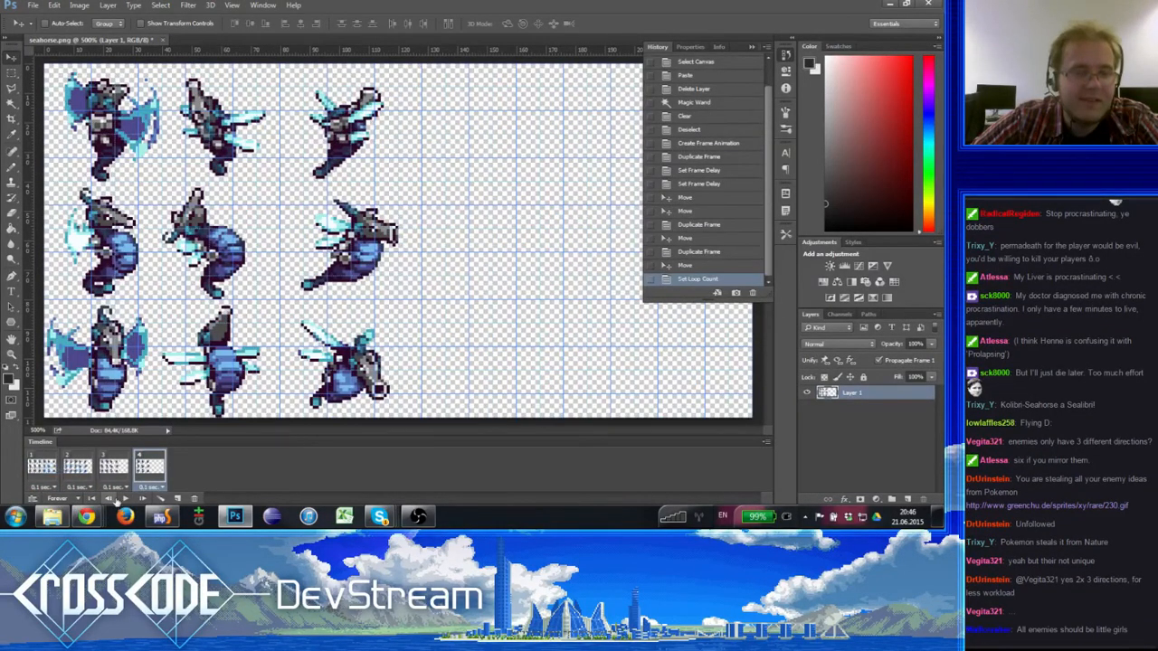
pyautogui.click(121, 499)
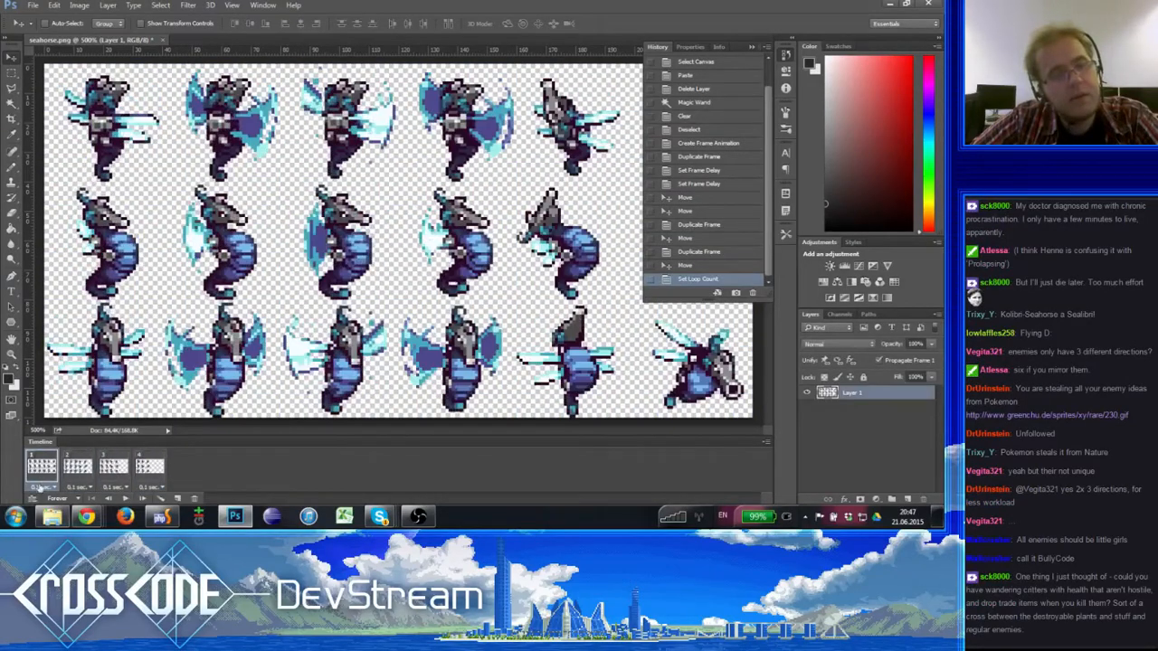
# - Try the animation with the first frame deleted, and revert to the last Move state in the history
pyautogui.click(194, 498)
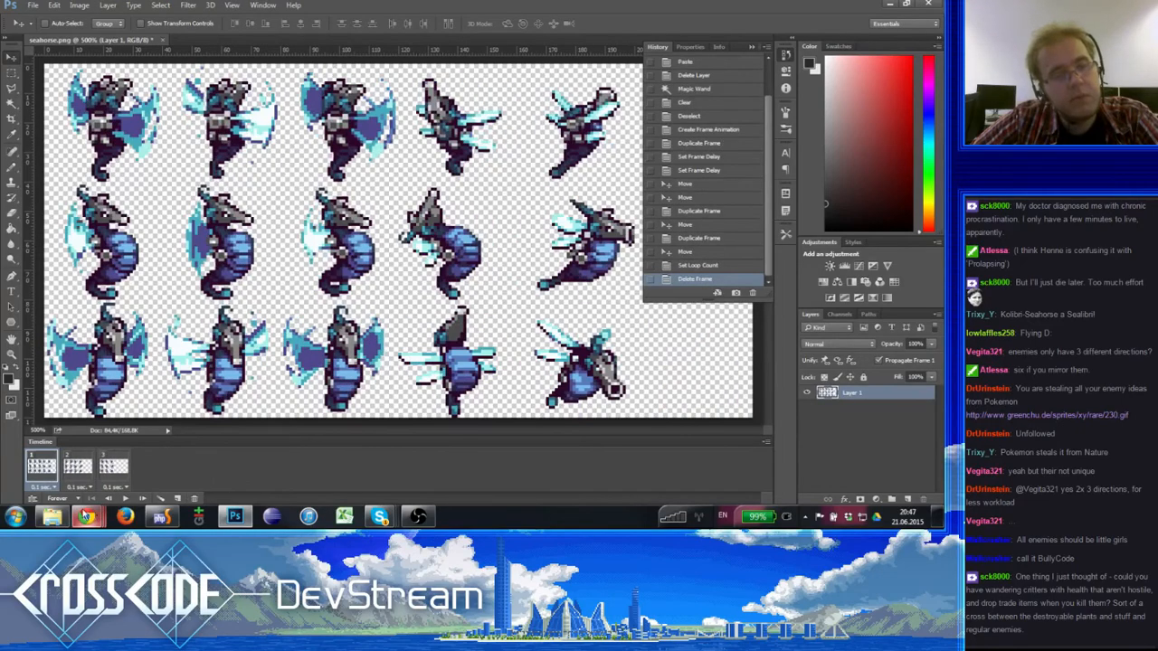
pyautogui.click(124, 499)
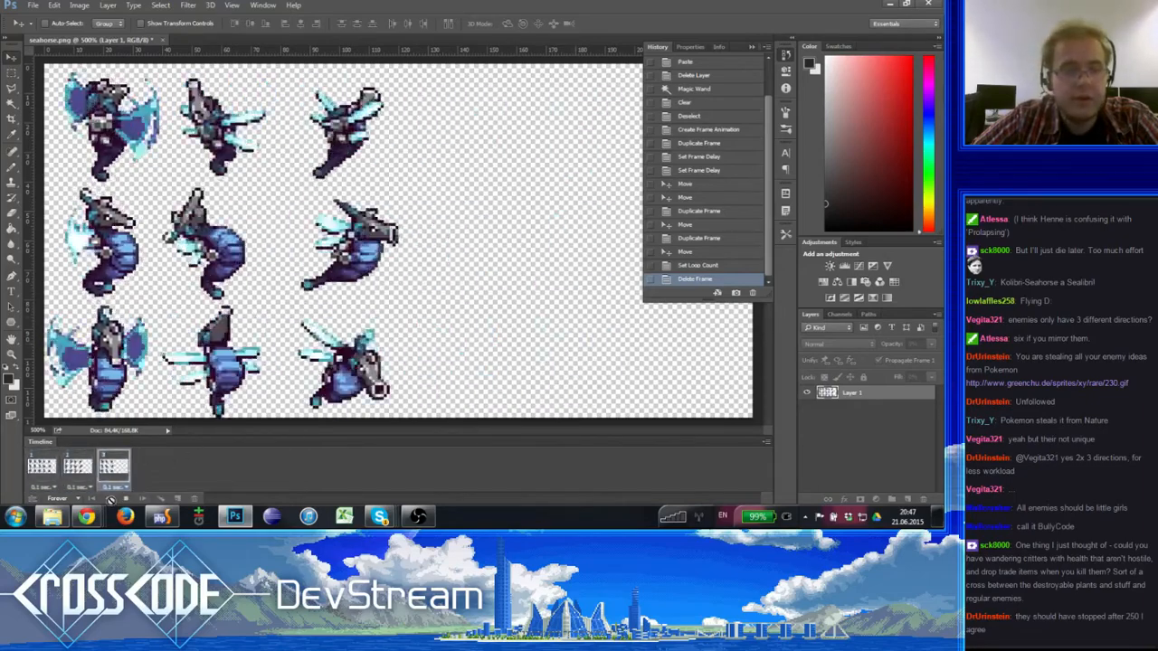
pyautogui.click(124, 499)
pyautogui.click(699, 265)
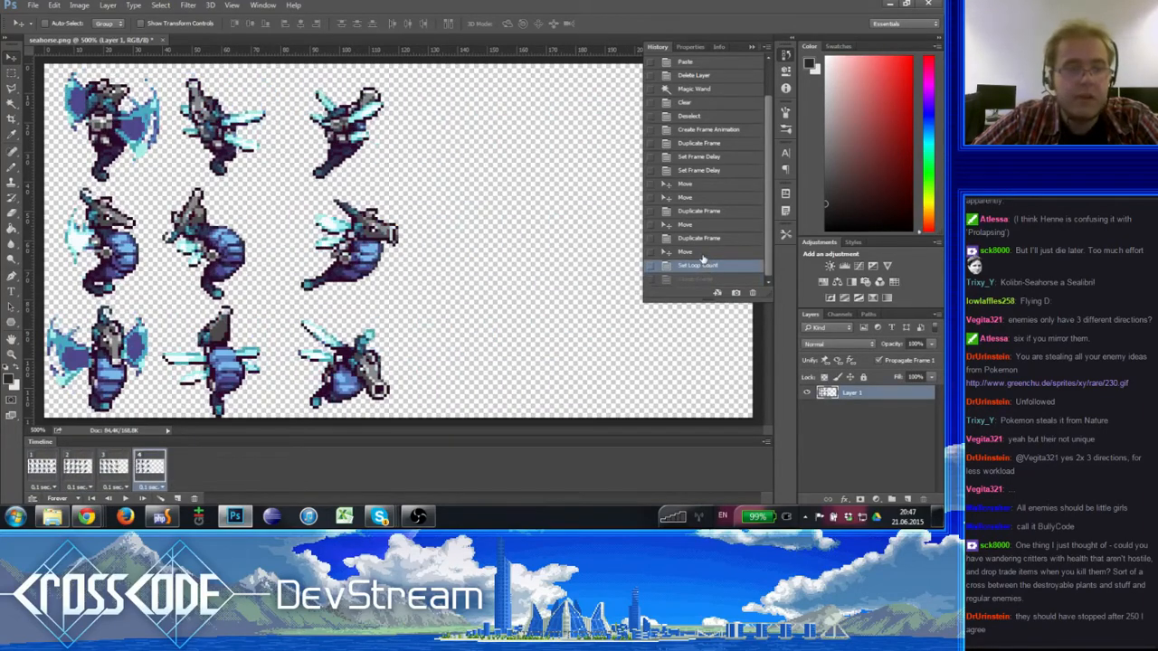
pyautogui.click(701, 253)
# - Preview the restored four-frame animation from frame 1, set its looping to Forever, and play it
pyautogui.click(43, 468)
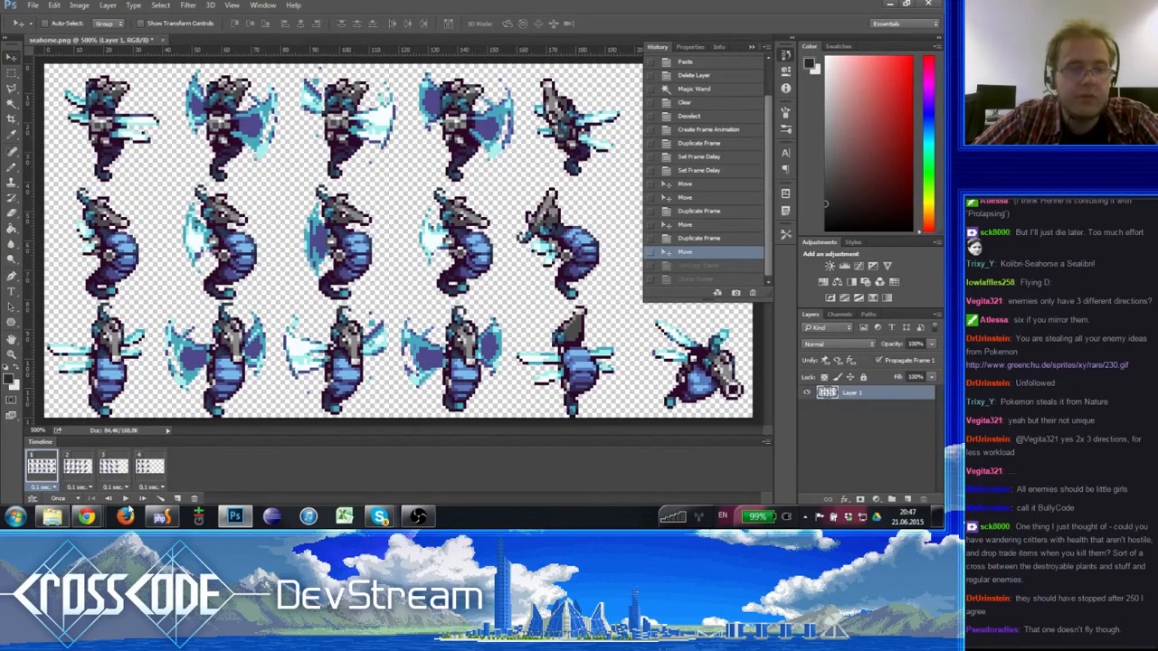
pyautogui.click(125, 498)
pyautogui.click(126, 499)
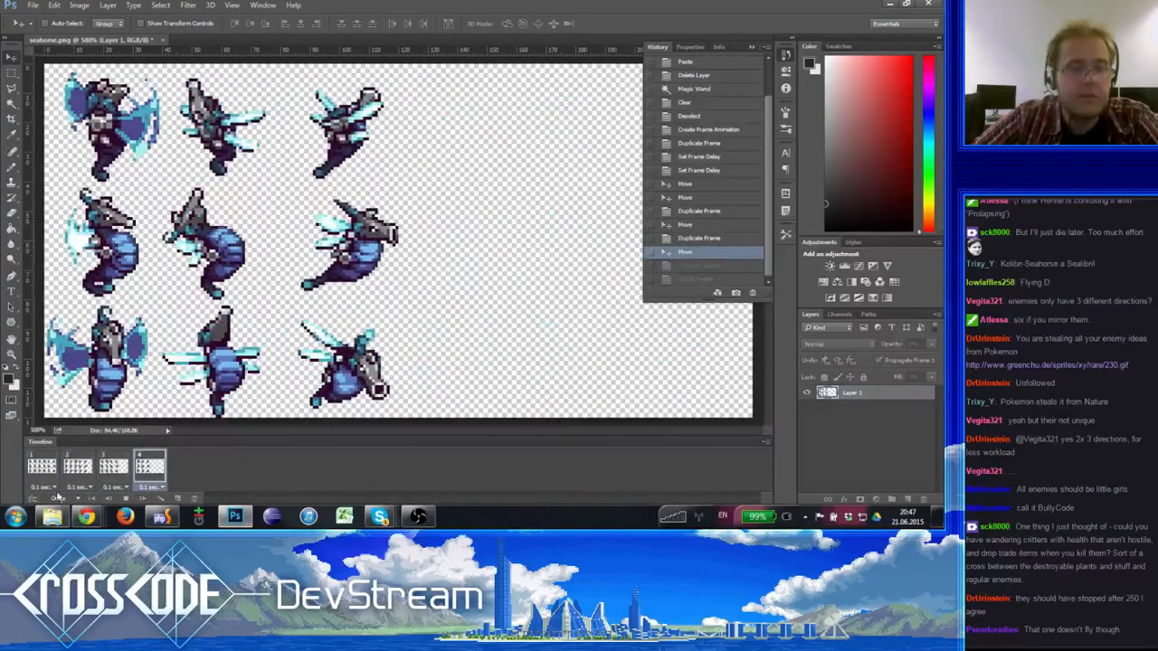
pyautogui.click(43, 487)
pyautogui.click(144, 486)
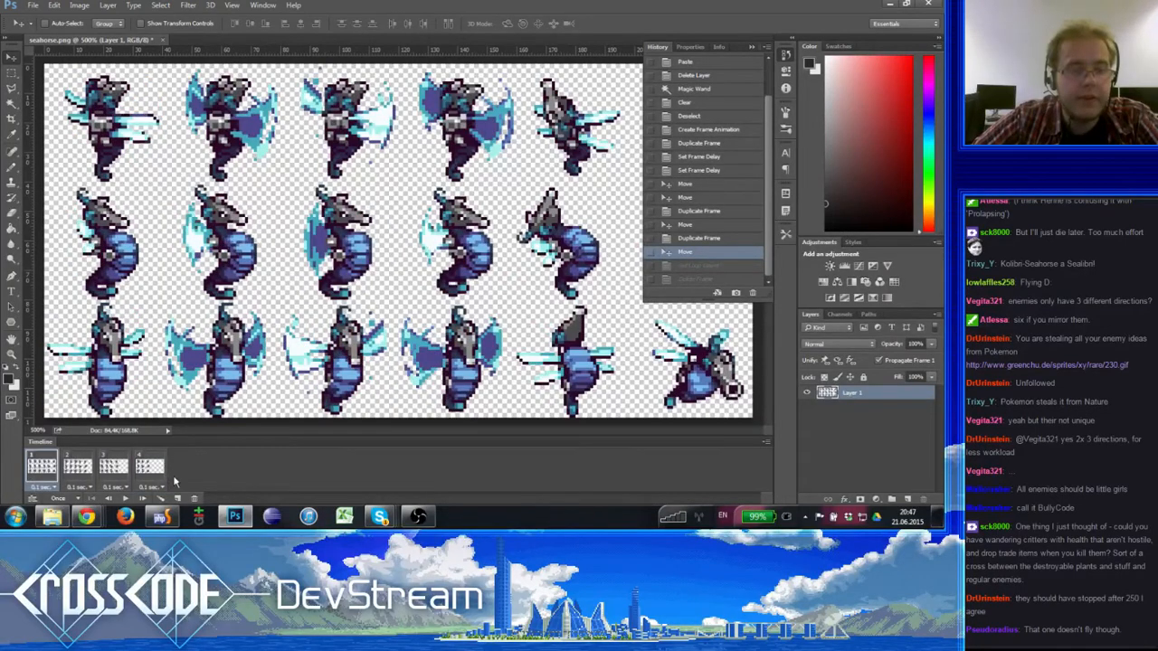
pyautogui.click(58, 498)
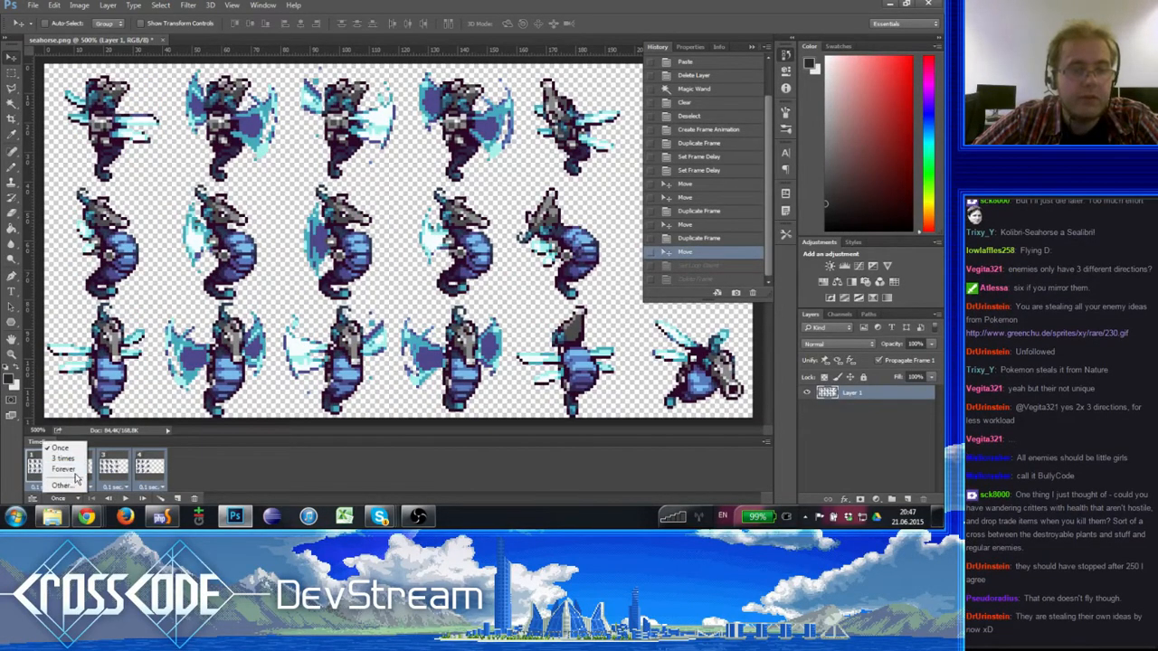
pyautogui.click(64, 469)
pyautogui.click(125, 499)
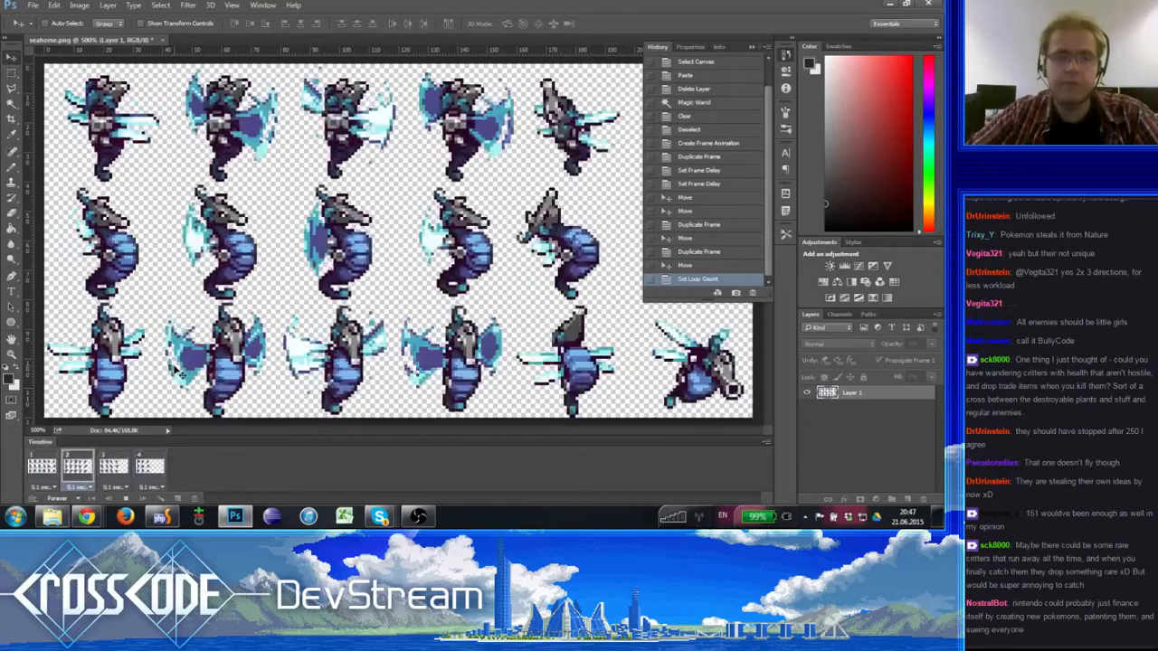
# - Stop the animation playback and flip between frames 2 and 3 to compare the seahorse's body position
pyautogui.click(126, 498)
pyautogui.click(51, 467)
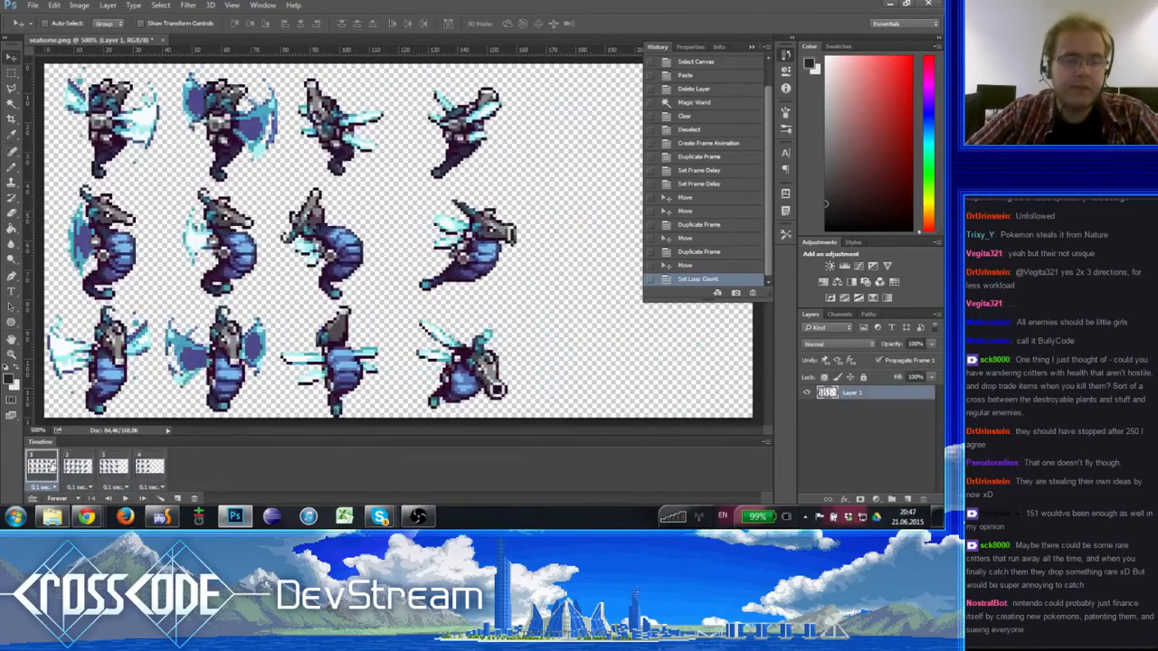
pyautogui.click(113, 466)
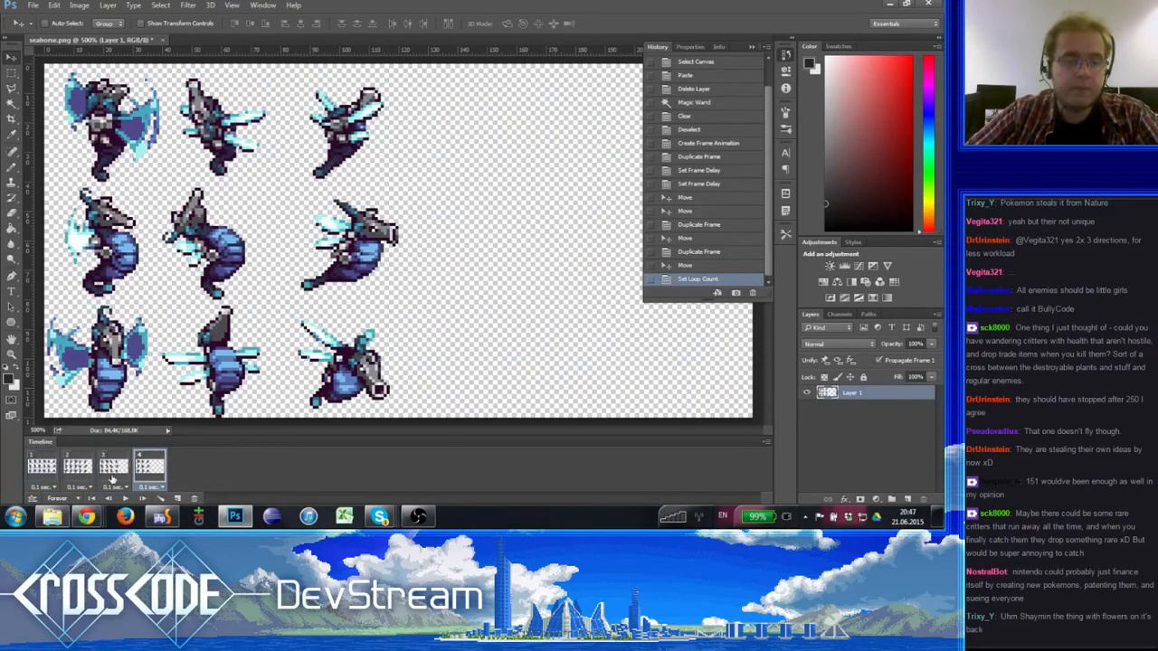
pyautogui.click(76, 467)
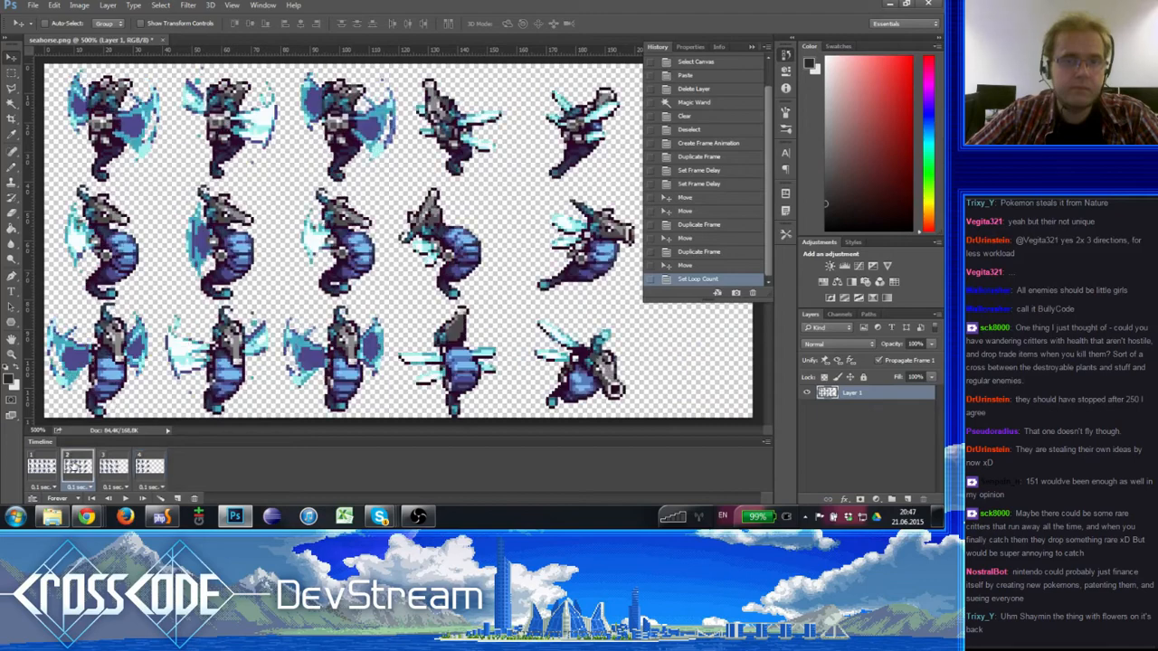
pyautogui.click(112, 467)
pyautogui.click(80, 467)
pyautogui.click(112, 466)
pyautogui.click(82, 468)
pyautogui.click(113, 467)
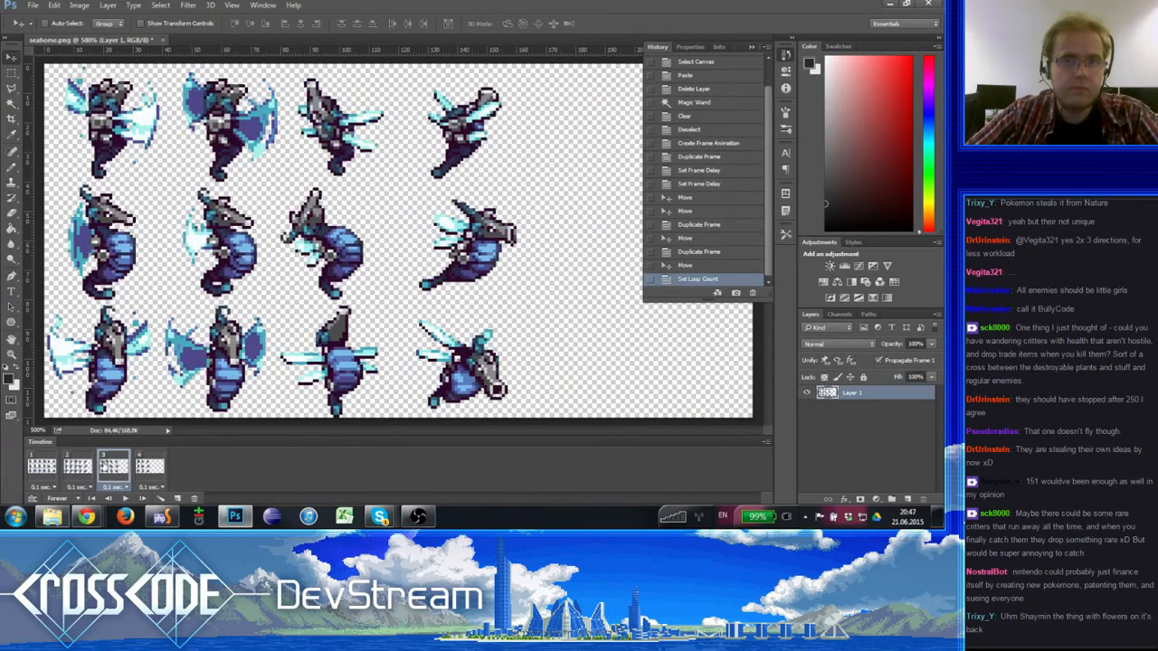
pyautogui.click(79, 469)
pyautogui.click(110, 467)
pyautogui.click(82, 469)
pyautogui.click(112, 474)
pyautogui.click(83, 468)
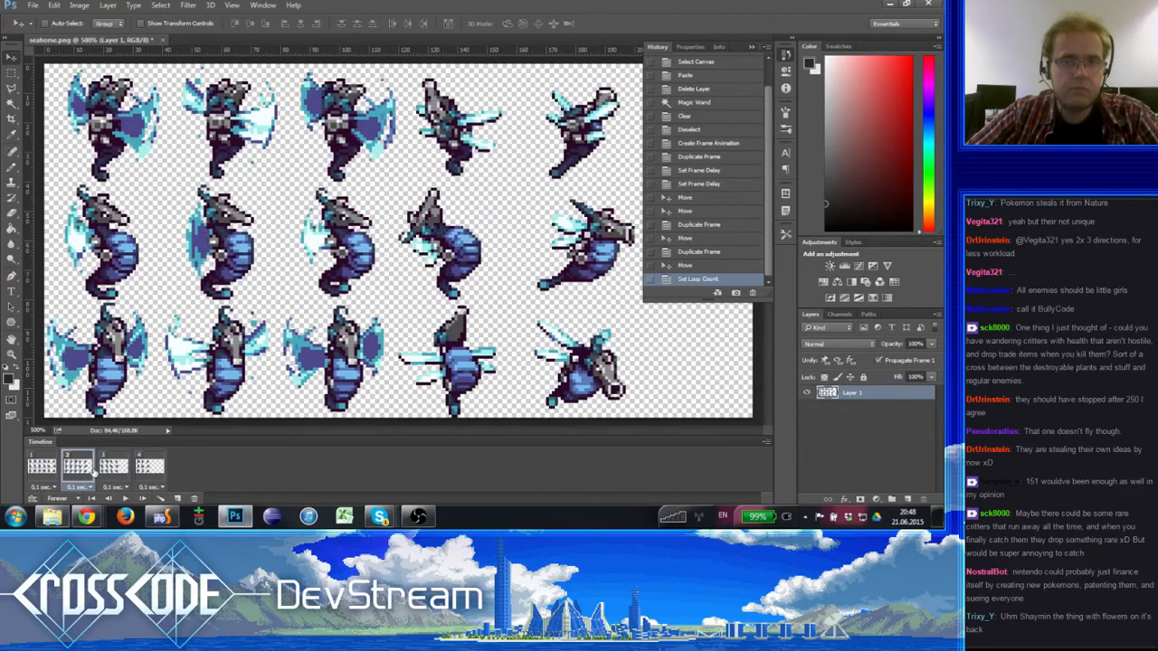
pyautogui.click(109, 468)
# - Step through frames 1 to 3 in order and examine how the seahorse changes between frames 2 and 3
pyautogui.click(45, 468)
pyautogui.click(75, 468)
pyautogui.click(109, 468)
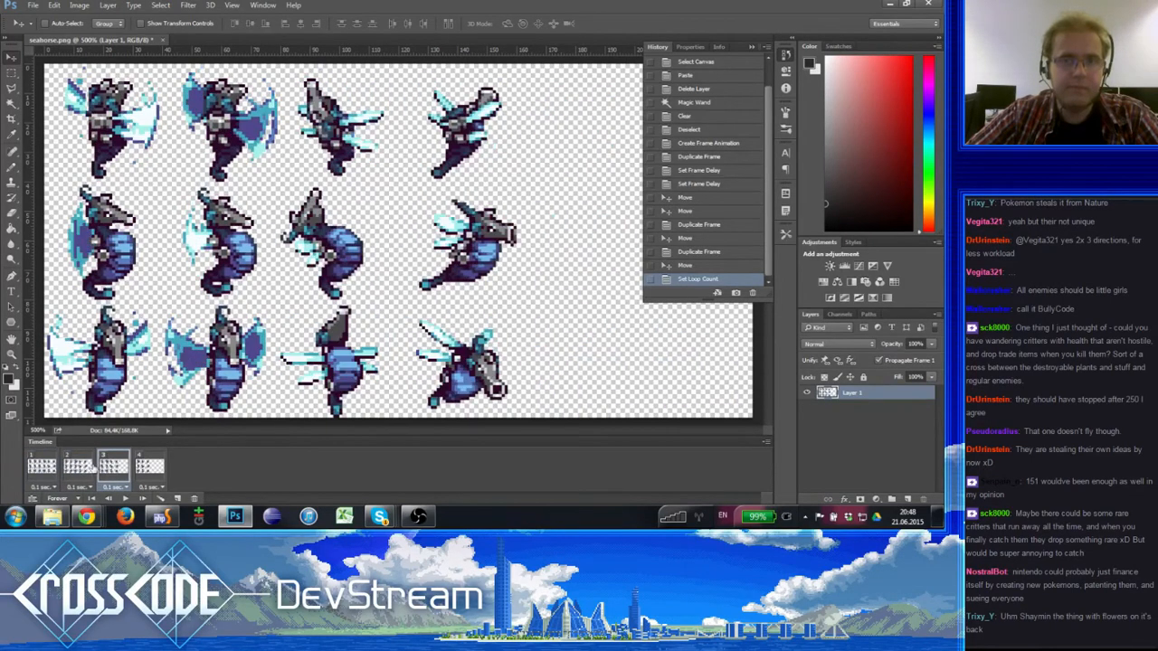
pyautogui.click(80, 468)
pyautogui.click(110, 469)
pyautogui.click(80, 468)
pyautogui.click(110, 469)
pyautogui.click(45, 466)
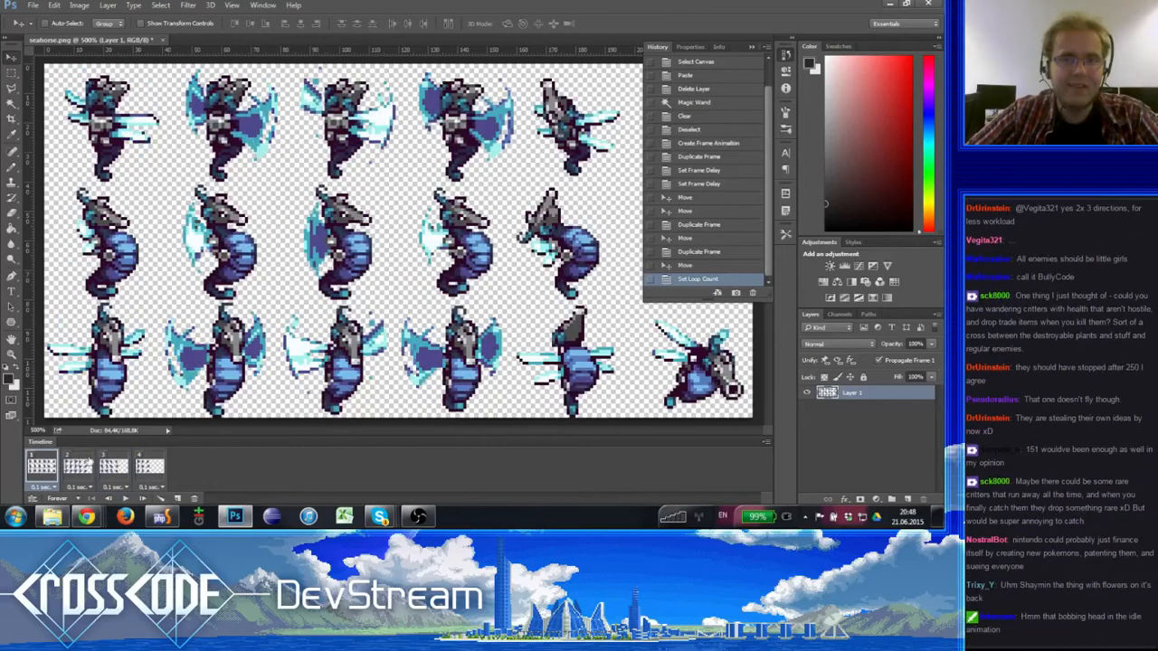
pyautogui.click(73, 467)
pyautogui.click(109, 468)
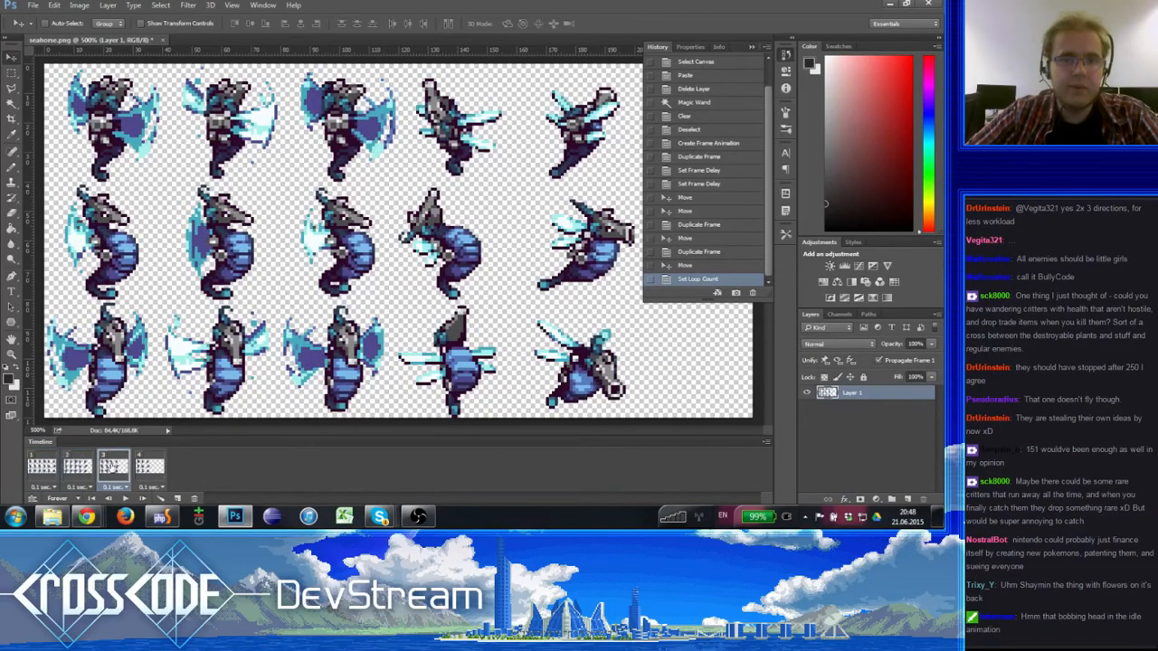
pyautogui.click(83, 469)
pyautogui.click(109, 469)
pyautogui.click(81, 468)
pyautogui.click(110, 468)
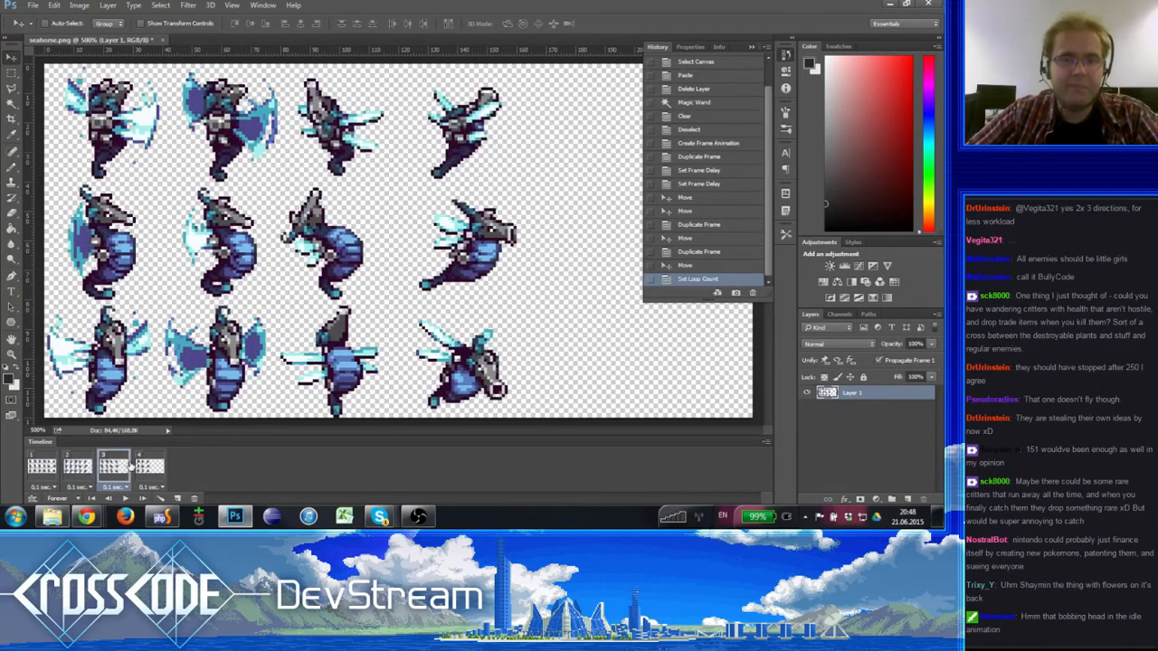
pyautogui.click(81, 469)
pyautogui.click(114, 465)
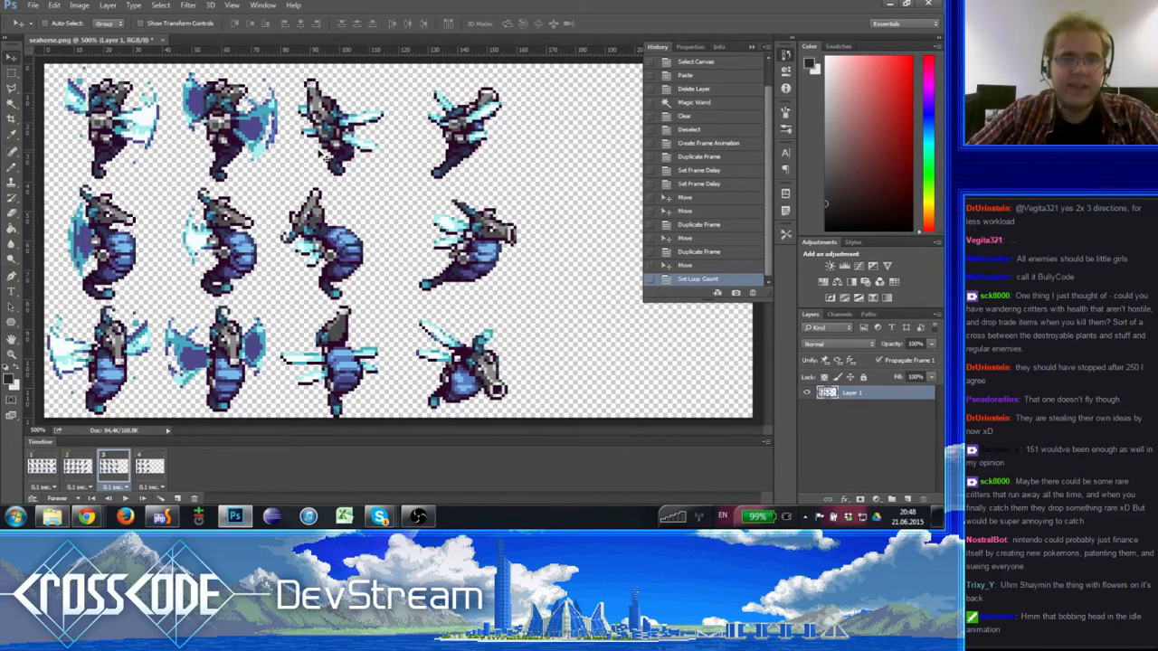
pyautogui.click(80, 468)
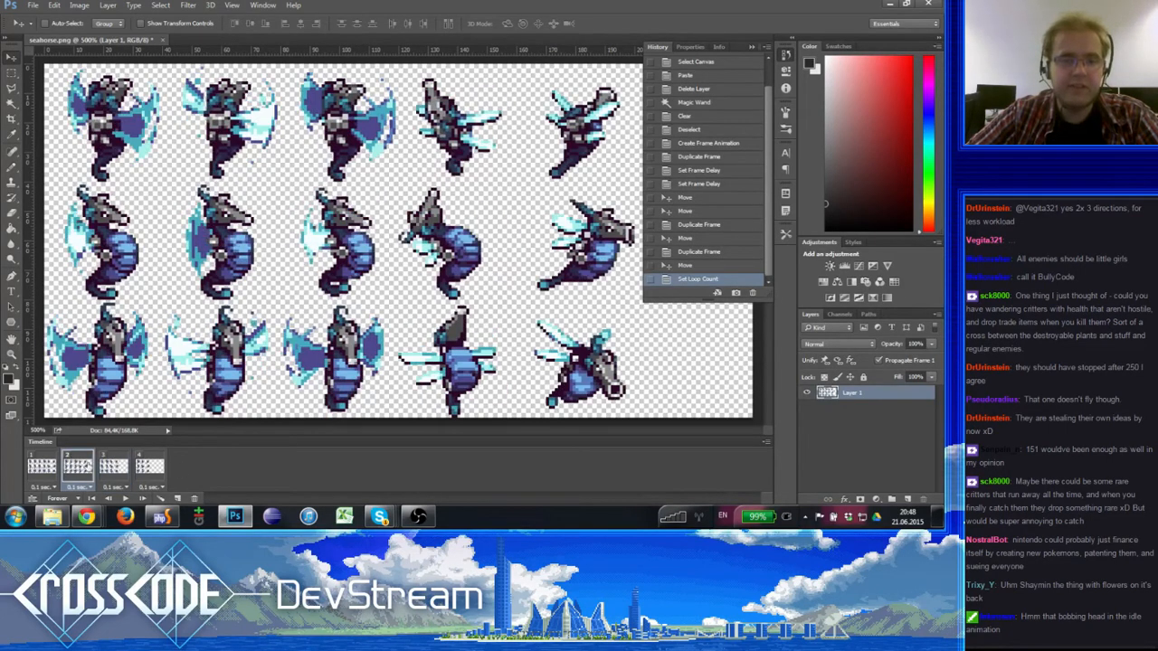
pyautogui.click(112, 467)
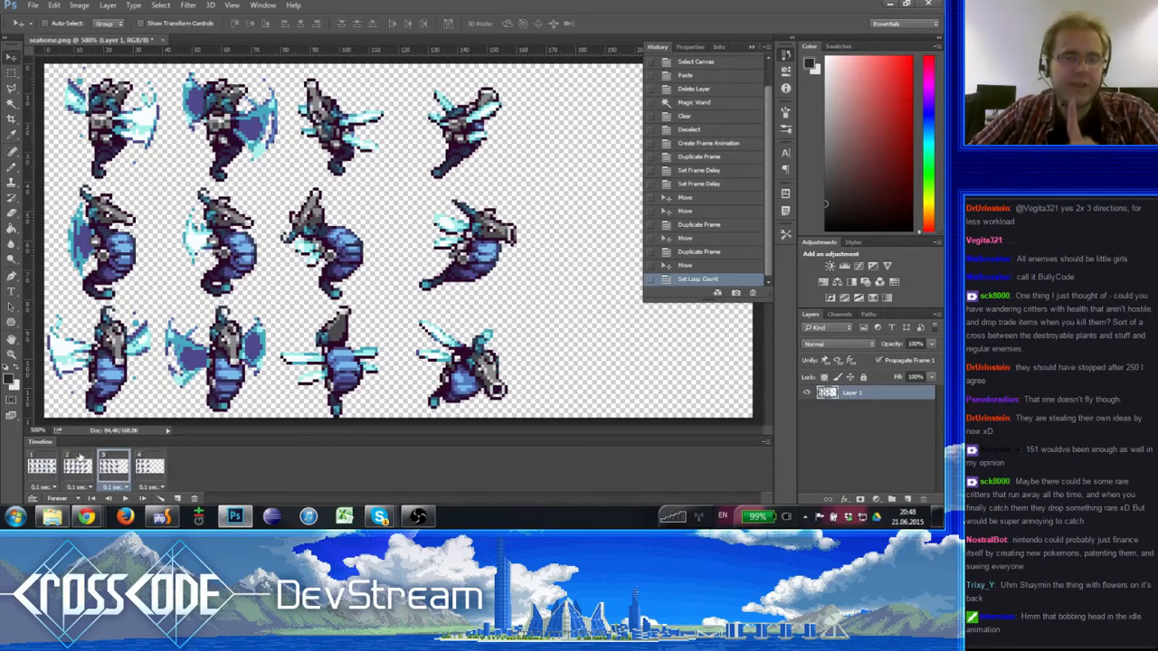
# - Mark the fifth sprite column of frame 1 with a rectangular selection in the panel-free view, and deselect it
pyautogui.click(51, 462)
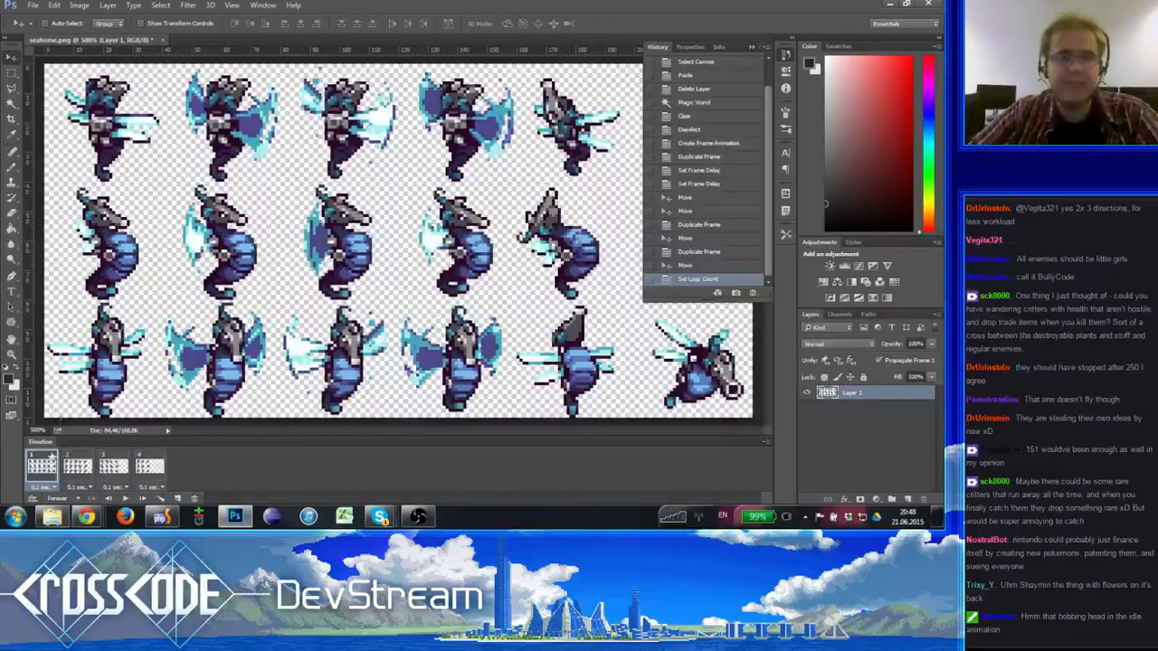
pyautogui.click(11, 71)
pyautogui.press('Tab')
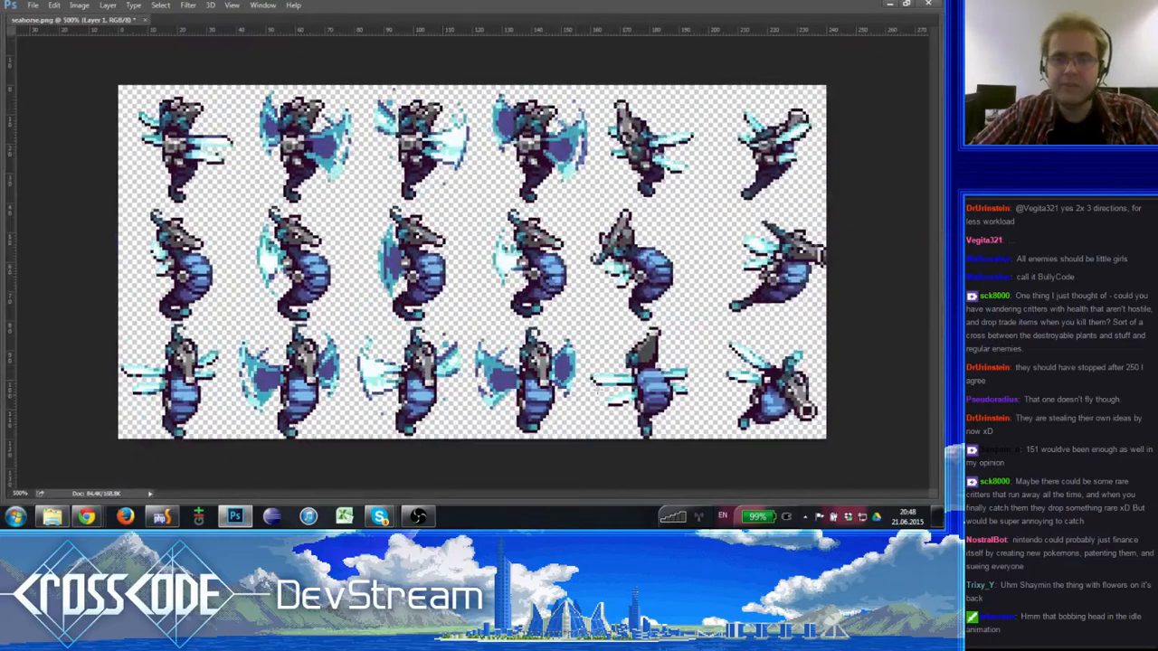
pyautogui.moveTo(692, 442); pyautogui.dragTo(590, 29)
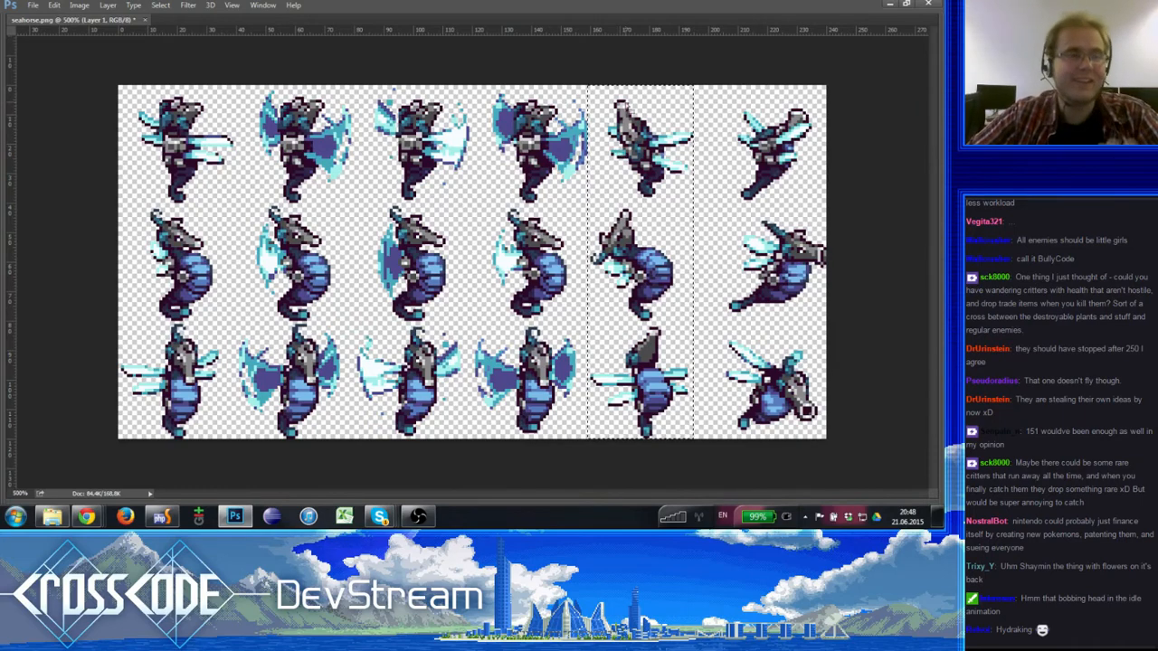
pyautogui.hotkey('ctrl', 'd')
pyautogui.press('Tab')
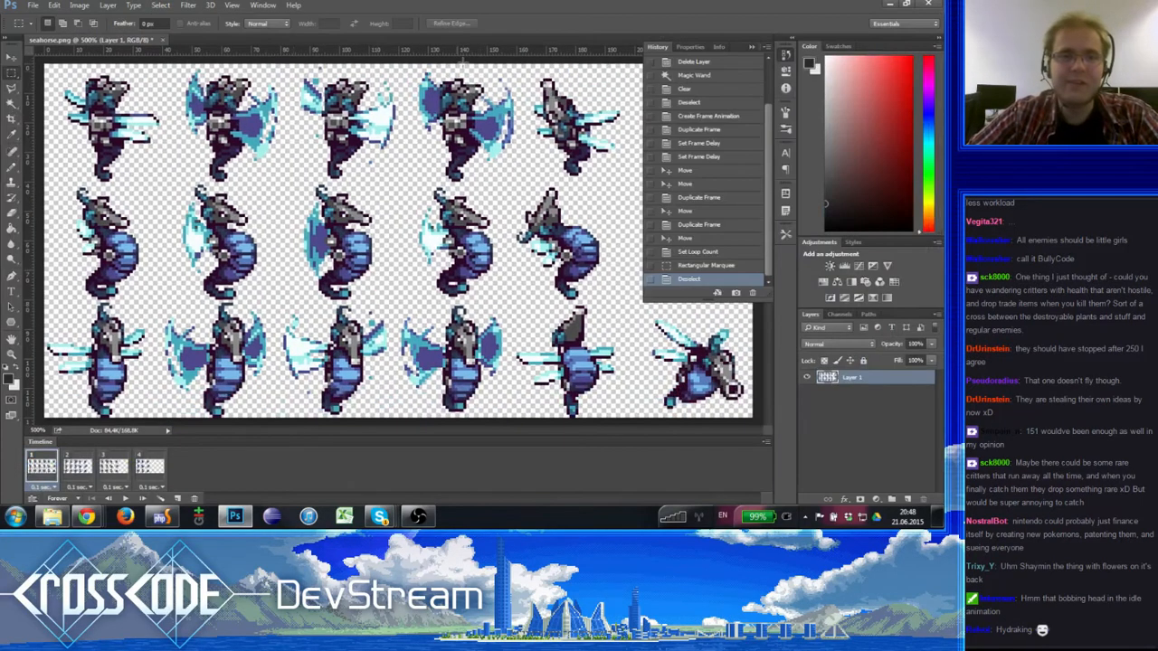
# - Step through the four frames repeatedly, comparing the seahorse in frame 4 with the earlier frames
pyautogui.click(78, 467)
pyautogui.click(113, 467)
pyautogui.click(147, 468)
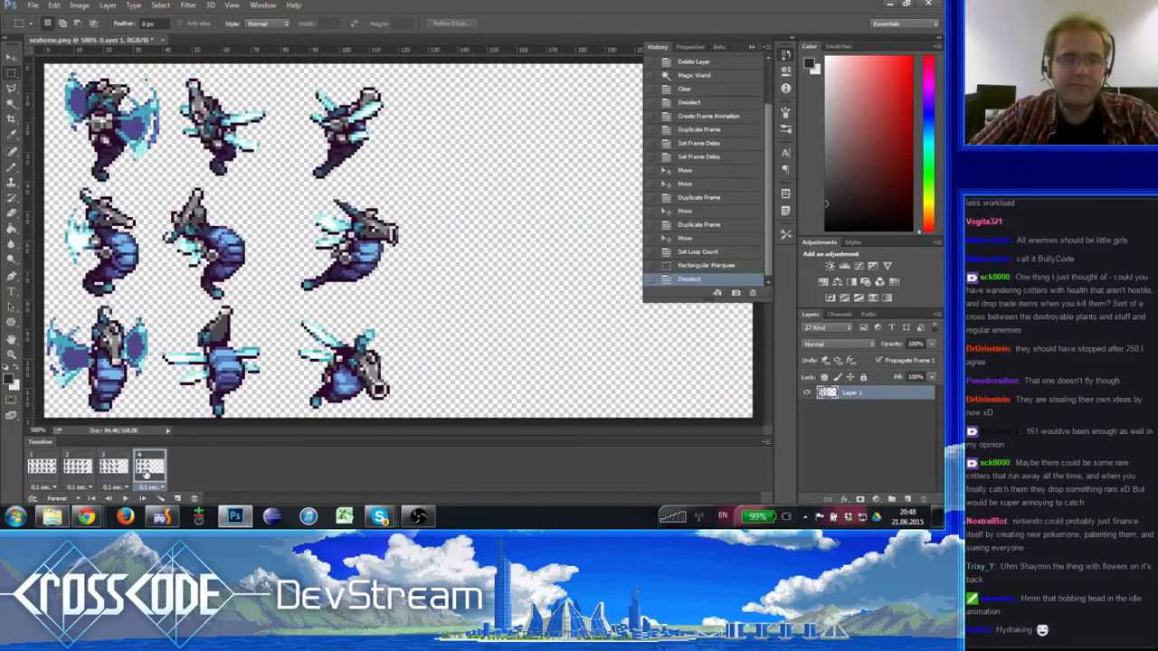
pyautogui.click(118, 469)
pyautogui.press('space')
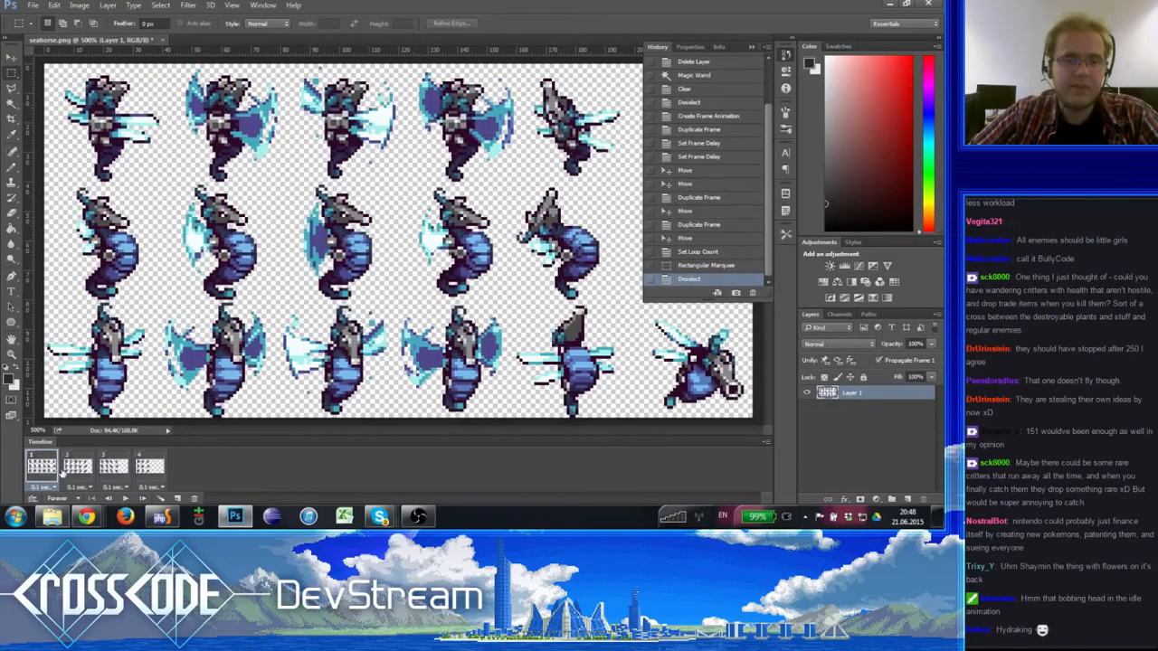
pyautogui.click(144, 468)
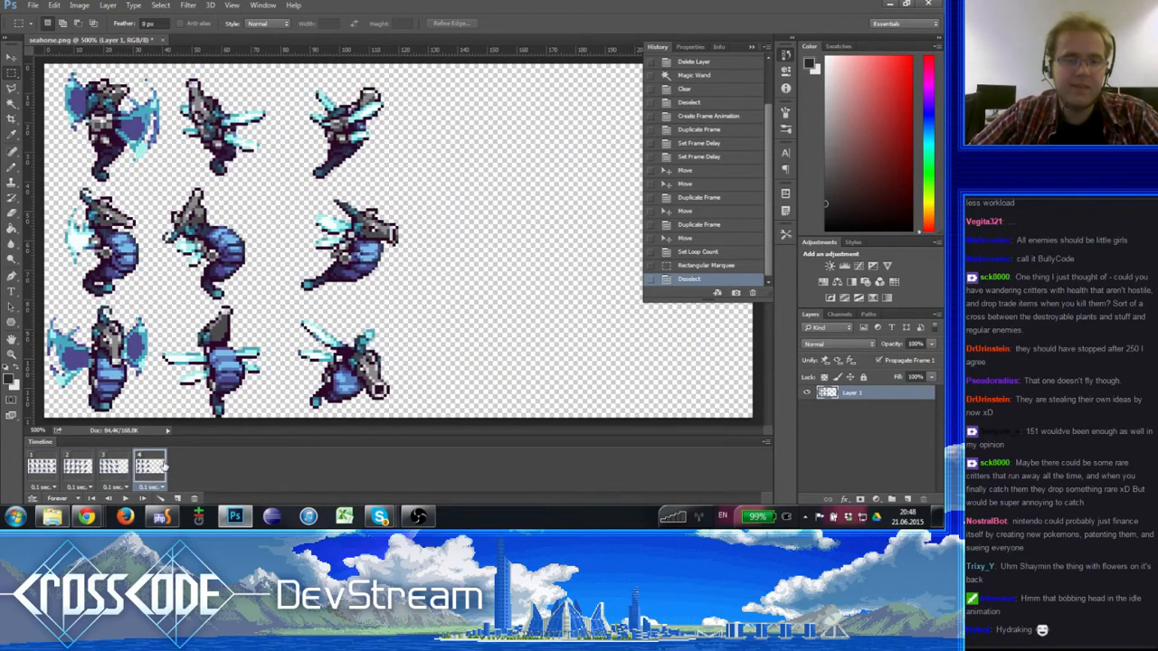
pyautogui.click(94, 471)
pyautogui.click(149, 467)
pyautogui.click(47, 468)
pyautogui.click(117, 465)
pyautogui.click(148, 466)
pyautogui.click(127, 468)
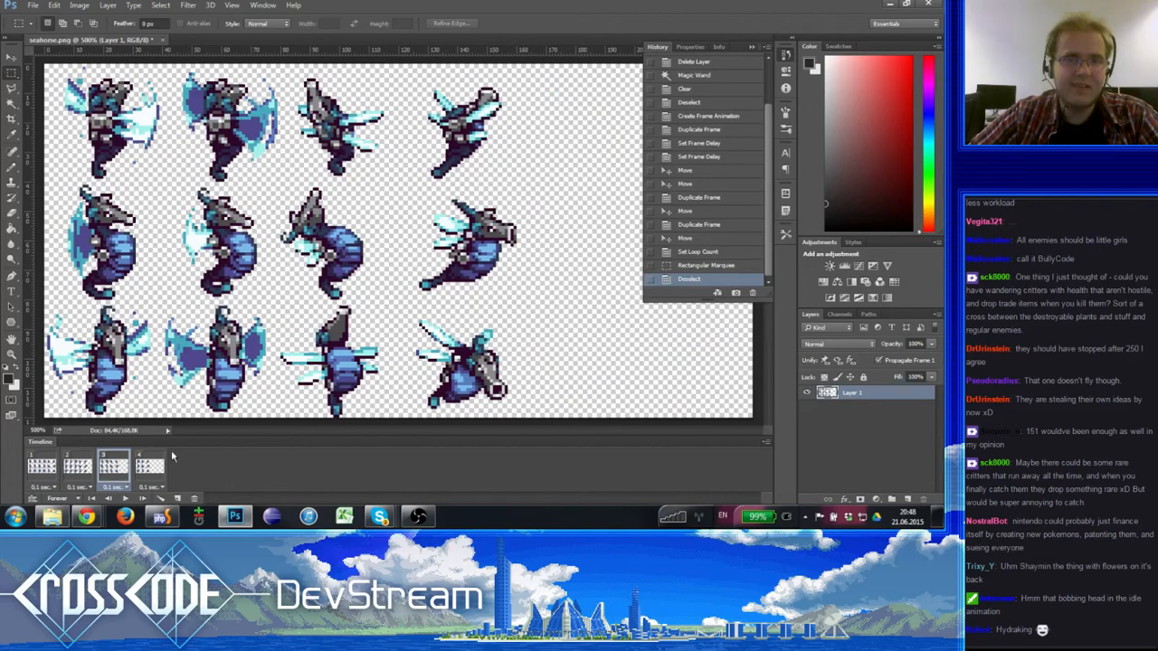
pyautogui.click(152, 466)
pyautogui.click(70, 466)
pyautogui.click(120, 465)
pyautogui.click(150, 465)
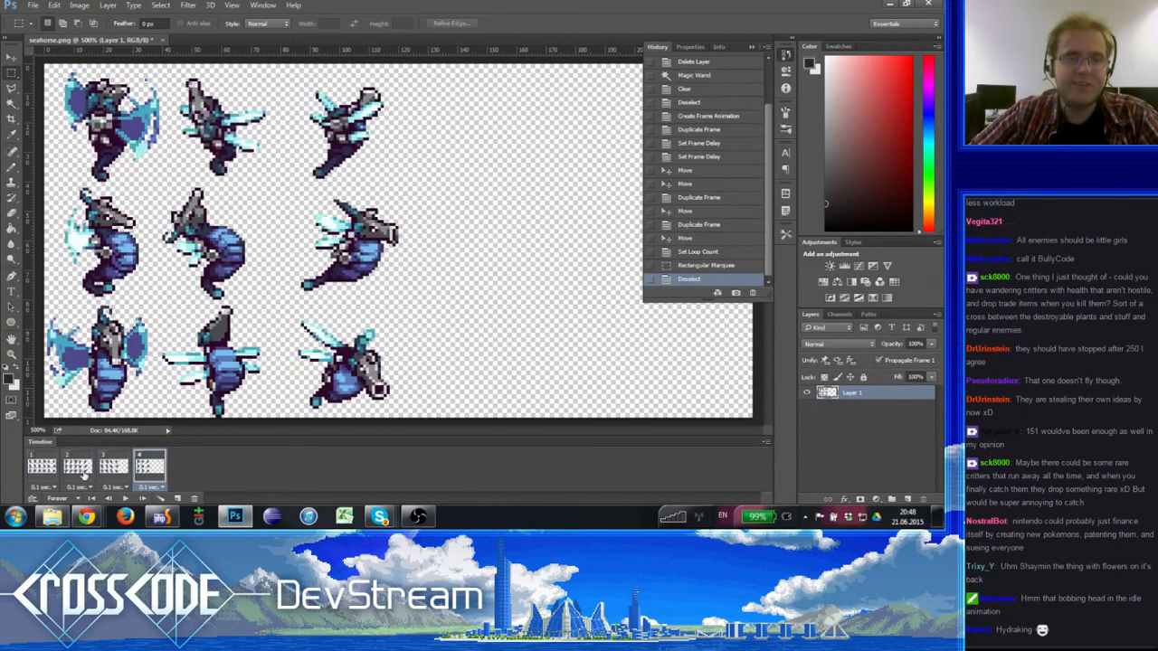
# - Play the animation from frame 1, stop it, and look over the whole seahorse sprite sheet
pyautogui.click(42, 465)
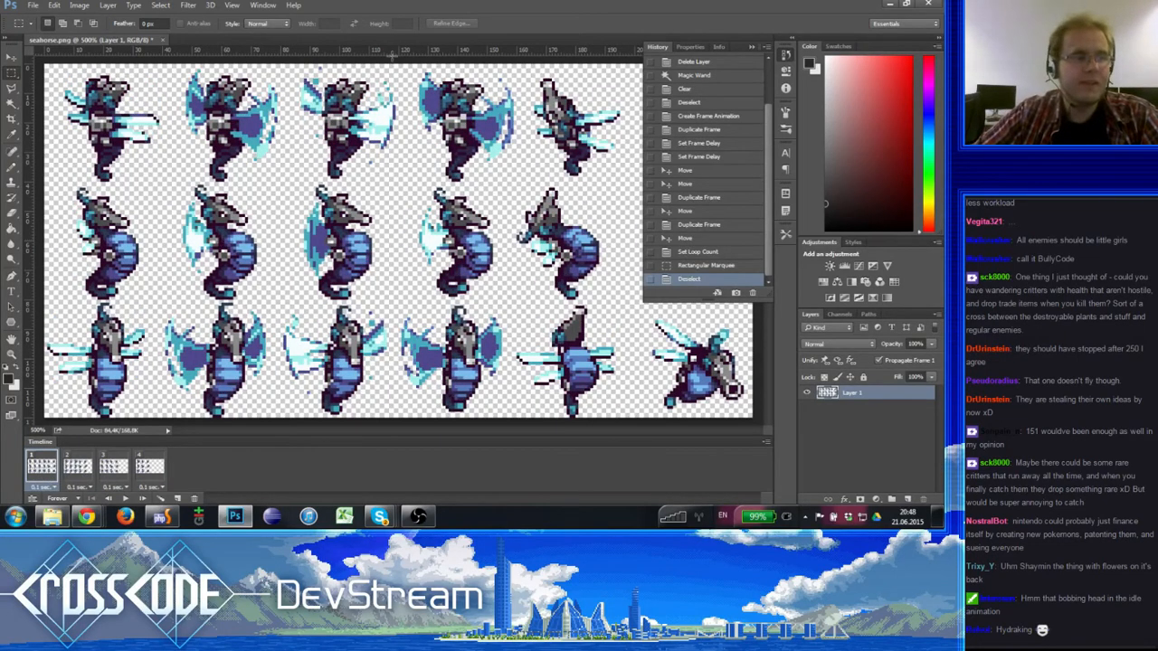
pyautogui.click(125, 499)
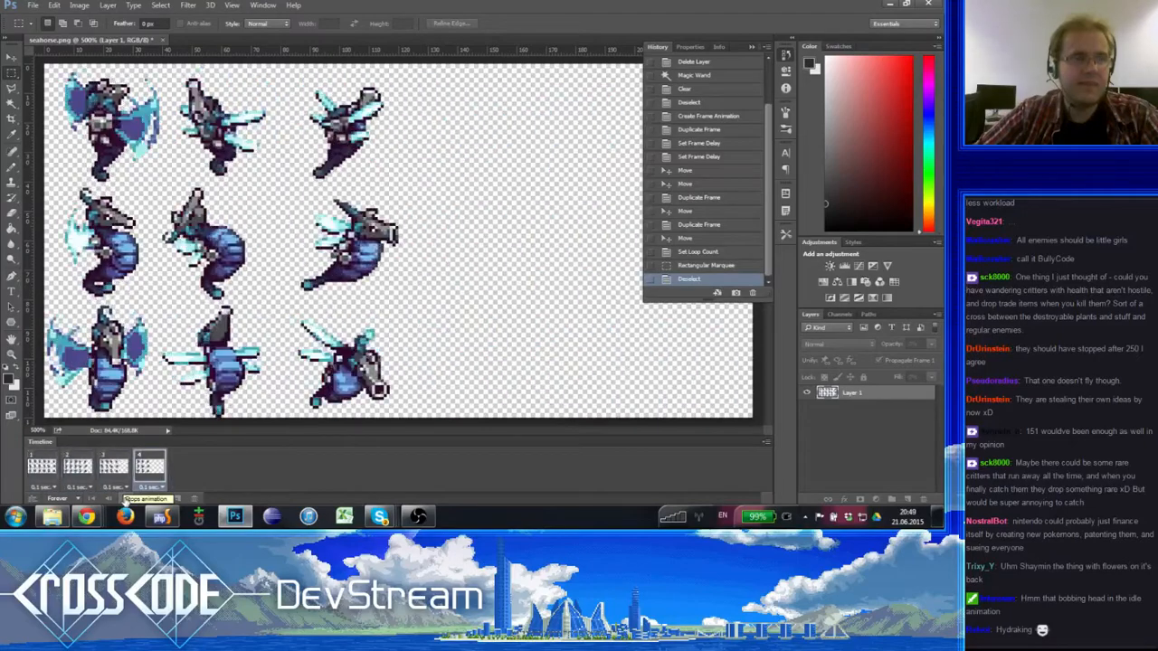
pyautogui.click(125, 499)
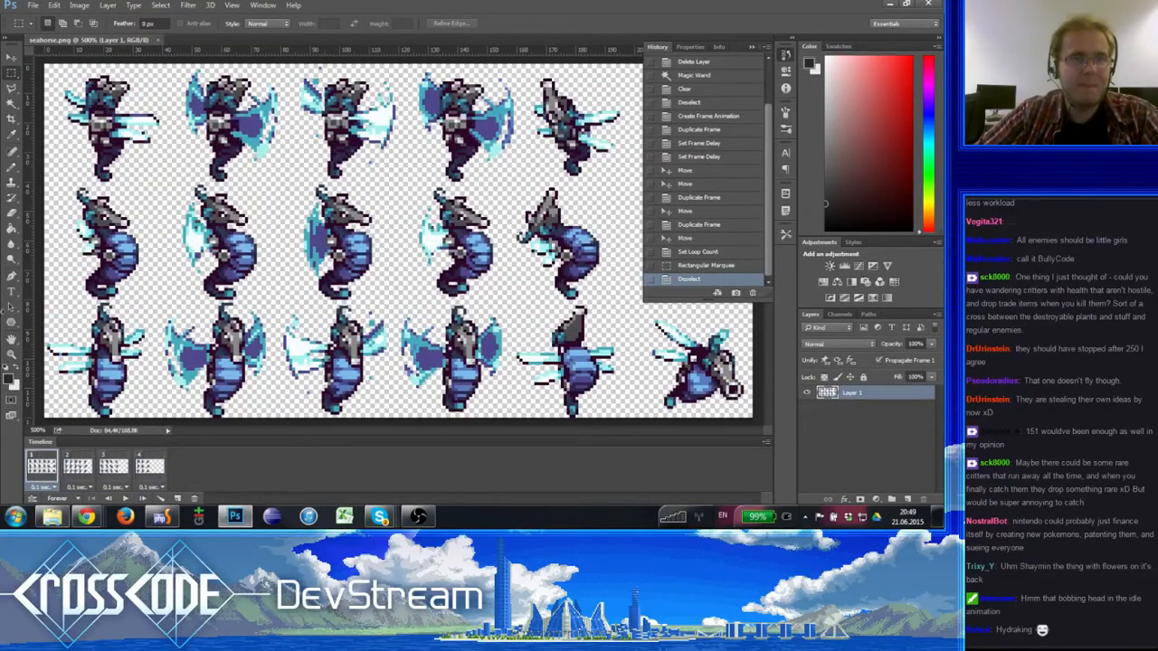
pyautogui.click(11, 353)
pyautogui.keyDown('alt'); pyautogui.click(415, 187); pyautogui.keyUp('alt')
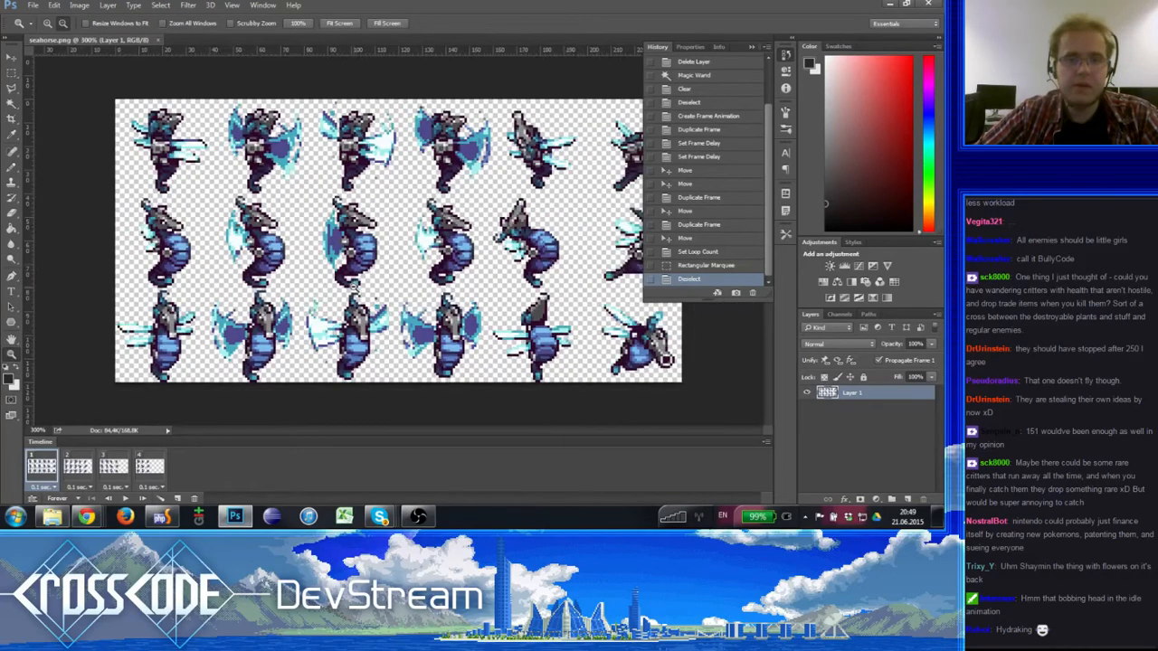
pyautogui.keyDown('alt'); pyautogui.click(415, 187); pyautogui.keyUp('alt')
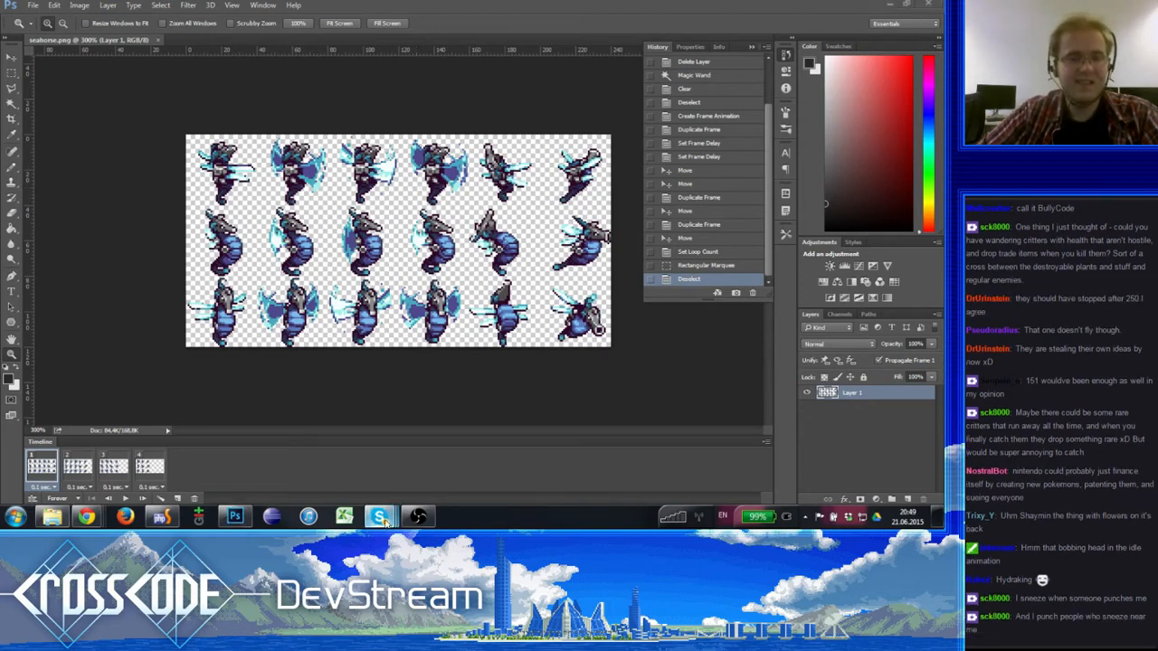
pyautogui.moveTo(380, 516)
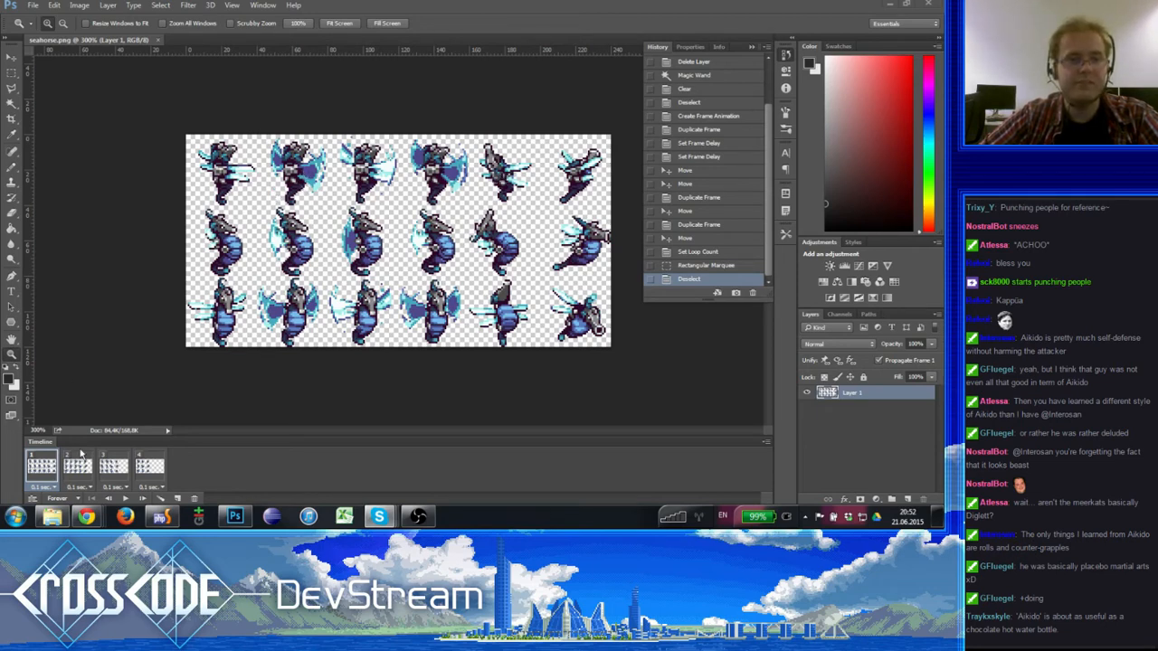
pyautogui.moveTo(87, 516)
pyautogui.click(75, 472)
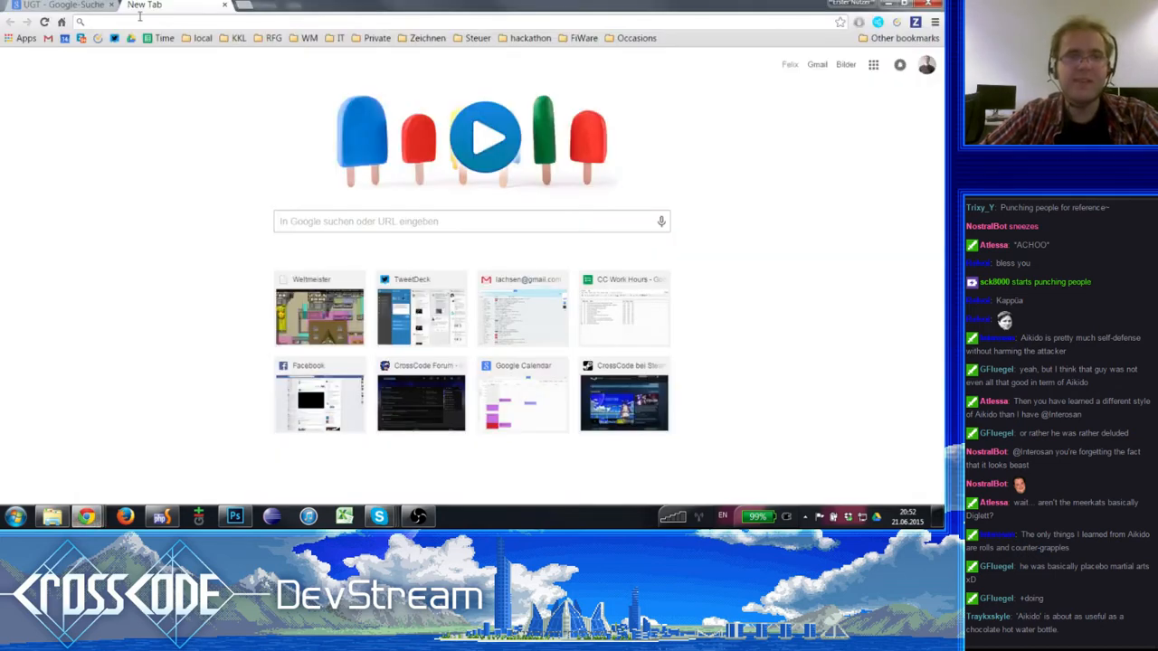
pyautogui.click(57, 5)
pyautogui.click(138, 5)
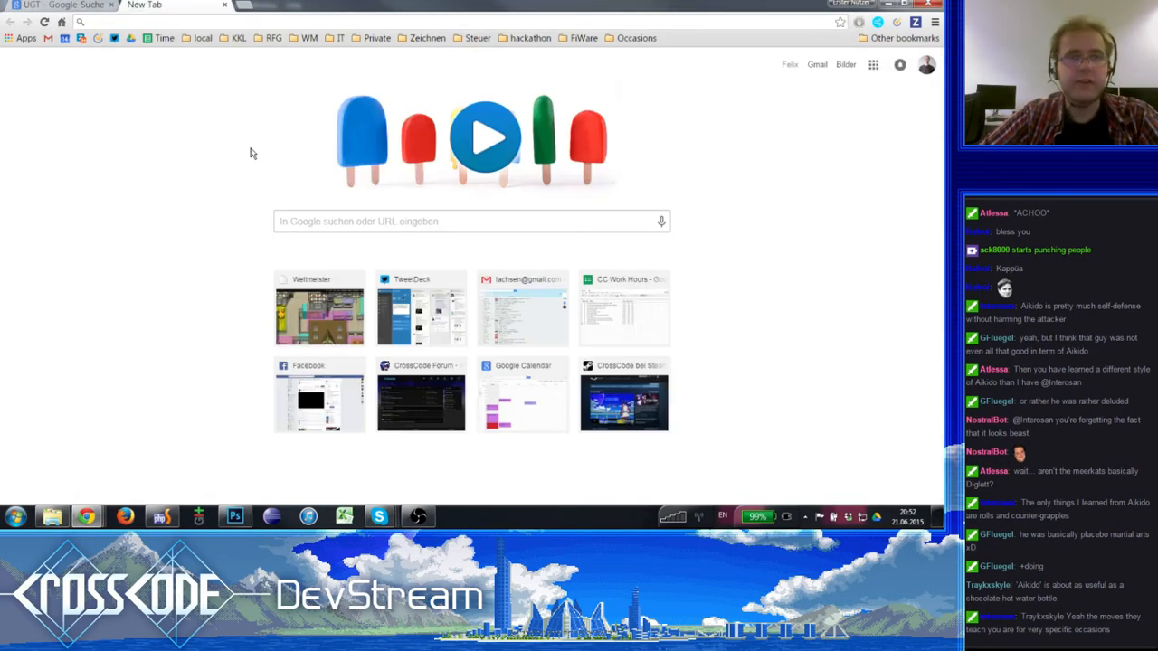
pyautogui.click(235, 516)
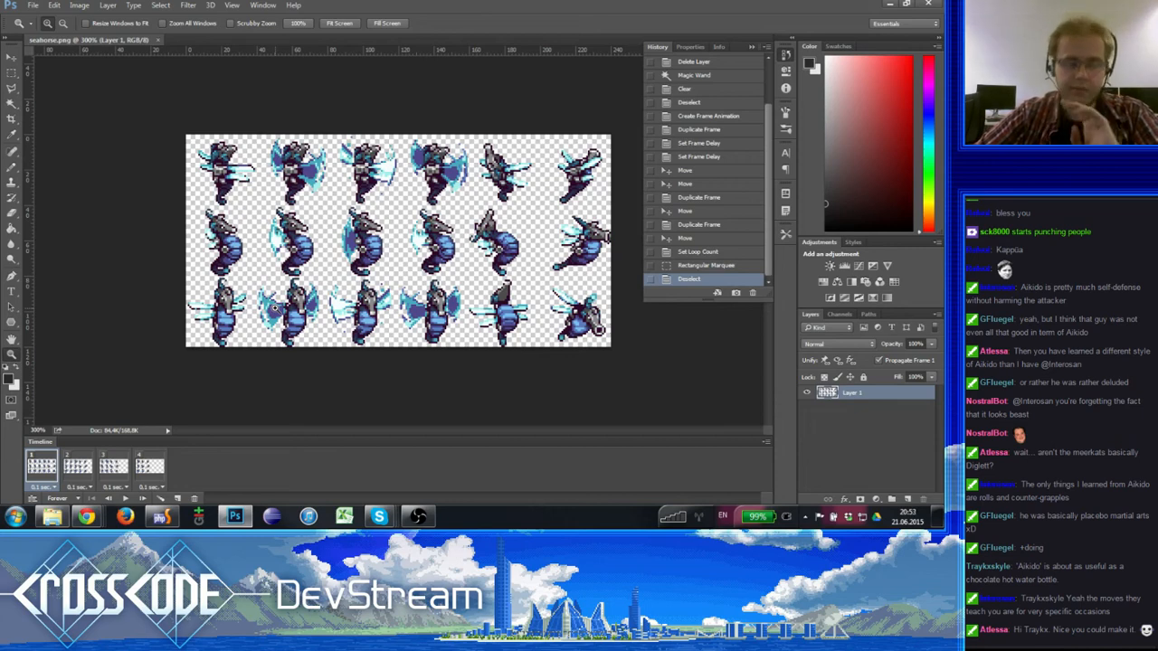
# - Switch to Chrome, open the bookmarked Weltmeister Anim editor, and show its list of animation files
pyautogui.click(88, 517)
pyautogui.click(84, 467)
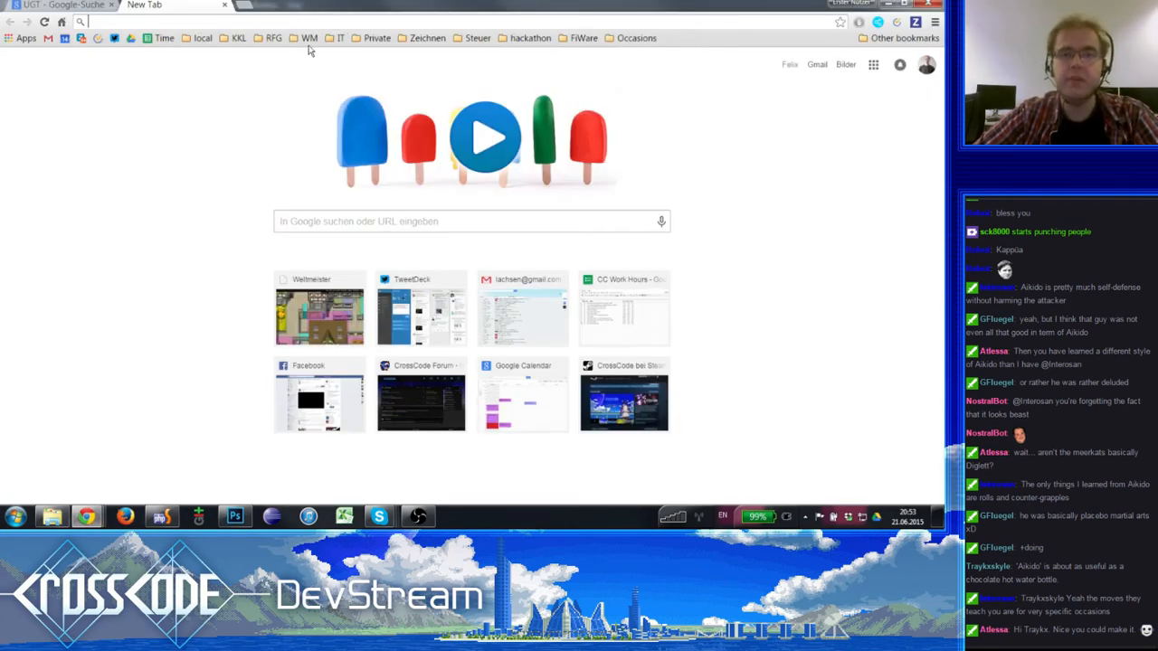
pyautogui.click(273, 38)
pyautogui.moveTo(303, 40)
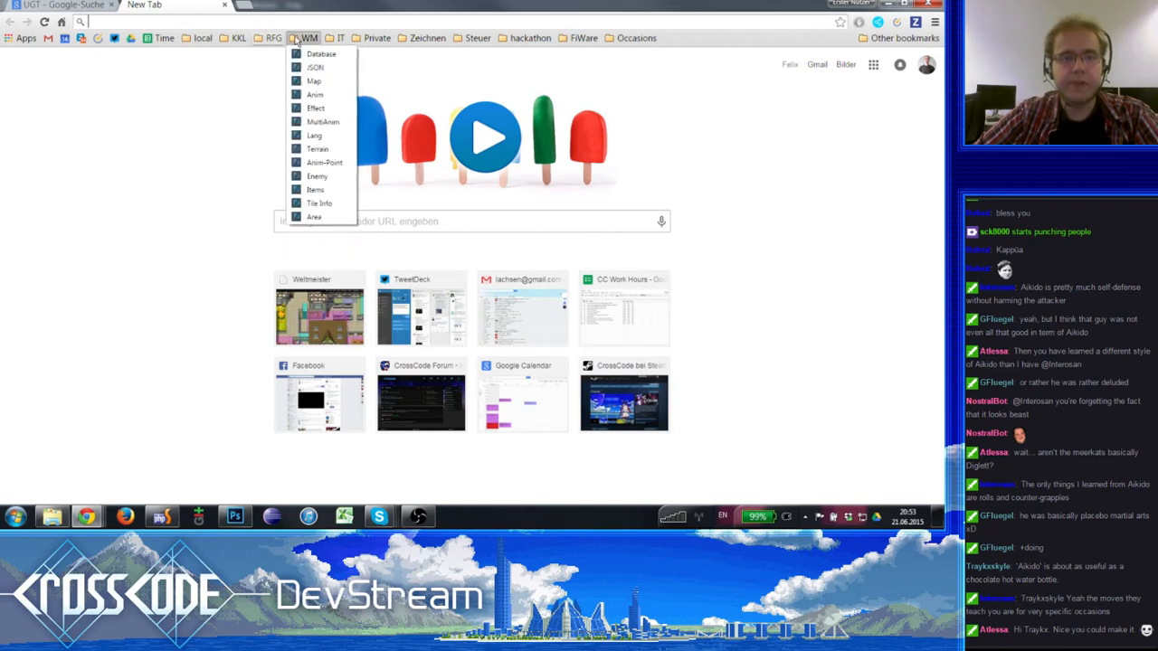
pyautogui.click(316, 96)
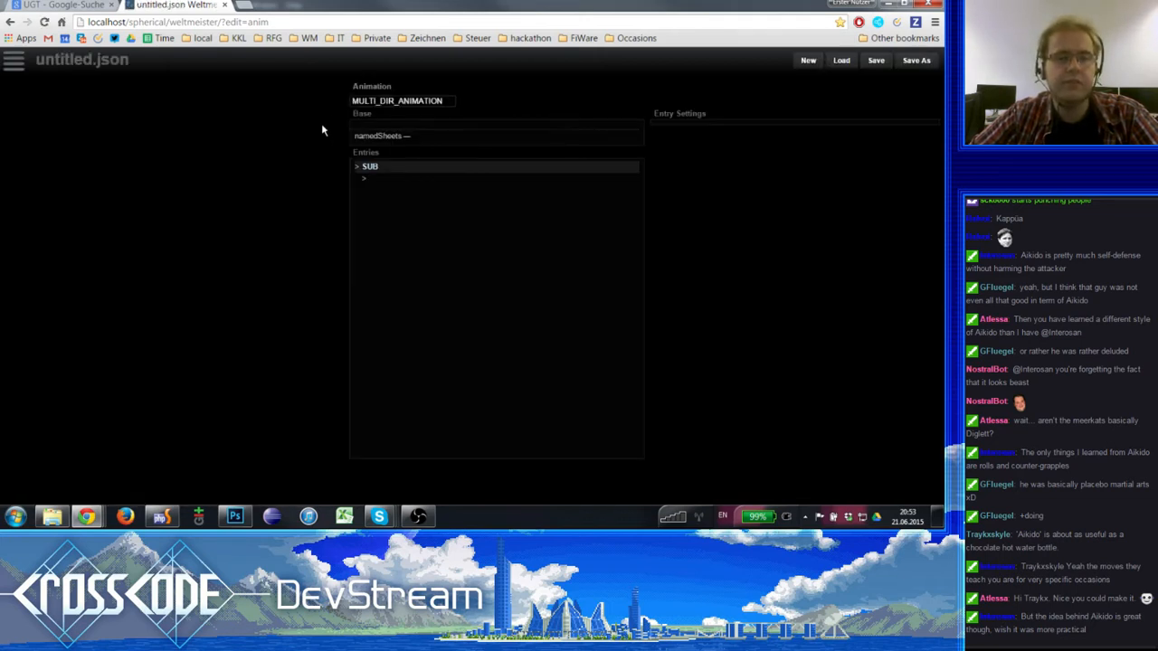
pyautogui.click(15, 61)
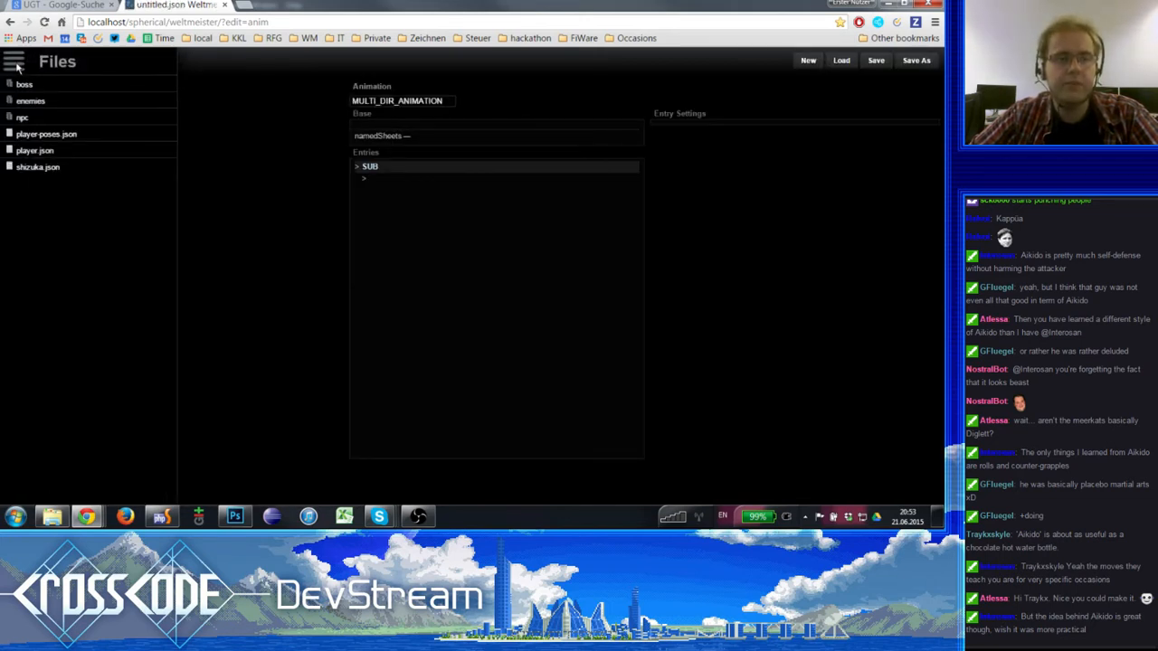
# - Open frobbit.json from the enemies folder and save a copy of it as data/animations/enemies/seahorse.json
pyautogui.click(45, 105)
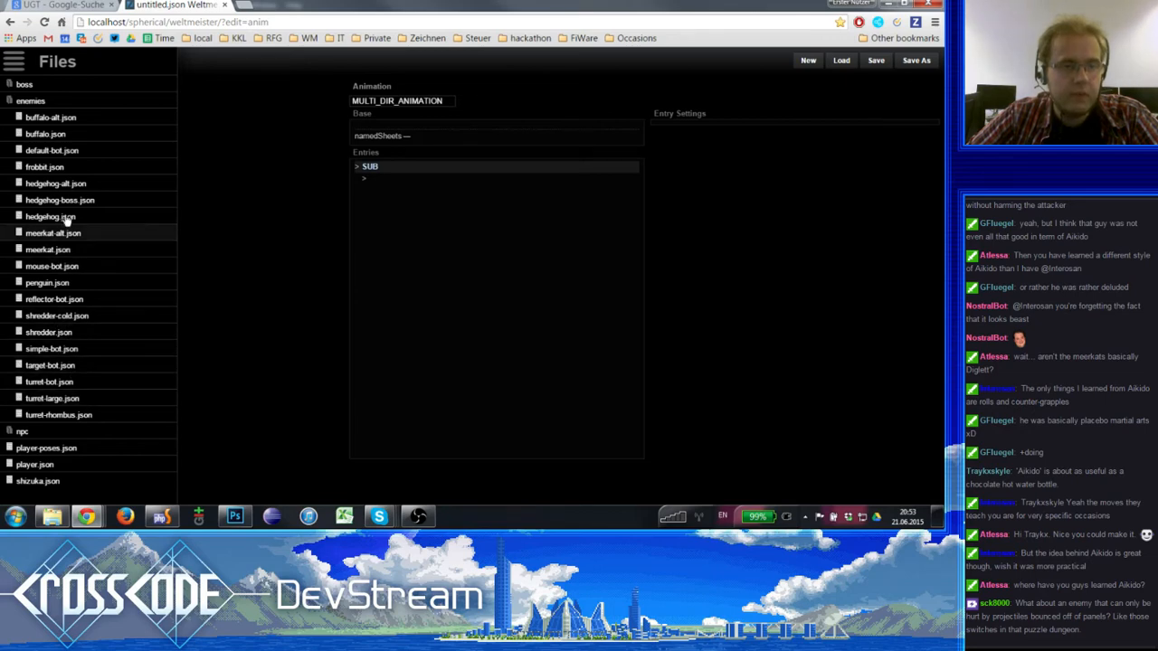
pyautogui.click(92, 168)
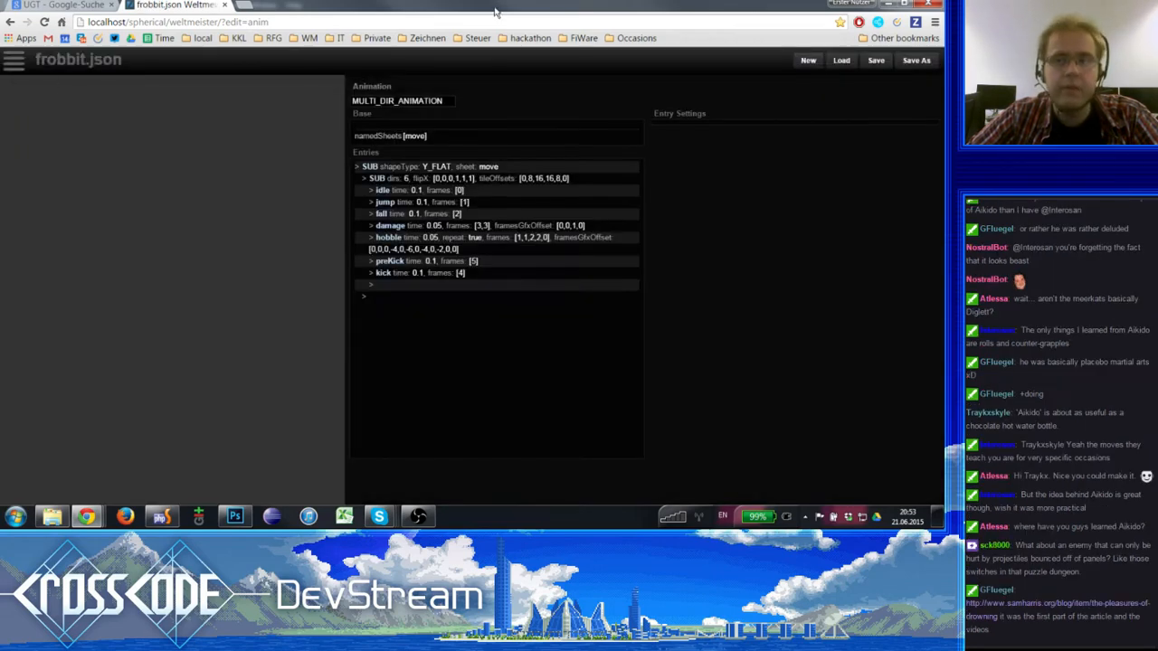
pyautogui.click(916, 60)
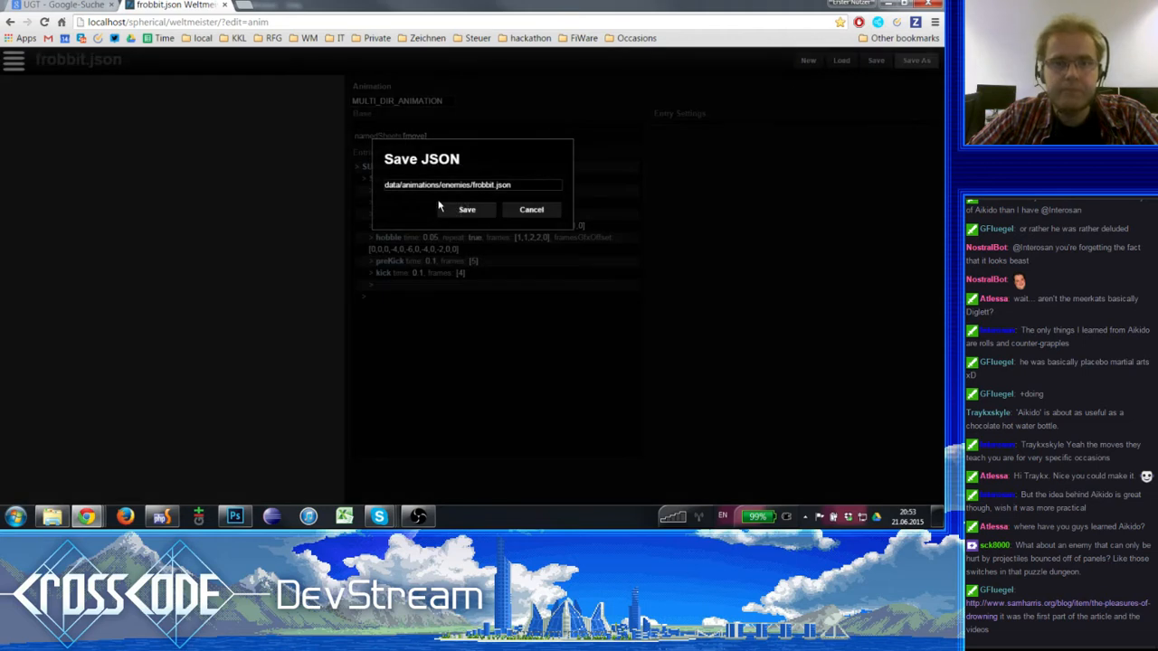
pyautogui.click(482, 184)
pyautogui.doubleClick(482, 184)
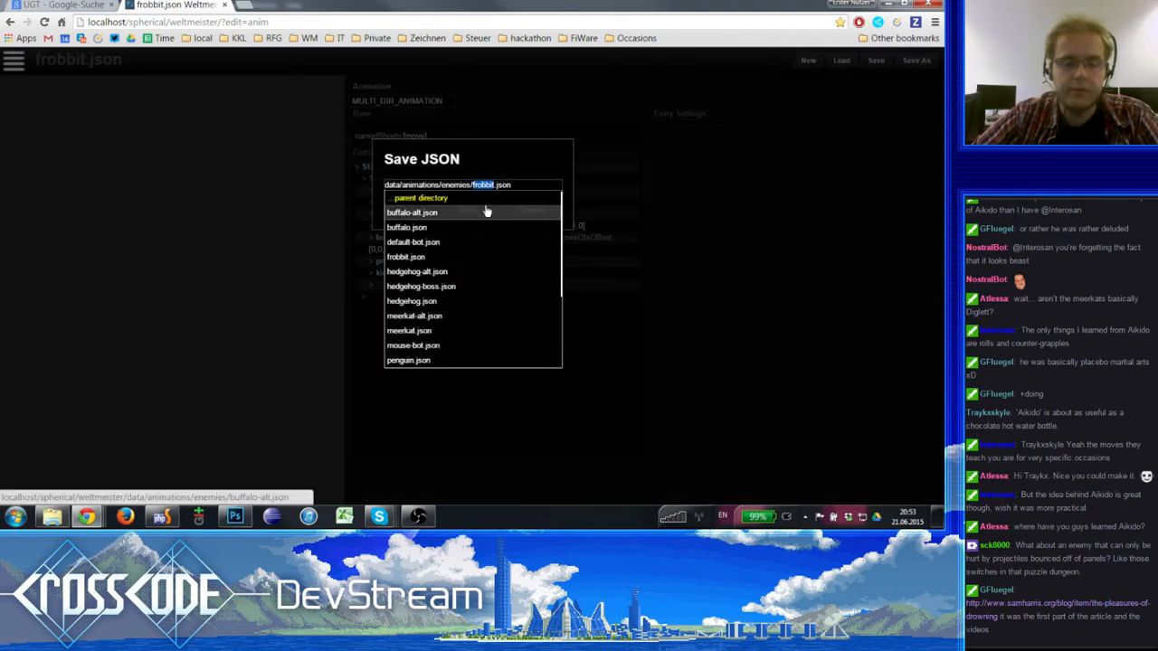
pyautogui.write('sea')
pyautogui.write('horse')
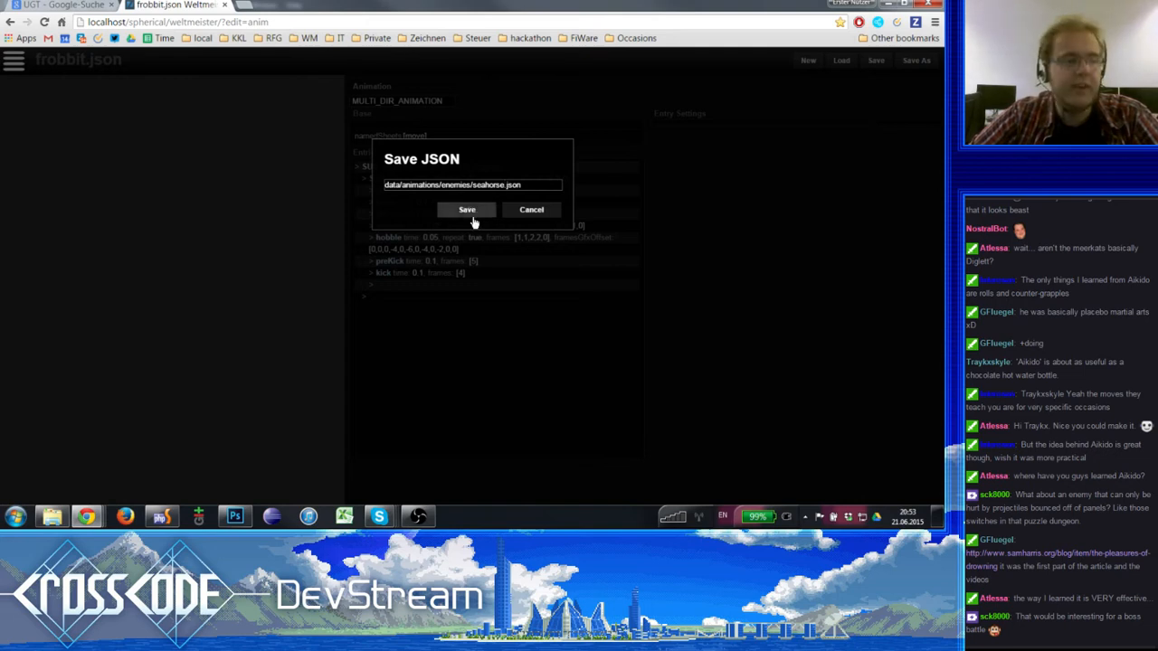
pyautogui.click(467, 212)
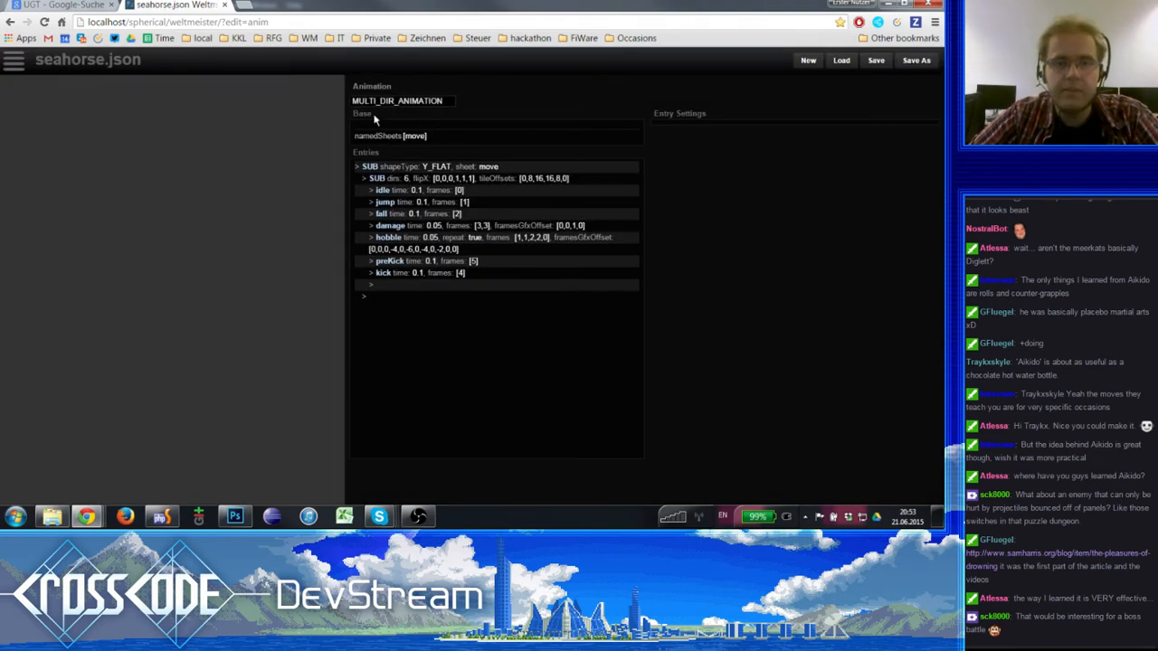
# - Look at the available animation types and keep MULTI_DIR_ANIMATION selected
pyautogui.click(398, 102)
pyautogui.click(415, 100)
pyautogui.click(406, 102)
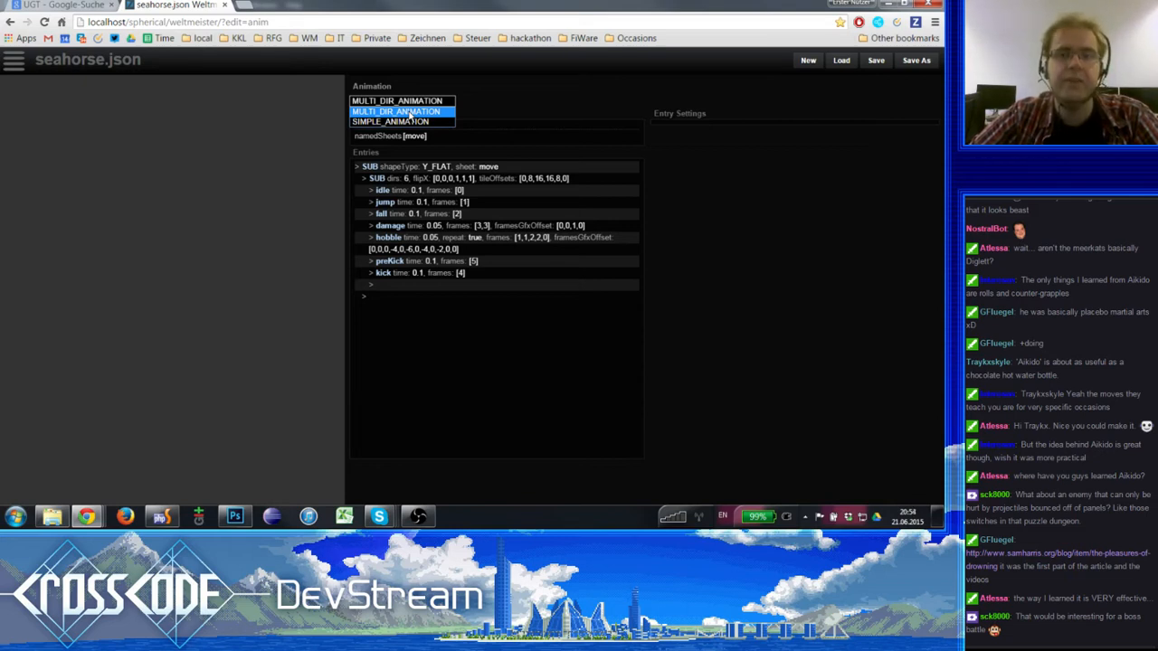
pyautogui.click(409, 112)
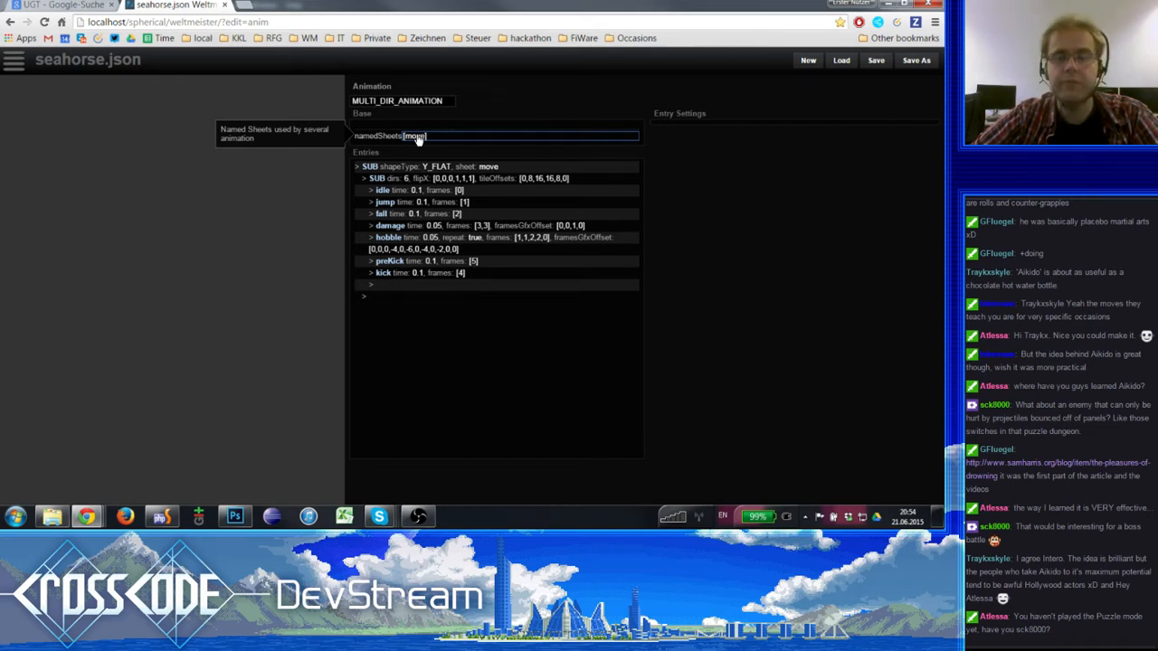
# - Set the image of the named sheet "move" to media/entity/enemy/seahorse.png
pyautogui.click(417, 137)
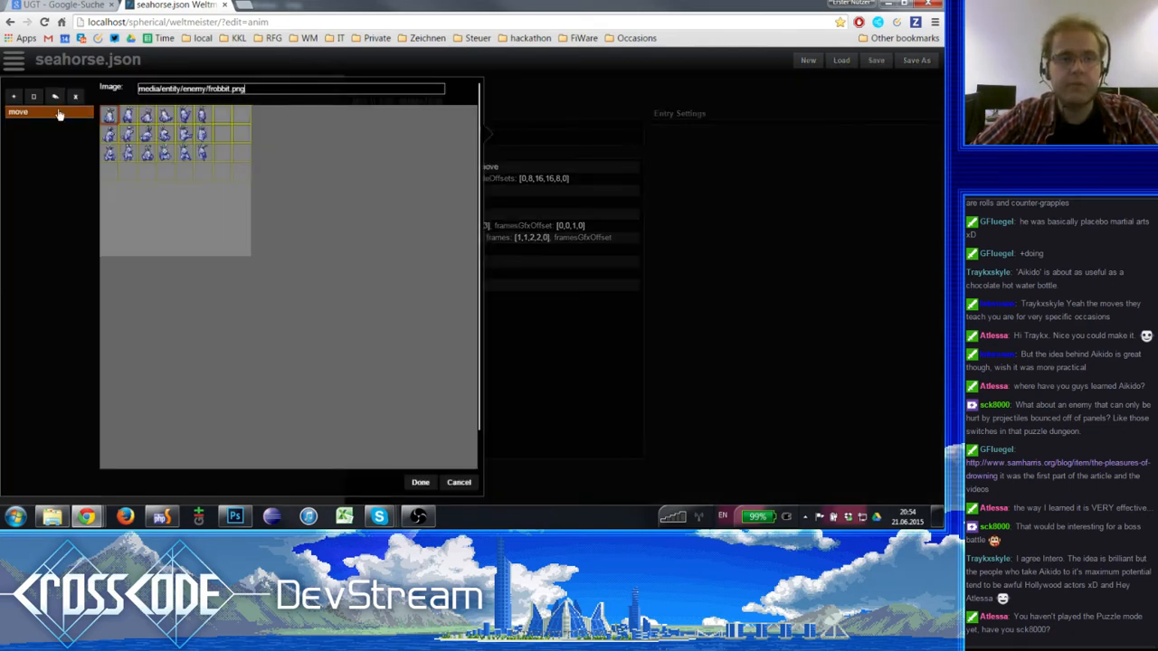
pyautogui.click(198, 88)
pyautogui.click(198, 83)
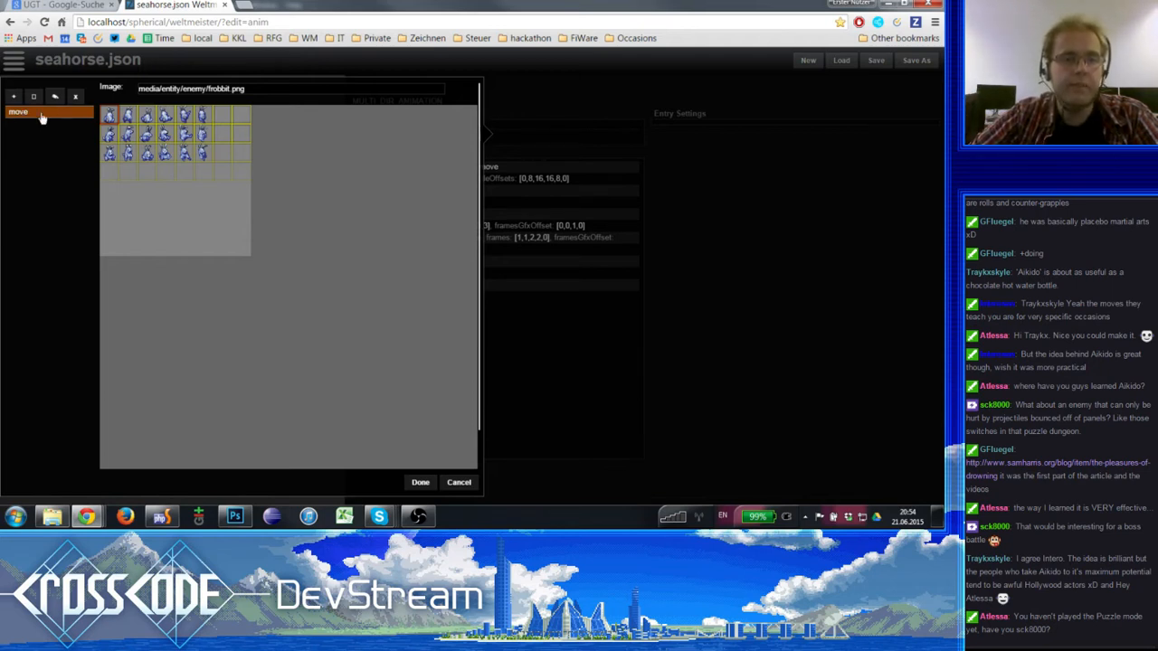
pyautogui.click(273, 87)
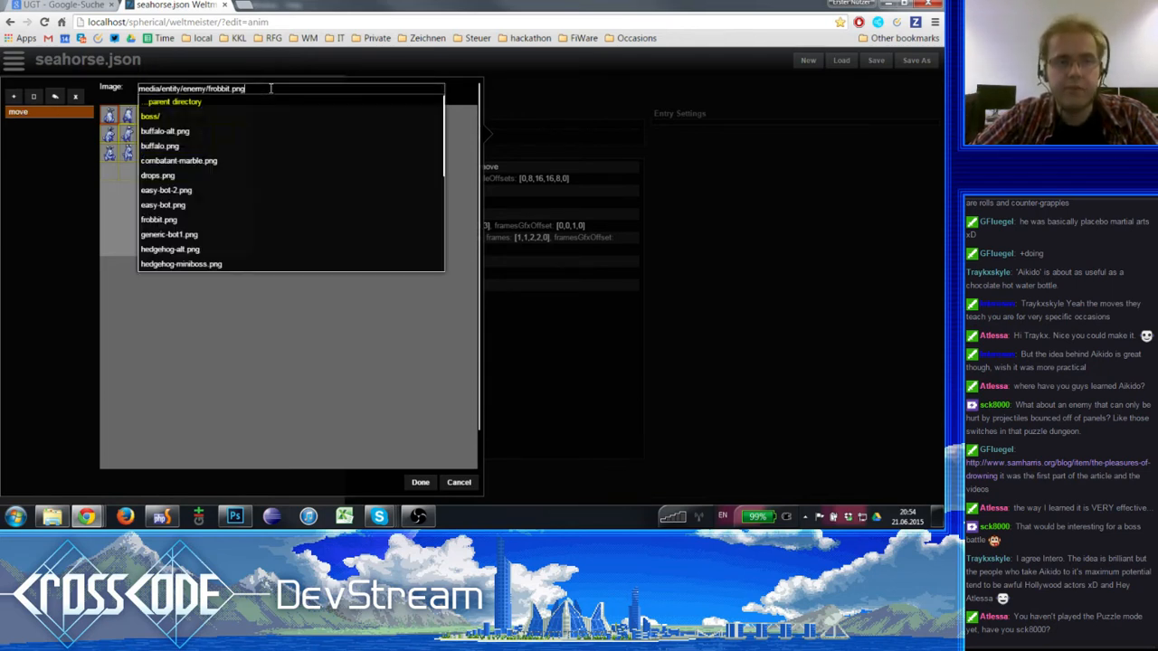
pyautogui.scroll(-1, 188, 195)
pyautogui.scroll(-2, 189, 195)
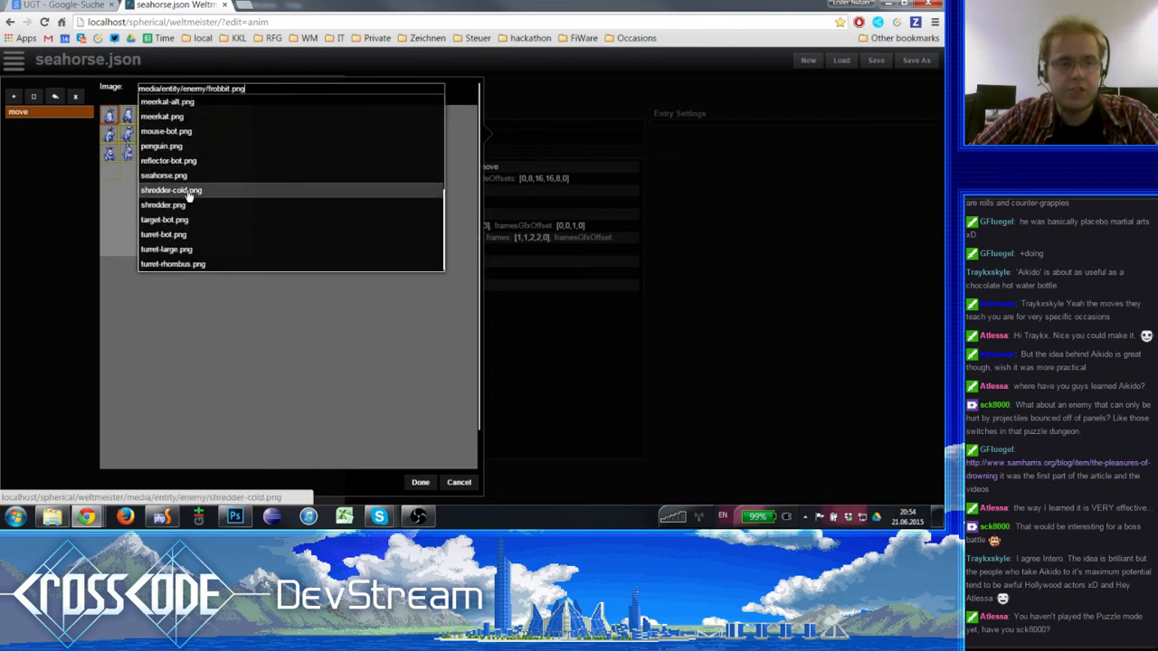
pyautogui.scroll(1, 174, 190)
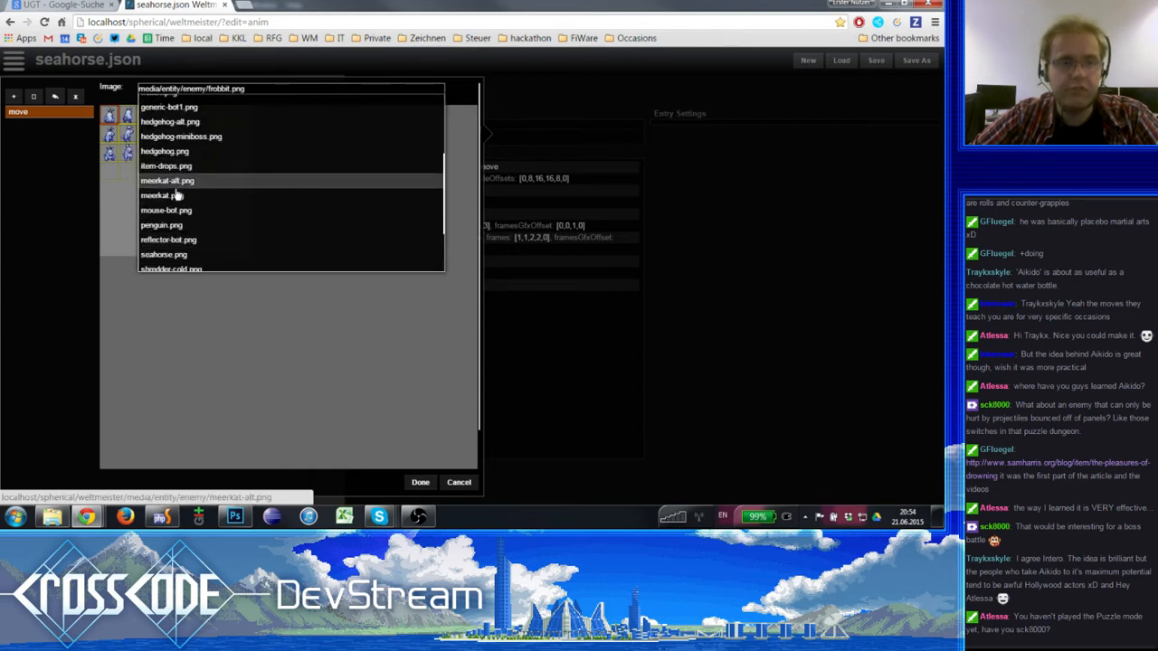
pyautogui.scroll(-1, 176, 217)
pyautogui.click(173, 217)
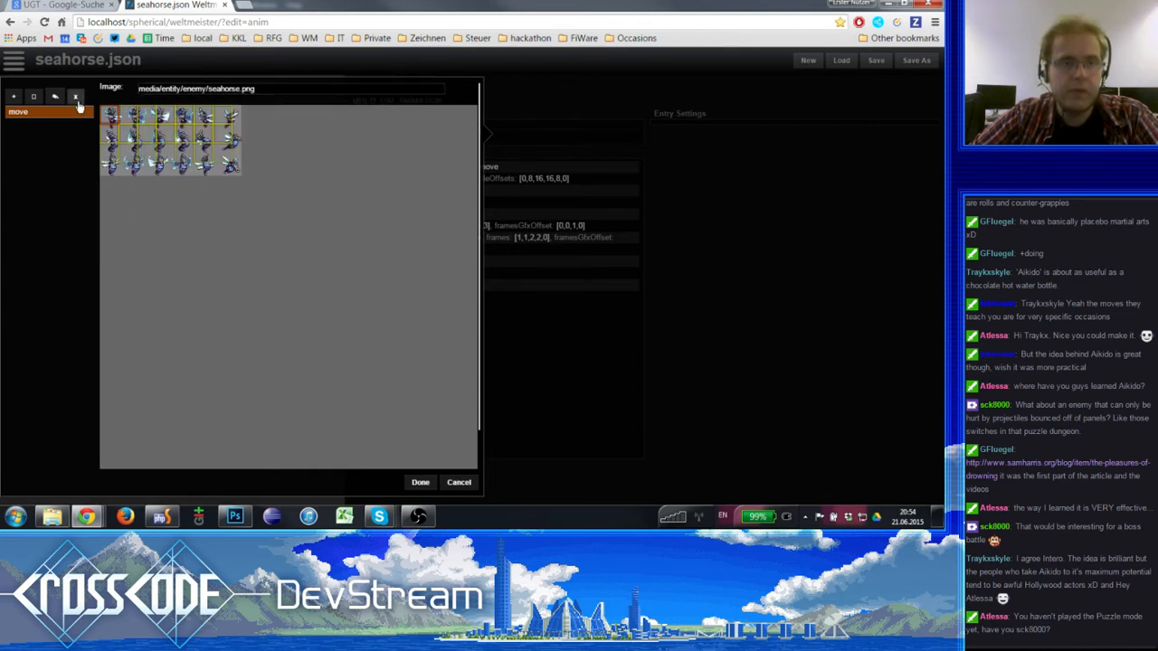
# - Define the move sheet's tile frame around the first seahorse sprite so the grid fits the sprites, and accept the sheet
pyautogui.moveTo(100, 106); pyautogui.dragTo(121, 132)
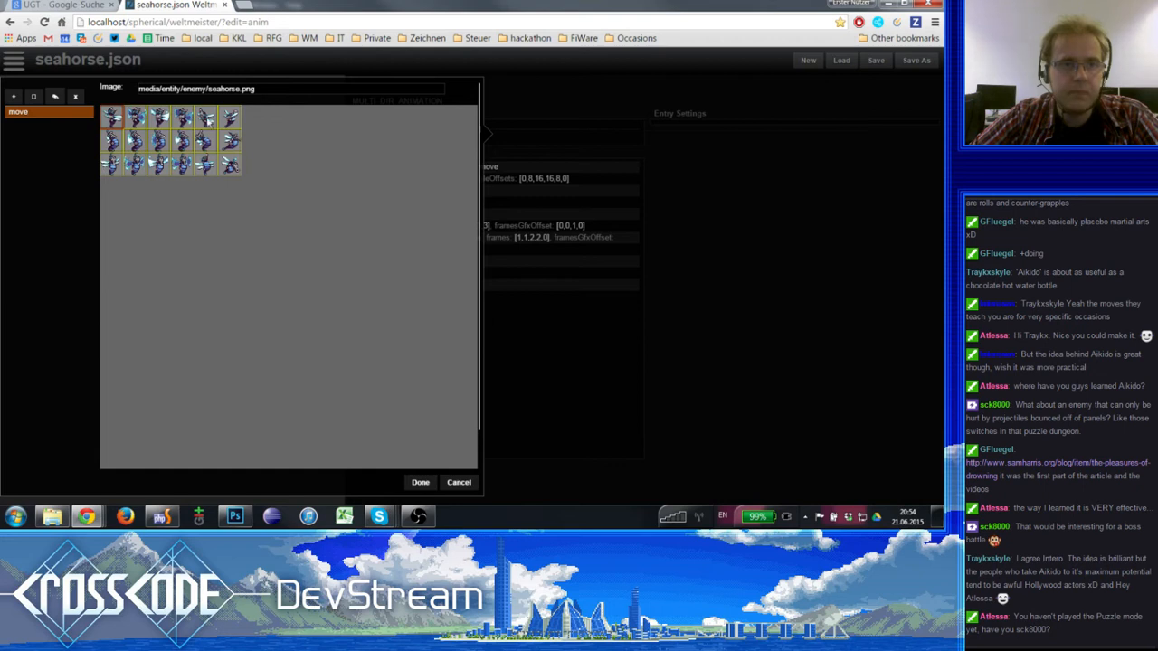
pyautogui.moveTo(101, 108); pyautogui.dragTo(122, 128)
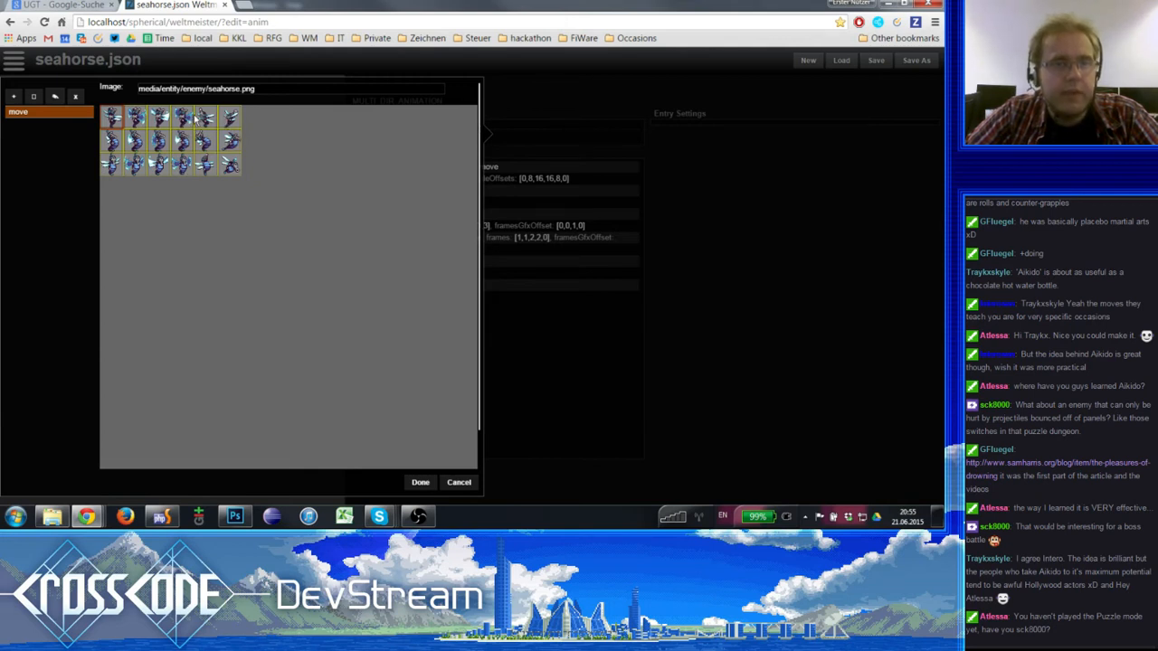
pyautogui.click(424, 482)
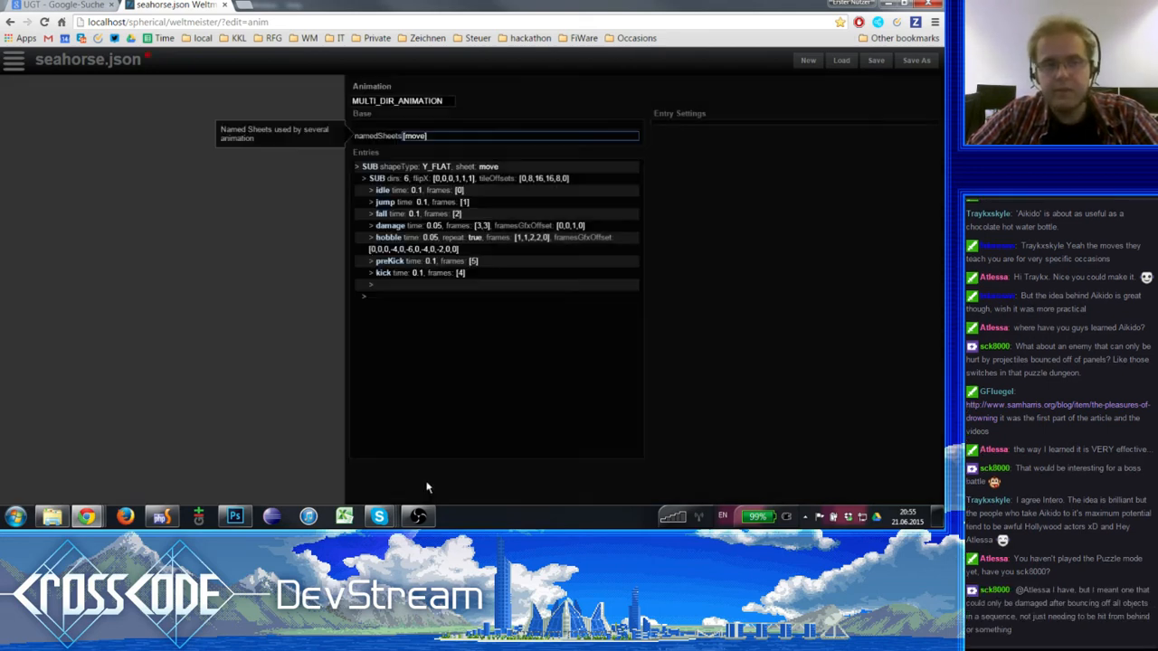
# - Examine the settings of the outer and inner SUB entries, including shape type, sheet, directions, flips and tile offsets
pyautogui.click(453, 166)
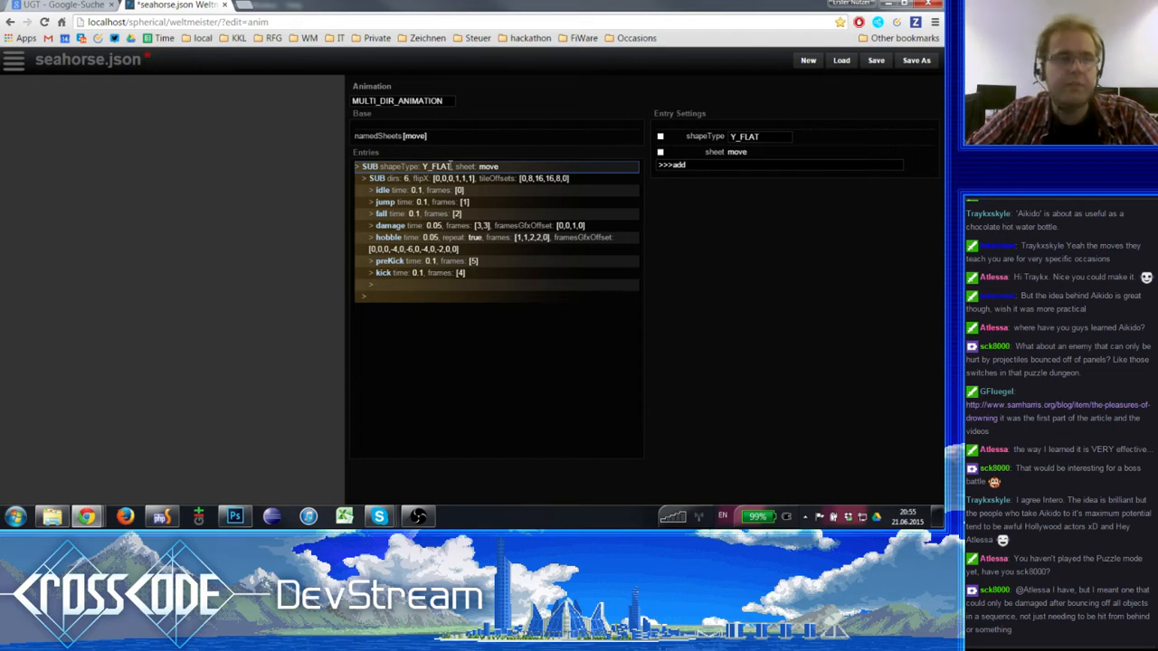
pyautogui.click(470, 178)
pyautogui.click(471, 167)
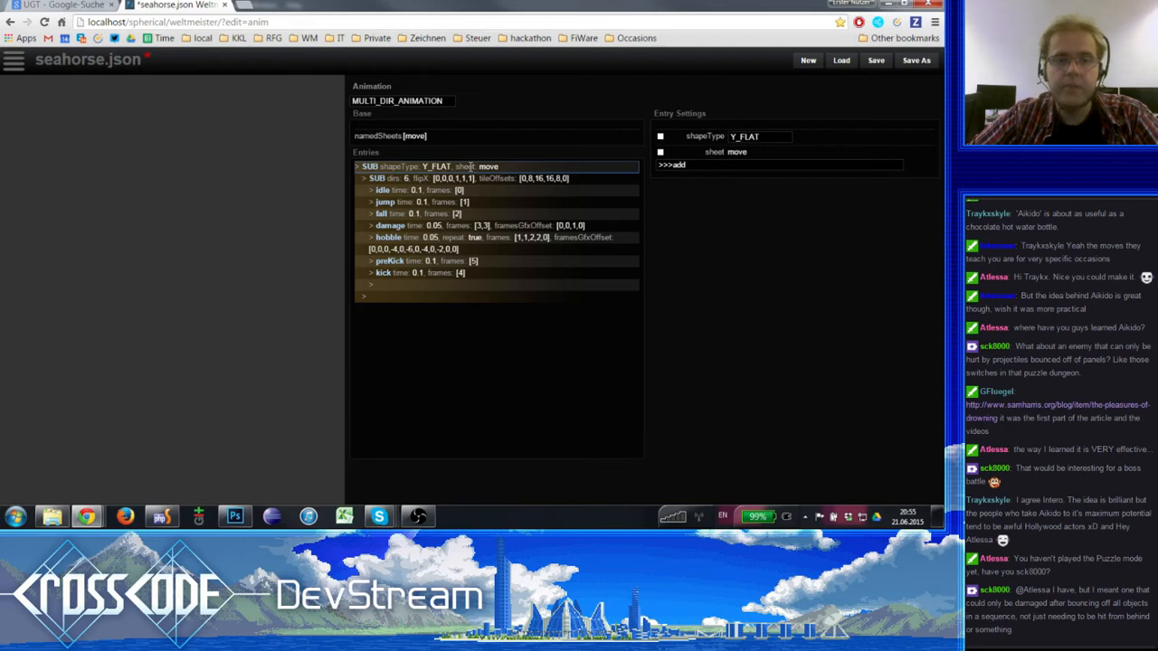
pyautogui.click(459, 178)
pyautogui.click(445, 167)
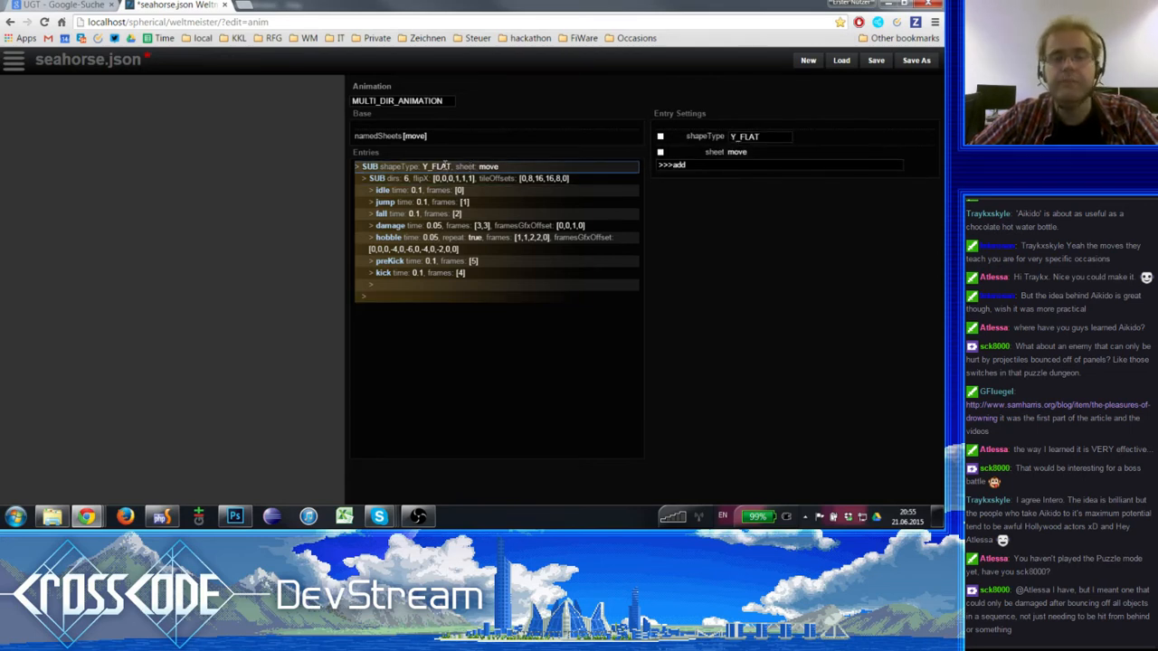
pyautogui.click(448, 178)
pyautogui.click(431, 166)
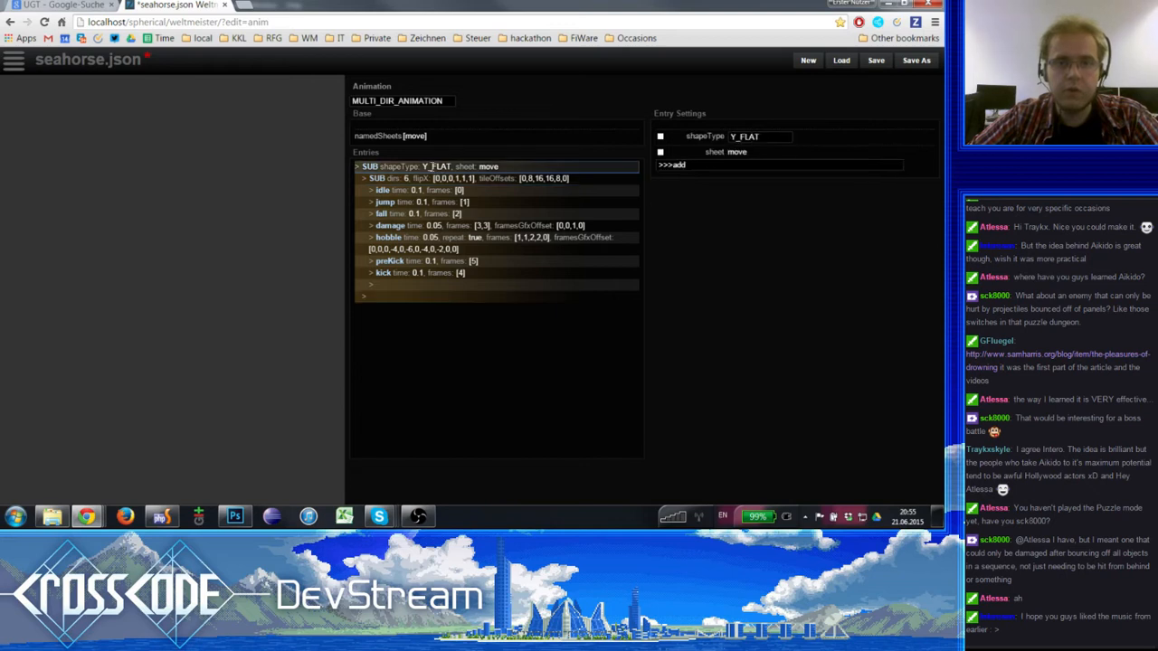
pyautogui.click(433, 191)
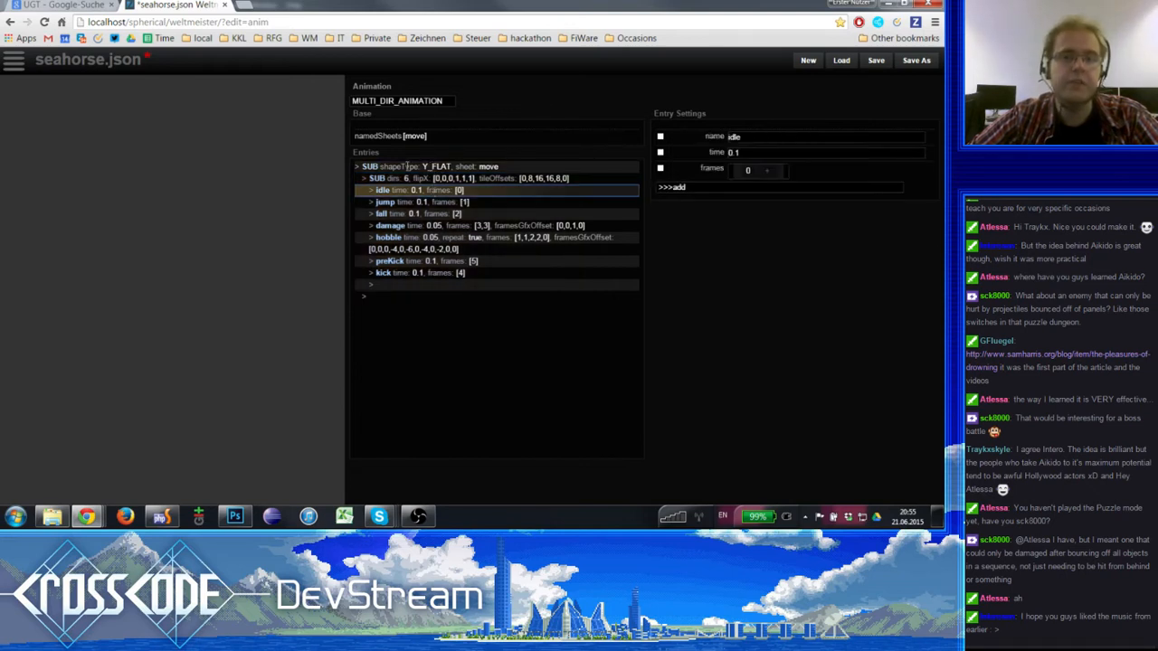
pyautogui.click(396, 166)
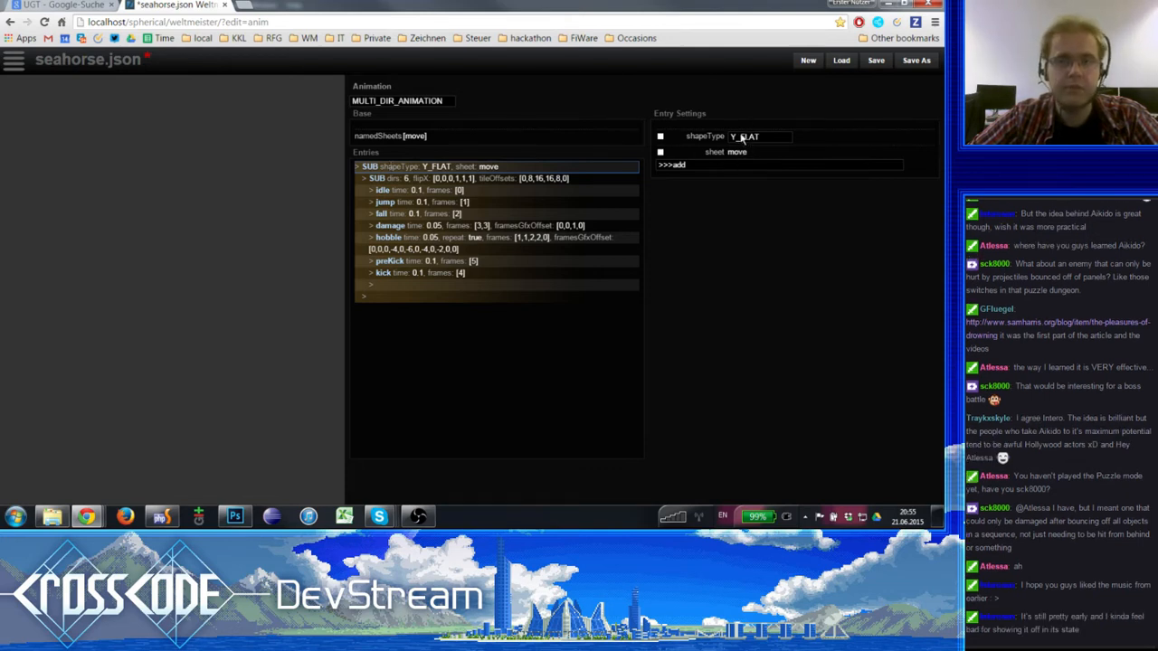
pyautogui.click(441, 178)
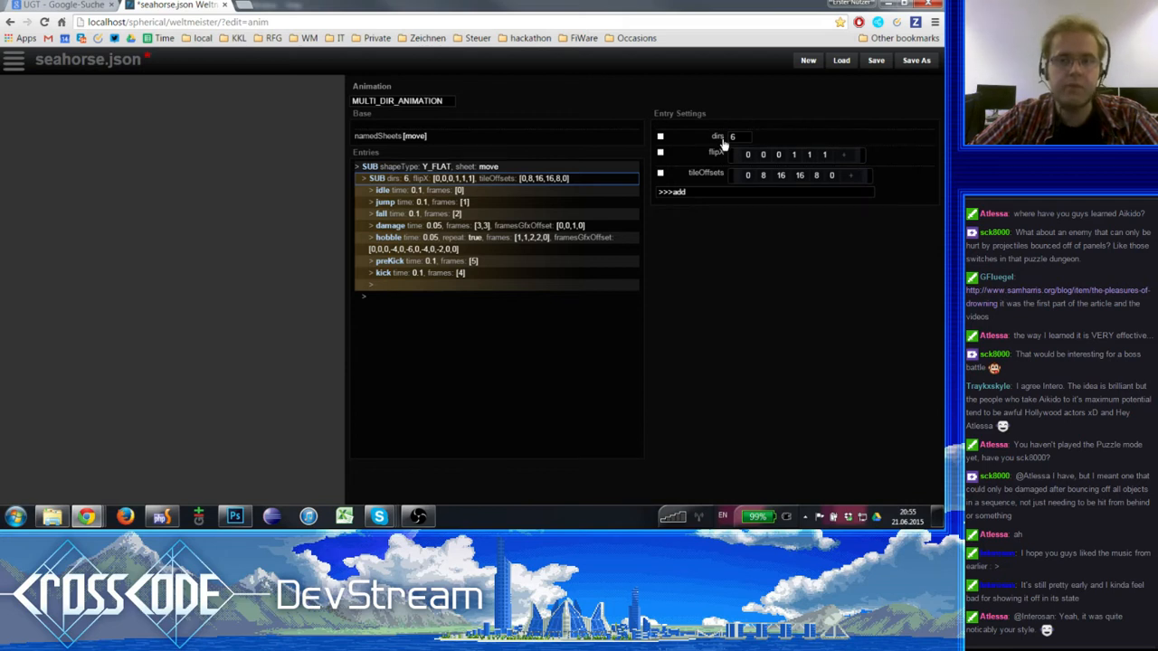
# - Go through the settings of the idle, jump, fall, damage, hobble, preKick and kick animation entries
pyautogui.click(418, 190)
pyautogui.click(416, 202)
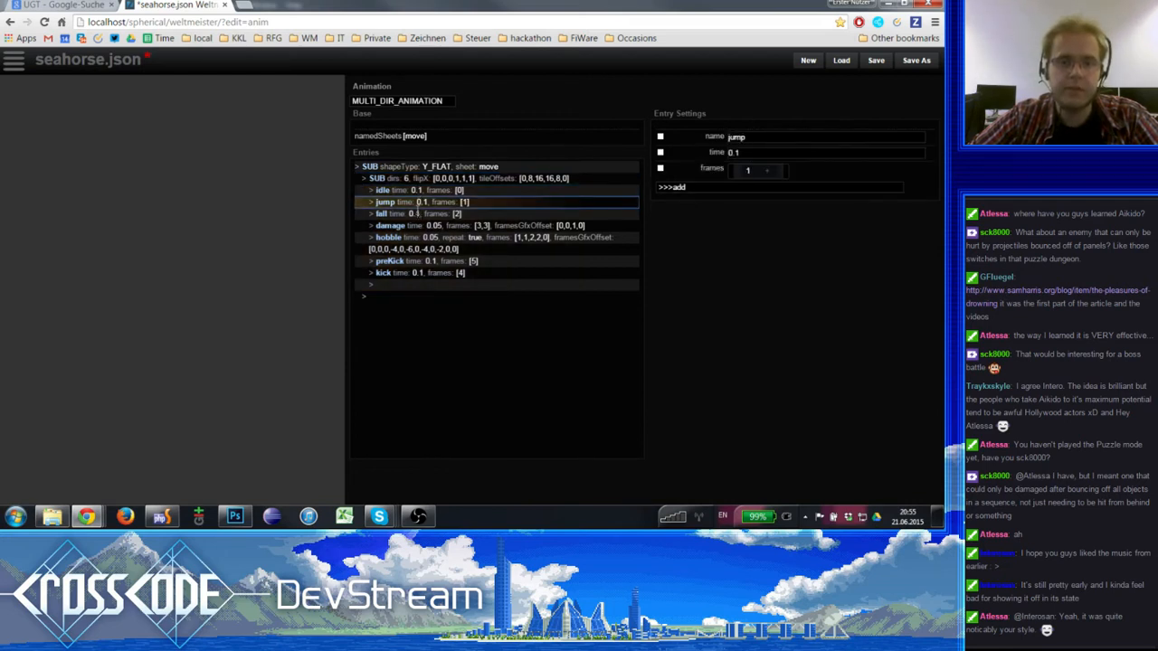
pyautogui.click(416, 214)
pyautogui.click(416, 225)
pyautogui.click(413, 237)
pyautogui.click(412, 260)
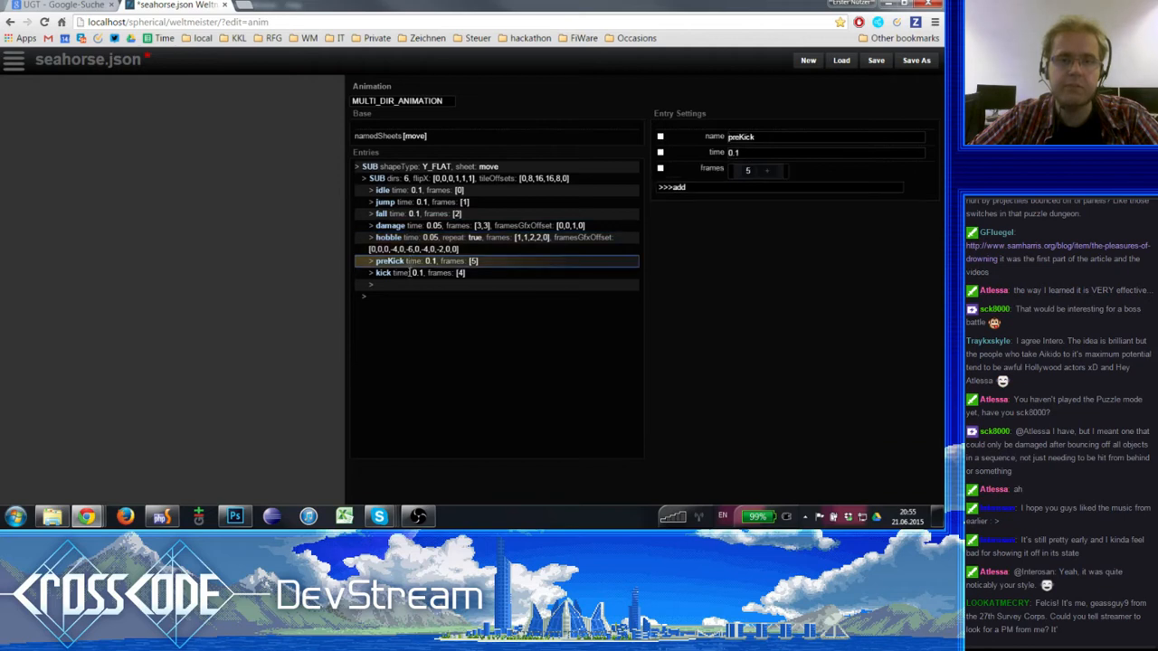
pyautogui.click(413, 272)
pyautogui.click(412, 261)
# - Delete all the copied frobbit animation entries from kick up to idle inside the inner SUB entry
pyautogui.click(418, 272)
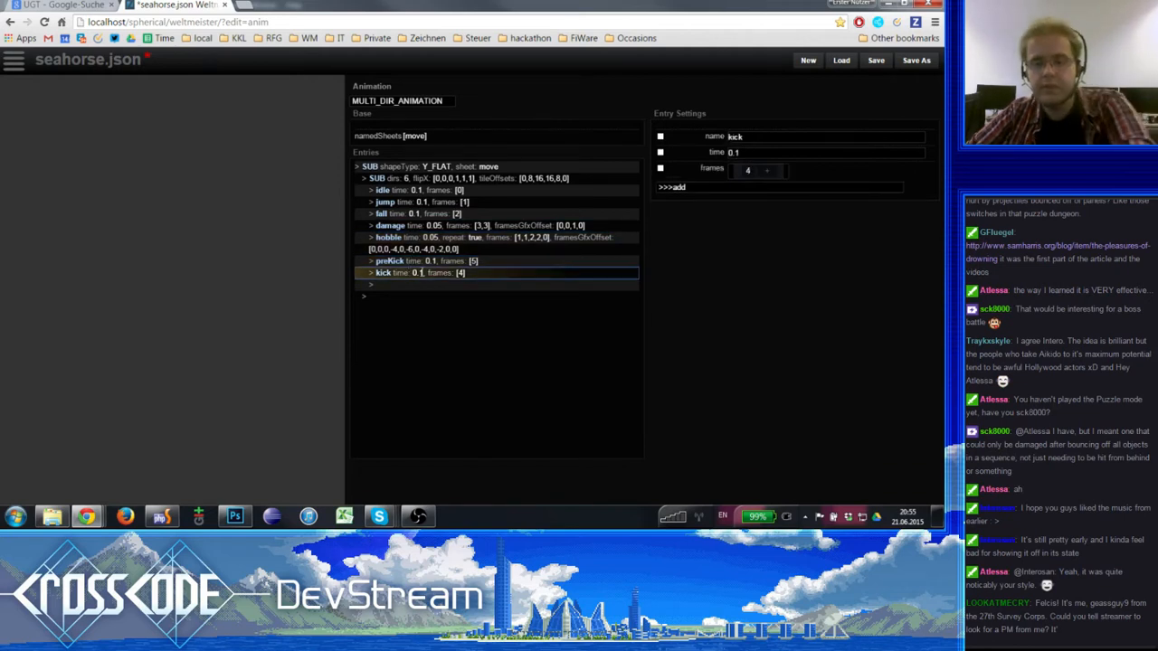
pyautogui.press('Delete')
pyautogui.click(426, 261)
pyautogui.press('Delete')
pyautogui.click(438, 238)
pyautogui.press('Delete')
pyautogui.click(440, 225)
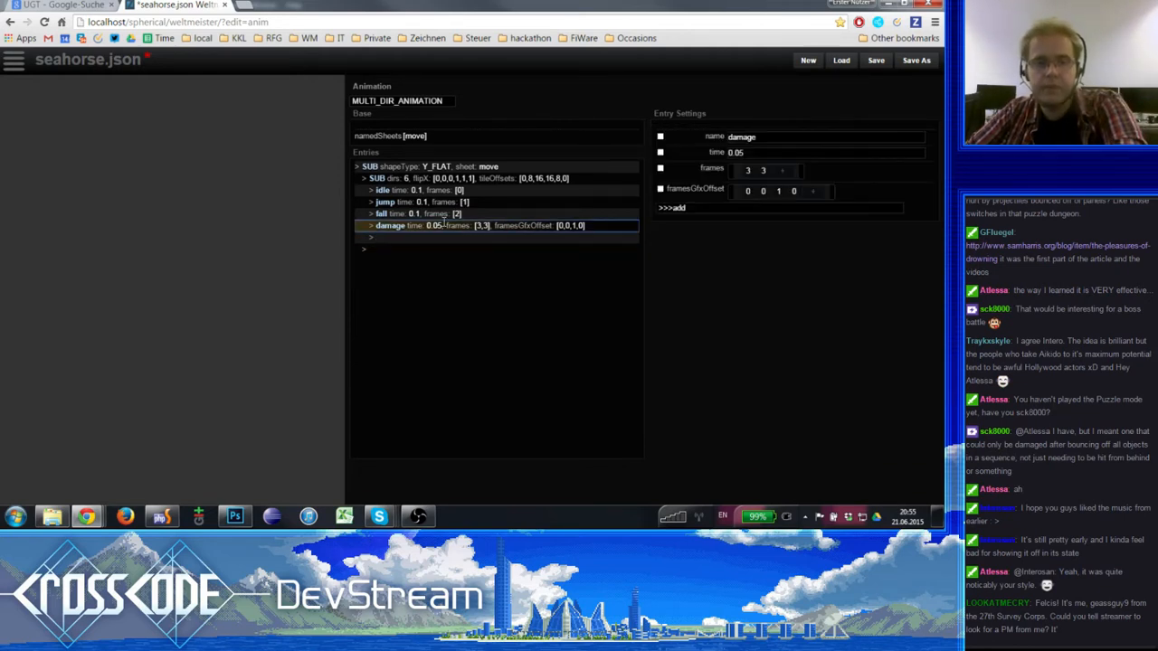
pyautogui.press('Delete')
pyautogui.click(442, 213)
pyautogui.press('Delete')
pyautogui.click(443, 201)
pyautogui.press('Delete')
pyautogui.click(448, 190)
pyautogui.press('Delete')
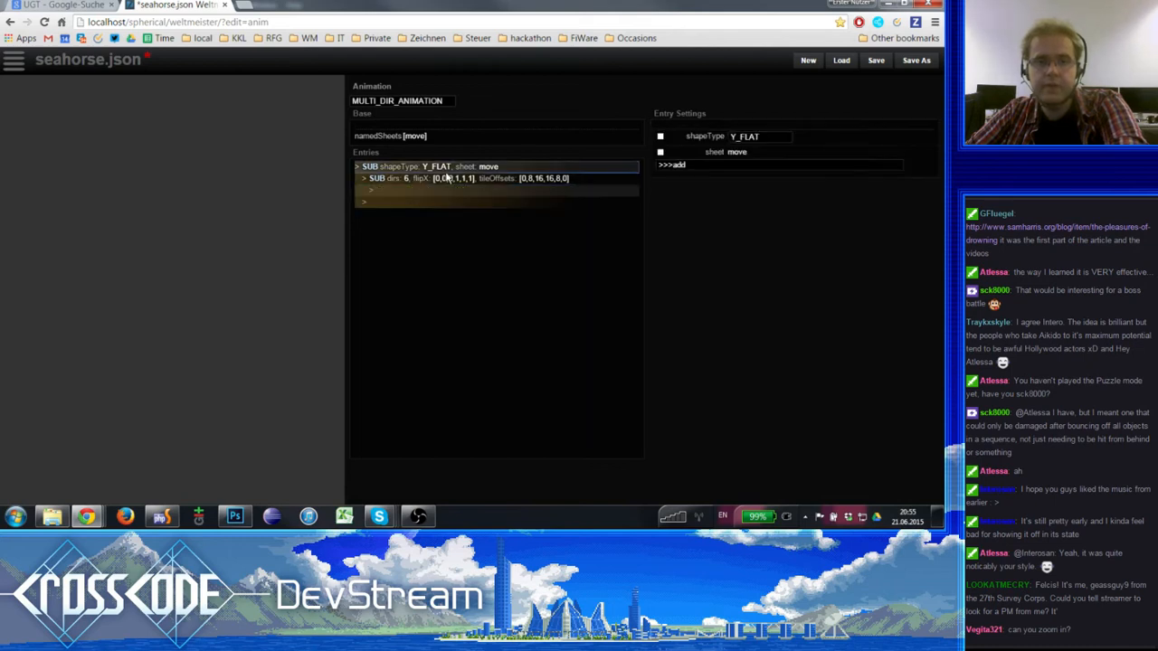
# - Delete the inner SUB entry with the direction settings, and keep Y_FLAT as the outer SUB entry's shapeType
pyautogui.click(447, 178)
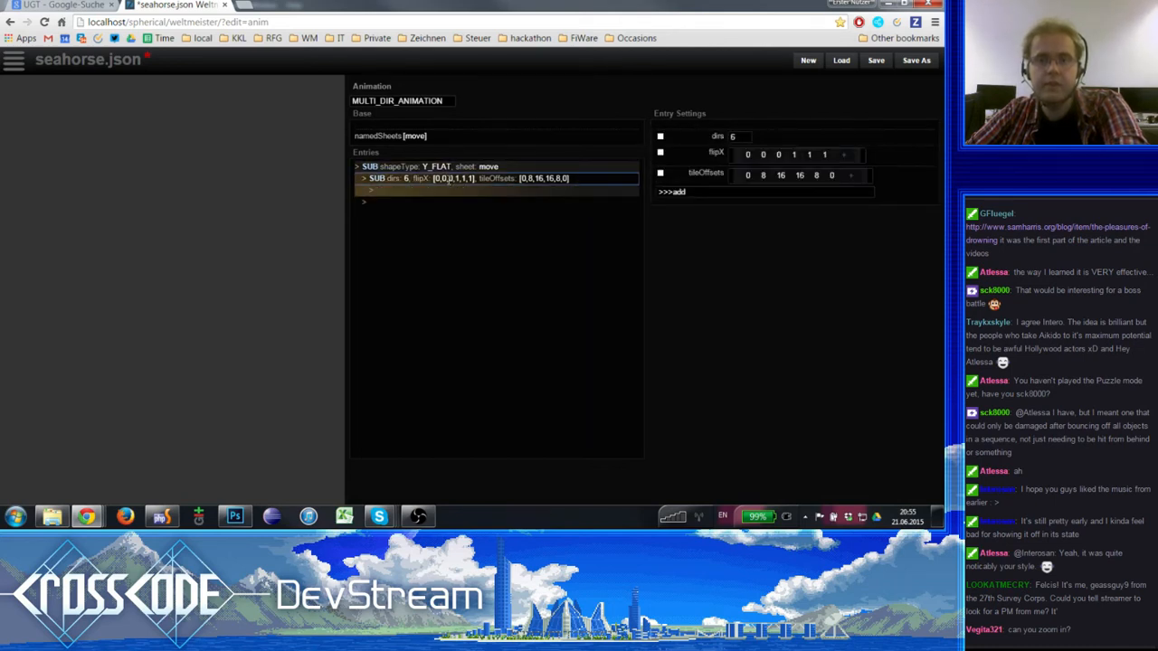
pyautogui.click(449, 168)
pyautogui.click(450, 190)
pyautogui.click(448, 179)
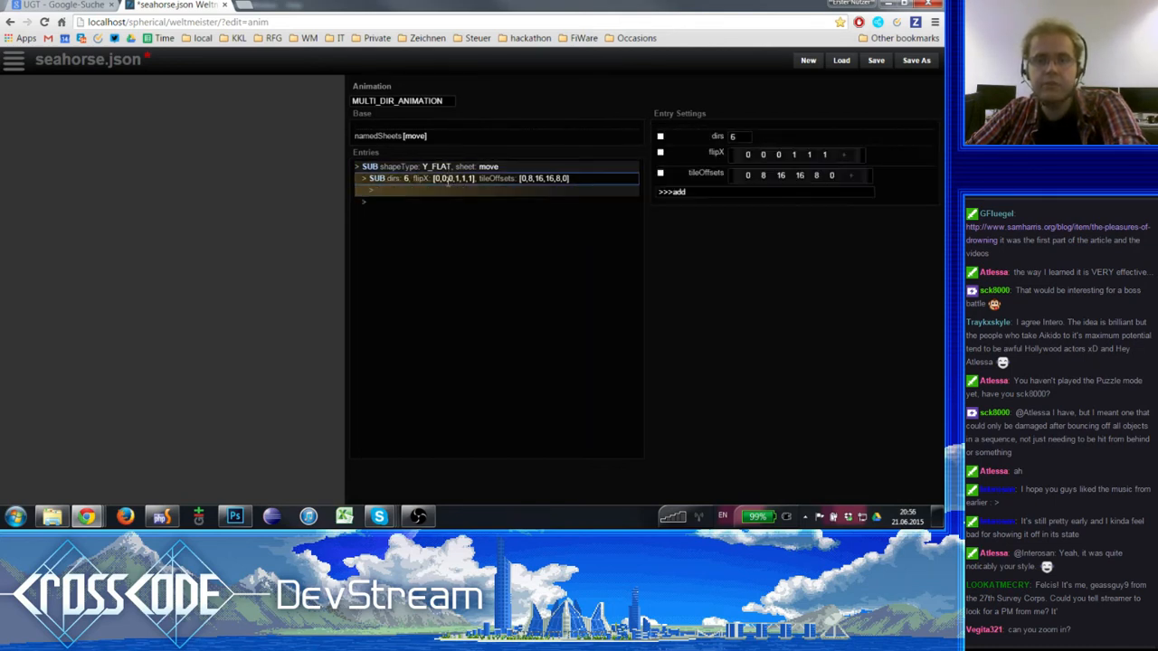
pyautogui.press('Delete')
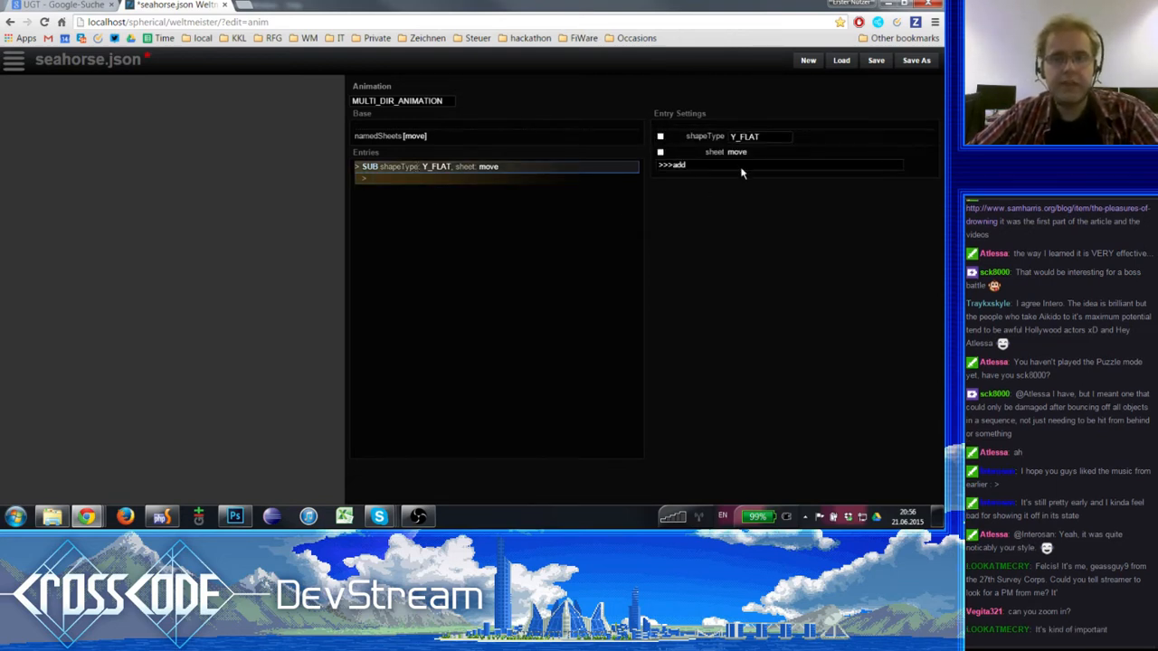
pyautogui.click(741, 138)
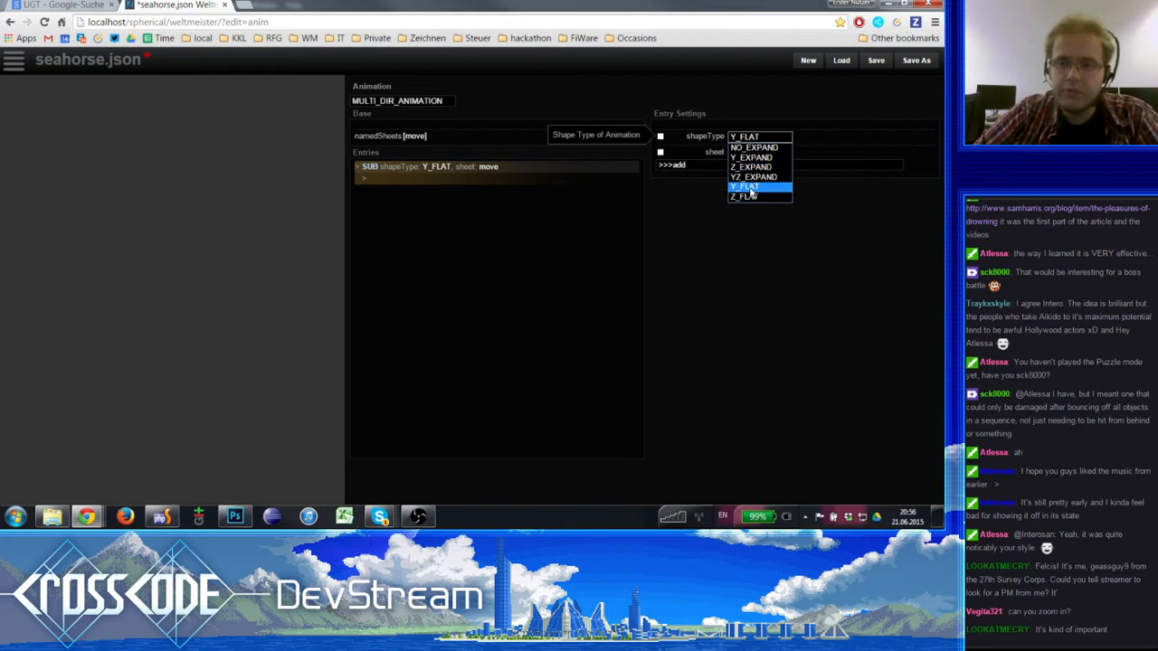
pyautogui.click(750, 188)
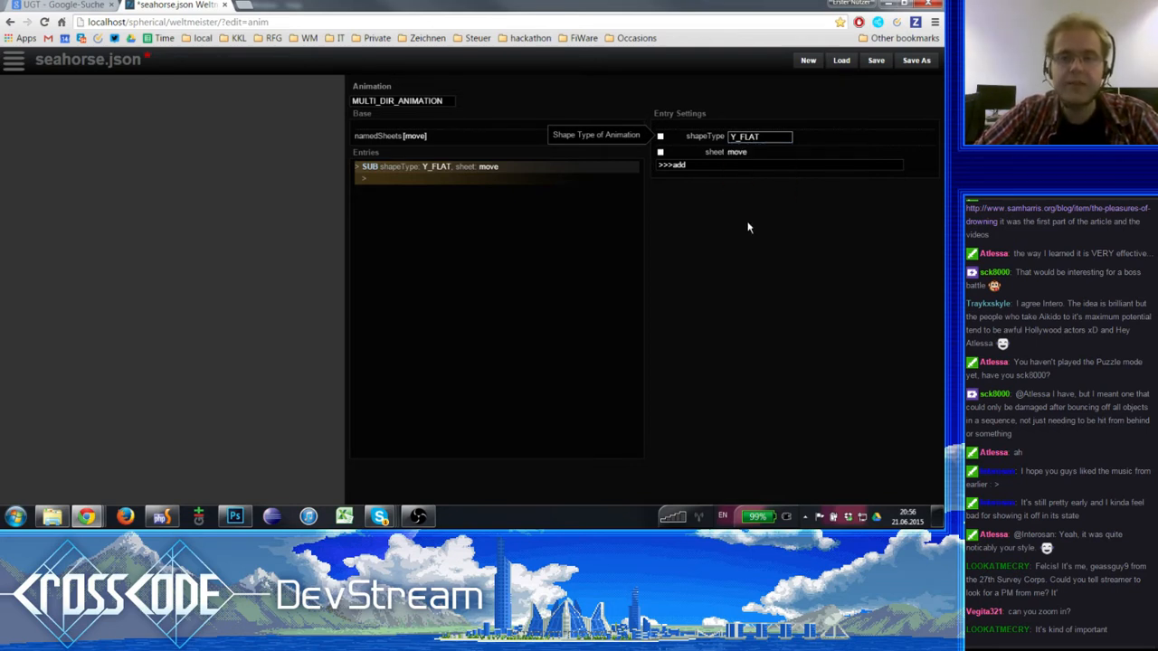
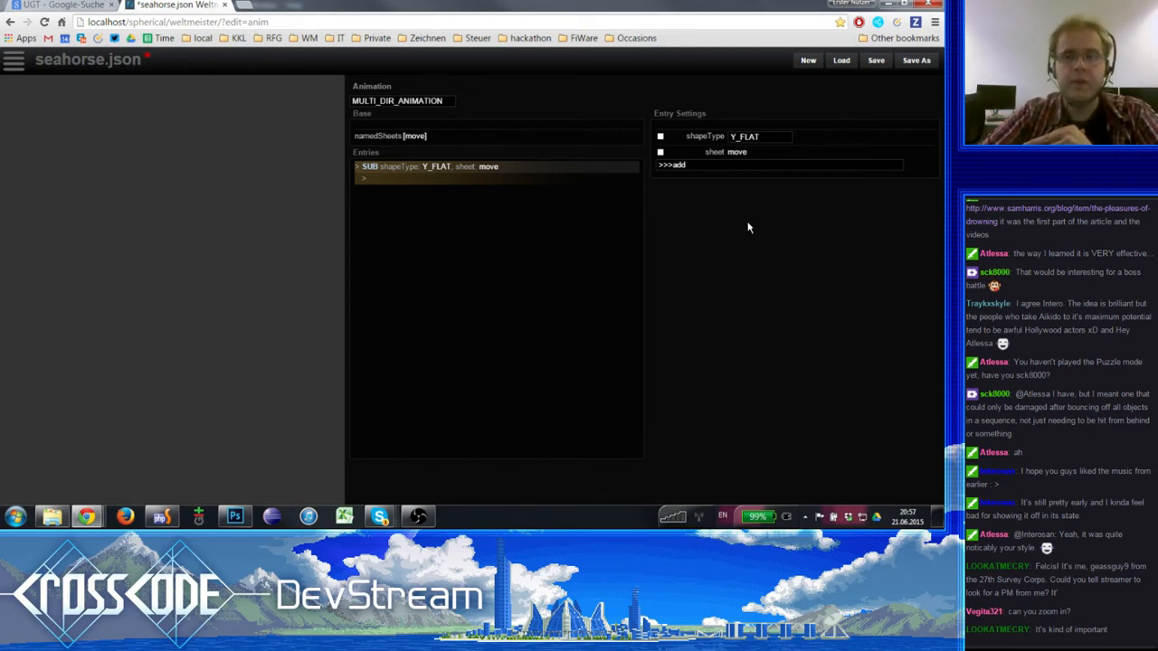
# - Check the shape type options of the outer SUB entry, keeping Y_FLAT
pyautogui.click(776, 136)
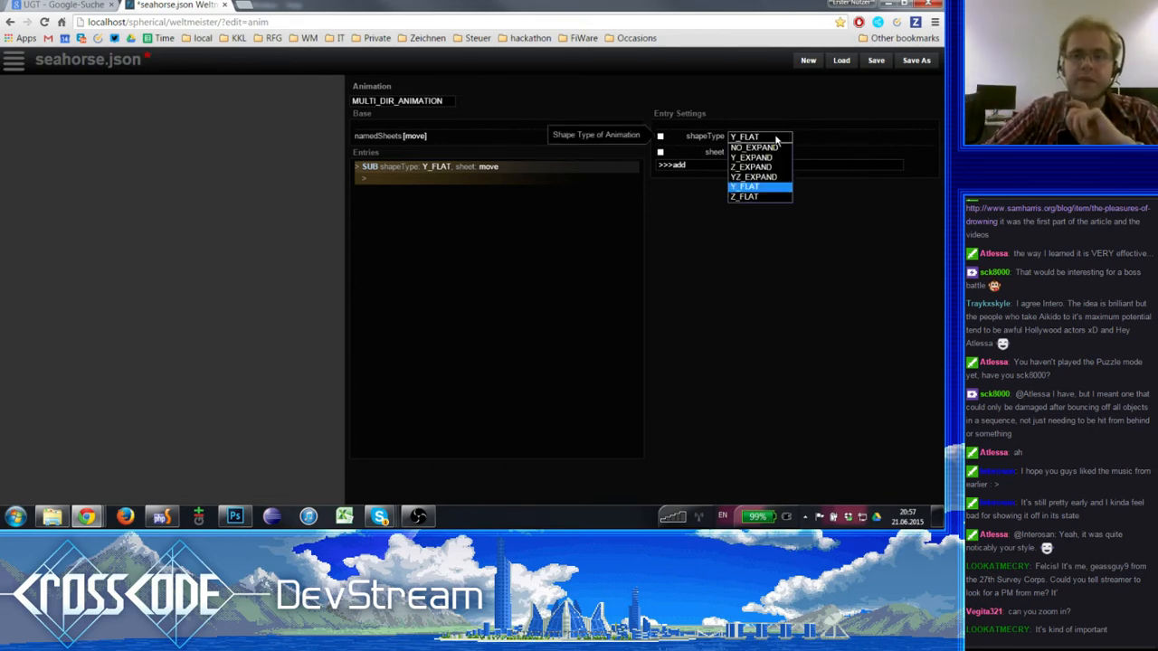
pyautogui.click(777, 137)
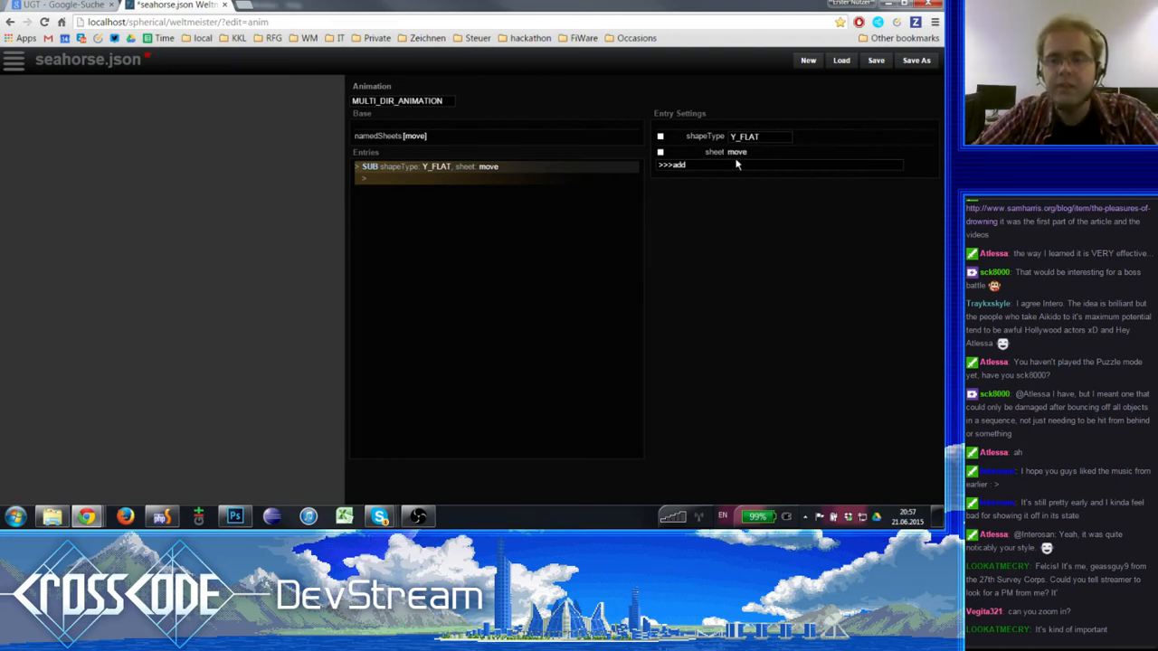
pyautogui.click(488, 178)
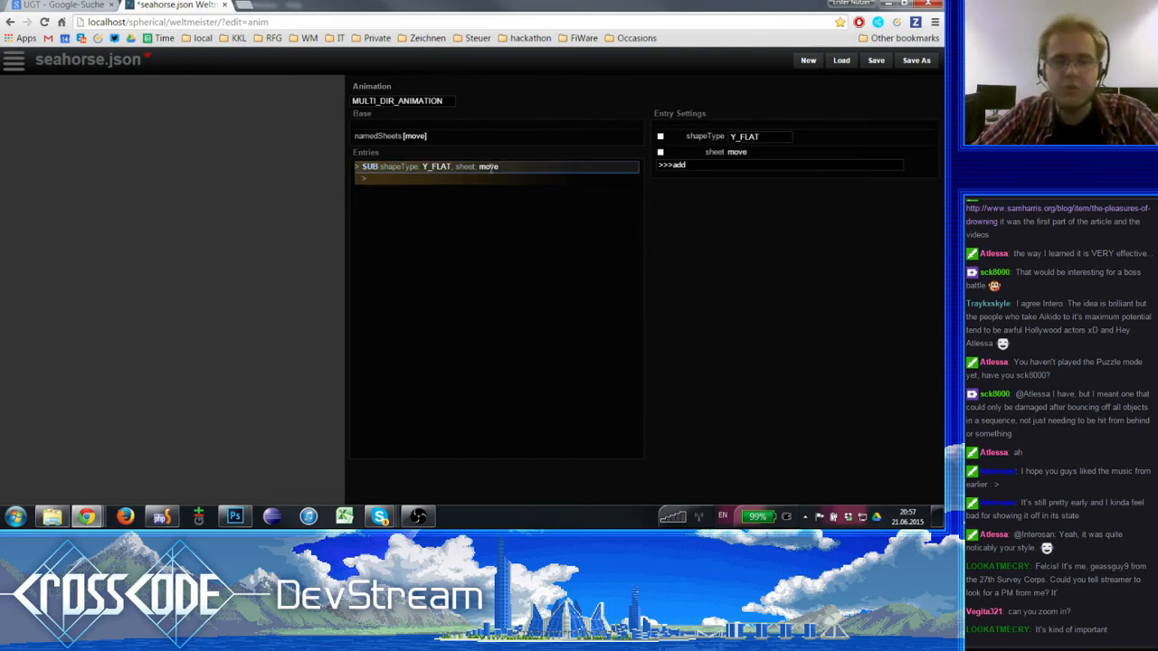
pyautogui.click(495, 183)
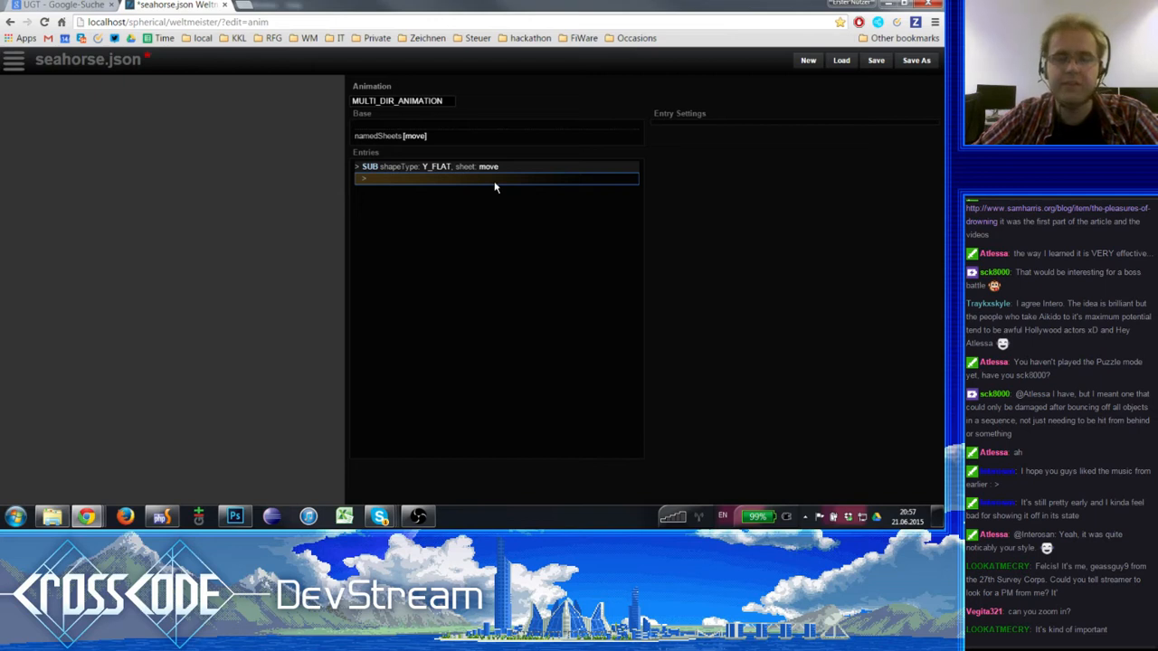
pyautogui.click(514, 165)
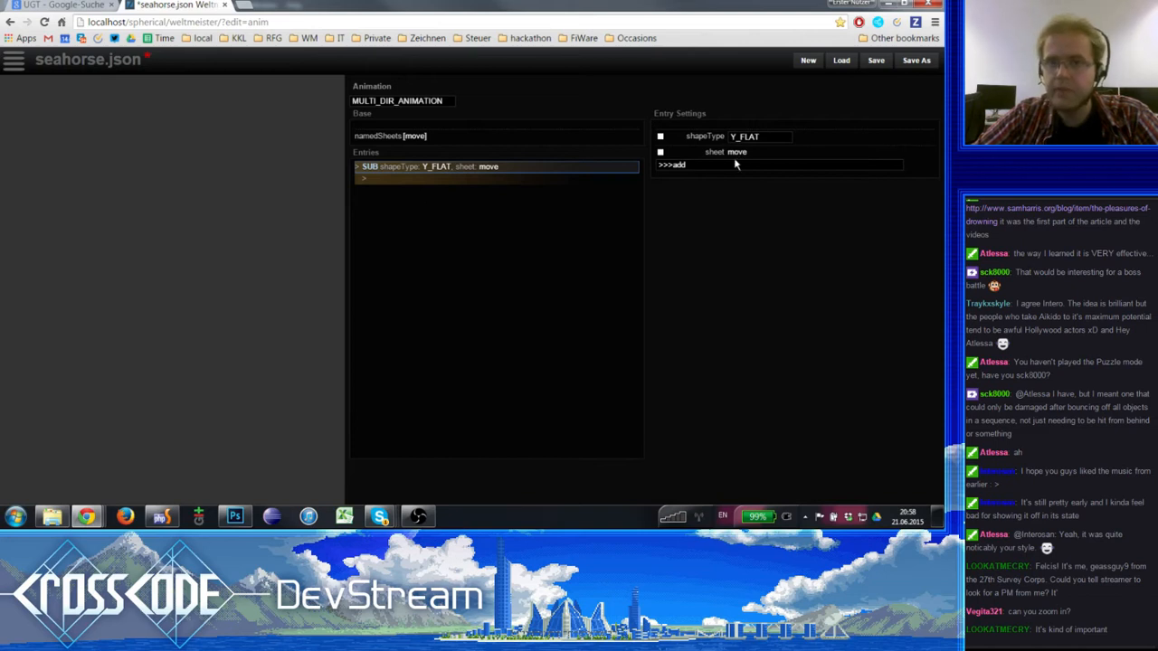
# - Inspect the named and inline source options for the outer SUB entry's sheet, and cancel without changing it
pyautogui.click(386, 136)
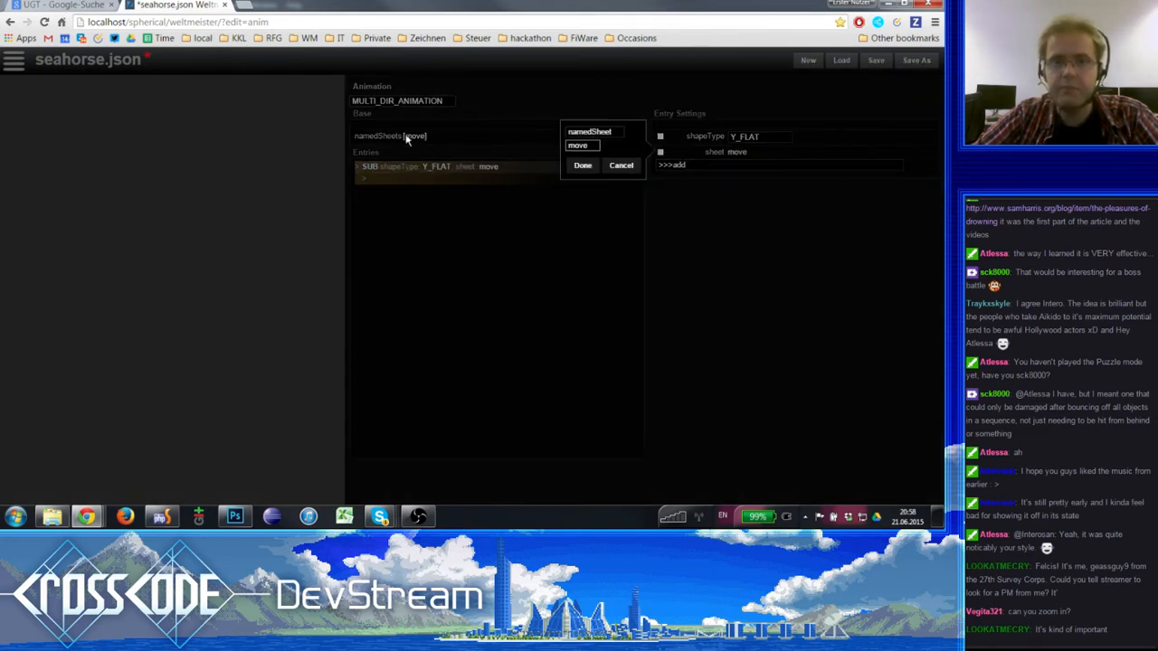
pyautogui.click(600, 134)
pyautogui.click(593, 152)
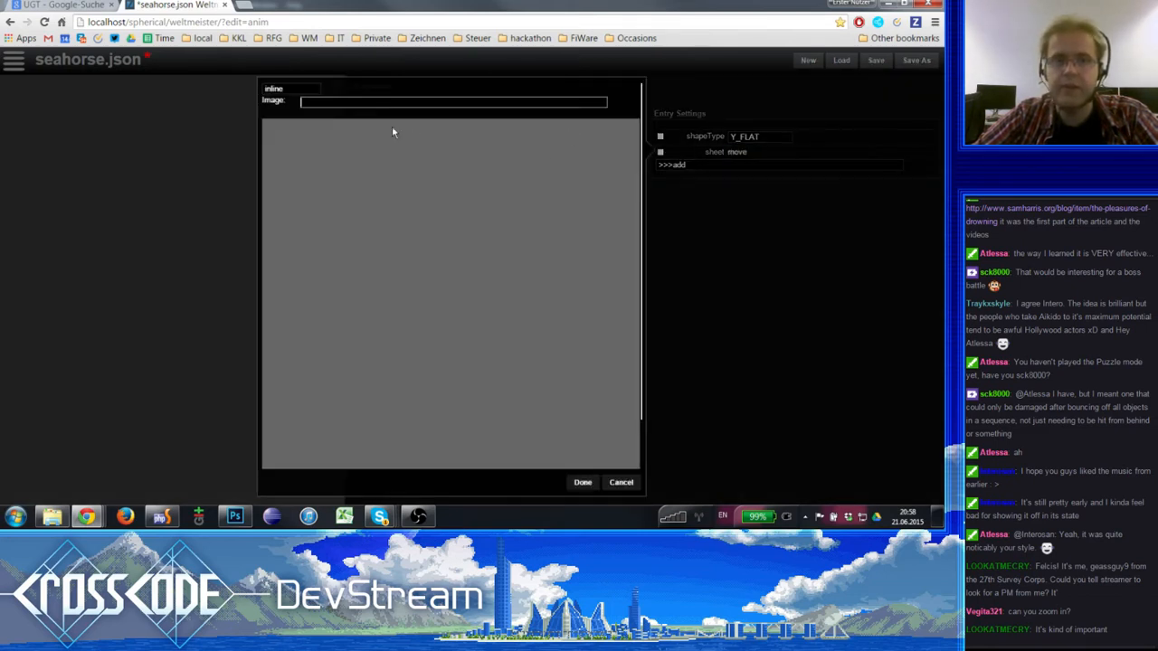
pyautogui.click(621, 482)
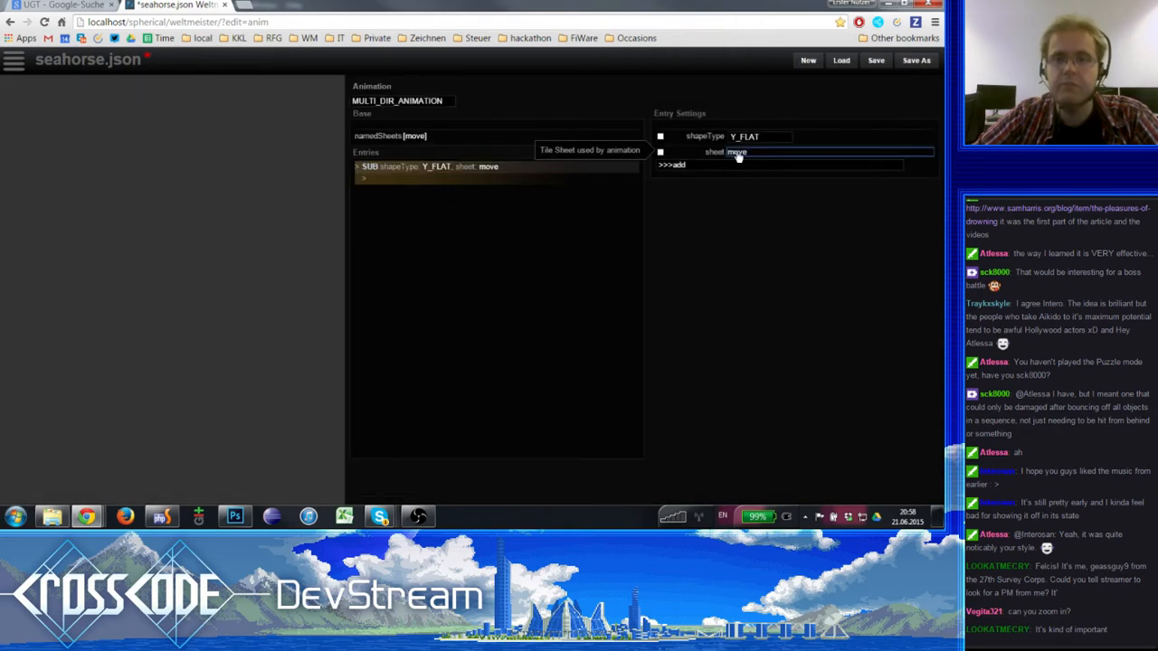
# - Insert a new entry inside the outer SUB entry and add a dirs setting of 6 to it
pyautogui.click(407, 180)
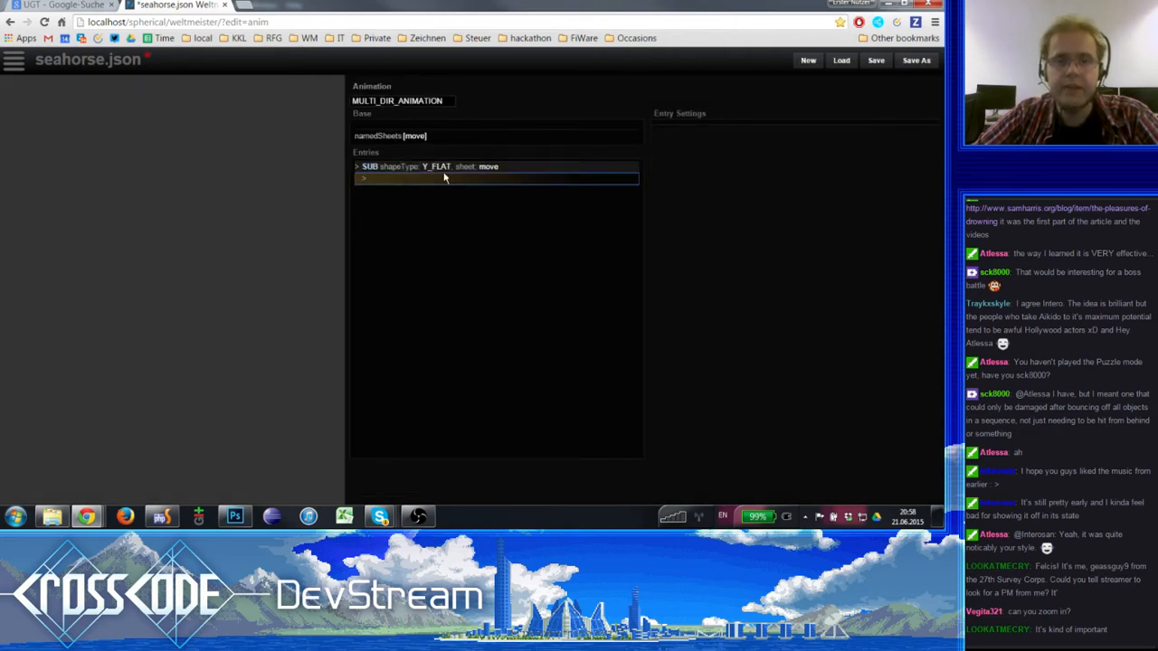
pyautogui.click(446, 168)
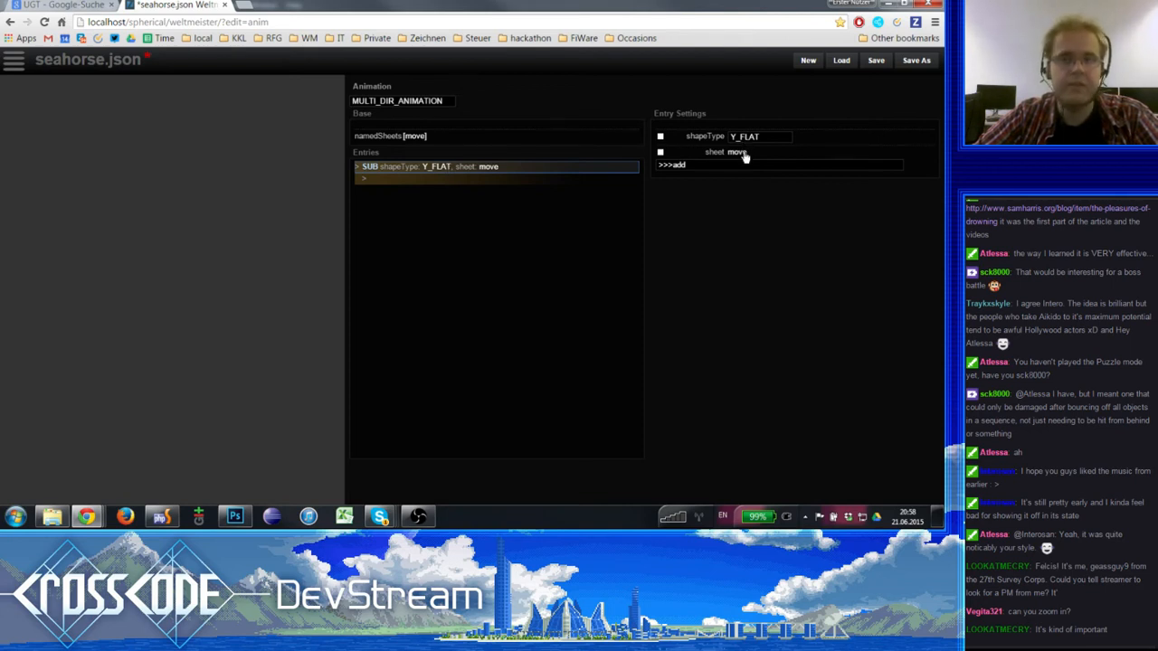
pyautogui.click(432, 180)
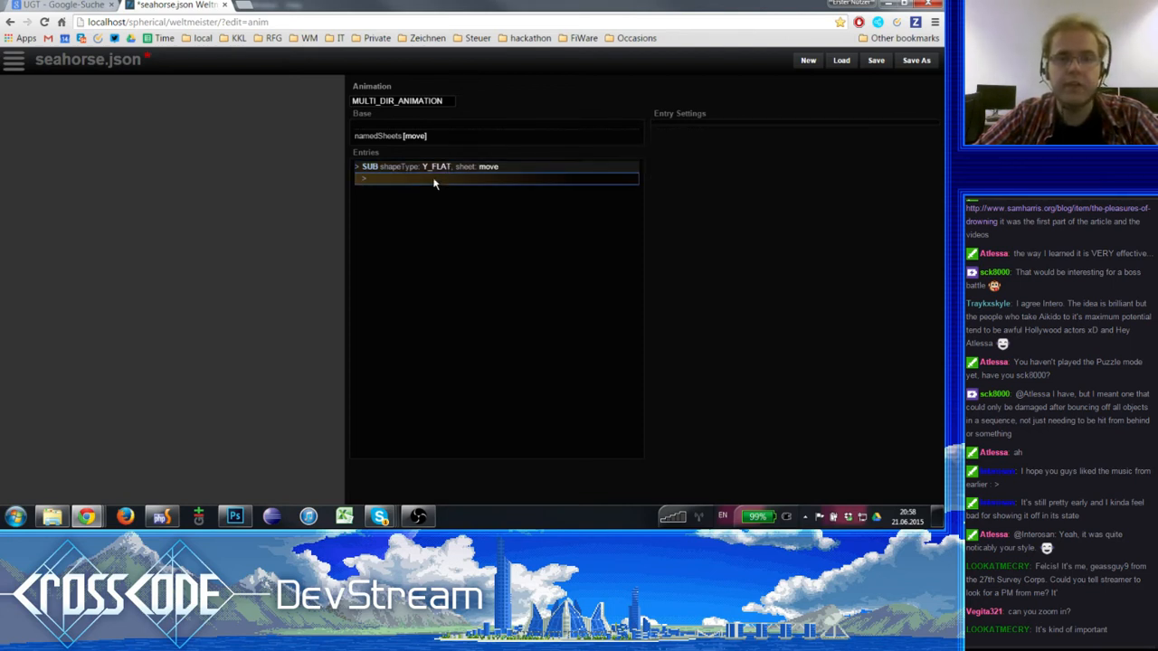
pyautogui.doubleClick(431, 182)
pyautogui.click(696, 137)
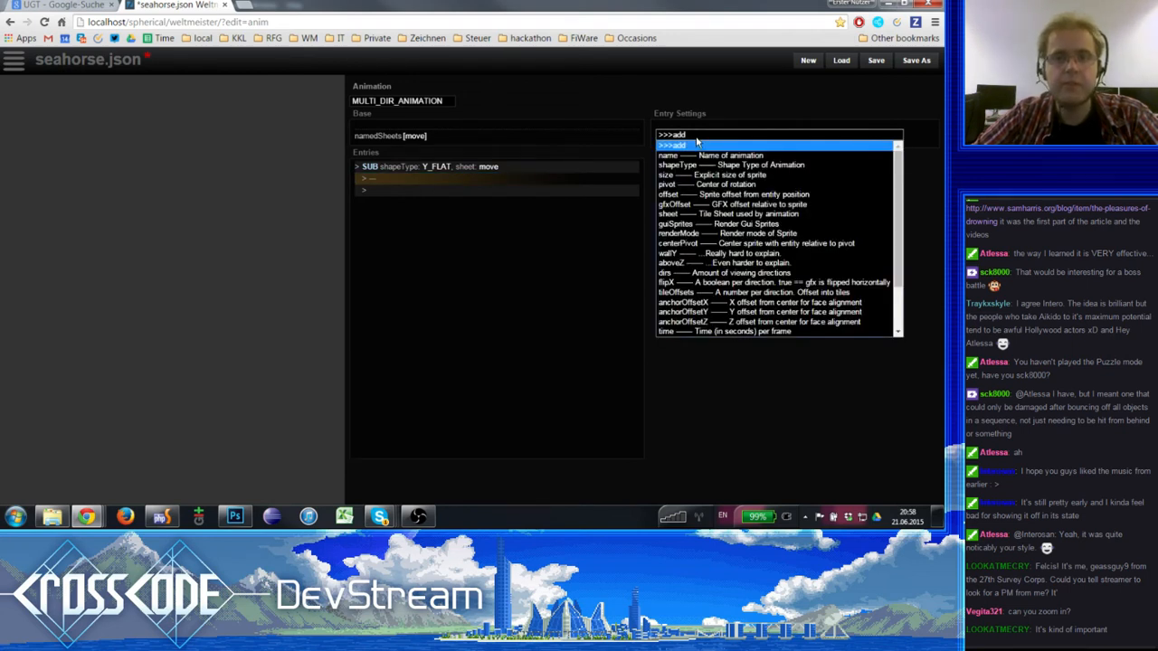
pyautogui.click(680, 272)
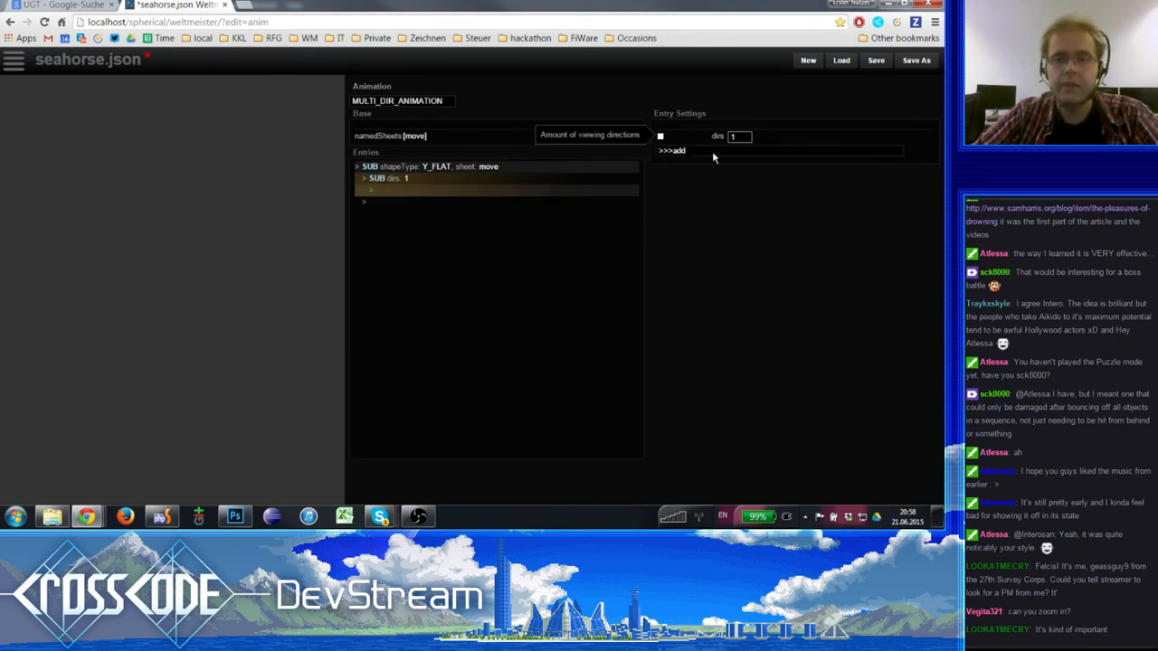
pyautogui.click(732, 137)
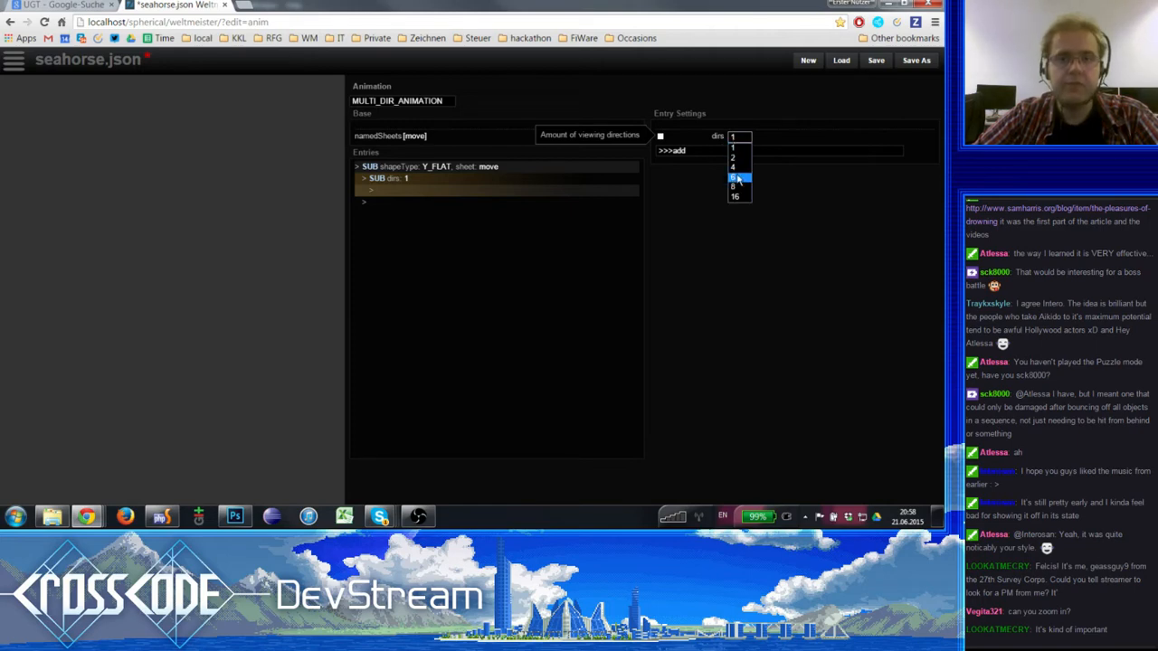
pyautogui.click(736, 179)
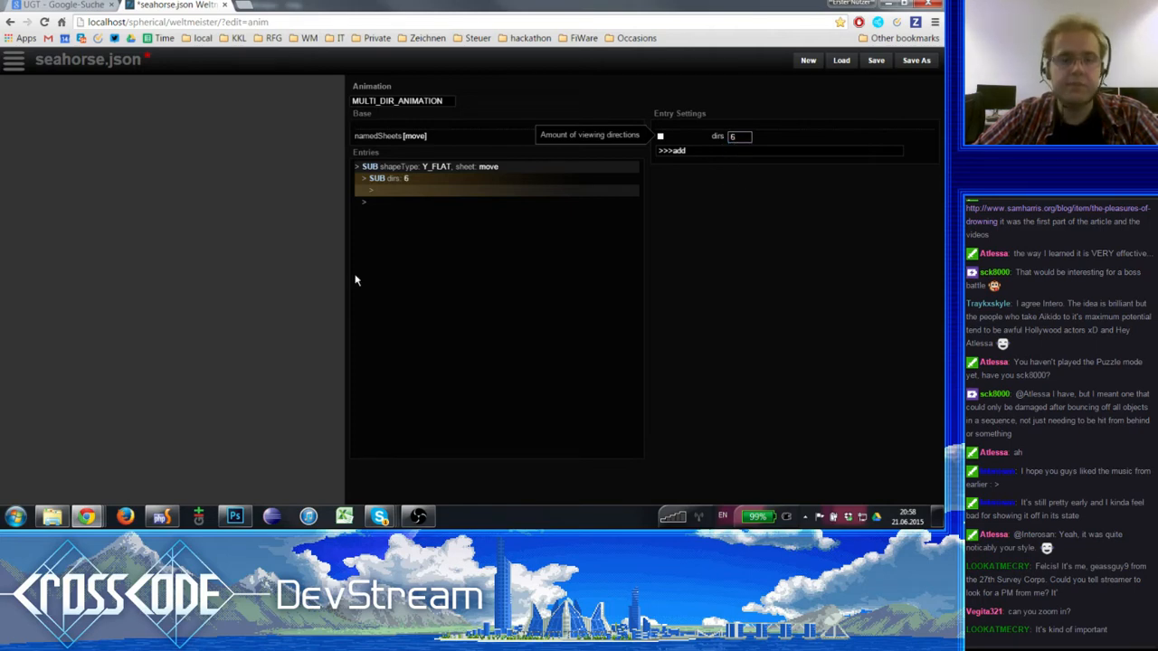
# - Check the seahorse sprite sheet in Photoshop, and add a tileOffsets setting to the inner SUB entry in Weltmeister
pyautogui.click(235, 517)
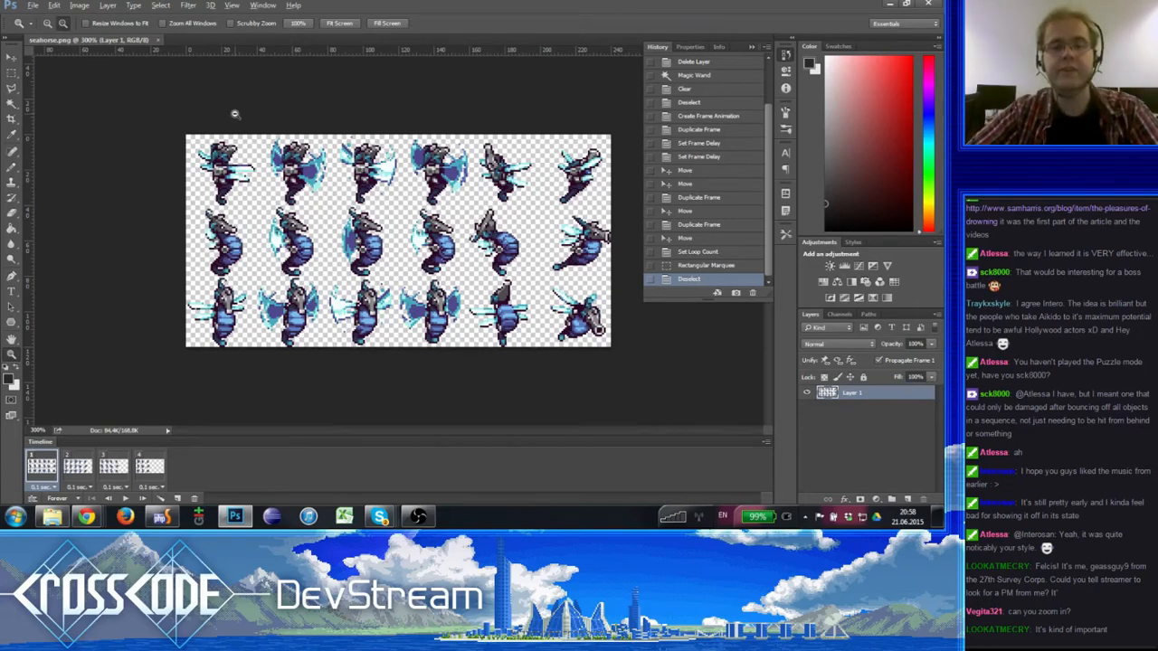
pyautogui.hotkey('alt', 'Tab')
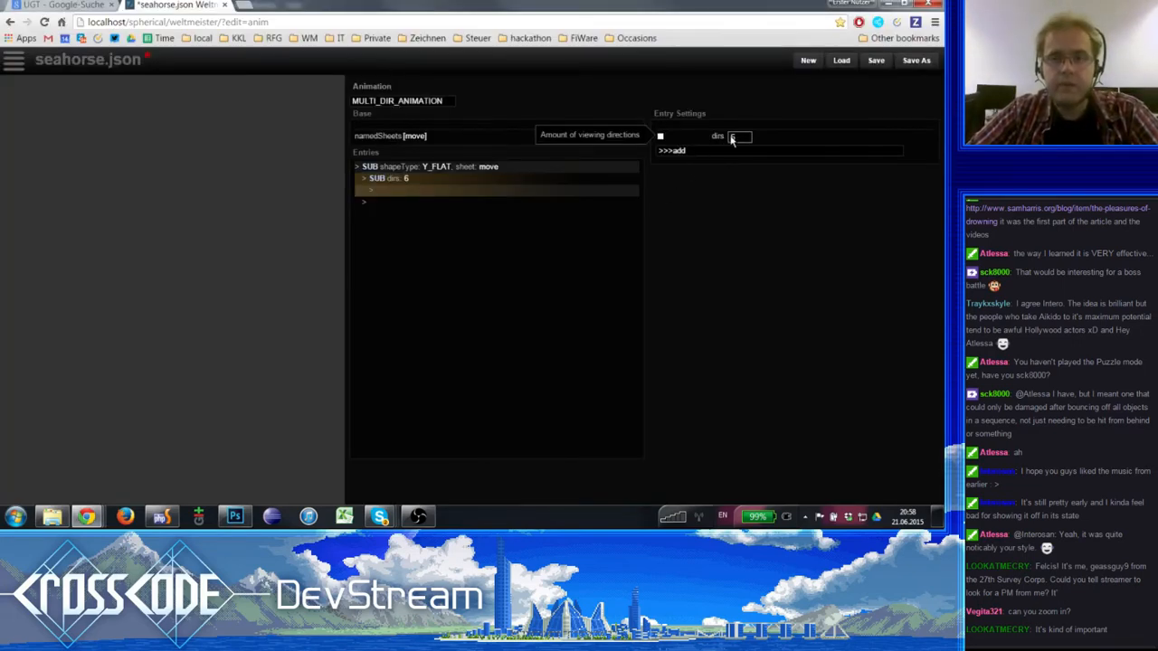
pyautogui.click(688, 152)
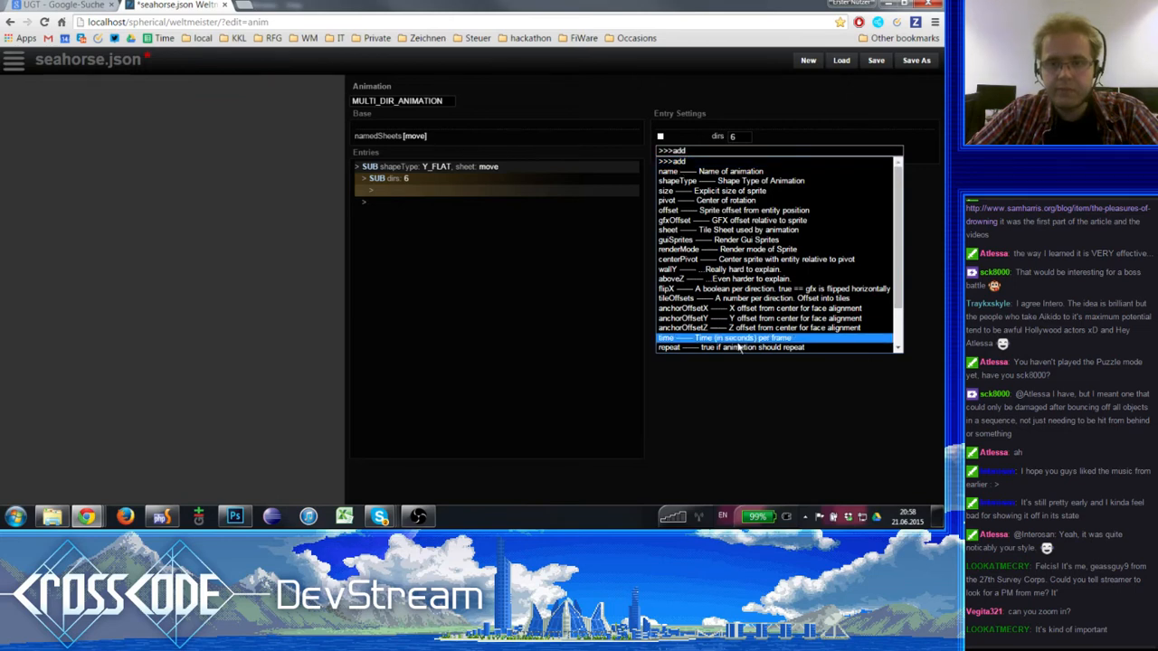
pyautogui.scroll(-2, 715, 335)
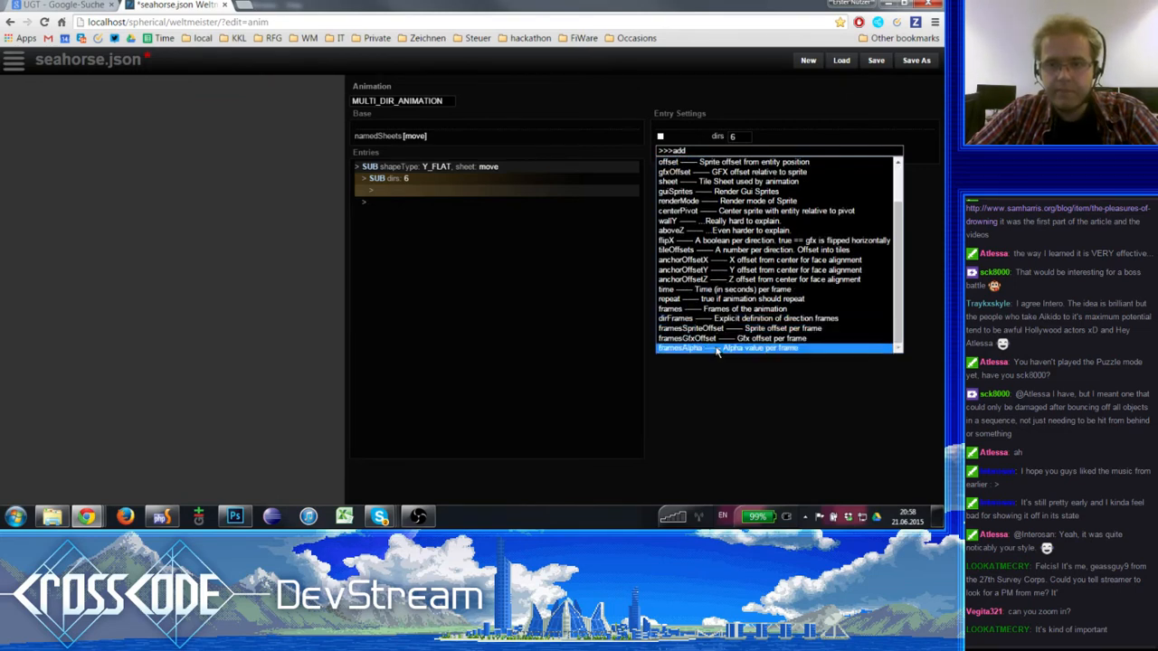
pyautogui.click(701, 253)
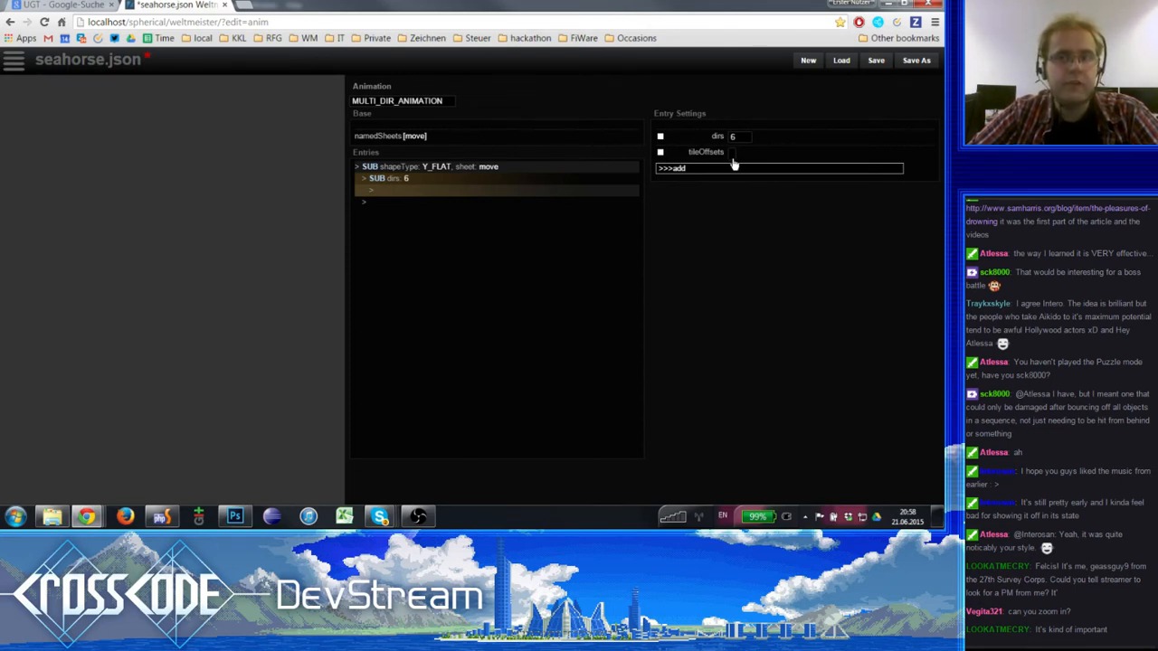
# - Review the tile layout of the move sheet in namedSheets and close it without changes
pyautogui.click(407, 105)
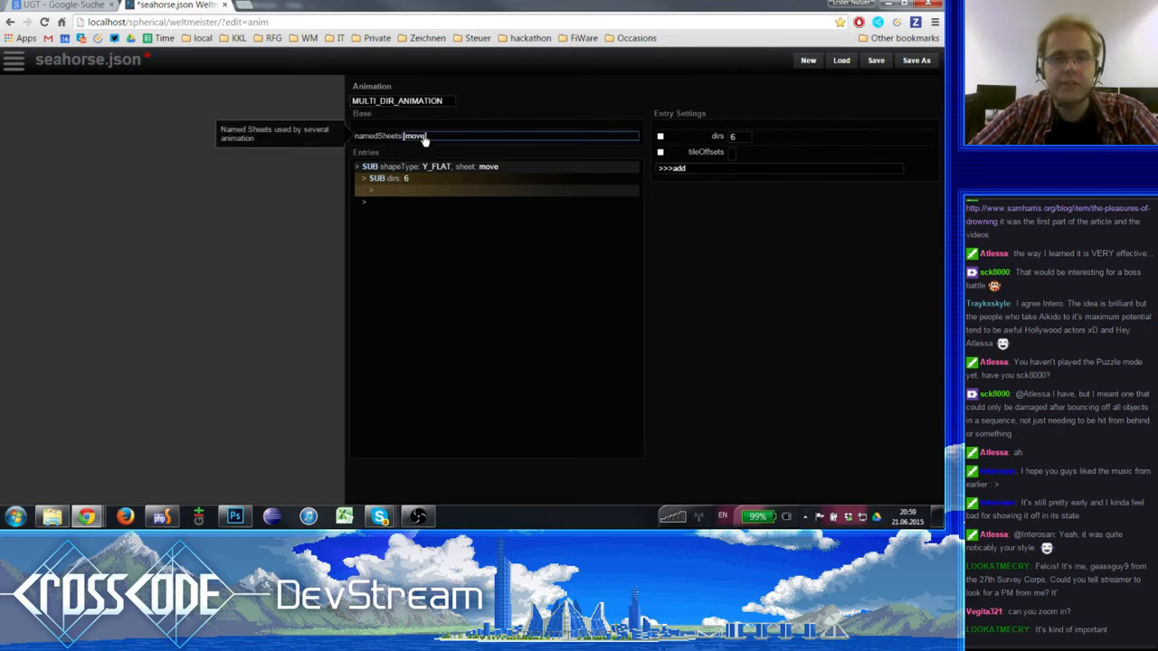
pyautogui.click(421, 136)
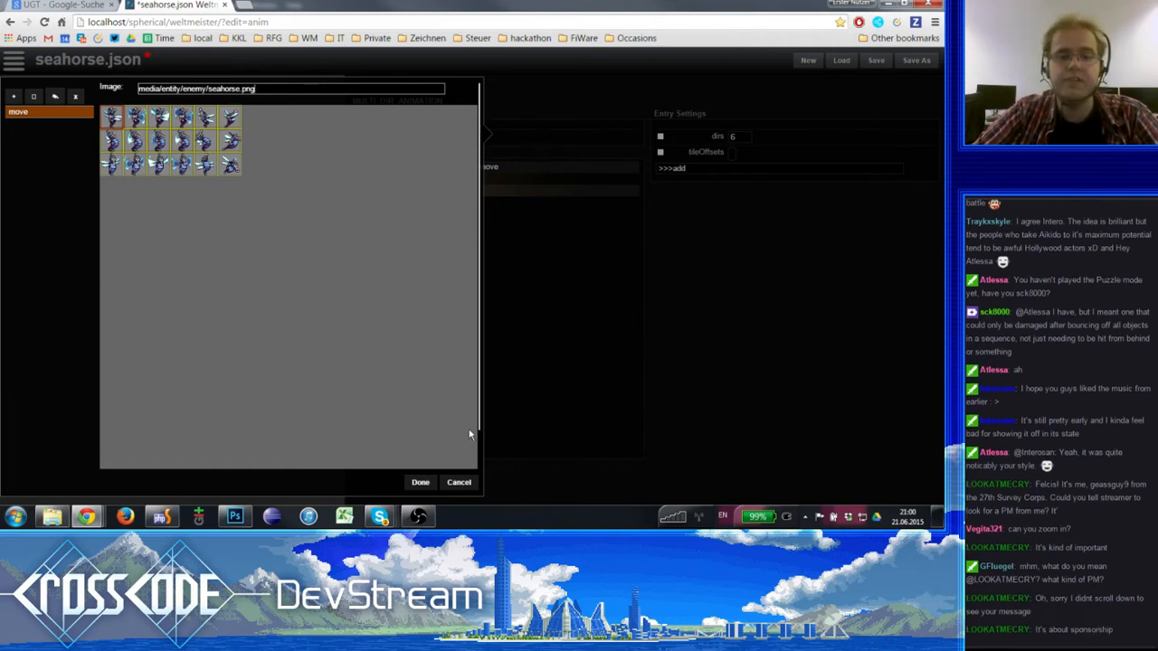
pyautogui.click(461, 483)
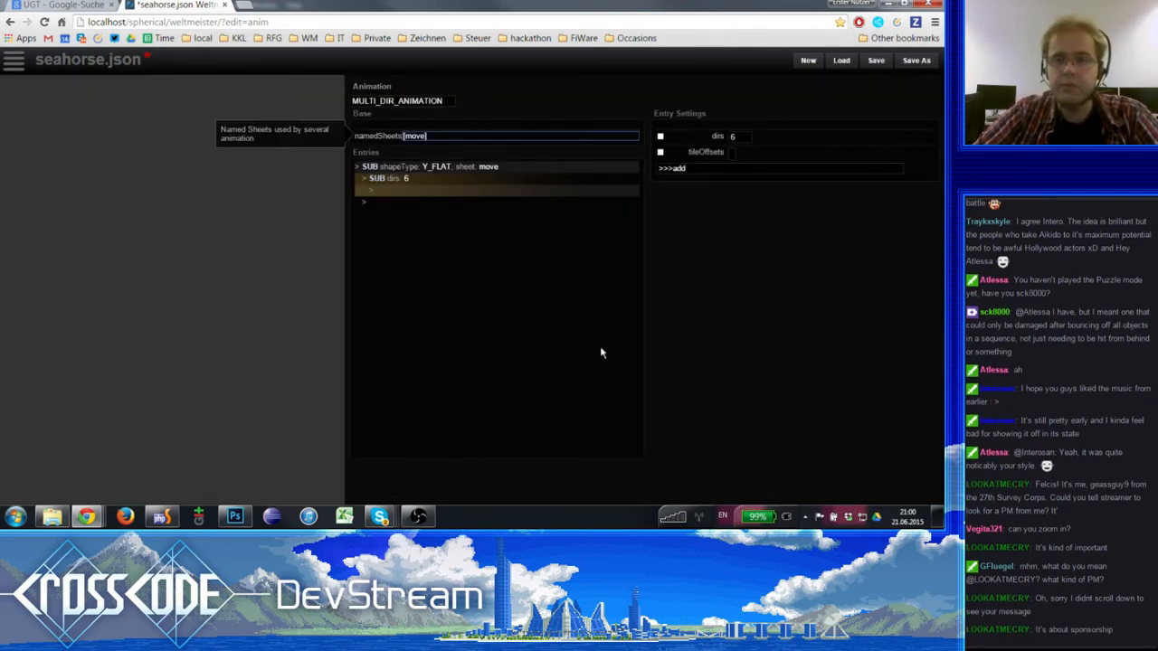
# - Set the inner SUB entry's tileOffsets for the six directions to 0, 6, 12, 12, 6 and 0
pyautogui.click(729, 154)
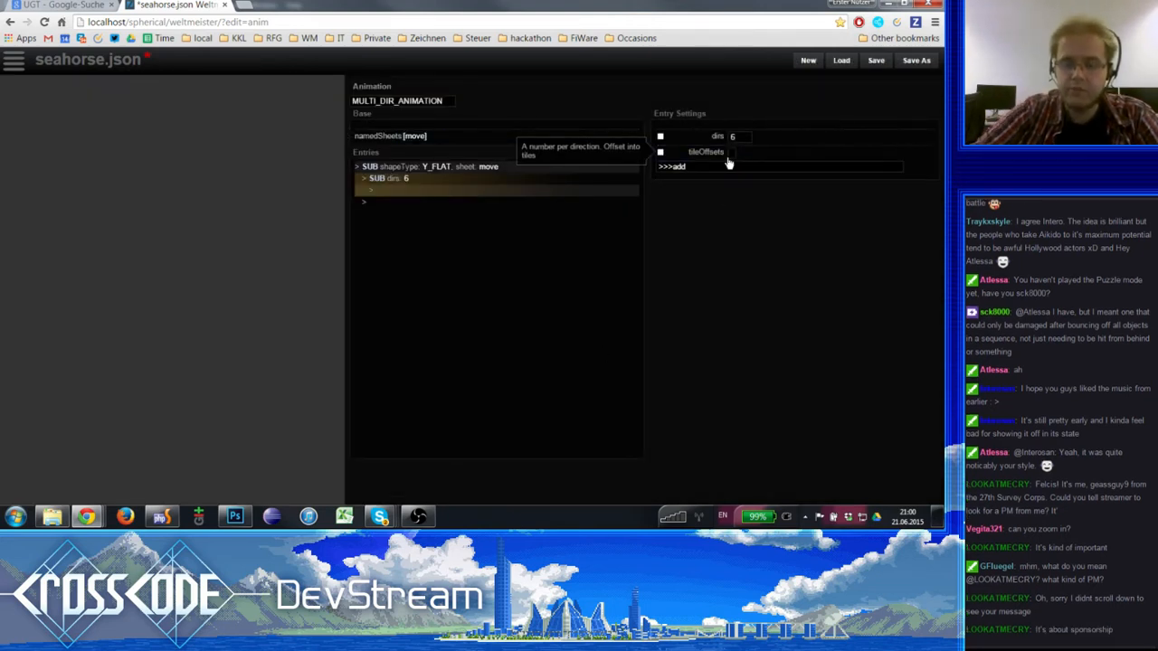
pyautogui.click(729, 159)
pyautogui.press('Return')
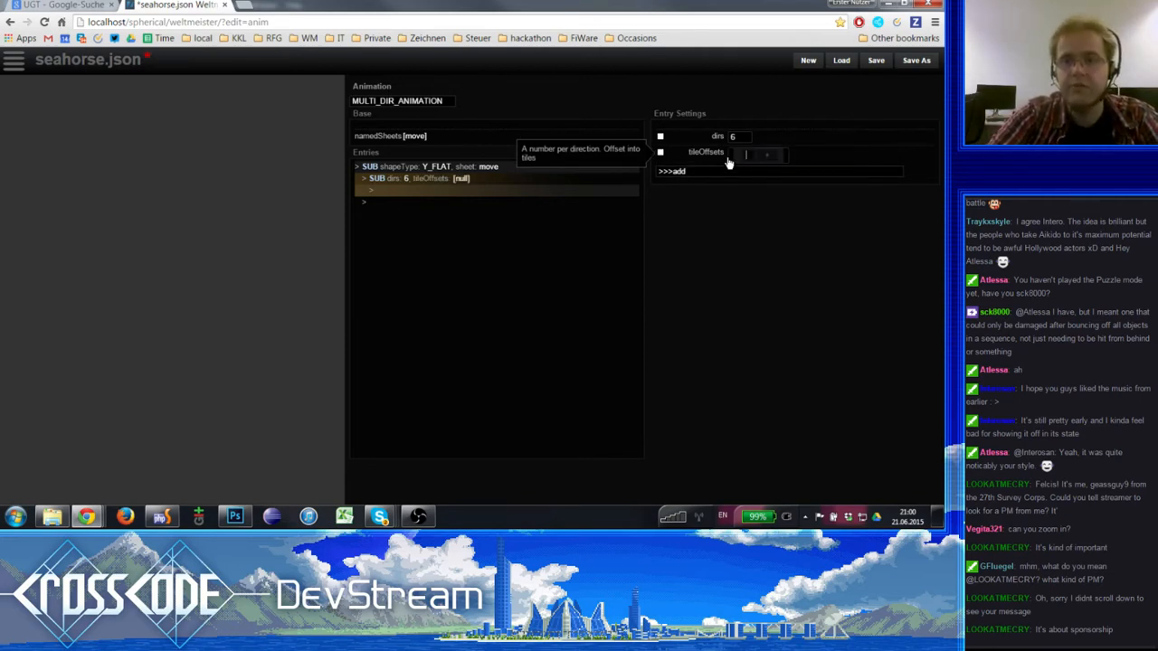
pyautogui.write('0')
pyautogui.press('Tab')
pyautogui.write('6 ')
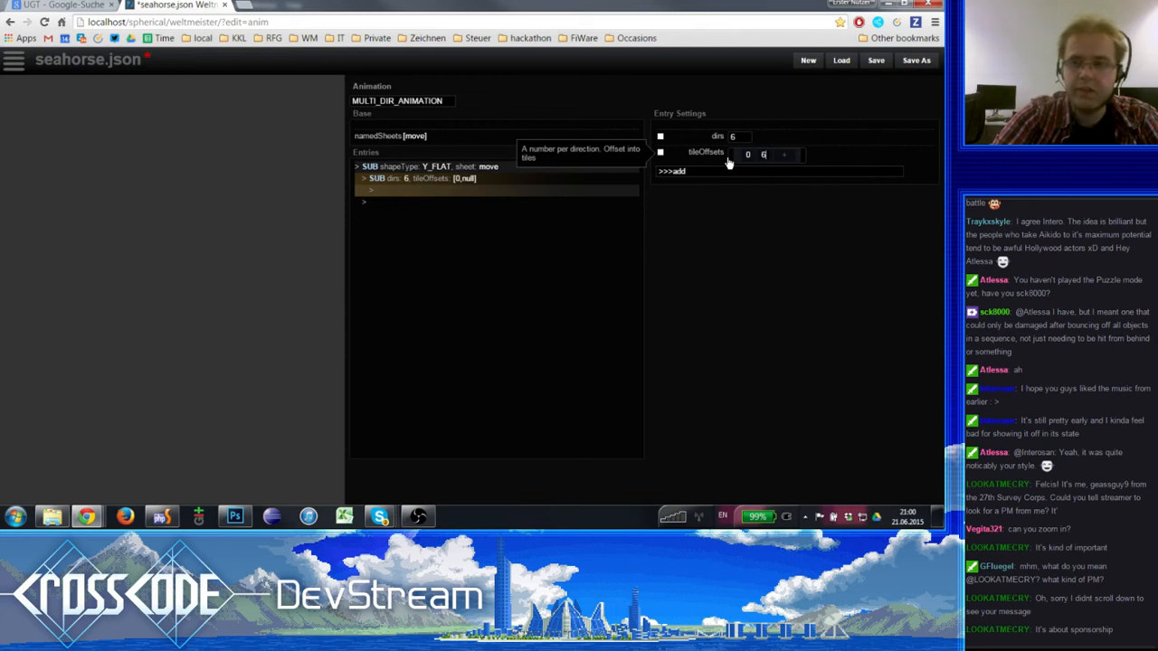
pyautogui.write('12')
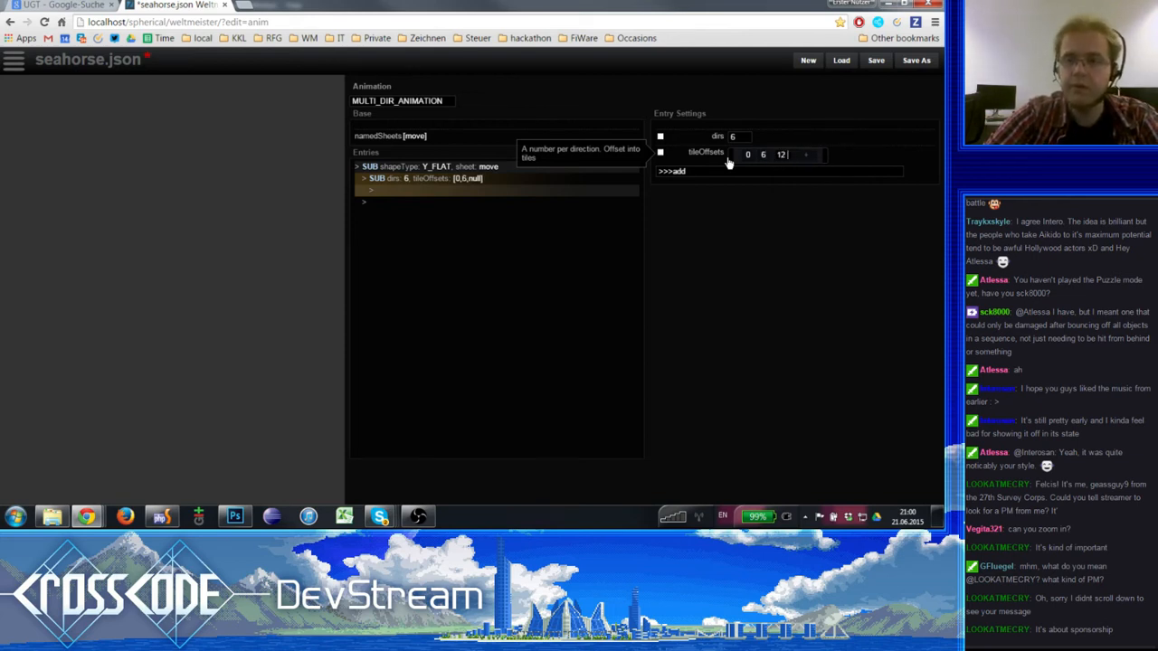
pyautogui.press('Tab')
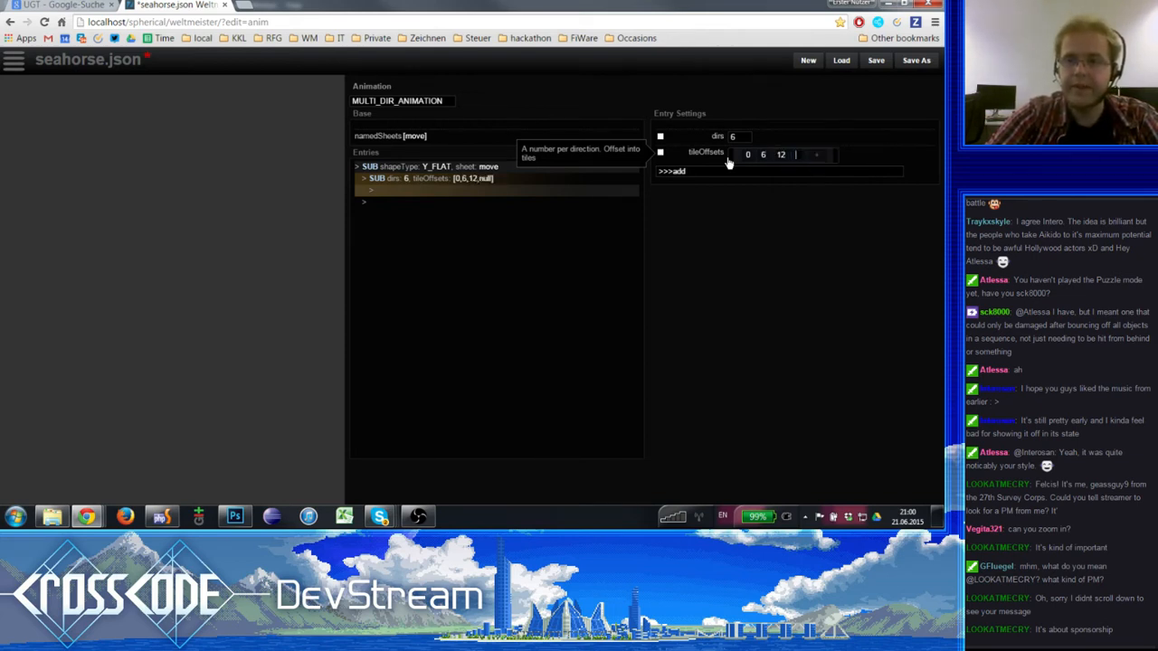
pyautogui.write('12')
pyautogui.press('Tab')
pyautogui.write('6')
pyautogui.press('Tab')
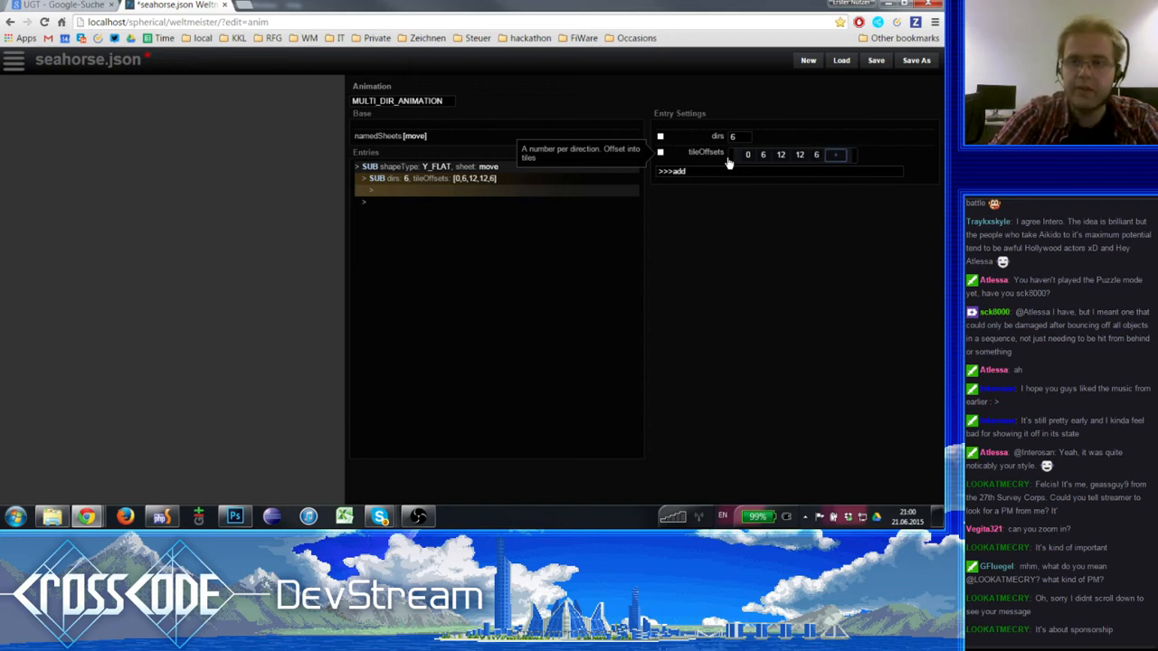
pyautogui.write('0')
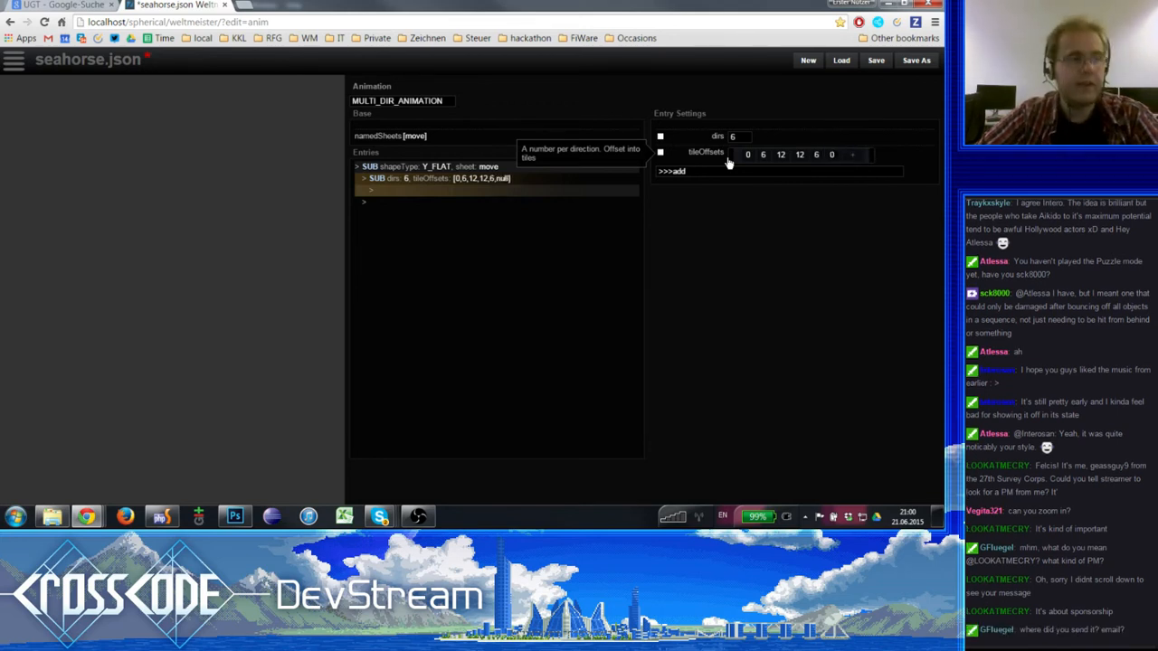
# - Add a flipX setting to the inner SUB entry that has six directions
pyautogui.click(678, 172)
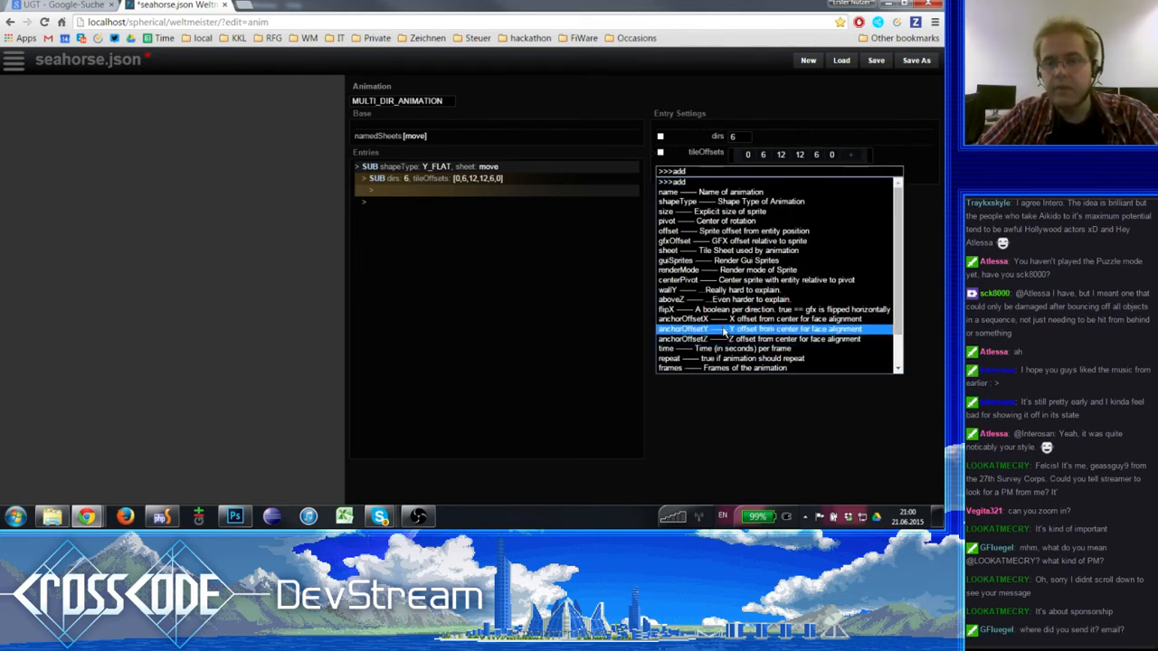
pyautogui.scroll(-1, 715, 324)
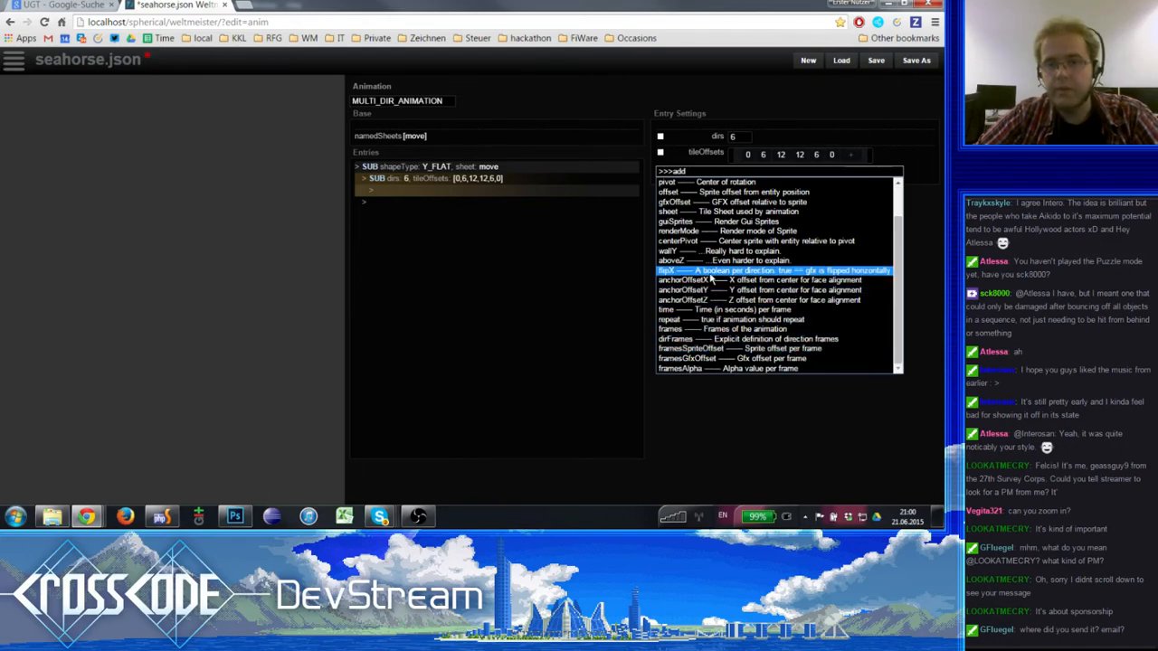
pyautogui.scroll(1, 714, 317)
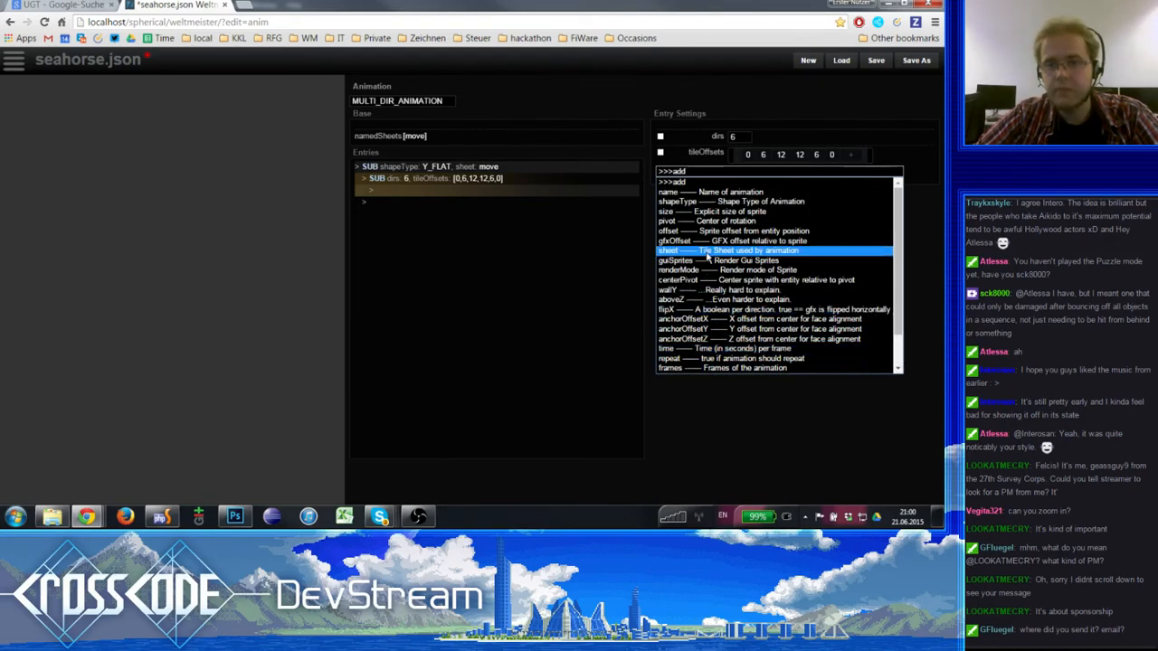
pyautogui.scroll(-1, 713, 318)
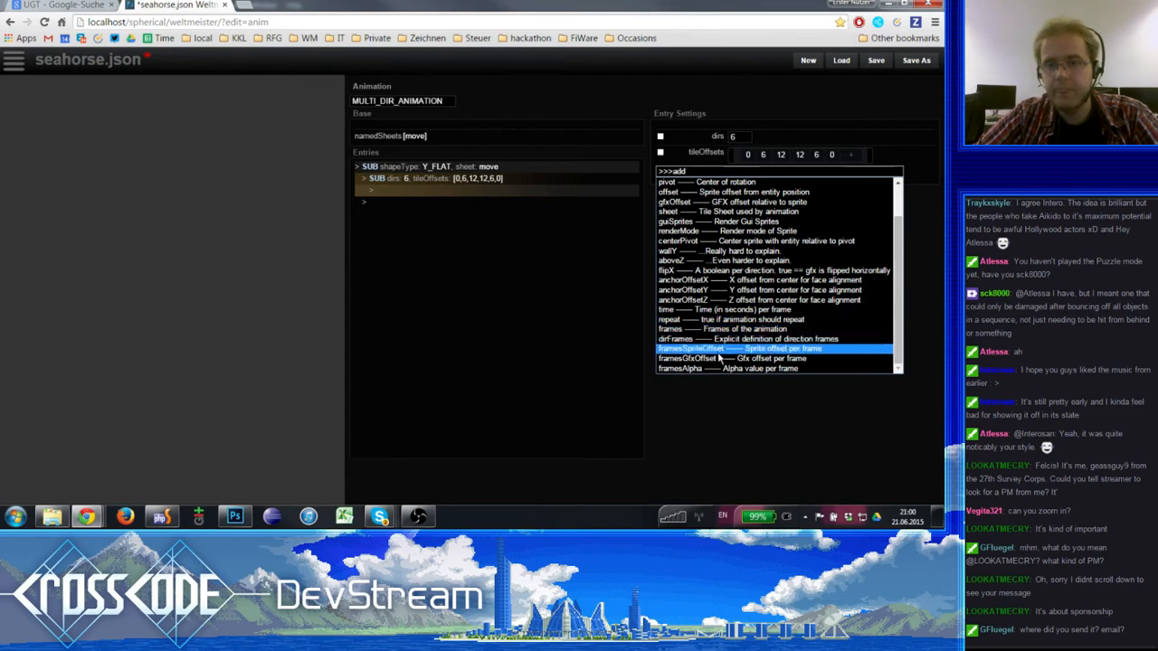
pyautogui.scroll(1, 715, 340)
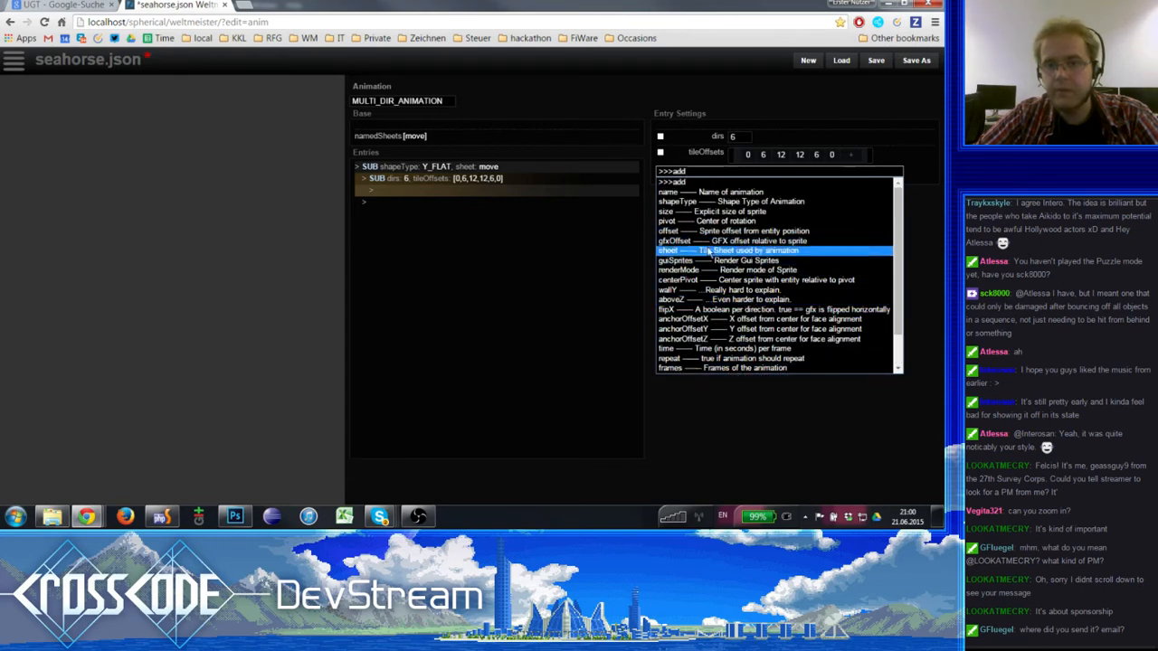
pyautogui.click(721, 310)
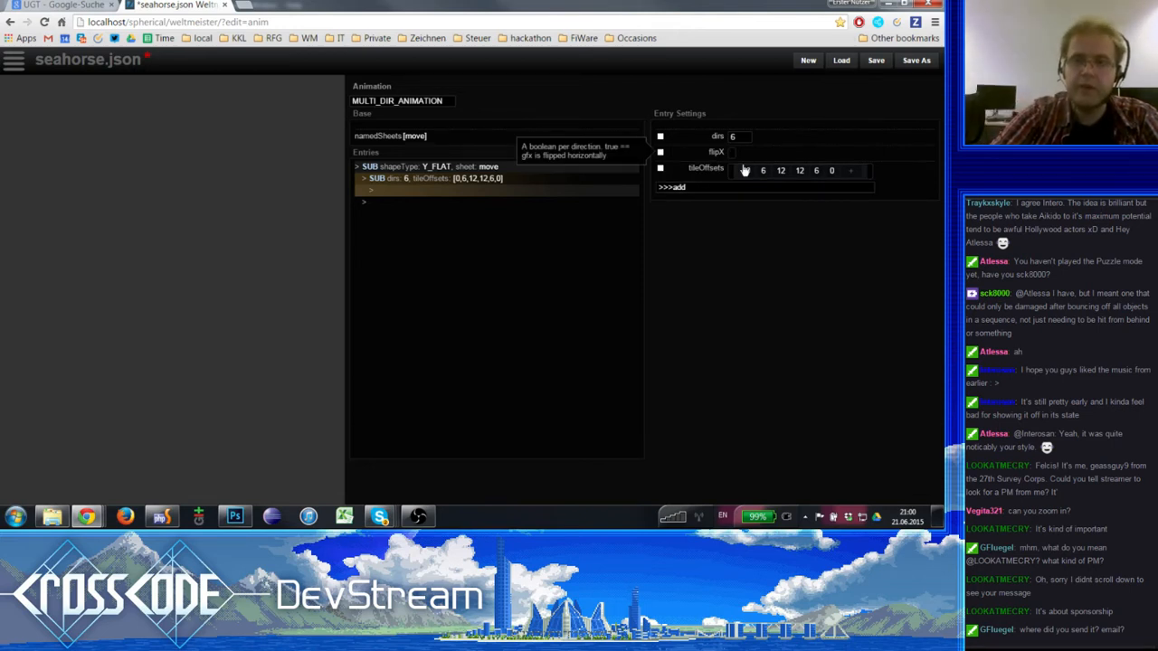
# - Set the inner SUB entry's flipX values for the six directions to 0, 0, 0, 1, 1 and 1
pyautogui.press('Return')
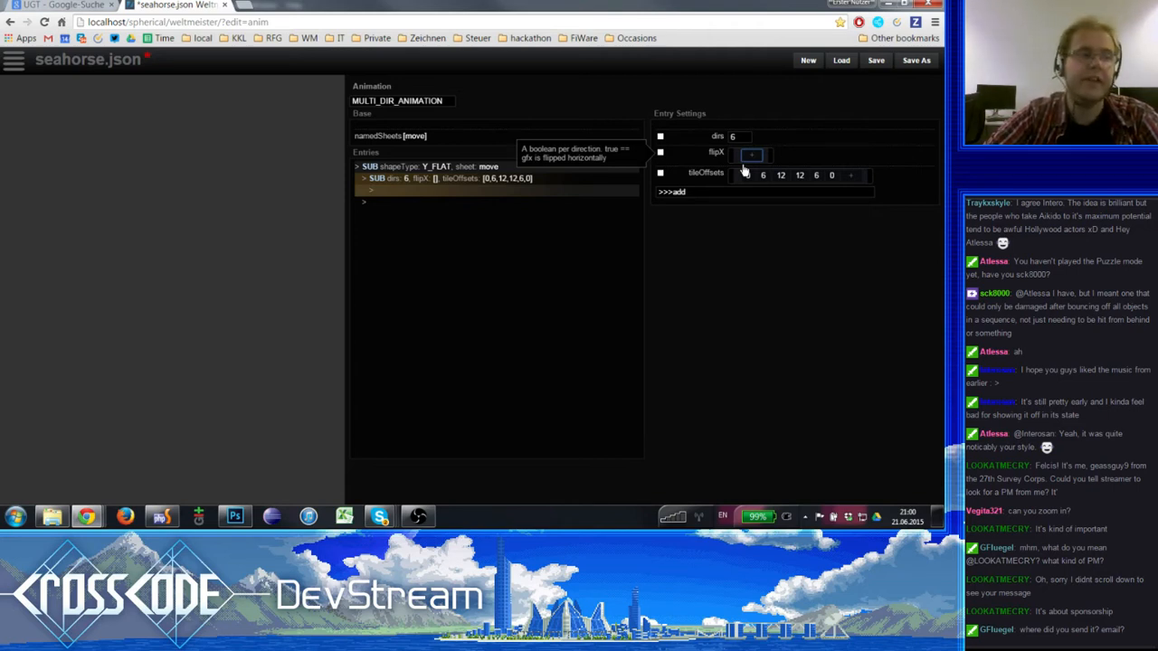
pyautogui.press('Return')
pyautogui.write('0')
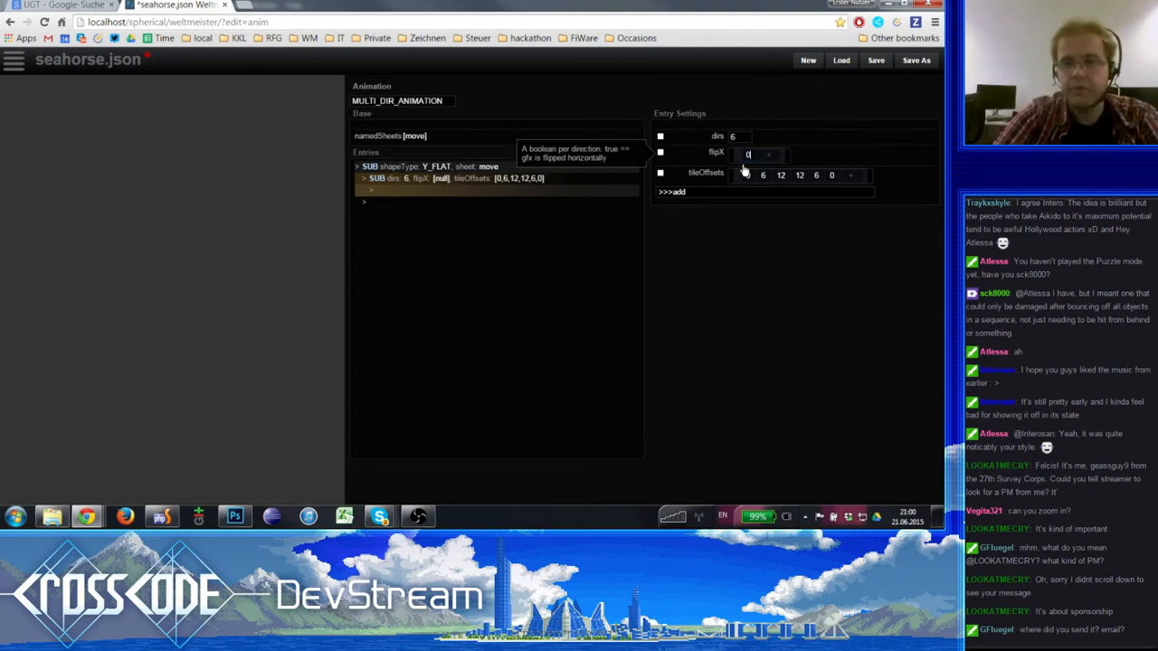
pyautogui.press('Return')
pyautogui.write('0')
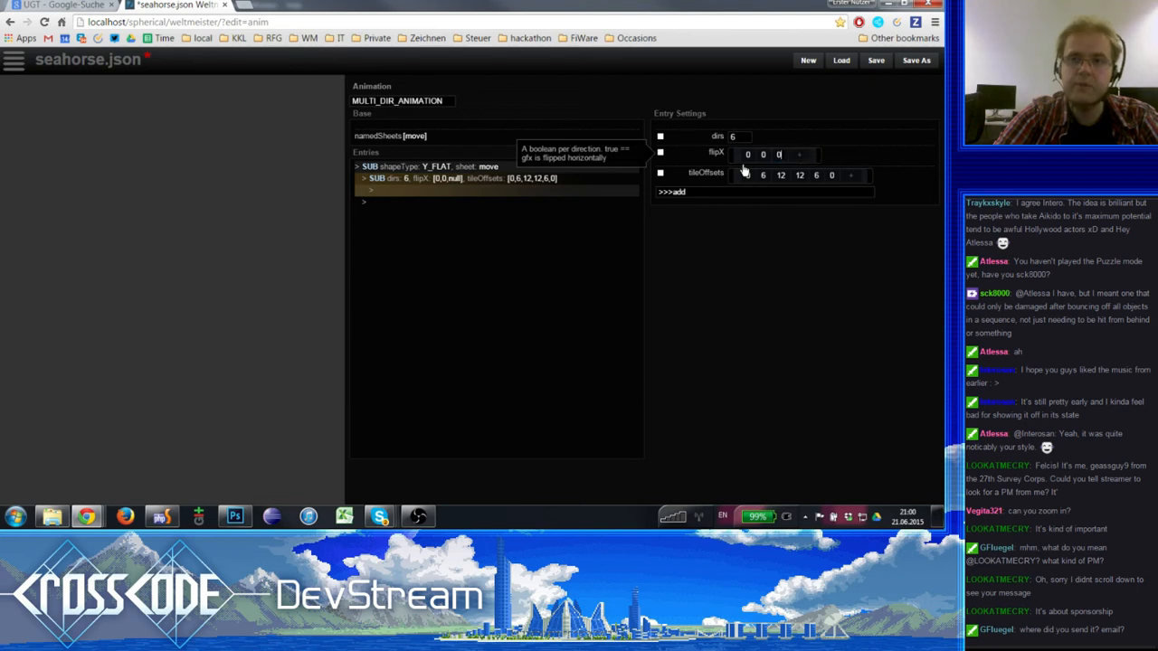
pyautogui.press('Tab')
pyautogui.write('1')
pyautogui.press('Tab')
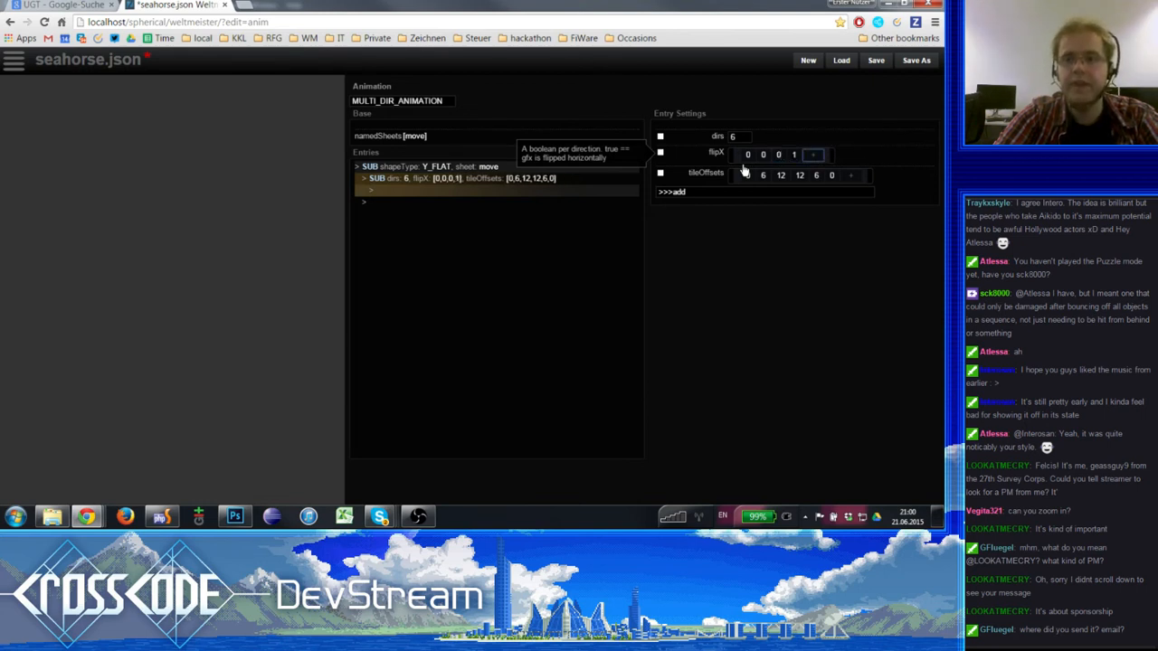
pyautogui.press('BackSpace')
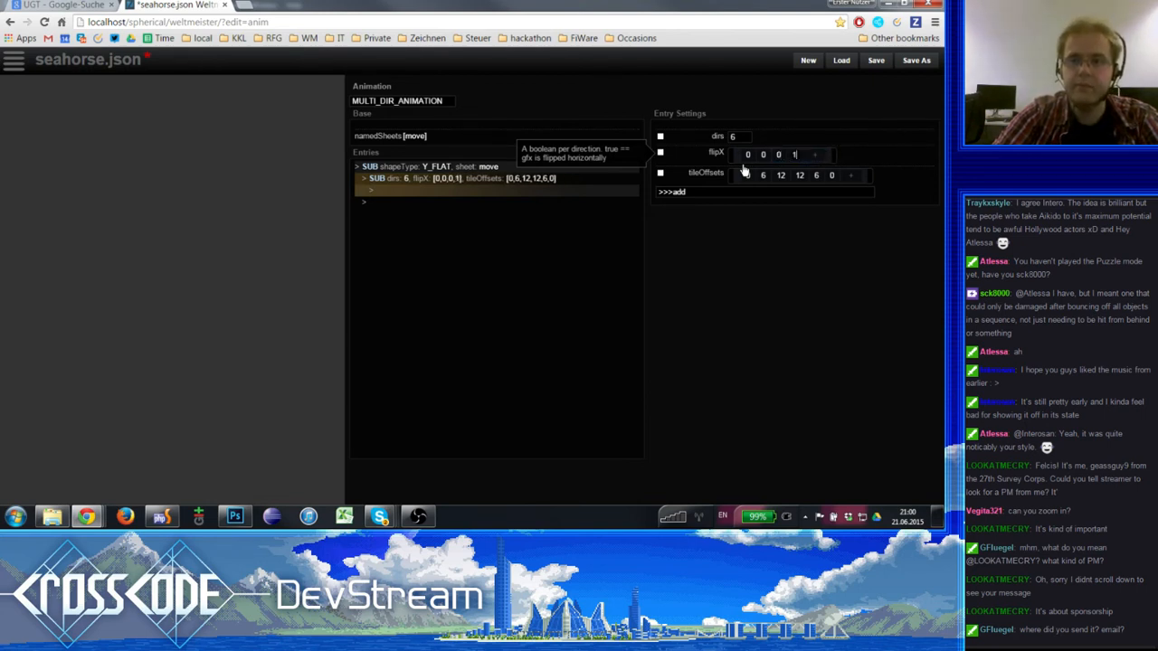
pyautogui.press('Tab')
pyautogui.press('Return')
pyautogui.write('1')
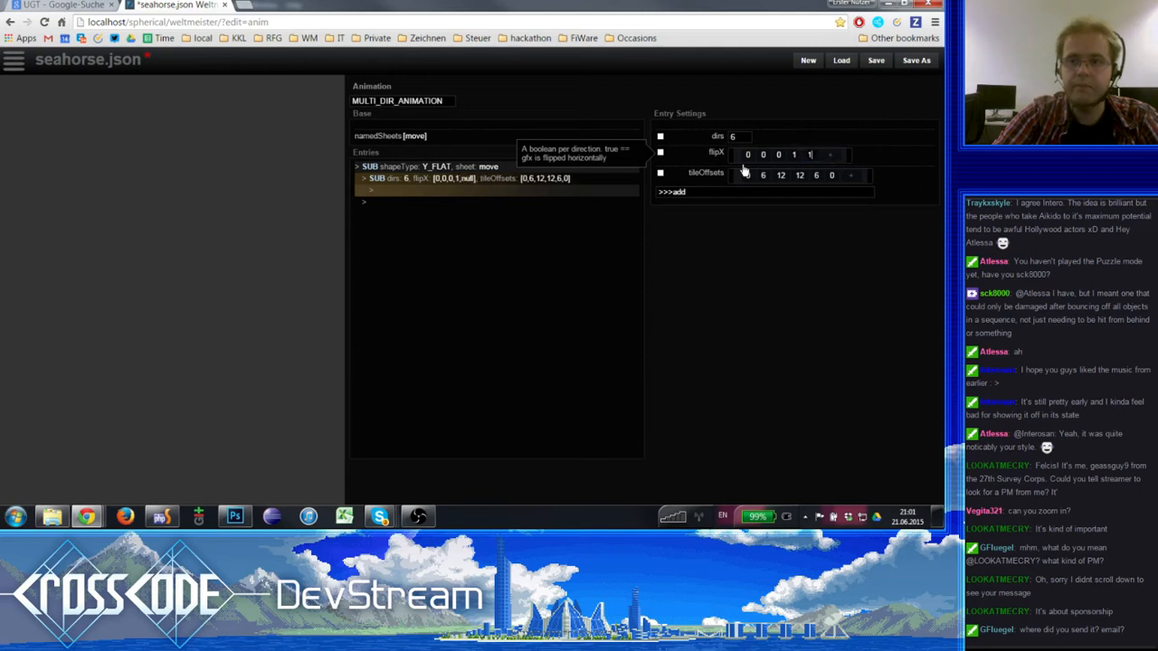
pyautogui.press('Tab')
pyautogui.press('Return')
pyautogui.write('1')
pyautogui.press('Tab')
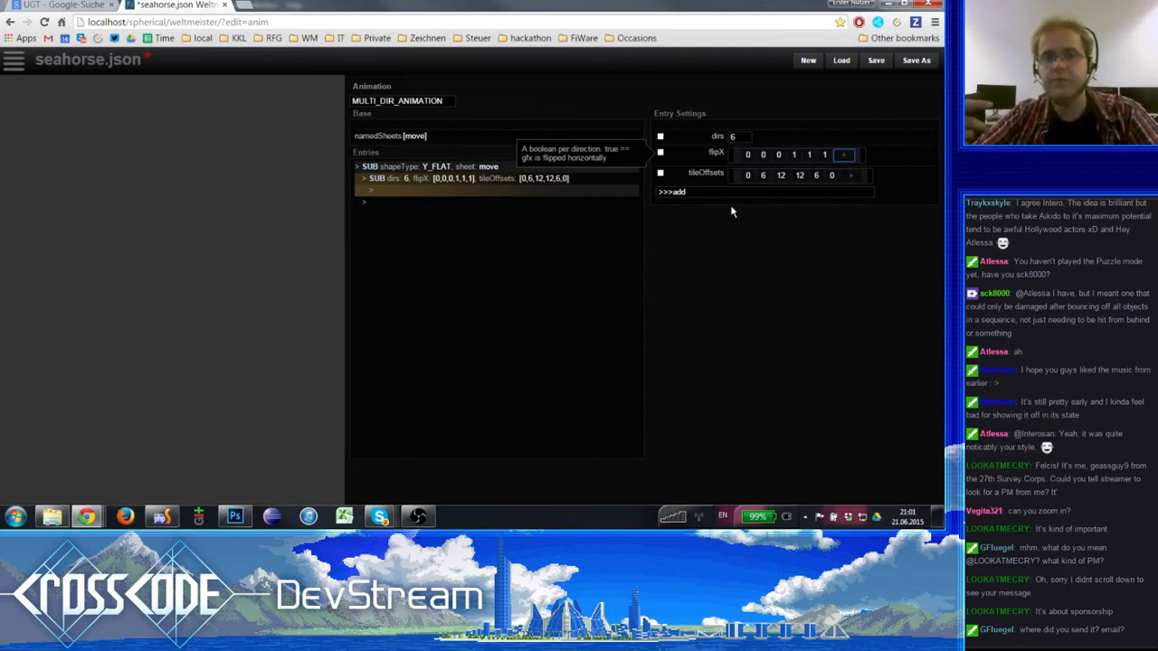
# - Duplicate the six-direction SUB entry directly below the original inside the outer SUB entry
pyautogui.click(419, 180)
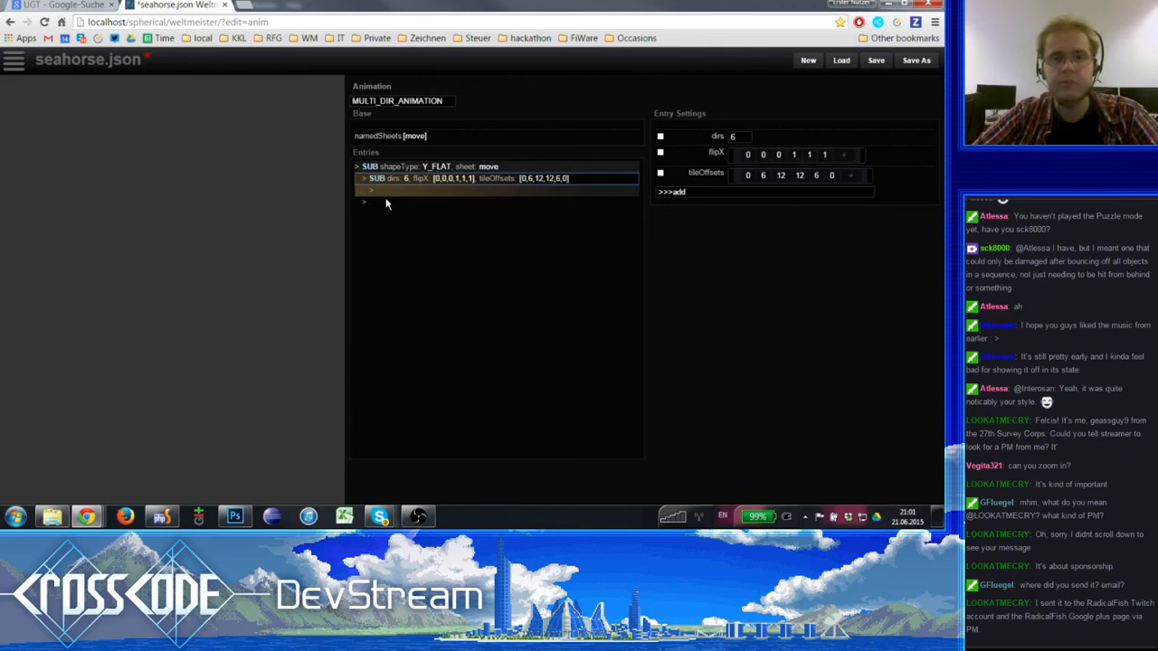
pyautogui.click(388, 189)
pyautogui.click(387, 201)
pyautogui.hotkey('ctrl', 'v')
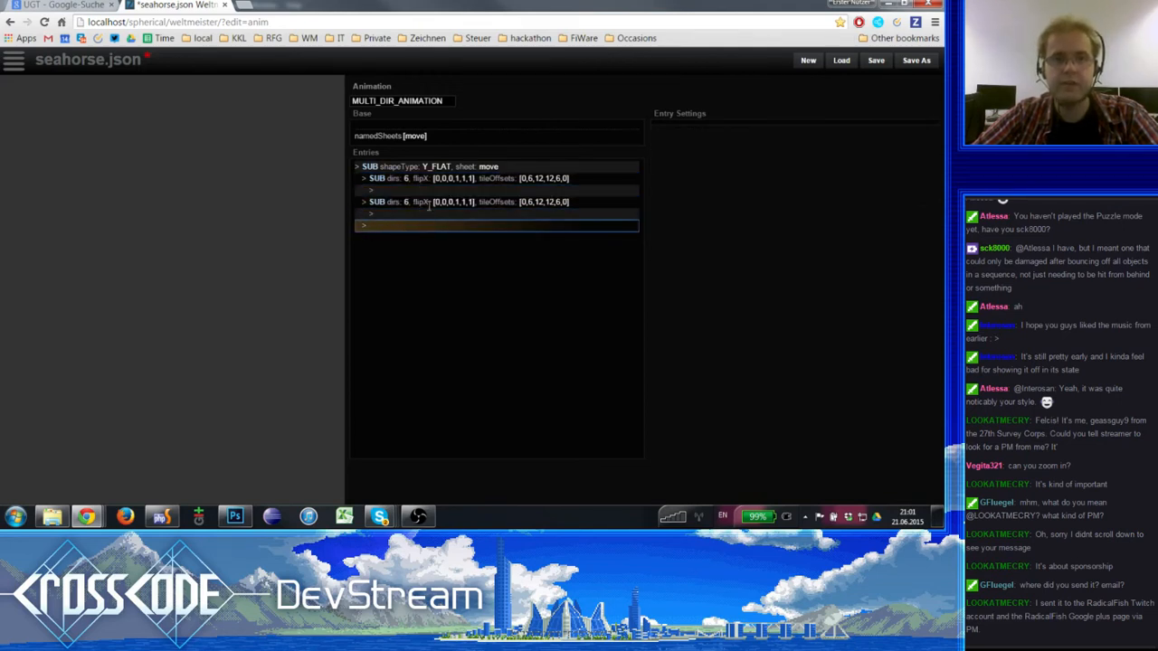
# - Change the duplicated SUB entry's dirs setting to 2 and finally to 16
pyautogui.click(429, 202)
pyautogui.click(739, 136)
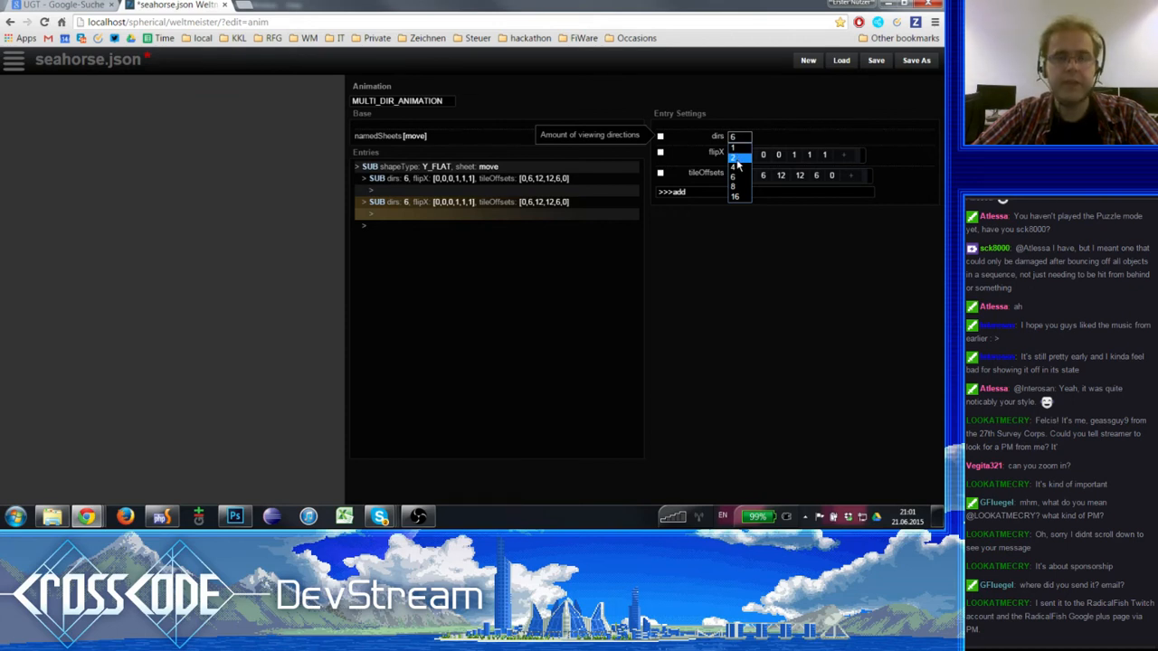
pyautogui.click(736, 158)
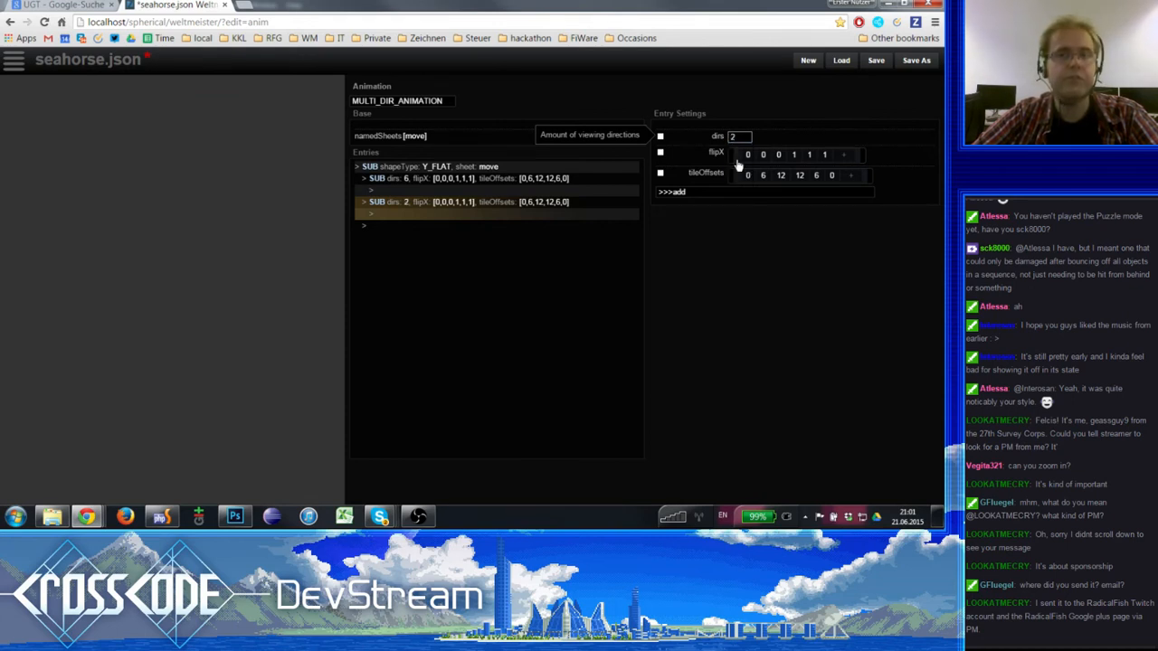
pyautogui.click(737, 136)
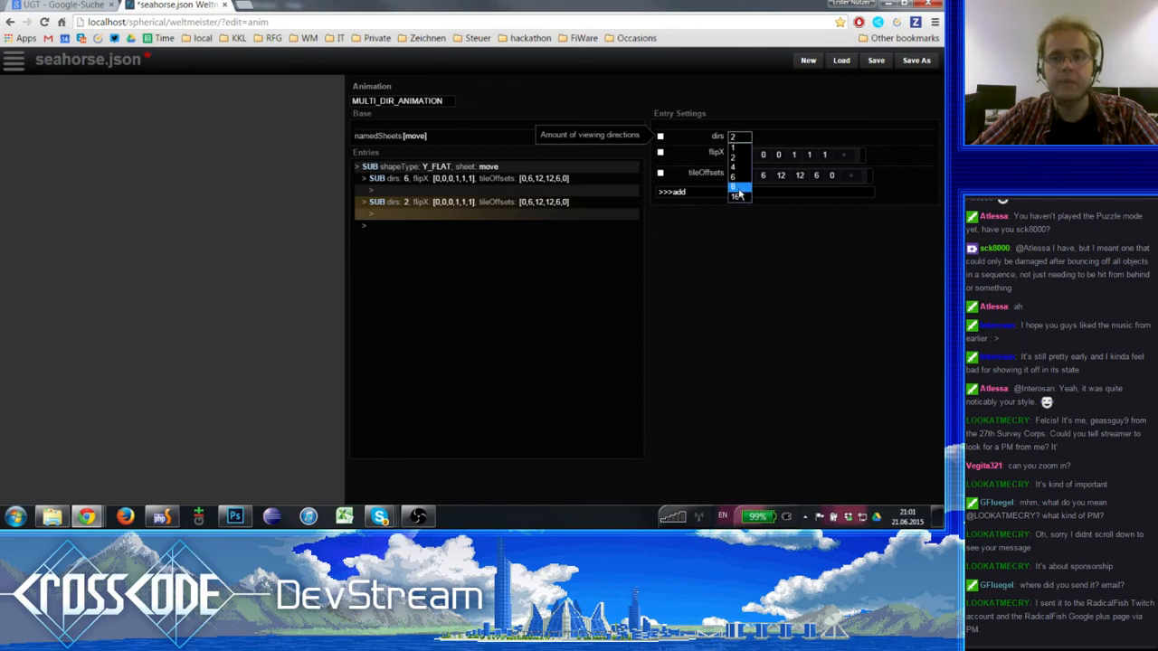
pyautogui.click(737, 196)
pyautogui.click(737, 137)
pyautogui.click(739, 194)
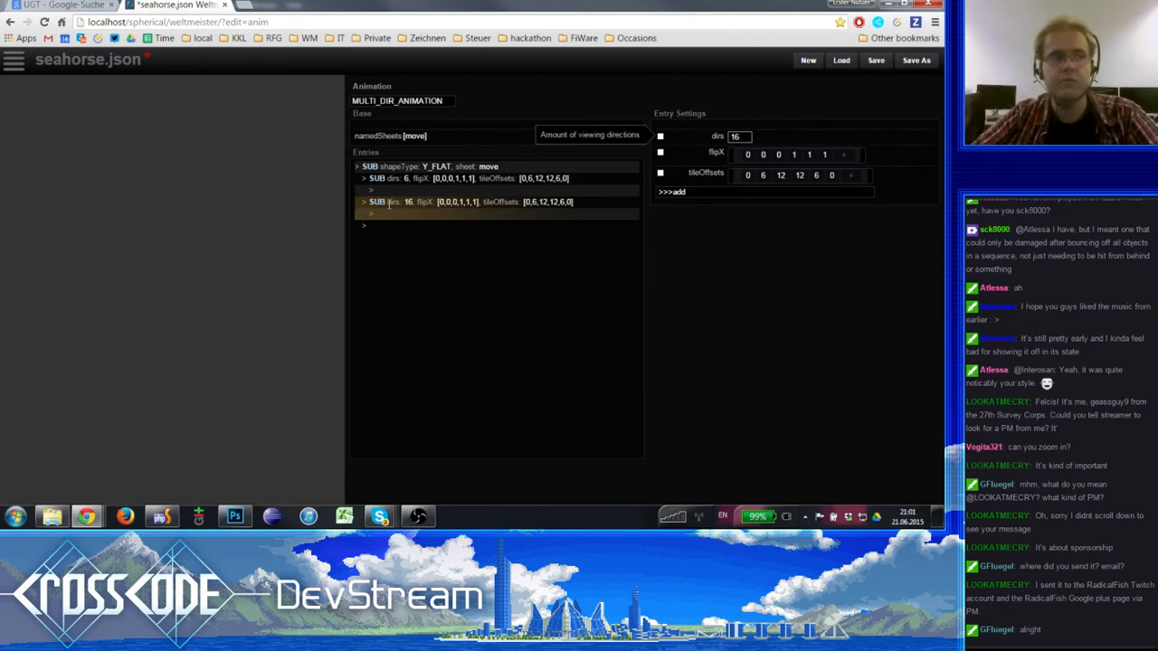
# - Delete the duplicated SUB entry with 16 directions and reselect the original six-direction entry
pyautogui.click(446, 202)
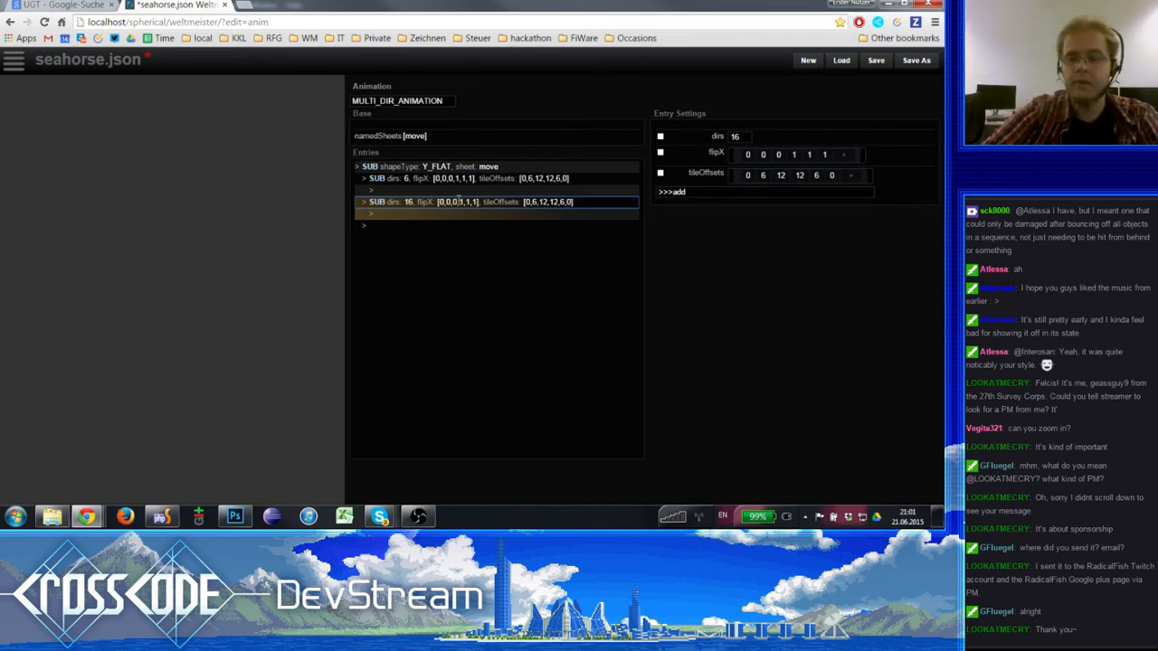
pyautogui.press('Delete')
pyautogui.click(456, 180)
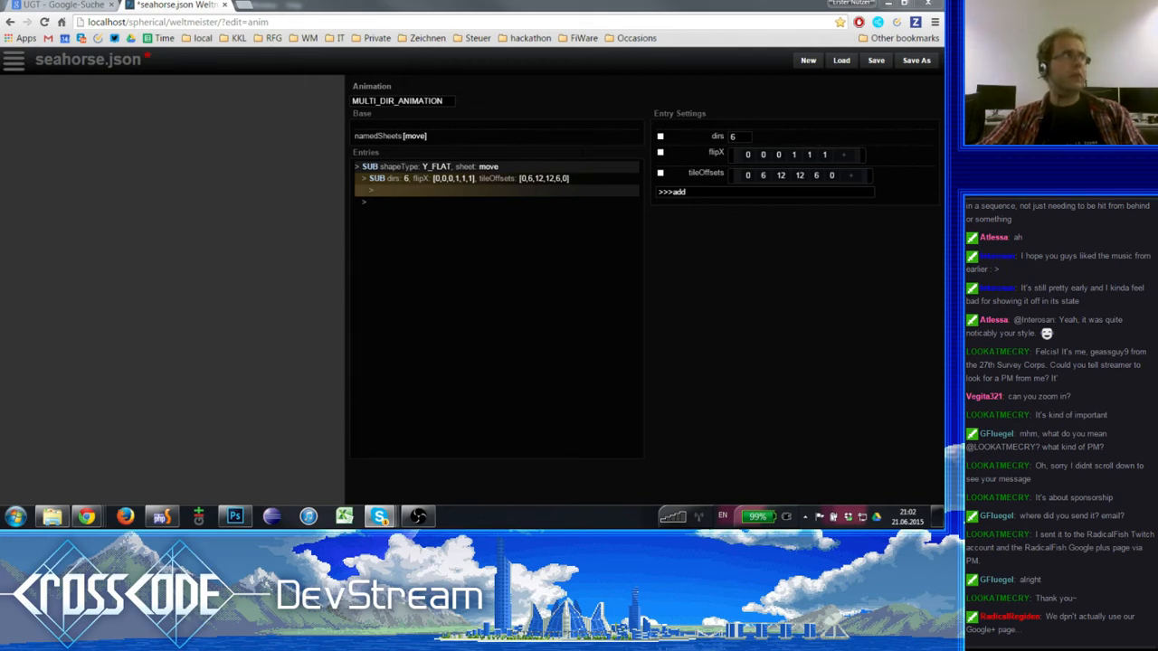
pyautogui.hotkey('alt', 'Tab')
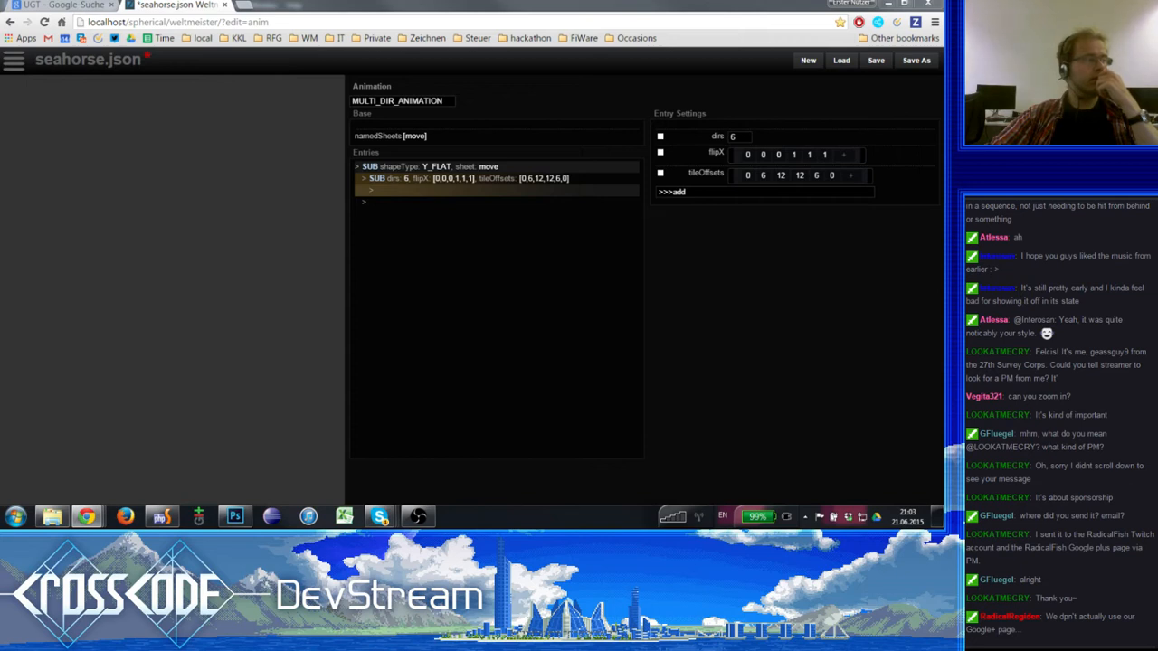
pyautogui.hotkey('alt', 'Tab')
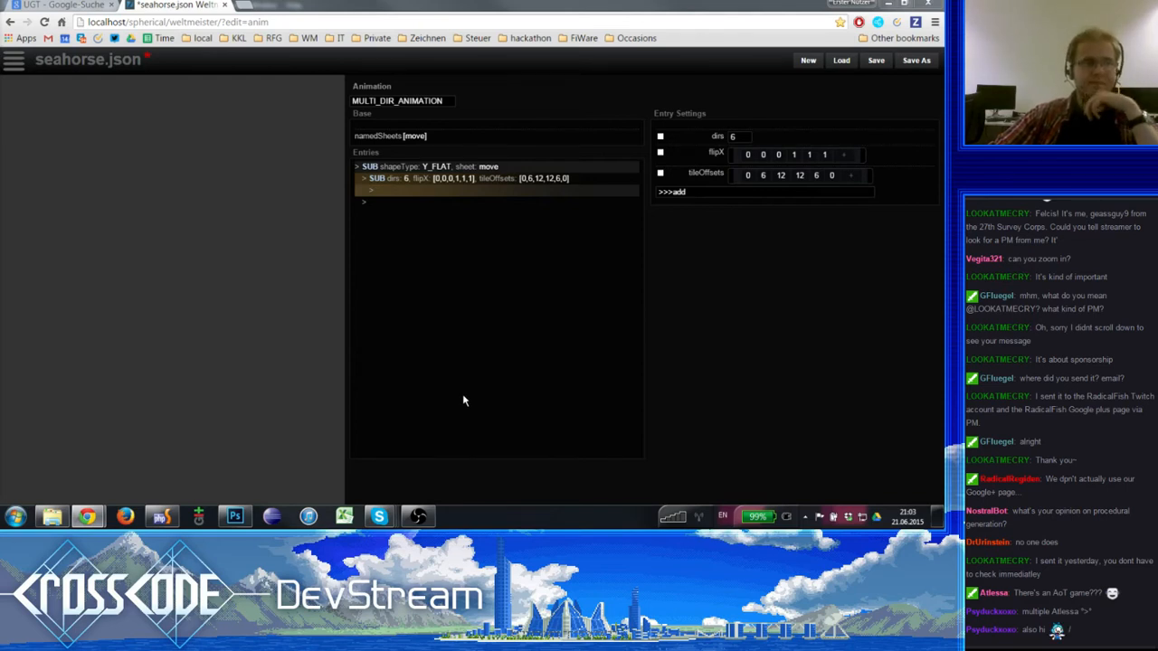
pyautogui.click(431, 170)
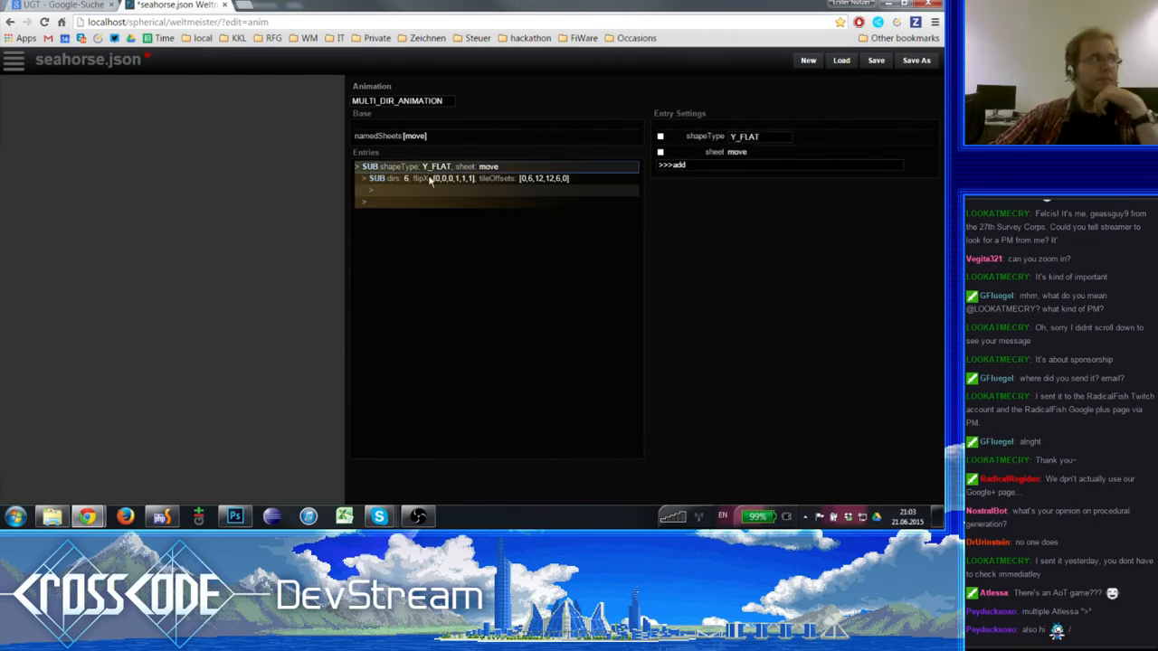
pyautogui.click(431, 179)
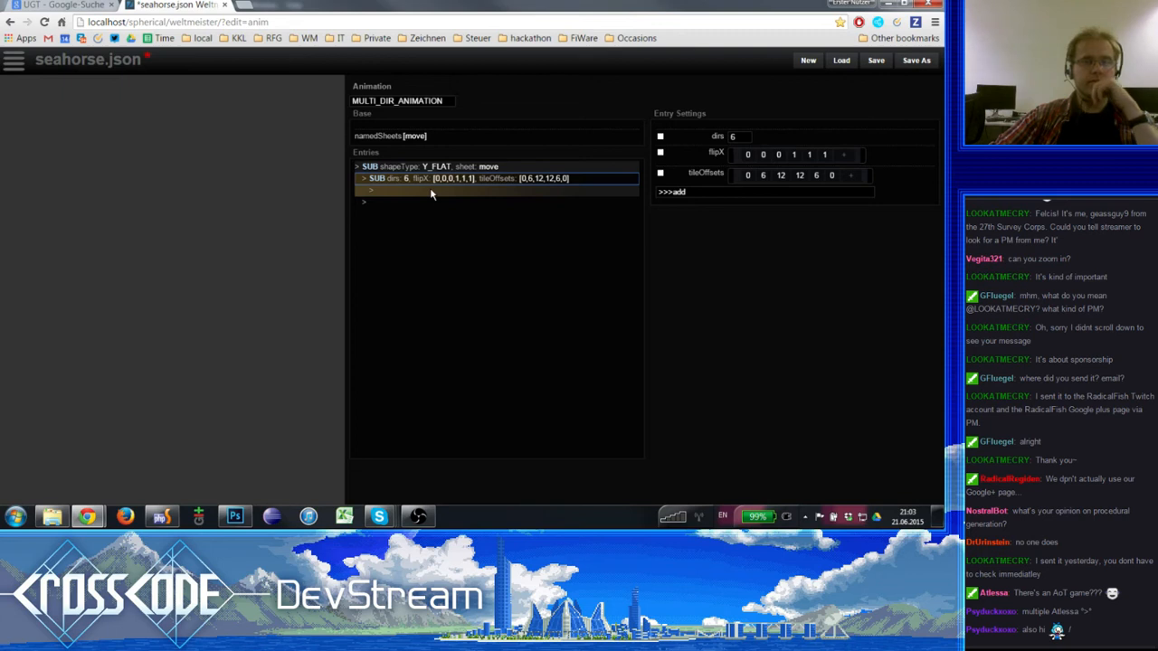
pyautogui.click(432, 191)
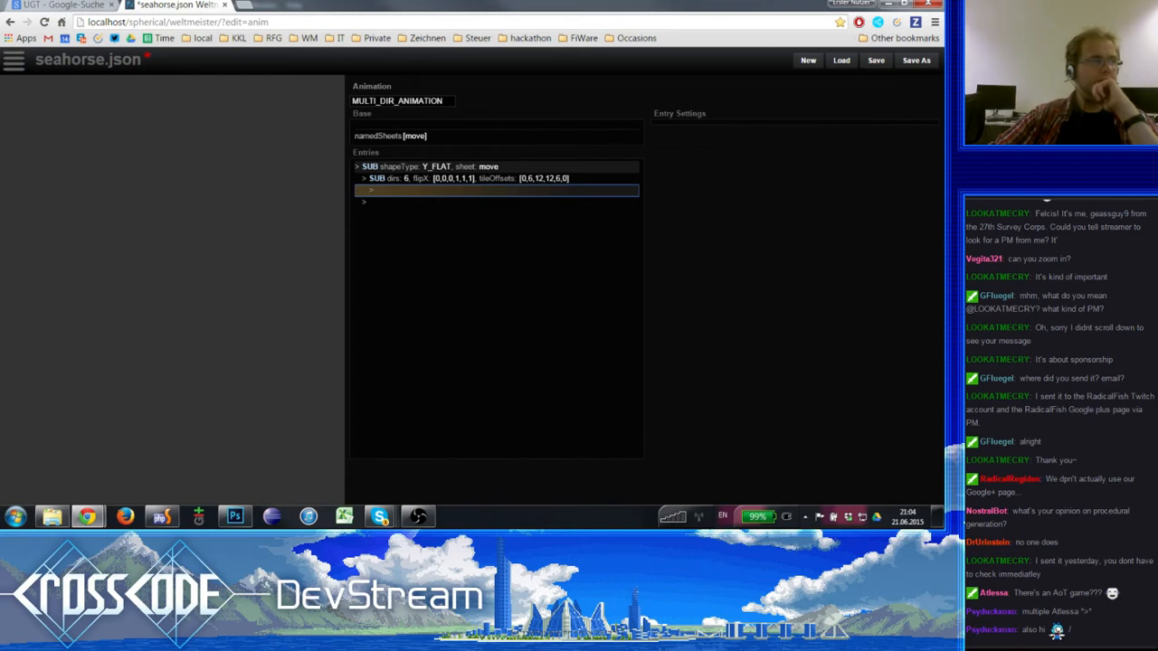
pyautogui.hotkey('alt', 'Tab')
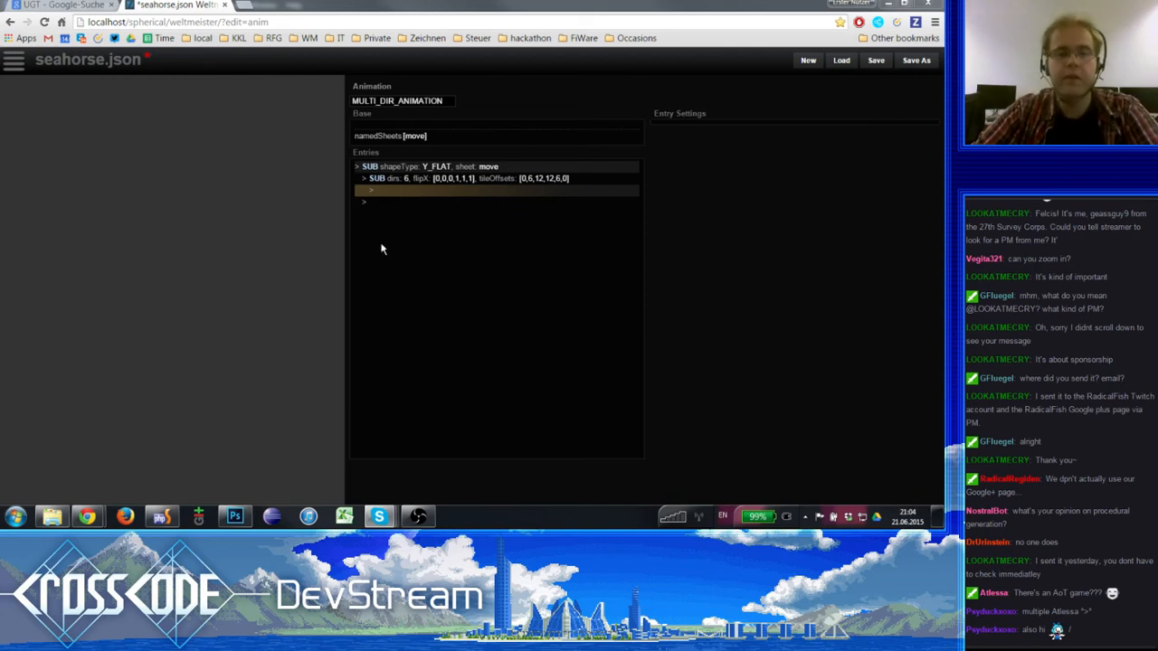
pyautogui.click(435, 179)
pyautogui.click(435, 192)
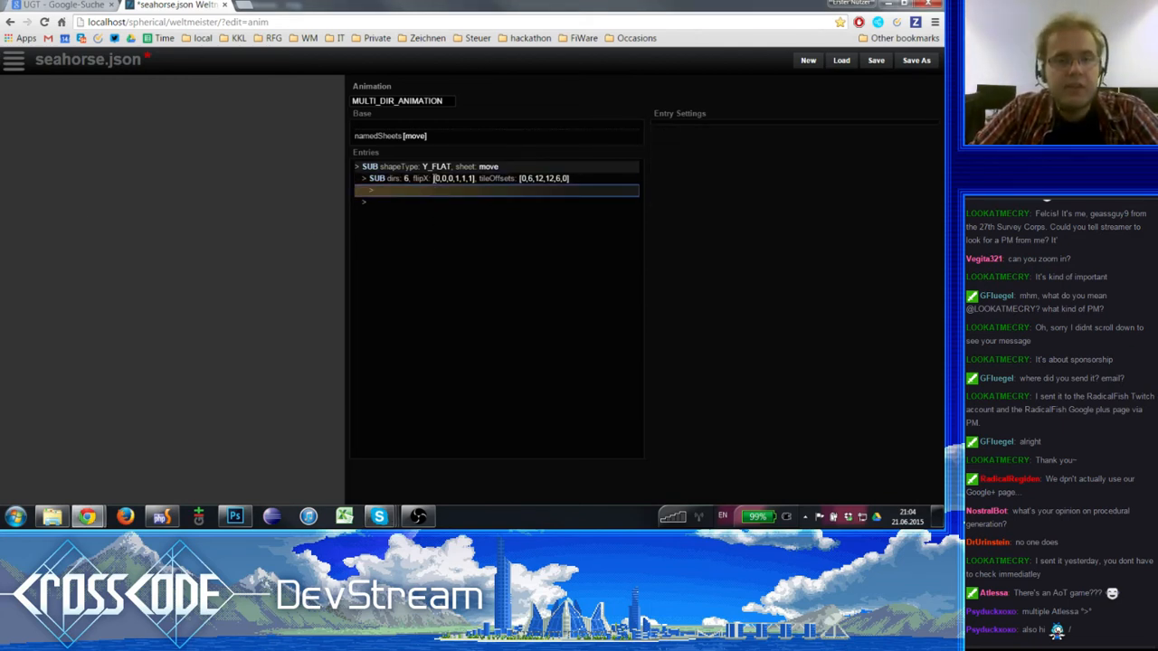
pyautogui.click(435, 179)
pyautogui.click(435, 166)
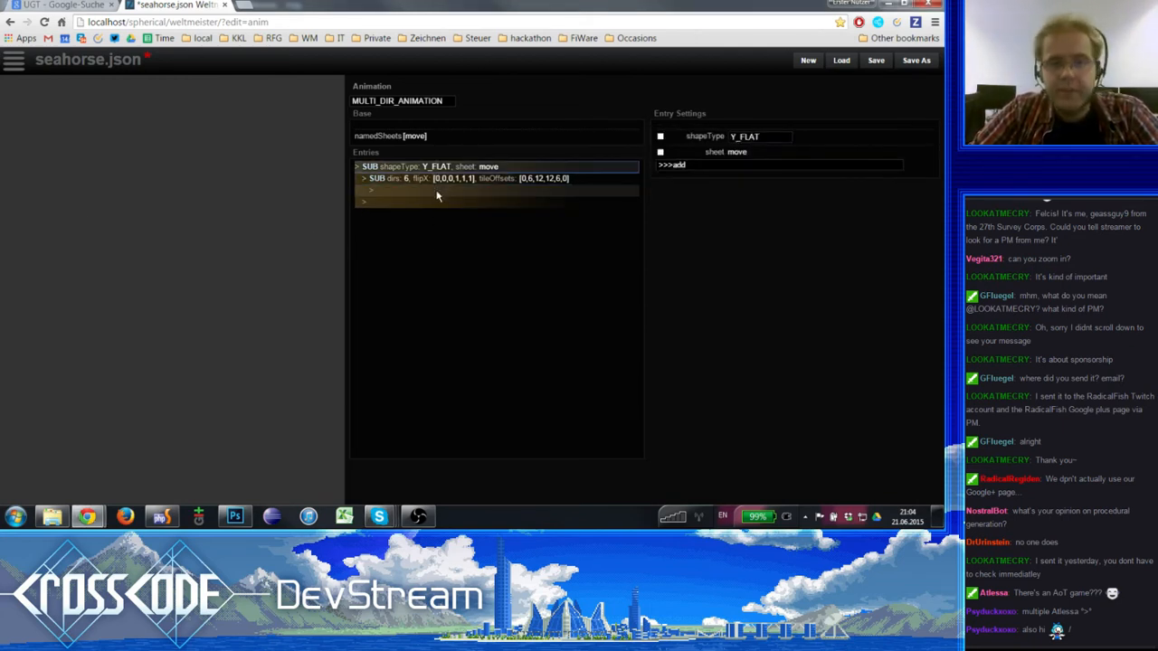
pyautogui.click(433, 178)
# - Insert a new entry inside the six-direction SUB entry and add a name setting to it
pyautogui.click(432, 192)
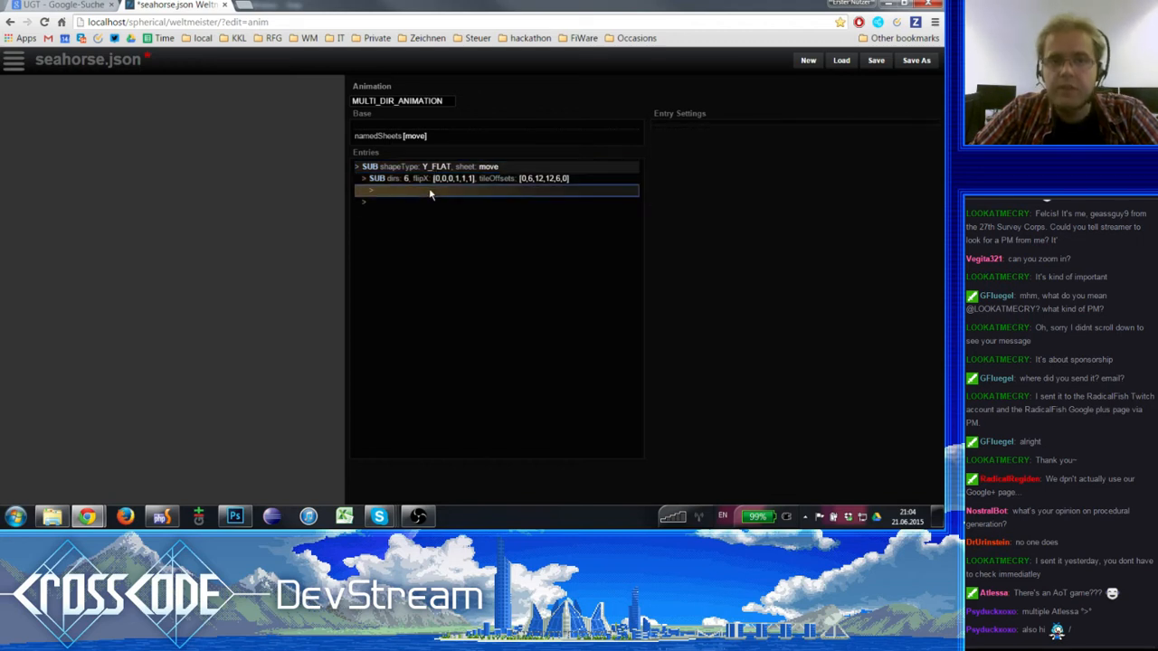
pyautogui.click(709, 136)
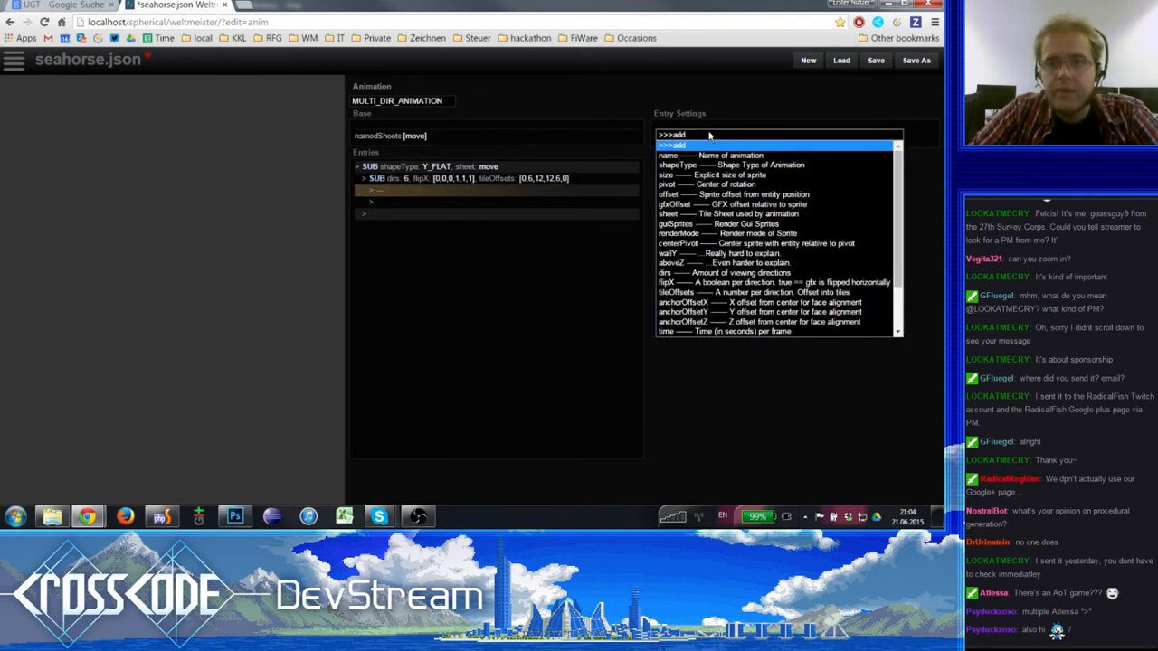
pyautogui.click(707, 135)
pyautogui.click(704, 134)
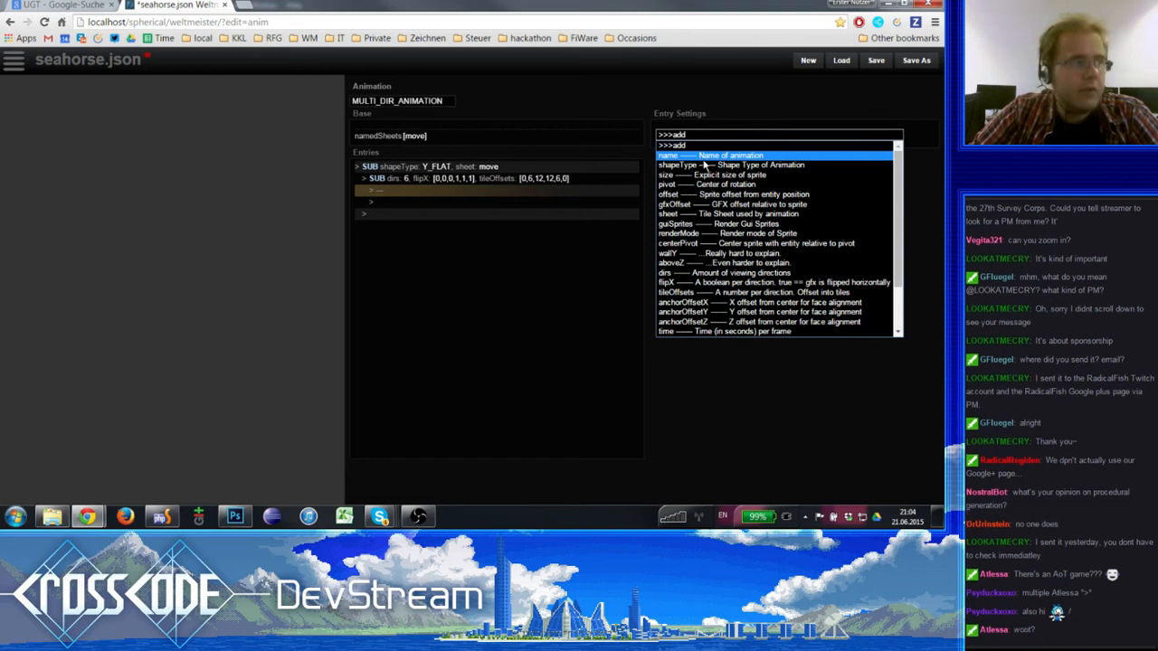
pyautogui.click(704, 156)
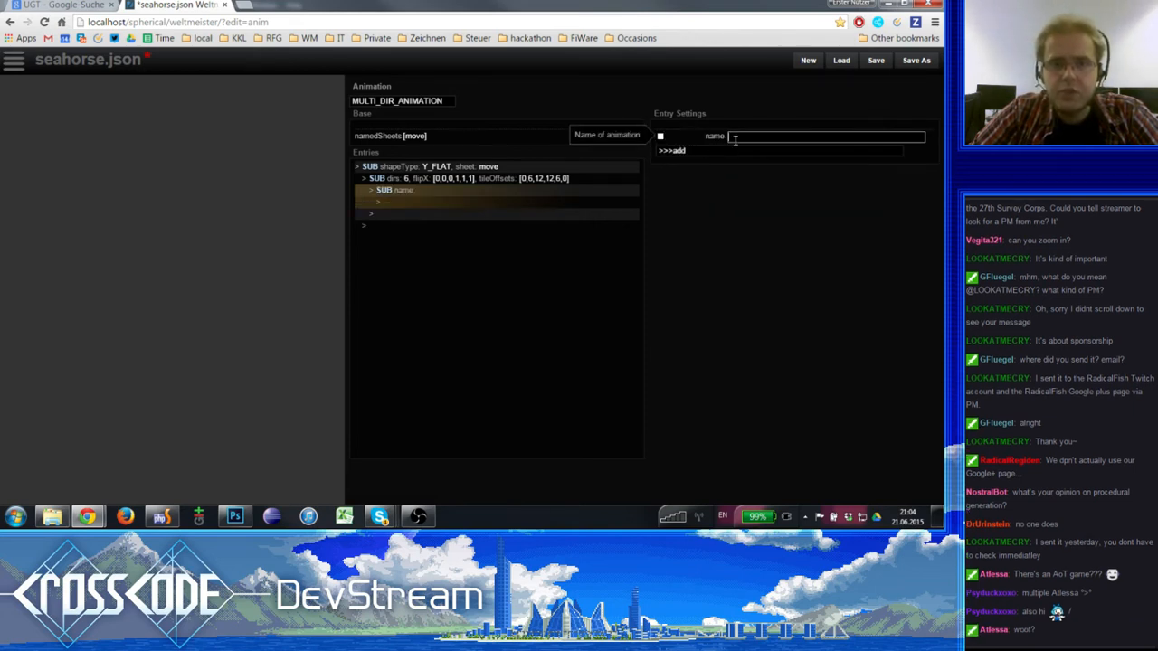
# - Name the new entry inside the six-direction SUB entry "idle"
pyautogui.write('idle')
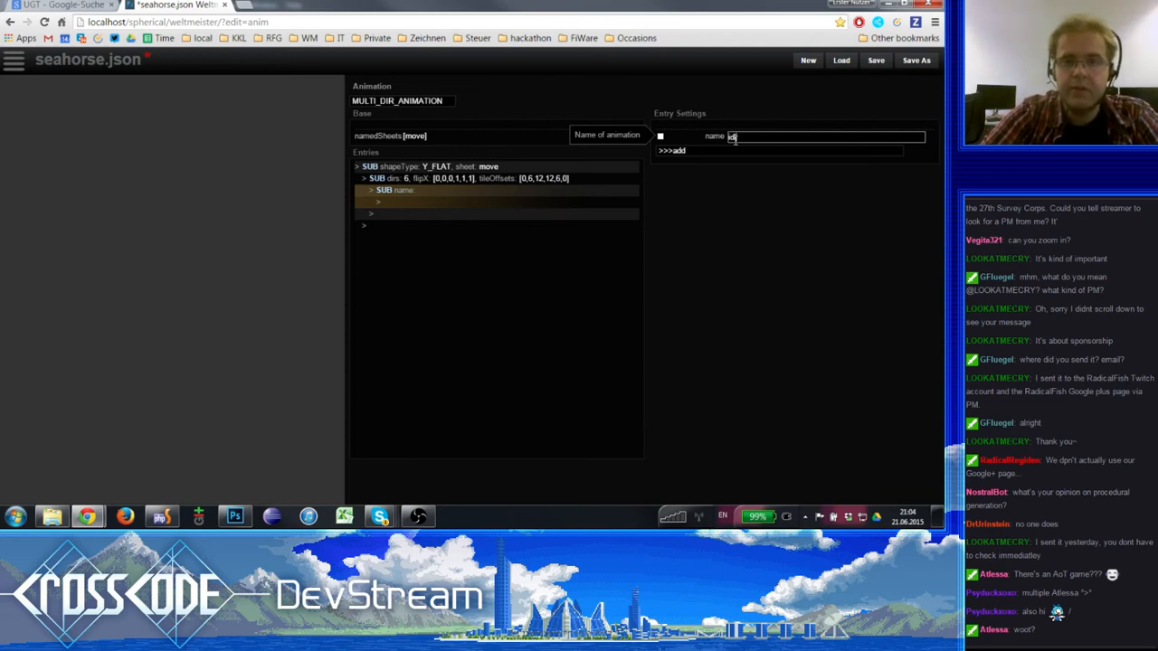
pyautogui.press('BackSpace')
pyautogui.press('BackSpace')
pyautogui.press('BackSpace')
pyautogui.press('BackSpace')
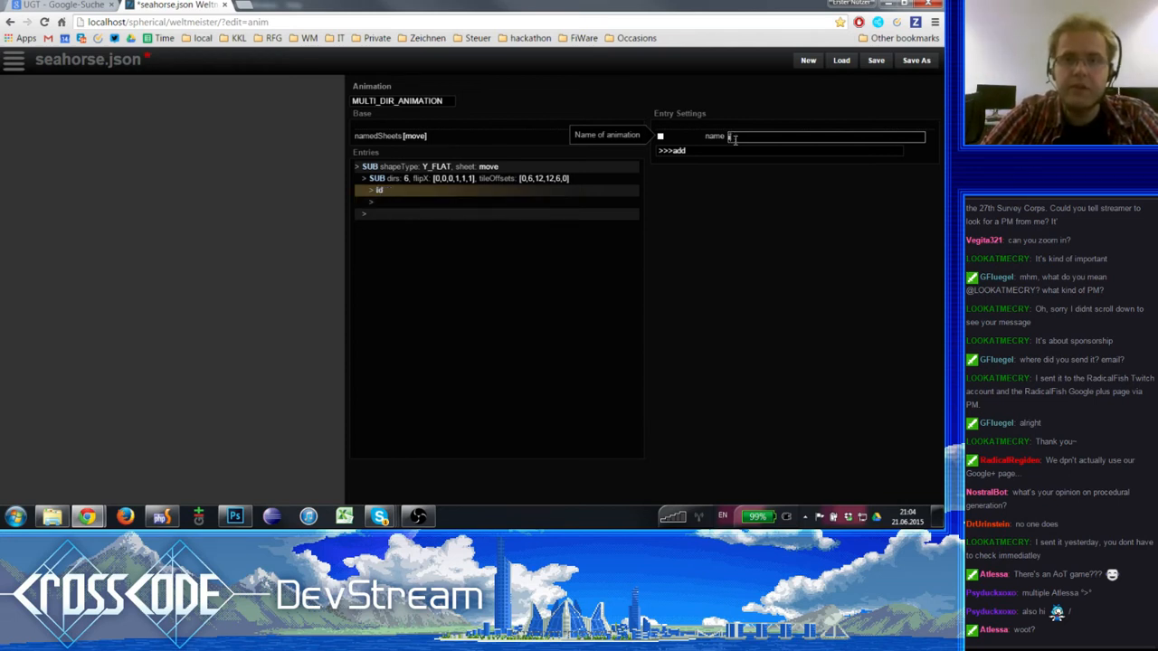
pyautogui.write('i')
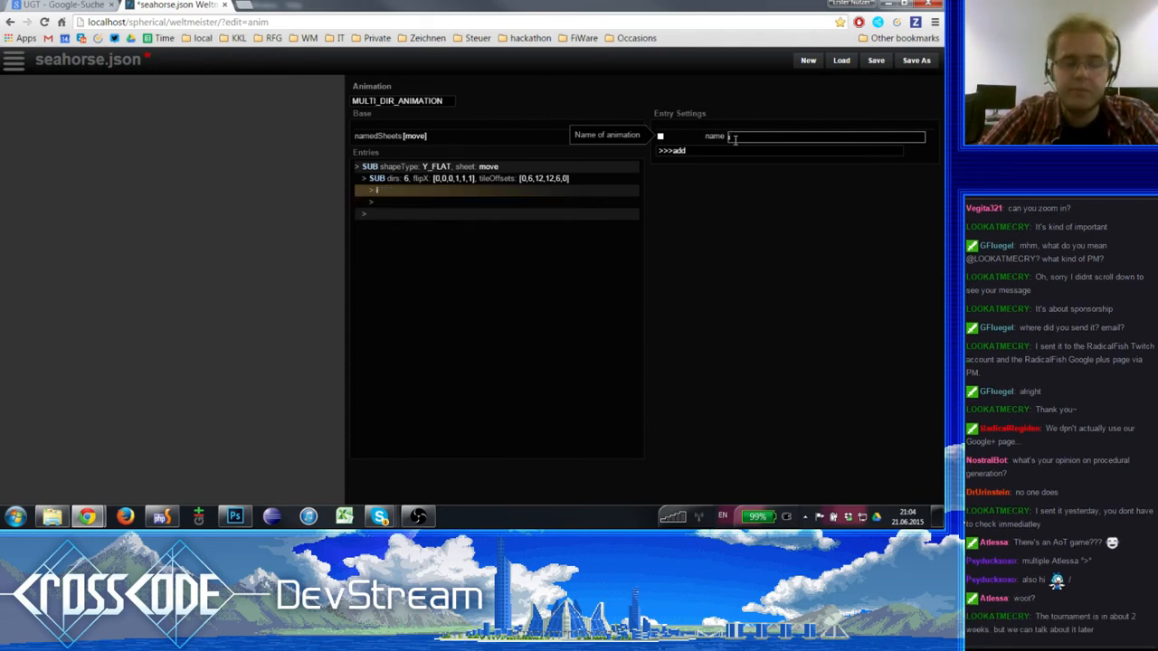
pyautogui.write('dle')
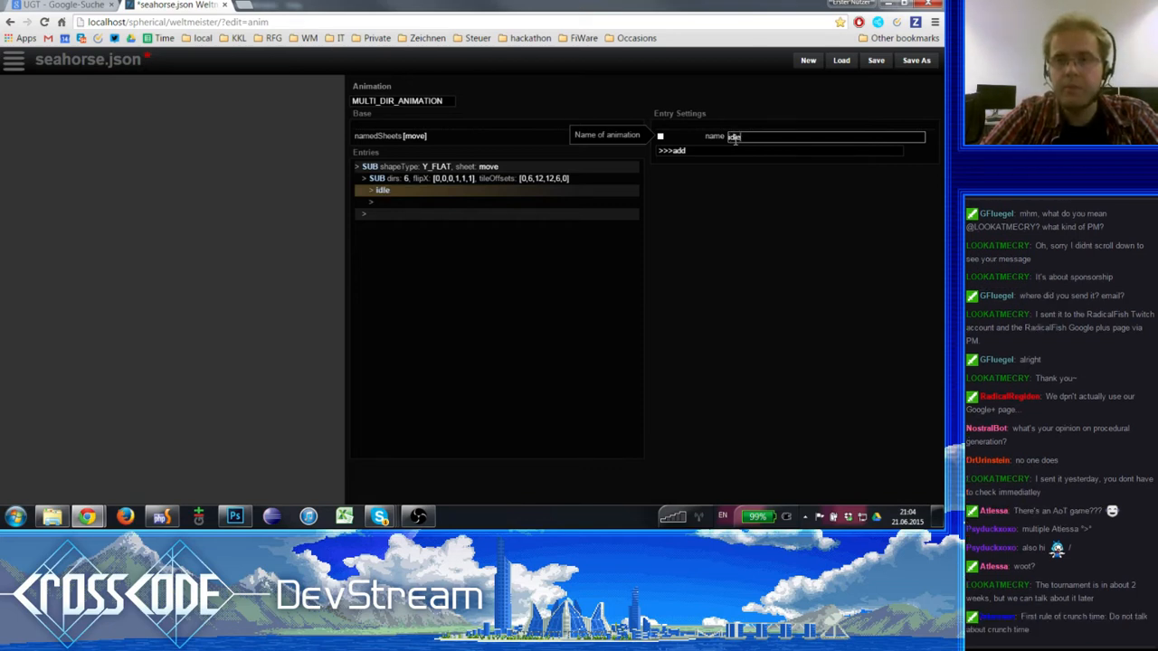
# - Add a time setting to the idle animation entry
pyautogui.click(695, 150)
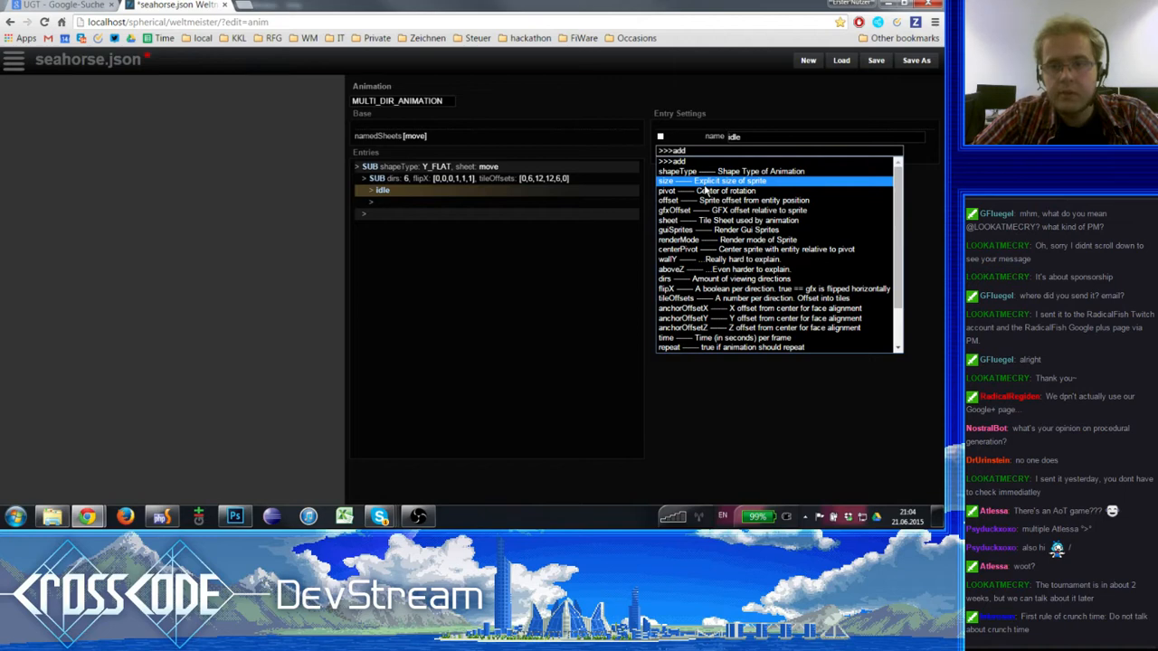
pyautogui.scroll(-2, 717, 312)
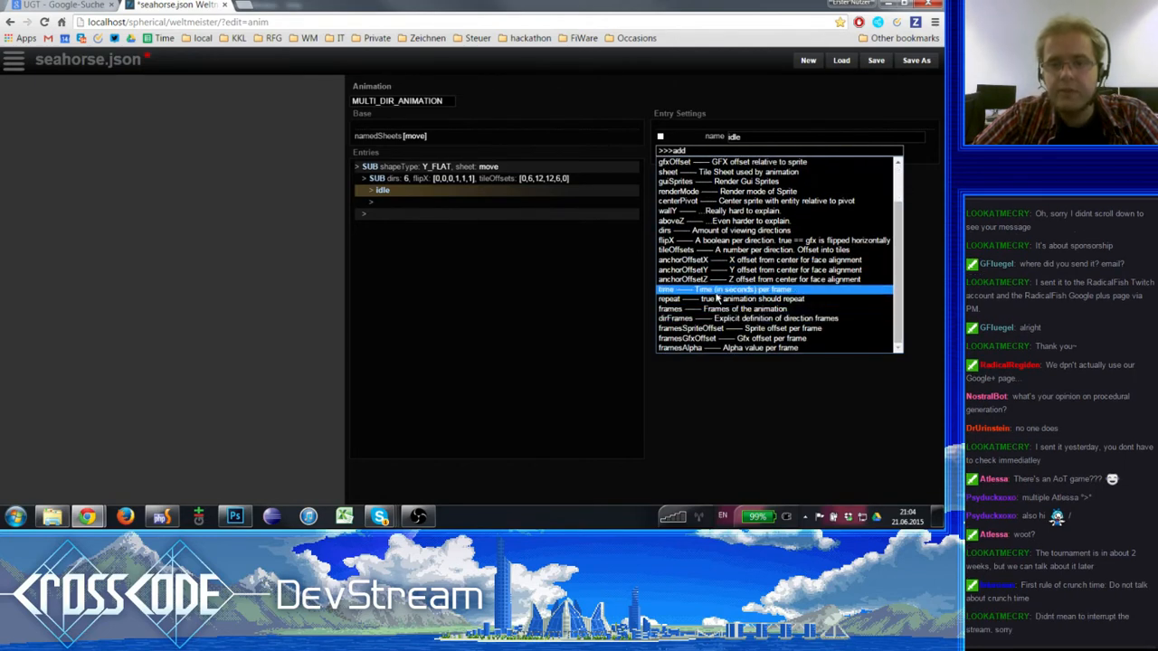
pyautogui.click(716, 291)
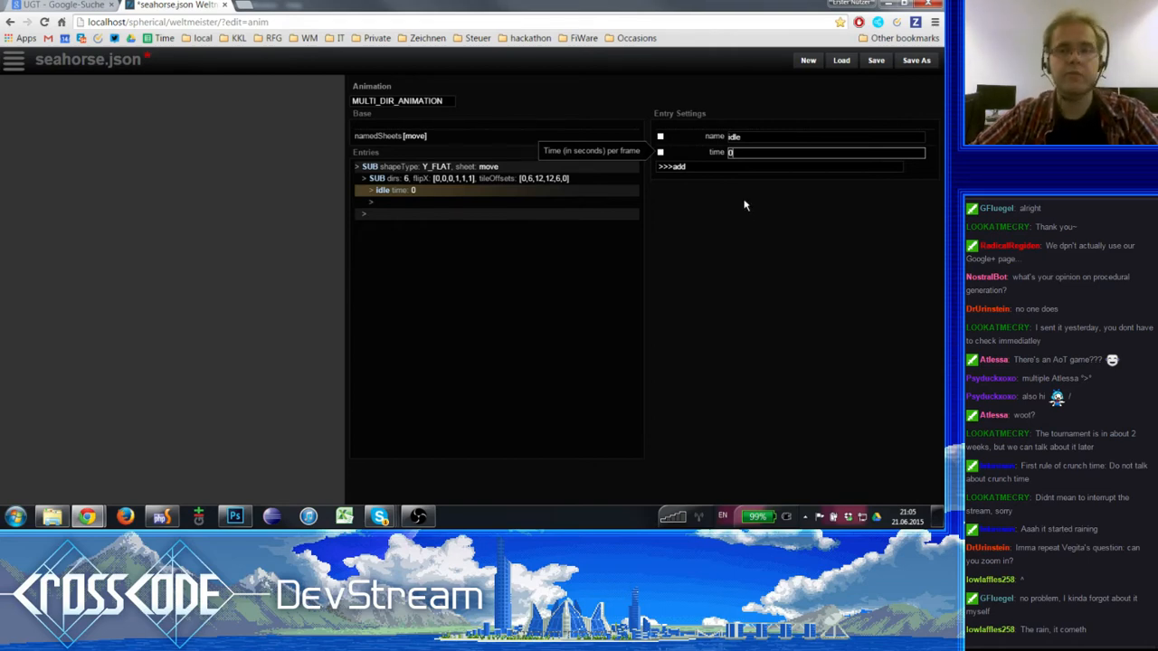
# - Enlarge the editor page to 150% zoom
pyautogui.hotkey('ctrl', '+')
pyautogui.hotkey('ctrl', '+')
pyautogui.hotkey('ctrl', '+')
pyautogui.hotkey('ctrl', '-')
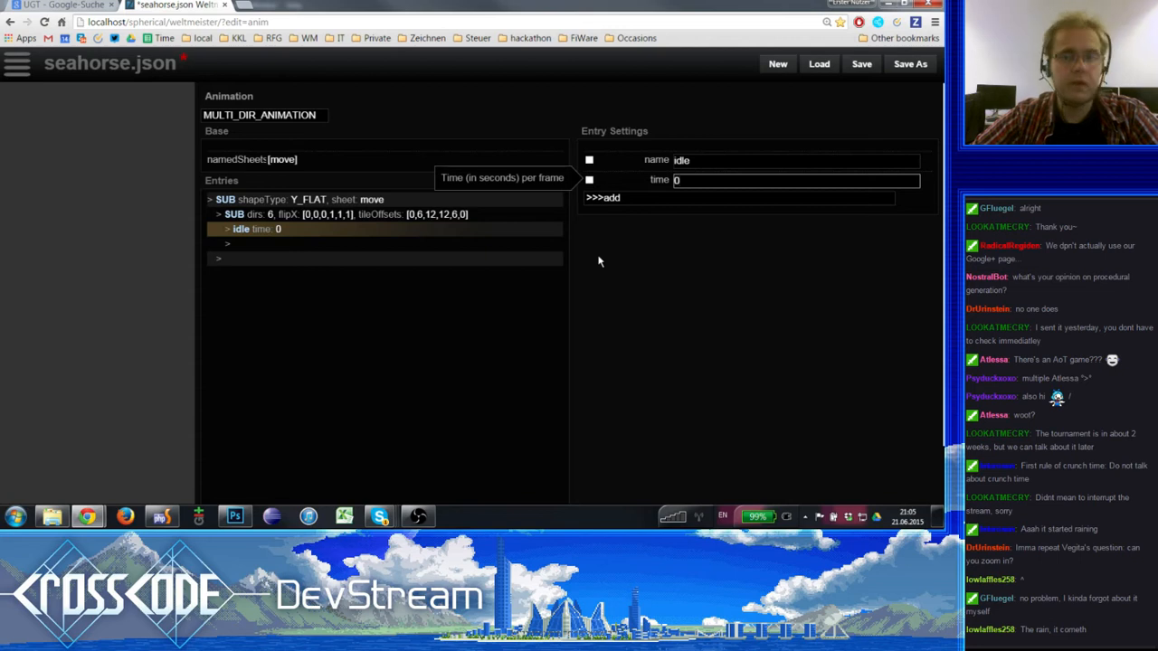
pyautogui.hotkey('ctrl', '+')
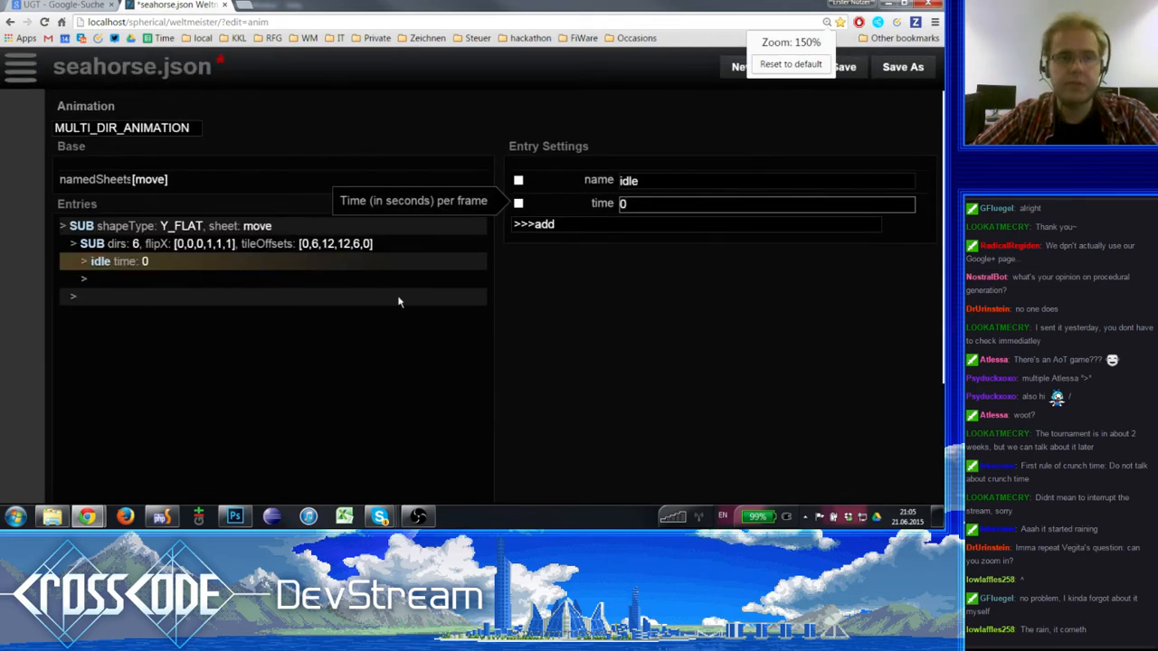
pyautogui.scroll(-1, 612, 240)
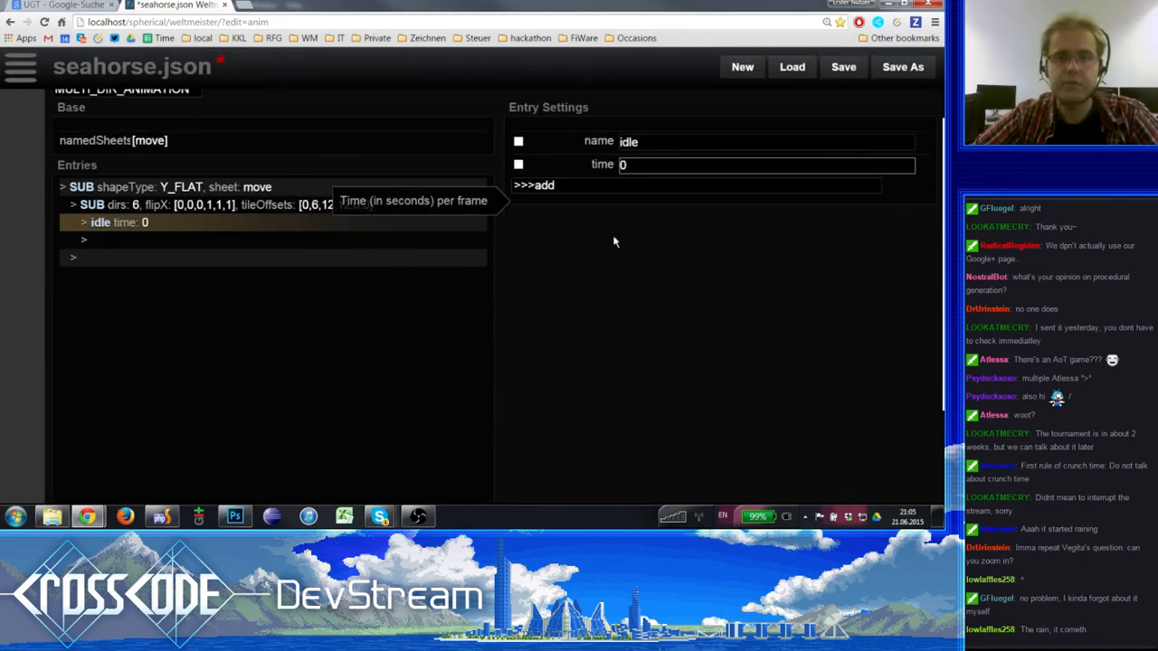
pyautogui.scroll(1, 598, 242)
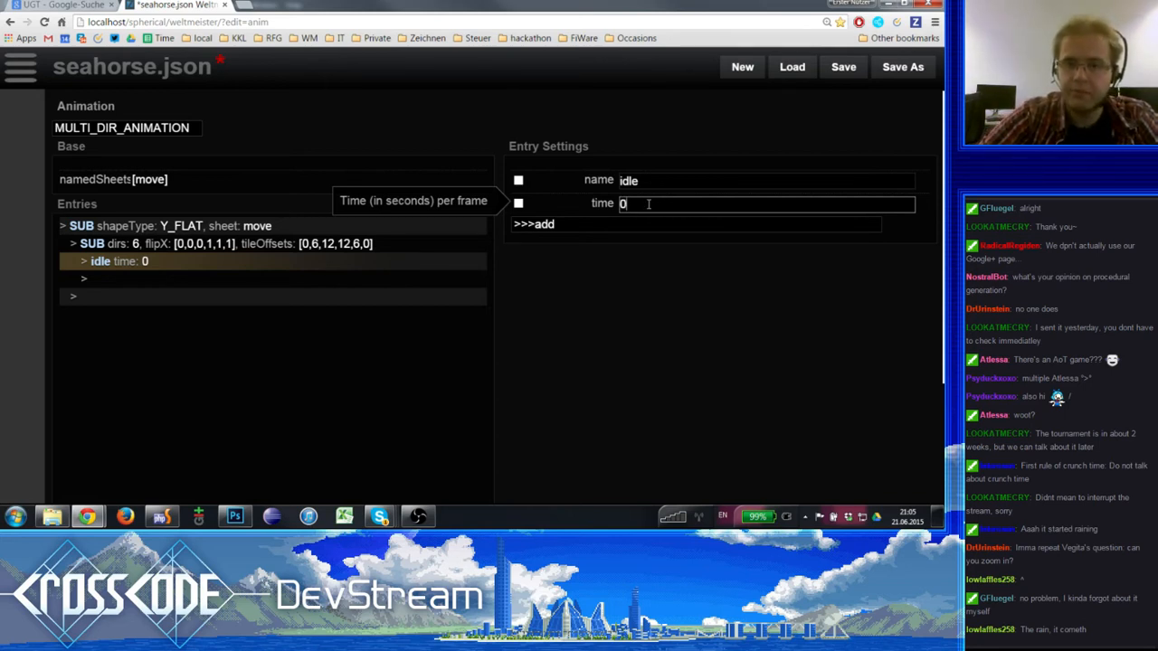
# - Set the idle entry's time per frame to 0.1 seconds
pyautogui.write('1')
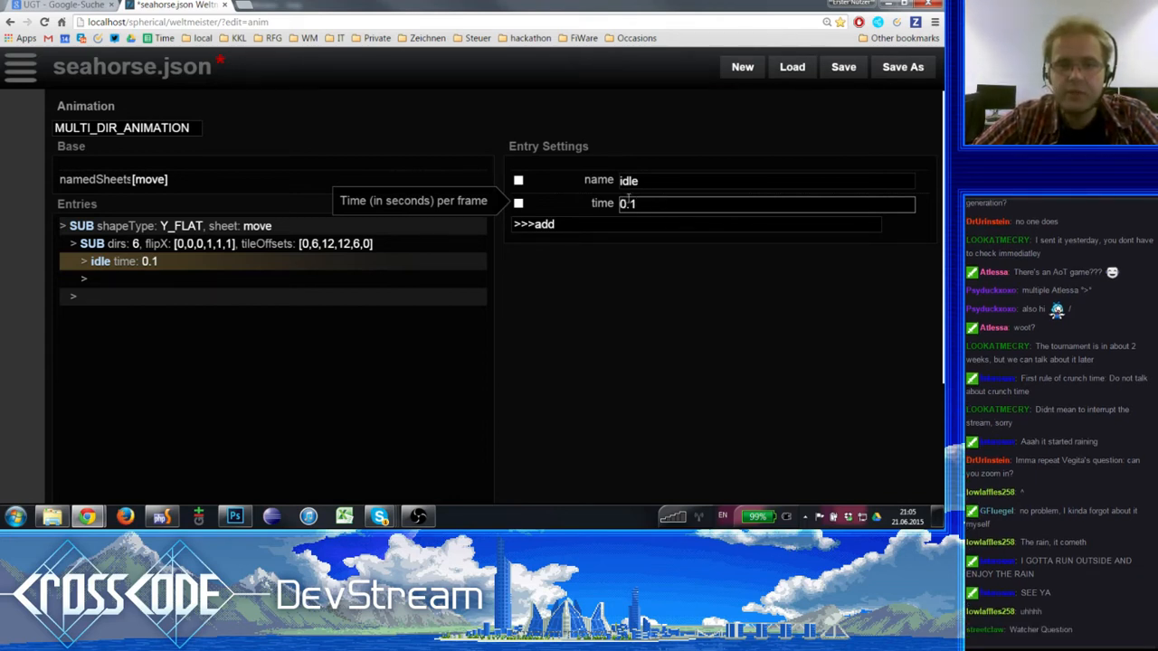
pyautogui.moveTo(623, 204); pyautogui.dragTo(649, 203)
pyautogui.click(651, 203)
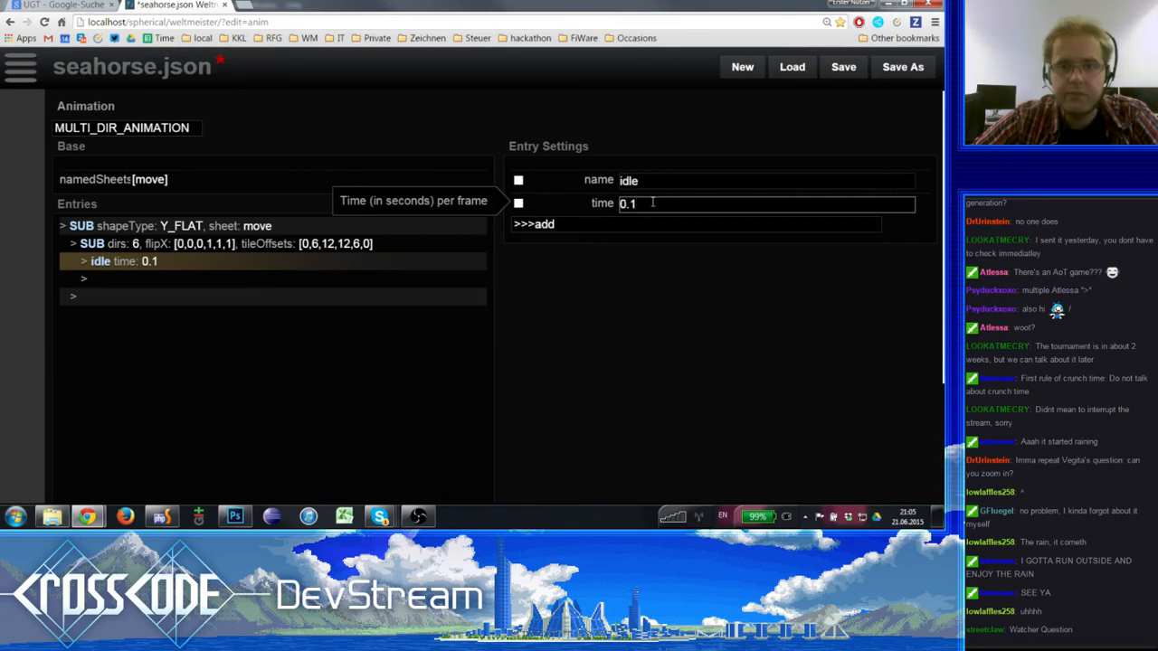
# - Add a repeat setting to the idle entry and set it to true
pyautogui.click(546, 228)
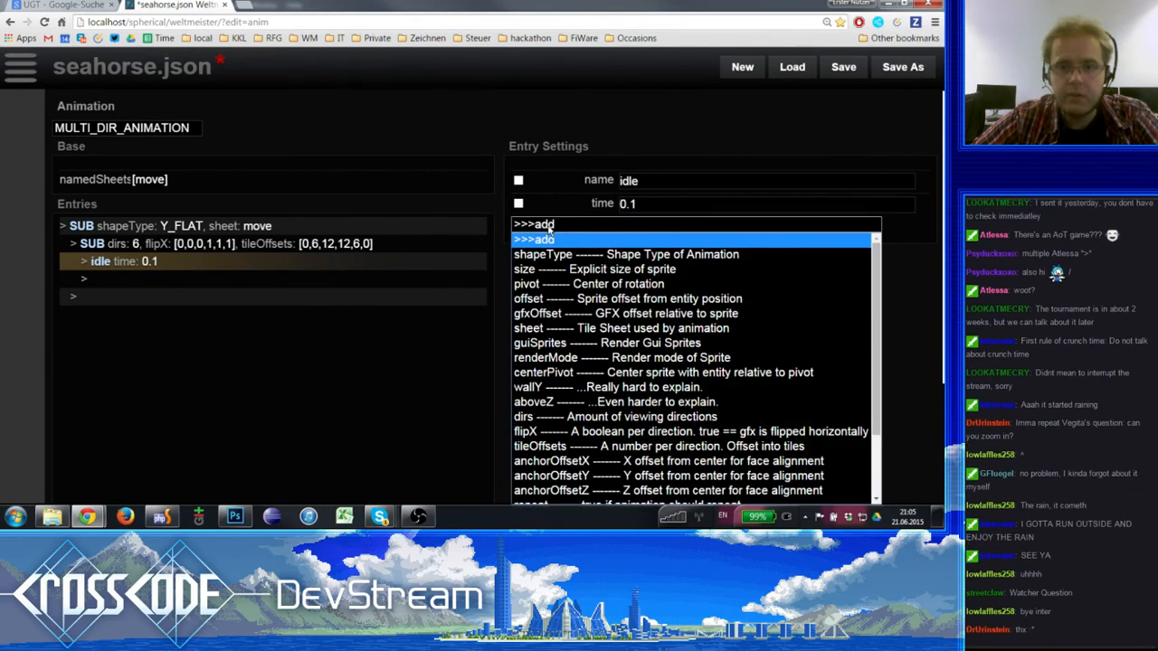
pyautogui.scroll(-3, 606, 366)
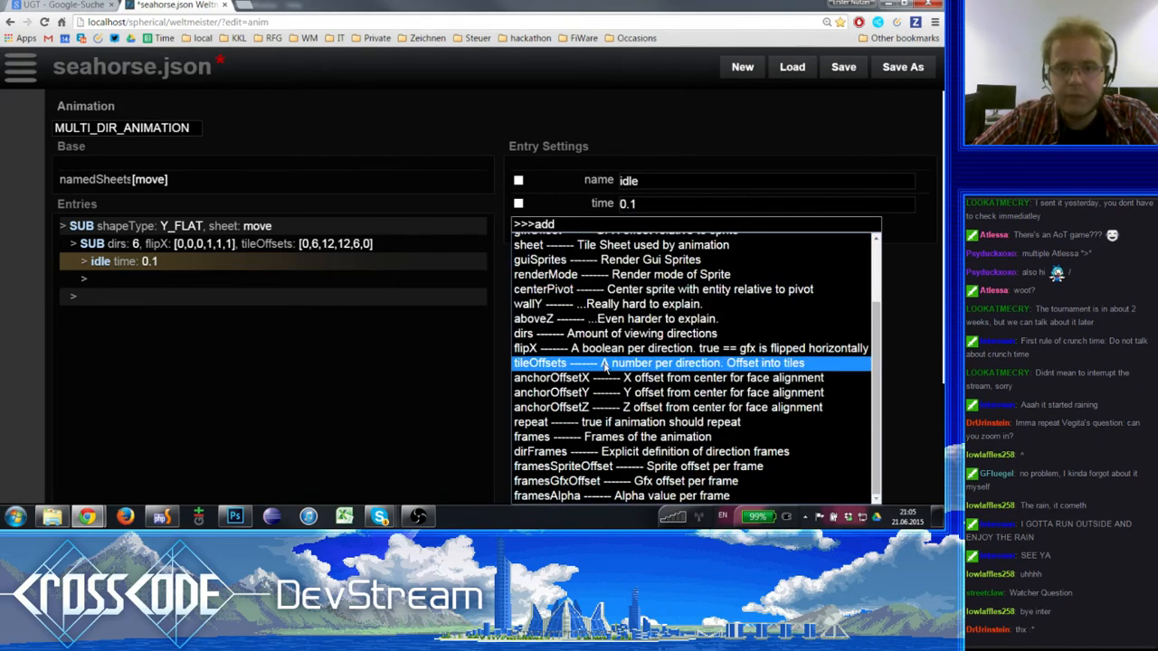
pyautogui.click(604, 429)
pyautogui.click(656, 230)
pyautogui.click(636, 241)
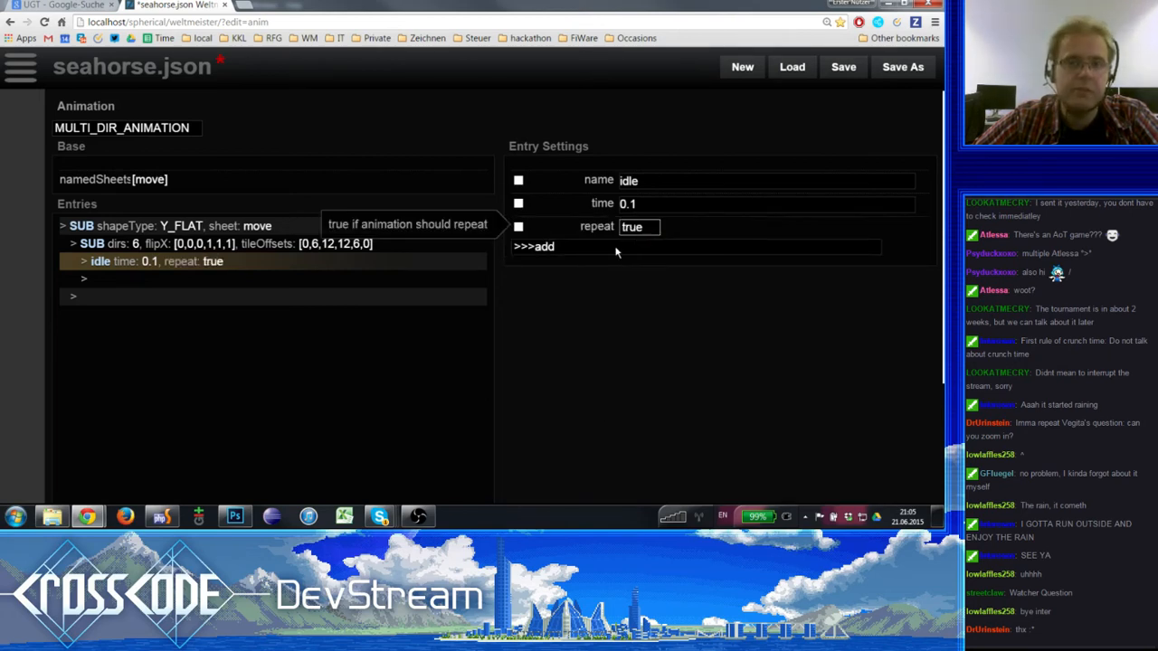
# - Add an empty frames setting to the idle entry
pyautogui.click(567, 246)
pyautogui.scroll(-2, 588, 325)
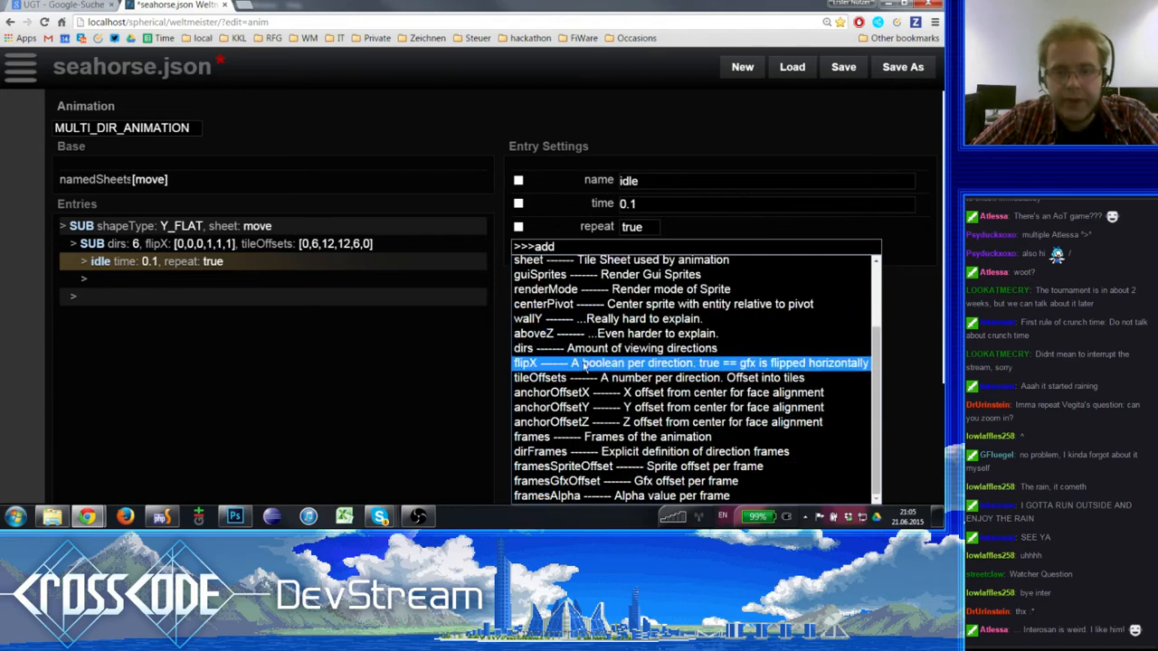
pyautogui.click(615, 439)
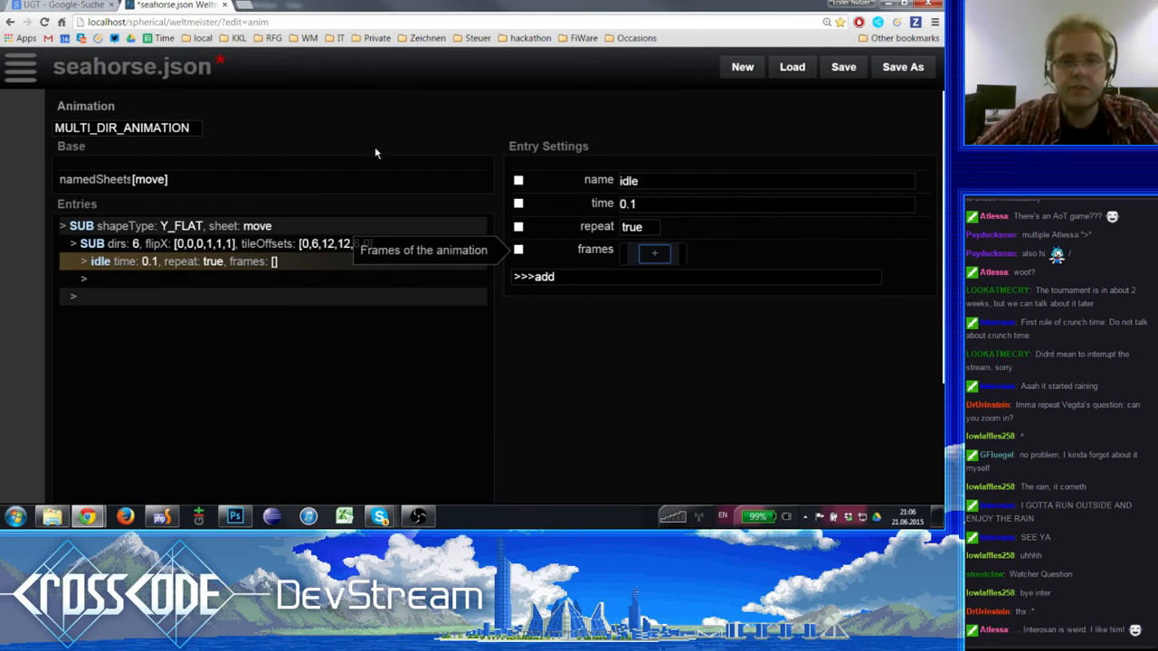
# - Review the animation type options and the sprite tiles of the move sheet in namedSheets
pyautogui.click(132, 129)
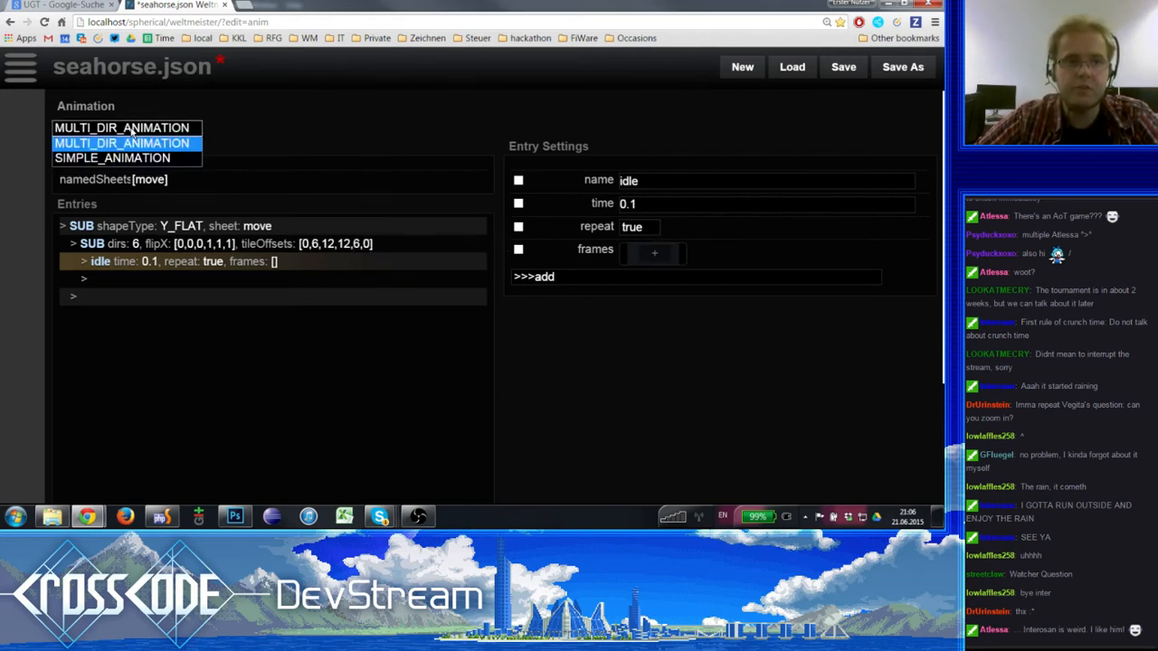
pyautogui.click(131, 142)
pyautogui.click(142, 180)
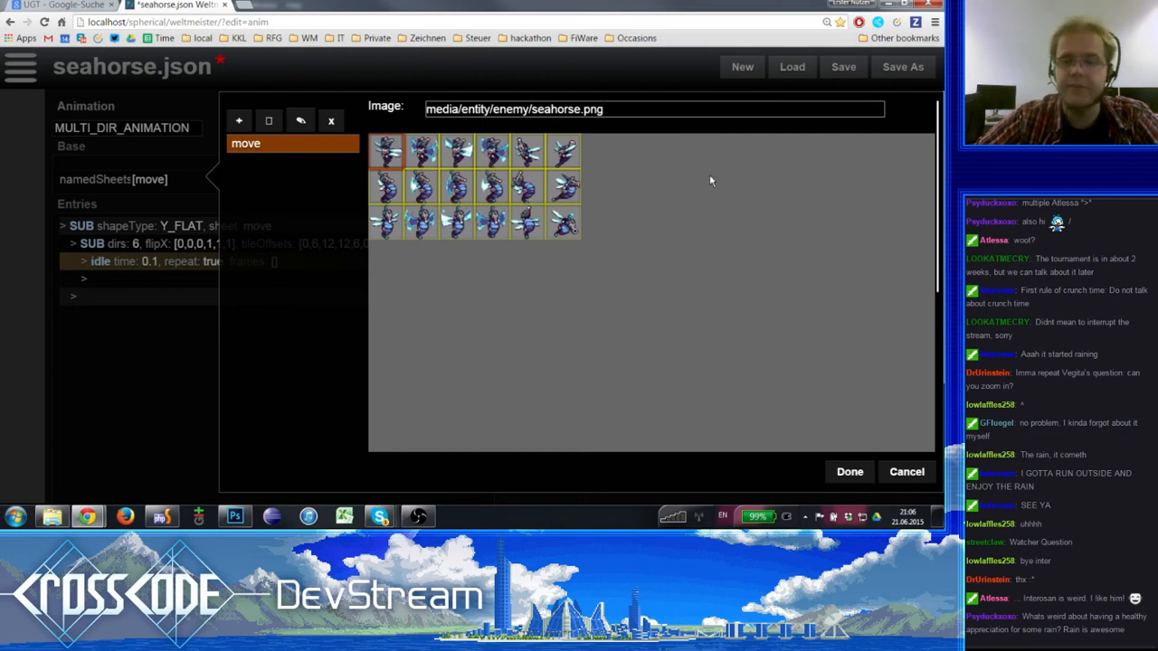
pyautogui.click(906, 472)
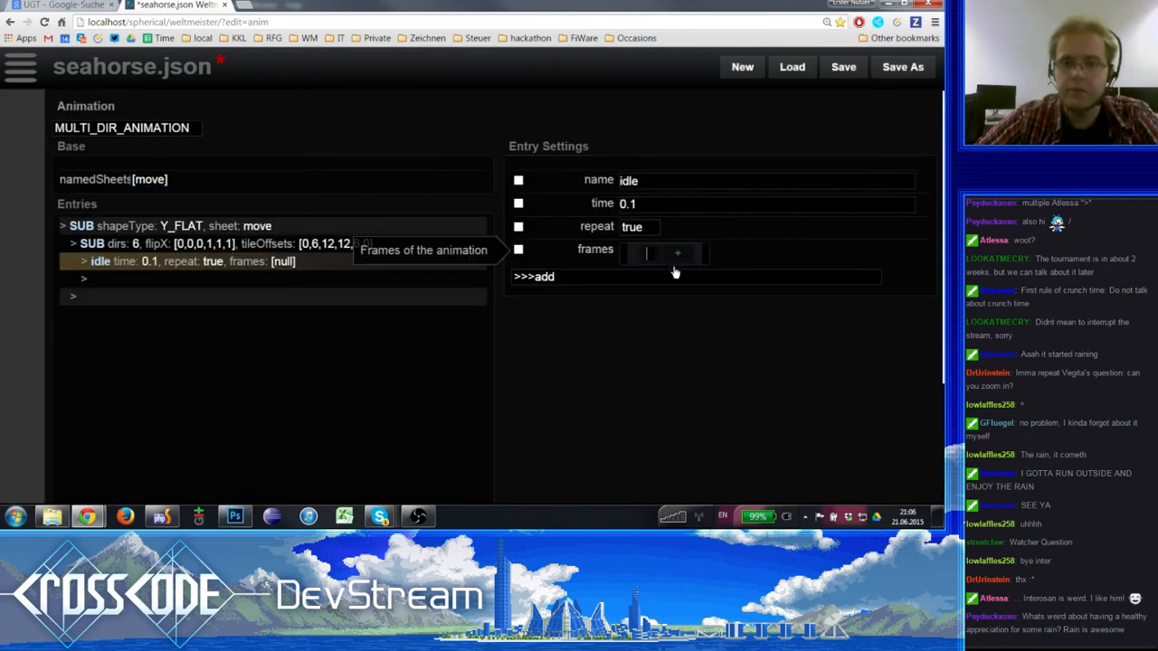
# - Fill the idle entry's frames list with 0, 1, 2 and 3
pyautogui.write('0')
pyautogui.press('Tab')
pyautogui.press('Return')
pyautogui.write('1')
pyautogui.press('Tab')
pyautogui.press('Return')
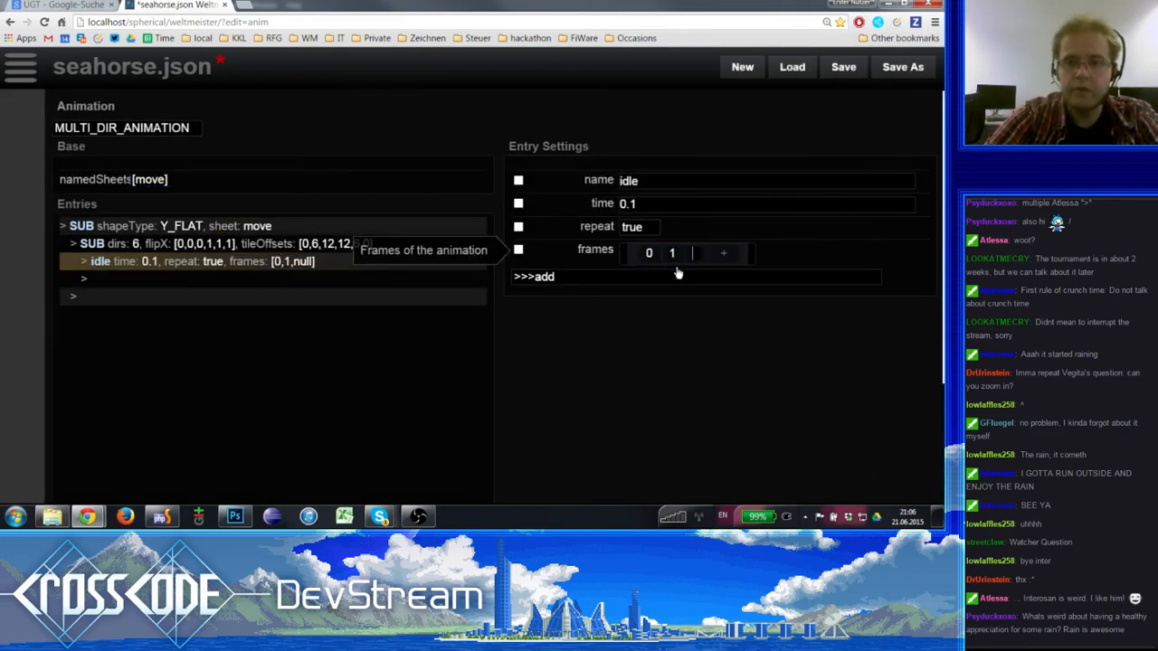
pyautogui.write('2')
pyautogui.press('Tab')
pyautogui.press('Return')
pyautogui.write('3')
pyautogui.press('Tab')
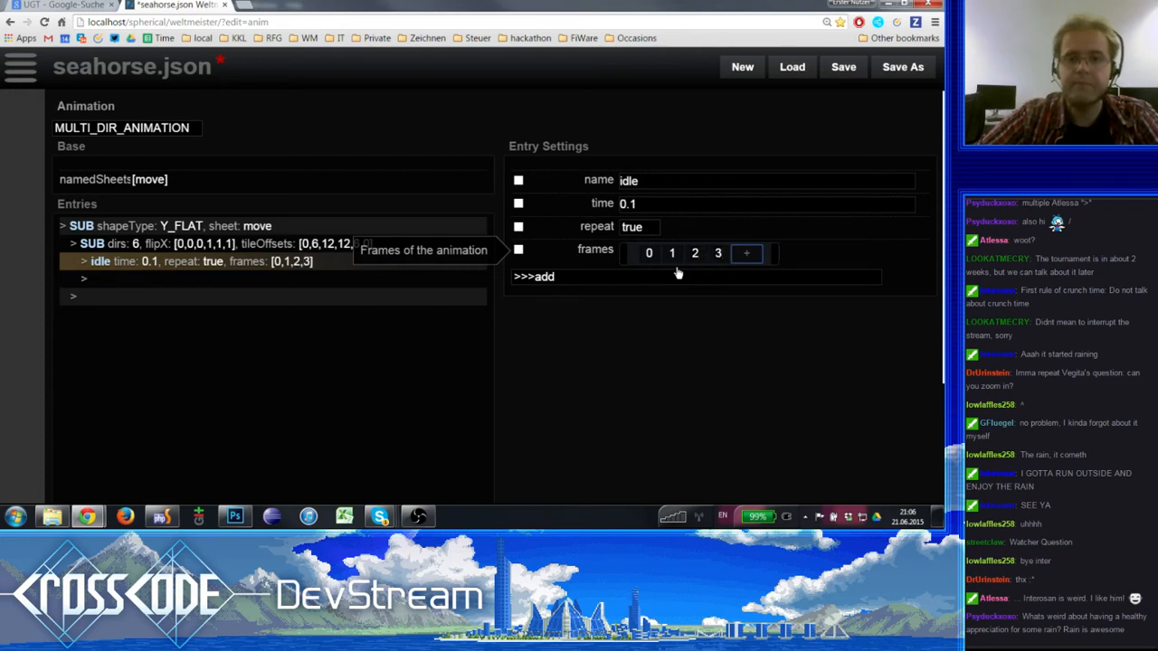
# - Duplicate the idle entry directly below the original inside the six-direction SUB entry
pyautogui.click(238, 268)
pyautogui.click(240, 244)
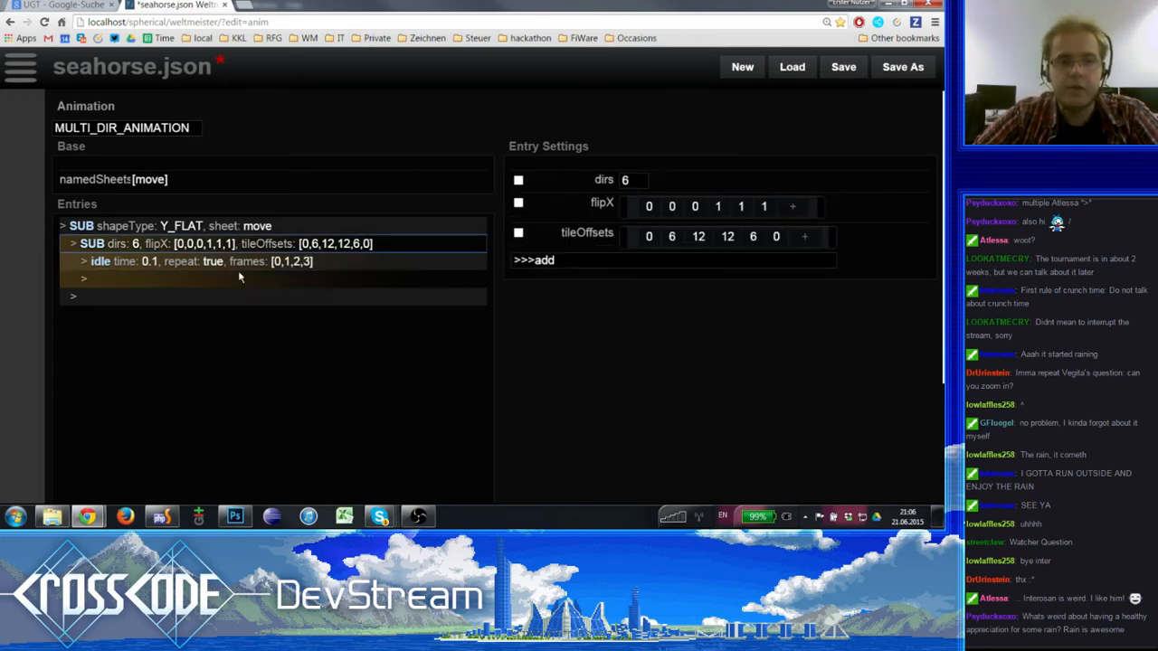
pyautogui.click(241, 262)
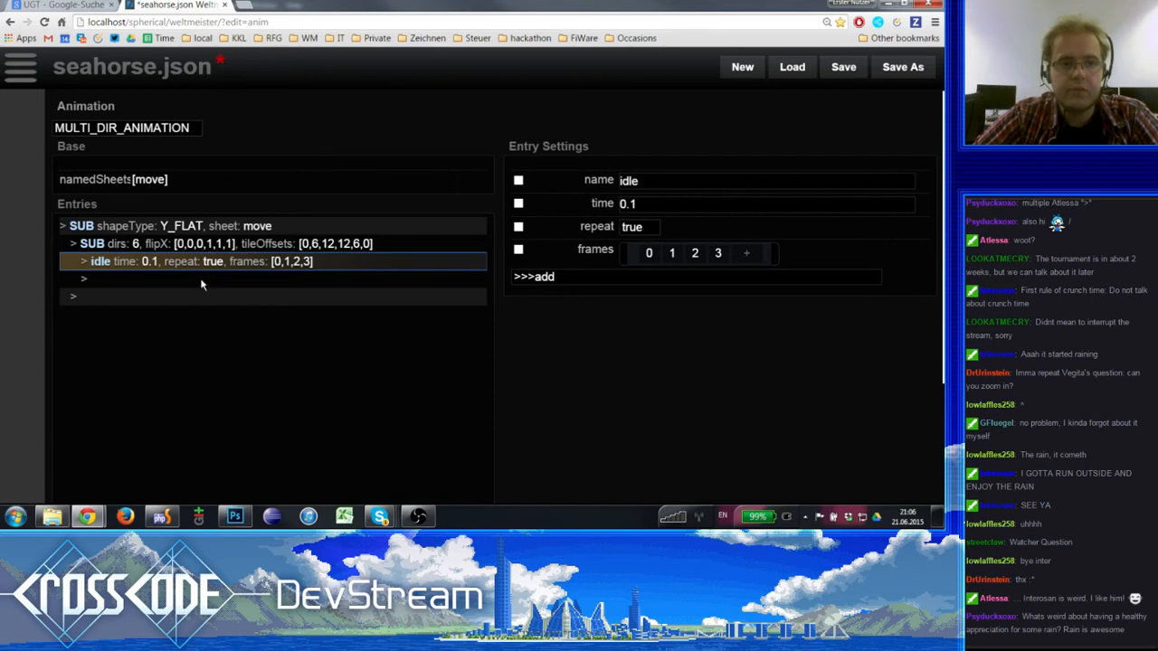
pyautogui.click(202, 280)
pyautogui.click(199, 279)
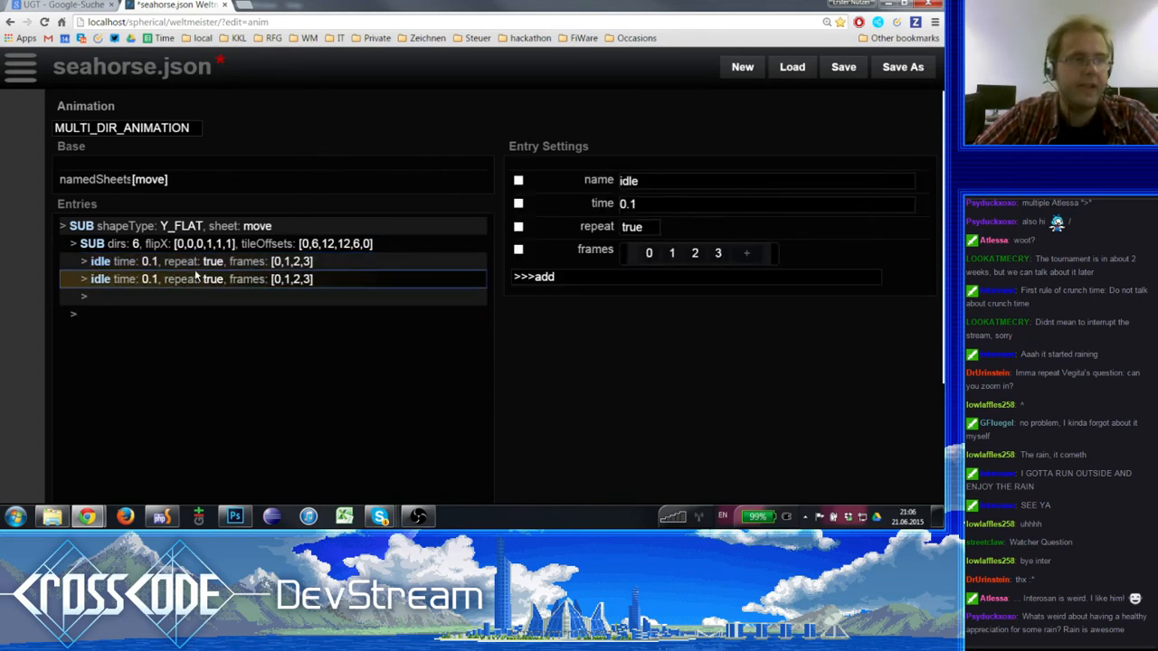
# - Rename the duplicated idle entry to "damage" and reduce its frames list to the single frame 0
pyautogui.click(660, 185)
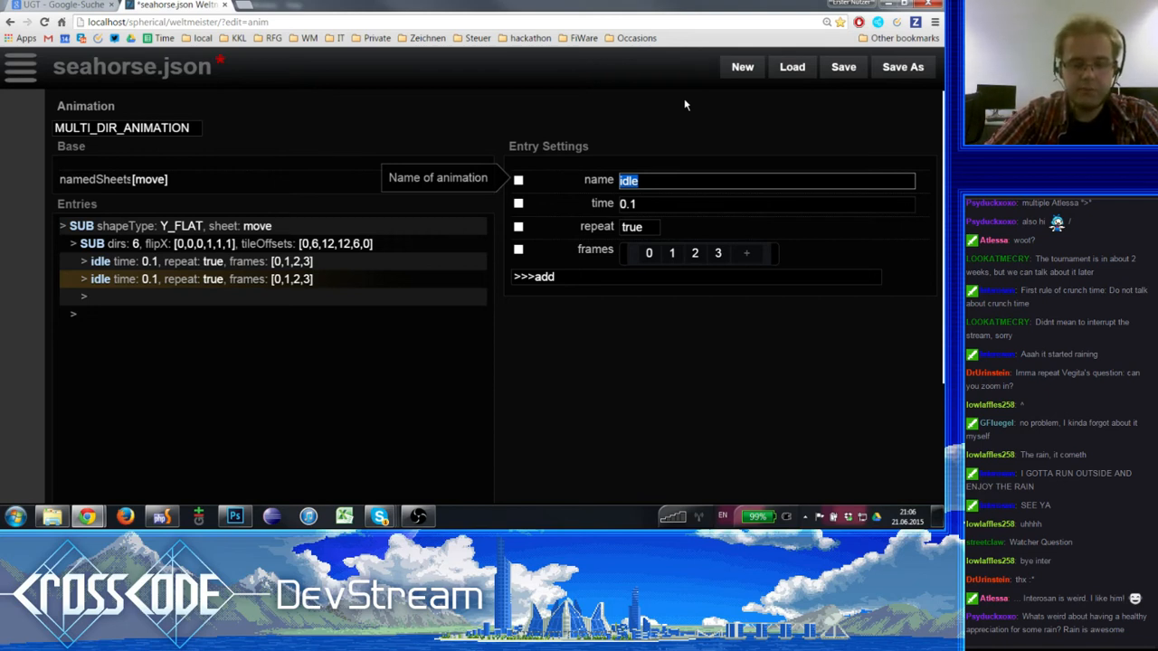
pyautogui.write('damage')
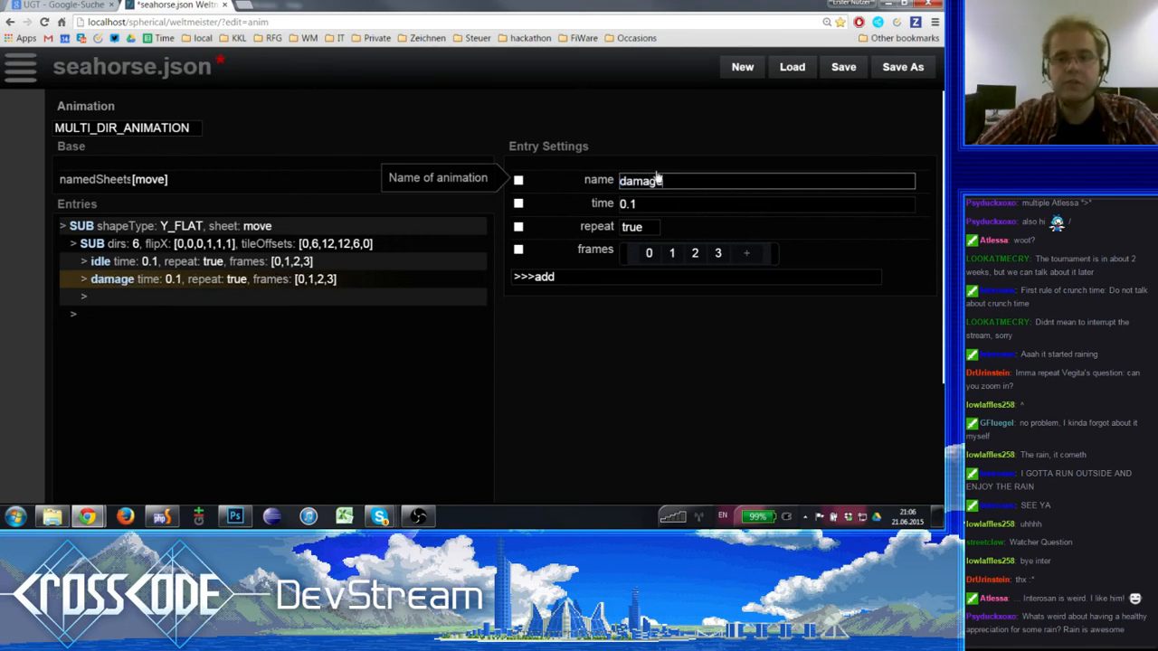
pyautogui.click(719, 255)
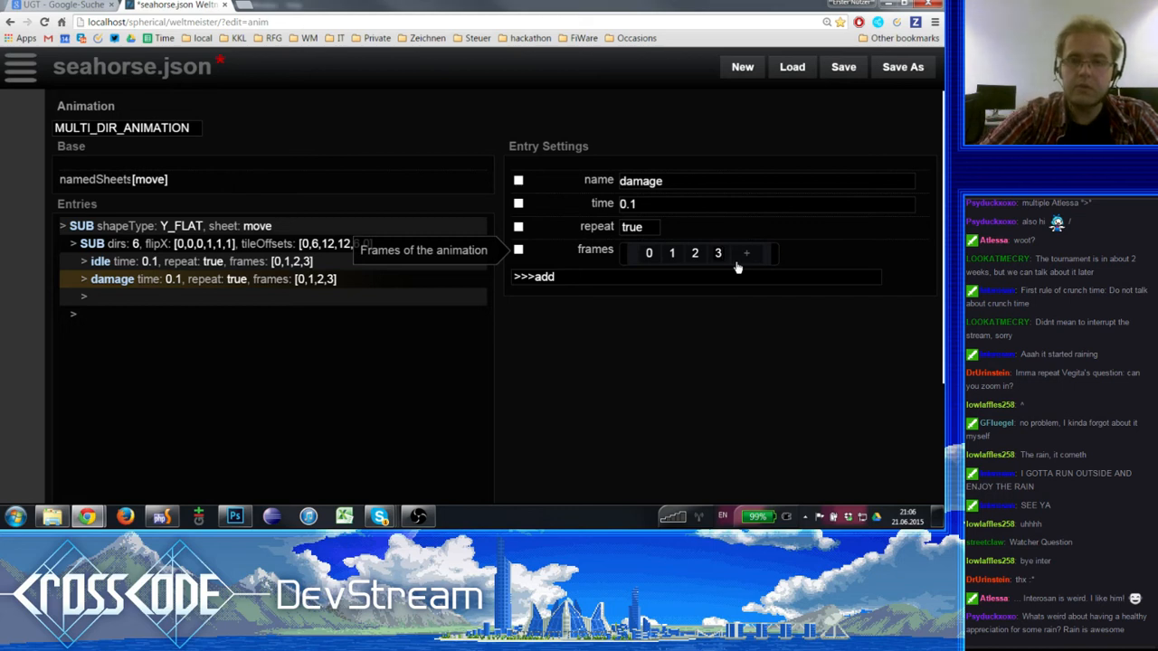
pyautogui.press('BackSpace')
pyautogui.press('BackSpace')
pyautogui.press('BackSpace')
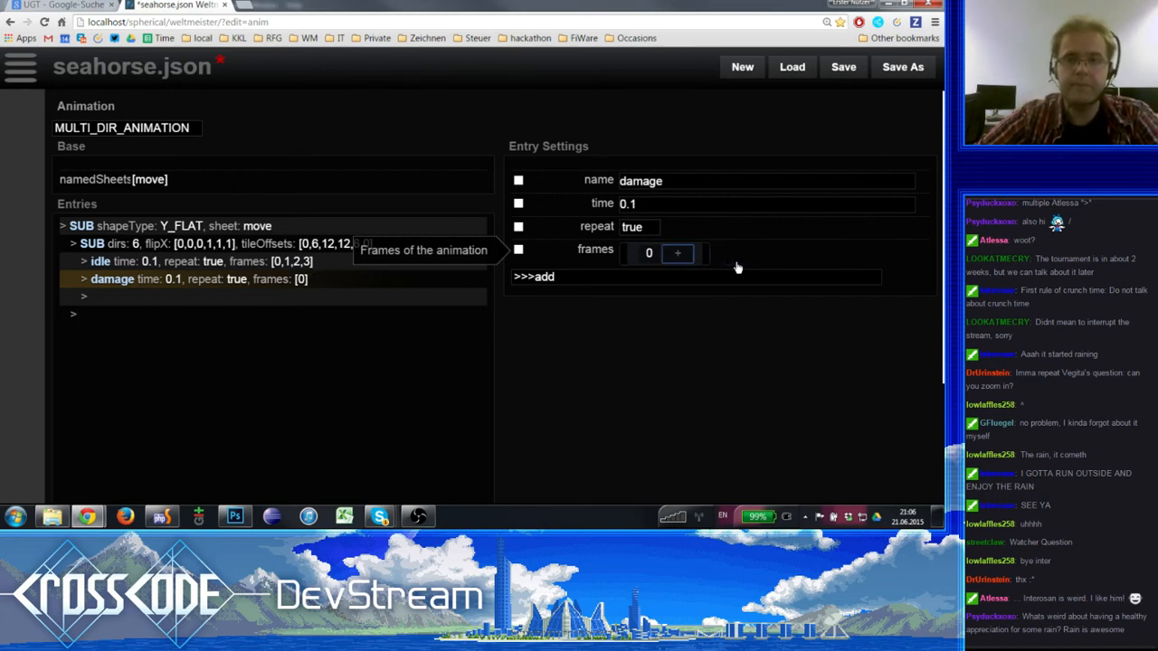
# - Set the damage entry's frames list to 4 and 4, checking the tiles of the move sheet in namedSheets for the frame index
pyautogui.click(649, 253)
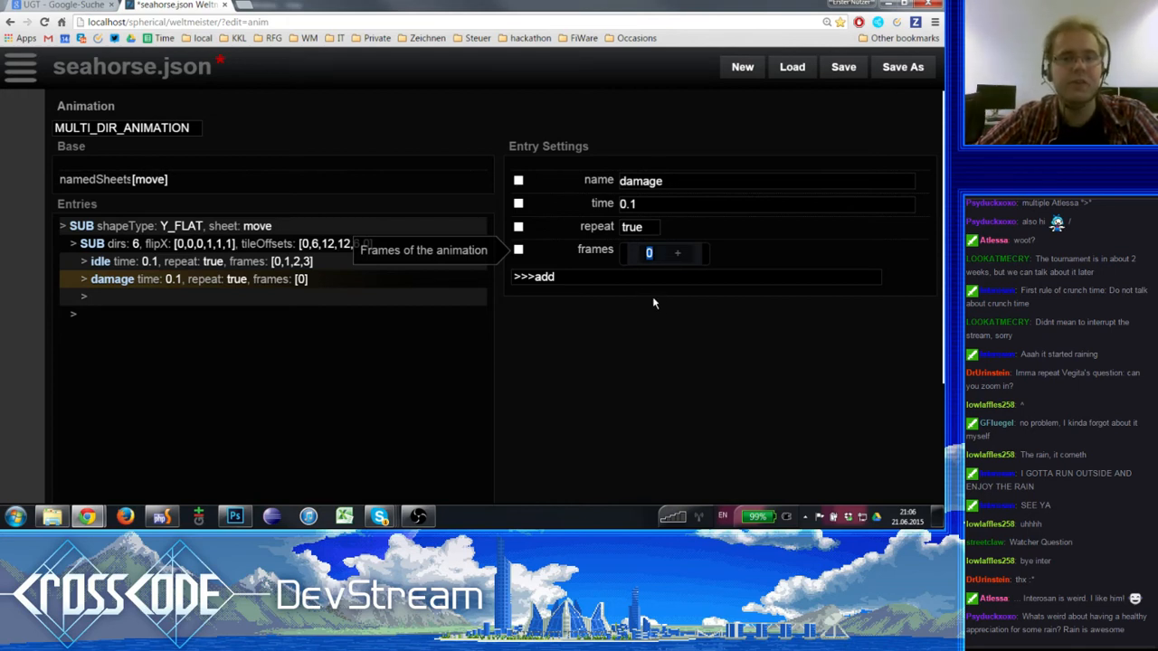
pyautogui.click(172, 182)
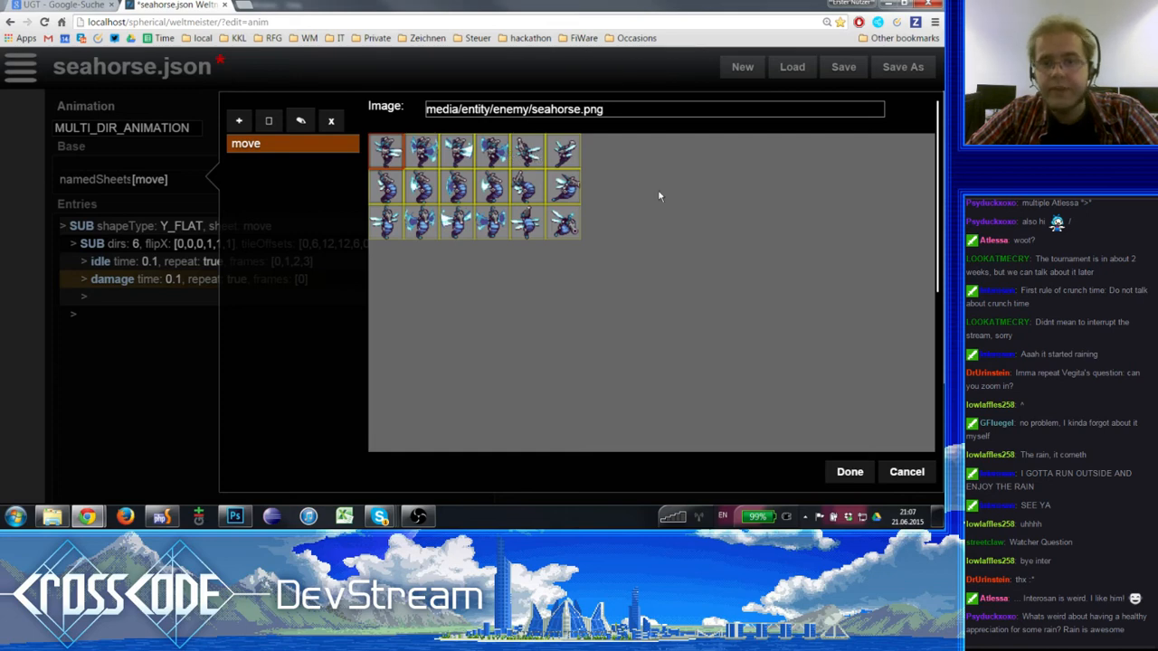
pyautogui.click(912, 471)
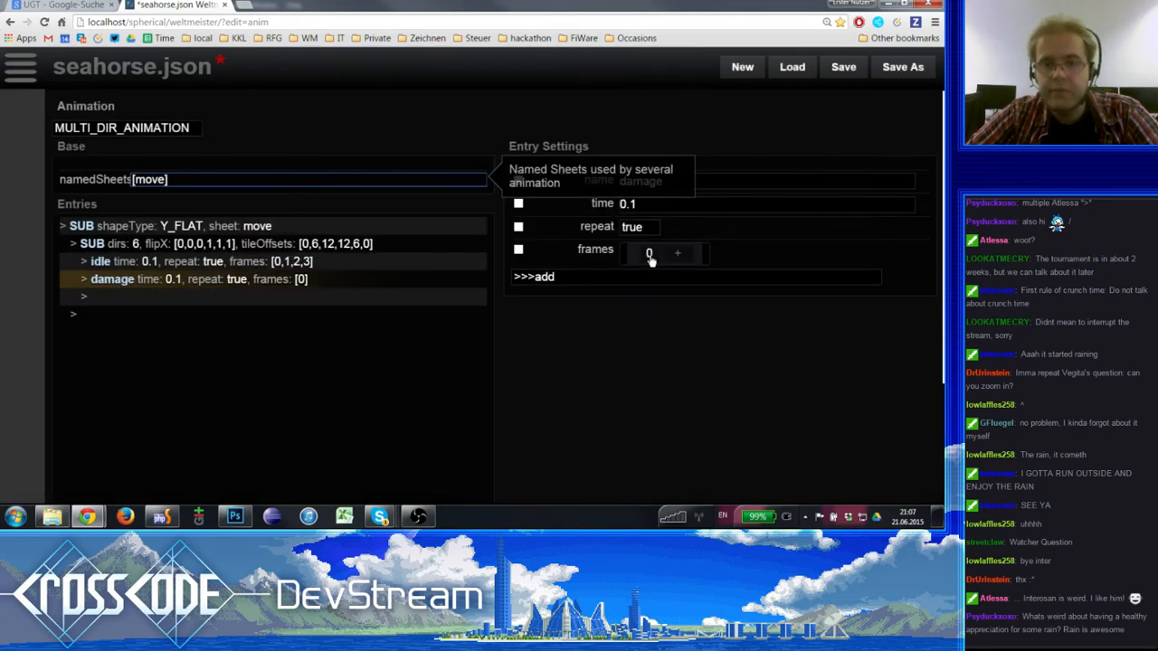
pyautogui.write('4')
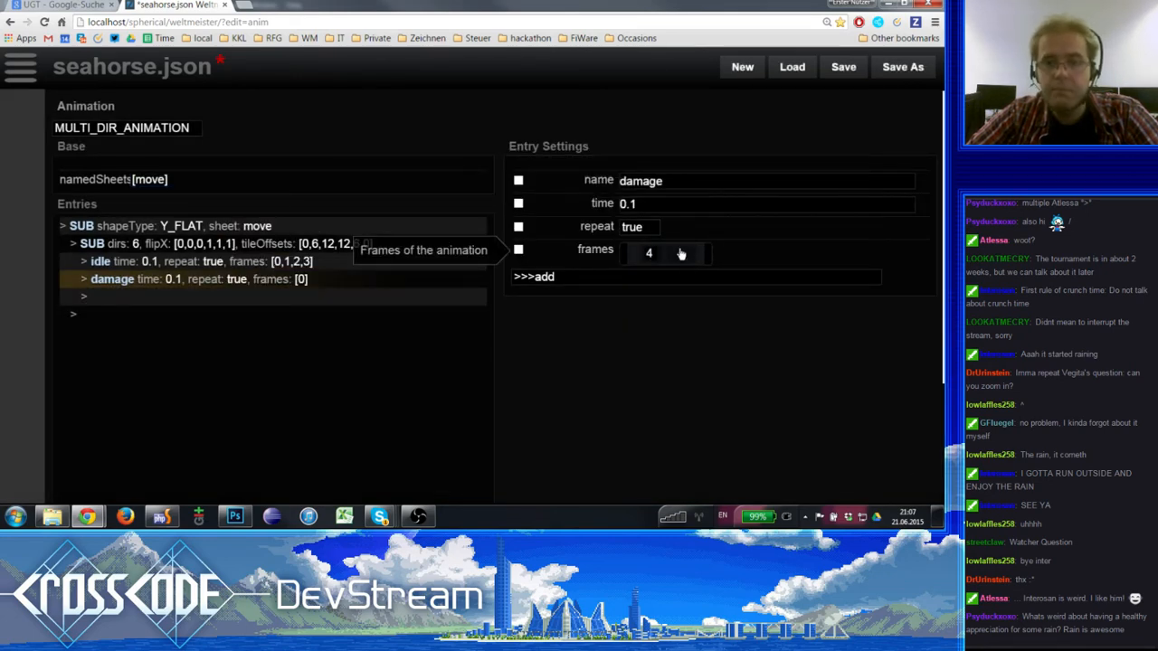
pyautogui.click(678, 253)
pyautogui.write('4')
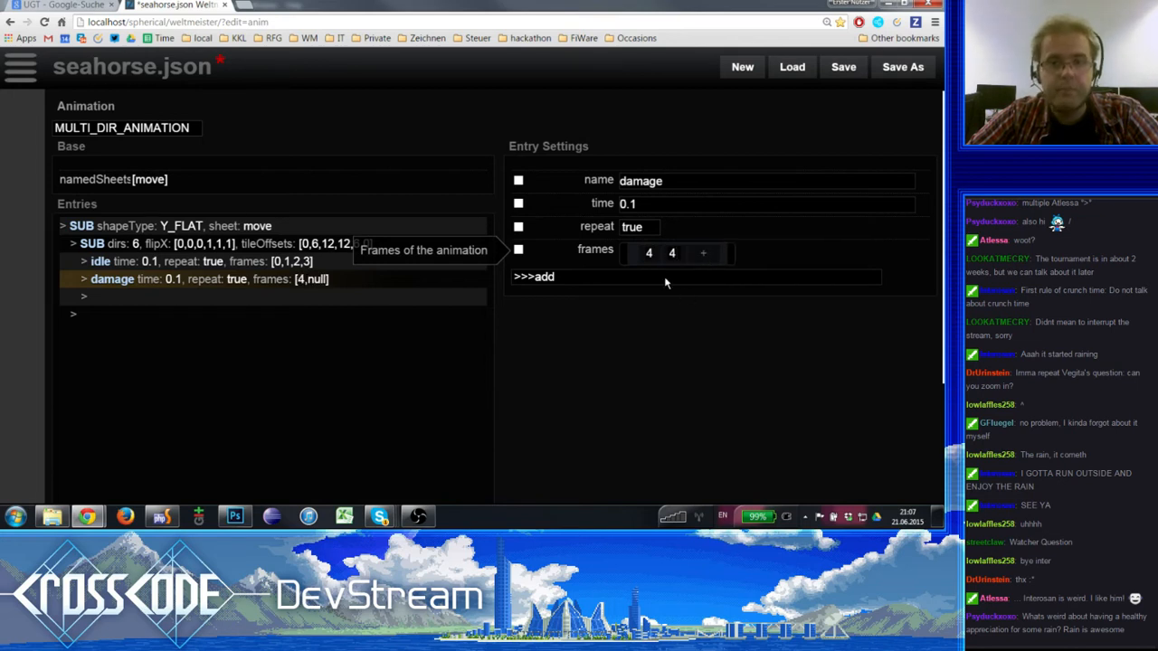
# - Set the damage entry's time per frame to 0.05
pyautogui.click(649, 205)
pyautogui.press('BackSpace')
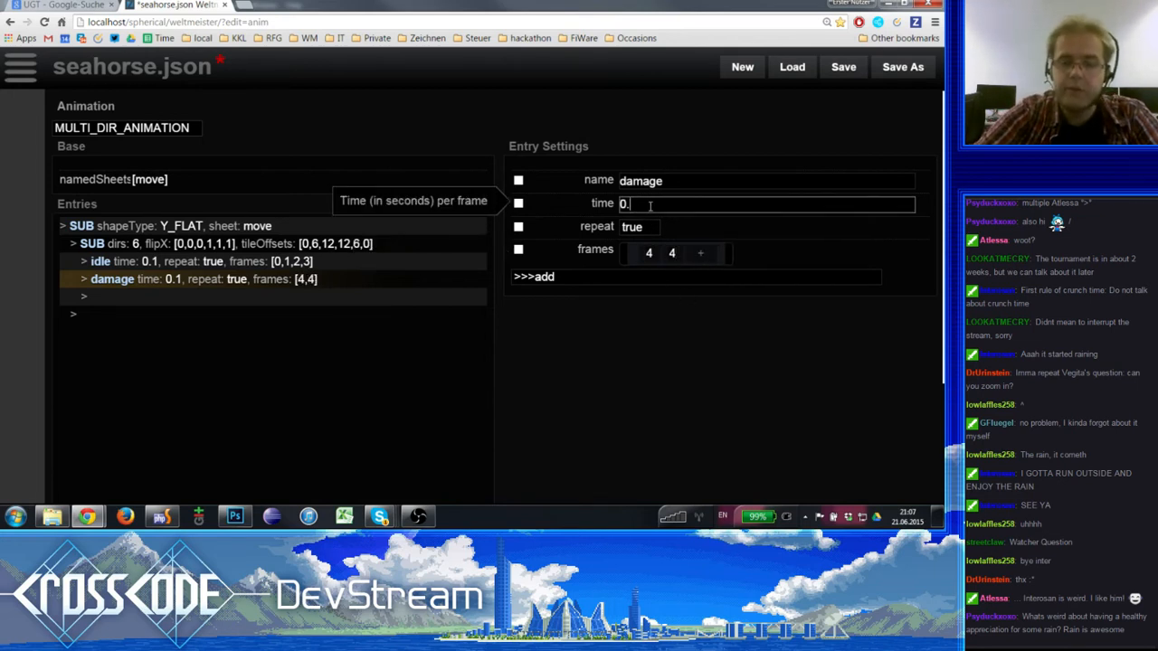
pyautogui.write('095')
pyautogui.press('BackSpace')
pyautogui.write('5')
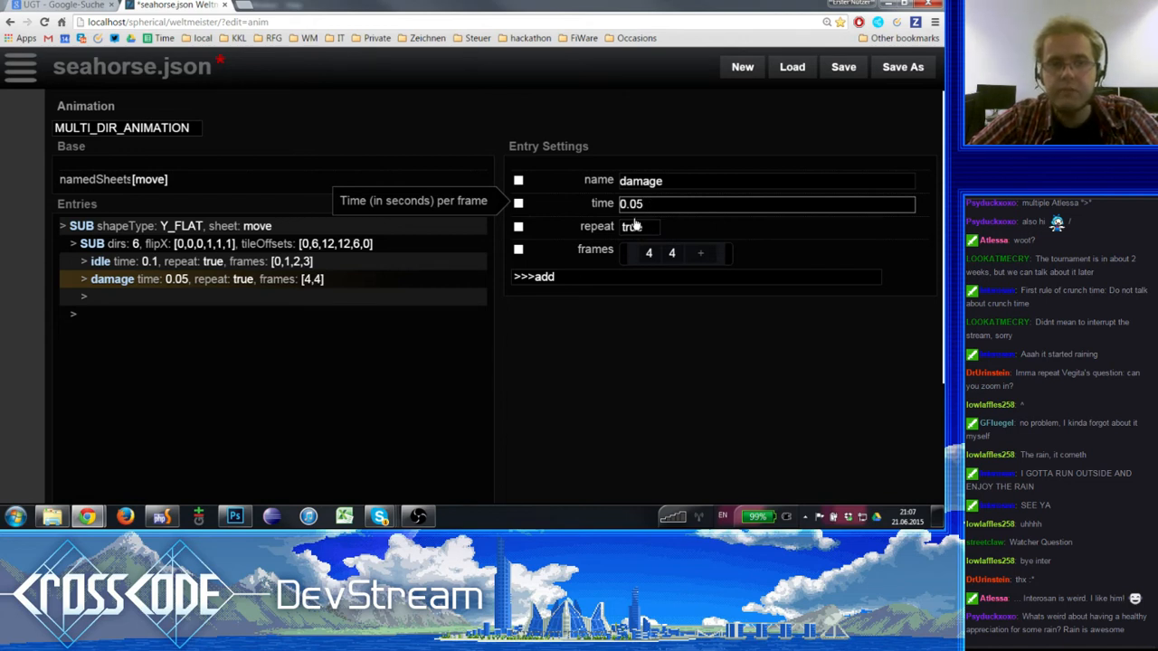
# - Open frobbit.json from the enemies folder and examine the time, frames and offset settings of its damage entry
pyautogui.click(13, 67)
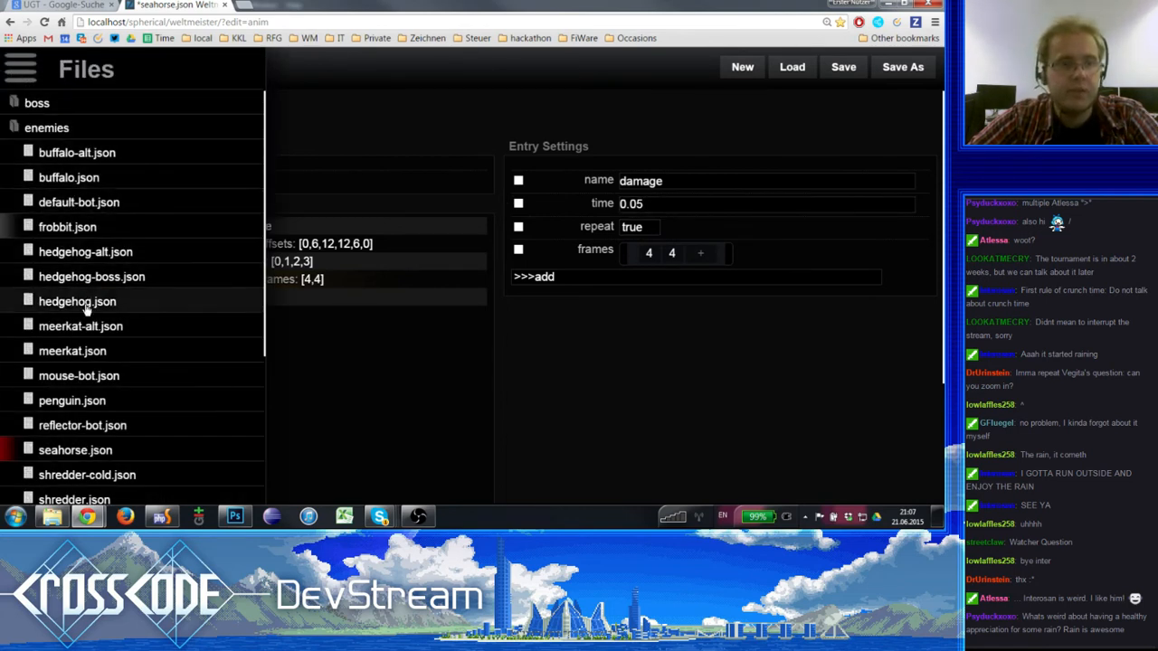
pyautogui.click(77, 226)
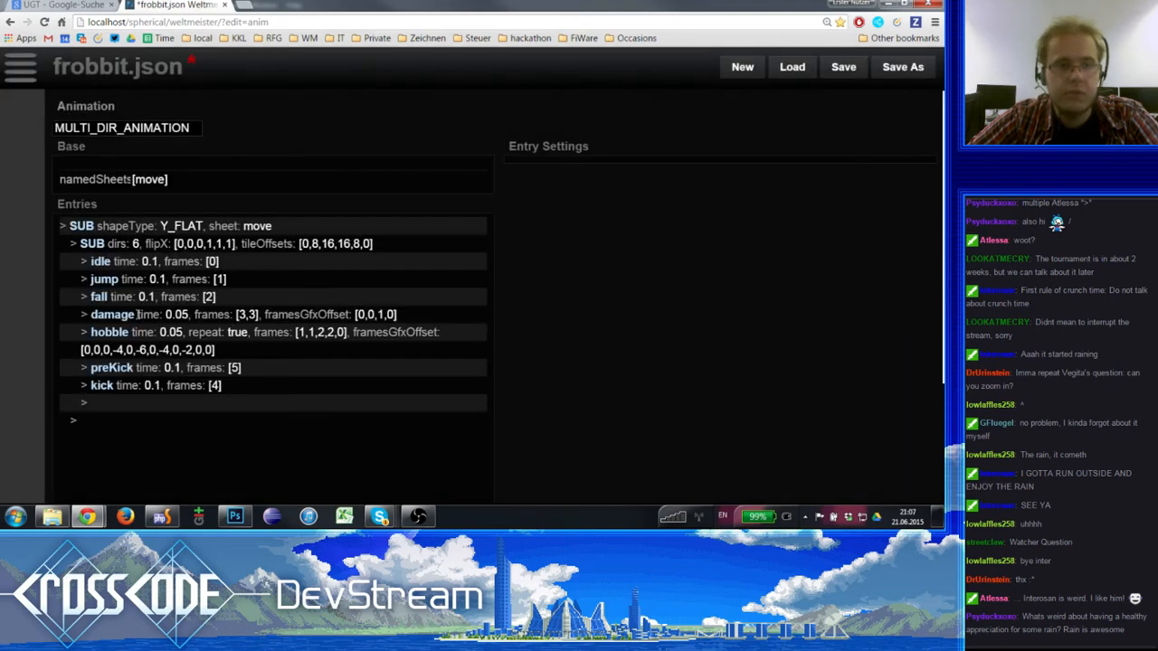
pyautogui.click(227, 314)
pyautogui.click(647, 203)
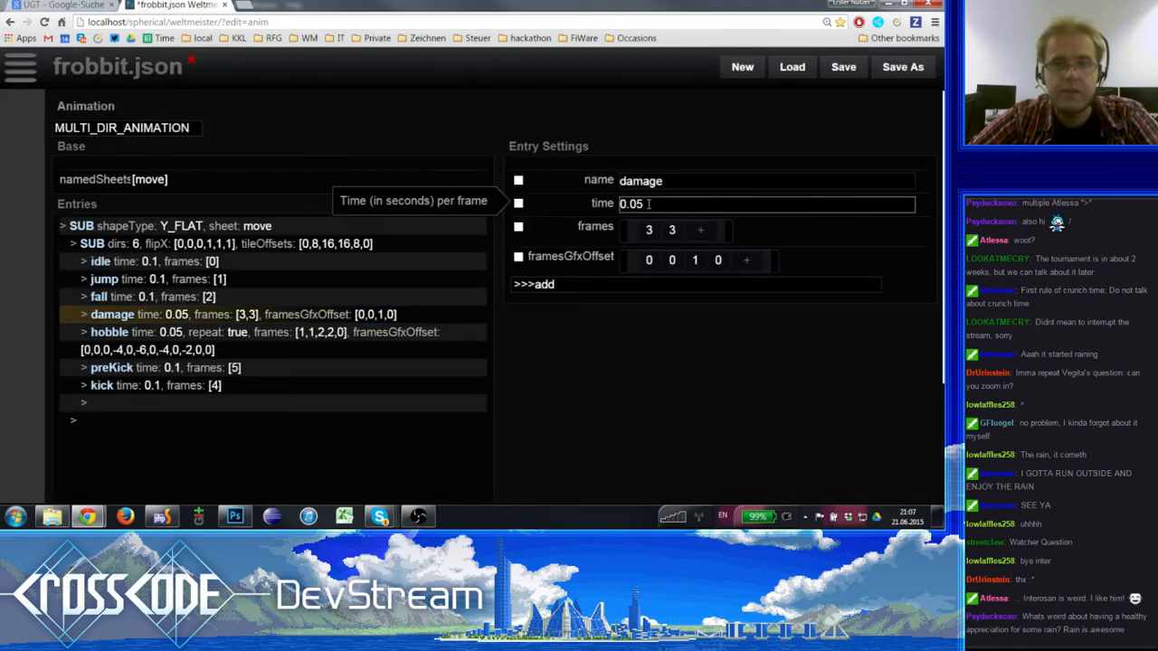
# - Return to seahorse.json in the enemies folder and select its damage entry
pyautogui.click(20, 66)
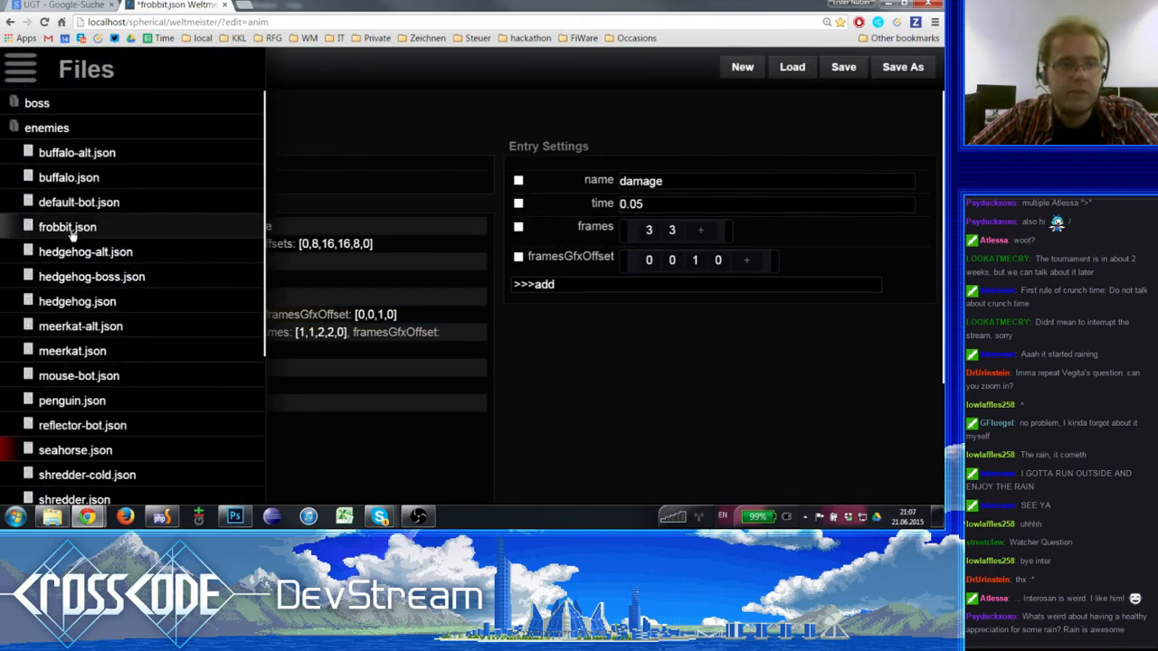
pyautogui.click(72, 230)
pyautogui.click(20, 66)
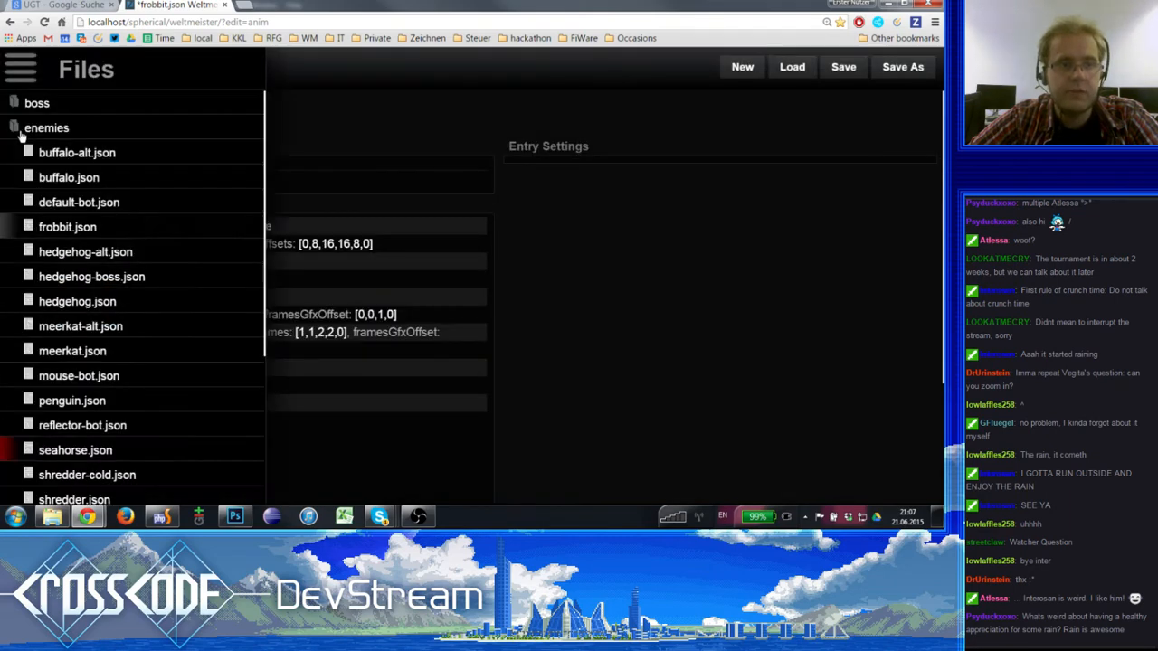
pyautogui.click(75, 450)
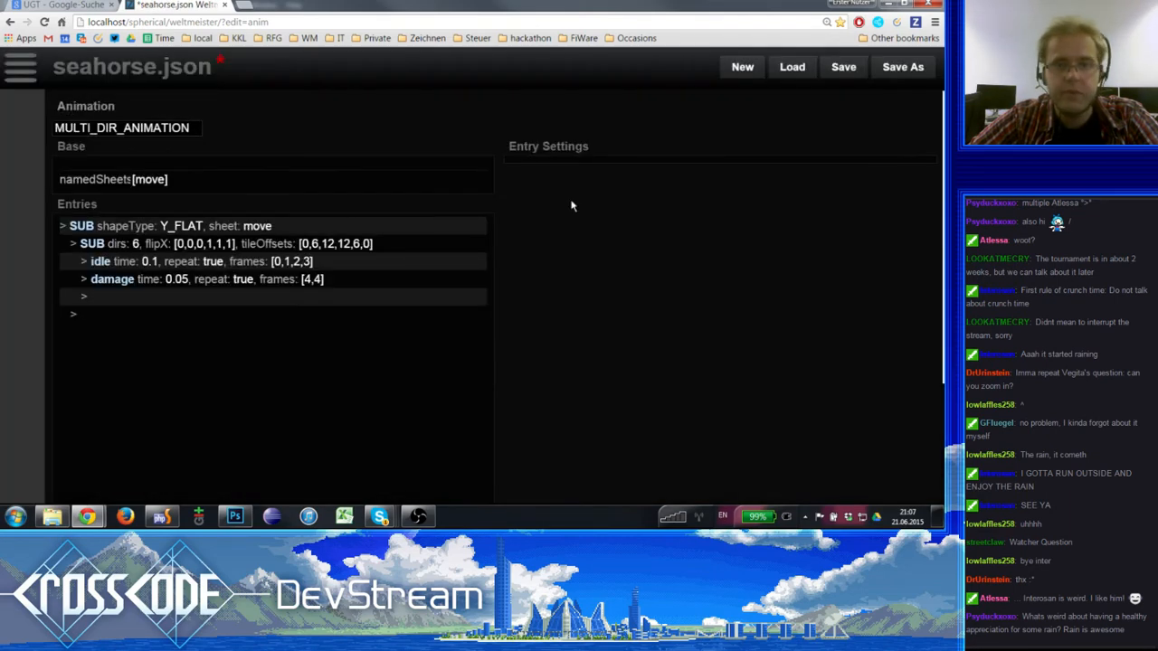
pyautogui.click(222, 280)
pyautogui.click(649, 206)
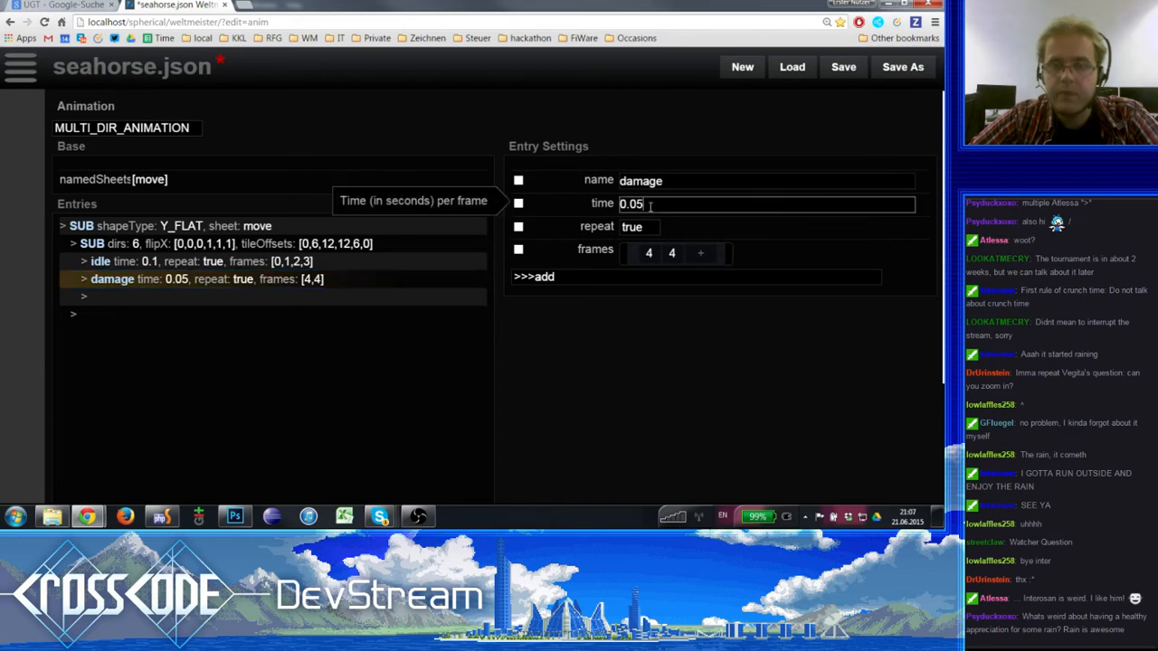
pyautogui.click(20, 66)
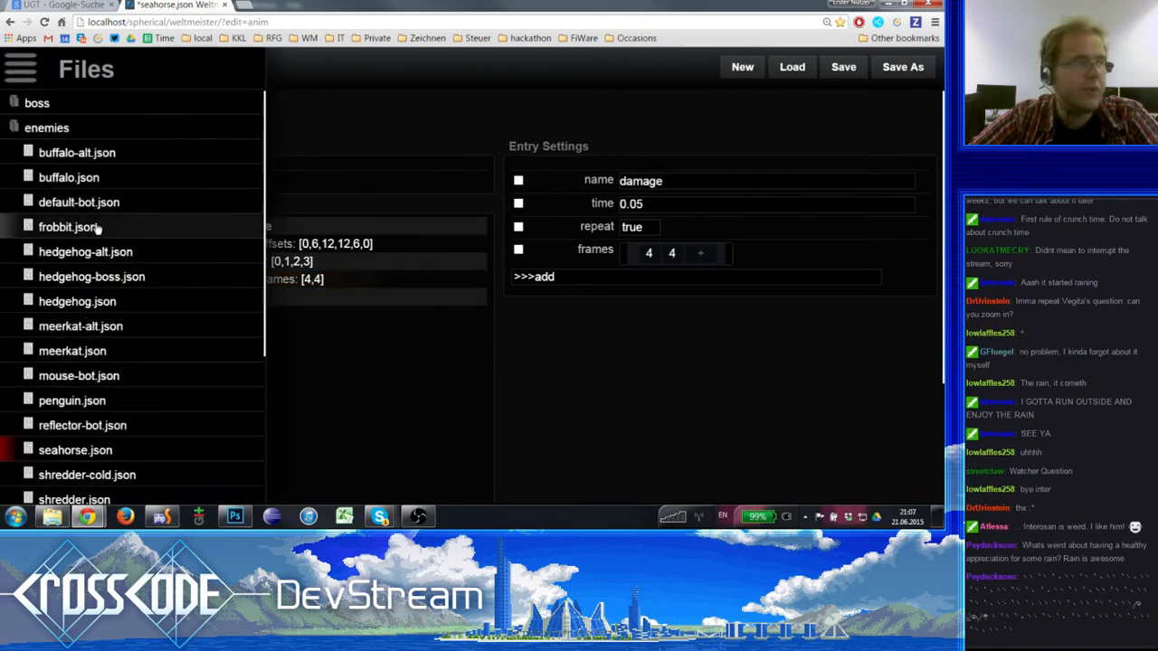
pyautogui.click(662, 212)
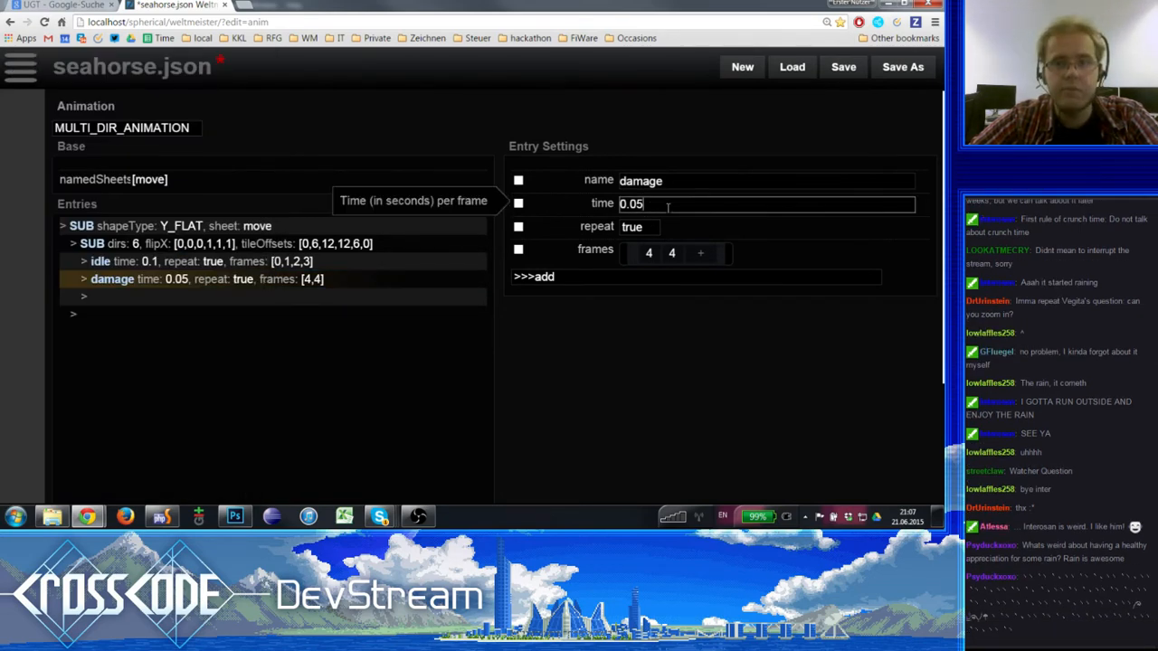
# - Add the framesGfxOffset setting to the damage entry as an empty list
pyautogui.click(559, 277)
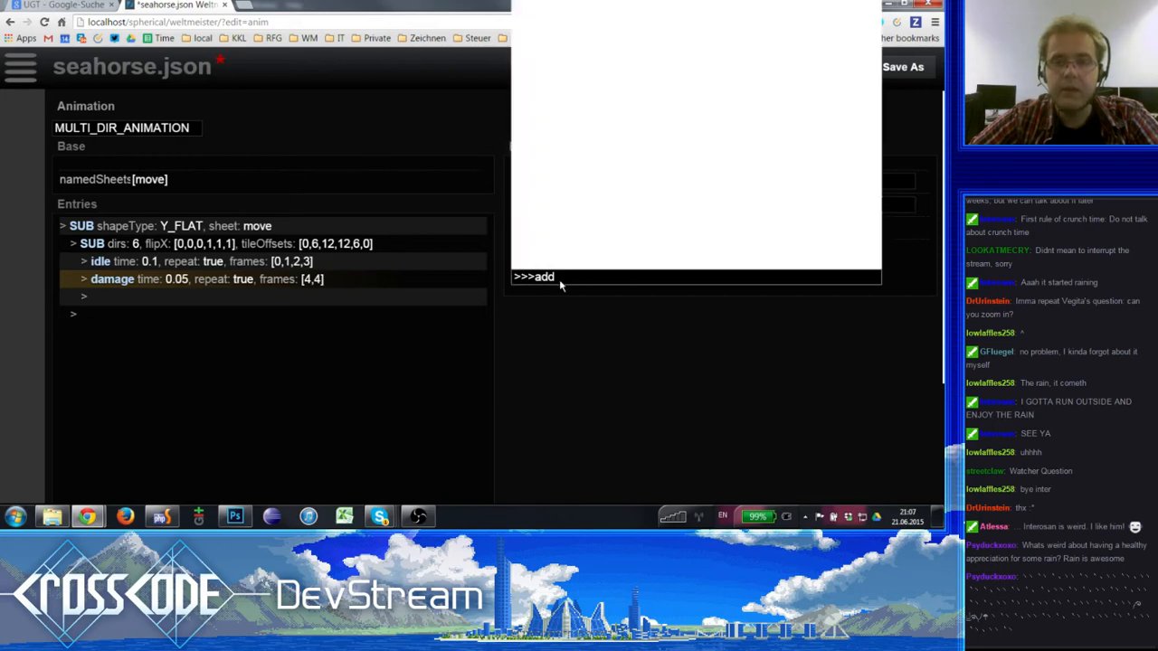
pyautogui.scroll(-2, 602, 226)
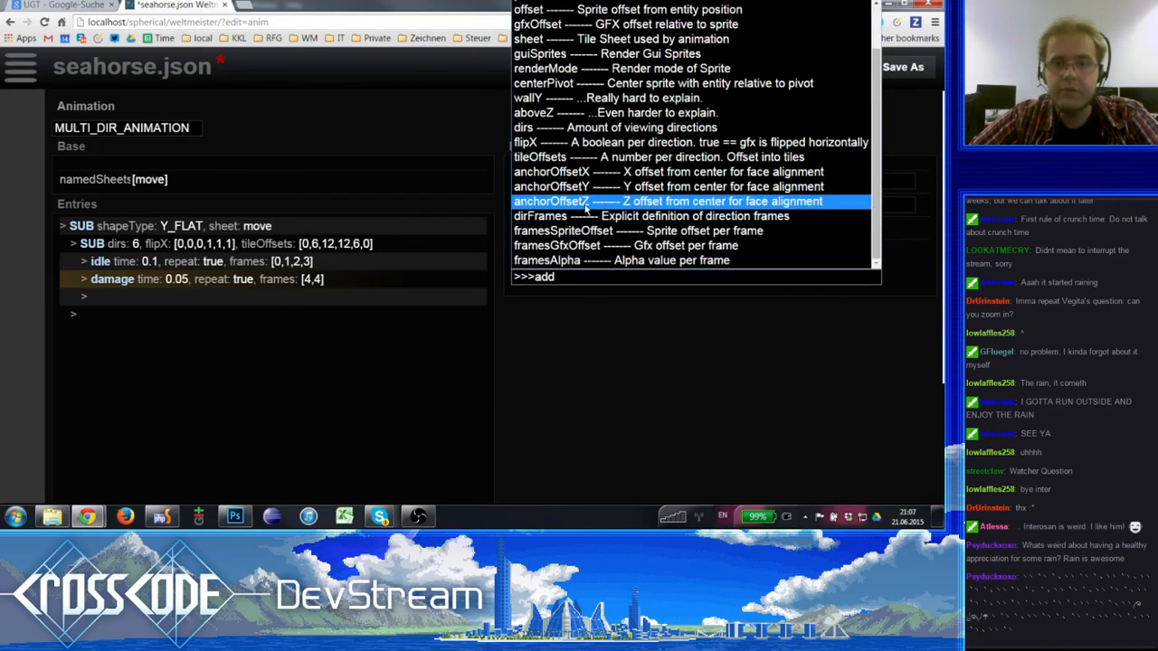
pyautogui.click(608, 253)
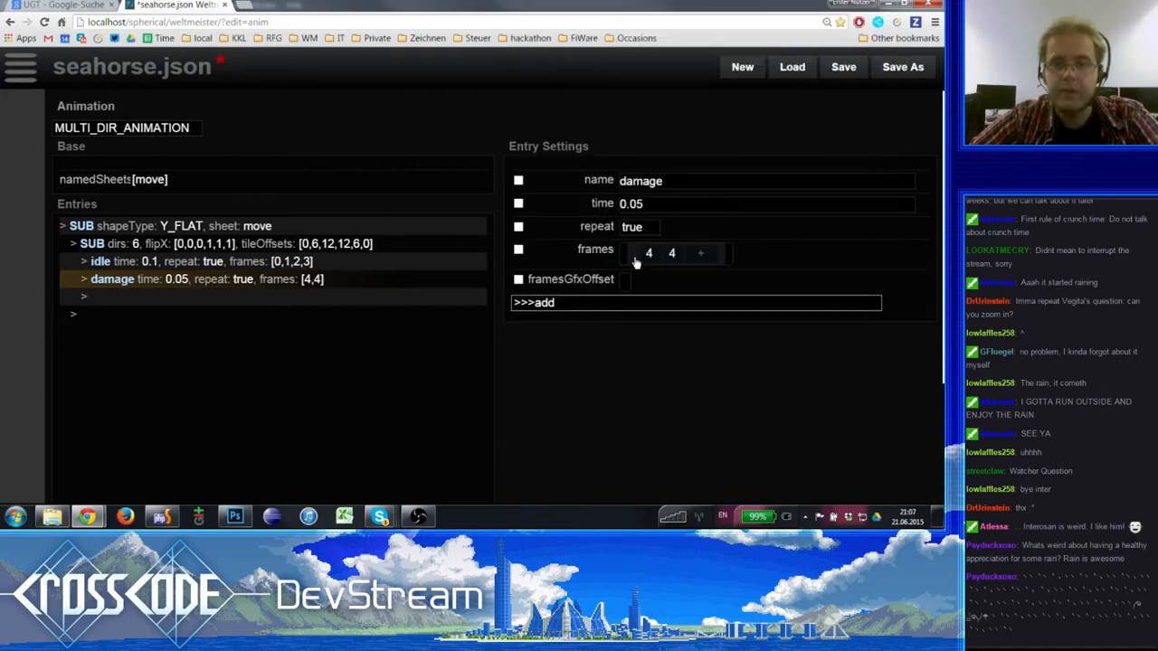
pyautogui.write('[]')
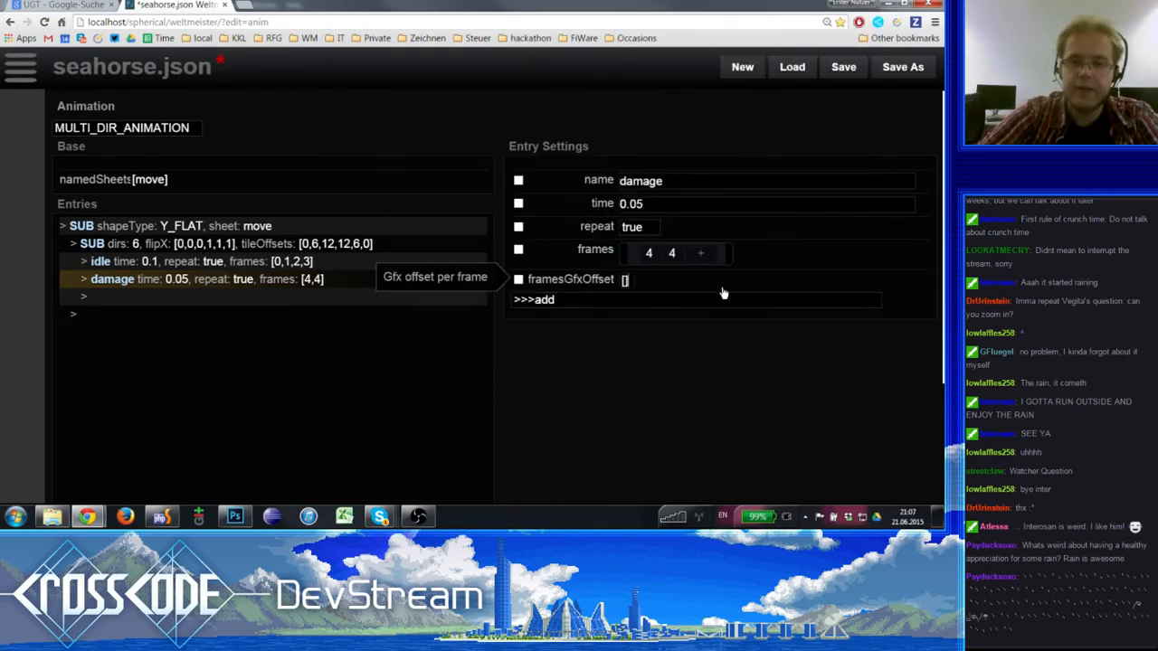
pyautogui.press('Return')
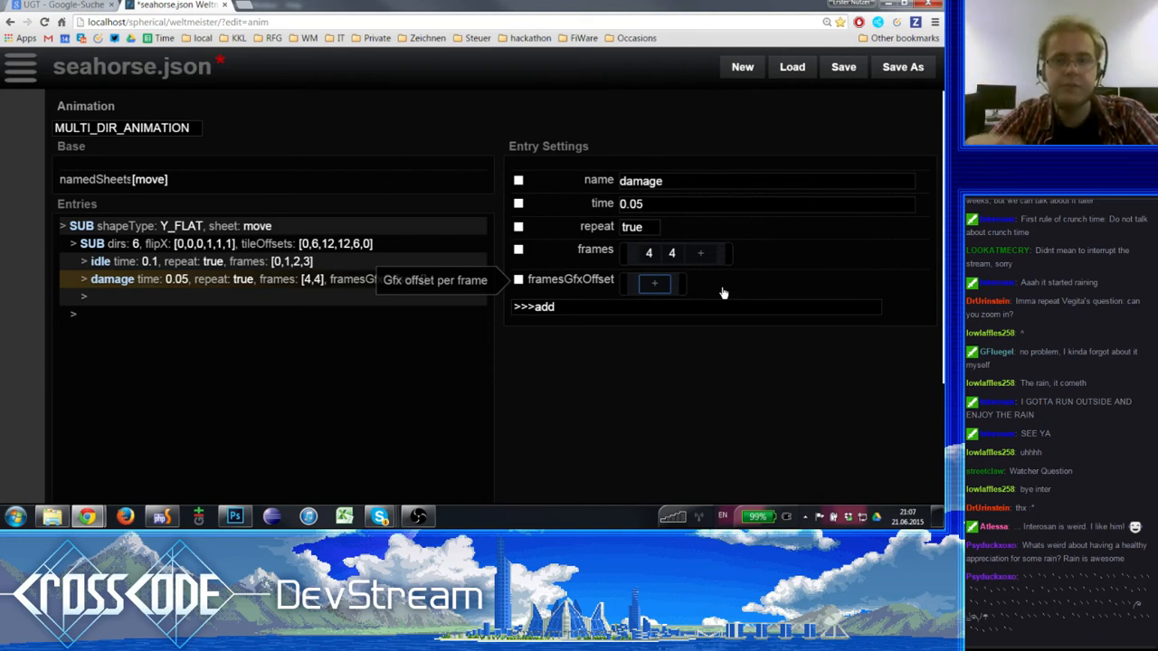
# - Fill the damage entry's framesGfxOffset list with 0, 0, 1 and 0
pyautogui.press('Return')
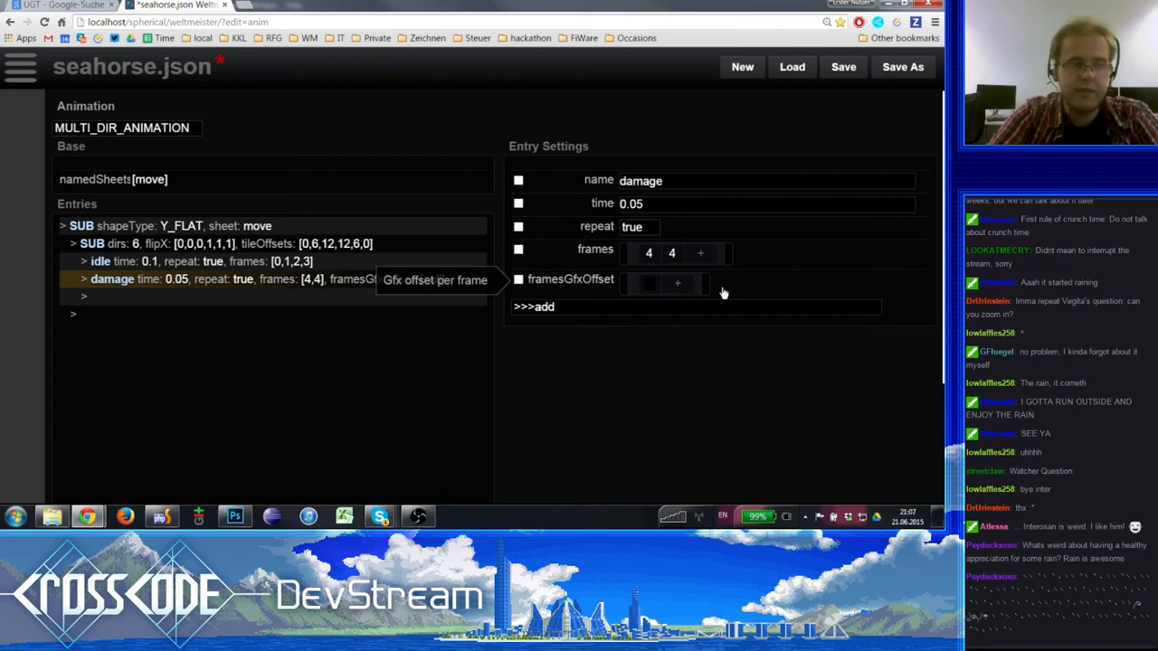
pyautogui.write('0')
pyautogui.press('Tab')
pyautogui.press('Return')
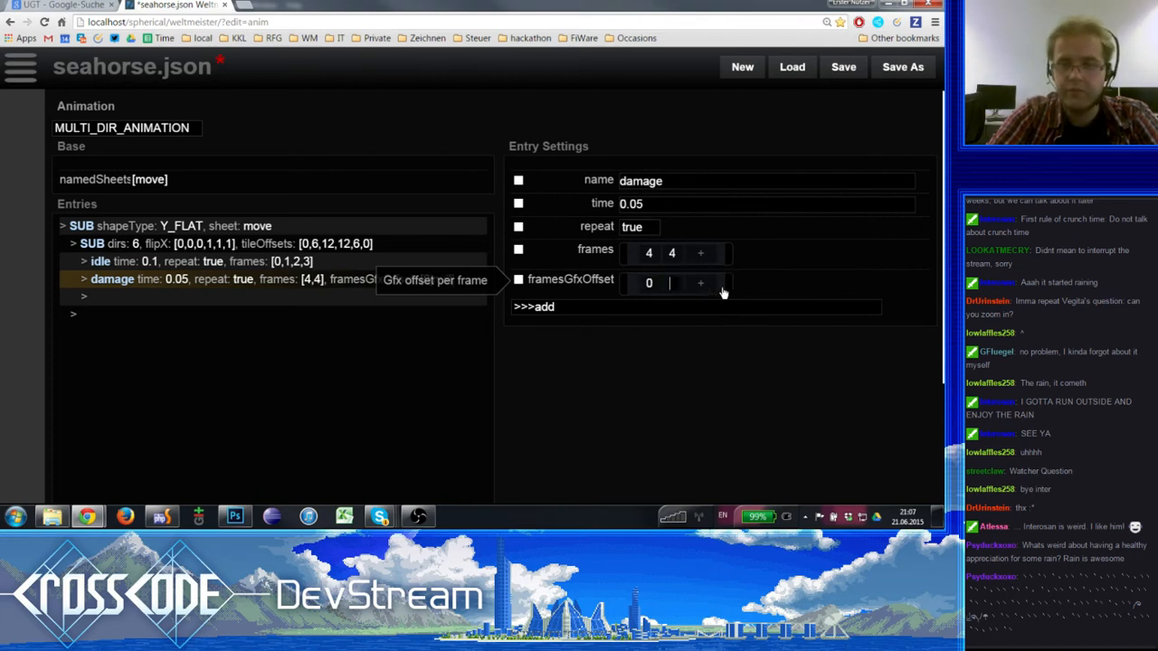
pyautogui.write('0')
pyautogui.press('Tab')
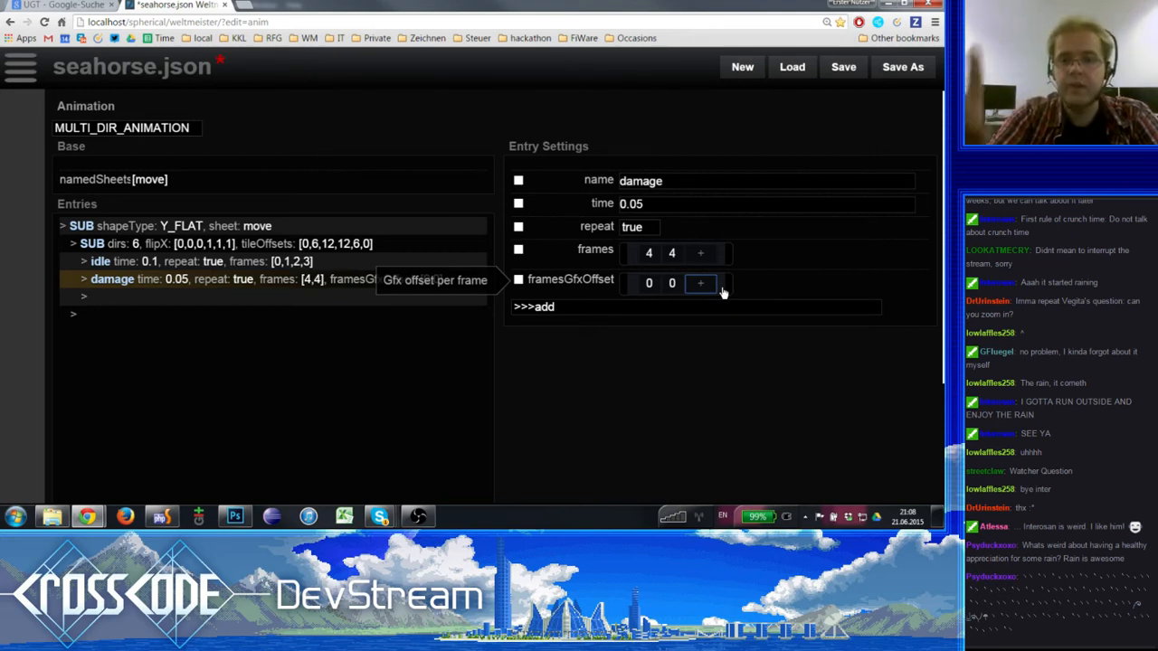
pyautogui.click(723, 291)
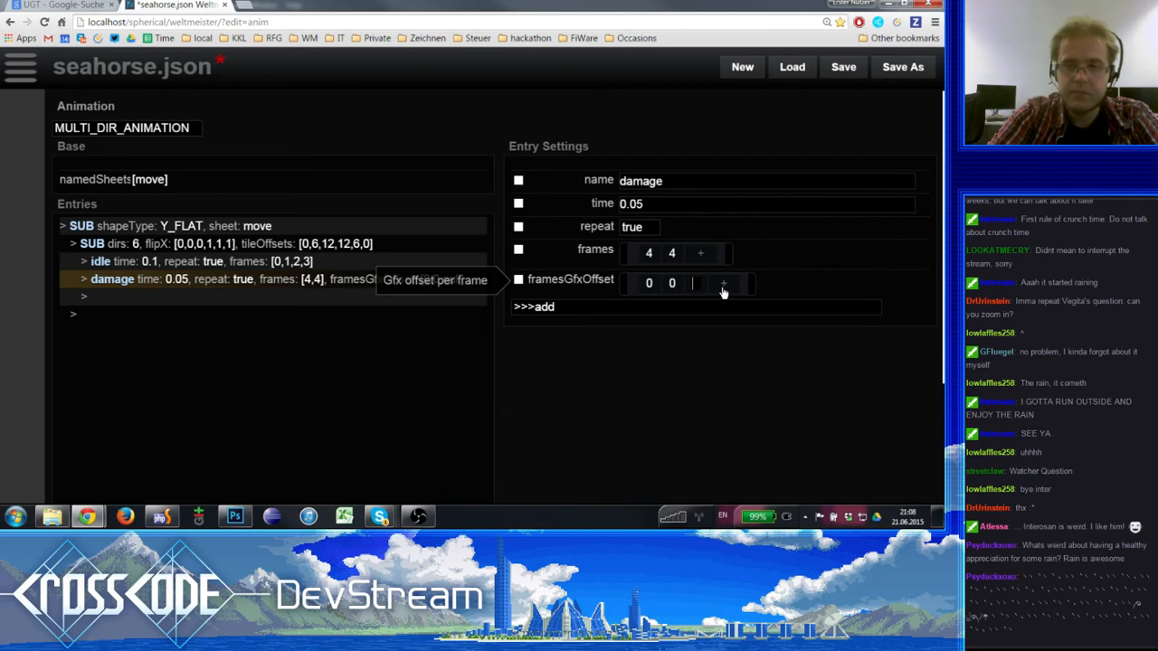
pyautogui.write('1')
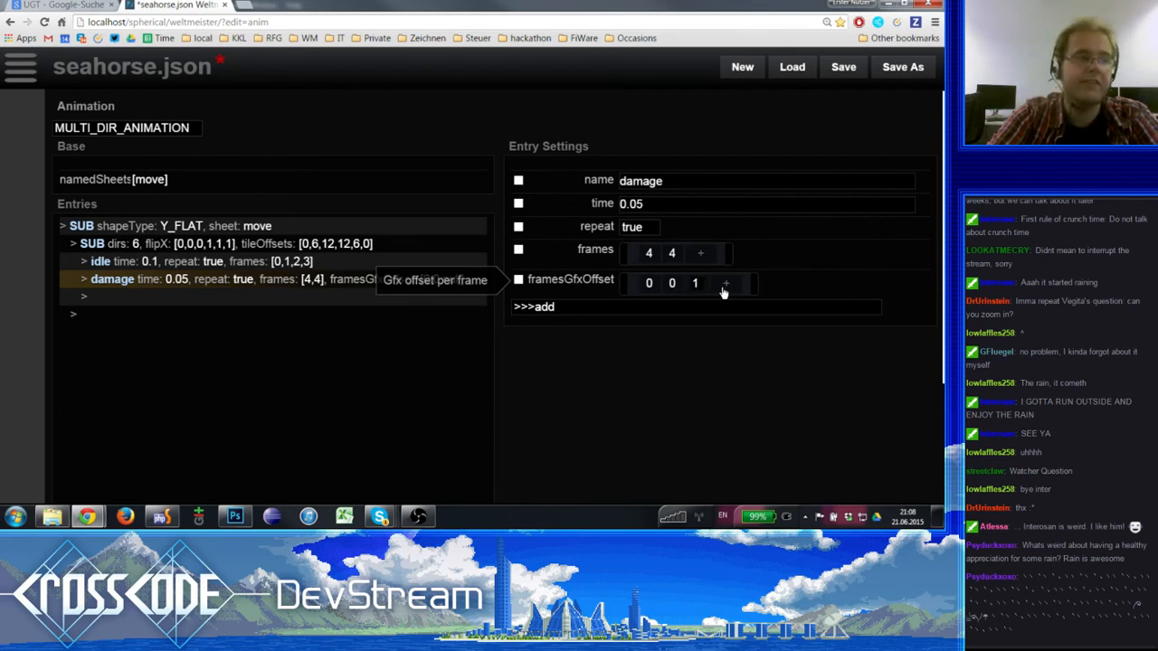
pyautogui.click(723, 286)
pyautogui.write('0')
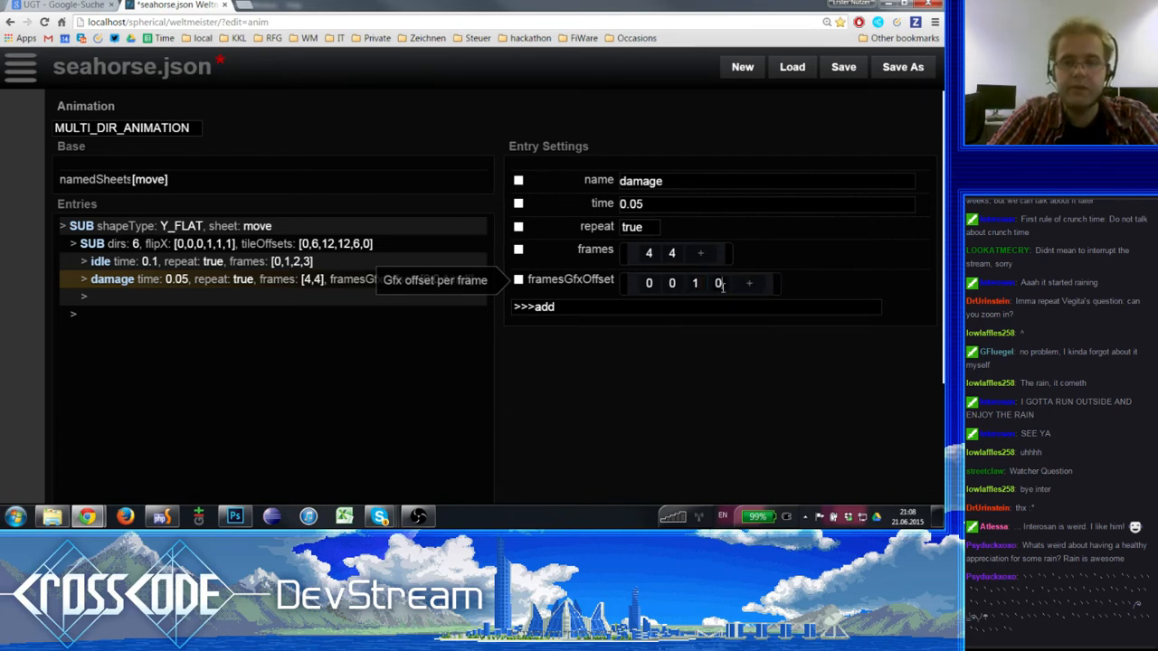
pyautogui.press('Tab')
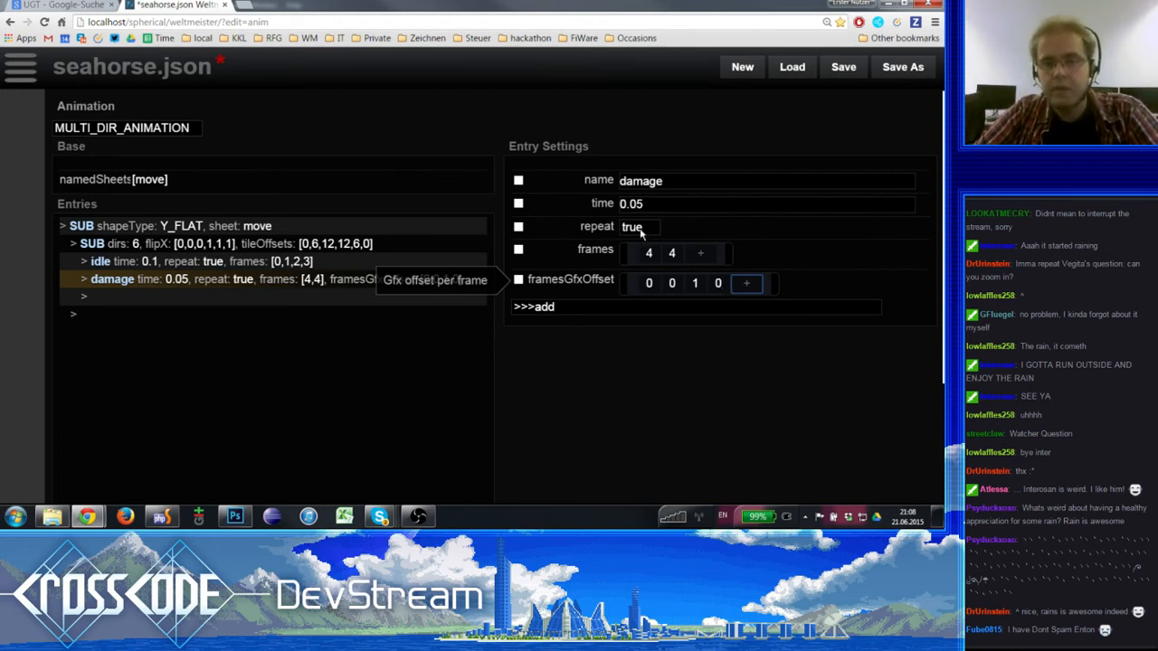
pyautogui.click(561, 307)
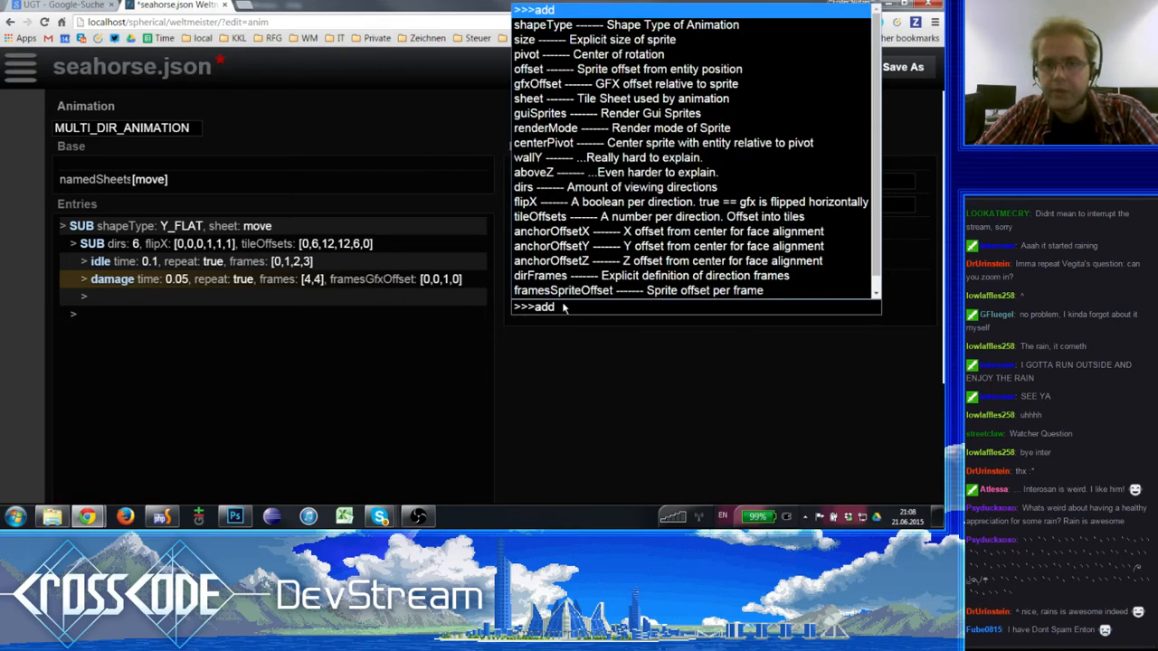
pyautogui.click(637, 351)
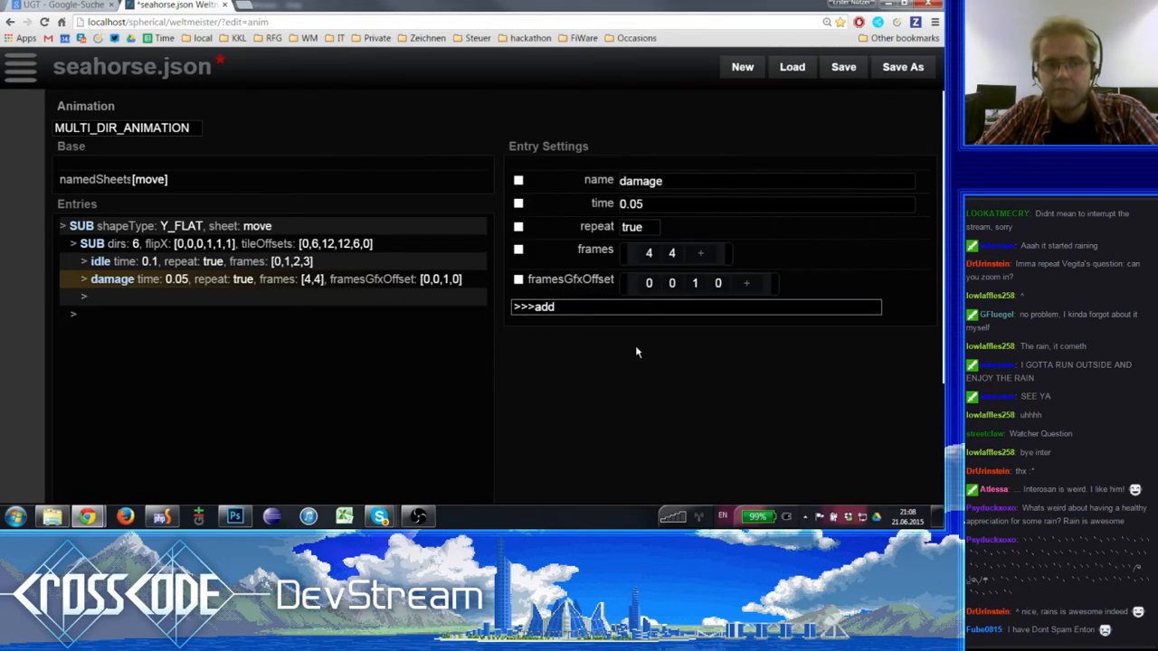
pyautogui.click(213, 263)
pyautogui.click(213, 278)
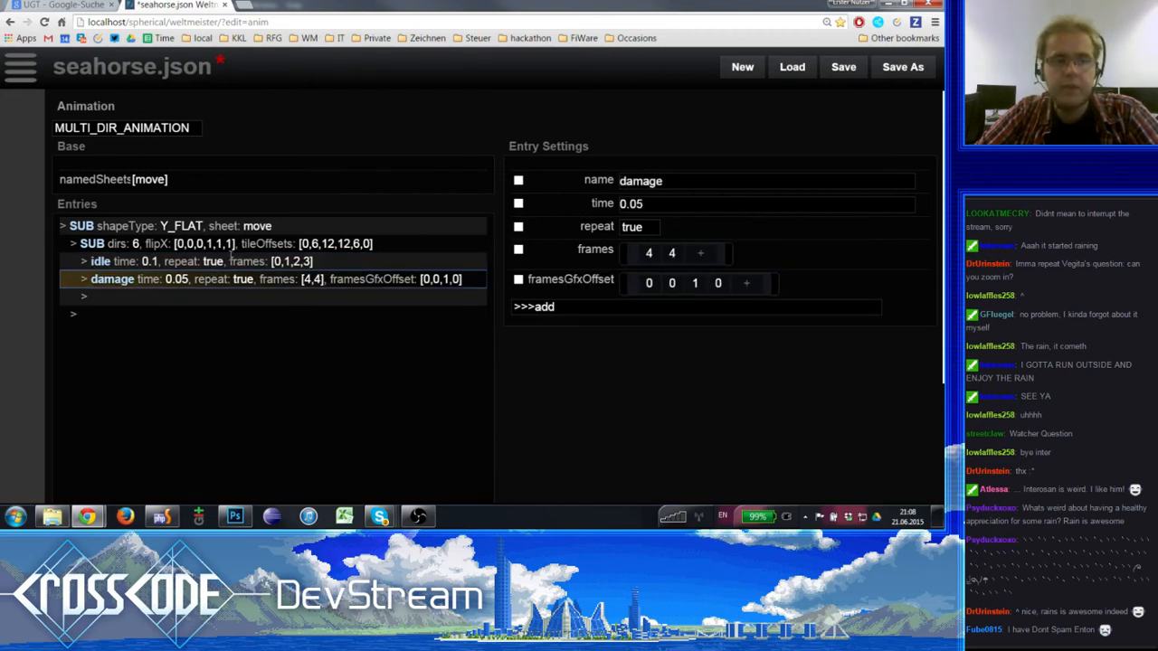
pyautogui.click(227, 262)
pyautogui.click(231, 279)
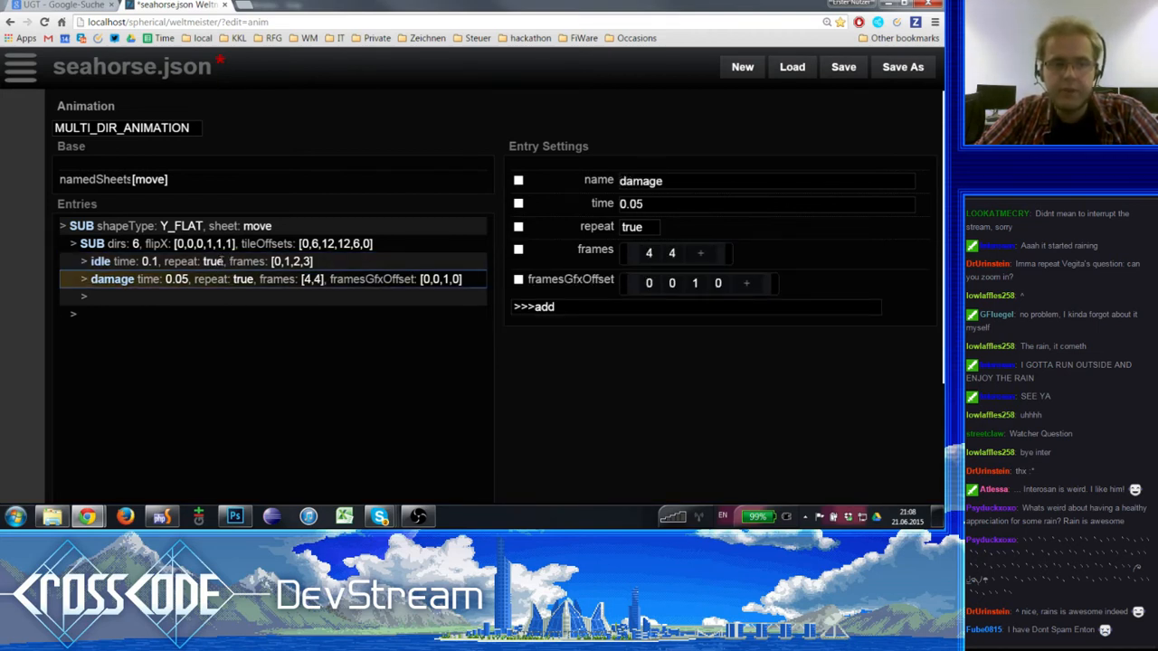
# - Duplicate the idle entry below the damage entry inside the six-direction SUB entry
pyautogui.click(222, 261)
pyautogui.hotkey('ctrl', 'c')
pyautogui.click(198, 298)
pyautogui.hotkey('ctrl', 'v')
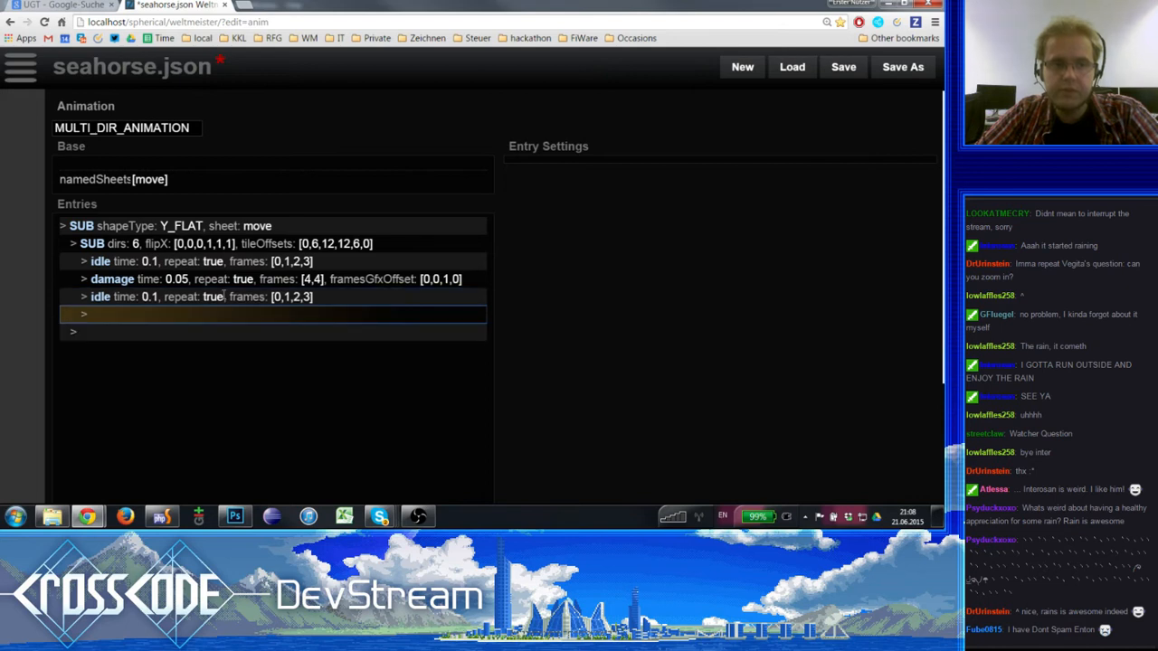
# - Turn the duplicated idle entry into preShoot, with repeat false and a time of 0.2
pyautogui.click(224, 297)
pyautogui.click(651, 226)
pyautogui.click(630, 258)
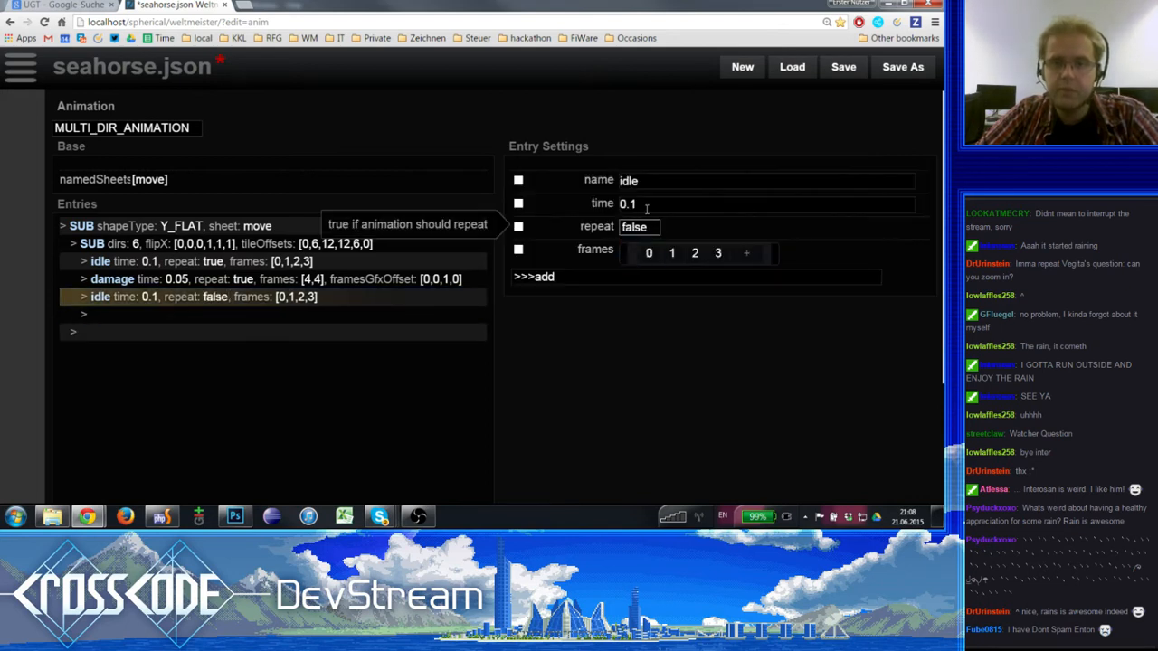
pyautogui.click(647, 207)
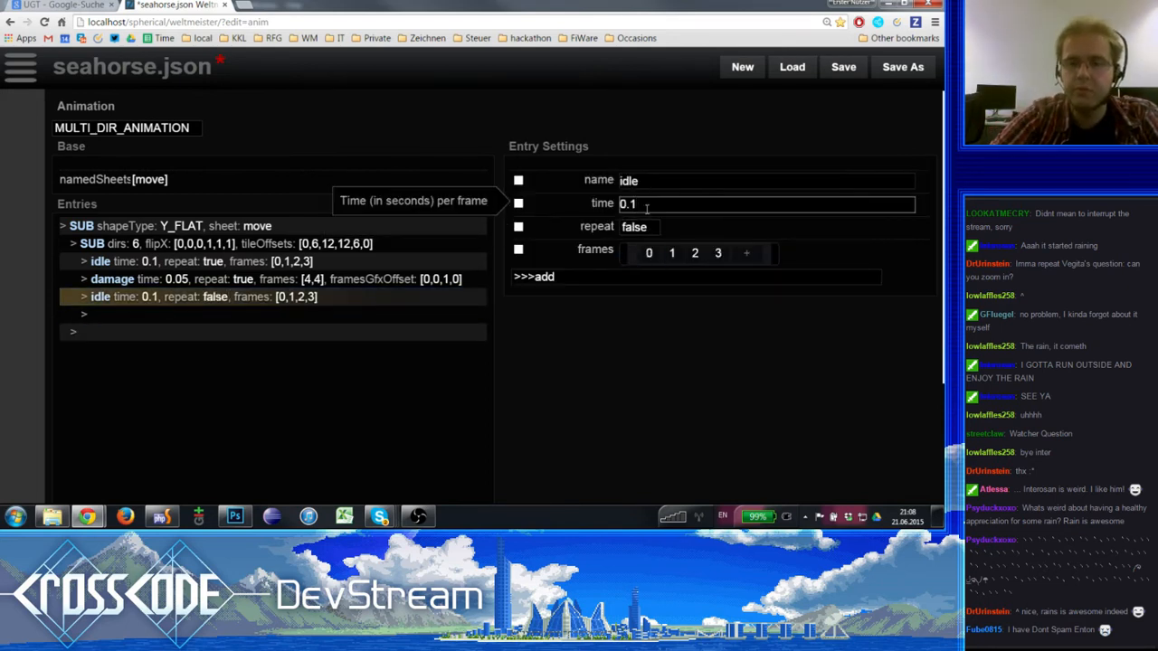
pyautogui.press('BackSpace')
pyautogui.write('2')
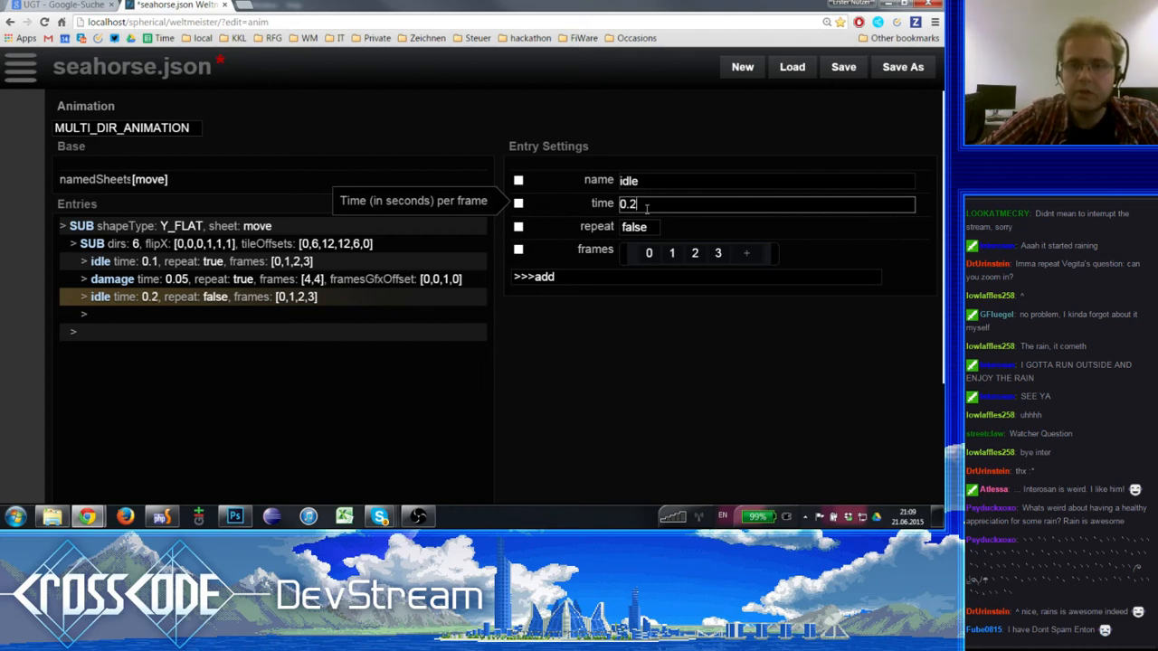
pyautogui.click(653, 179)
pyautogui.write('pr')
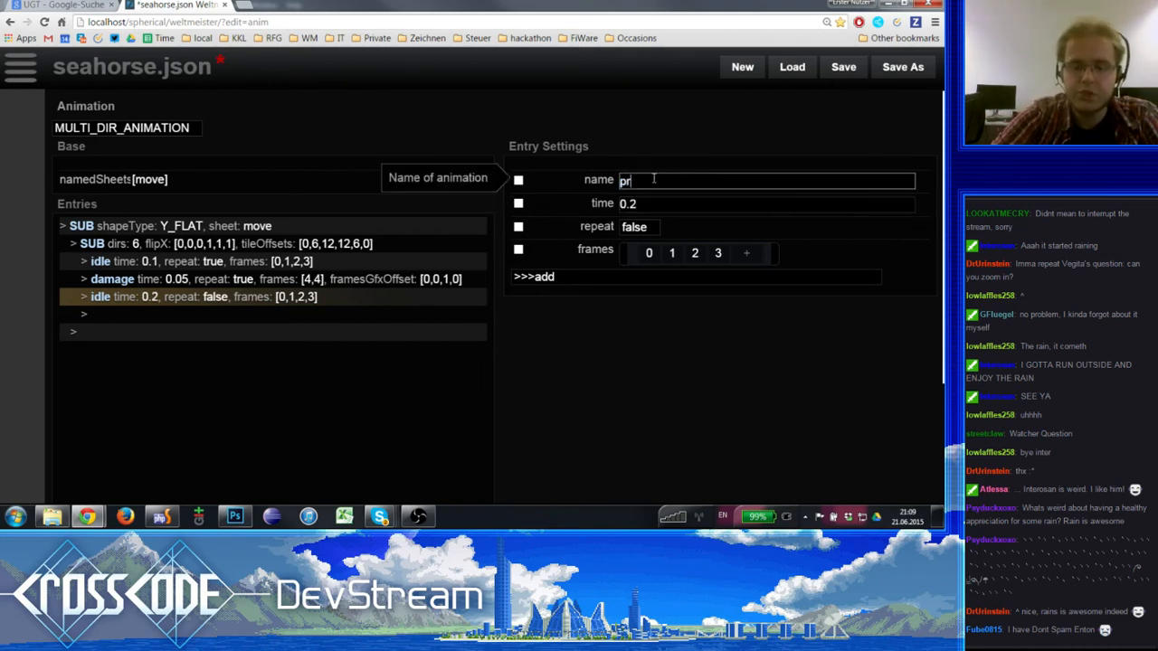
pyautogui.write('eShoot')
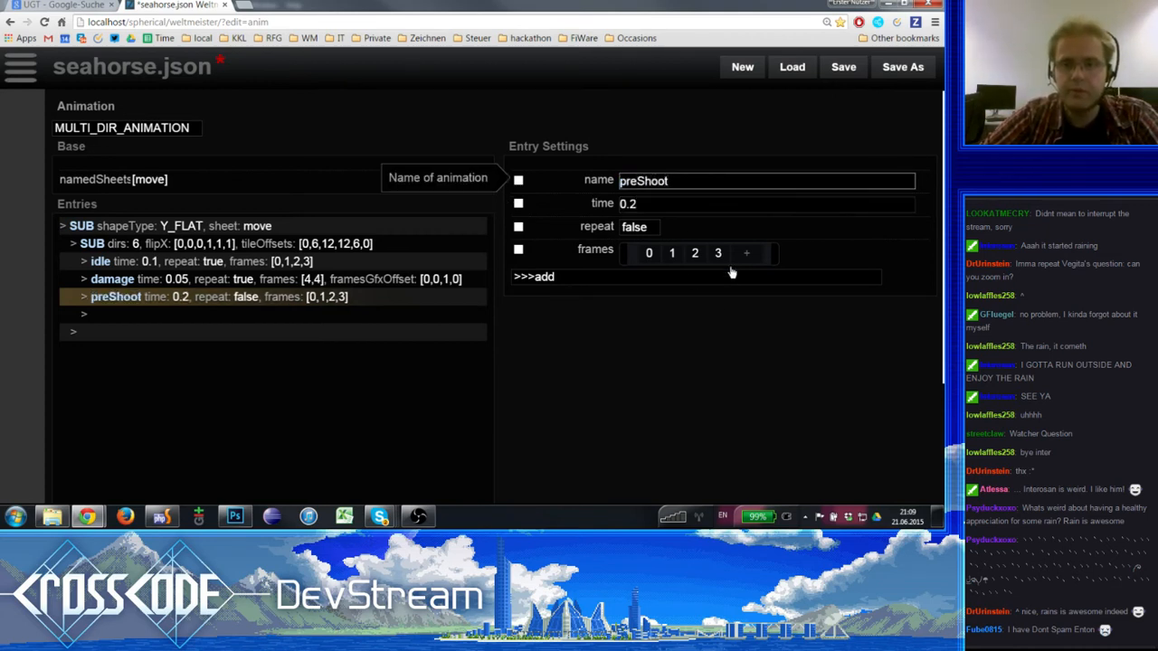
# - Reduce the preShoot entry's frames list to the single frame 4
pyautogui.click(763, 258)
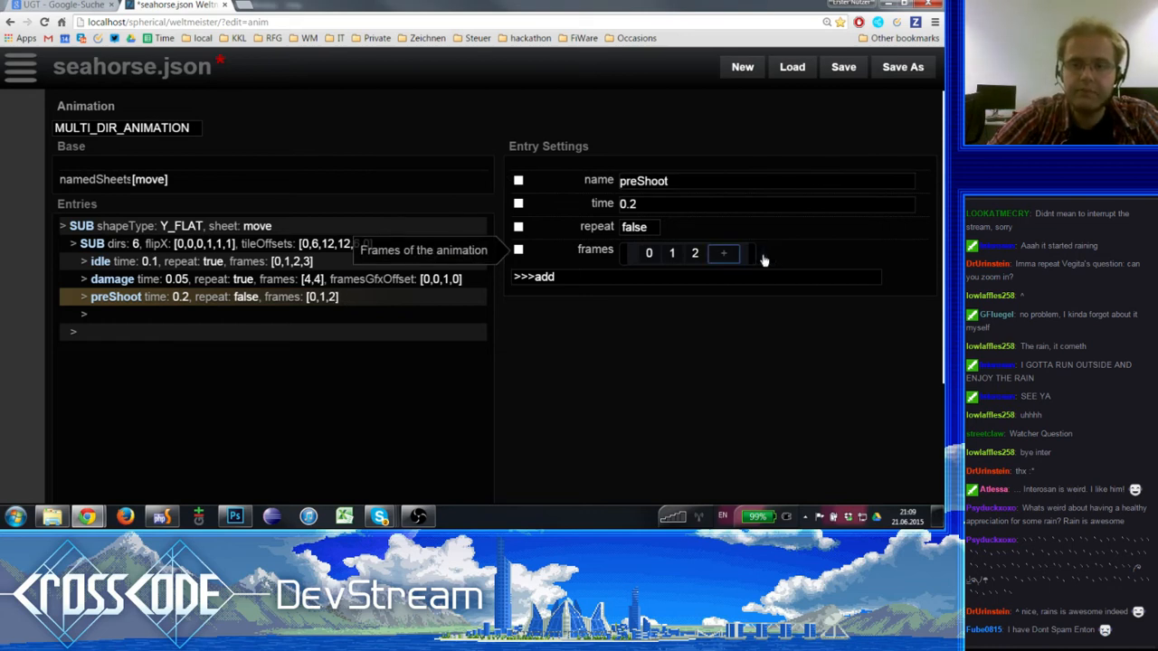
pyautogui.click(762, 258)
pyautogui.click(762, 259)
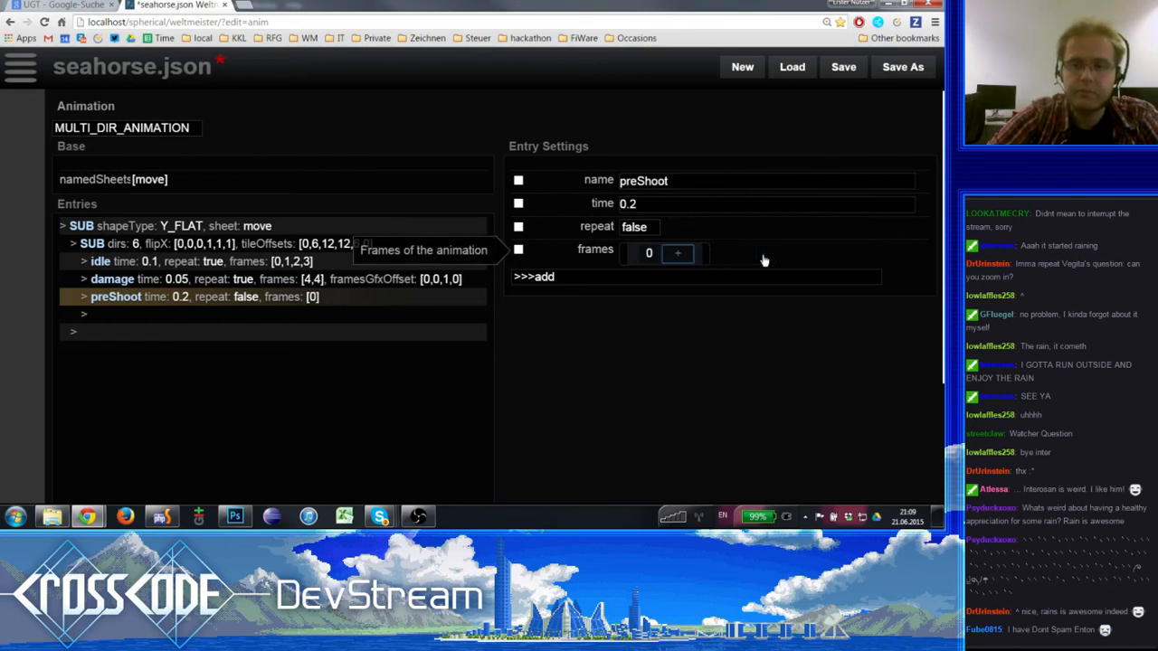
pyautogui.doubleClick(646, 253)
pyautogui.write('4')
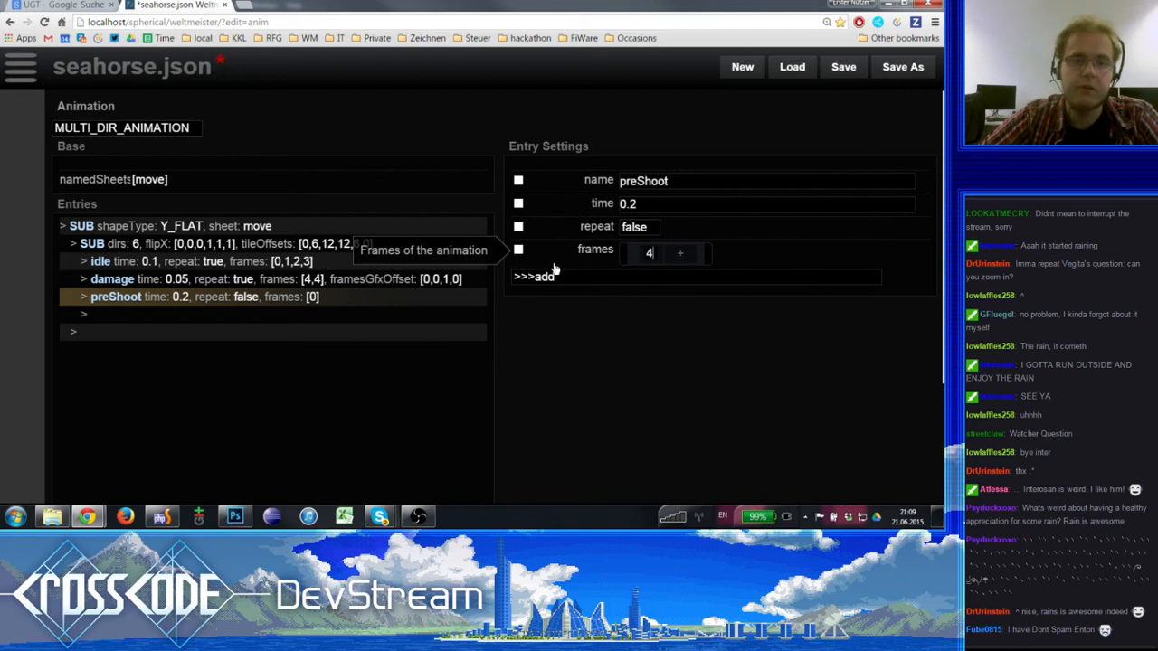
pyautogui.click(309, 282)
# - Duplicate the preShoot entry directly below itself and rename the copy shoot
pyautogui.click(303, 300)
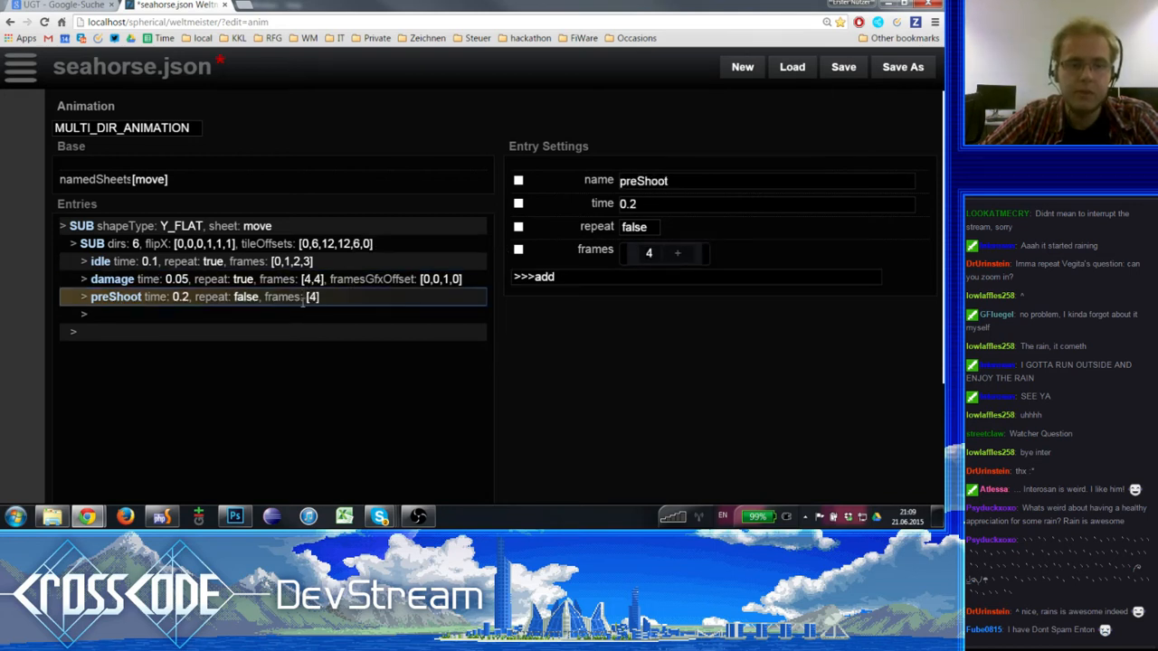
pyautogui.hotkey('ctrl', 'c')
pyautogui.hotkey('ctrl', 'v')
pyautogui.click(639, 180)
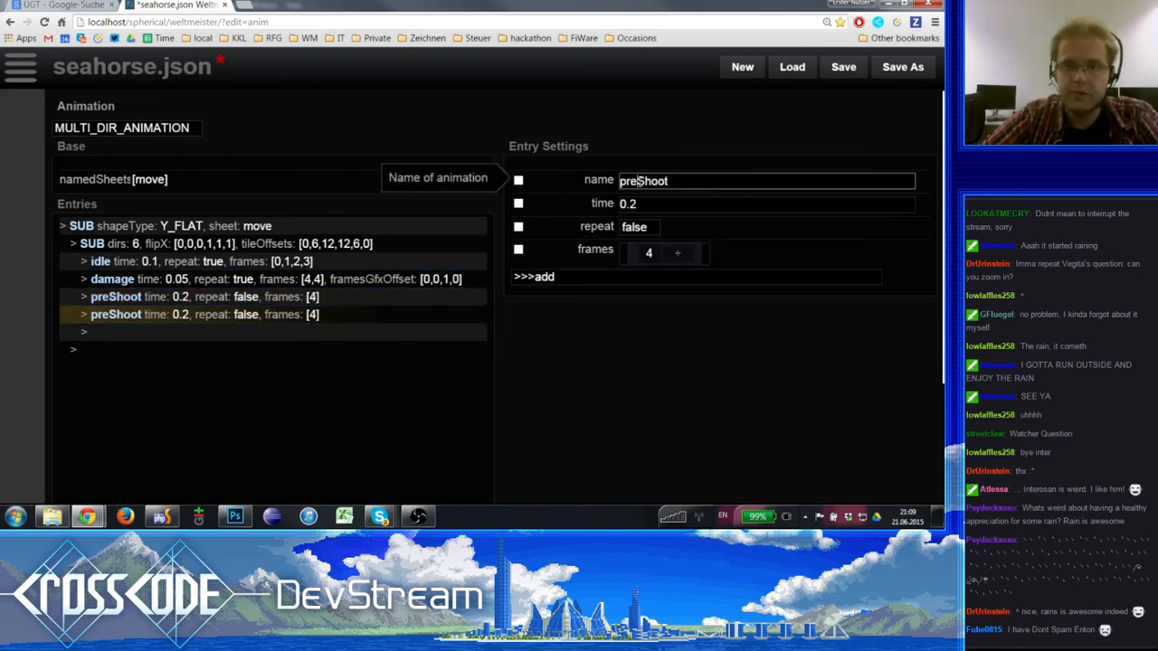
pyautogui.moveTo(642, 181); pyautogui.dragTo(611, 186)
pyautogui.write('s')
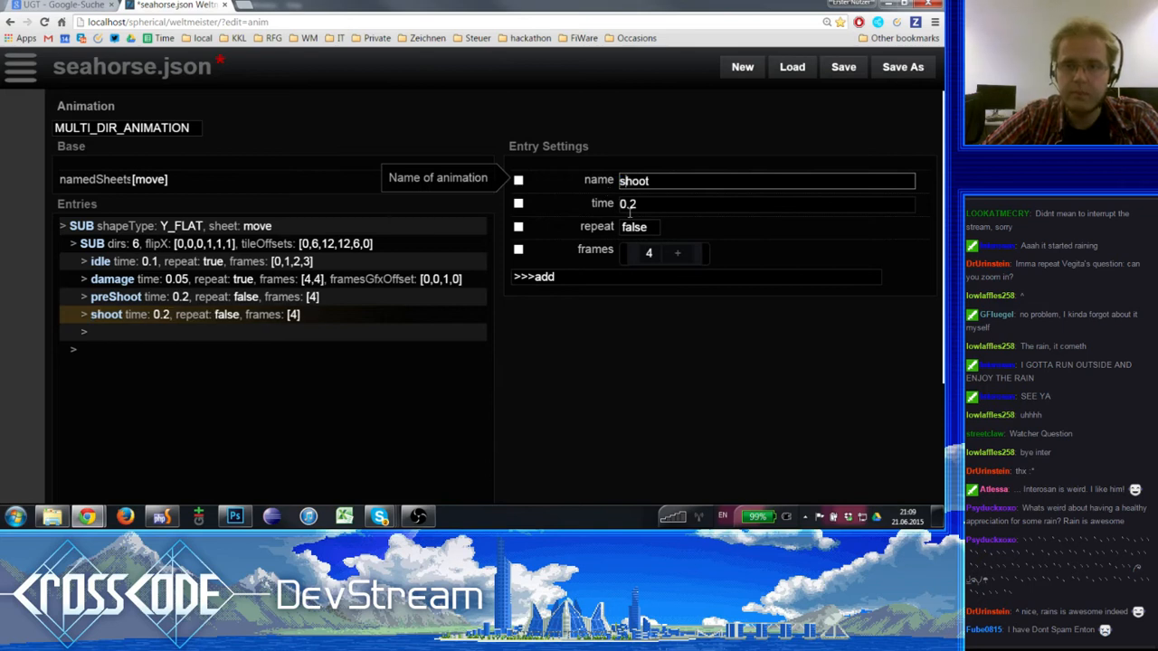
# - Set the shoot entry's only frame to 5 and save seahorse.json
pyautogui.click(651, 253)
pyautogui.doubleClick(649, 253)
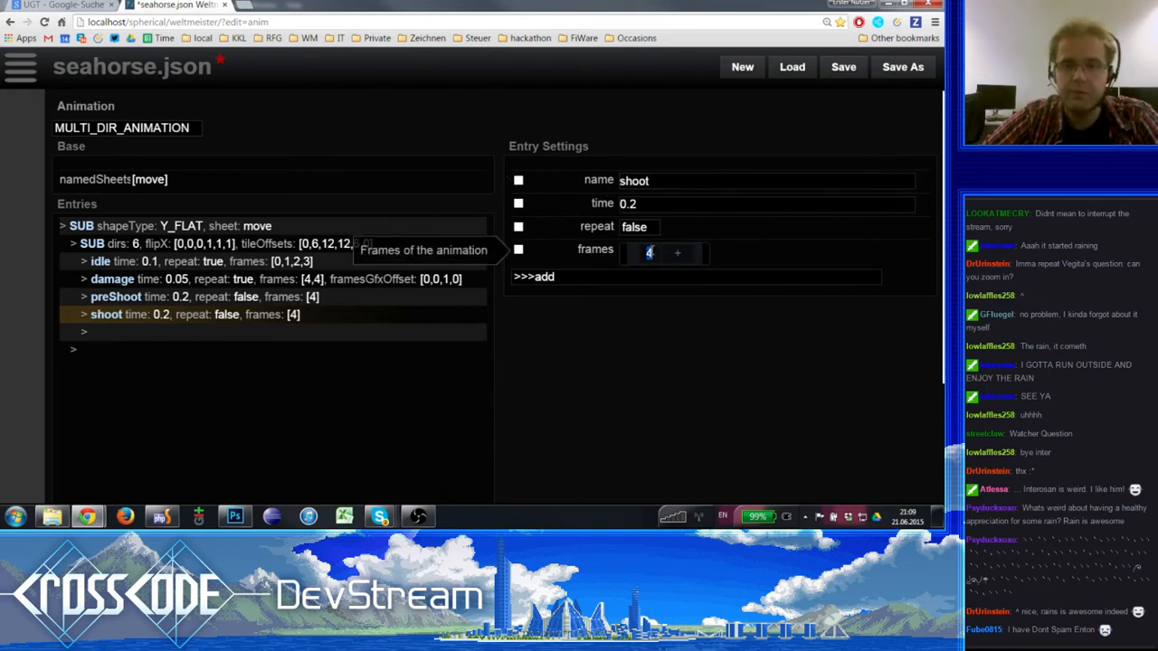
pyautogui.write('5')
pyautogui.click(671, 184)
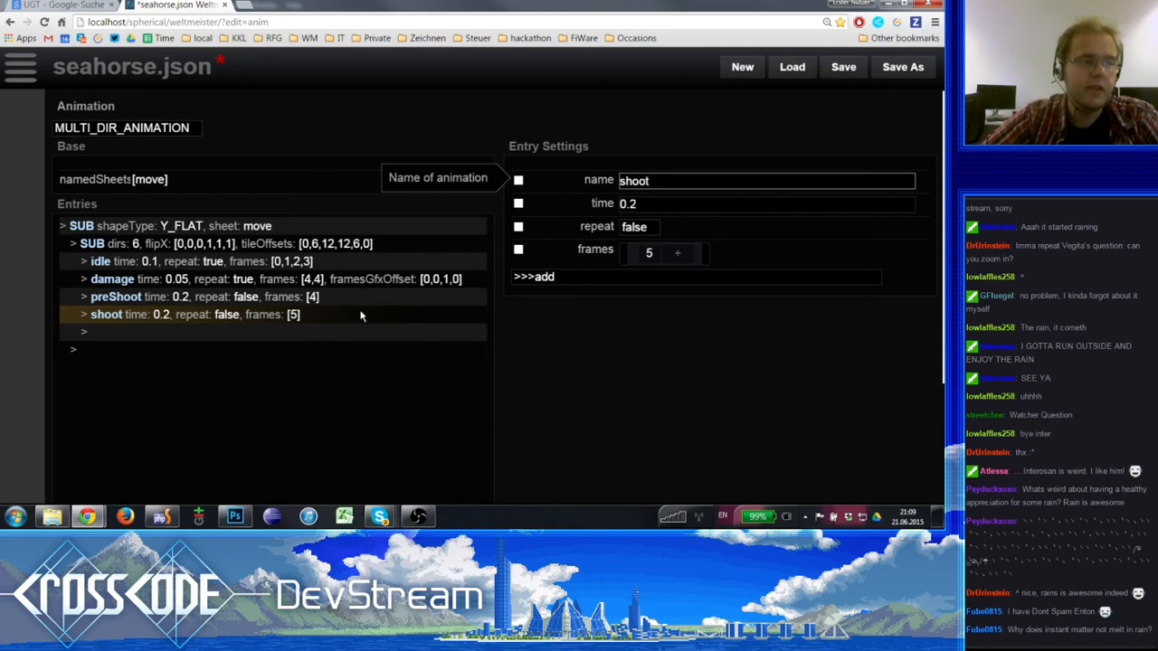
pyautogui.click(833, 67)
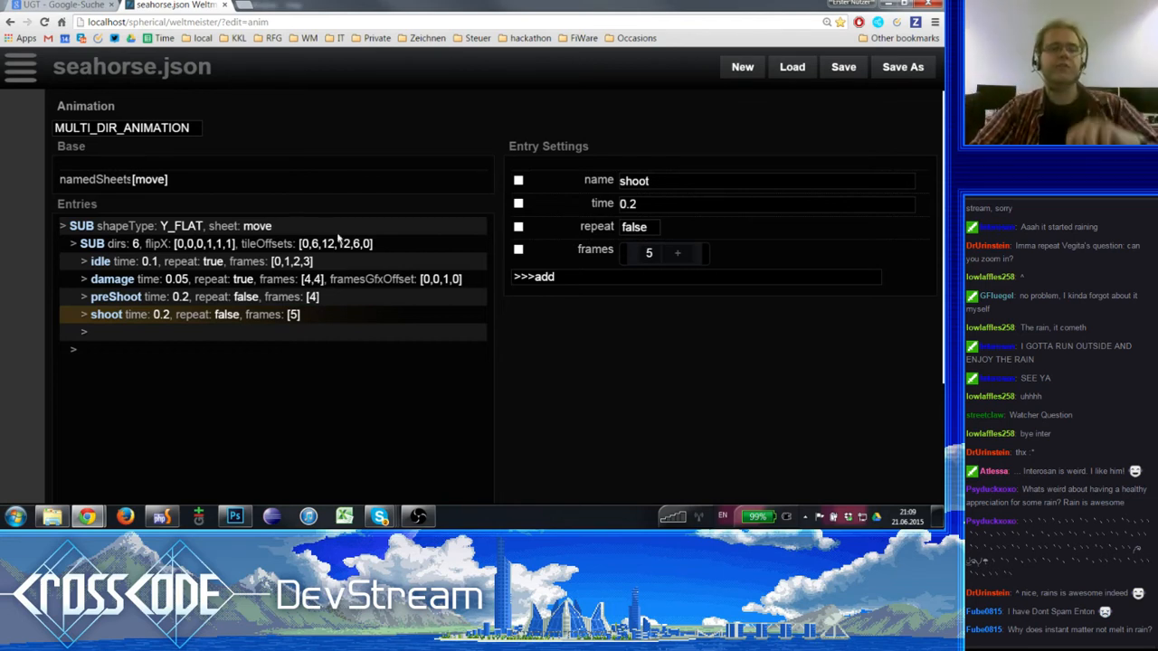
pyautogui.hotkey('ctrl', '-')
pyautogui.hotkey('ctrl', '-')
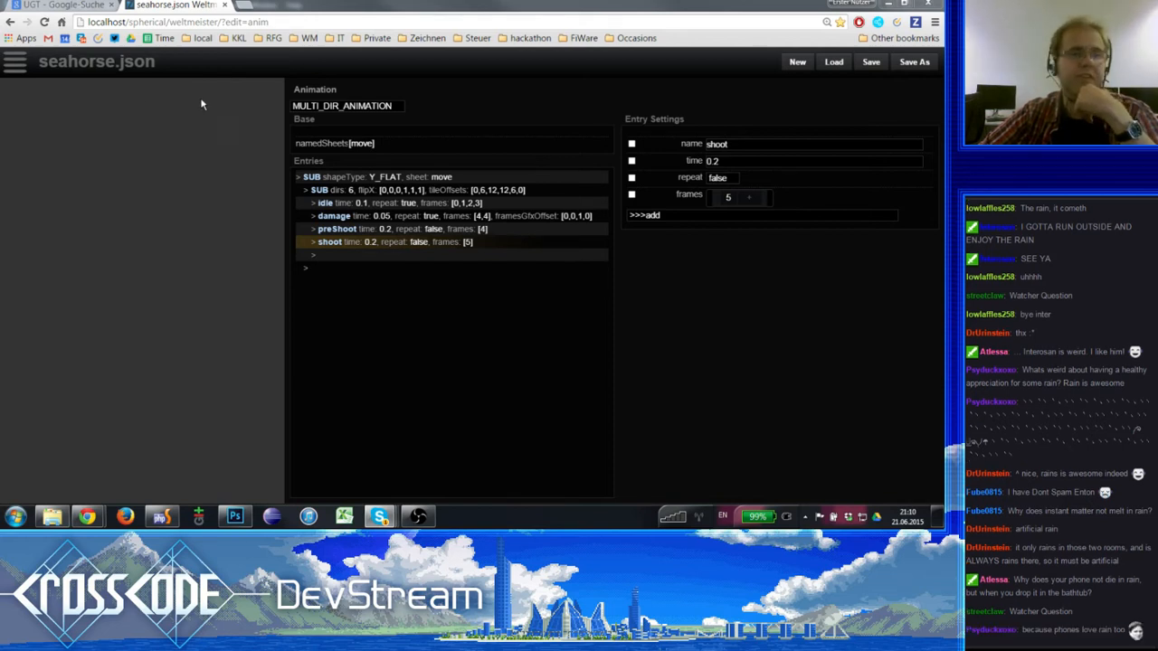
pyautogui.click(15, 62)
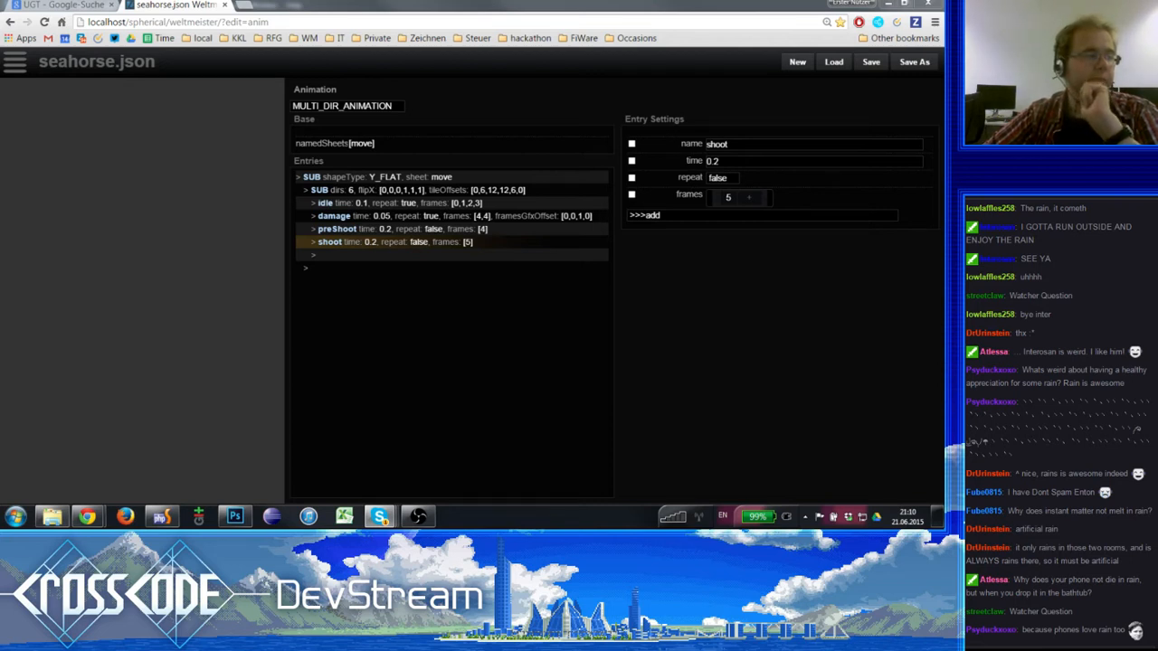
# - Read the View Questions page at central.cross-code.com/admin-questions.php in a new tab, and close that tab
pyautogui.click(246, 6)
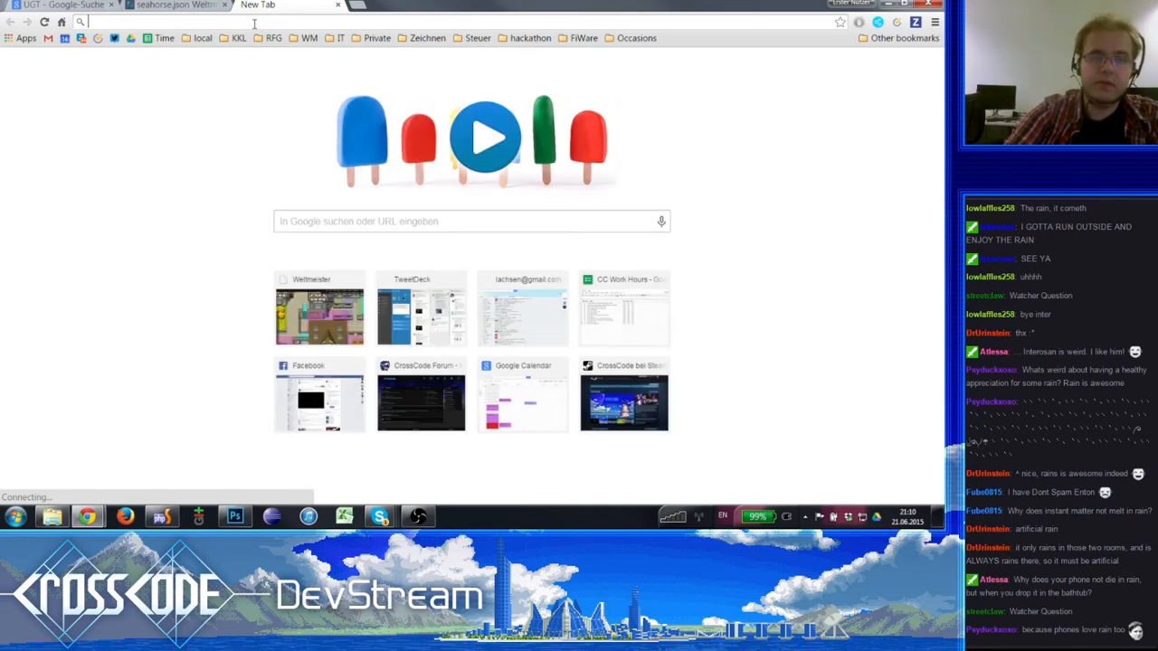
pyautogui.write('cro')
pyautogui.press('BackSpace')
pyautogui.press('BackSpace')
pyautogui.press('BackSpace')
pyautogui.press('BackSpace')
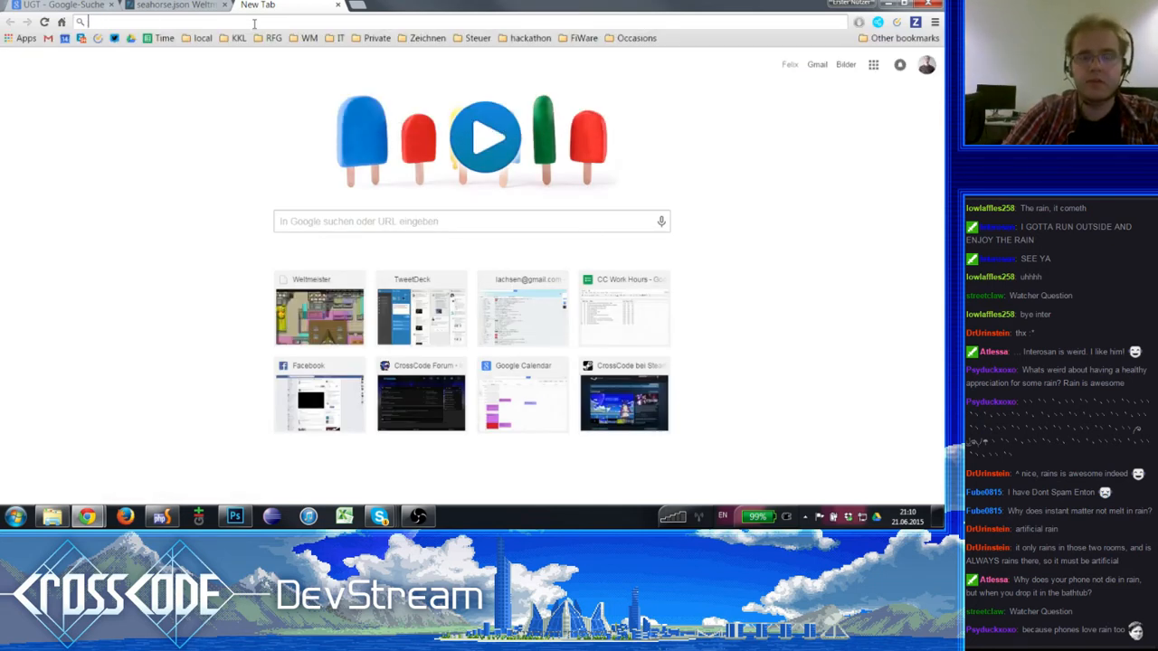
pyautogui.write('centa')
pyautogui.press('BackSpace')
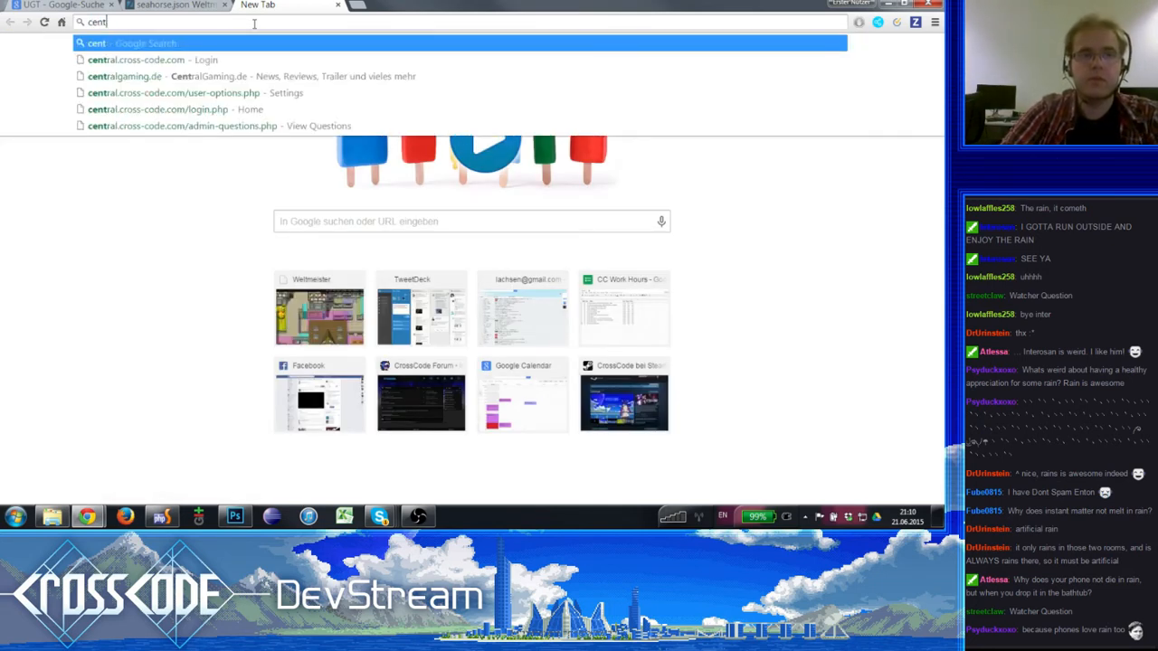
pyautogui.press('Down')
pyautogui.press('Up')
pyautogui.press('Down')
pyautogui.press('Down')
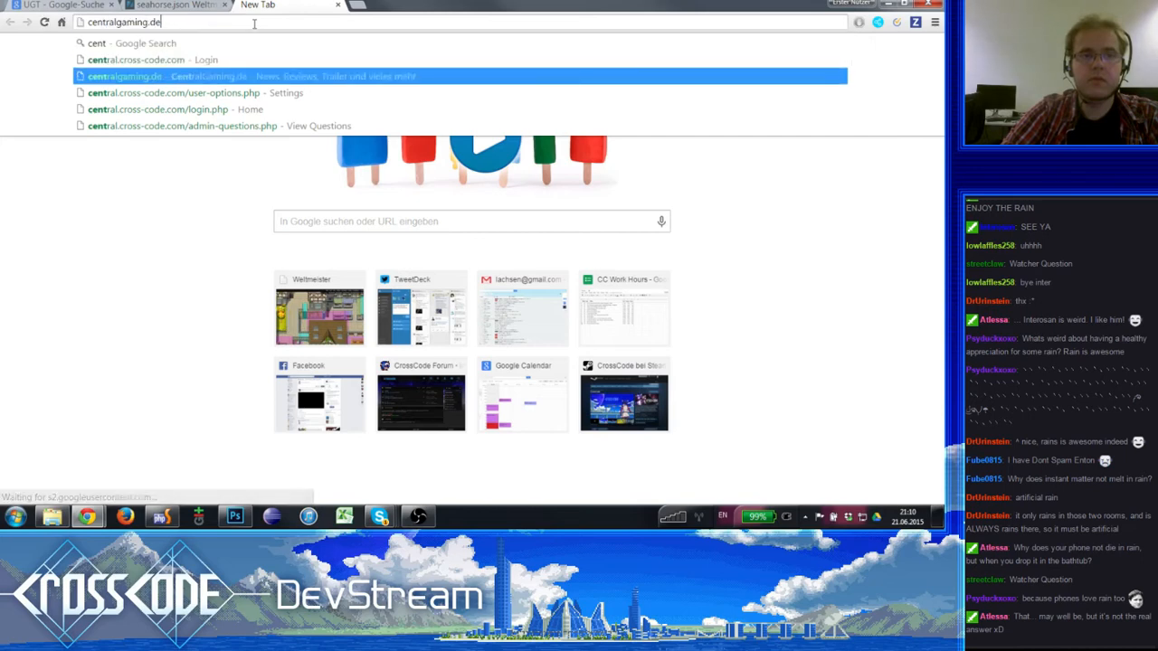
pyautogui.press('Down')
pyautogui.press('Down')
pyautogui.press('Down')
pyautogui.press('Return')
pyautogui.click(338, 4)
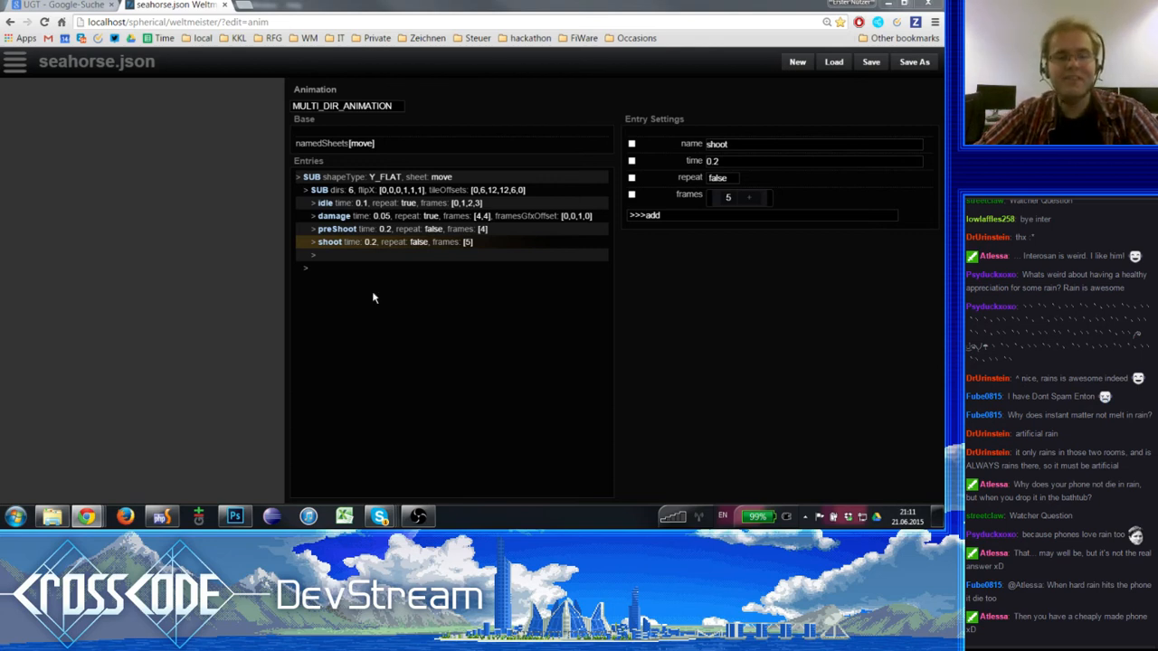
# - Open the Weltmeister enemy editor in a new tab and load frobbit.json from its file list
pyautogui.click(310, 179)
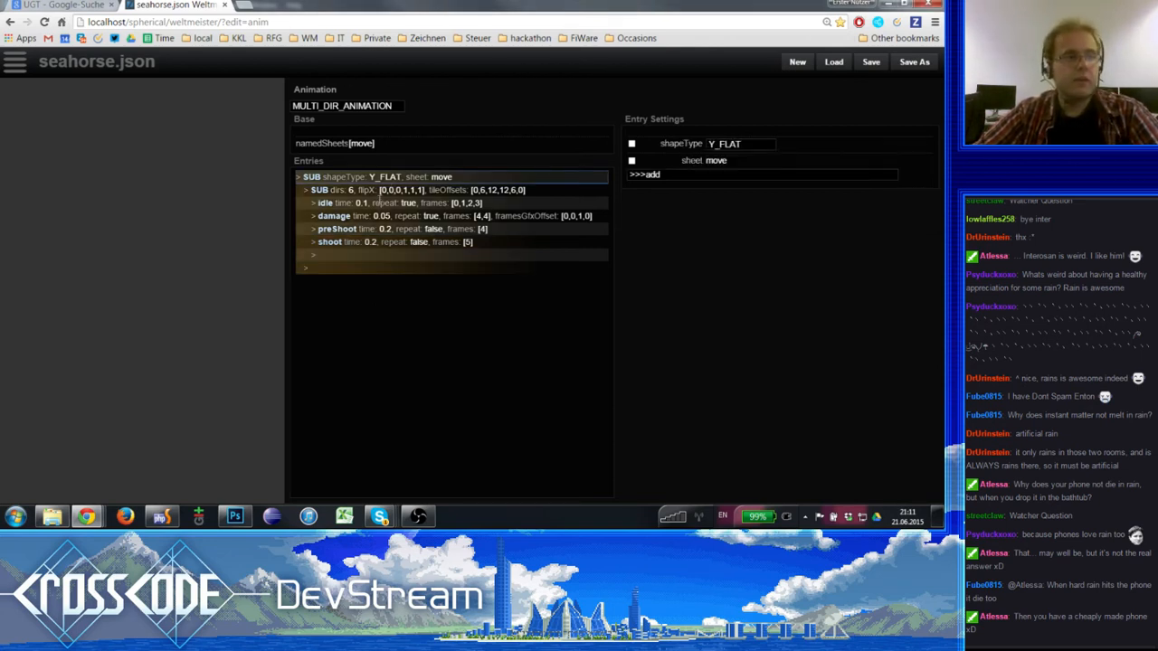
pyautogui.click(382, 179)
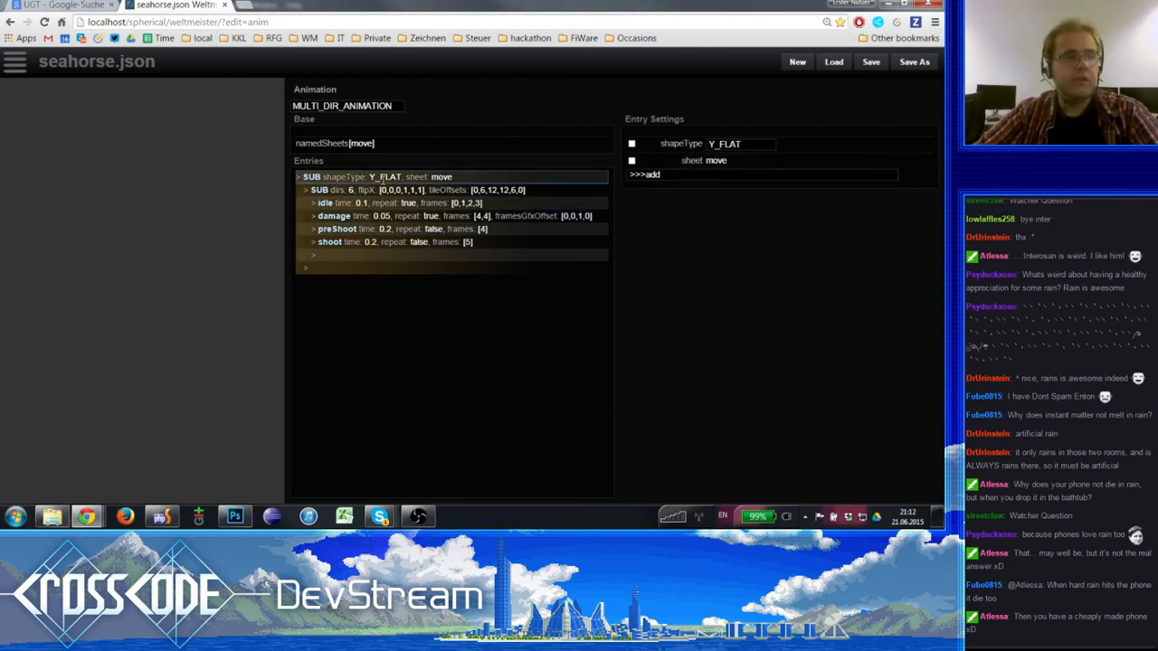
pyautogui.click(242, 5)
pyautogui.click(305, 39)
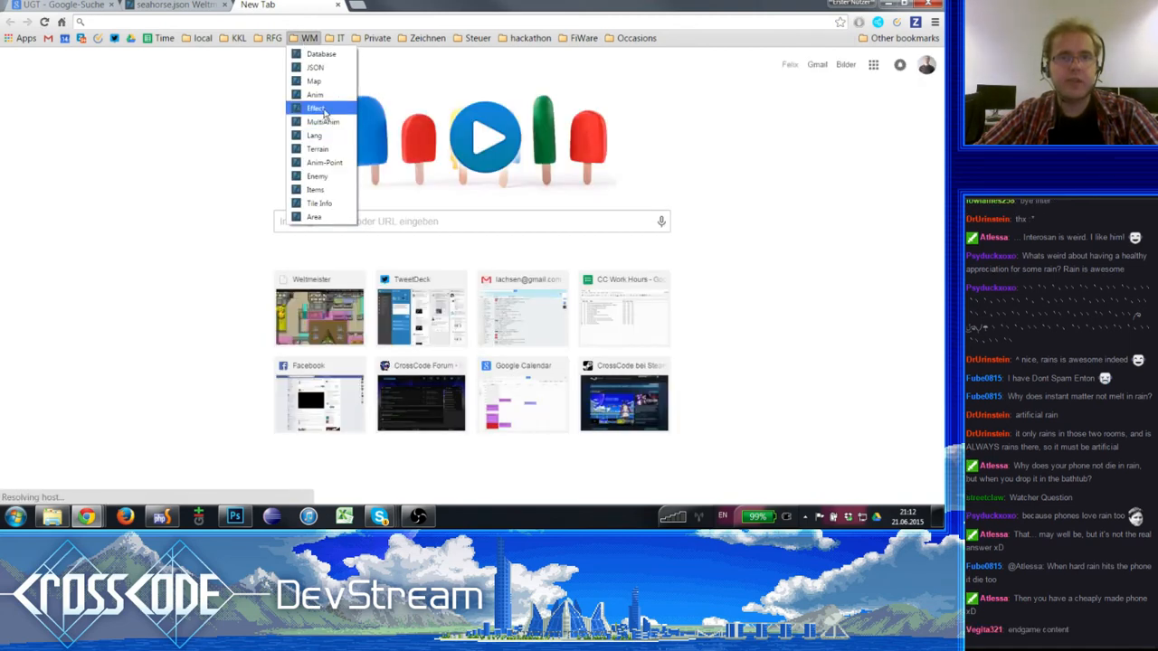
pyautogui.click(319, 177)
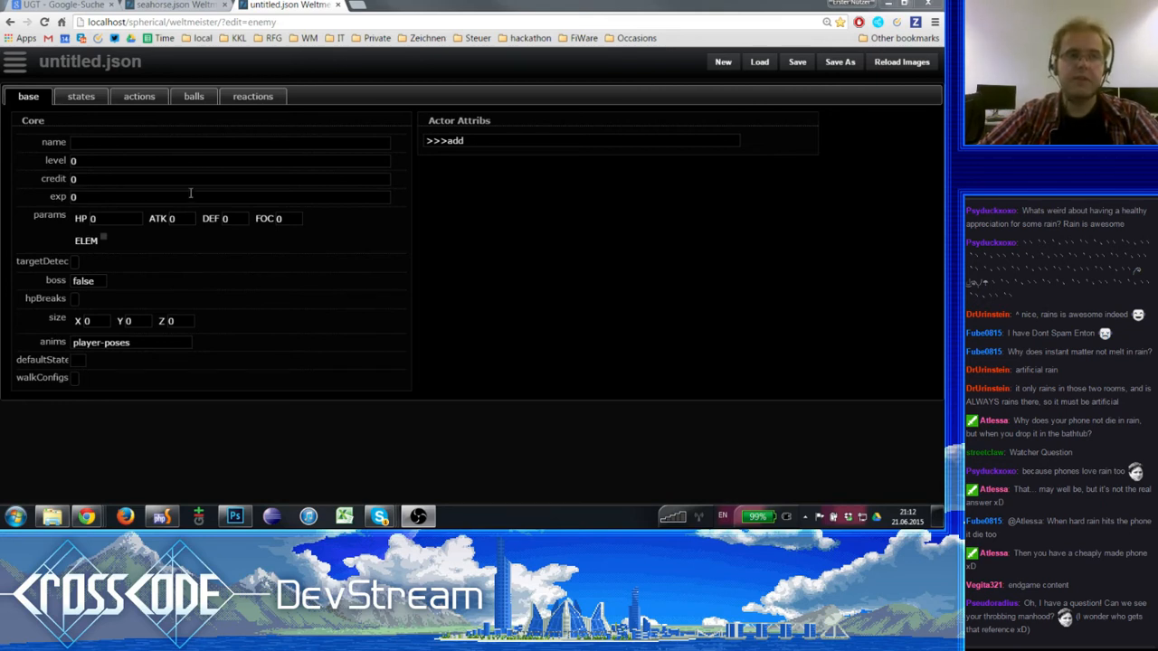
pyautogui.click(14, 64)
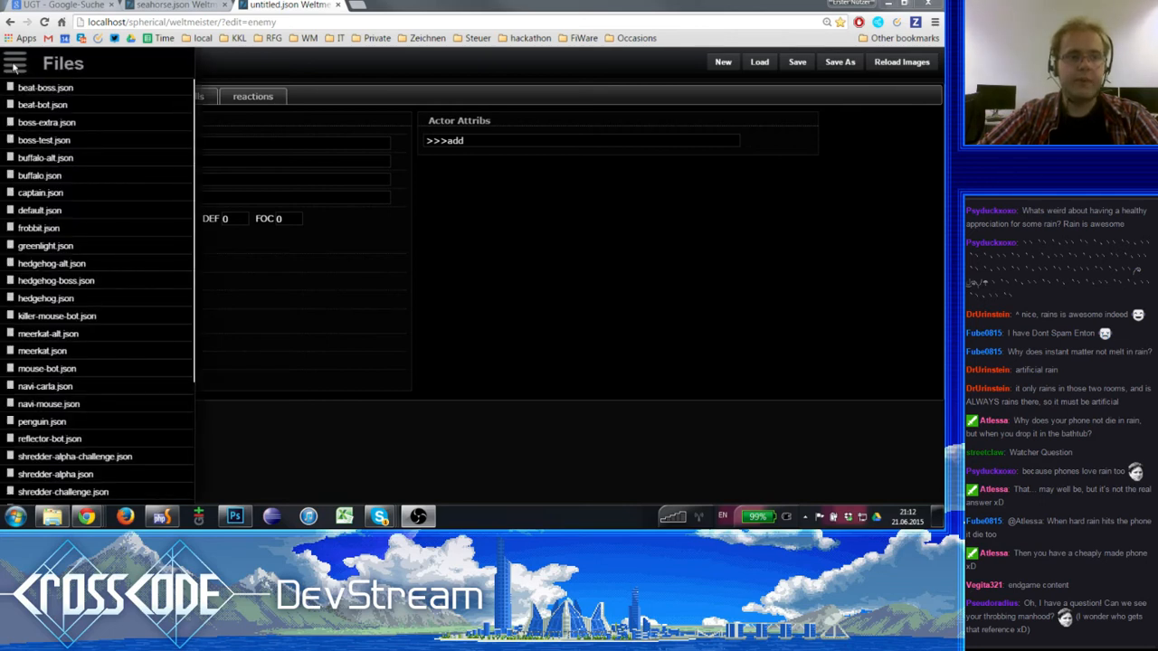
pyautogui.click(55, 230)
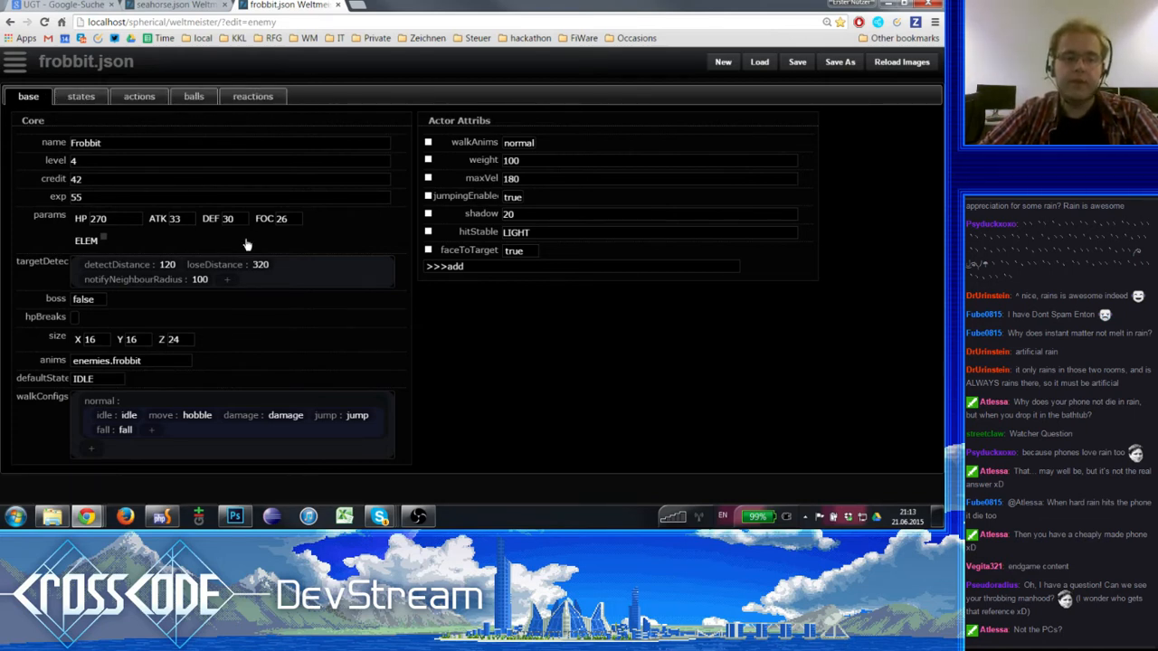
# - Examine the Frobbit's core settings: name, level, credit, exp and the HP, ATK, DEF and FOC params
pyautogui.click(124, 145)
pyautogui.click(110, 162)
pyautogui.click(108, 180)
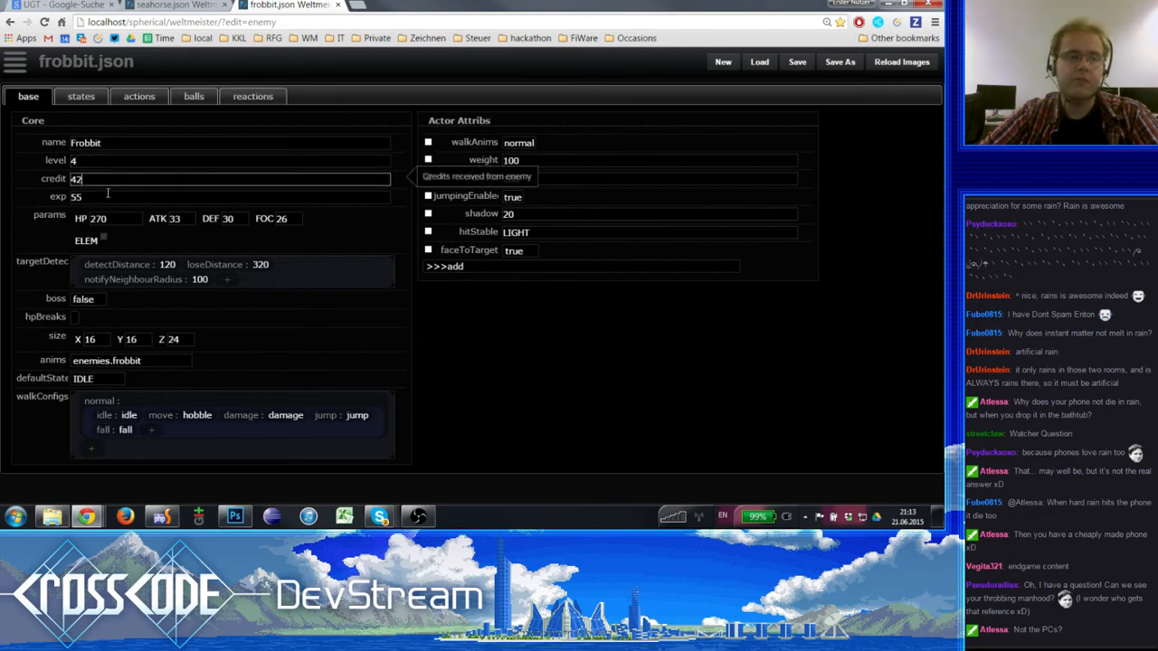
pyautogui.click(108, 197)
pyautogui.click(102, 219)
pyautogui.click(178, 220)
pyautogui.click(213, 222)
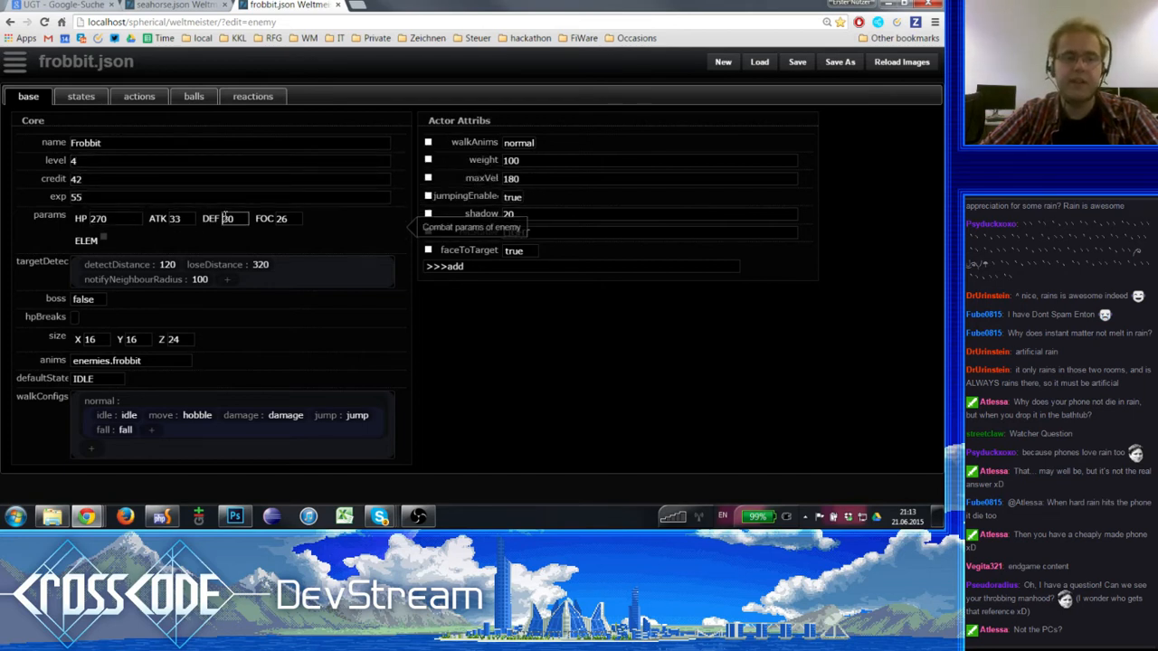
pyautogui.click(280, 226)
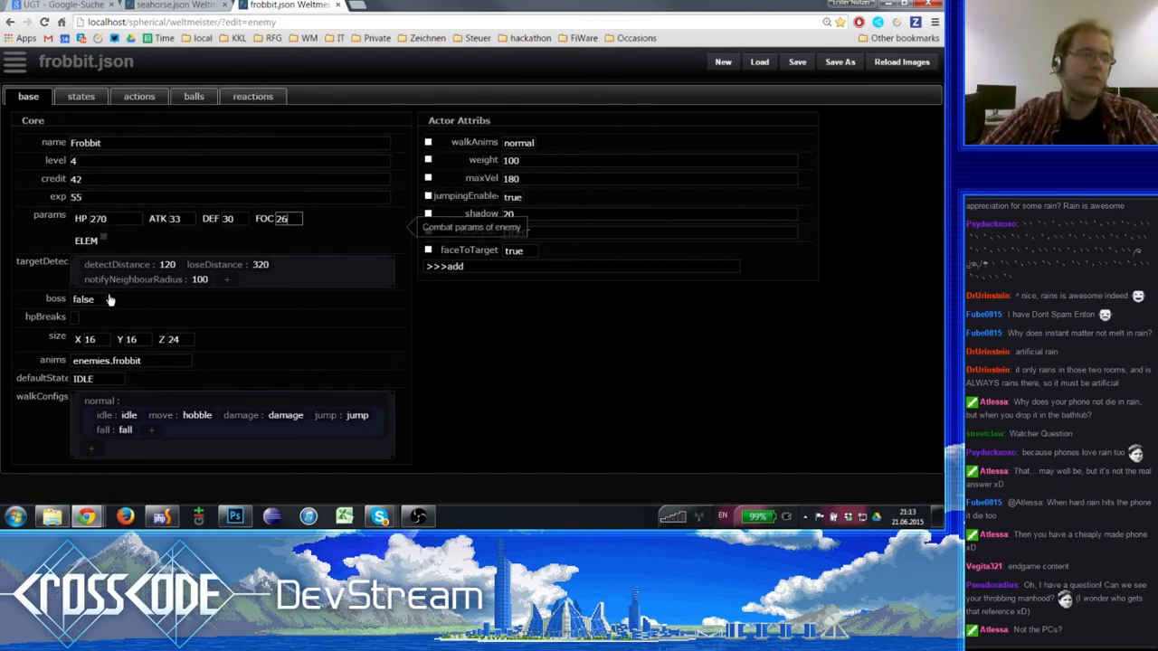
# - Try an empty list for the Frobbit's ELEM parameter, and disable the parameter again
pyautogui.click(103, 241)
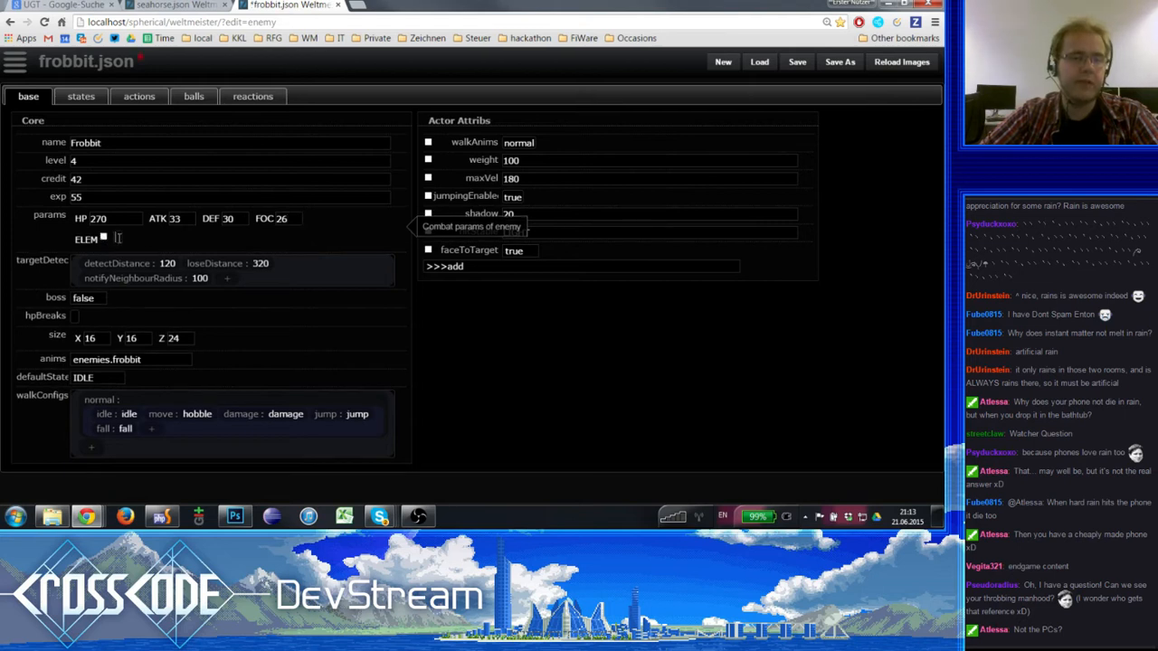
pyautogui.write('[]')
pyautogui.press('Return')
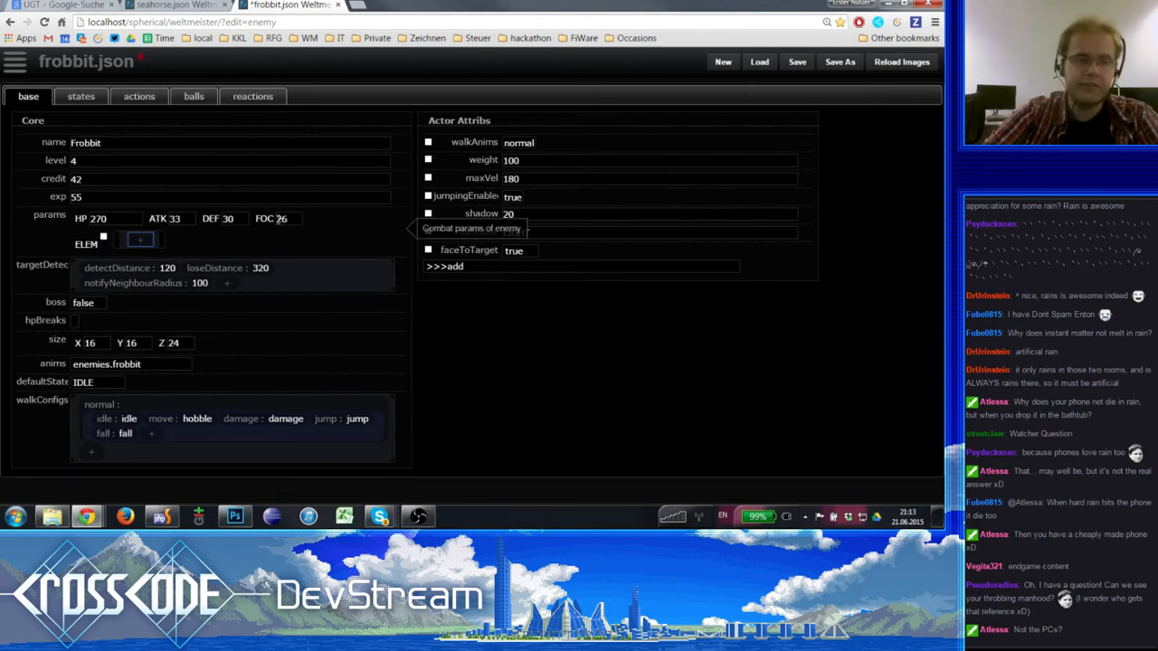
pyautogui.press('Delete')
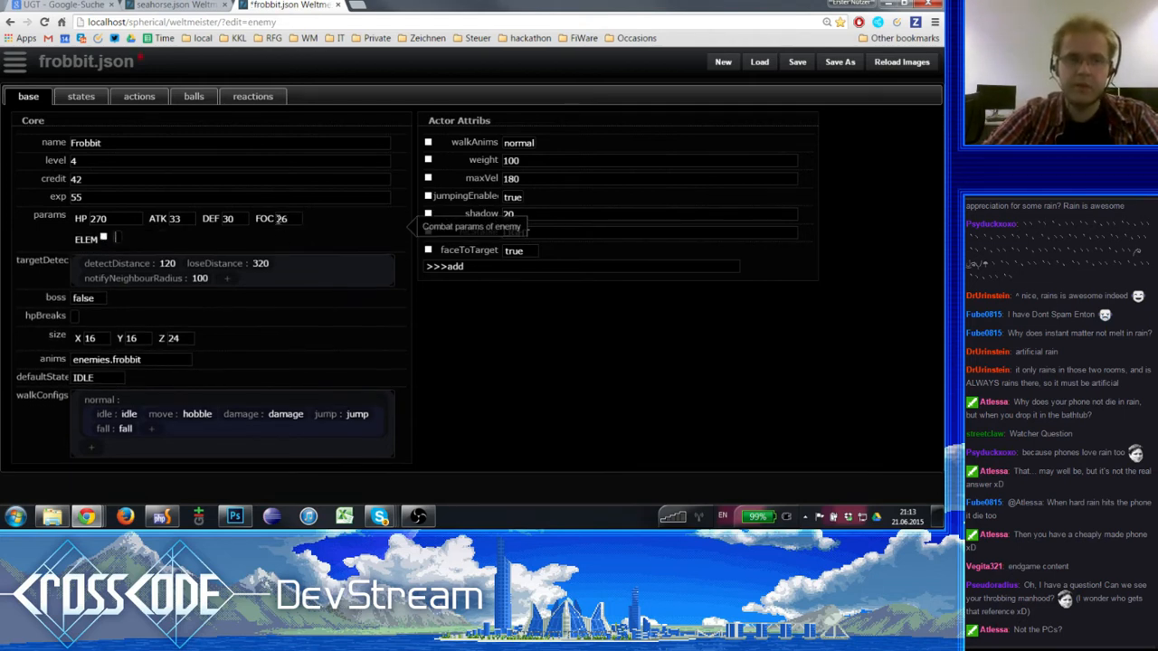
pyautogui.click(103, 237)
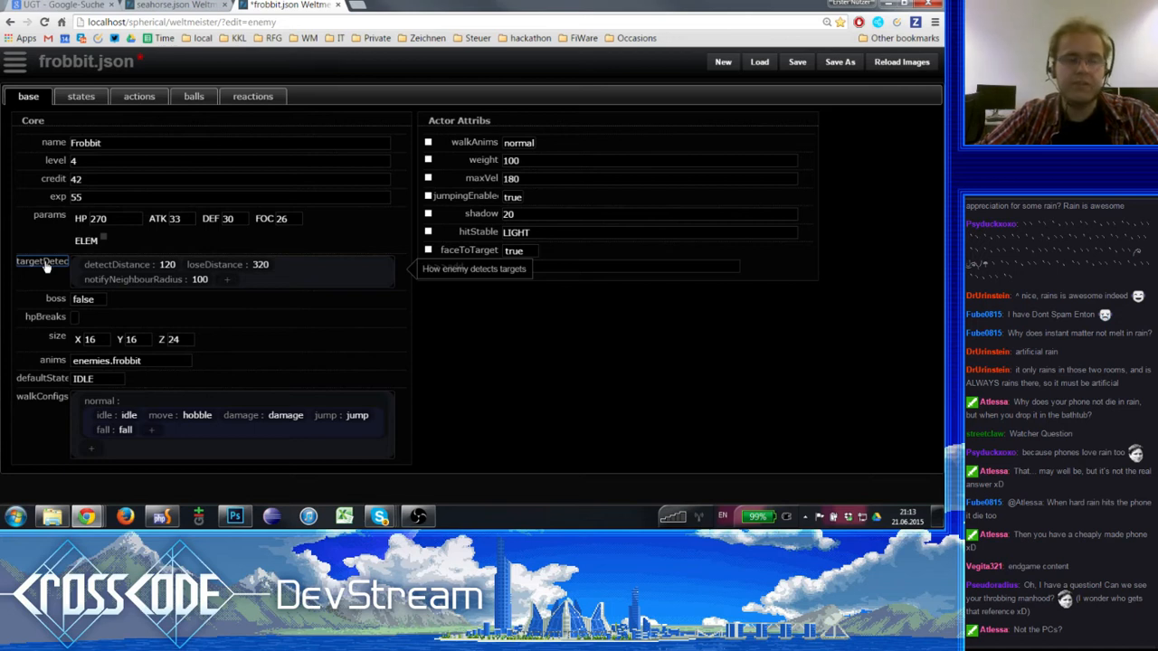
# - Examine the Frobbit's target detection distances and neighbour notification radius, along with its boss and hpBreaks settings
pyautogui.click(168, 268)
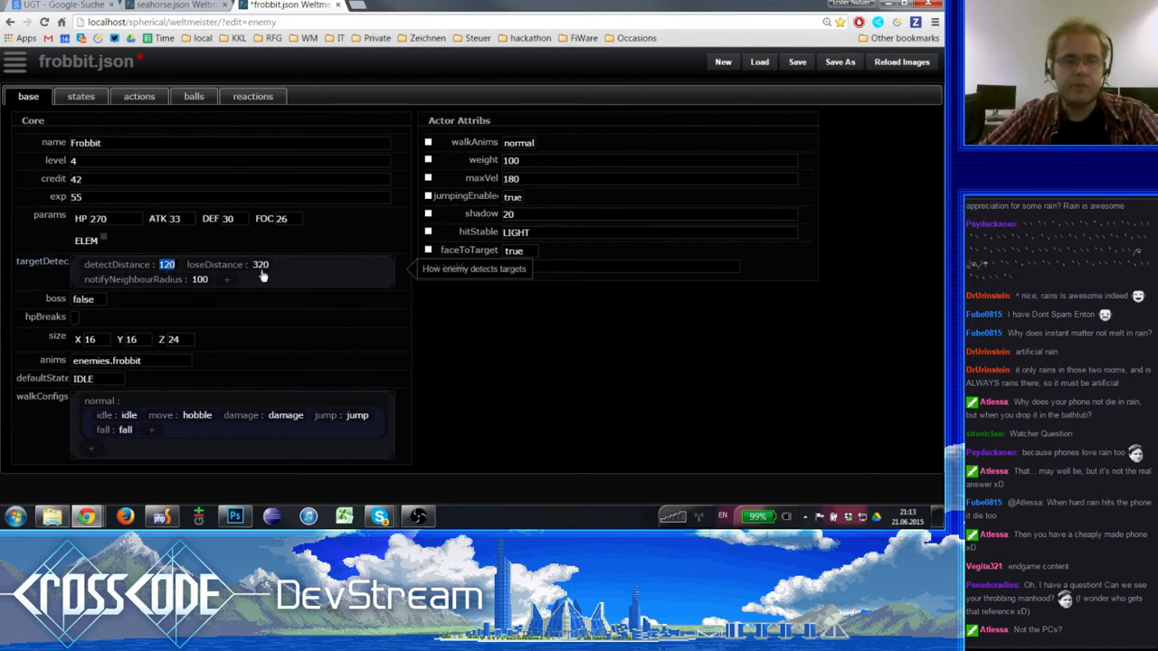
pyautogui.click(199, 282)
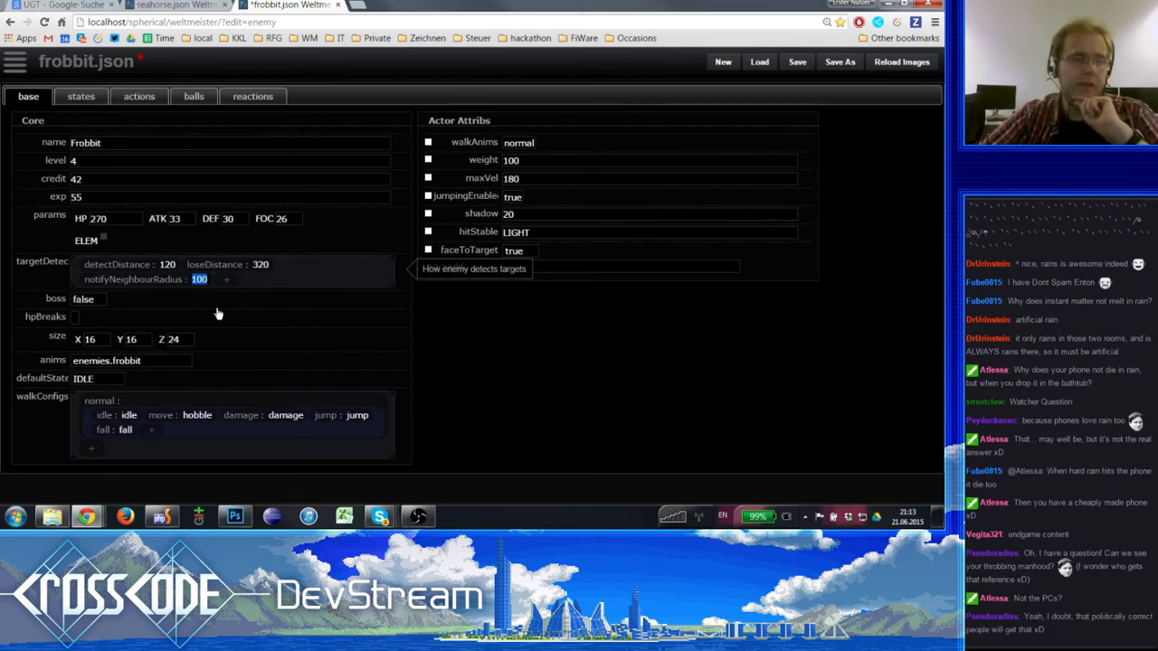
pyautogui.click(260, 264)
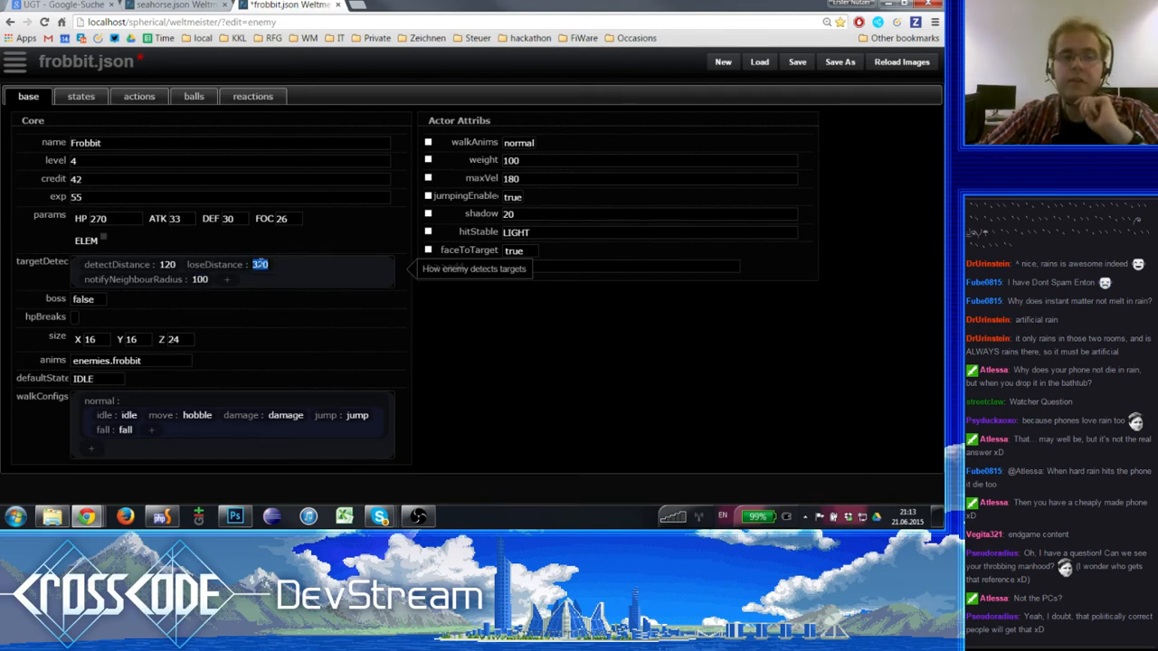
pyautogui.click(199, 280)
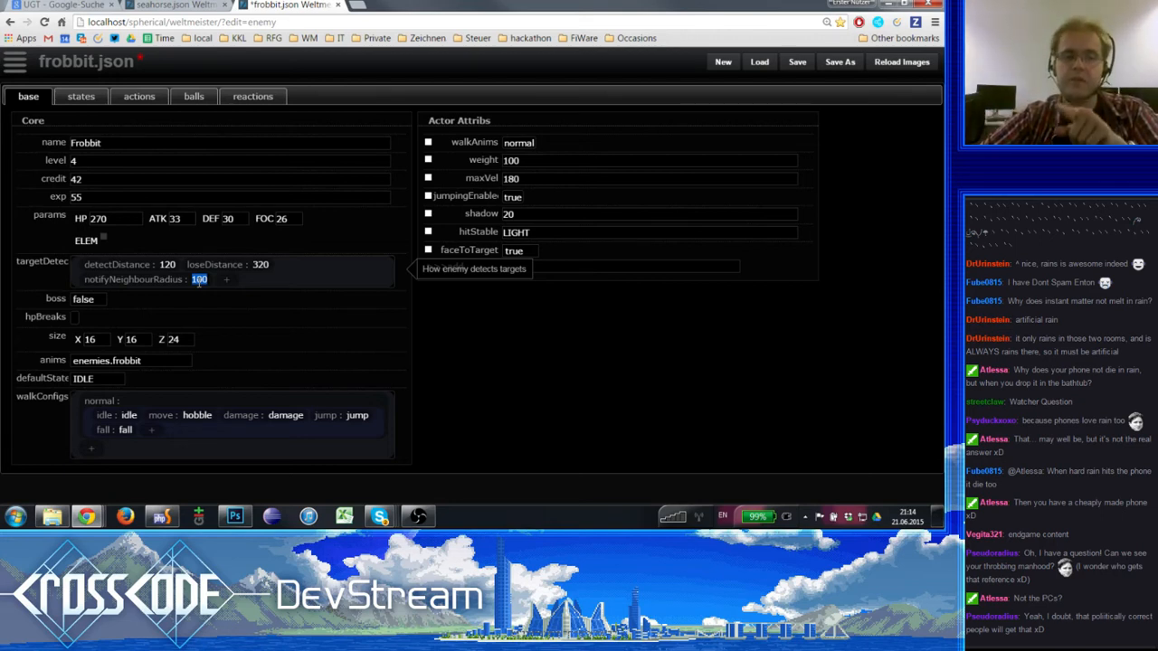
pyautogui.click(85, 303)
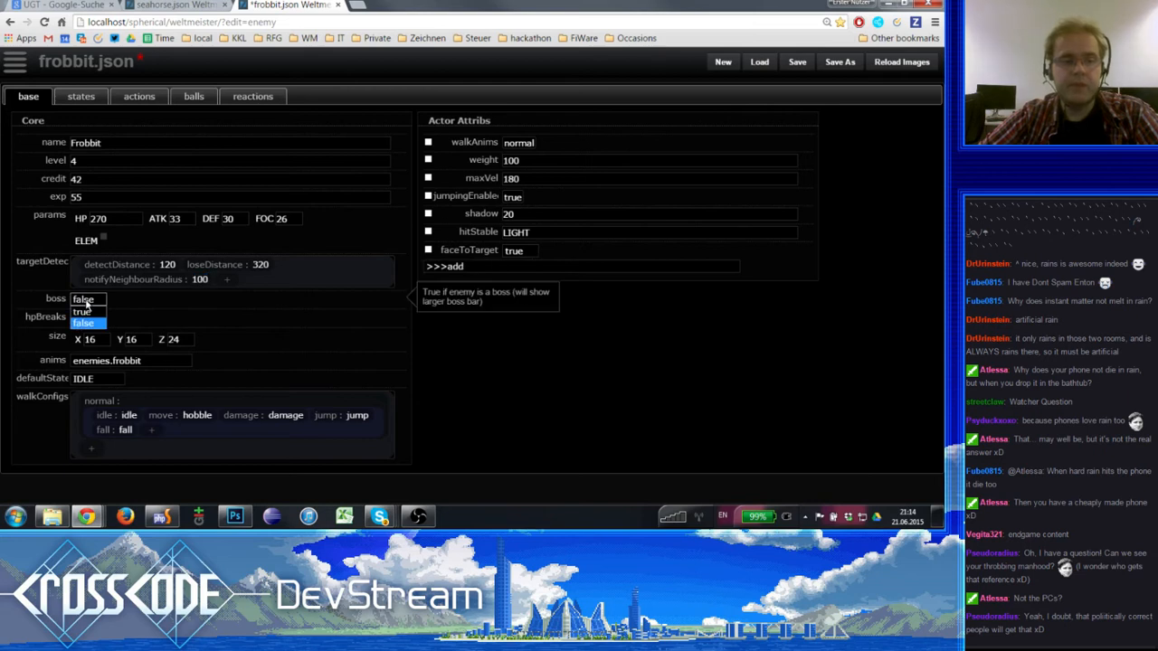
pyautogui.click(80, 323)
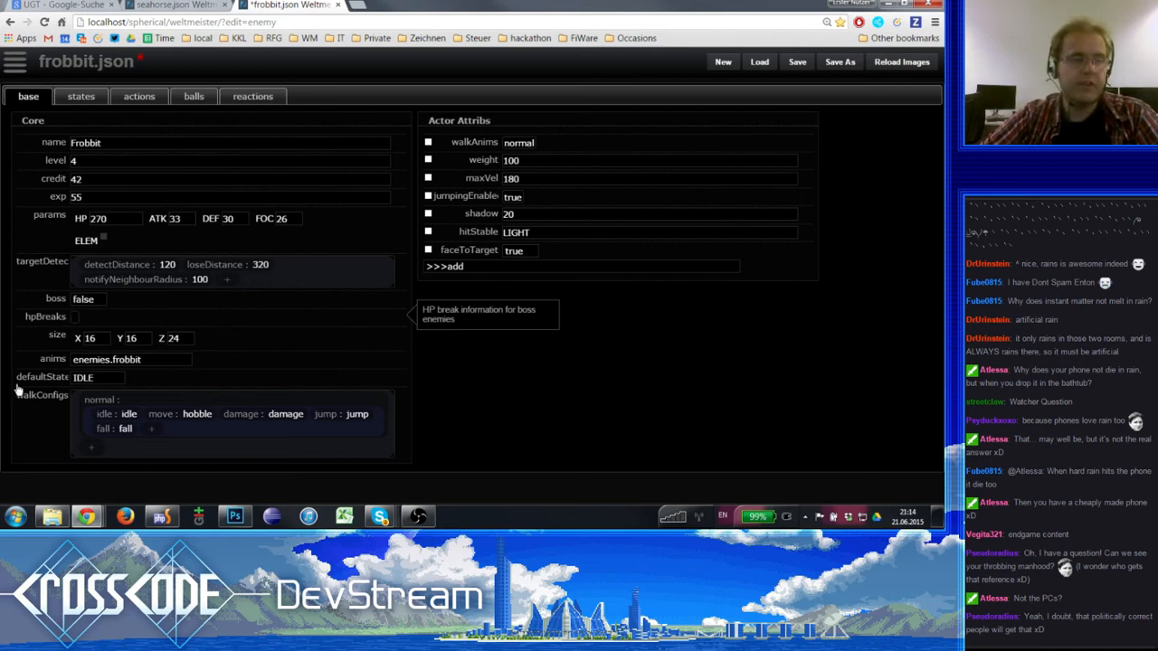
# - Examine the Frobbit's X, Y and Z size and the animation files available for its anims setting
pyautogui.click(99, 342)
pyautogui.click(146, 343)
pyautogui.click(184, 343)
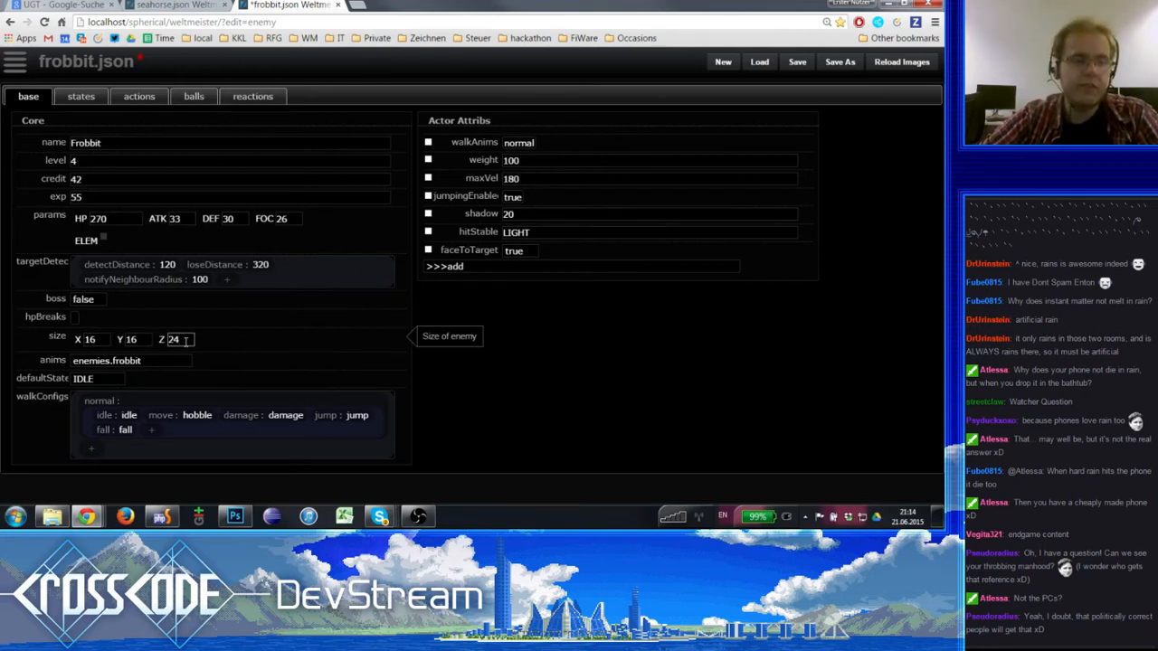
pyautogui.doubleClick(97, 339)
pyautogui.doubleClick(138, 340)
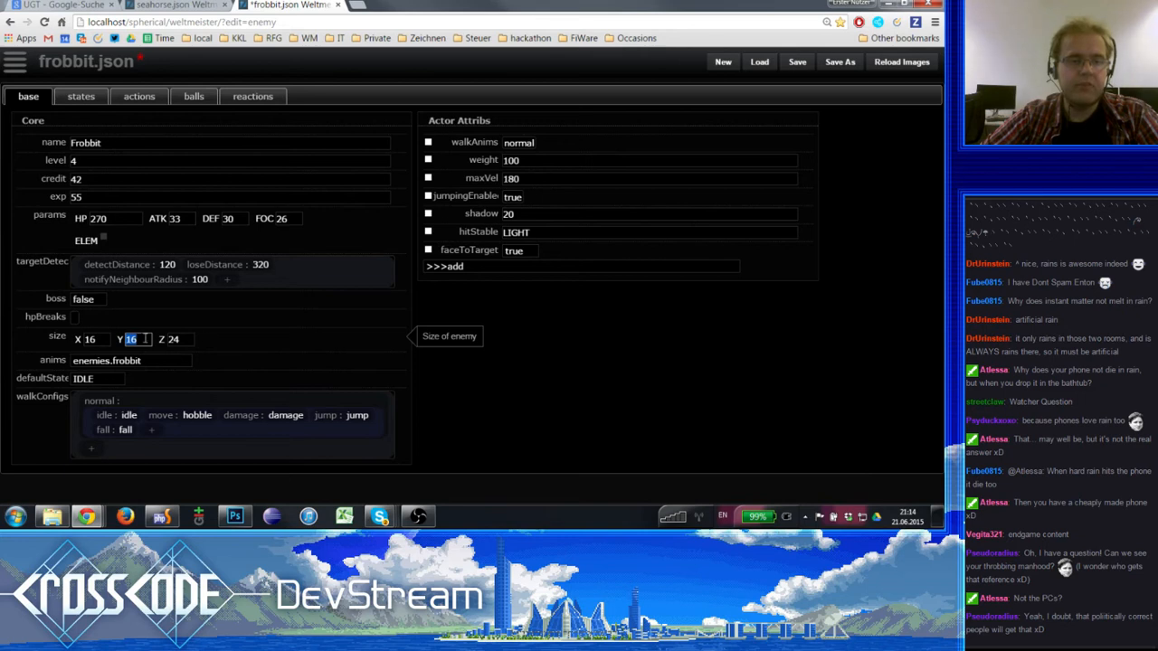
pyautogui.doubleClick(97, 340)
pyautogui.doubleClick(140, 339)
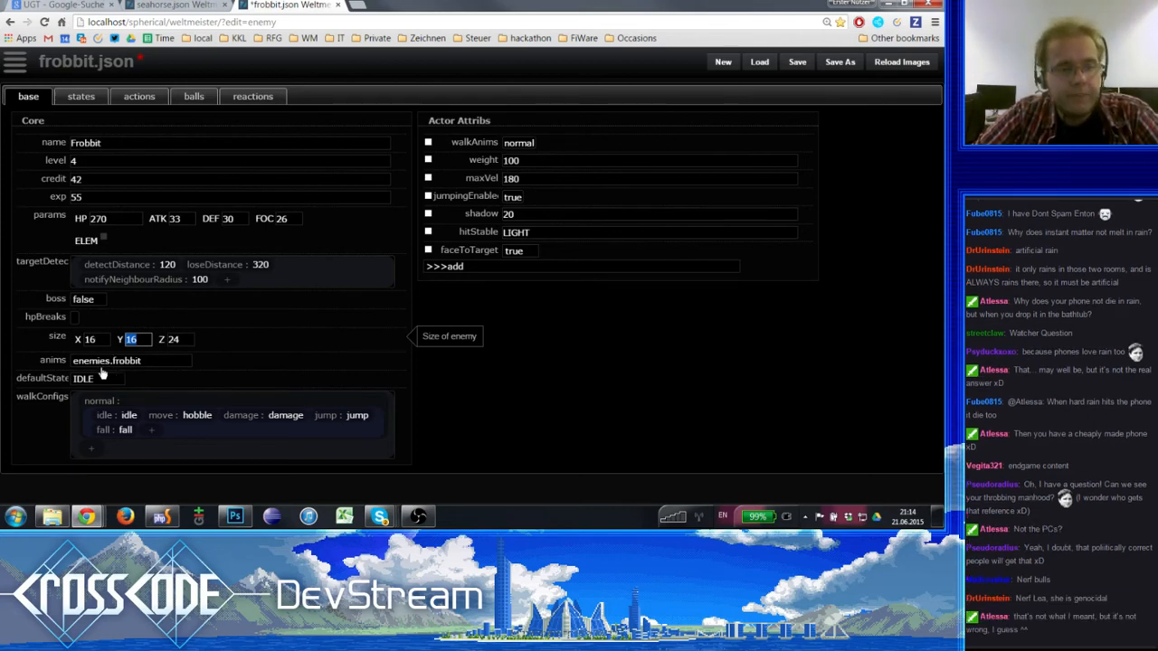
pyautogui.click(105, 362)
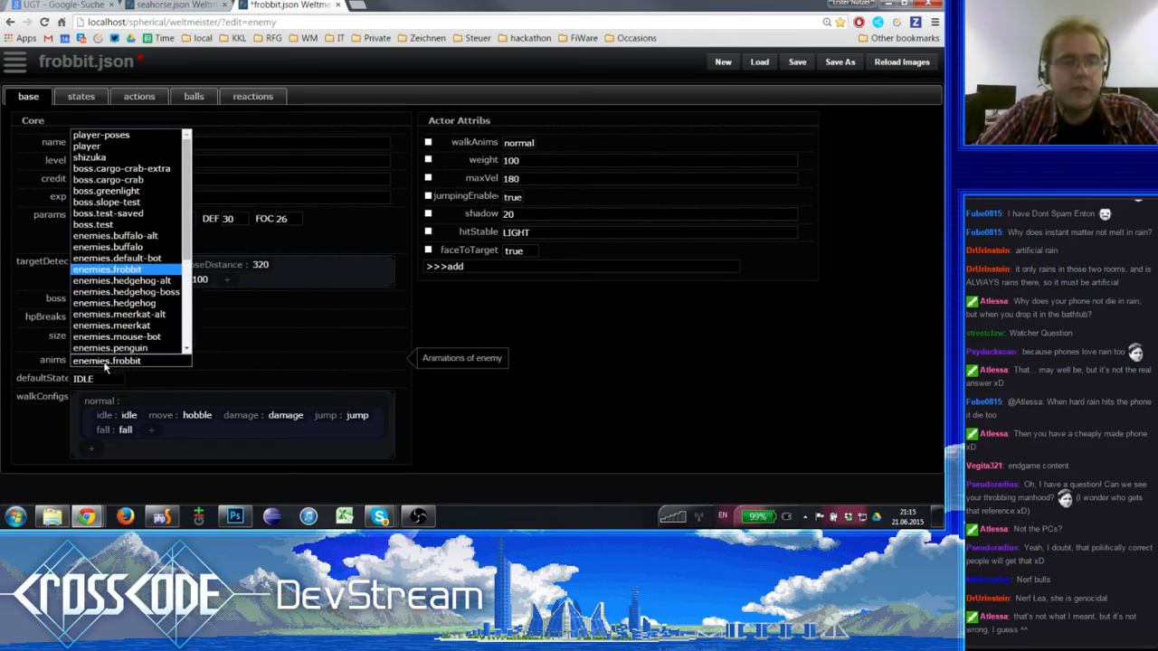
pyautogui.click(105, 366)
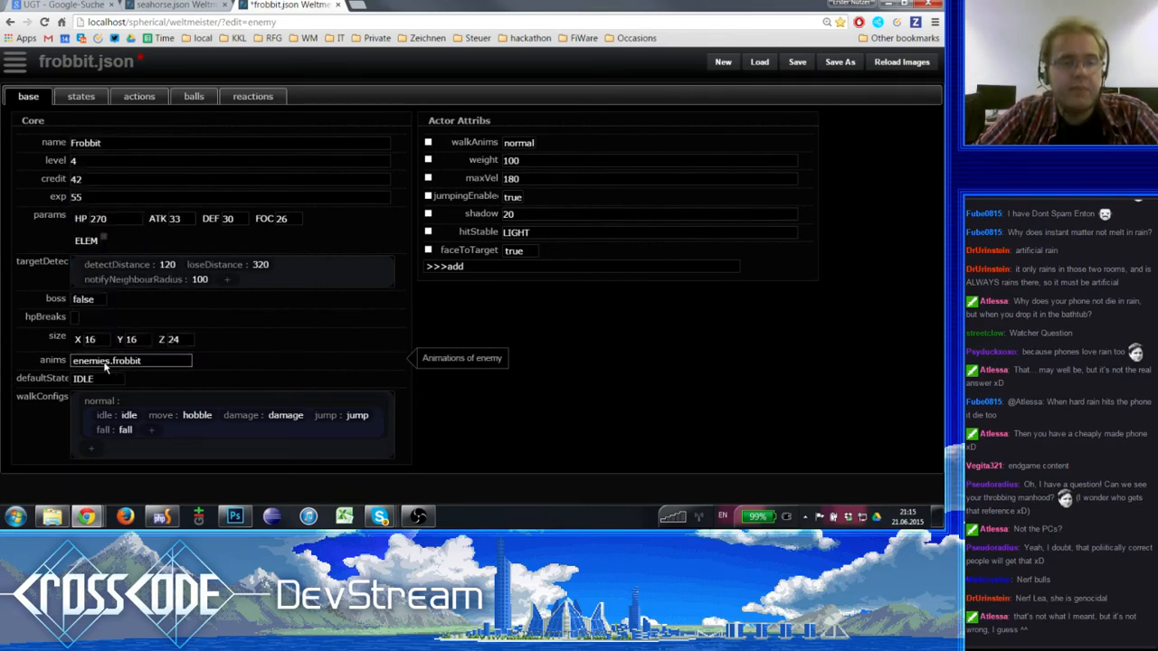
pyautogui.click(734, 373)
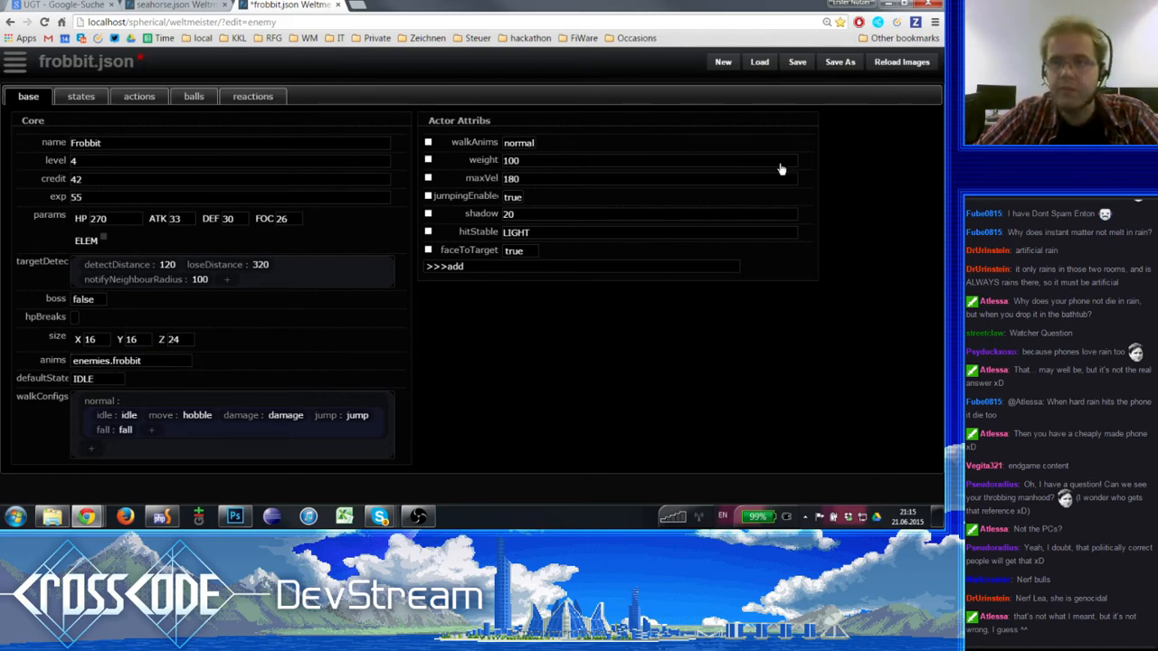
# - Save a copy of the Frobbit enemy file as data/enemies/seahorse.json
pyautogui.click(839, 63)
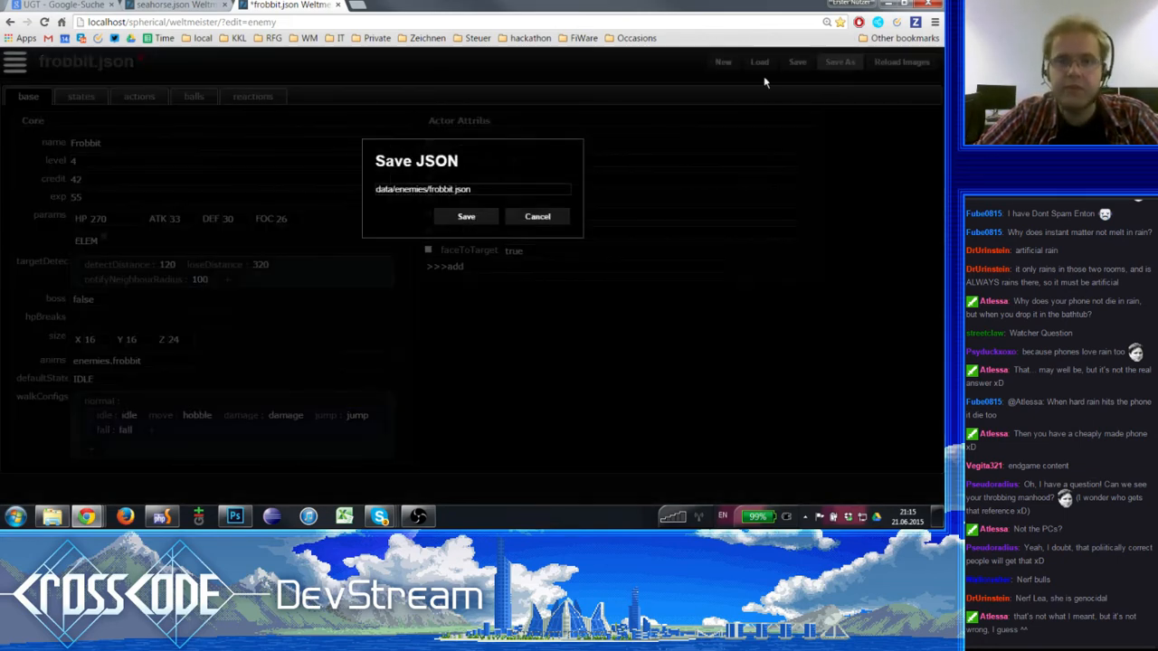
pyautogui.doubleClick(444, 190)
pyautogui.write('seah')
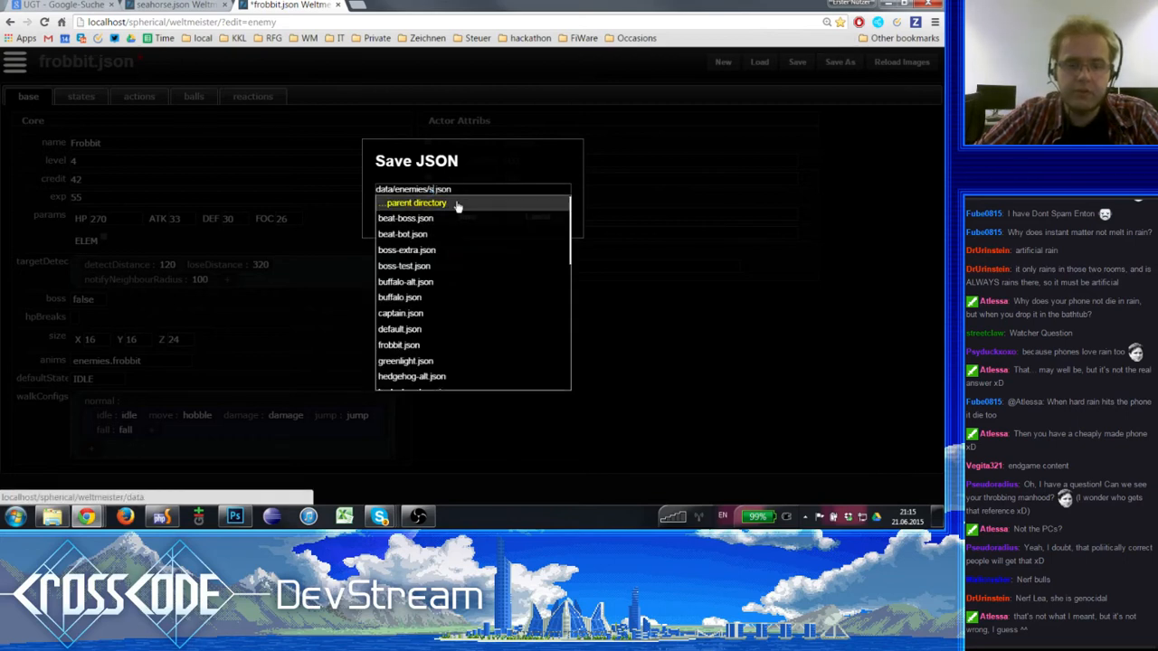
pyautogui.write('orse')
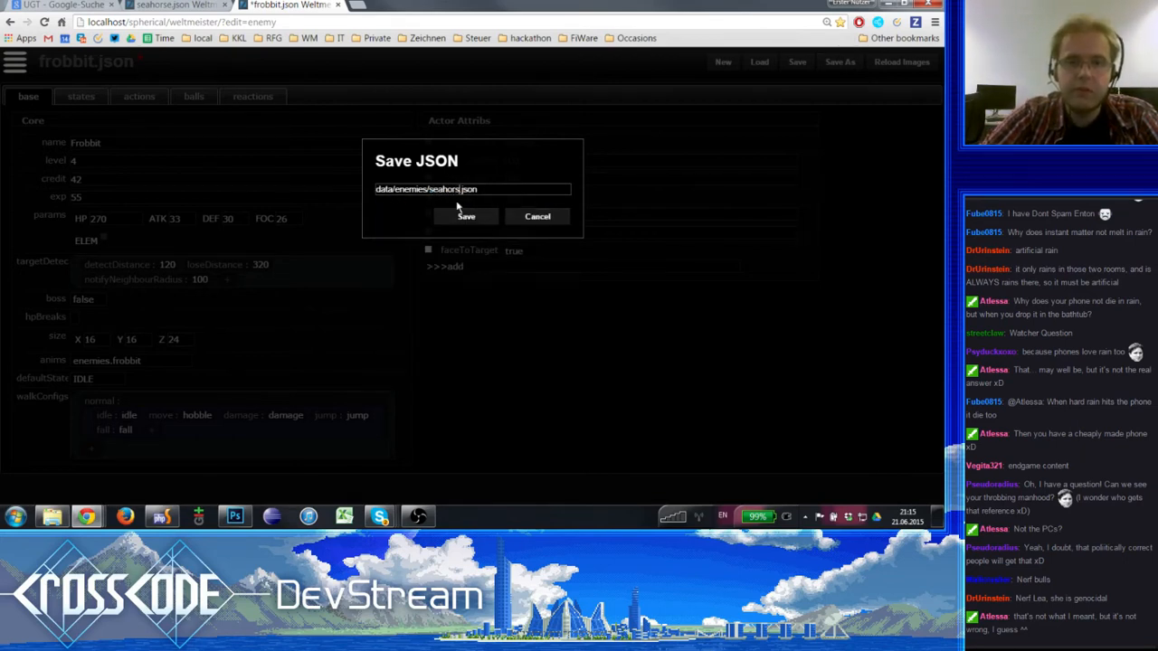
pyautogui.click(461, 214)
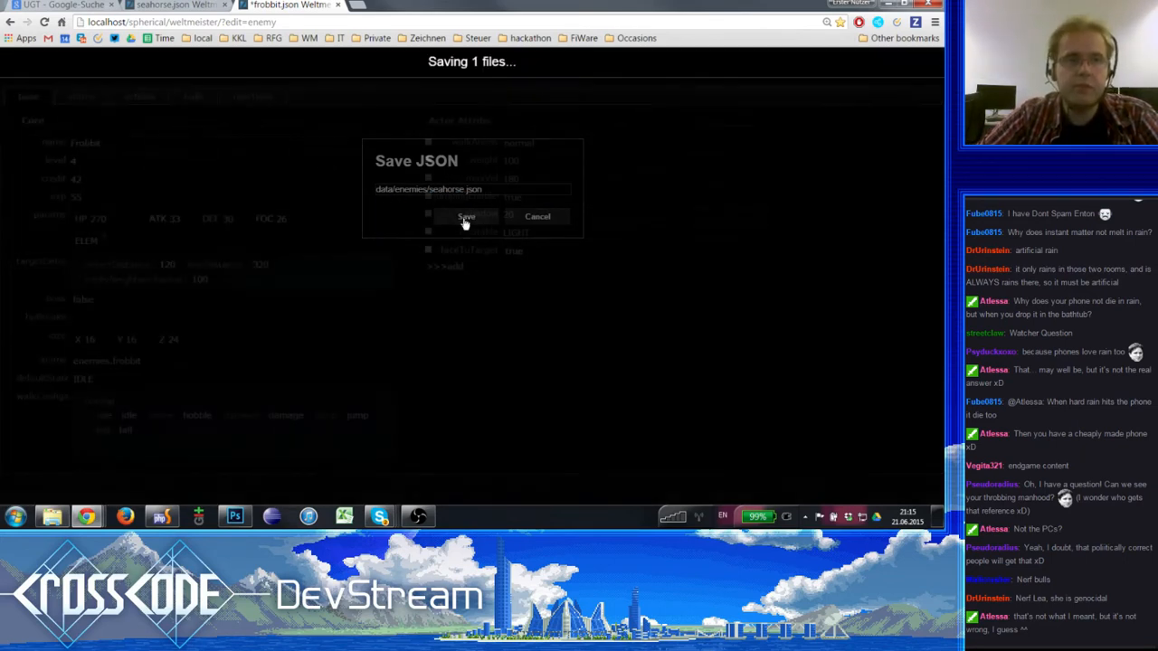
# - Name the enemy Seahorse, set its anims to enemies.seahorse, and save the file
pyautogui.doubleClick(137, 145)
pyautogui.write('Seahorse')
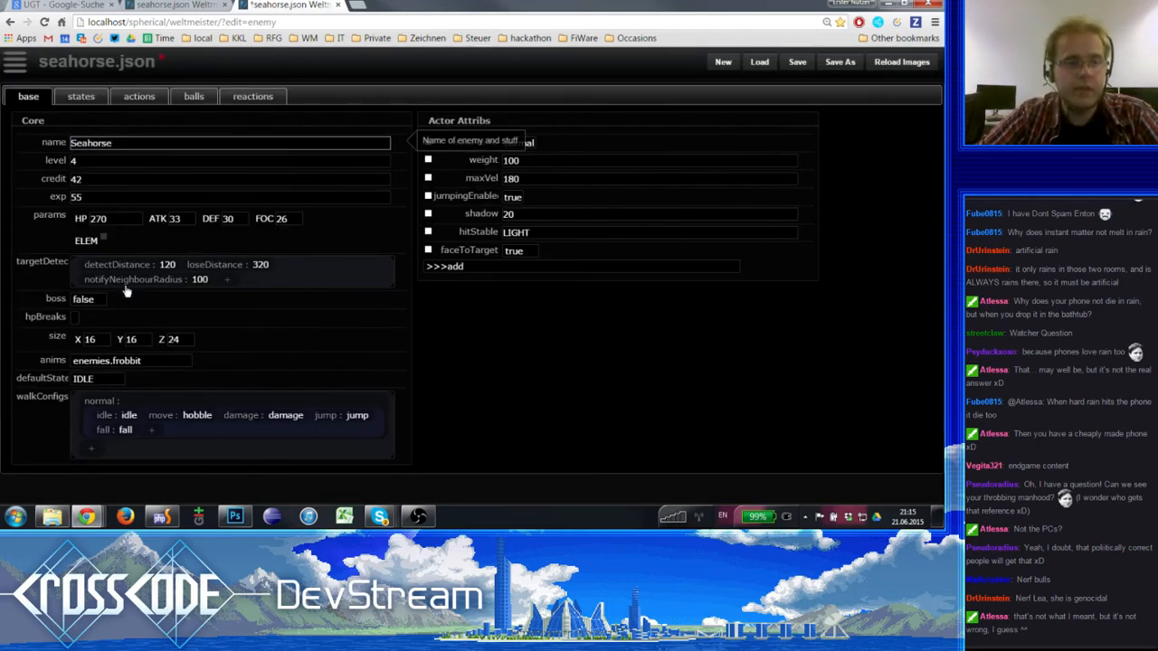
pyautogui.click(115, 361)
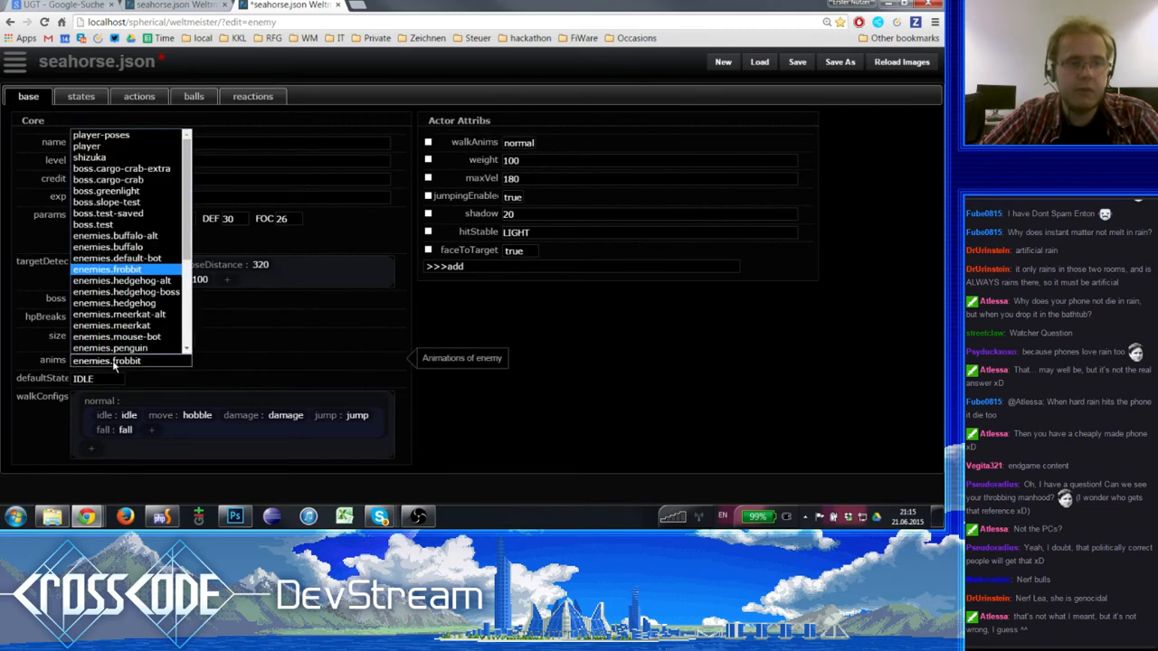
pyautogui.scroll(-5, 127, 298)
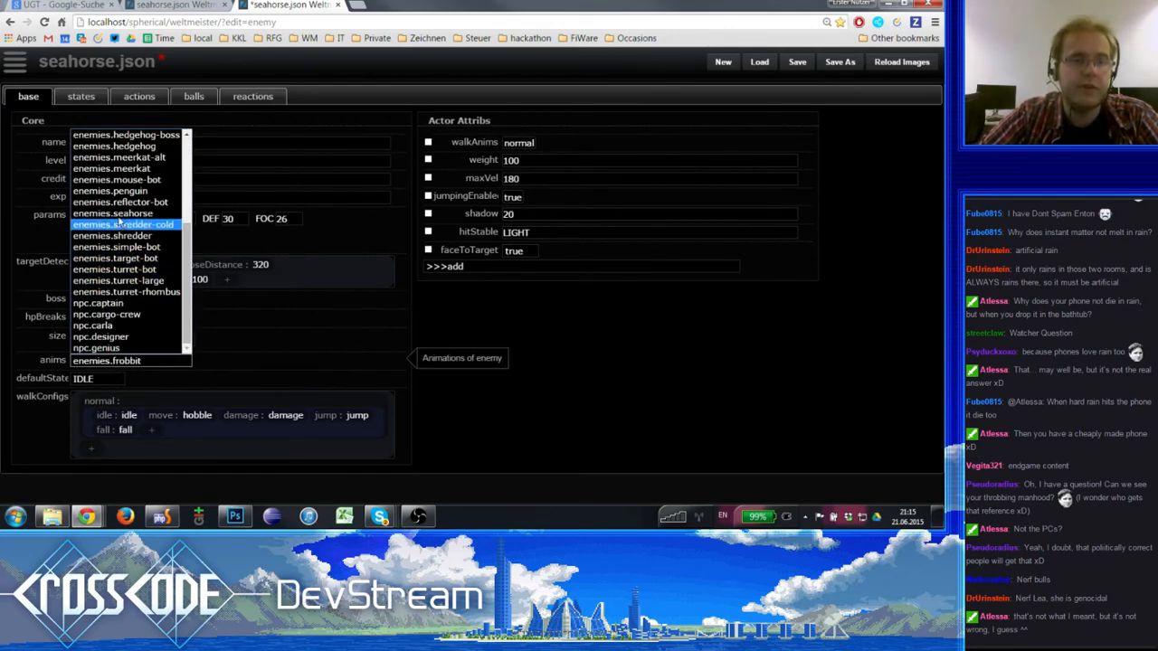
pyautogui.scroll(4, 135, 239)
pyautogui.scroll(-4, 137, 246)
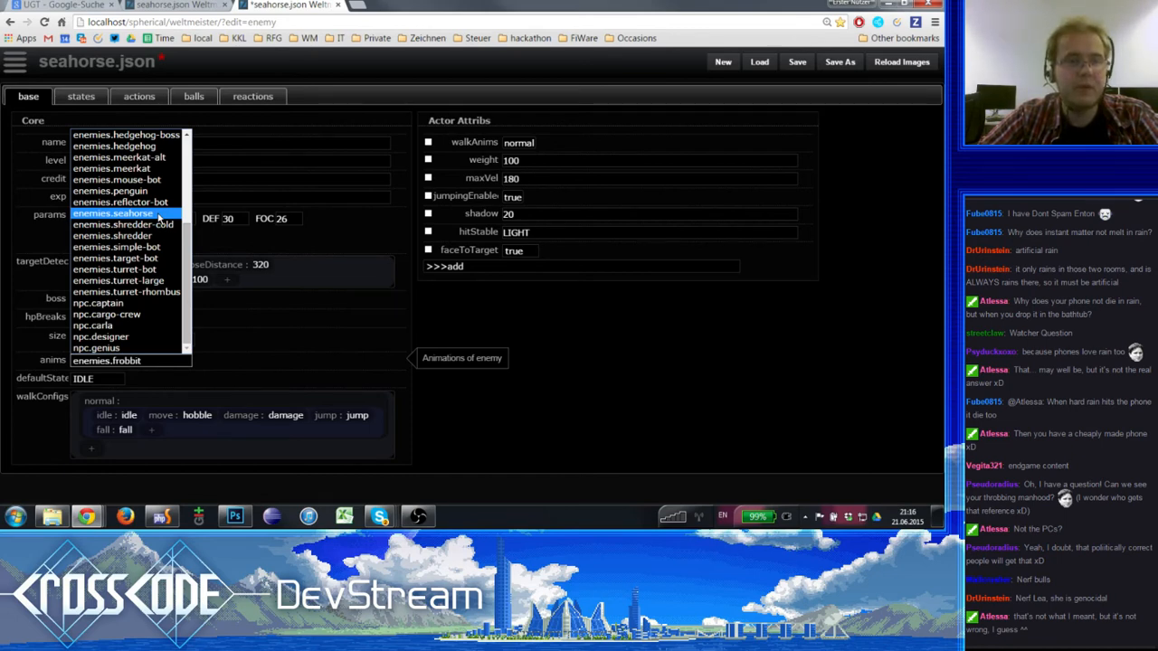
pyautogui.click(158, 217)
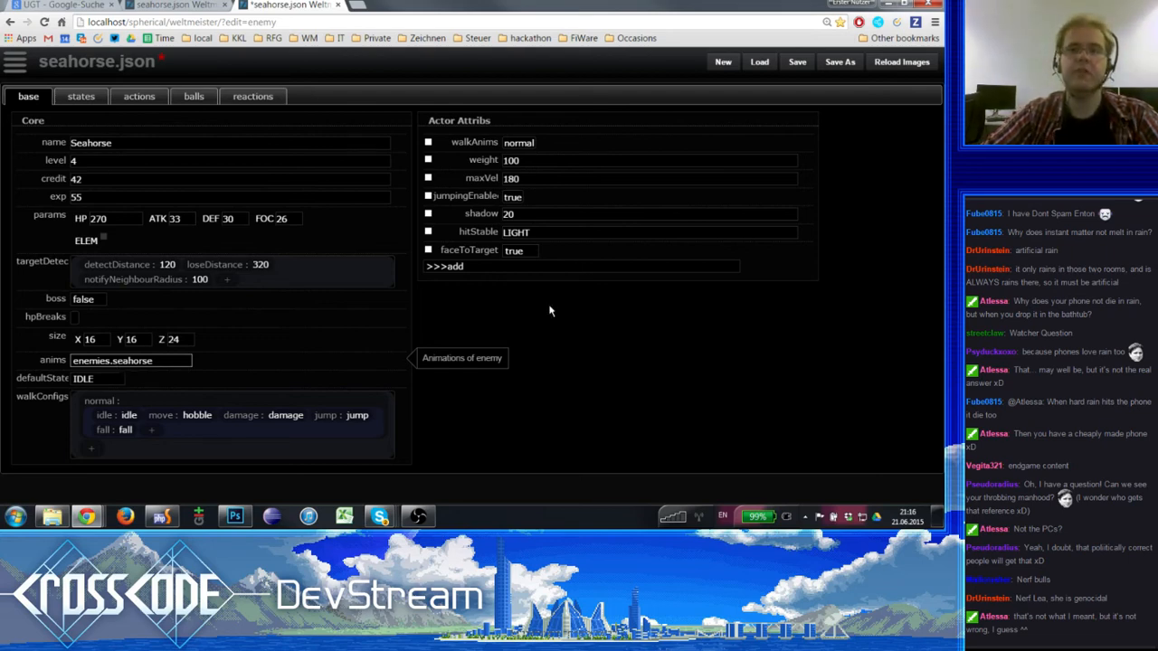
pyautogui.click(797, 62)
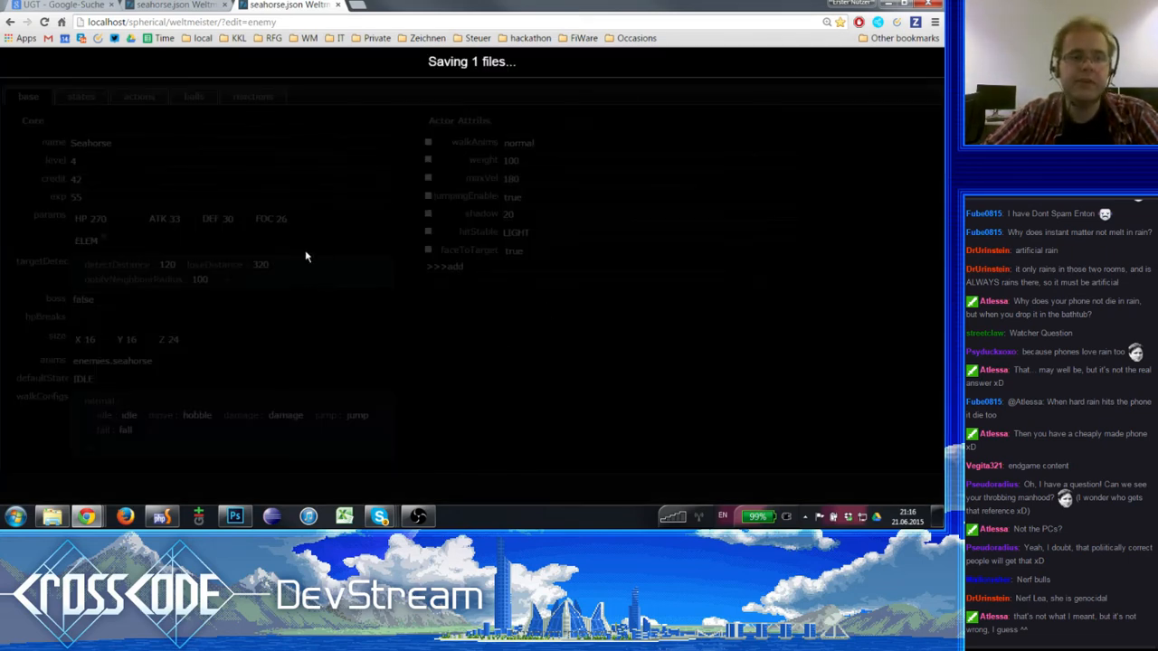
# - Remove the move, jump and fall entries from the Seahorse's normal walk configuration, keeping idle and damage
pyautogui.doubleClick(129, 420)
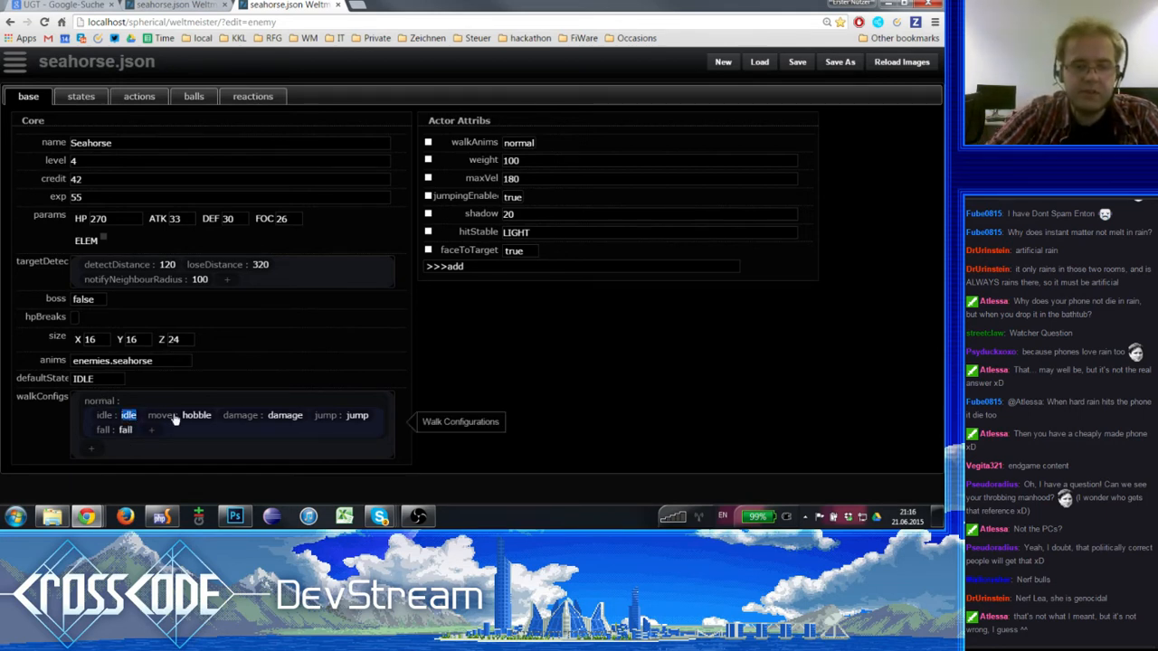
pyautogui.write('idel')
pyautogui.press('BackSpace')
pyautogui.press('BackSpace')
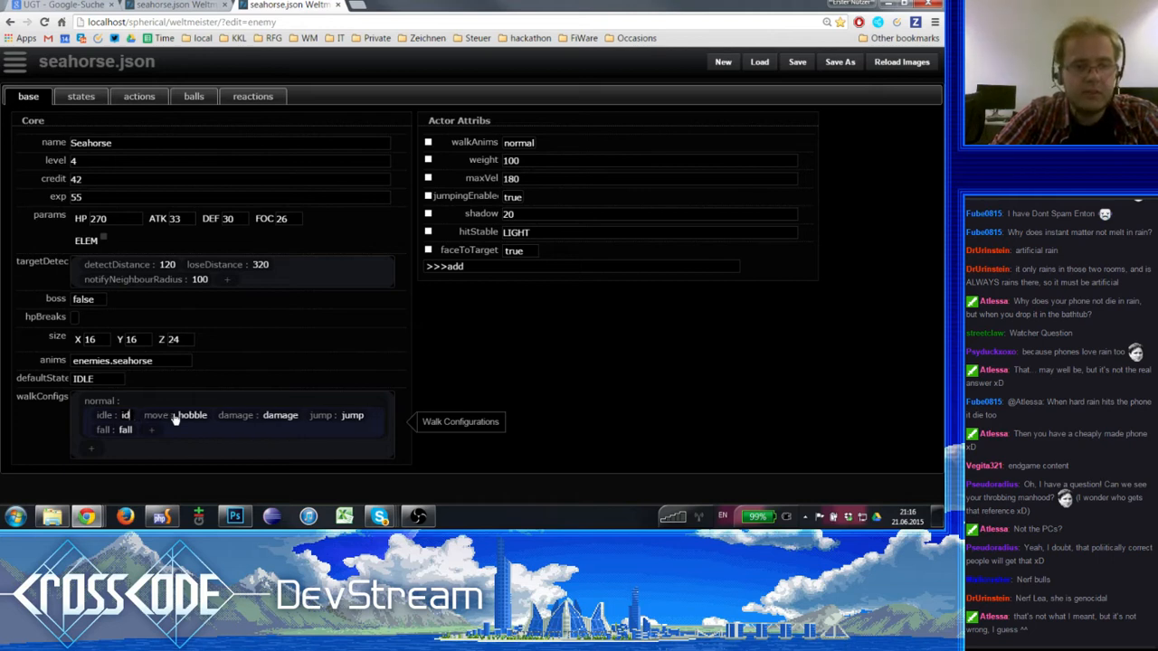
pyautogui.write('le')
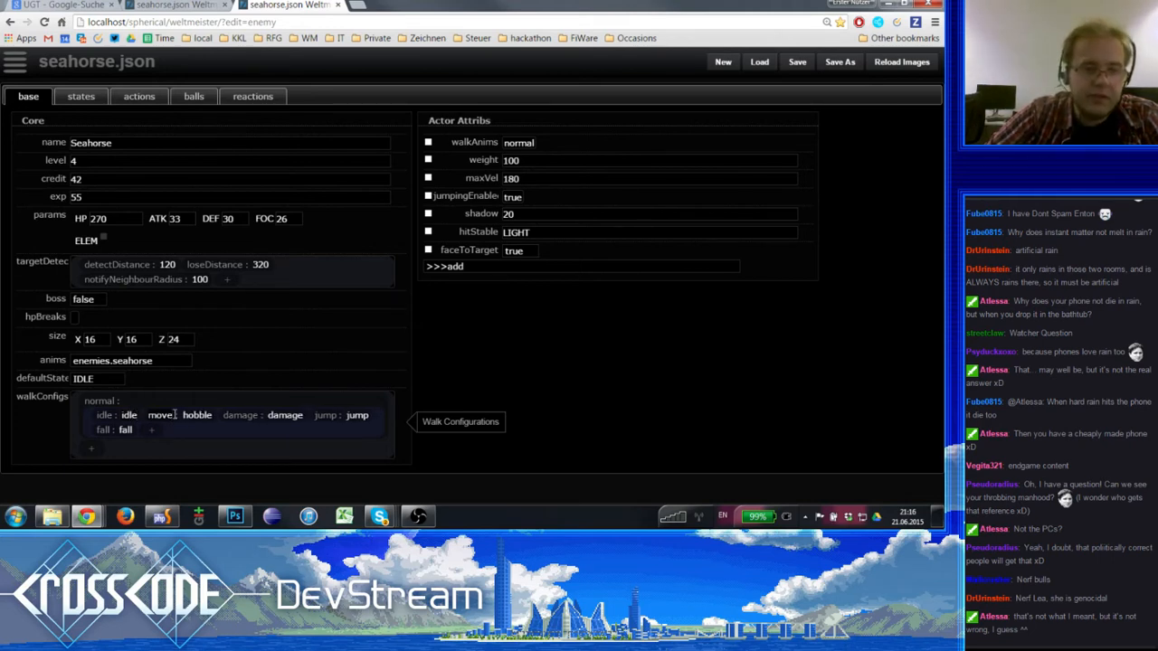
pyautogui.click(178, 417)
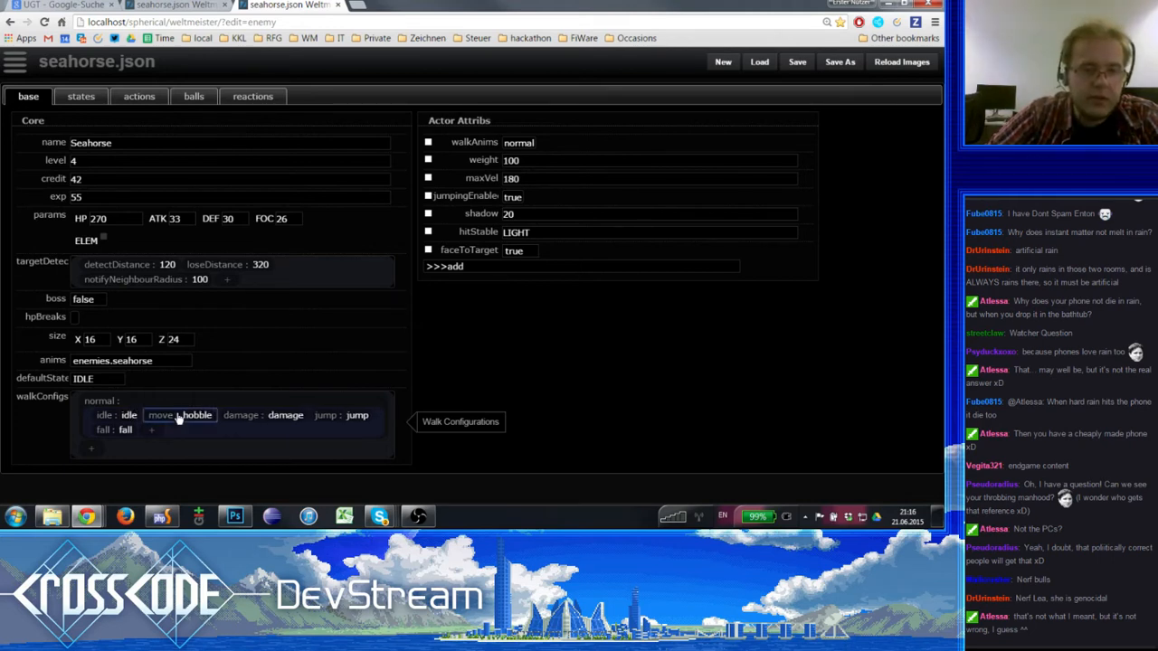
pyautogui.press('Delete')
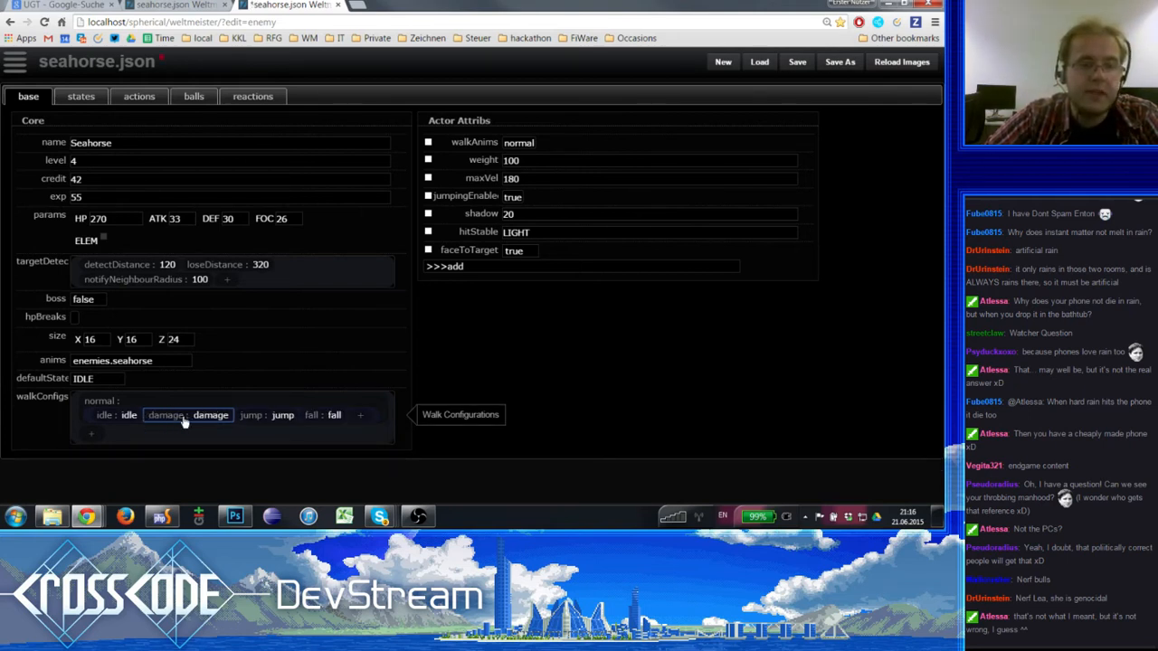
pyautogui.click(264, 420)
pyautogui.press('Delete')
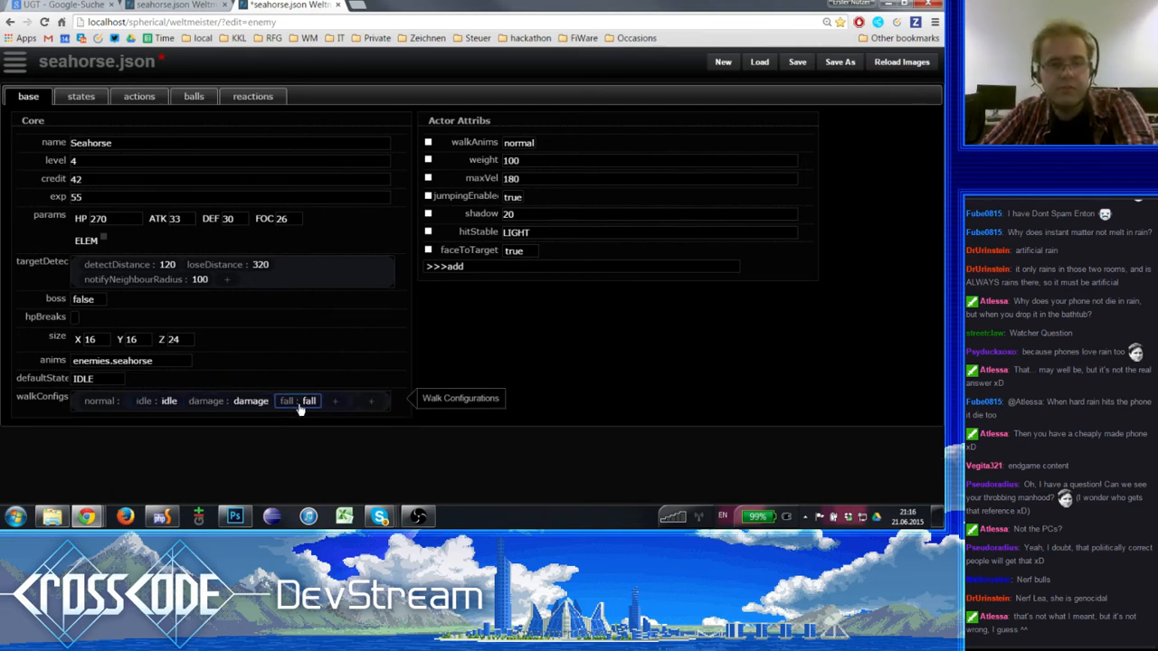
pyautogui.press('Delete')
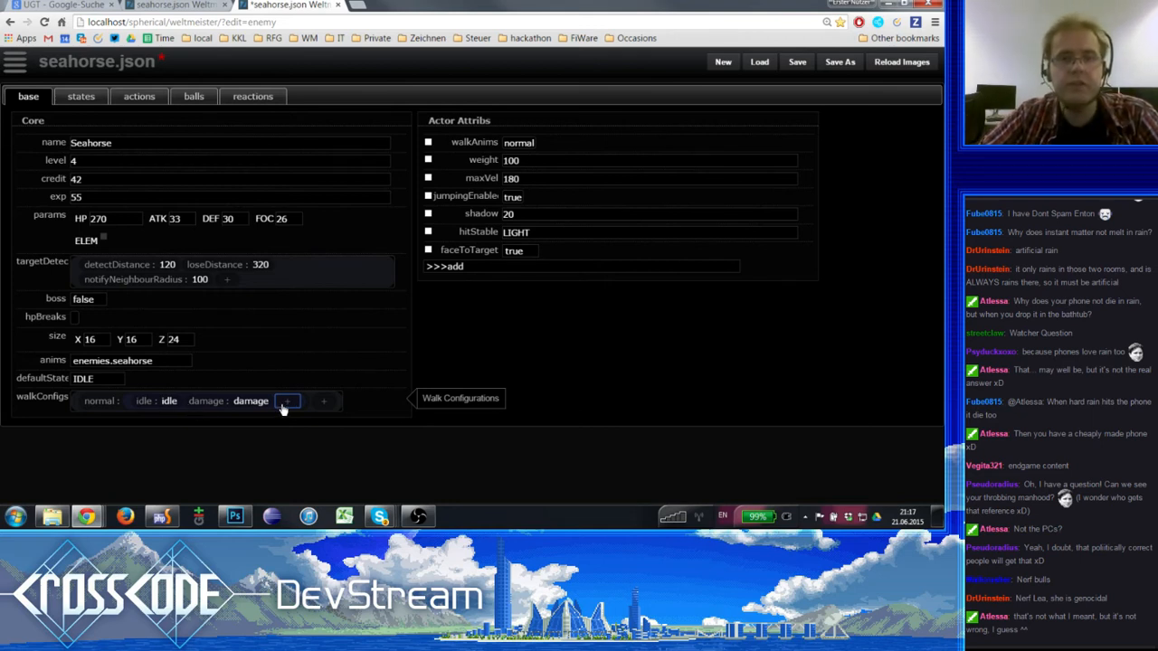
# - Examine the Seahorse's walkAnims, weight and maxVel actor attributes and the matching normal entry in walkConfigs
pyautogui.click(541, 167)
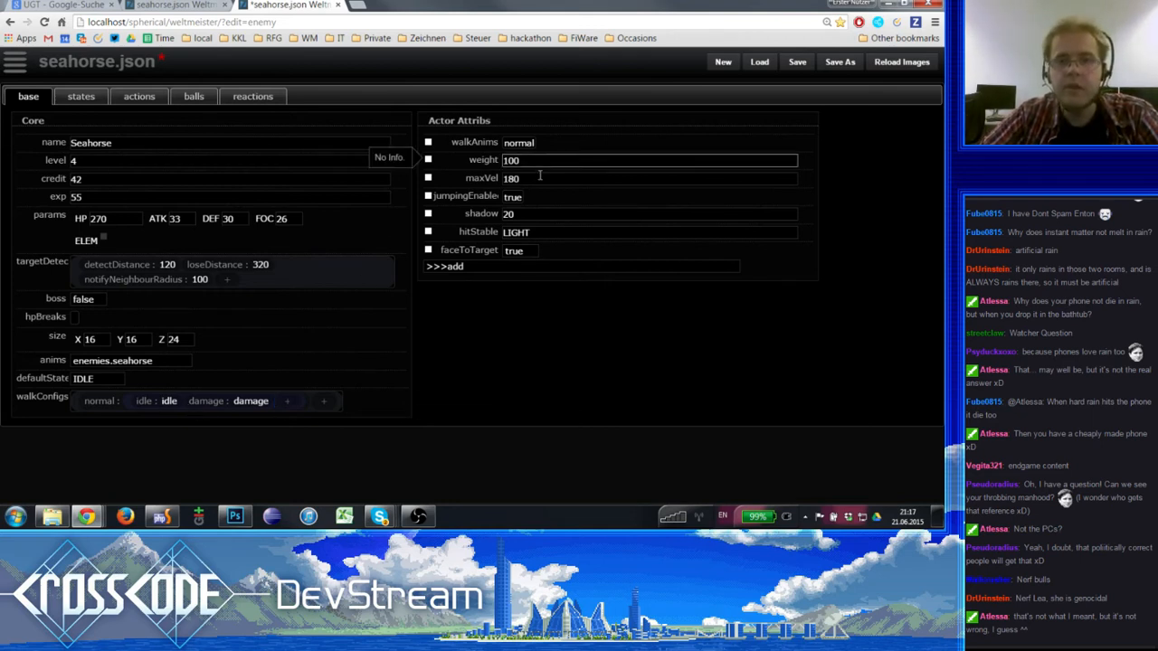
pyautogui.click(539, 179)
pyautogui.click(531, 162)
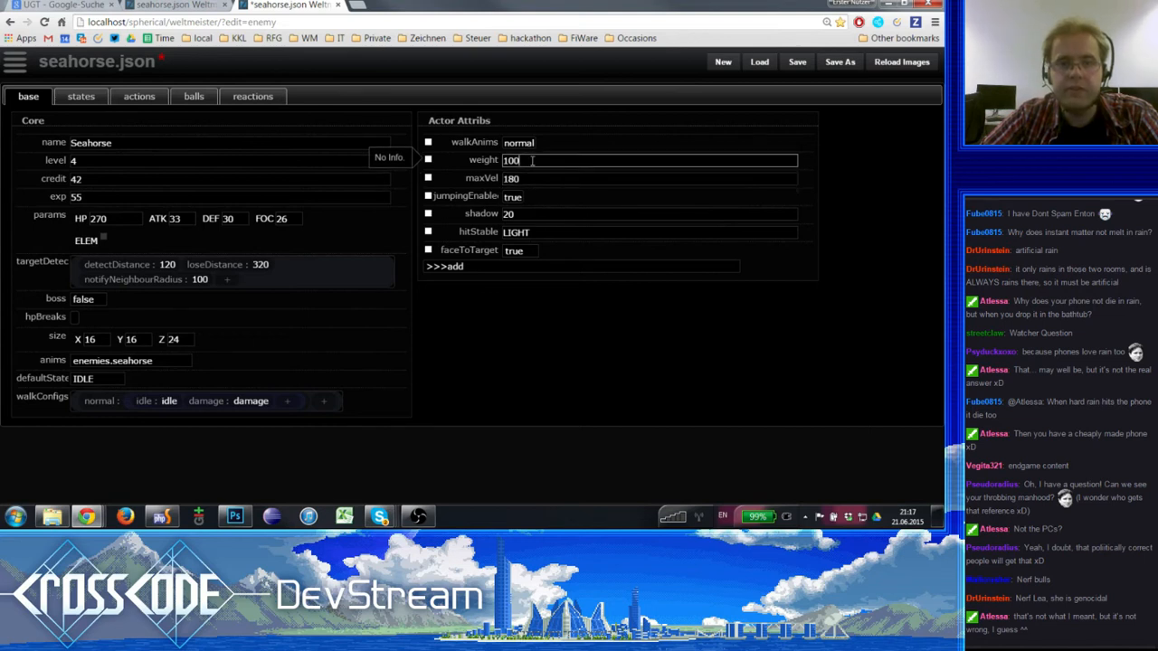
pyautogui.click(525, 144)
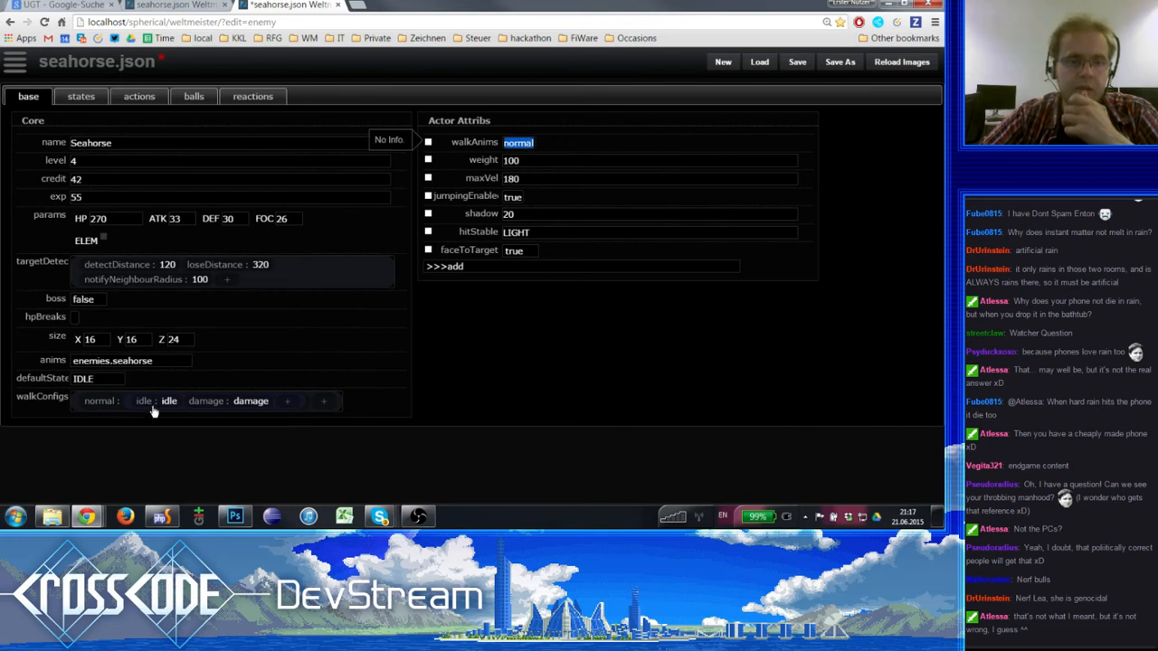
pyautogui.doubleClick(99, 400)
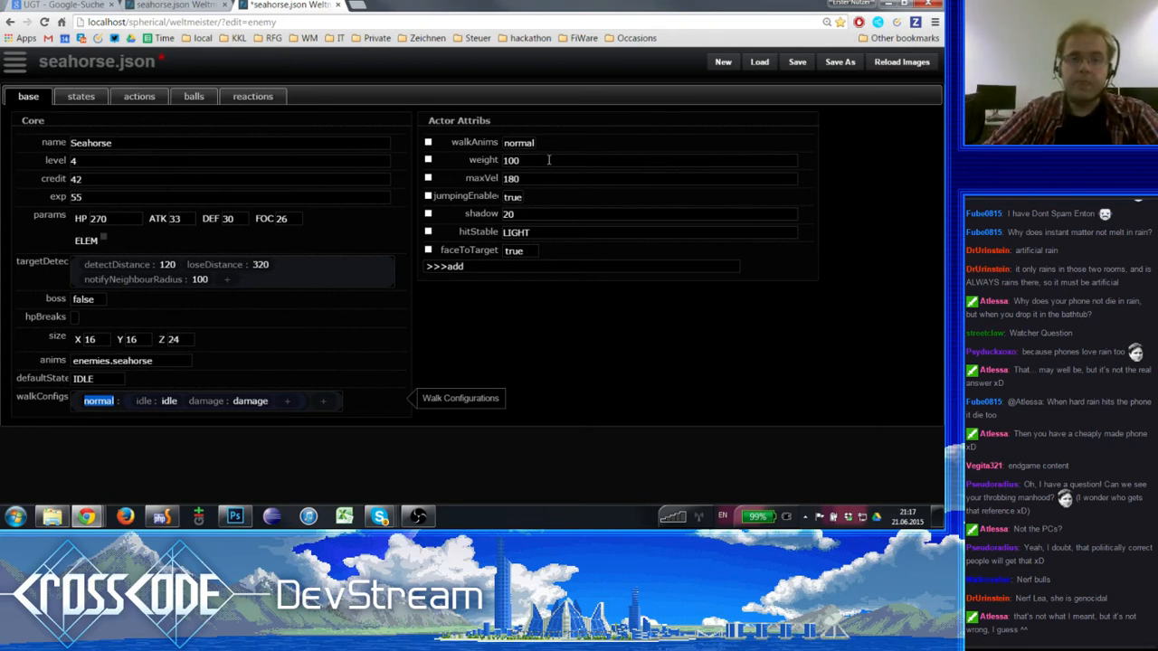
pyautogui.click(548, 159)
pyautogui.click(548, 160)
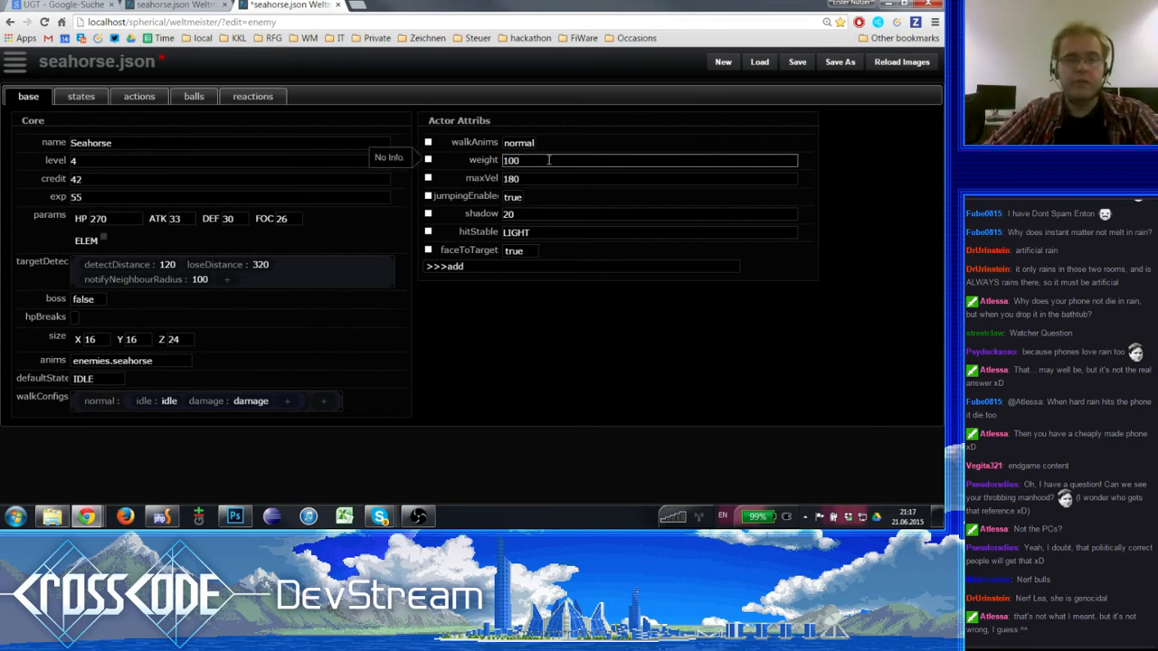
pyautogui.click(543, 178)
pyautogui.click(534, 160)
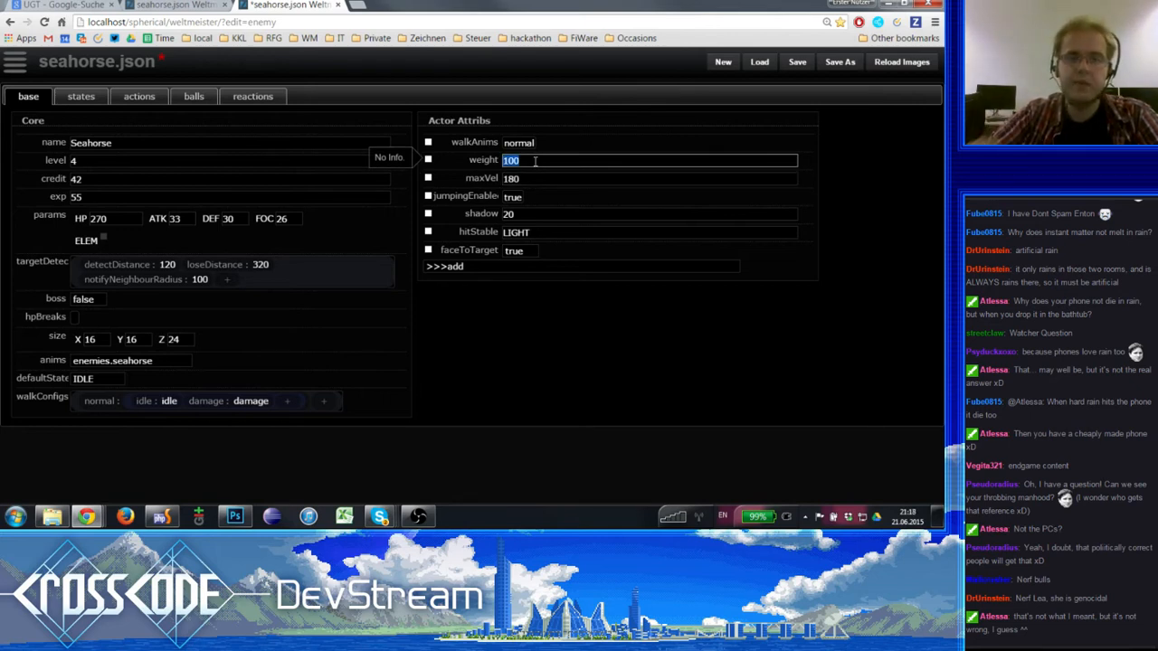
# - Set the Seahorse's weight actor attribute to 50
pyautogui.write('500')
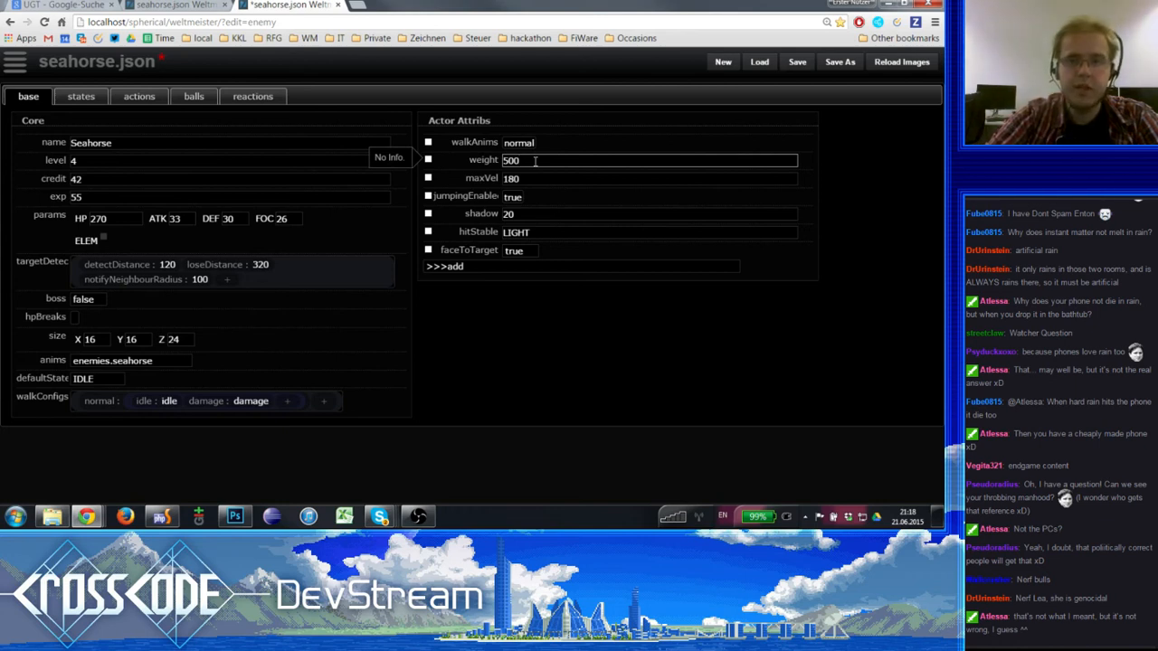
pyautogui.press('BackSpace')
pyautogui.press('BackSpace')
pyautogui.press('BackSpace')
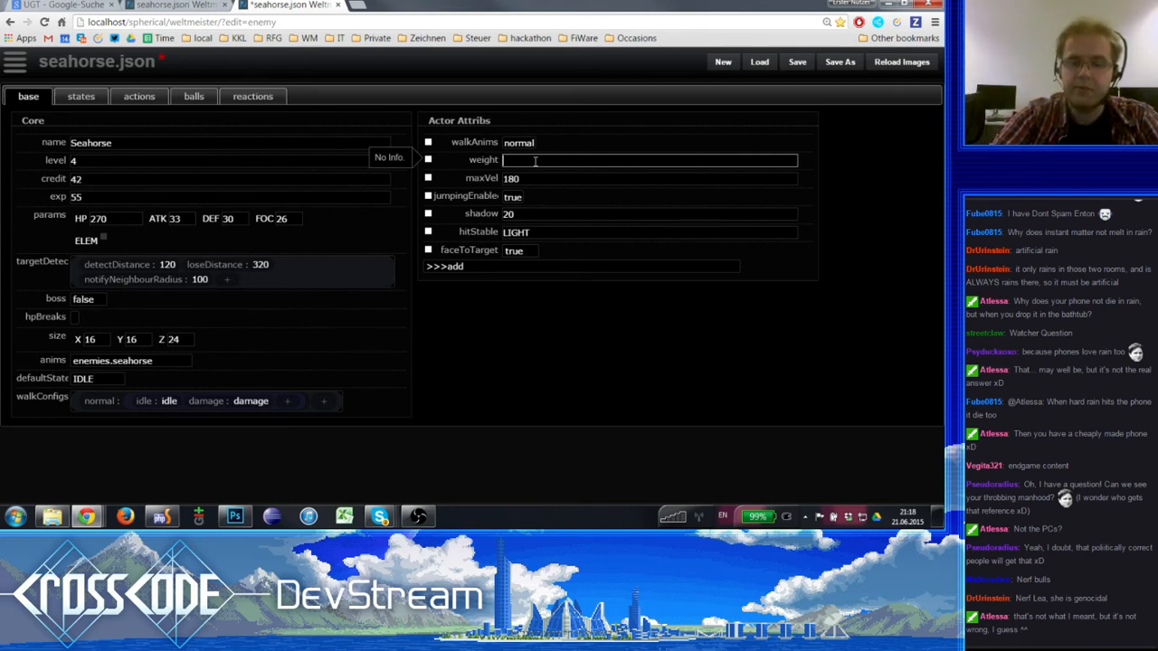
pyautogui.write('50')
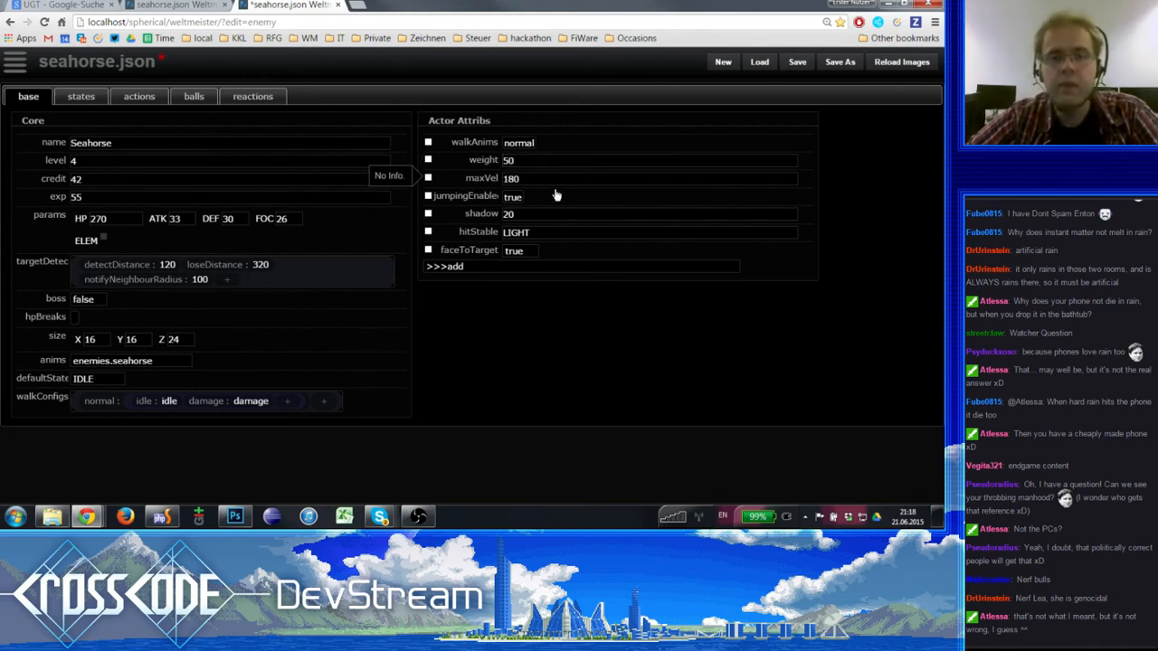
# - Examine the Seahorse's maxVel, shadow and hitStable actor attributes and their descriptions
pyautogui.click(540, 178)
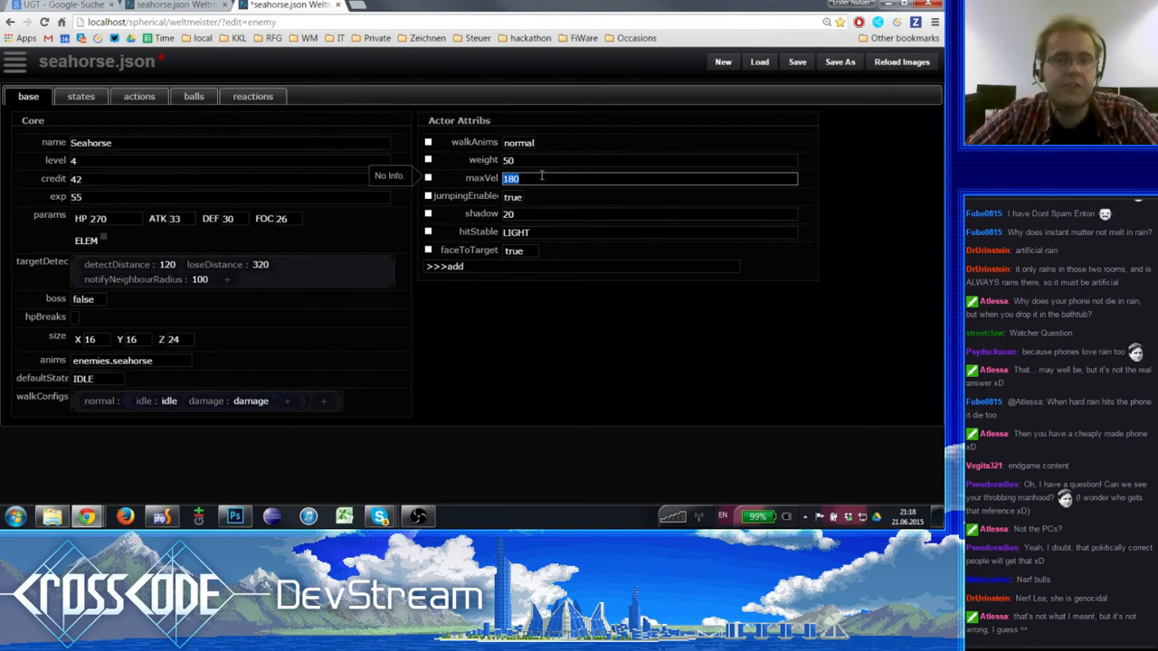
pyautogui.click(541, 178)
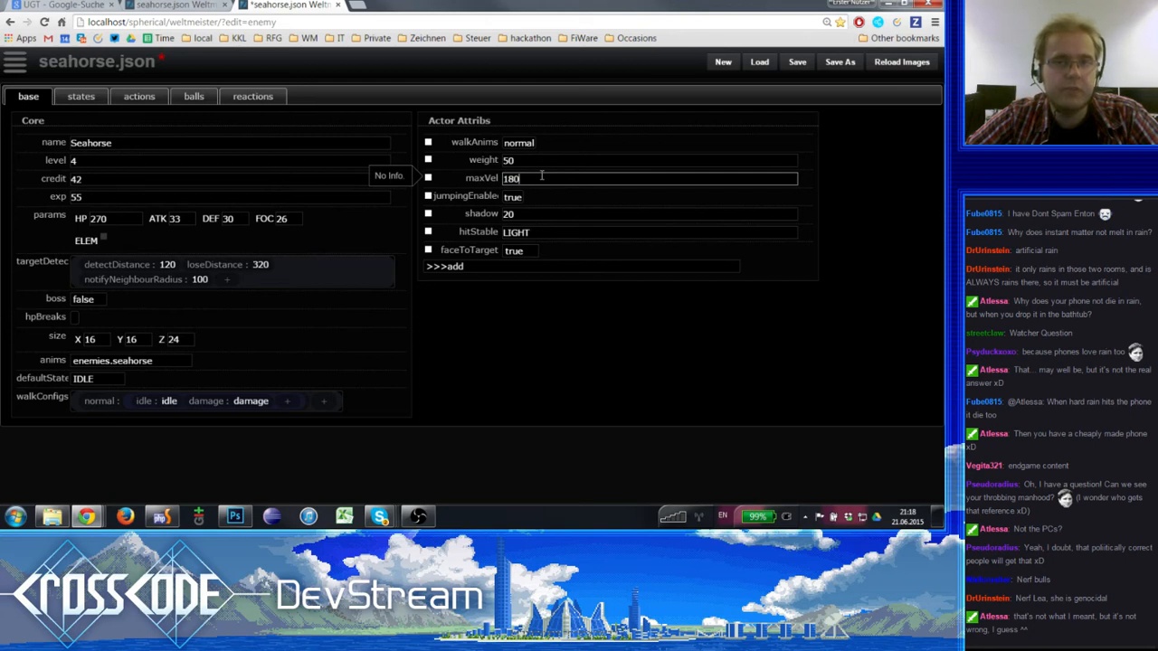
pyautogui.doubleClick(541, 177)
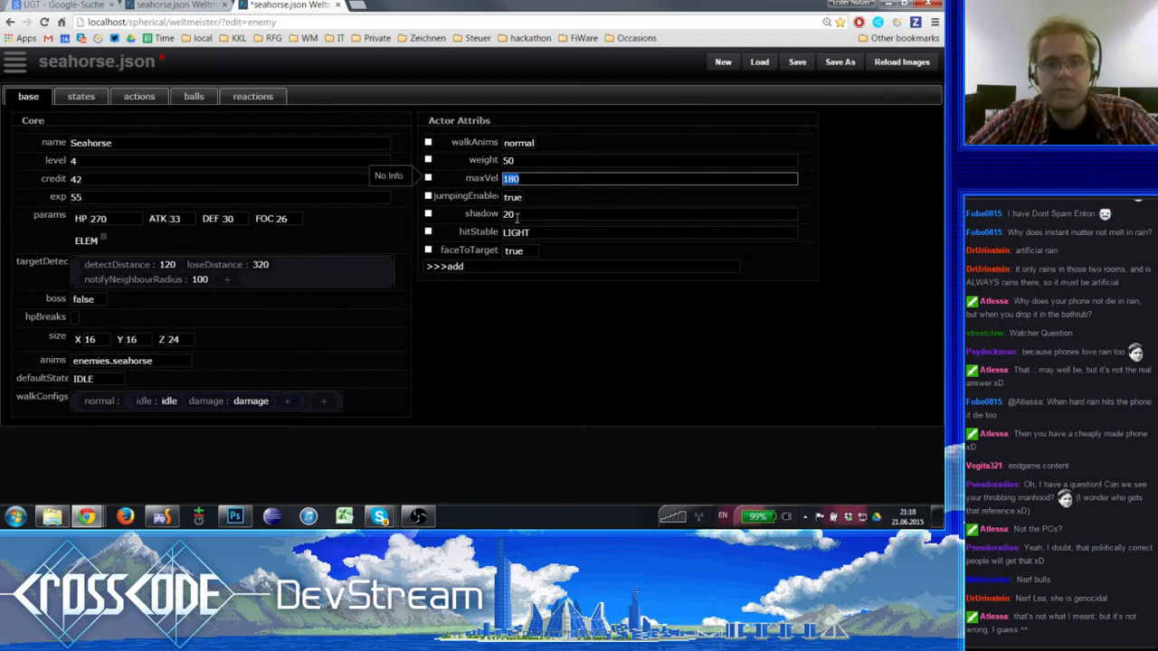
pyautogui.click(522, 213)
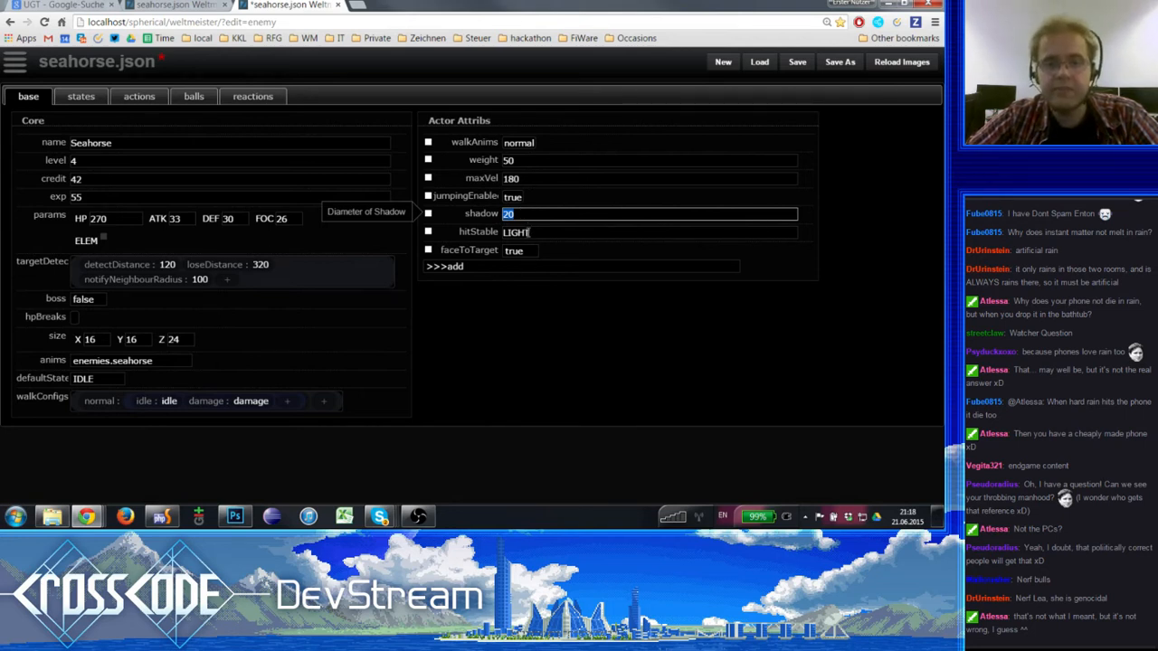
pyautogui.click(529, 233)
pyautogui.doubleClick(547, 233)
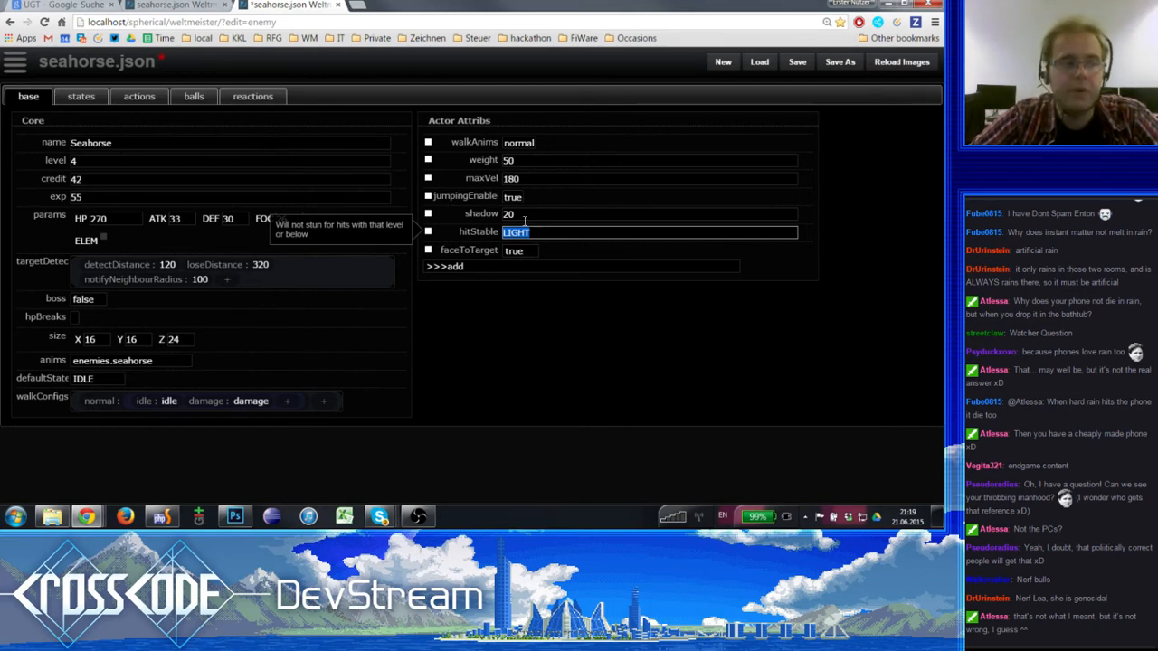
# - Add the floatHeight attribute to the Seahorse's actor attributes and set it to 6
pyautogui.click(509, 270)
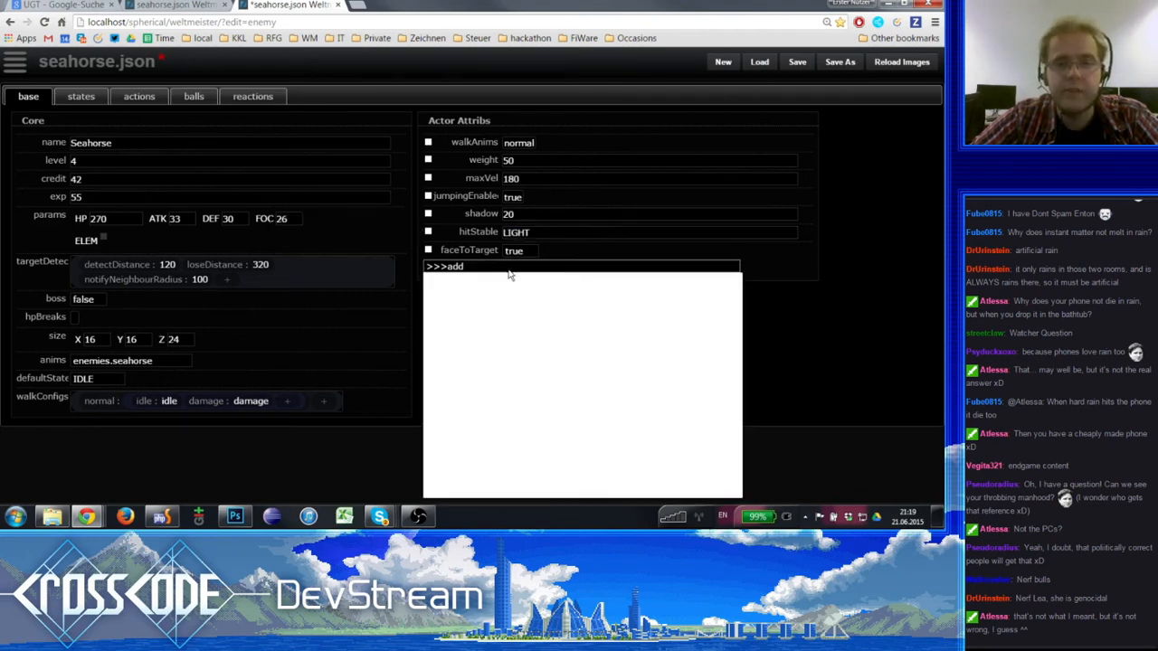
pyautogui.scroll(-1, 488, 362)
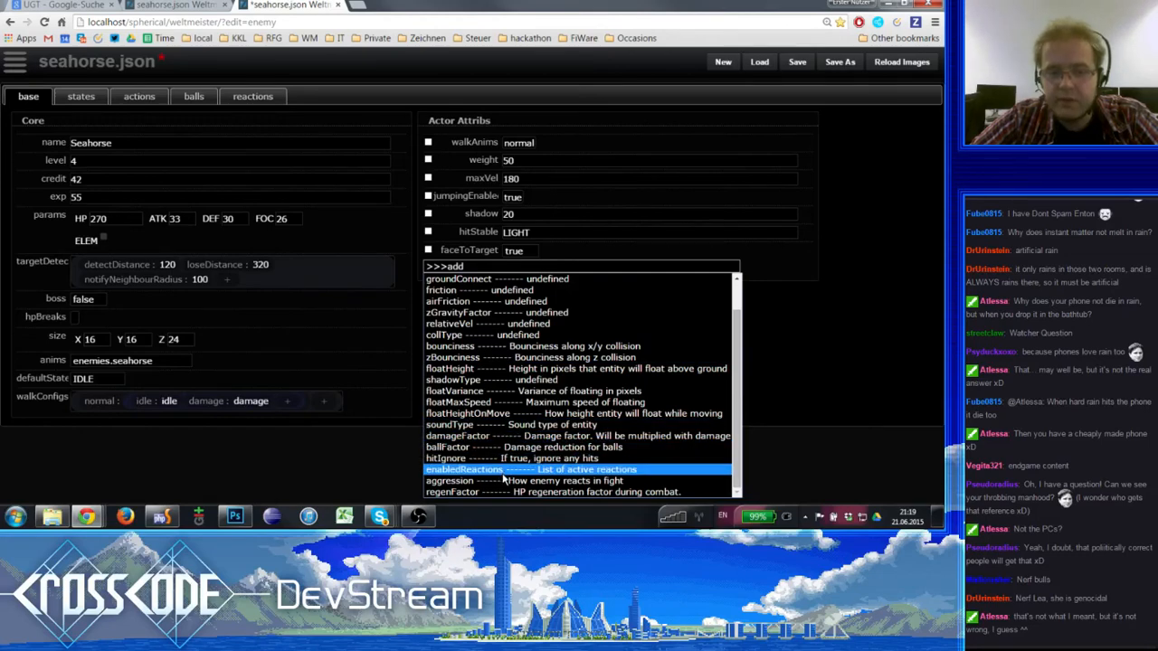
pyautogui.click(496, 372)
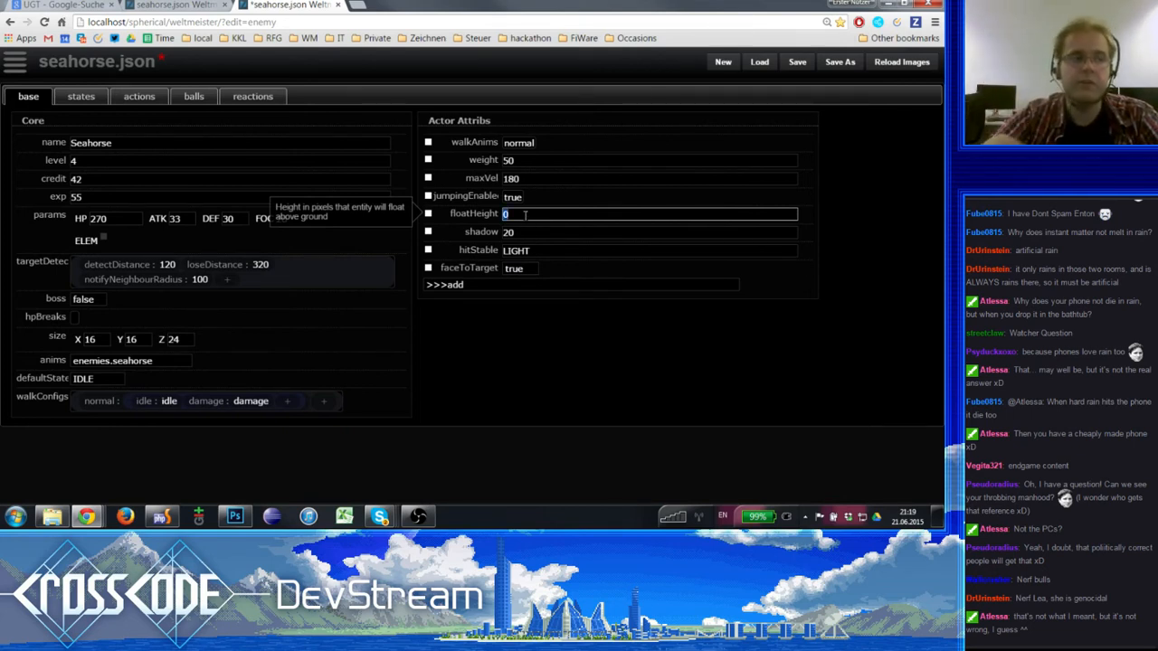
pyautogui.click(162, 517)
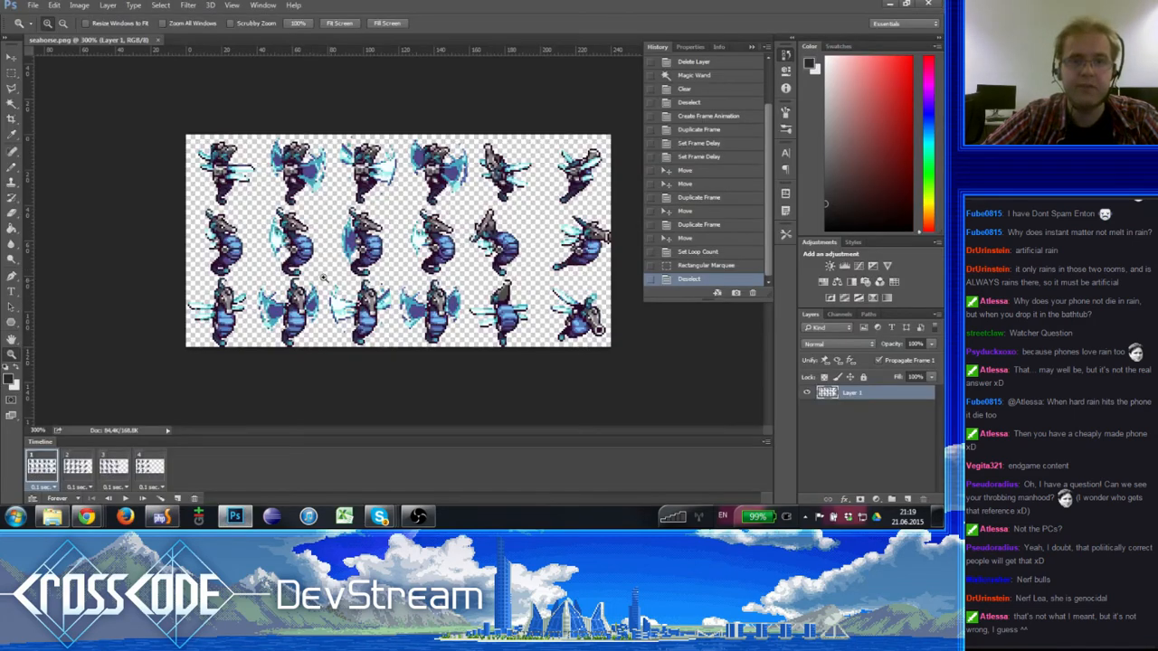
pyautogui.hotkey('alt', 'Tab')
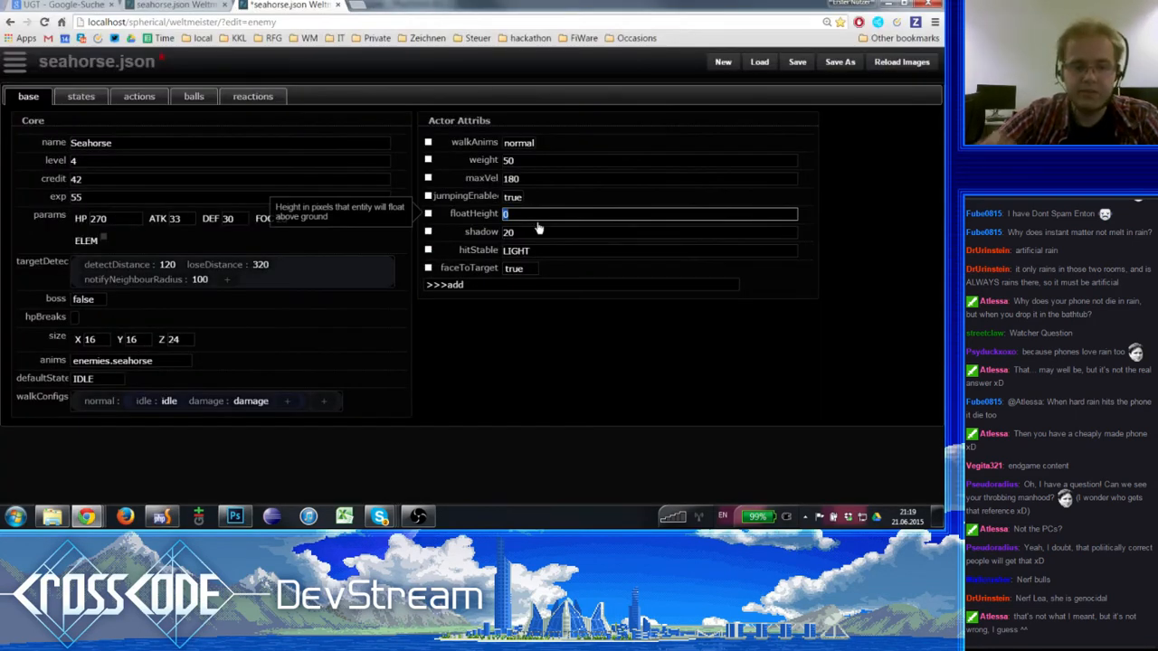
pyautogui.write('6')
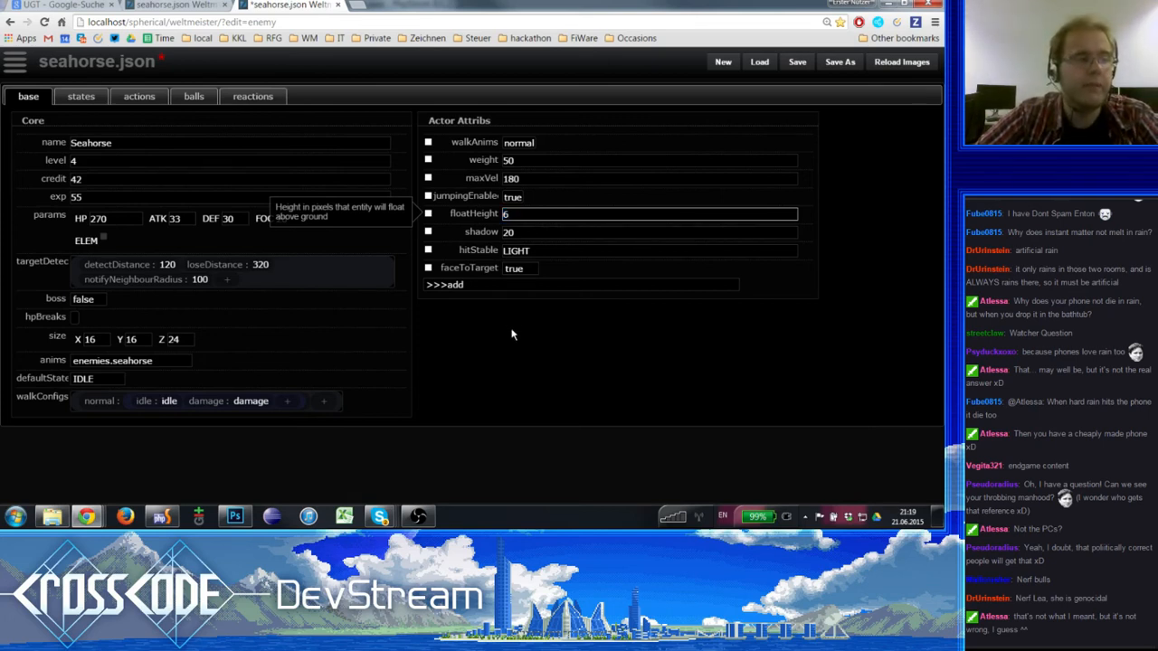
# - Add the floatVariance attribute to the Seahorse's actor attributes and set it to 4
pyautogui.click(482, 286)
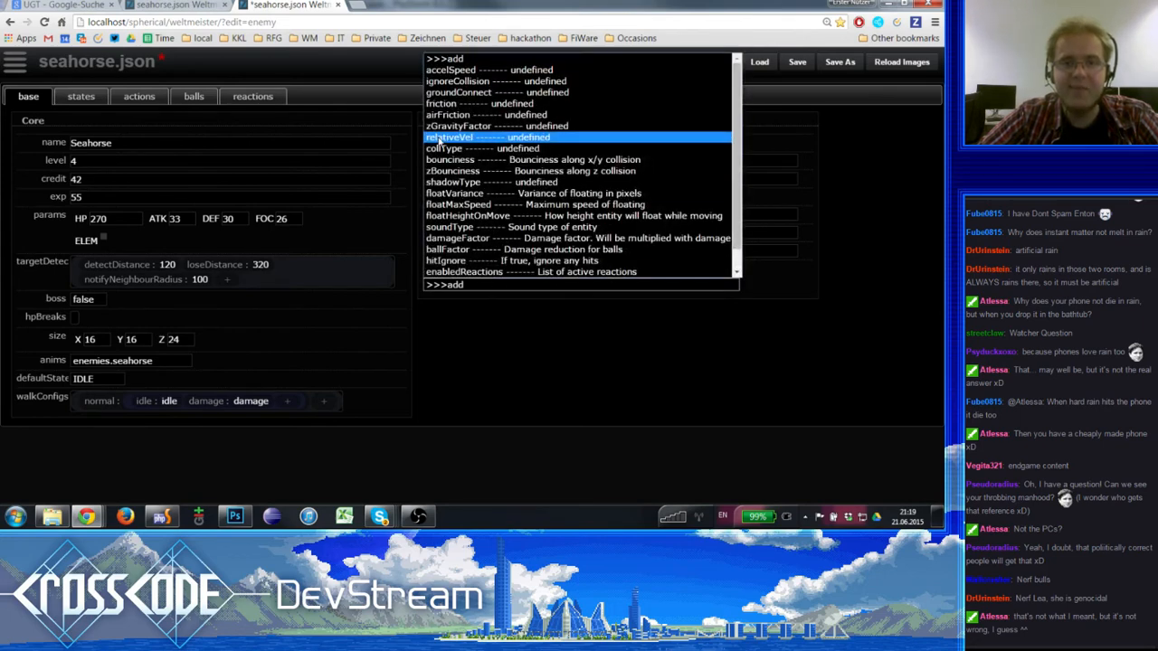
pyautogui.click(529, 194)
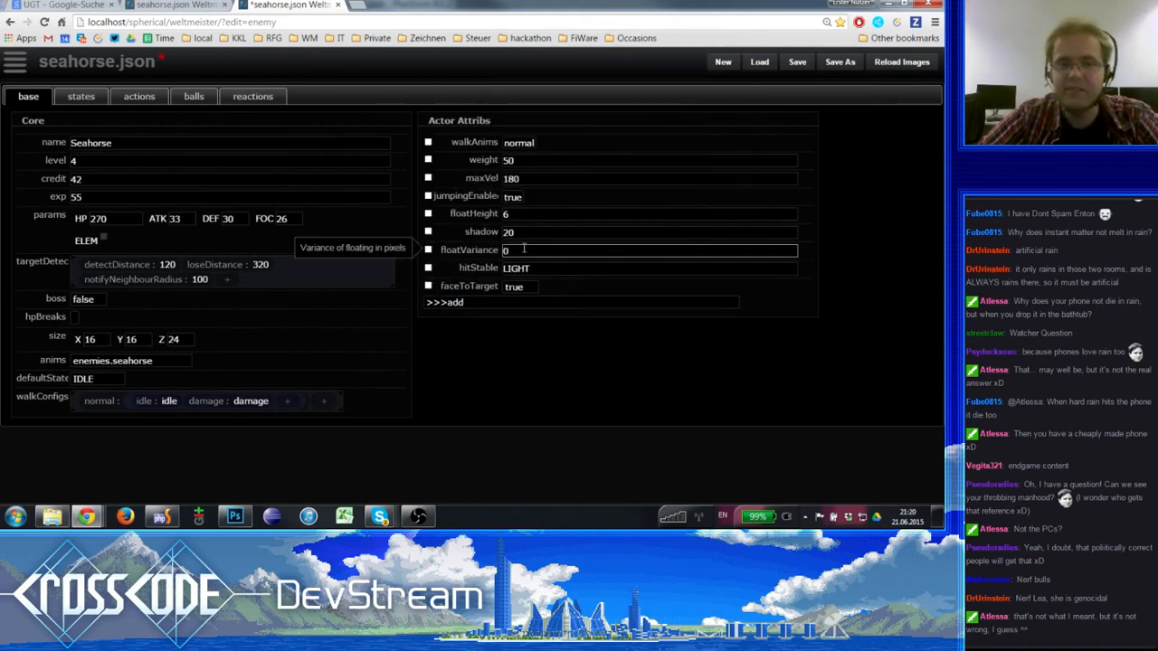
pyautogui.doubleClick(523, 249)
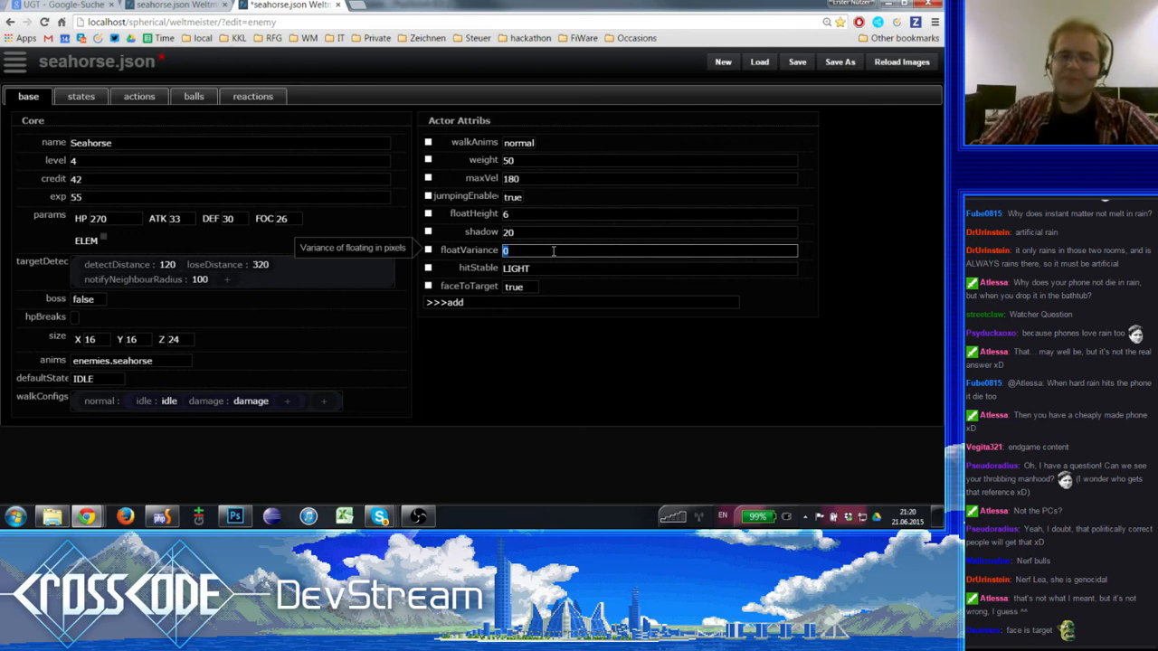
pyautogui.write('4')
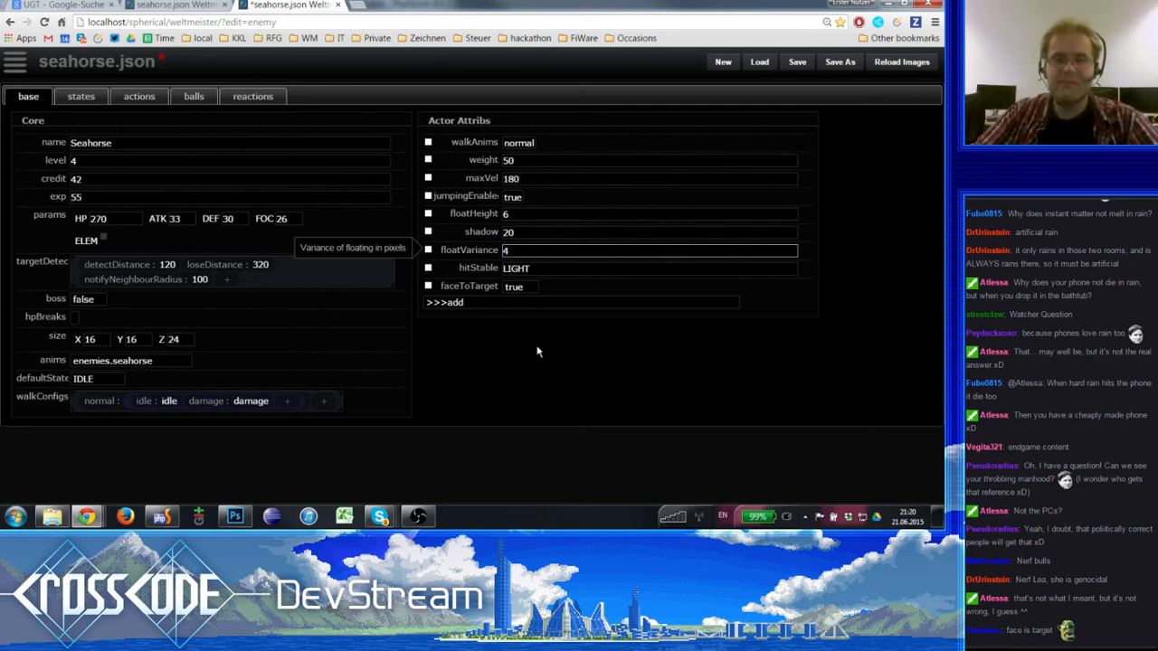
# - Review the Seahorse's faceToTarget, floatHeight and floatVariance attributes and save the enemy file
pyautogui.press('Tab')
pyautogui.press('Tab')
pyautogui.press('Tab')
pyautogui.press('Tab')
pyautogui.press('Tab')
pyautogui.hotkey('shift', 'Tab')
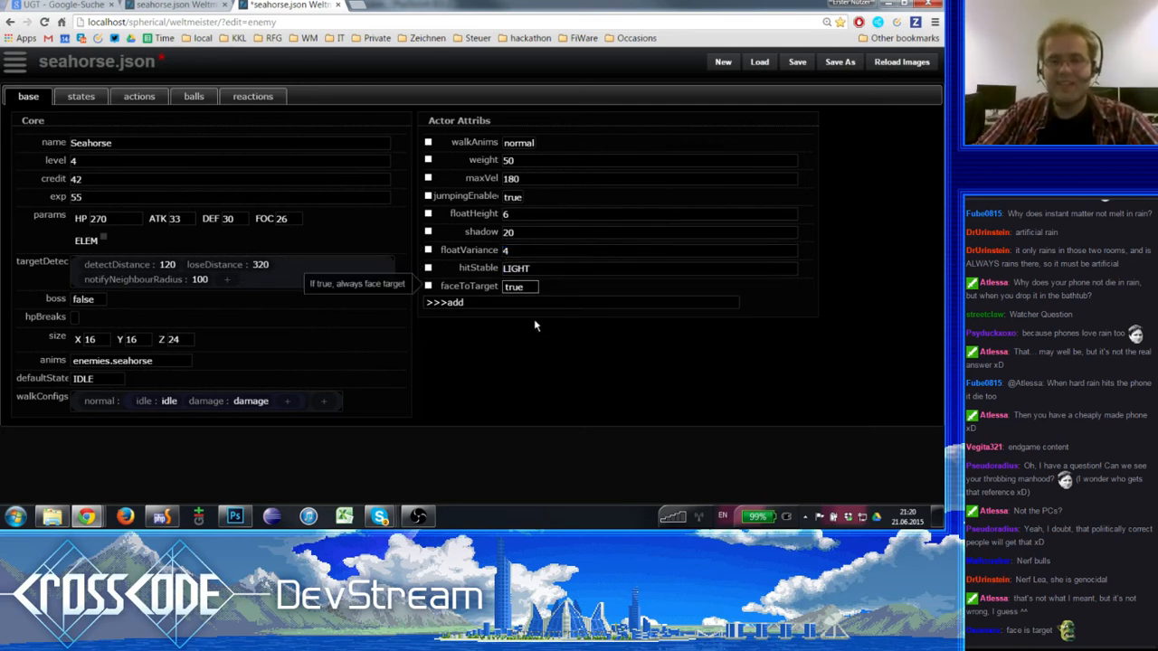
pyautogui.hotkey('shift', 'Tab')
pyautogui.hotkey('shift', 'Tab')
pyautogui.hotkey('shift', 'Tab')
pyautogui.hotkey('shift', 'Tab')
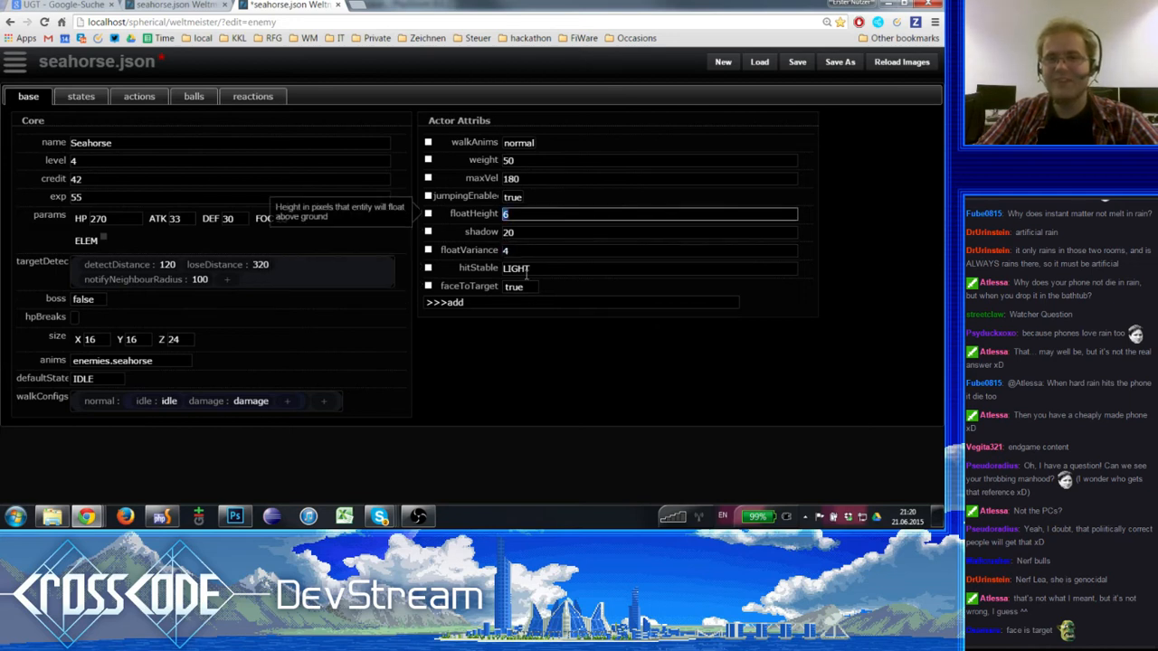
pyautogui.click(537, 251)
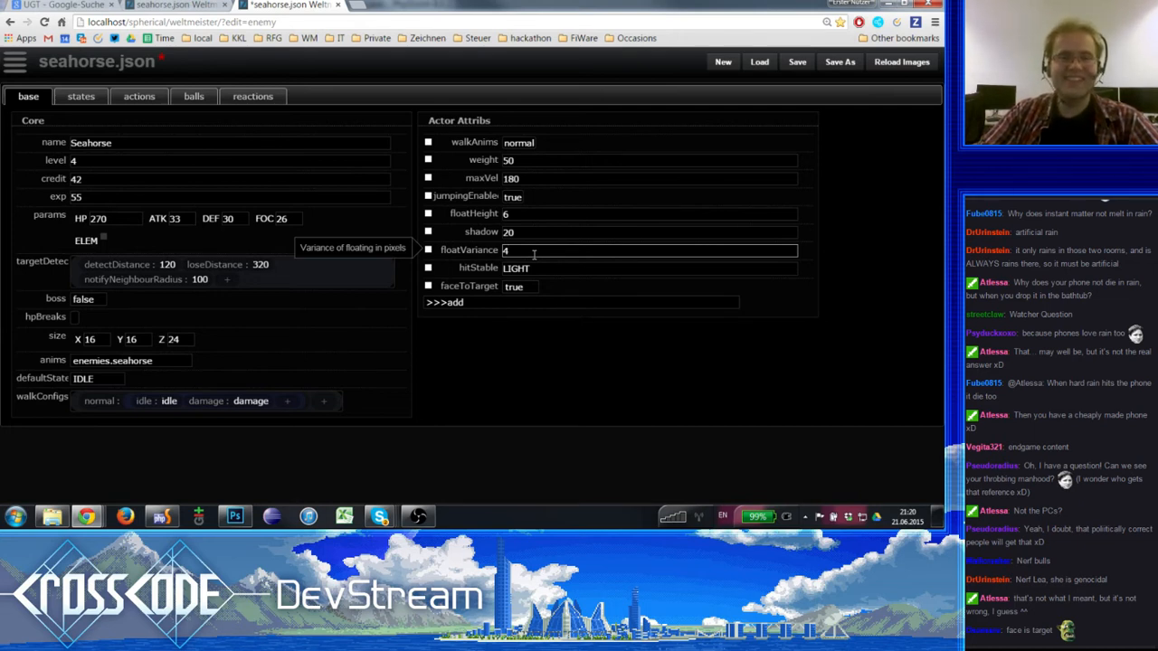
pyautogui.click(797, 62)
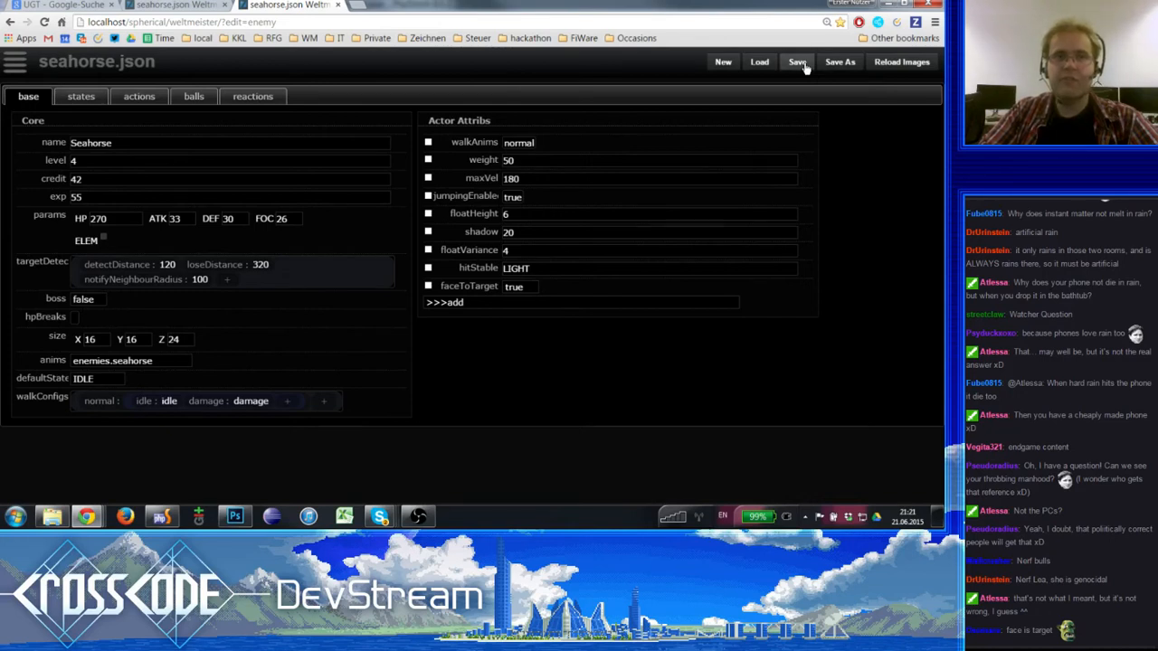
# - Open the Weltmeister map editor in a new browser tab, keeping the seahorse animation and enemy editors open
pyautogui.click(166, 6)
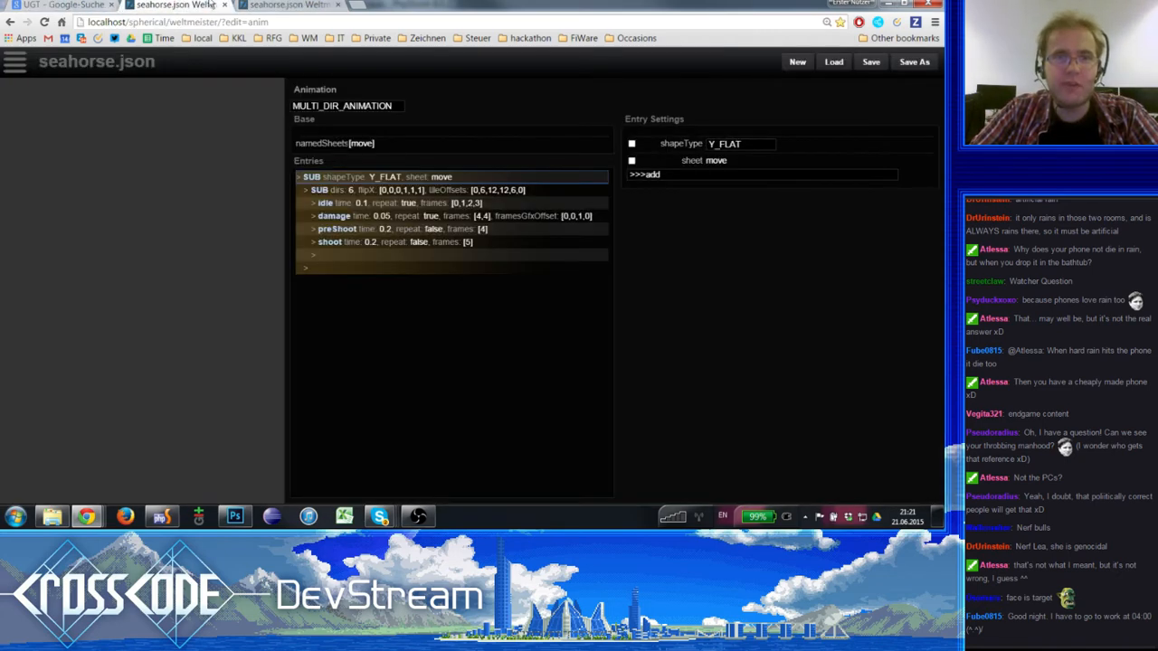
pyautogui.click(290, 6)
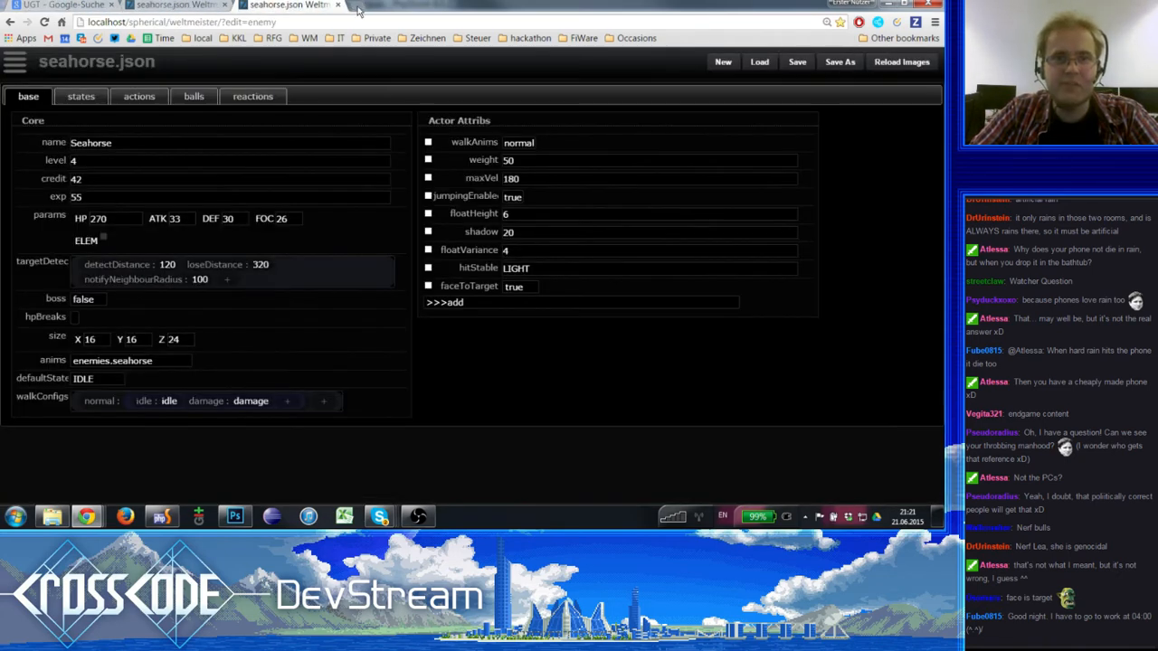
pyautogui.click(359, 8)
pyautogui.click(186, 6)
pyautogui.click(260, 6)
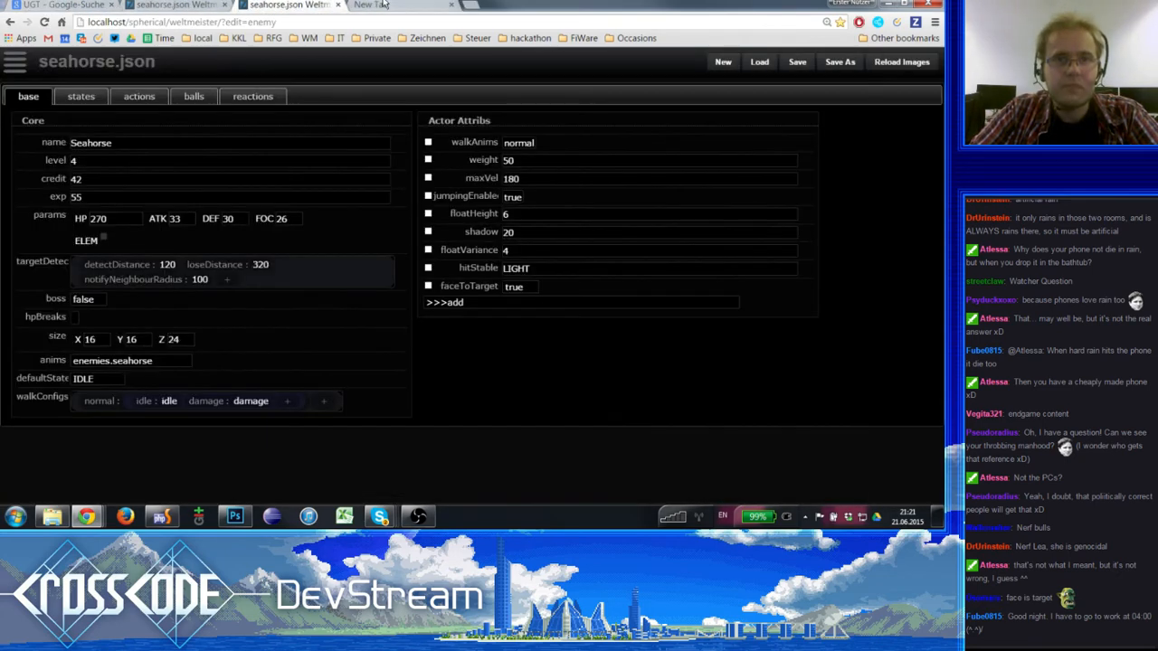
pyautogui.click(384, 5)
pyautogui.click(270, 38)
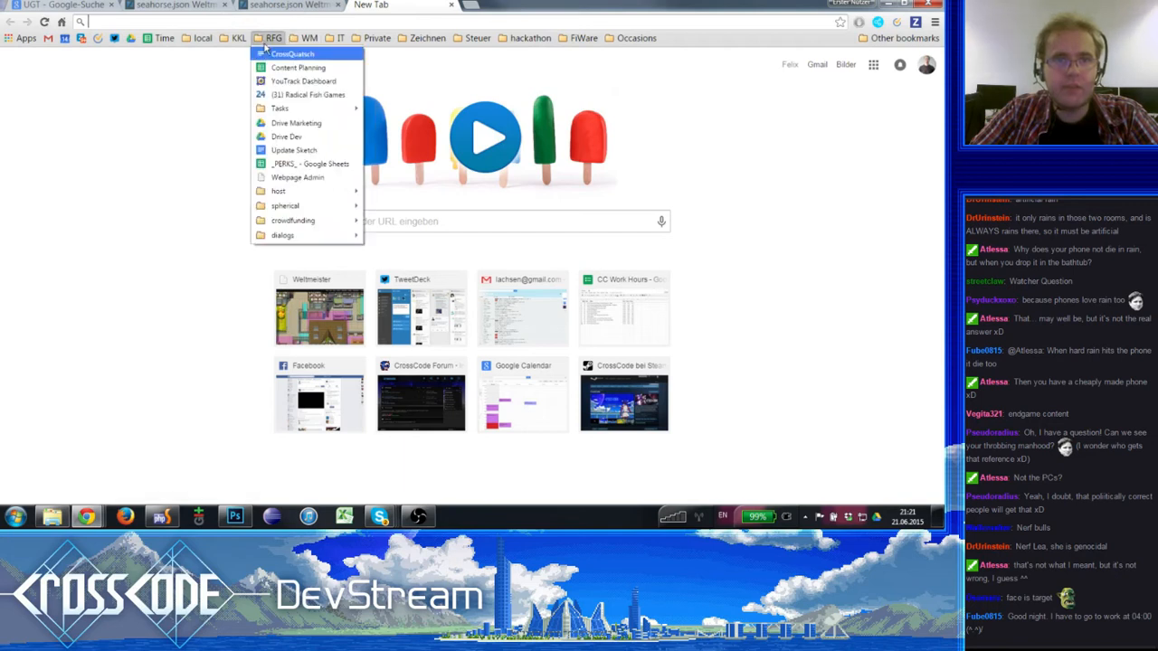
pyautogui.moveTo(309, 38)
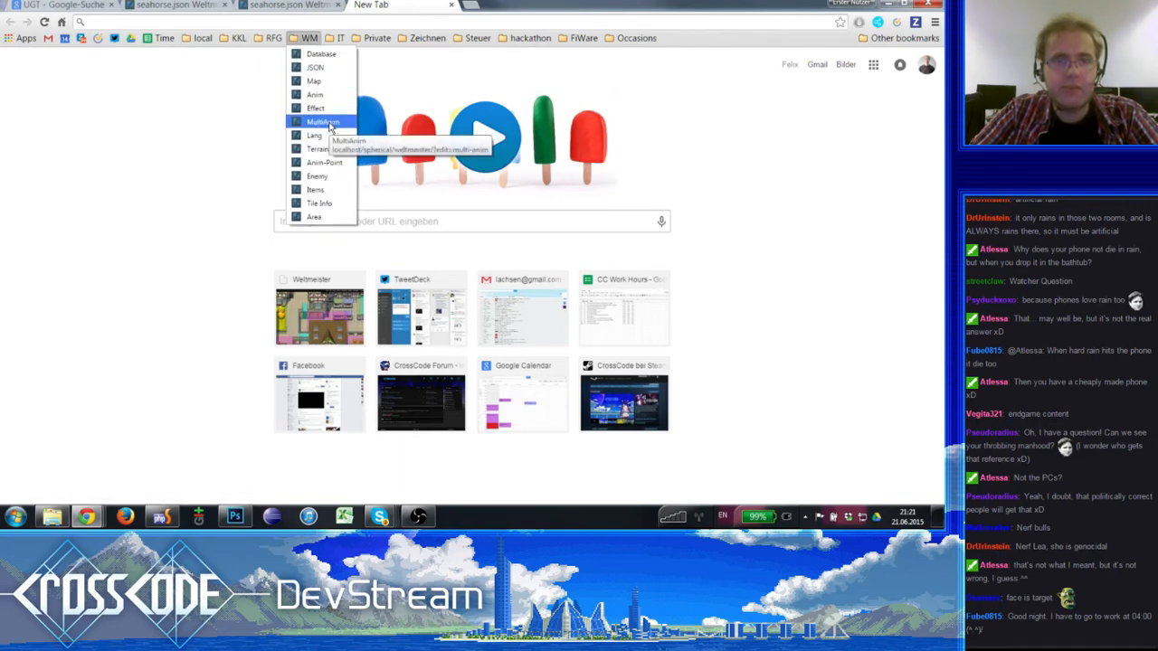
pyautogui.click(324, 81)
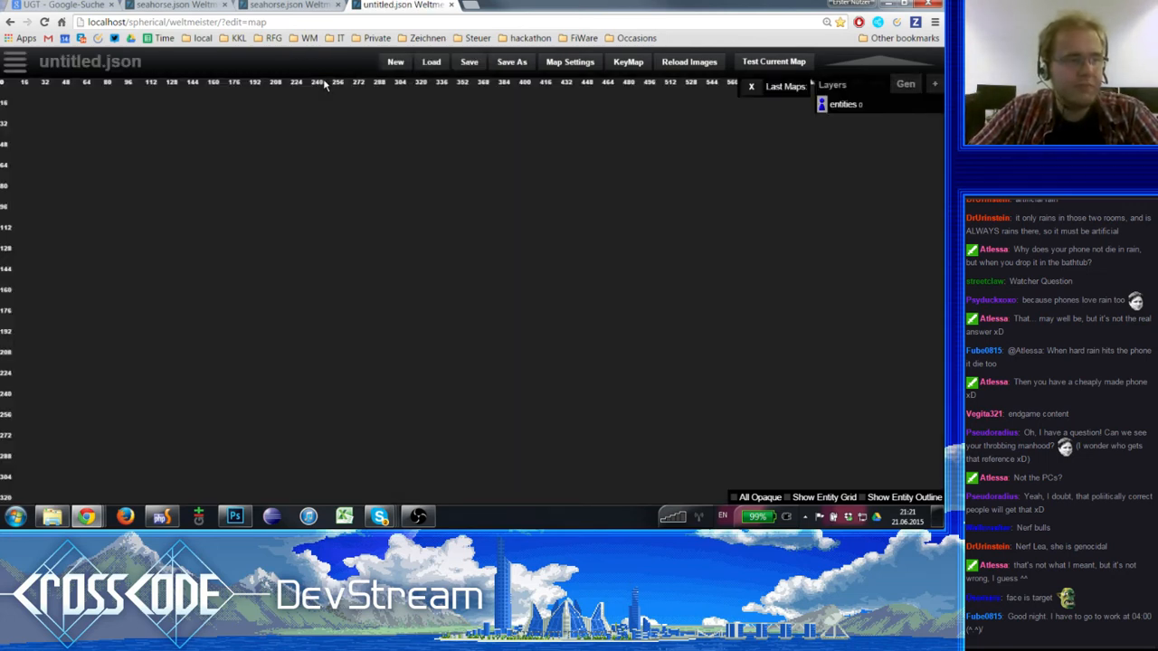
# - Open the map file list and expand the bergen-trail folder
pyautogui.click(14, 62)
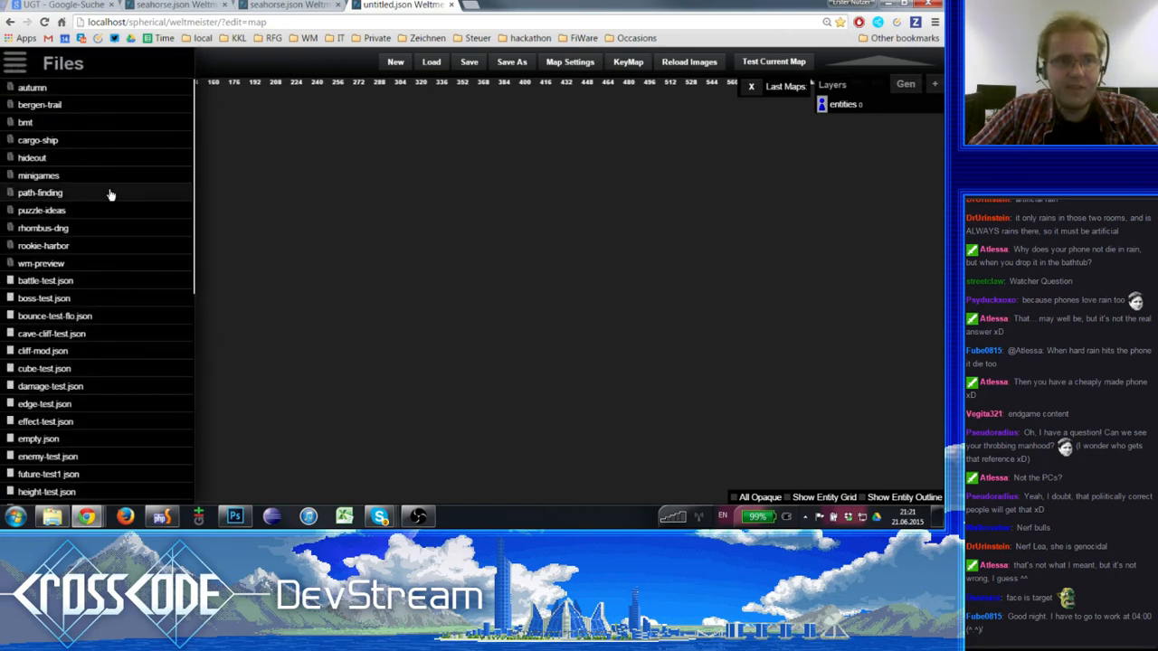
pyautogui.click(79, 110)
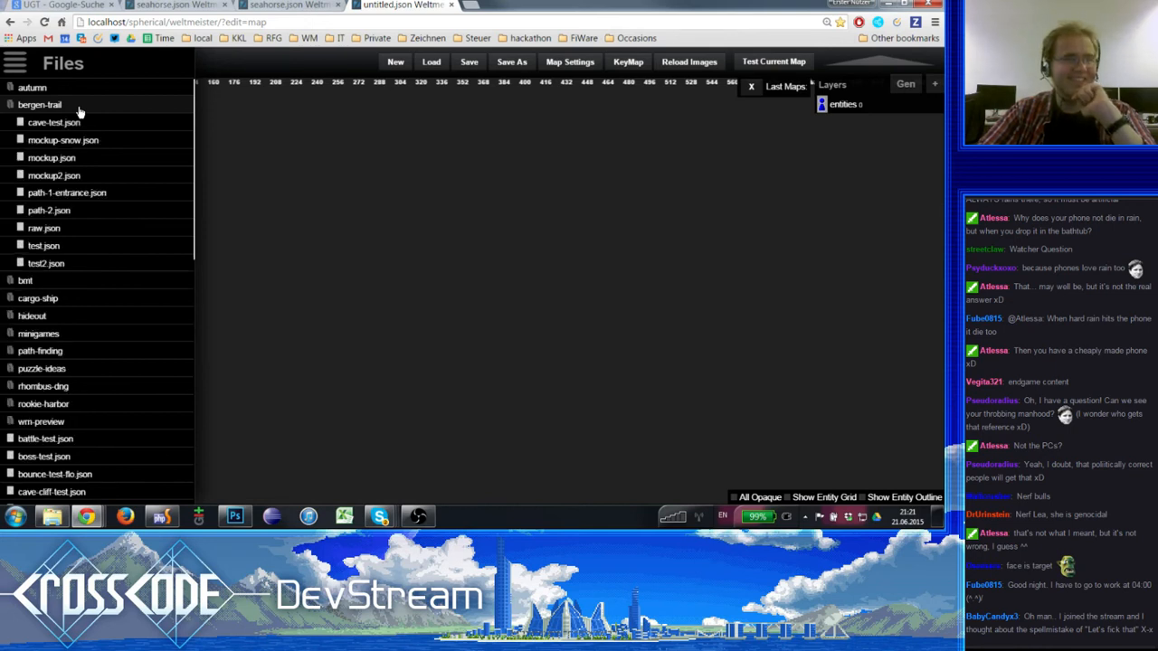
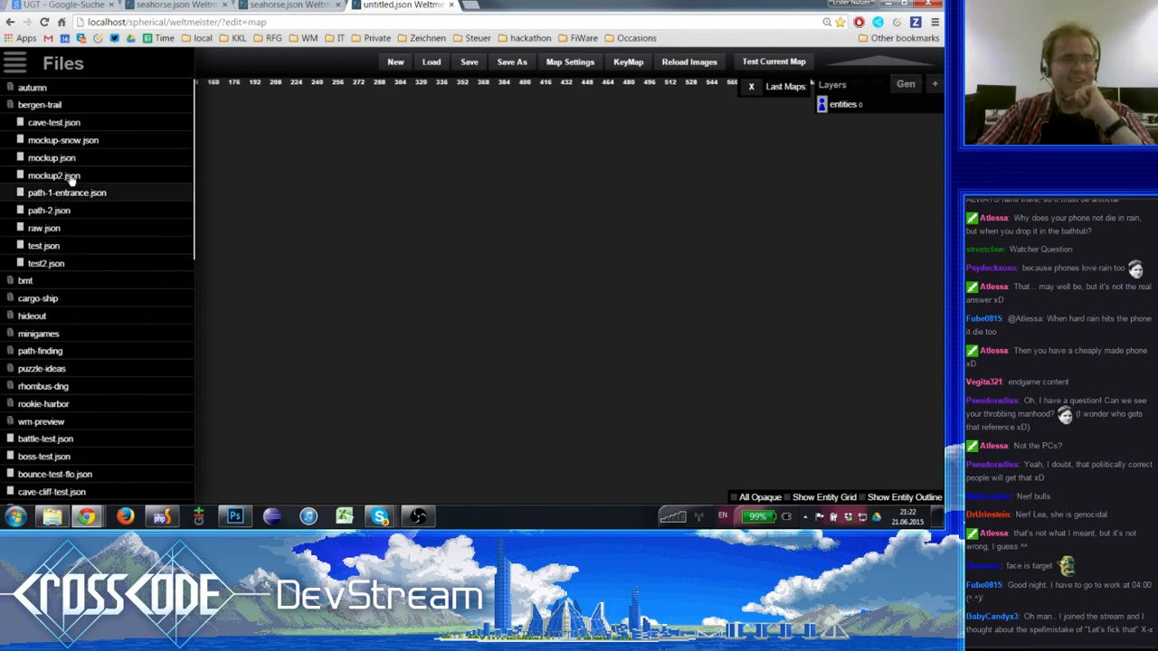
# - Open the enemy-test.json map from the map file list
pyautogui.click(50, 106)
pyautogui.click(56, 106)
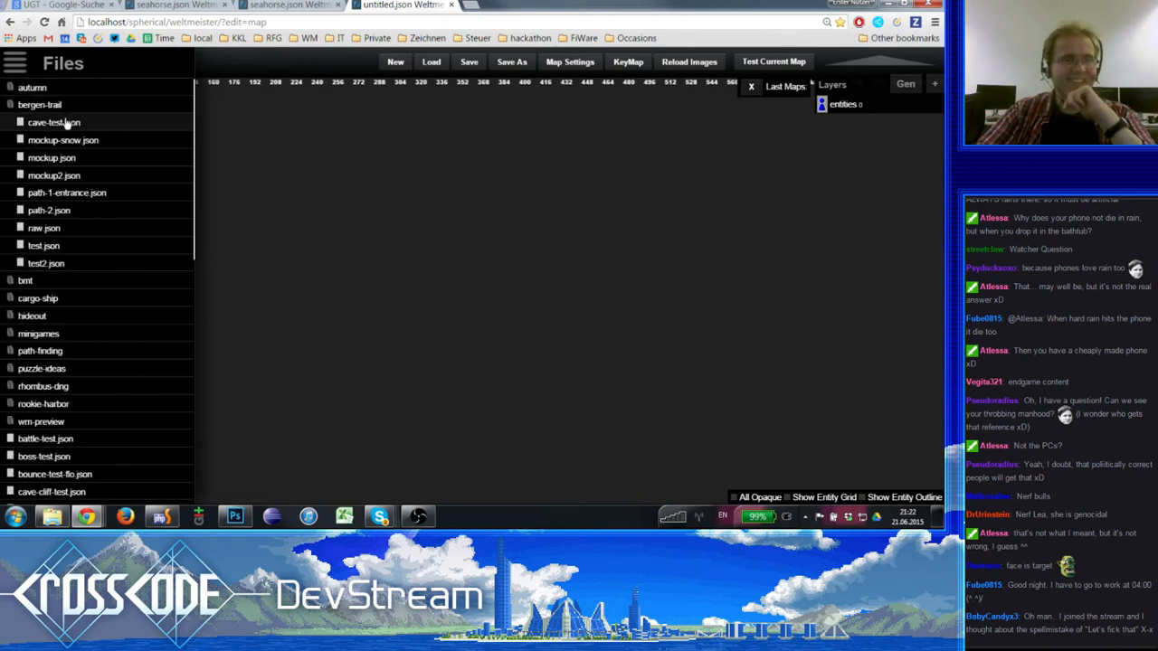
pyautogui.click(43, 107)
pyautogui.scroll(-3, 95, 325)
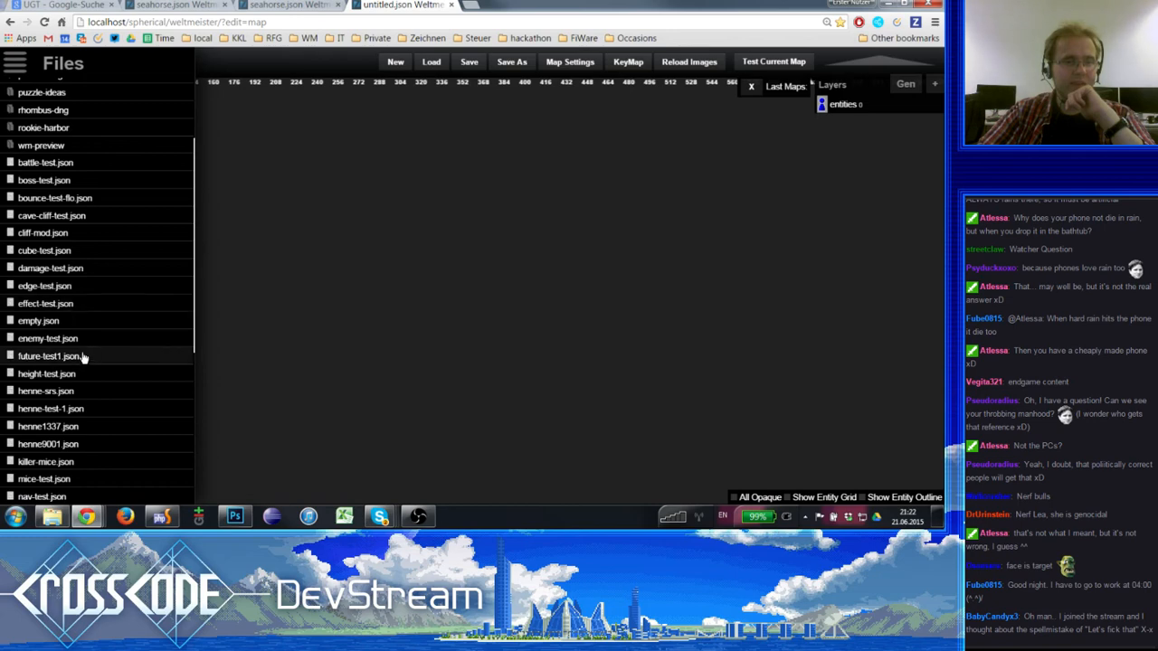
pyautogui.click(81, 340)
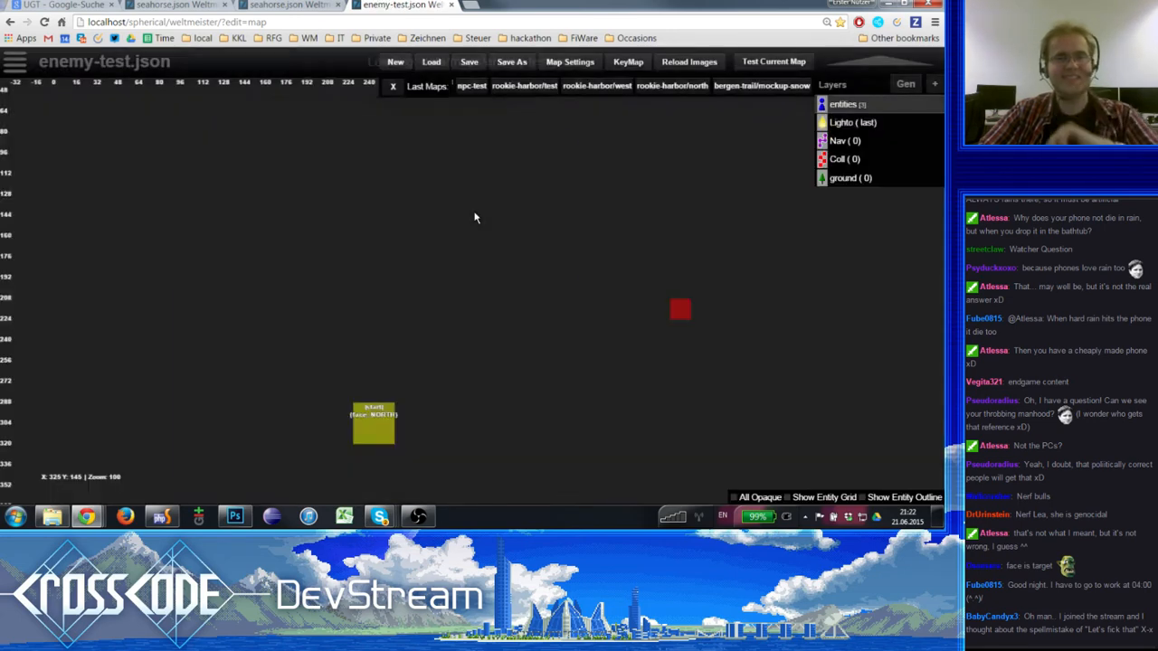
# - Delete the existing blue enemy from the upper middle of the arena floor
pyautogui.moveTo(430, 387); pyautogui.dragTo(472, 314)
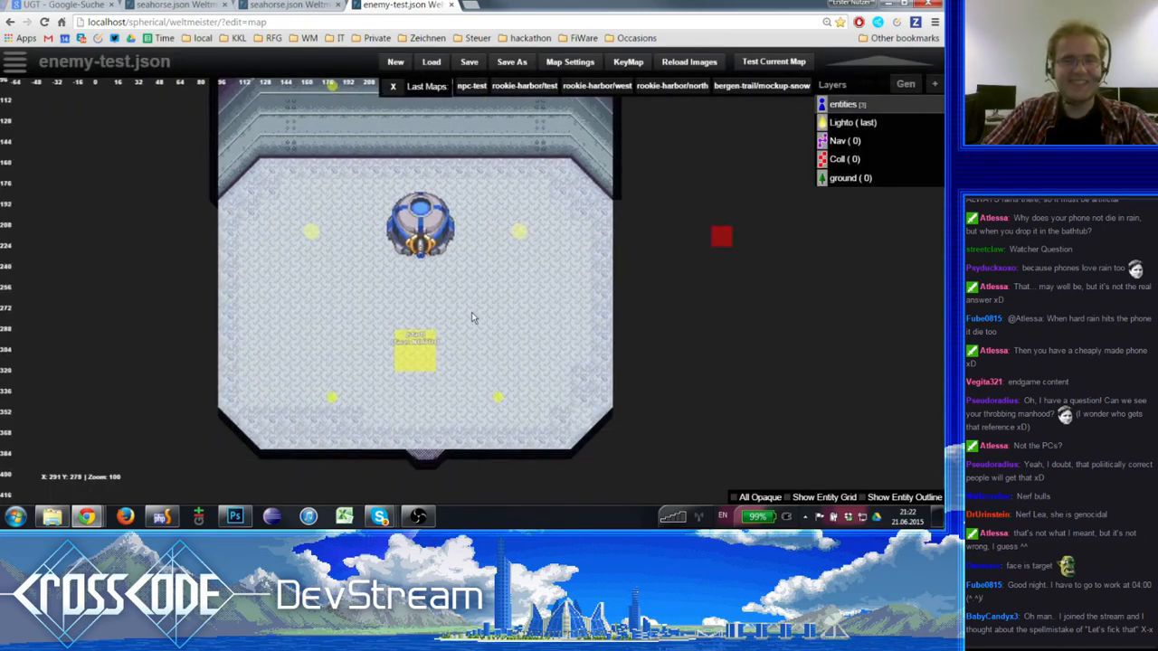
pyautogui.click(420, 237)
pyautogui.press('Delete')
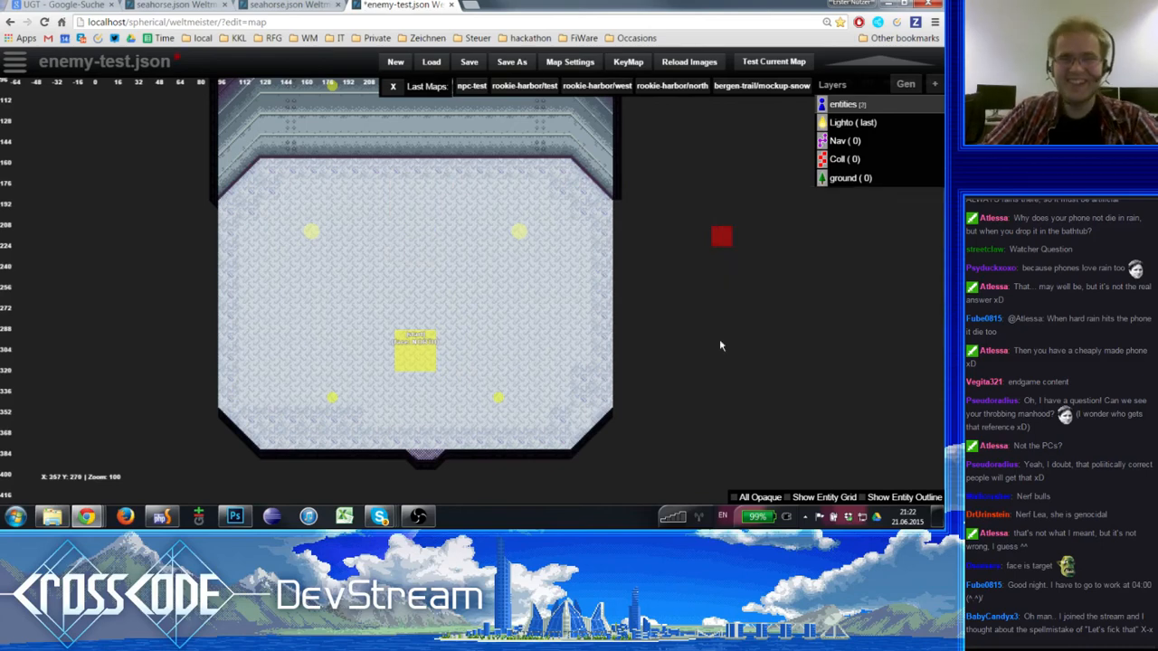
# - Place a new Enemy entity on the arena floor north of the start marker, at X 236, Y 208
pyautogui.moveTo(672, 288); pyautogui.dragTo(603, 303)
pyautogui.click(655, 254)
pyautogui.click(626, 304)
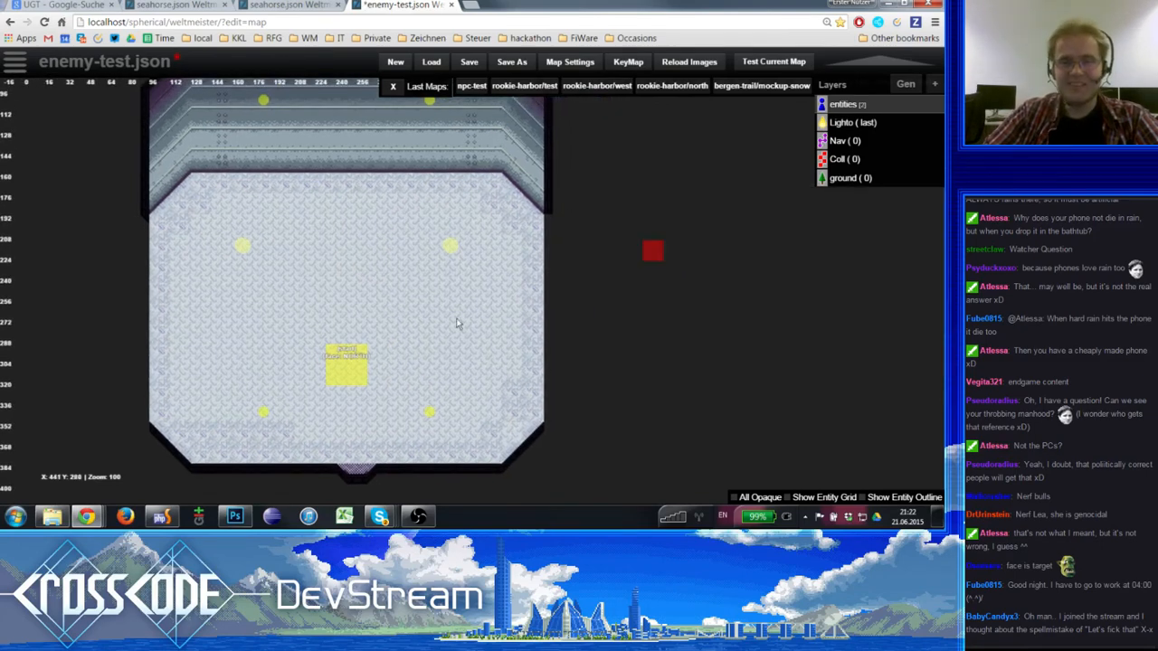
pyautogui.moveTo(411, 314); pyautogui.dragTo(491, 341)
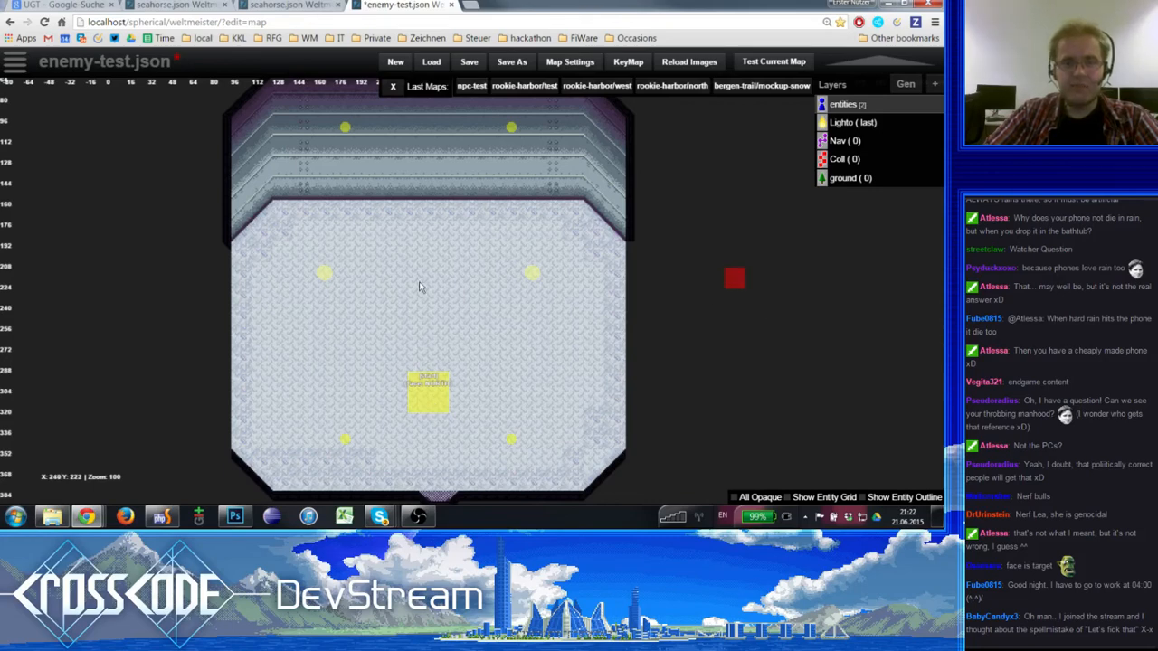
pyautogui.press('space')
pyautogui.write('ene')
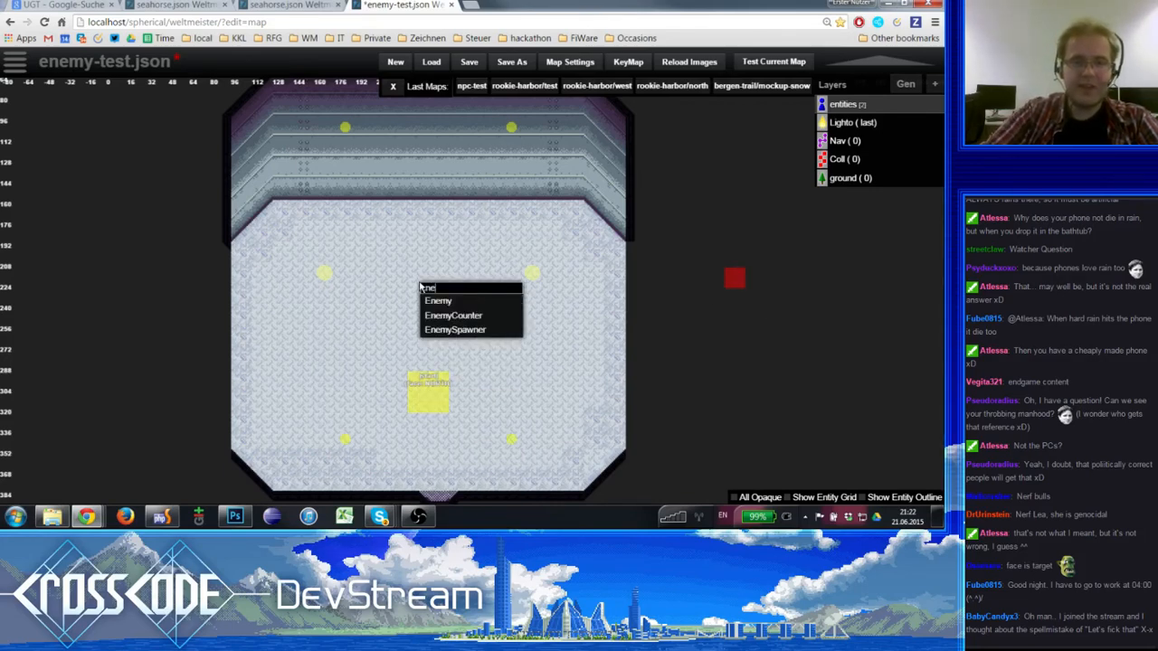
pyautogui.click(460, 301)
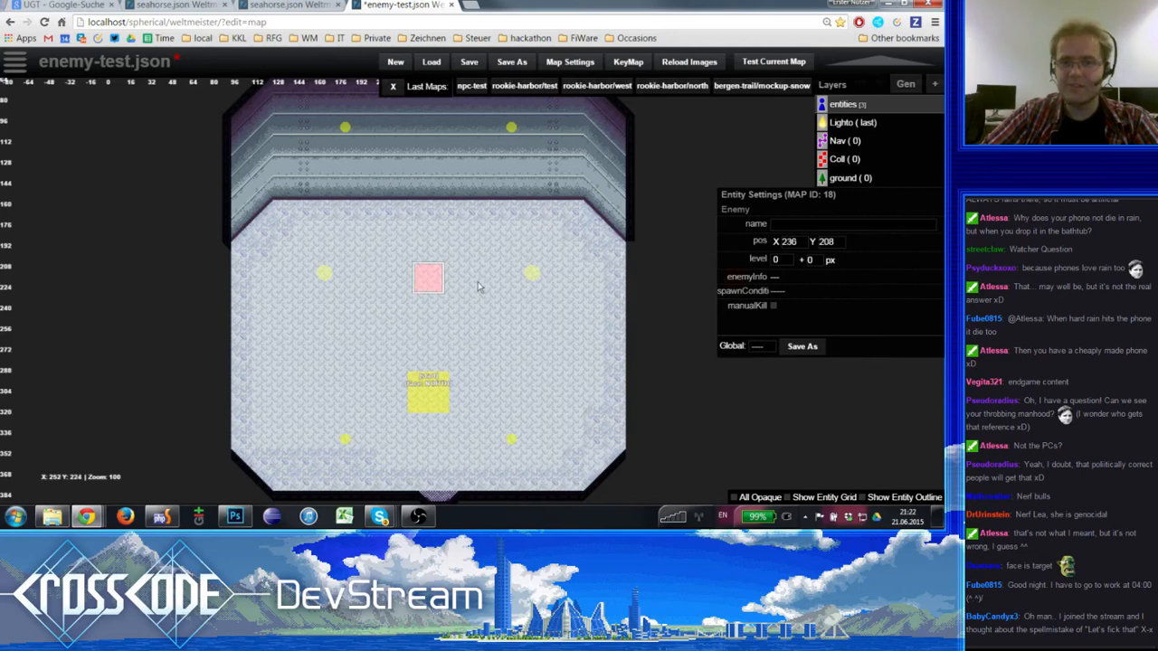
# - Set the new enemy's enemyInfo to the seahorse enemy type and save the map
pyautogui.click(775, 280)
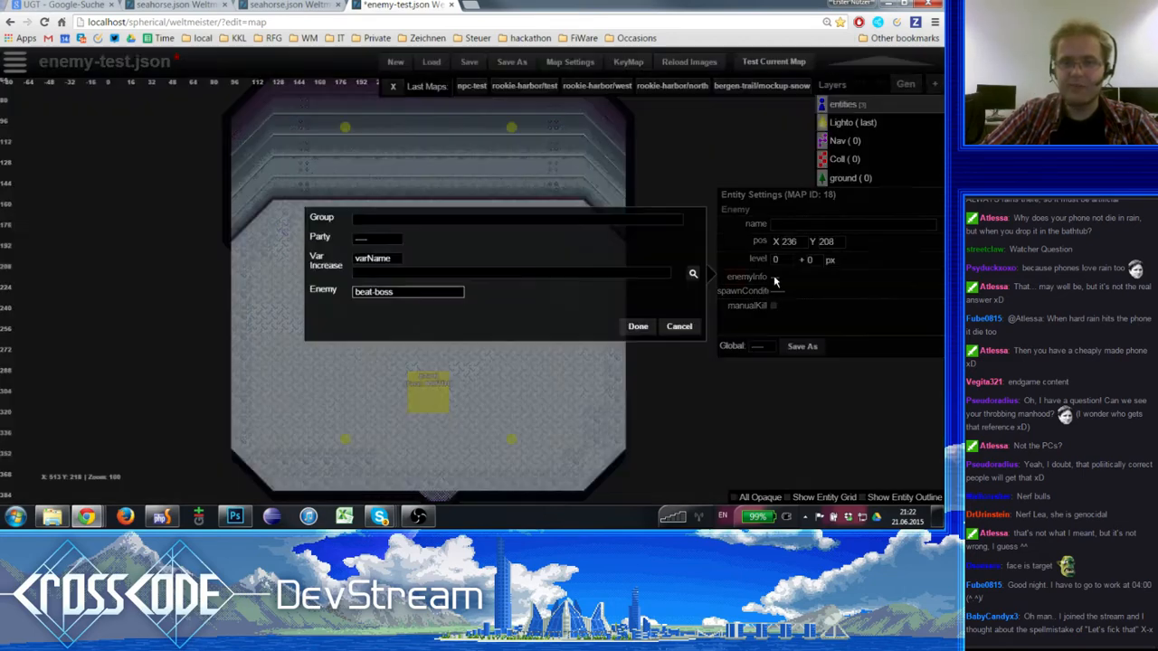
pyautogui.click(375, 264)
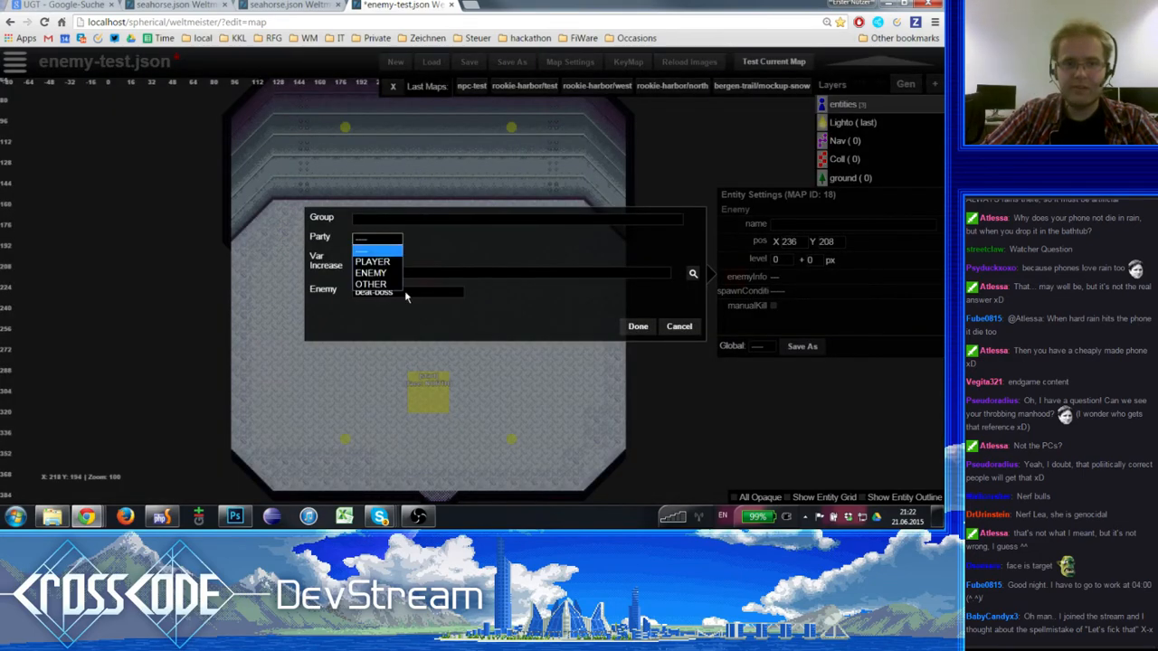
pyautogui.click(405, 291)
pyautogui.scroll(-5, 394, 206)
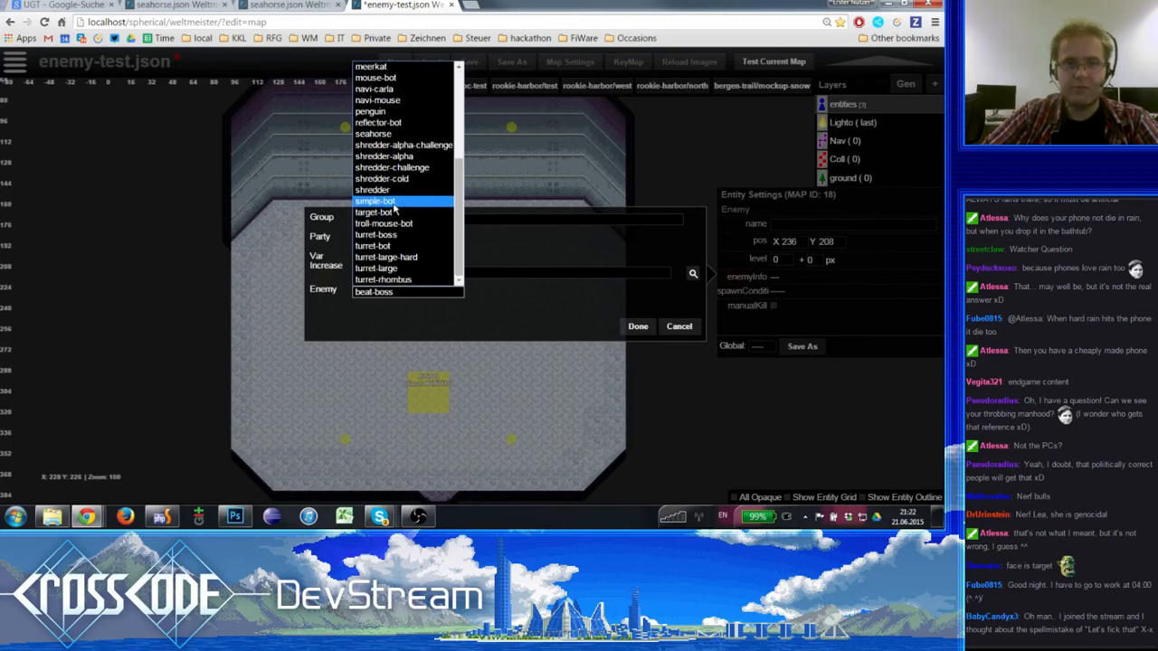
pyautogui.click(390, 134)
pyautogui.click(638, 328)
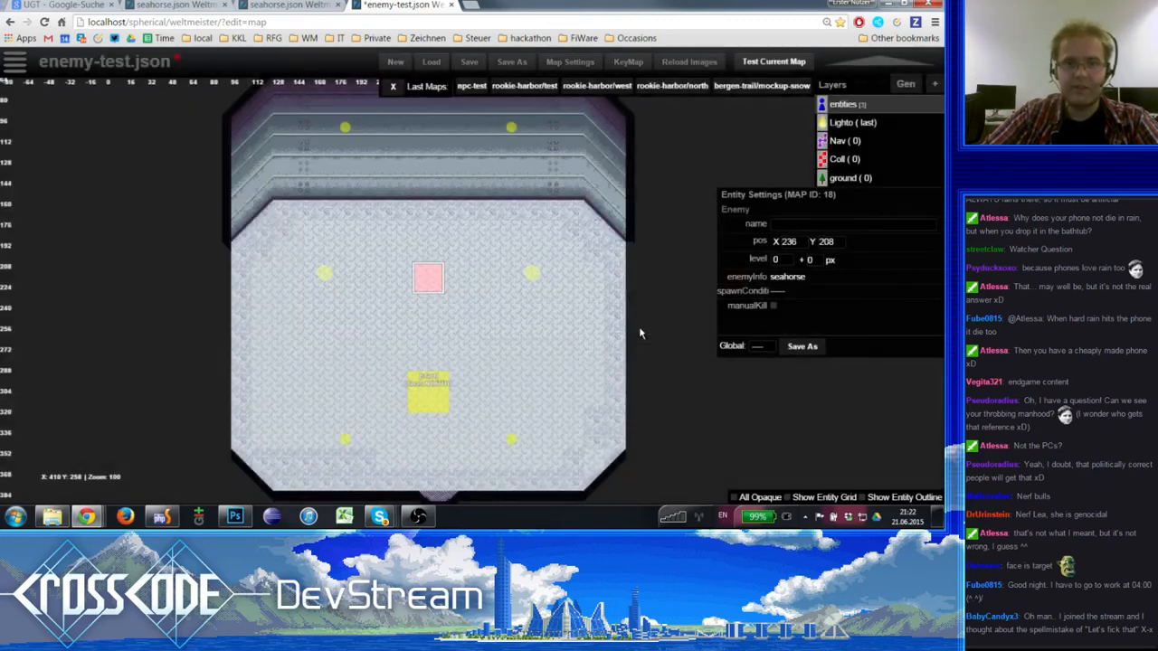
pyautogui.click(450, 309)
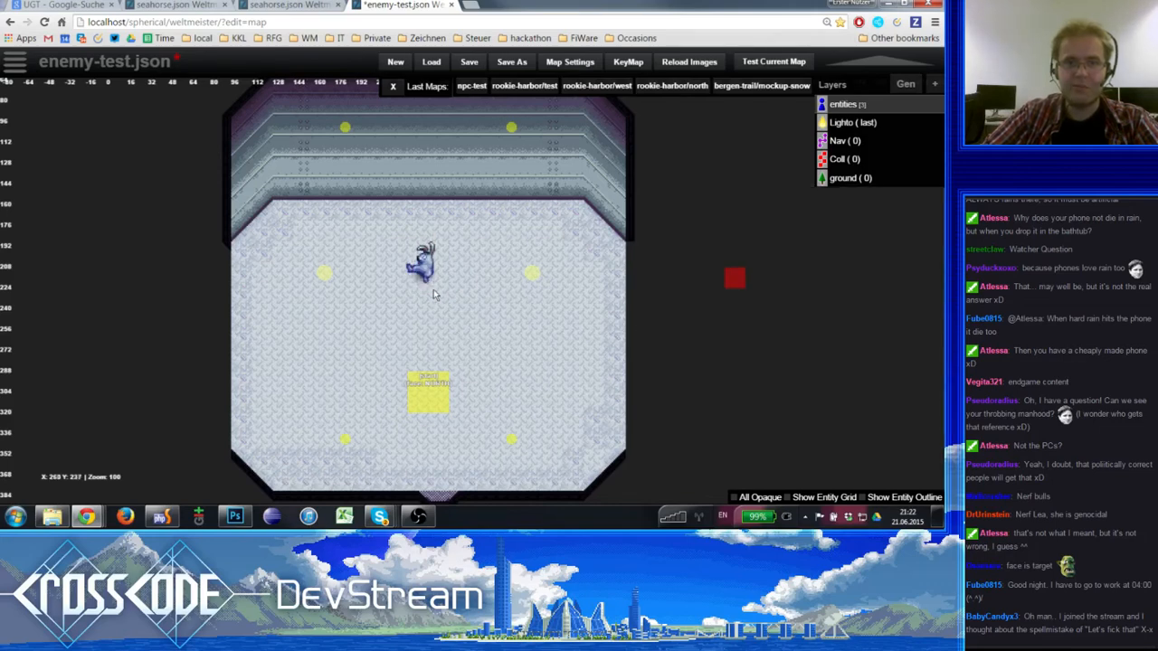
pyautogui.click(465, 66)
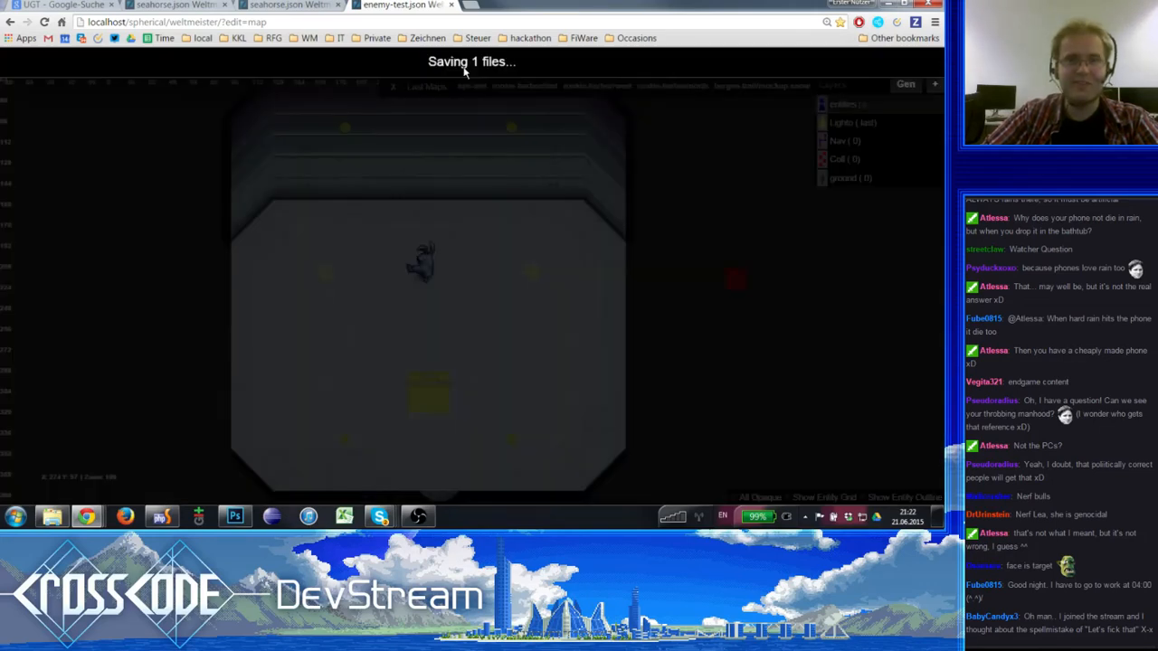
# - Switch to the seahorse animation file, try to change the move sheet's image to media/entity/enemy/seahorse.png, then save and reload
pyautogui.click(292, 5)
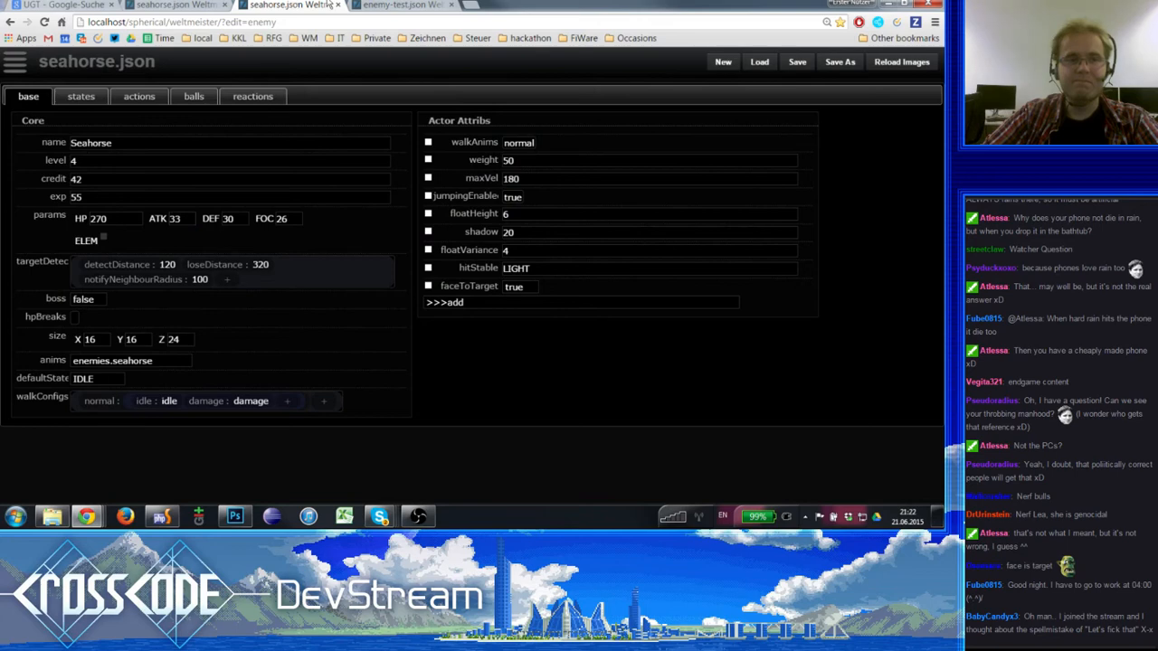
pyautogui.click(197, 5)
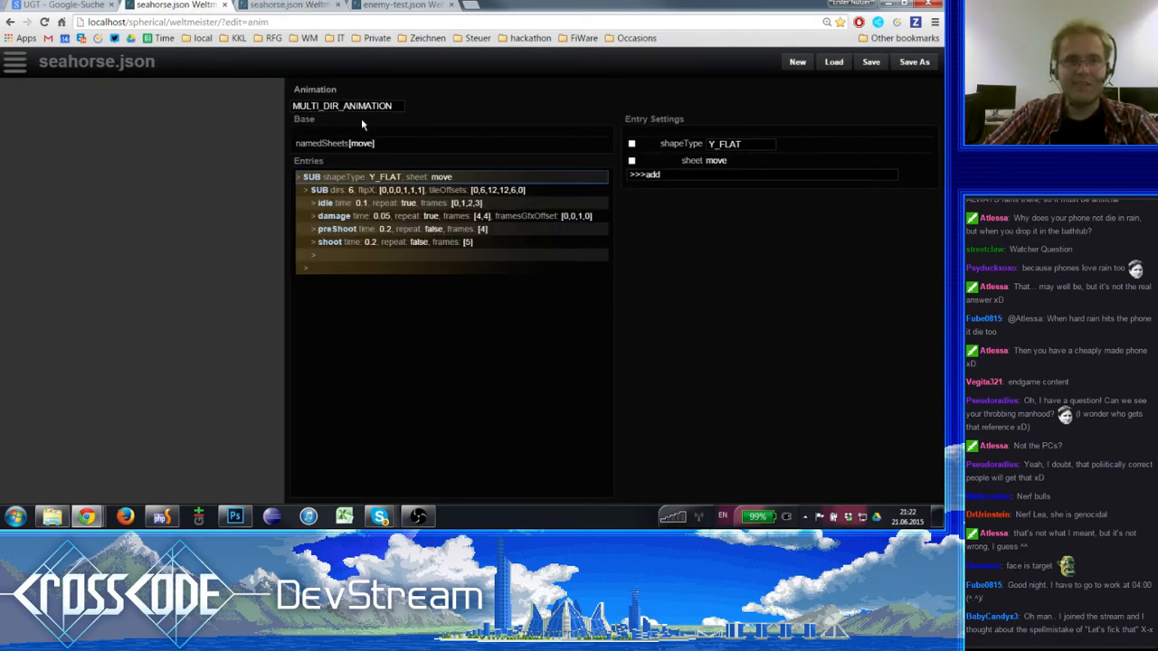
pyautogui.click(361, 143)
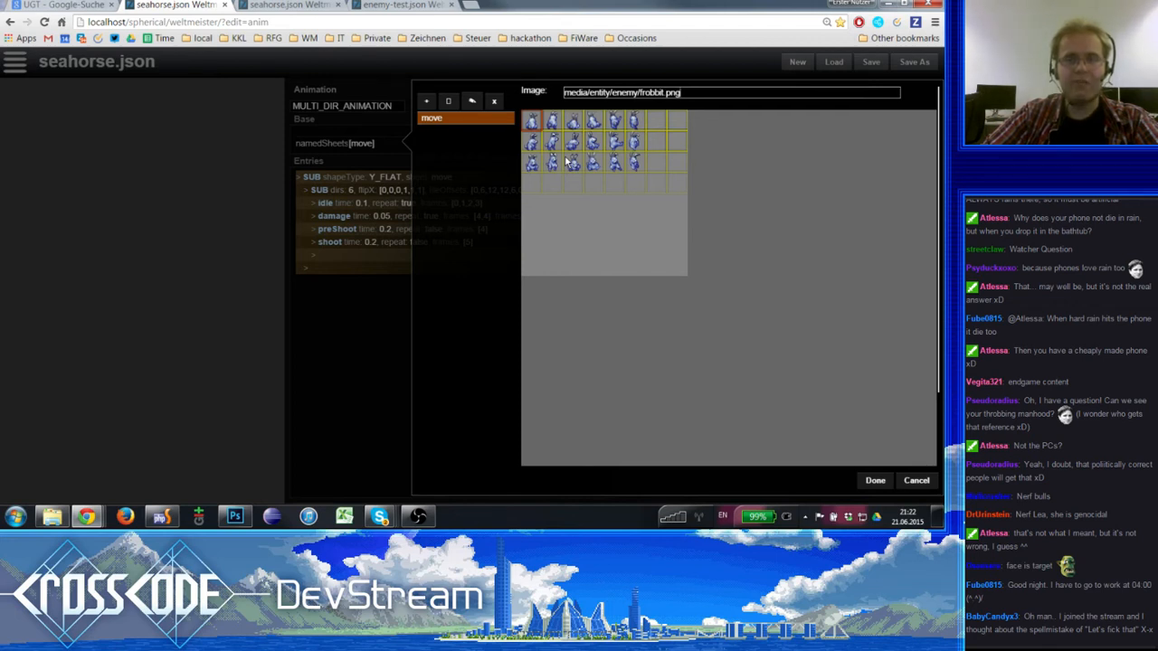
pyautogui.click(698, 93)
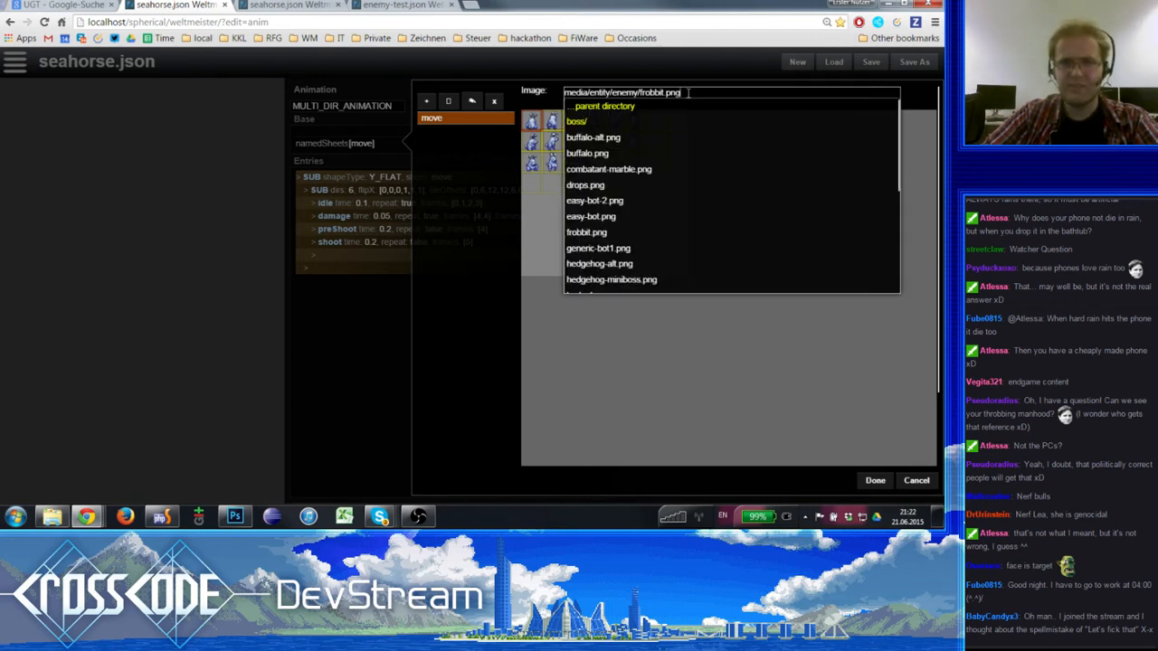
pyautogui.scroll(-3, 637, 180)
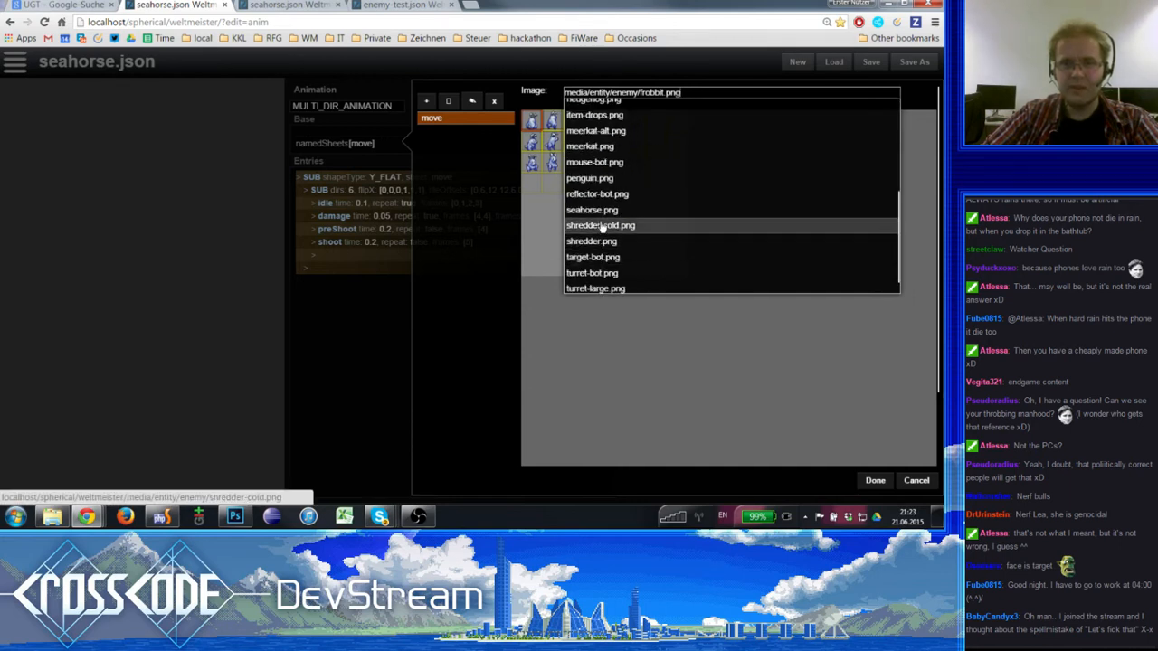
pyautogui.click(599, 213)
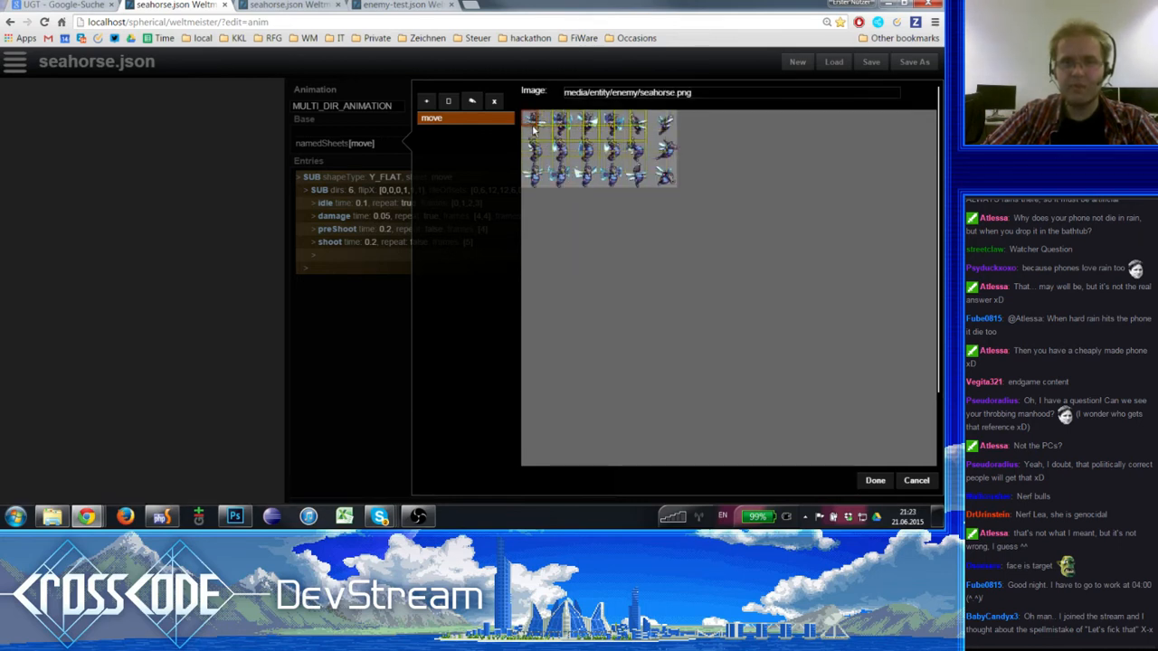
pyautogui.click(875, 480)
pyautogui.click(871, 63)
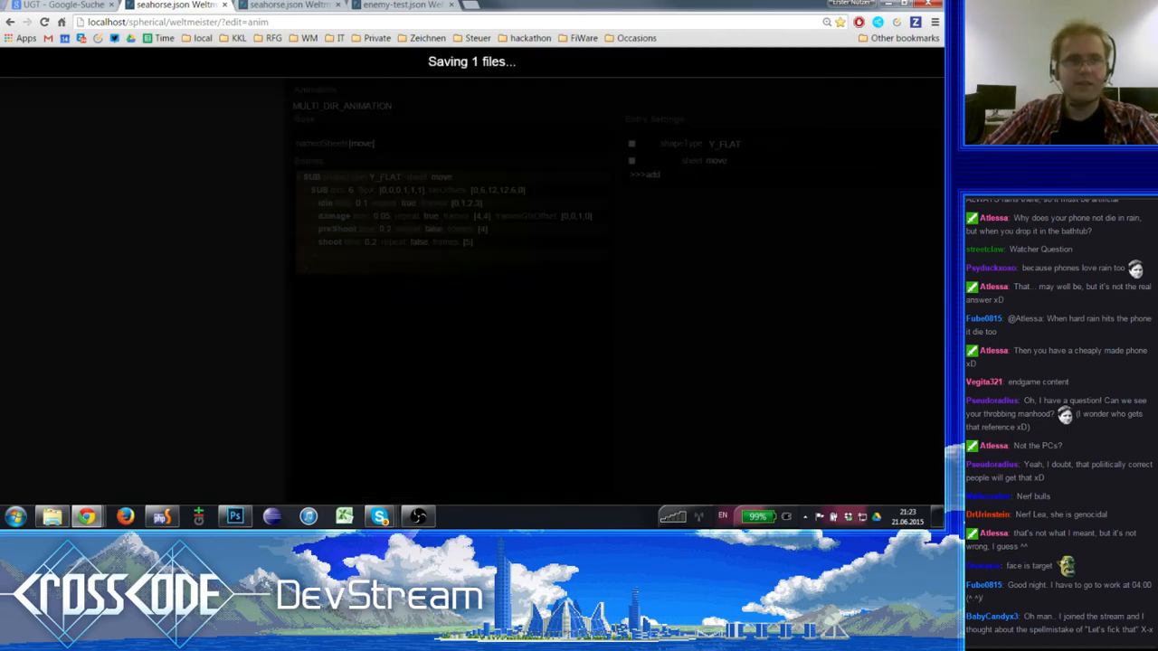
pyautogui.click(43, 22)
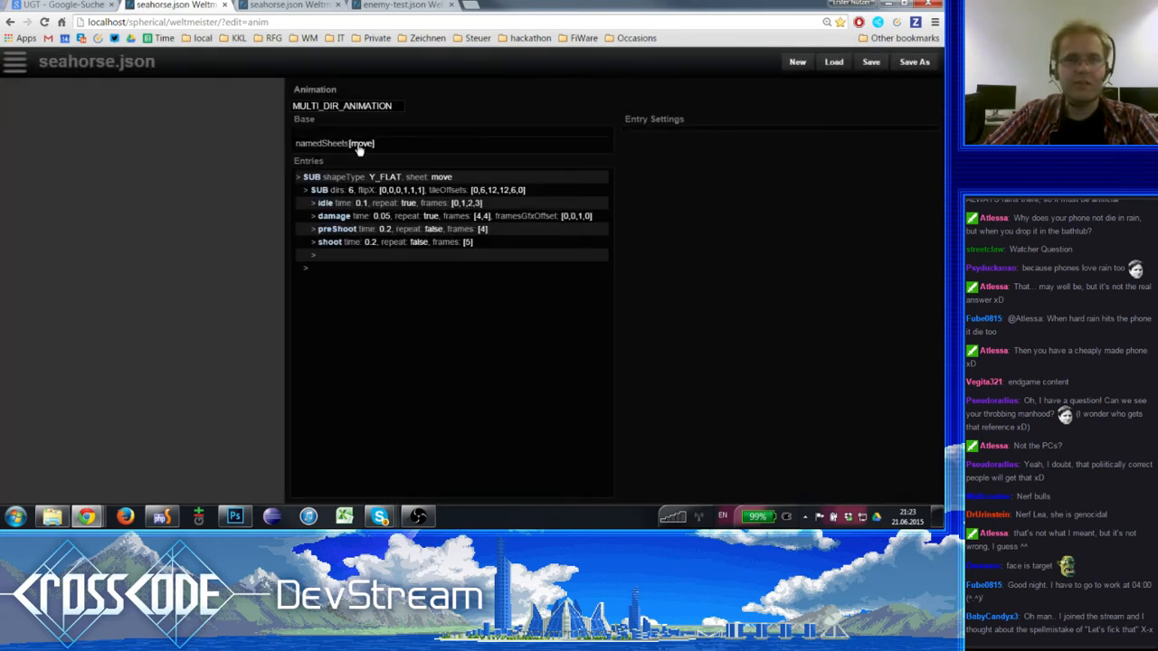
# - Reopen the animation's named sheets and choose media/entity/enemy/seahorse.png again as the move sheet's image
pyautogui.click(362, 143)
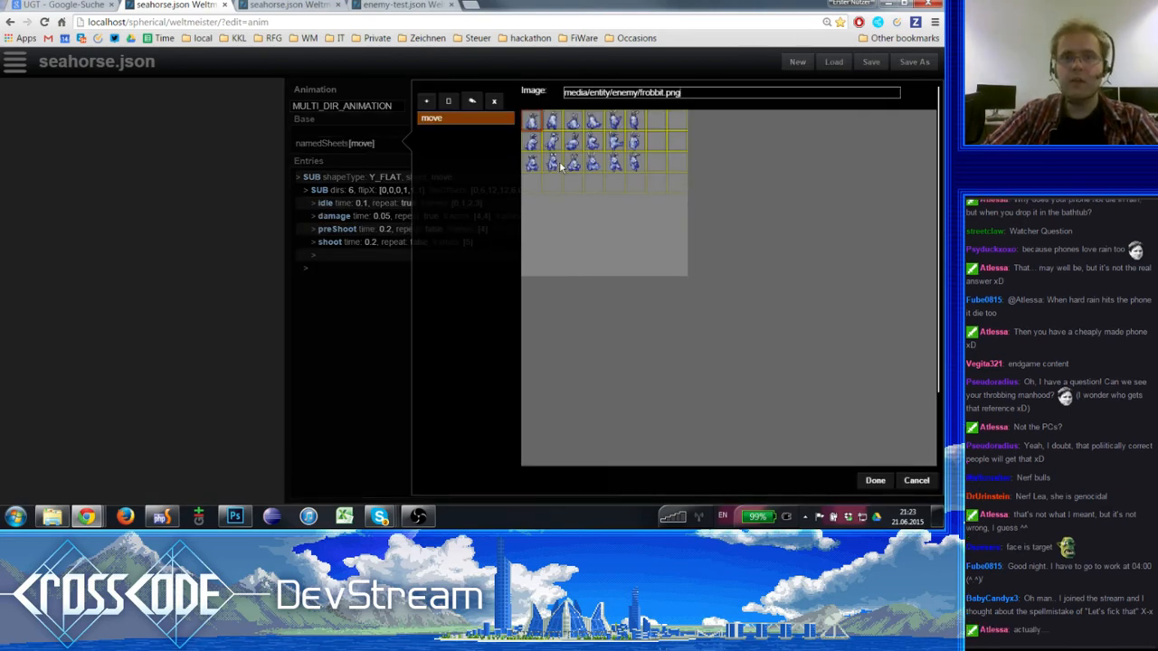
pyautogui.click(645, 94)
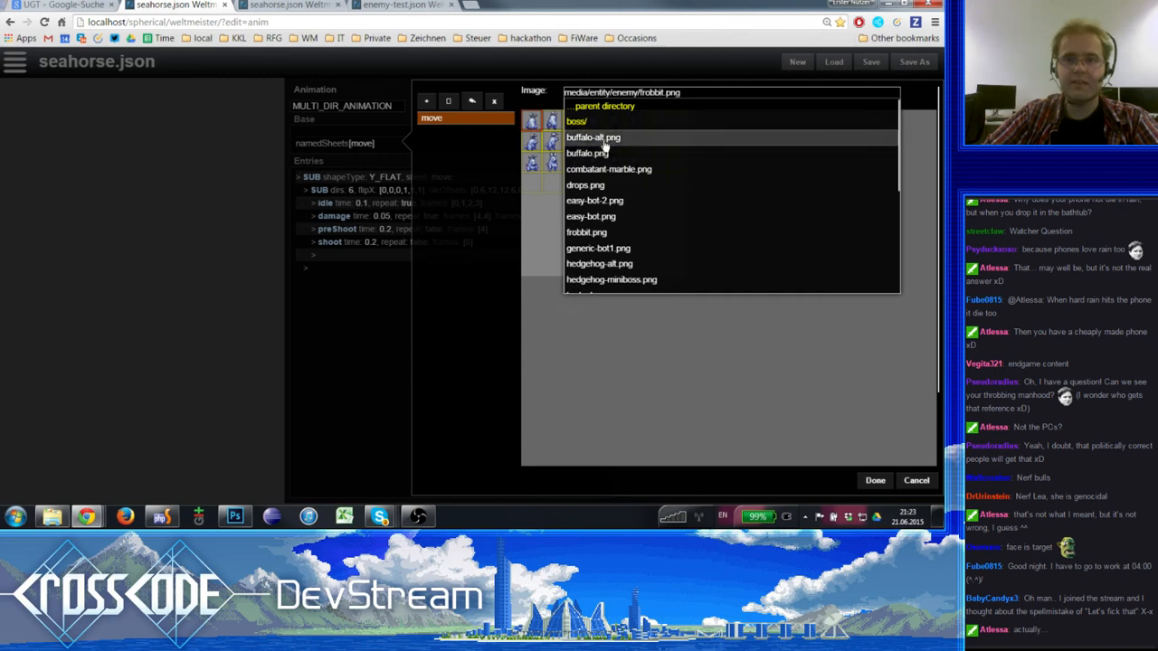
pyautogui.click(641, 84)
pyautogui.click(639, 92)
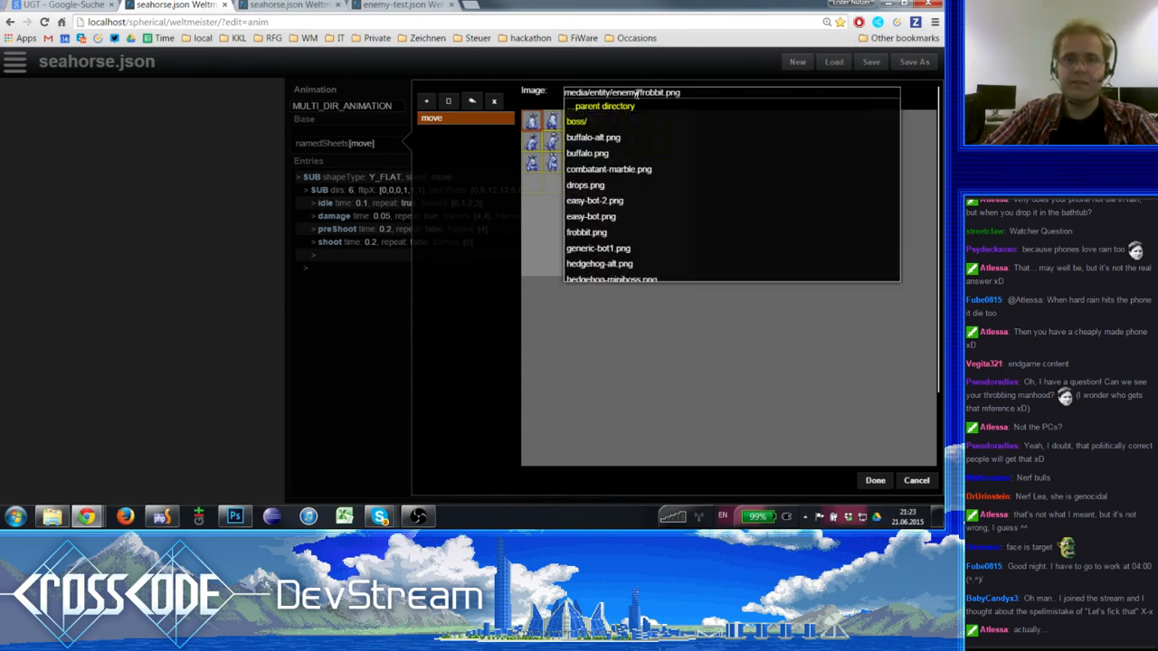
pyautogui.scroll(-3, 624, 241)
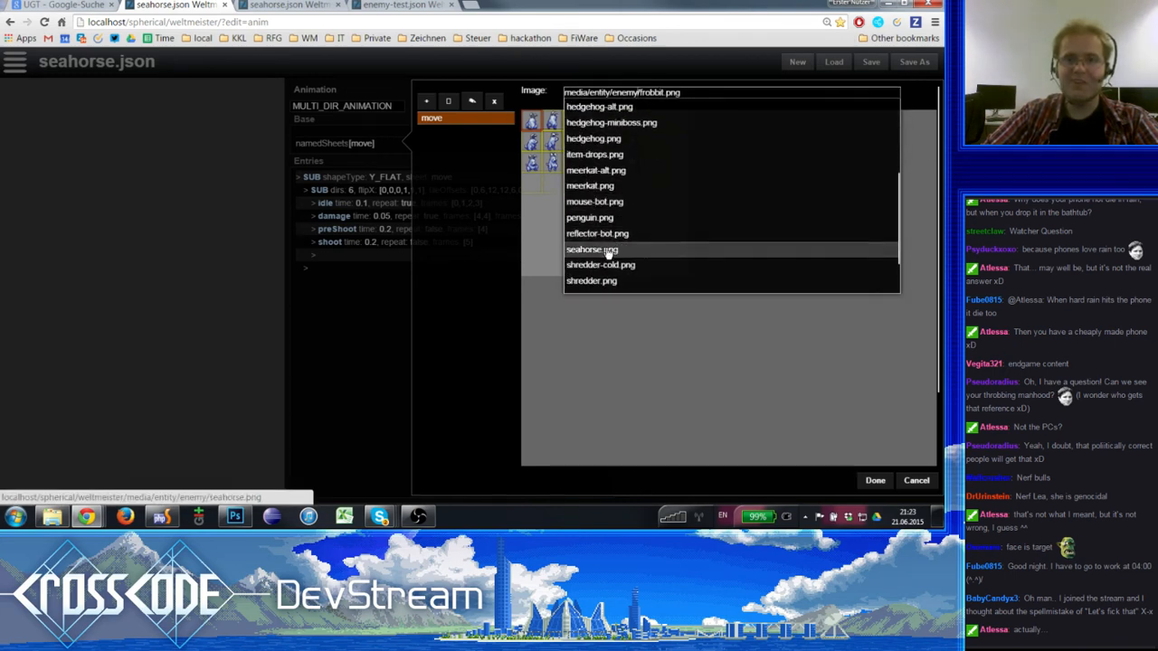
pyautogui.click(607, 250)
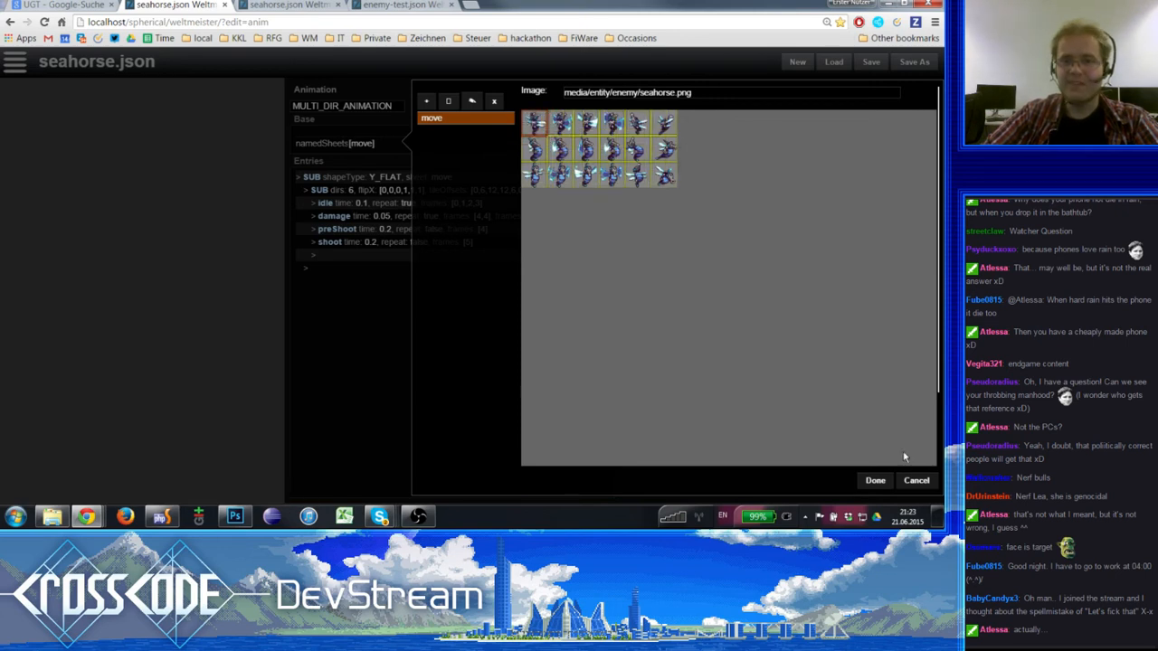
# - Add a second named sheet called test without an image and apply the named sheets
pyautogui.click(426, 101)
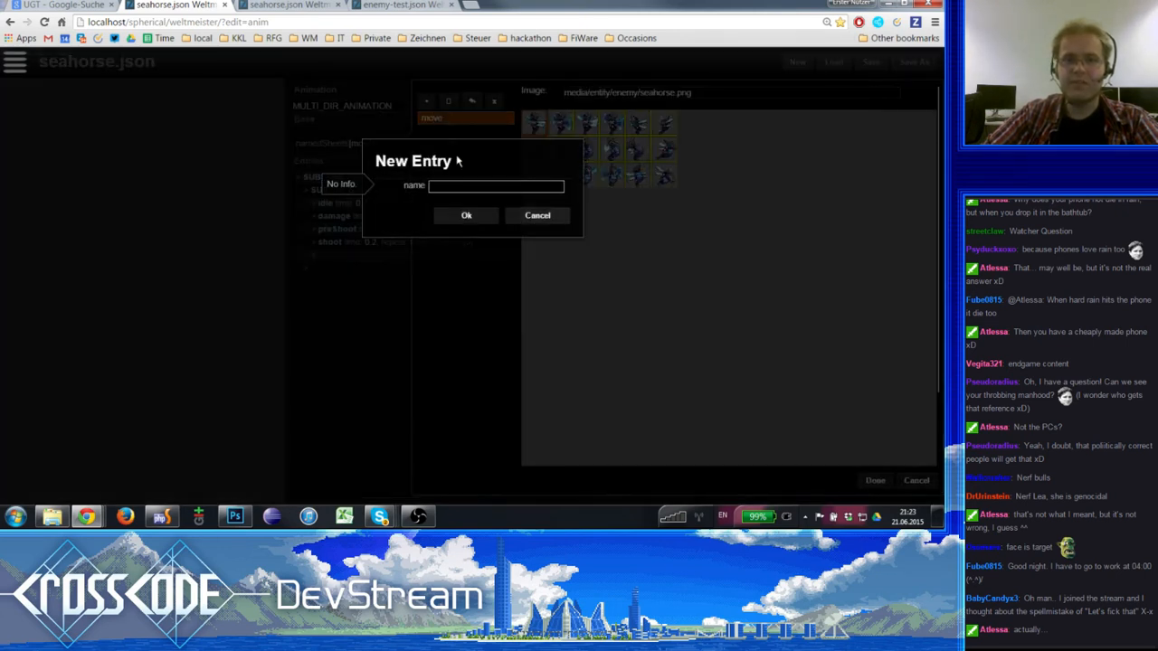
pyautogui.write('test')
pyautogui.click(465, 217)
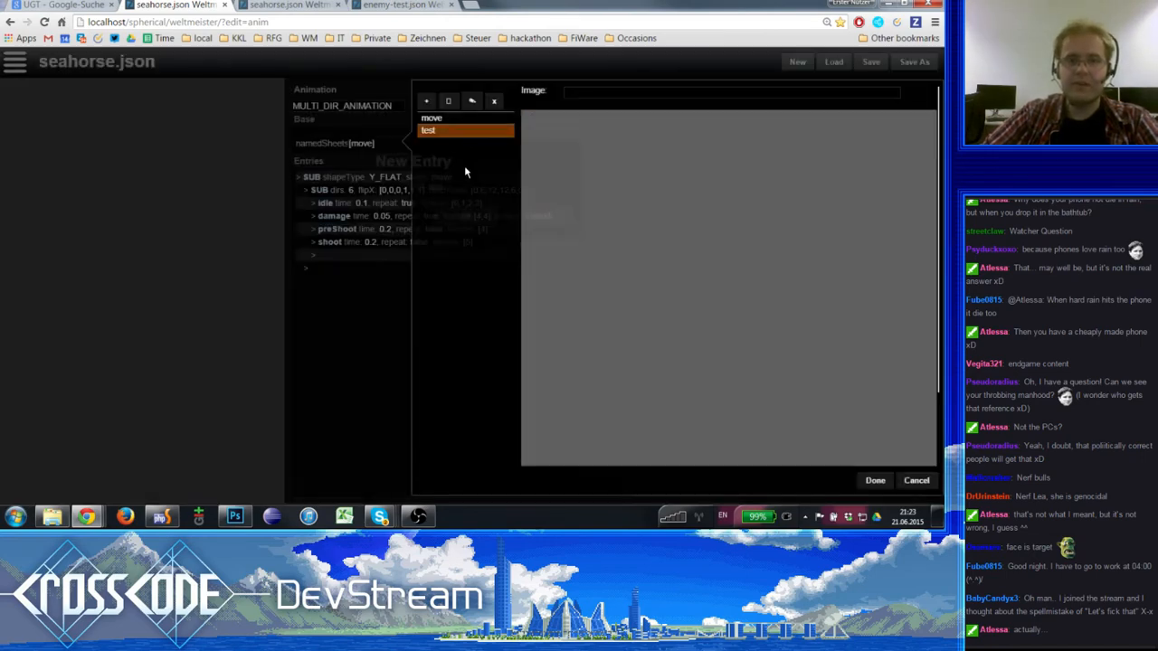
pyautogui.click(452, 123)
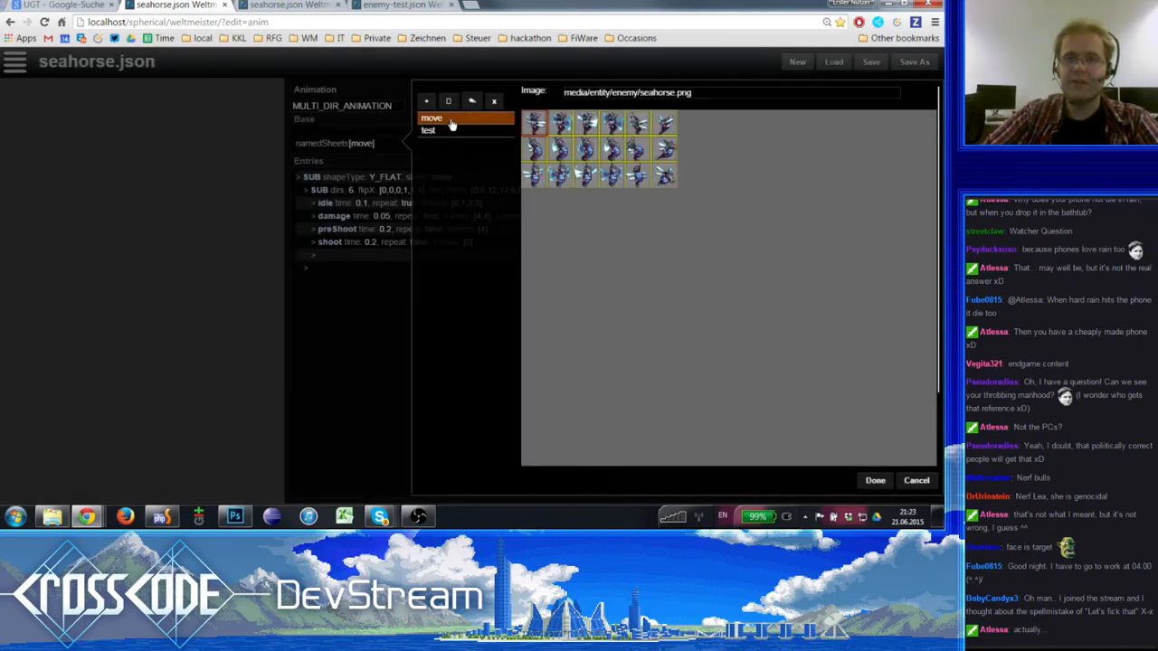
pyautogui.click(875, 480)
# - Save and reload the seahorse animation file, checking the move sheet's image before and after
pyautogui.click(377, 151)
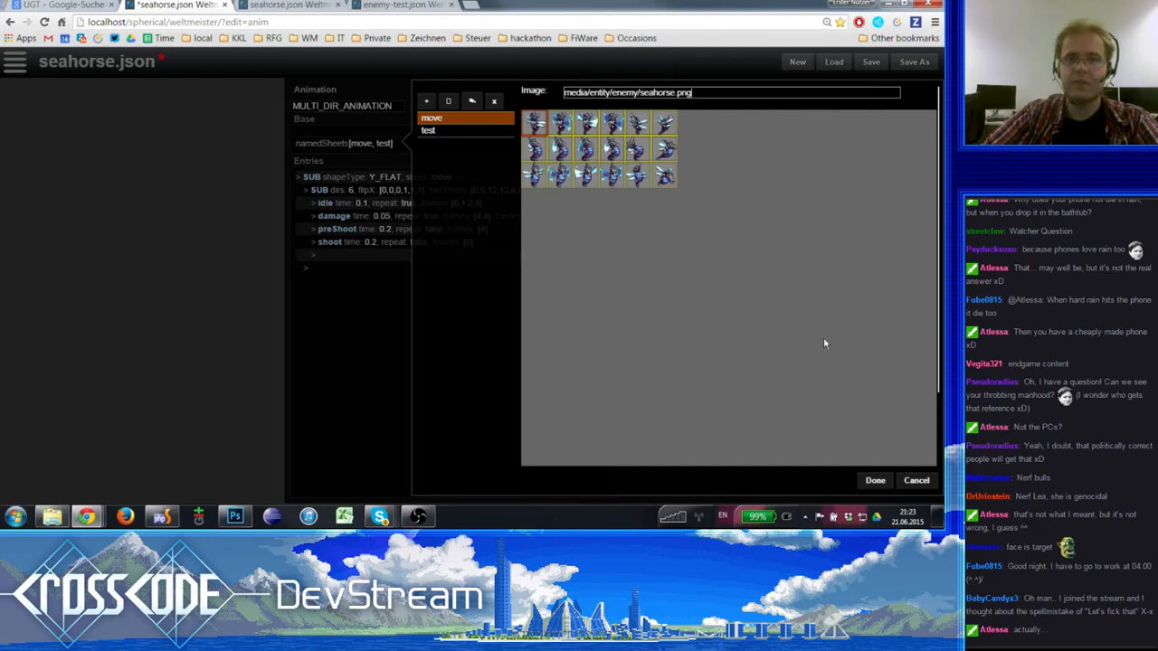
pyautogui.click(874, 480)
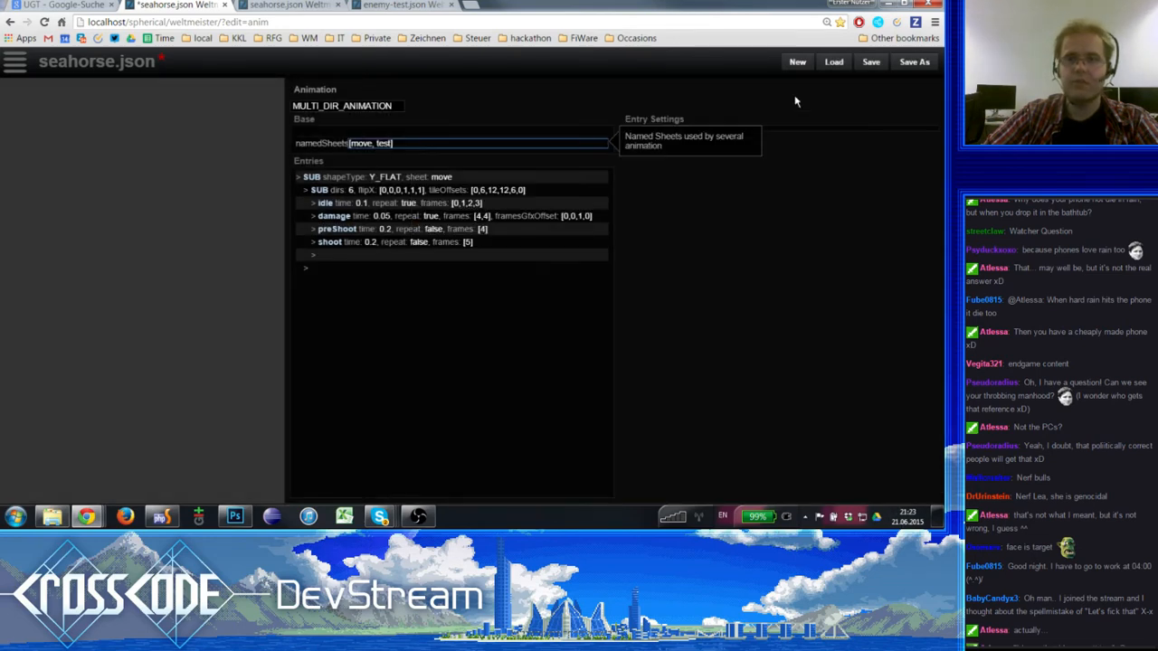
pyautogui.click(870, 63)
pyautogui.click(44, 22)
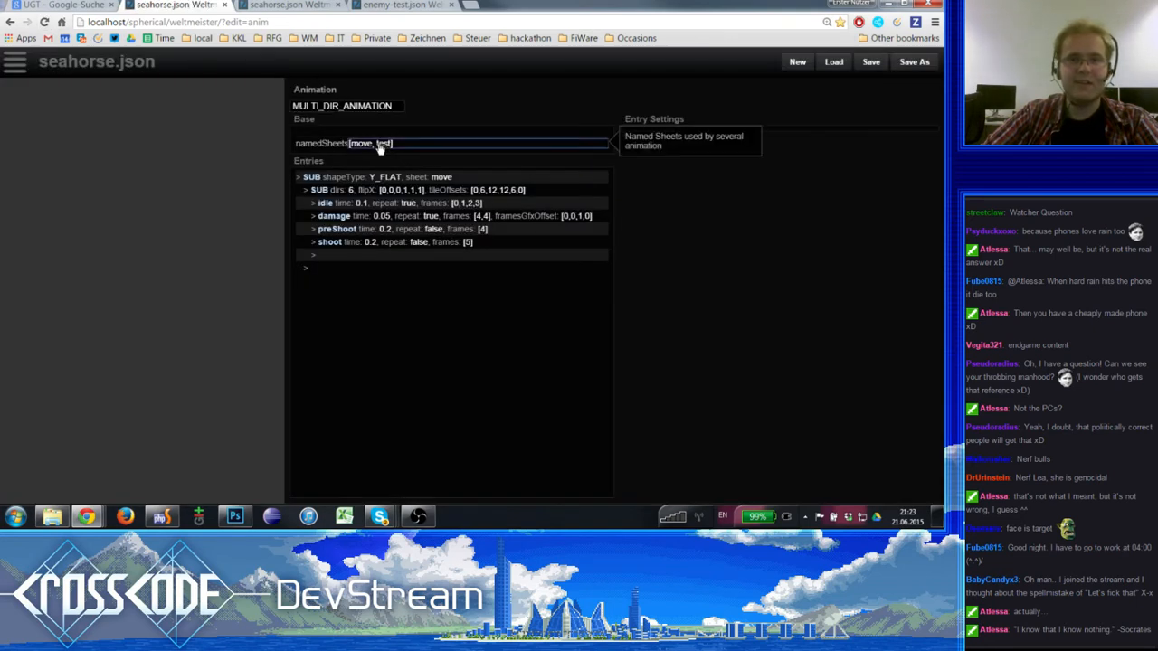
pyautogui.click(363, 145)
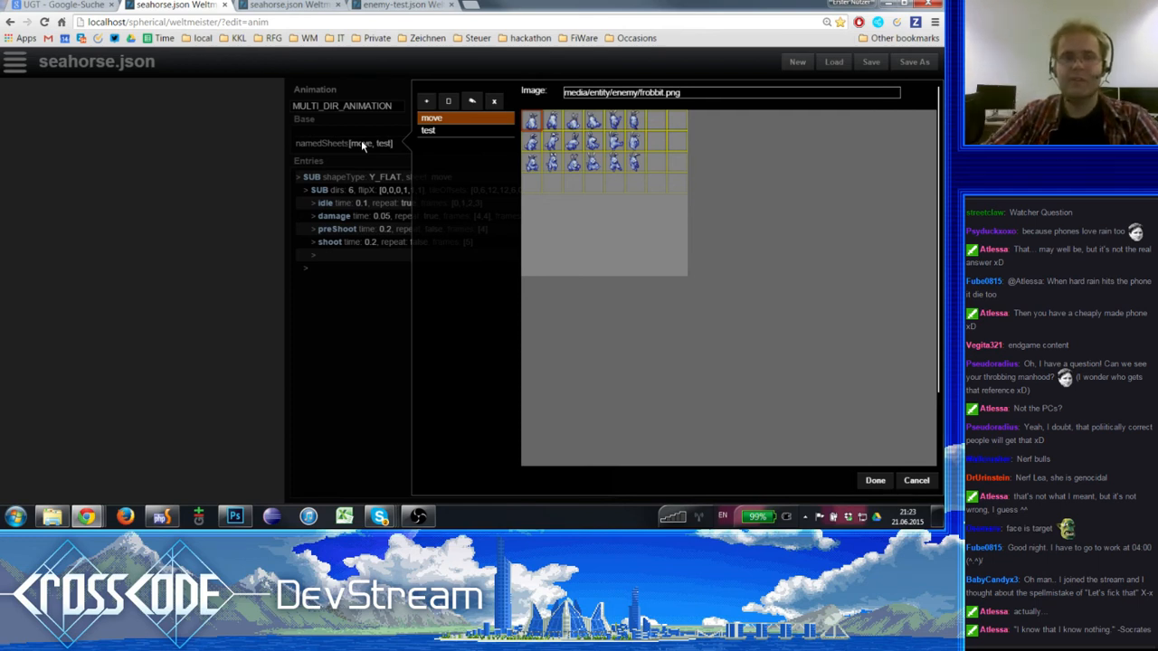
pyautogui.click(361, 143)
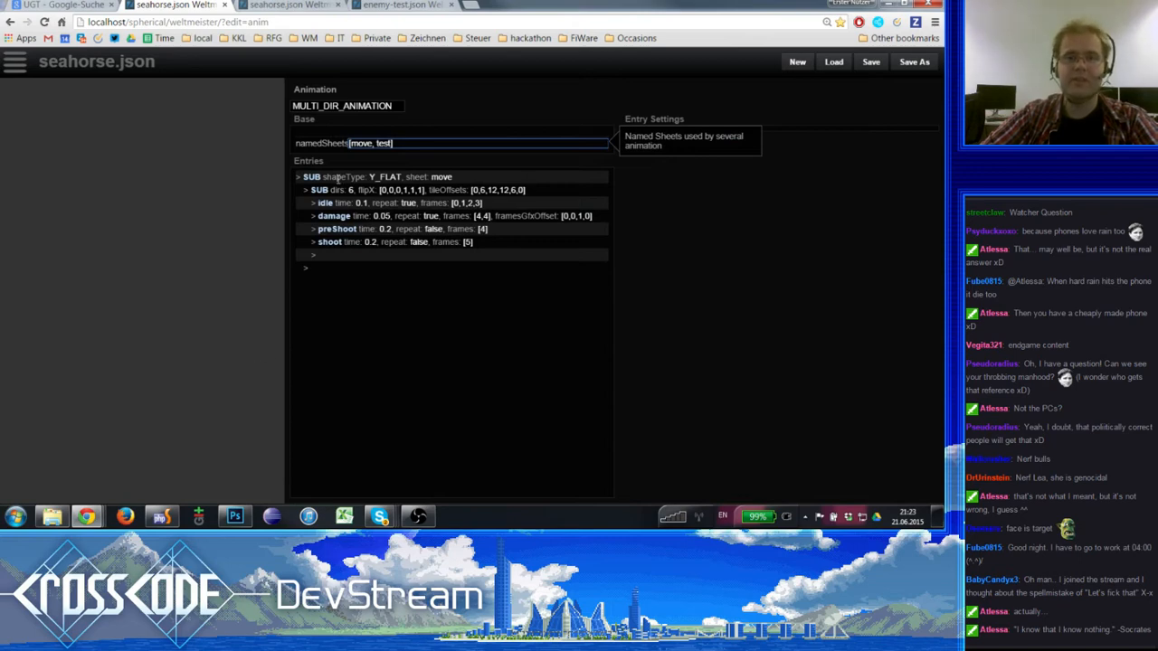
pyautogui.click(361, 147)
pyautogui.click(361, 149)
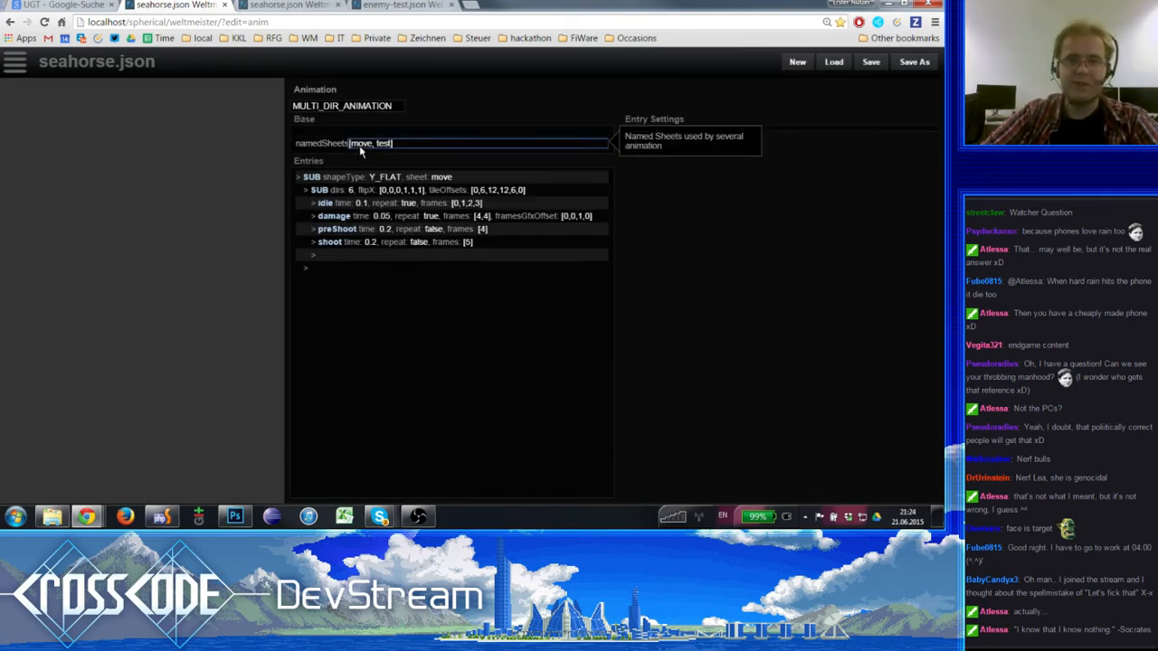
pyautogui.click(361, 149)
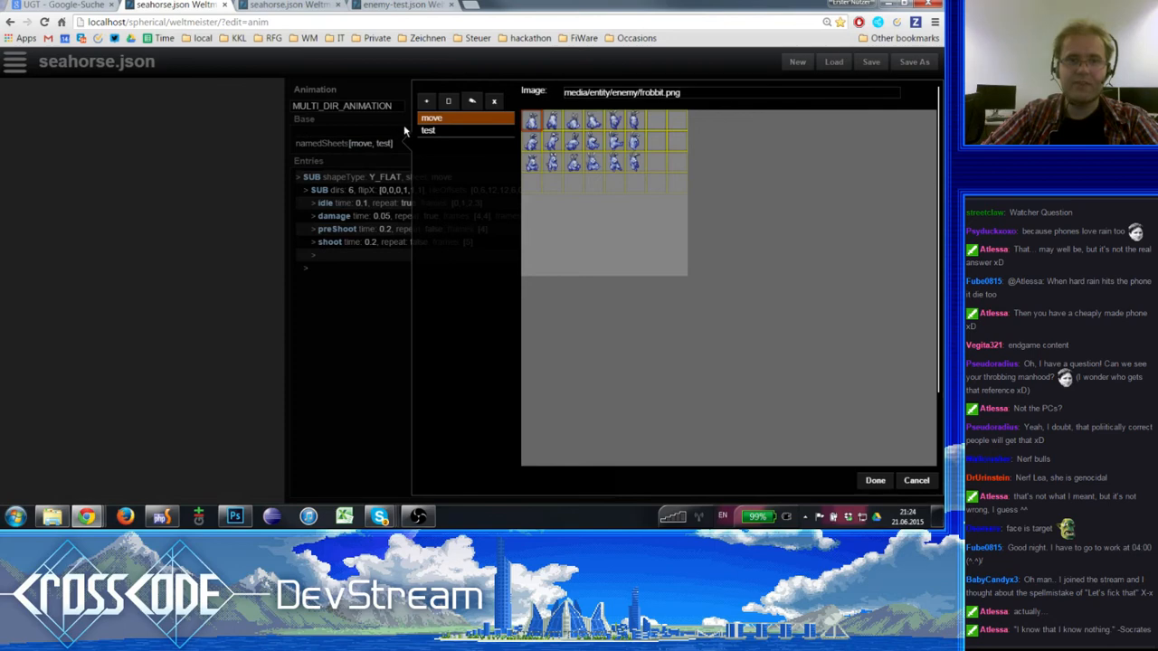
pyautogui.click(459, 134)
pyautogui.click(494, 101)
pyautogui.click(920, 484)
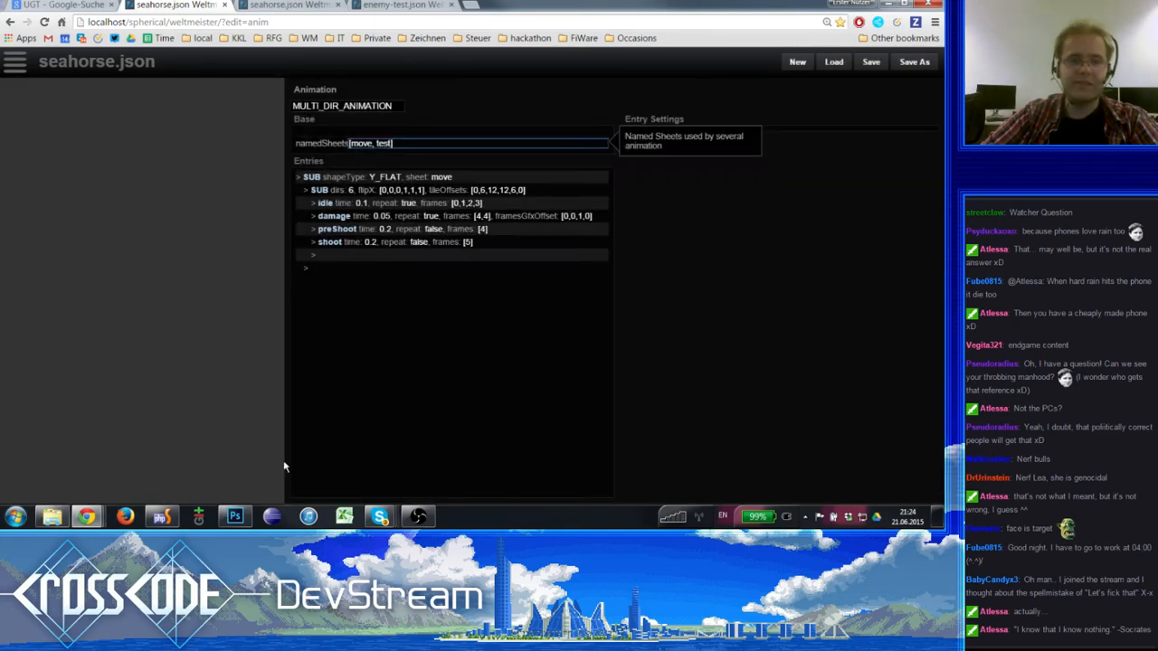
# - Switch to PhpStorm and open seahorse.json from the project's data/animations/enemies folder
pyautogui.click(161, 517)
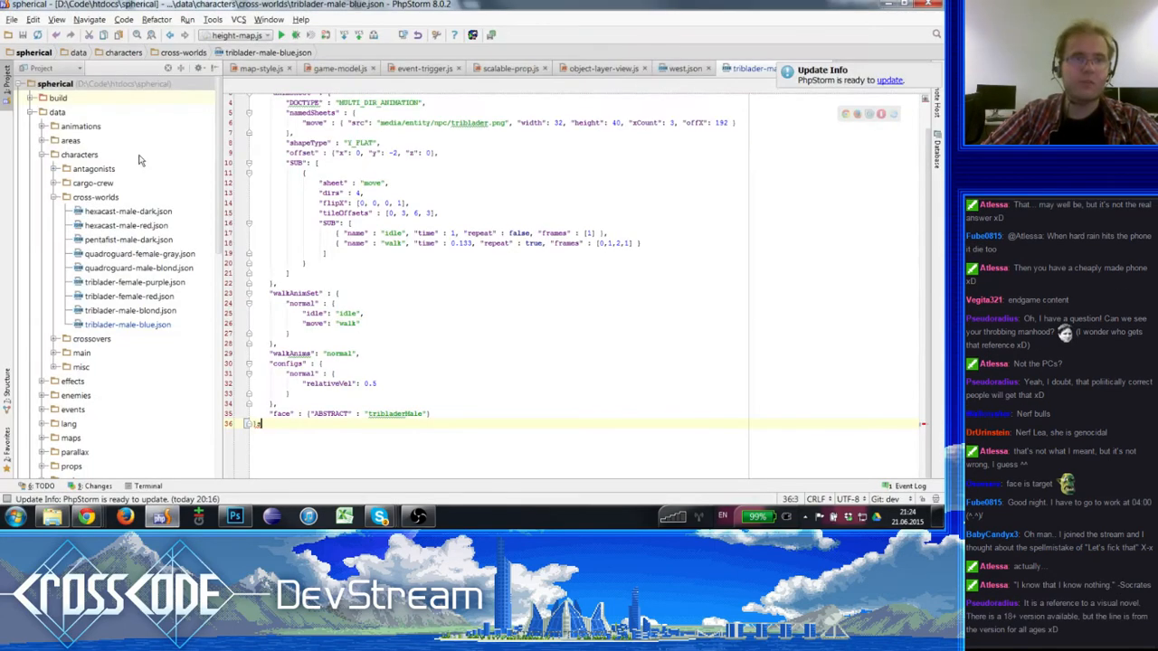
pyautogui.doubleClick(61, 114)
pyautogui.doubleClick(63, 100)
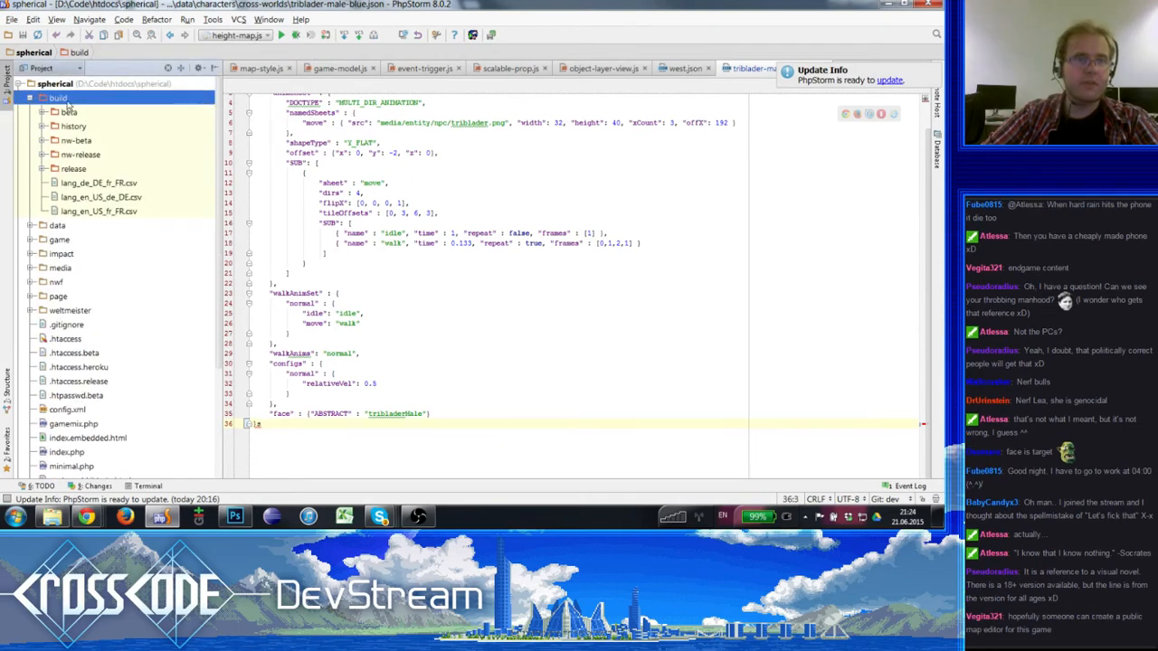
pyautogui.doubleClick(68, 101)
pyautogui.doubleClick(58, 114)
pyautogui.doubleClick(83, 128)
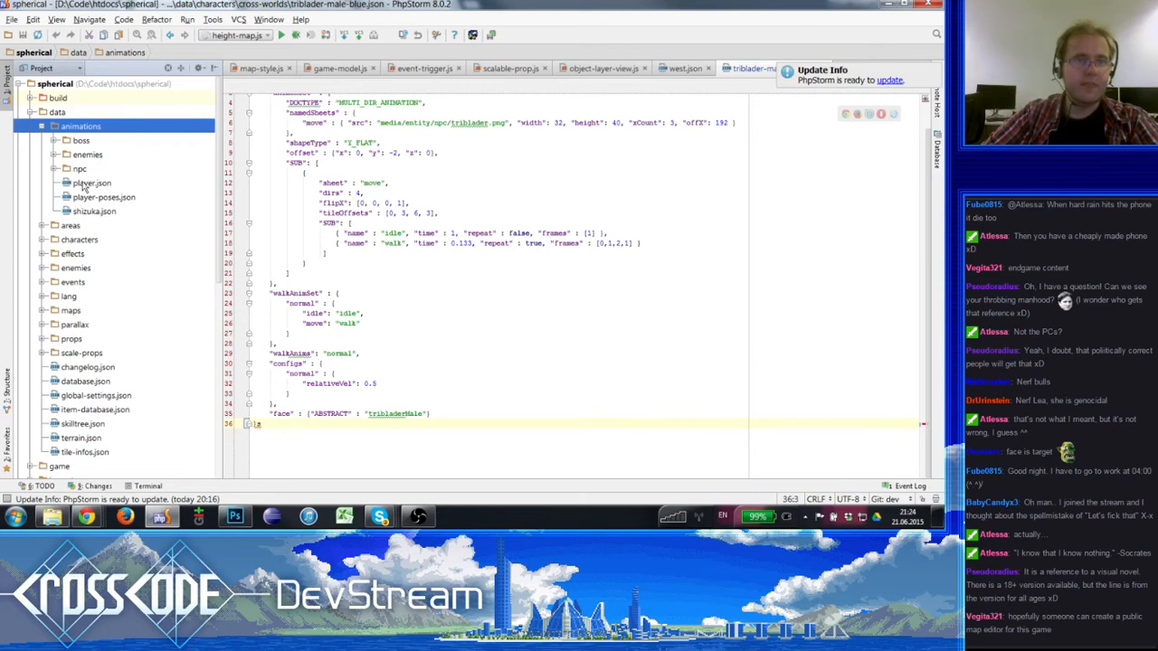
pyautogui.doubleClick(88, 154)
pyautogui.doubleClick(134, 340)
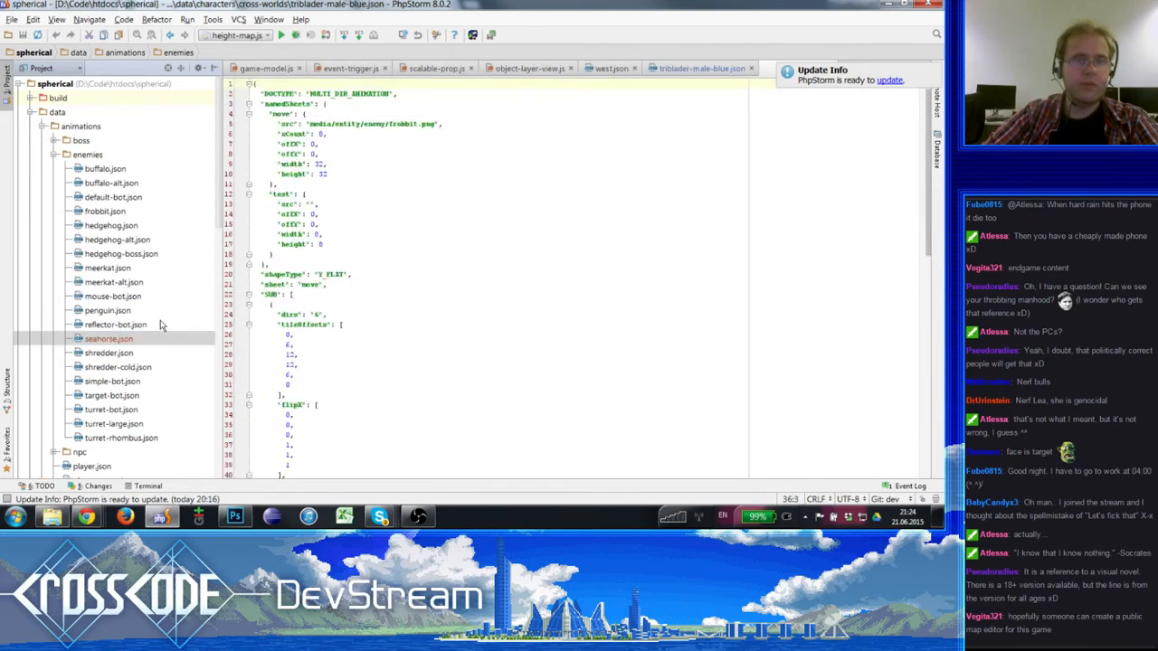
# - Change the move sheet's src in seahorse.json to media/entity/enemy/seahorse.png
pyautogui.click(395, 139)
pyautogui.doubleClick(395, 140)
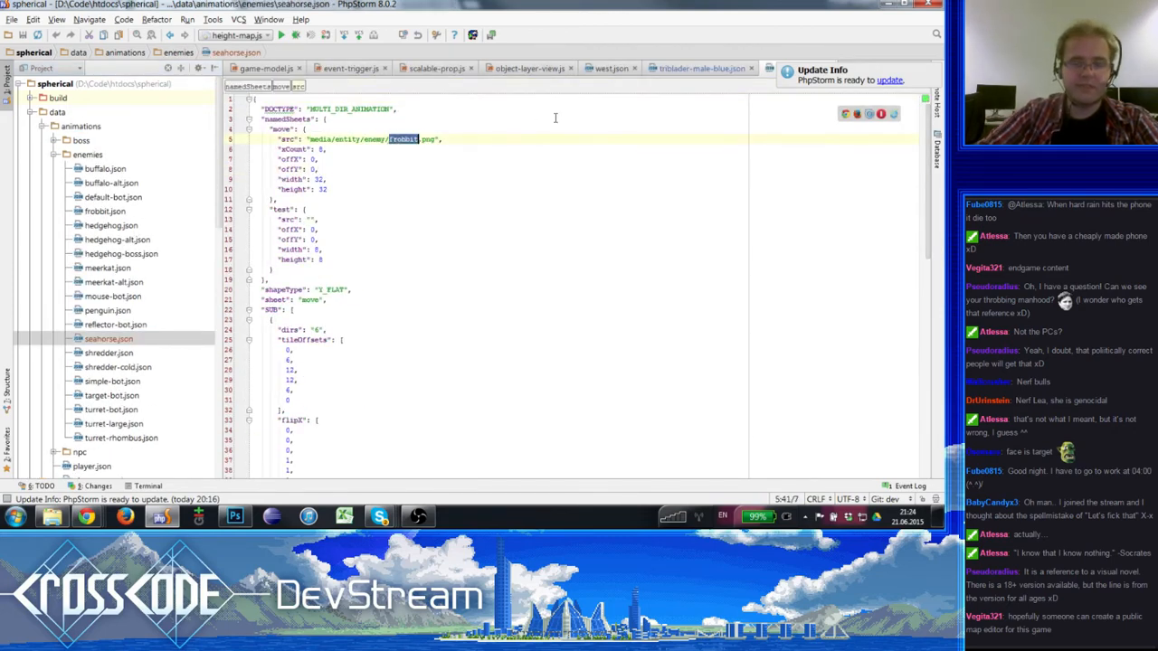
pyautogui.write('sea')
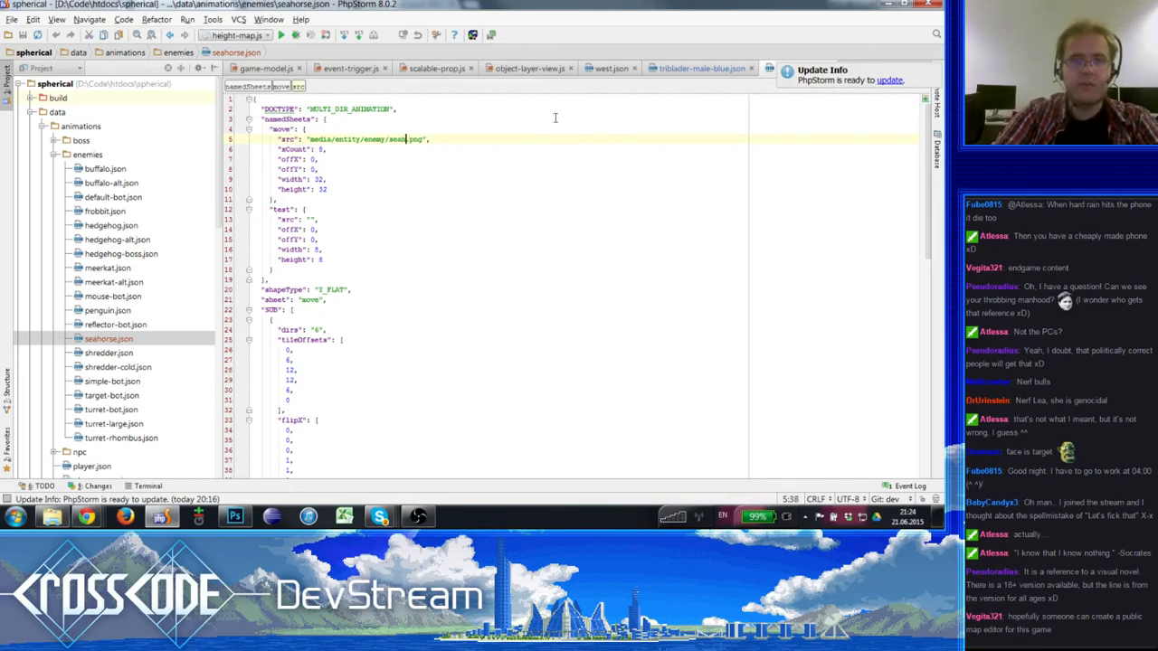
pyautogui.write('horse')
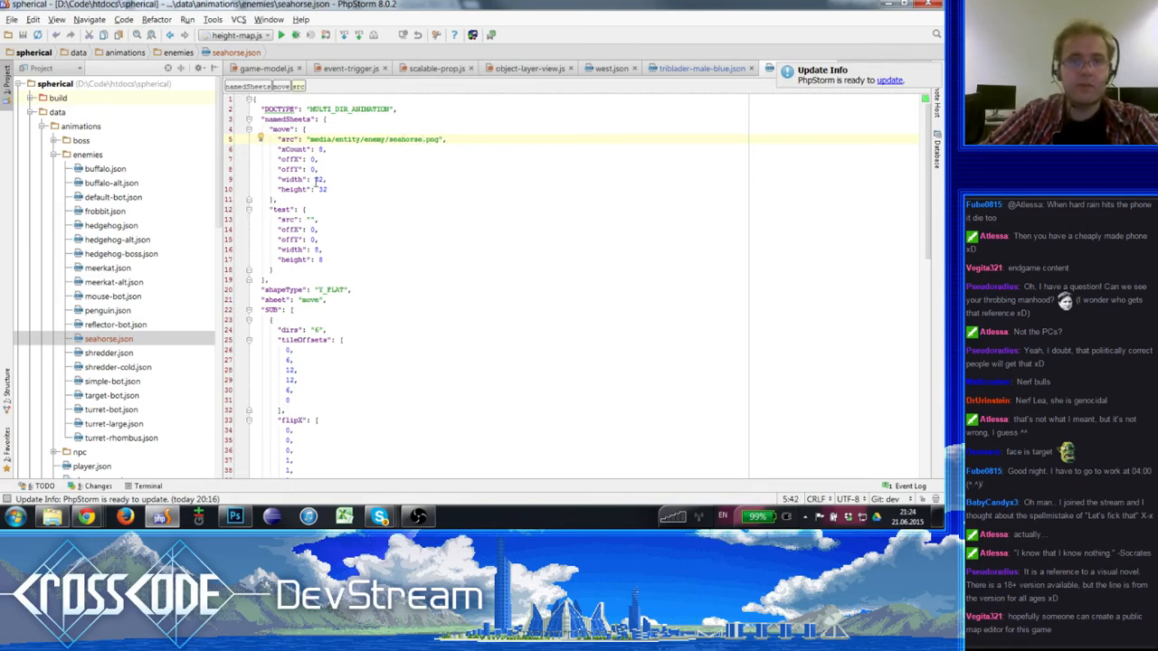
# - Switch to Weltmeister in Chrome and look through the images available for the move sheet
pyautogui.doubleClick(319, 180)
pyautogui.hotkey('alt', 'Tab')
pyautogui.click(386, 177)
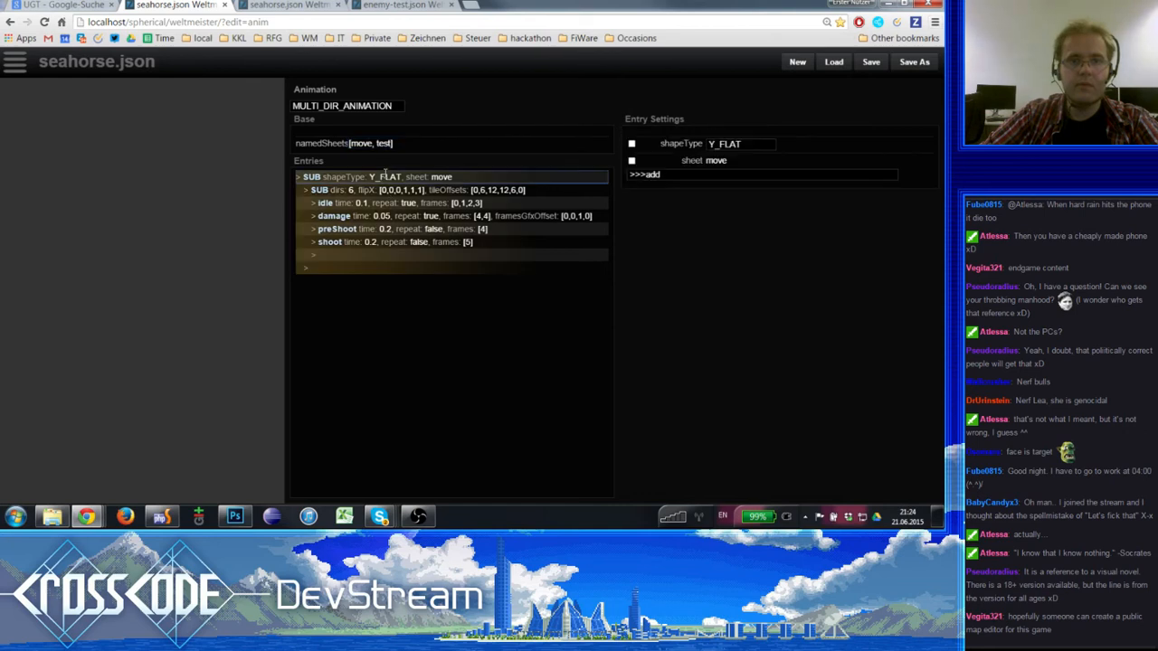
pyautogui.click(395, 144)
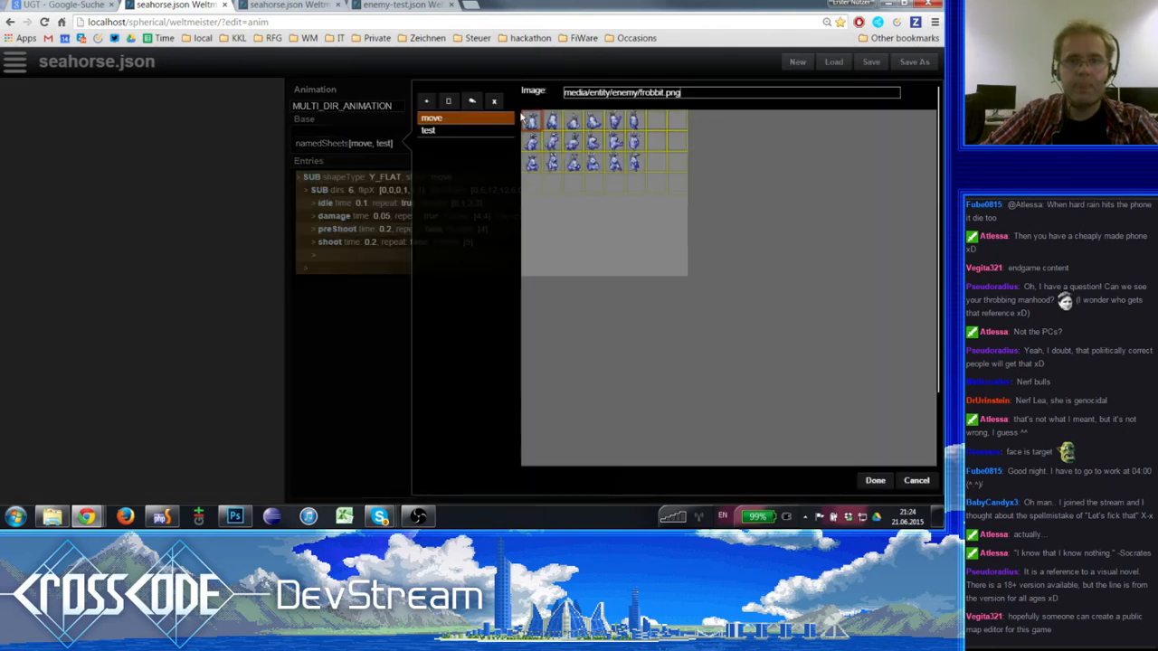
pyautogui.click(636, 94)
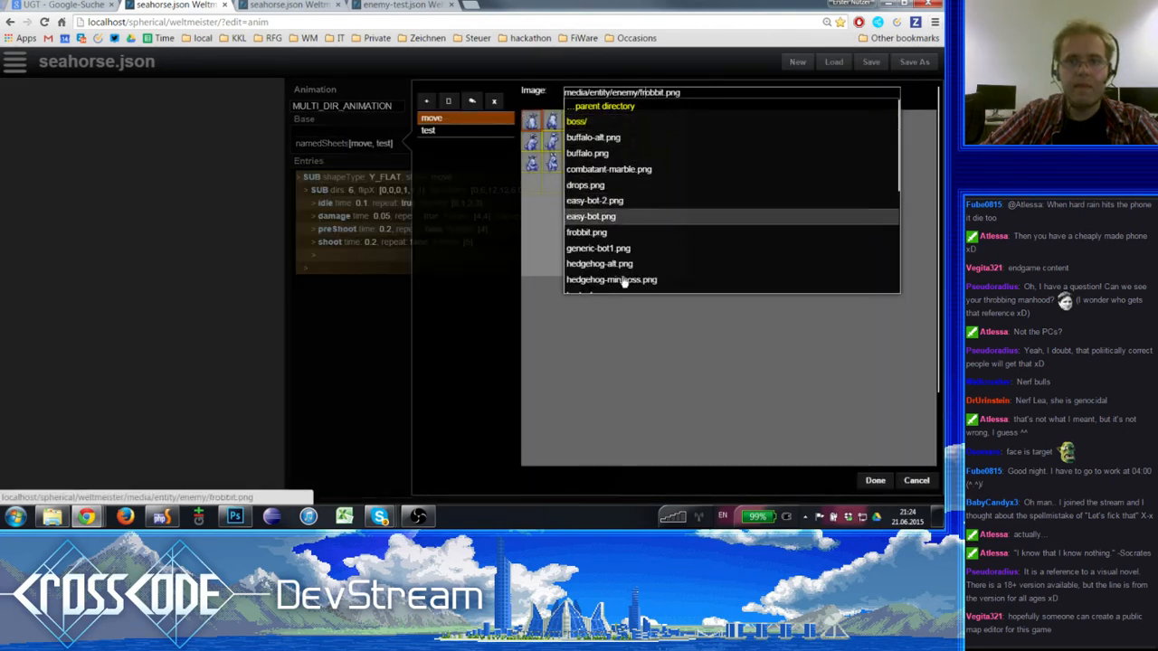
pyautogui.scroll(-5, 615, 272)
pyautogui.hotkey('alt', 'Tab')
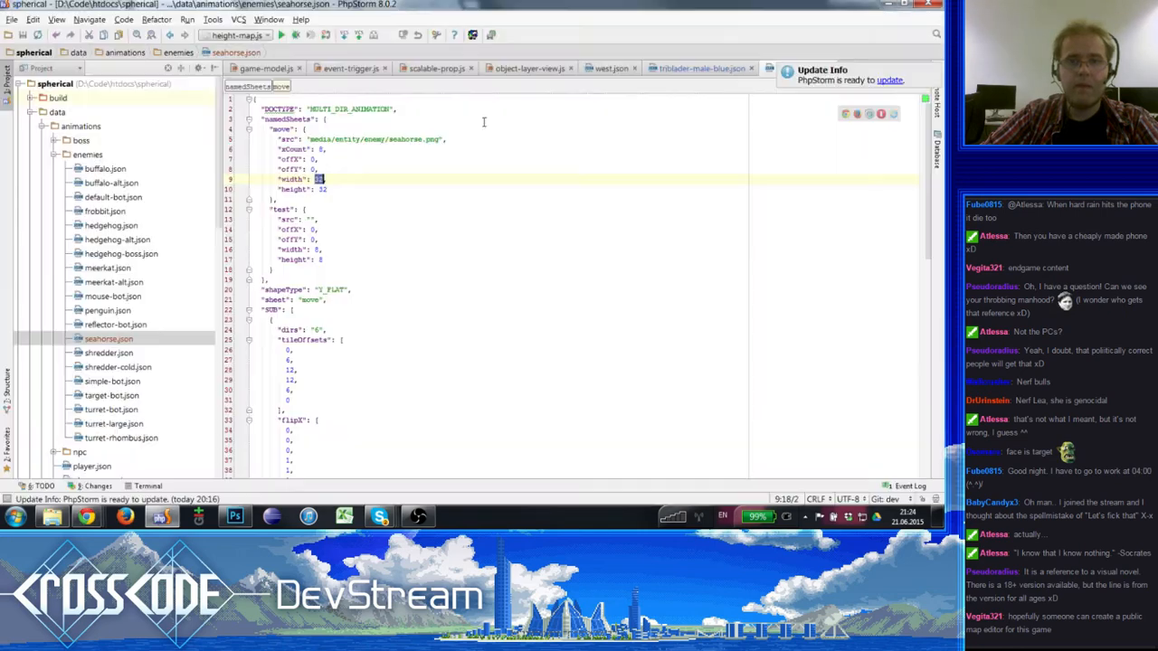
# - Switch to seahorse.png in Photoshop, show the grid and measure the first frame with a rectangular marquee and the Info read-out
pyautogui.hotkey('alt', 'Tab')
pyautogui.hotkey('alt', 'Tab')
pyautogui.hotkey('alt', 'shift', 'Tab')
pyautogui.hotkey('alt', 'Tab')
pyautogui.hotkey('alt', 'Tab')
pyautogui.hotkey('alt', 'shift', 'Tab')
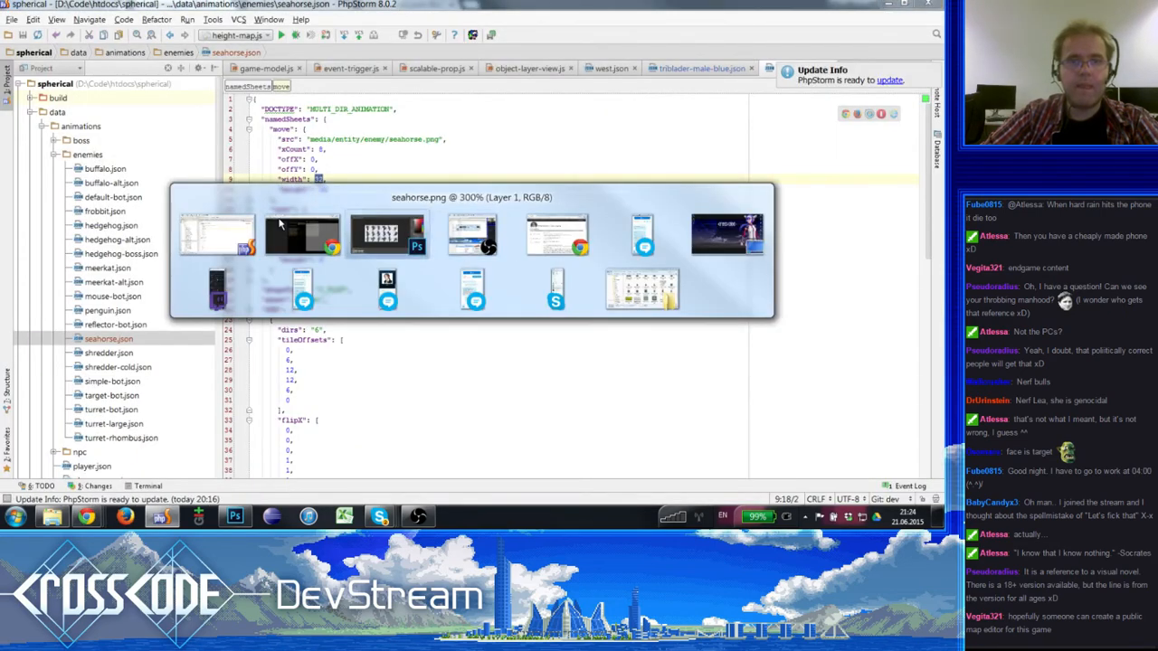
pyautogui.click(12, 73)
pyautogui.hotkey('ctrl', "'")
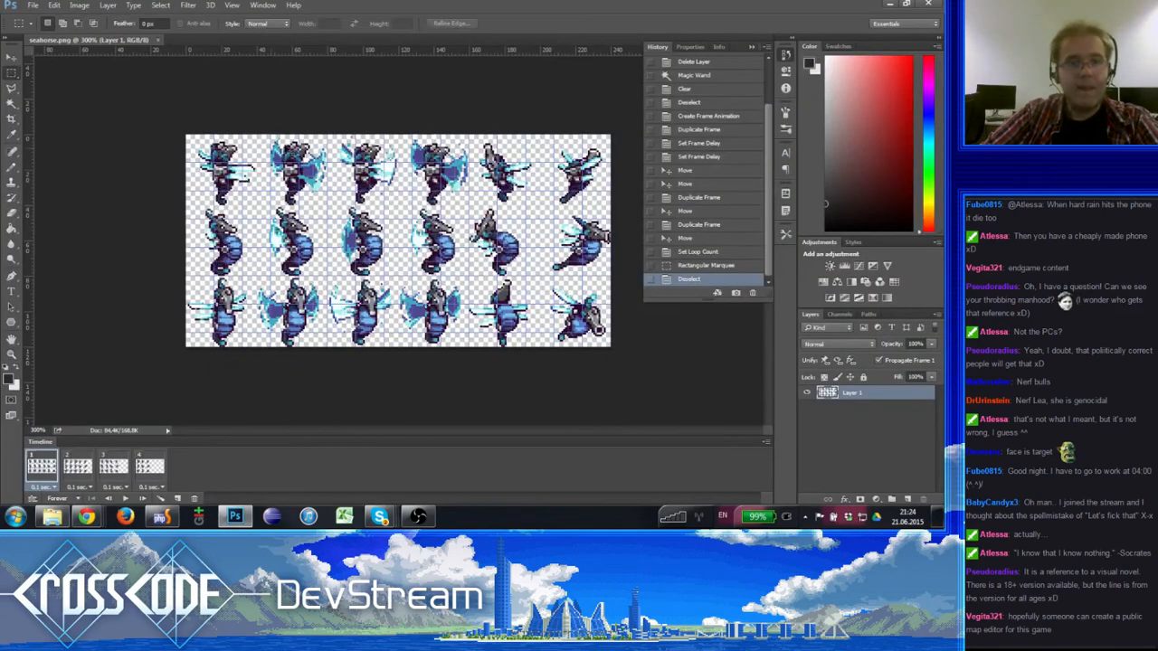
pyautogui.moveTo(182, 133); pyautogui.dragTo(259, 201)
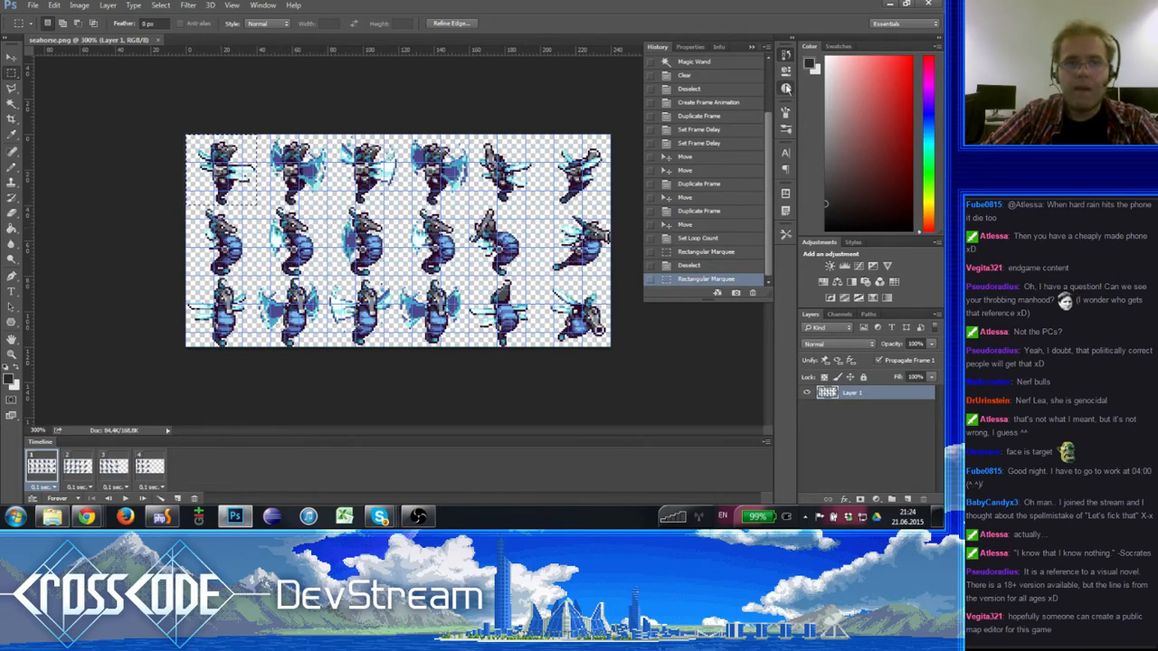
pyautogui.click(786, 87)
# - Back in PhpStorm, set the move sheet's width and height to 40 and delete the test sheet block with its leftover comma
pyautogui.hotkey('alt', 'Tab')
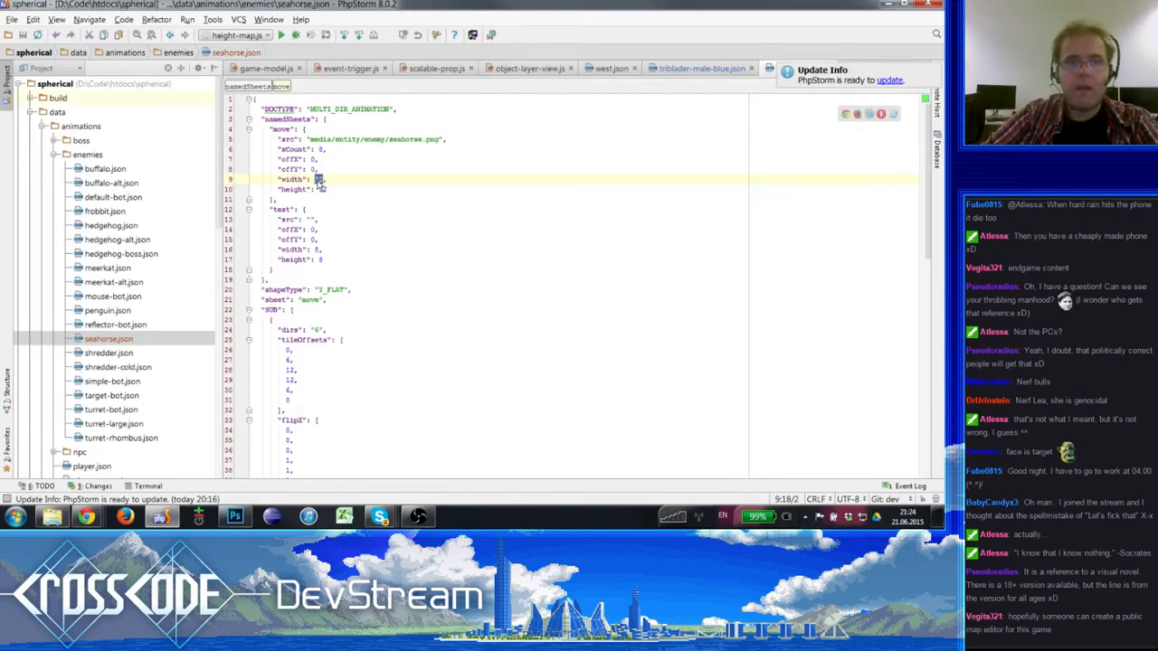
pyautogui.write('40')
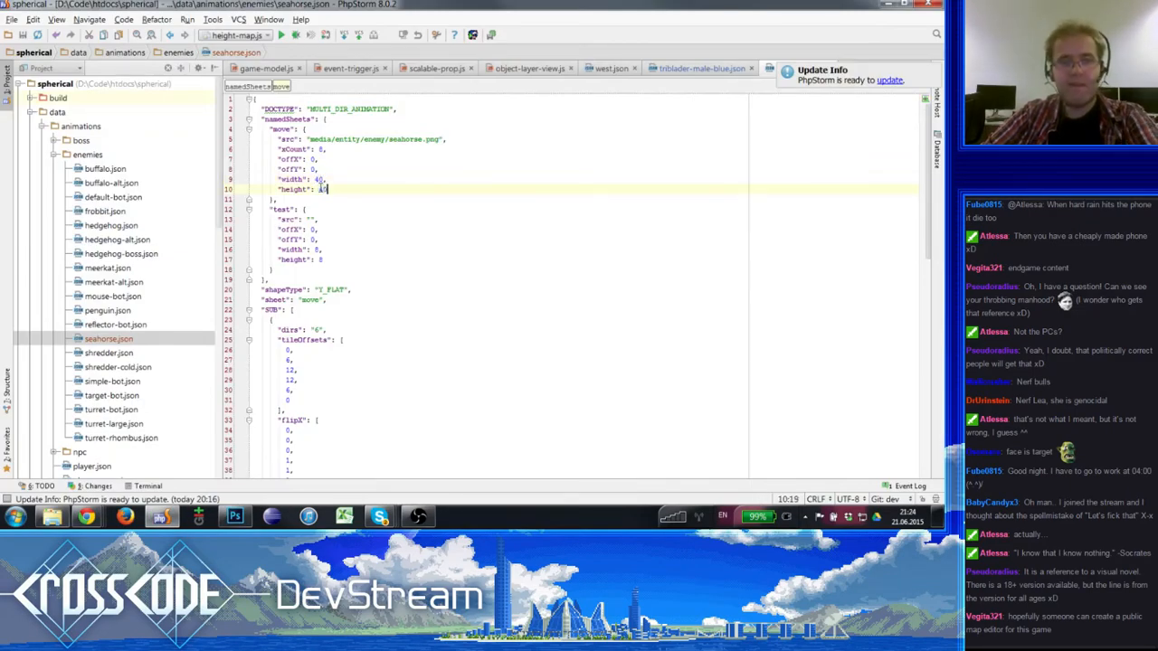
pyautogui.moveTo(277, 270); pyautogui.dragTo(288, 201)
pyautogui.press('BackSpace')
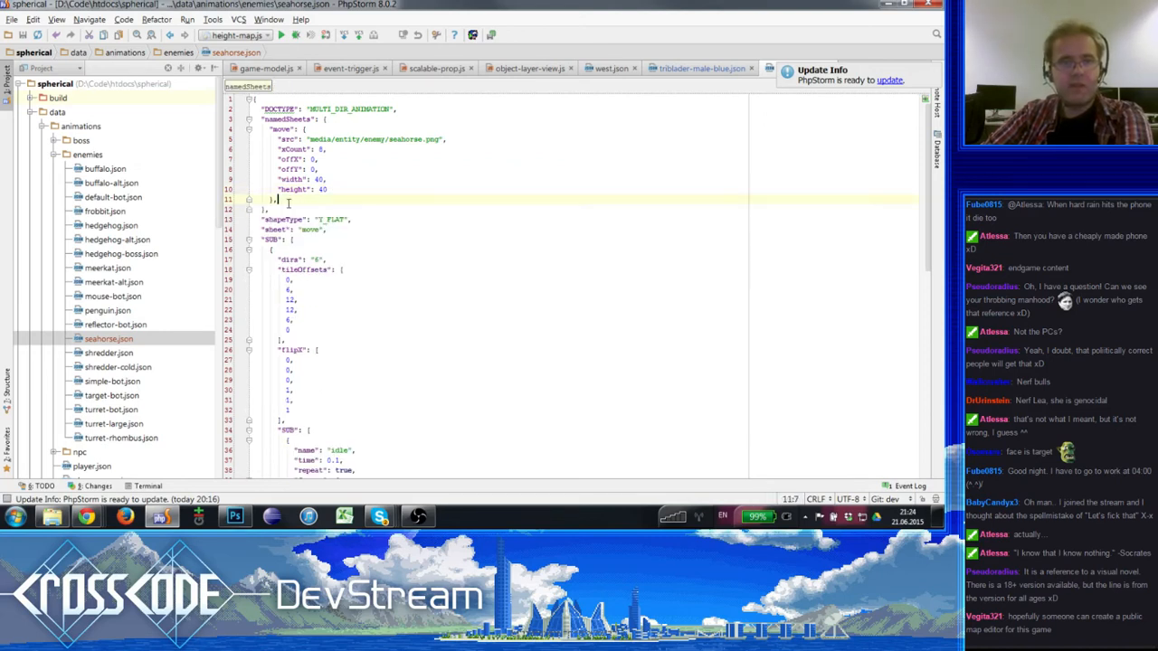
pyautogui.press('BackSpace')
pyautogui.click(293, 214)
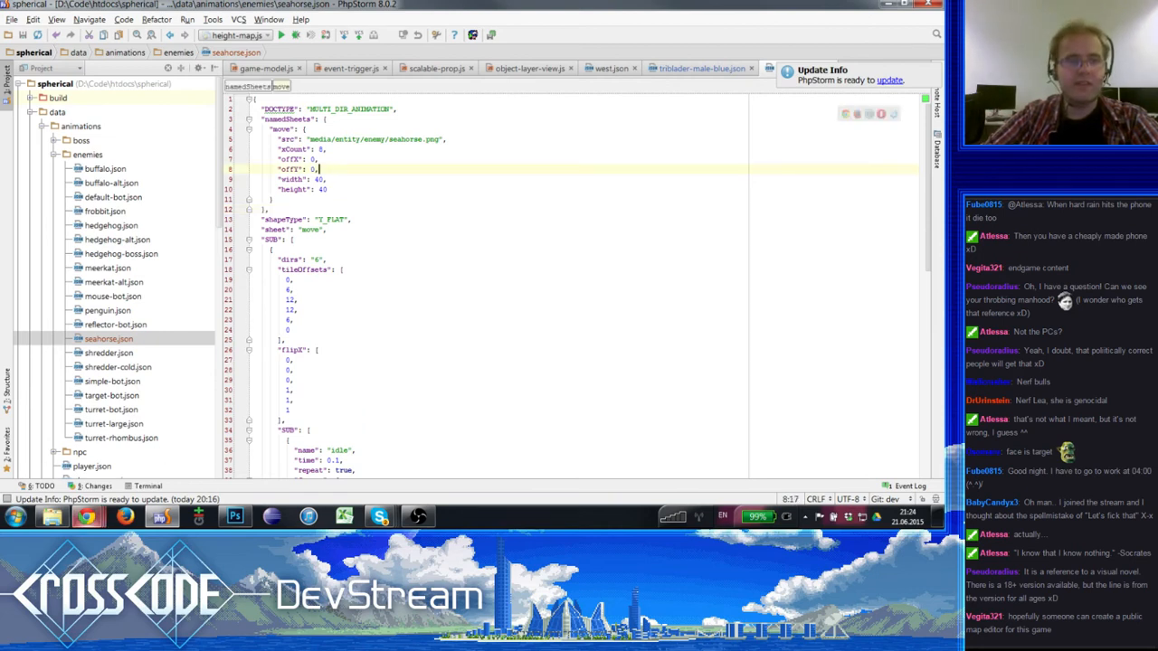
# - Delete the xCount line from the move sheet in seahorse.json
pyautogui.moveTo(348, 150); pyautogui.dragTo(175, 155)
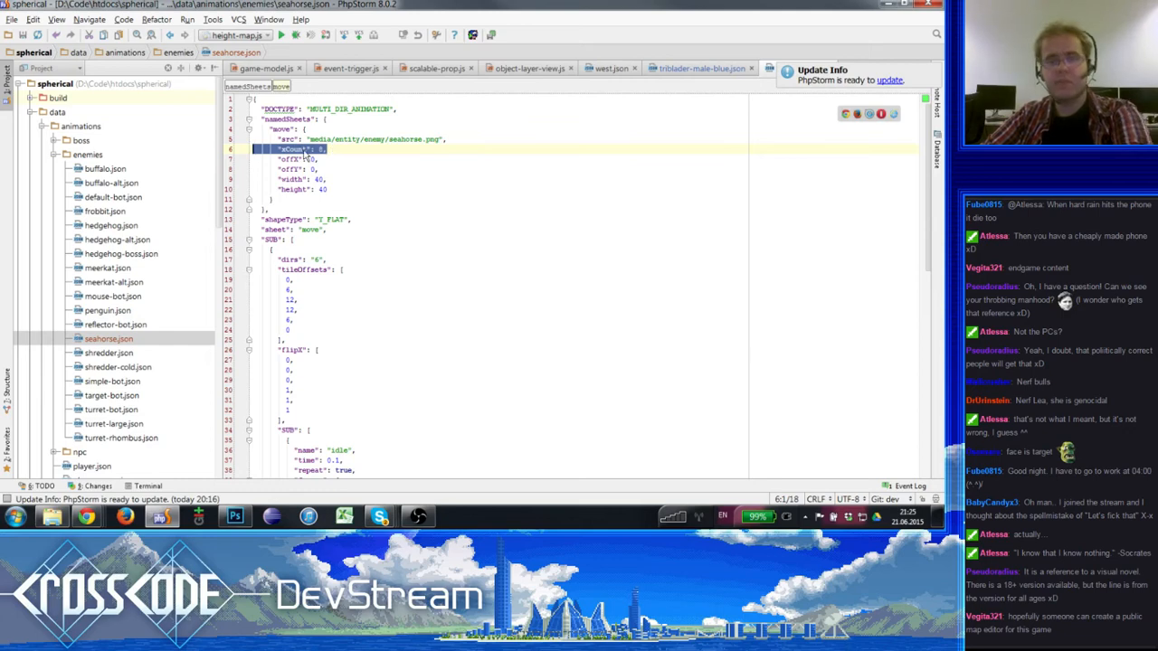
pyautogui.press('BackSpace')
pyautogui.press('BackSpace')
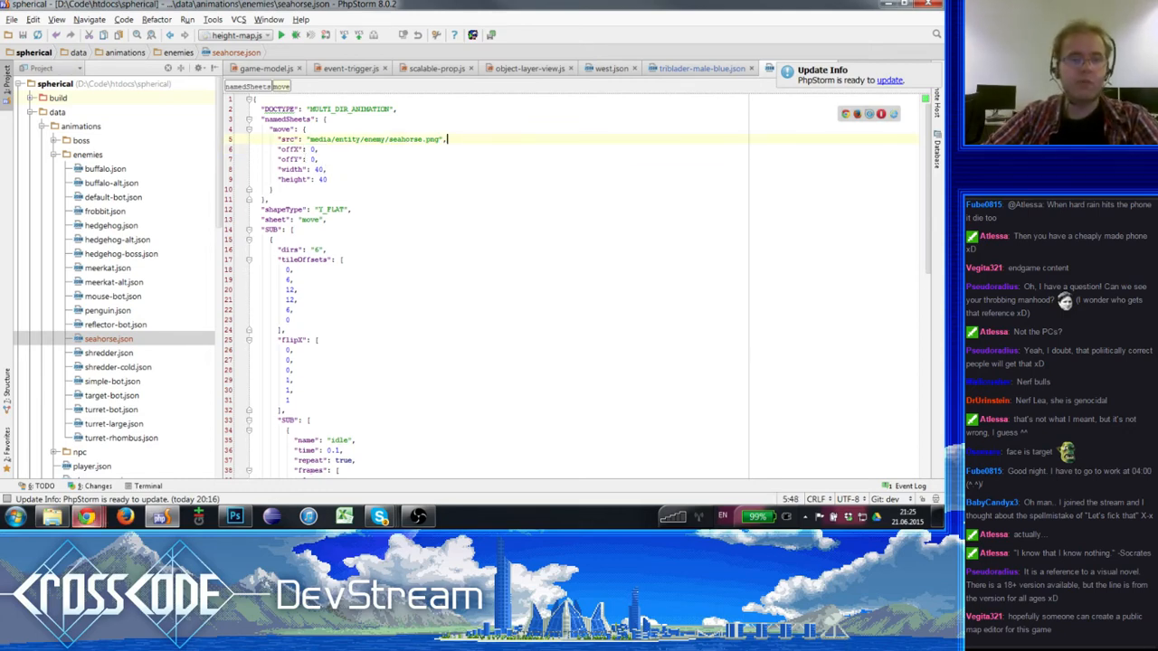
# - Switch to Weltmeister, choose media/entity/enemy/seahorse.png for the move sheet, fit its frame grid to the sprites and apply
pyautogui.moveTo(86, 517)
pyautogui.click(76, 452)
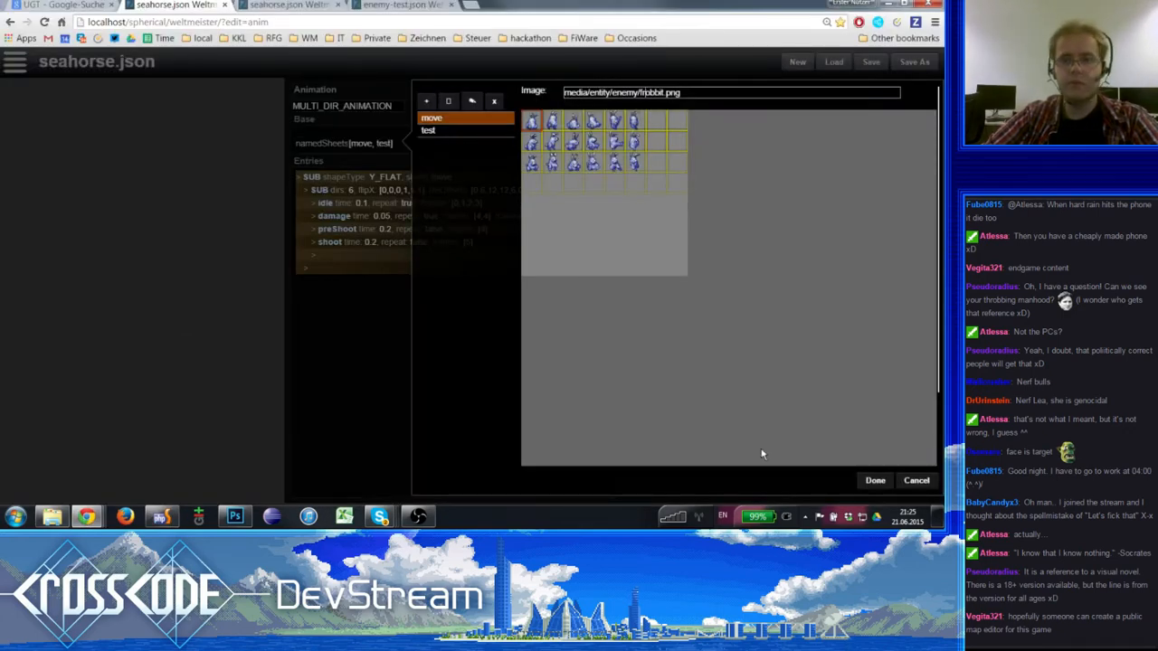
pyautogui.scroll(-2, 762, 454)
pyautogui.scroll(2, 604, 178)
pyautogui.click(631, 92)
pyautogui.scroll(-2, 620, 217)
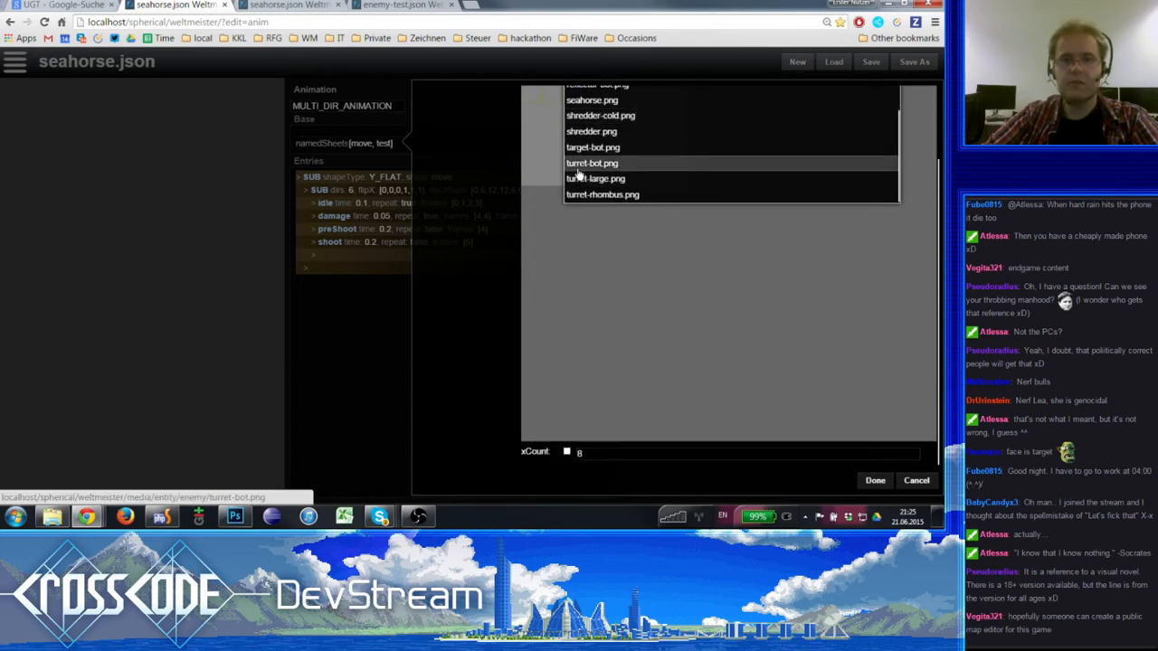
pyautogui.click(593, 102)
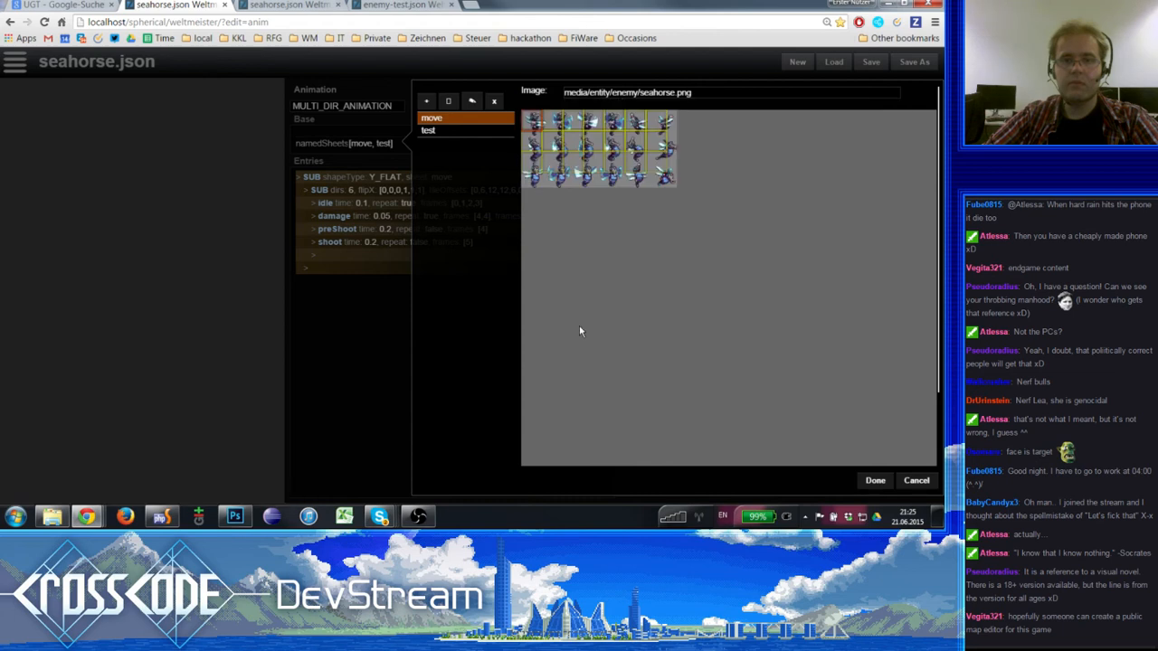
pyautogui.scroll(-2, 555, 441)
pyautogui.scroll(2, 561, 447)
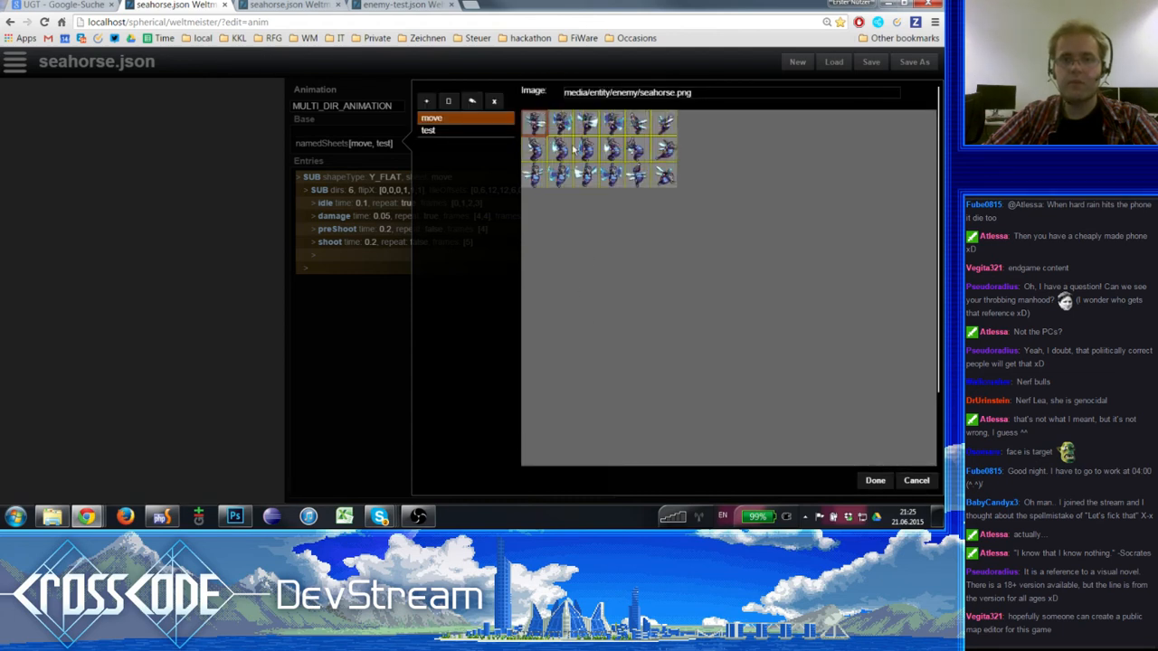
pyautogui.click(874, 482)
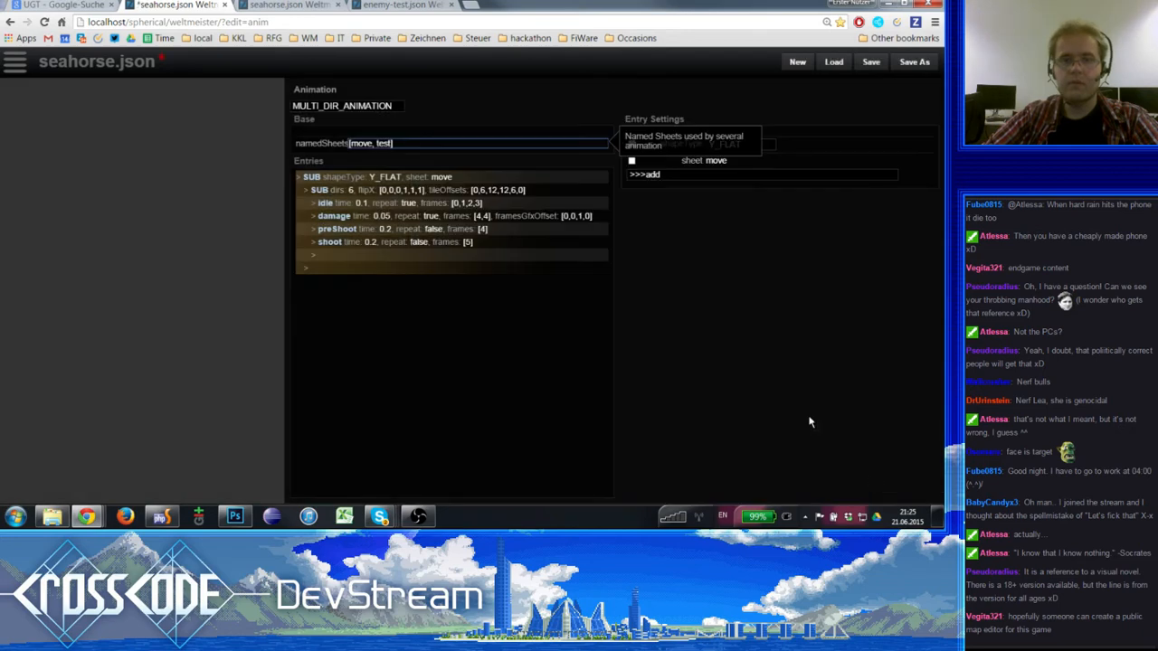
# - Reapply the named sheets, save and reload the seahorse animation, and reopen the sheets to check them
pyautogui.click(371, 149)
pyautogui.click(874, 481)
pyautogui.click(861, 64)
pyautogui.press('F5')
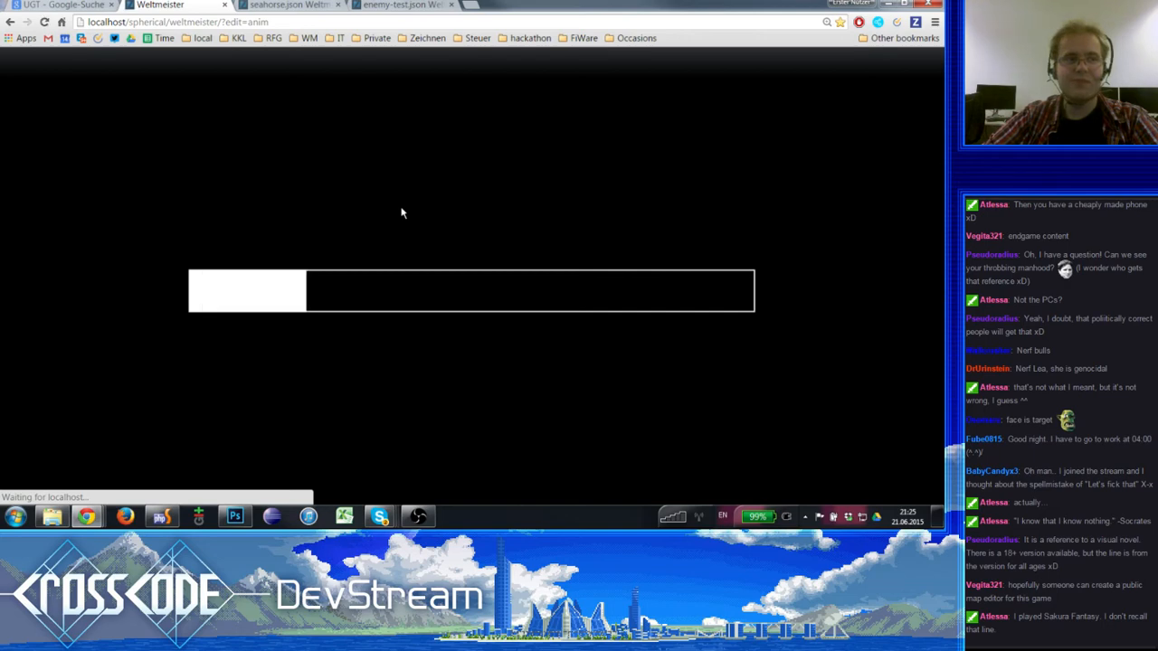
pyautogui.click(362, 143)
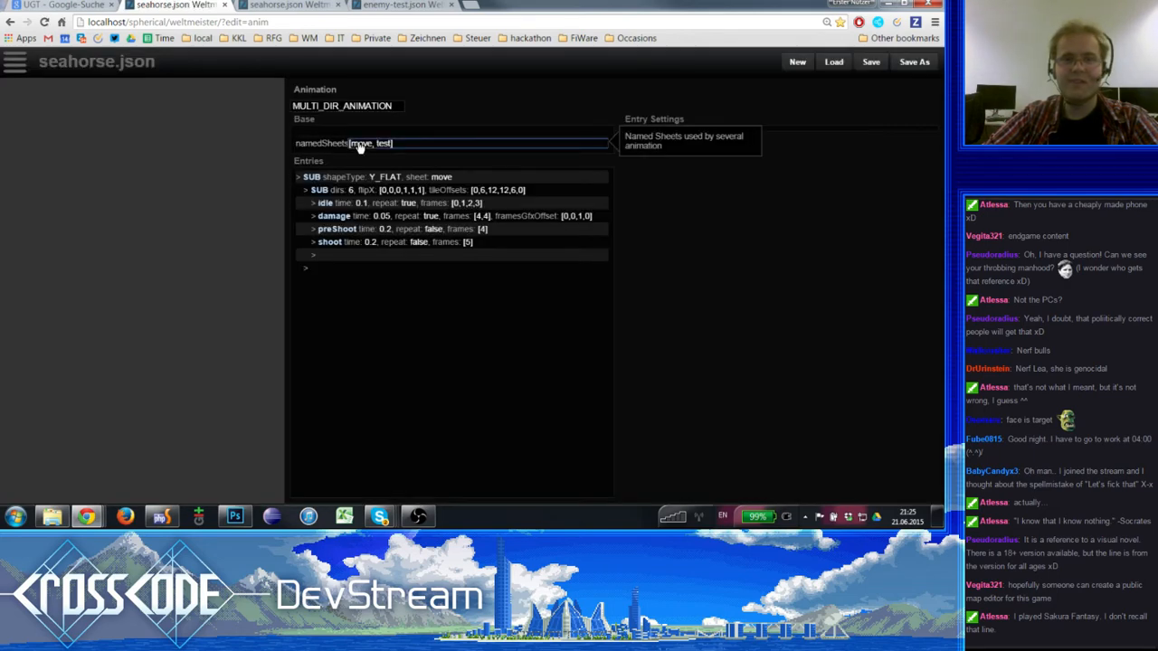
pyautogui.click(916, 480)
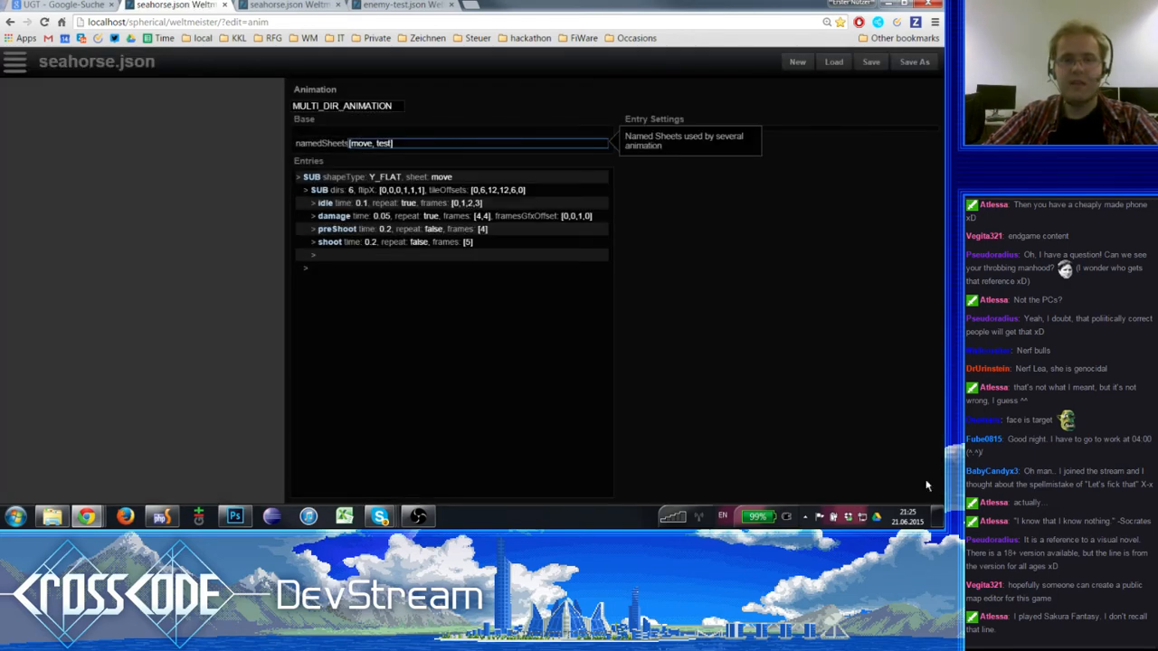
# - Return to PhpStorm and undo the external overwrite of seahorse.json to restore the hand-edited 40 by 40 move sheet using seahorse.png
pyautogui.hotkey('alt', 'Tab')
pyautogui.hotkey('alt', 'Tab')
pyautogui.hotkey('alt', 'Tab')
pyautogui.hotkey('alt', 'Tab')
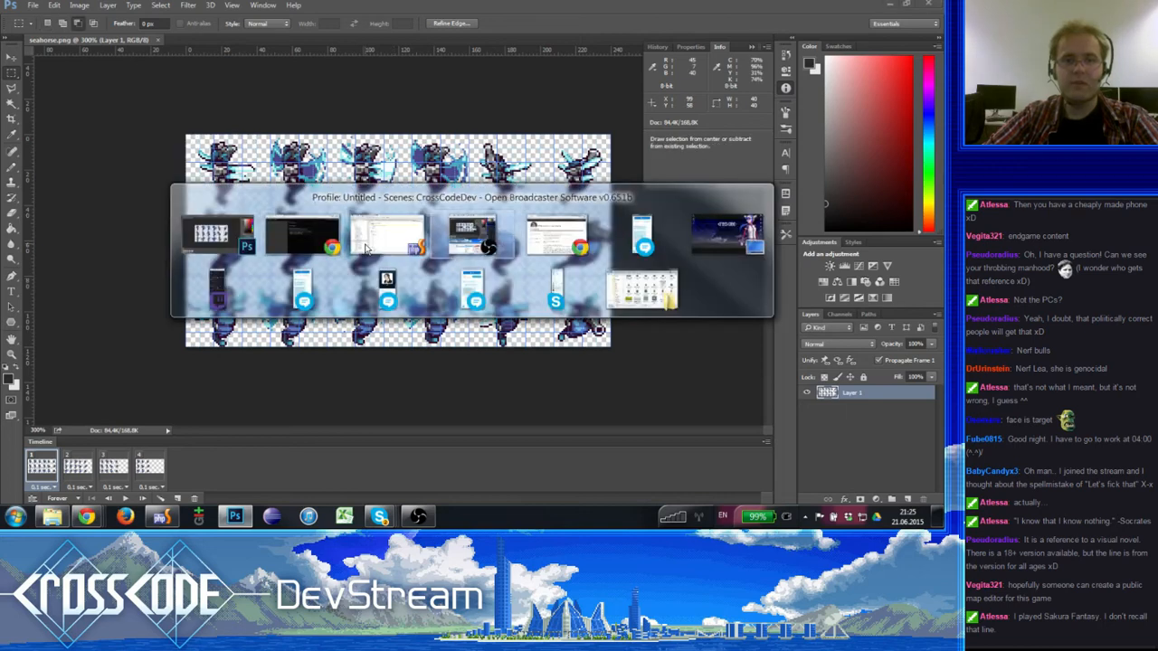
pyautogui.hotkey('ctrl', 'z')
pyautogui.hotkey('ctrl', 'z')
pyautogui.hotkey('ctrl', 'z')
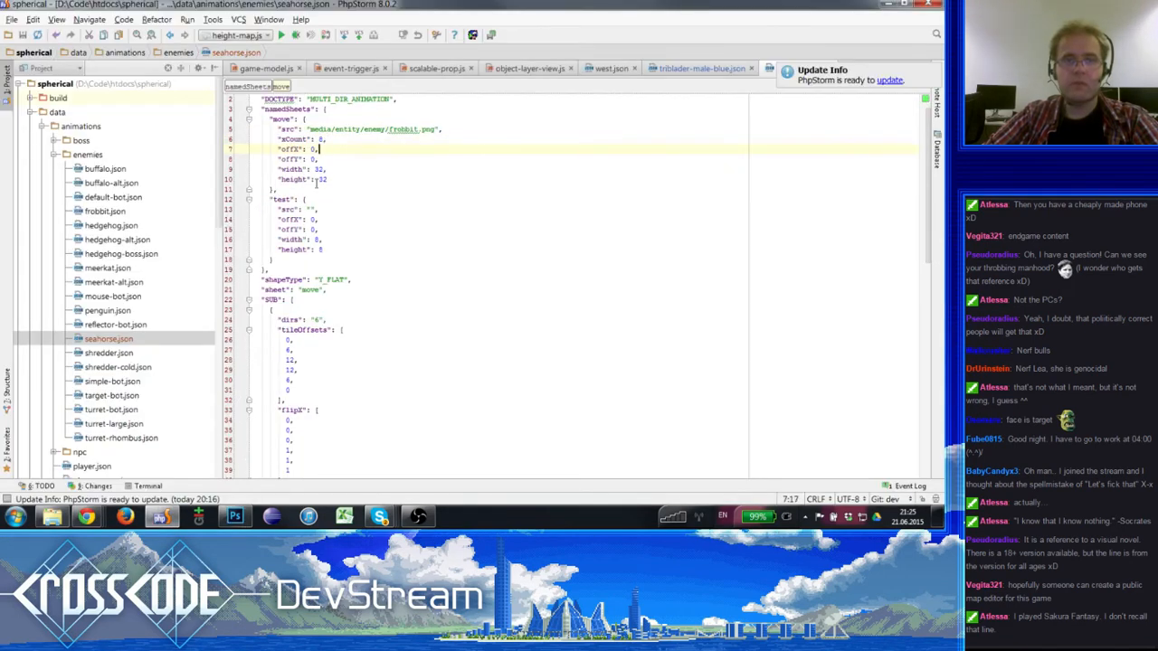
pyautogui.click(435, 277)
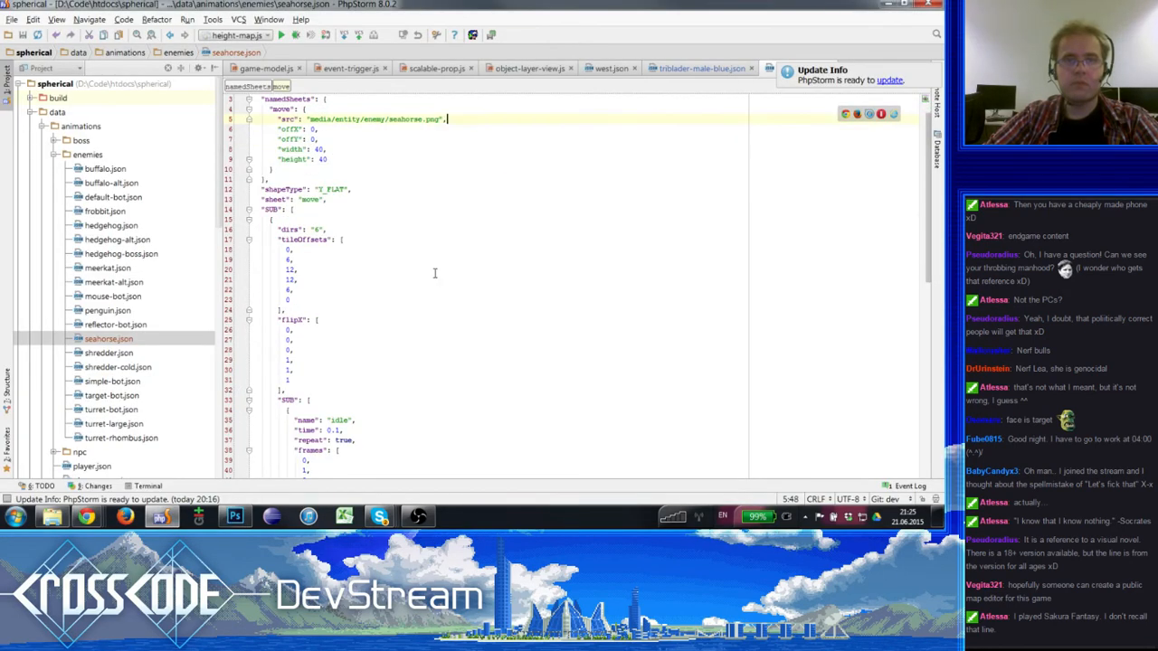
# - Dismiss the update notice and replace the entire contents of seahorse.json with the copied text
pyautogui.click(375, 181)
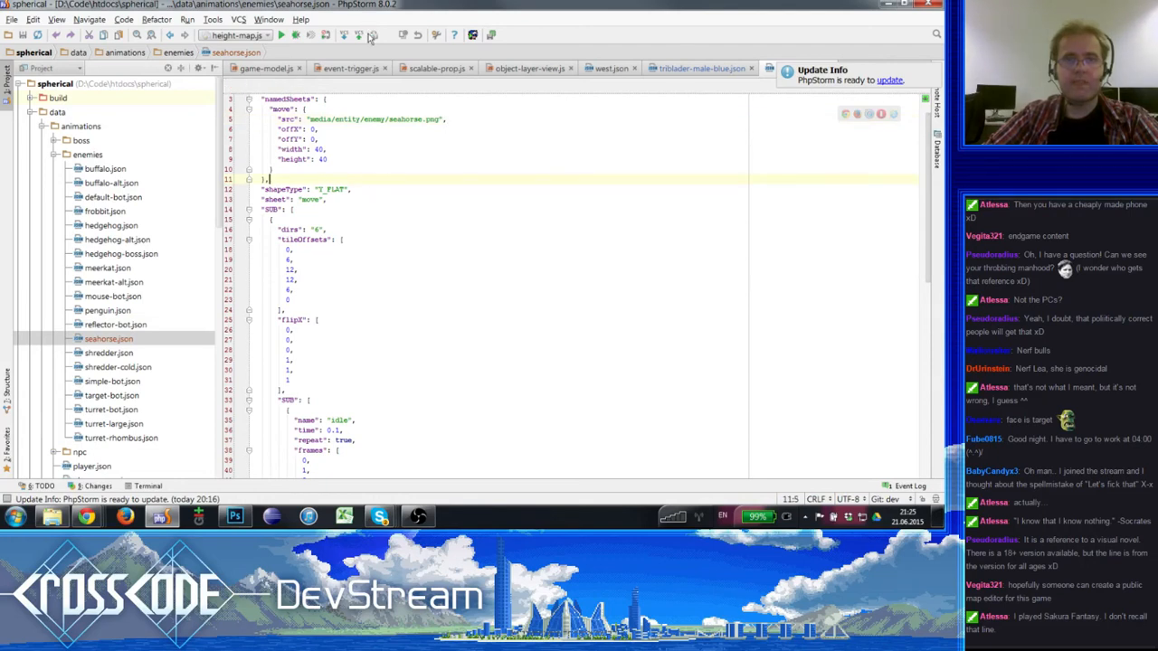
pyautogui.click(450, 277)
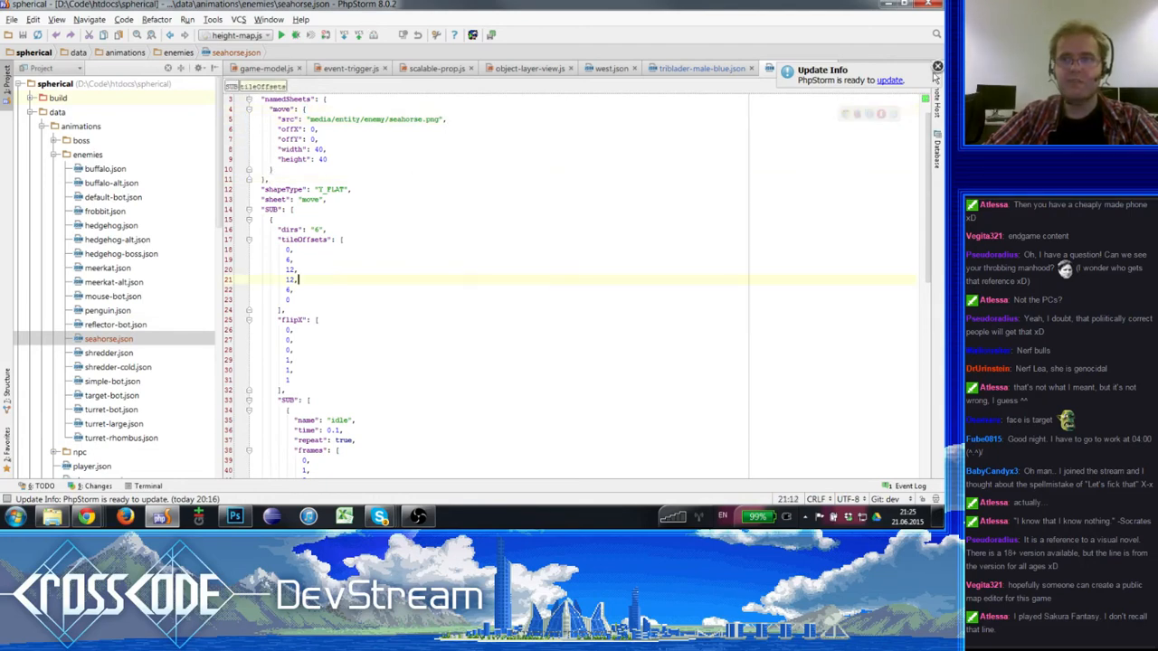
pyautogui.click(937, 68)
pyautogui.hotkey('ctrl', 'a')
pyautogui.press('Delete')
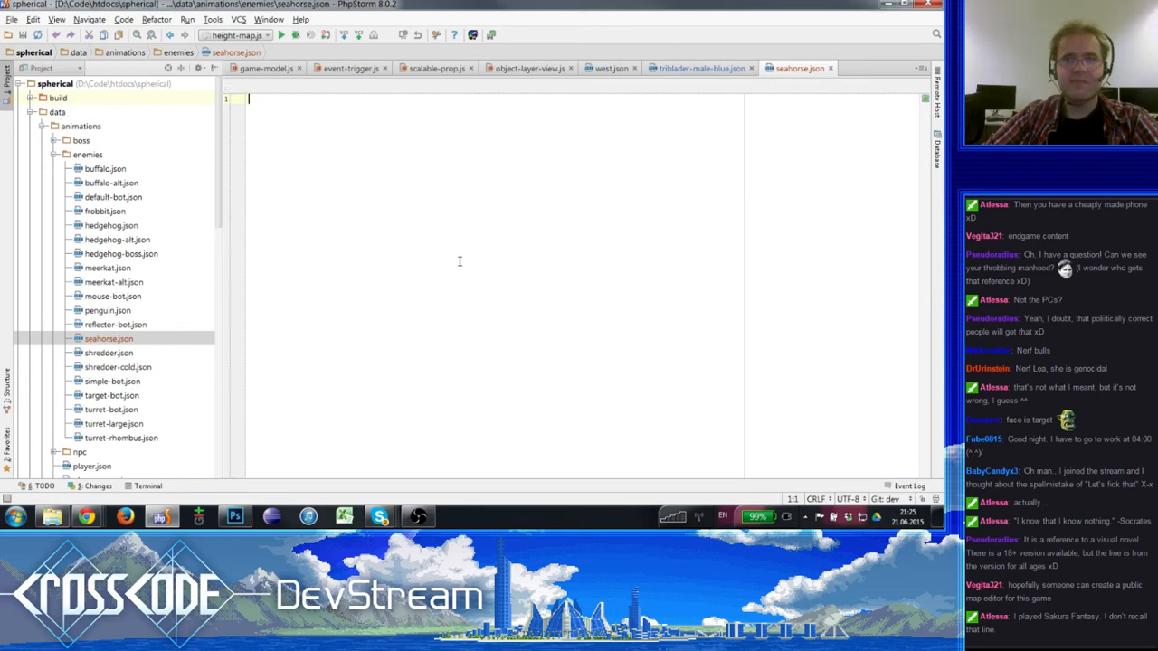
pyautogui.hotkey('ctrl', 'v')
# - Switch to Weltmeister in the browser, reload the seahorse animation and check the image of its move sheet
pyautogui.click(86, 517)
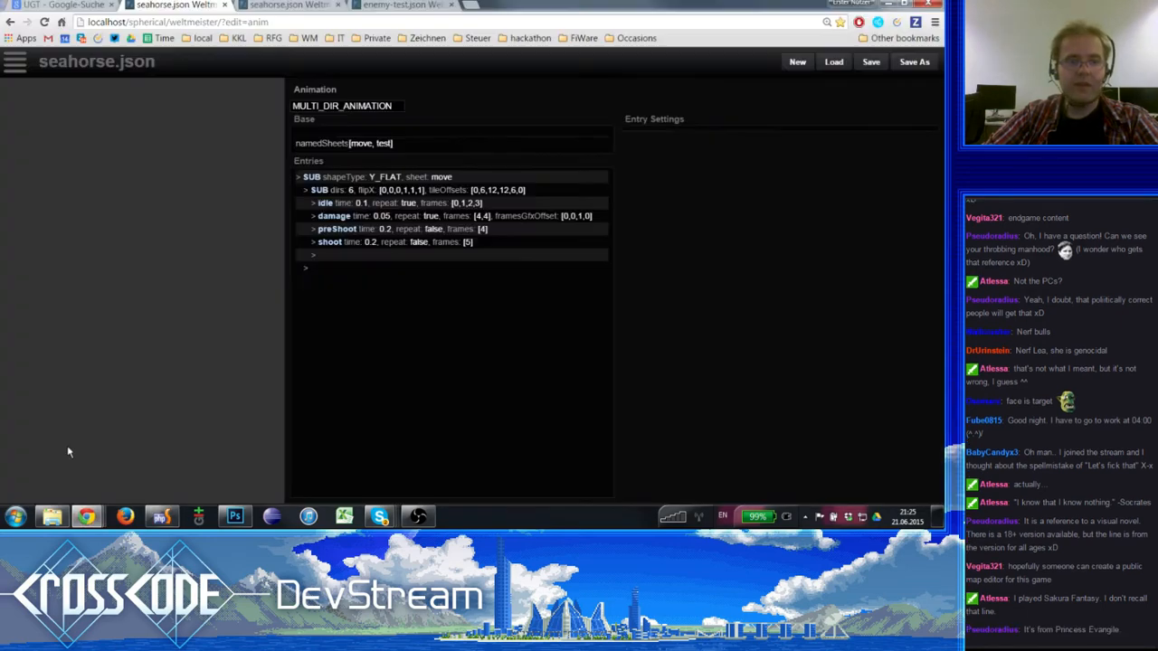
pyautogui.click(389, 4)
pyautogui.click(163, 5)
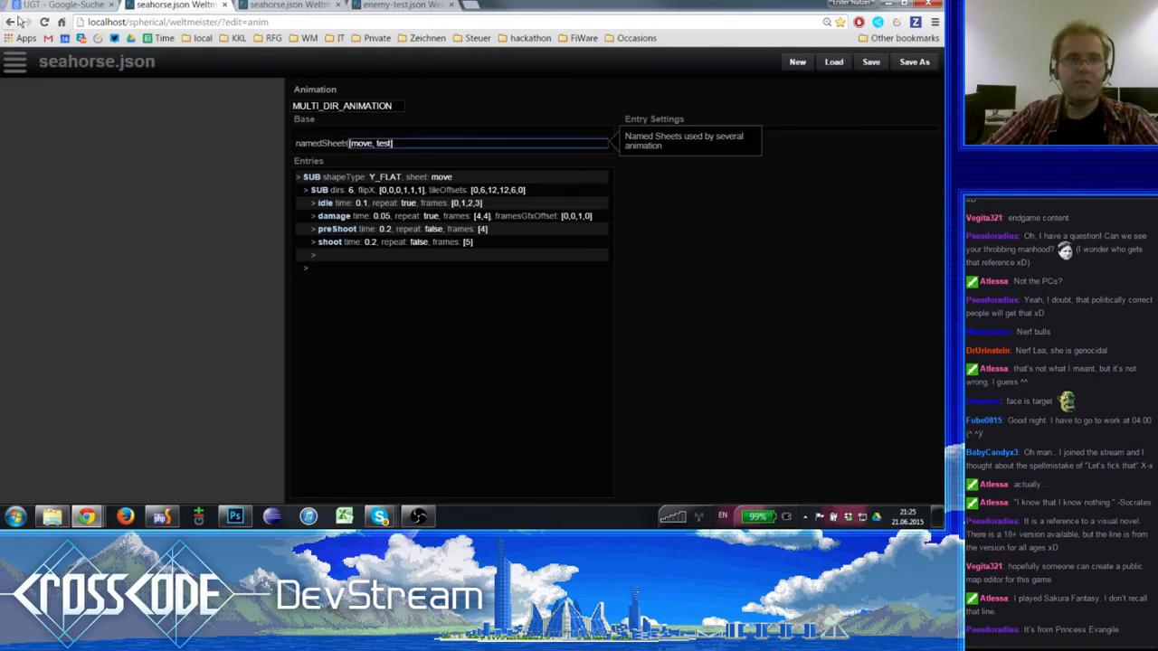
pyautogui.click(44, 22)
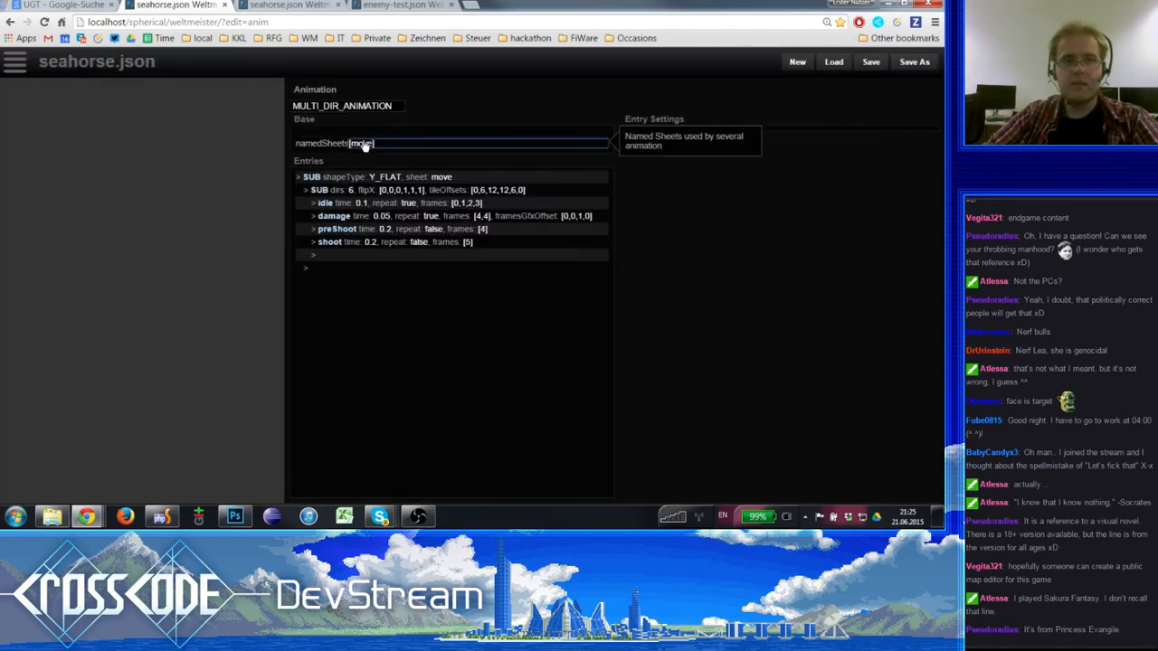
pyautogui.click(361, 144)
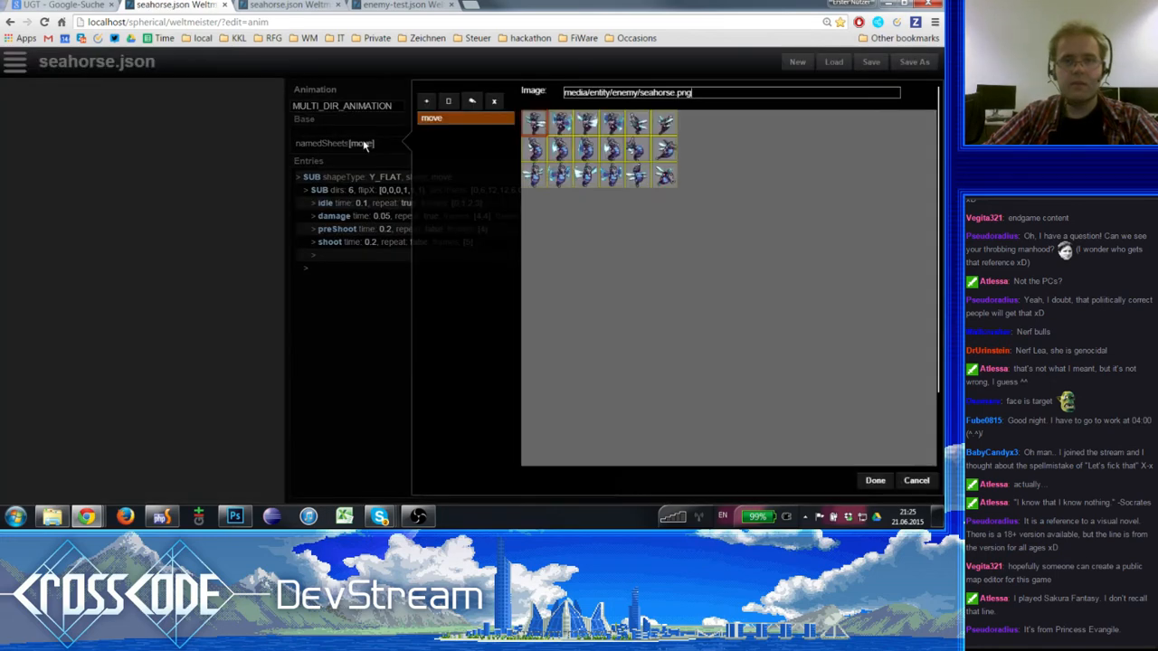
pyautogui.click(875, 480)
# - Reload the enemy-test map and examine the seahorse enemy placed in it
pyautogui.click(281, 5)
pyautogui.click(401, 5)
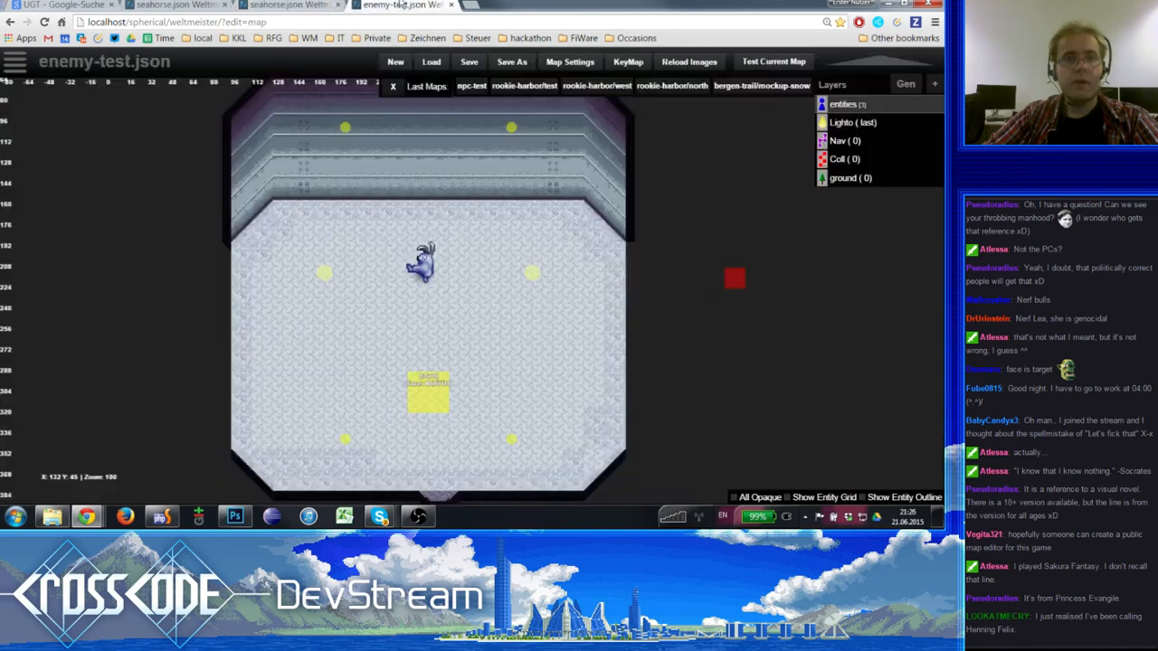
pyautogui.click(43, 21)
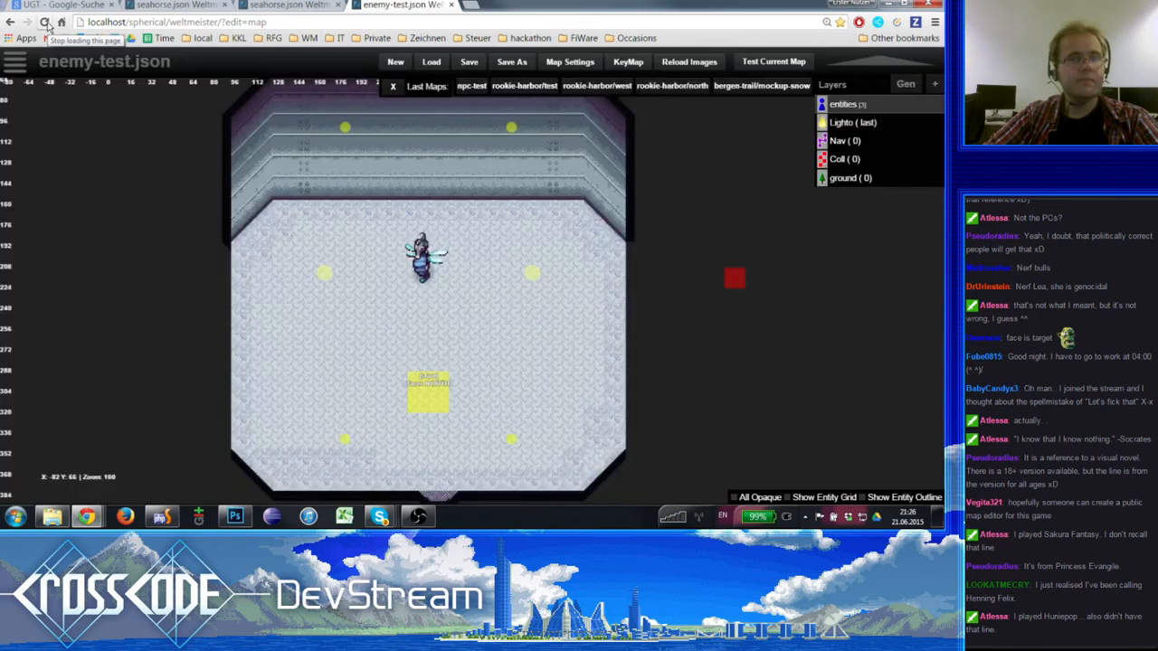
pyautogui.click(427, 280)
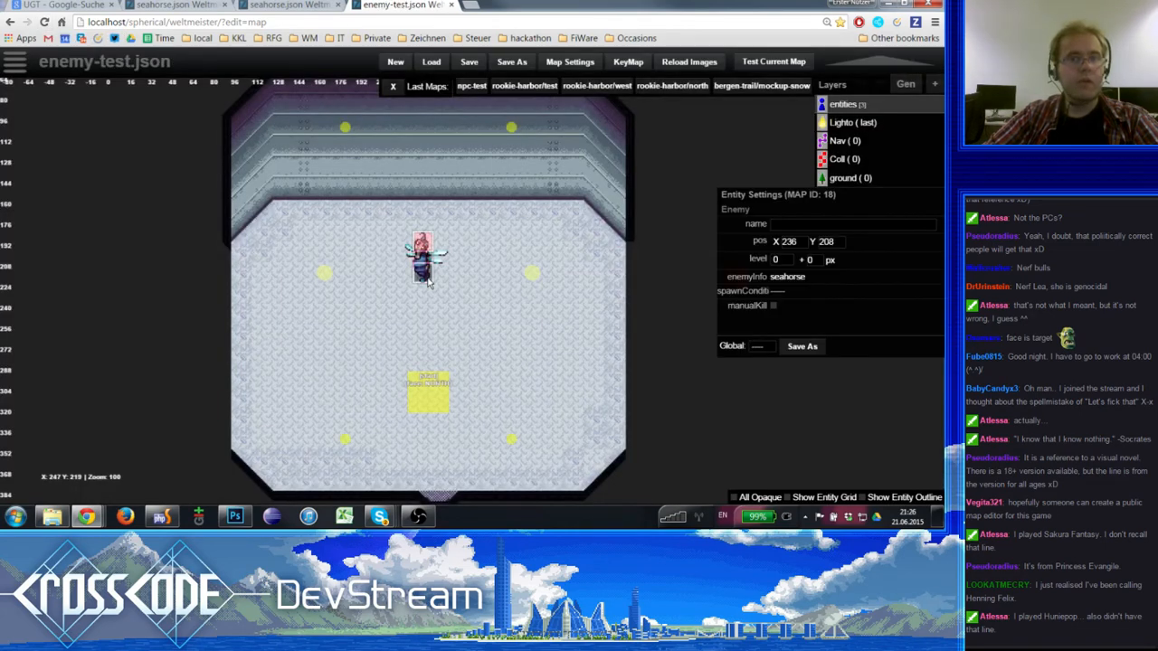
pyautogui.click(471, 316)
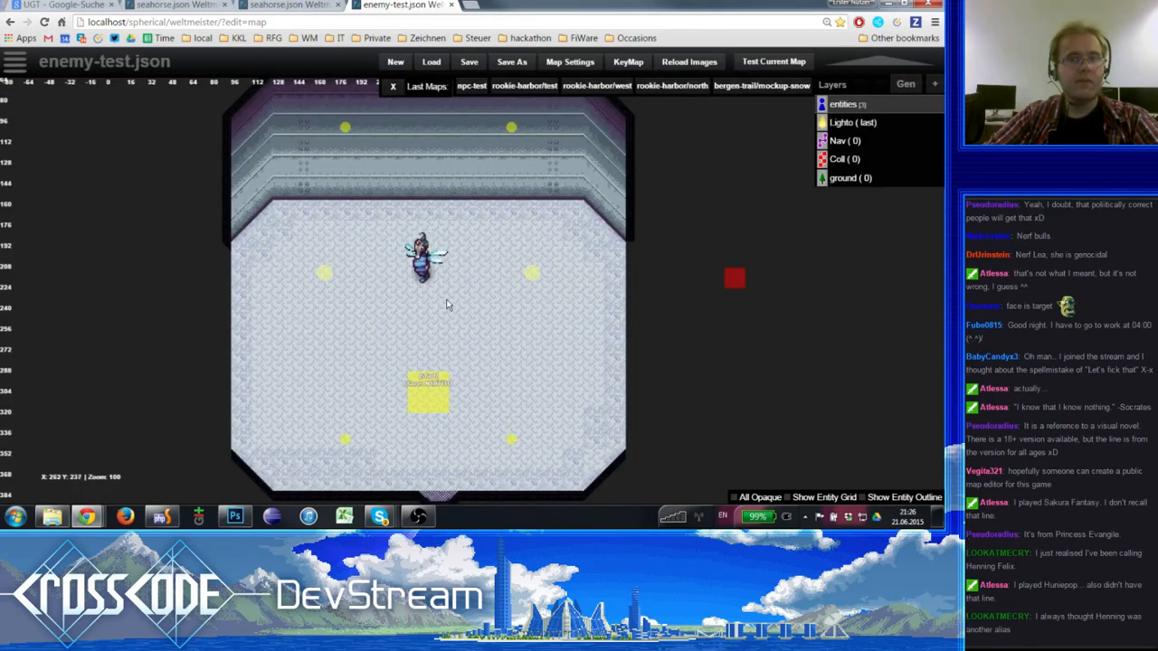
pyautogui.scroll(-1, 454, 301)
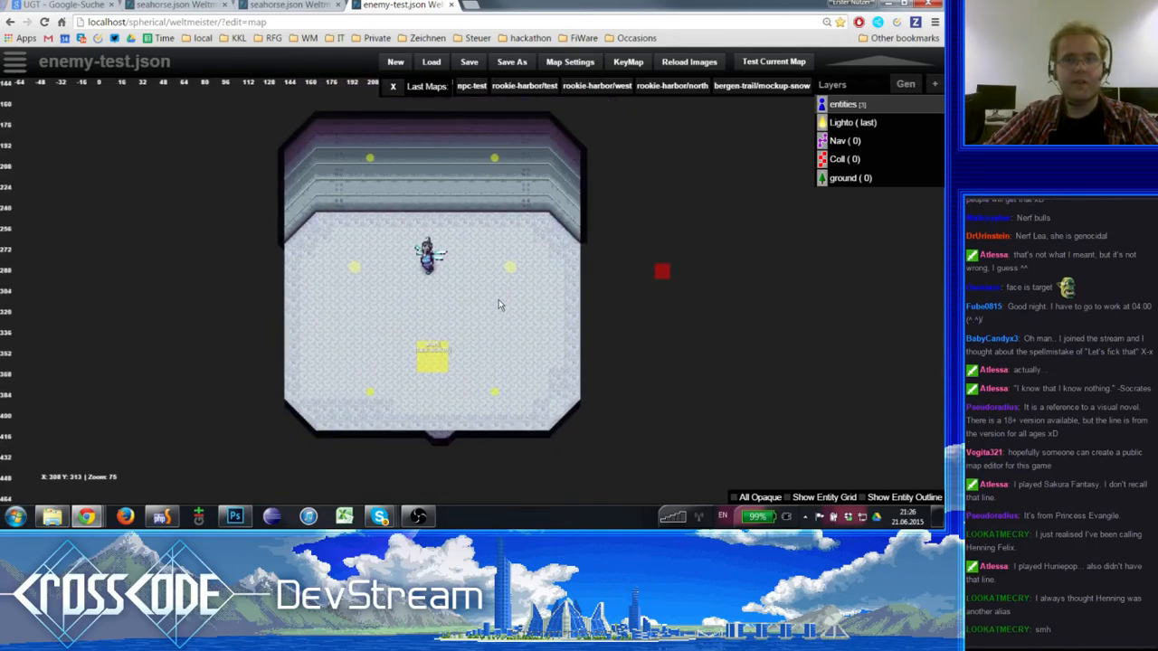
pyautogui.scroll(-1, 498, 300)
pyautogui.scroll(1, 498, 301)
pyautogui.scroll(-1, 287, 63)
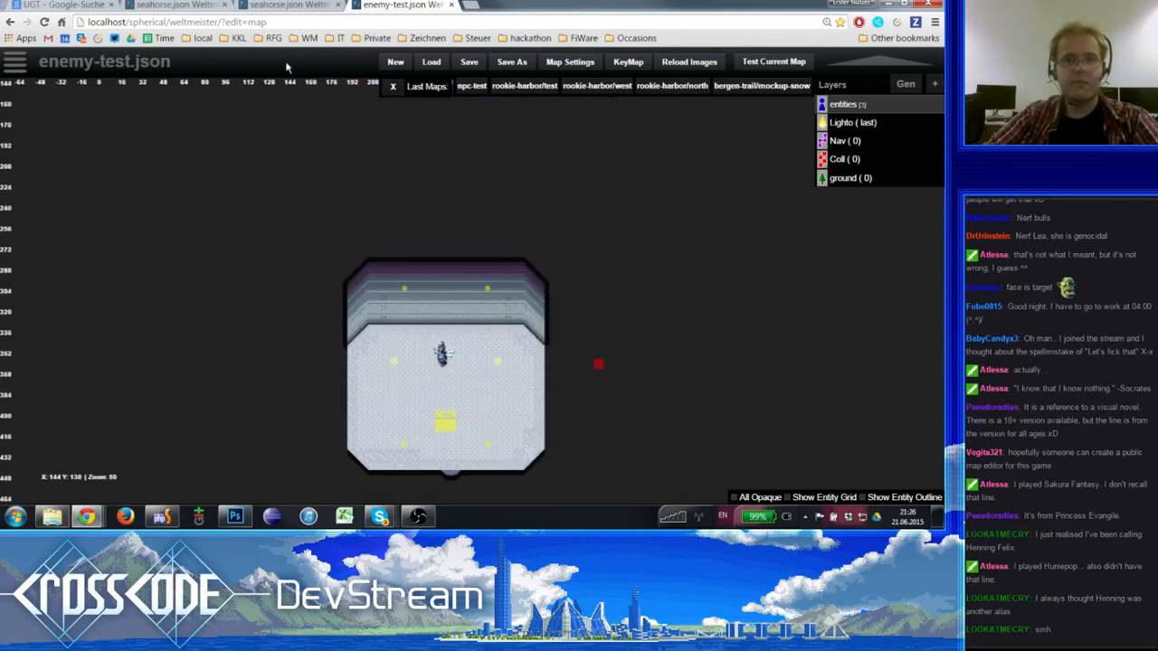
pyautogui.scroll(1, 286, 63)
pyautogui.scroll(-1, 286, 63)
pyautogui.scroll(1, 287, 64)
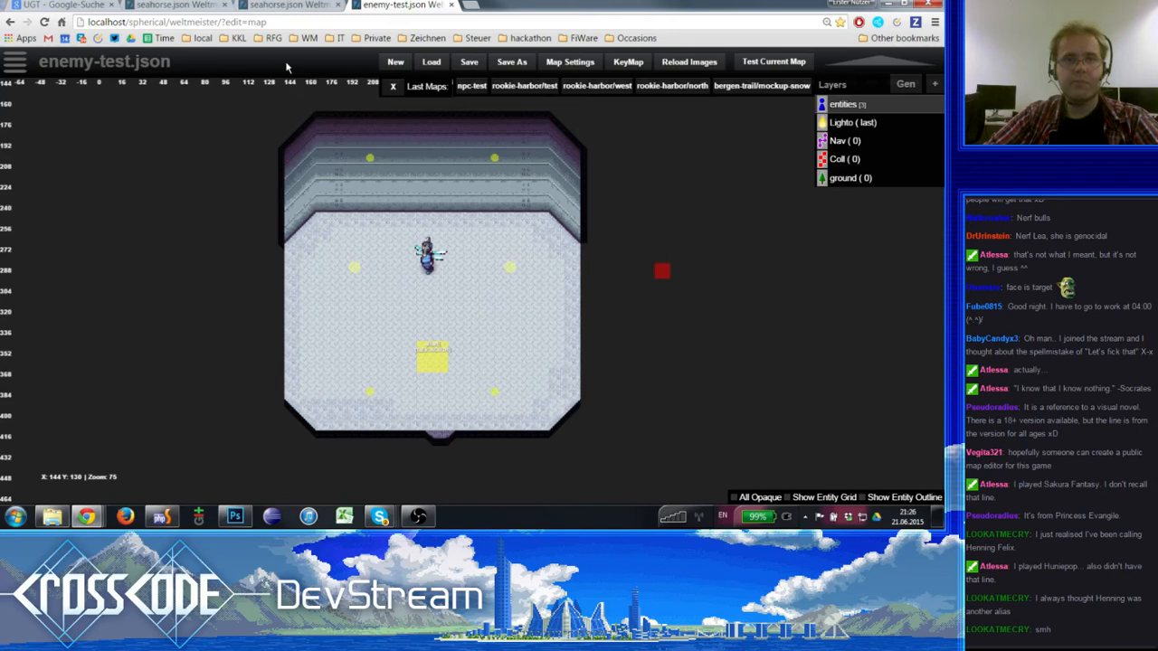
pyautogui.click(704, 25)
pyautogui.scroll(-1, 571, 175)
pyautogui.scroll(1, 570, 175)
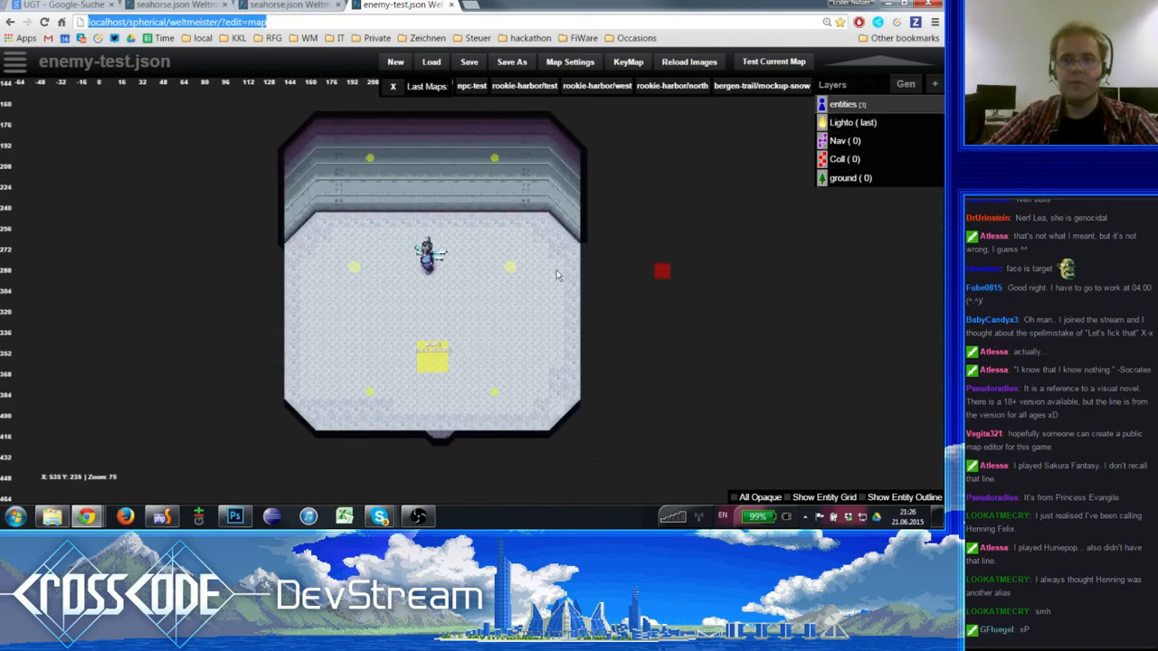
# - Look at the settings of the event trigger outside the enemy-test room
pyautogui.click(661, 272)
pyautogui.hotkey('ctrl', '-')
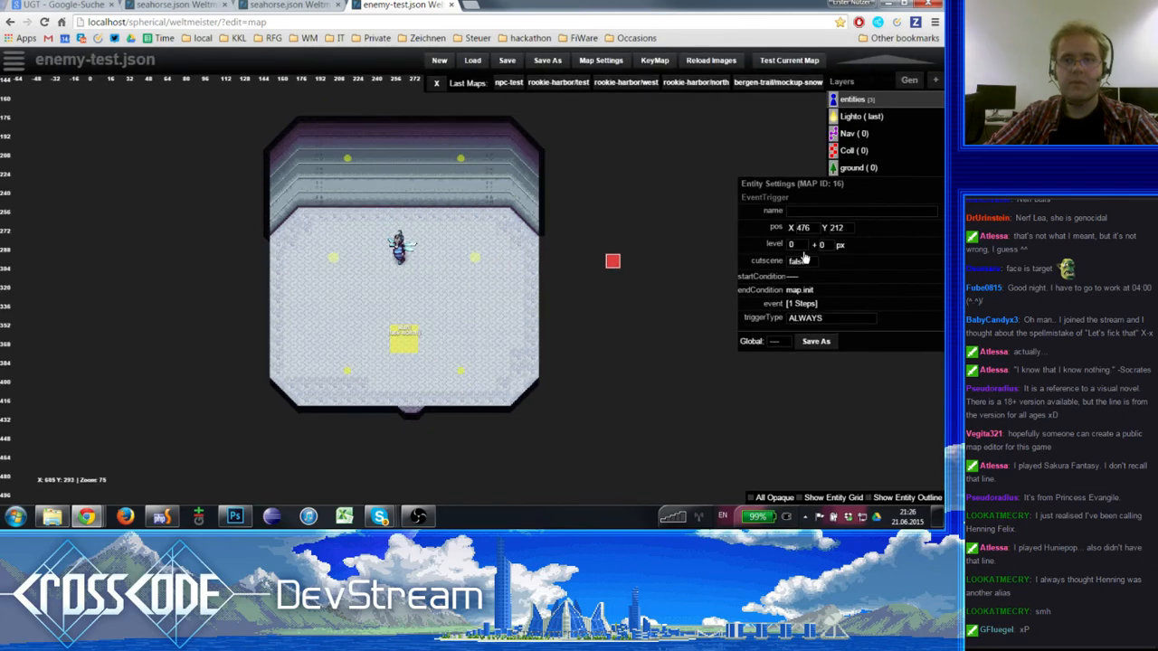
pyautogui.click(611, 287)
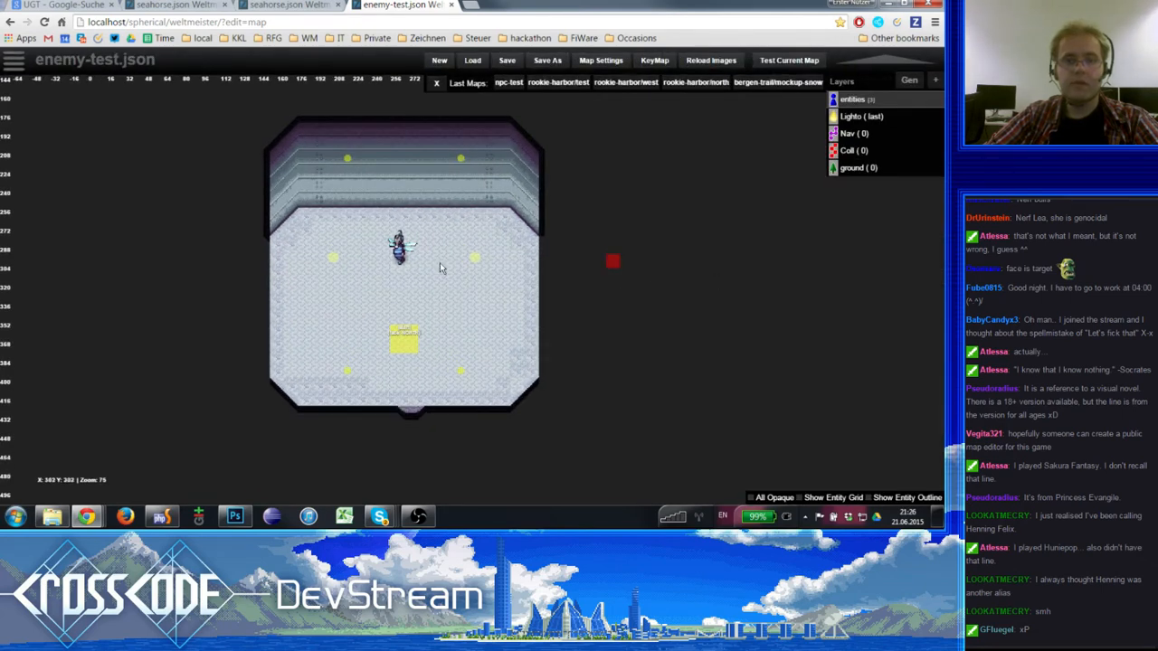
# - Move the seahorse enemy to X 244, Y 220 and save the enemy-test map
pyautogui.click(402, 263)
pyautogui.moveTo(402, 263); pyautogui.dragTo(409, 274)
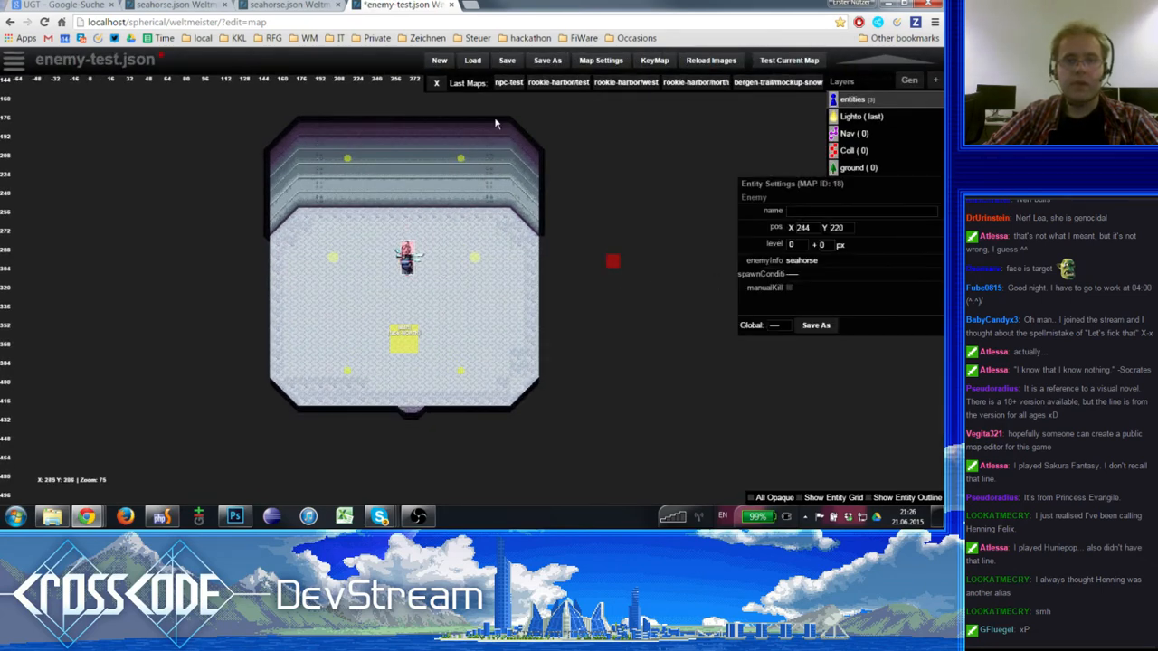
pyautogui.click(507, 62)
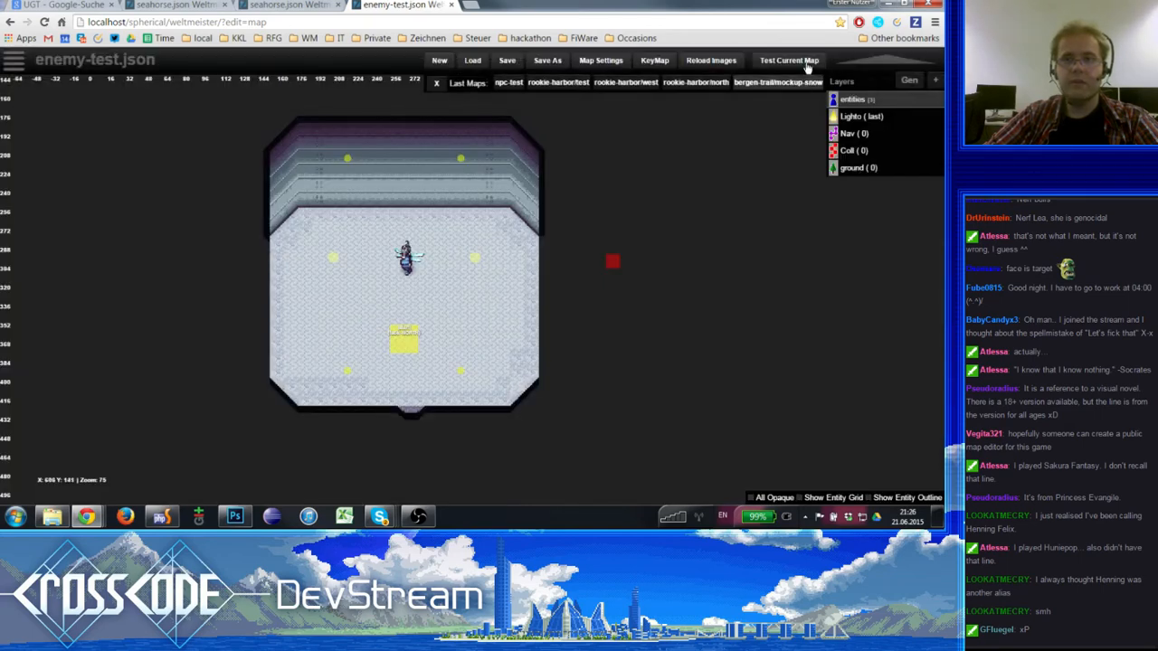
# - Launch a test of the enemy-test map in Story mode and approach the seahorse while aiming at it
pyautogui.click(801, 61)
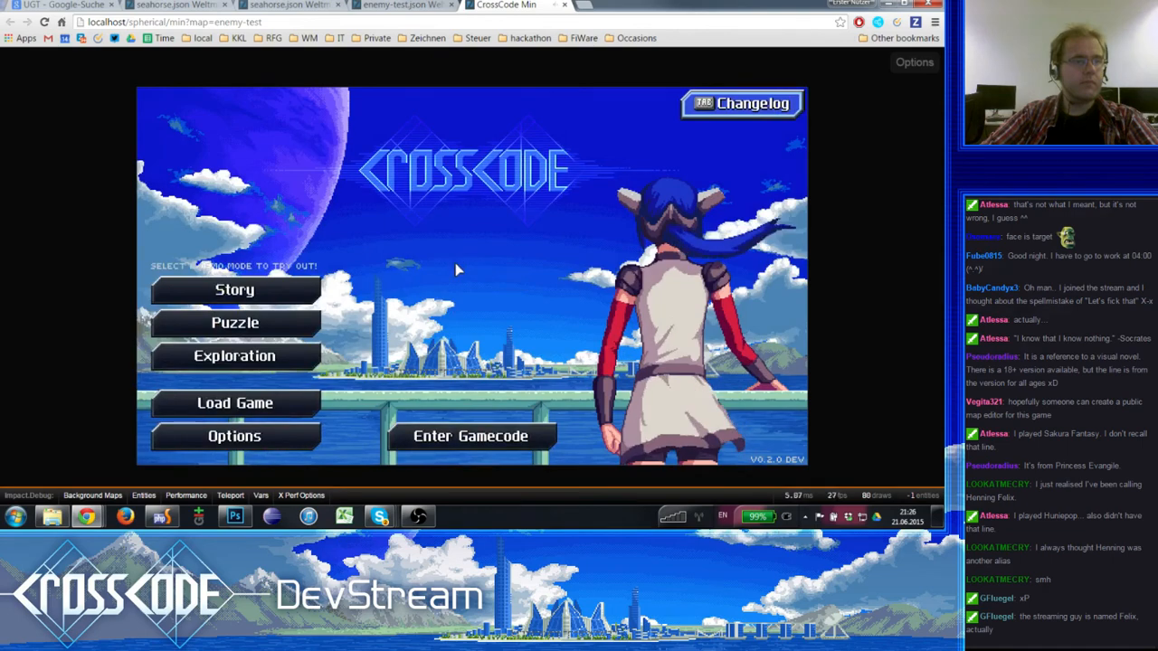
pyautogui.click(246, 289)
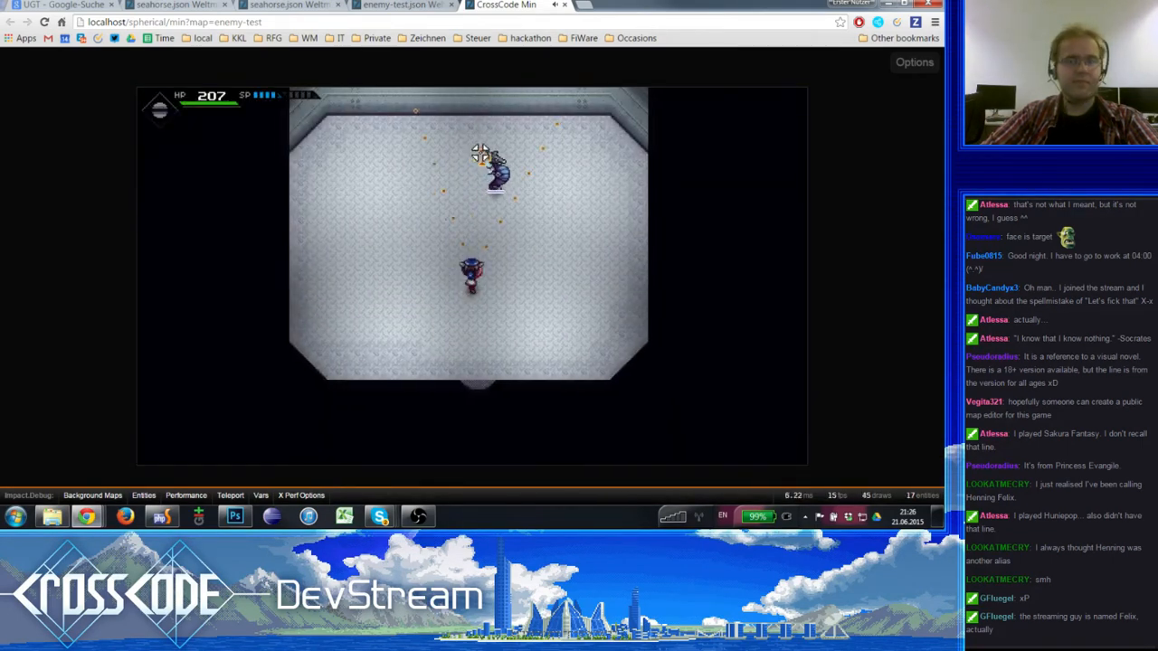
pyautogui.press('d')
pyautogui.moveTo(410, 117); pyautogui.dragTo(385, 137)
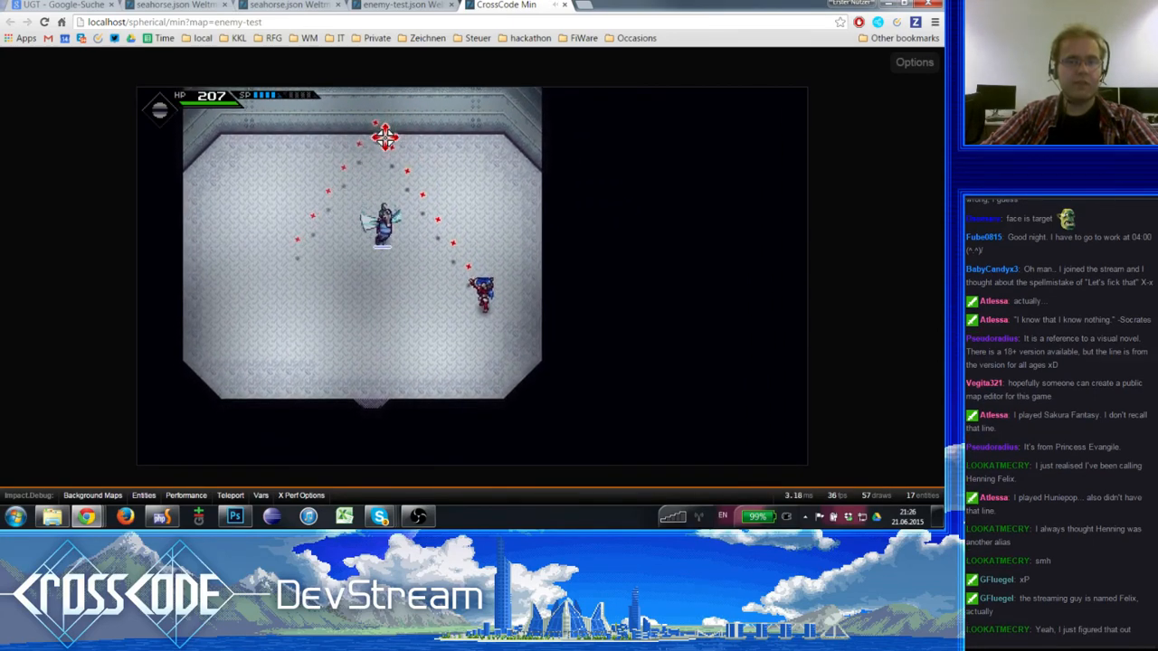
pyautogui.press('a')
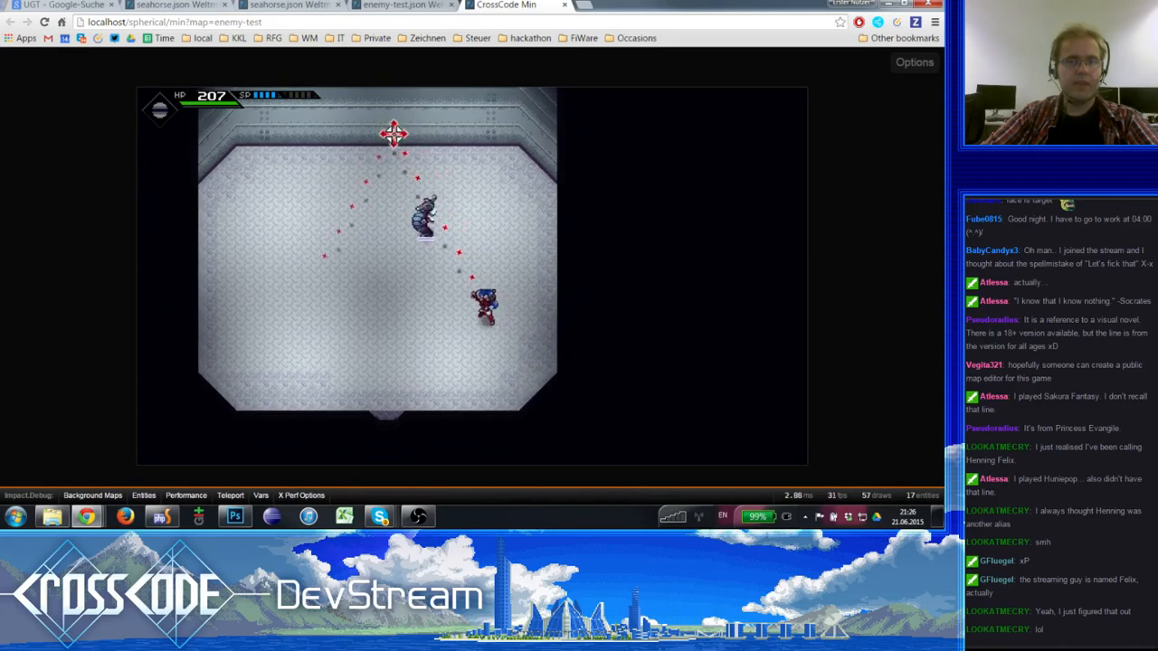
# - Move around the arena and fire at the seahorse from different sides to check its directional and damage animations
pyautogui.click(396, 134)
pyautogui.press('a')
pyautogui.moveTo(435, 123); pyautogui.dragTo(339, 258)
pyautogui.press('w')
pyautogui.press('d')
pyautogui.press('s')
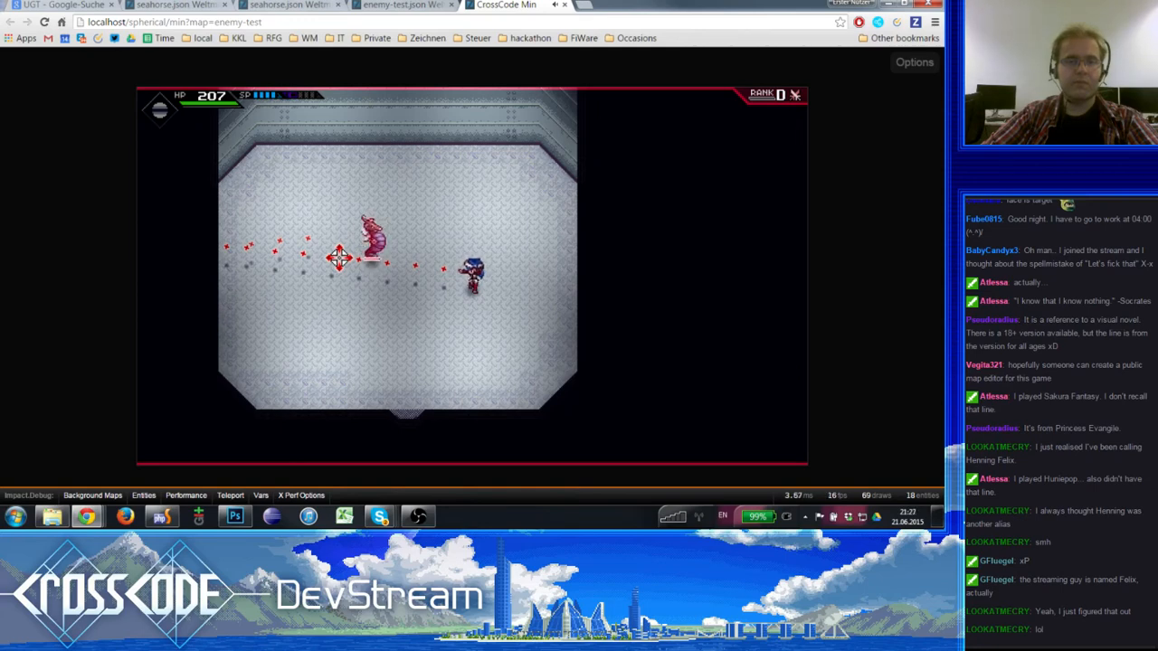
pyautogui.press('a')
pyautogui.press('w')
pyautogui.moveTo(339, 258); pyautogui.dragTo(354, 322)
pyautogui.press('d')
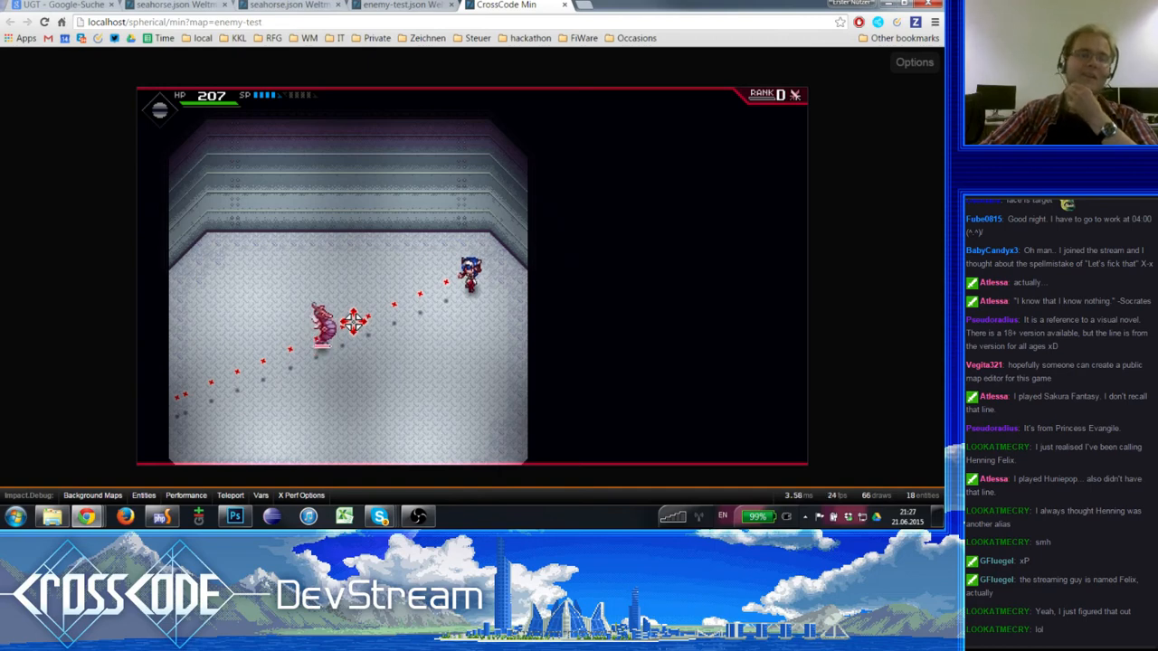
# - Go back to the seahorse enemy definition in Weltmeister and look over its base values and states
pyautogui.click(380, 5)
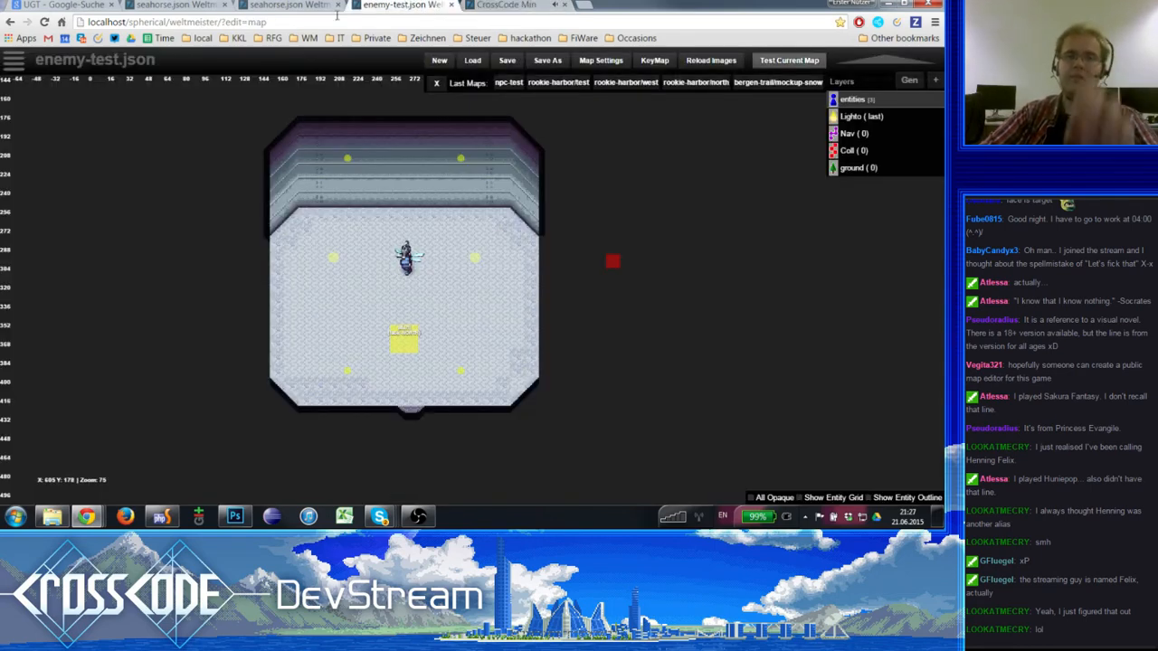
pyautogui.click(276, 5)
pyautogui.click(174, 5)
pyautogui.click(274, 5)
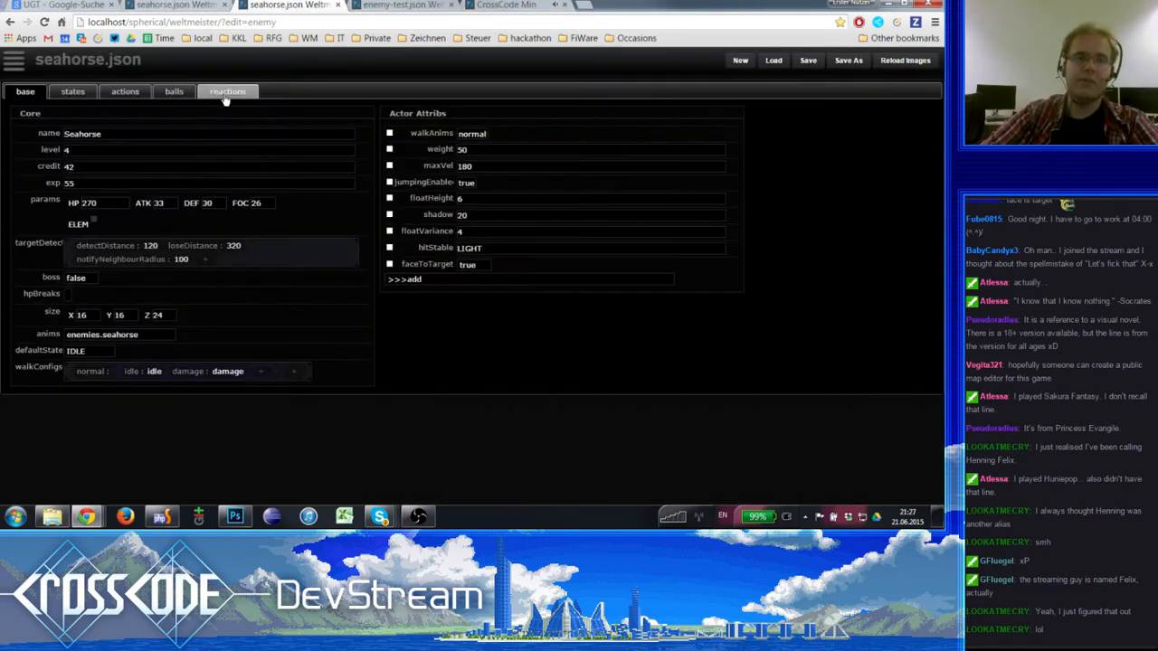
pyautogui.click(70, 92)
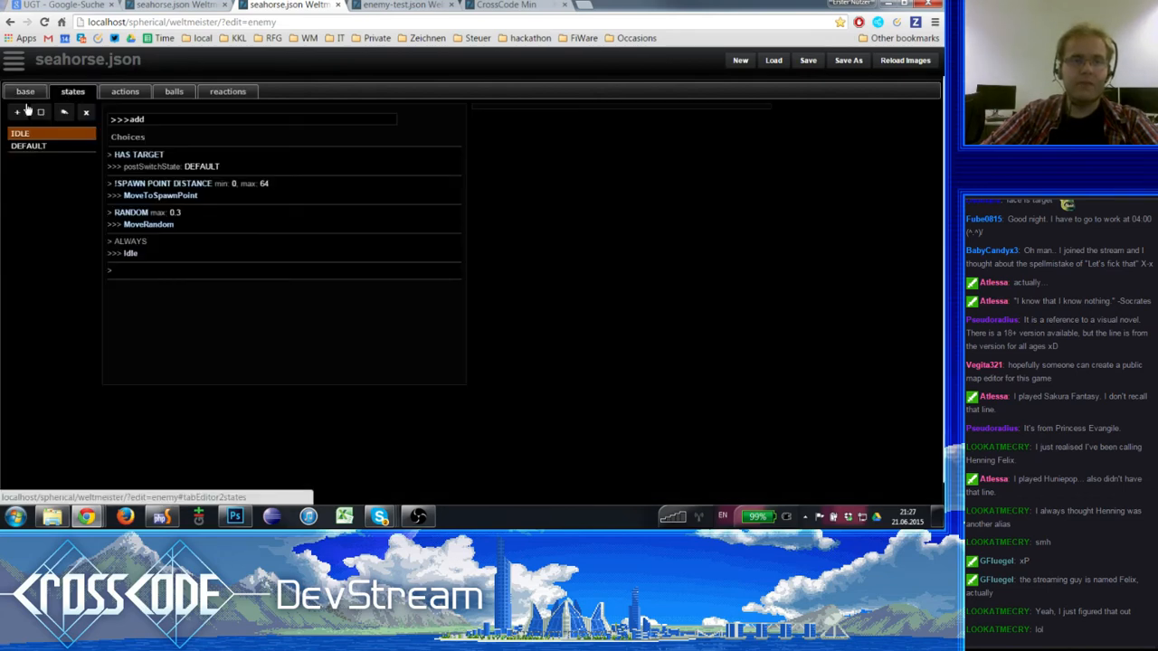
pyautogui.click(25, 91)
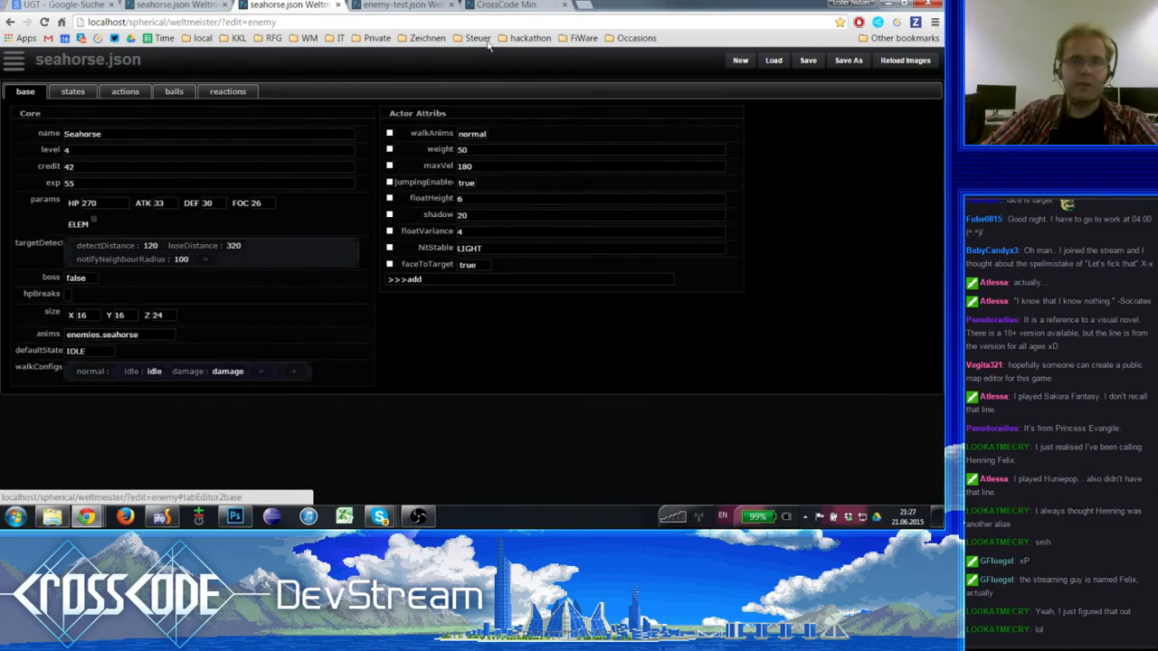
# - Examine the choices of the seahorse's DEFAULT and IDLE states, including the spawn point distance condition
pyautogui.click(416, 5)
pyautogui.click(493, 6)
pyautogui.click(407, 5)
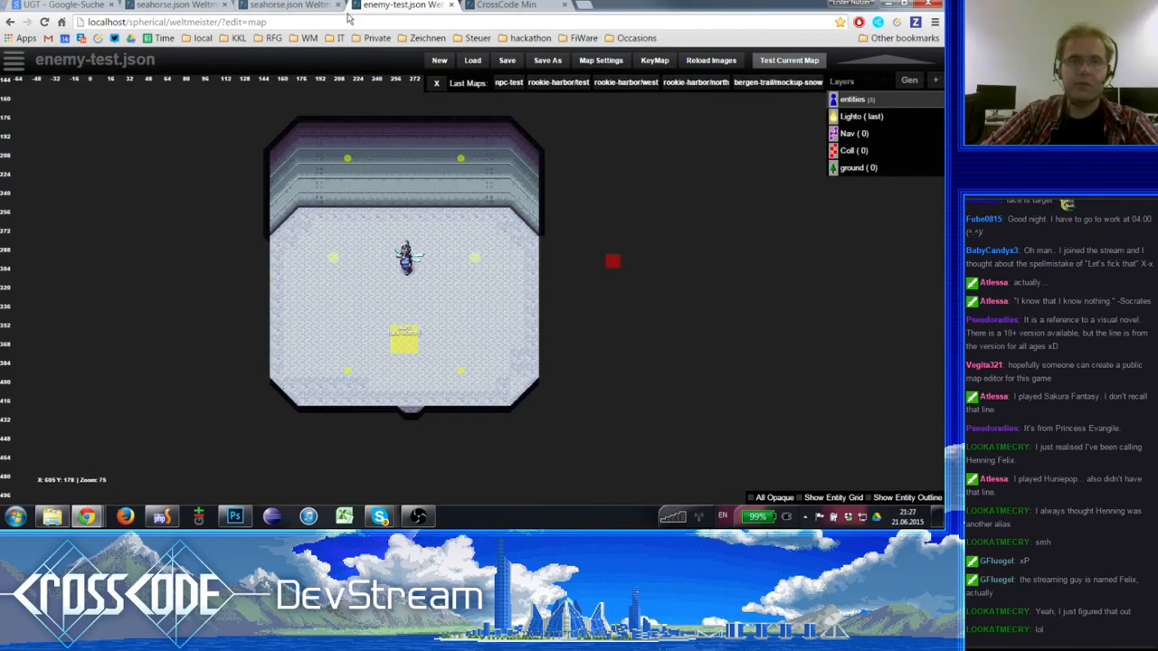
pyautogui.click(289, 6)
pyautogui.click(77, 91)
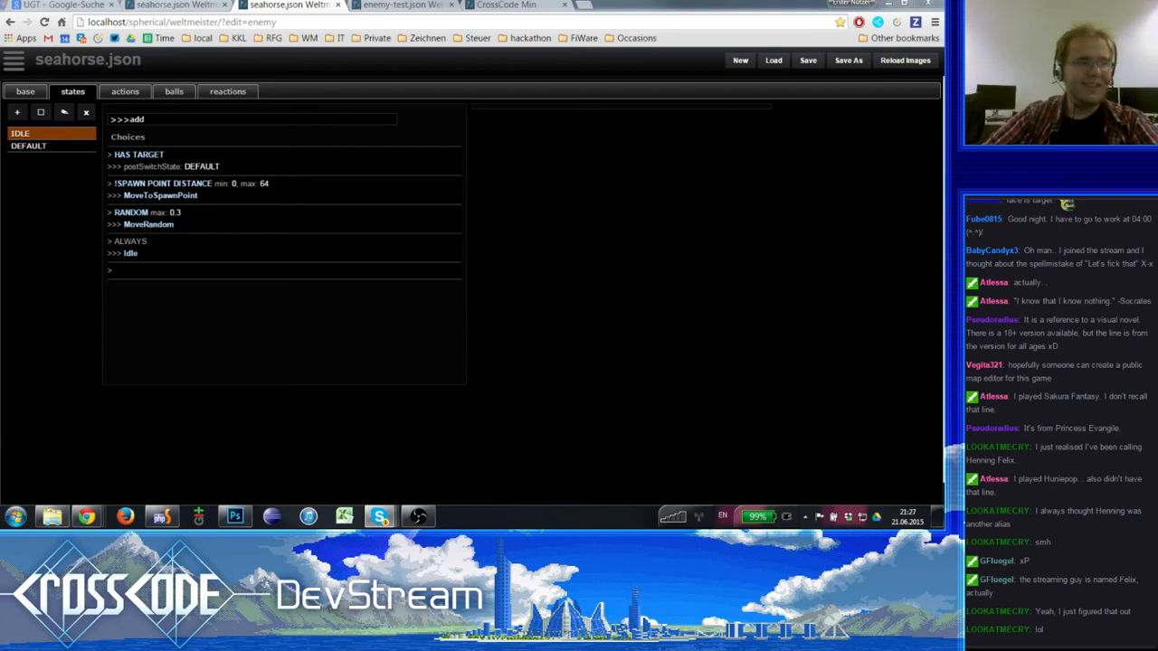
pyautogui.click(45, 146)
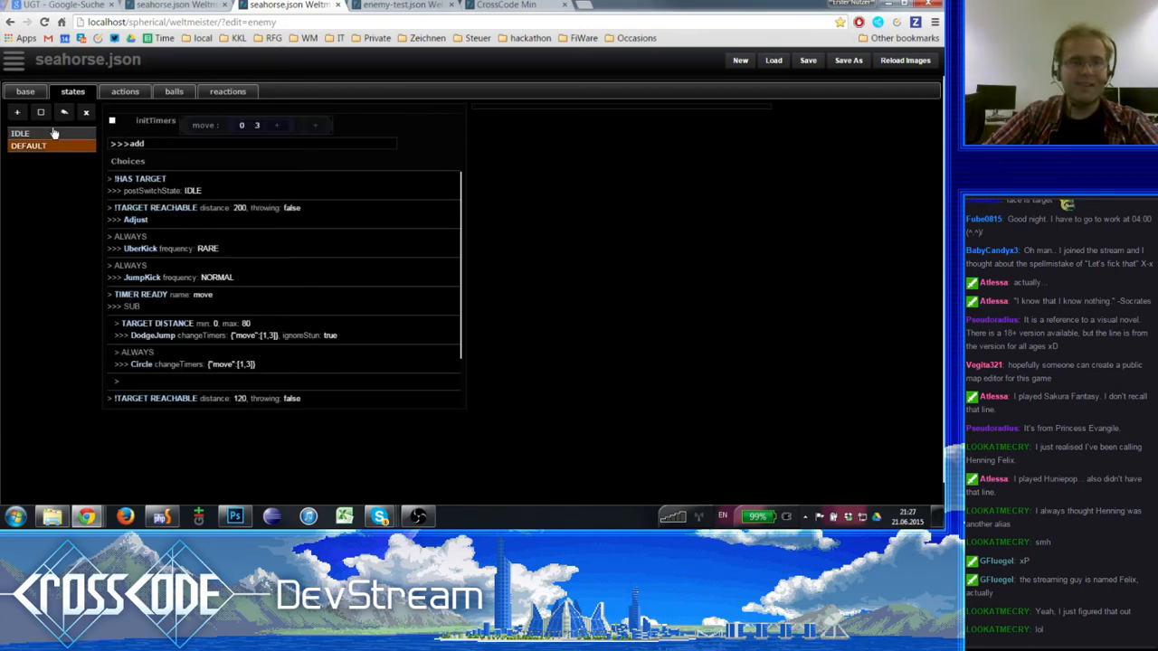
pyautogui.click(53, 133)
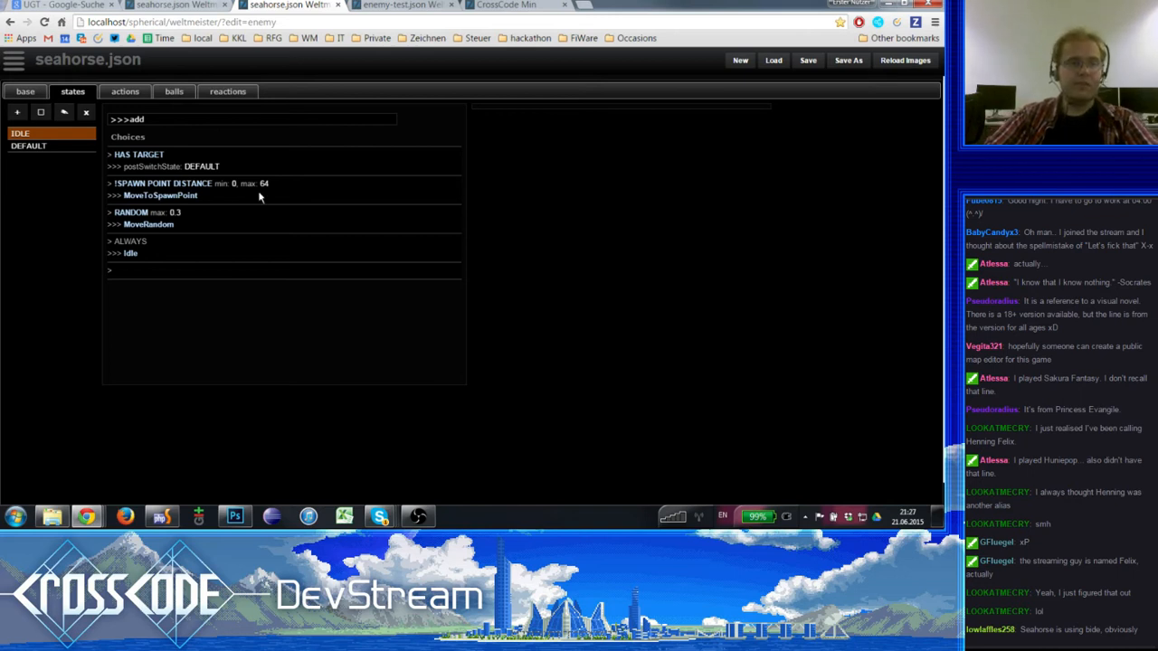
pyautogui.click(180, 160)
pyautogui.click(209, 187)
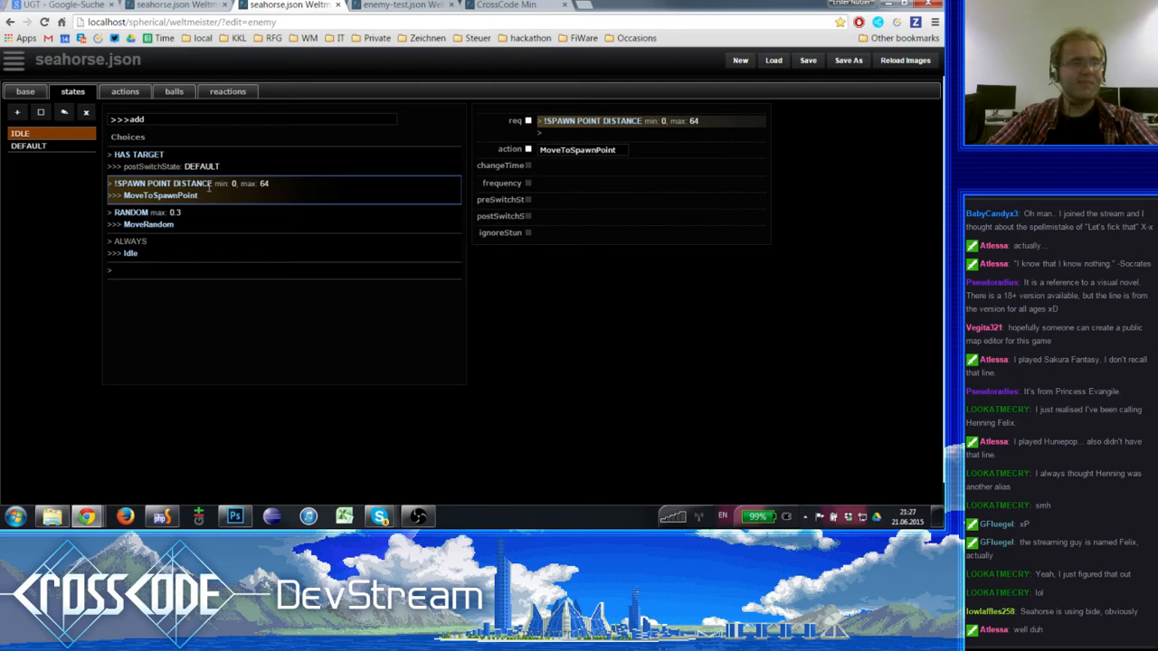
# - Go through the seahorse's base settings and states to its list of actions
pyautogui.click(27, 93)
pyautogui.click(73, 92)
pyautogui.click(123, 93)
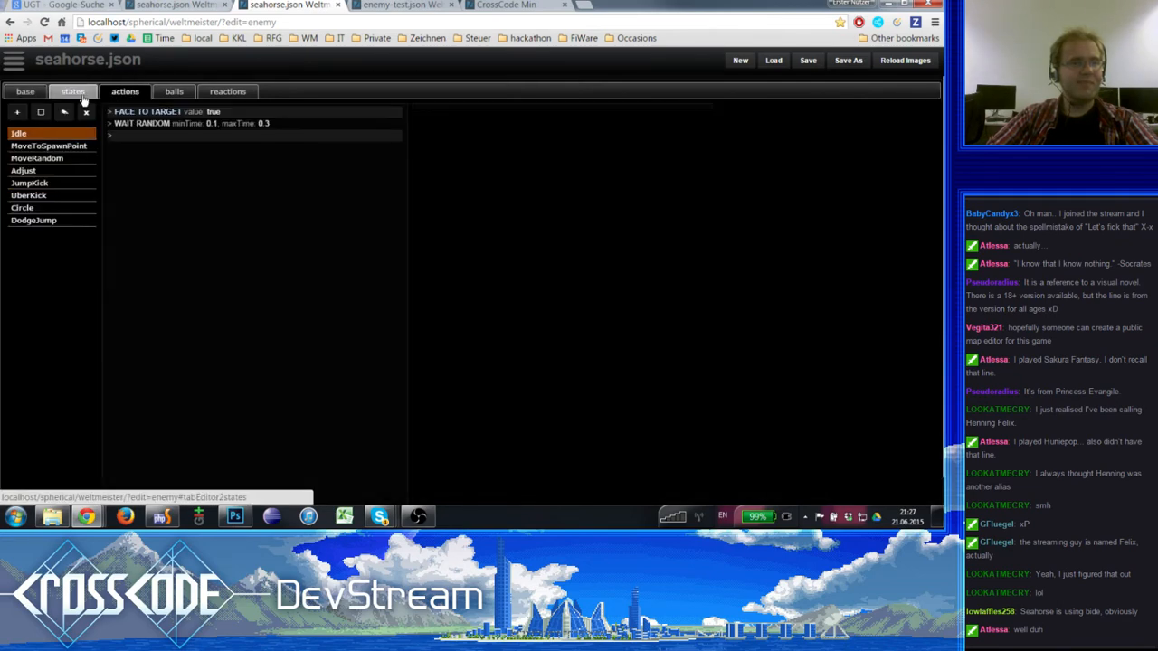
# - Look through the sections of the seahorse definition, from base and states to actions, balls and reactions
pyautogui.click(74, 92)
pyautogui.click(123, 92)
pyautogui.click(174, 92)
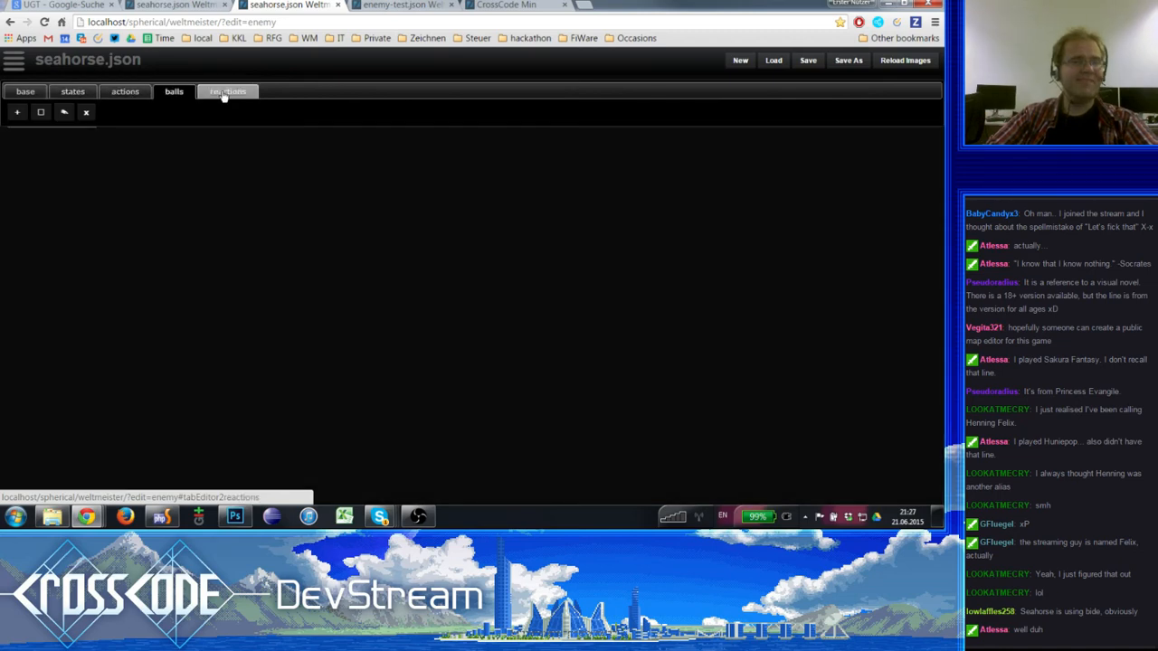
pyautogui.click(73, 92)
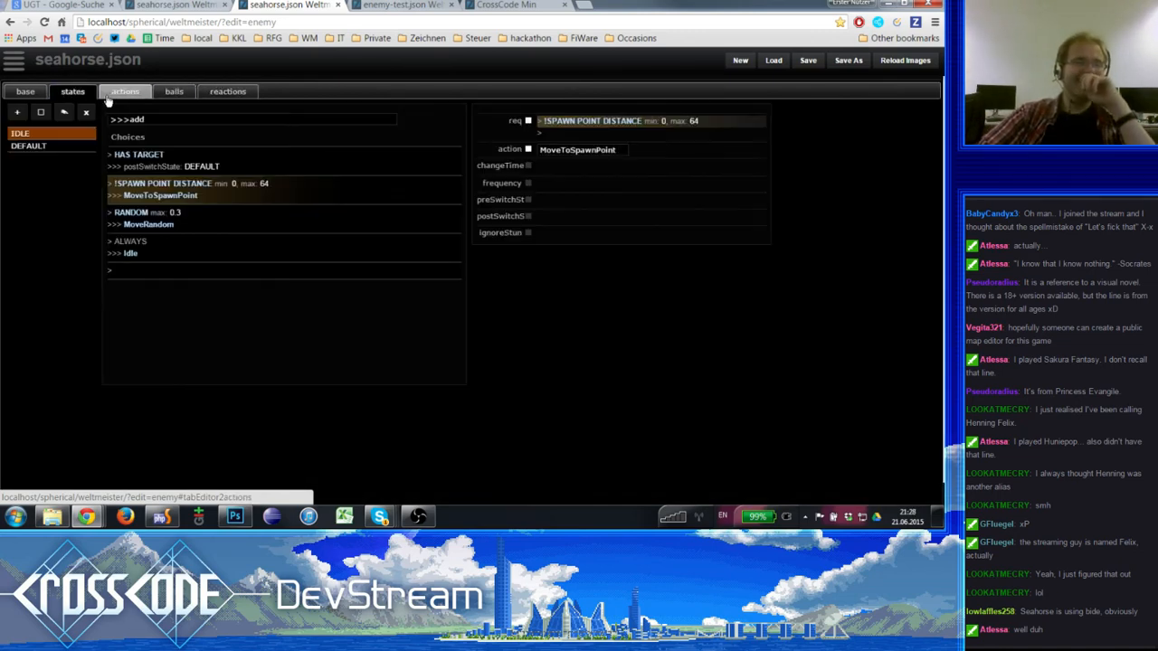
pyautogui.click(124, 92)
pyautogui.click(74, 92)
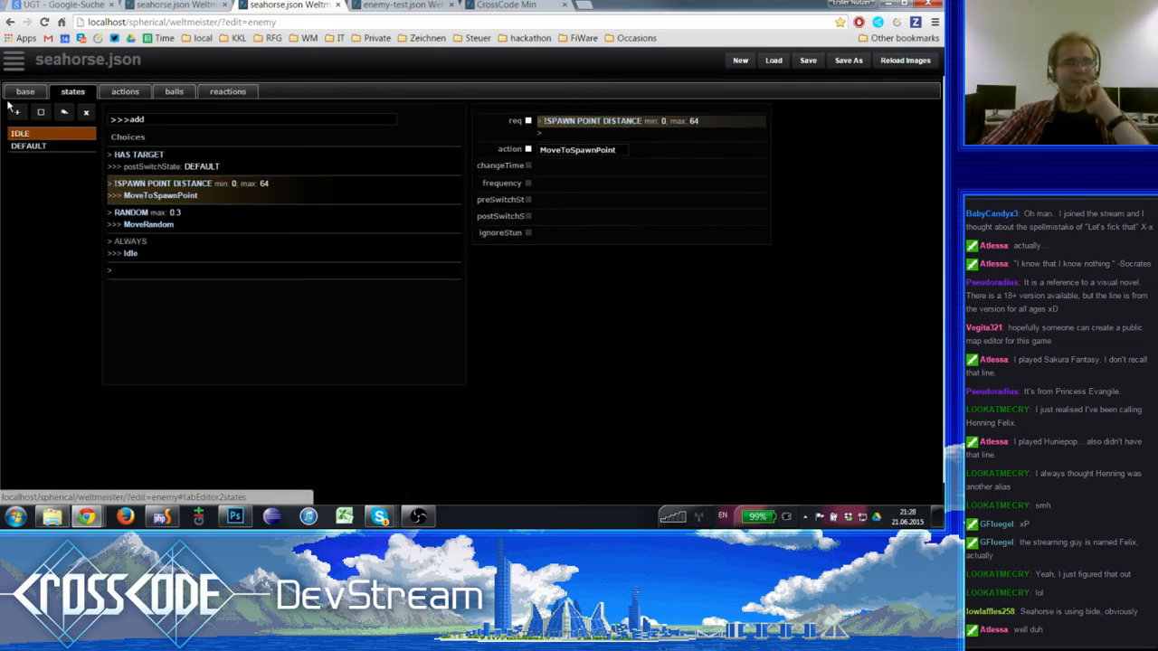
pyautogui.click(25, 93)
pyautogui.click(73, 92)
pyautogui.click(116, 92)
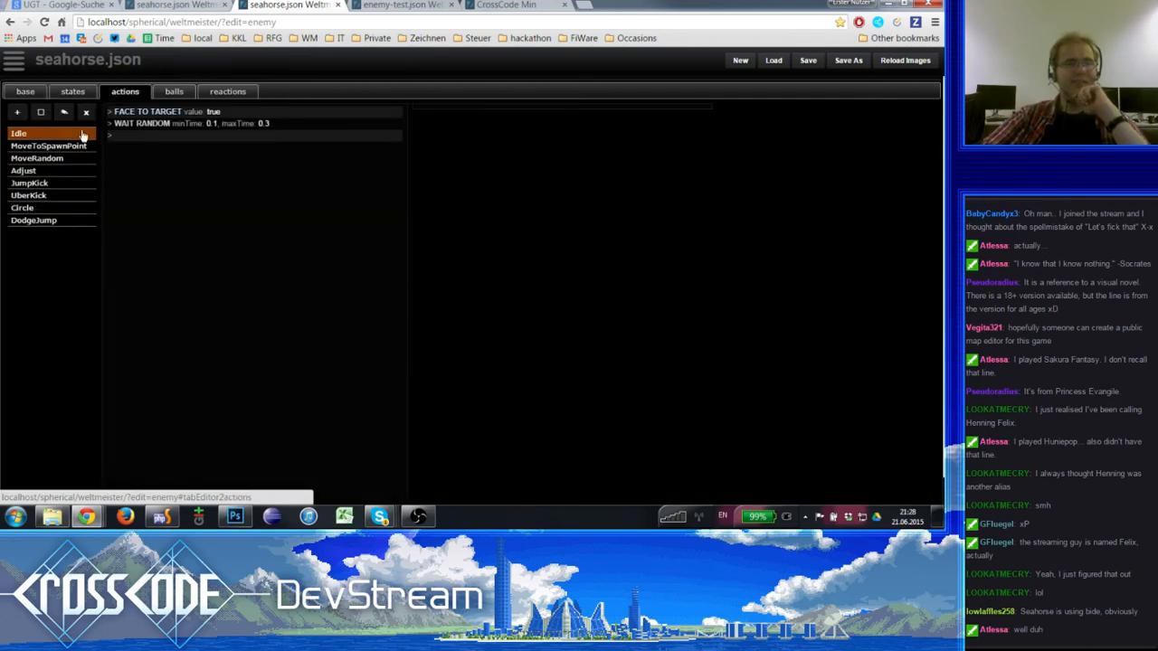
pyautogui.click(177, 92)
pyautogui.click(227, 91)
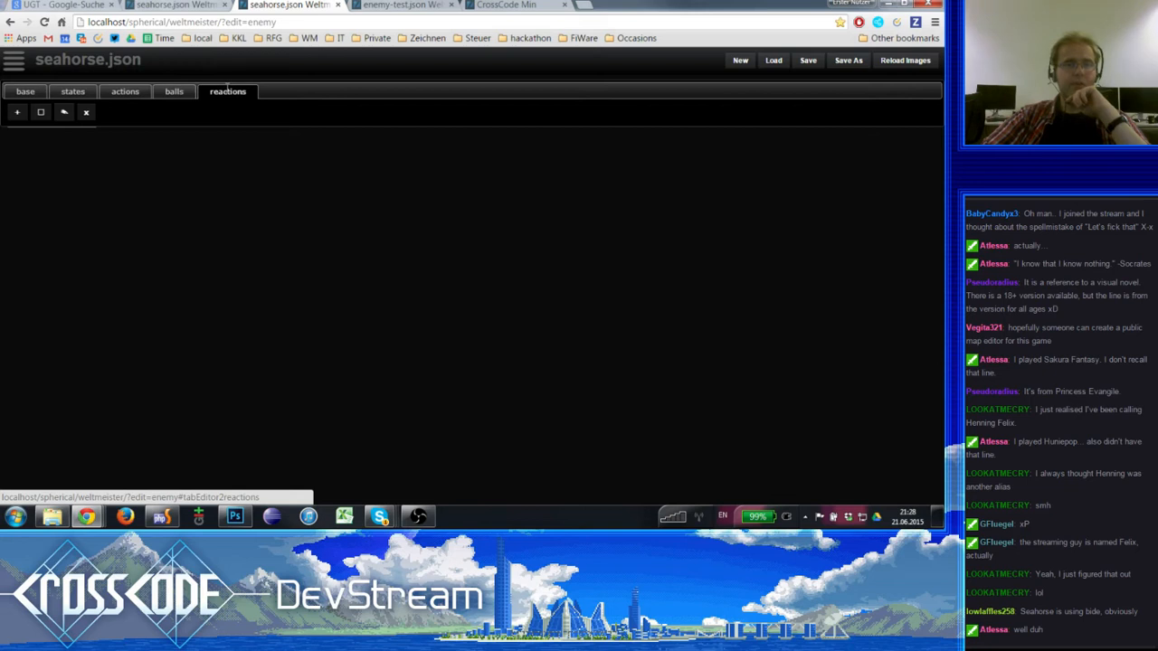
# - Check the seahorse's ball and reaction definitions
pyautogui.click(72, 92)
pyautogui.click(174, 91)
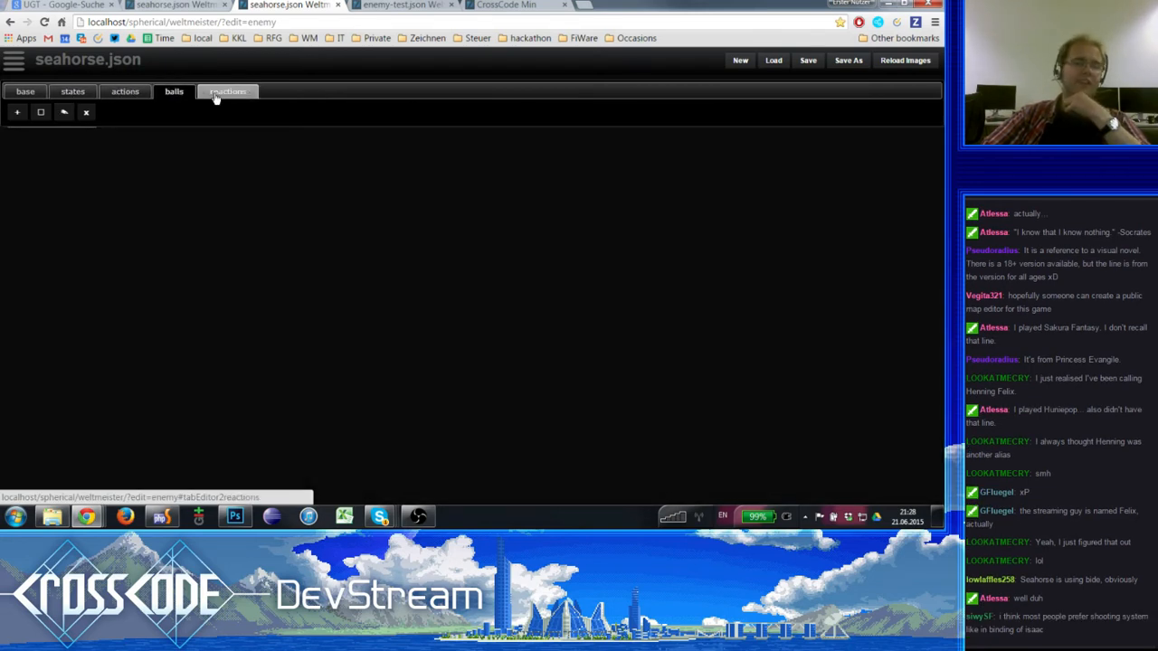
pyautogui.click(217, 96)
pyautogui.click(182, 93)
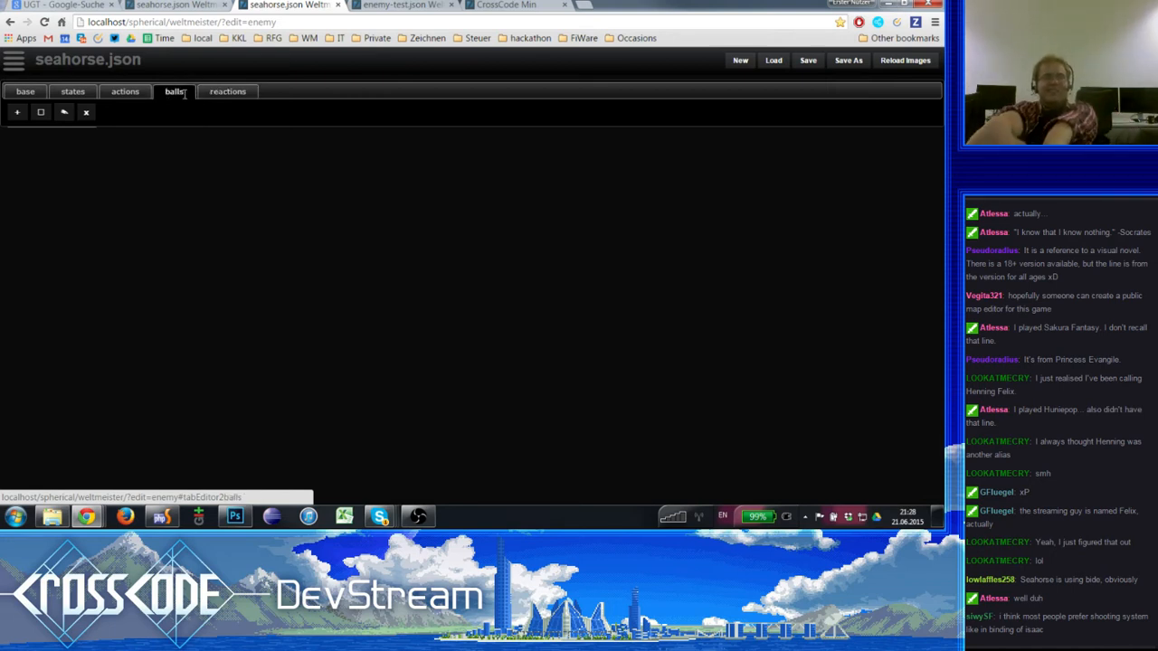
pyautogui.click(242, 93)
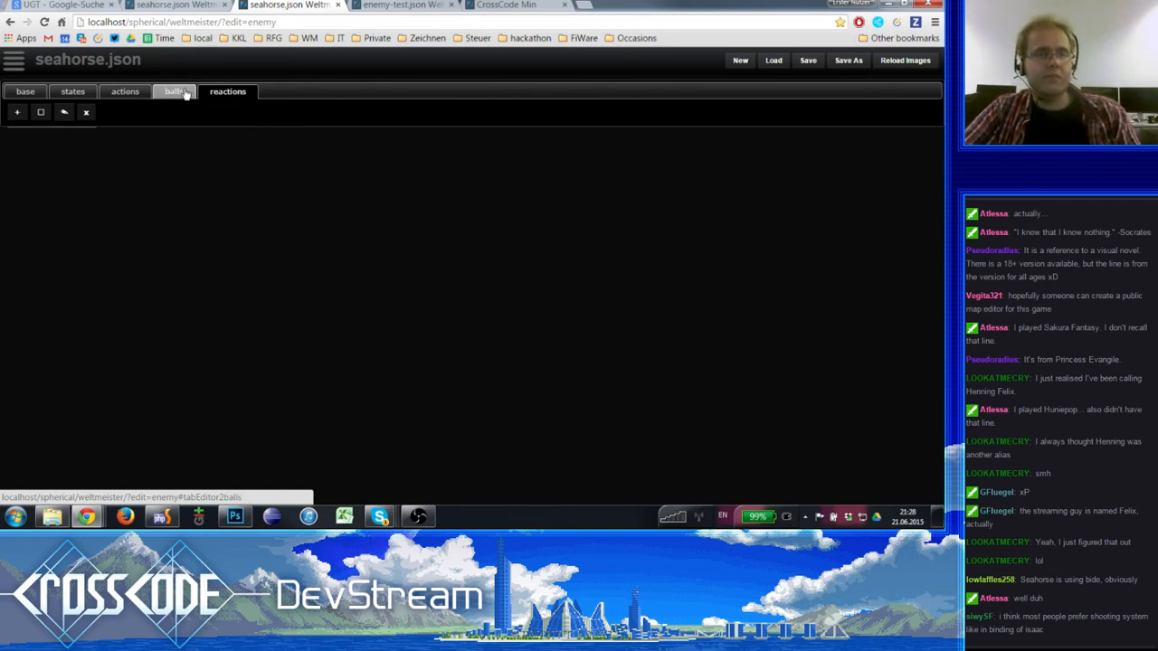
# - Go back and forth between the seahorse's action list and its ball definitions, ending on the actions
pyautogui.click(127, 92)
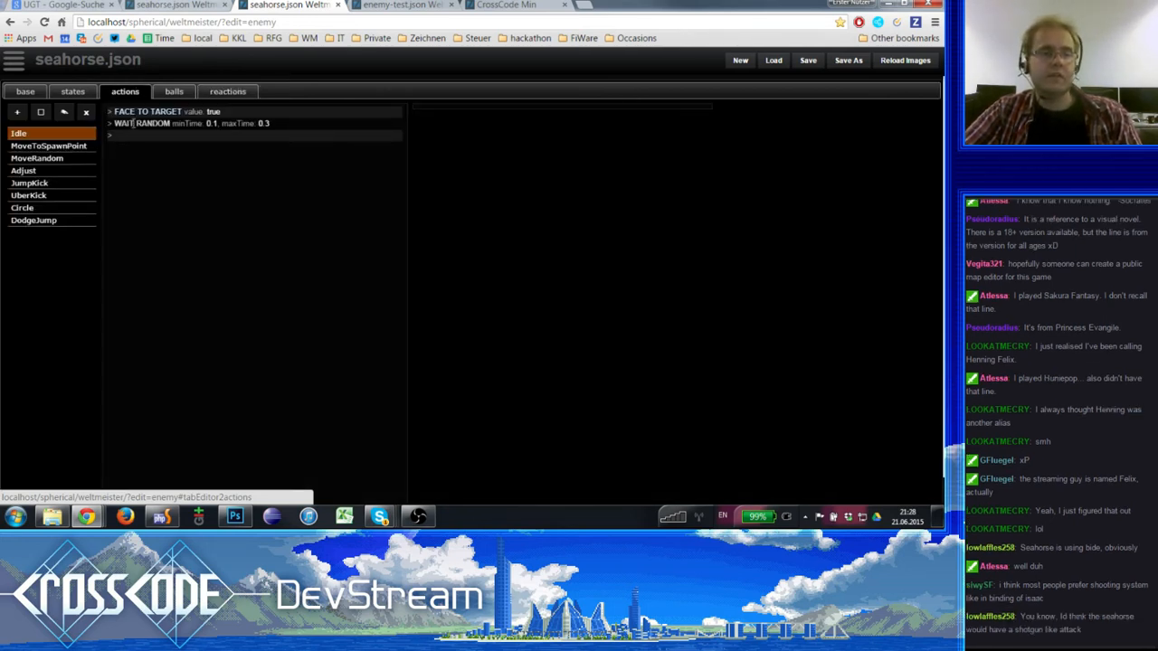
pyautogui.click(170, 92)
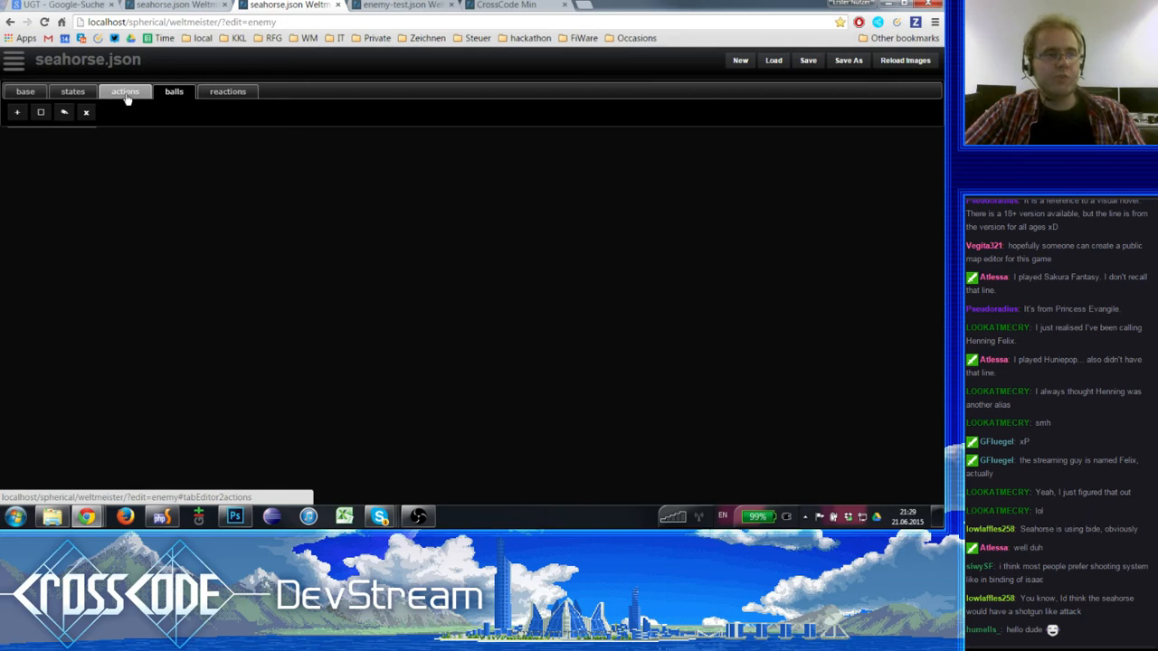
pyautogui.click(126, 96)
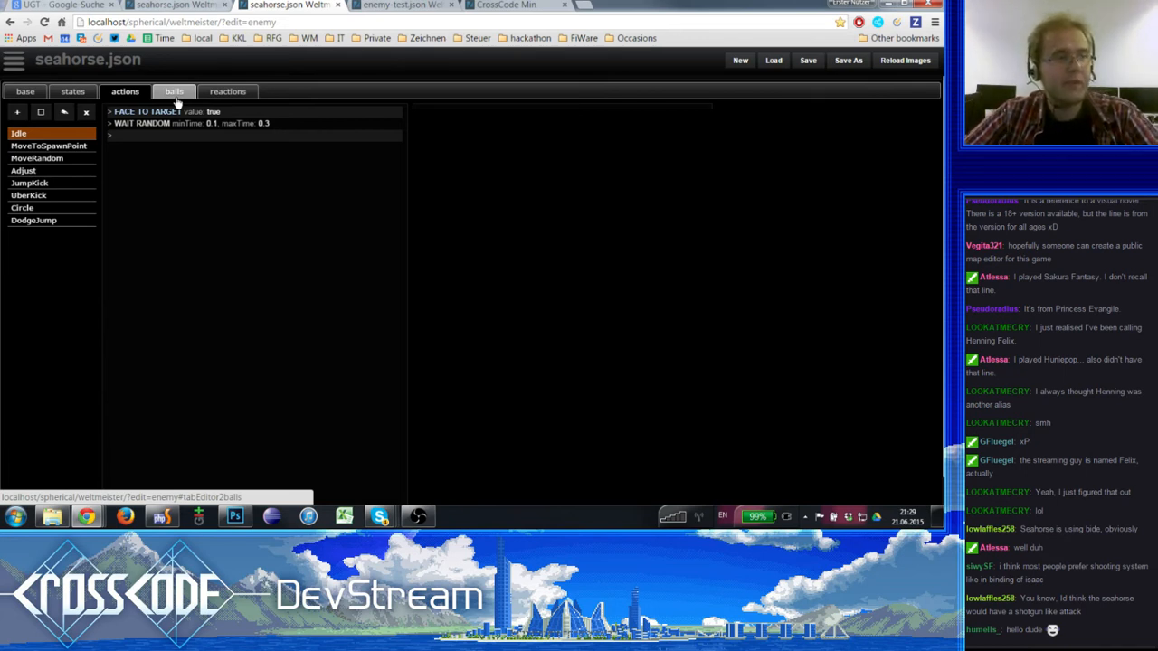
pyautogui.click(175, 93)
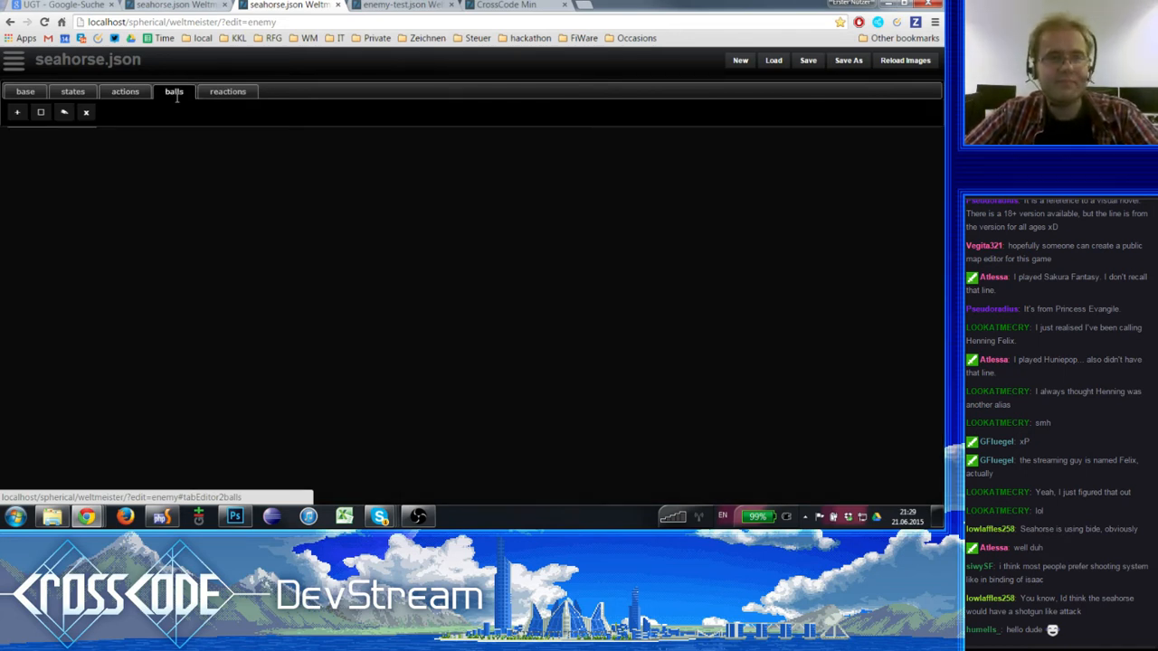
pyautogui.click(129, 94)
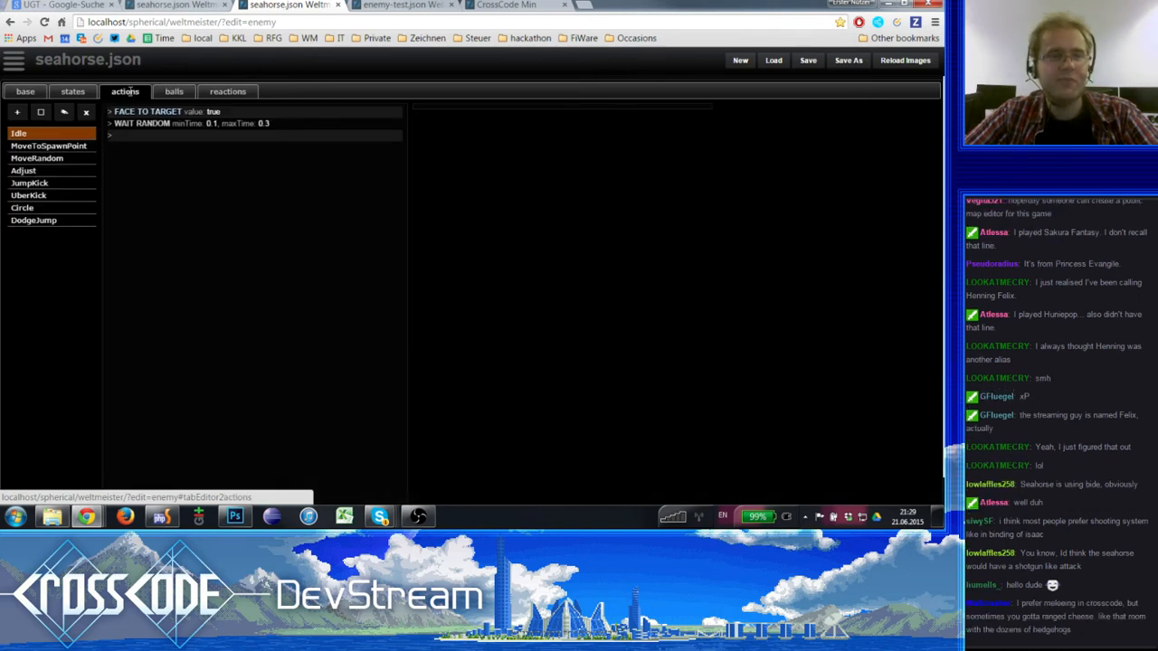
pyautogui.click(174, 93)
pyautogui.click(123, 92)
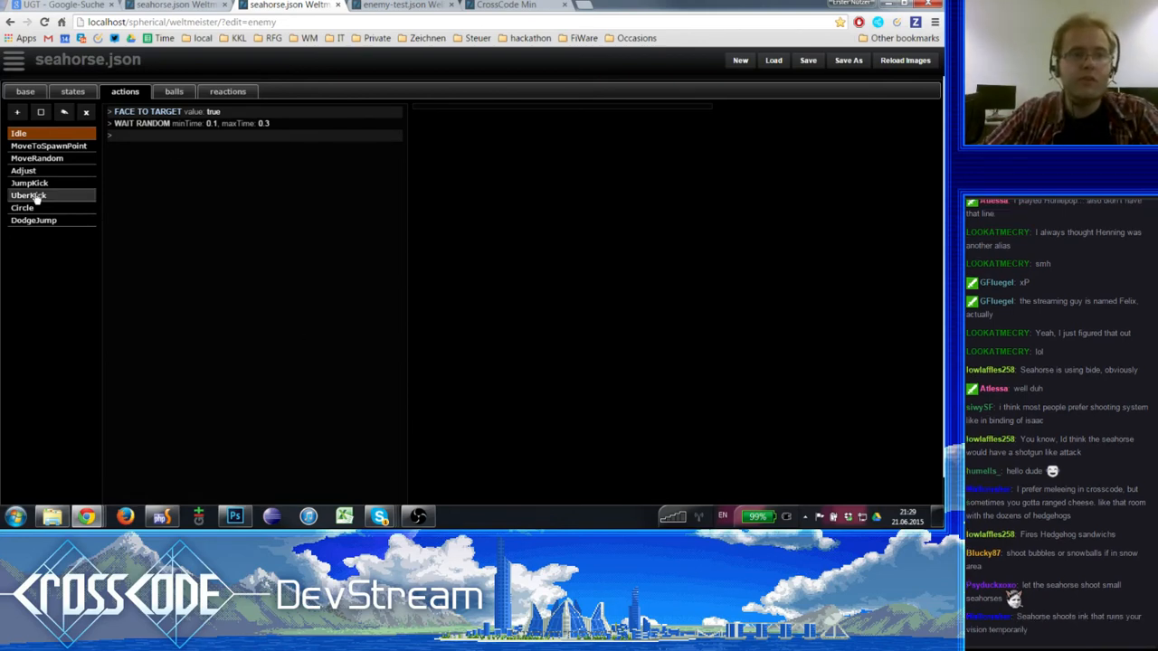
# - Examine the steps of the seahorse's Idle, MoveToSpawnPoint and MoveRandom actions
pyautogui.click(55, 149)
pyautogui.click(55, 140)
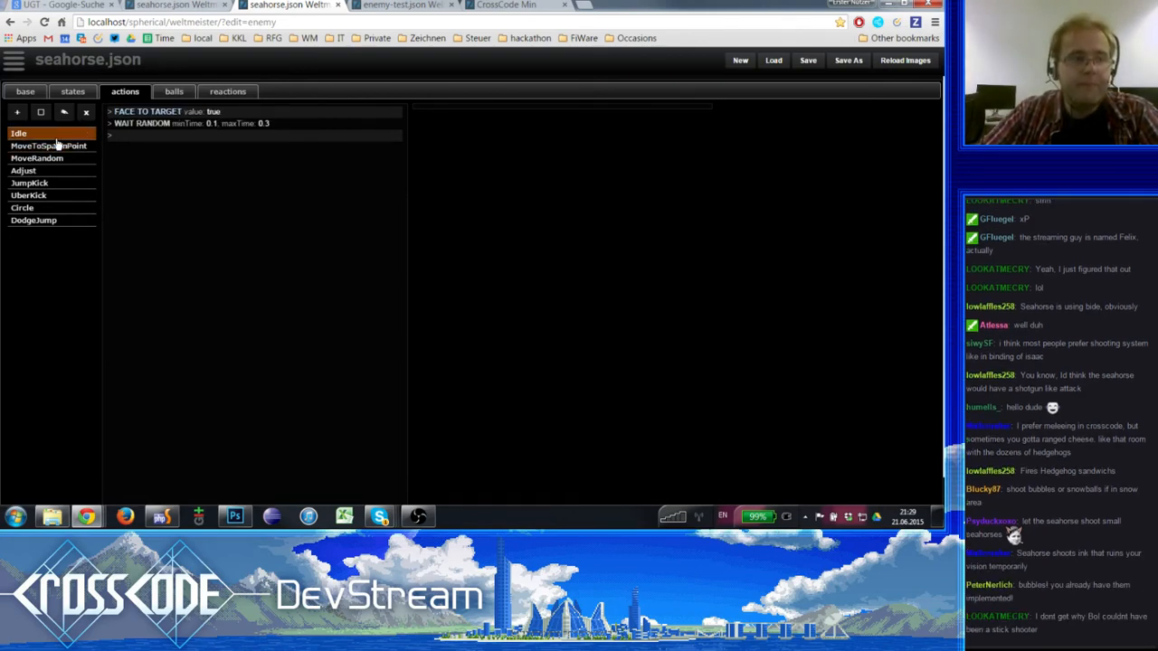
pyautogui.click(54, 158)
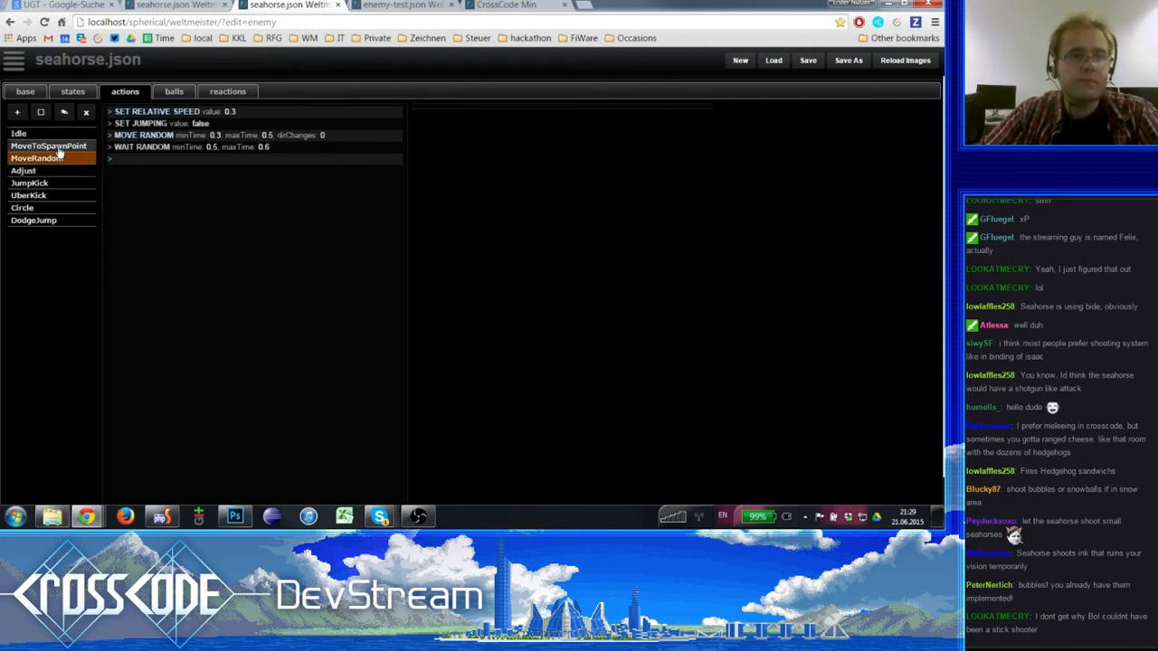
pyautogui.click(54, 146)
pyautogui.click(53, 158)
pyautogui.click(41, 135)
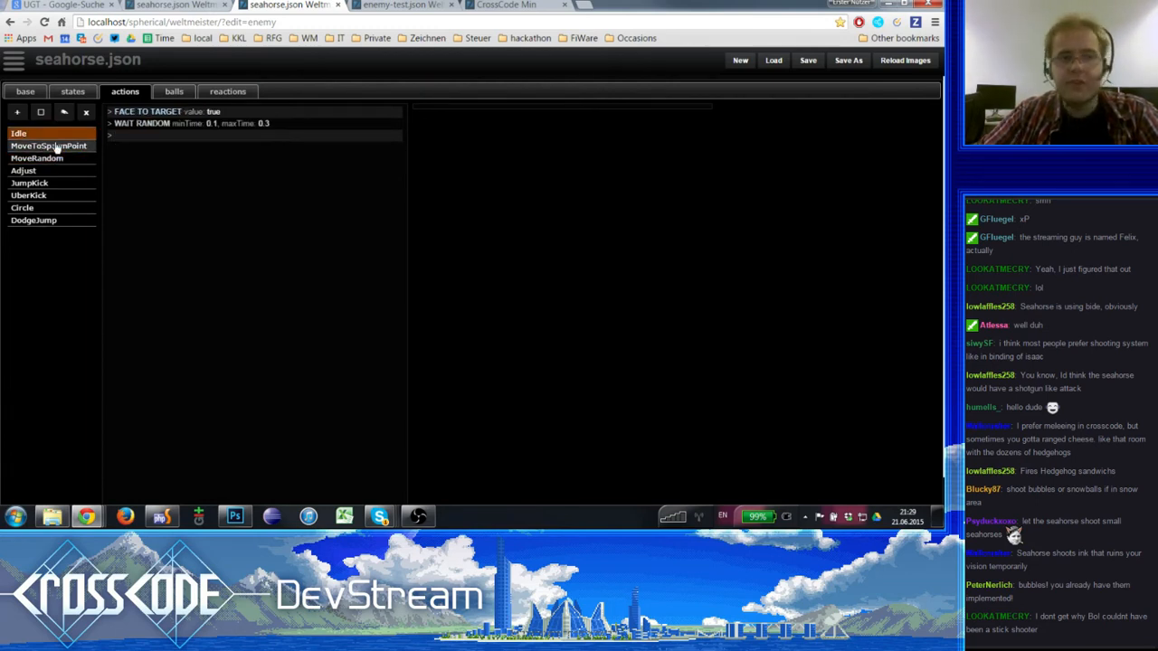
pyautogui.click(57, 146)
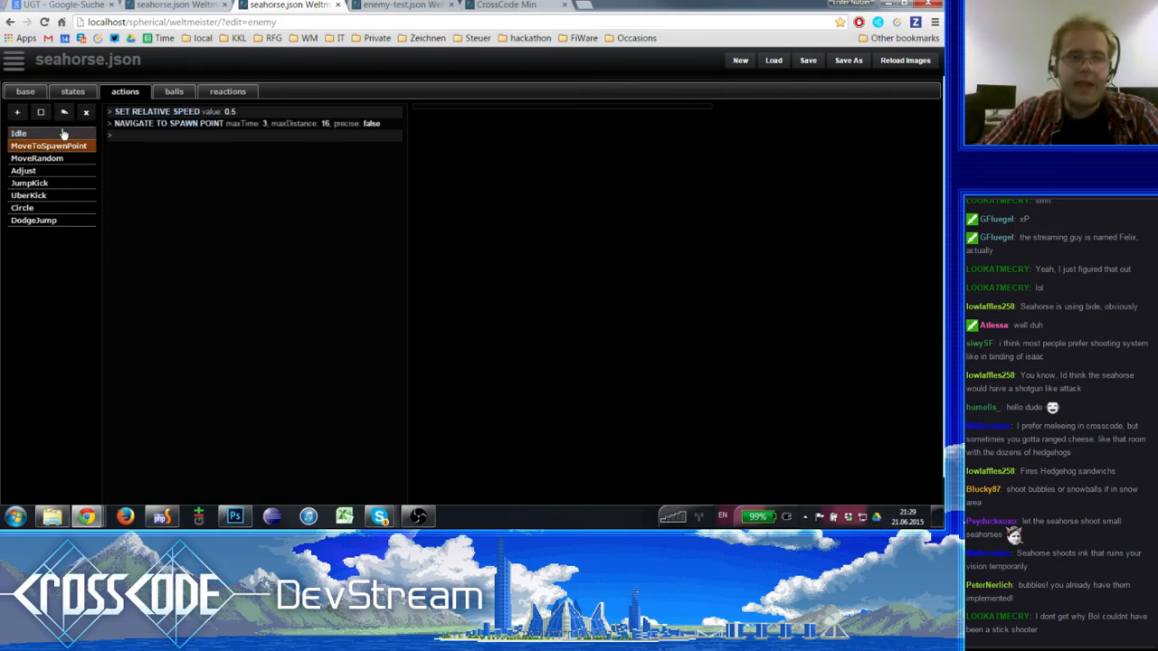
pyautogui.click(63, 133)
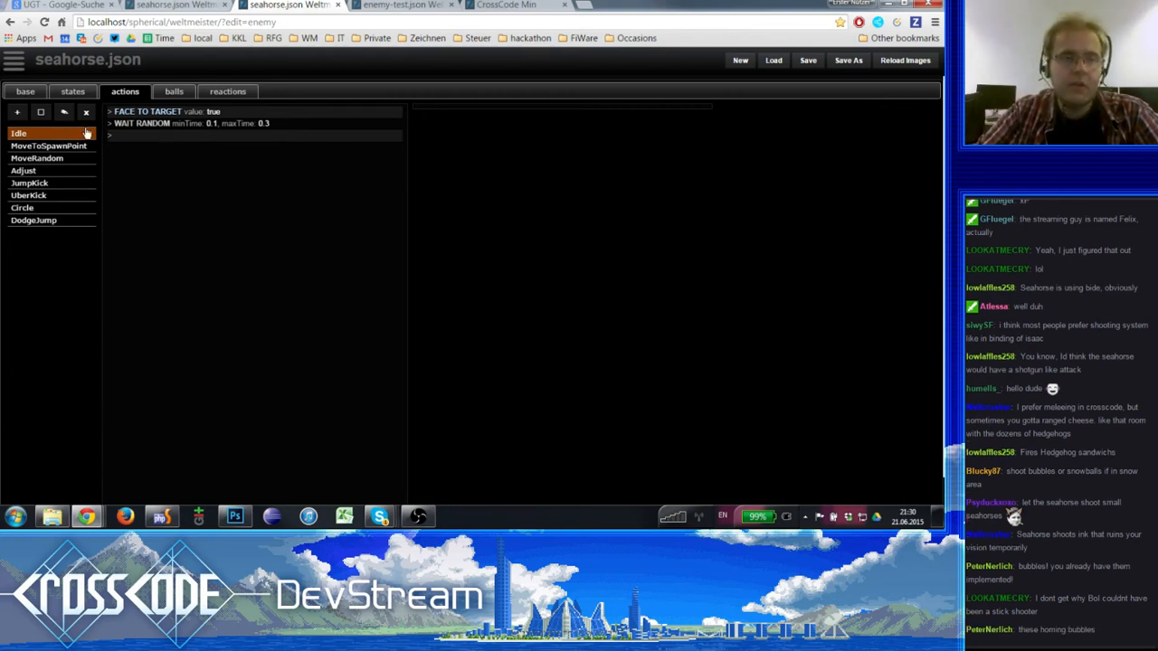
# - Inspect the step properties of FACE TO TARGET and WAIT RANDOM in the Idle action
pyautogui.click(185, 112)
pyautogui.click(193, 124)
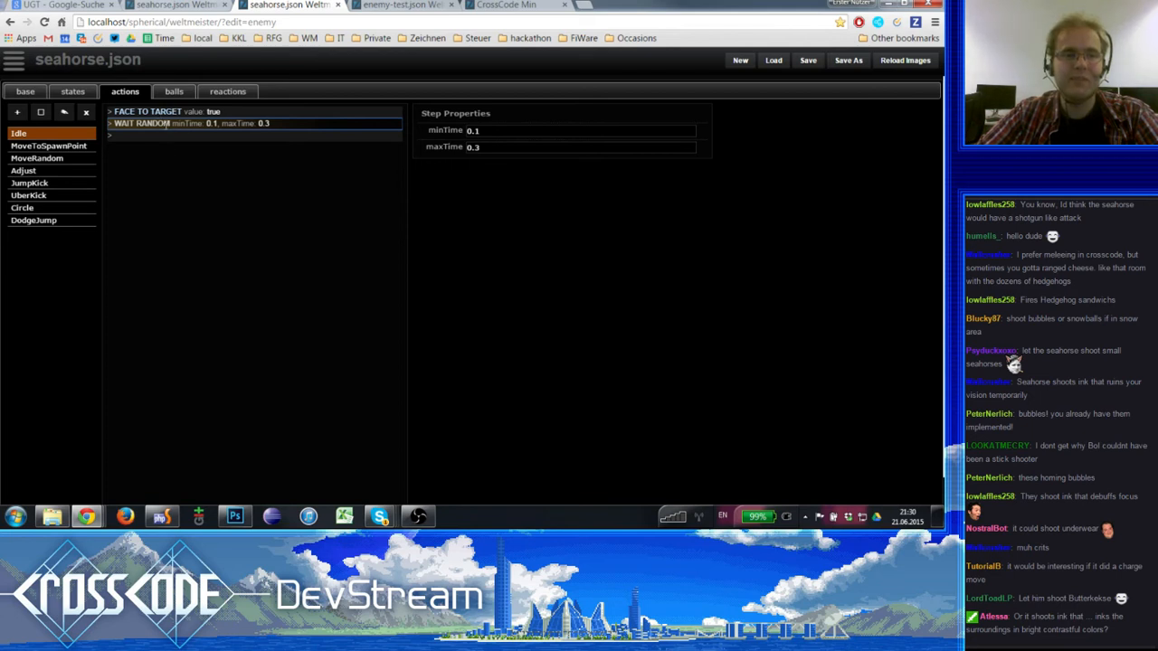
pyautogui.click(152, 138)
pyautogui.click(157, 124)
pyautogui.click(155, 139)
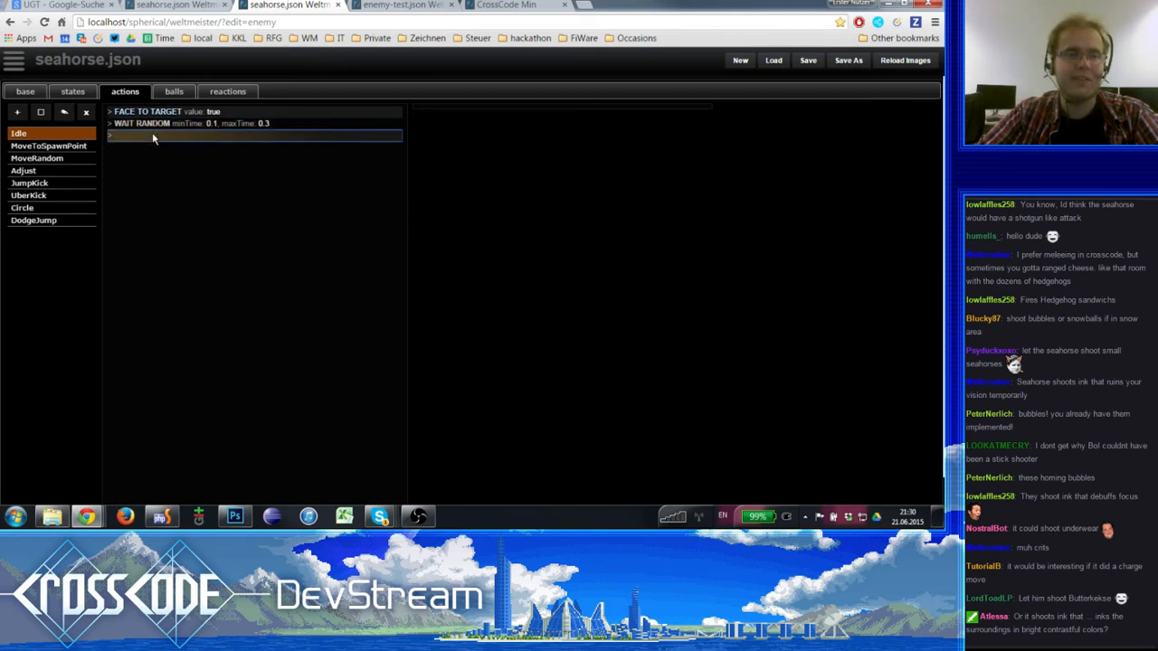
pyautogui.click(155, 127)
pyautogui.press('Up')
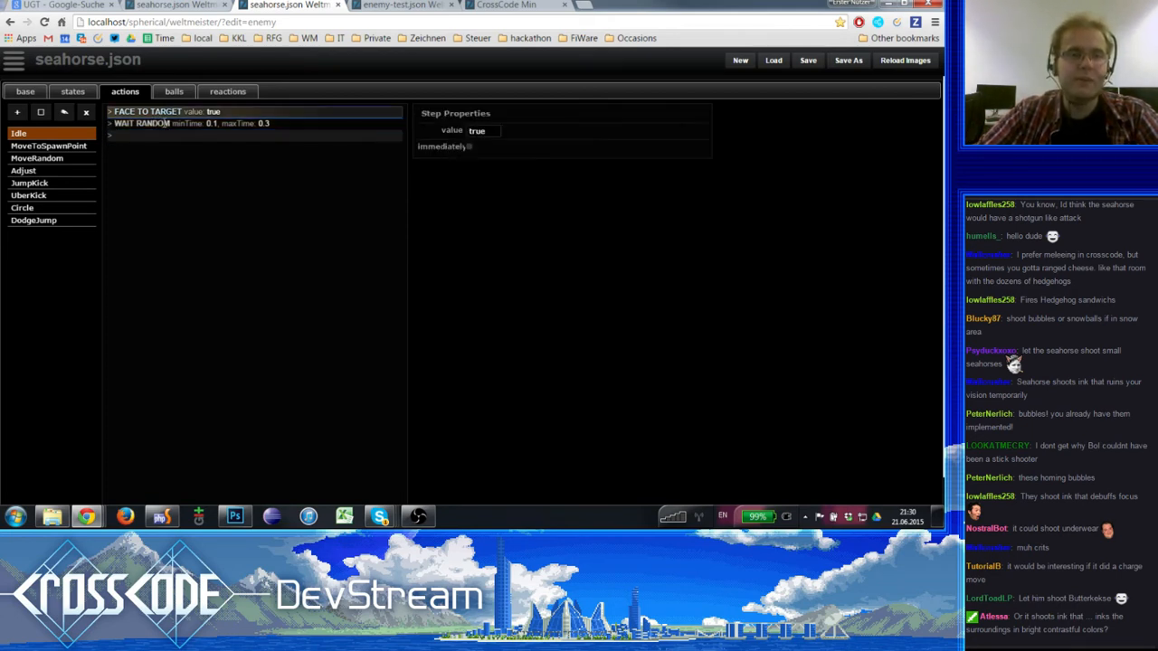
pyautogui.press('Down')
pyautogui.click(165, 137)
pyautogui.click(166, 124)
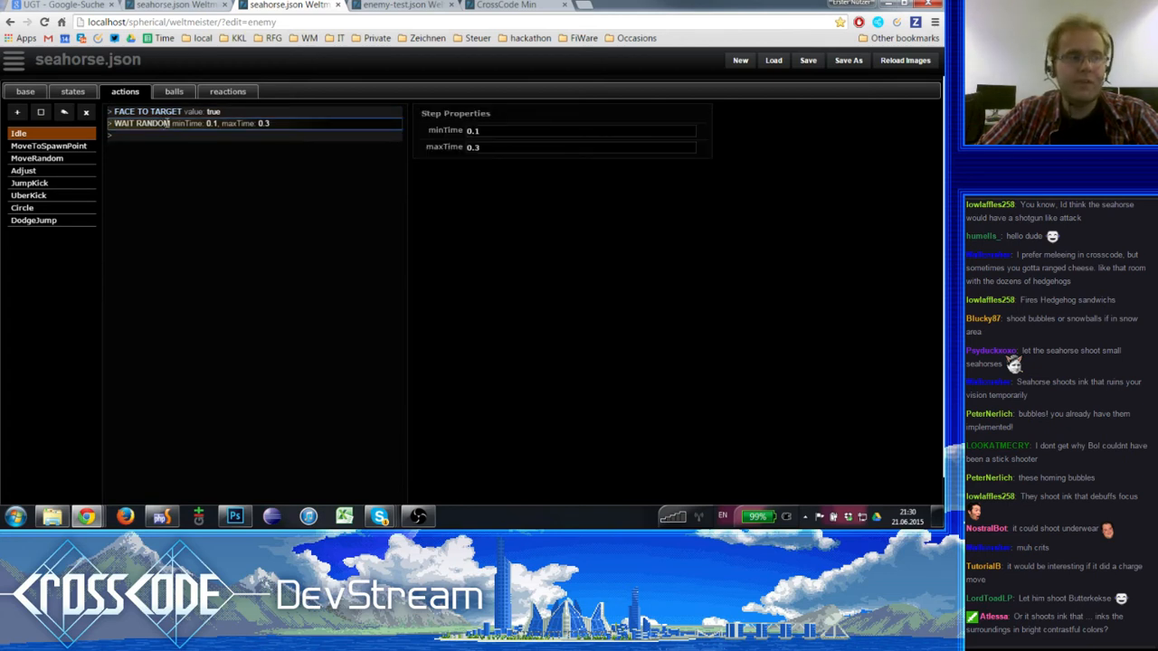
pyautogui.click(174, 137)
pyautogui.click(178, 115)
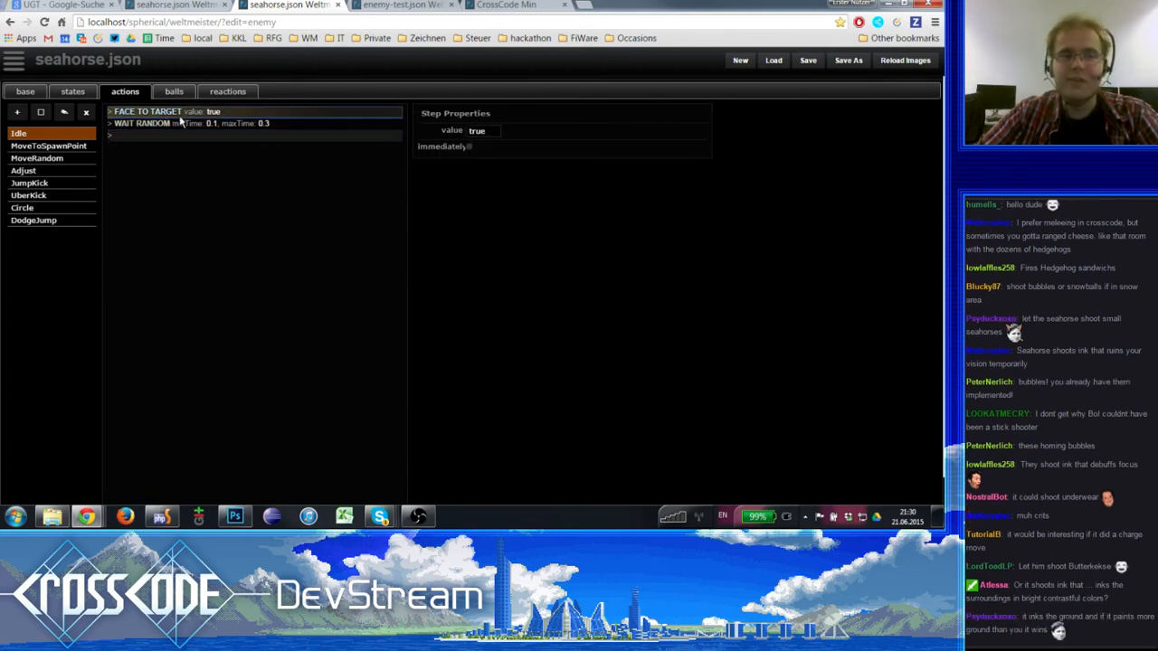
# - Review the MoveToSpawnPoint action and the choices of the IDLE and DEFAULT states, including the MoveToSpawnPoint and MoveRandom conditions
pyautogui.click(49, 149)
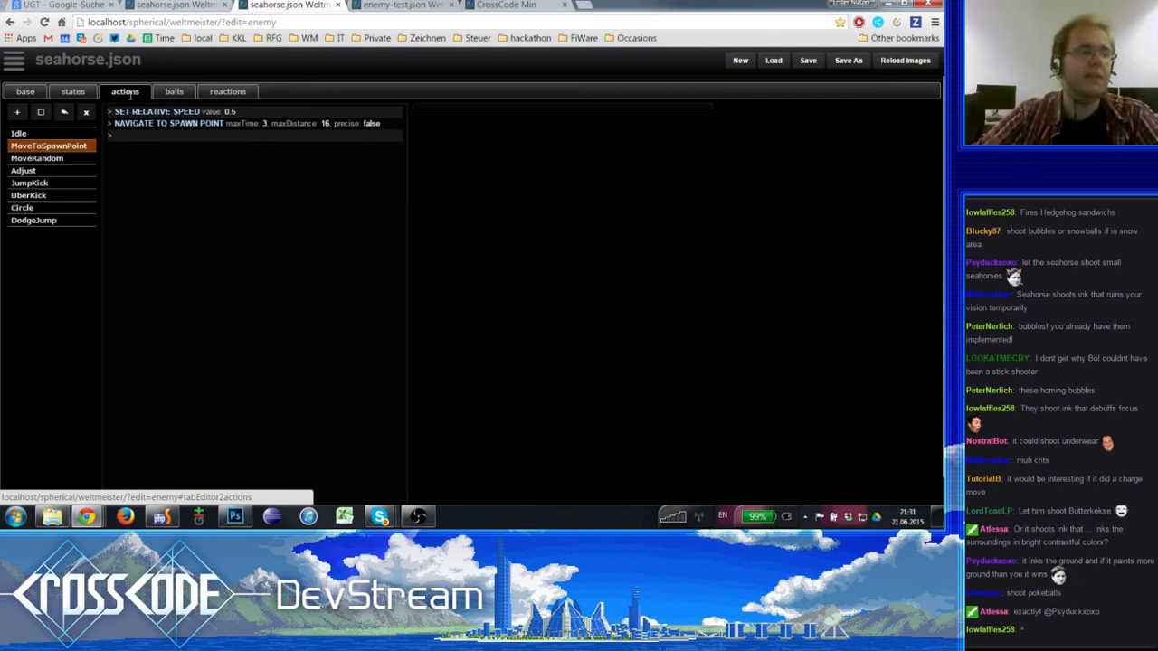
pyautogui.click(73, 92)
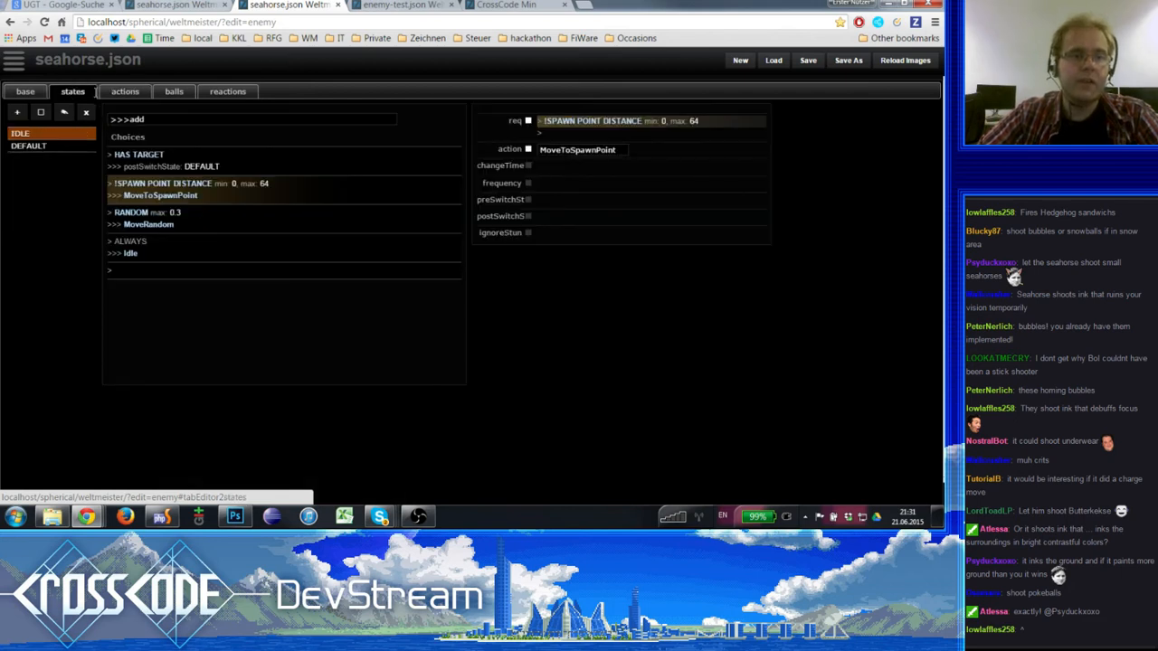
pyautogui.click(72, 146)
pyautogui.click(77, 135)
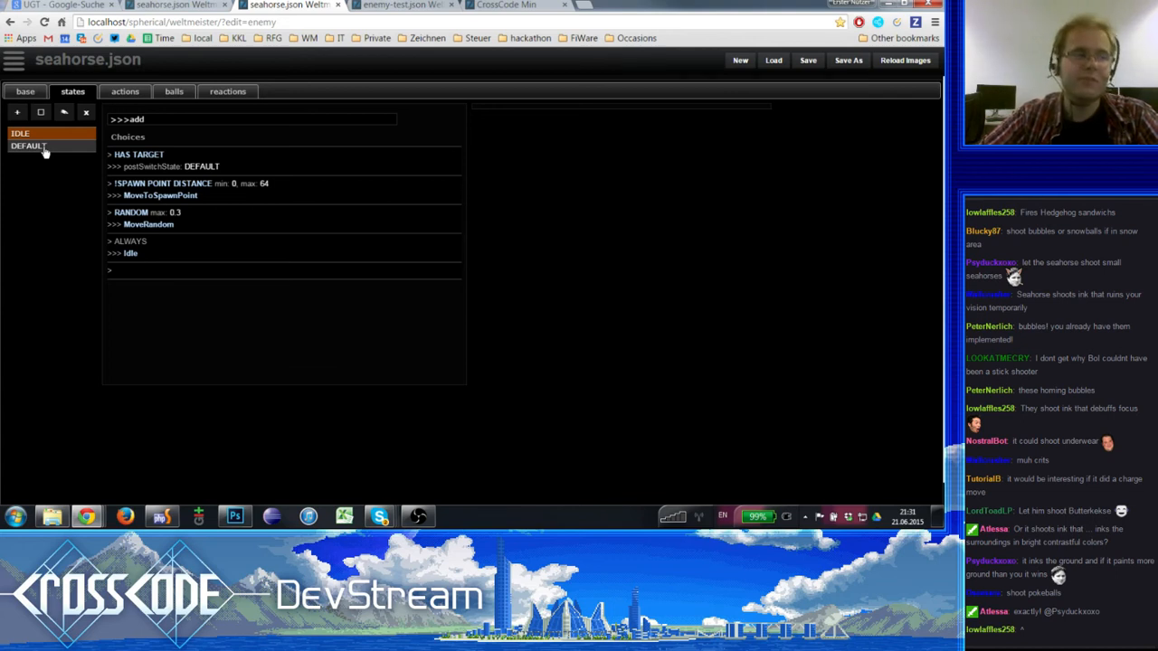
pyautogui.click(157, 195)
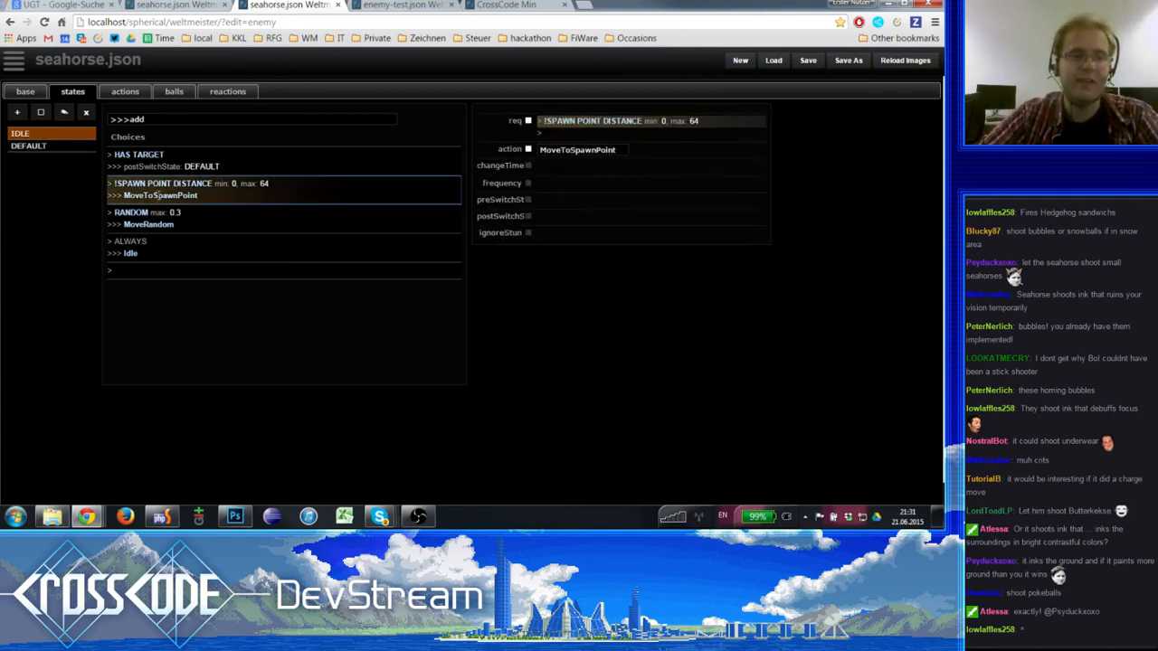
pyautogui.click(170, 221)
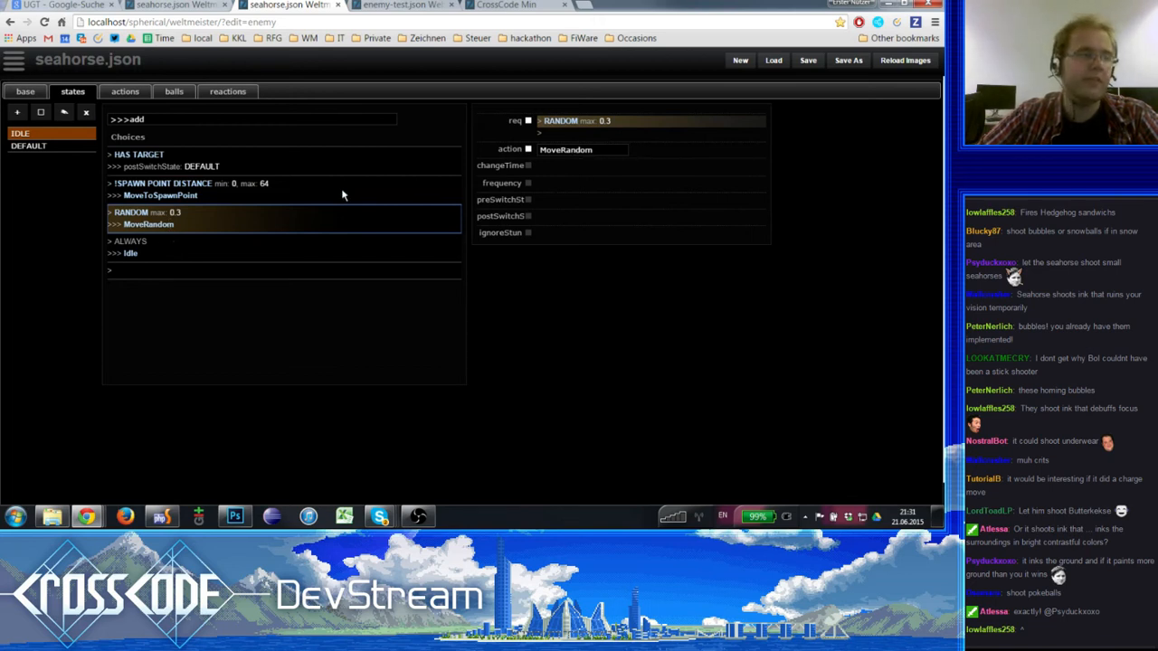
pyautogui.click(47, 137)
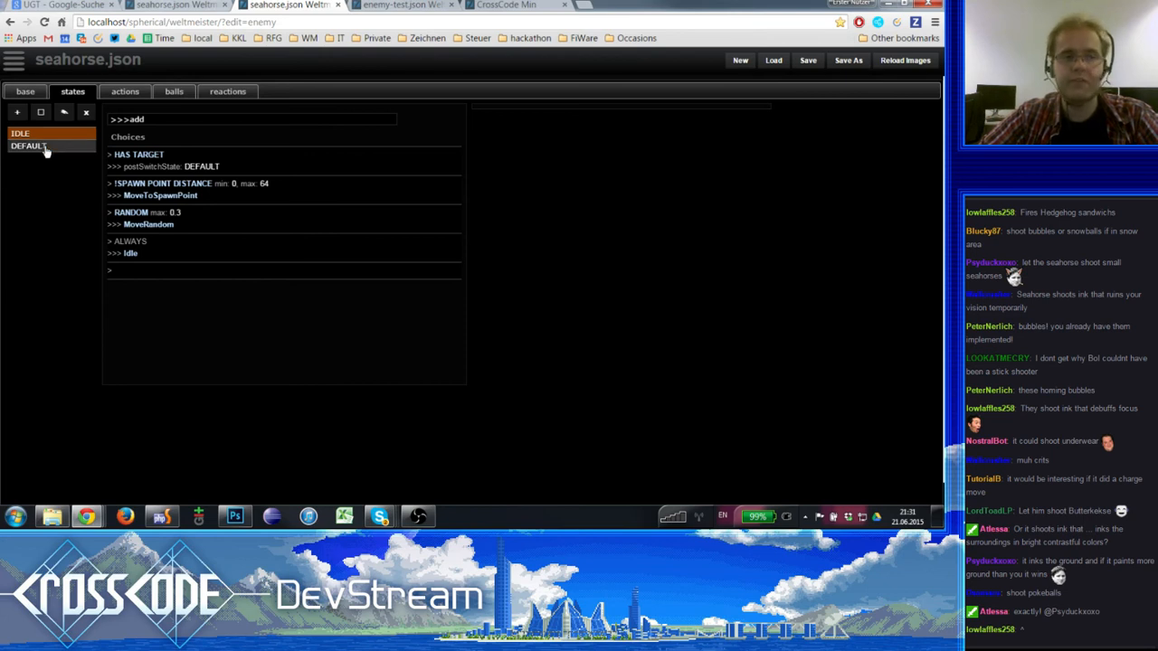
pyautogui.click(46, 147)
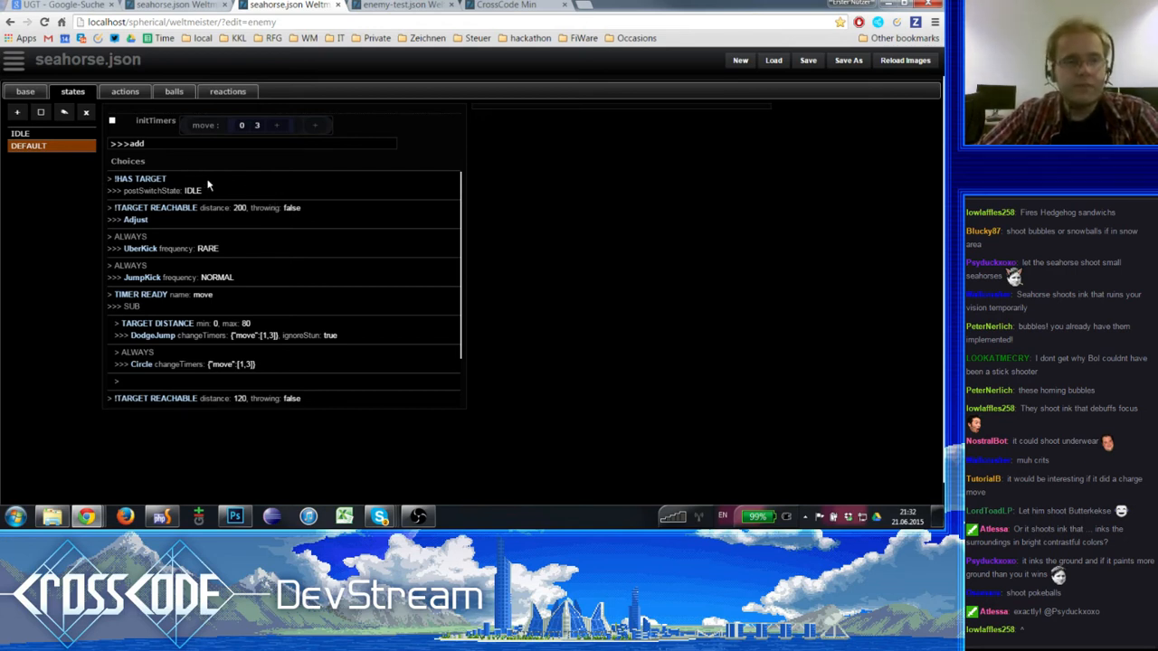
# - Add the damageFactor property to the seahorse's IDLE state with a value of 0.1
pyautogui.click(45, 133)
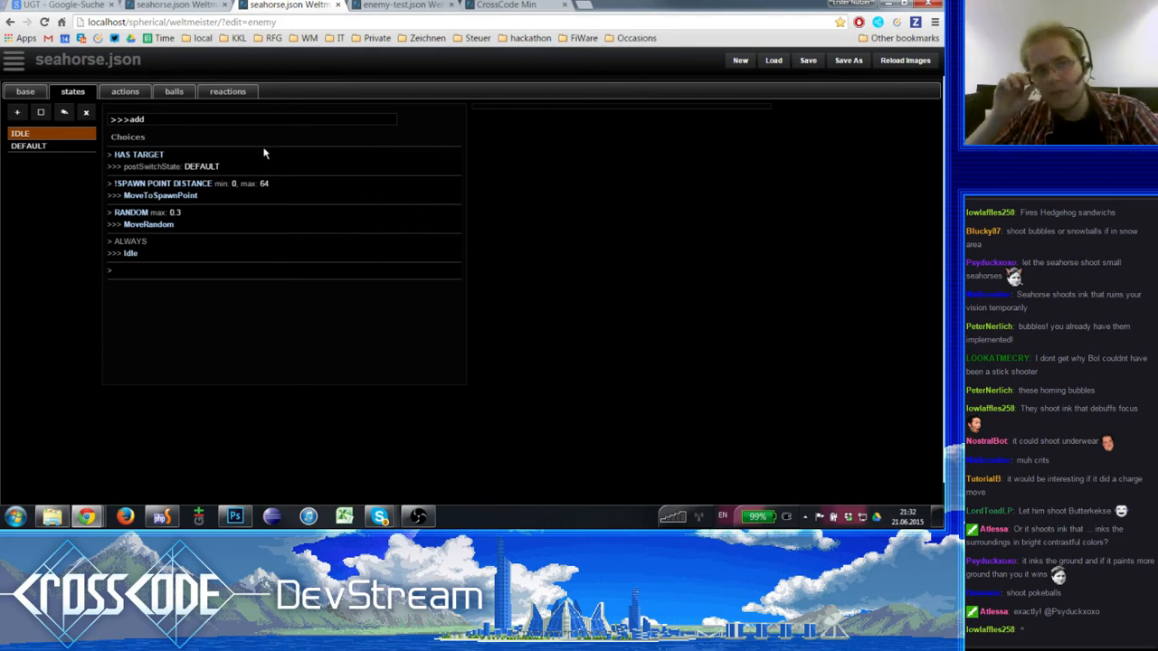
pyautogui.click(242, 122)
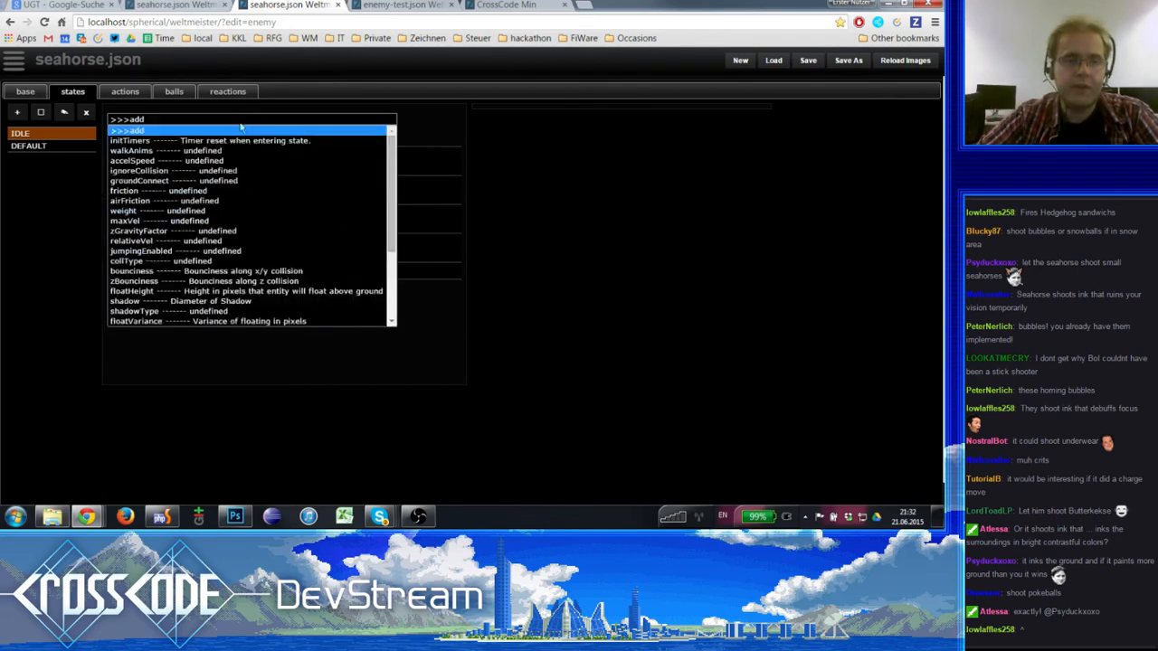
pyautogui.scroll(-3, 211, 253)
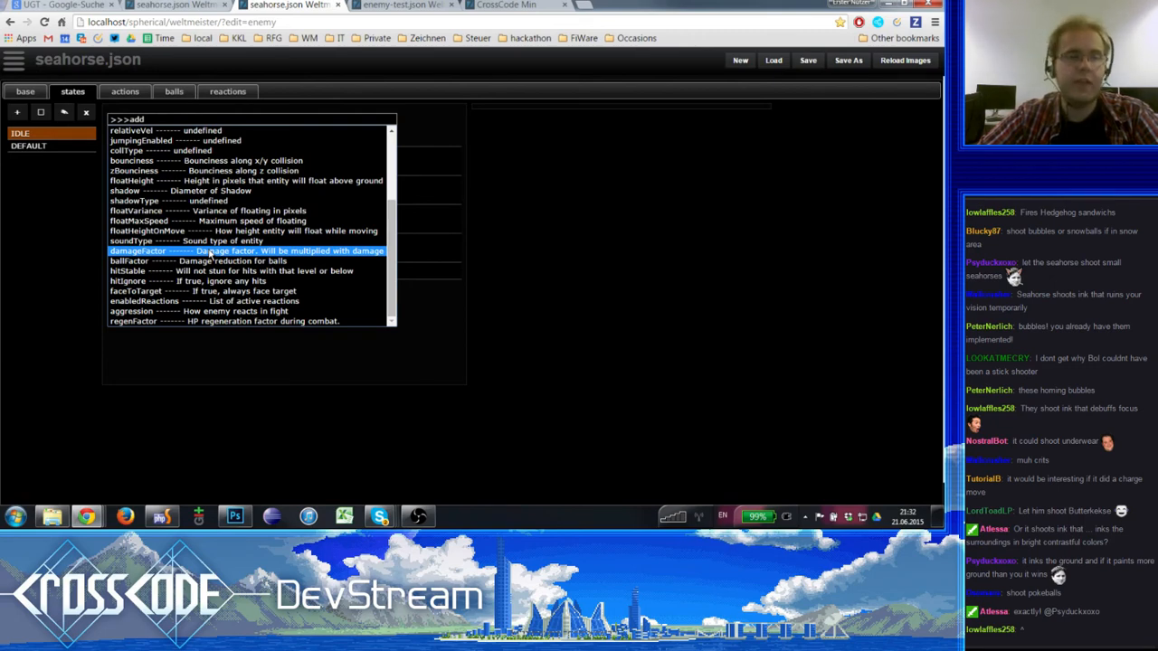
pyautogui.click(210, 251)
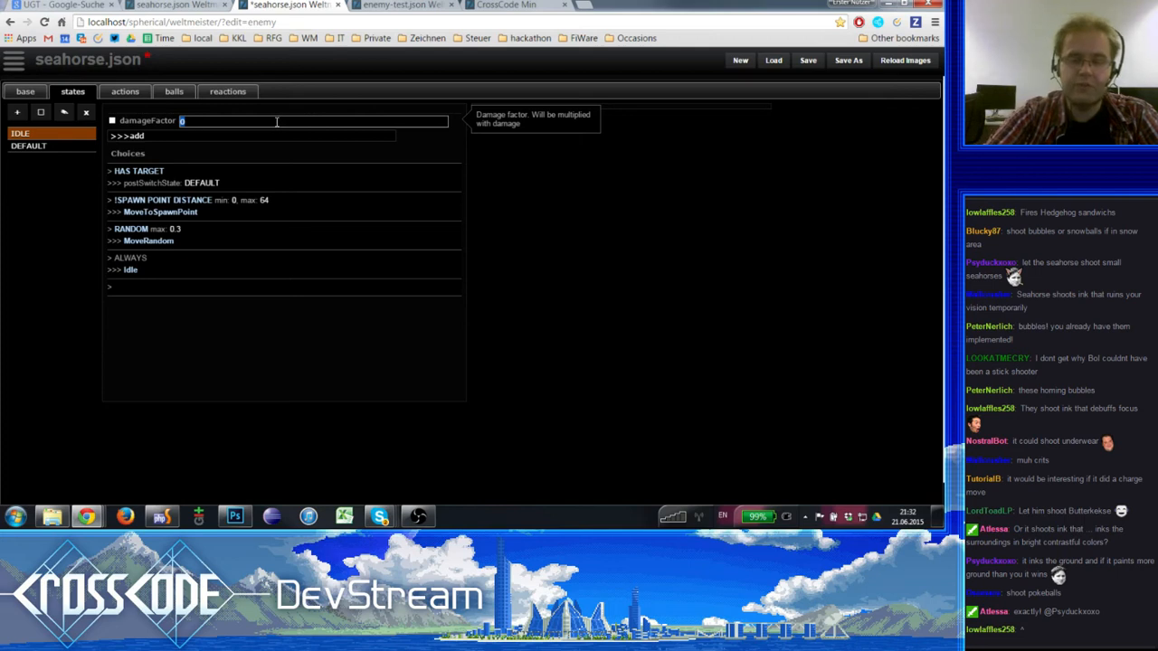
pyautogui.write('0.1')
pyautogui.press('Tab')
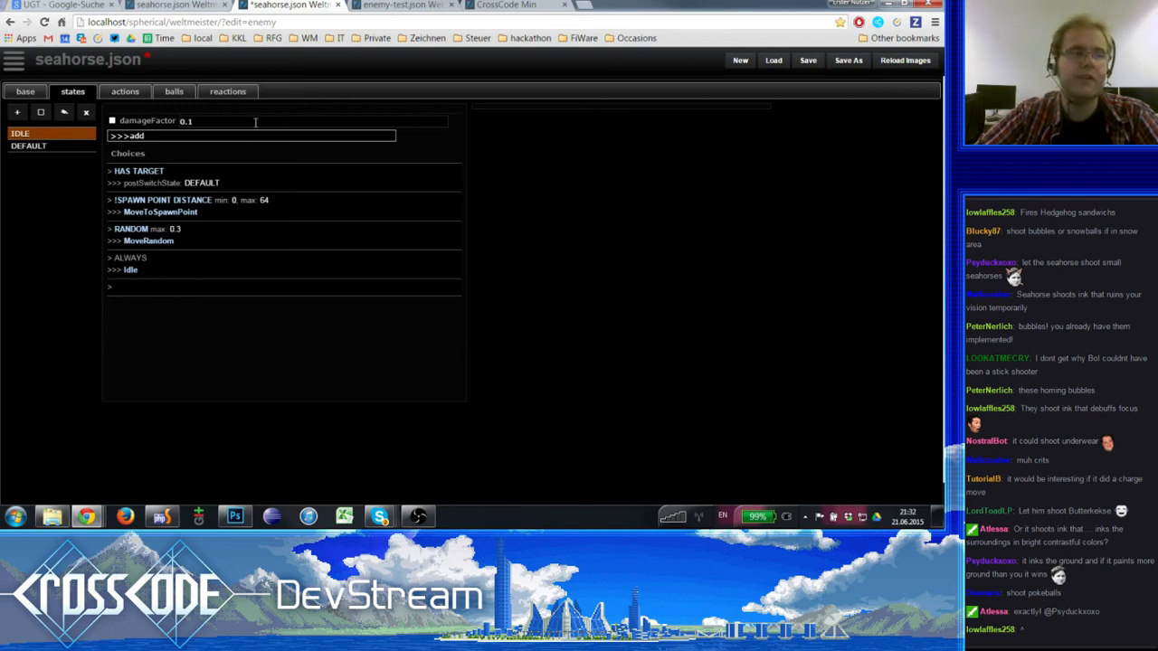
# - Set the IDLE state's damageFactor to 5.0
pyautogui.click(246, 120)
pyautogui.moveTo(226, 123); pyautogui.dragTo(103, 118)
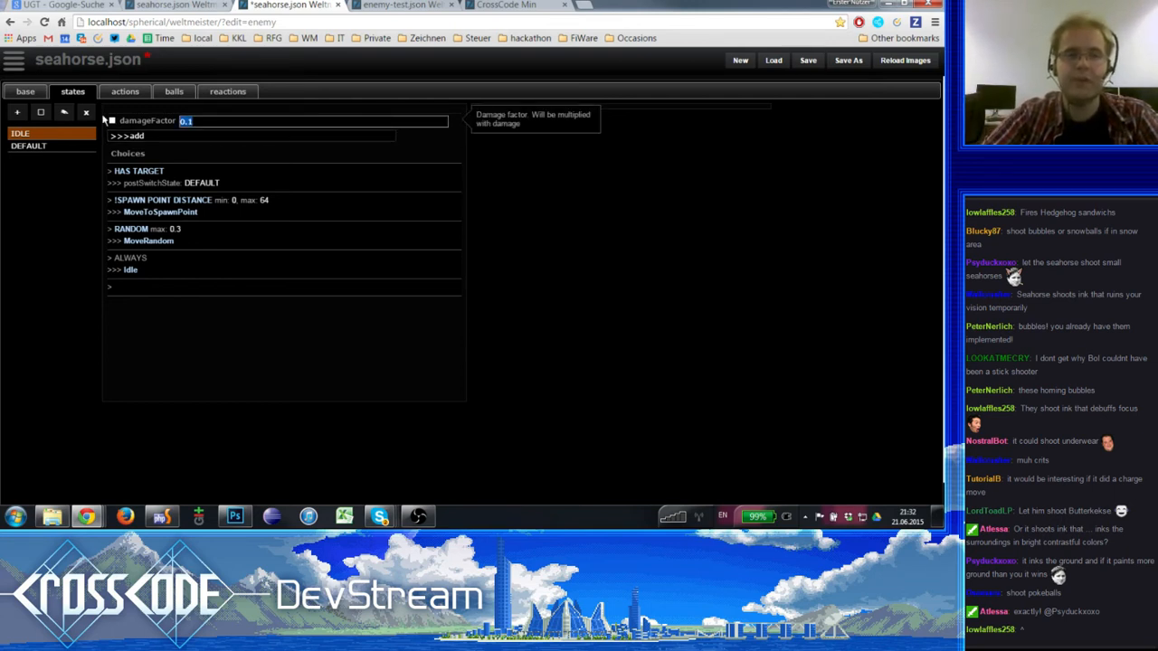
pyautogui.write('5.0')
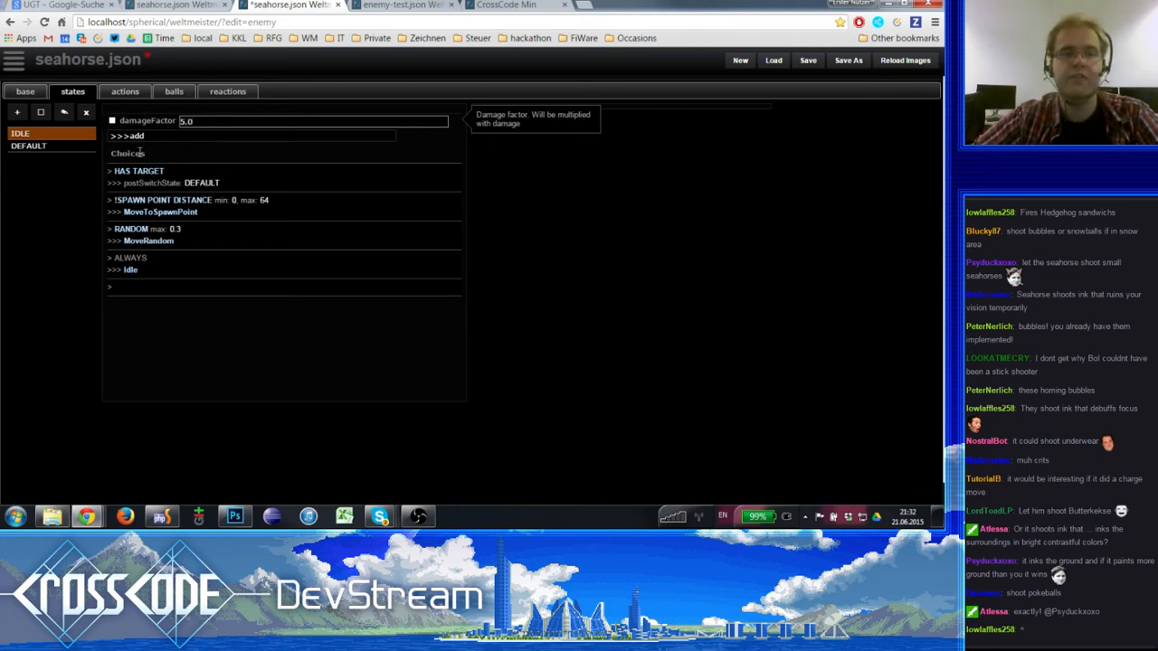
pyautogui.press('Tab')
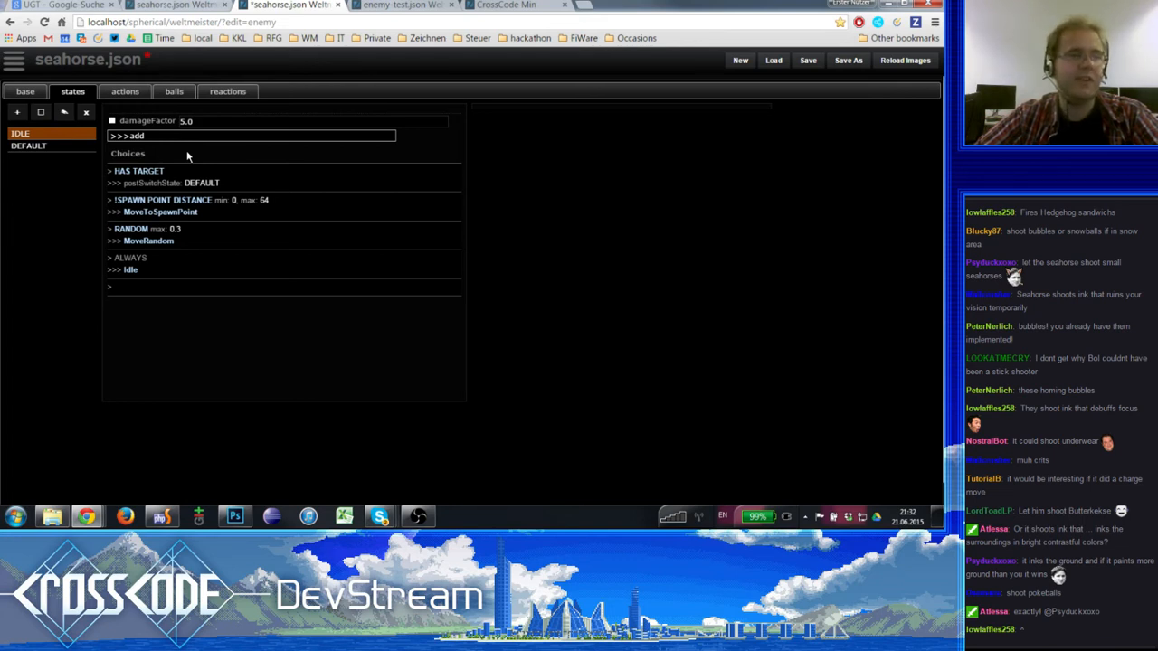
# - Browse the other properties that can be added to the IDLE state and remove its damageFactor property
pyautogui.click(116, 123)
pyautogui.click(133, 137)
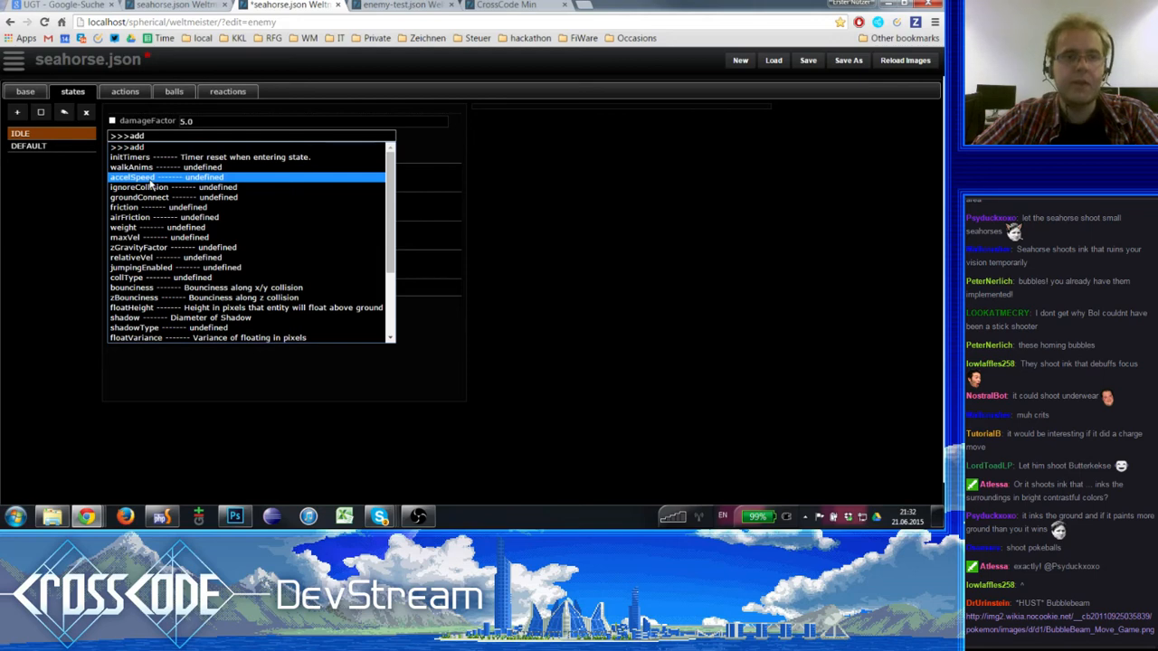
pyautogui.scroll(-4, 151, 183)
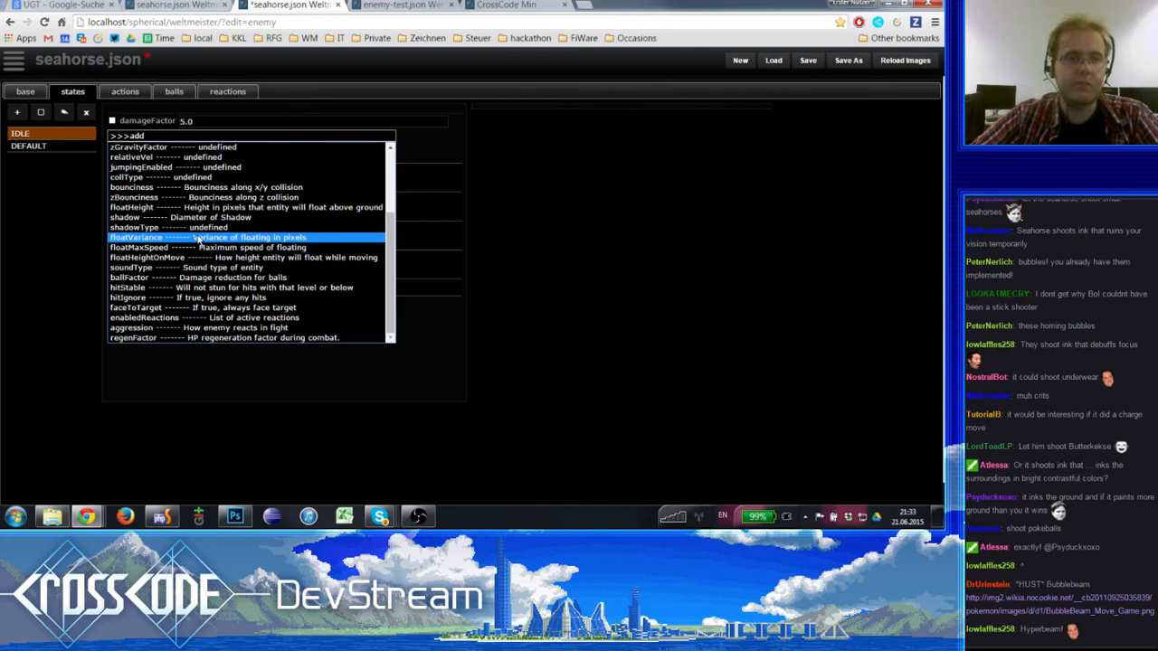
pyautogui.scroll(4, 197, 238)
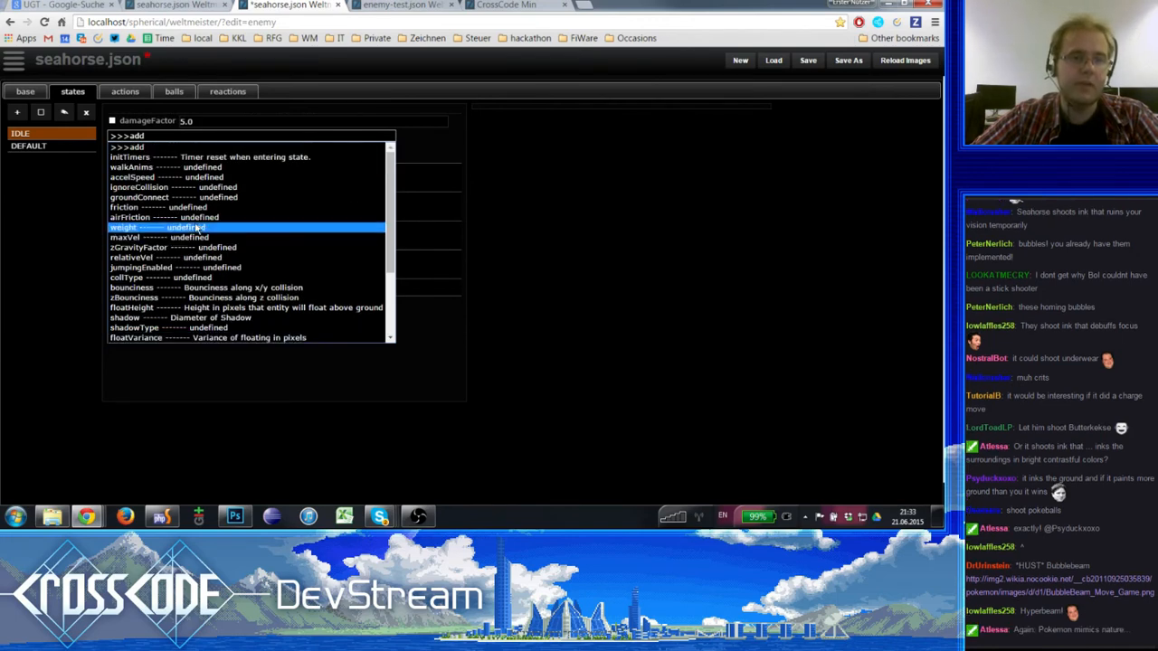
pyautogui.click(544, 211)
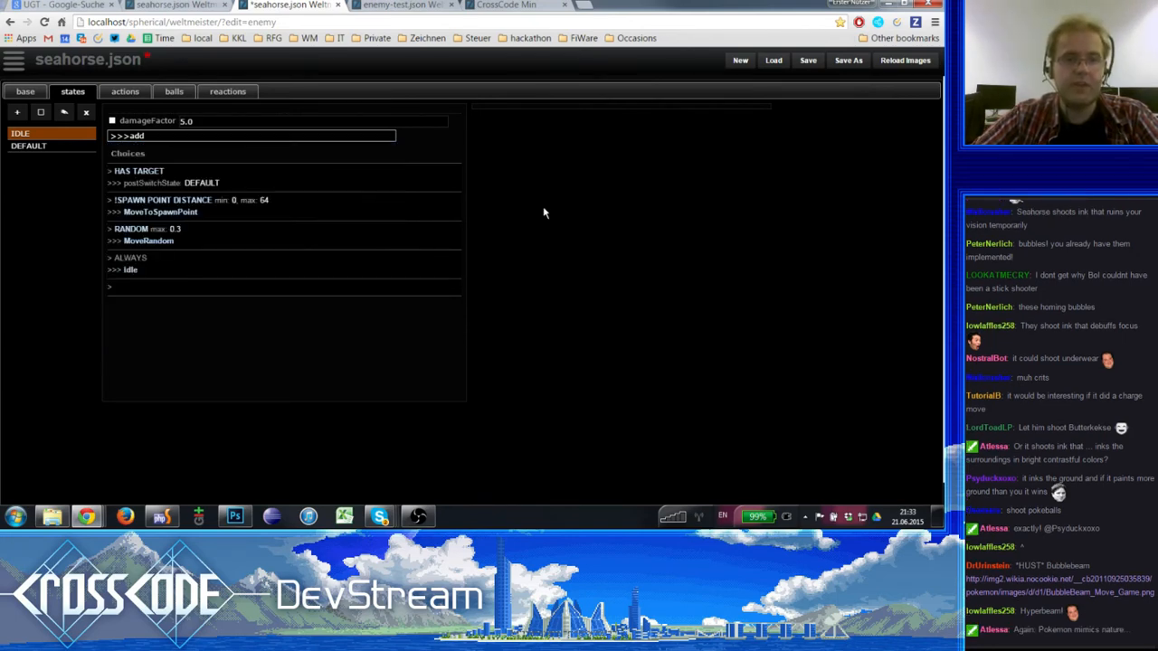
pyautogui.click(112, 121)
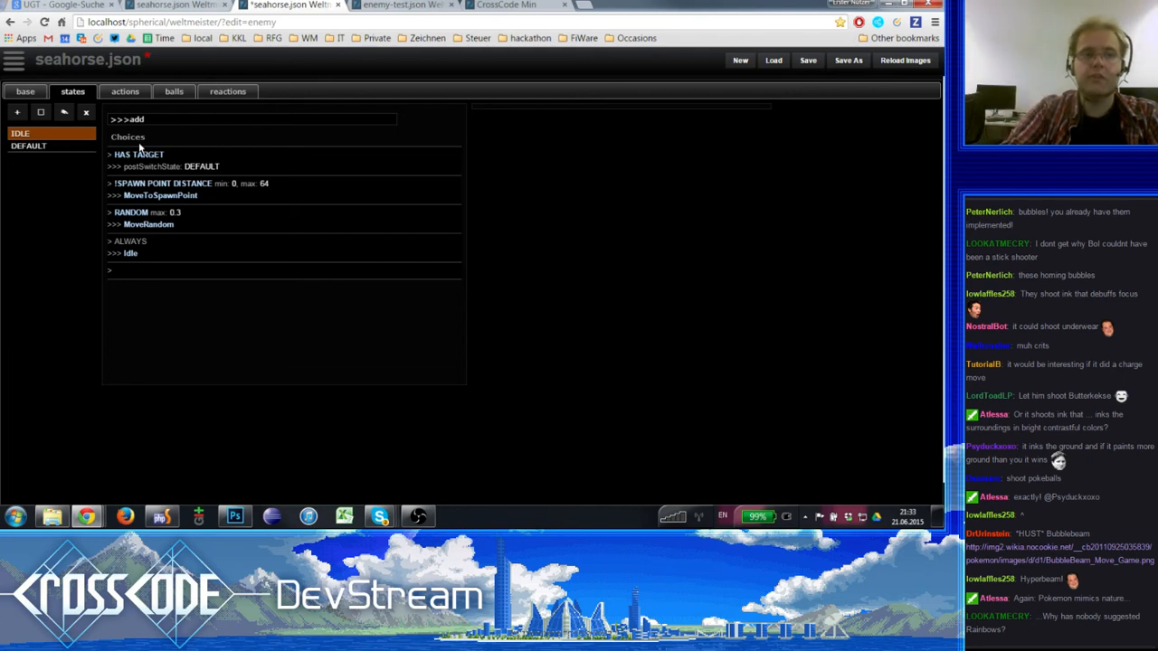
# - Examine the IDLE state's HAS TARGET and !SPAWN POINT DISTANCE choices, comparing their requirements, actions and state switches
pyautogui.click(168, 171)
pyautogui.click(166, 183)
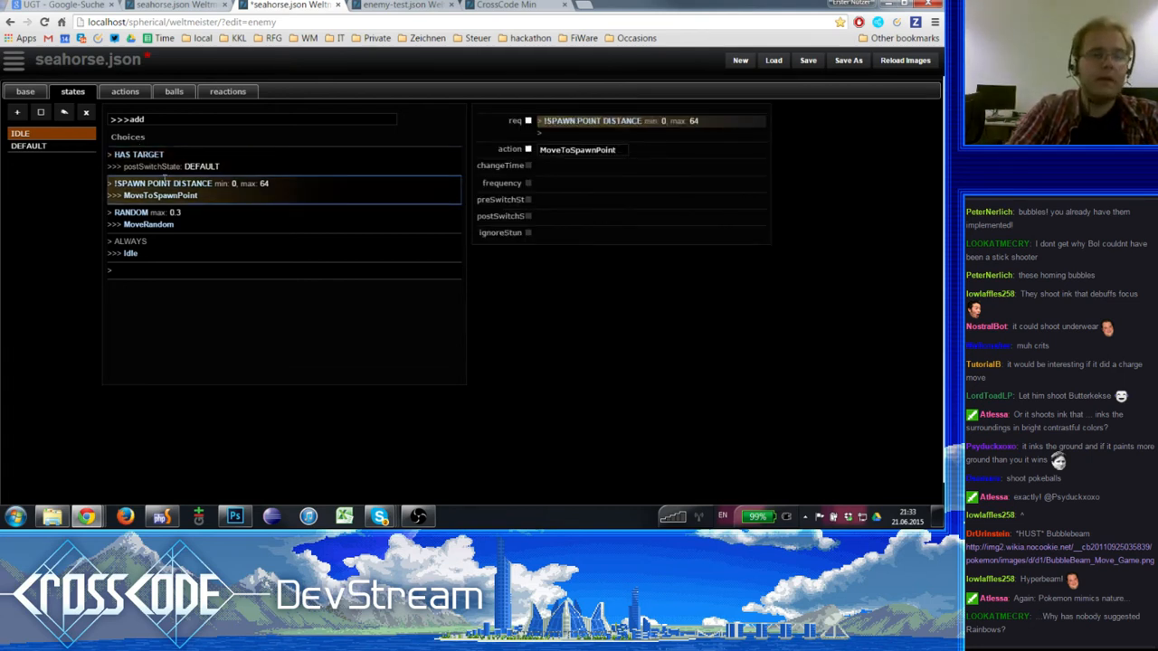
pyautogui.click(192, 153)
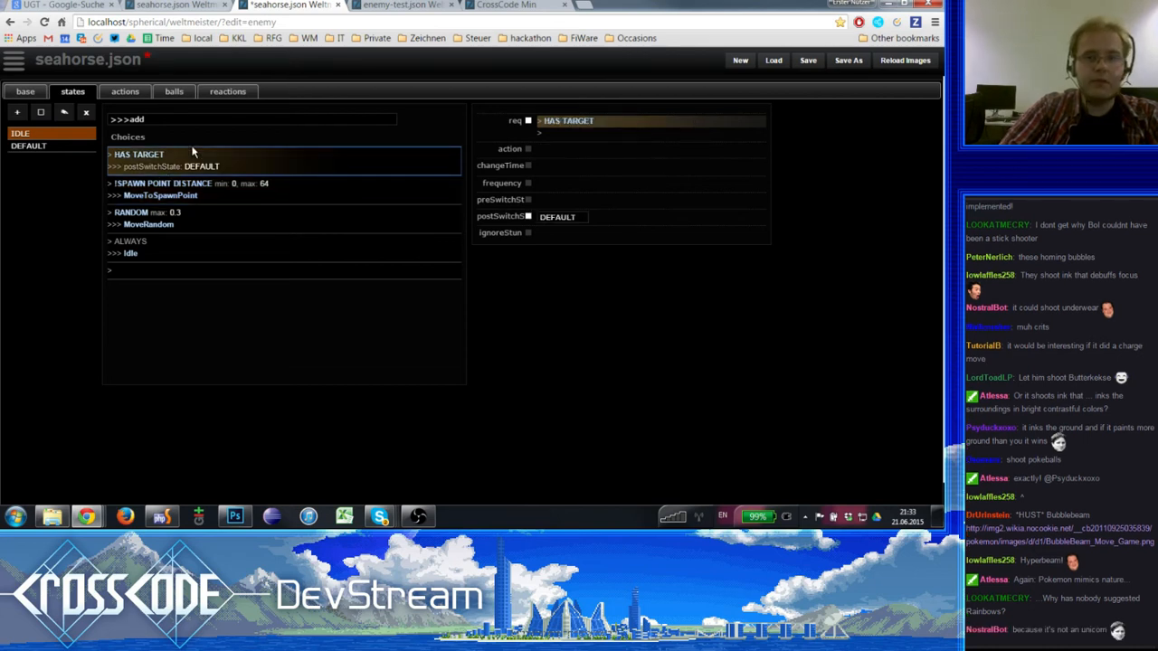
pyautogui.click(180, 189)
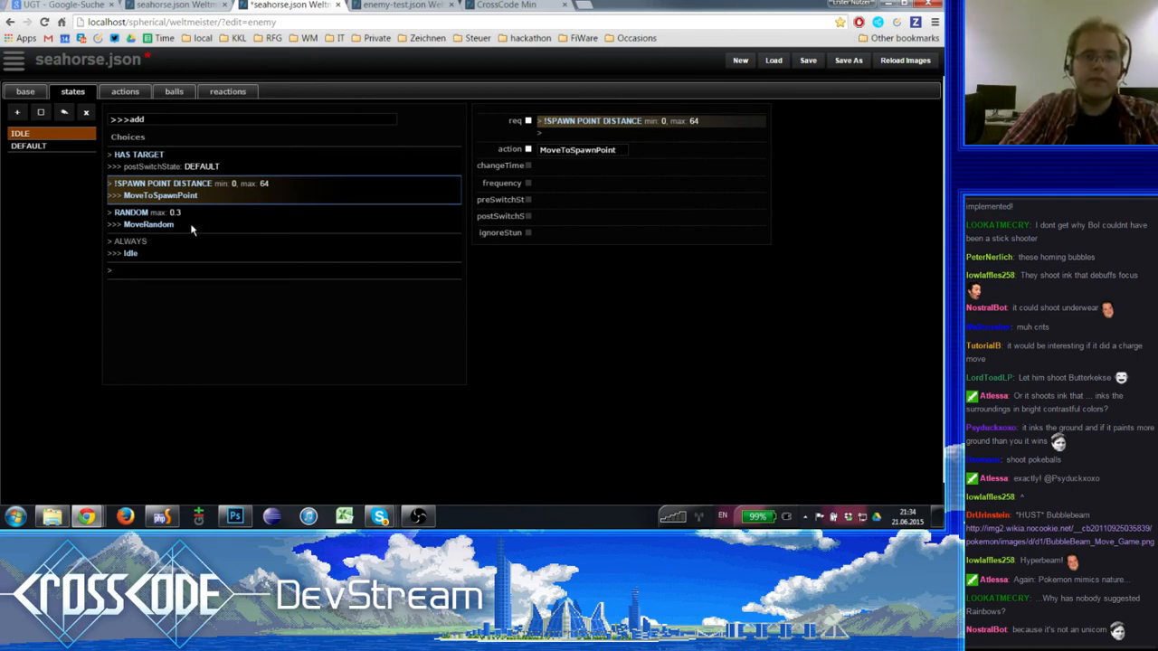
pyautogui.click(196, 160)
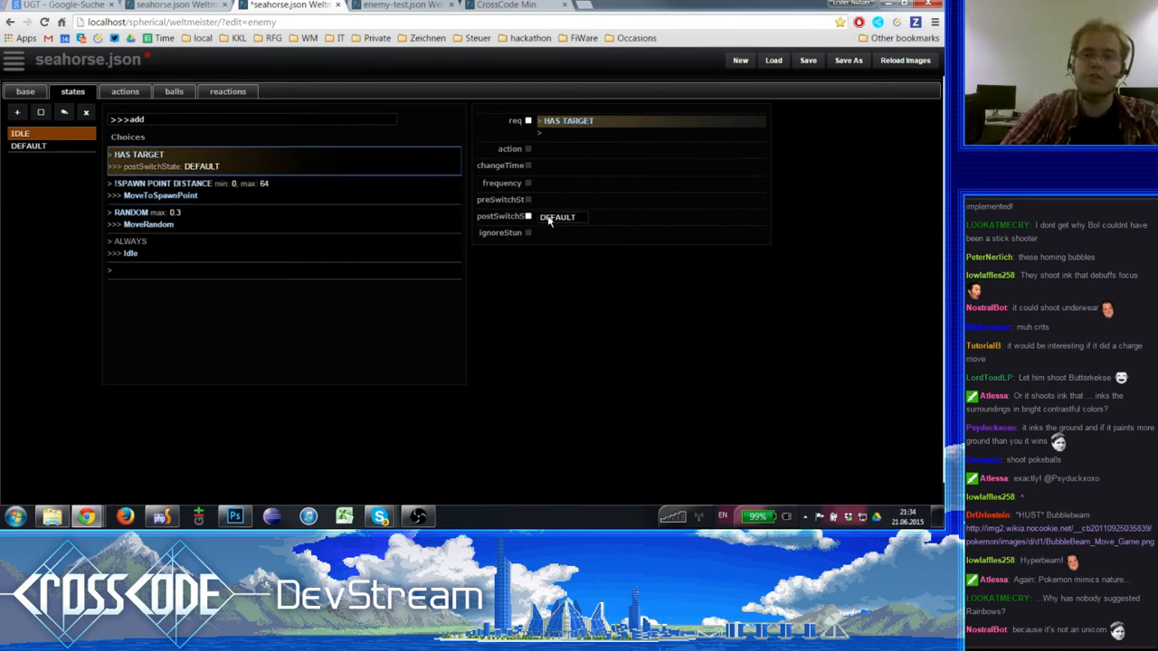
pyautogui.click(146, 185)
pyautogui.click(157, 166)
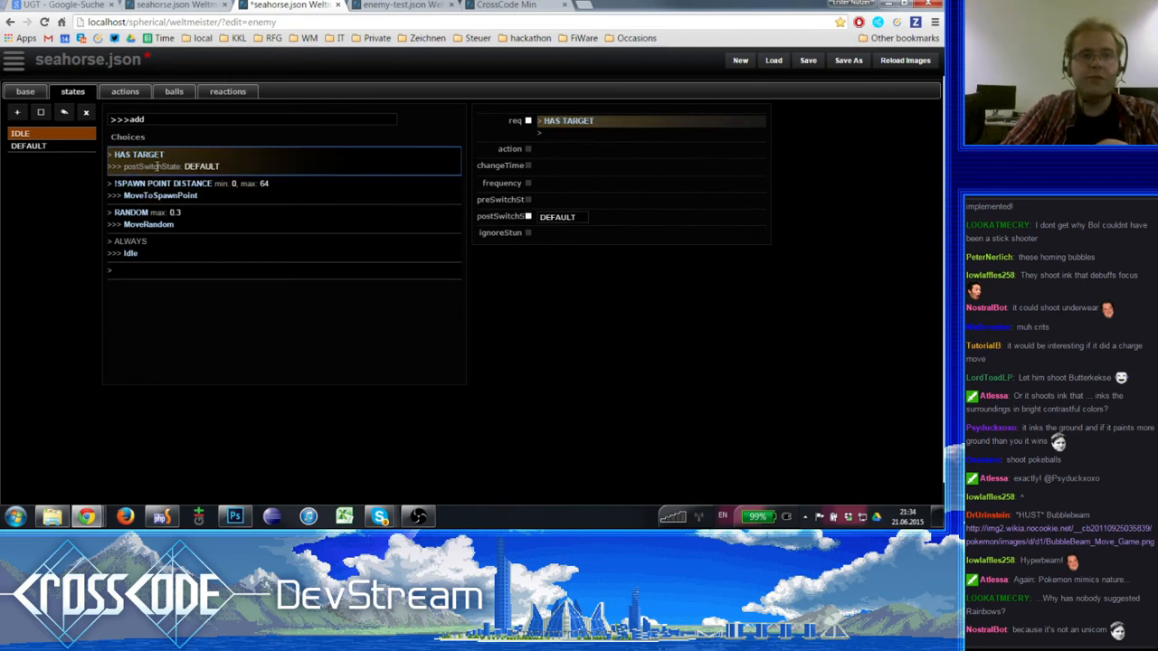
pyautogui.click(165, 185)
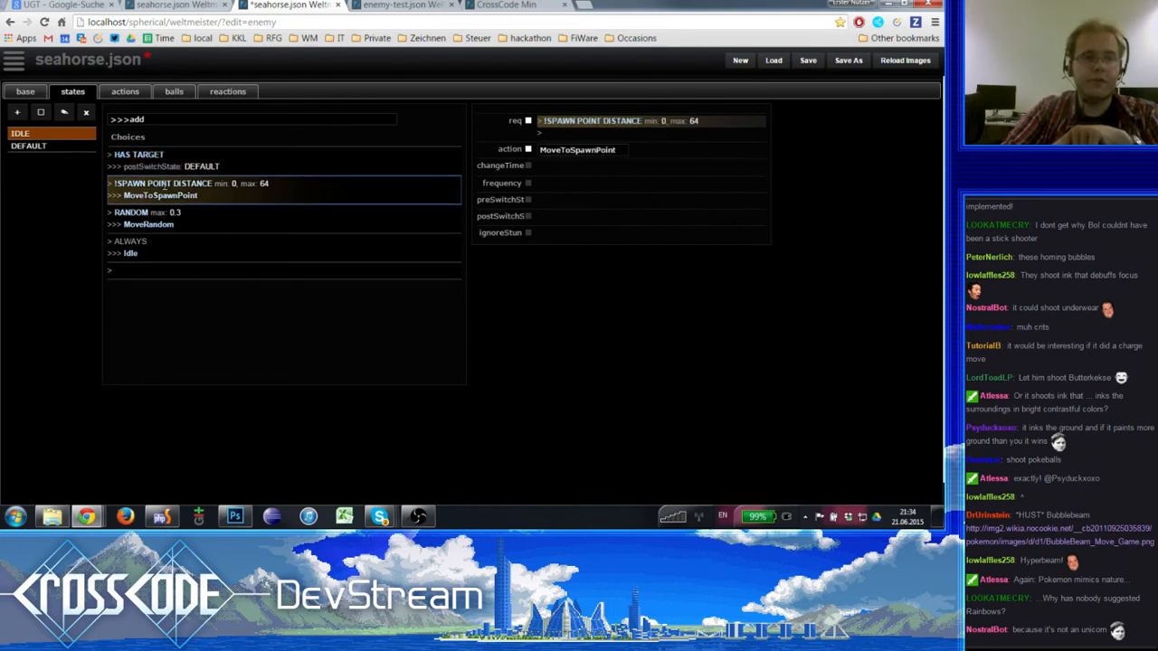
pyautogui.click(169, 162)
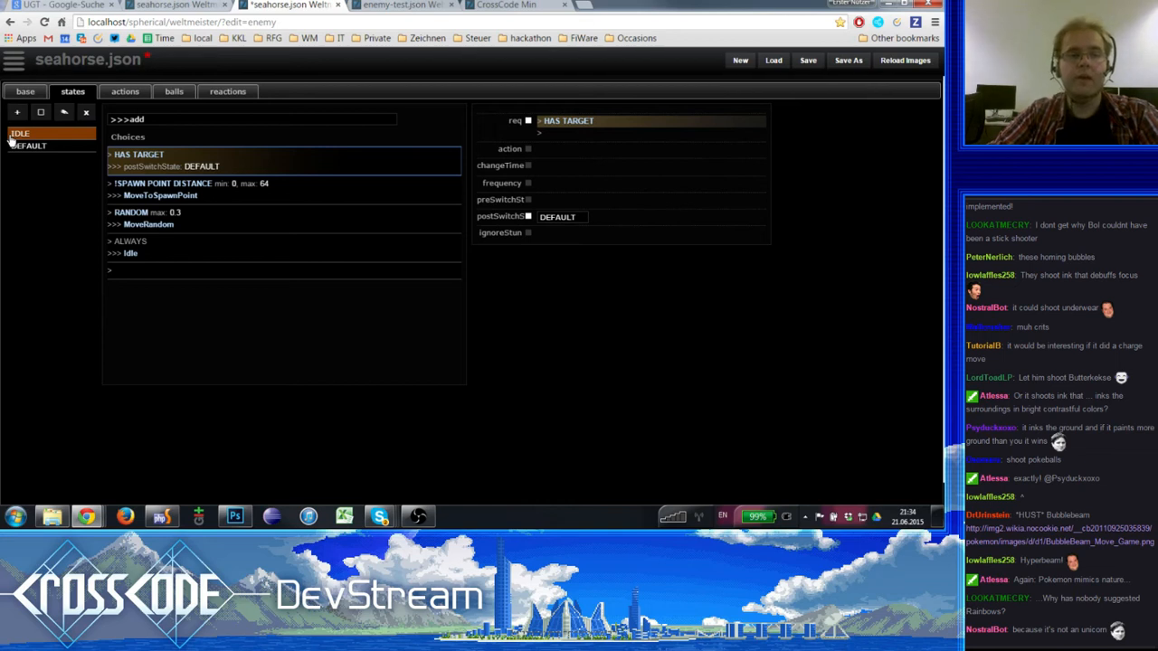
# - Inspect the IDLE state's MoveToSpawnPoint, MoveRandom and Idle choices in order
pyautogui.click(226, 186)
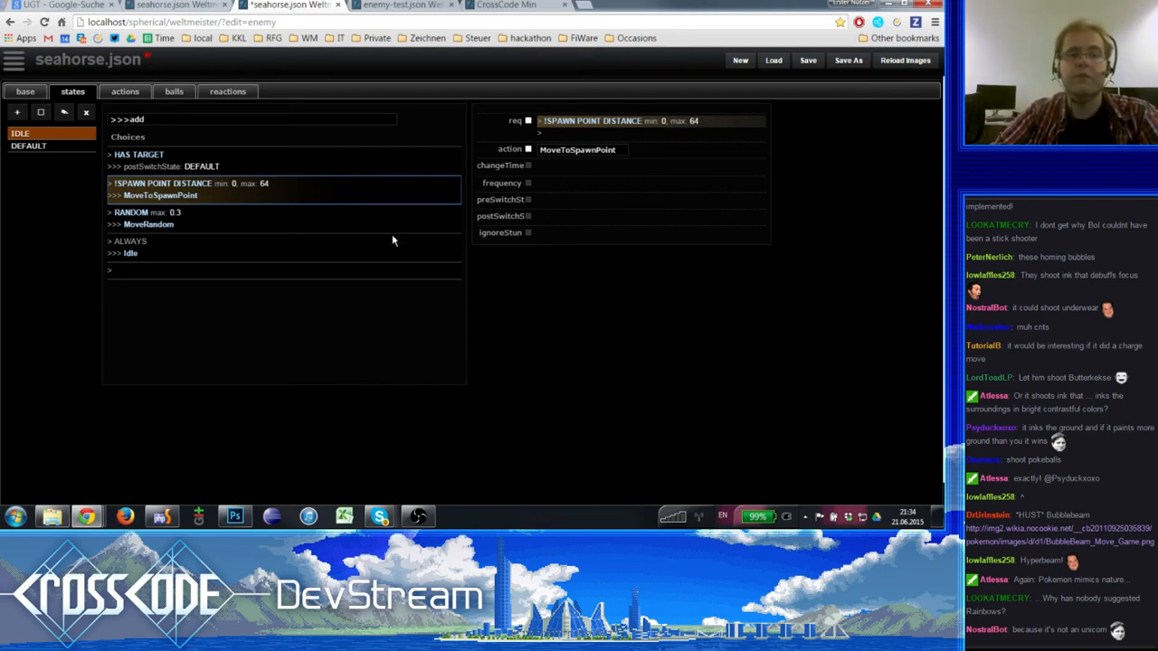
pyautogui.click(214, 224)
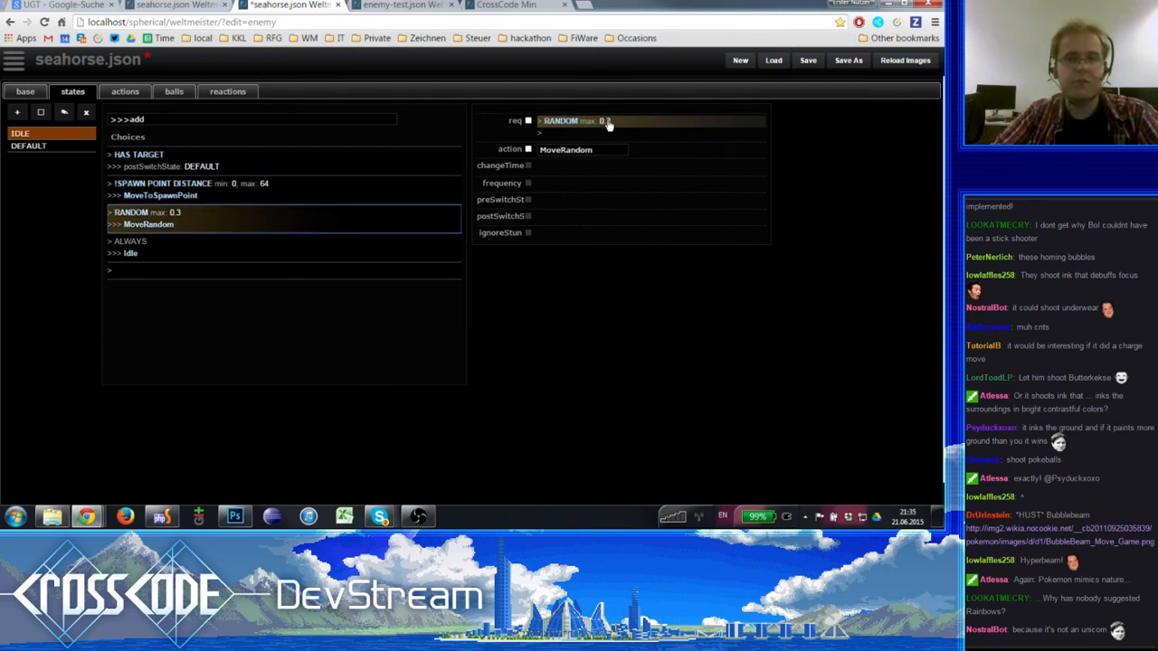
pyautogui.click(210, 245)
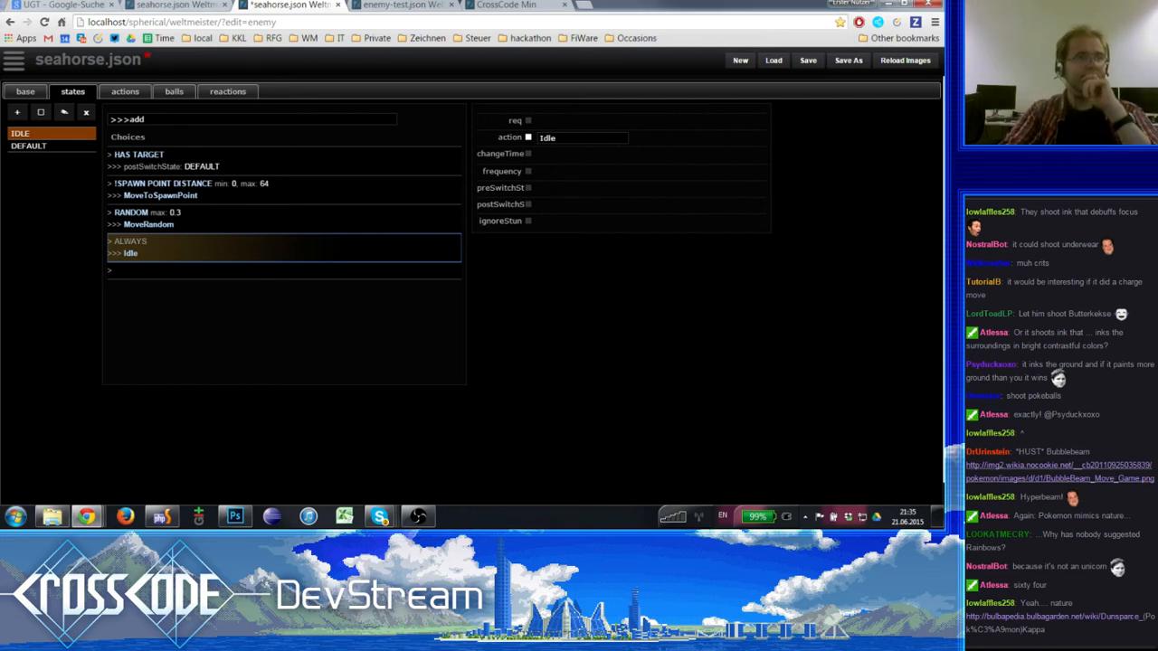
# - View the BubbleBeam image linked in the stream chat and close it again
pyautogui.click(1058, 466)
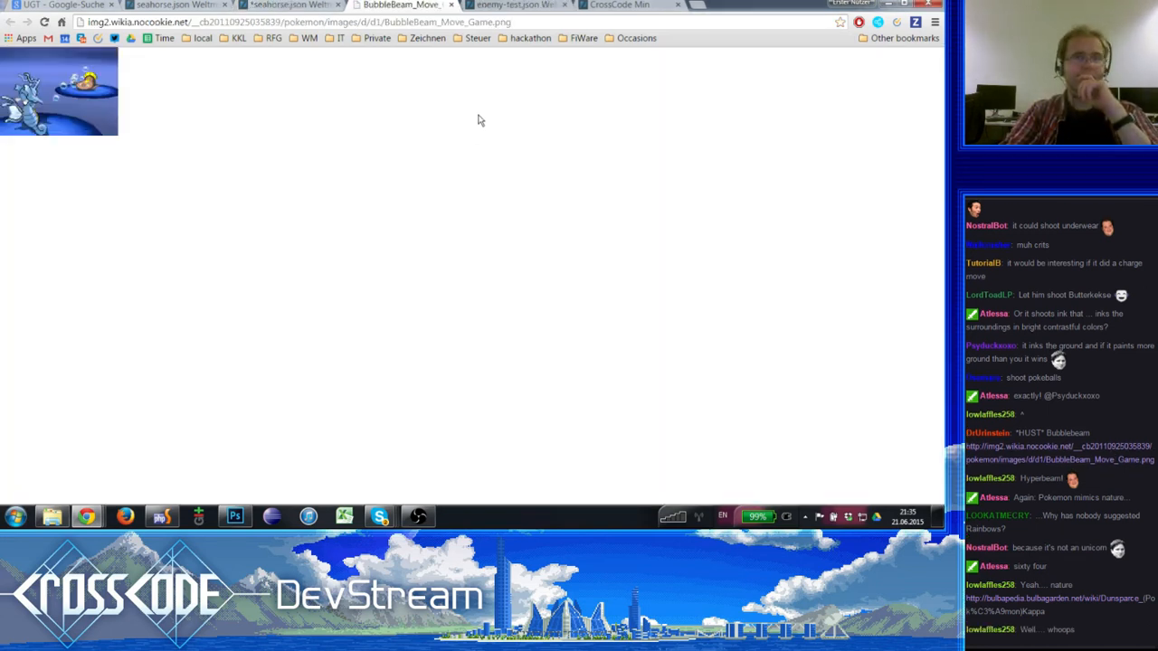
pyautogui.click(454, 5)
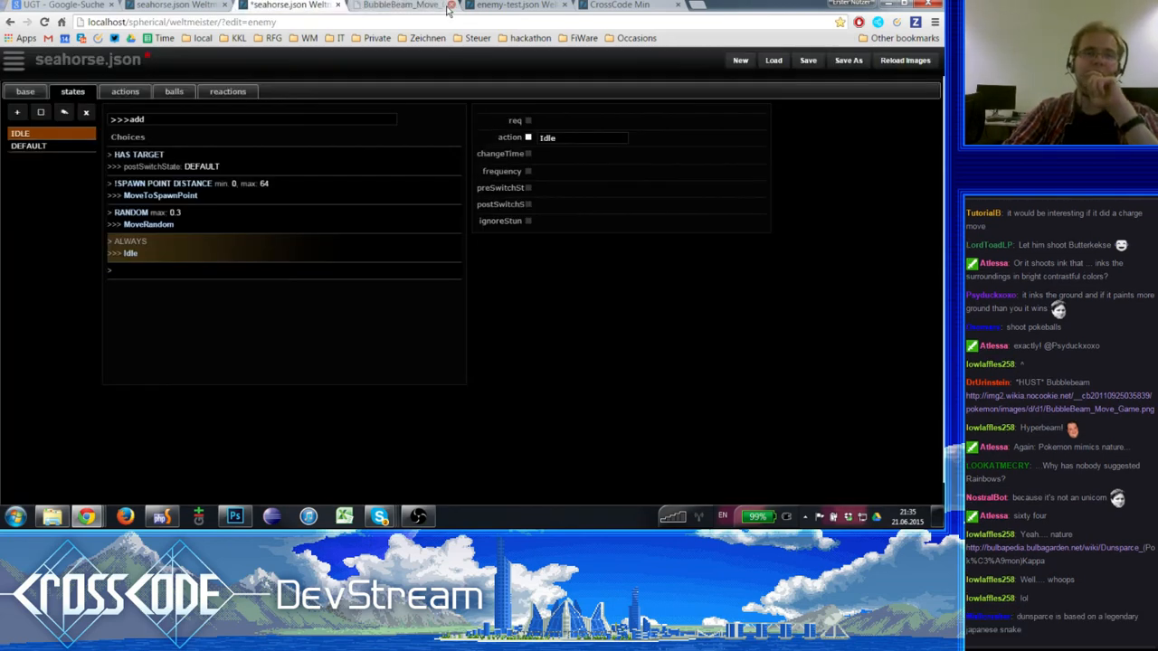
# - Compare the IDLE state's MoveRandom and Idle choices and save seahorse.json
pyautogui.click(204, 222)
pyautogui.click(208, 244)
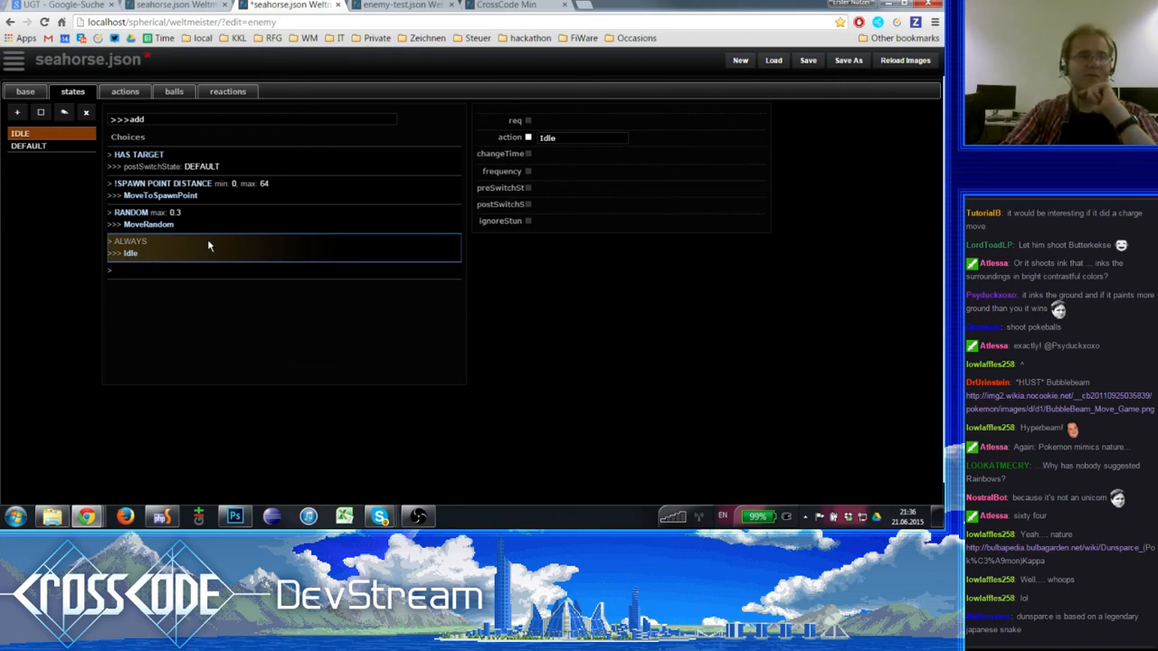
pyautogui.click(224, 222)
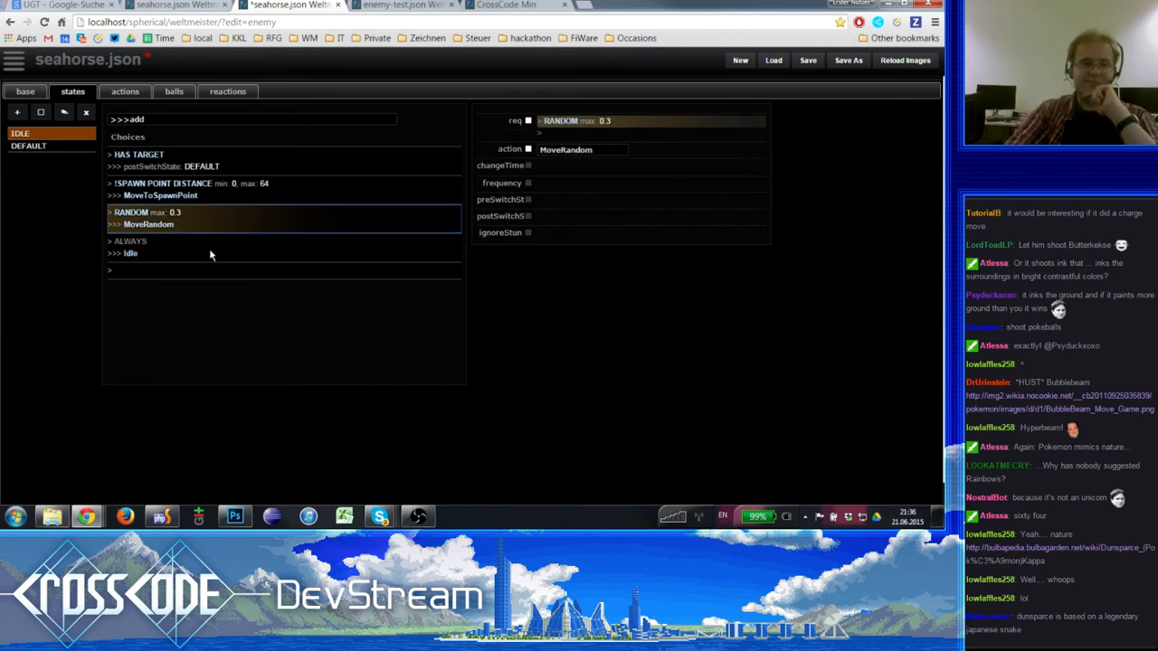
pyautogui.click(211, 252)
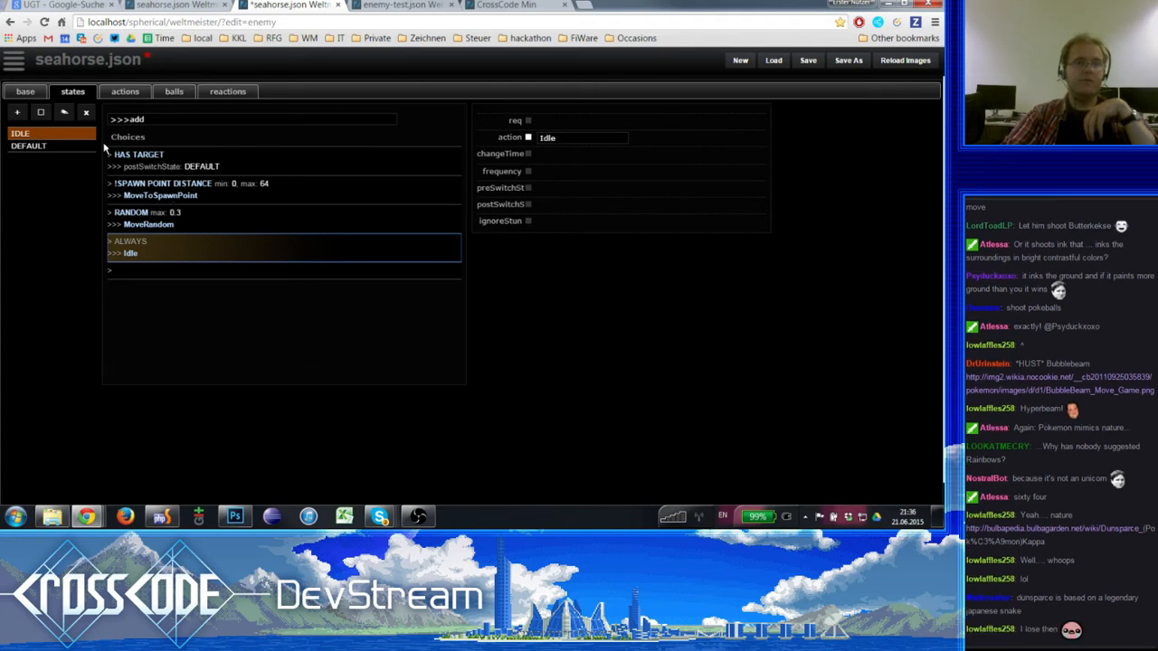
pyautogui.click(807, 60)
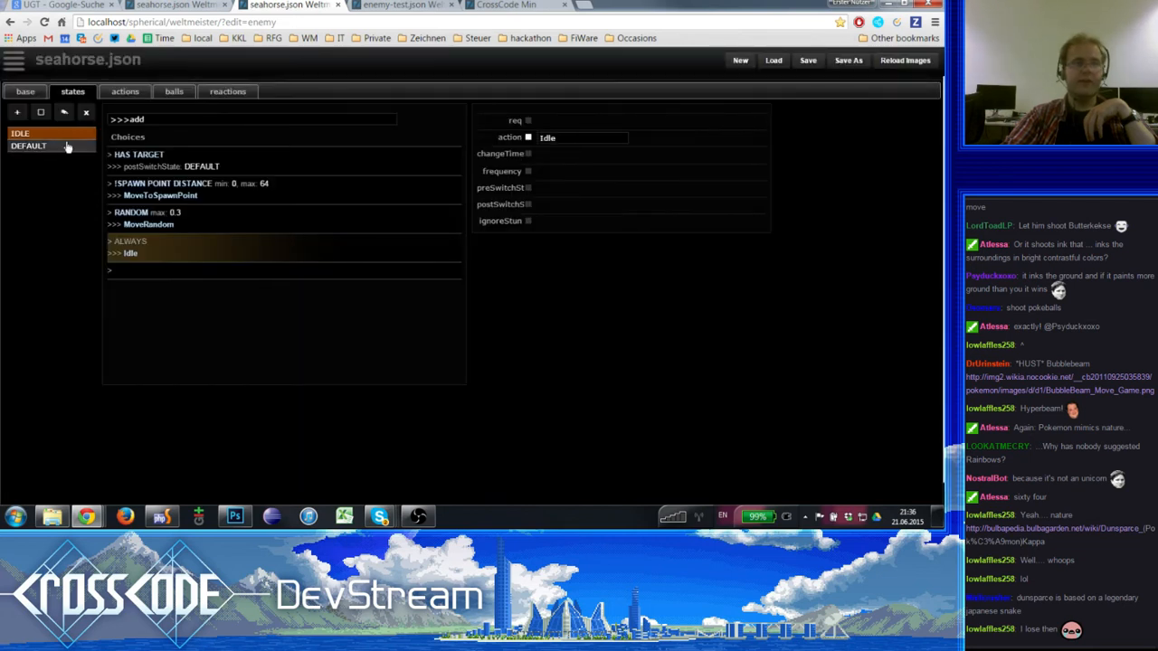
# - Examine the DEFAULT state's !HAS TARGET choice and its !TARGET REACHABLE choice with the Adjust action
pyautogui.click(67, 147)
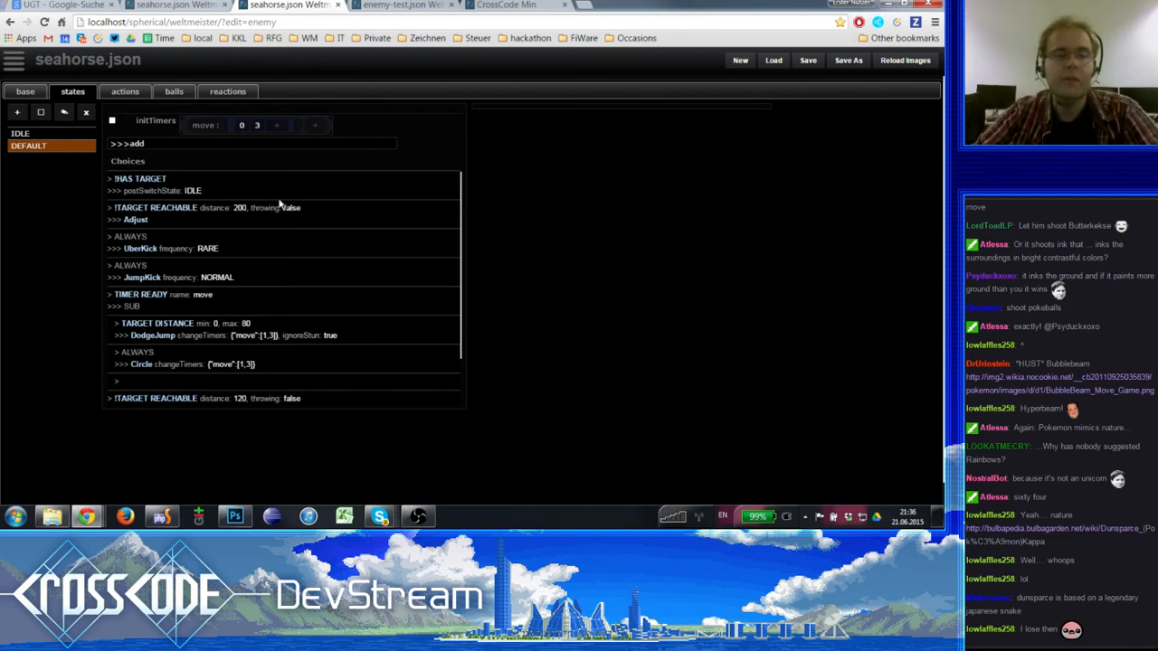
pyautogui.click(188, 189)
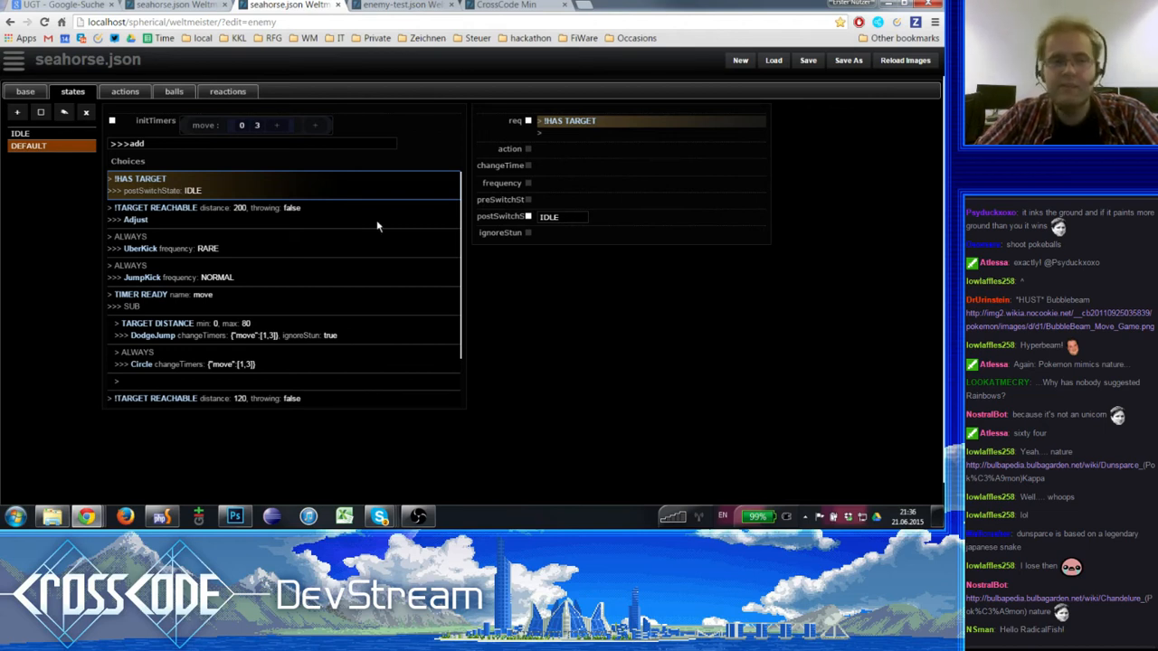
pyautogui.click(189, 211)
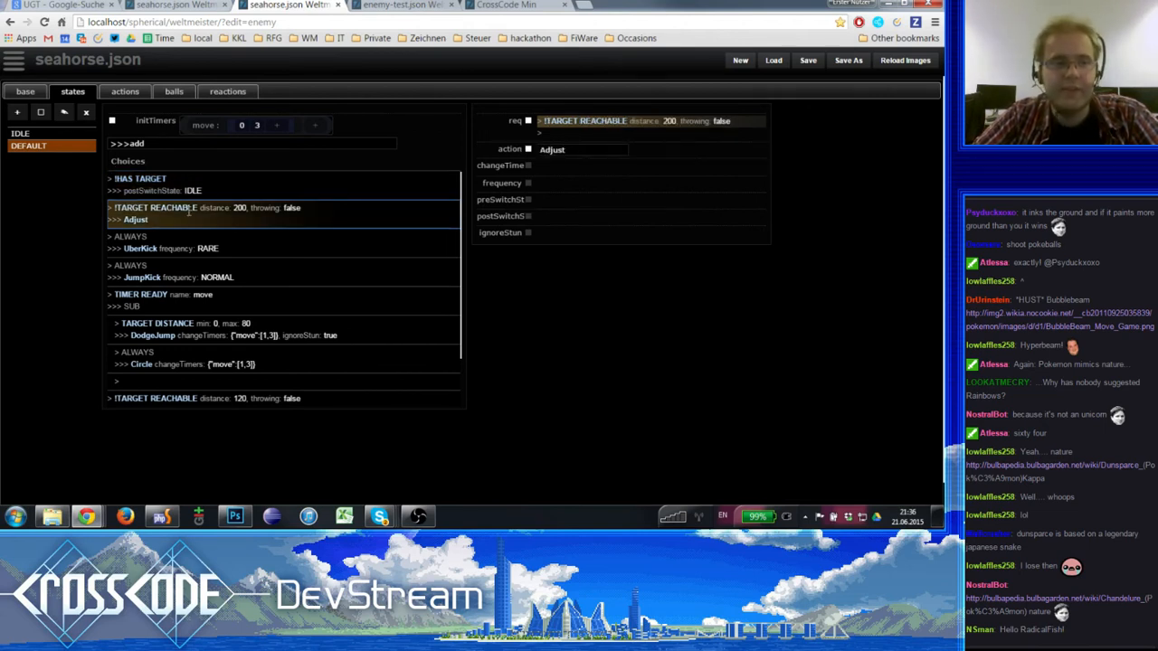
pyautogui.click(272, 189)
pyautogui.click(284, 208)
pyautogui.click(292, 190)
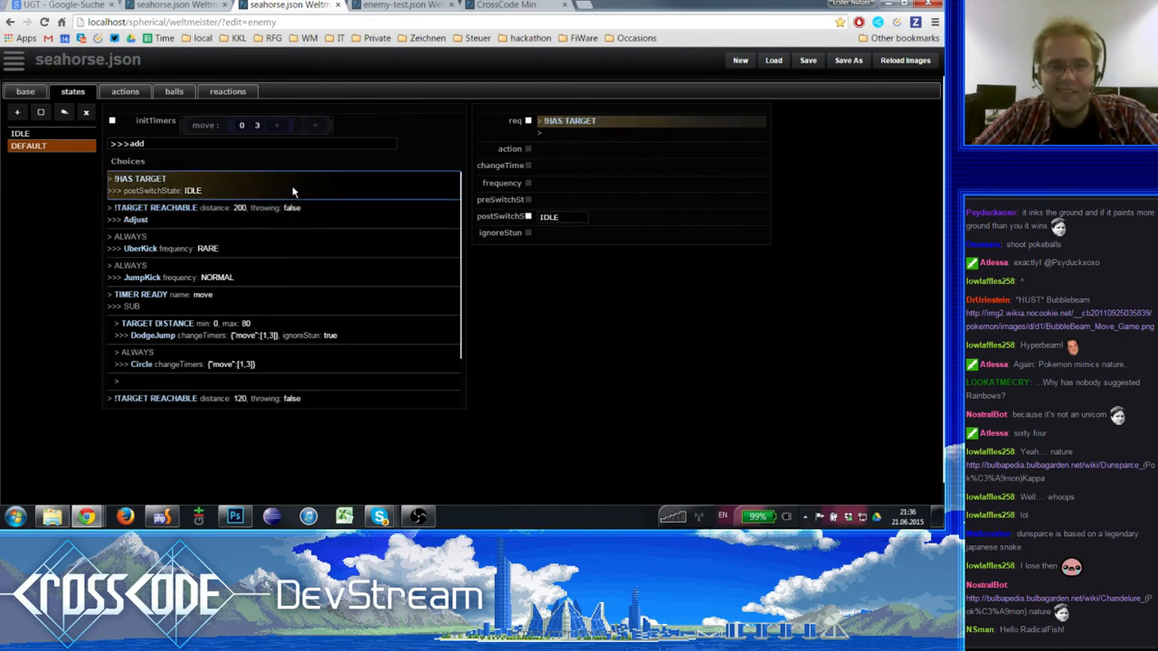
pyautogui.click(289, 219)
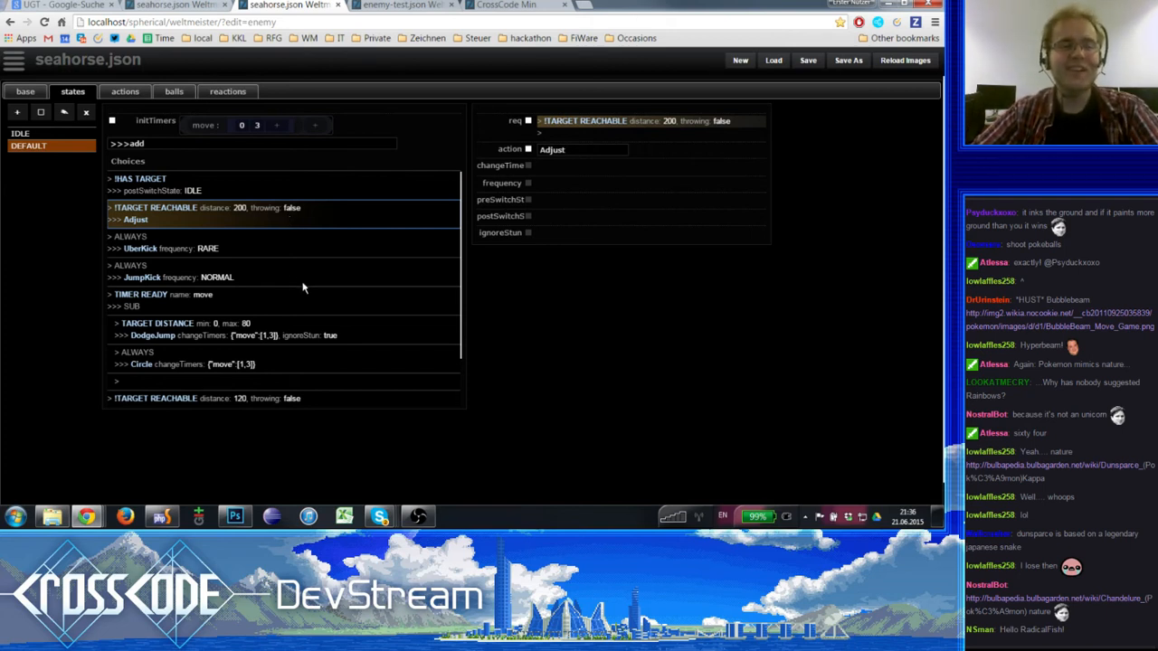
pyautogui.click(210, 208)
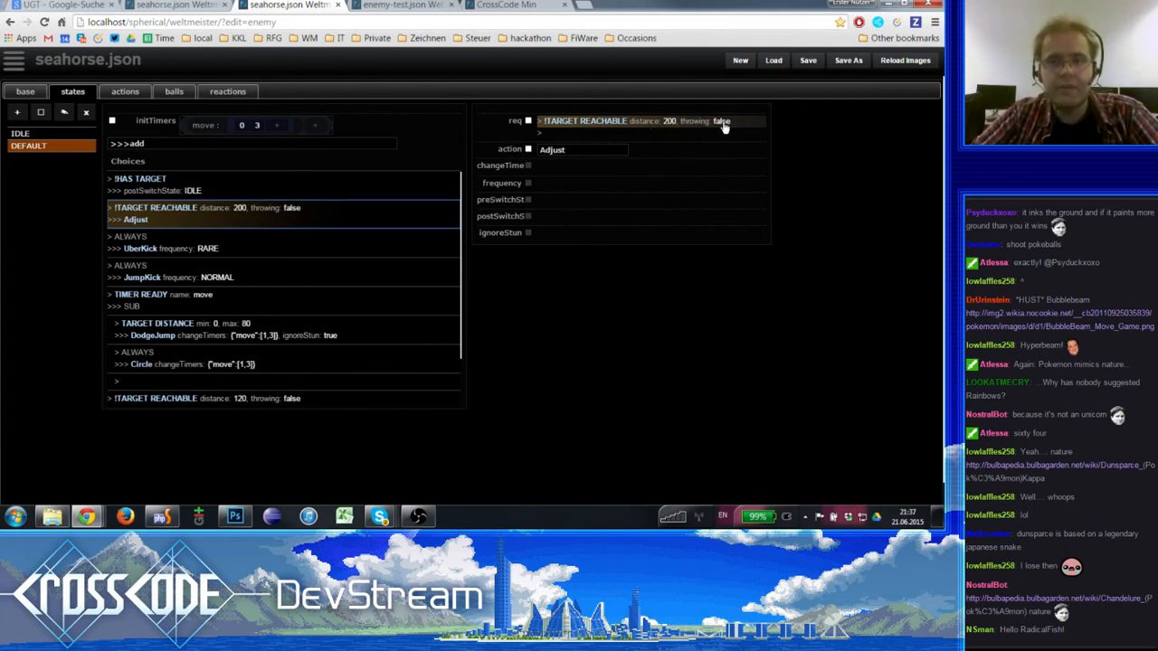
# - Set the first !TARGET REACHABLE requirement in the DEFAULT state to distance 200 with throwing true
pyautogui.click(593, 125)
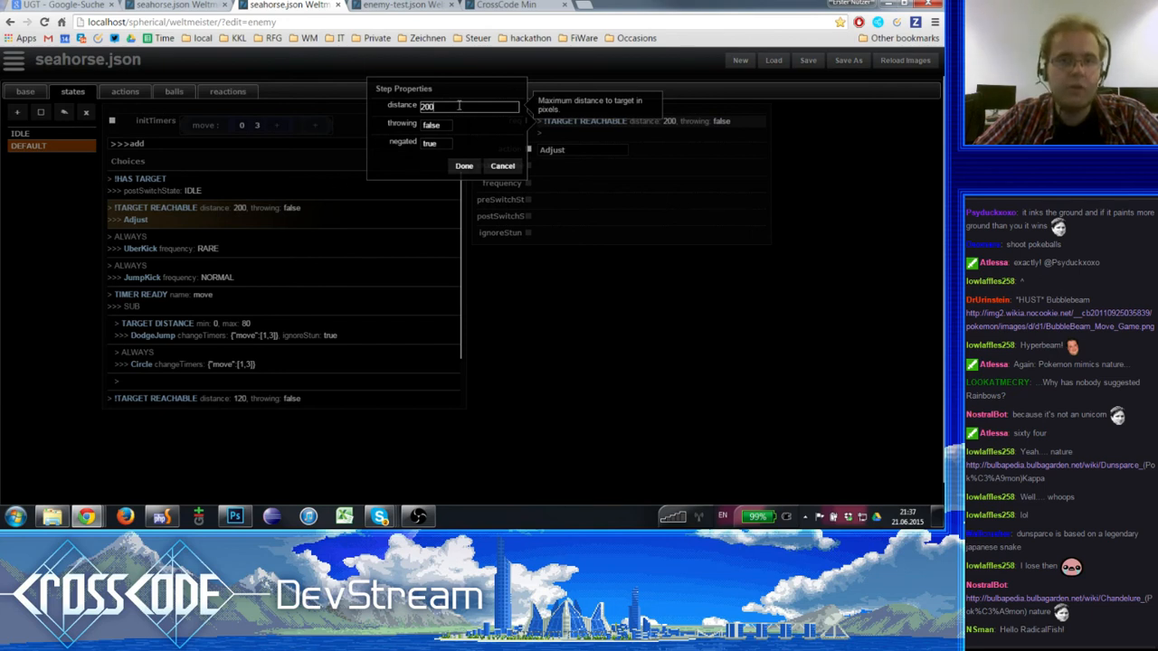
pyautogui.moveTo(458, 105); pyautogui.dragTo(342, 97)
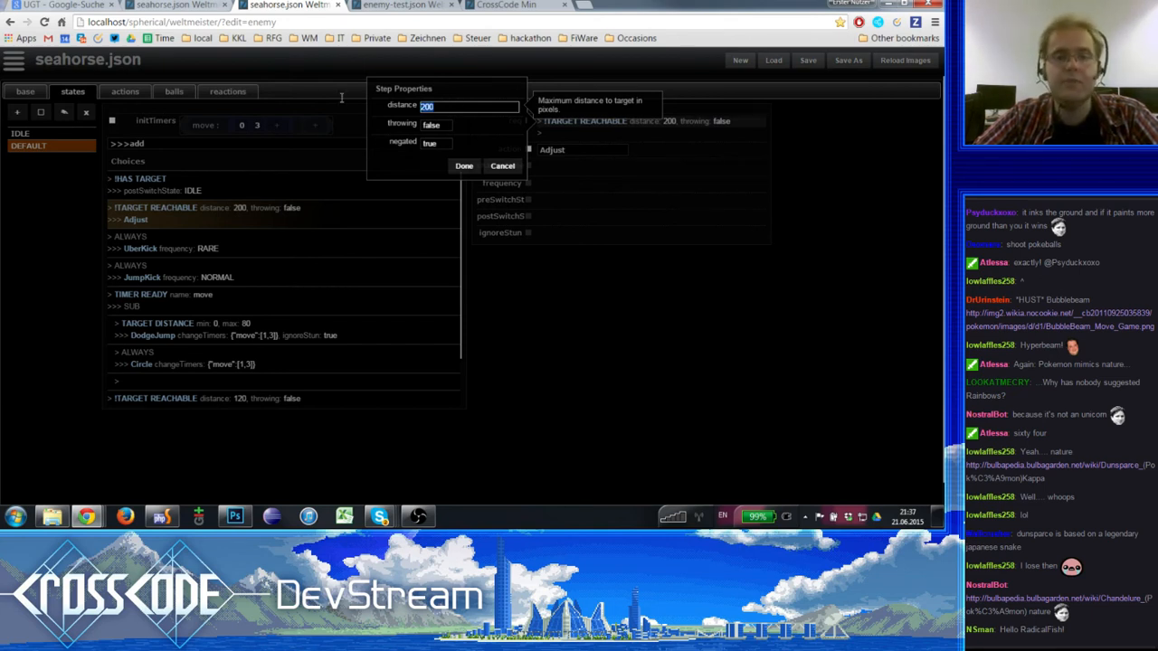
pyautogui.write('300')
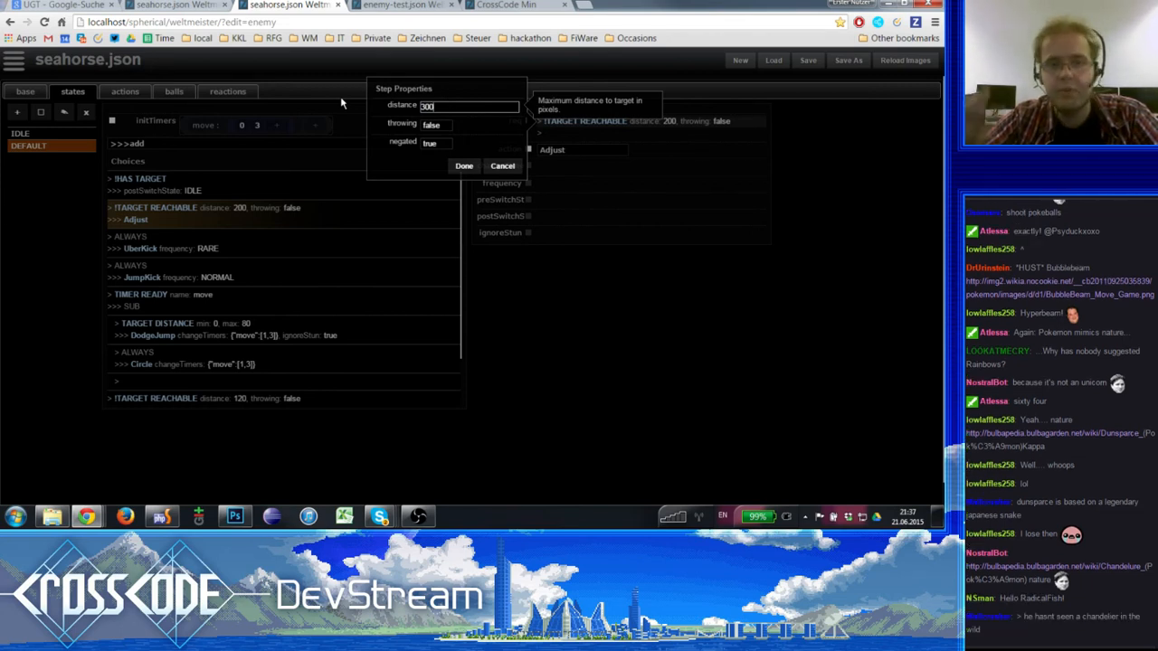
pyautogui.press('BackSpace')
pyautogui.press('BackSpace')
pyautogui.press('BackSpace')
pyautogui.write('200')
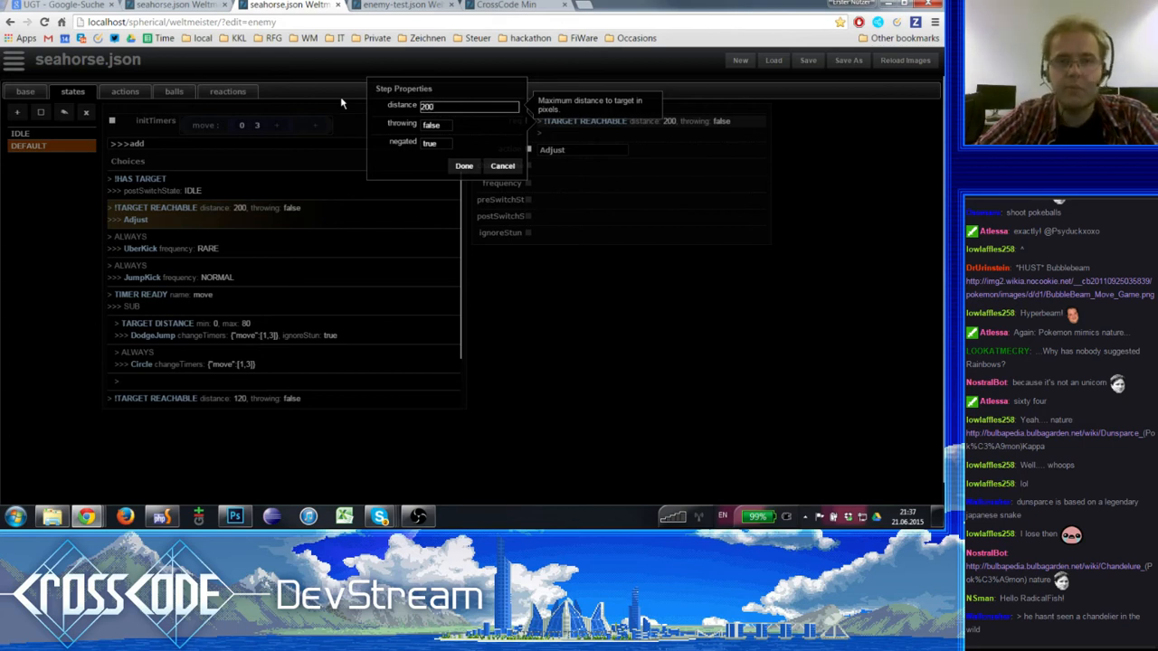
pyautogui.click(435, 128)
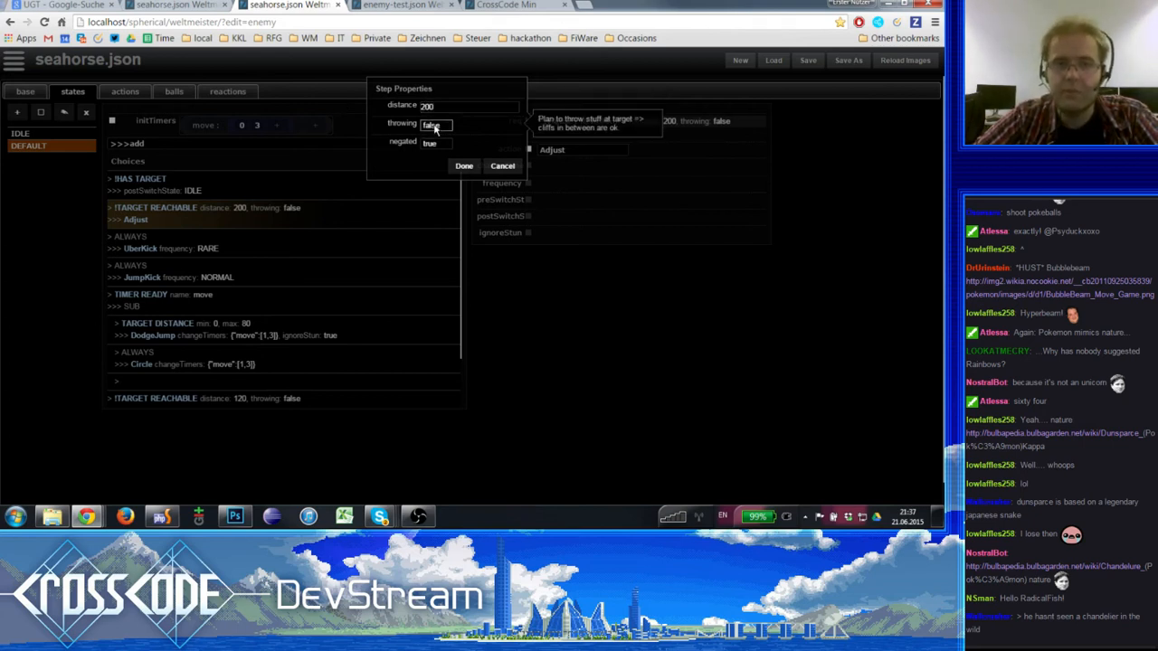
pyautogui.click(435, 128)
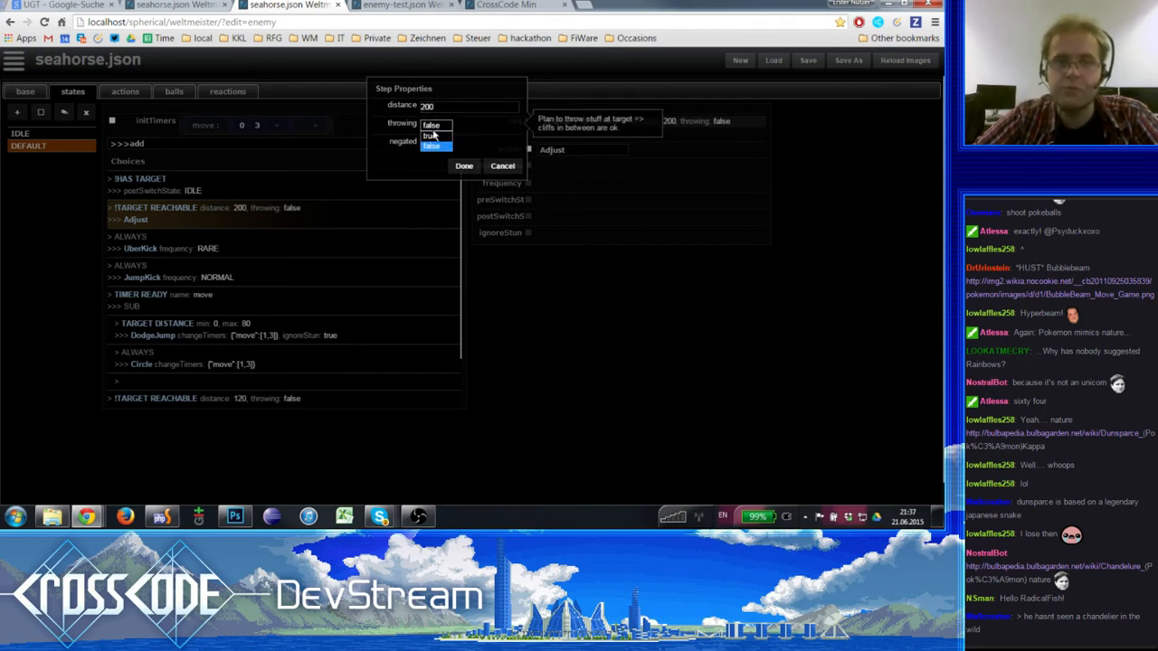
pyautogui.click(435, 135)
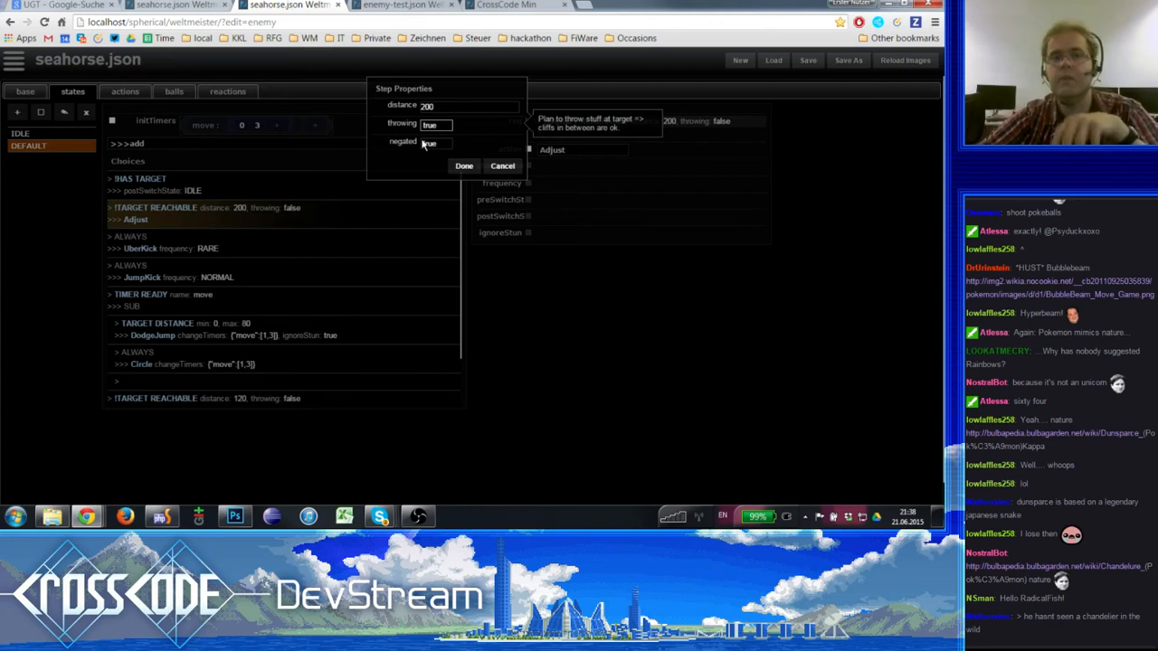
pyautogui.click(464, 168)
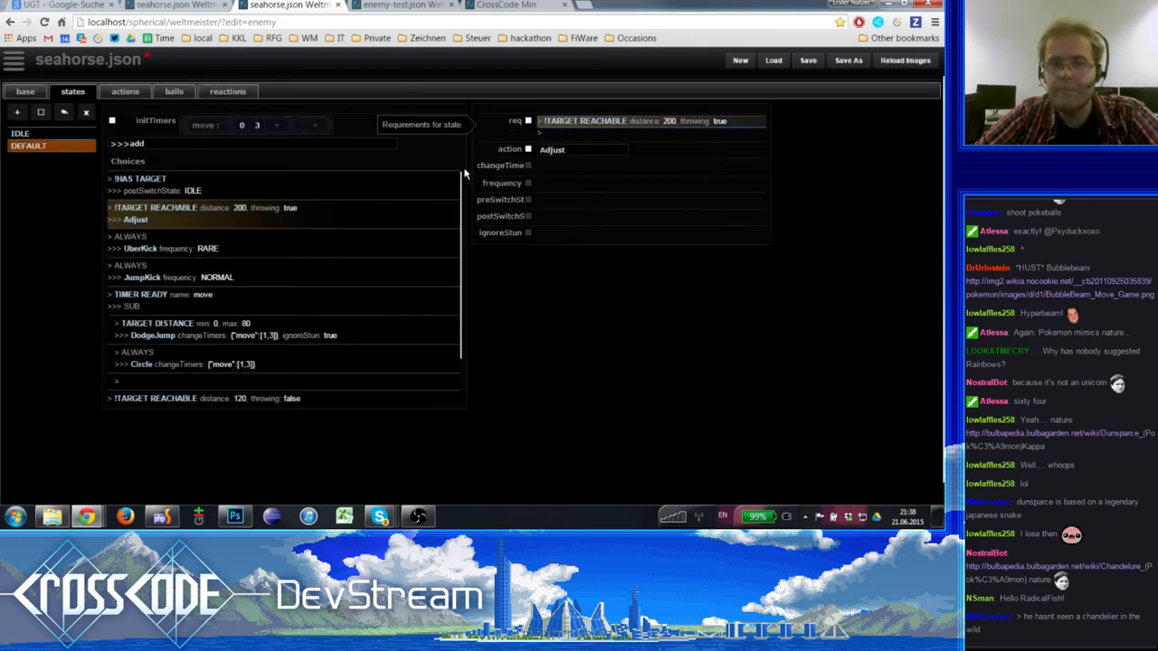
# - Compare the DEFAULT state's UberKick and JumpKick choices, including their frequency settings
pyautogui.click(189, 243)
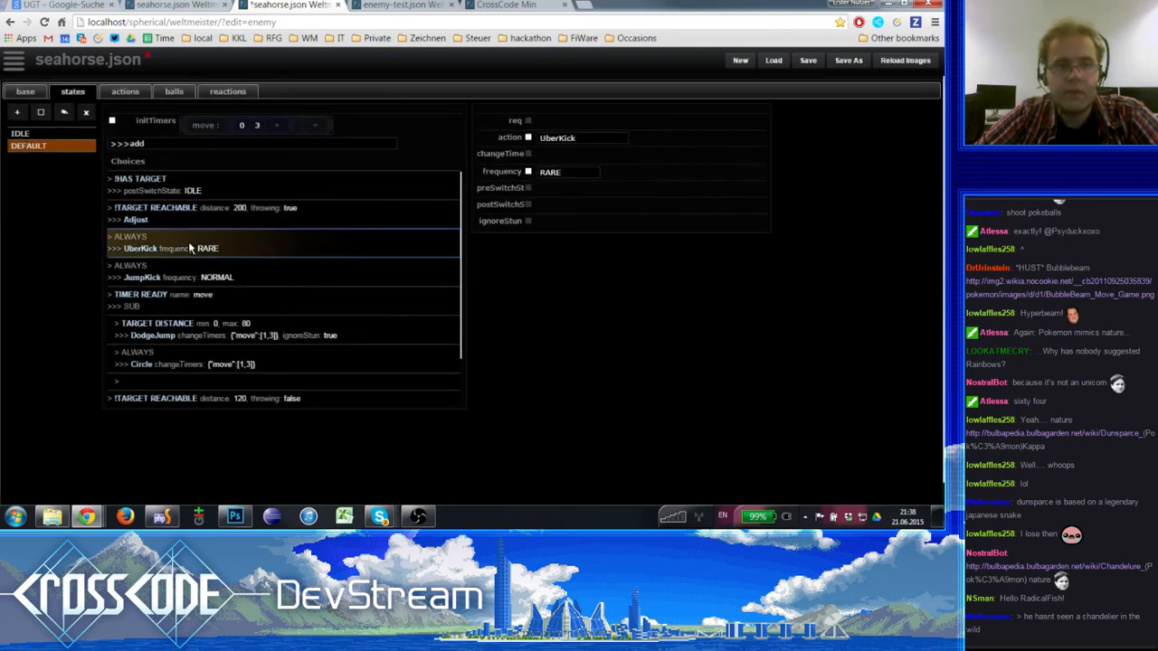
pyautogui.click(205, 271)
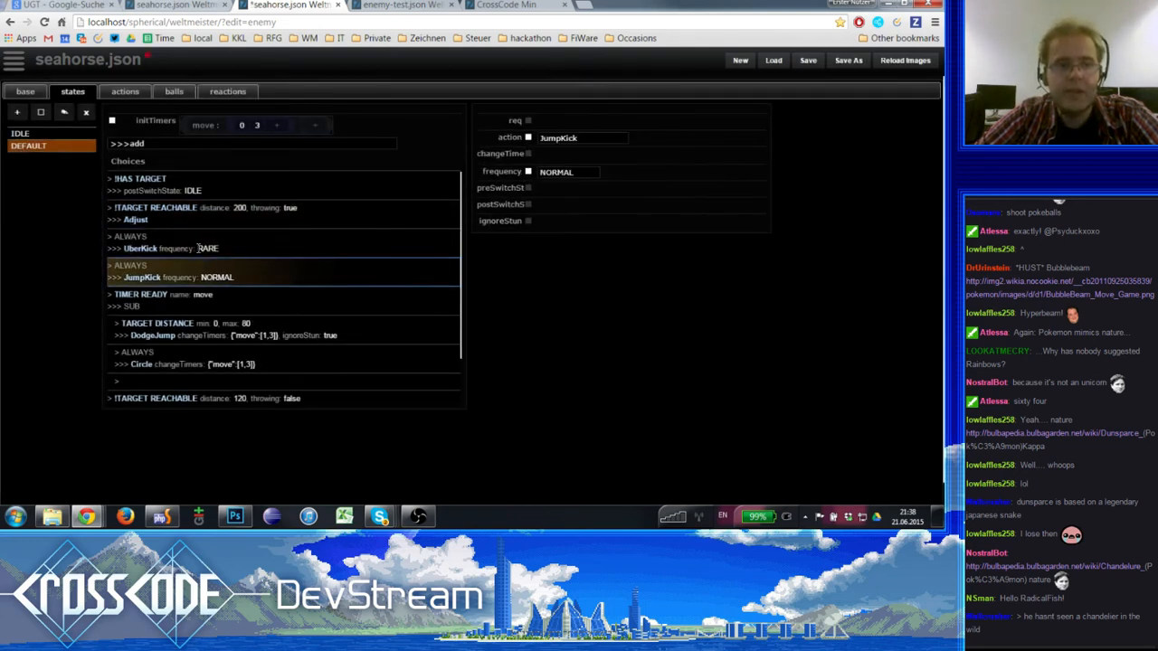
pyautogui.click(201, 246)
pyautogui.click(206, 269)
pyautogui.click(204, 243)
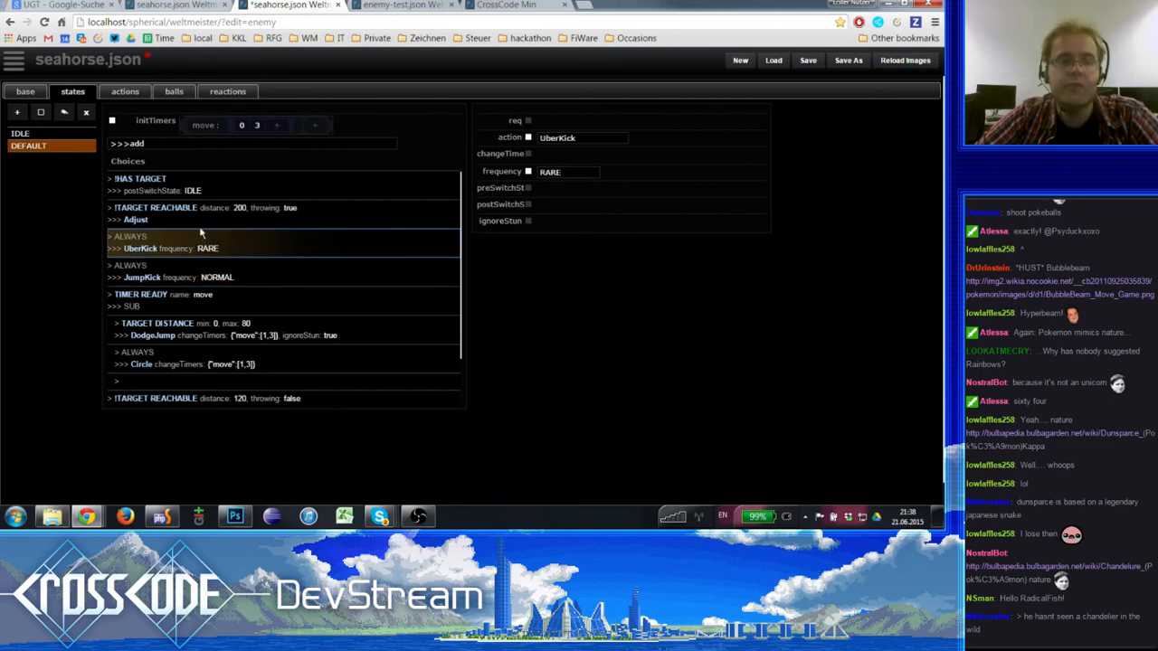
pyautogui.click(207, 267)
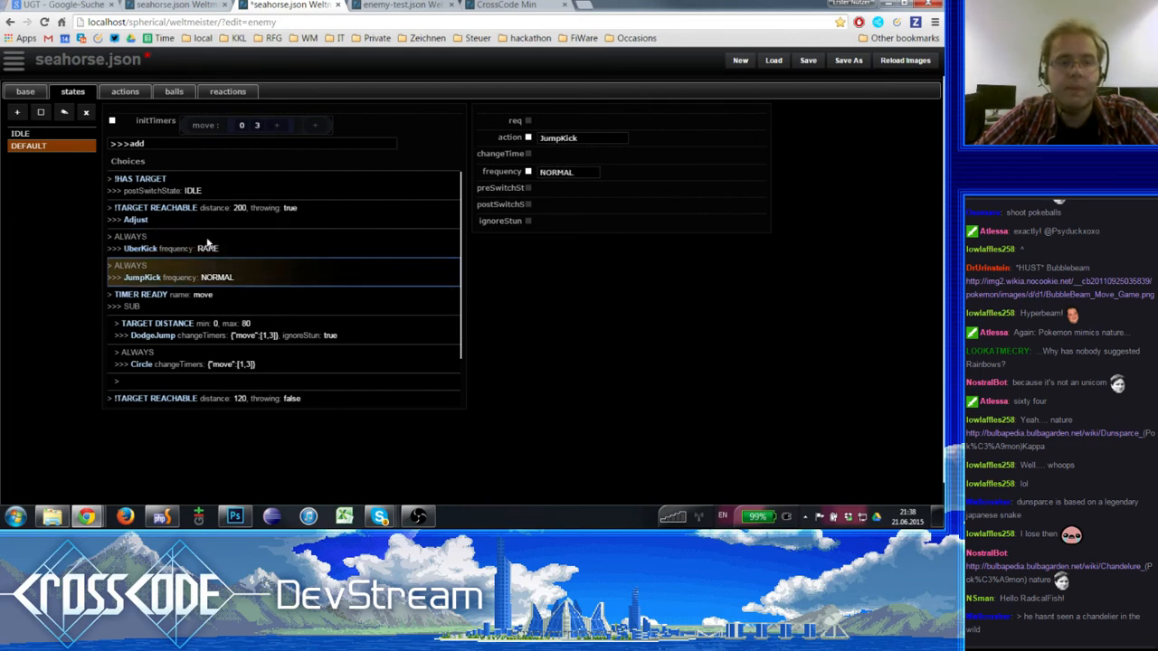
pyautogui.click(207, 243)
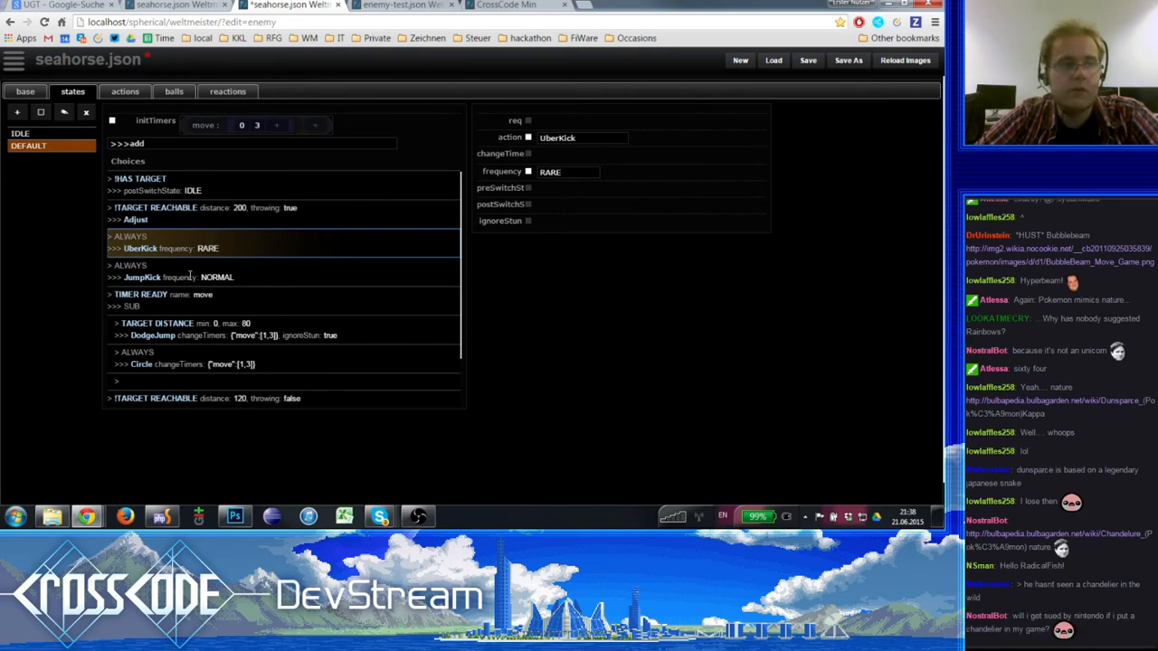
pyautogui.click(190, 275)
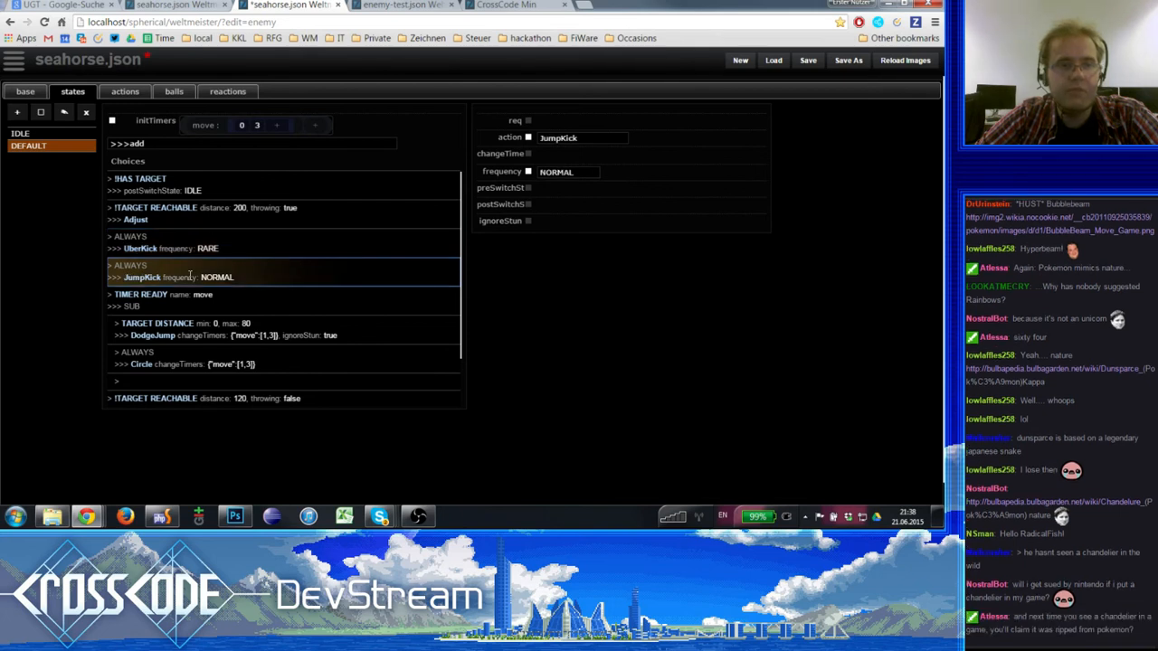
pyautogui.click(192, 245)
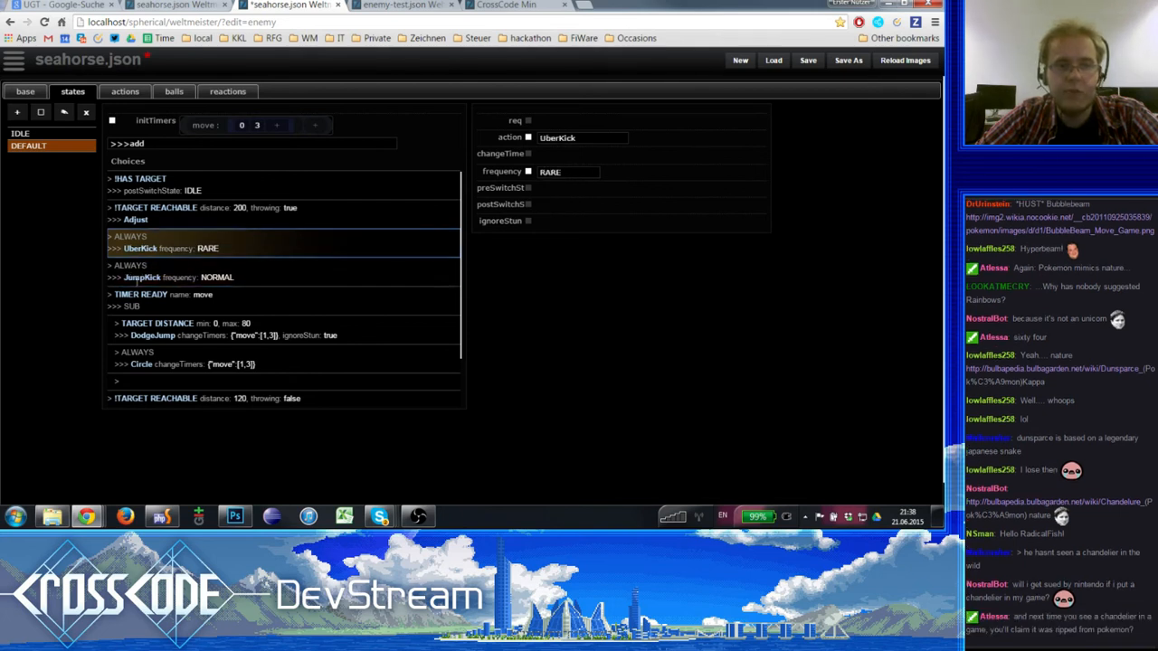
pyautogui.click(161, 274)
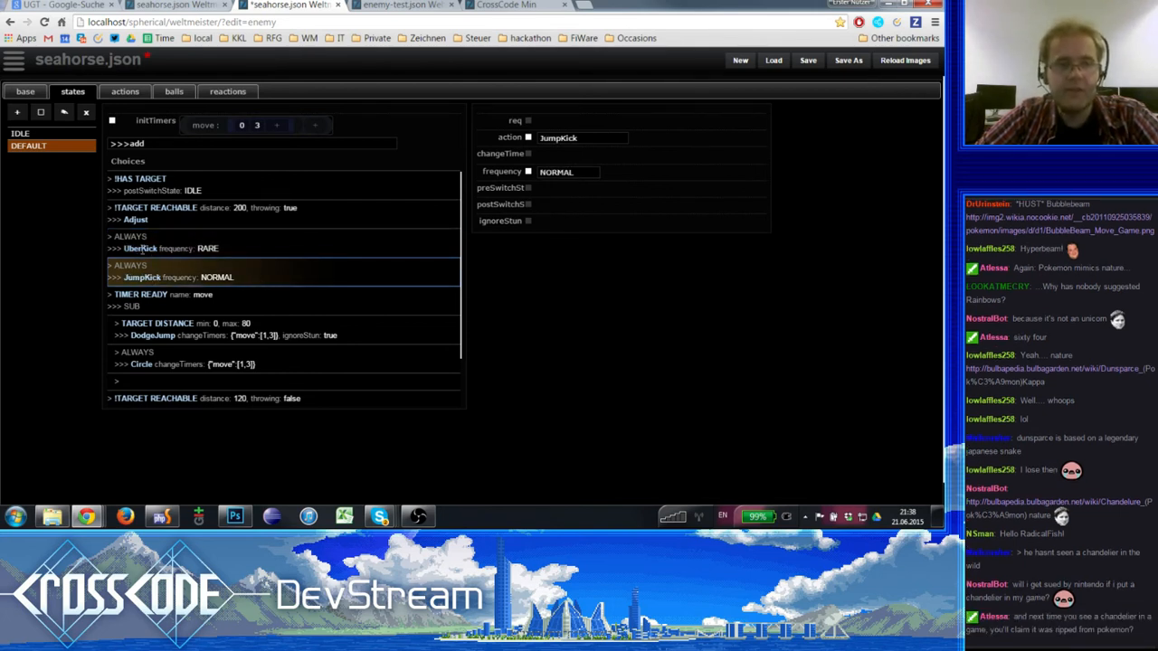
pyautogui.click(158, 248)
# - Delete the JumpKick choice from the DEFAULT state
pyautogui.click(159, 274)
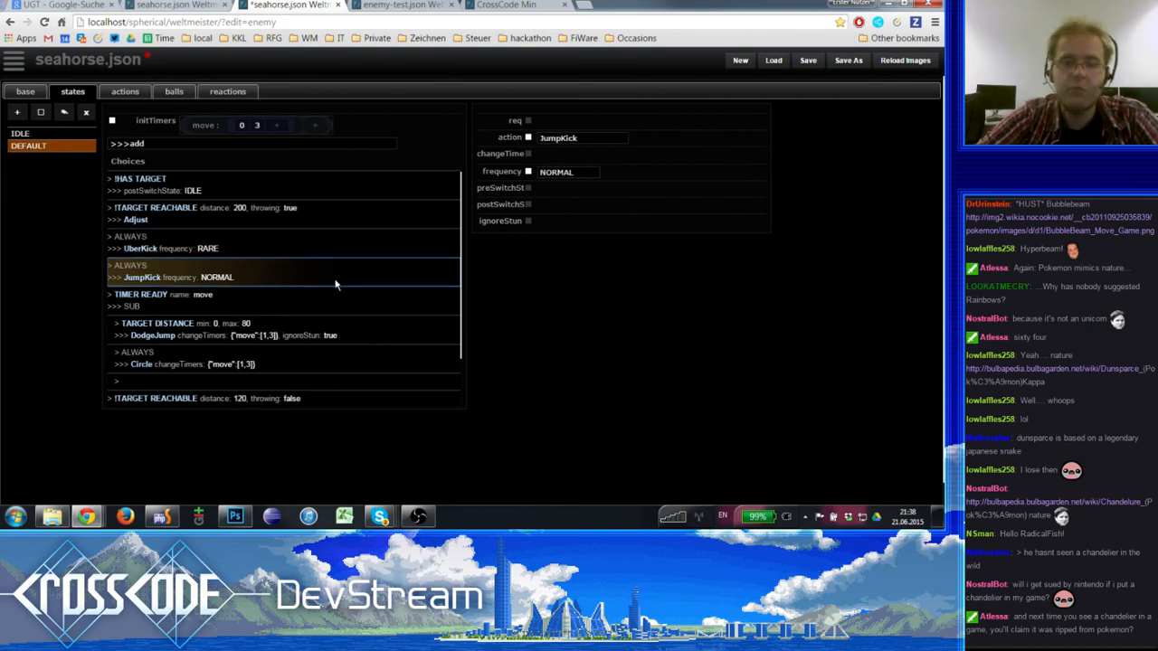
pyautogui.press('Delete')
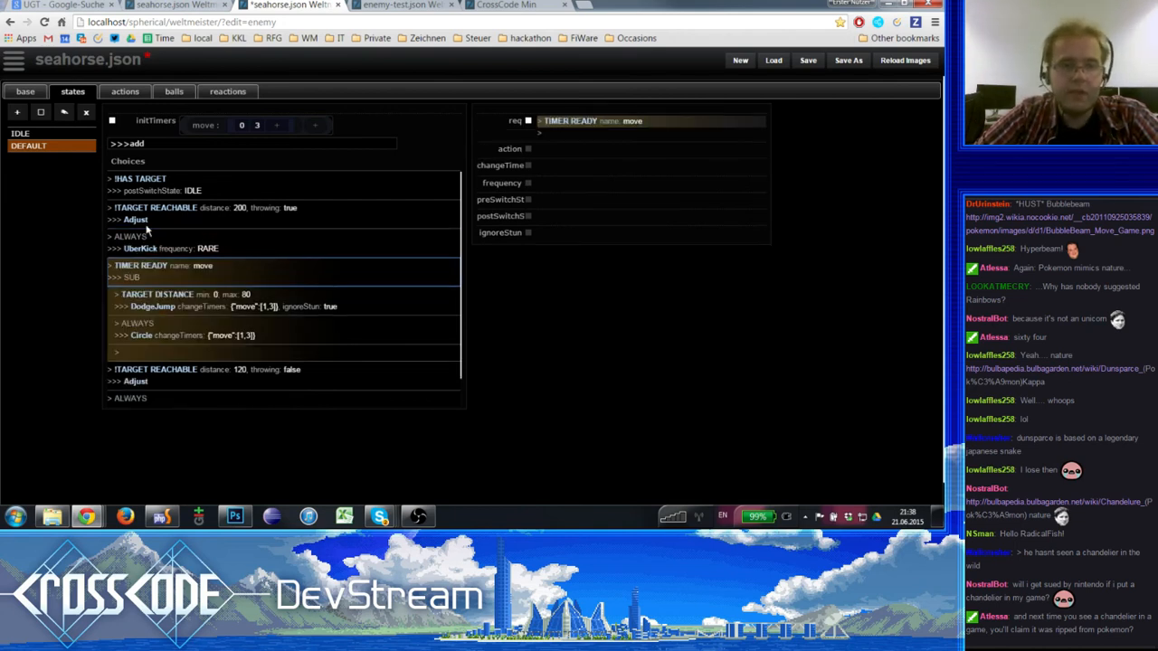
# - Set the frequency of the DEFAULT state's UberKick choice to OFTEN, leaving it without a requirement
pyautogui.click(149, 224)
pyautogui.click(155, 239)
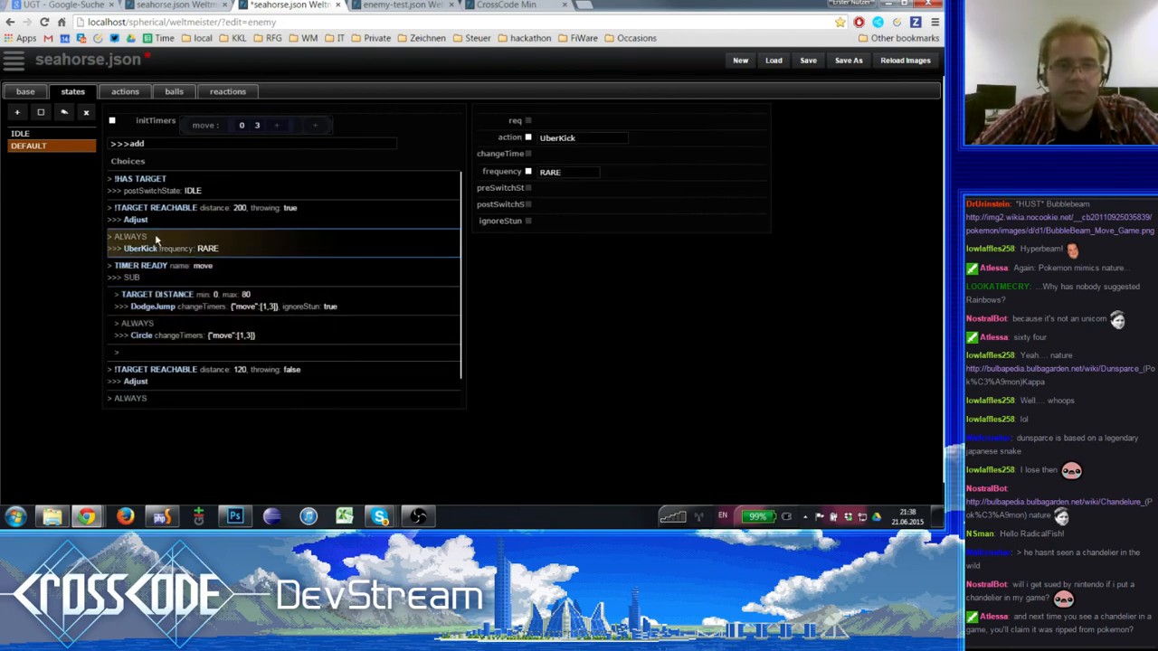
pyautogui.click(528, 120)
pyautogui.click(528, 121)
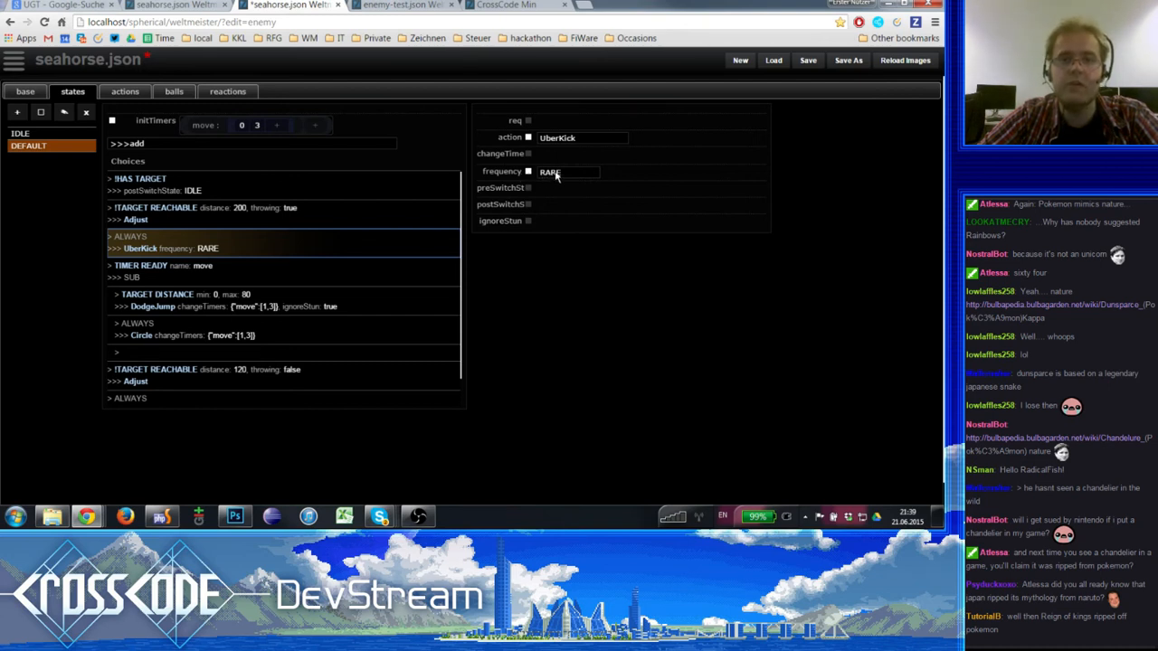
pyautogui.click(555, 173)
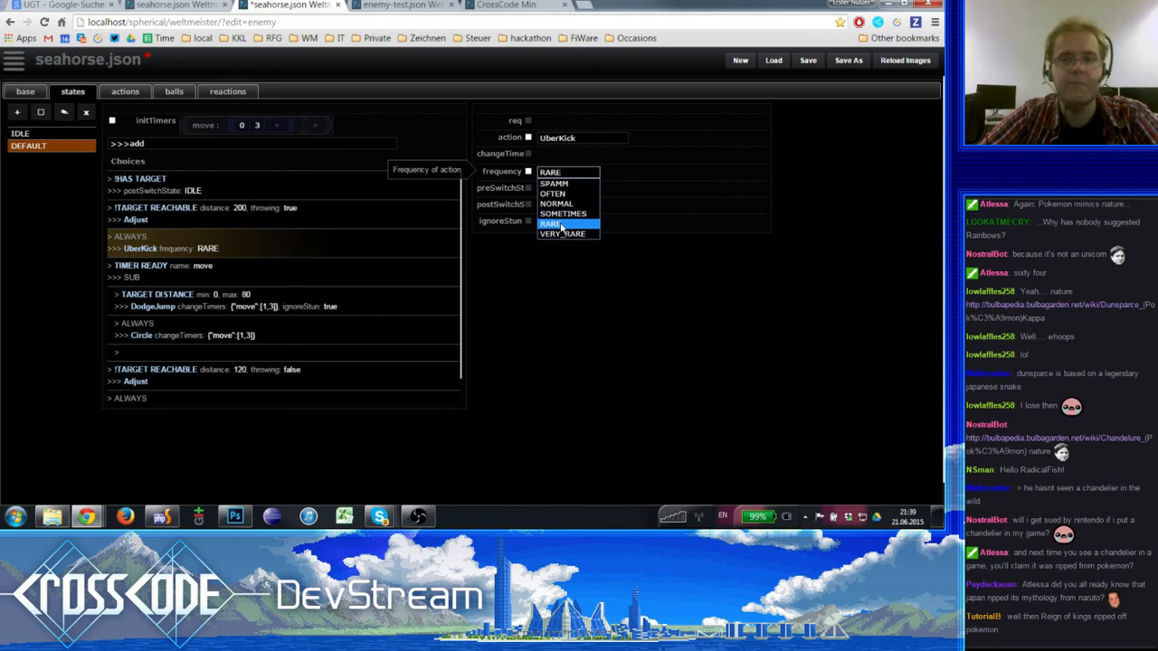
pyautogui.click(559, 183)
pyautogui.click(560, 172)
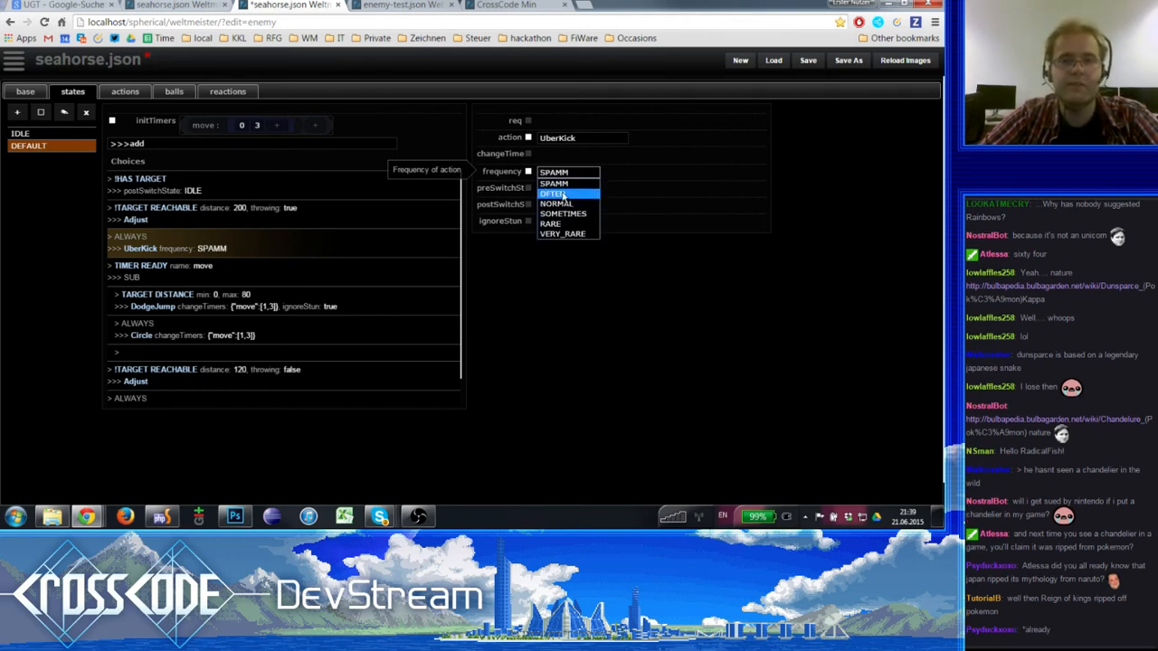
pyautogui.click(554, 193)
pyautogui.click(555, 176)
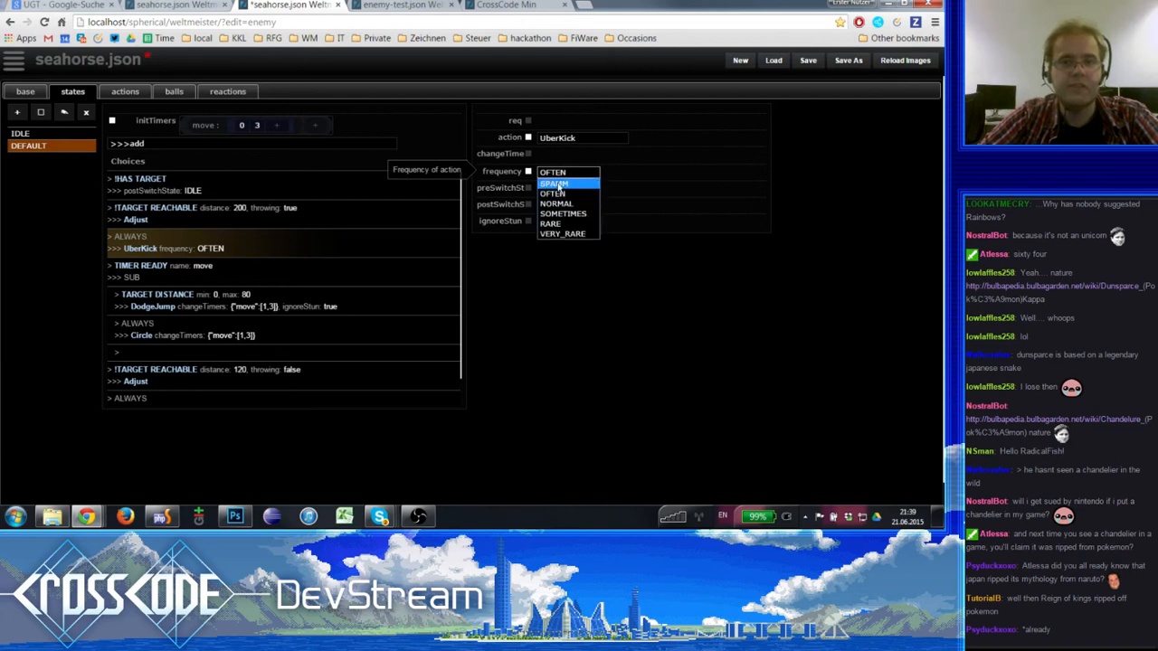
pyautogui.click(561, 195)
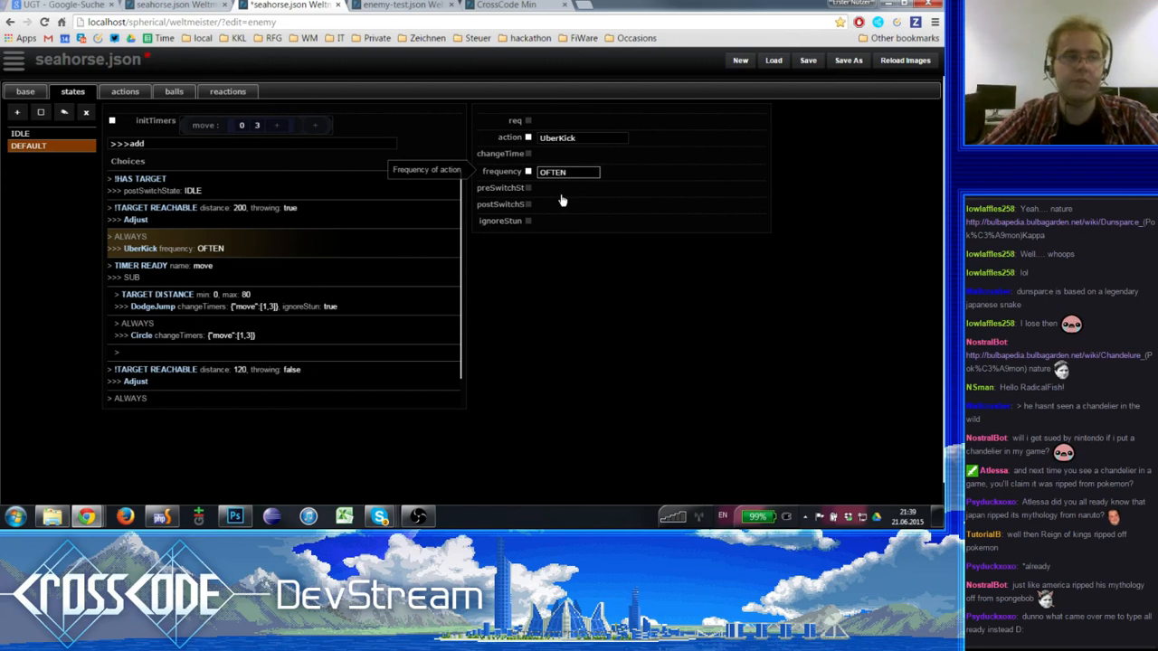
# - Replace the UberKick choice's action with JumpKick
pyautogui.click(570, 138)
pyautogui.click(572, 139)
pyautogui.click(571, 138)
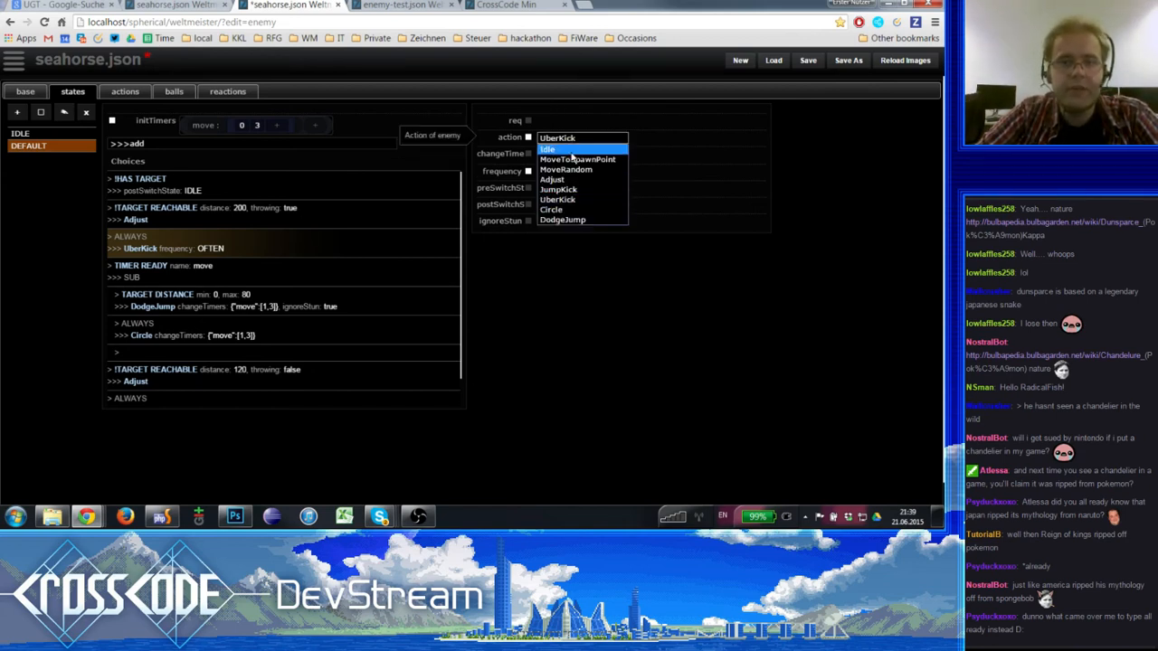
pyautogui.click(572, 189)
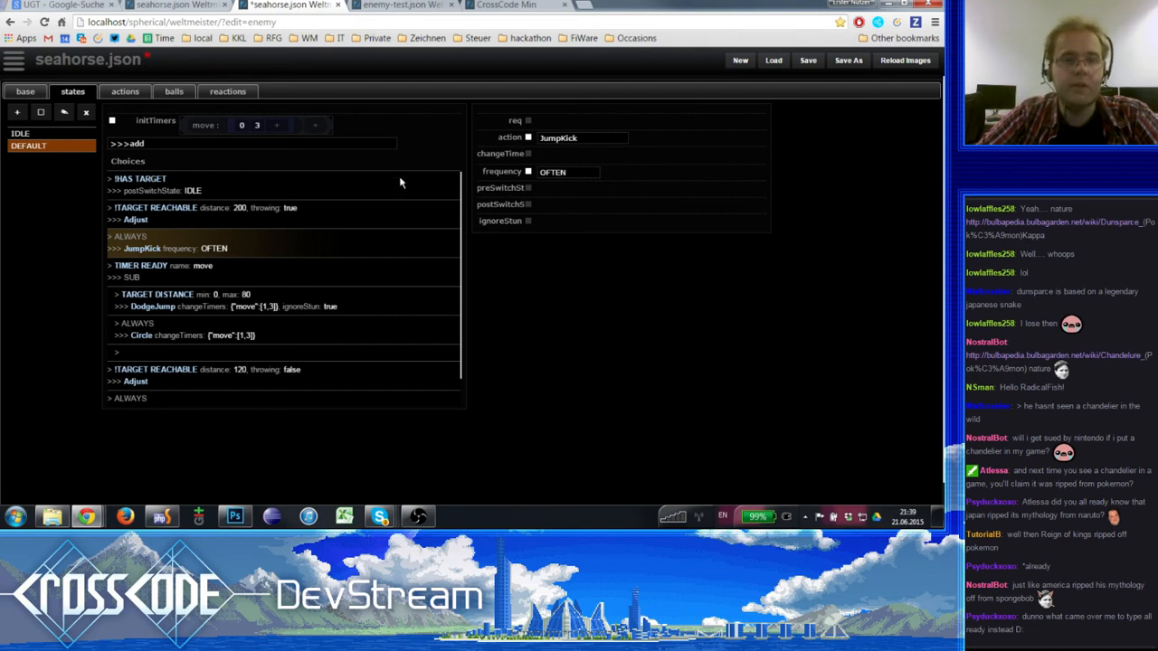
# - Examine the TIMER READY choice with its sub-choices and the !TARGET REACHABLE choice with distance 120
pyautogui.click(237, 264)
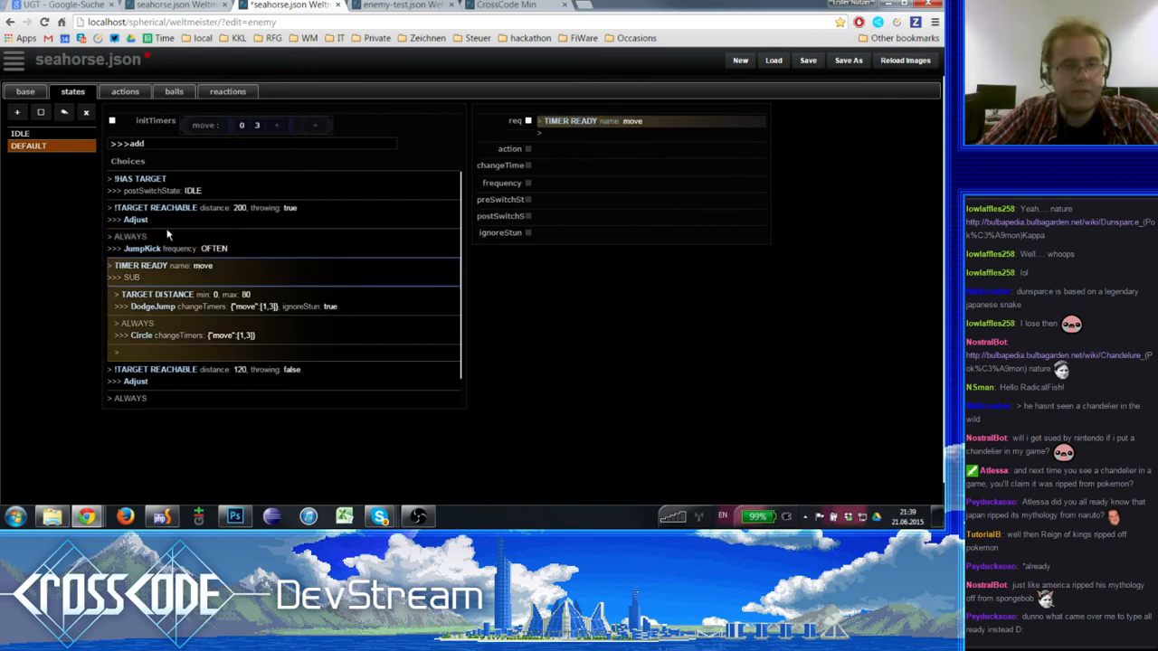
pyautogui.scroll(-3, 240, 325)
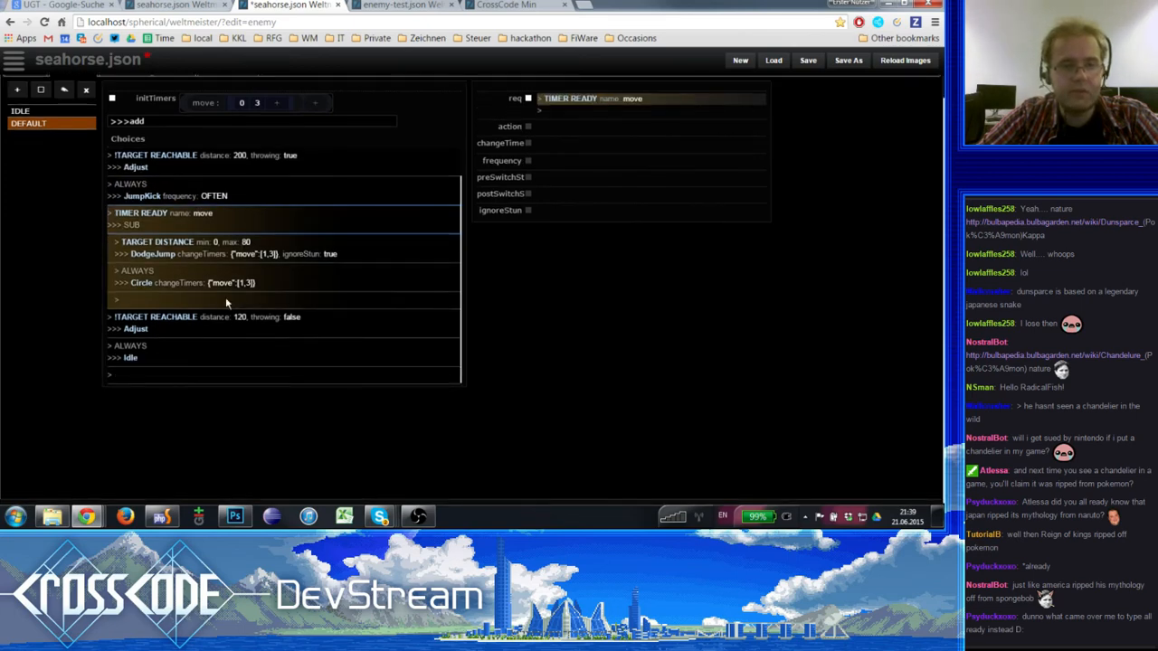
pyautogui.click(207, 319)
pyautogui.click(191, 215)
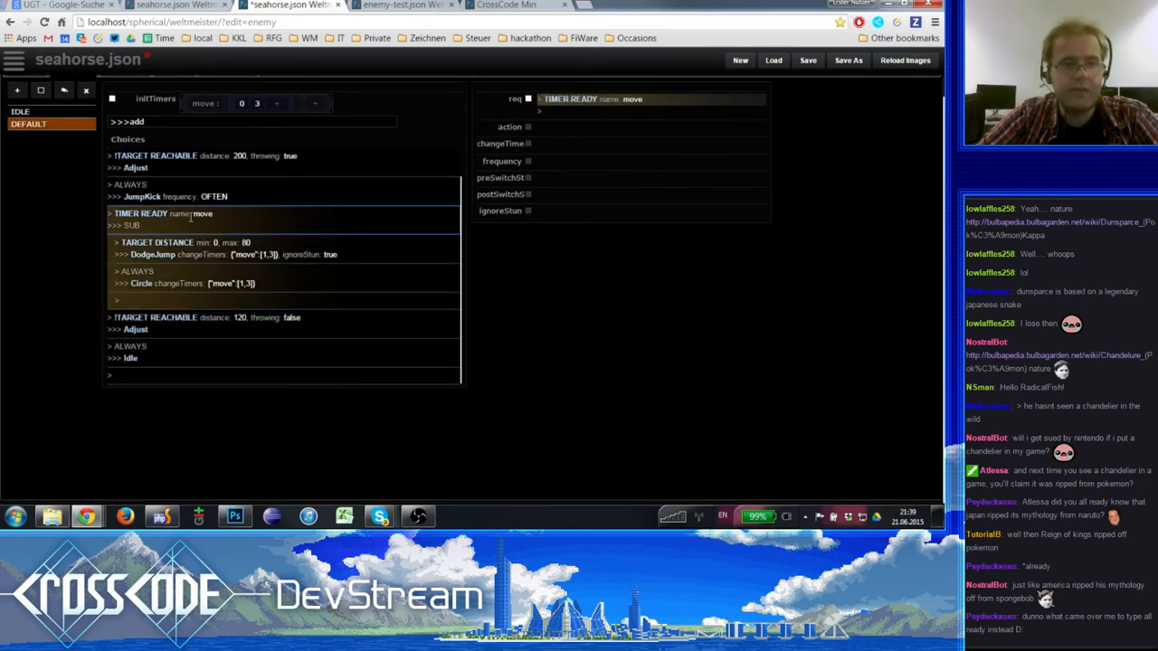
pyautogui.scroll(1, 191, 215)
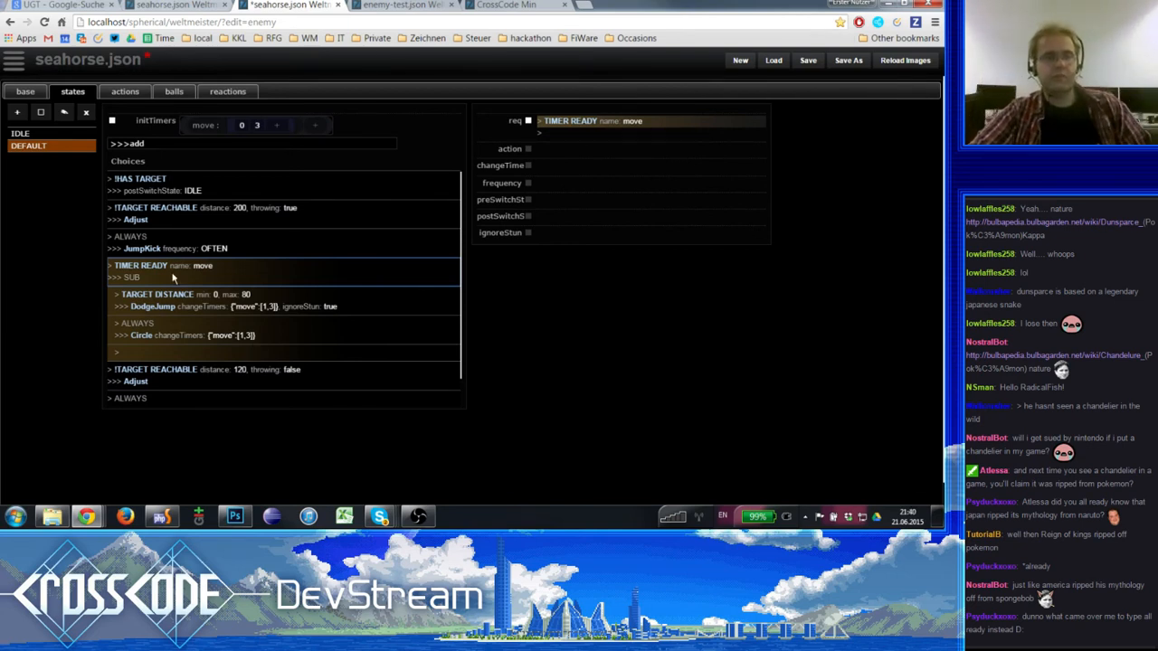
# - Review the DEFAULT state's !HAS TARGET, Adjust, JumpKick and TIMER READY choices in order of priority
pyautogui.click(176, 240)
pyautogui.click(180, 190)
pyautogui.click(191, 213)
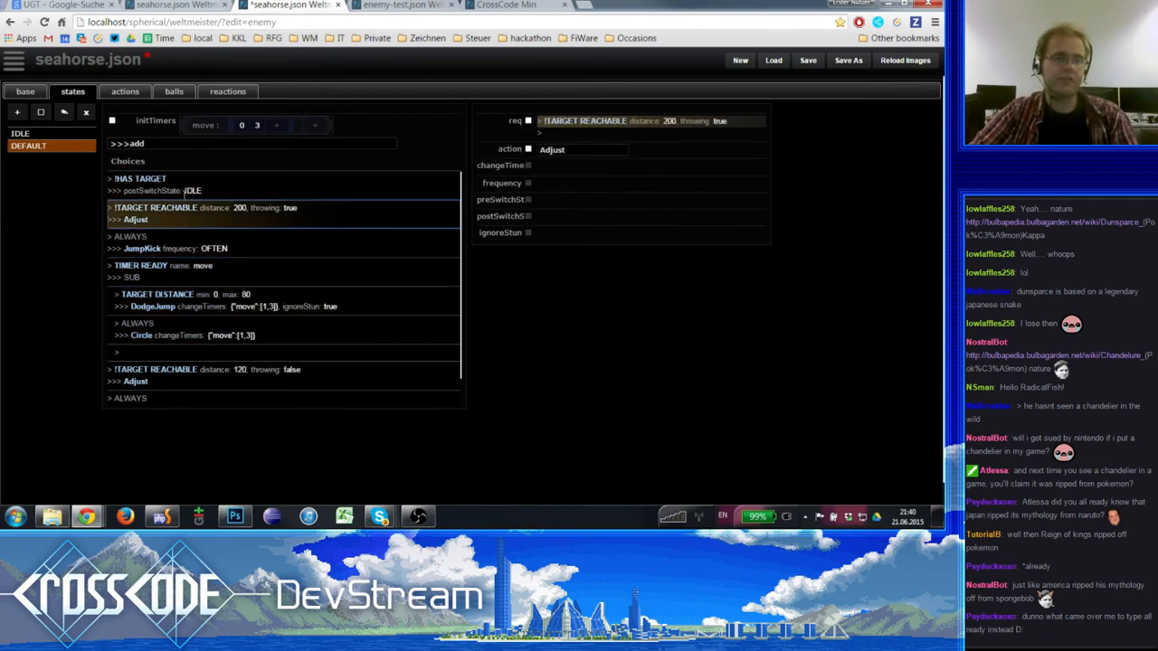
pyautogui.click(180, 187)
pyautogui.click(192, 214)
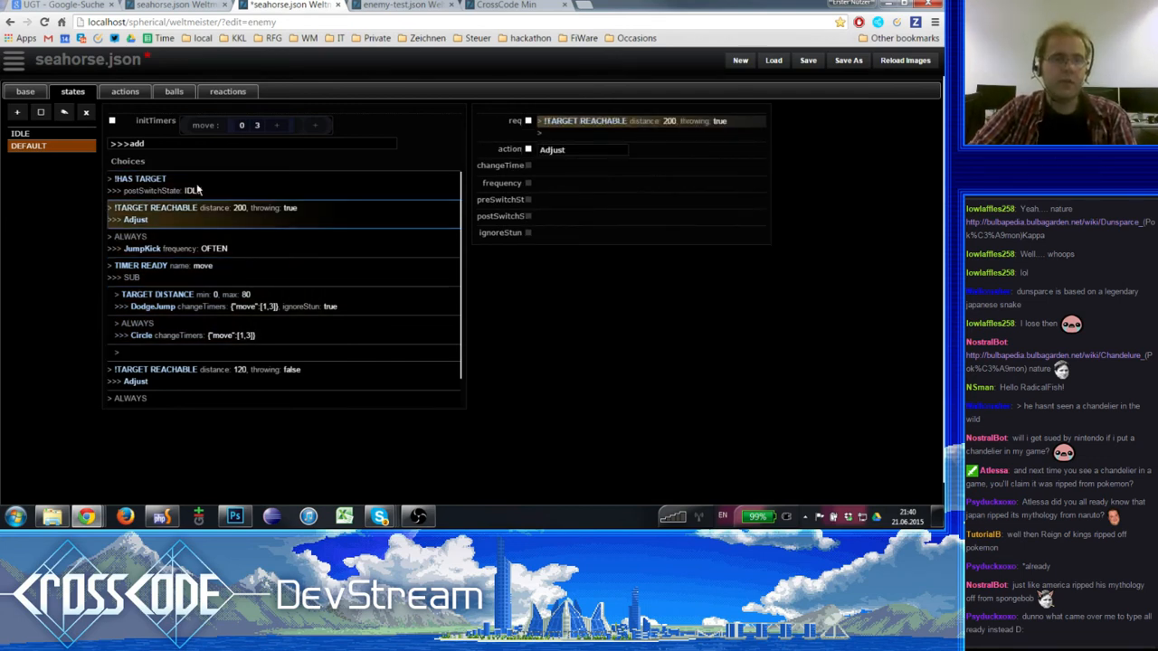
pyautogui.click(195, 190)
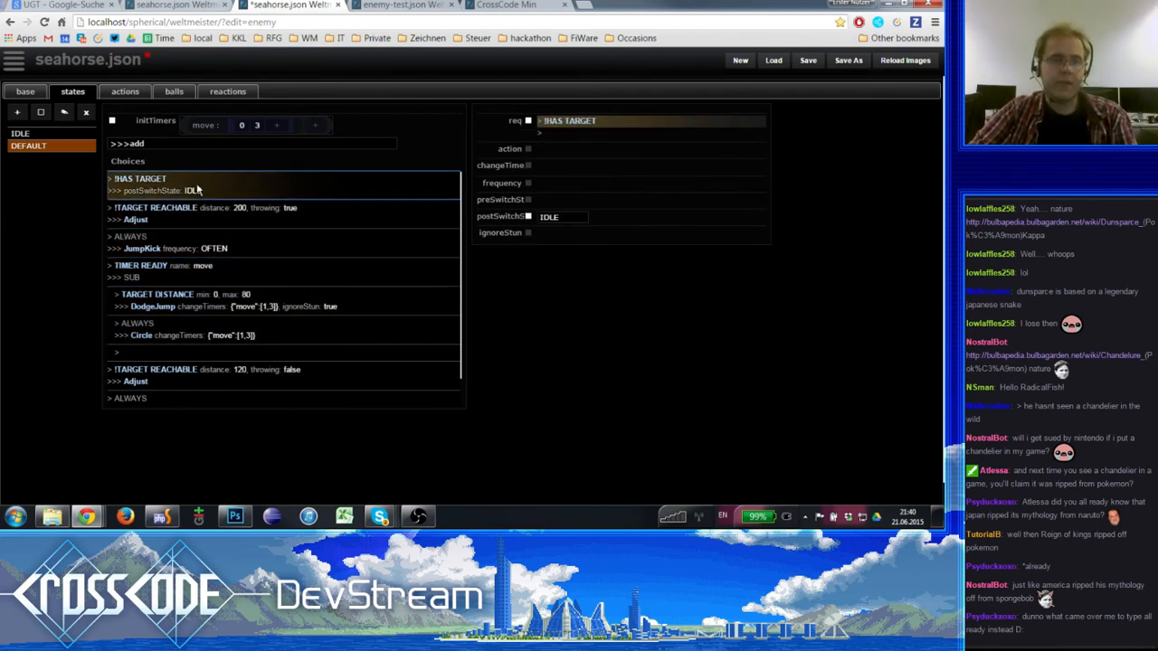
pyautogui.click(208, 247)
pyautogui.click(196, 270)
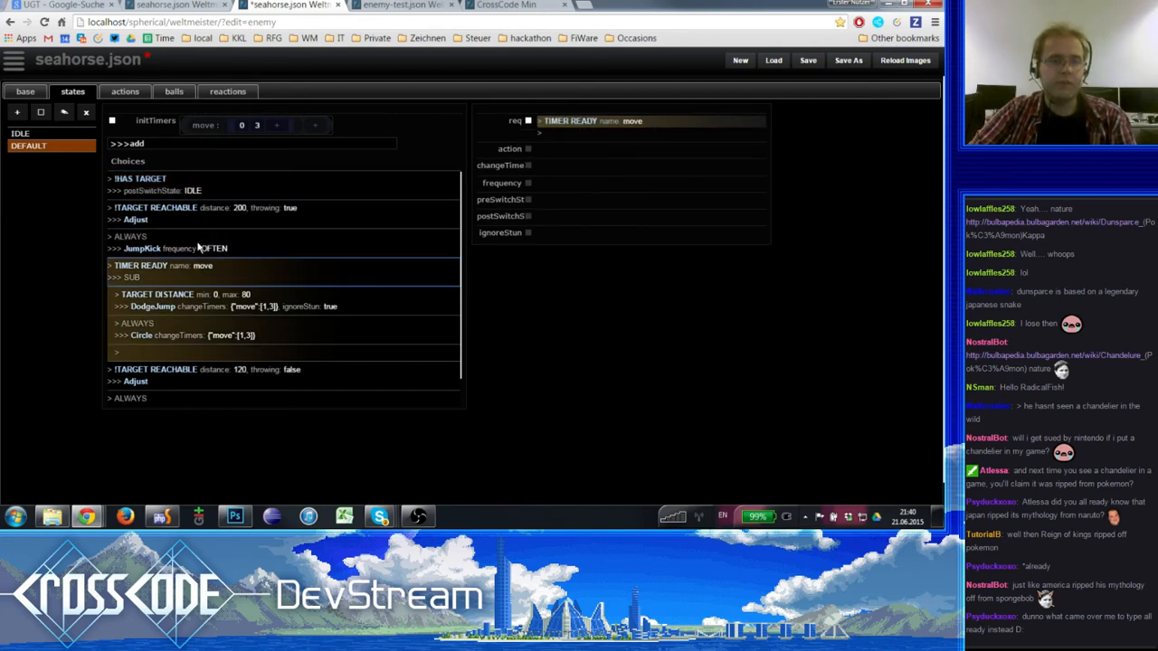
pyautogui.click(200, 249)
pyautogui.click(201, 265)
pyautogui.click(201, 239)
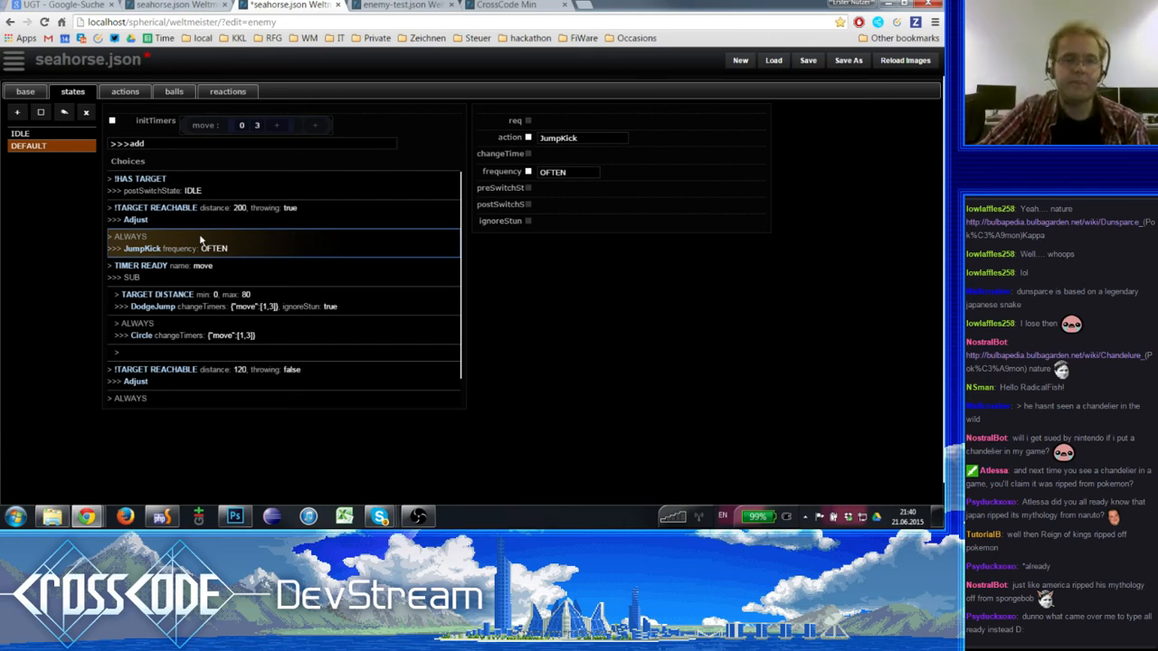
# - Examine the DEFAULT state's TIMER READY choice for the move timer in relation to its DodgeJump and Circle sub-choices and the JumpKick choice
pyautogui.click(176, 265)
pyautogui.click(180, 292)
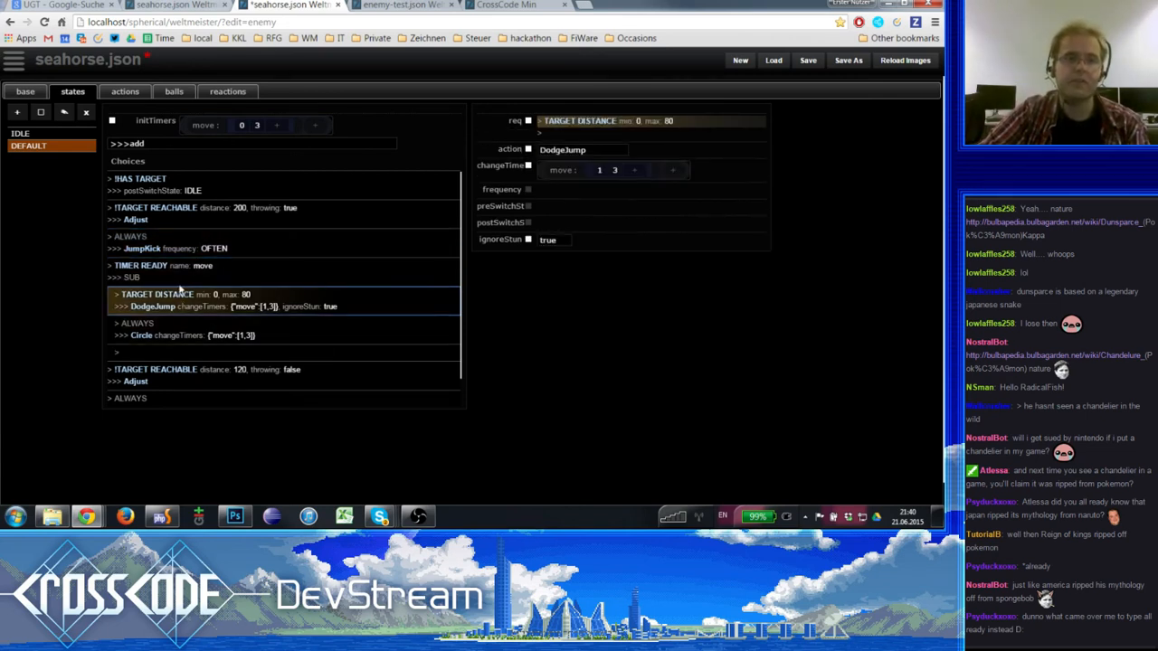
pyautogui.click(180, 277)
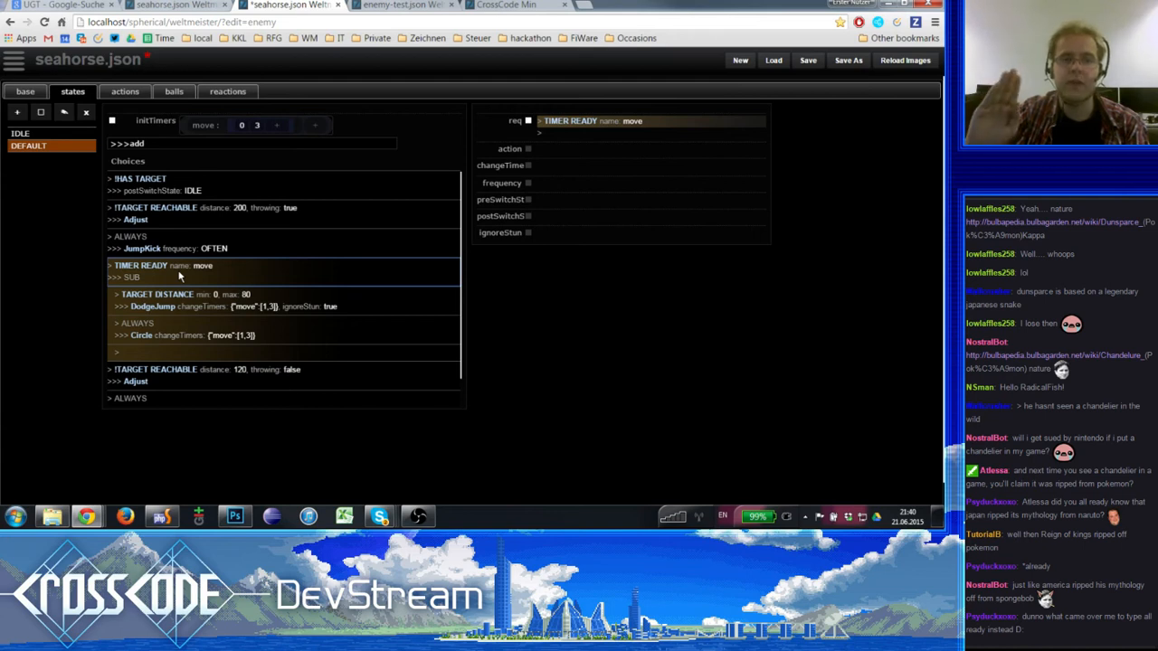
pyautogui.click(180, 300)
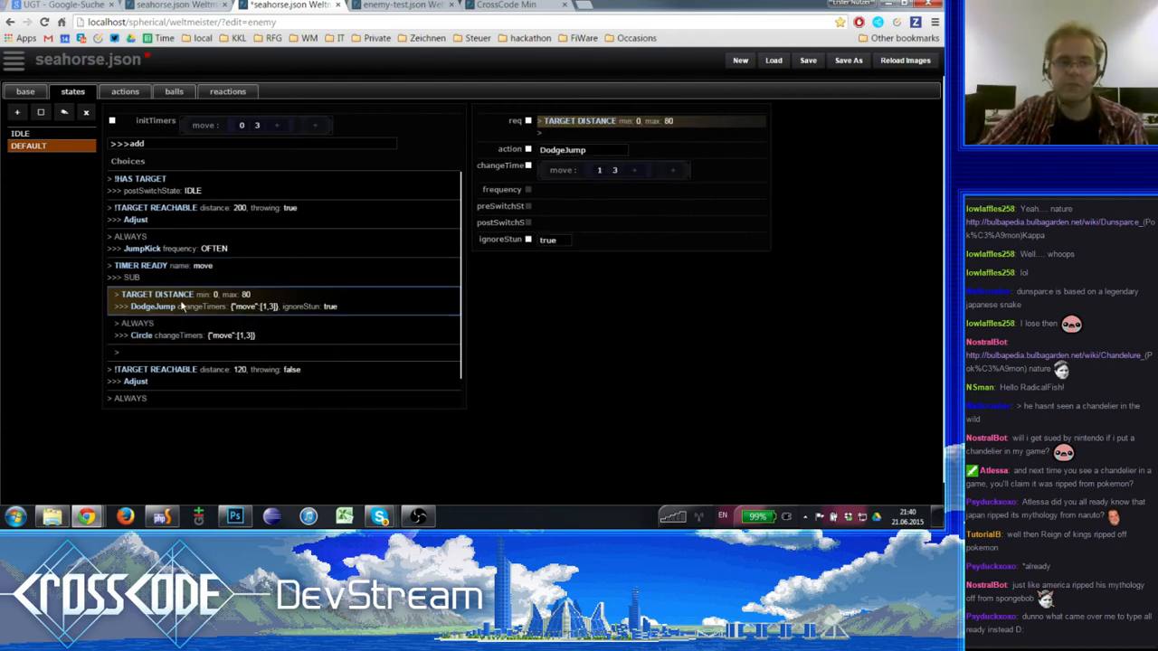
pyautogui.click(181, 330)
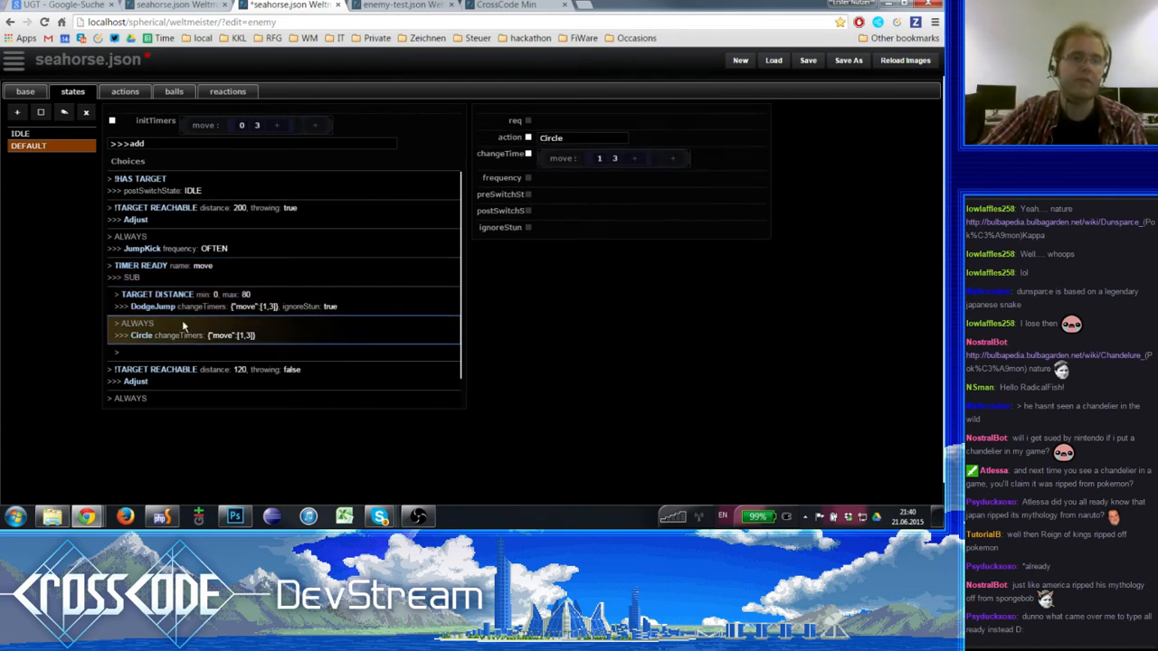
pyautogui.click(180, 299)
pyautogui.click(168, 272)
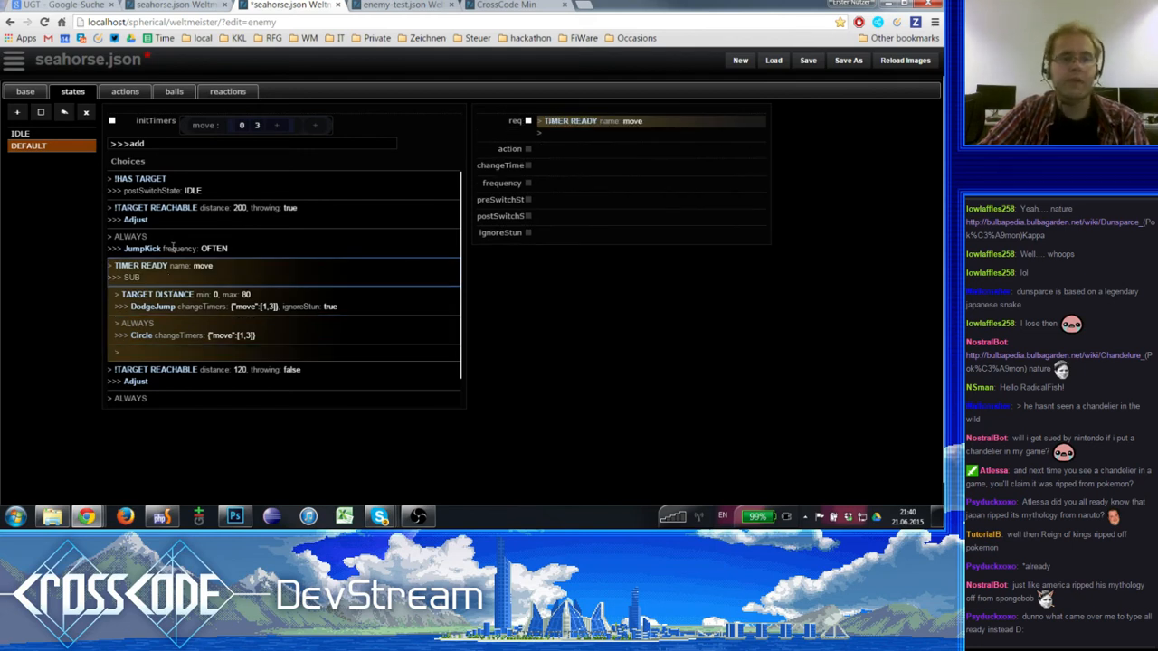
pyautogui.click(173, 246)
pyautogui.click(177, 275)
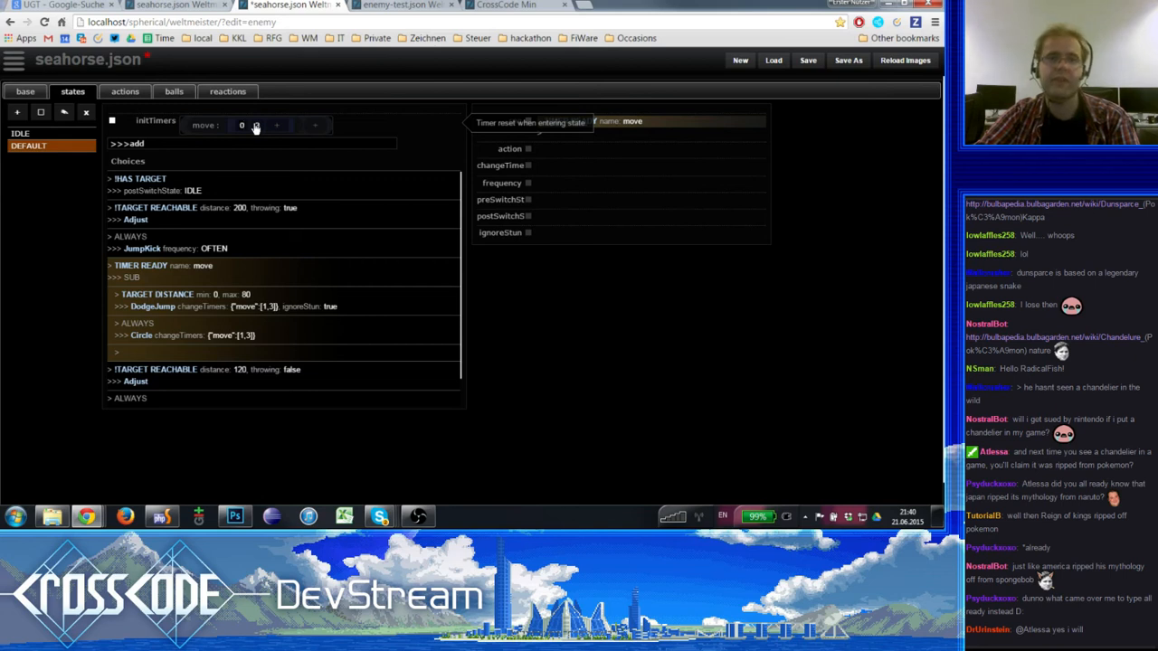
# - Compare the requirement, changeTimers and ignoreStun settings of the DodgeJump sub-choice with those of the Circle sub-choice
pyautogui.click(260, 305)
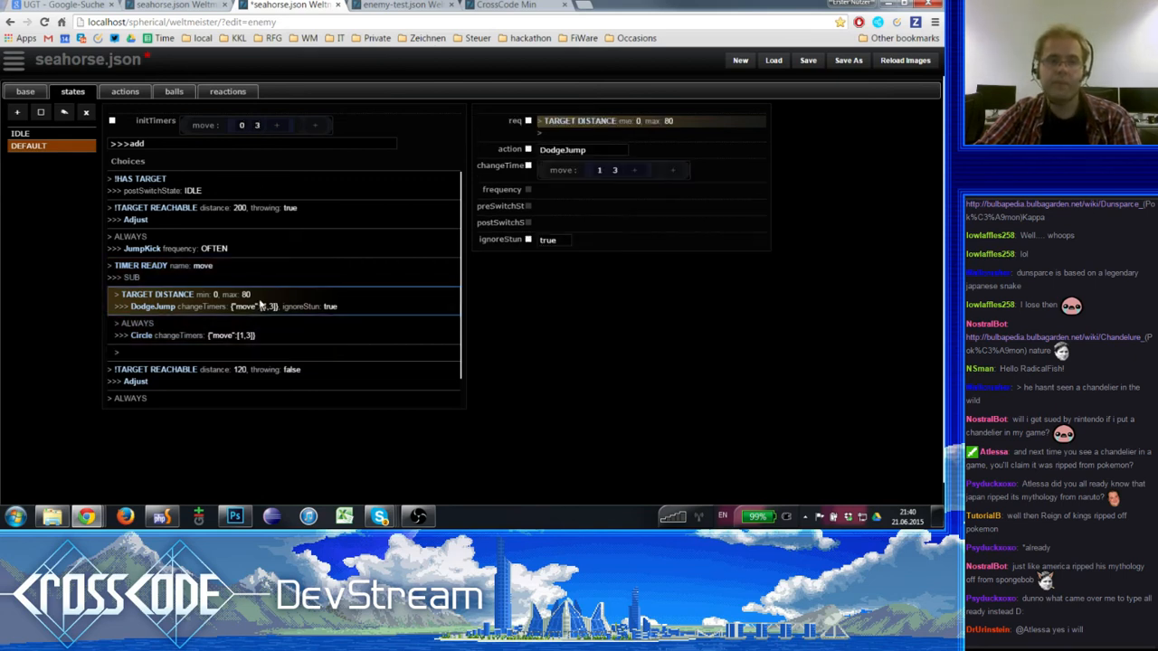
pyautogui.click(251, 271)
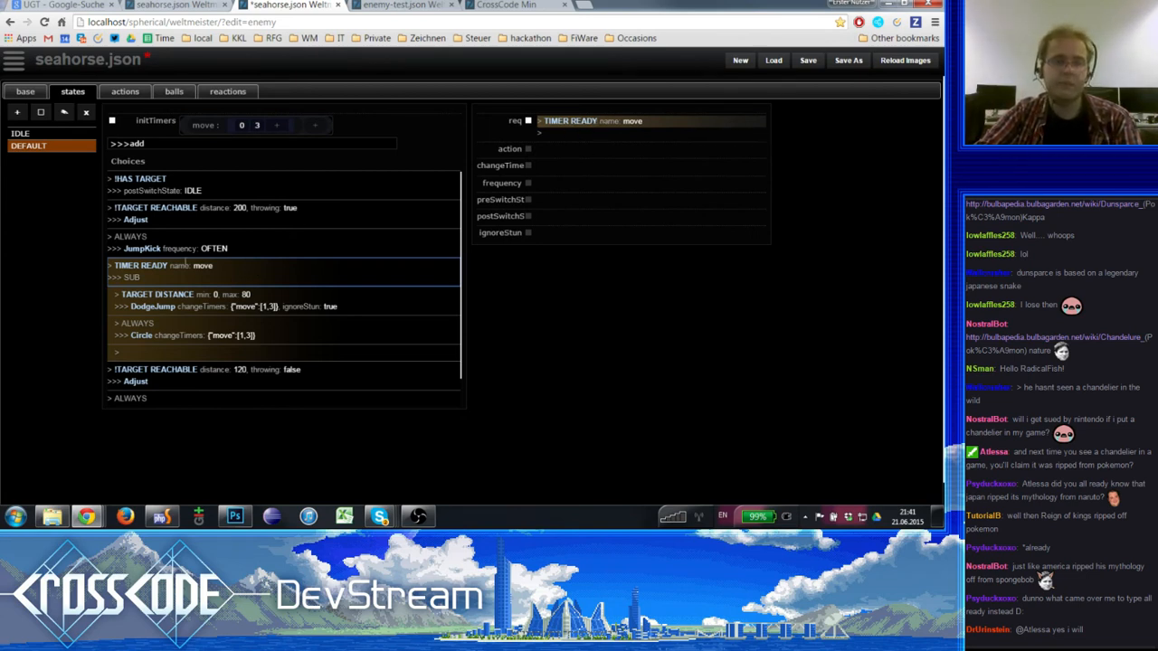
pyautogui.click(214, 304)
pyautogui.click(213, 331)
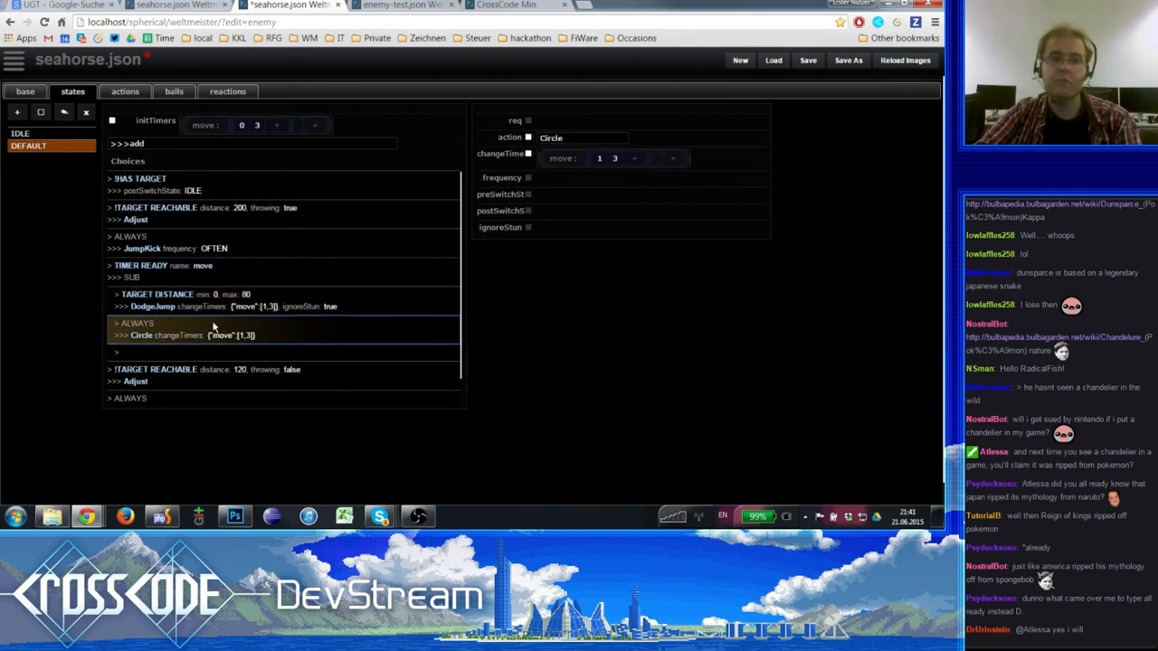
pyautogui.click(220, 299)
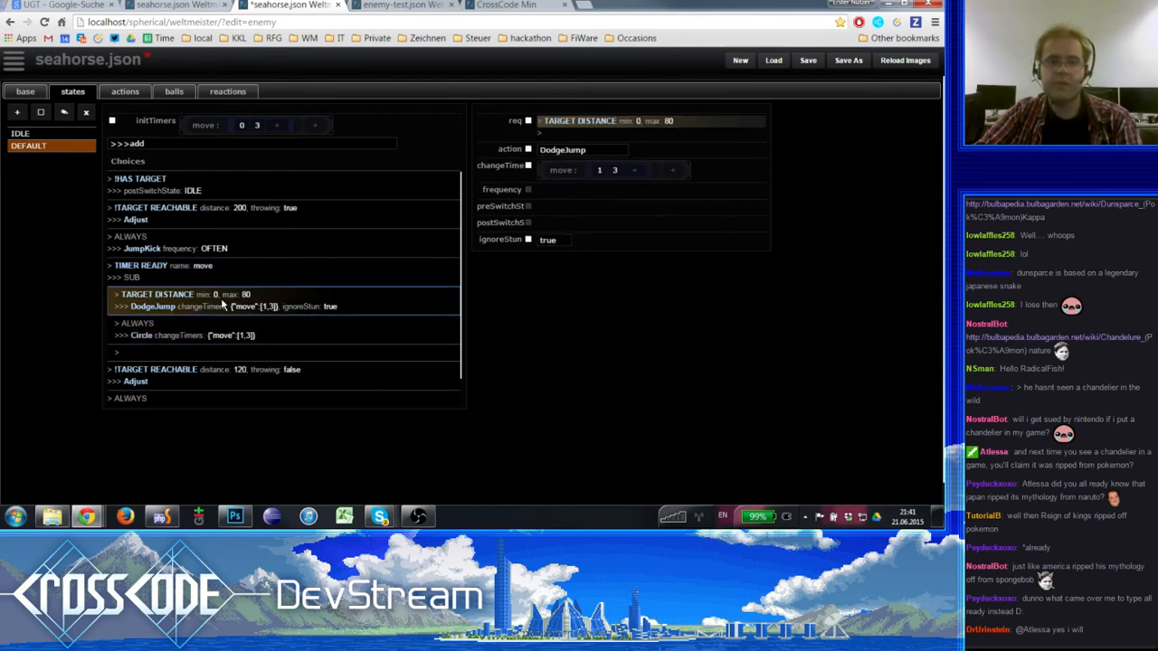
pyautogui.click(209, 334)
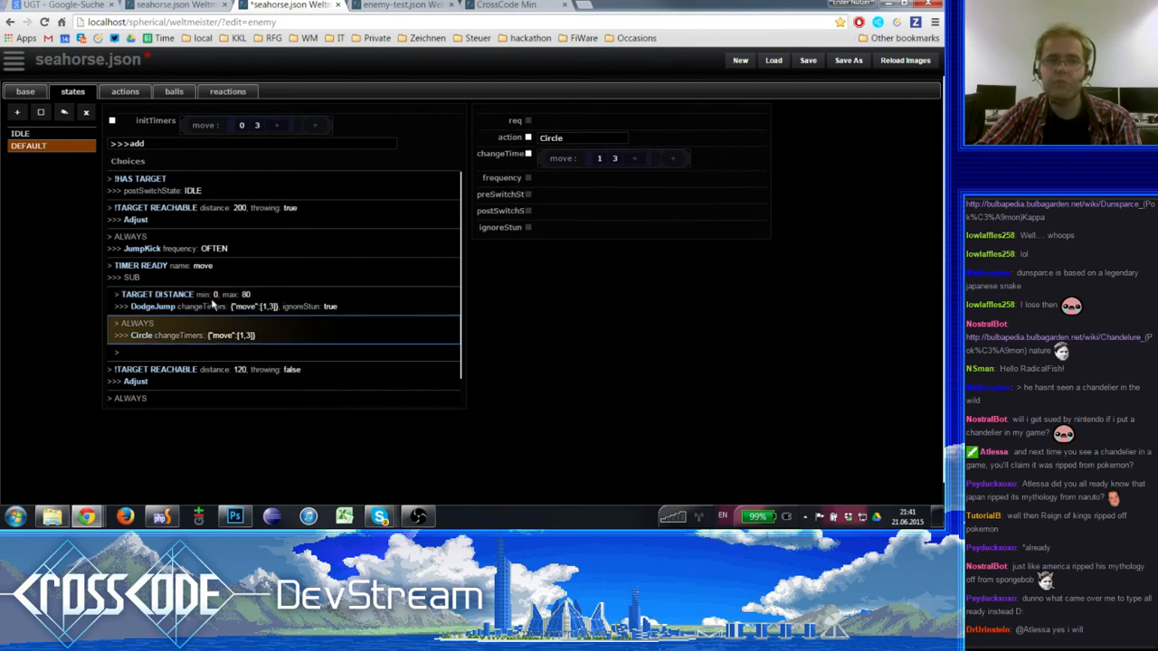
pyautogui.click(214, 305)
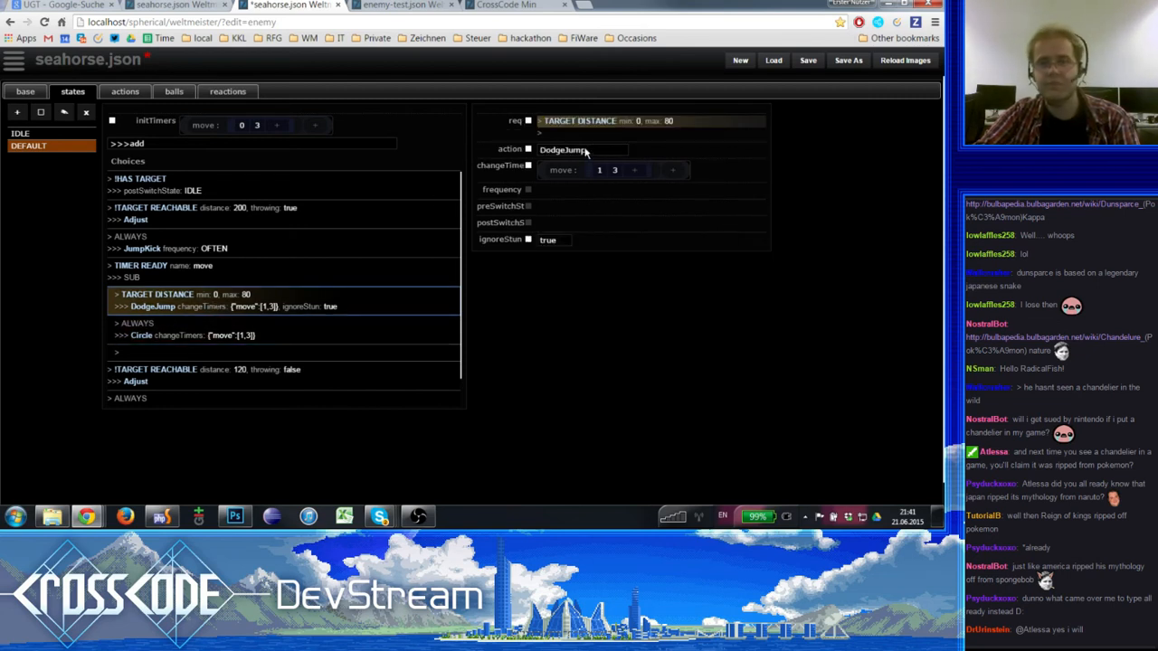
pyautogui.click(257, 340)
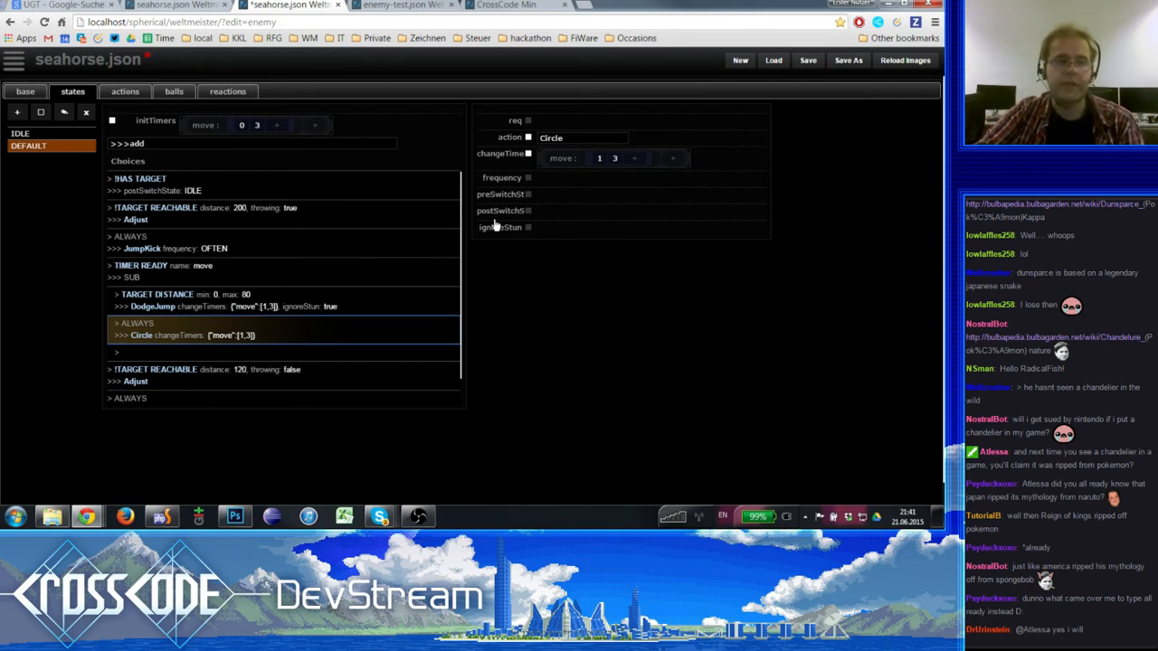
# - Delete the TARGET DISTANCE sub-choice with the DodgeJump action from the TIMER READY choice
pyautogui.click(296, 292)
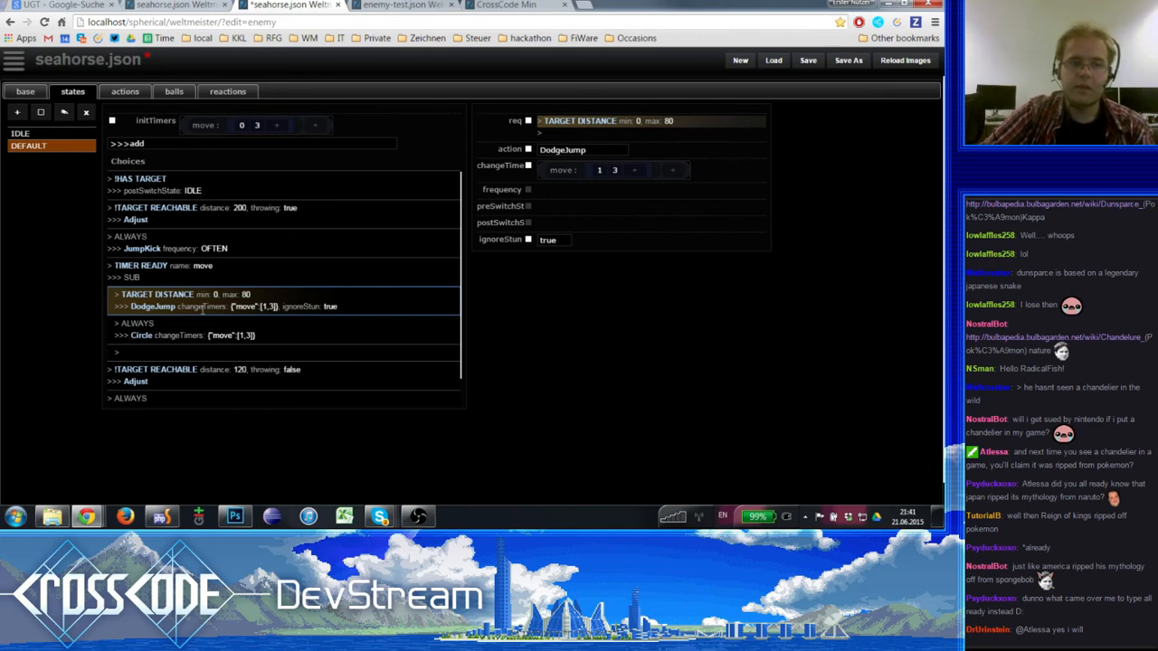
pyautogui.click(205, 278)
pyautogui.click(204, 305)
pyautogui.press('Delete')
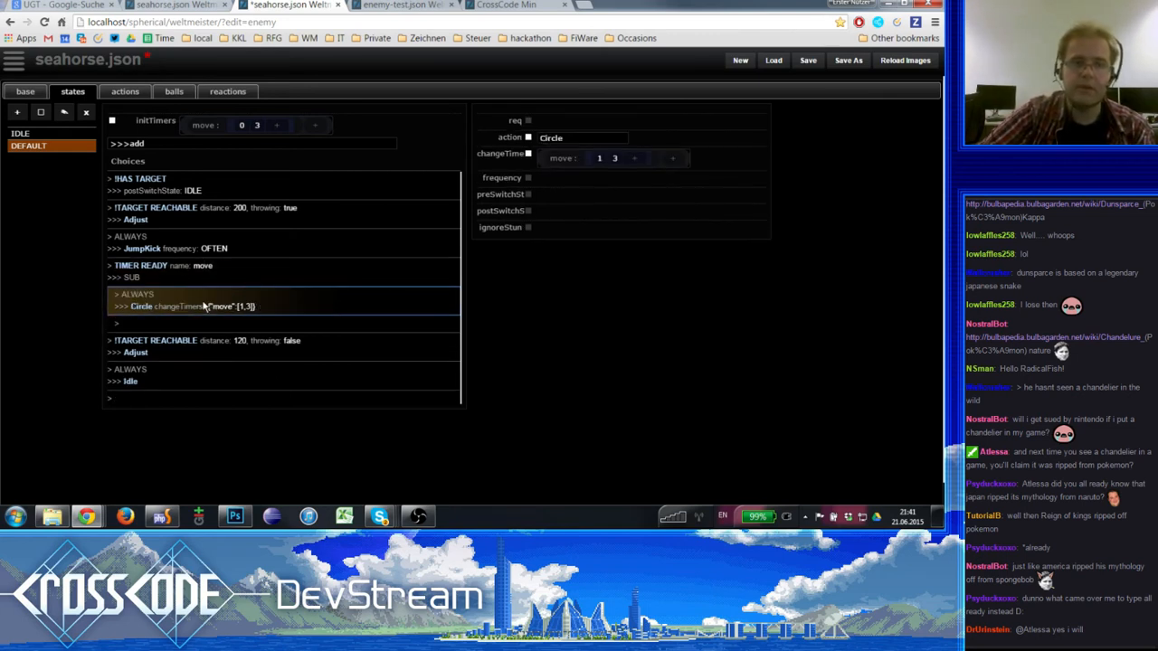
# - Delete the !TARGET REACHABLE choice with distance 120 and the Adjust action from the DEFAULT state
pyautogui.click(214, 267)
pyautogui.click(202, 305)
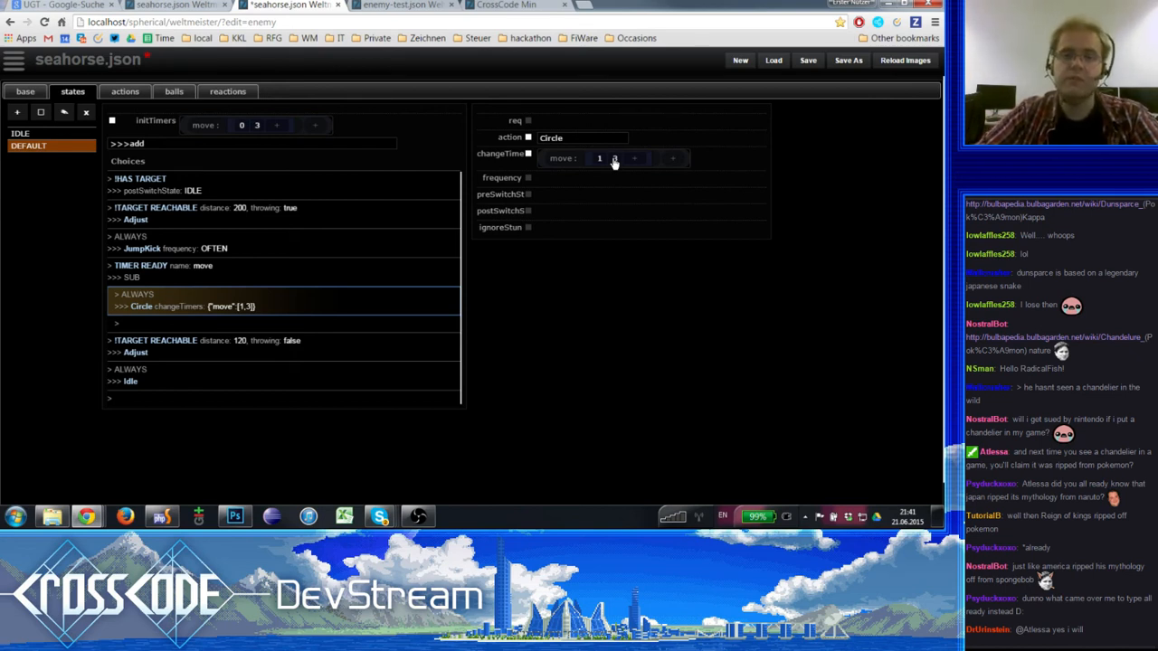
pyautogui.click(200, 327)
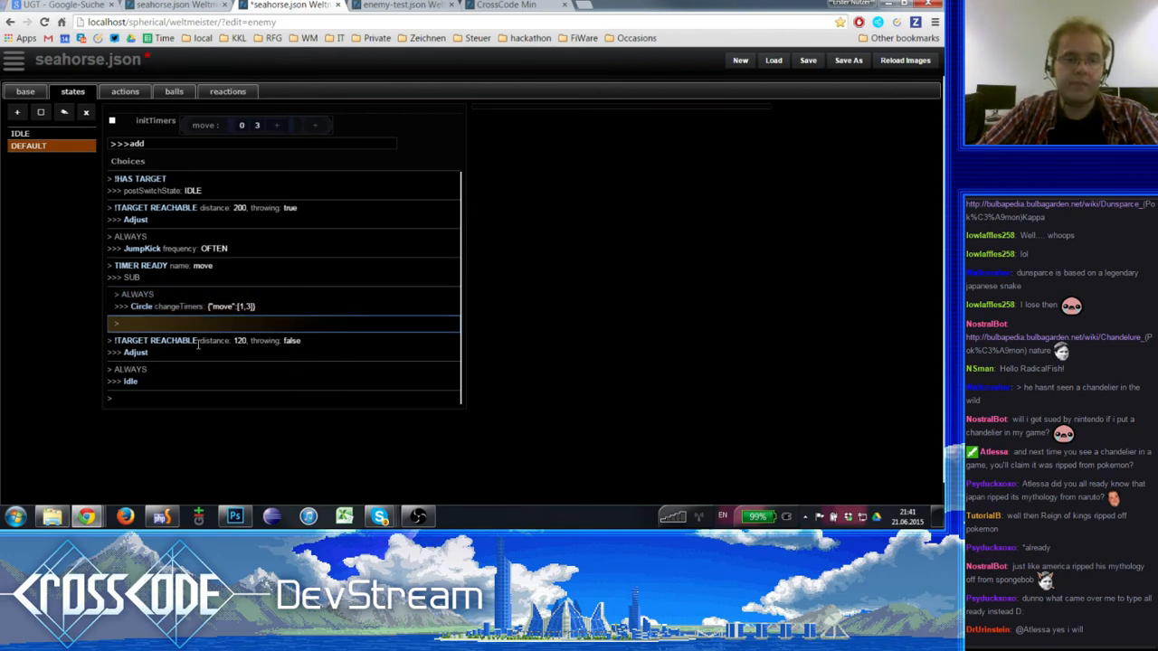
pyautogui.click(197, 344)
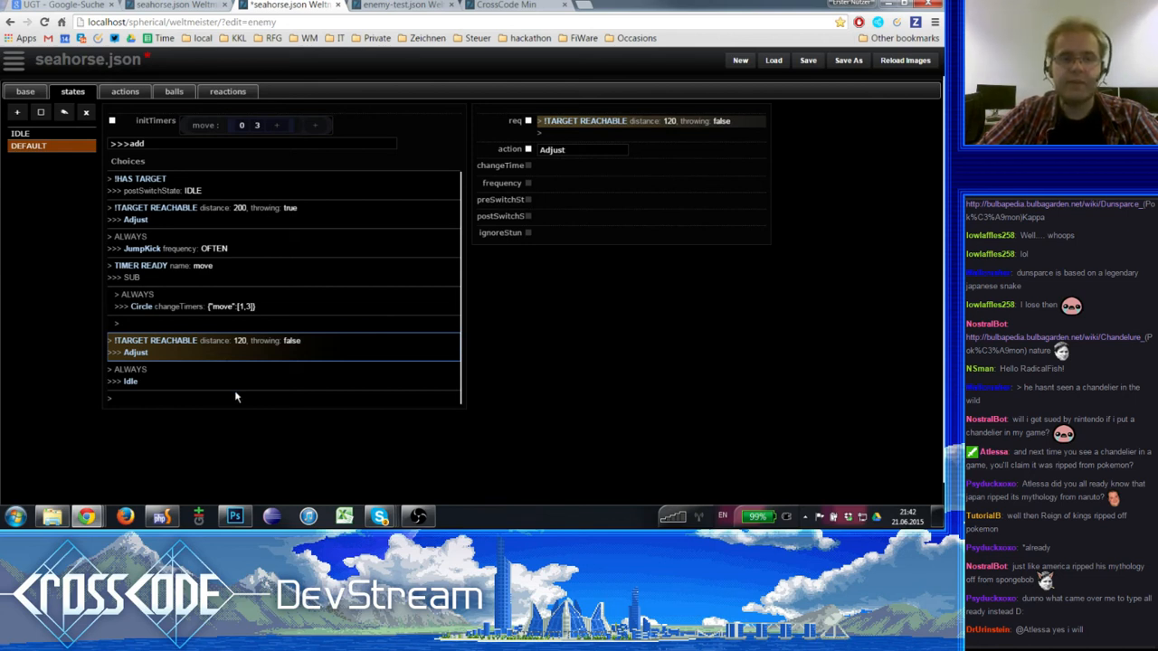
pyautogui.click(251, 367)
pyautogui.click(254, 354)
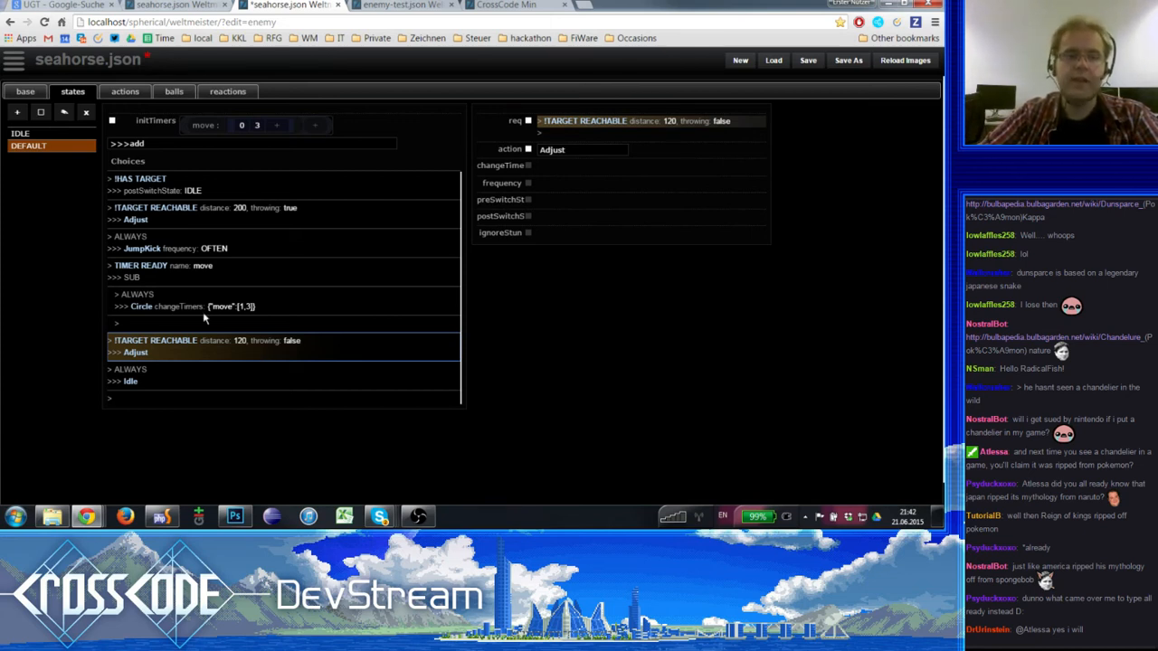
pyautogui.click(225, 322)
pyautogui.click(222, 338)
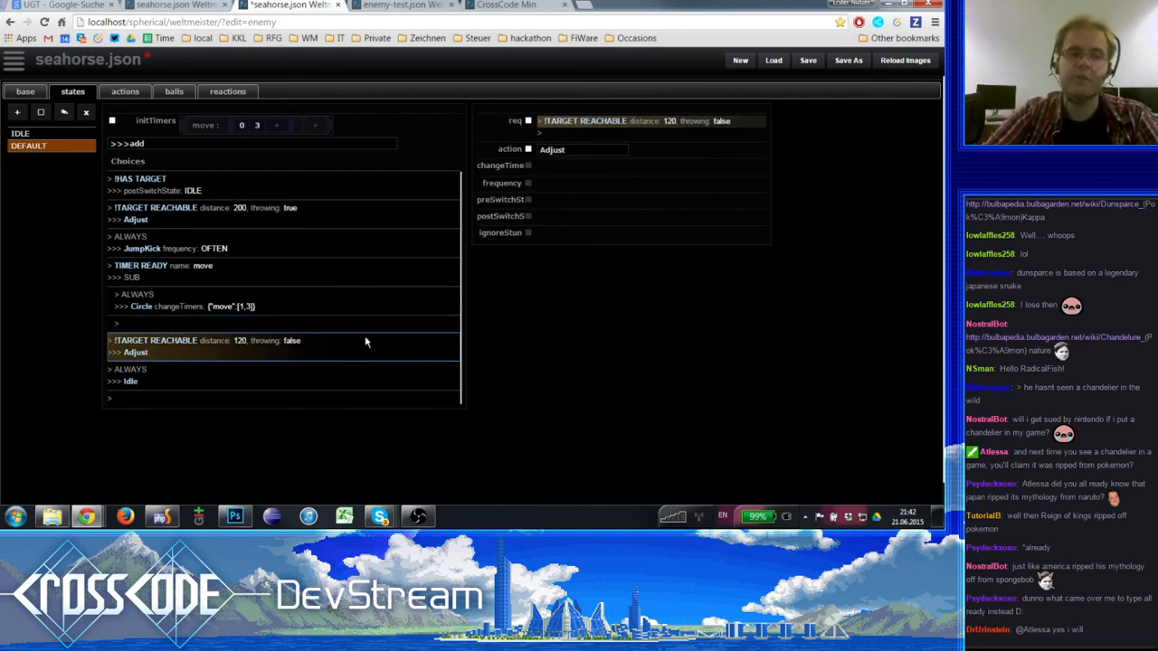
pyautogui.press('Delete')
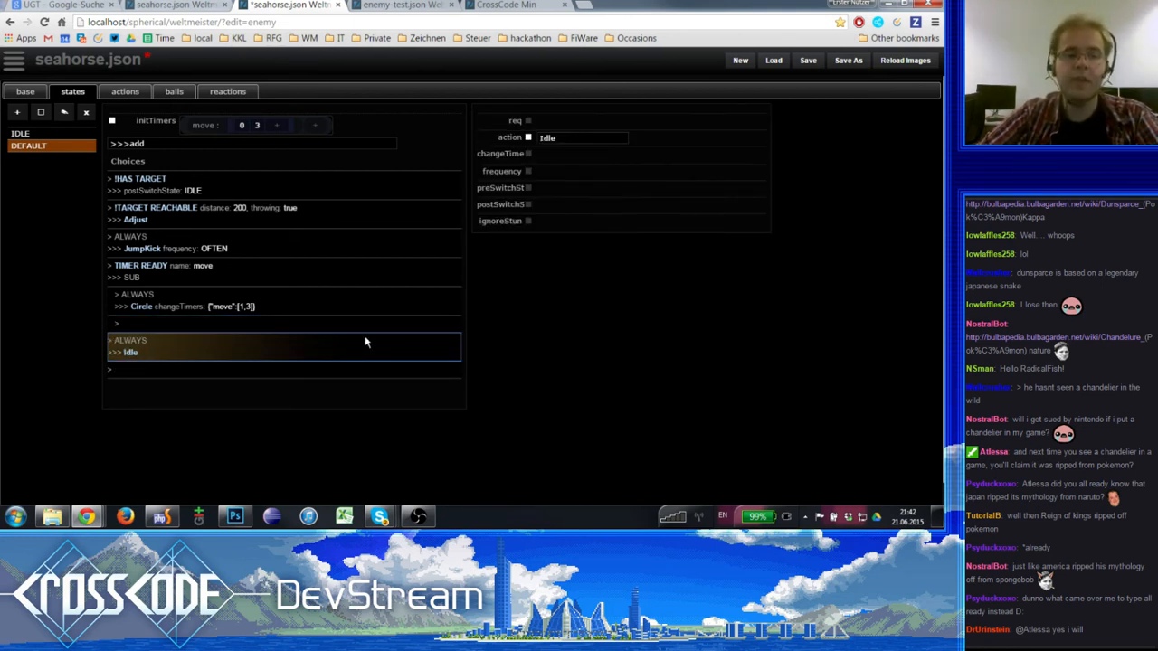
# - Check the remaining DEFAULT state choices from JumpKick to Idle and save seahorse.json
pyautogui.click(181, 246)
pyautogui.click(184, 343)
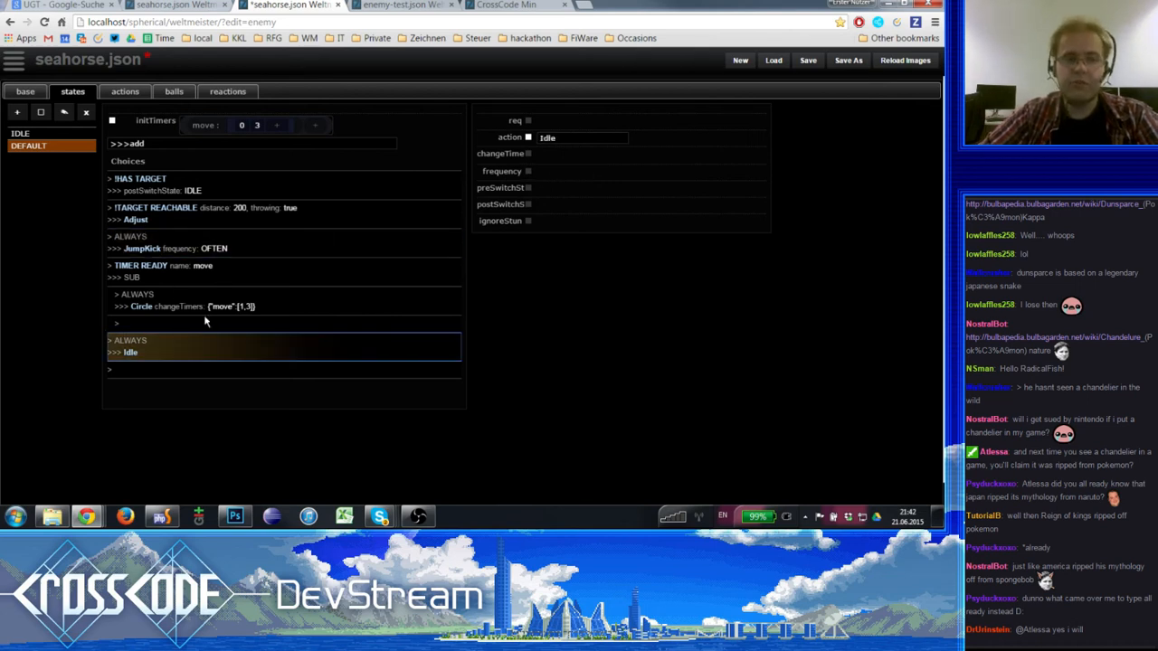
pyautogui.scroll(-1, 205, 326)
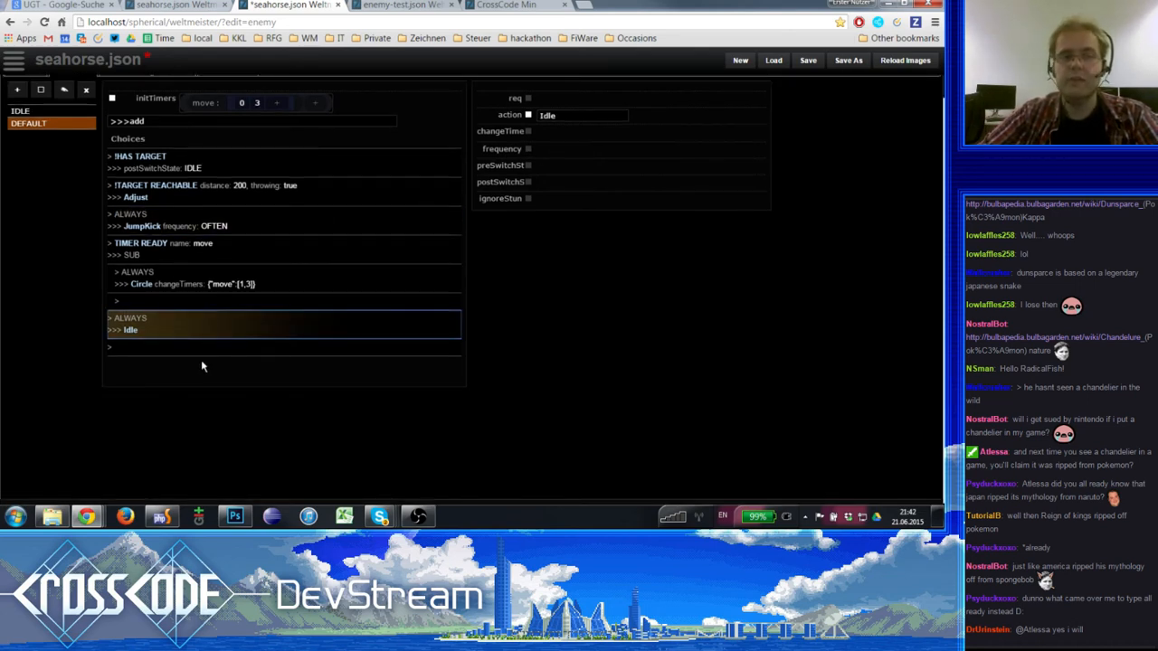
pyautogui.scroll(1, 164, 264)
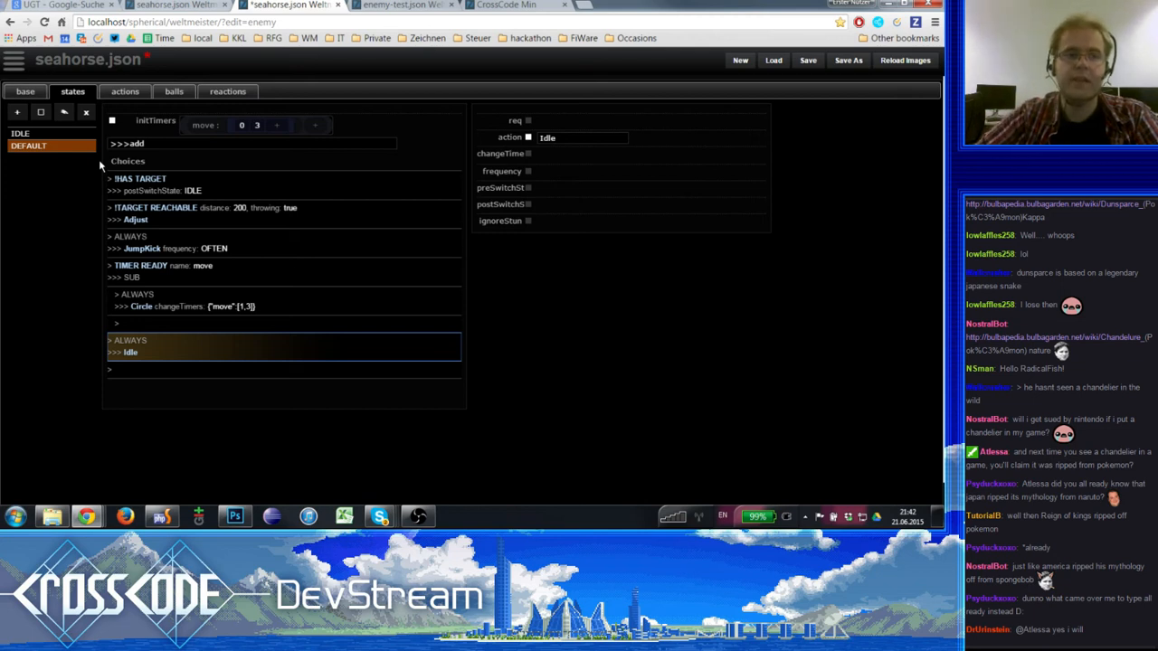
pyautogui.click(808, 63)
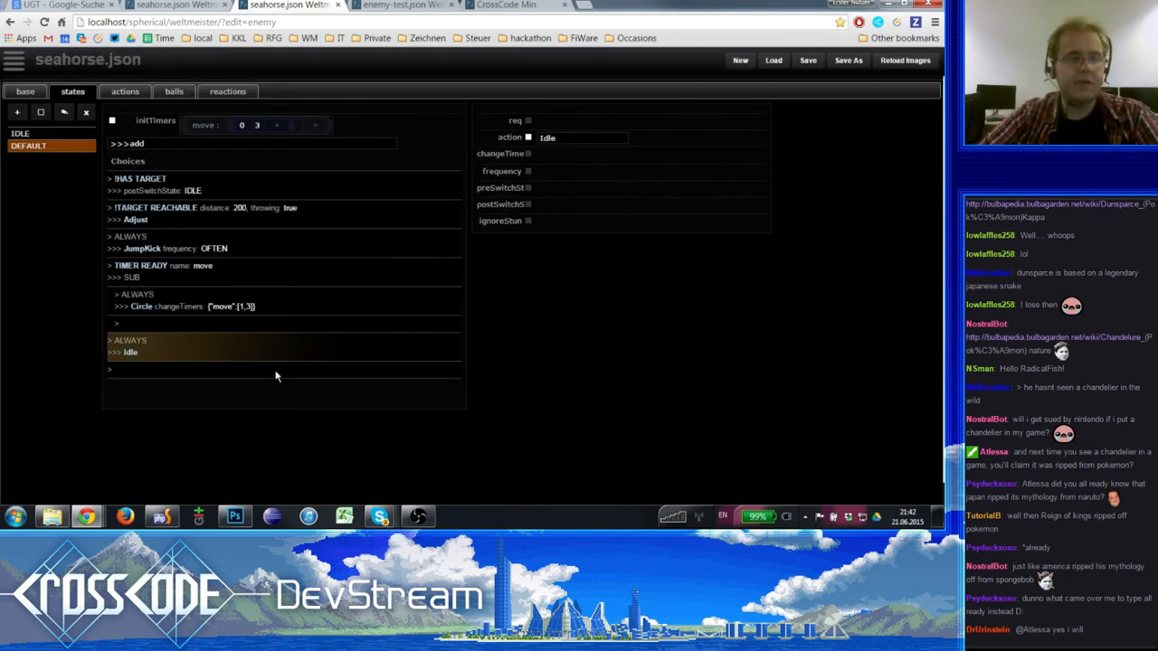
# - Review the Circle sub-choice and its parent TIMER READY choice in the DEFAULT state
pyautogui.click(282, 311)
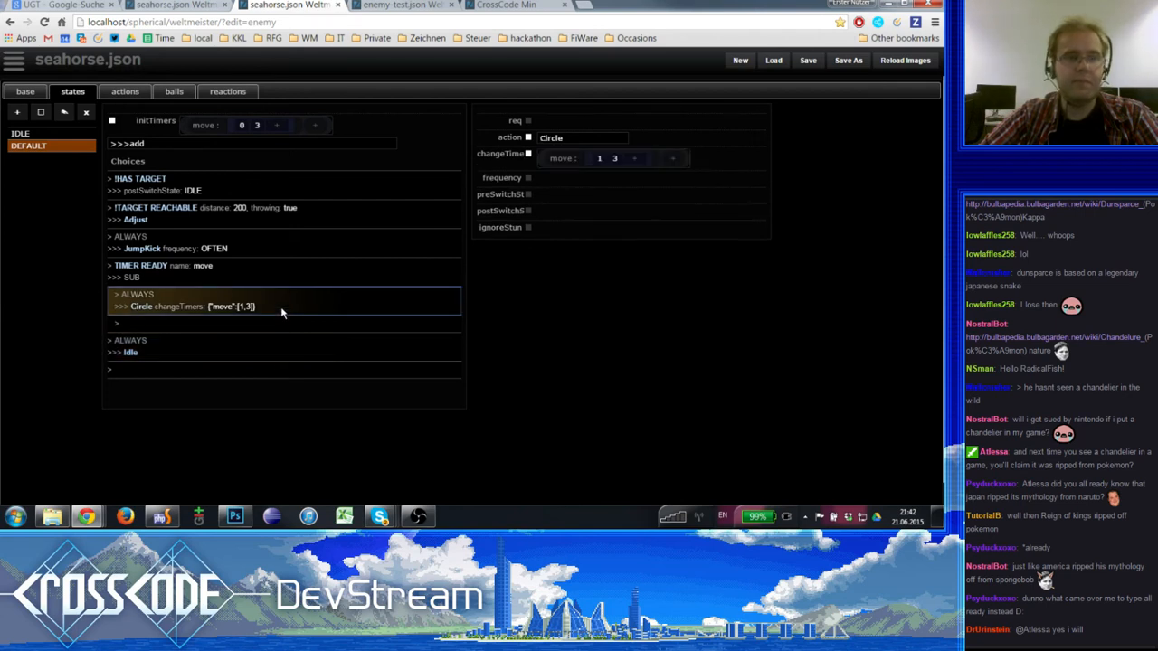
pyautogui.click(297, 276)
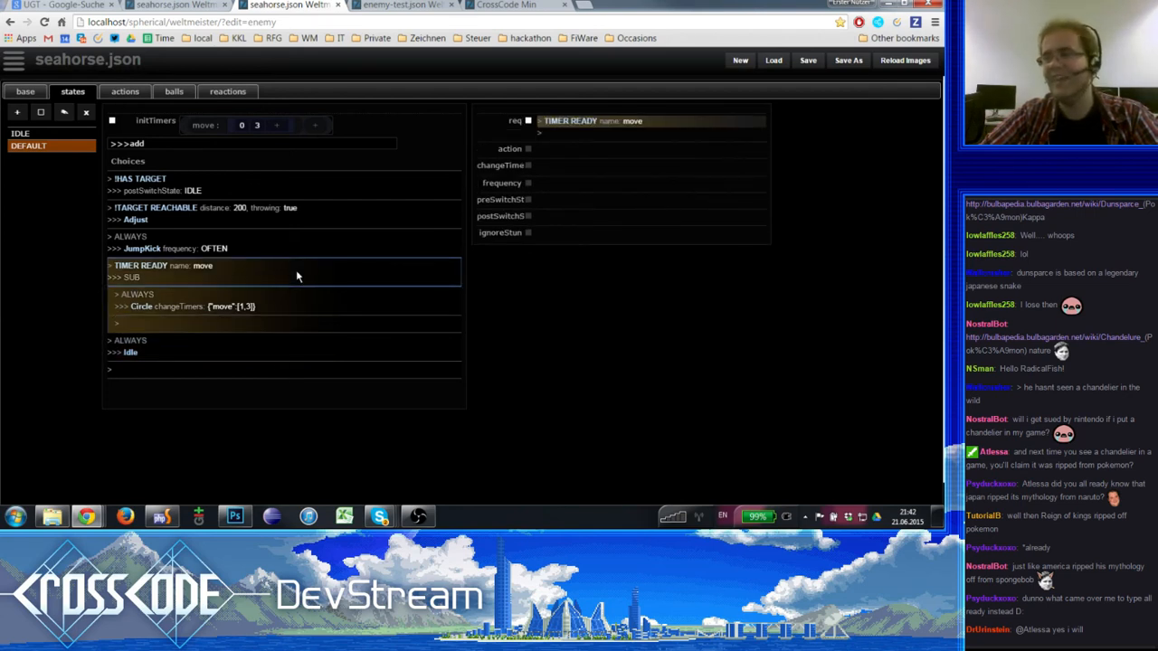
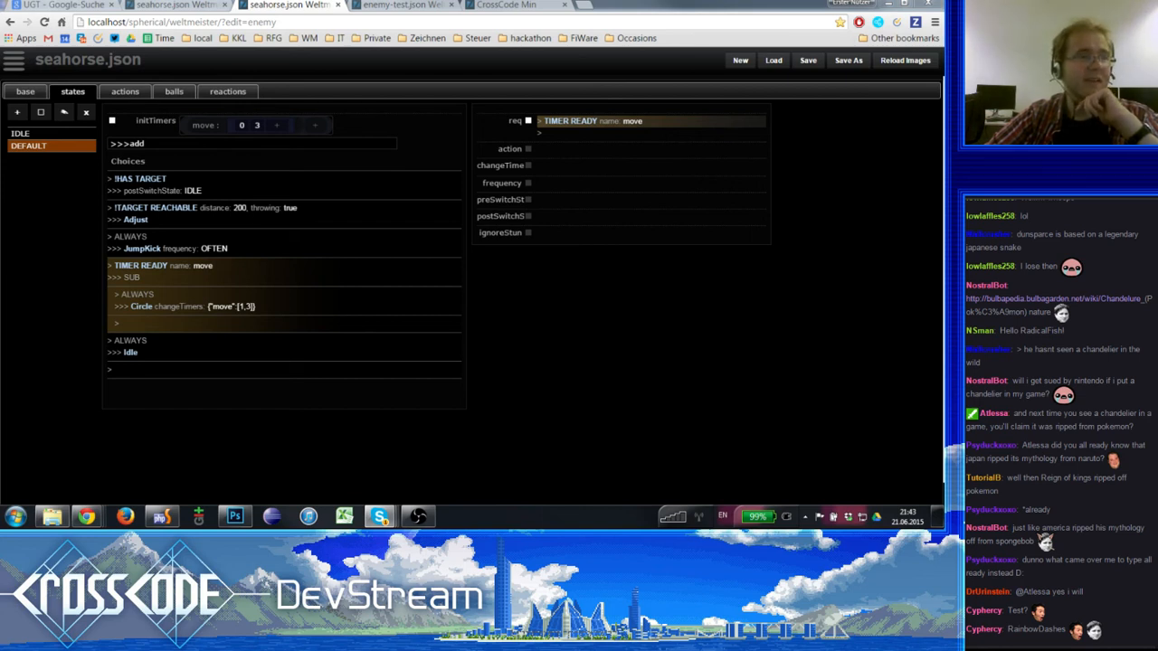
# - Inspect the !HAS TARGET choice in the DEFAULT state and open the Idle action
pyautogui.click(1088, 513)
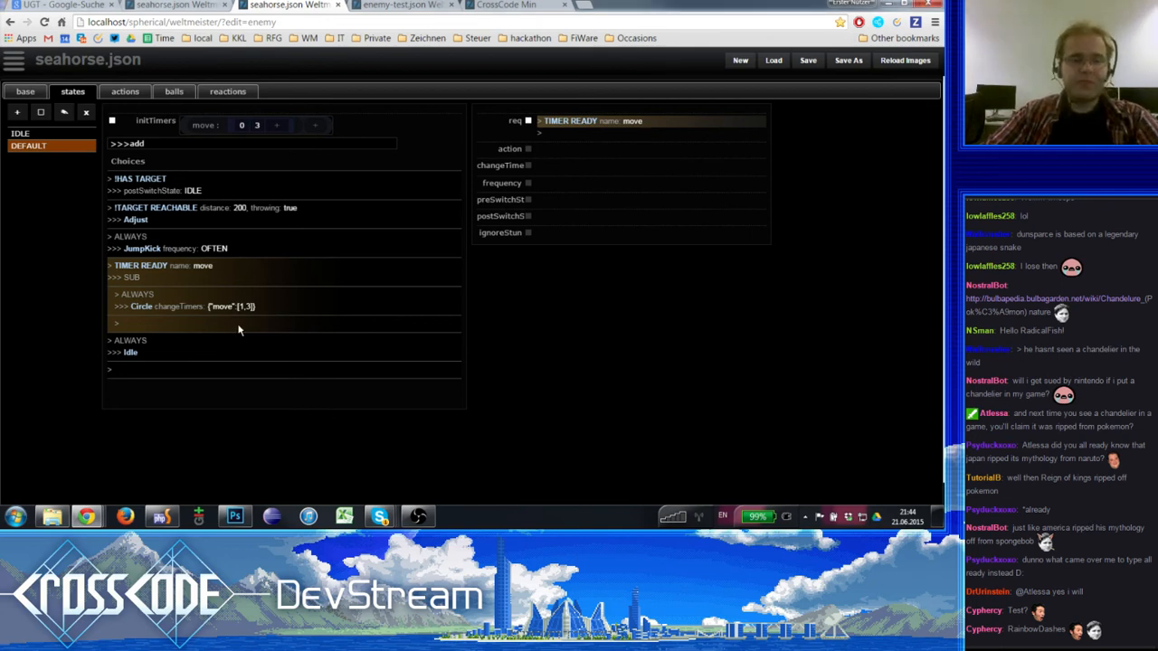
pyautogui.click(217, 351)
pyautogui.click(154, 191)
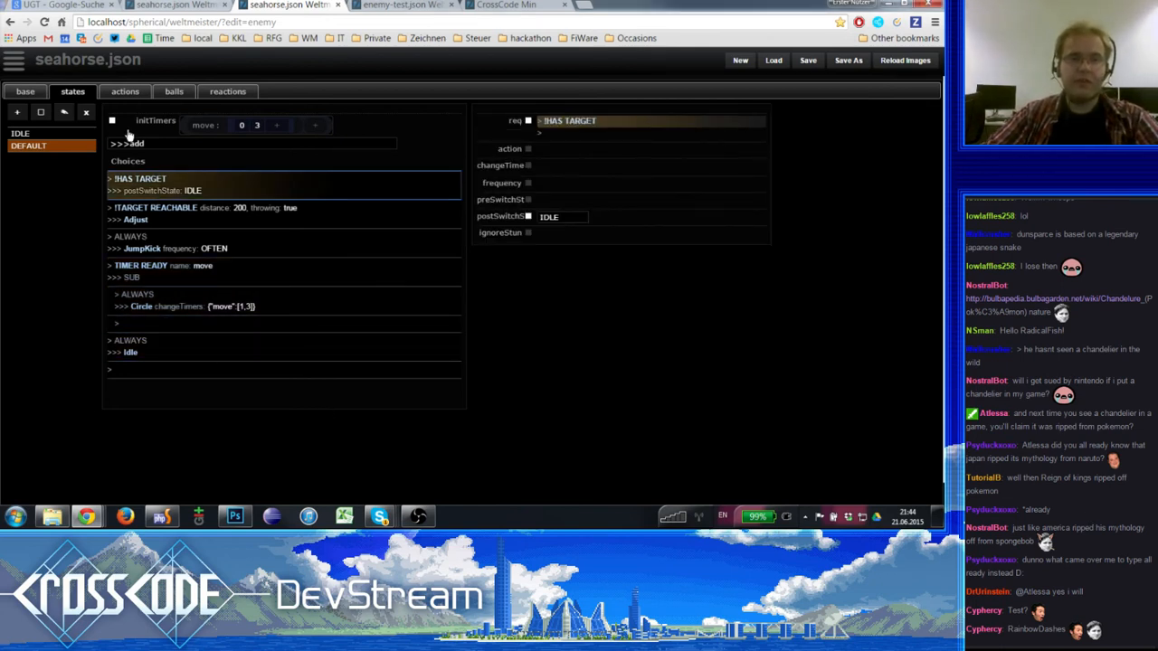
pyautogui.click(132, 94)
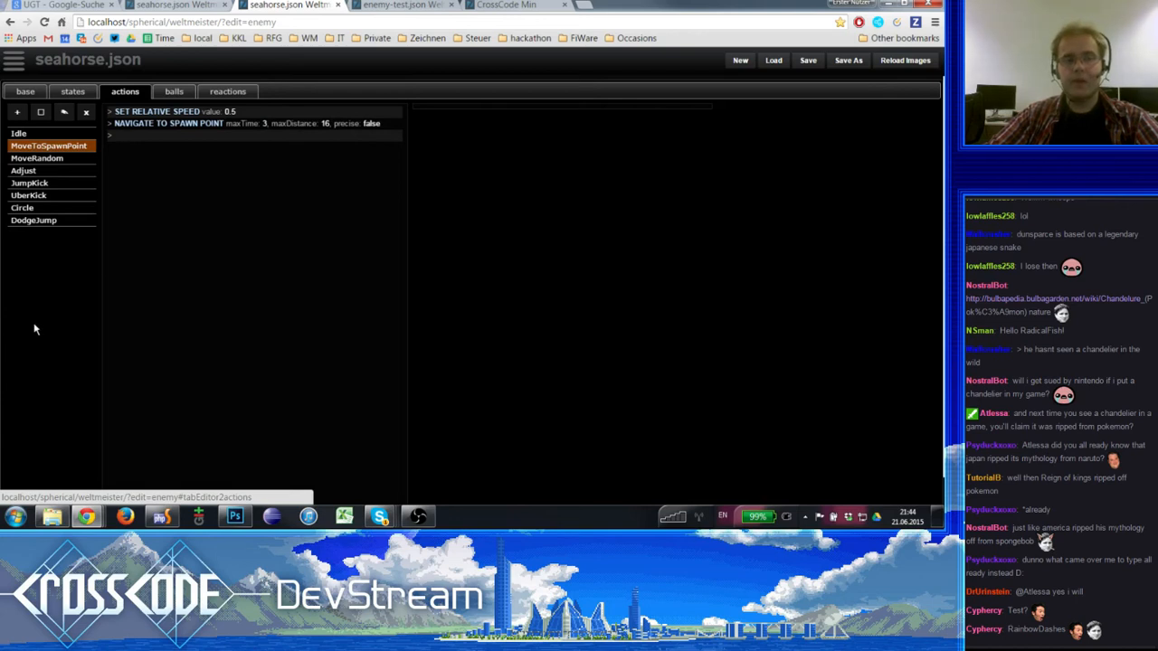
pyautogui.click(44, 134)
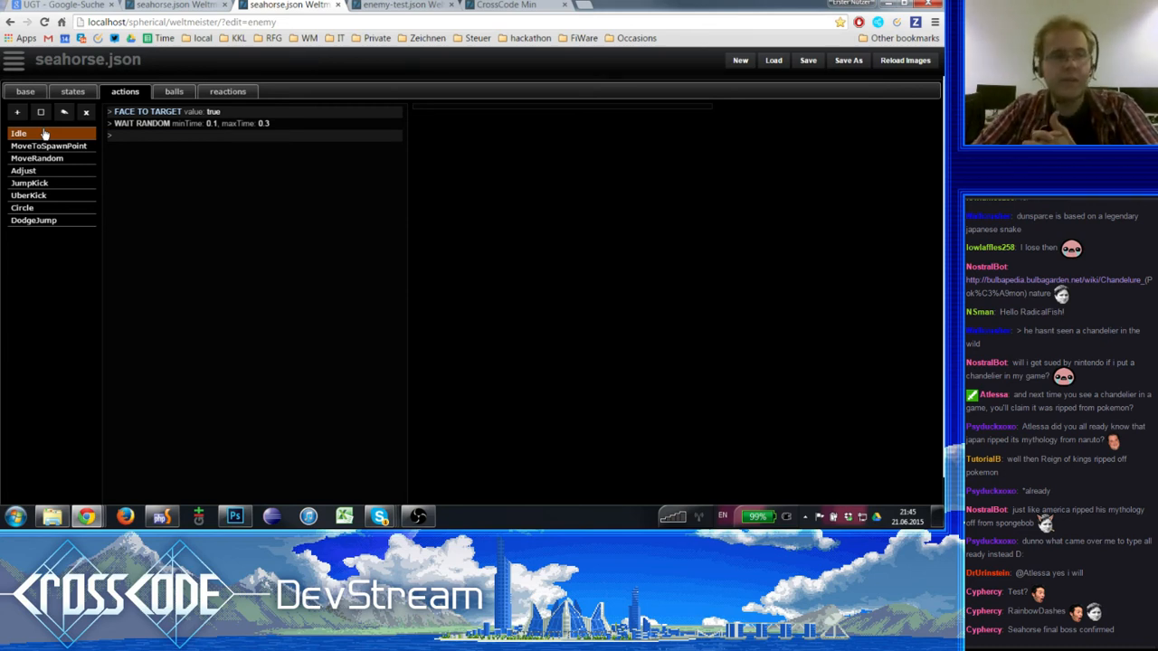
# - Browse the step types available for a new step in the Idle action
pyautogui.click(170, 136)
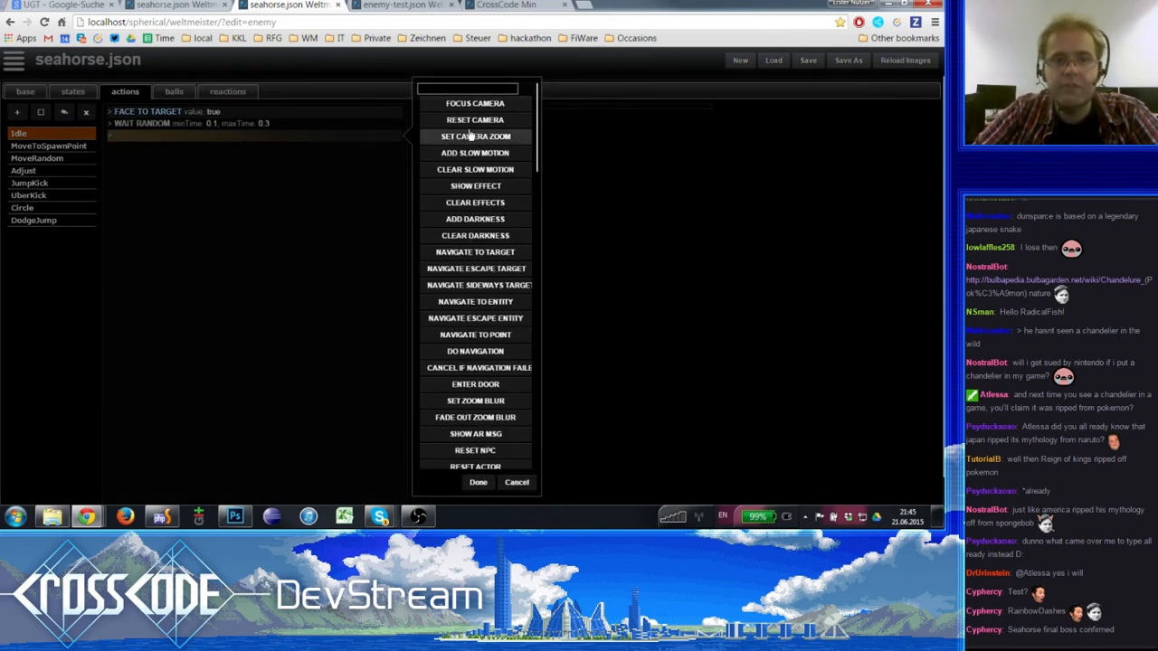
pyautogui.scroll(-1, 470, 131)
pyautogui.scroll(-5, 470, 131)
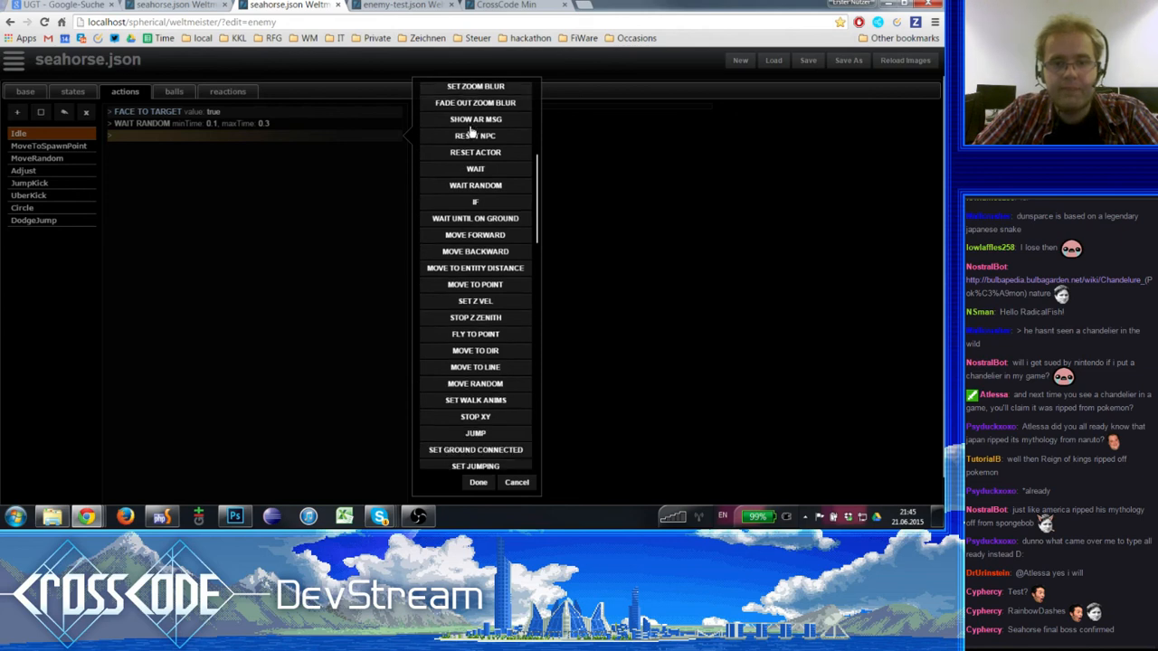
pyautogui.scroll(-4, 471, 131)
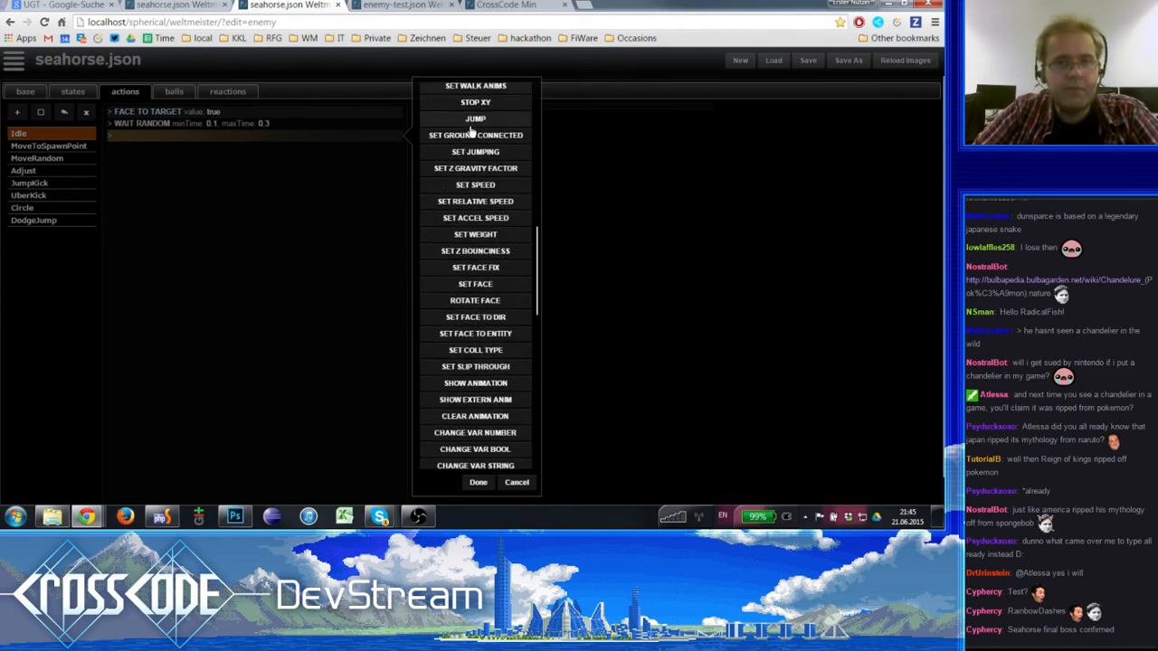
pyautogui.scroll(-4, 471, 131)
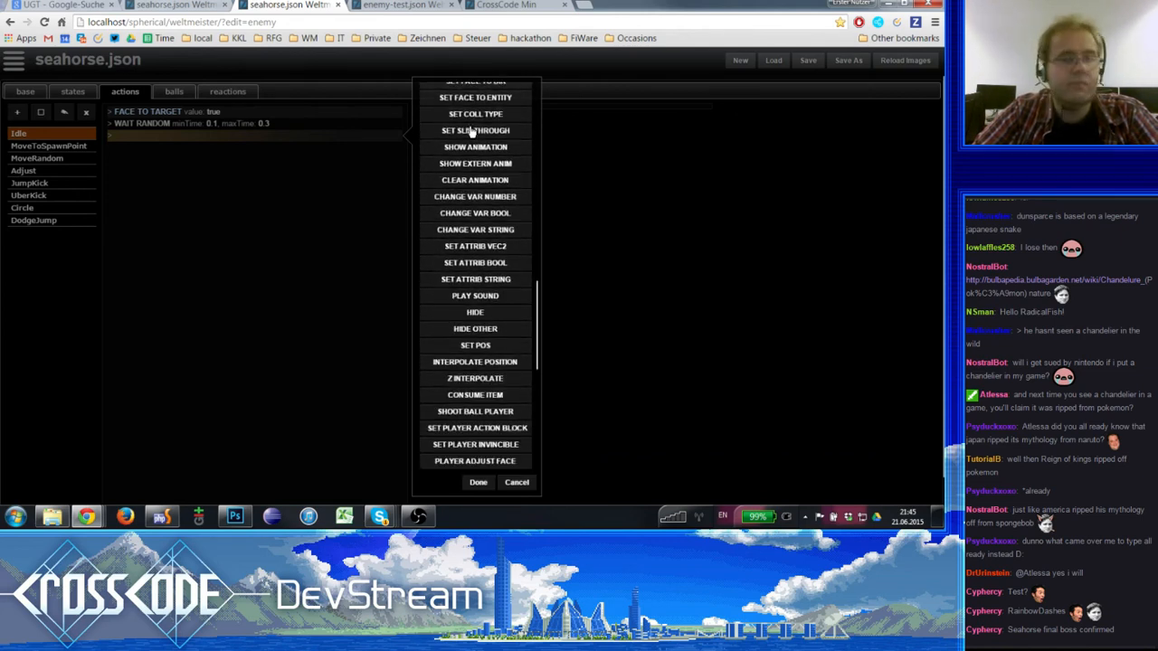
pyautogui.scroll(-5, 470, 131)
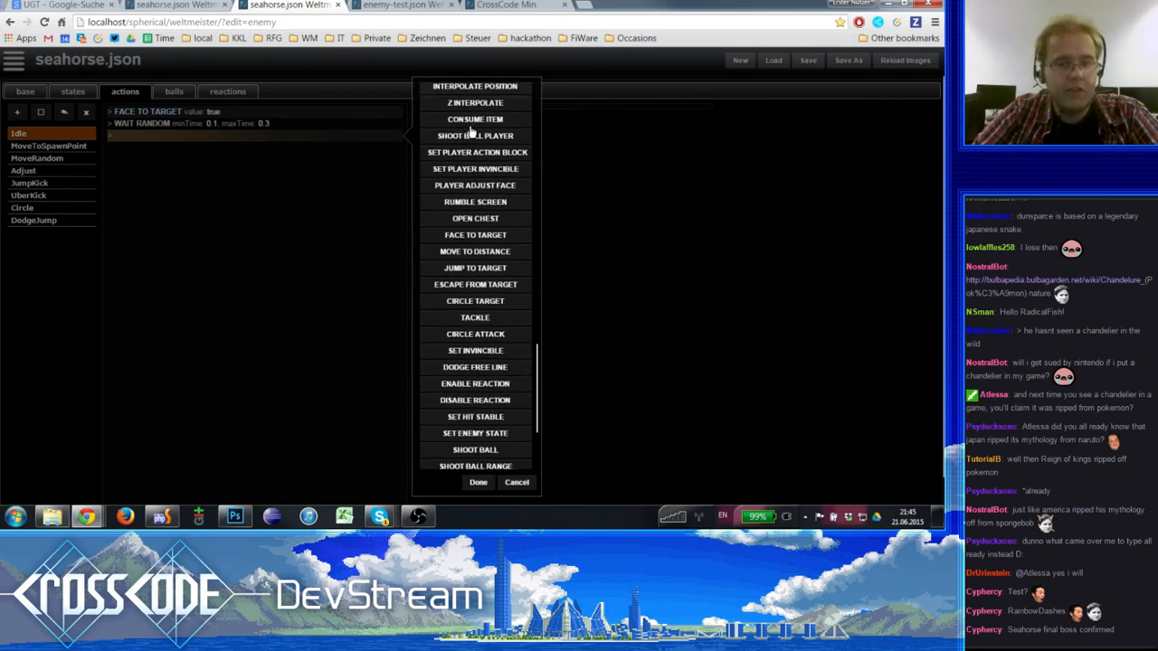
pyautogui.scroll(15, 471, 131)
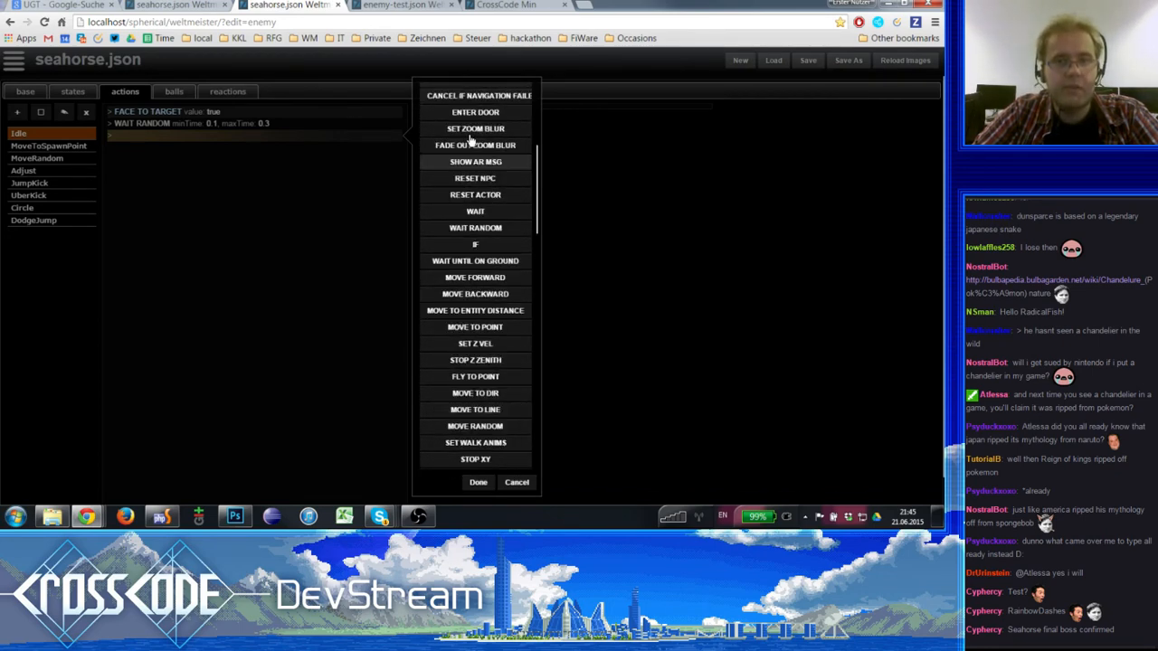
# - Filter the step types by MOVE, add a DO DAMAGE MOVEMENT step to the Idle action and delete it again
pyautogui.write('MOVE')
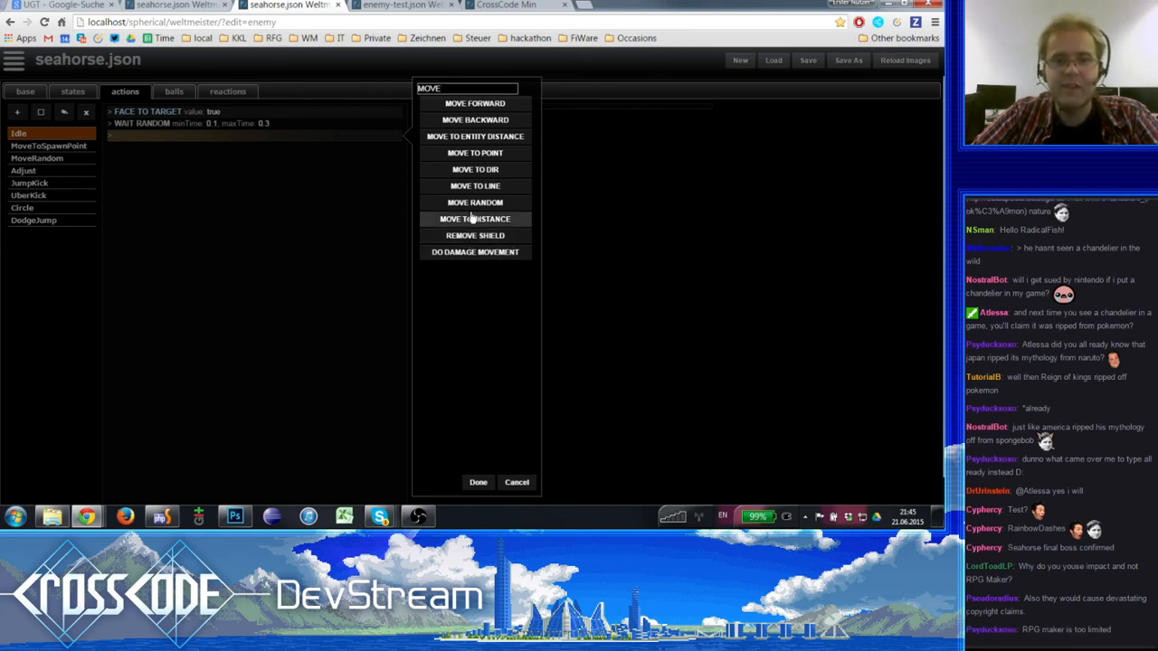
pyautogui.doubleClick(452, 88)
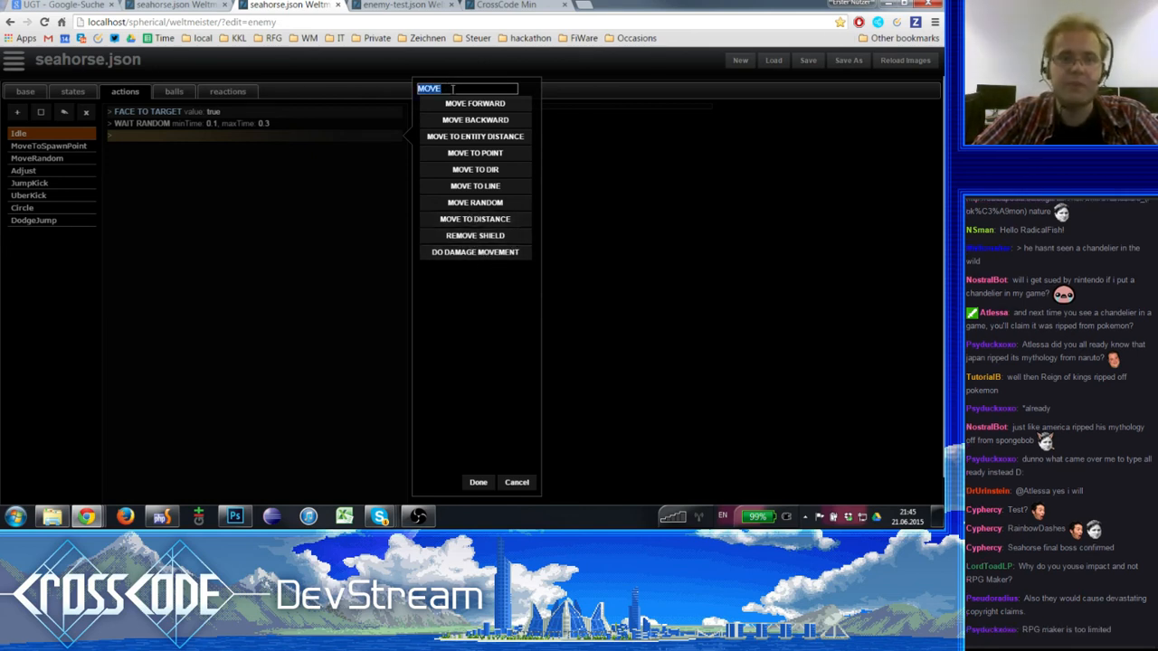
pyautogui.doubleClick(475, 252)
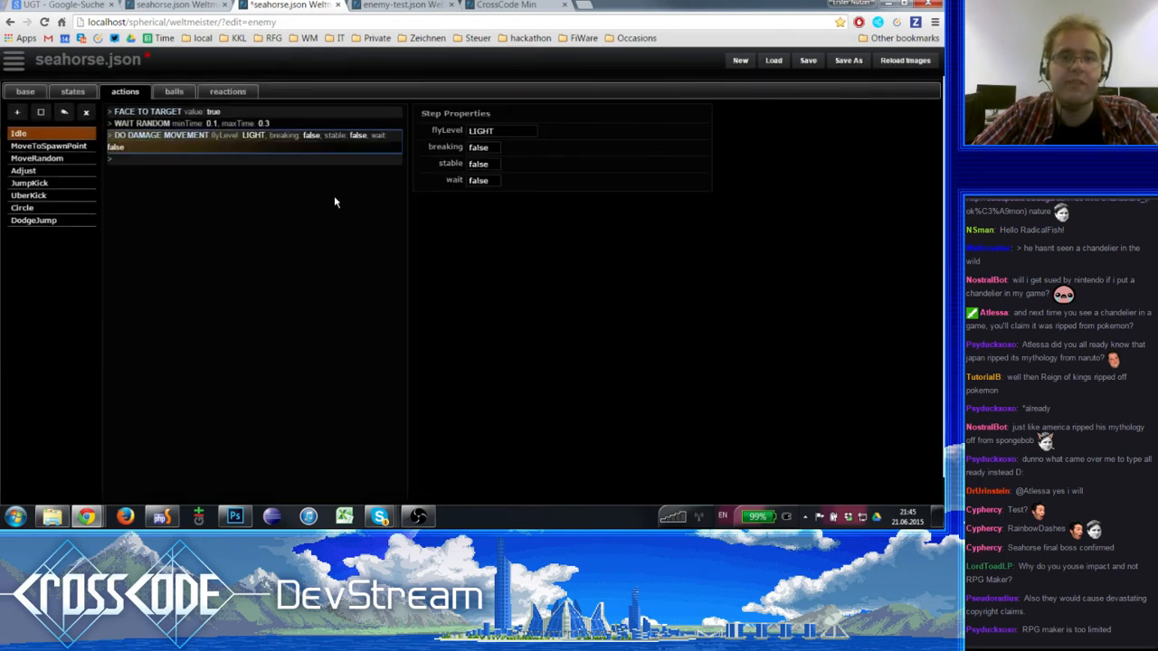
pyautogui.press('Delete')
# - Search the step types for a new Idle step by CAMER, SHAKE and RUMBL
pyautogui.doubleClick(259, 137)
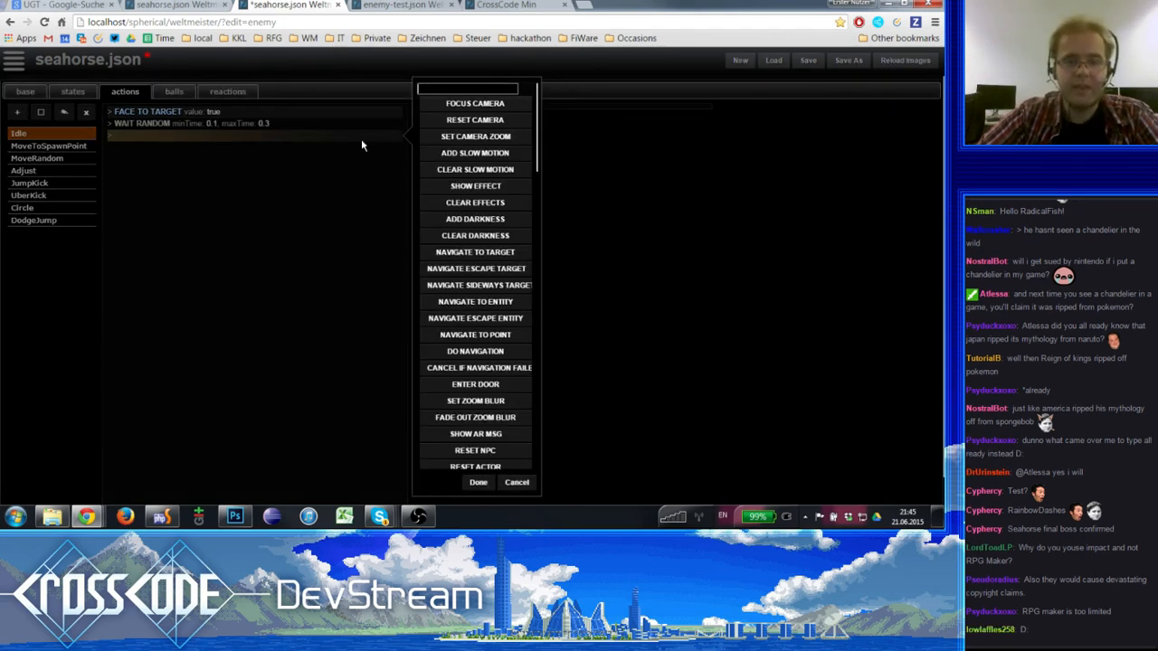
pyautogui.write('CAMER')
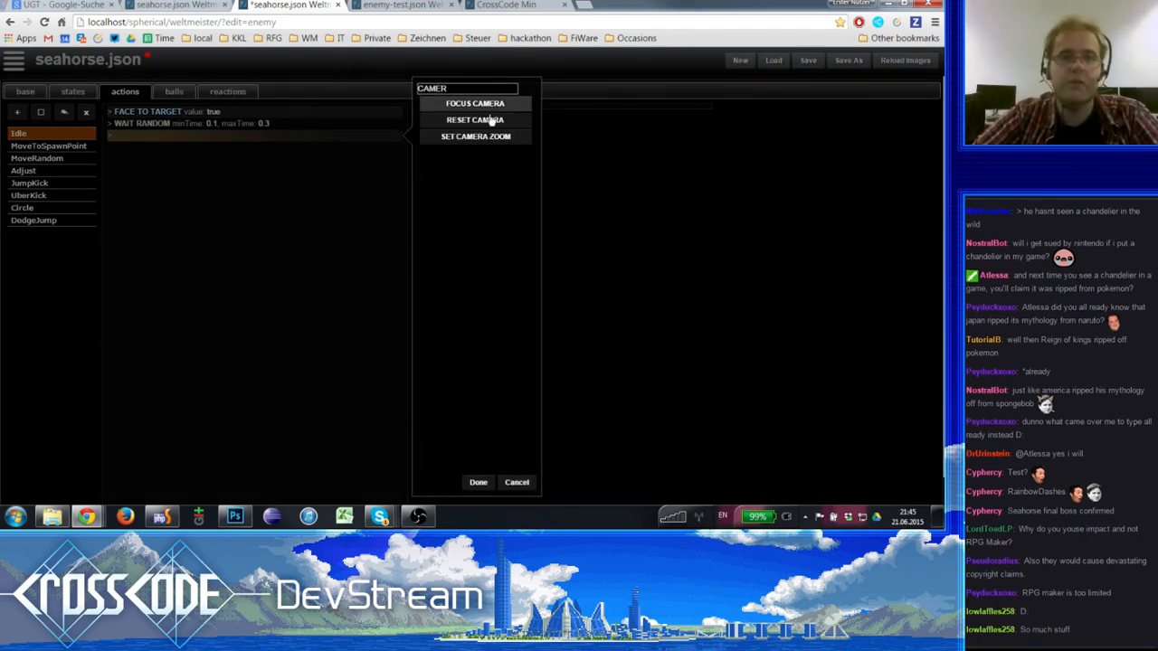
pyautogui.moveTo(468, 90); pyautogui.dragTo(239, 71)
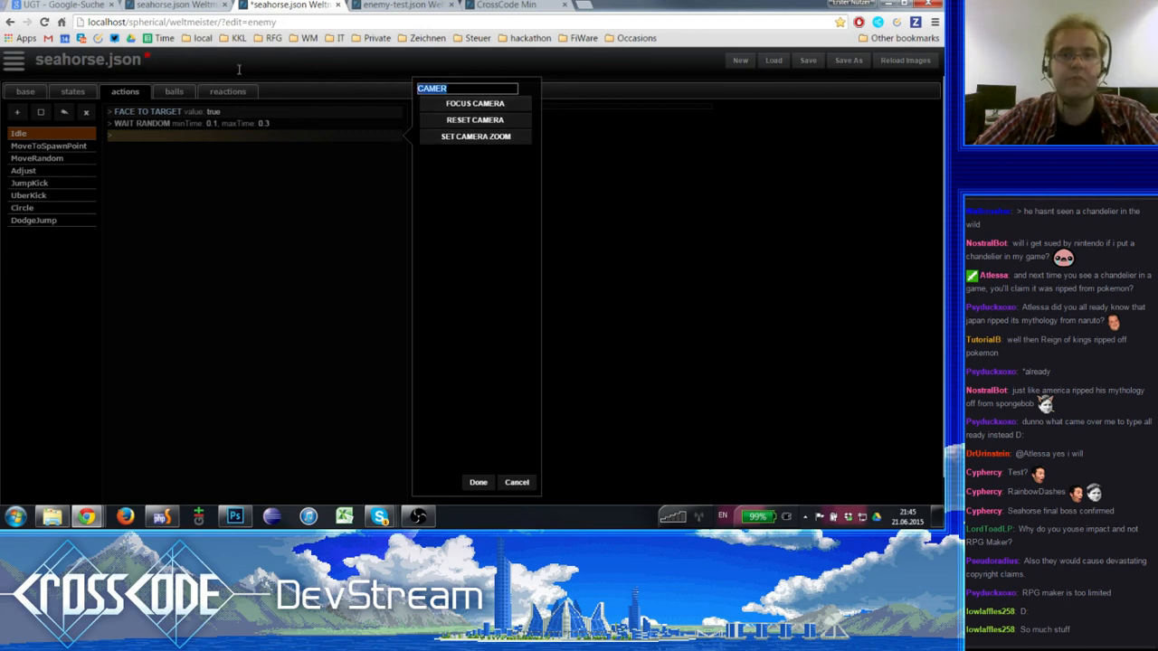
pyautogui.write('SHAKE')
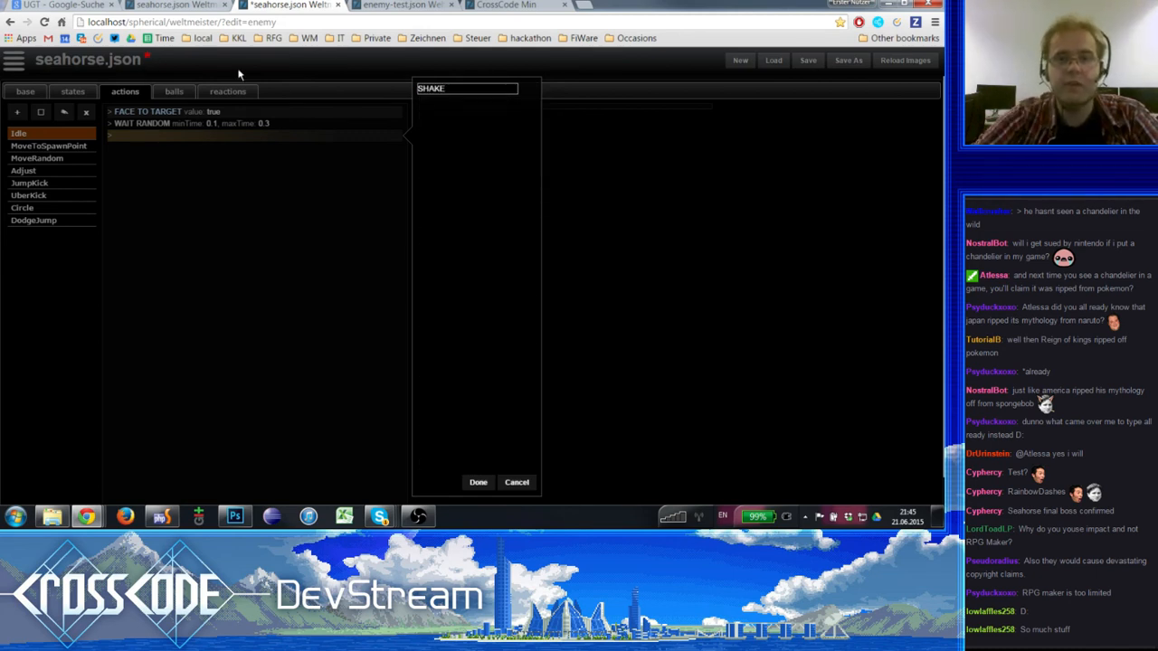
pyautogui.press('BackSpace')
pyautogui.press('BackSpace')
pyautogui.press('BackSpace')
pyautogui.press('BackSpace')
pyautogui.press('BackSpace')
pyautogui.write('RUMBL')
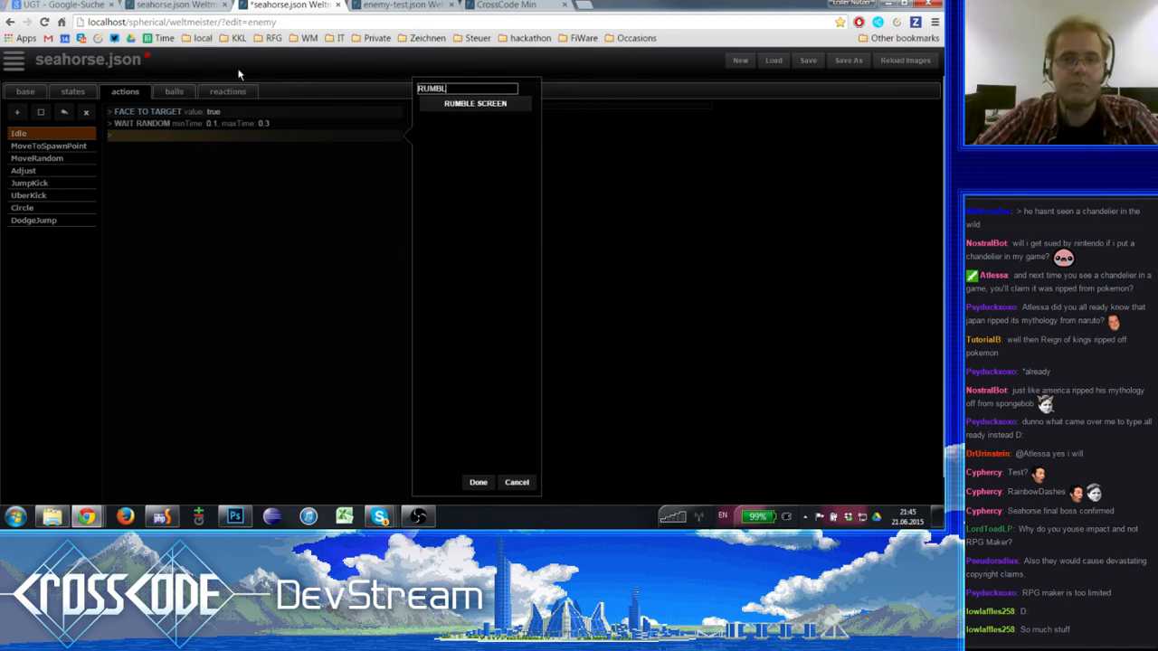
# - Search the step types for TACKLE and CIRCLE, and clear the filter
pyautogui.click(384, 82)
pyautogui.moveTo(463, 89); pyautogui.dragTo(379, 87)
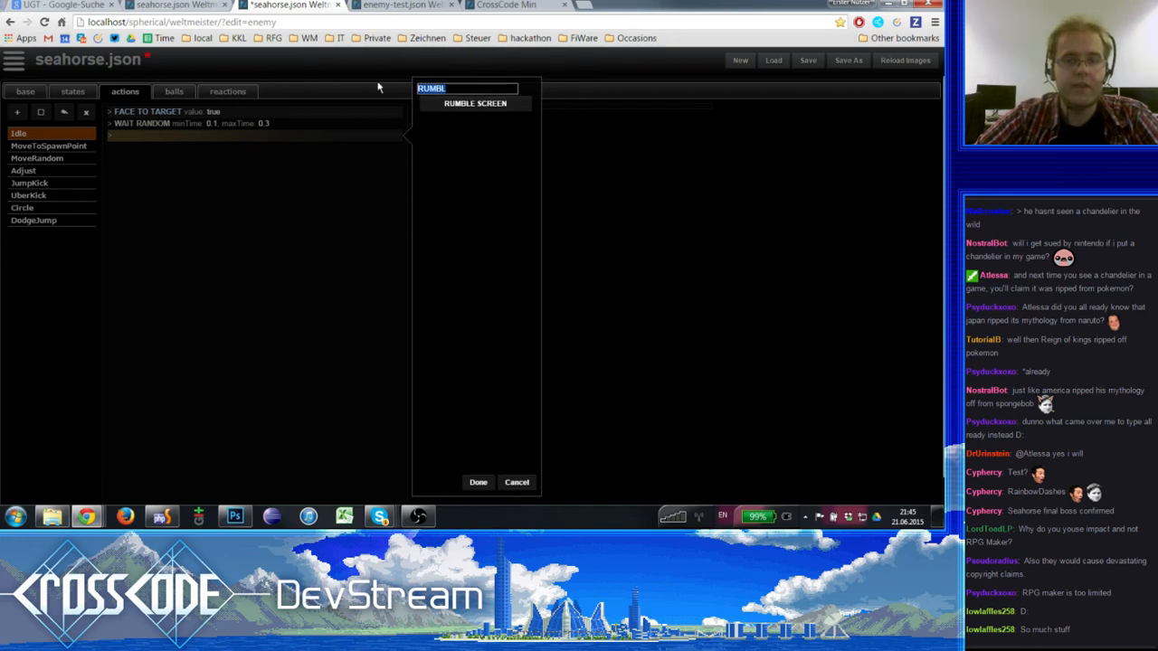
pyautogui.write('TACKLE')
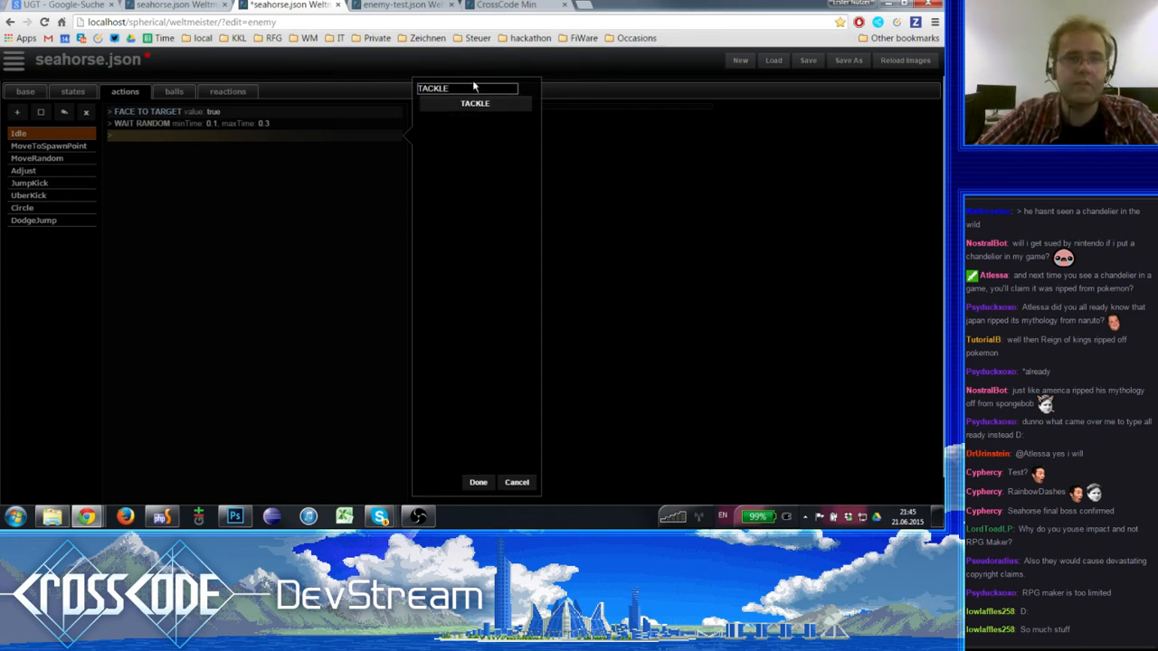
pyautogui.hotkey('ctrl', 'a')
pyautogui.write('CIRCLE')
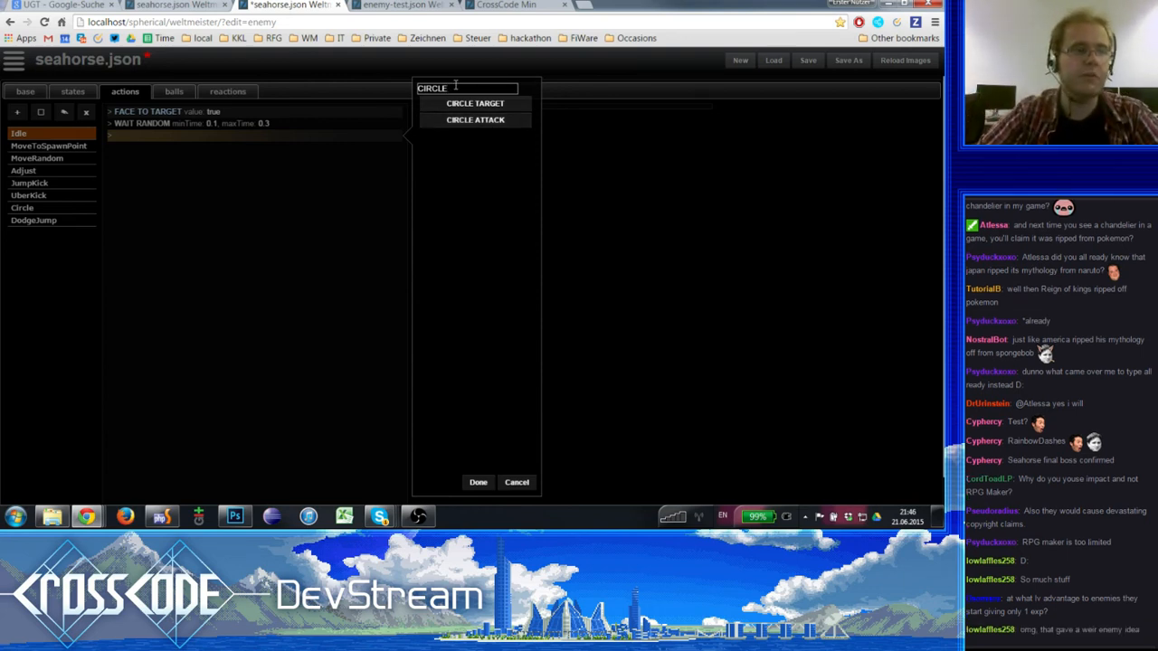
pyautogui.press('BackSpace')
pyautogui.press('BackSpace')
pyautogui.press('BackSpace')
pyautogui.press('BackSpace')
pyautogui.press('BackSpace')
pyautogui.press('BackSpace')
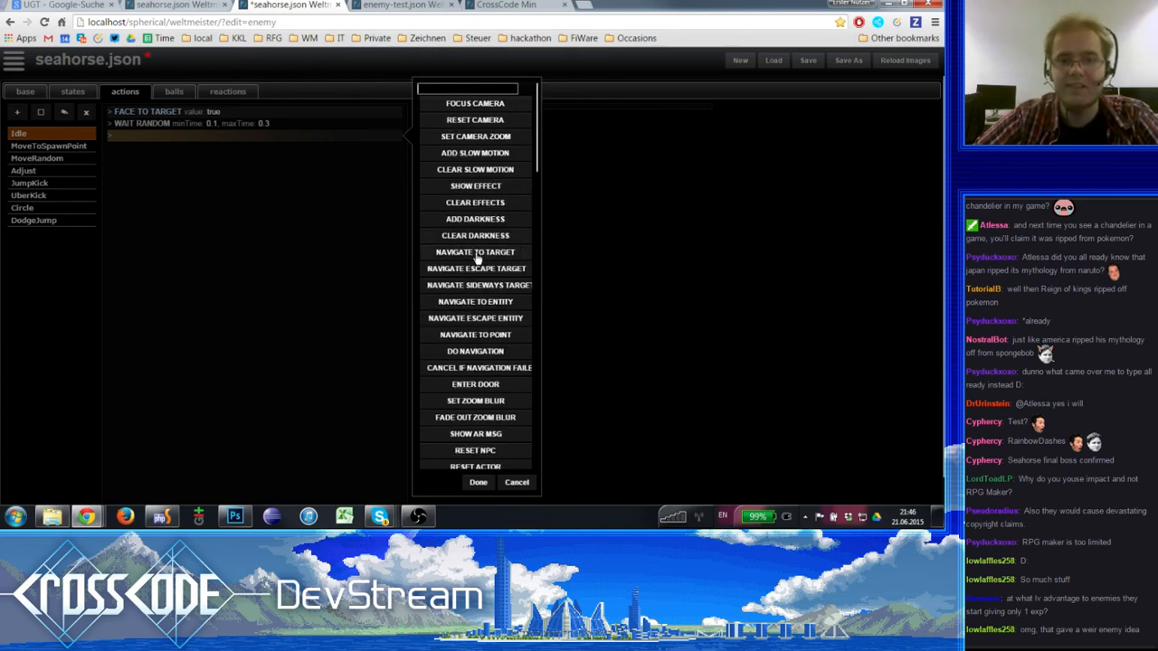
# - Filter the step types by DARKNES and clear the filter
pyautogui.scroll(-2, 476, 263)
pyautogui.scroll(2, 476, 268)
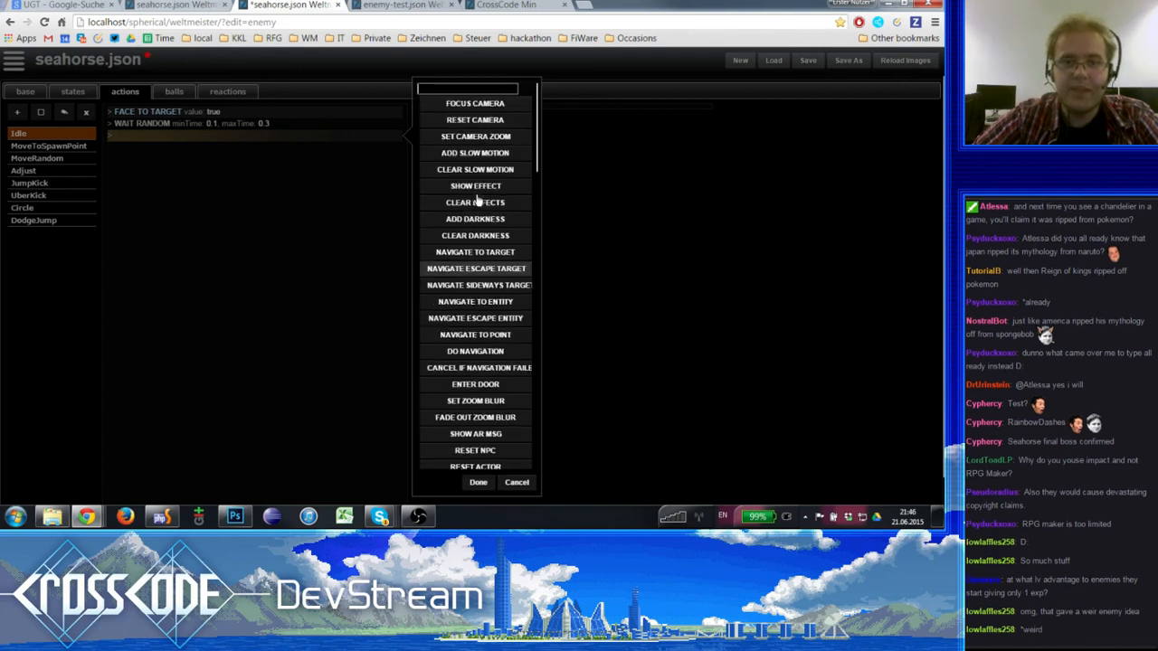
pyautogui.write('DARKNES')
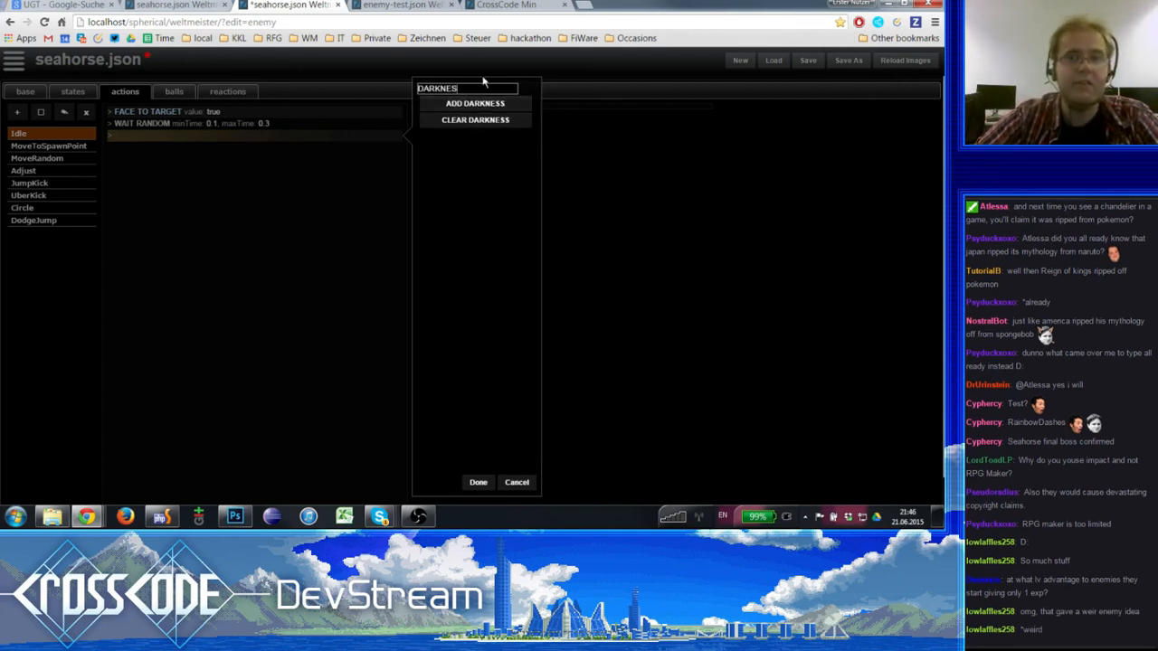
pyautogui.moveTo(483, 84); pyautogui.dragTo(297, 87)
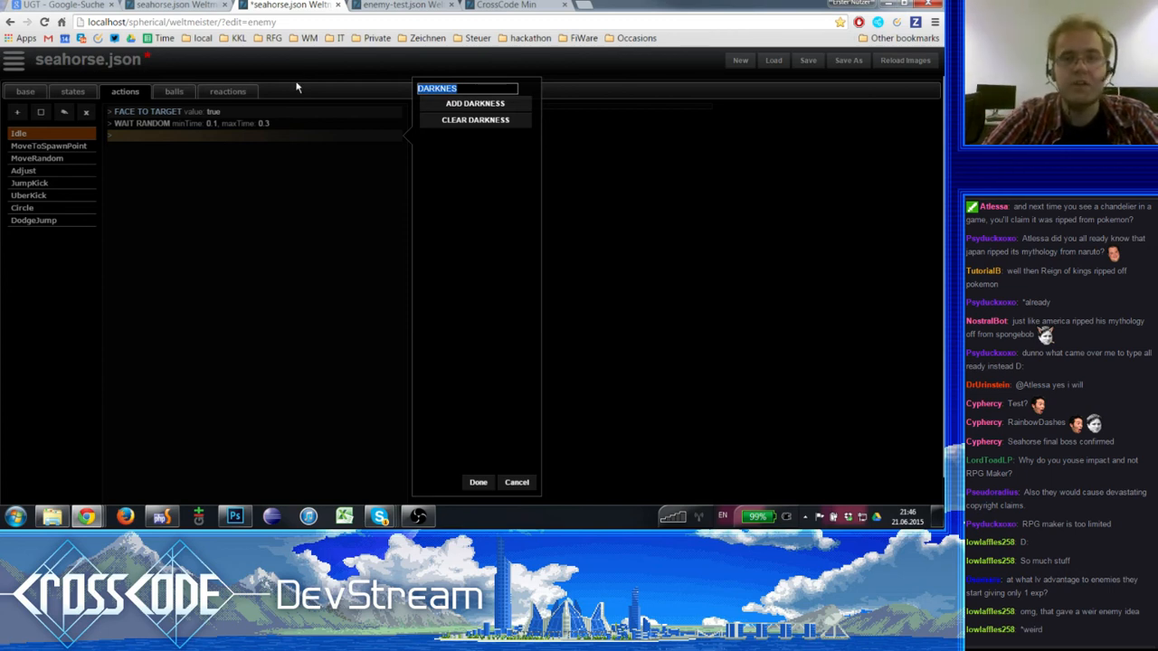
pyautogui.press('BackSpace')
# - Filter the step types by NAVIGATE and close the selection without adding a step
pyautogui.scroll(-2, 488, 312)
pyautogui.scroll(2, 489, 312)
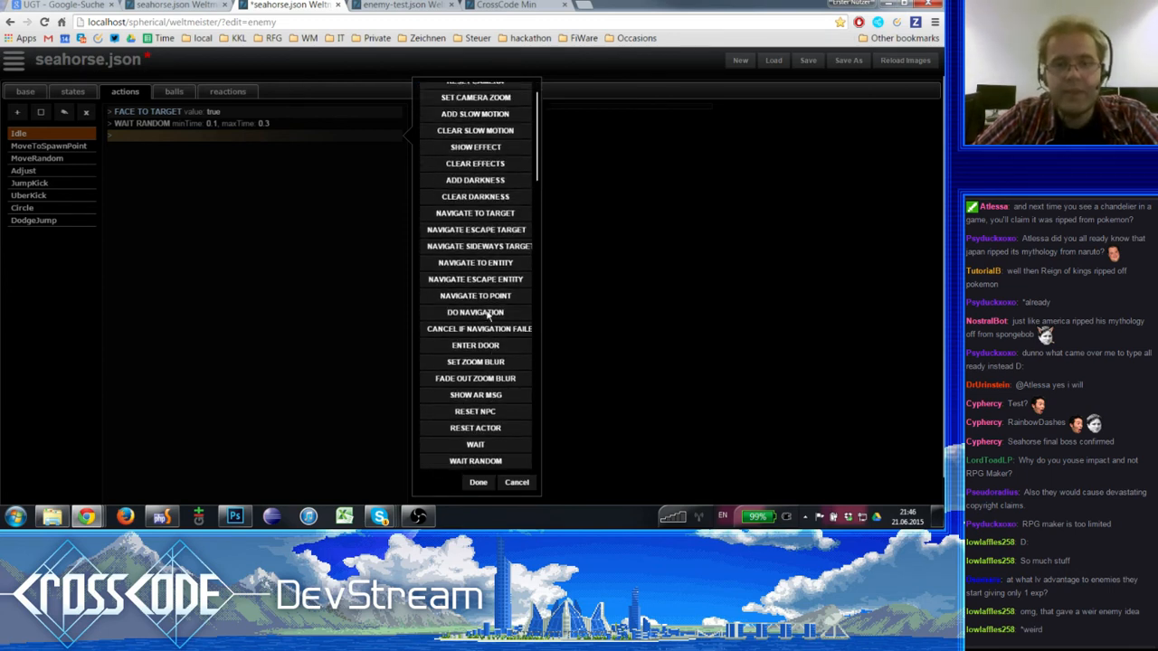
pyautogui.scroll(1, 488, 314)
pyautogui.scroll(-2, 486, 316)
pyautogui.write('NAVIG')
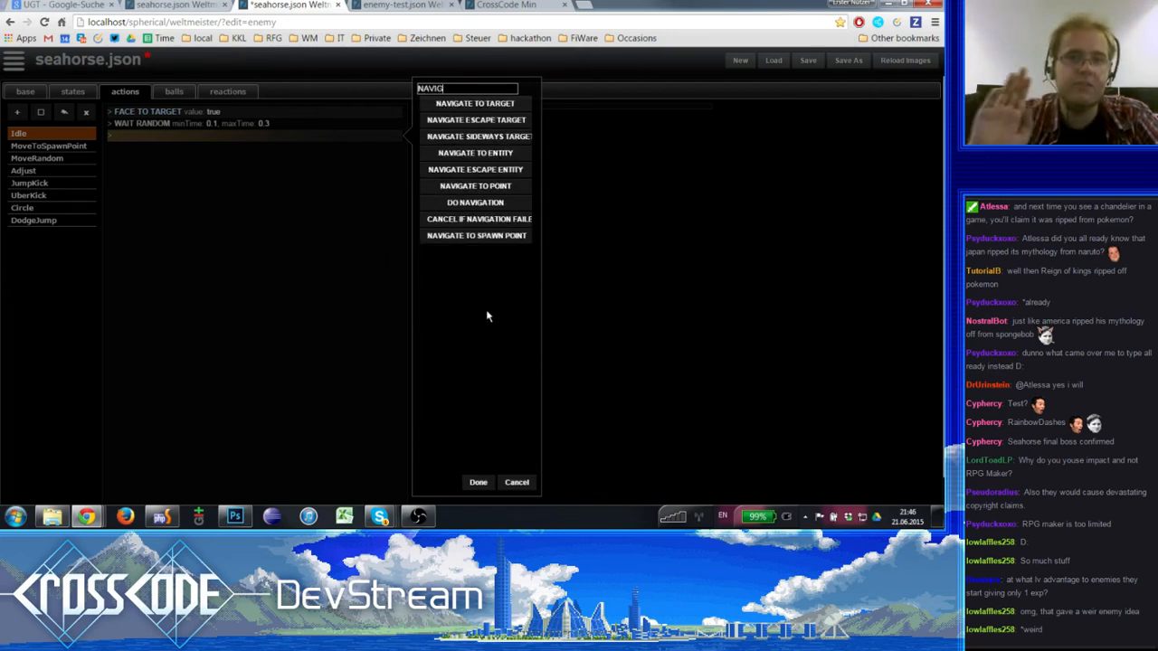
pyautogui.write('AT')
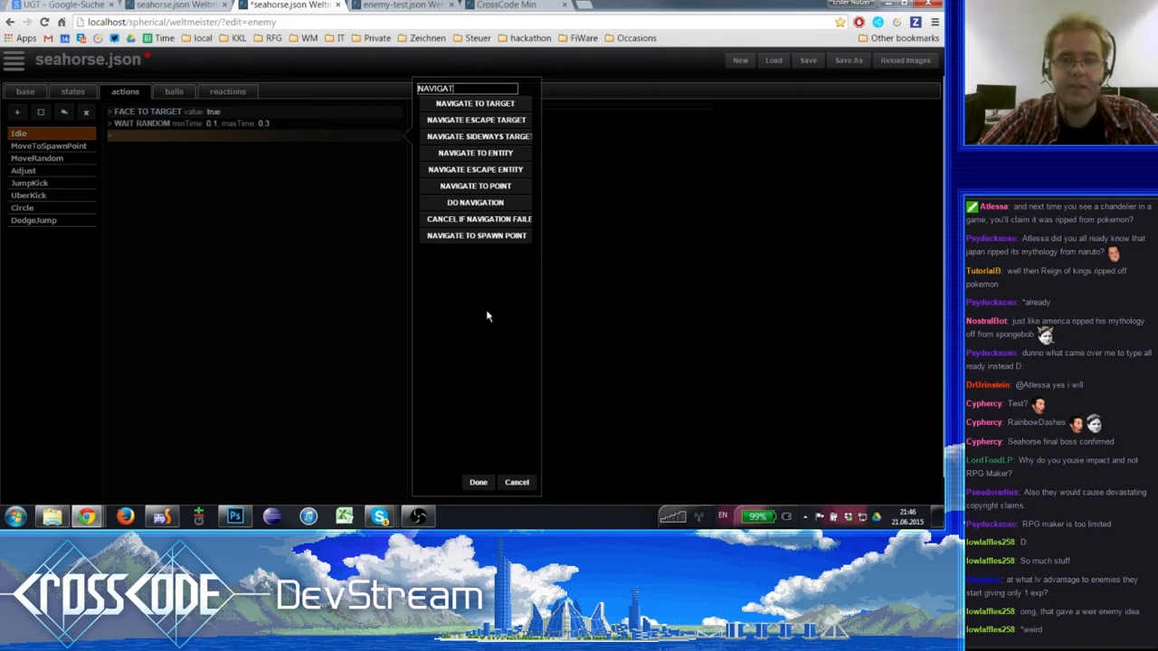
pyautogui.write('E')
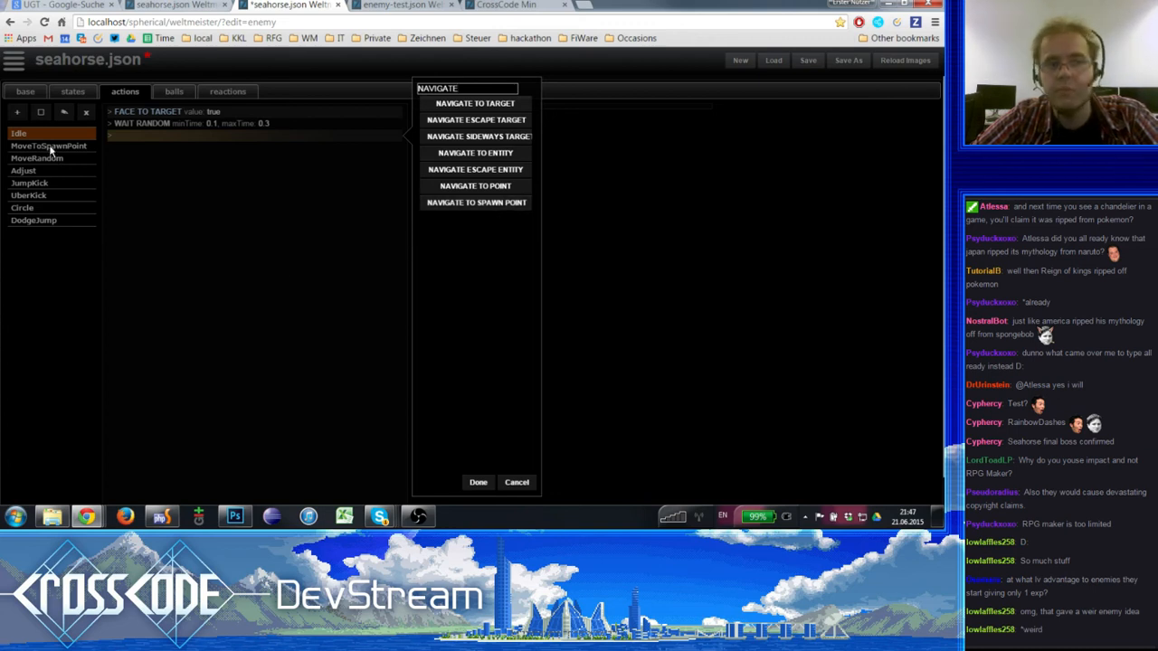
pyautogui.click(516, 482)
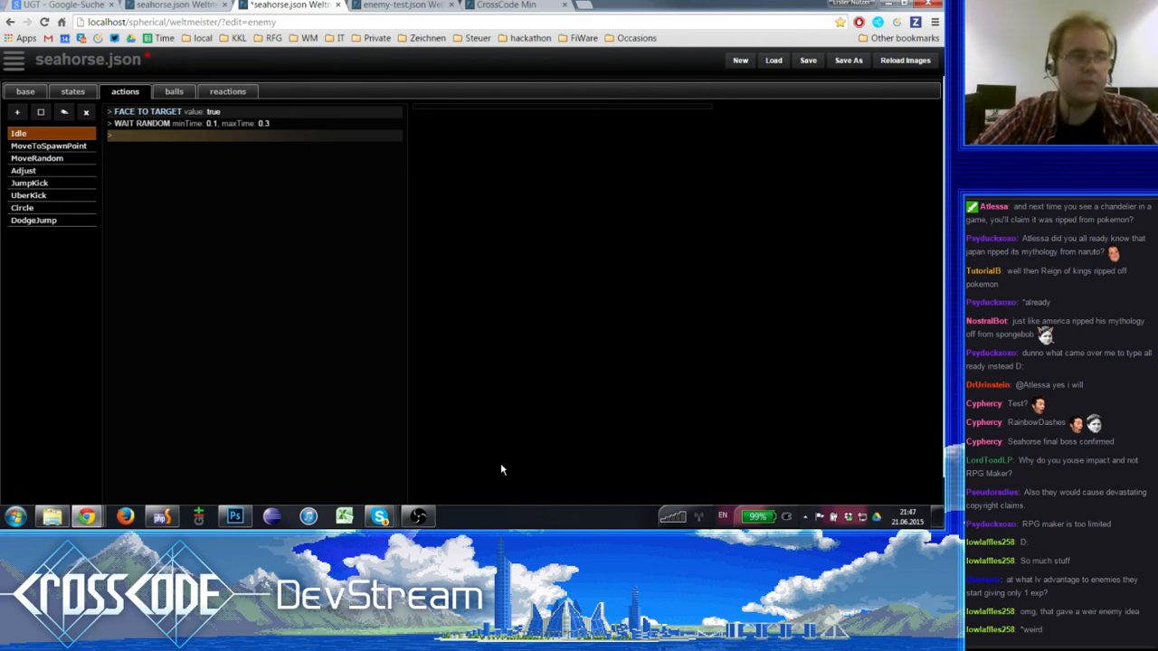
# - Examine the properties of the Idle action's FACE TO TARGET and WAIT RANDOM steps
pyautogui.scroll(-1, 503, 469)
pyautogui.scroll(1, 503, 469)
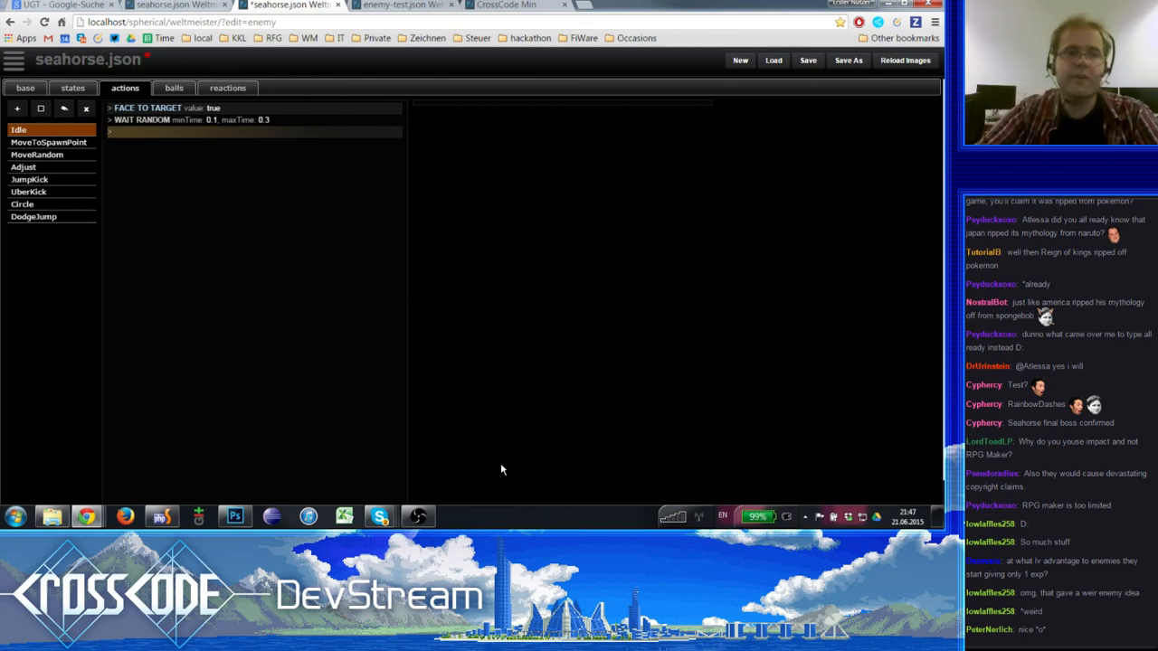
pyautogui.click(277, 135)
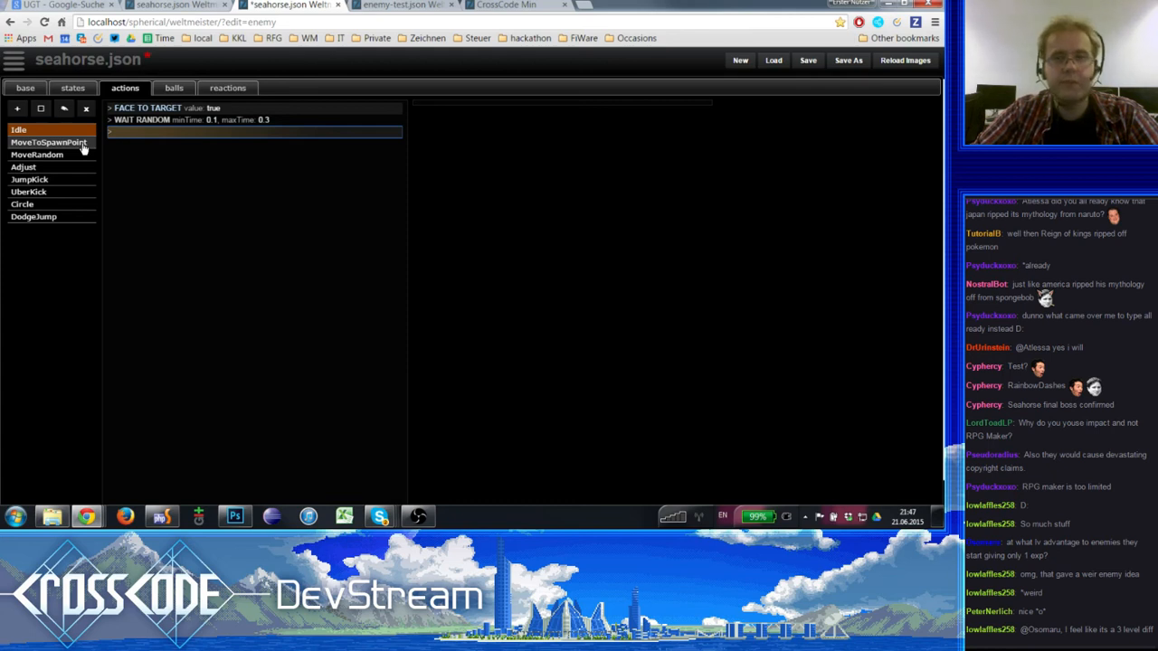
pyautogui.click(145, 108)
pyautogui.click(150, 120)
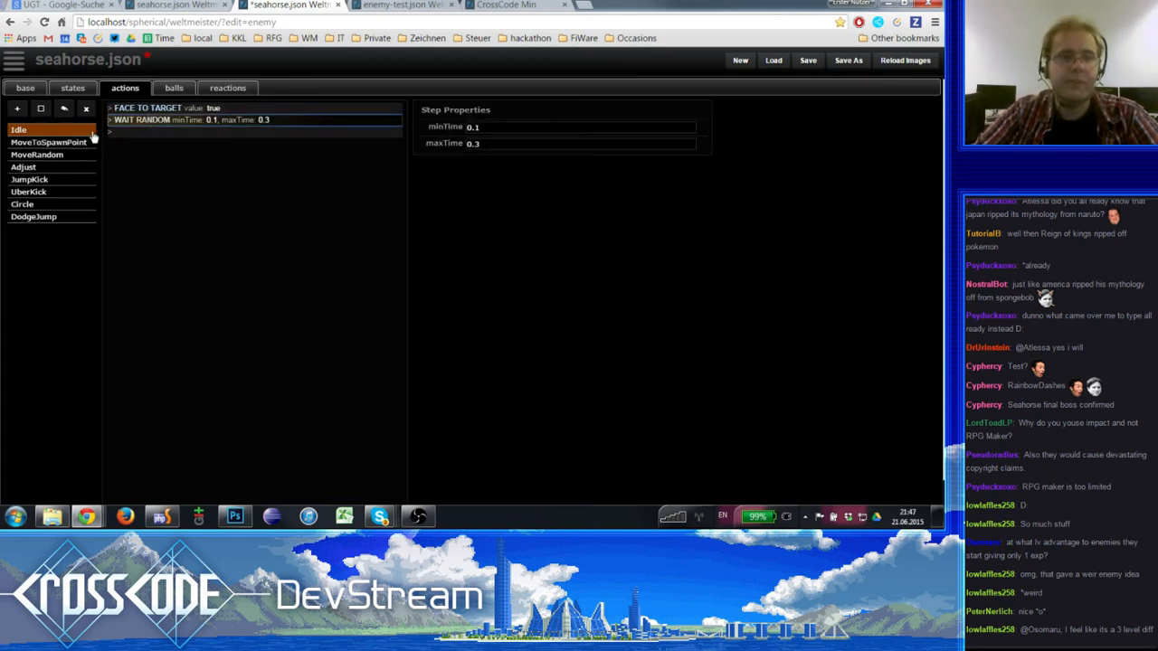
pyautogui.click(152, 108)
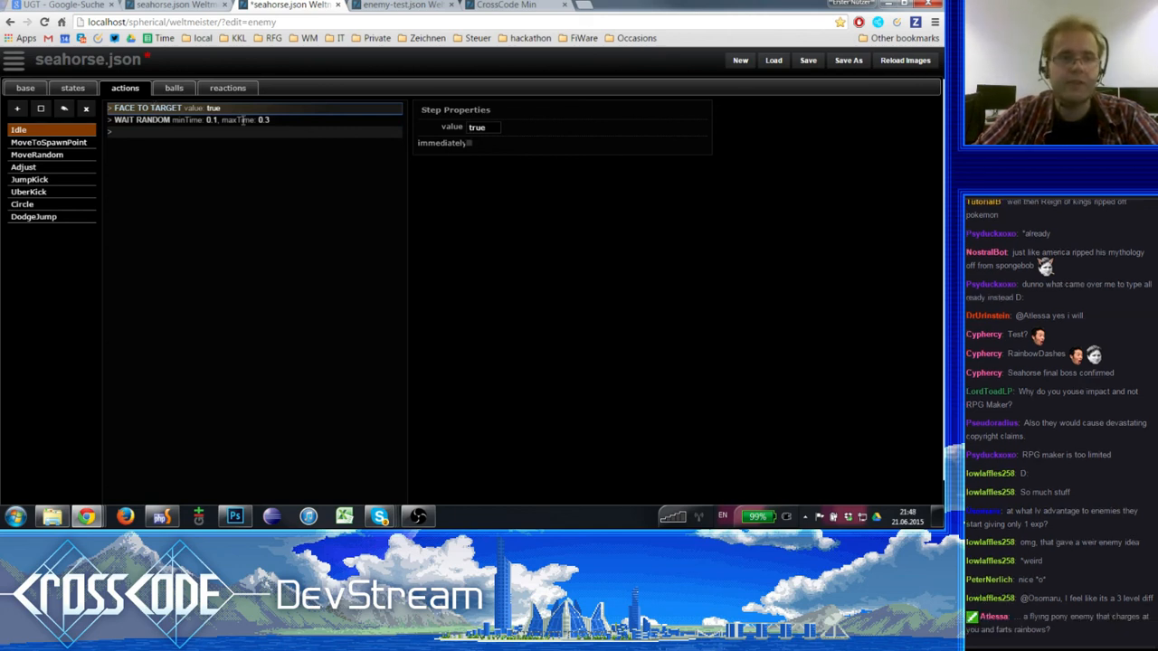
pyautogui.click(214, 122)
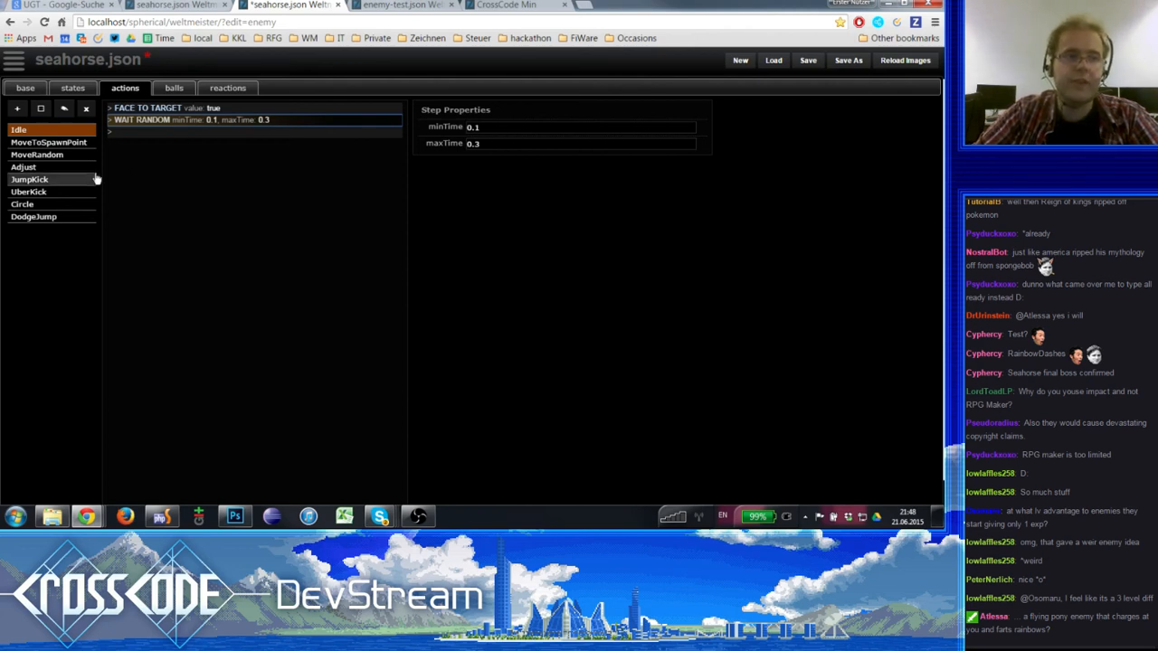
# - Examine the MoveToSpawnPoint action's SET RELATIVE SPEED value and the maxTime, maxDistance and precise properties of NAVIGATE TO SPAWN POINT
pyautogui.click(90, 143)
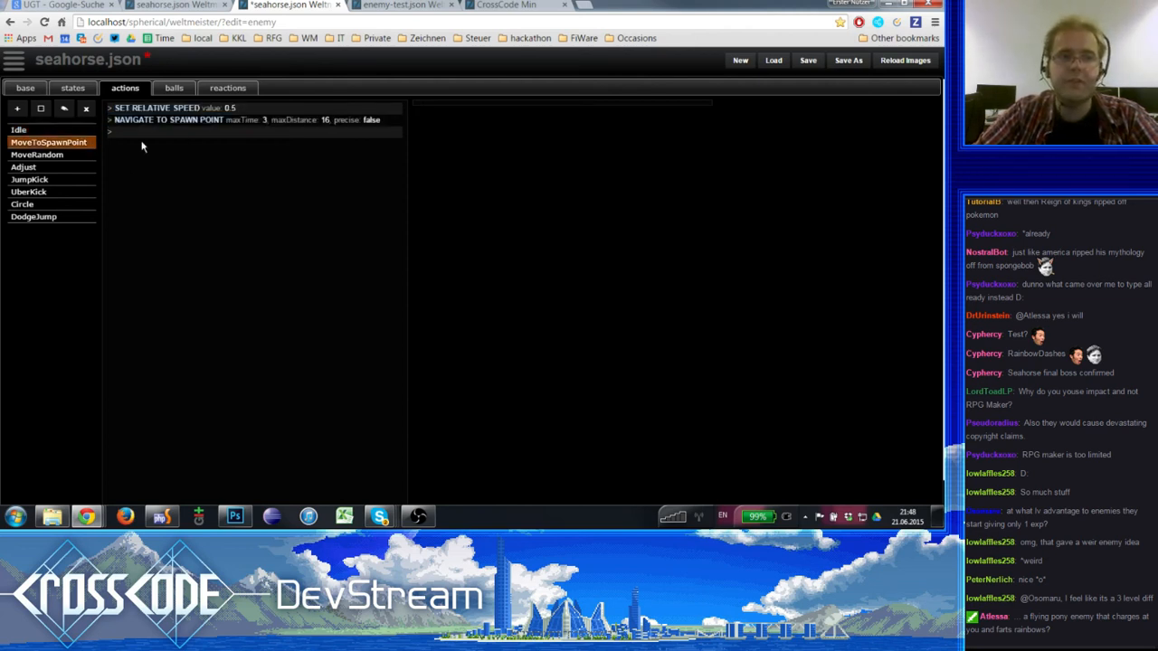
pyautogui.click(203, 107)
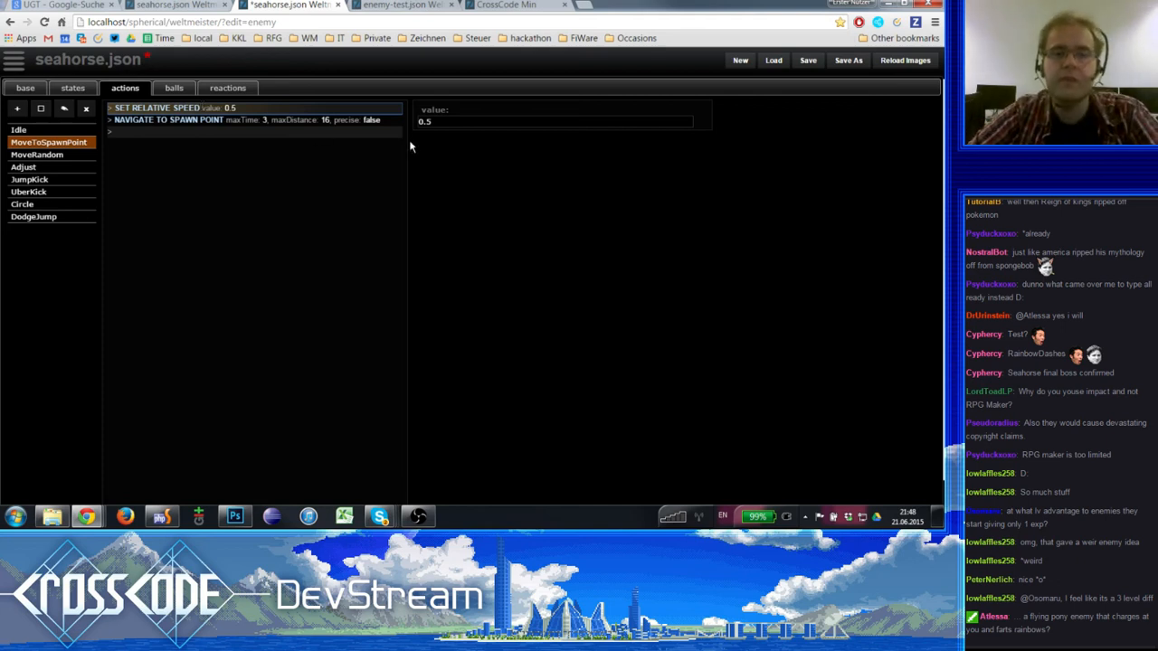
pyautogui.click(461, 119)
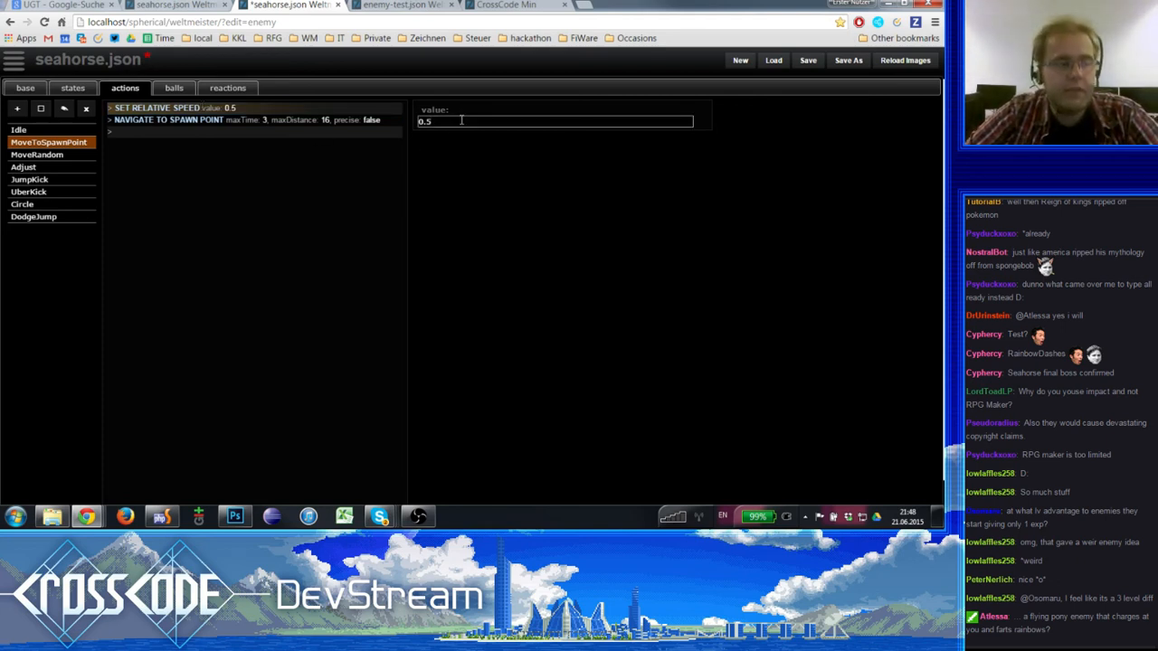
pyautogui.click(247, 117)
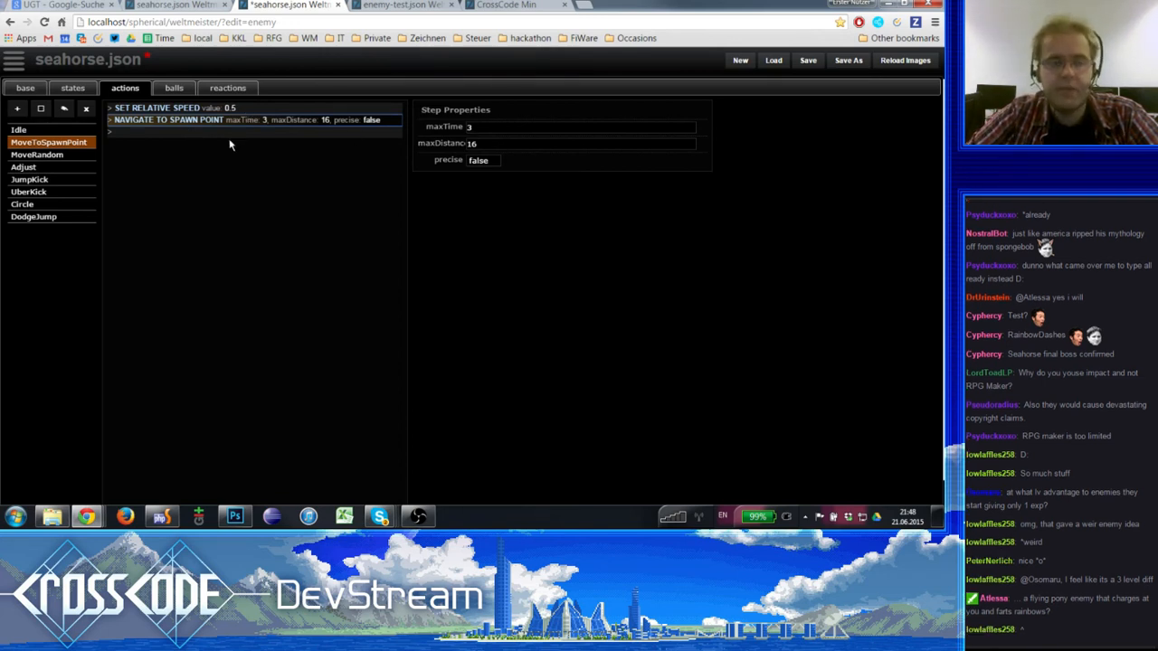
pyautogui.click(488, 128)
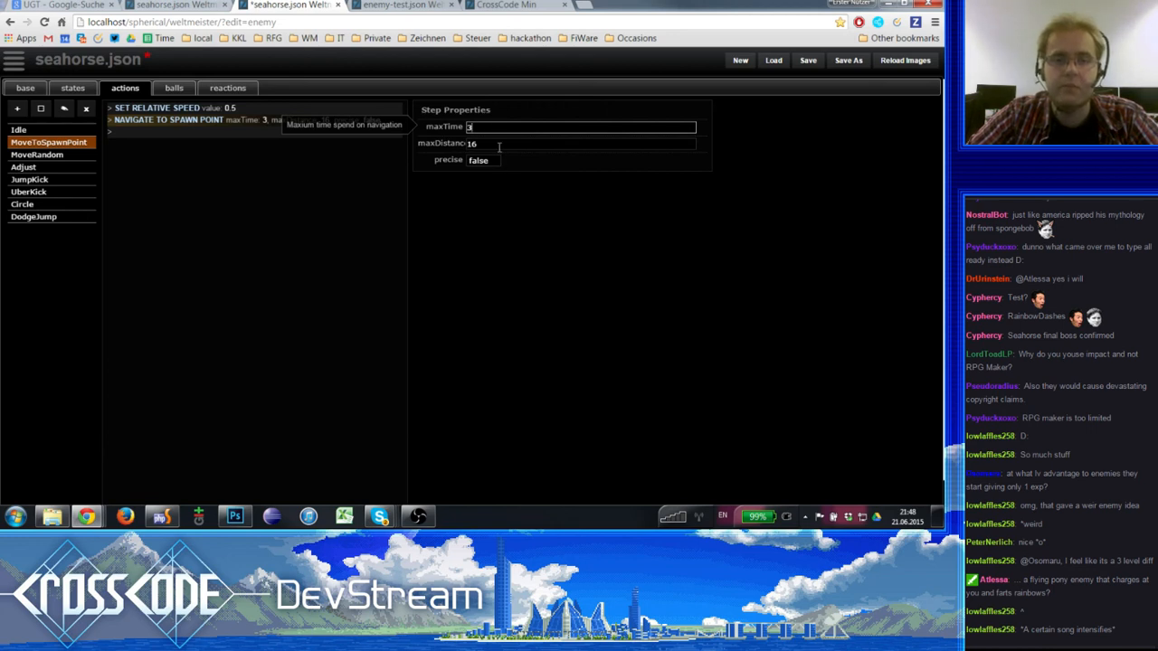
pyautogui.click(498, 144)
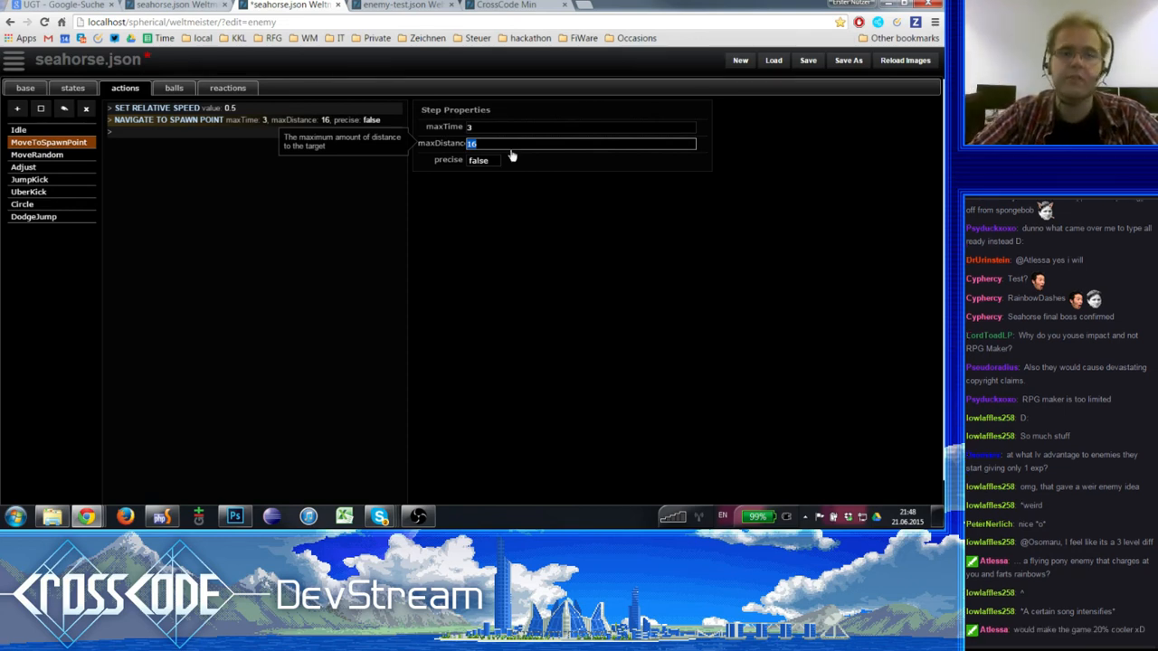
pyautogui.press('Tab')
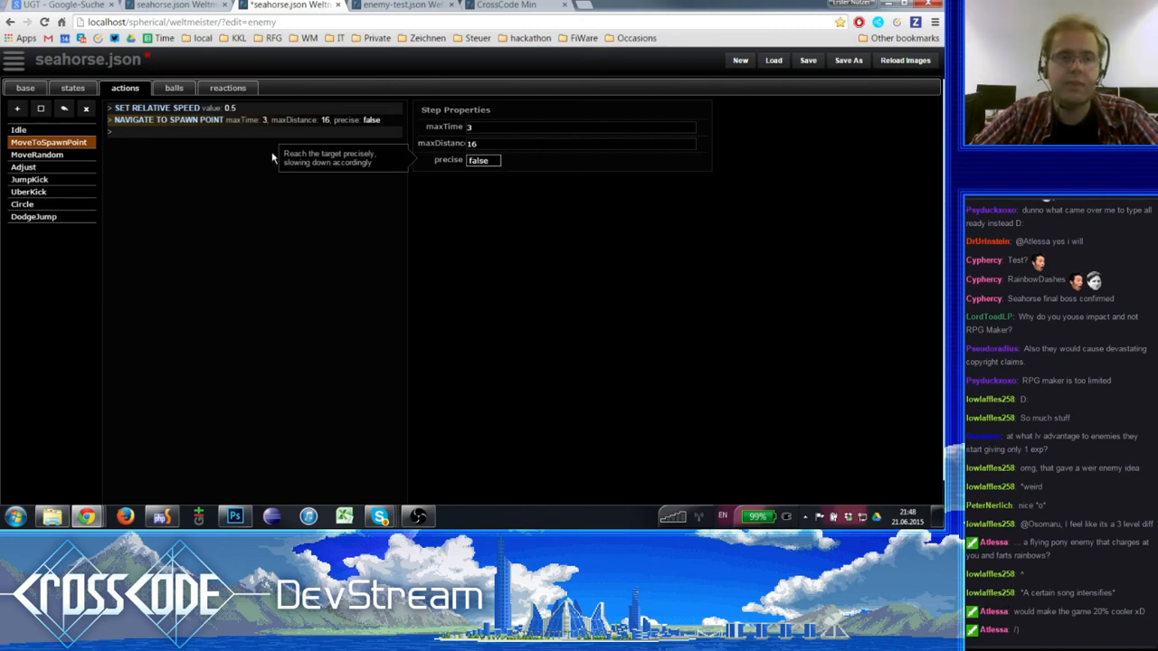
pyautogui.click(194, 118)
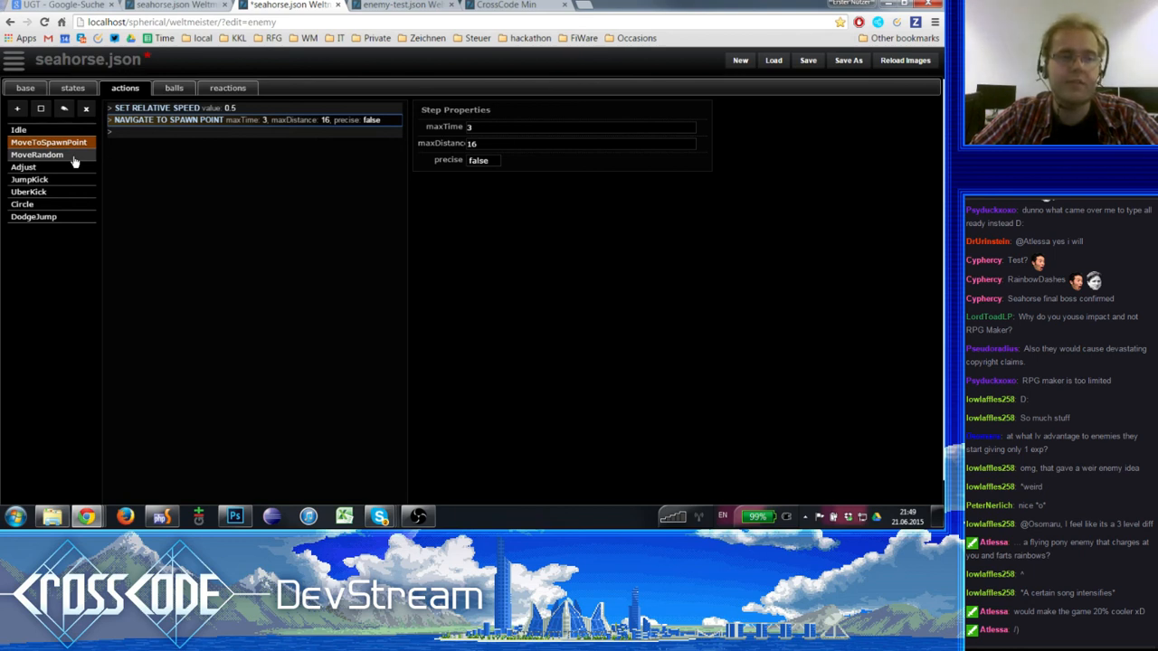
# - Examine the MoveRandom action's SET JUMPING, MOVE RANDOM and WAIT RANDOM steps, including the minimum and maximum move times
pyautogui.click(73, 157)
pyautogui.click(195, 119)
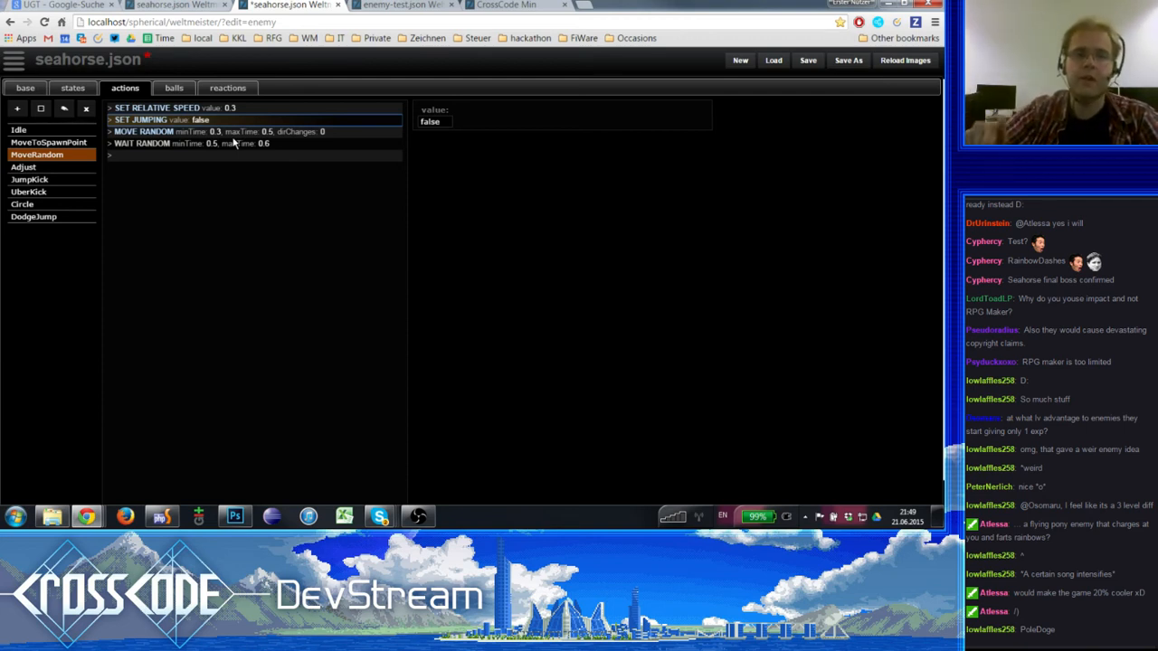
pyautogui.click(234, 143)
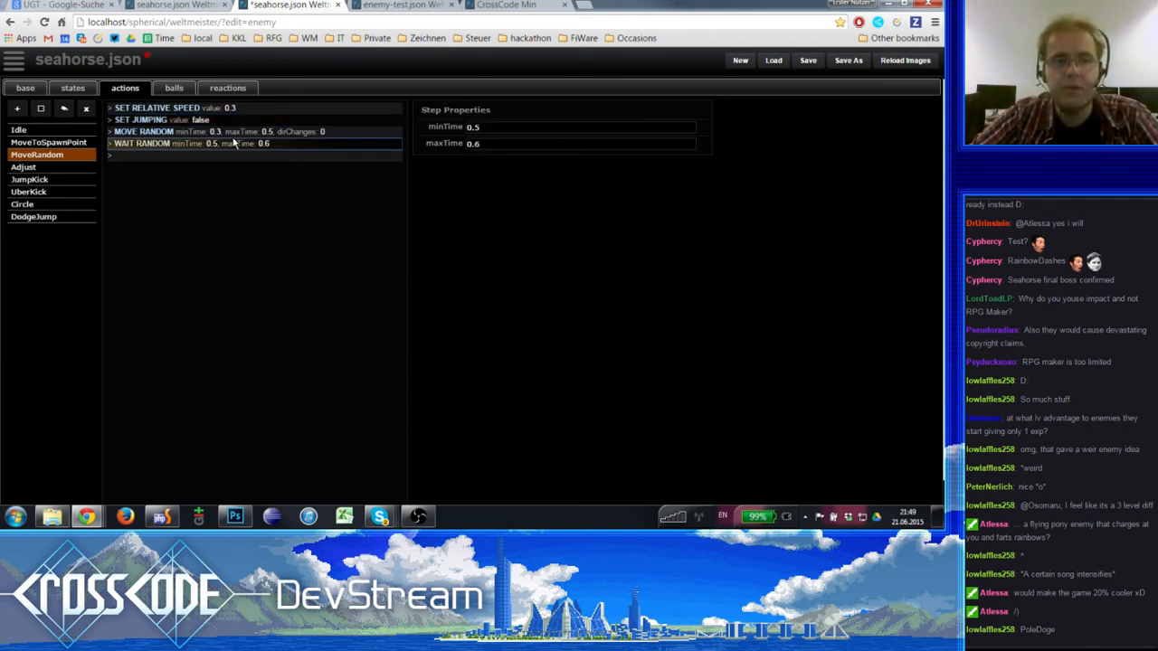
pyautogui.click(240, 132)
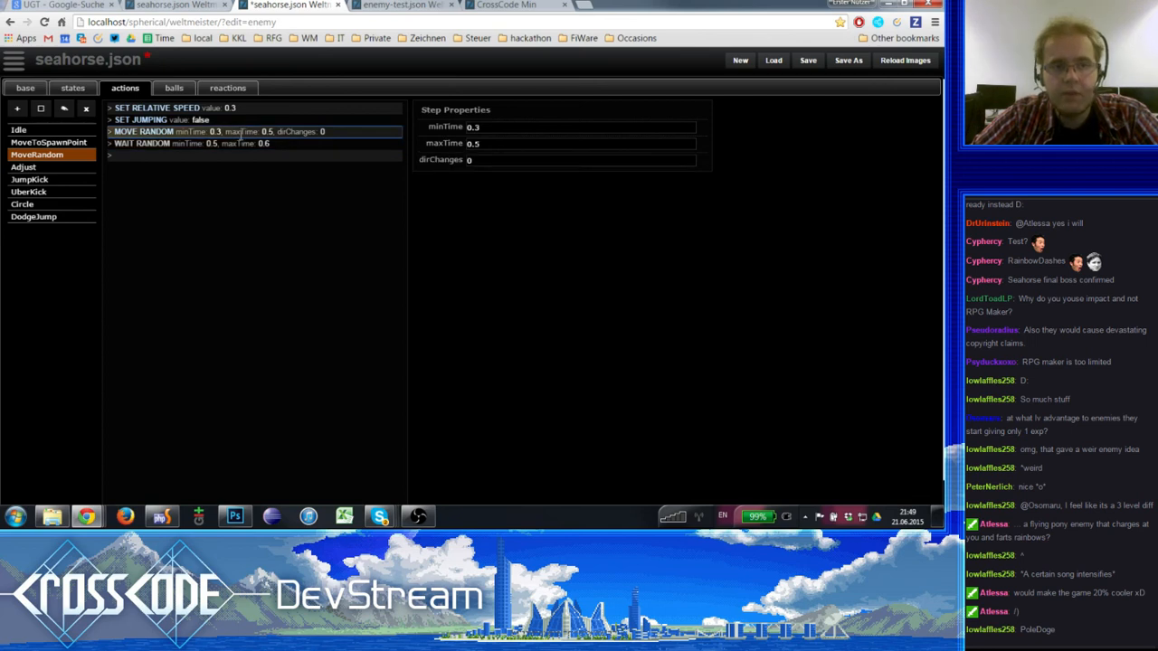
pyautogui.click(487, 128)
pyautogui.click(488, 142)
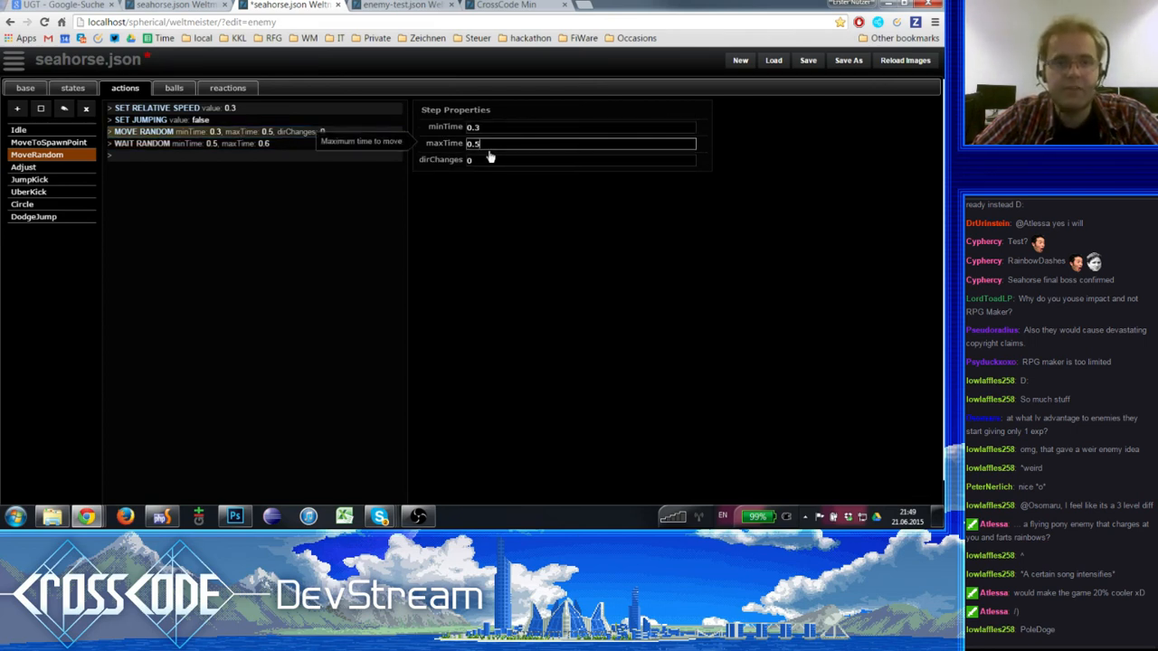
pyautogui.click(219, 148)
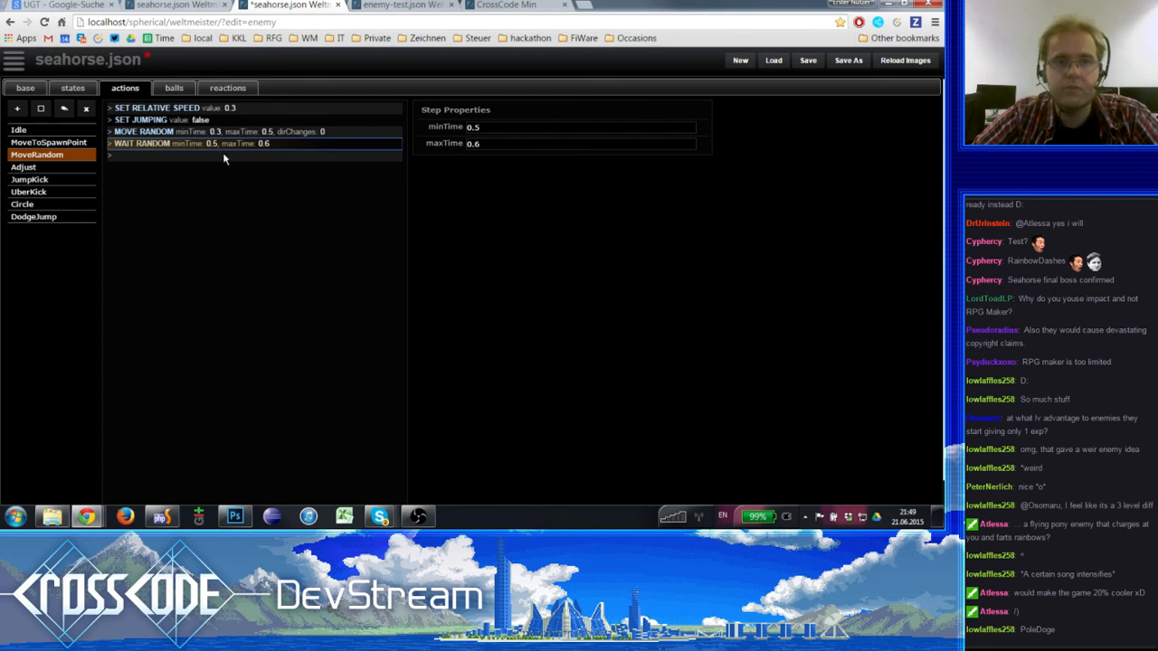
# - Set the value of the Adjust action's SET RELATIVE SPEED step to 0.3
pyautogui.click(57, 170)
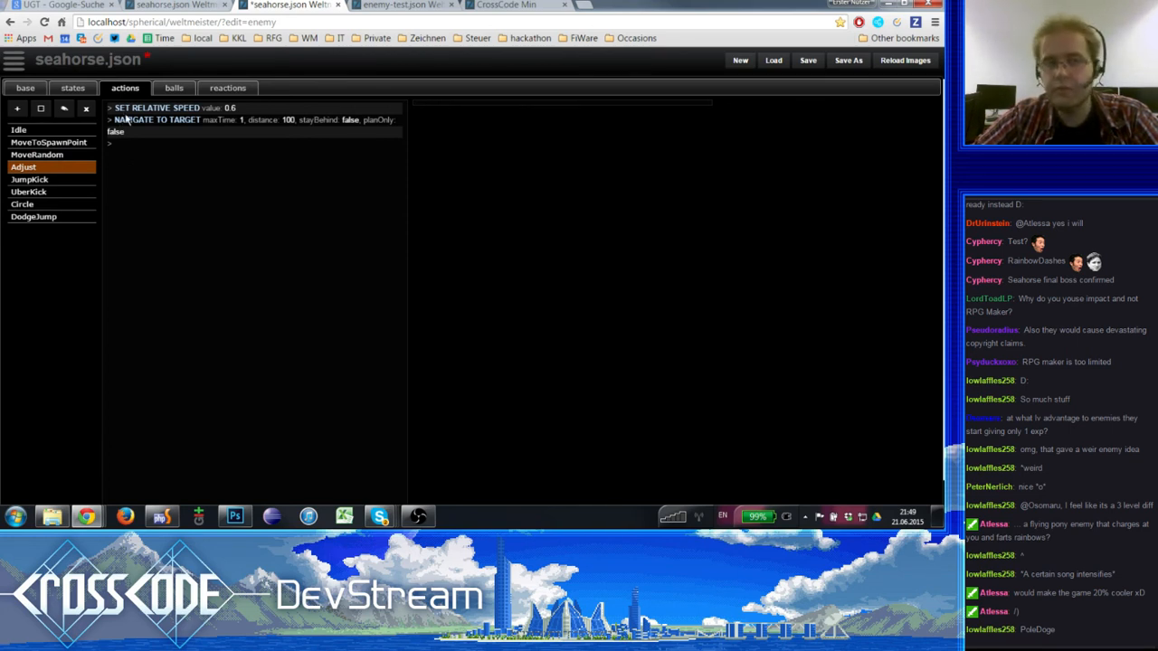
pyautogui.click(167, 119)
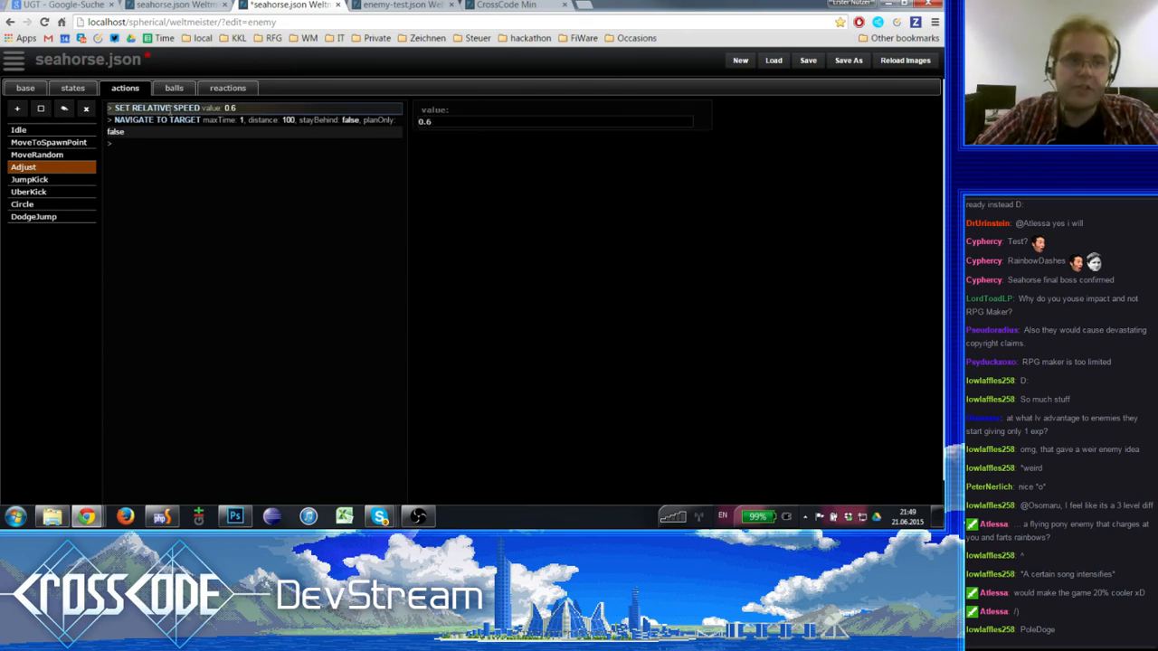
pyautogui.click(171, 108)
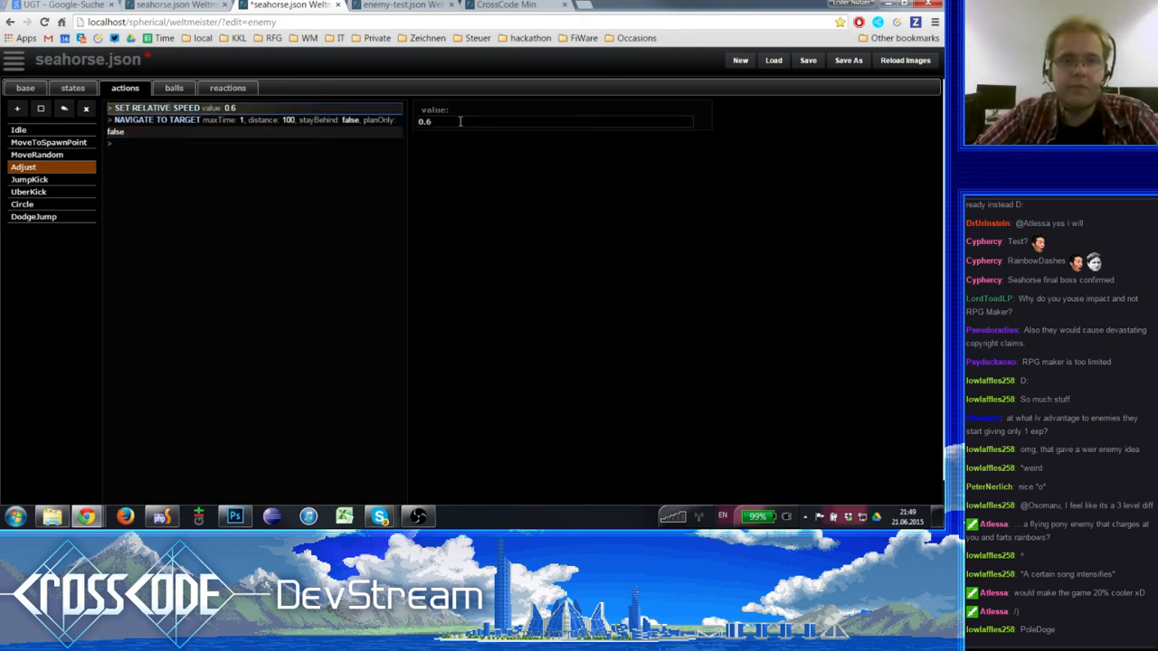
pyautogui.click(222, 120)
pyautogui.click(237, 110)
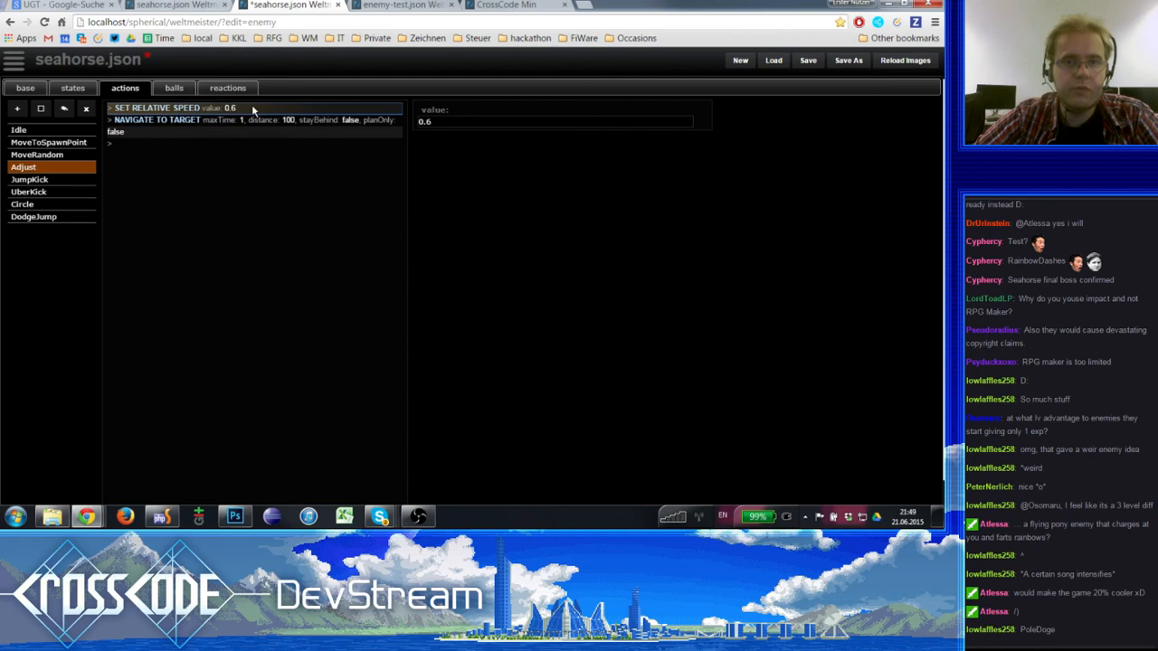
pyautogui.click(461, 122)
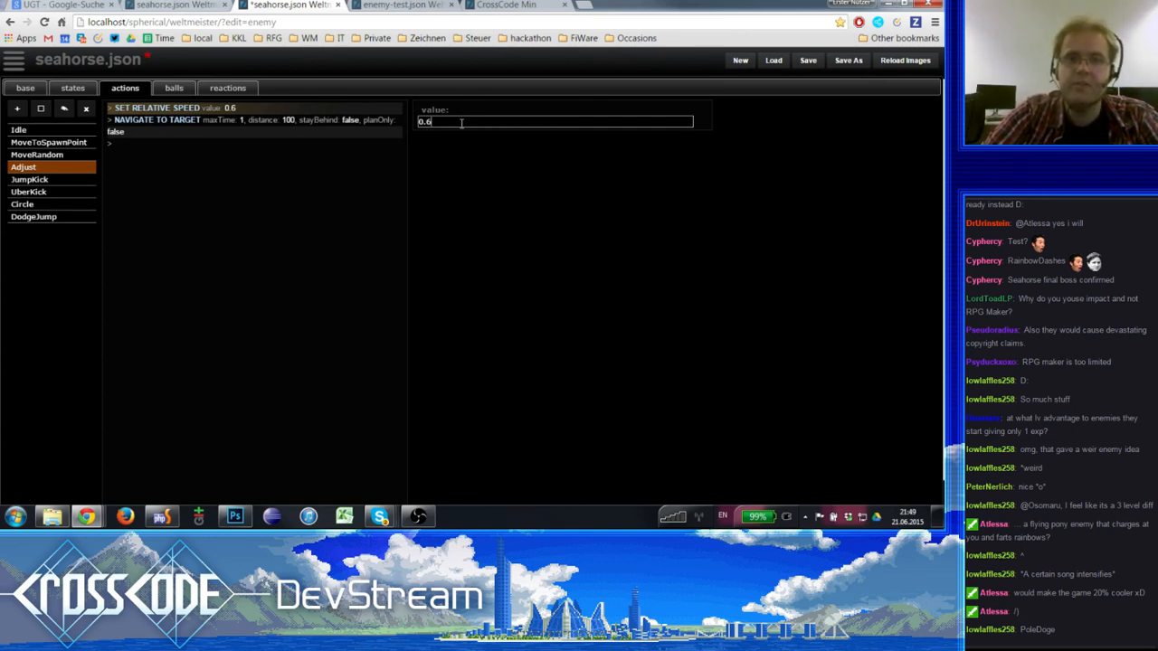
pyautogui.press('Return')
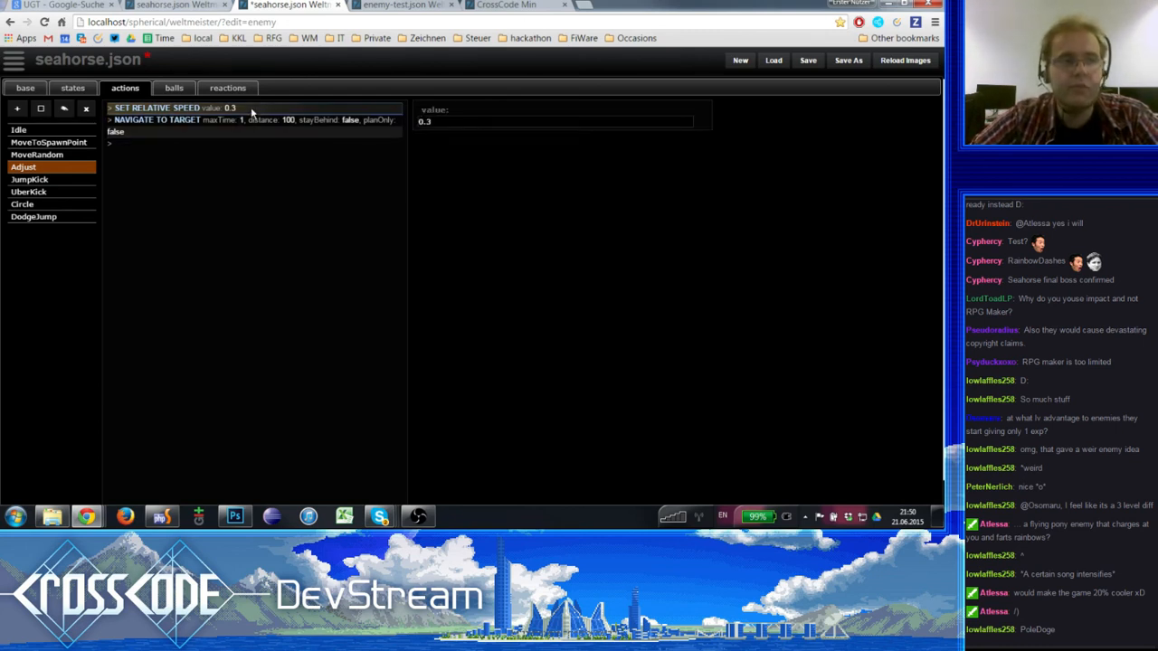
# - Examine the maxTime and distance properties of the Adjust action's NAVIGATE TO TARGET step and compare them with its relative speed step
pyautogui.click(203, 121)
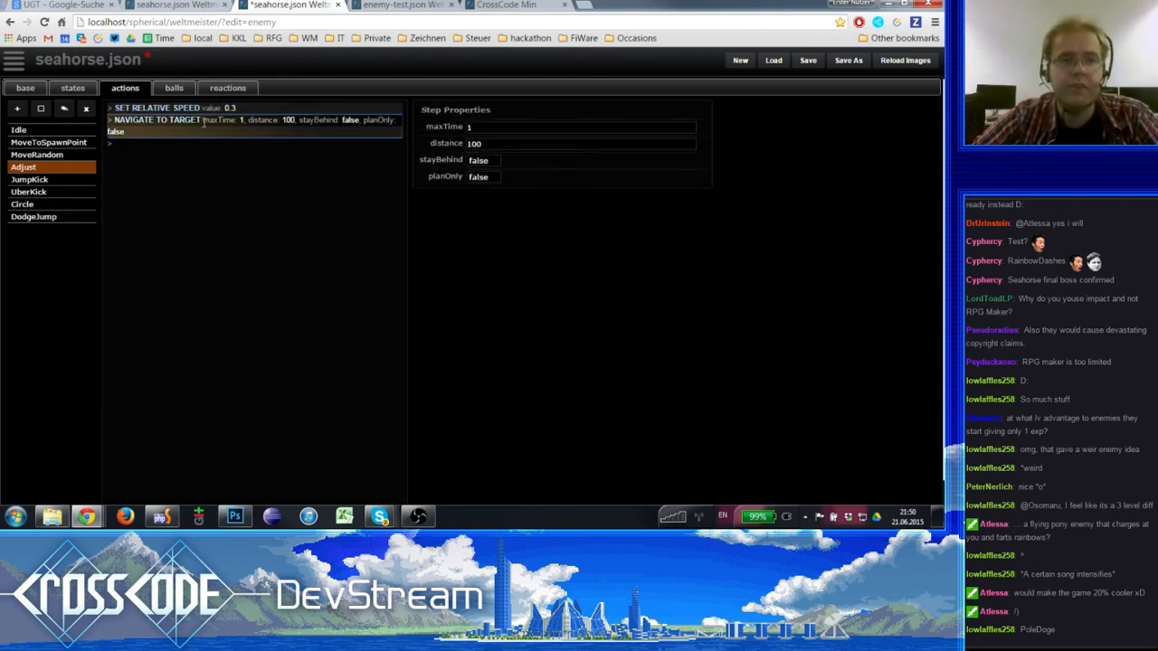
pyautogui.click(473, 131)
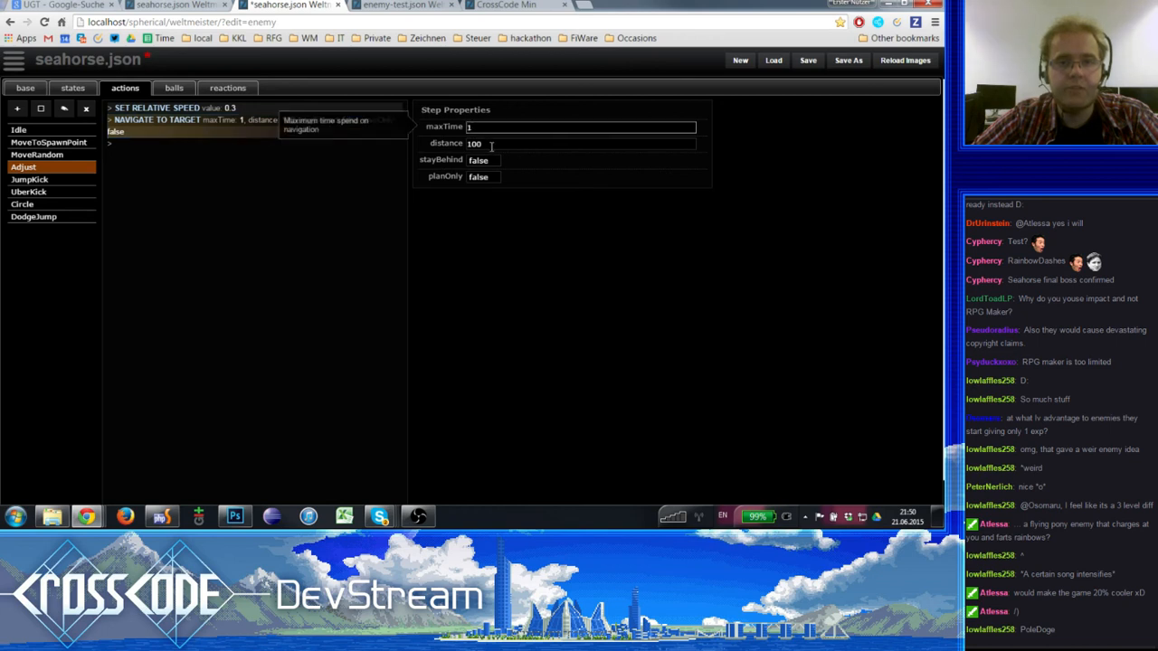
pyautogui.click(491, 146)
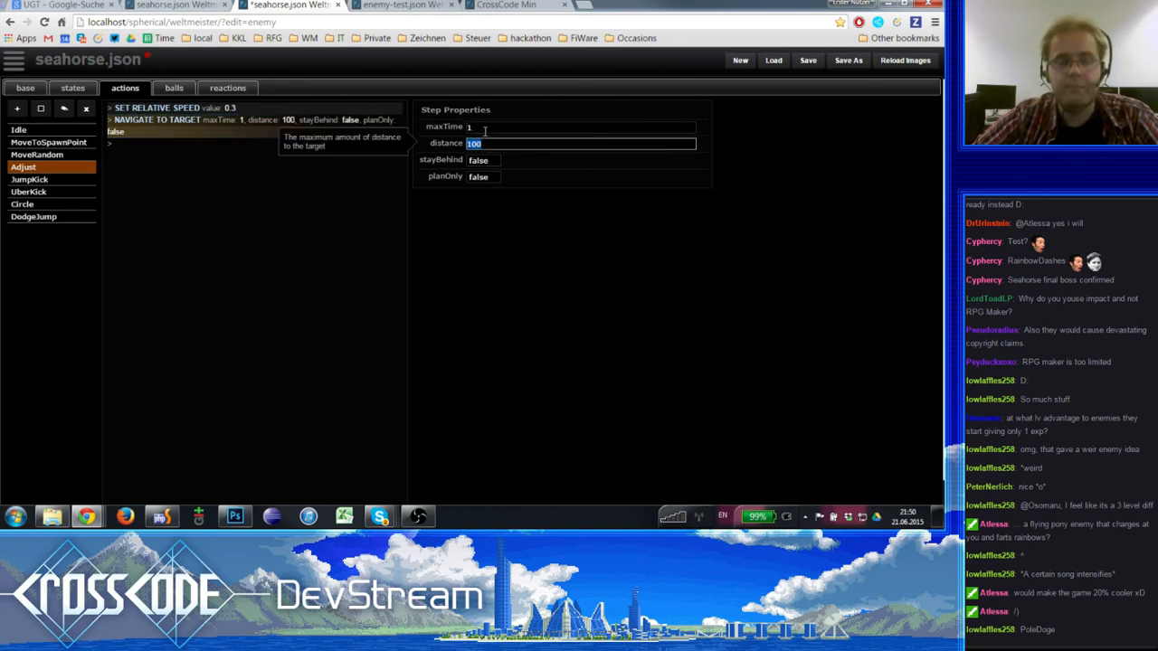
pyautogui.click(484, 129)
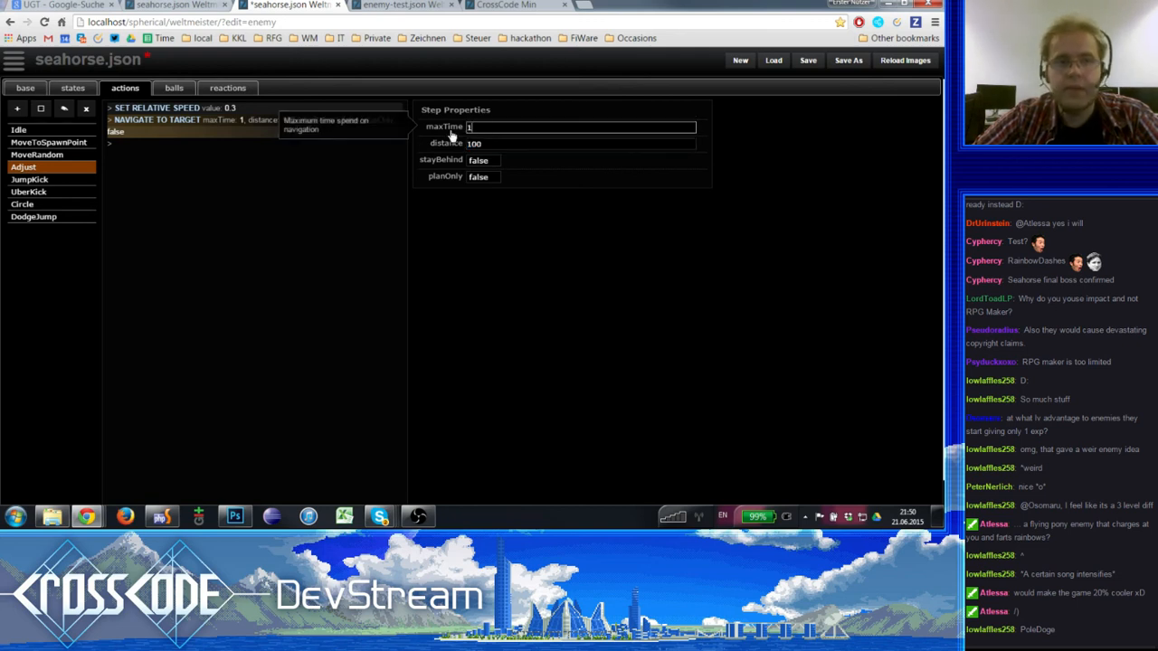
pyautogui.moveTo(504, 128); pyautogui.dragTo(368, 127)
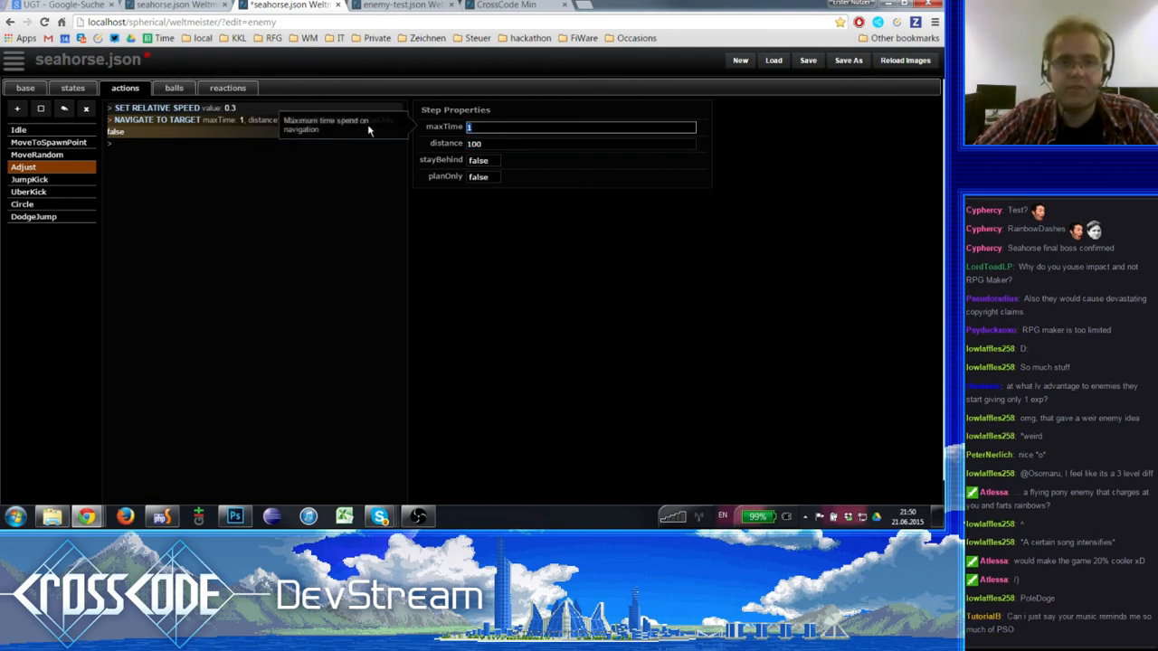
pyautogui.click(504, 130)
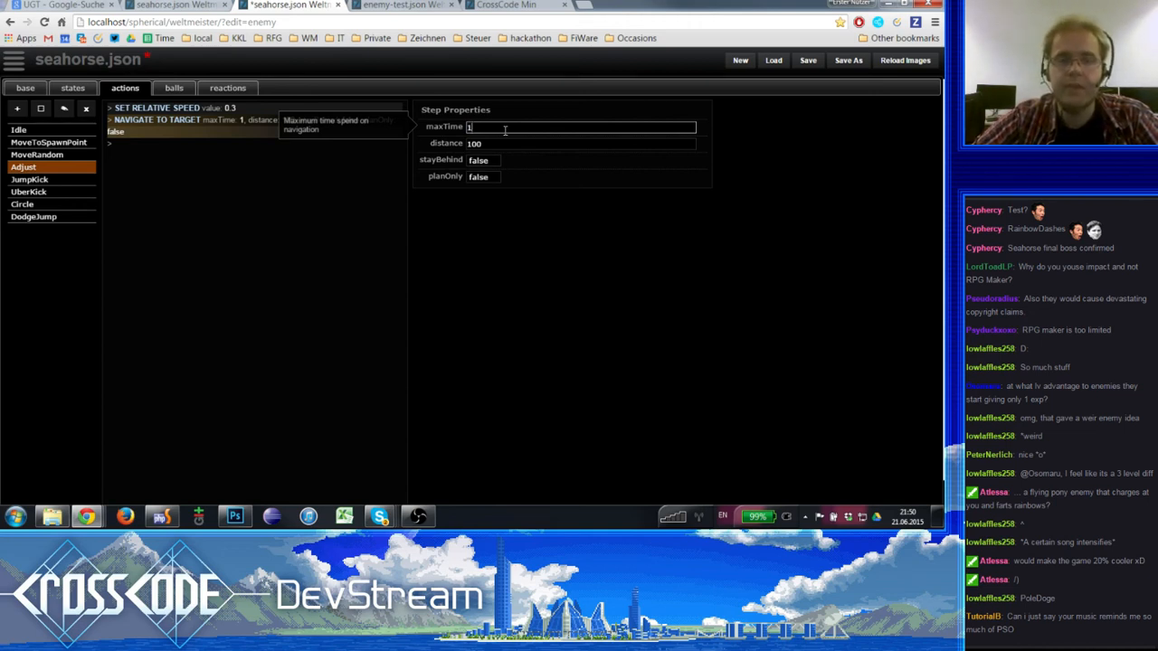
pyautogui.doubleClick(494, 128)
pyautogui.click(227, 109)
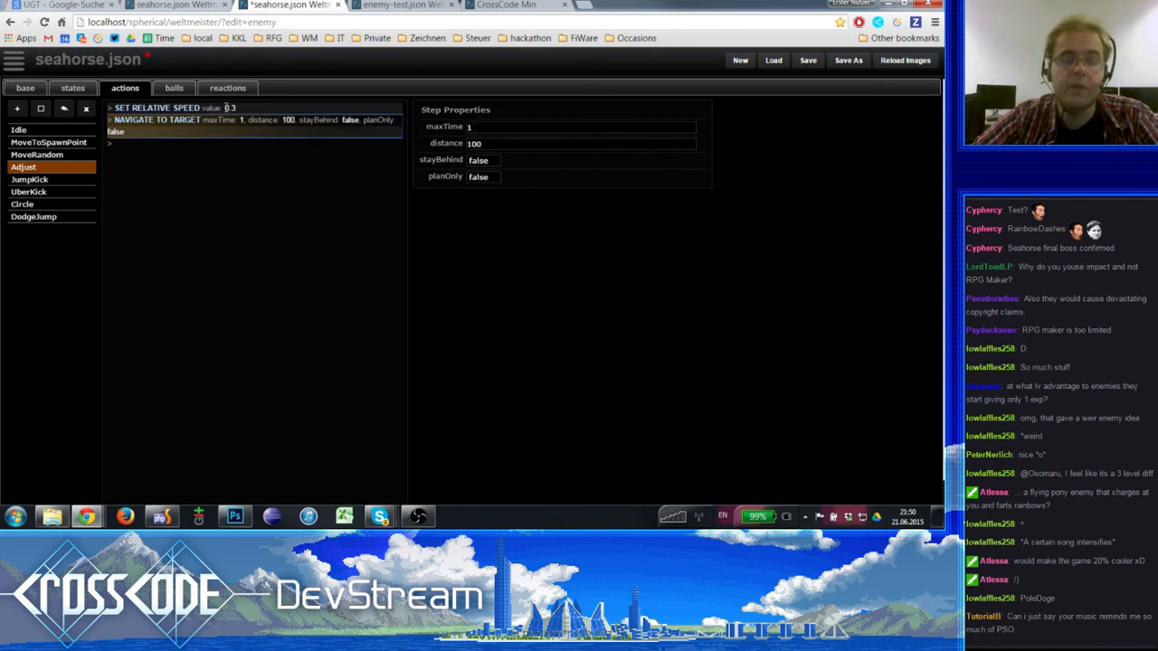
pyautogui.click(229, 120)
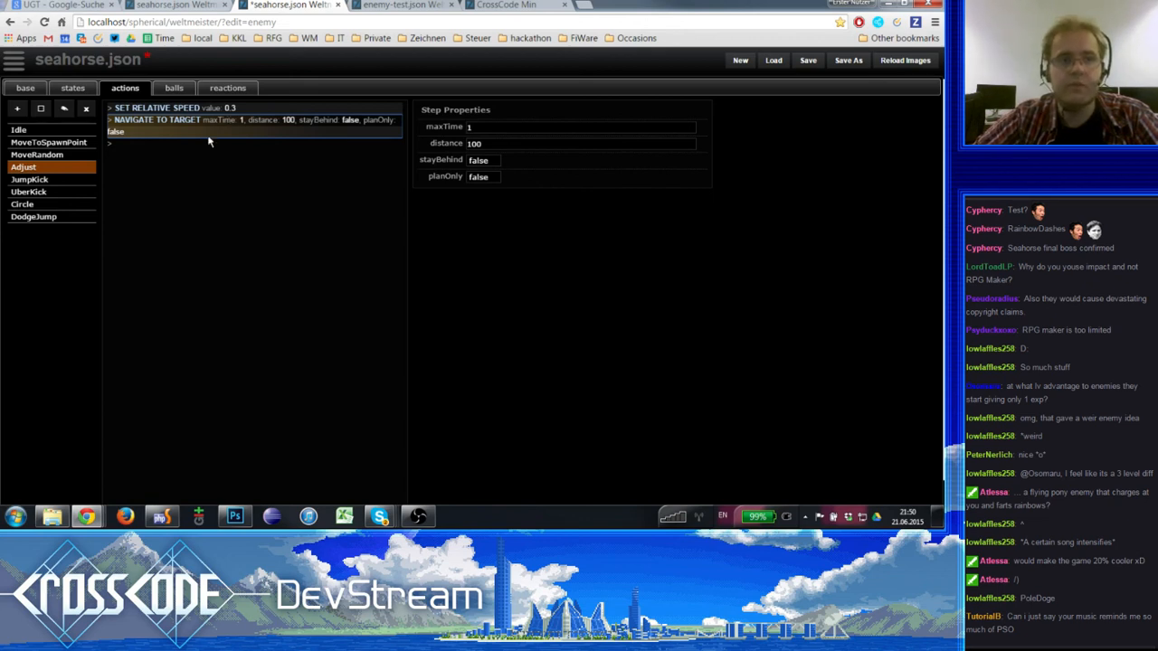
pyautogui.click(221, 109)
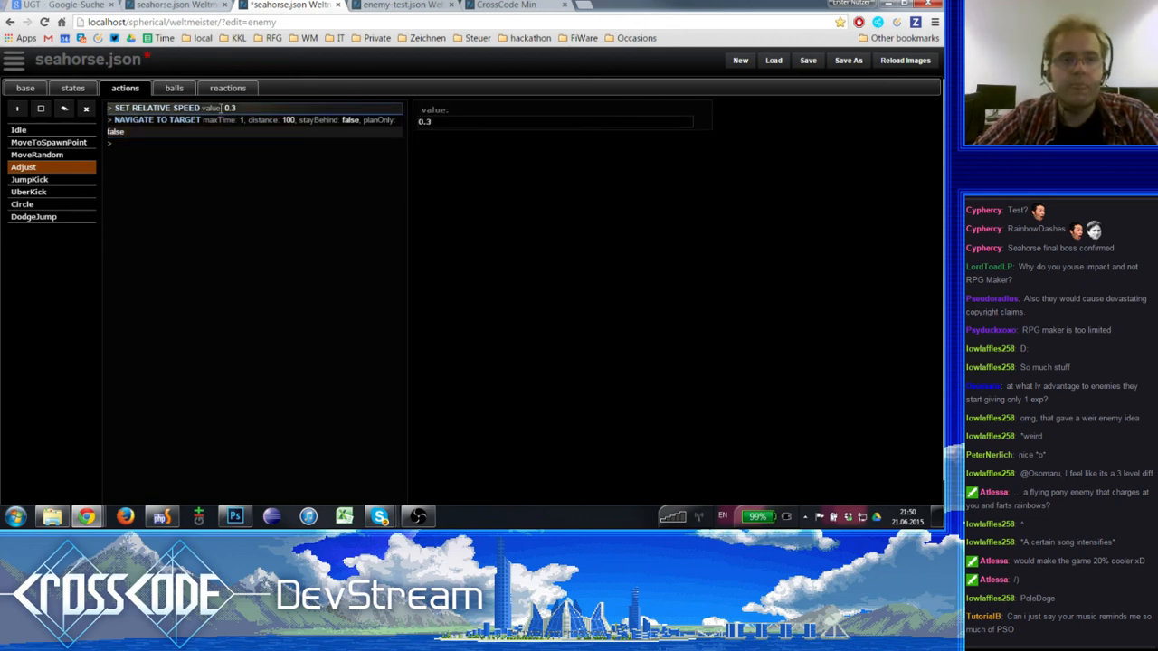
pyautogui.click(224, 118)
pyautogui.click(222, 110)
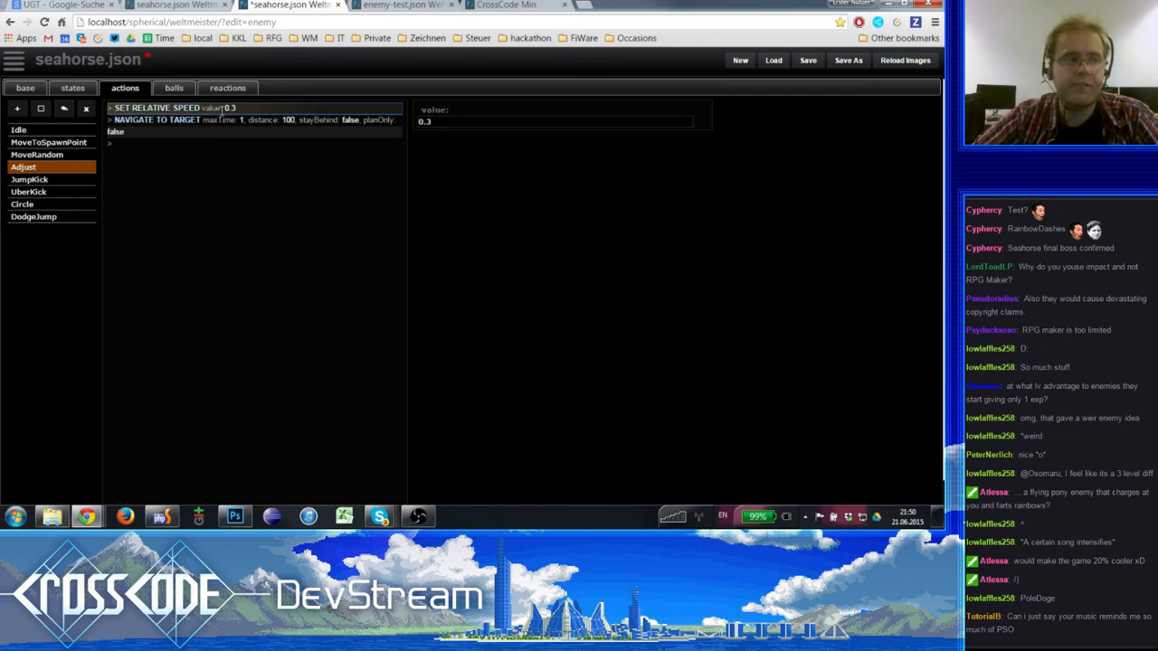
pyautogui.click(446, 123)
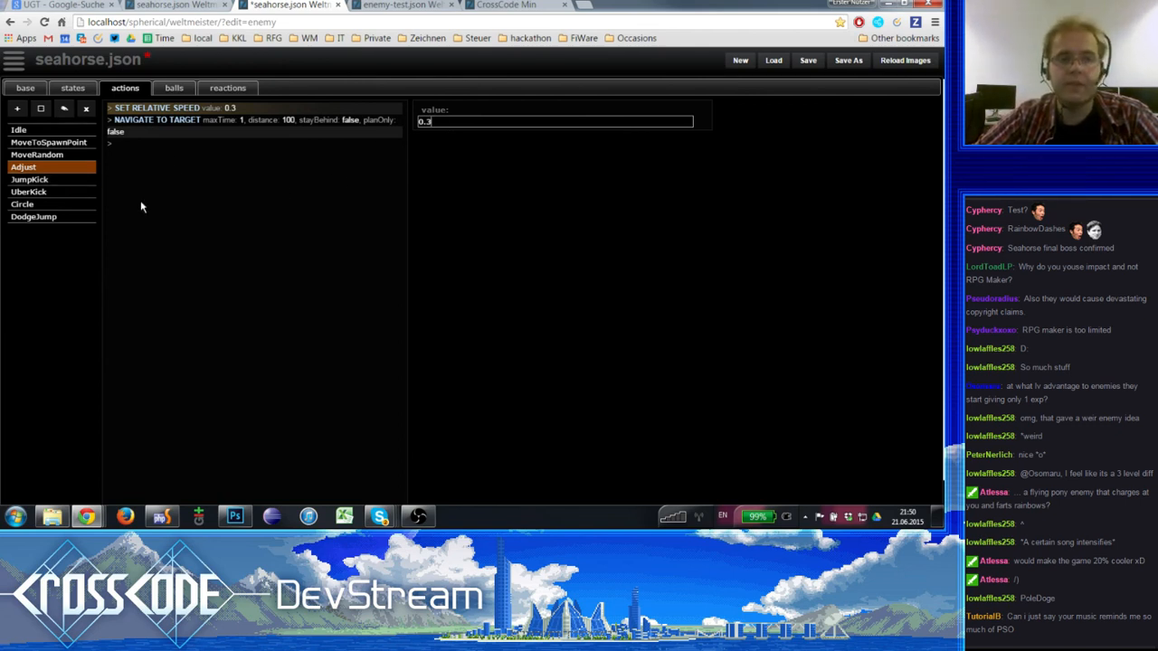
# - Remove the UberKick and JumpKick actions from the seahorse enemy
pyautogui.click(65, 183)
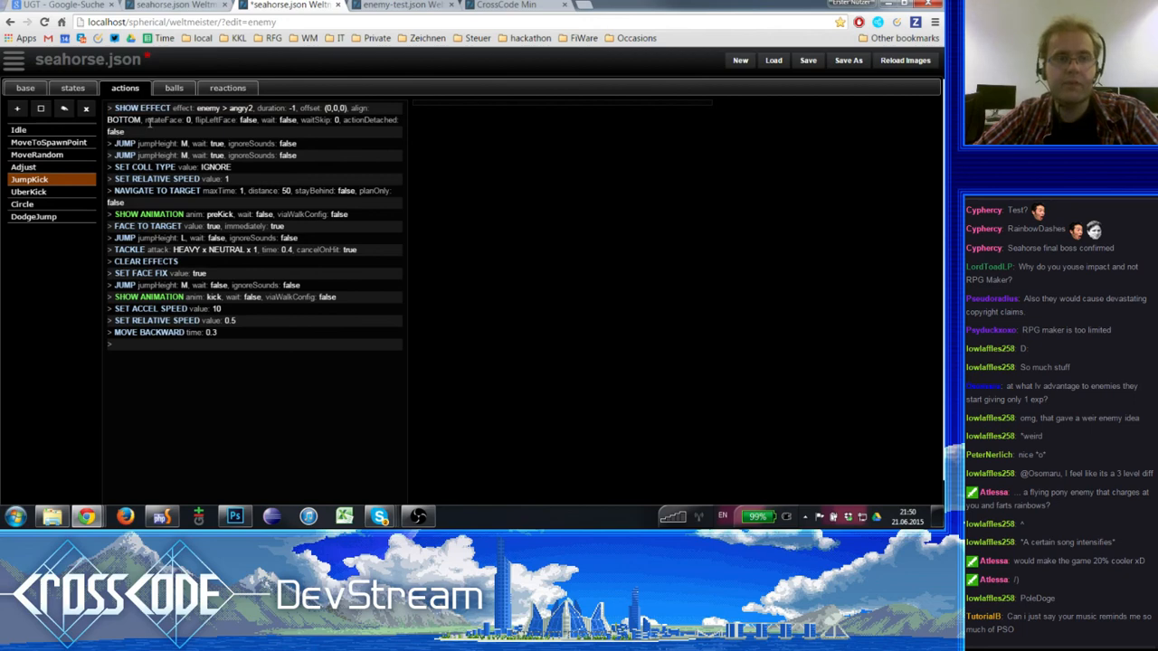
pyautogui.click(41, 193)
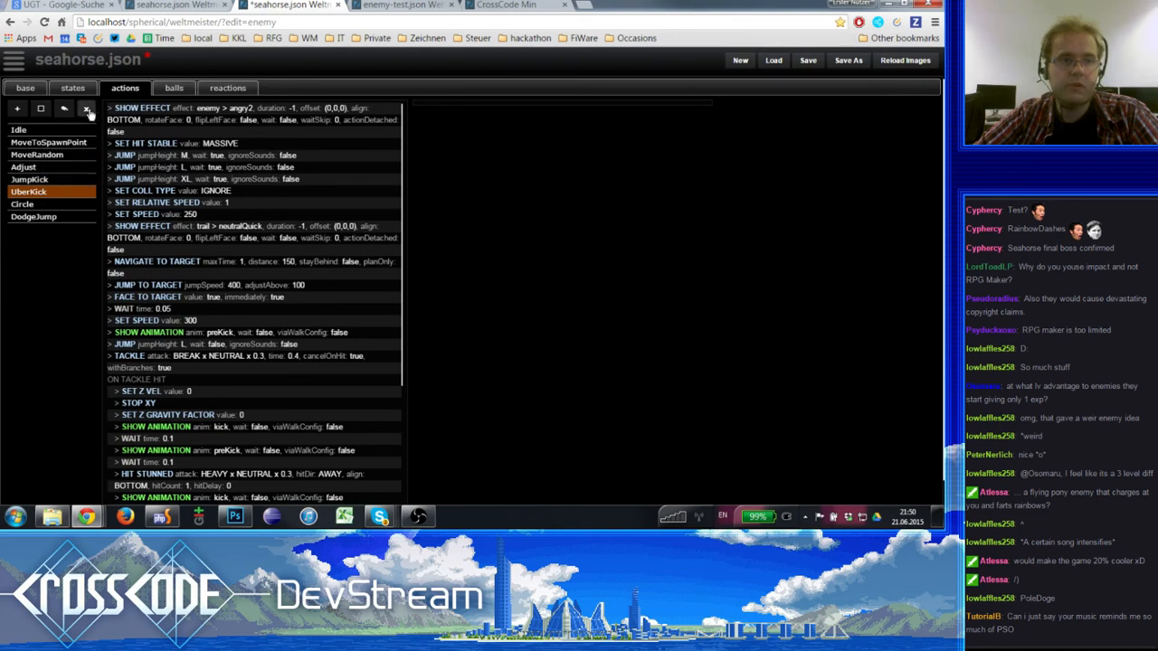
pyautogui.click(88, 110)
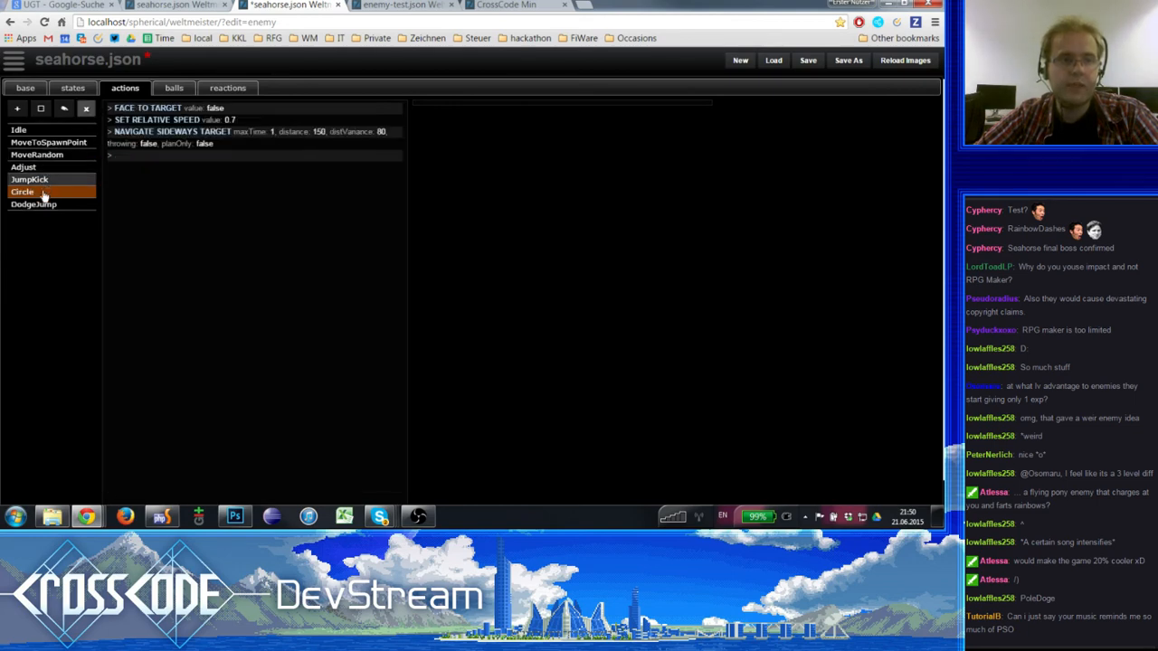
pyautogui.click(50, 179)
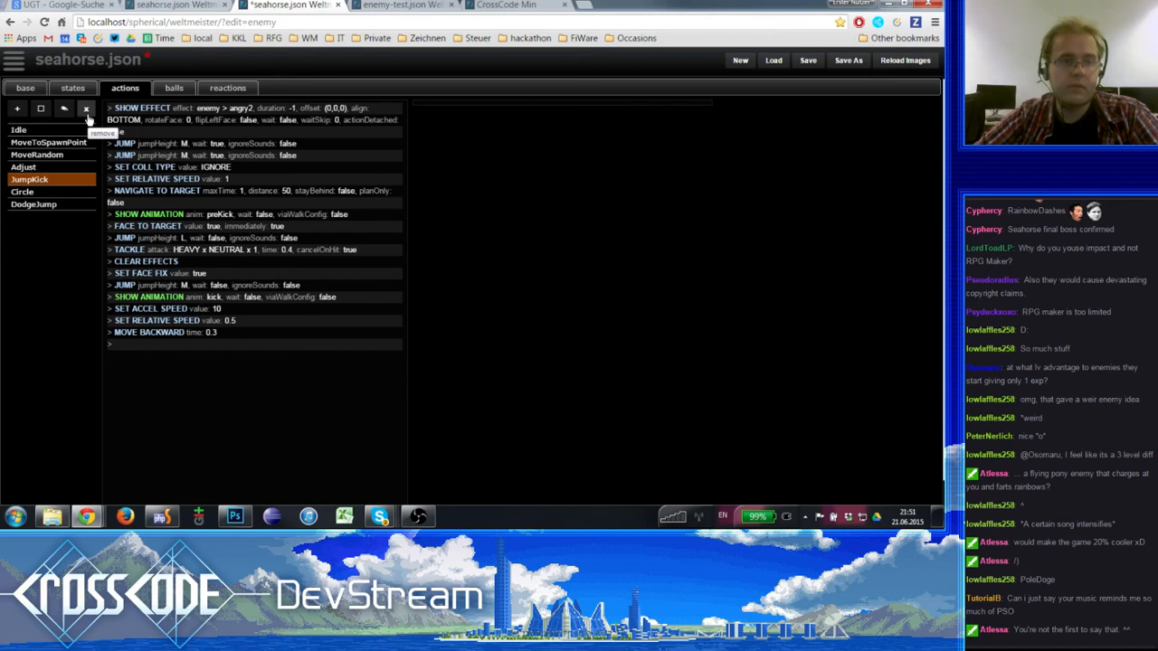
pyautogui.click(86, 110)
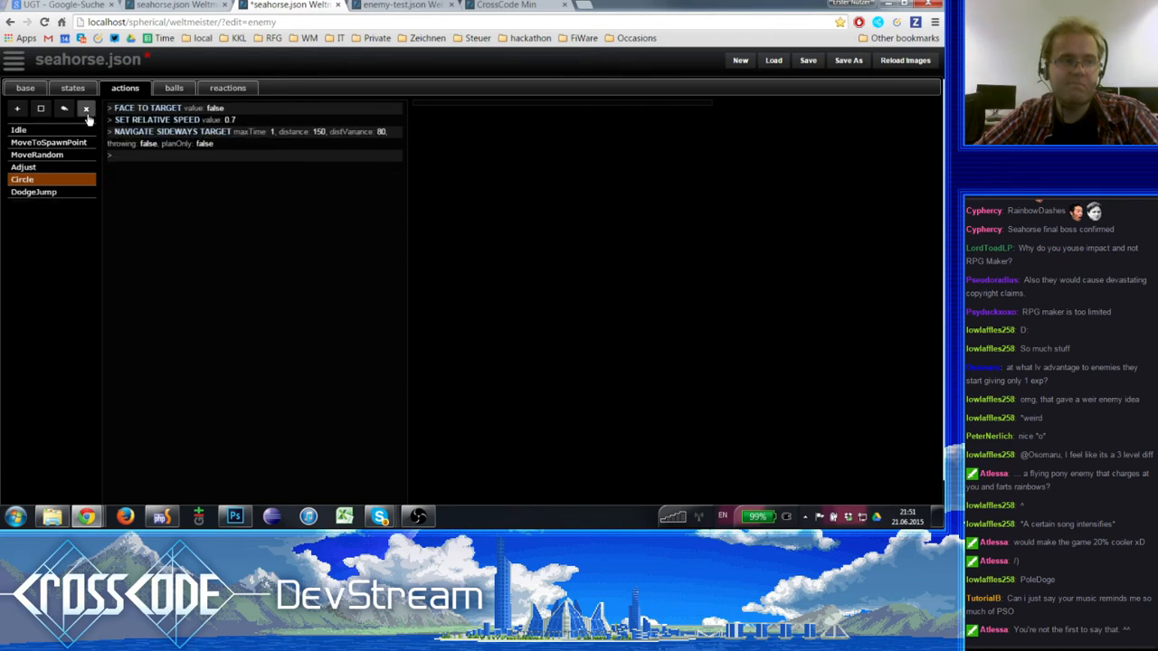
# - Add a new action named BubbleShoot to the seahorse enemy
pyautogui.click(17, 110)
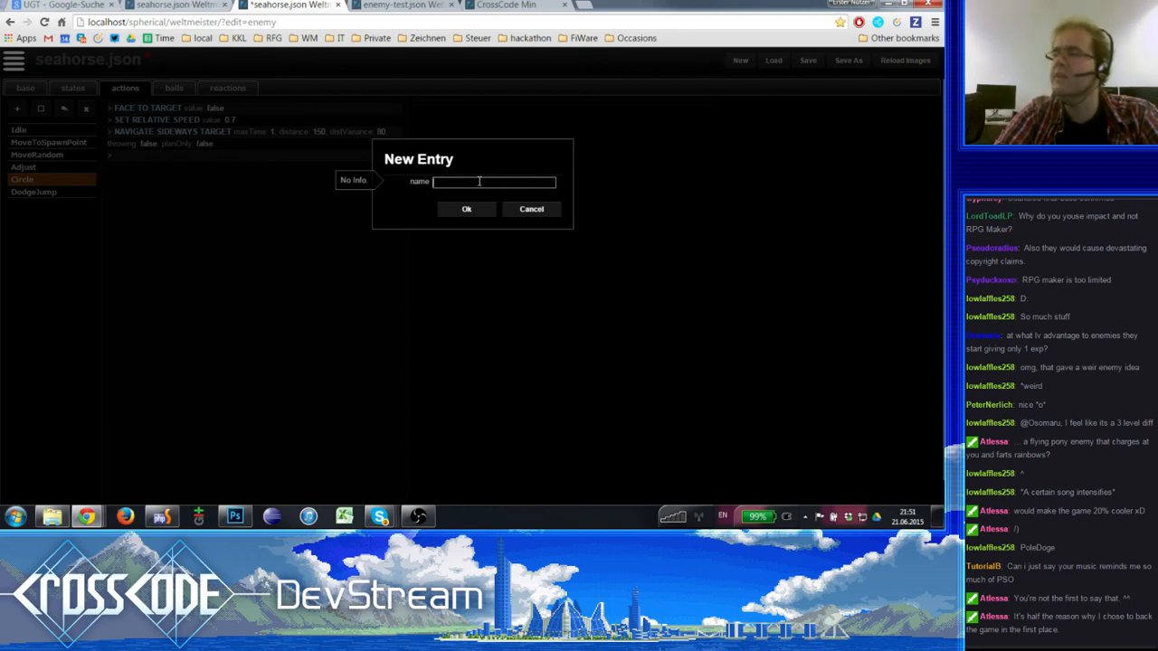
pyautogui.write('B')
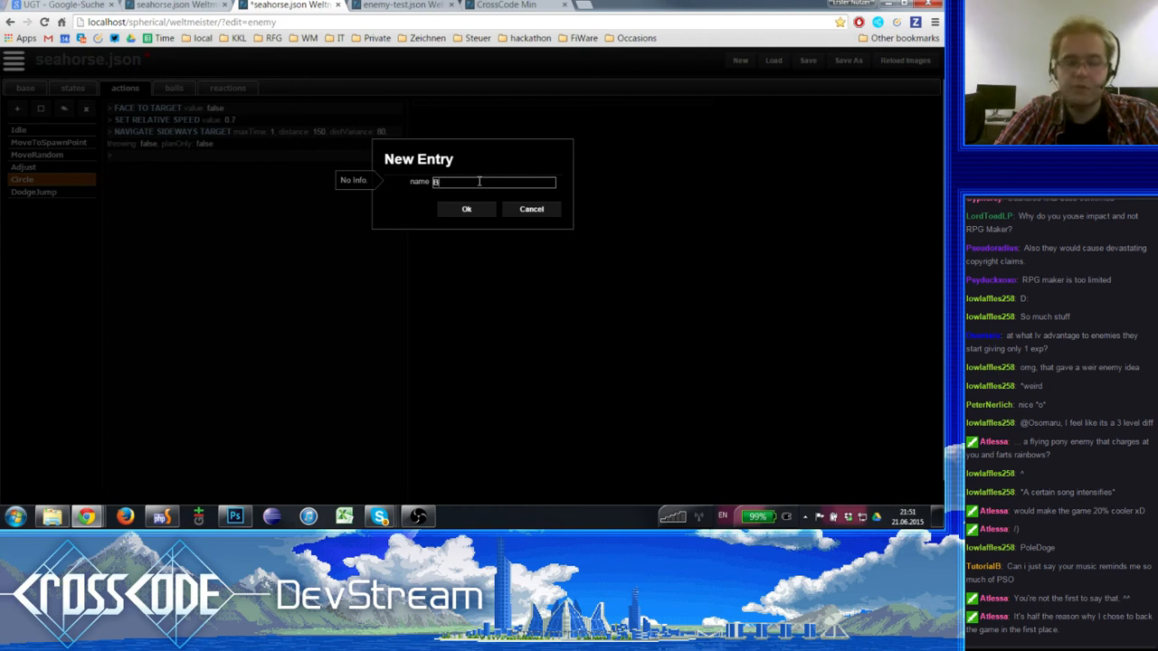
pyautogui.write('ubbleShoot')
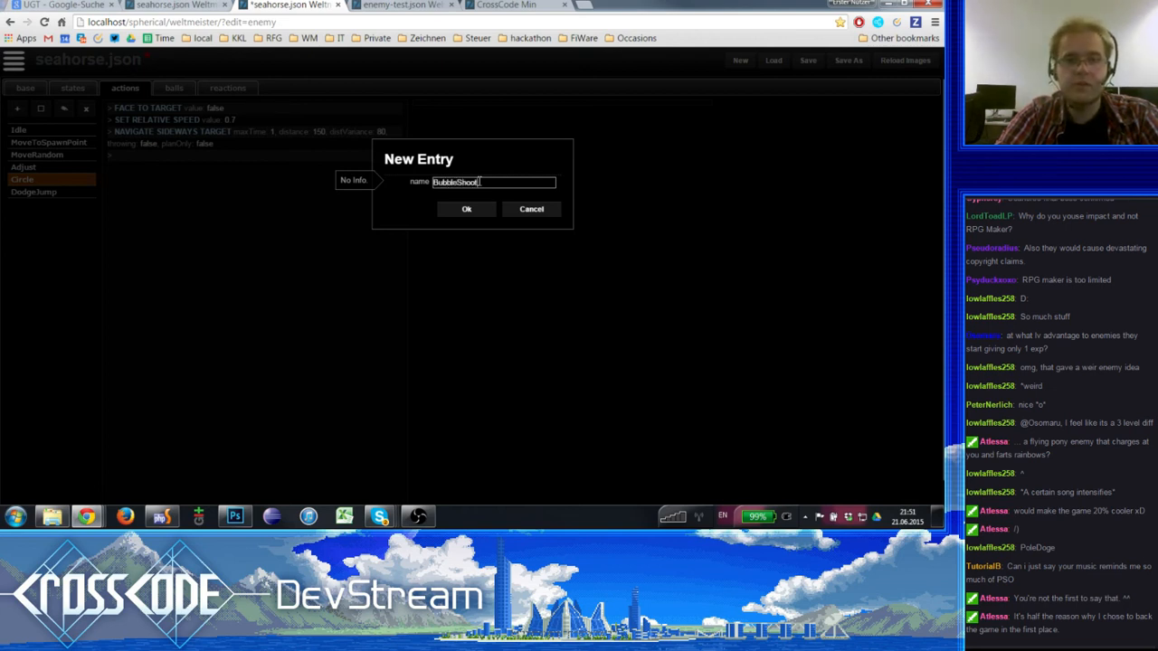
pyautogui.press('BackSpace')
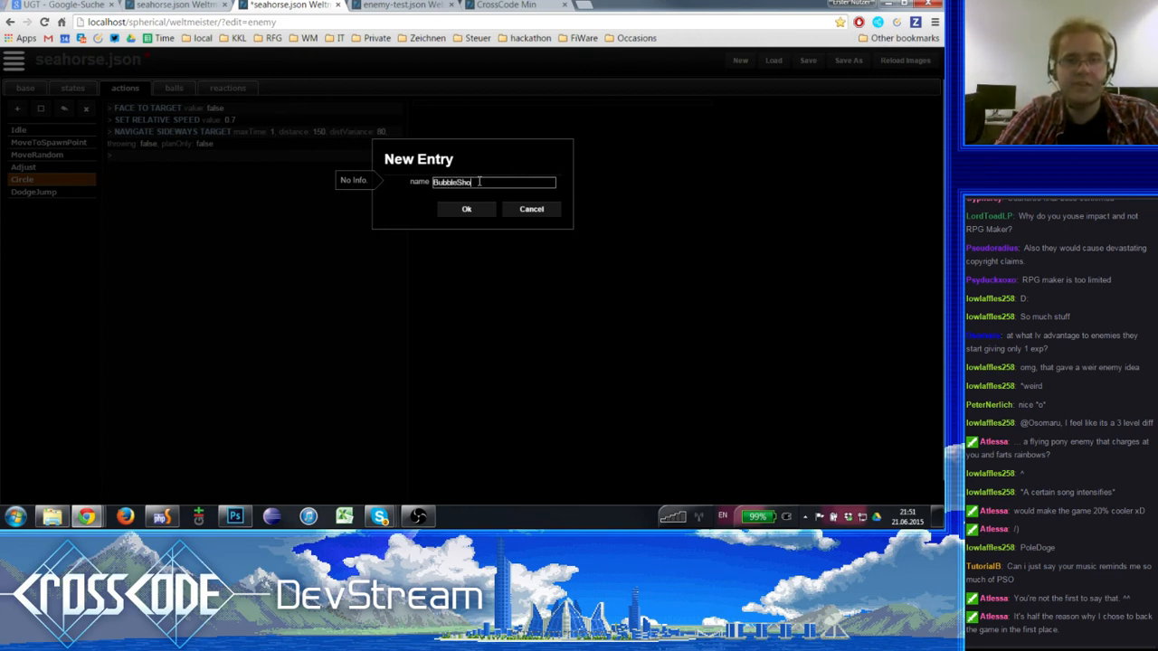
pyautogui.write('ot')
pyautogui.click(466, 209)
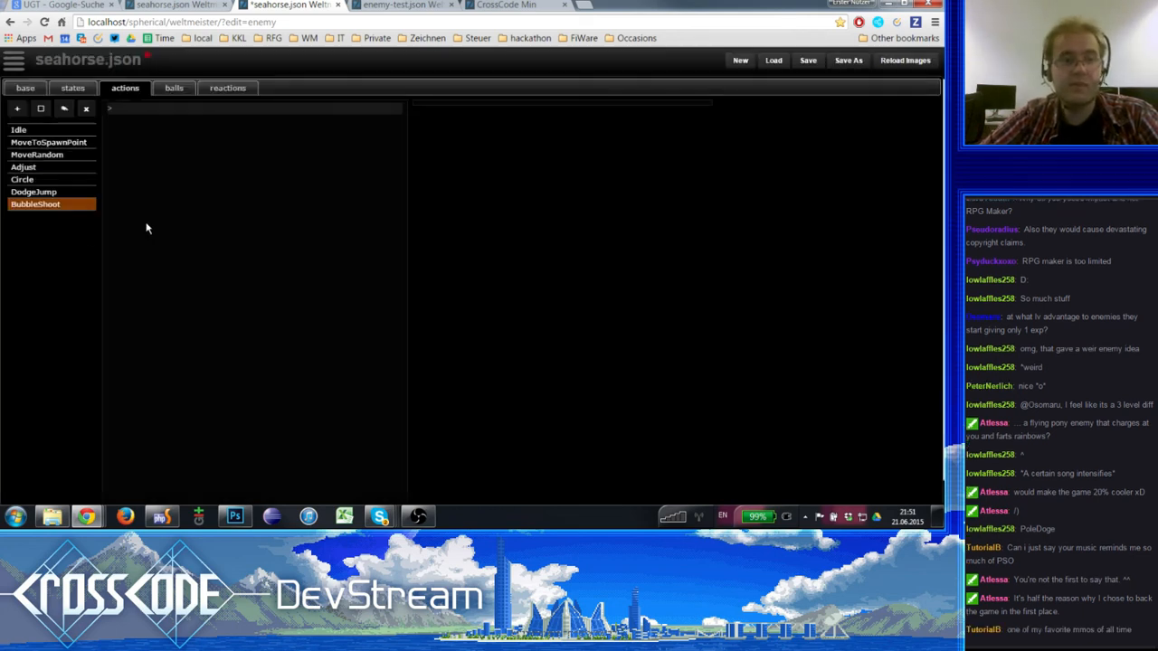
# - Look through the steps of the existing DodgeJump, Adjust, MoveRandom, MoveToSpawnPoint and Idle actions
pyautogui.click(72, 195)
pyautogui.click(73, 206)
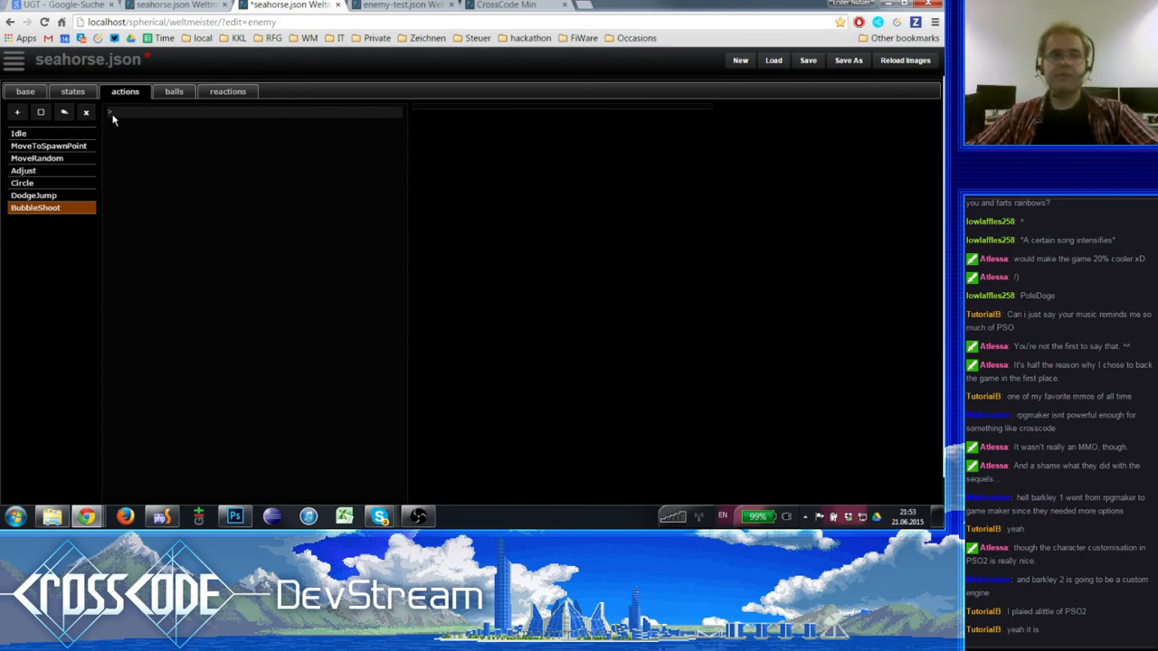
pyautogui.click(45, 195)
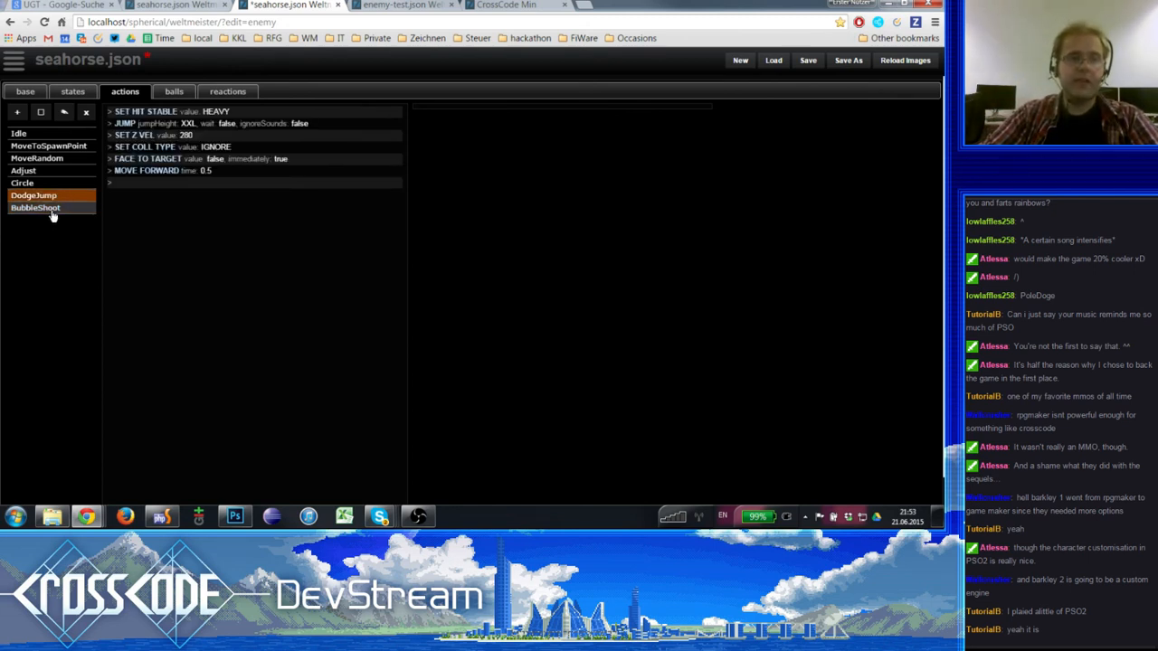
pyautogui.click(47, 170)
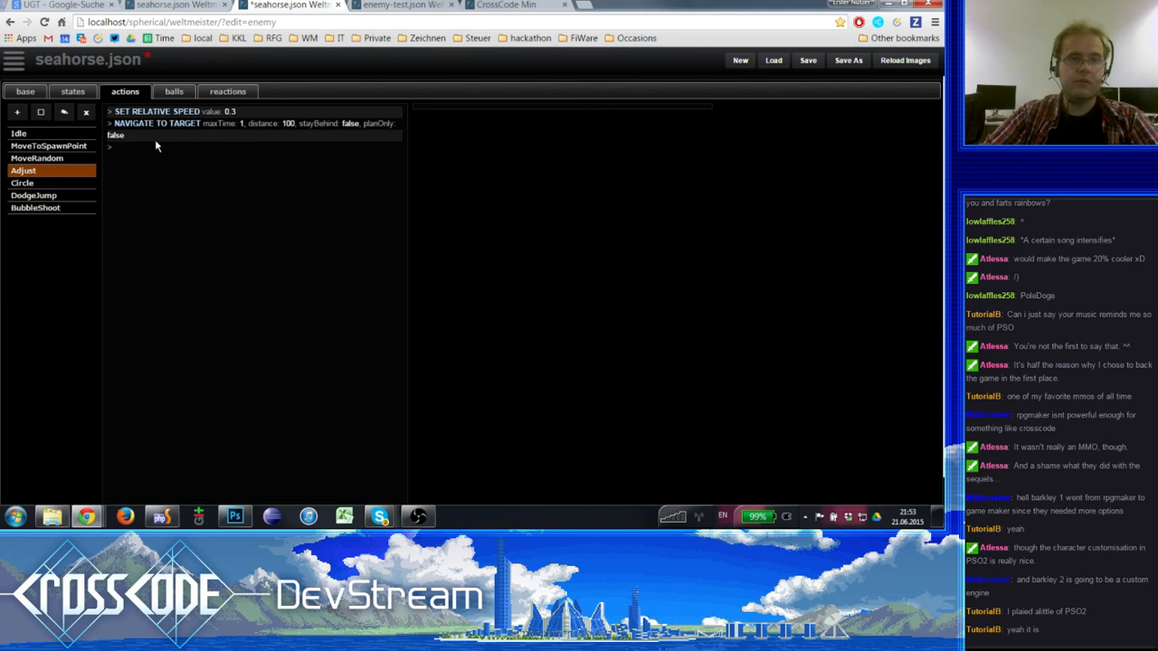
pyautogui.click(43, 158)
pyautogui.click(45, 146)
pyautogui.click(47, 134)
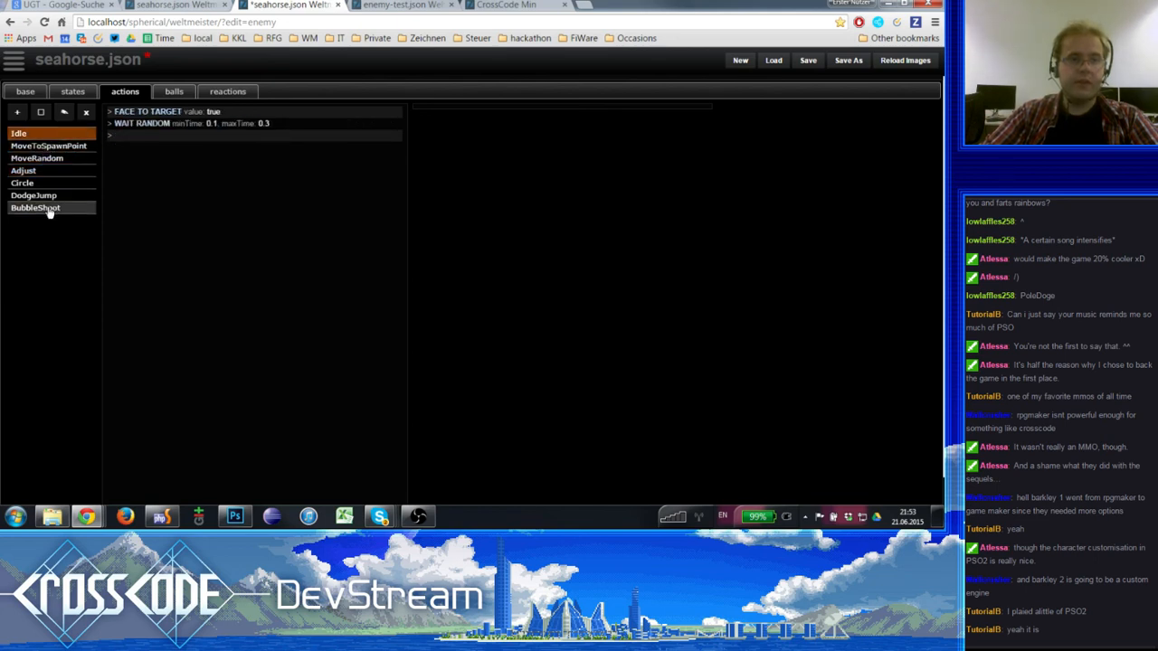
pyautogui.click(50, 209)
pyautogui.click(38, 158)
pyautogui.click(31, 173)
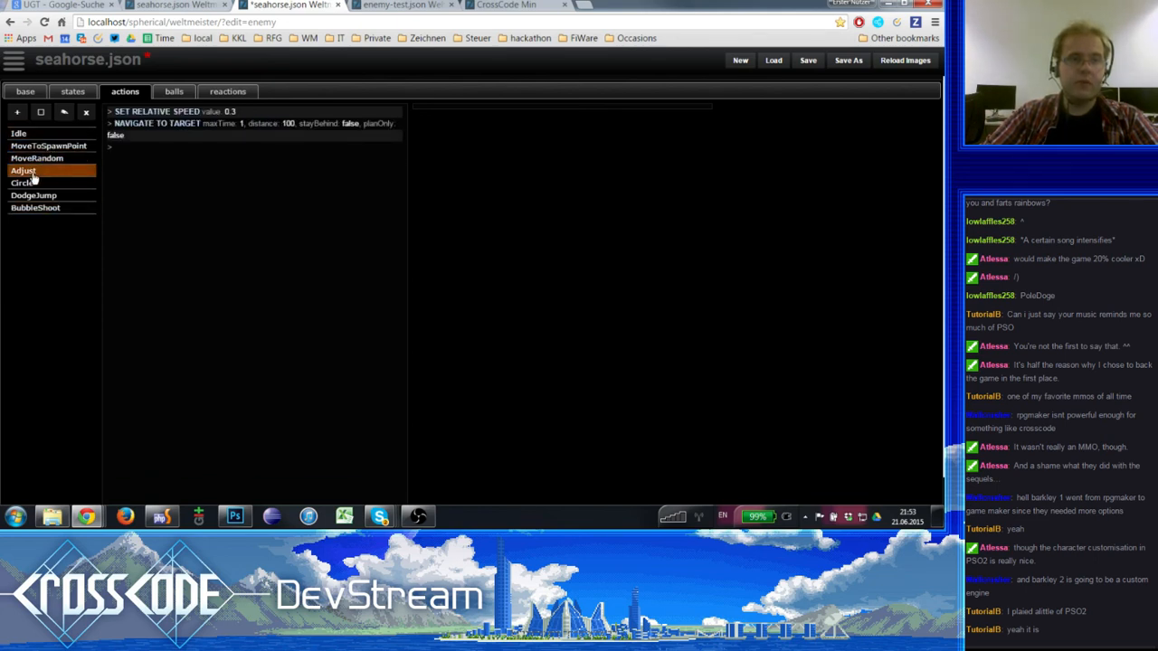
# - Add a WAIT step with a time of 0.2 to the empty BubbleShoot action
pyautogui.click(36, 209)
pyautogui.click(309, 111)
pyautogui.write('W')
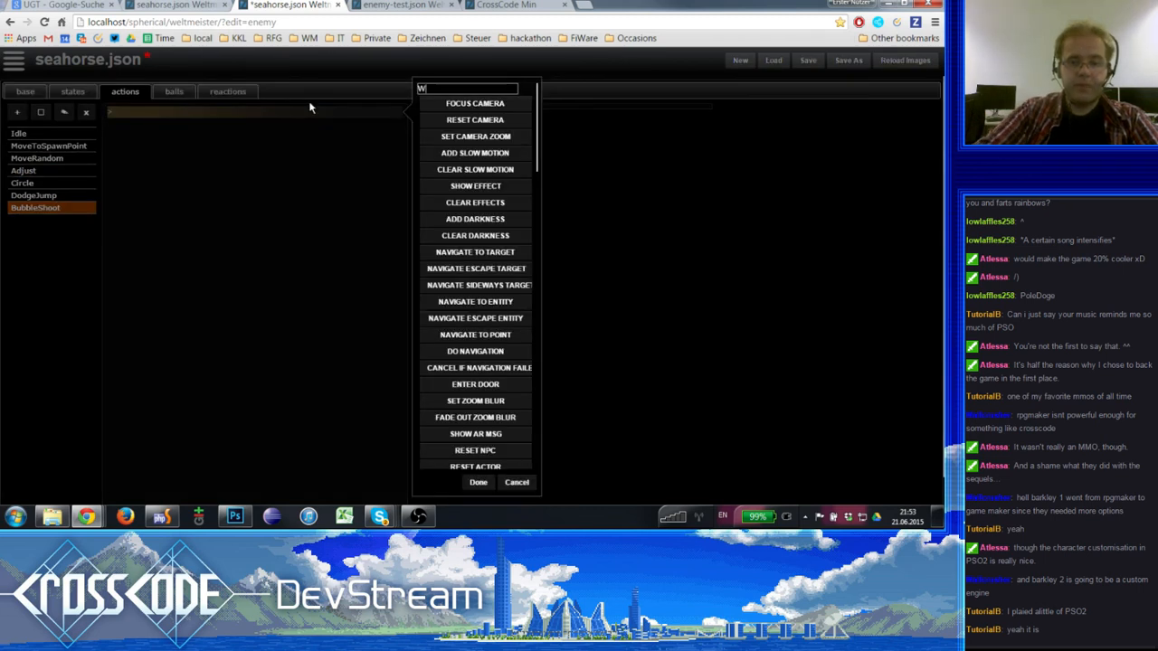
pyautogui.write('AIT')
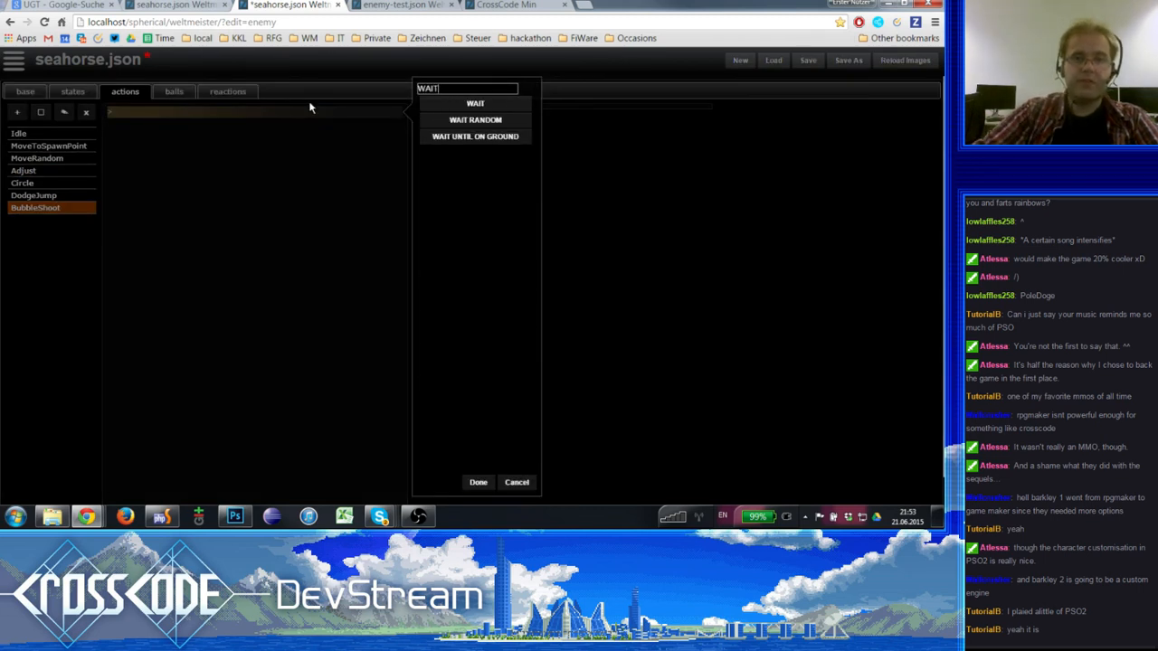
pyautogui.click(456, 106)
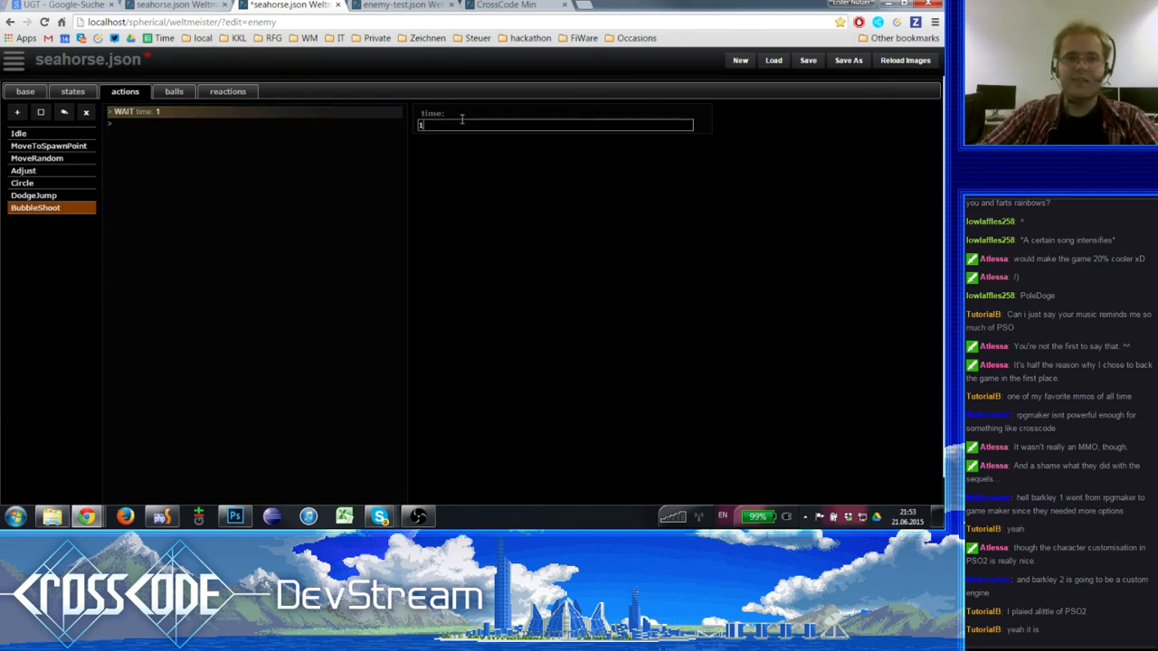
pyautogui.write('0.2')
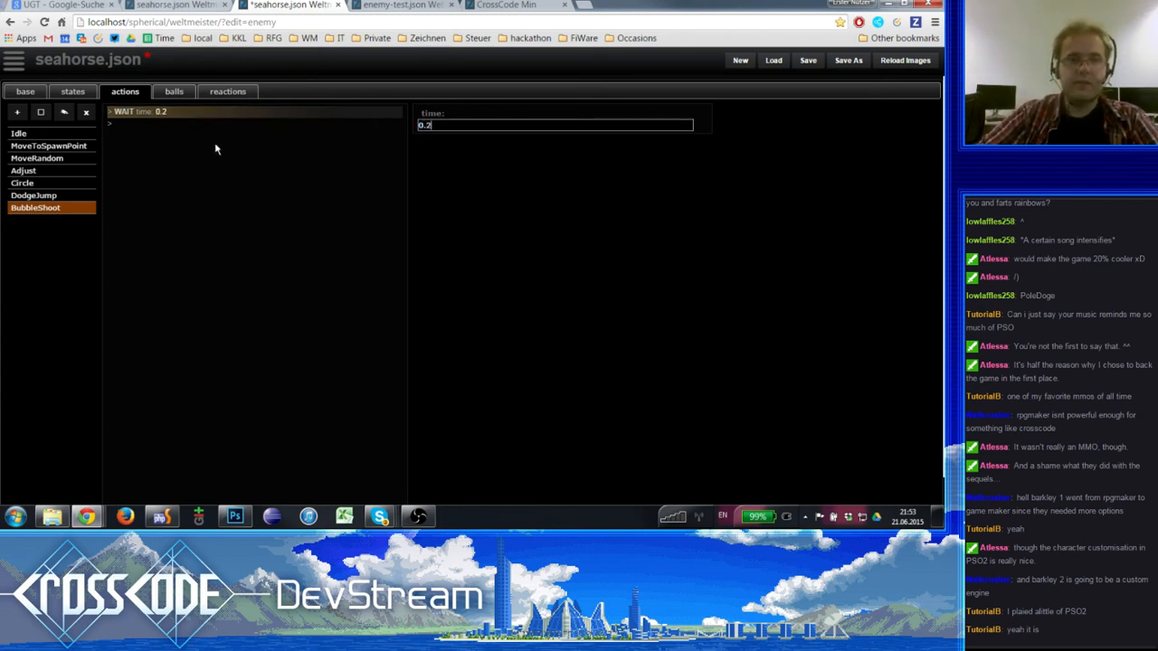
pyautogui.click(183, 126)
pyautogui.click(187, 112)
pyautogui.click(183, 125)
pyautogui.click(184, 112)
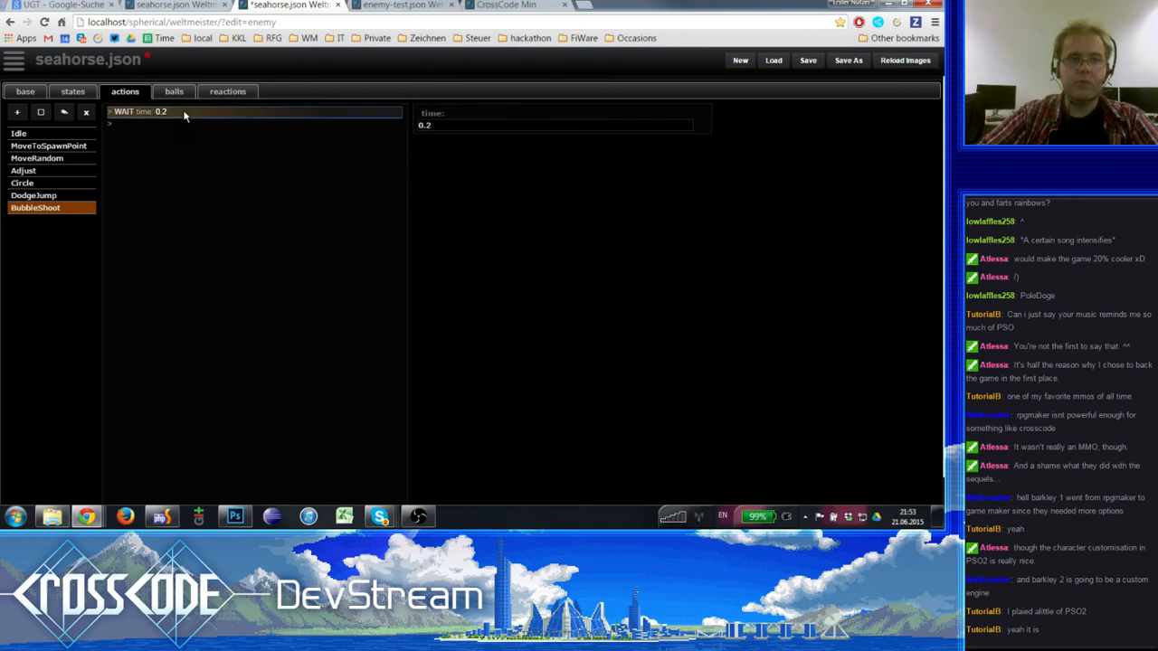
# - Remove the DodgeJump action from the seahorse enemy
pyautogui.click(47, 197)
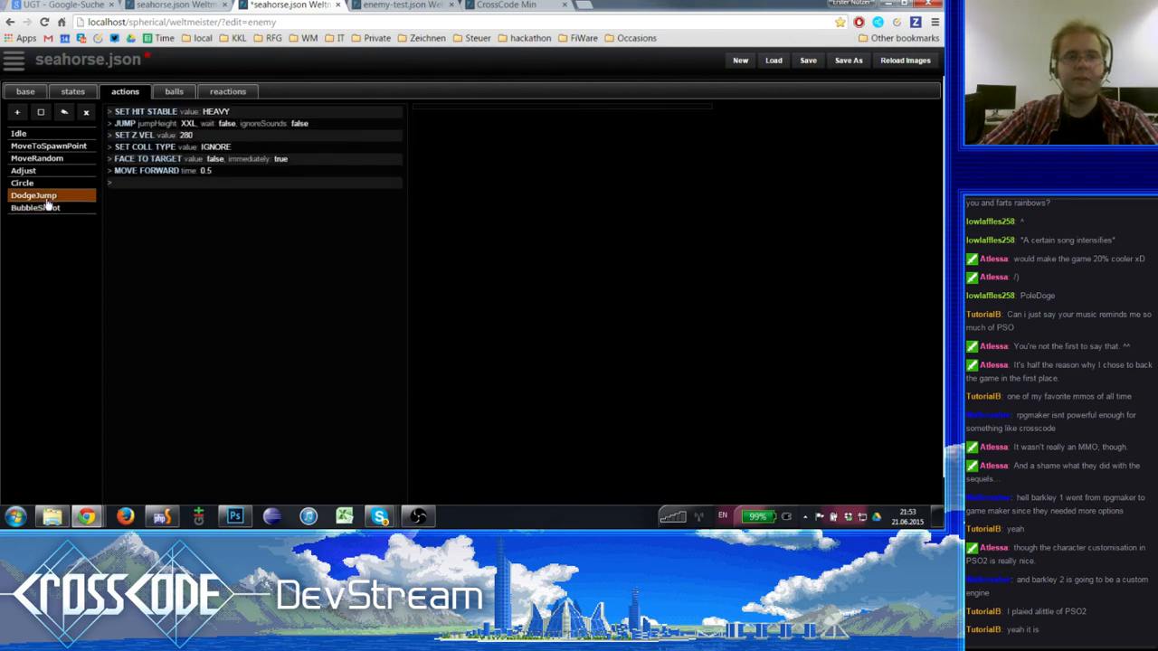
pyautogui.click(44, 172)
pyautogui.click(47, 196)
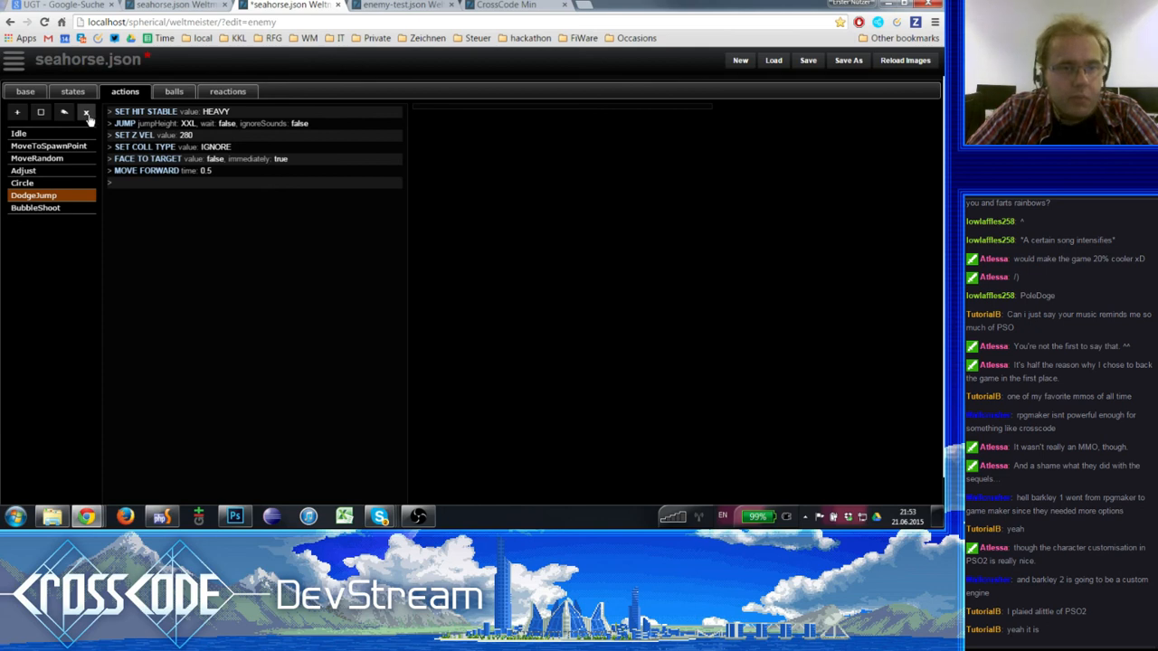
pyautogui.click(88, 114)
# - Delete the FACE TO TARGET step from the Circle action
pyautogui.click(67, 183)
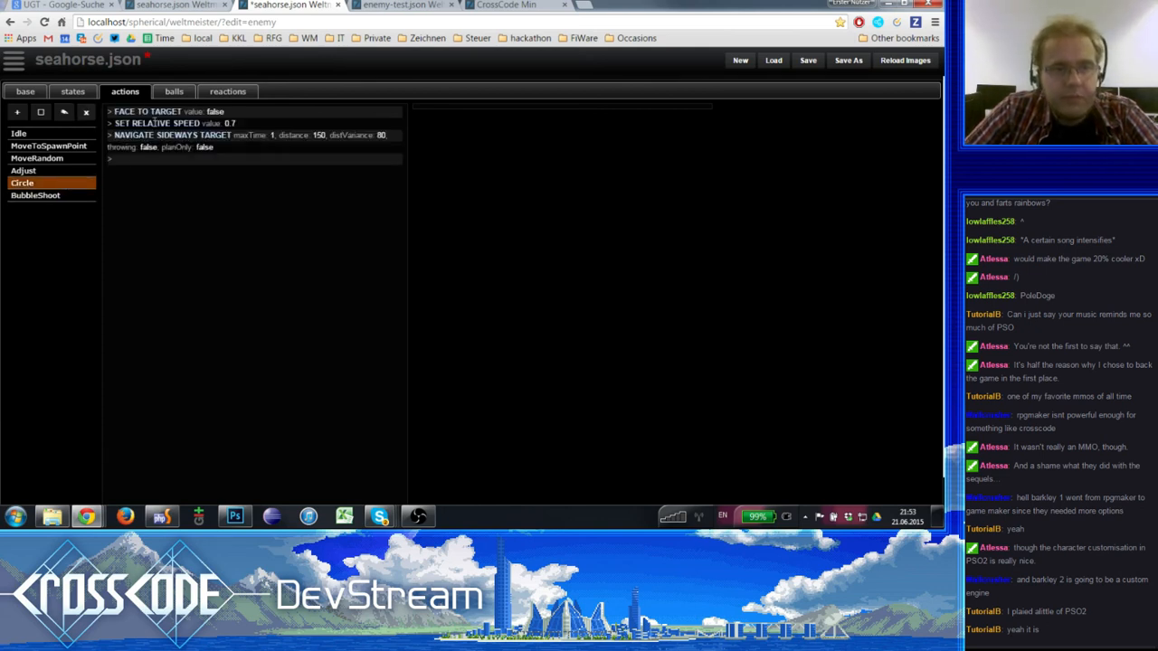
pyautogui.click(154, 113)
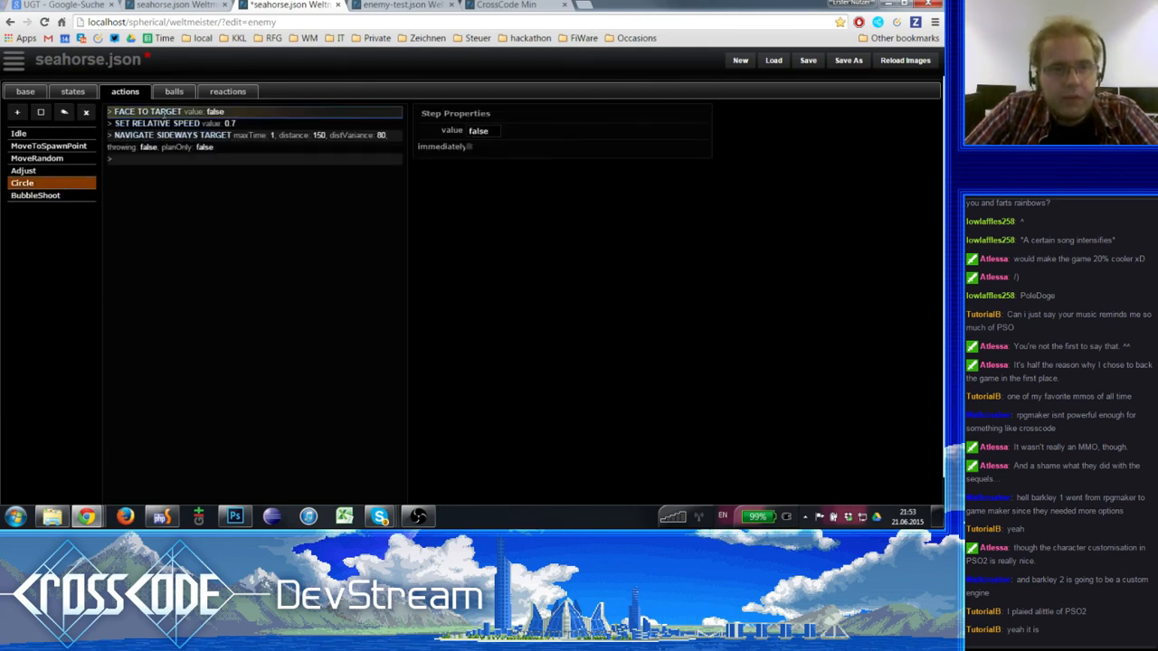
pyautogui.click(187, 121)
pyautogui.click(188, 111)
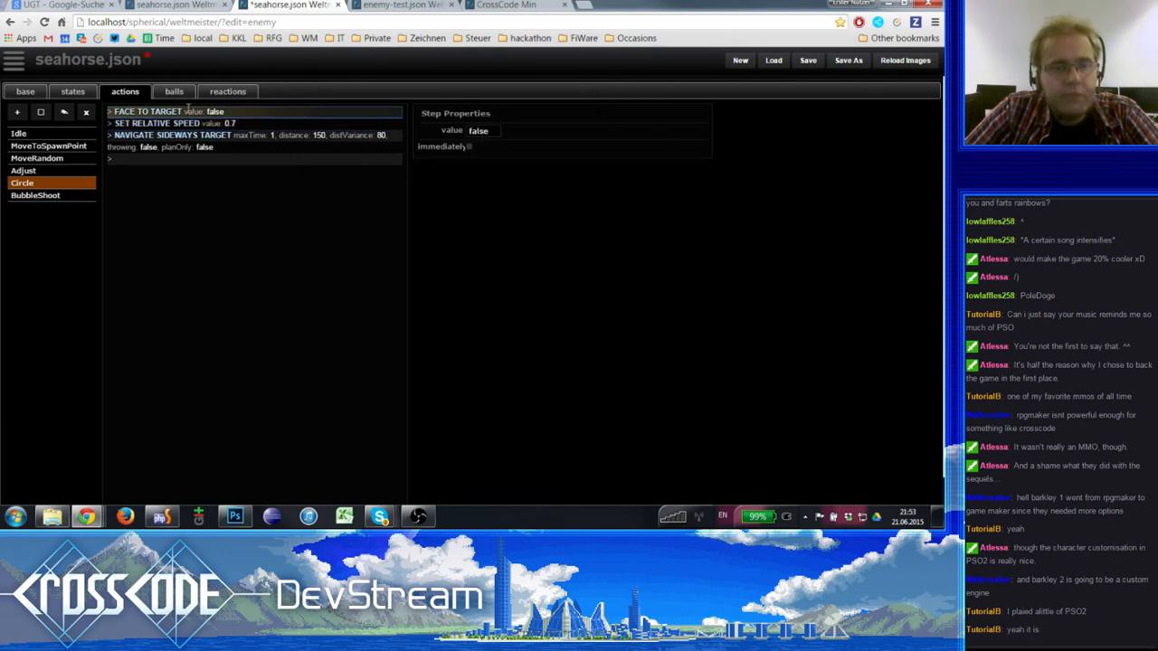
pyautogui.click(190, 123)
pyautogui.click(190, 113)
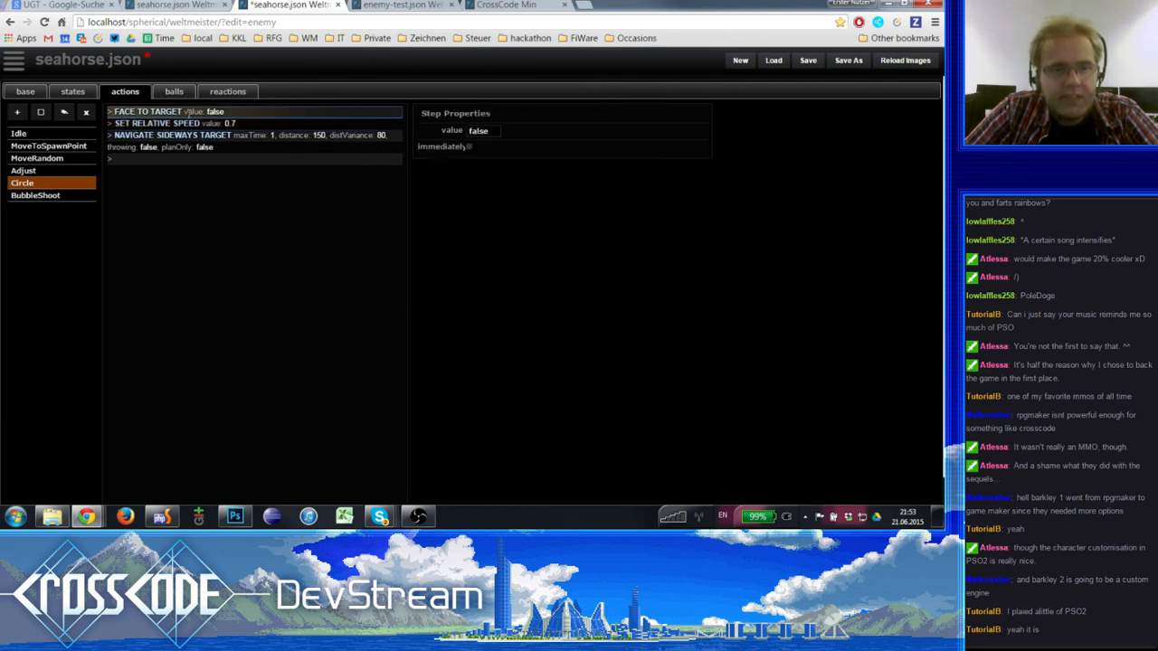
pyautogui.click(190, 122)
pyautogui.click(189, 110)
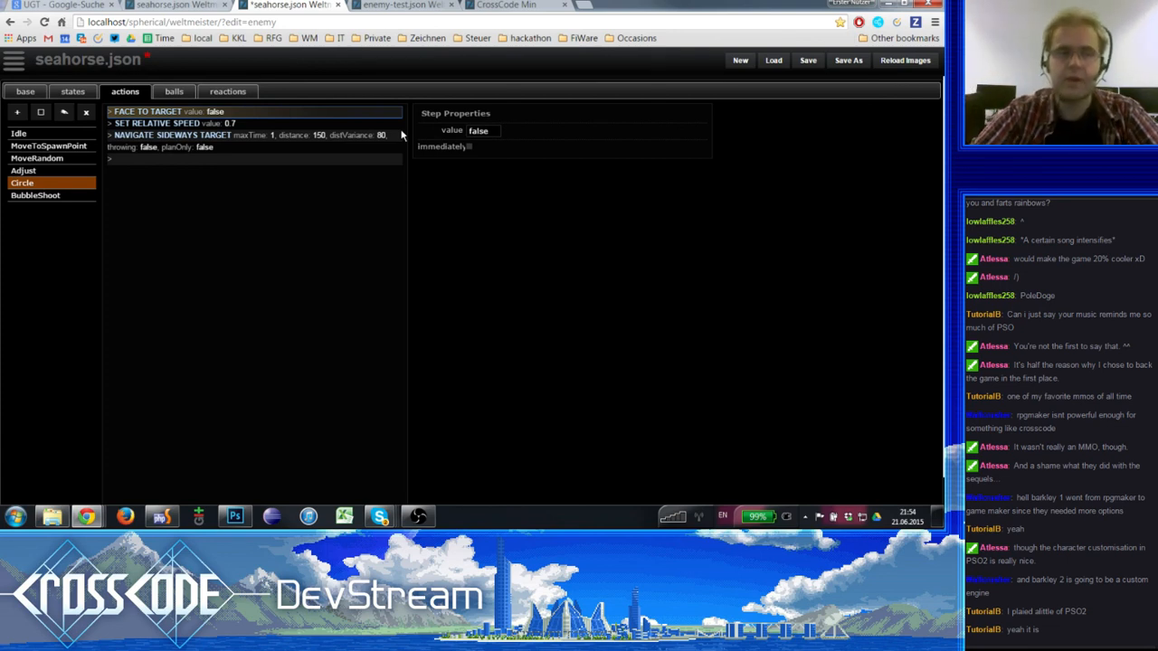
pyautogui.press('Delete')
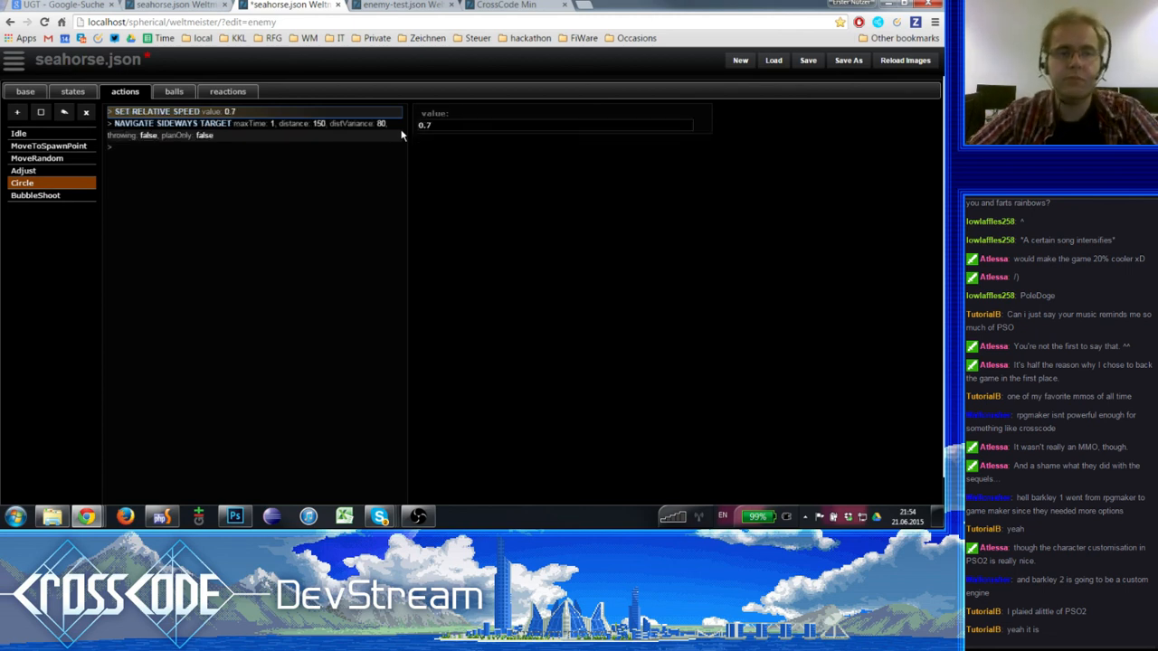
# - Set the Circle action's SET RELATIVE SPEED value to 0.5 and save the enemy file
pyautogui.click(230, 121)
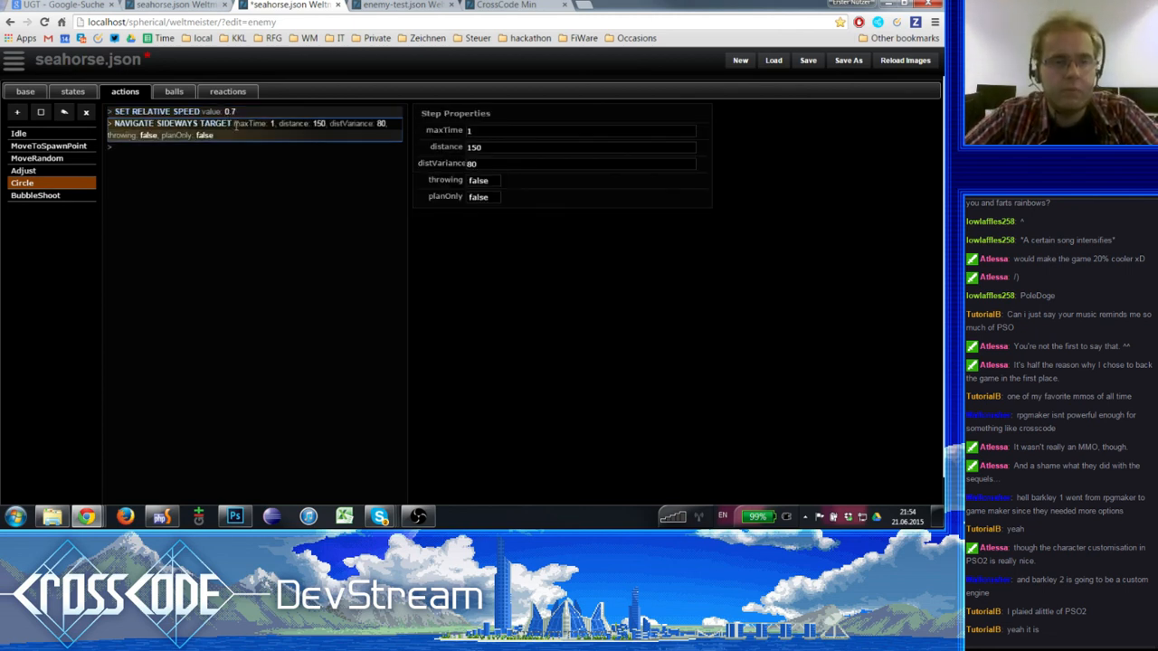
pyautogui.click(234, 111)
pyautogui.click(236, 124)
pyautogui.click(241, 112)
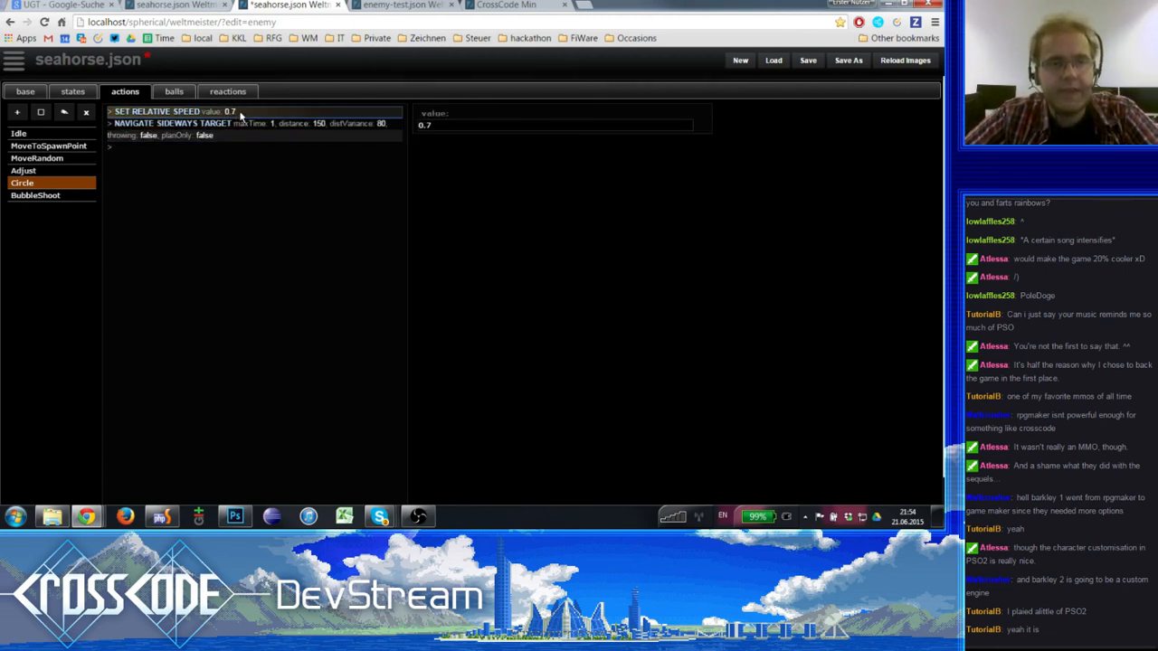
pyautogui.click(456, 124)
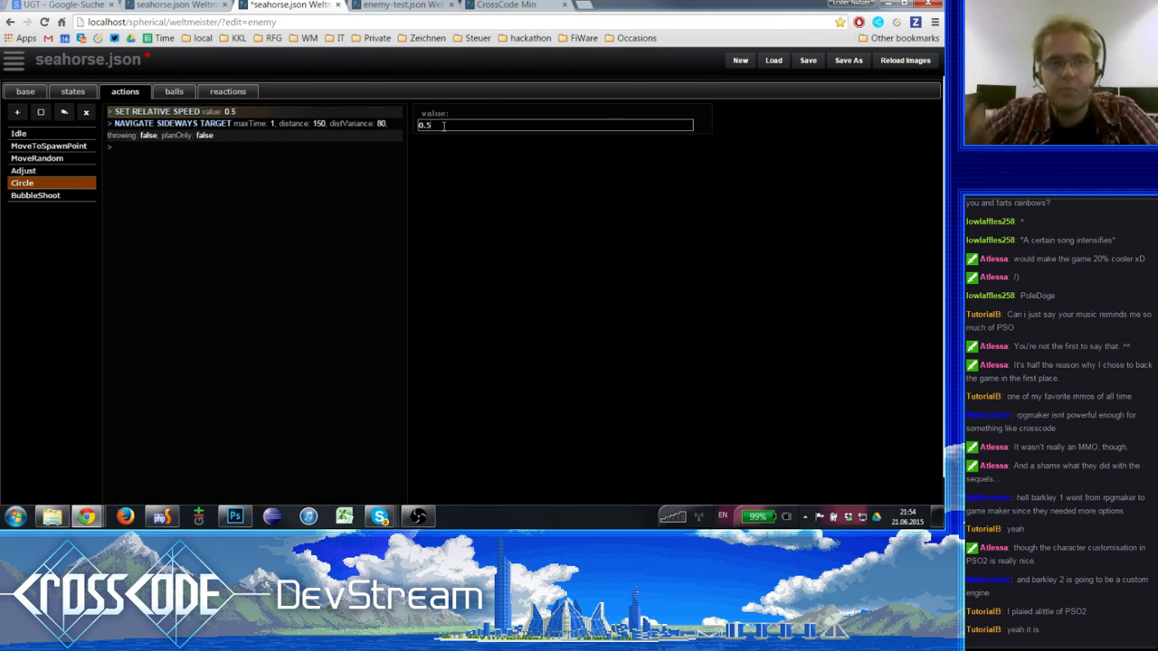
pyautogui.click(802, 61)
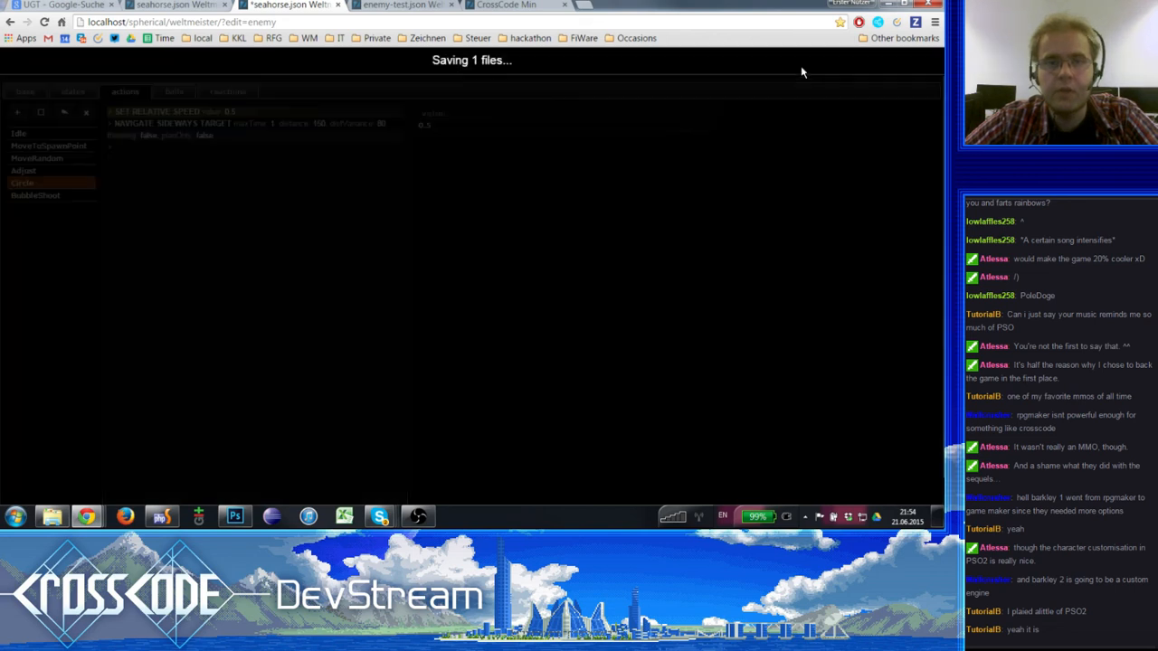
# - Review the properties of Circle's NAVIGATE SIDEWAYS TARGET step, set throwing to true and save the enemy file
pyautogui.click(242, 135)
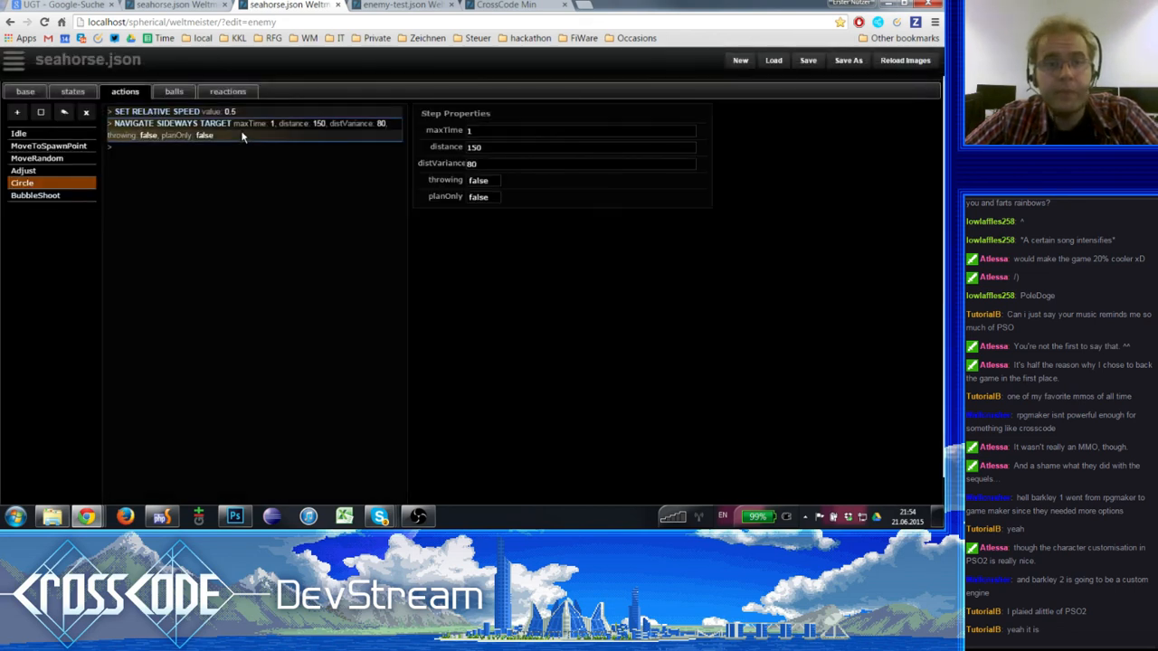
pyautogui.click(507, 131)
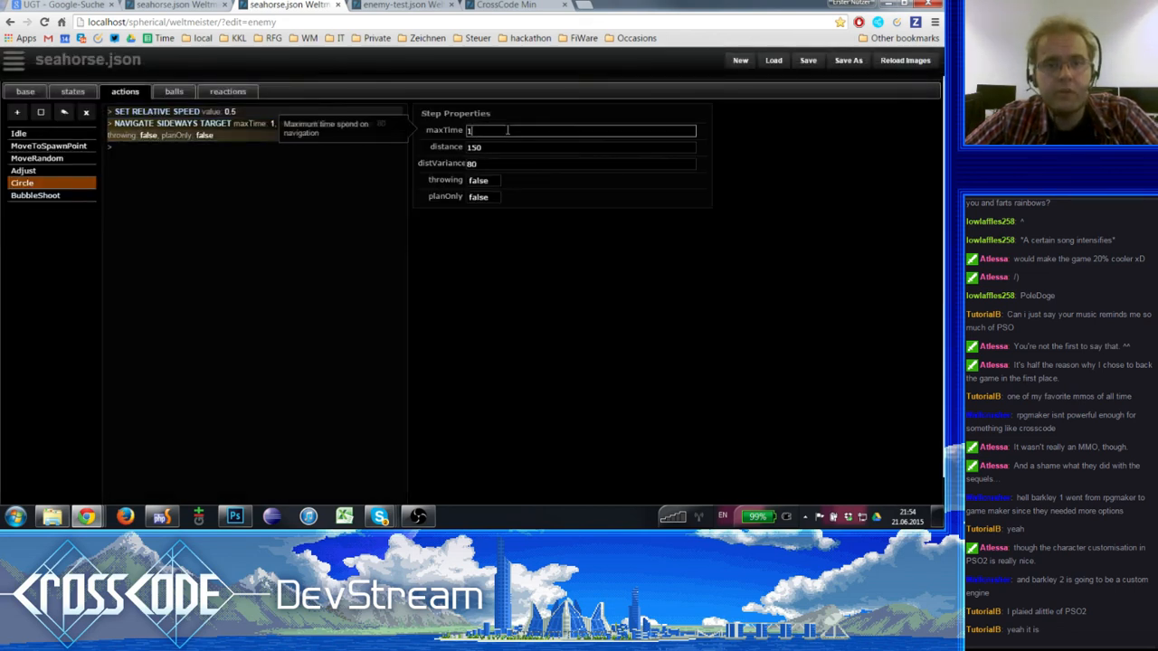
pyautogui.click(199, 133)
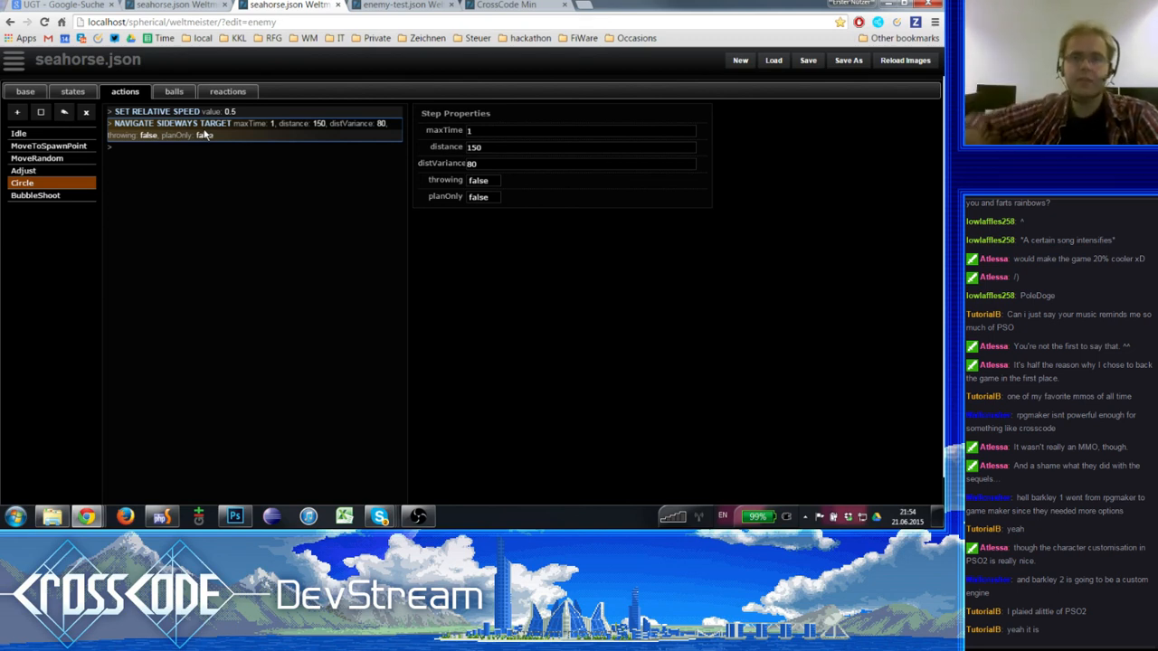
pyautogui.click(494, 146)
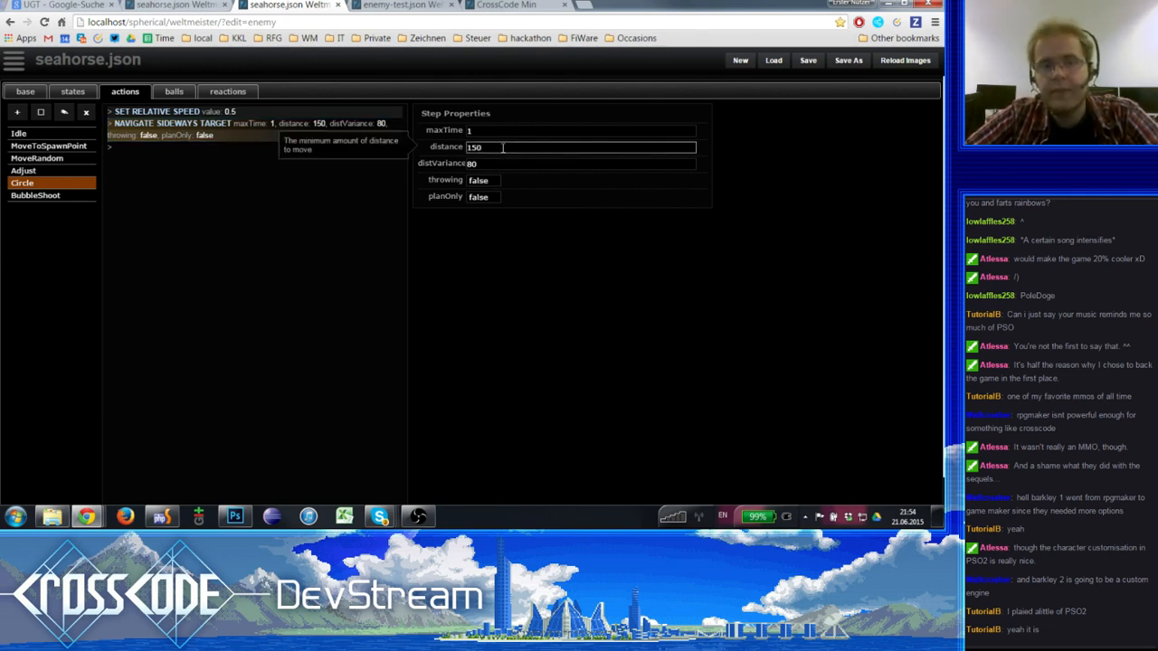
pyautogui.click(498, 164)
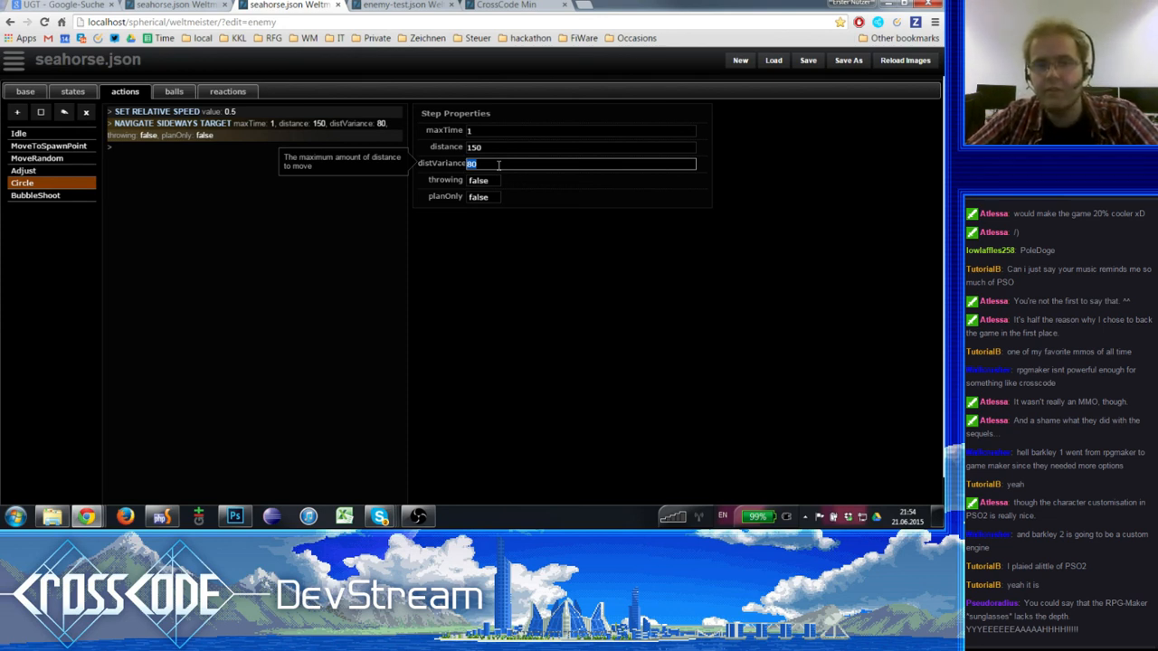
pyautogui.click(483, 184)
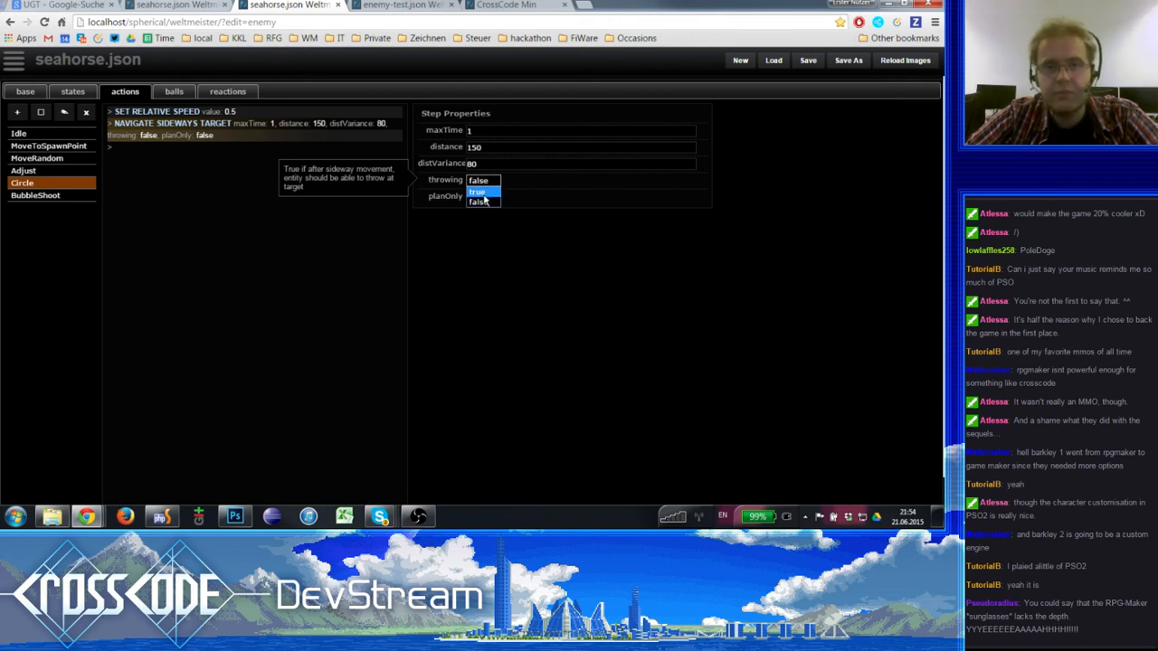
pyautogui.click(483, 194)
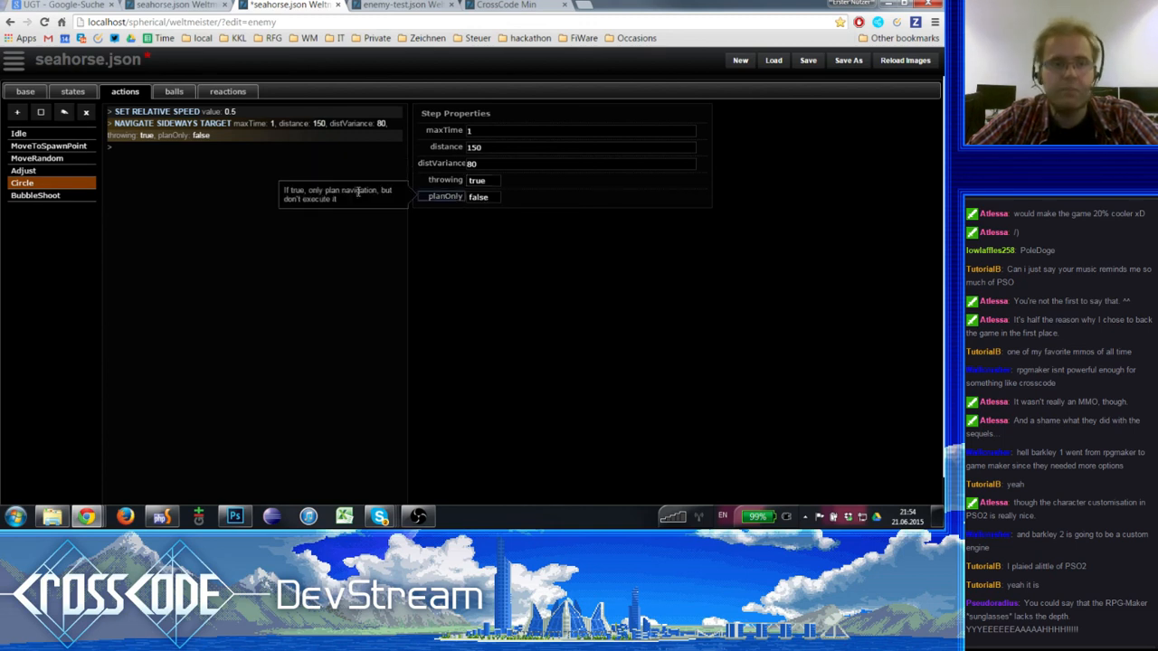
pyautogui.click(806, 59)
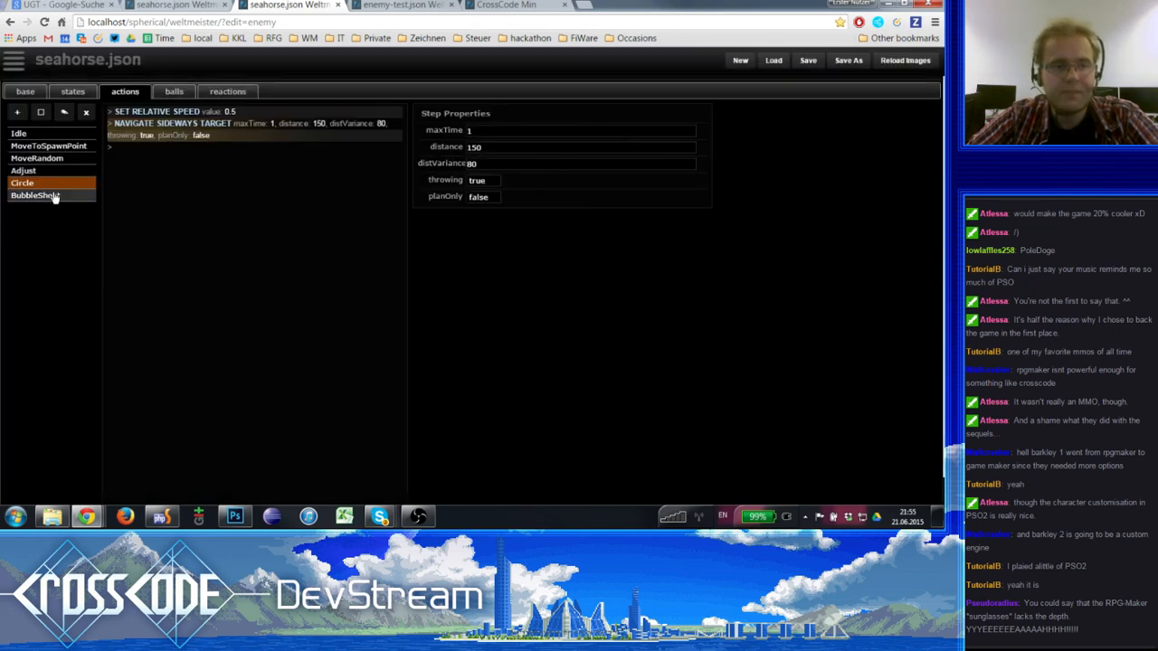
# - Look through the step lists of the seahorse's BubbleShoot, Circle, Adjust, MoveRandom and MoveToSpawnPoint actions
pyautogui.click(51, 194)
pyautogui.click(53, 183)
pyautogui.click(59, 170)
pyautogui.click(60, 161)
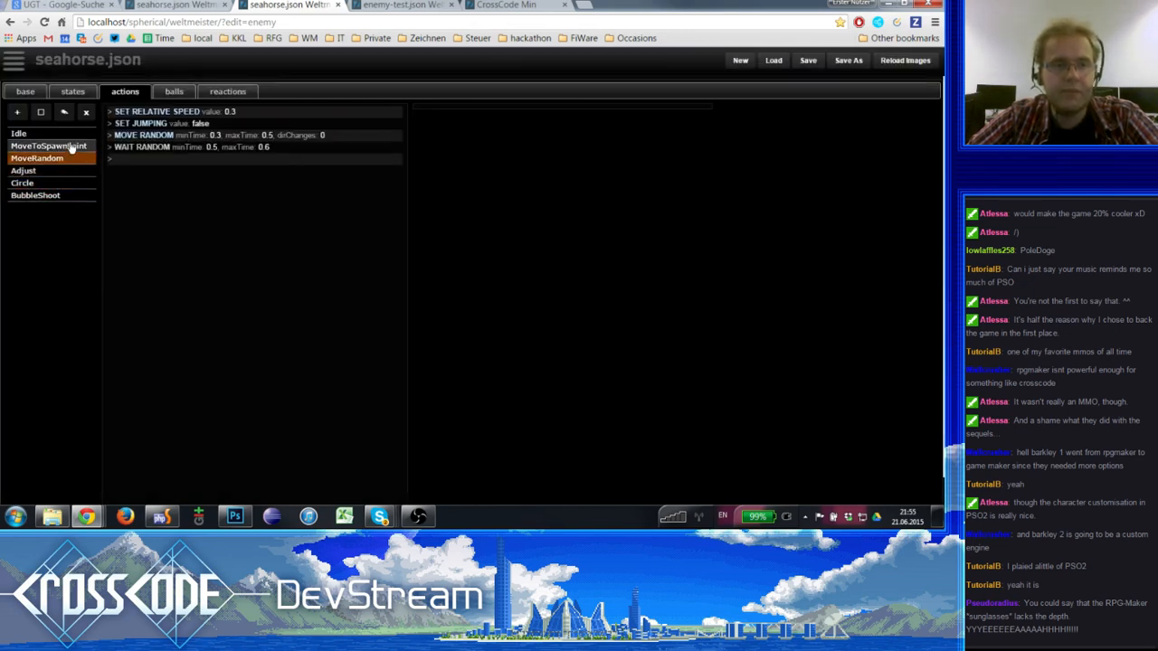
pyautogui.click(76, 147)
pyautogui.click(45, 195)
pyautogui.click(49, 184)
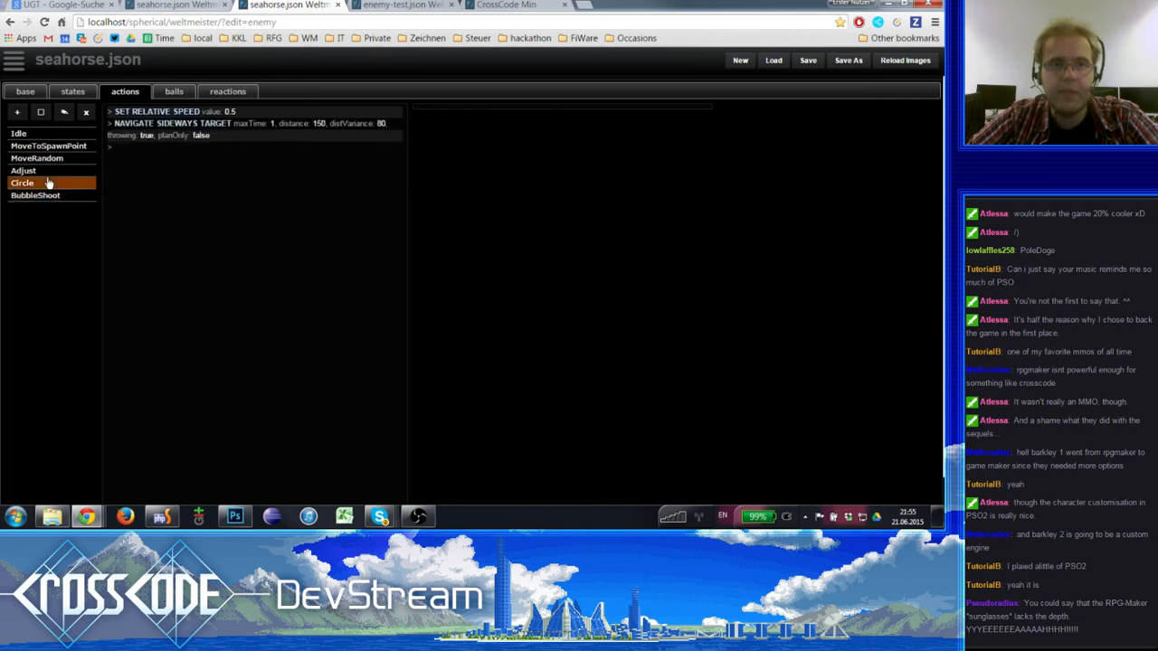
# - Switch to the CrossCode game, reload it and start Story mode on the enemy-test map
pyautogui.click(378, 6)
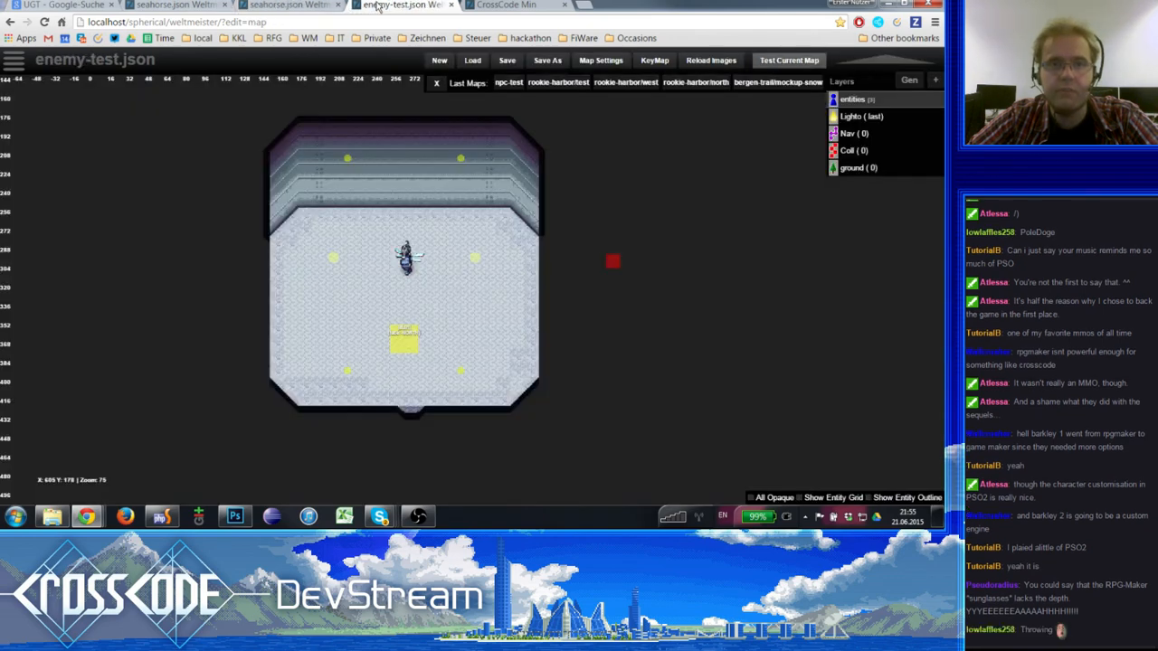
pyautogui.click(467, 5)
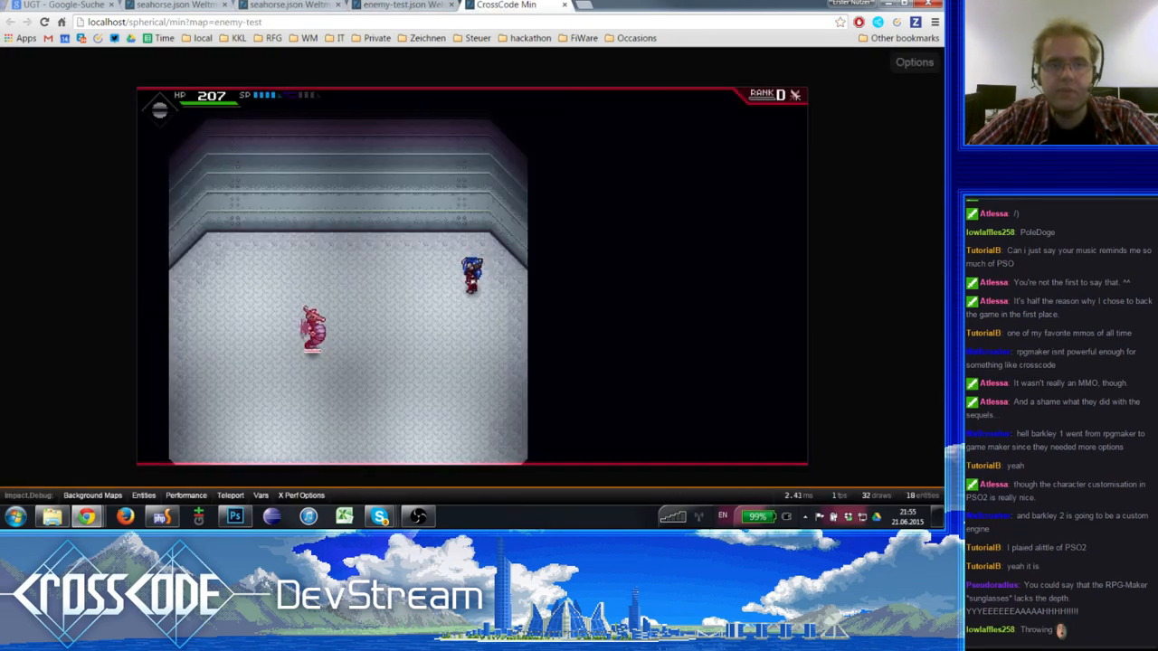
pyautogui.click(44, 21)
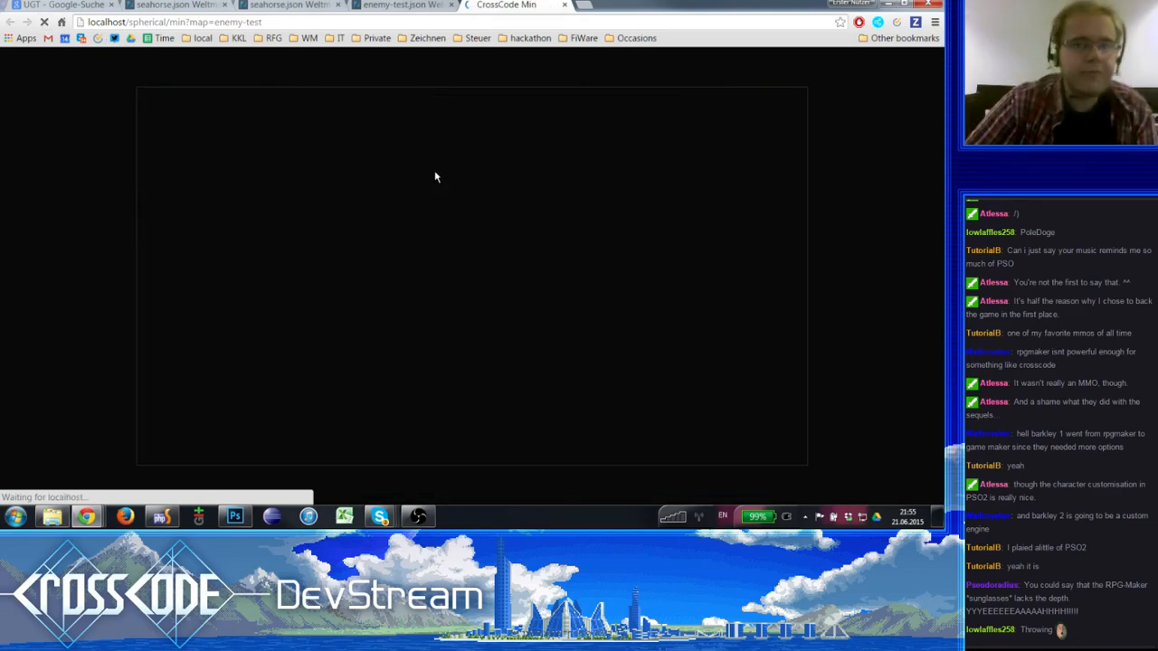
pyautogui.click(436, 222)
pyautogui.click(418, 248)
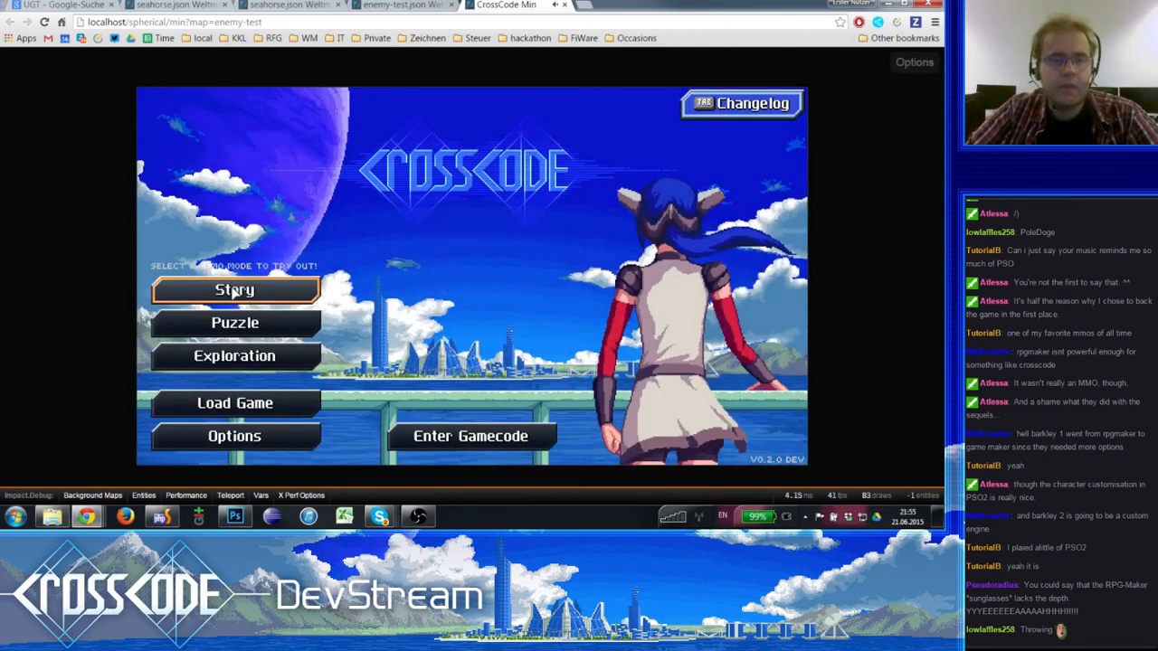
pyautogui.click(234, 290)
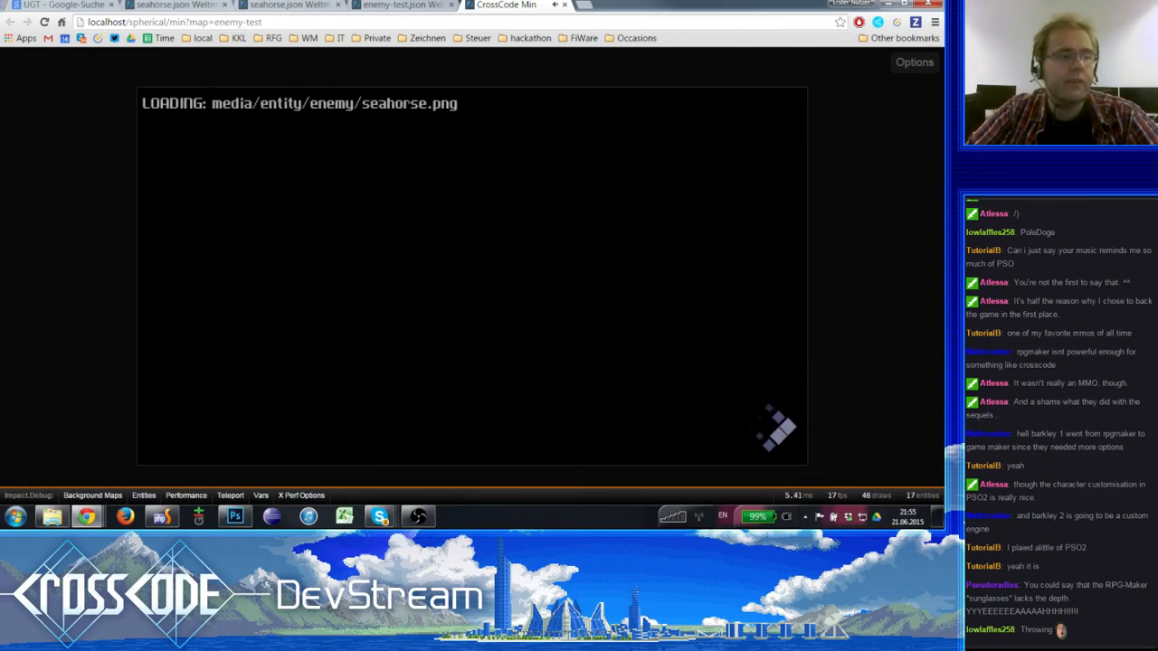
# - Playtest the fight against the seahorse, moving around it and shooting balls to check how it circles the player
pyautogui.press('d')
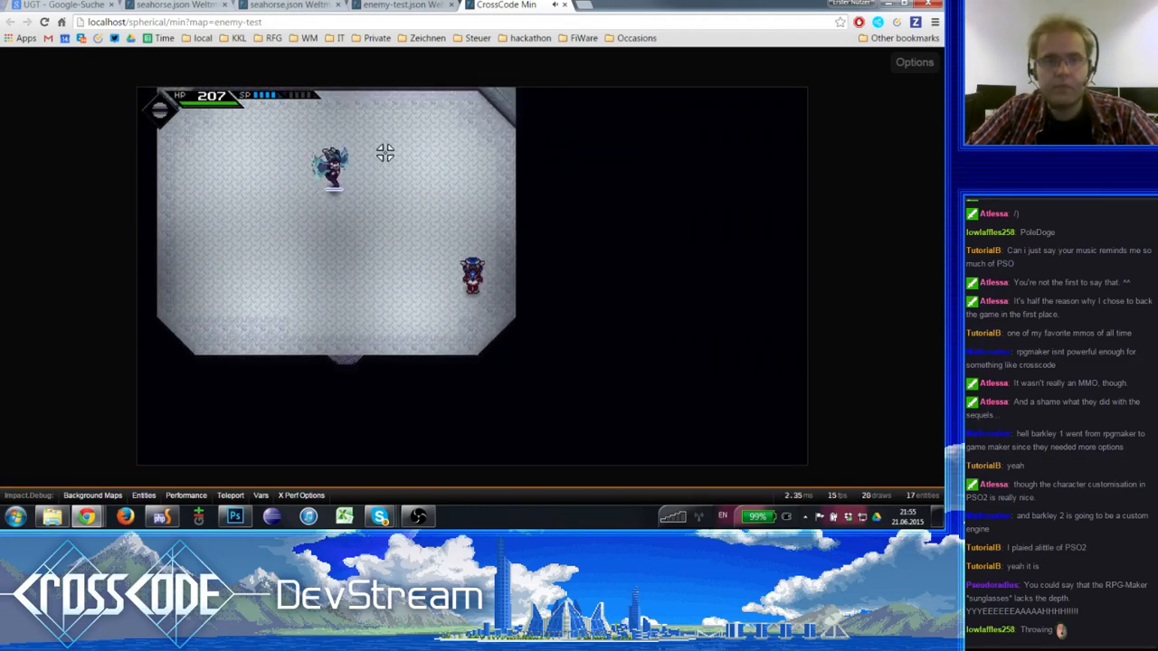
pyautogui.click(323, 133)
pyautogui.press('w')
pyautogui.press('a')
pyautogui.moveTo(324, 133); pyautogui.dragTo(299, 201)
pyautogui.press('d')
pyautogui.click(311, 155)
pyautogui.press('s')
pyautogui.press('w')
pyautogui.press('a')
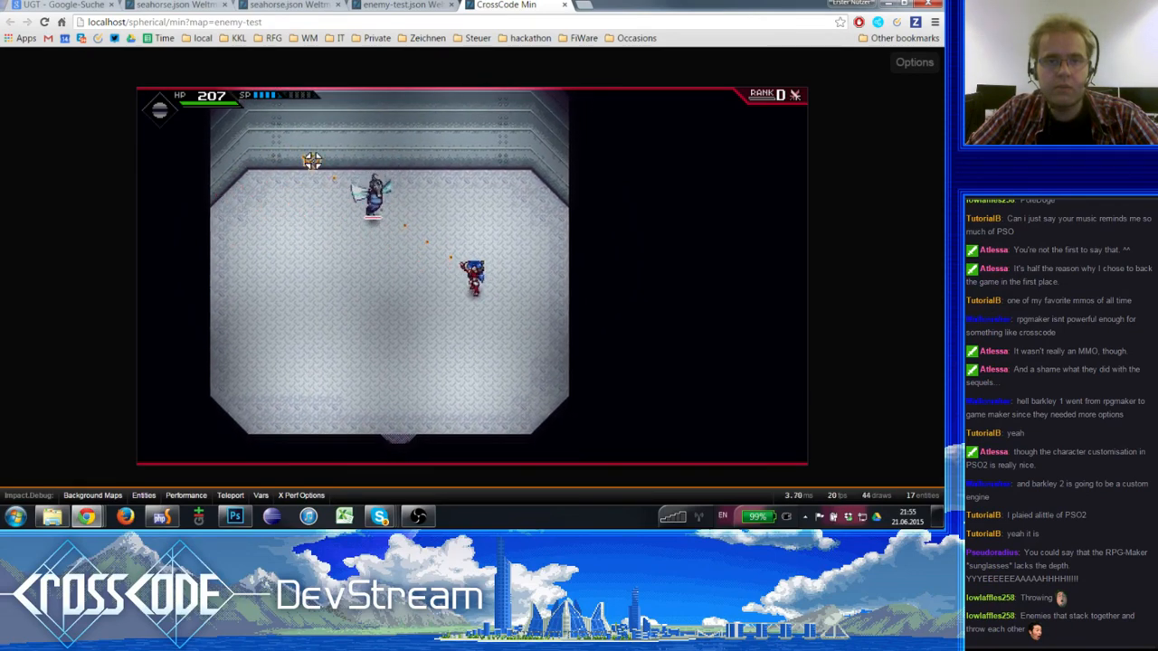
pyautogui.press('s')
pyautogui.press('d')
pyautogui.moveTo(313, 161); pyautogui.dragTo(499, 450)
pyautogui.press('a')
pyautogui.press('w')
pyautogui.press('d')
pyautogui.click(497, 450)
pyautogui.click(515, 445)
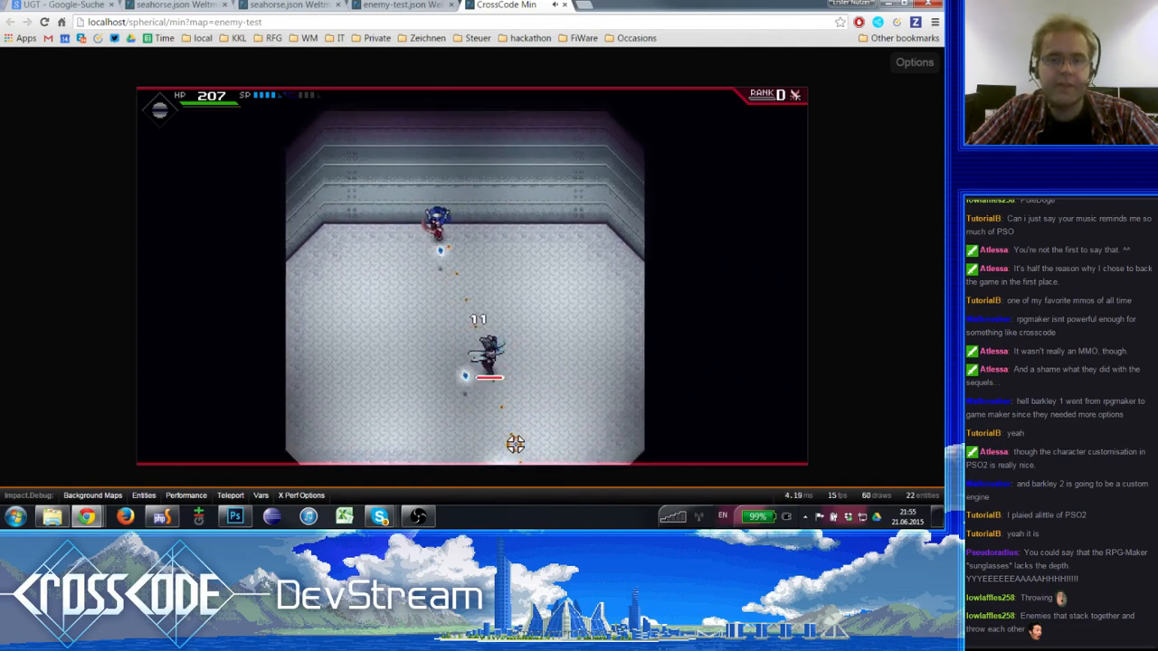
pyautogui.click(497, 444)
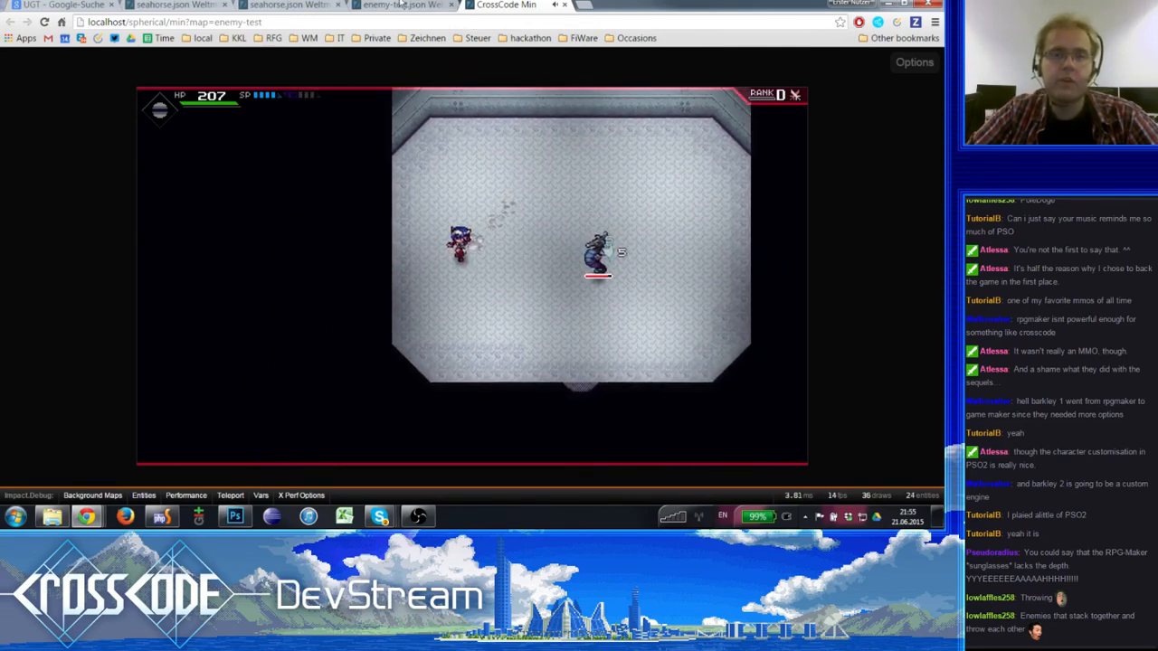
# - Return to the seahorse enemy in the Weltmeister editor and show its ball definitions
pyautogui.click(402, 5)
pyautogui.click(289, 5)
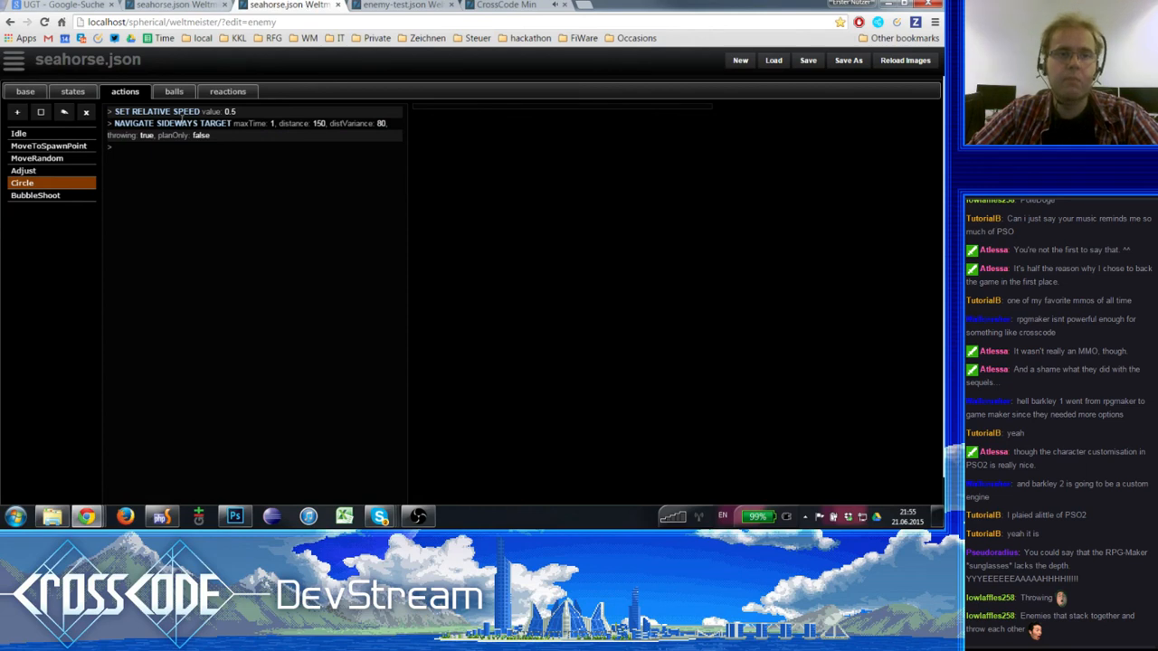
pyautogui.click(170, 92)
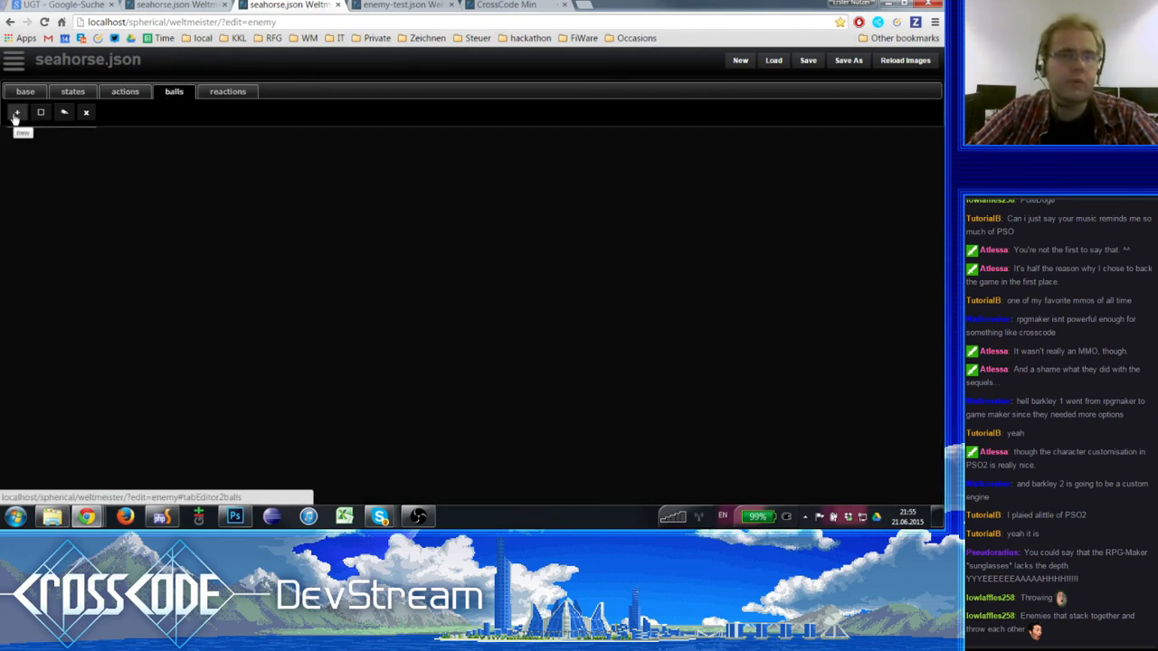
# - Open another Weltmeister enemy editor in a new browser tab, place it before the game's tab and load boss-test.json
pyautogui.click(401, 5)
pyautogui.click(274, 4)
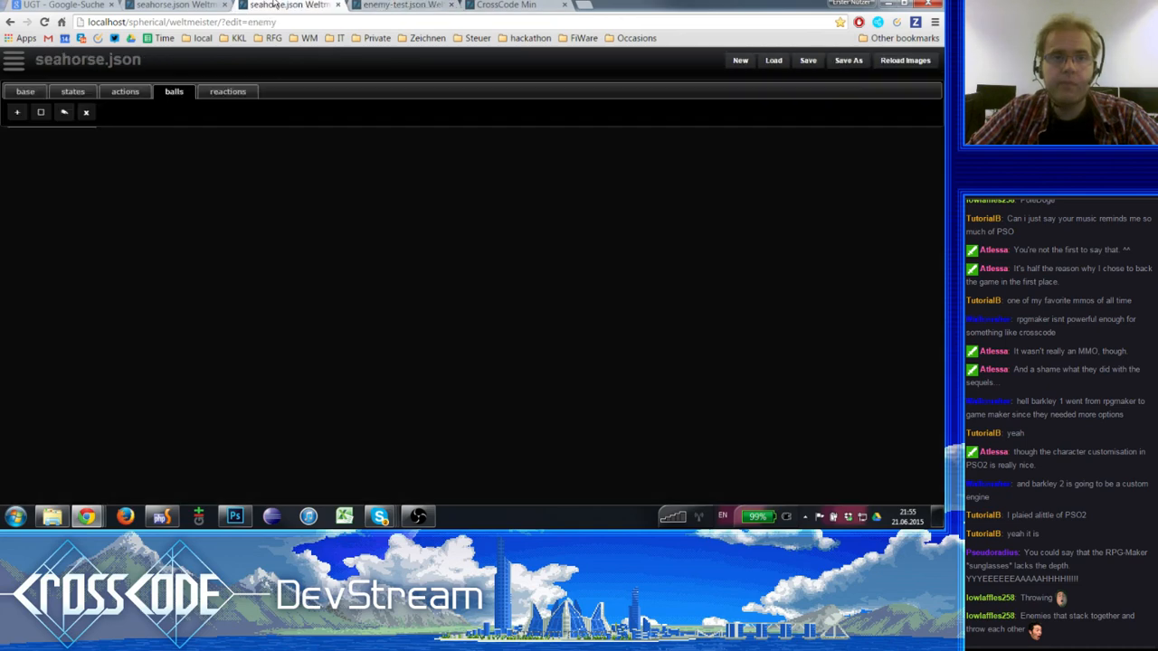
pyautogui.click(446, 5)
pyautogui.click(515, 4)
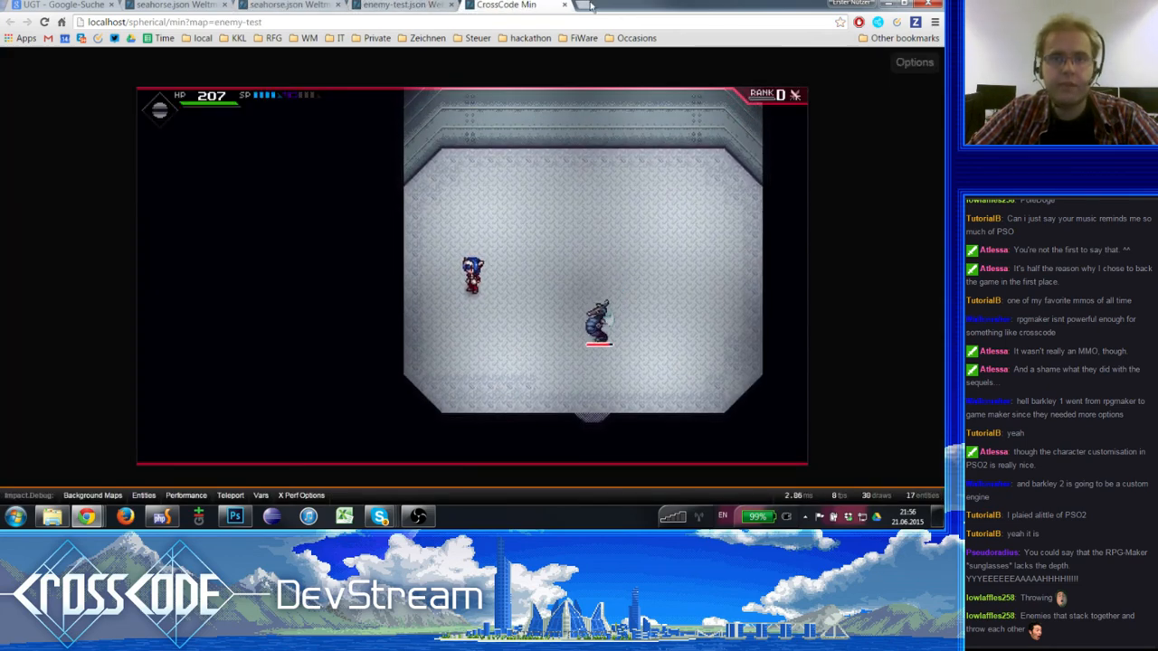
pyautogui.click(588, 5)
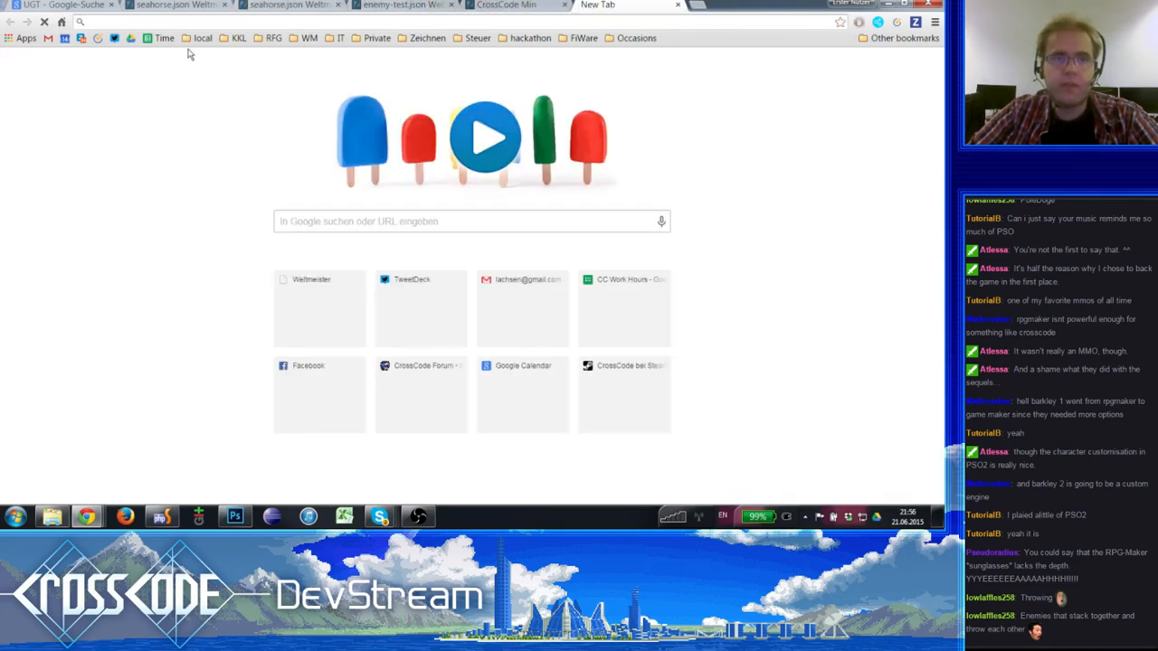
pyautogui.click(274, 38)
pyautogui.moveTo(309, 38)
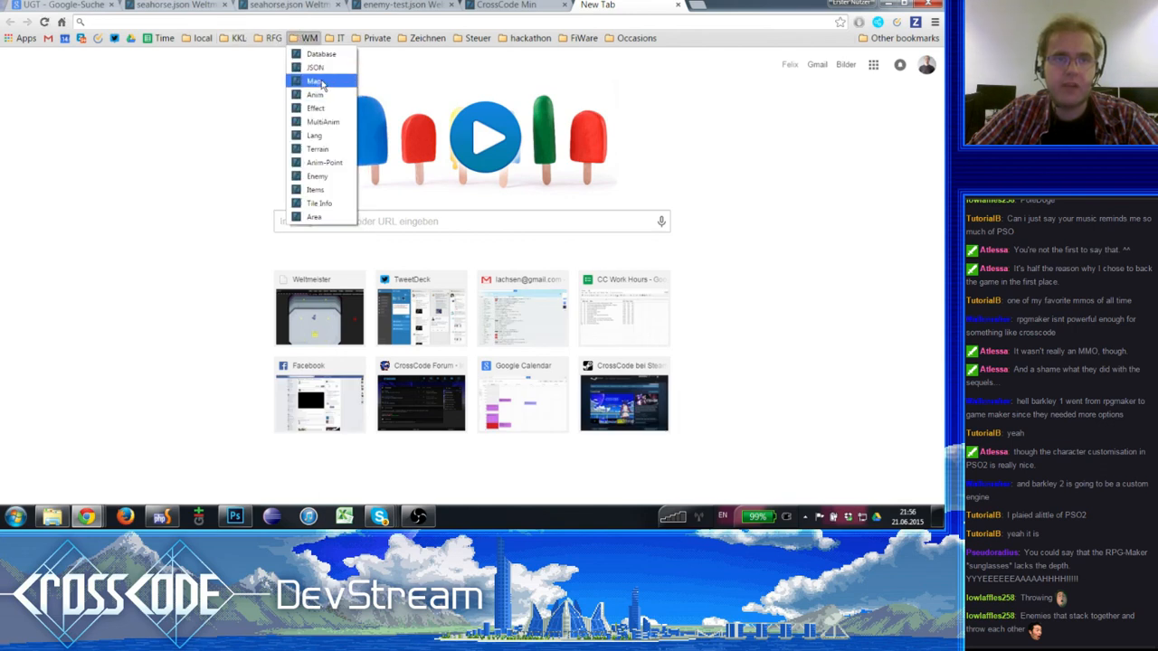
pyautogui.click(318, 175)
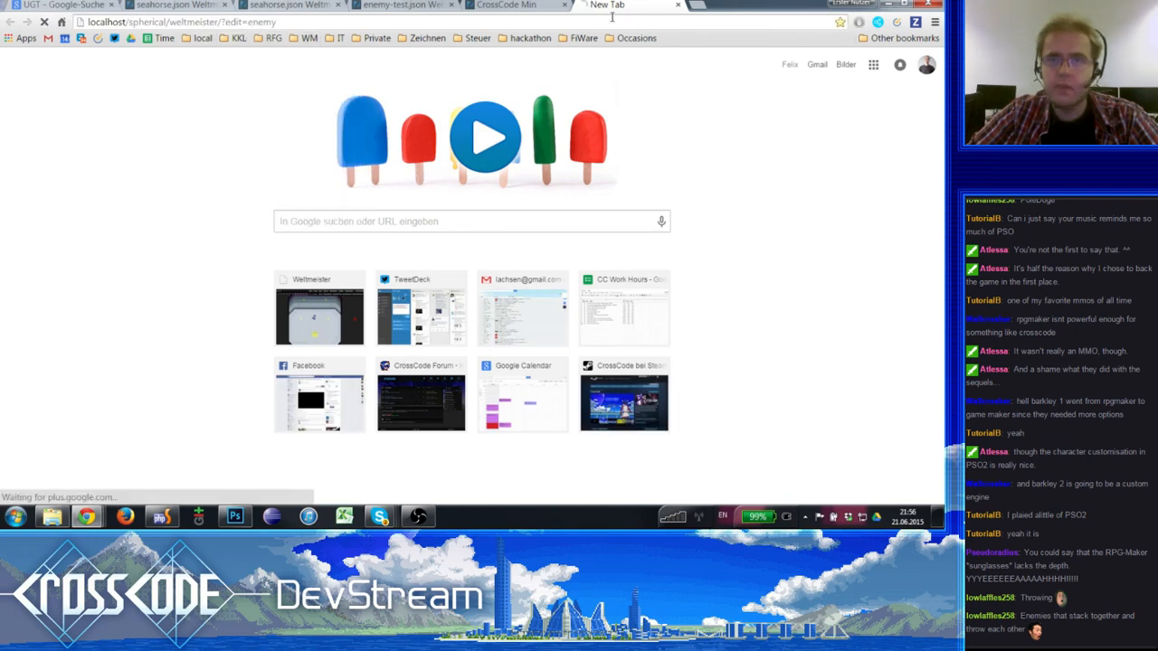
pyautogui.moveTo(514, 9); pyautogui.dragTo(468, 9)
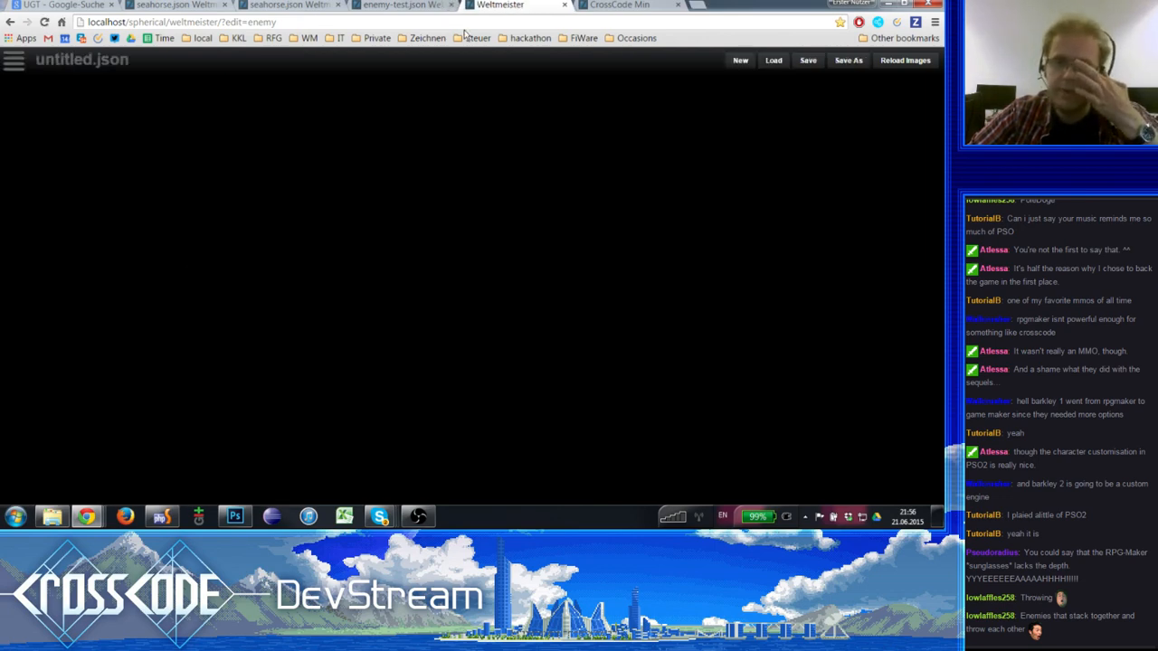
pyautogui.click(11, 63)
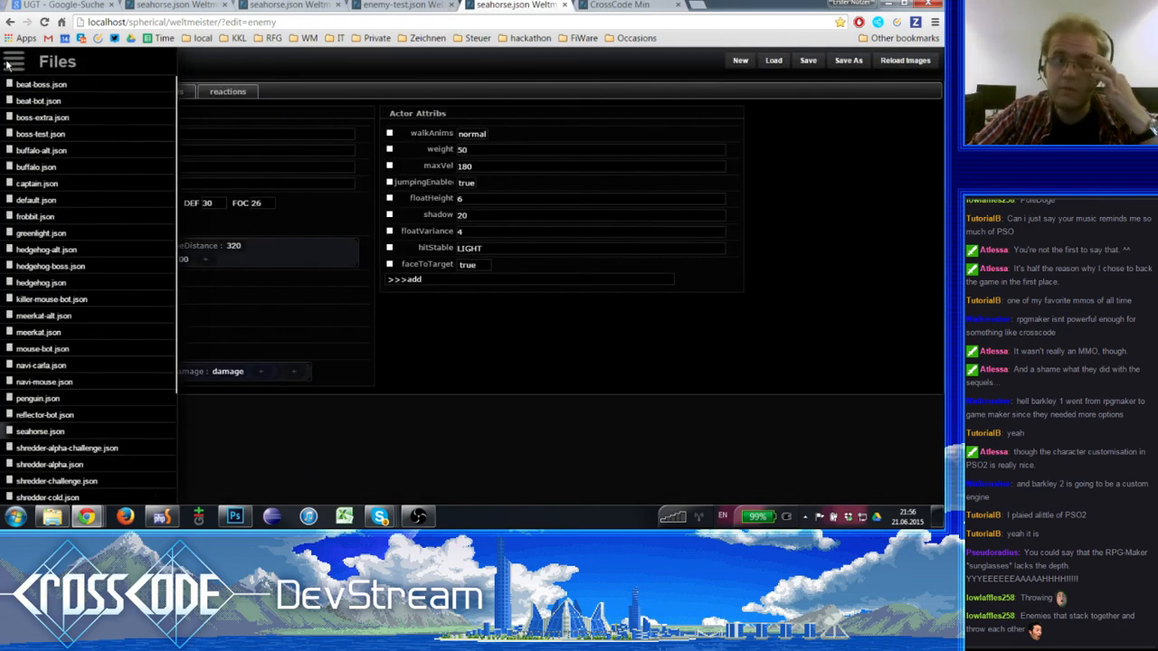
pyautogui.click(45, 135)
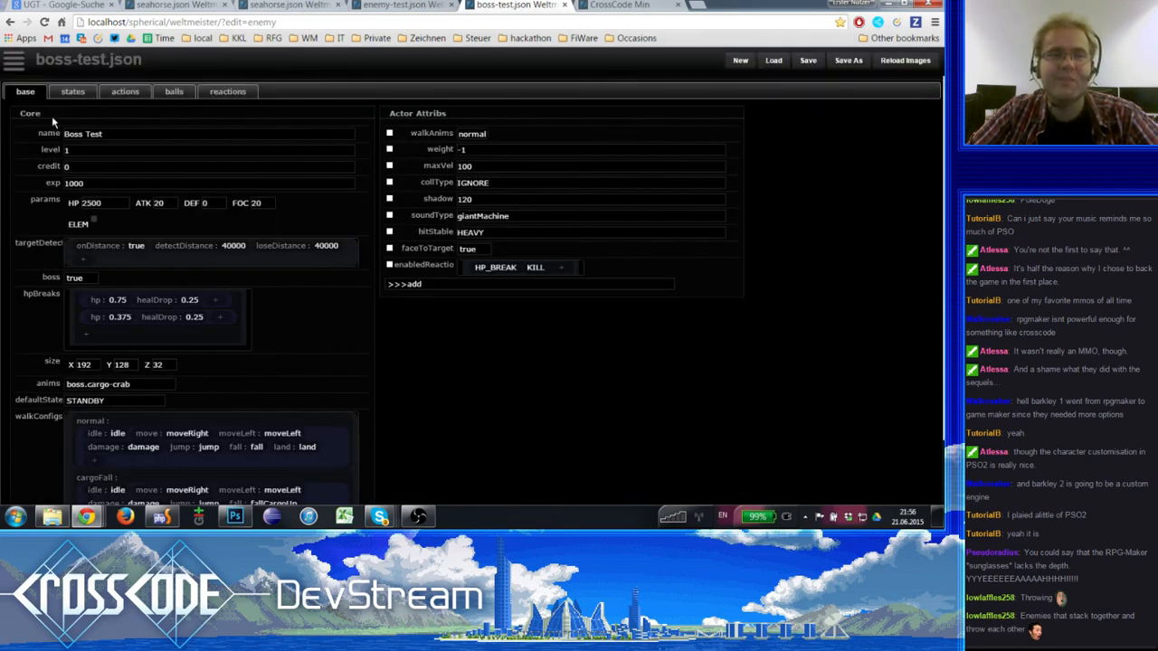
# - Examine the boss-test enemy's states and the step lists of its actions, including AdjustJump, HighJump and HitAttack
pyautogui.click(72, 90)
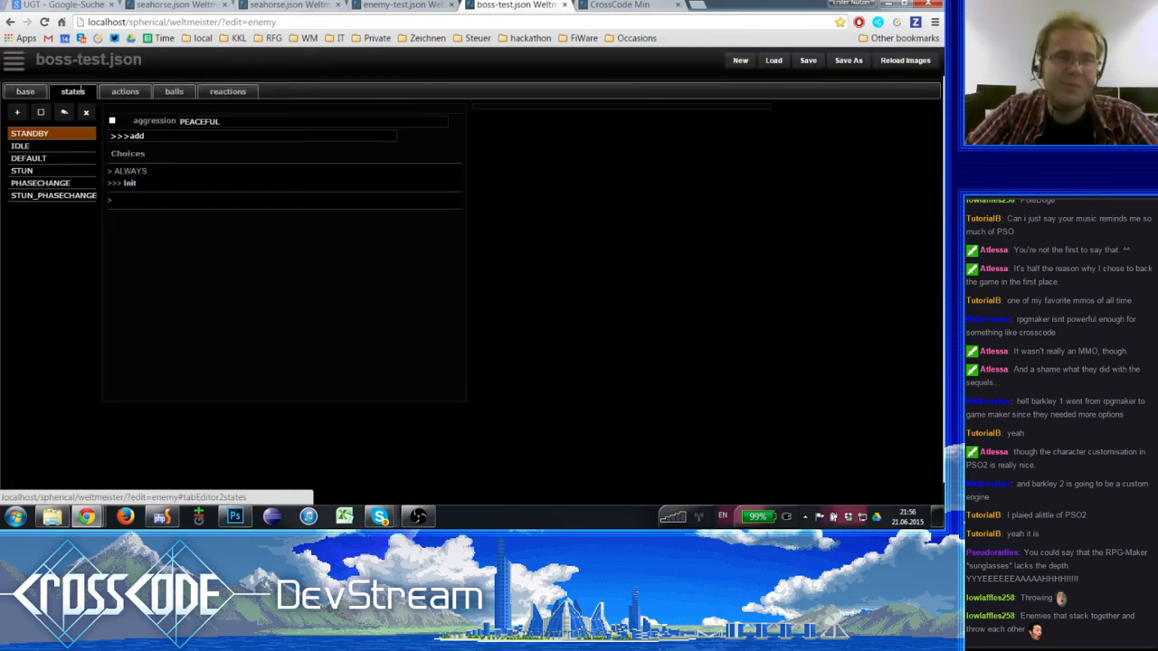
pyautogui.click(126, 91)
pyautogui.click(36, 159)
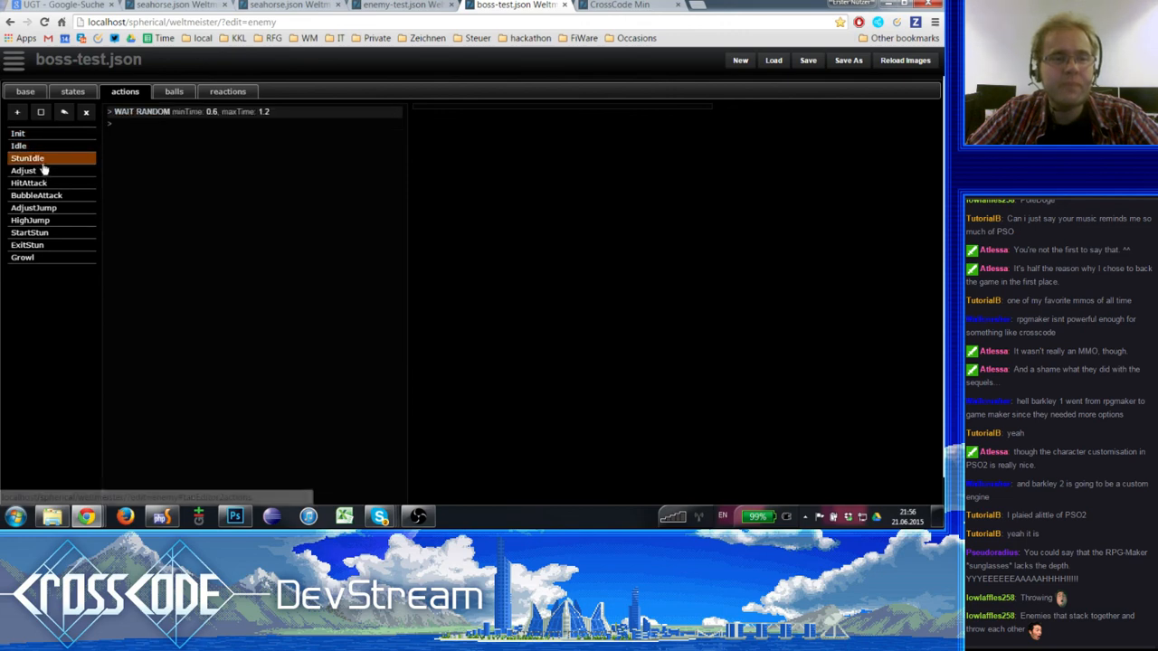
pyautogui.click(37, 207)
pyautogui.click(45, 245)
pyautogui.click(41, 208)
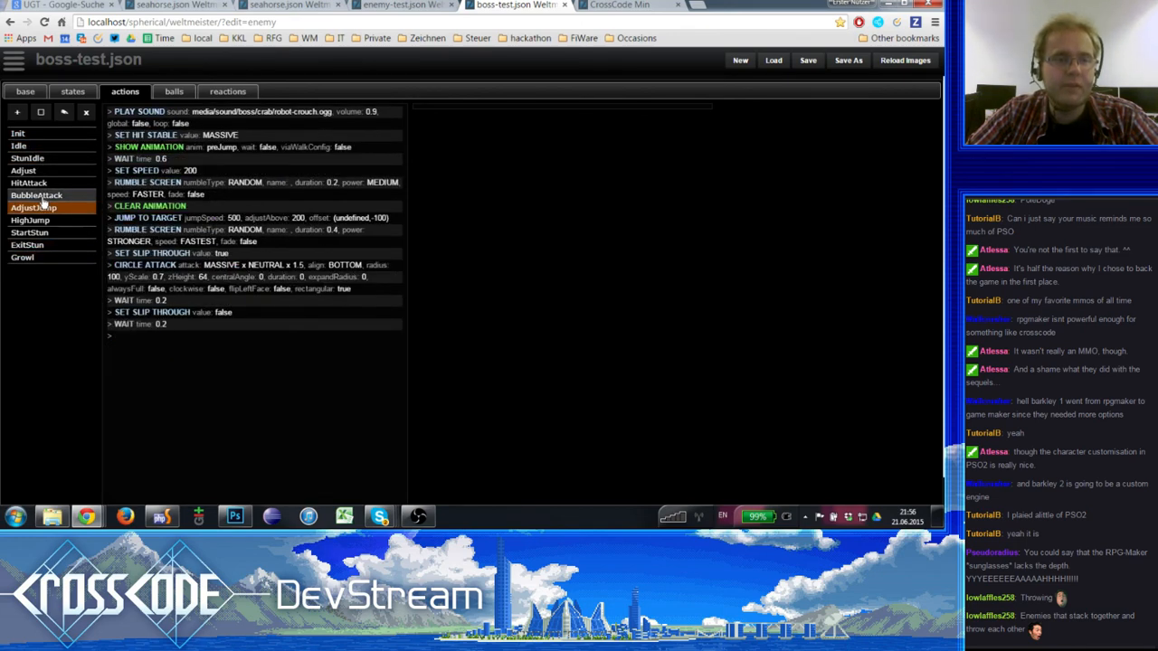
pyautogui.click(40, 220)
pyautogui.scroll(-6, 135, 182)
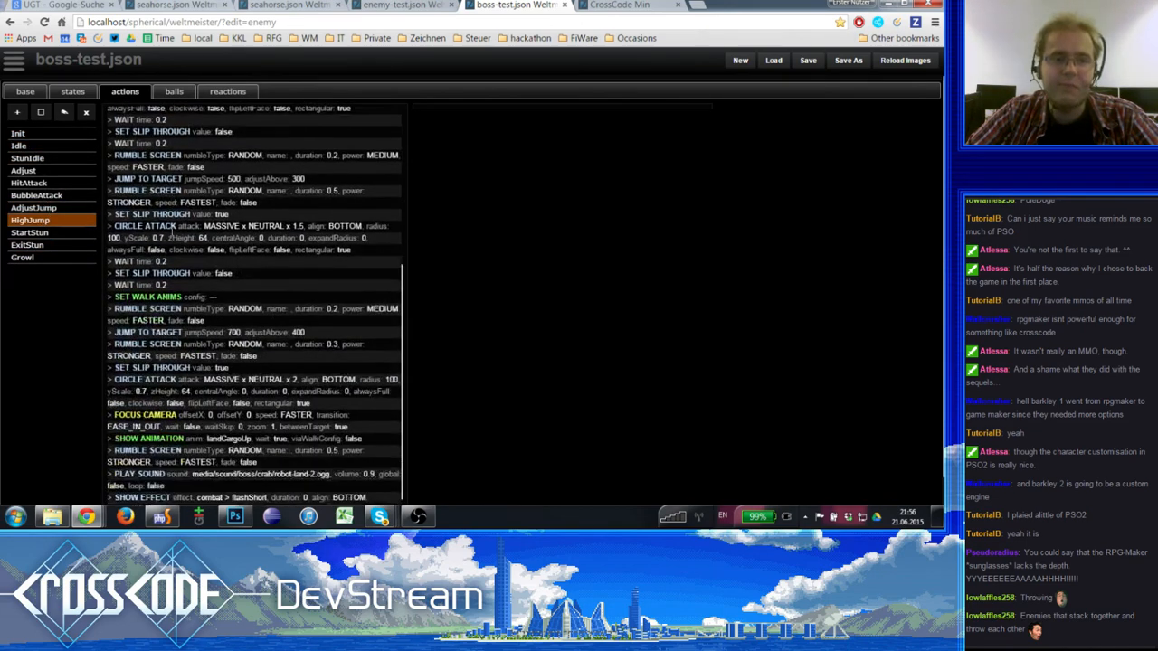
pyautogui.scroll(7, 207, 298)
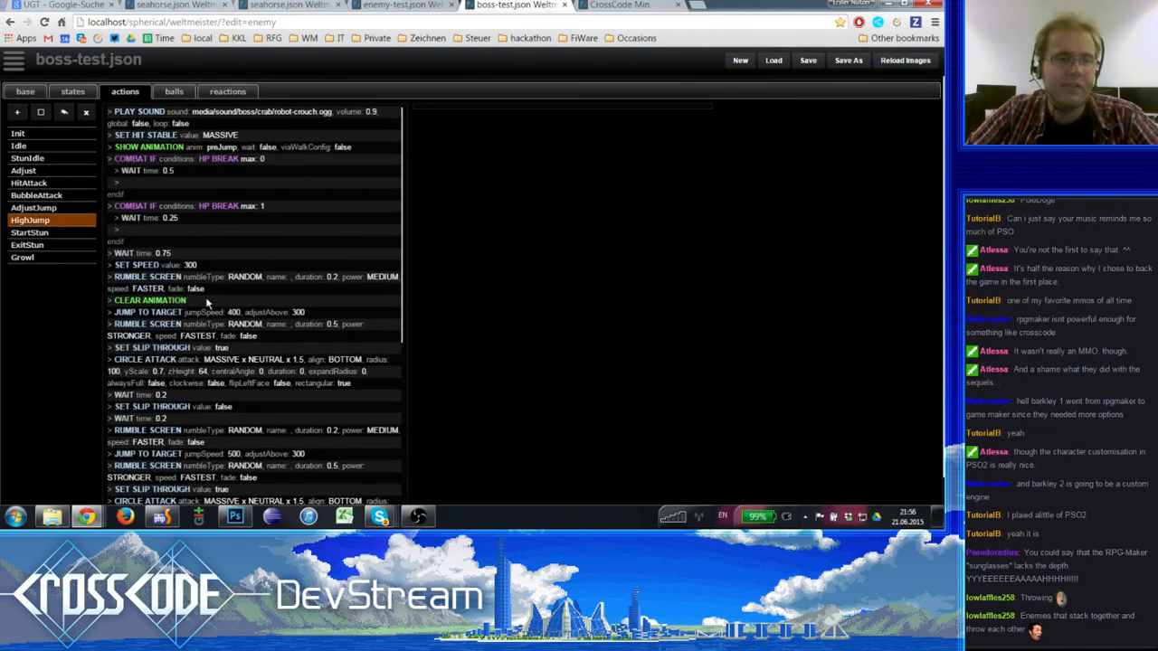
pyautogui.click(36, 235)
pyautogui.scroll(-2, 224, 251)
pyautogui.click(33, 179)
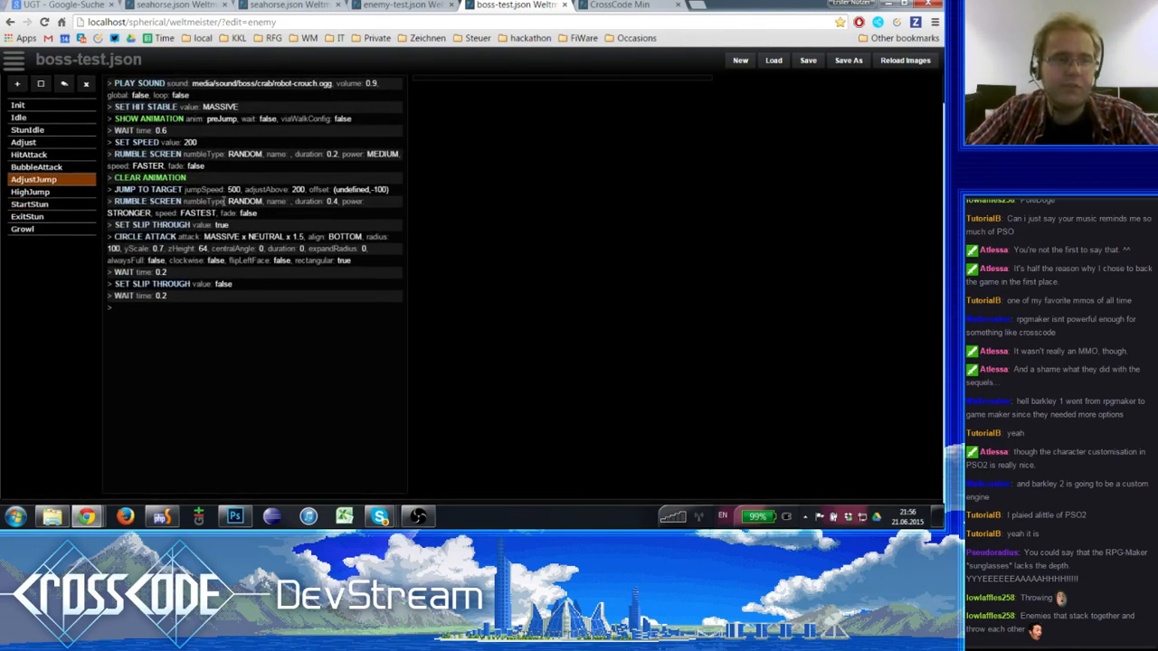
pyautogui.click(69, 155)
pyautogui.scroll(-5, 222, 208)
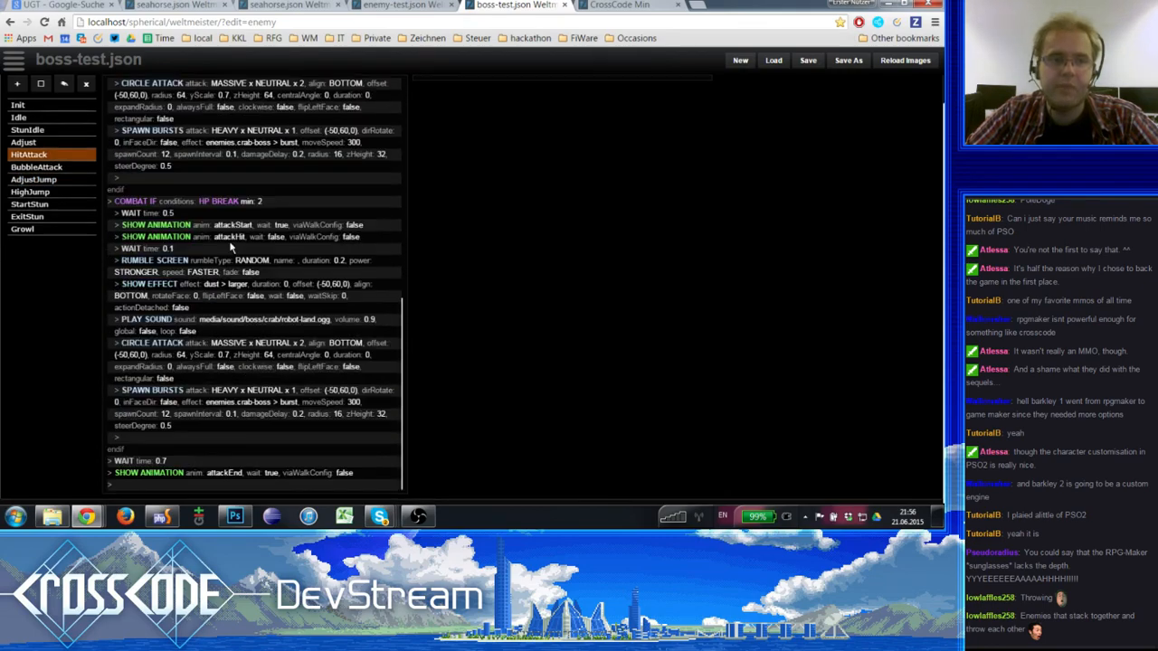
pyautogui.scroll(4, 196, 250)
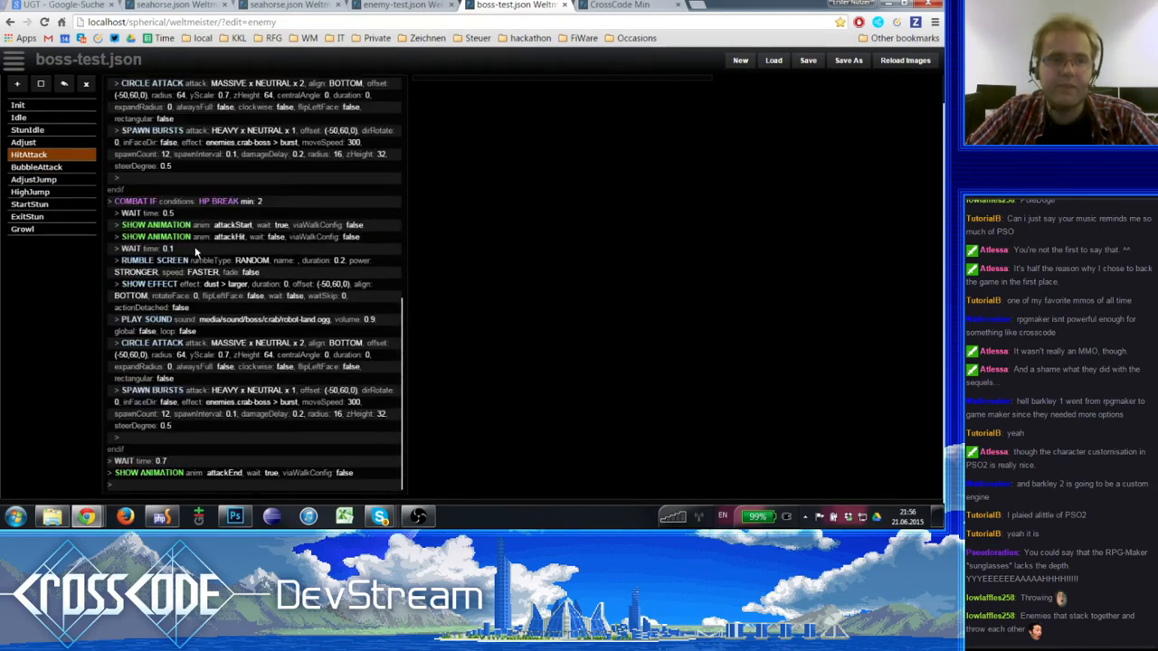
pyautogui.scroll(6, 194, 246)
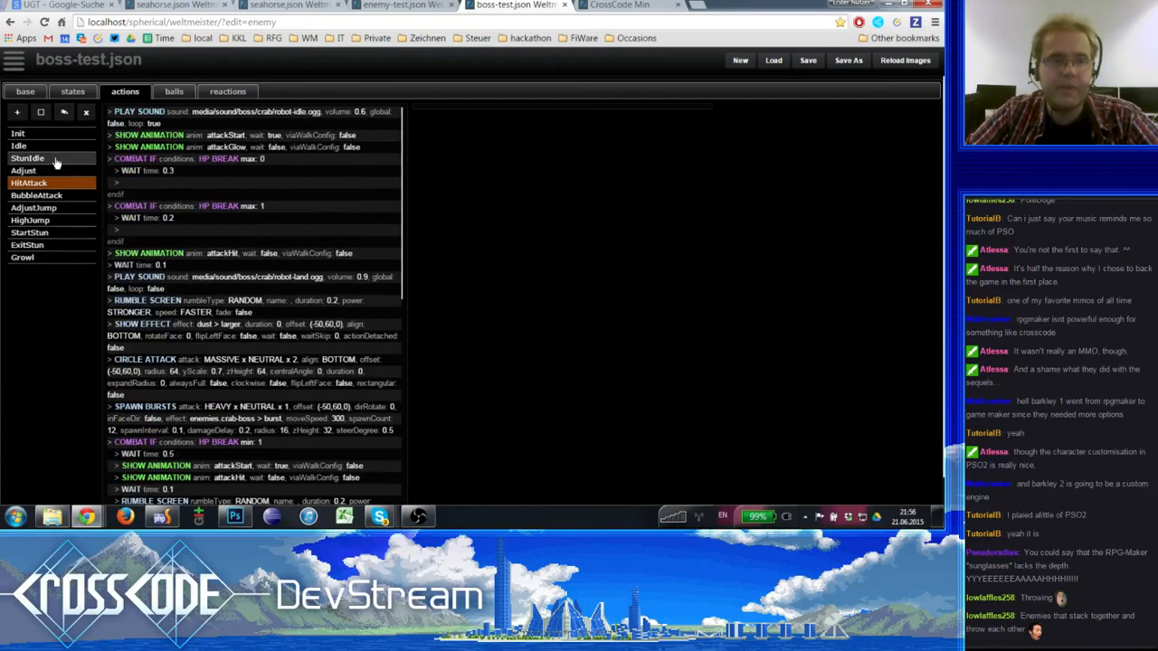
# - Inspect the boss-test enemy's bubbles and hardBubbles ball definitions
pyautogui.click(174, 92)
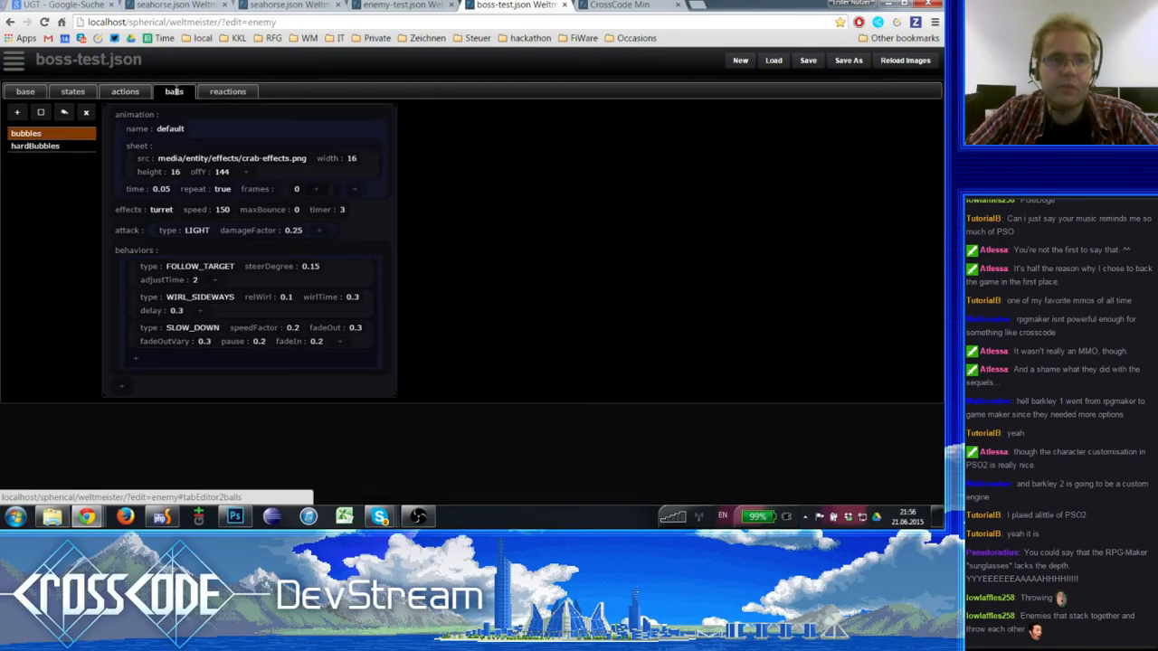
pyautogui.click(47, 146)
pyautogui.click(55, 134)
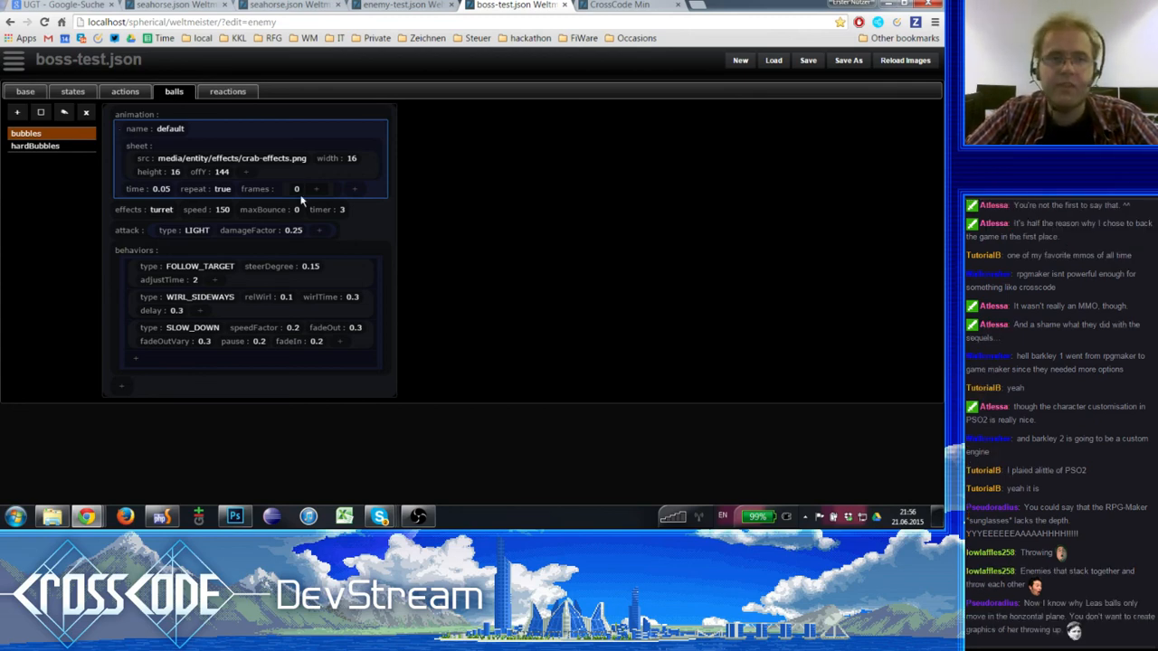
# - Return to the seahorse enemy and create a new ball entry named bubble
pyautogui.click(391, 7)
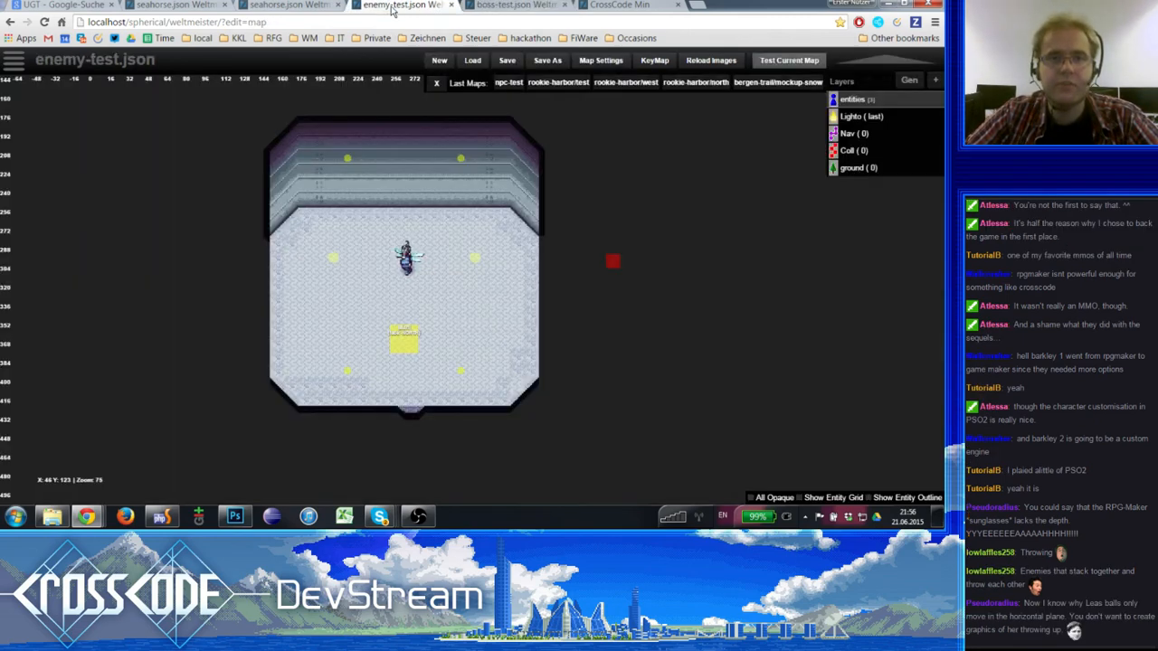
pyautogui.click(517, 7)
pyautogui.click(274, 11)
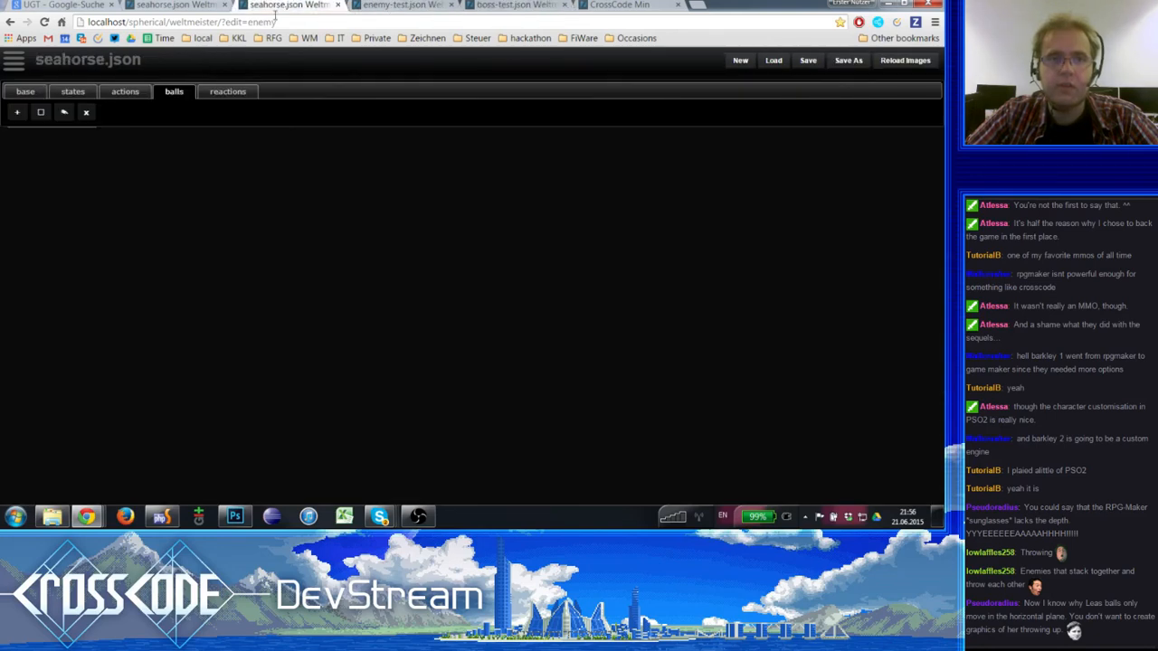
pyautogui.click(15, 113)
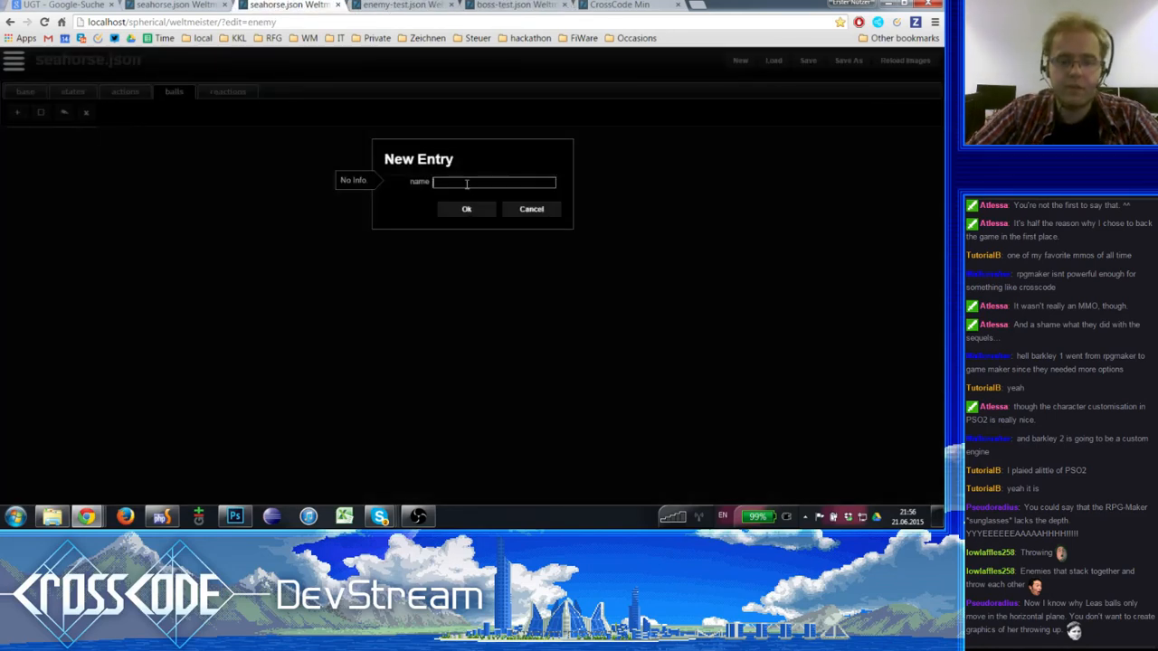
pyautogui.write('bubble')
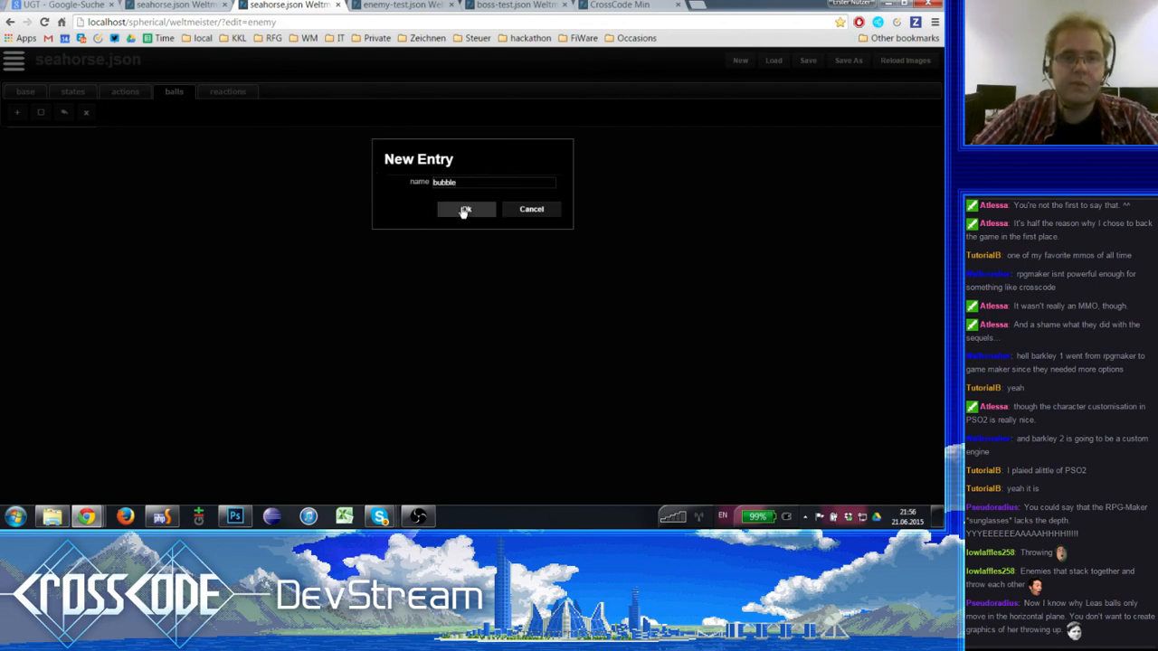
pyautogui.click(464, 209)
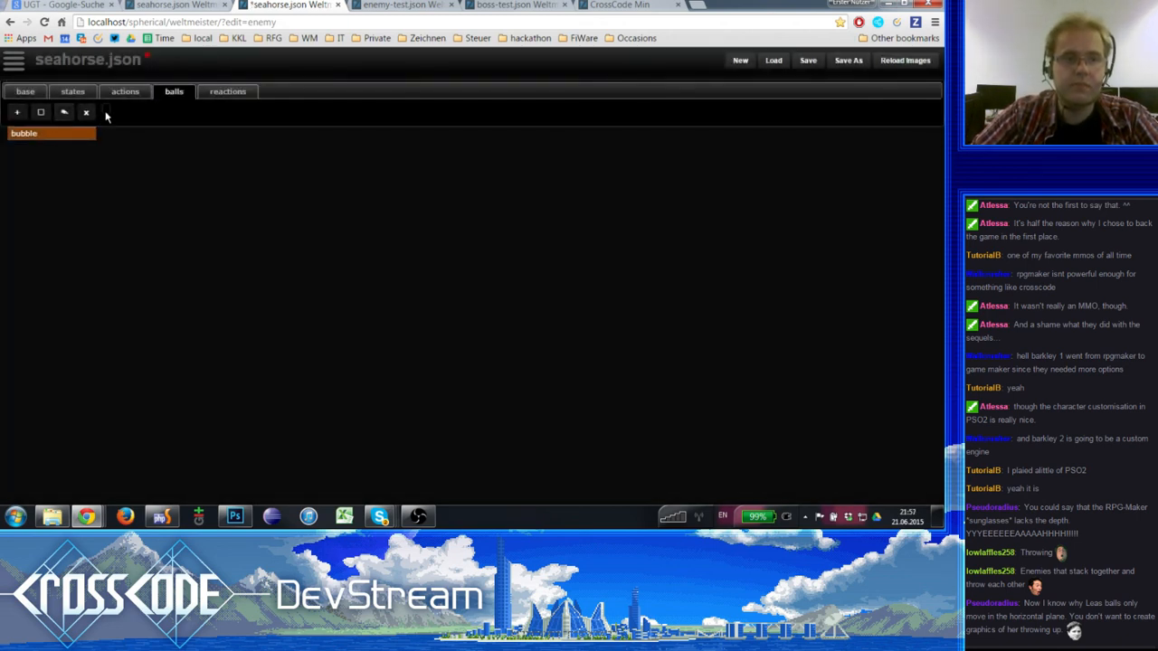
# - Add an animation property to the bubble ball, pasting in the animation copied from boss-test's bubbles
pyautogui.write('anima')
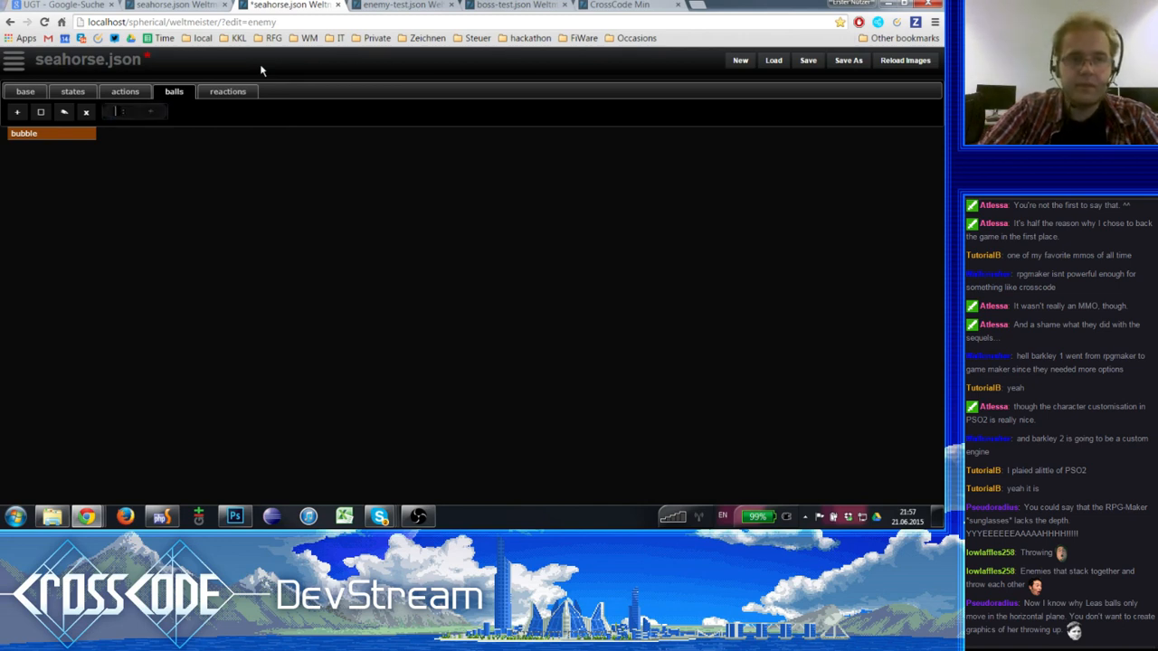
pyautogui.write('ton')
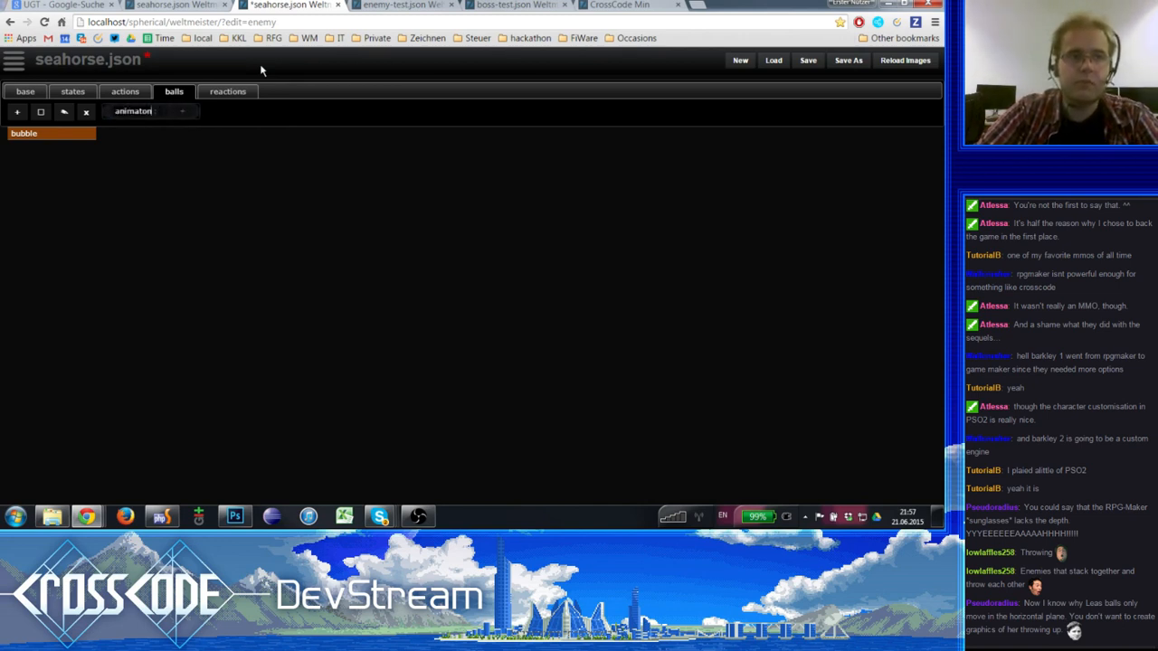
pyautogui.write('i')
pyautogui.press('Return')
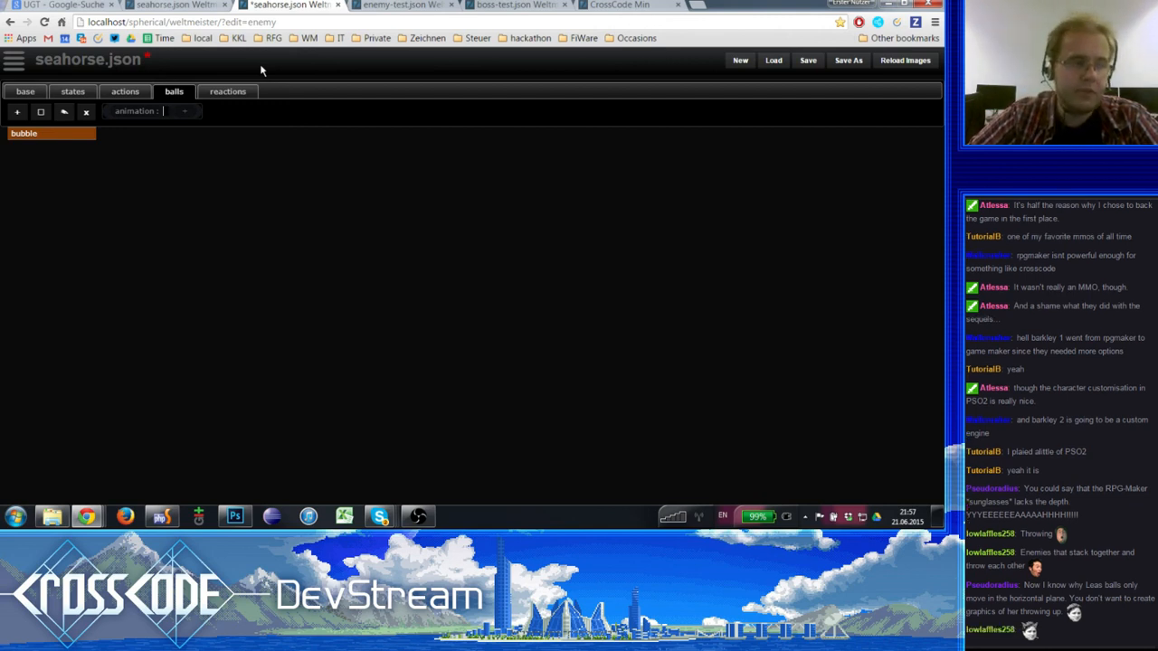
pyautogui.hotkey('ctrl', 'v')
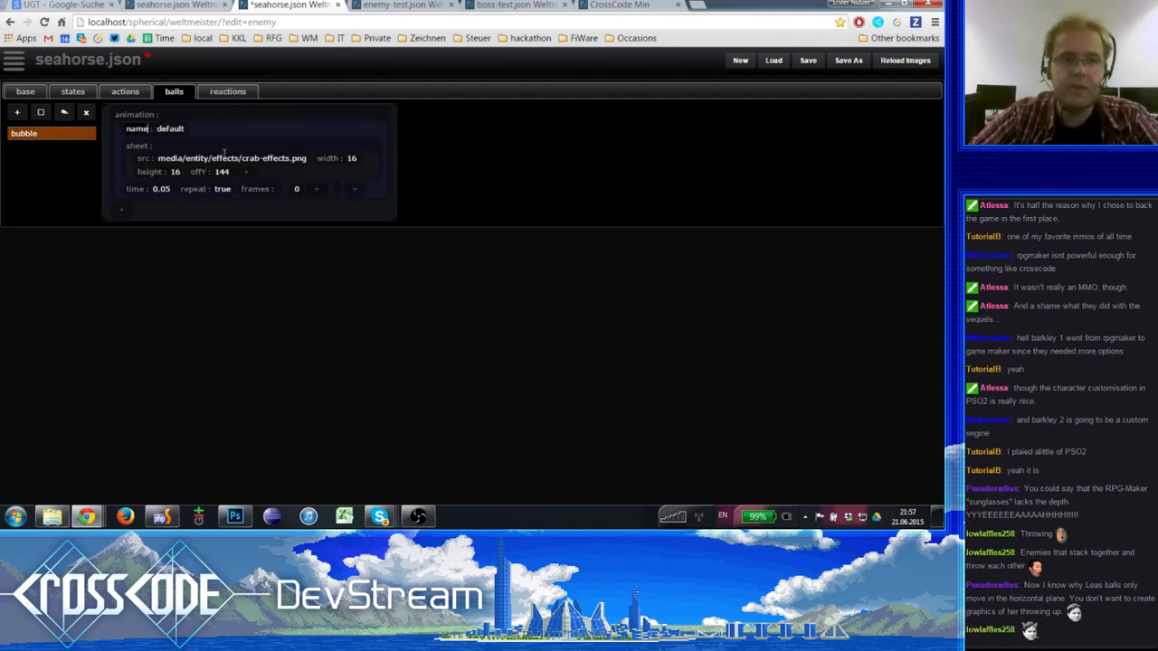
# - Copy effects turret and speed 150 from boss-test's bubbles into the seahorse's bubble ball, moving the boss-test browser tab beside the seahorse one
pyautogui.click(417, 5)
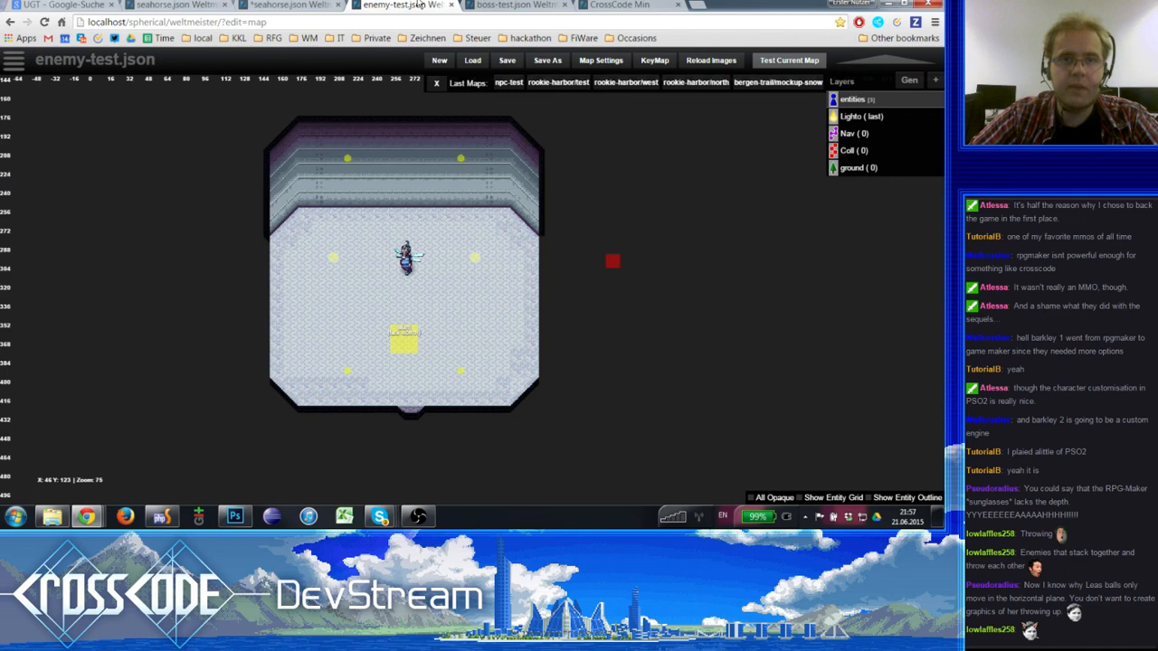
pyautogui.click(527, 5)
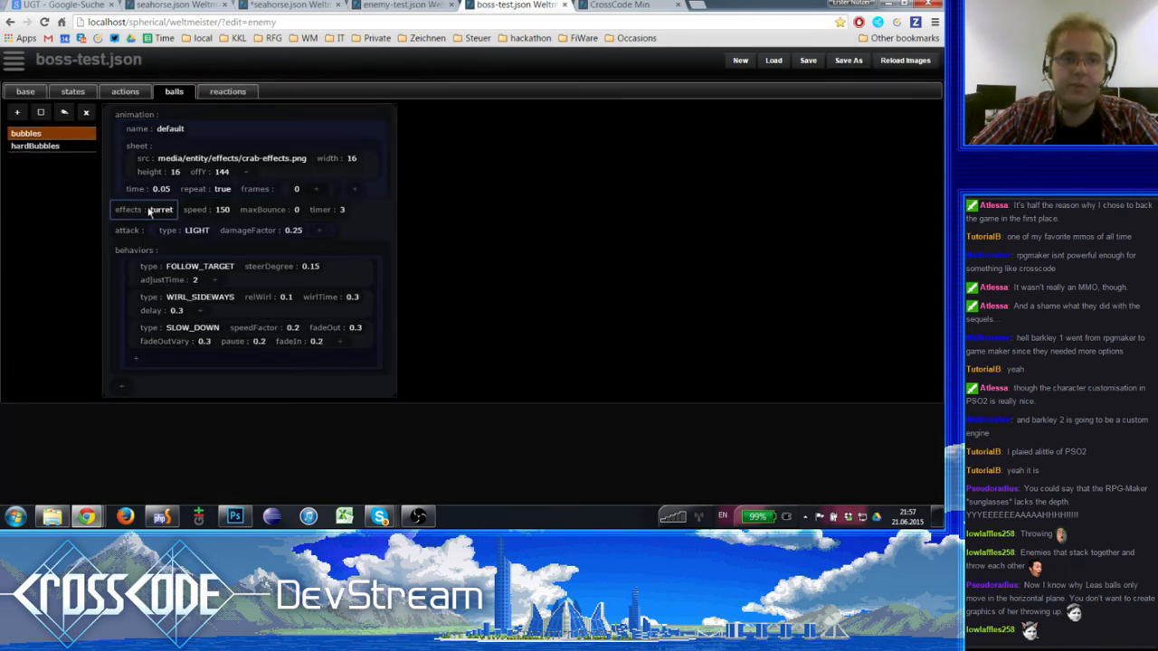
pyautogui.click(331, 5)
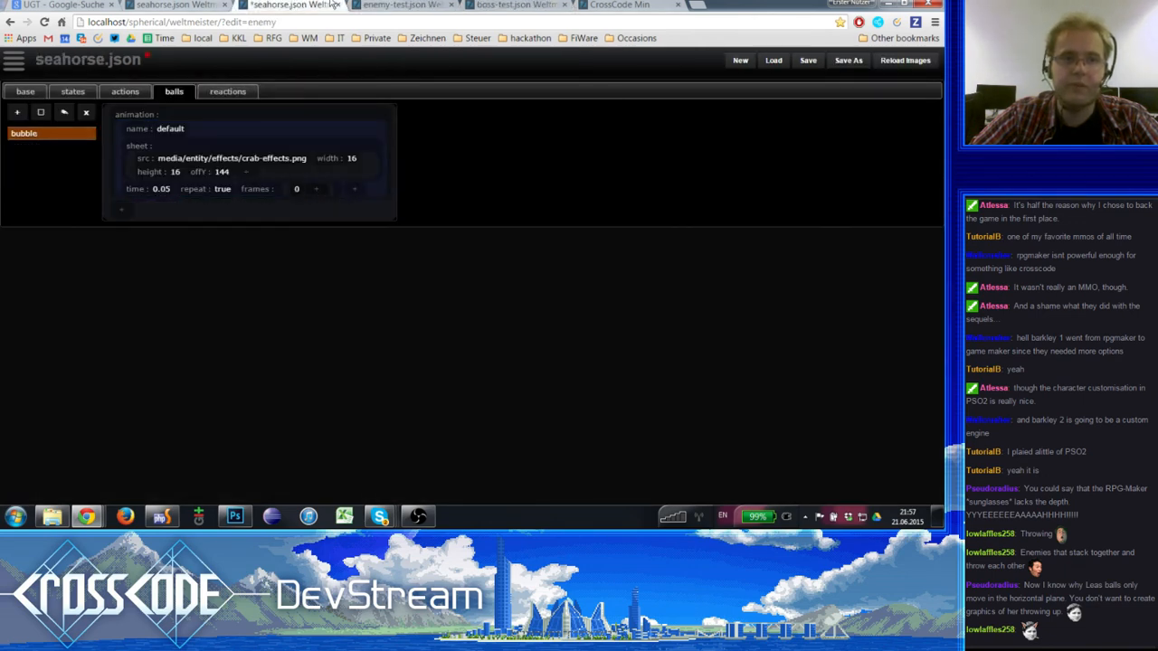
pyautogui.click(131, 209)
pyautogui.click(558, 6)
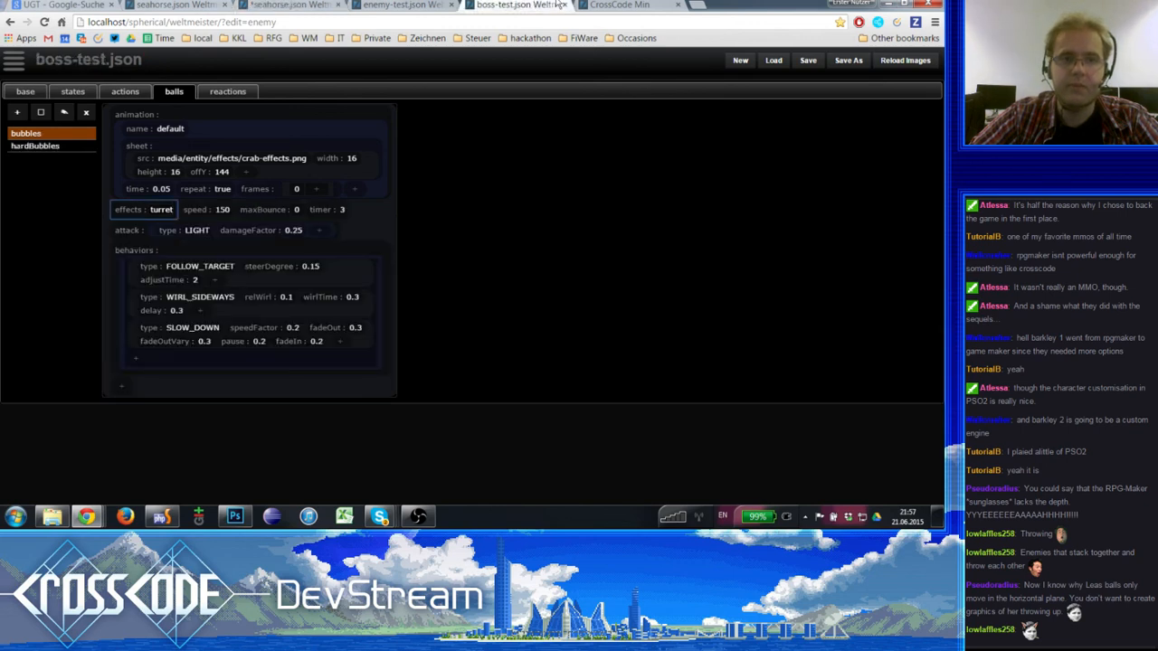
pyautogui.moveTo(536, 5); pyautogui.dragTo(423, 6)
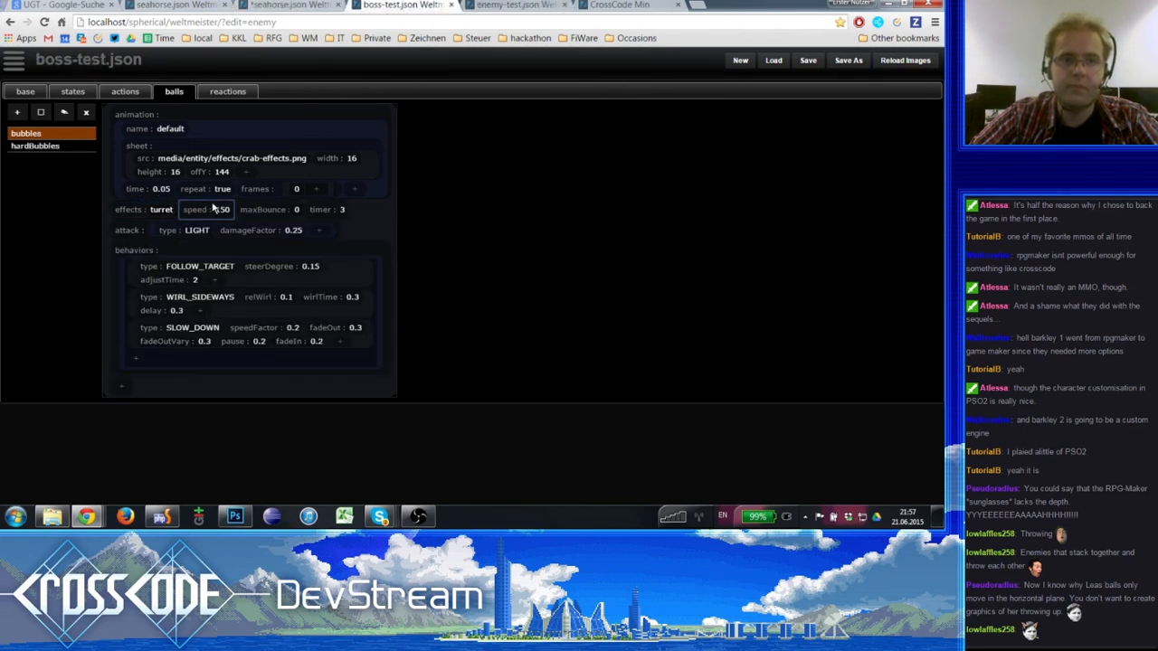
pyautogui.hotkey('ctrl', 'shift', 'Tab')
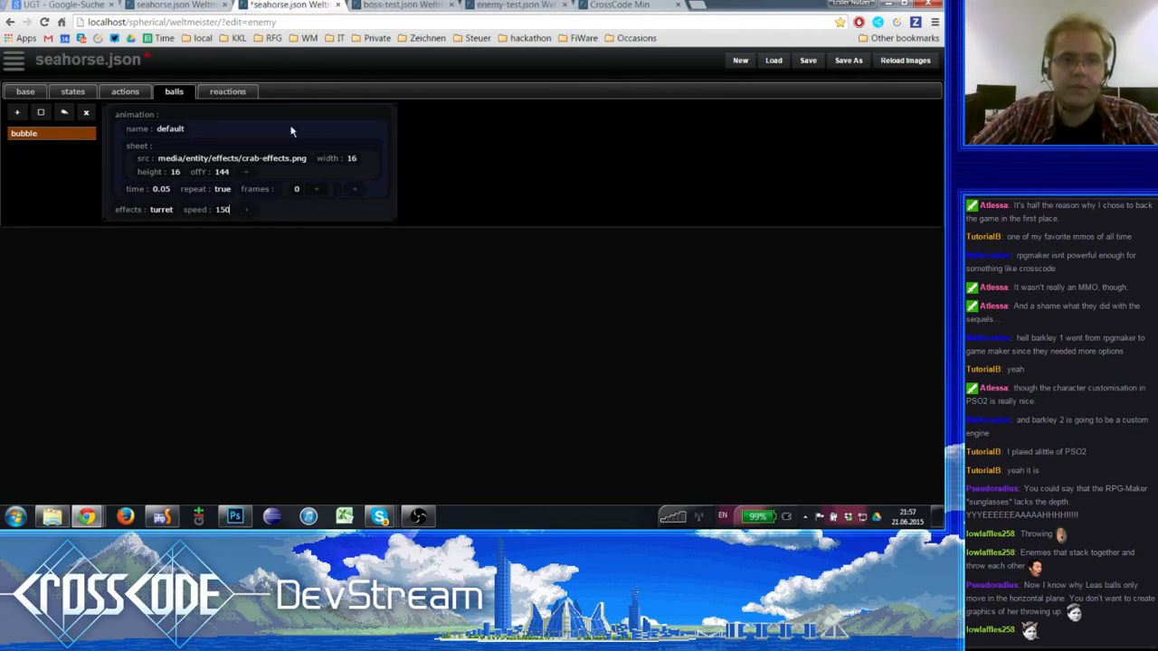
# - Copy maxBounce 0 and timer 3 from boss-test's bubbles into the seahorse's bubble ball
pyautogui.click(491, 5)
pyautogui.click(374, 5)
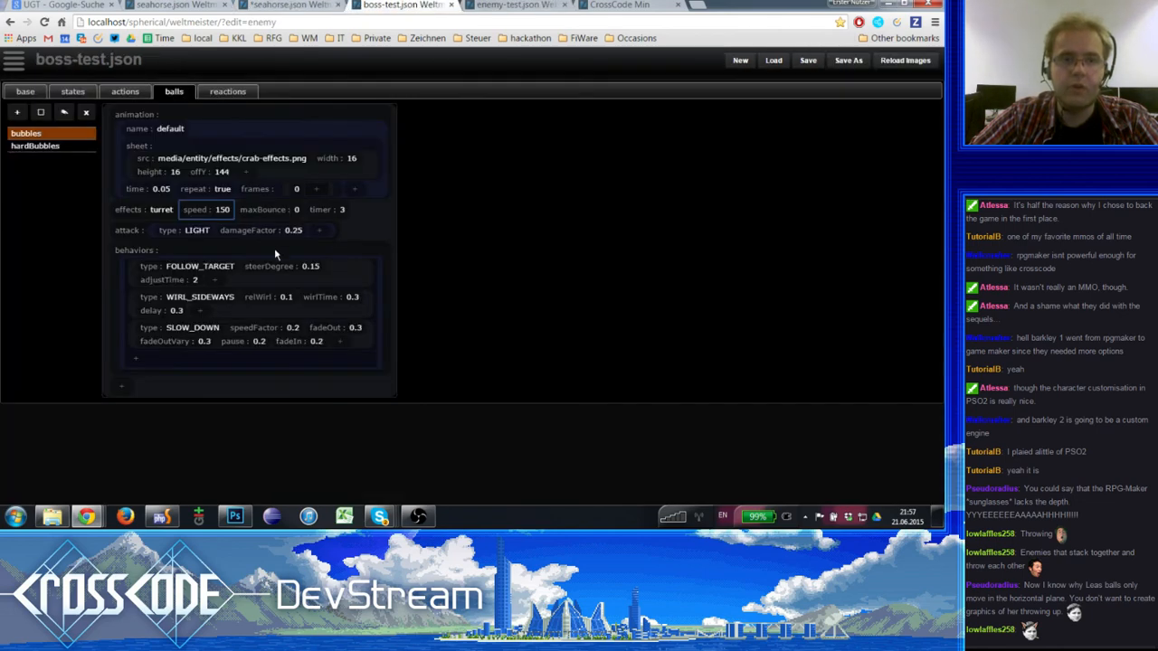
pyautogui.click(290, 5)
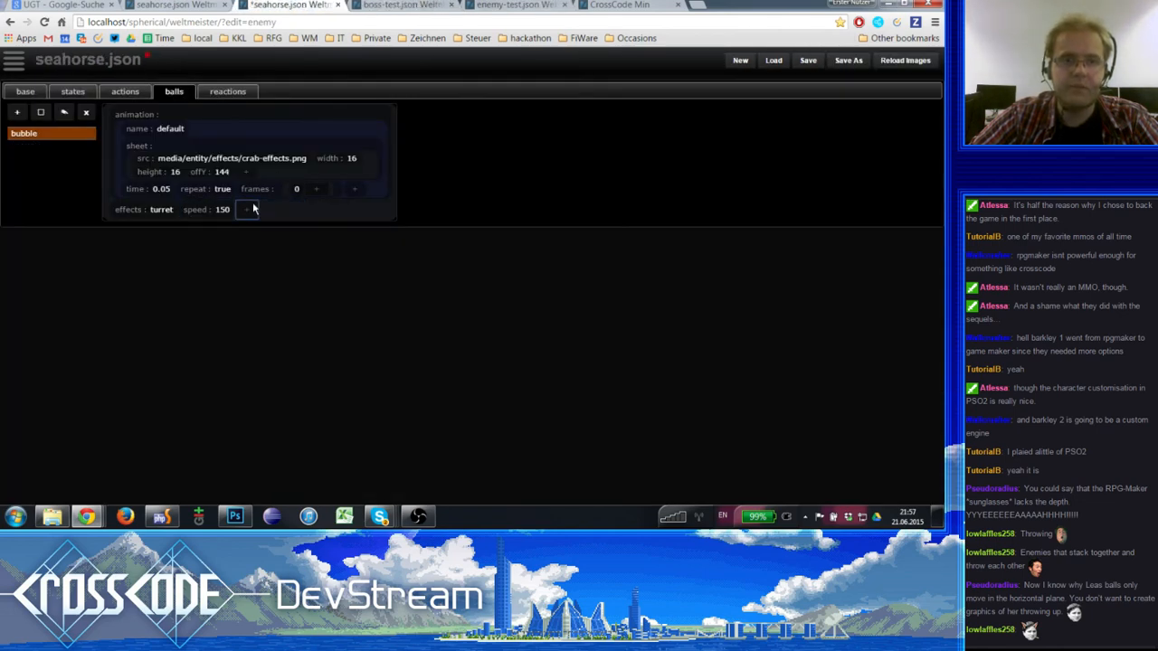
pyautogui.click(409, 6)
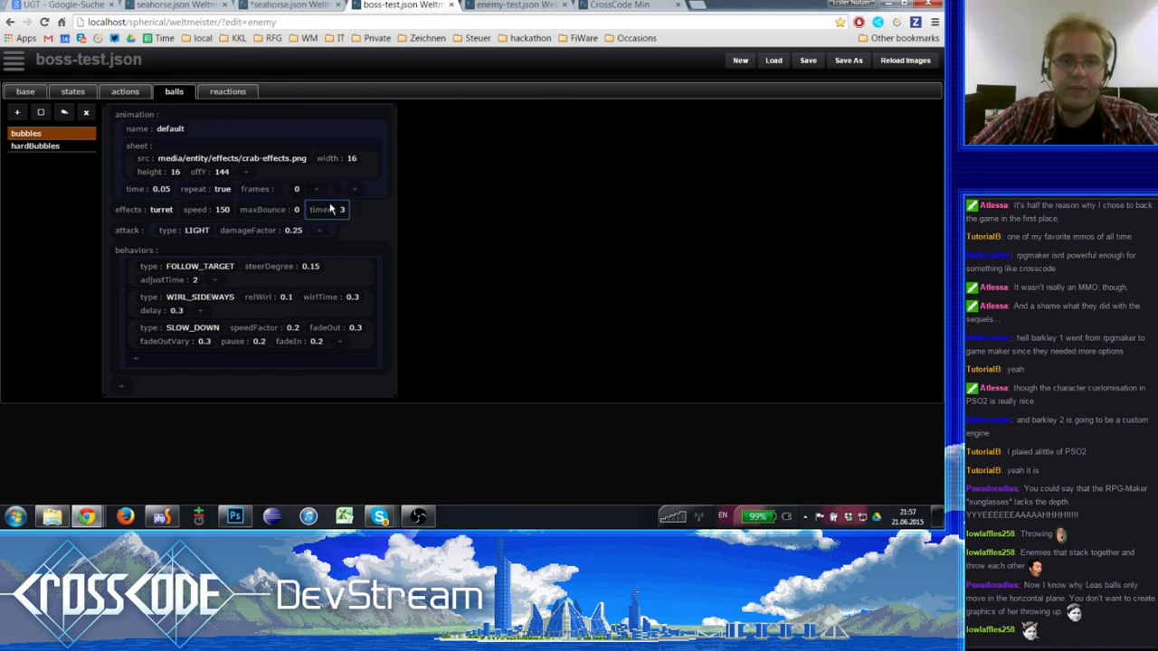
pyautogui.click(300, 4)
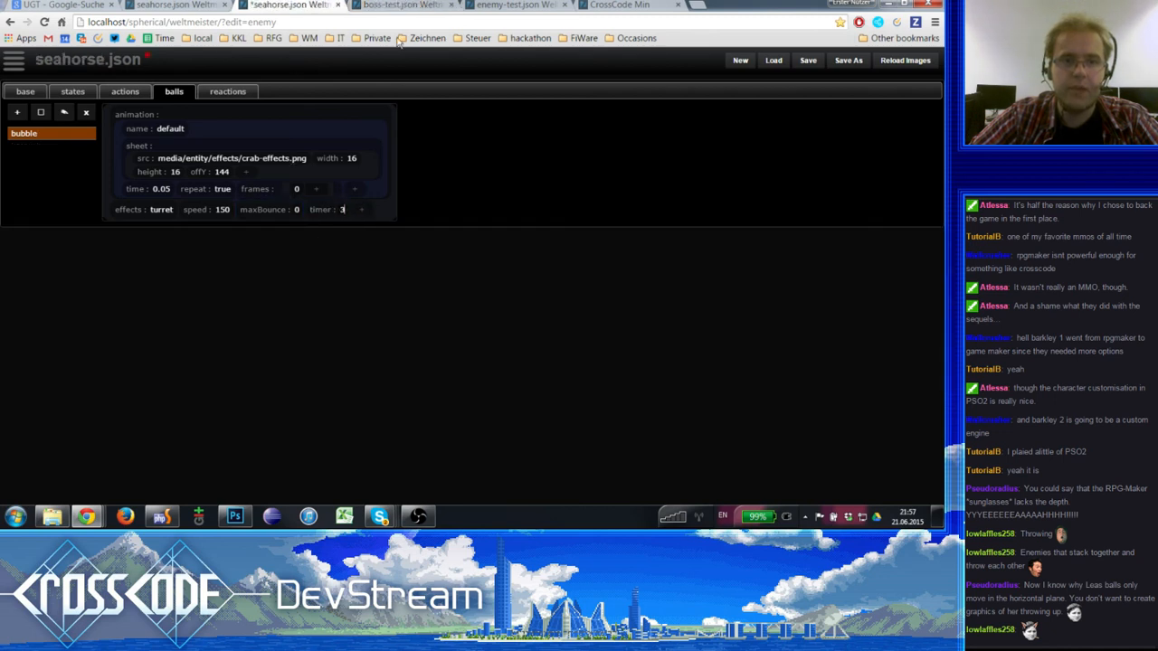
# - Compare boss-test's bubbles and hardBubbles, and copy the bubbles attack of type LIGHT with damageFactor 0.25 into the seahorse's bubble ball
pyautogui.click(413, 6)
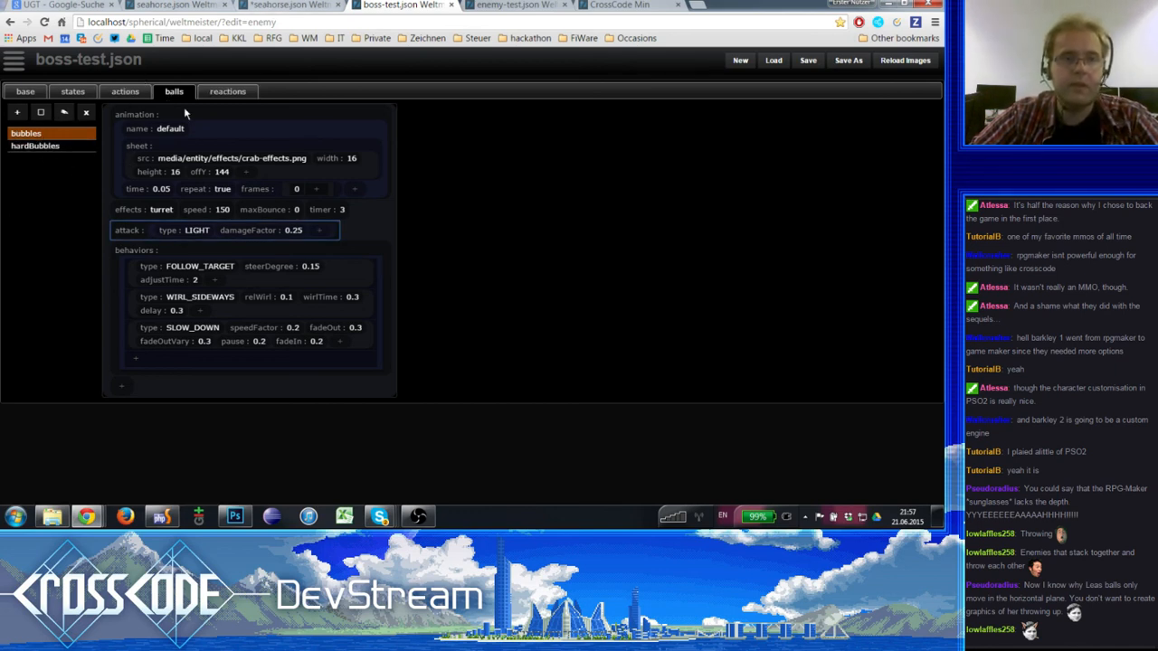
pyautogui.click(55, 146)
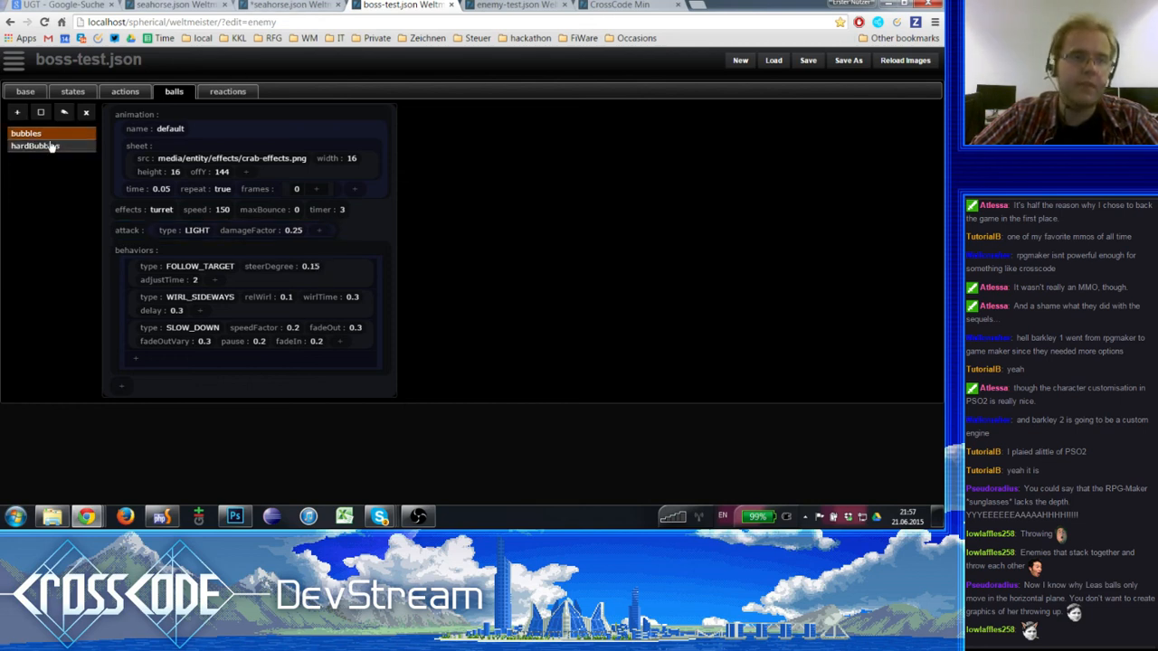
pyautogui.click(36, 134)
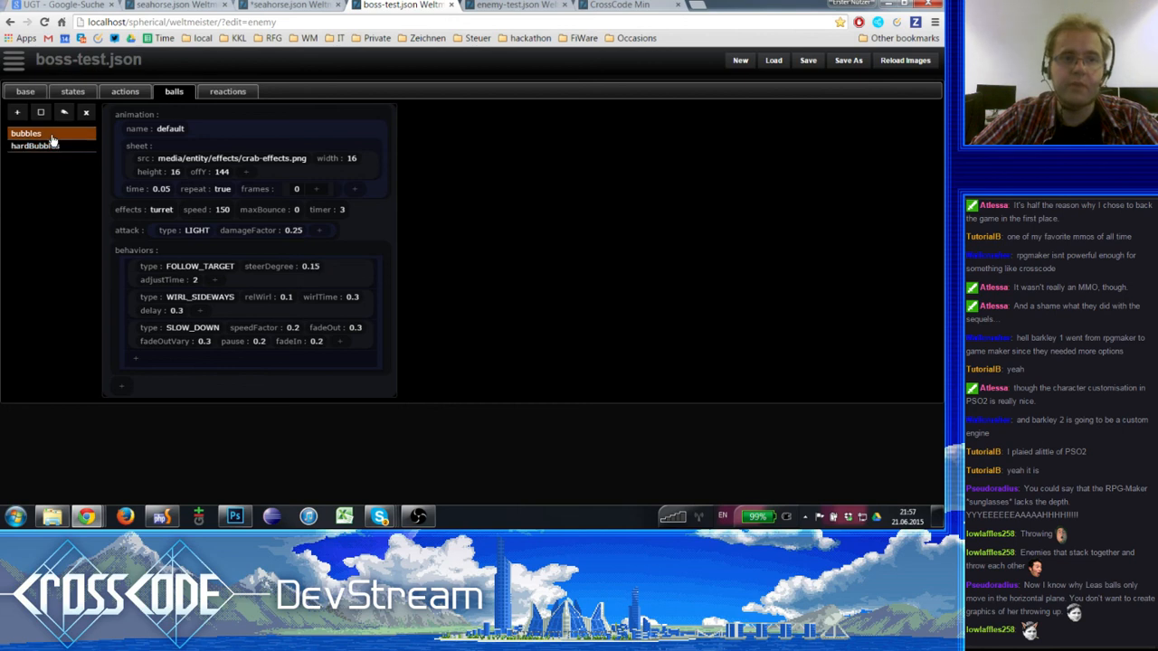
pyautogui.click(45, 146)
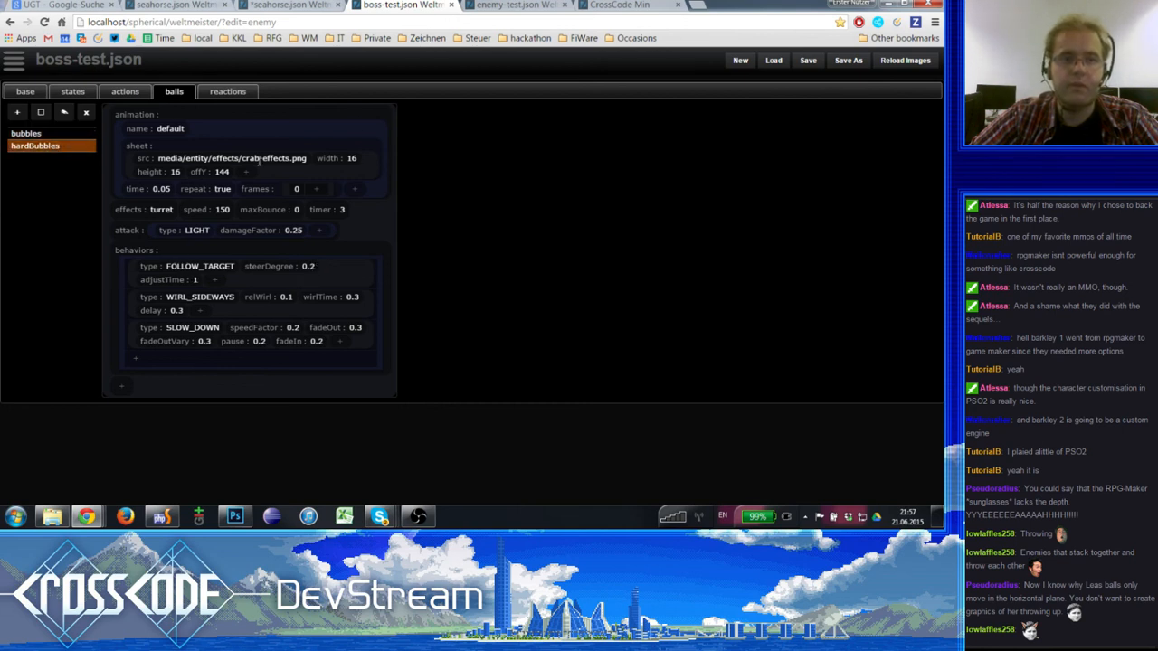
pyautogui.click(38, 134)
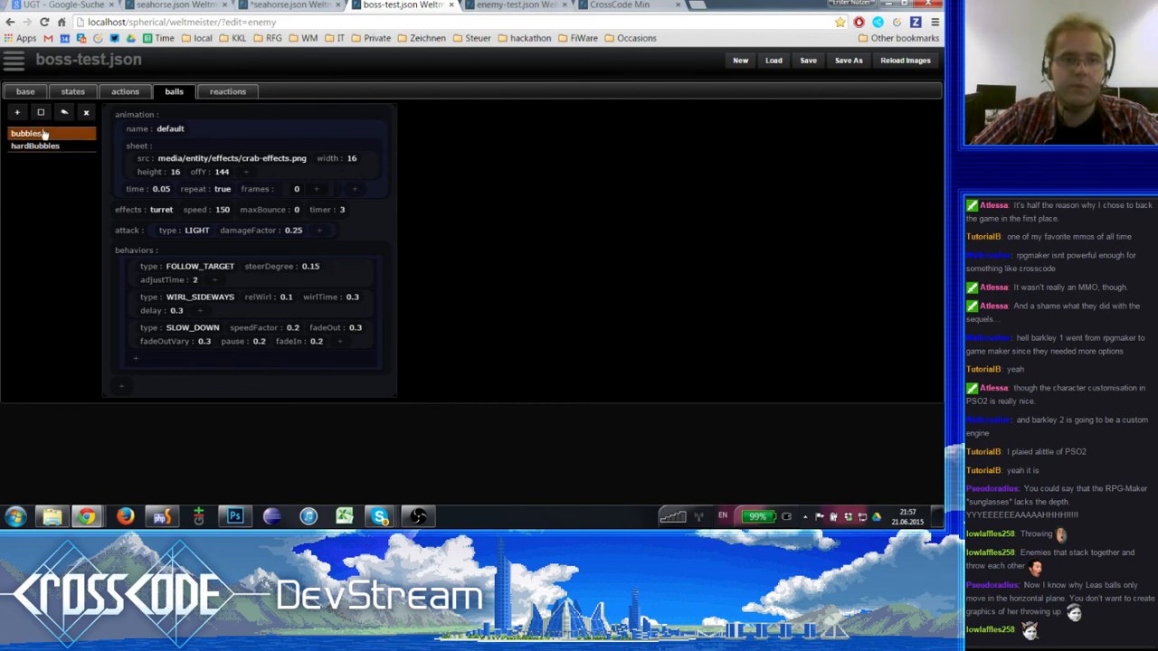
pyautogui.click(140, 228)
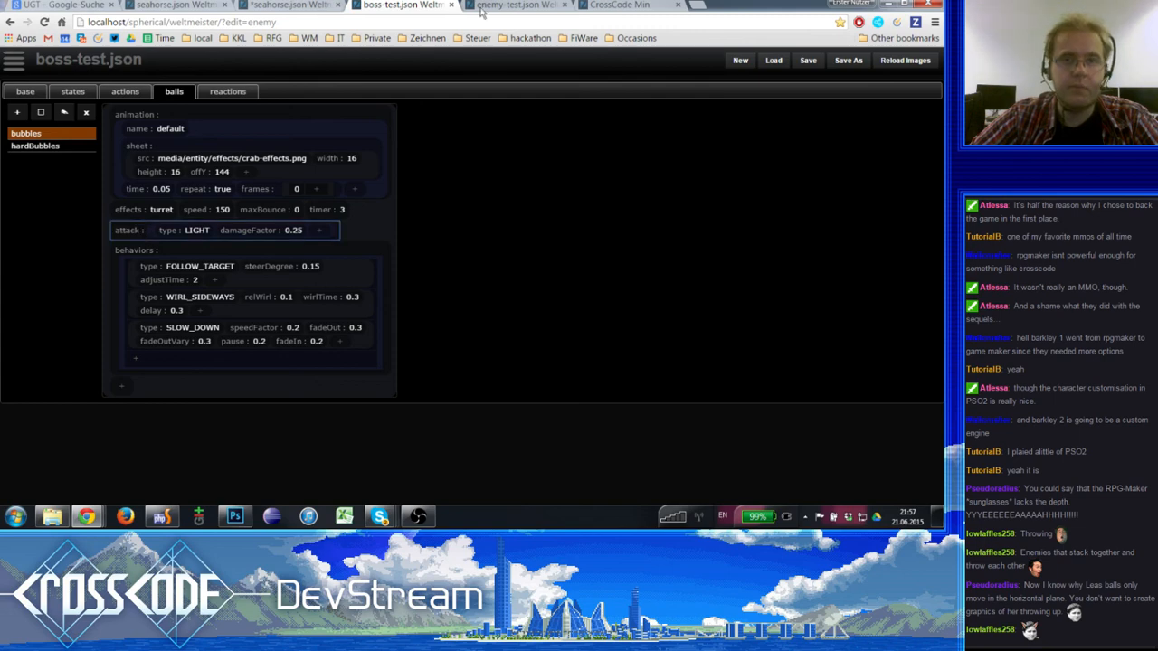
pyautogui.hotkey('ctrl', 'c')
pyautogui.click(477, 4)
pyautogui.click(287, 5)
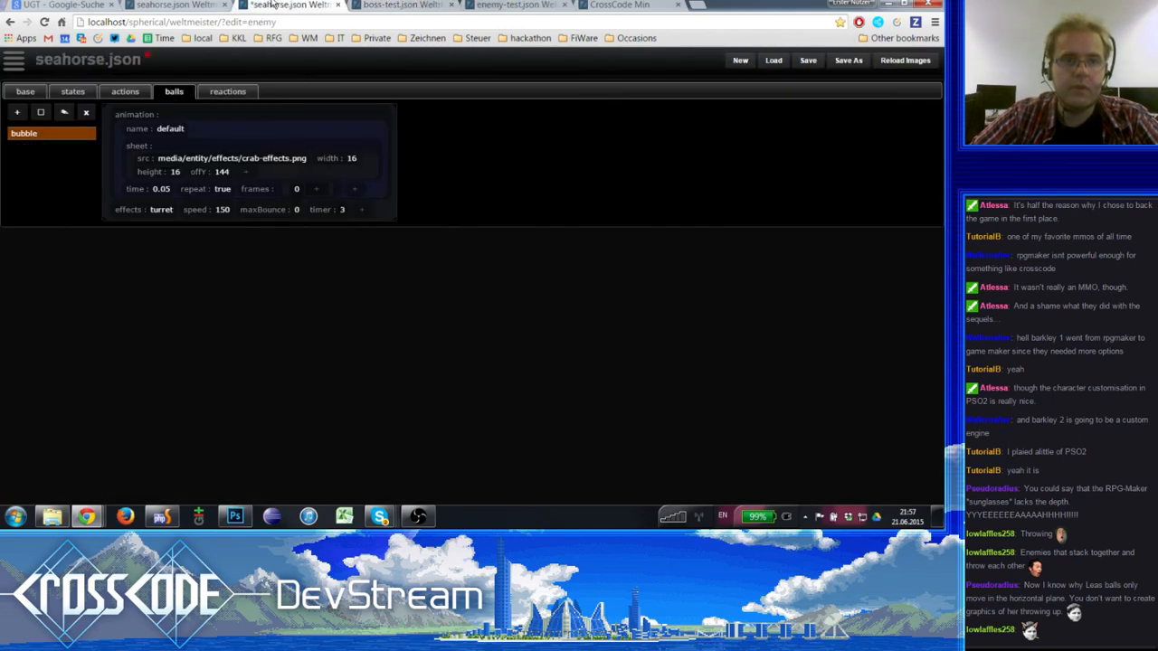
pyautogui.hotkey('ctrl', 'v')
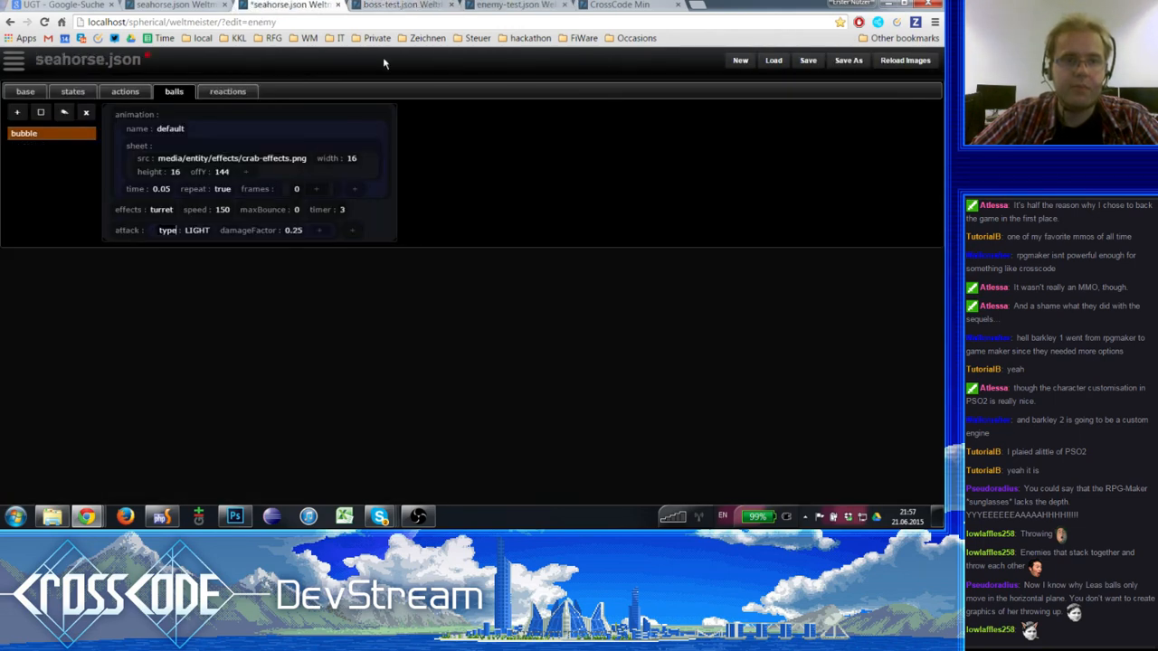
# - Copy the behaviors list with FOLLOW_TARGET, WIRL_SIDEWAYS and SLOW_DOWN from boss-test's bubbles into the seahorse's bubble ball
pyautogui.click(407, 5)
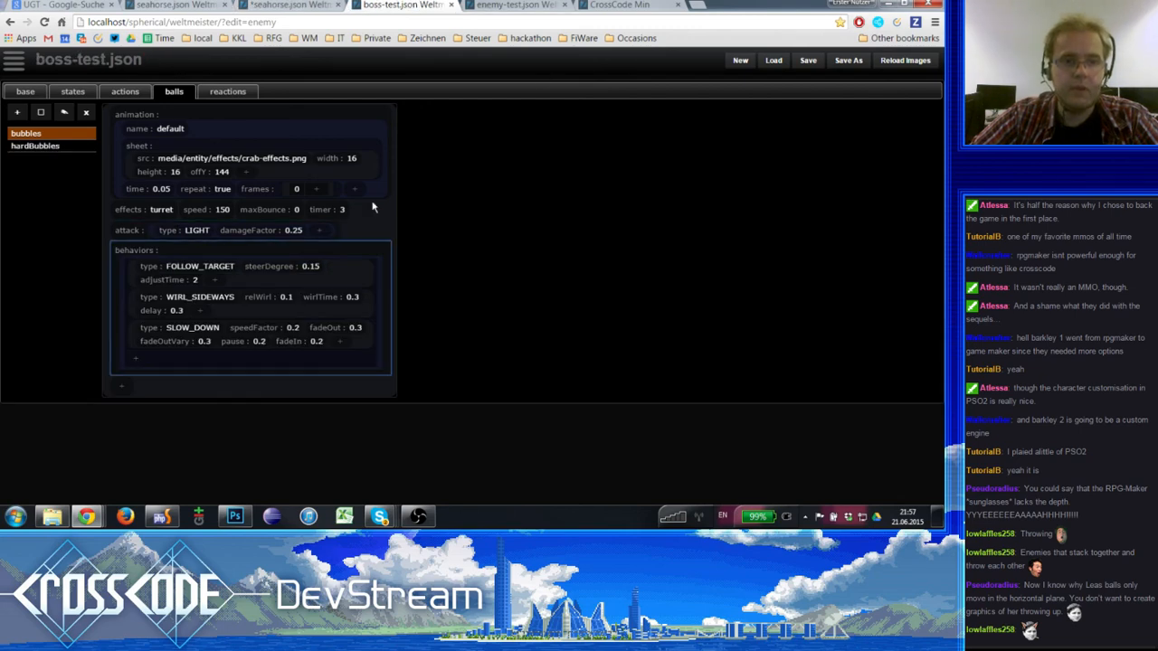
pyautogui.click(507, 5)
pyautogui.click(425, 6)
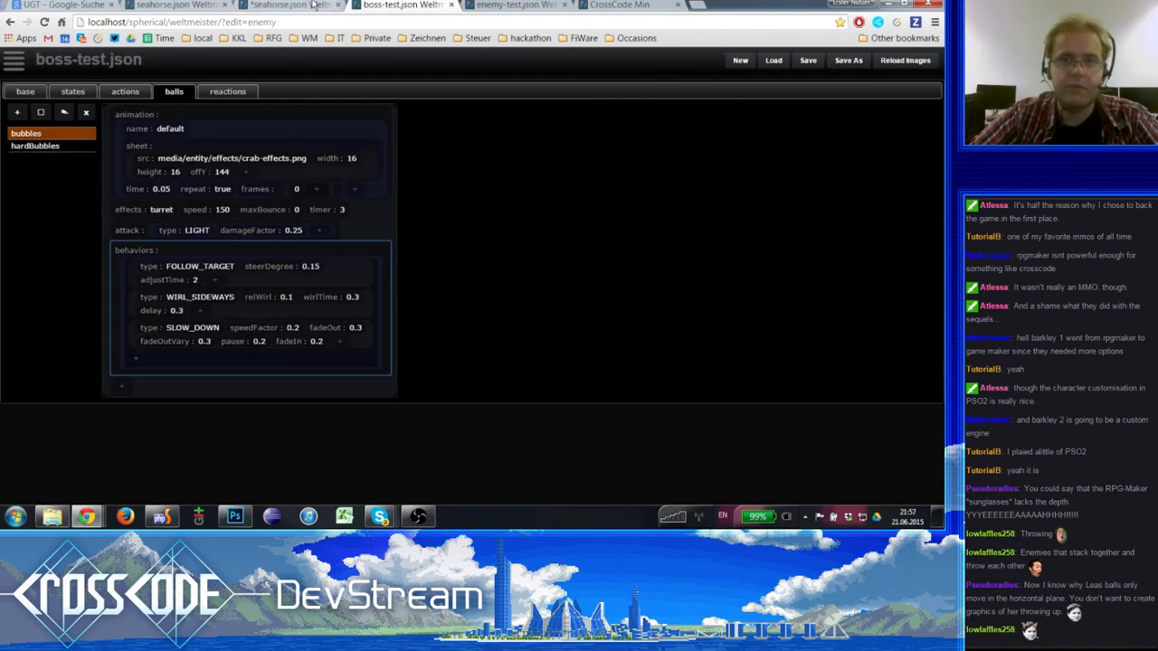
pyautogui.click(315, 5)
pyautogui.hotkey('ctrl', 'v')
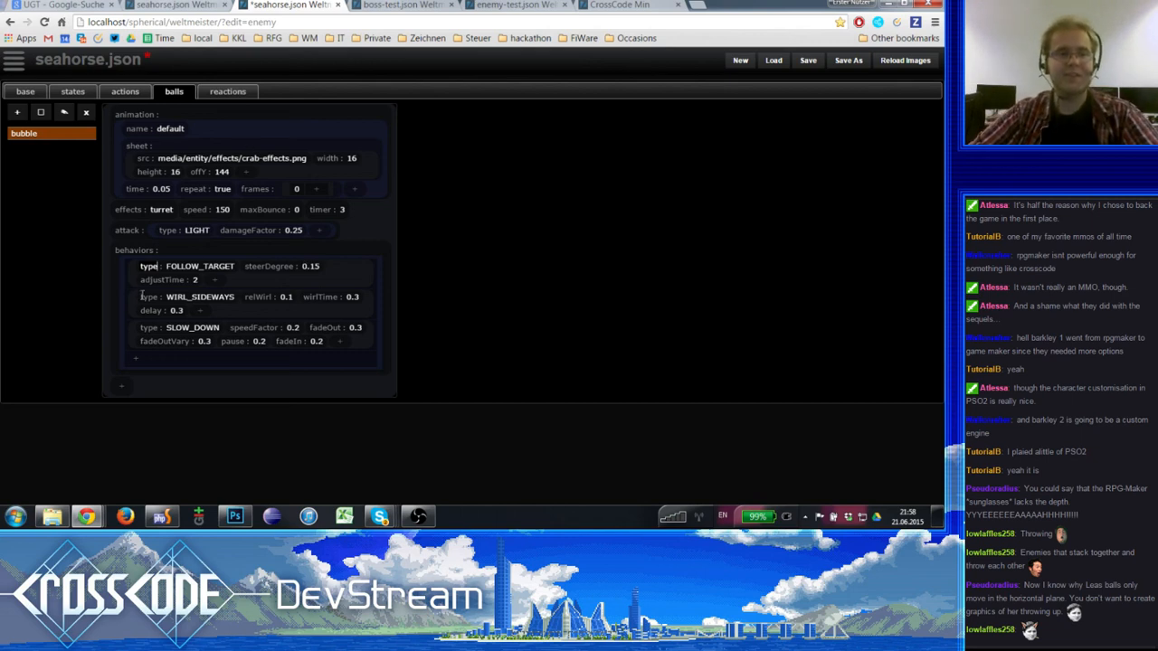
# - Set the speed of the seahorse's bubble ball to 200
pyautogui.click(215, 125)
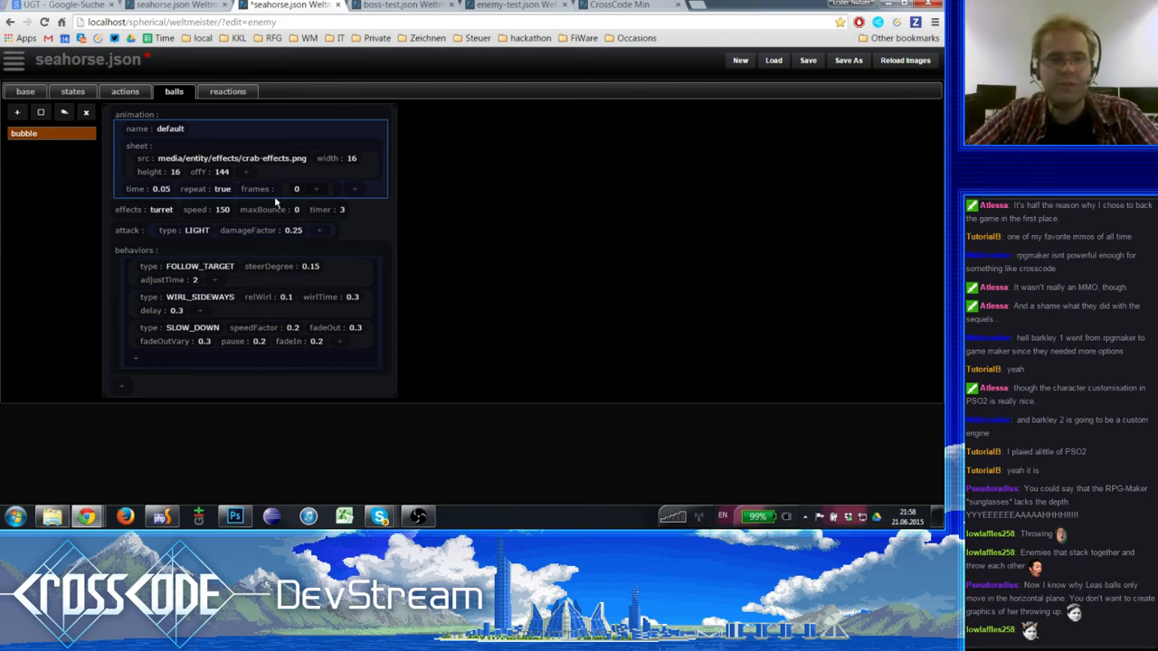
pyautogui.click(156, 209)
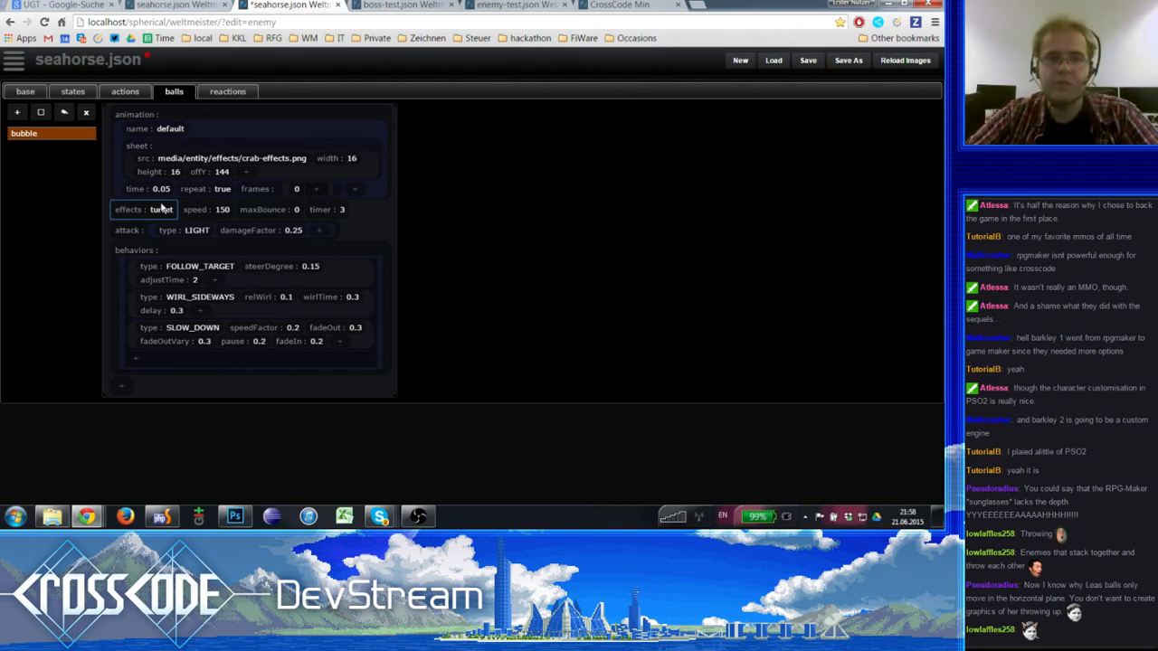
pyautogui.click(216, 211)
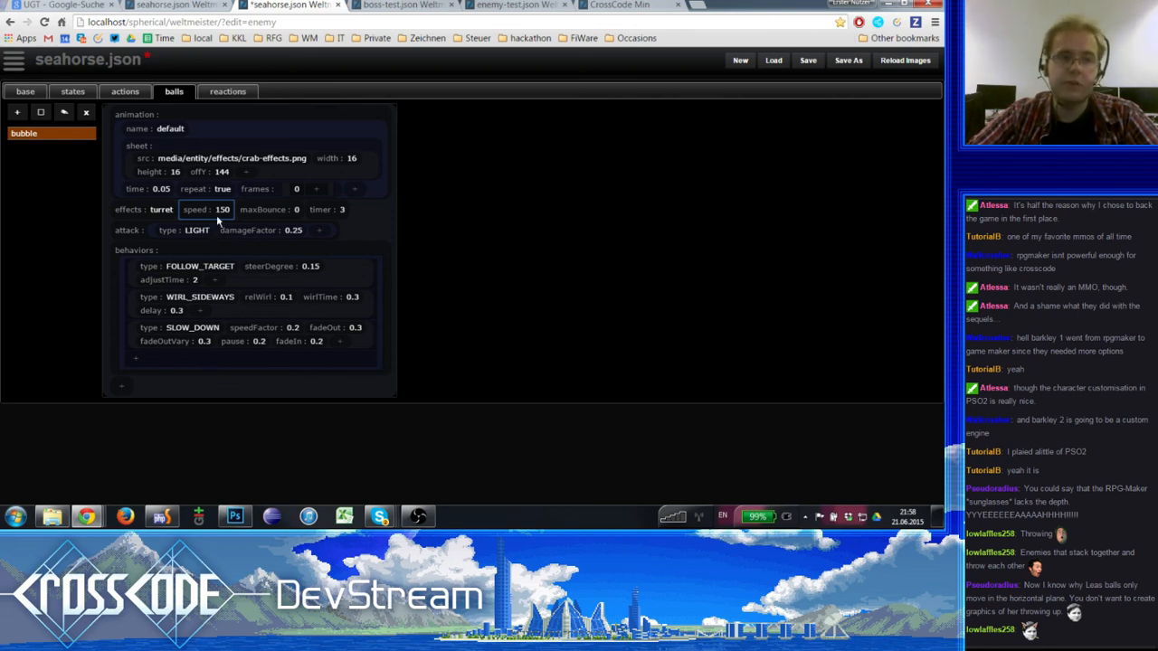
pyautogui.click(220, 209)
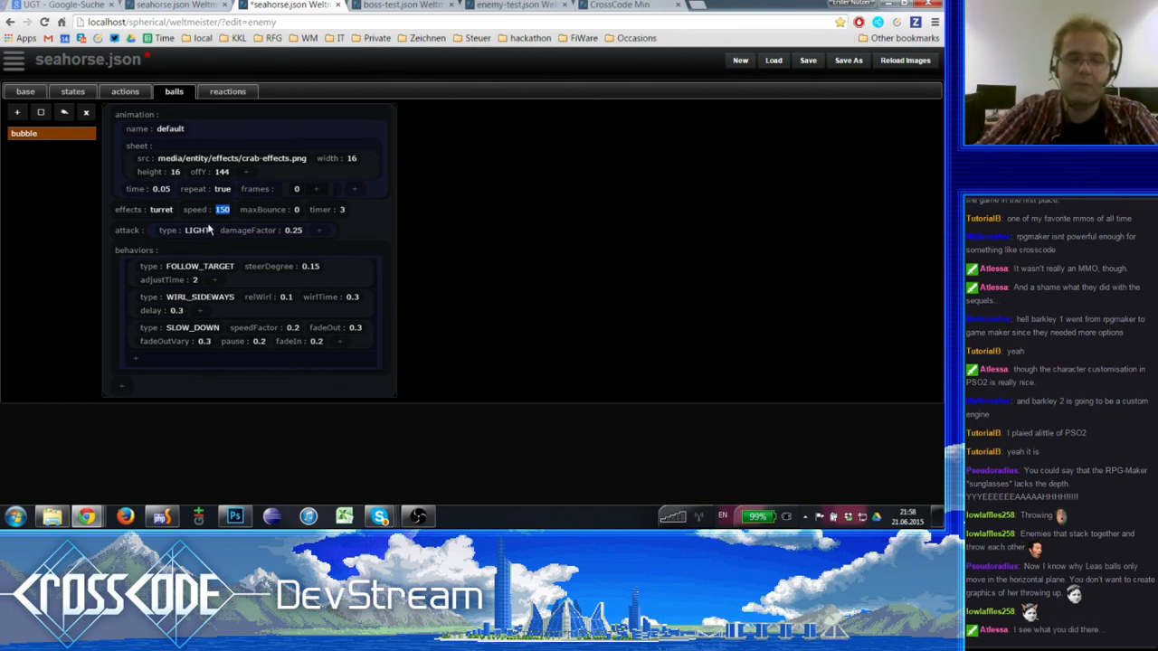
pyautogui.write('200')
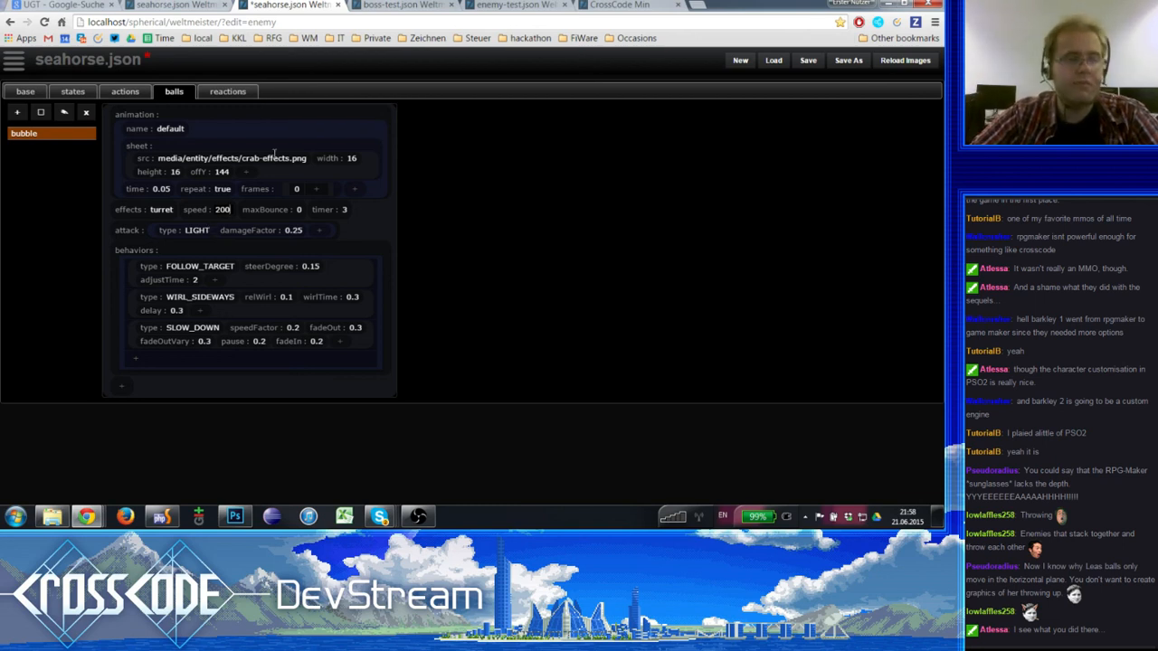
# - Try MEDIUM and HEAVY as the attack type of the seahorse's bubble ball
pyautogui.press('Tab')
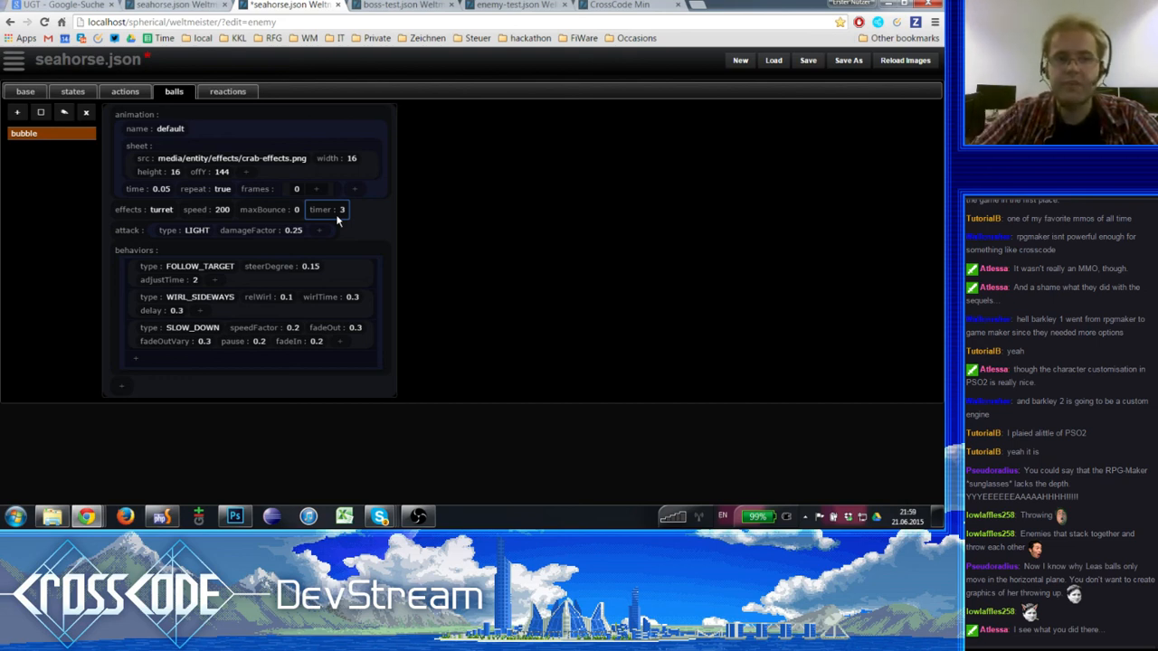
pyautogui.doubleClick(169, 233)
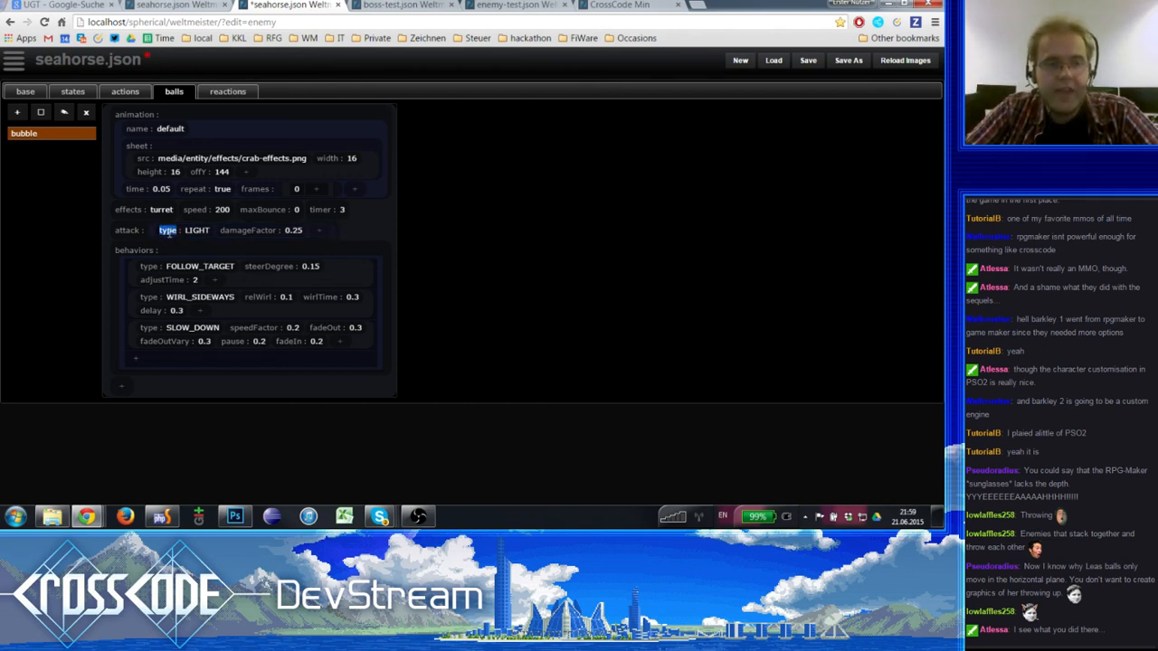
pyautogui.doubleClick(187, 232)
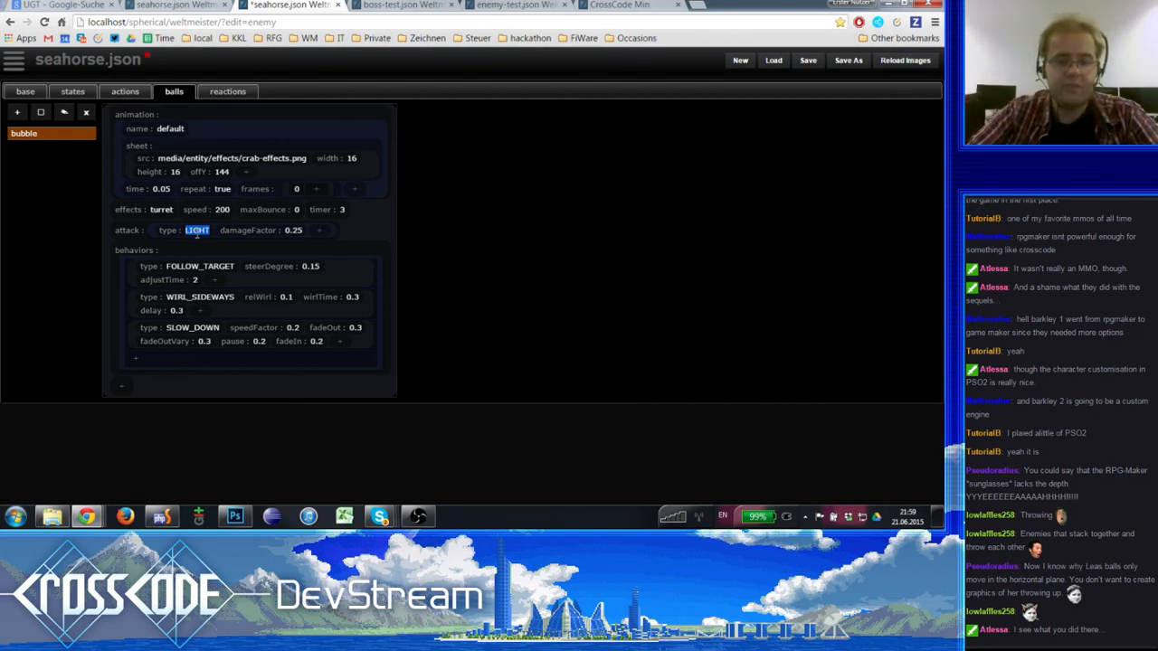
pyautogui.write('MEDIUM')
pyautogui.press('BackSpace')
pyautogui.press('BackSpace')
pyautogui.press('BackSpace')
pyautogui.press('BackSpace')
pyautogui.press('BackSpace')
pyautogui.press('BackSpace')
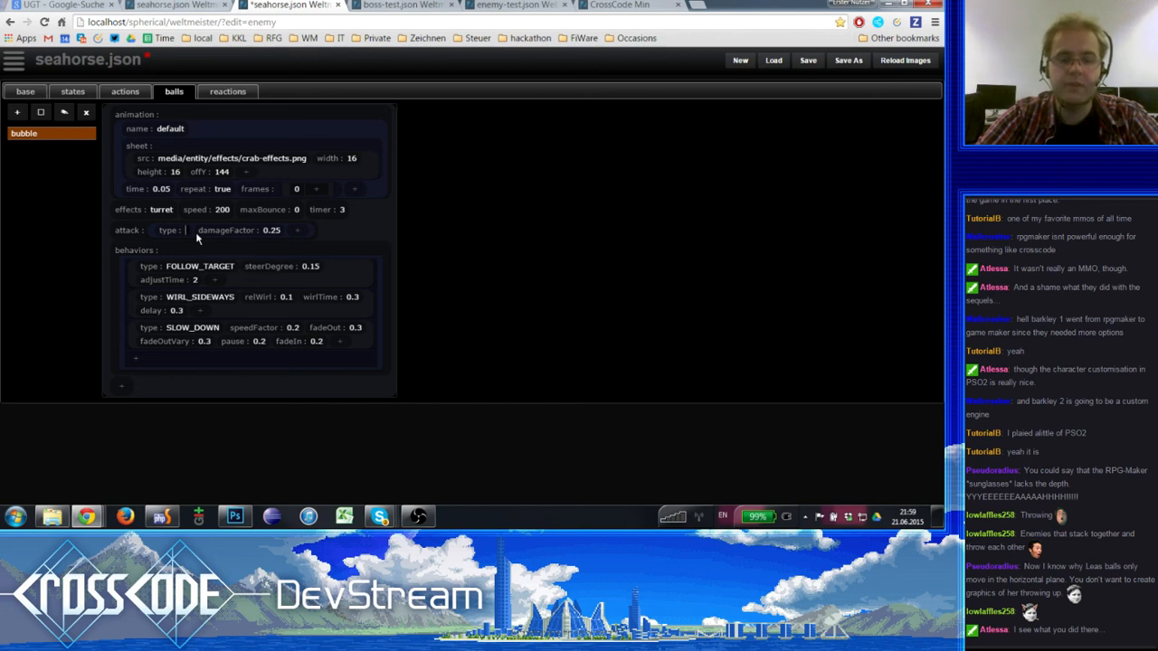
pyautogui.write('HEAVY')
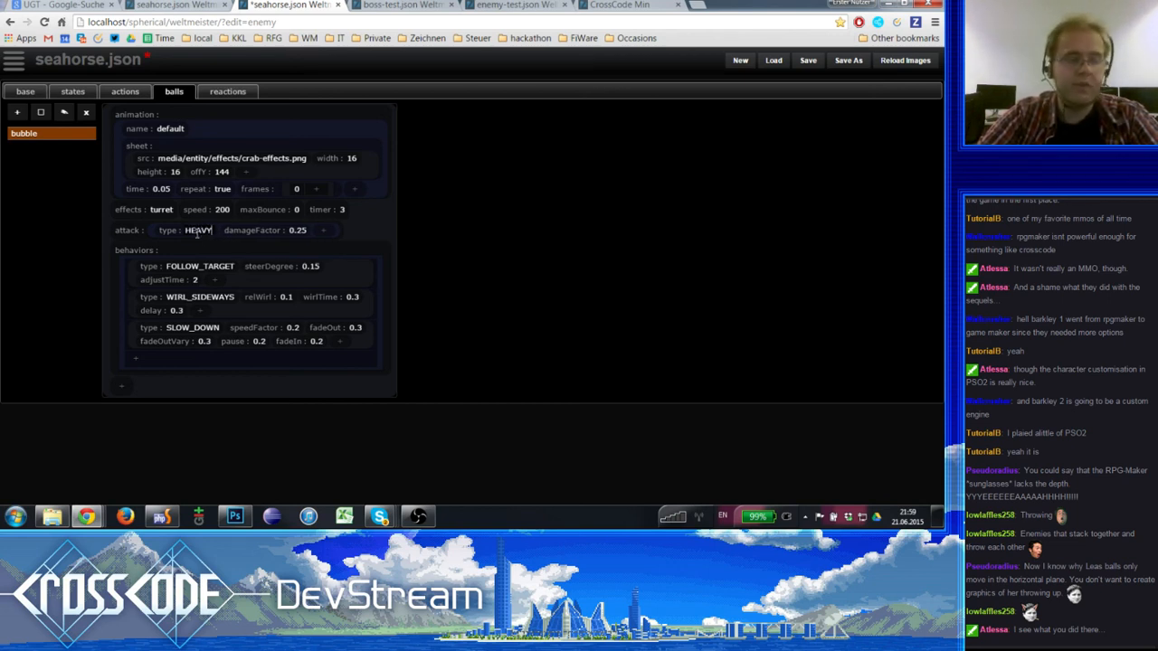
pyautogui.press('BackSpace')
pyautogui.press('BackSpace')
pyautogui.press('BackSpace')
pyautogui.press('BackSpace')
pyautogui.press('BackSpace')
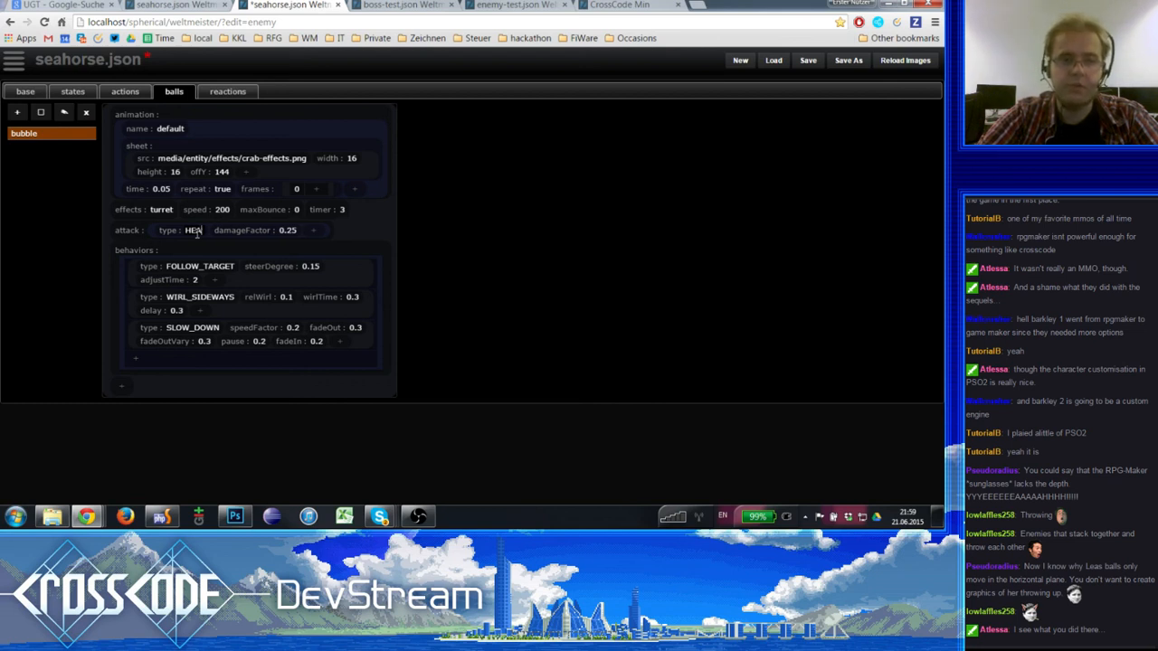
# - Try MASSIVE and BREAK as the attack type of the seahorse's bubble ball
pyautogui.write('MASSIVE')
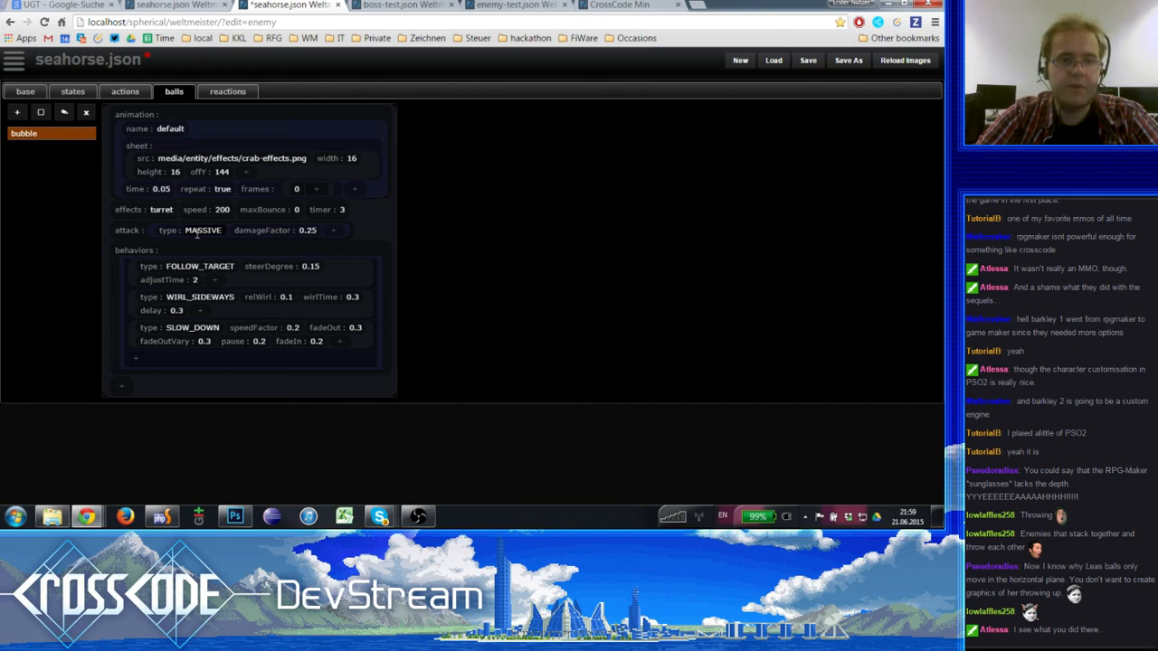
pyautogui.press('BackSpace')
pyautogui.press('BackSpace')
pyautogui.press('BackSpace')
pyautogui.press('BackSpace')
pyautogui.press('BackSpace')
pyautogui.press('BackSpace')
pyautogui.press('BackSpace')
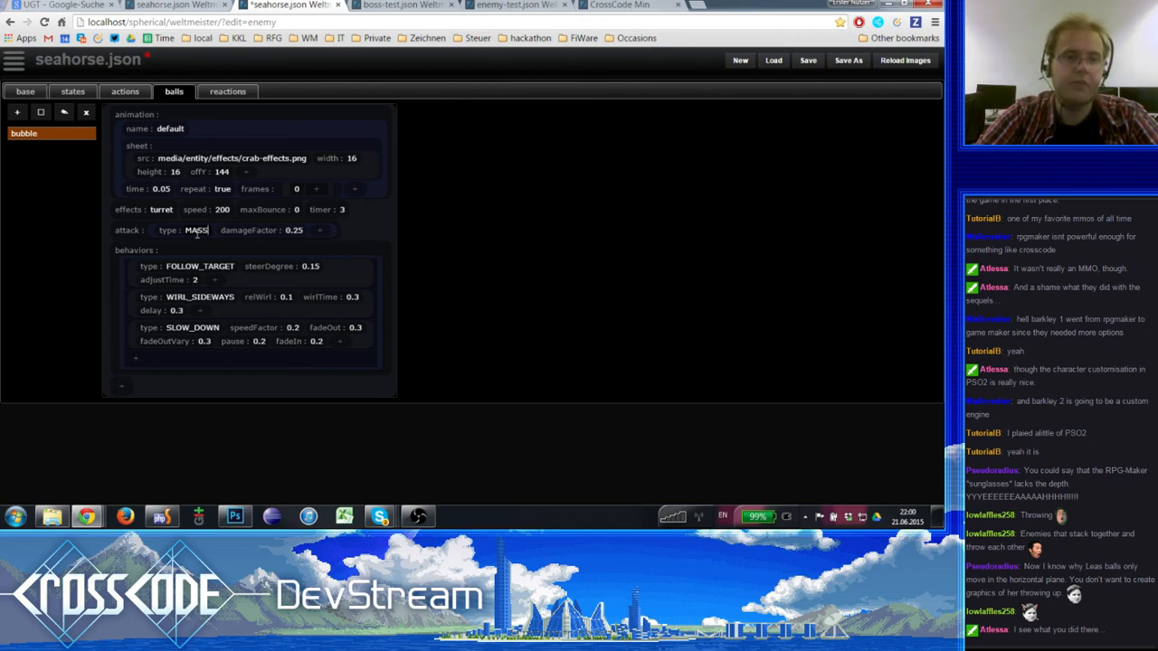
pyautogui.write('BREAK')
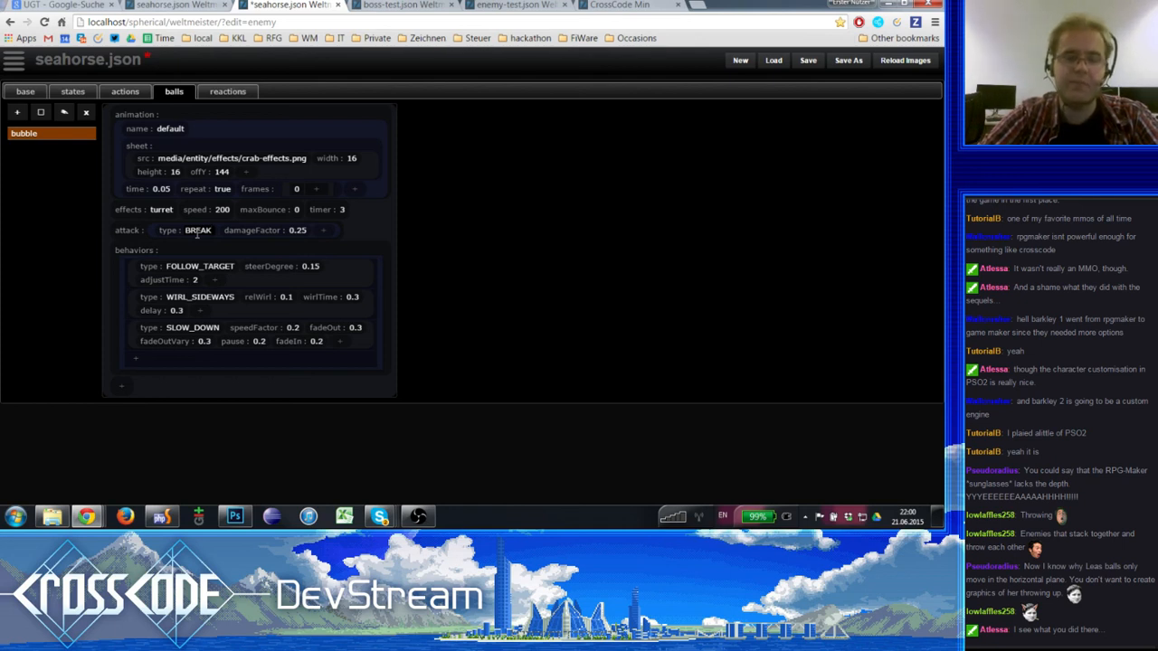
pyautogui.press('BackSpace')
pyautogui.press('BackSpace')
pyautogui.press('BackSpace')
pyautogui.press('BackSpace')
pyautogui.press('BackSpace')
pyautogui.write('M')
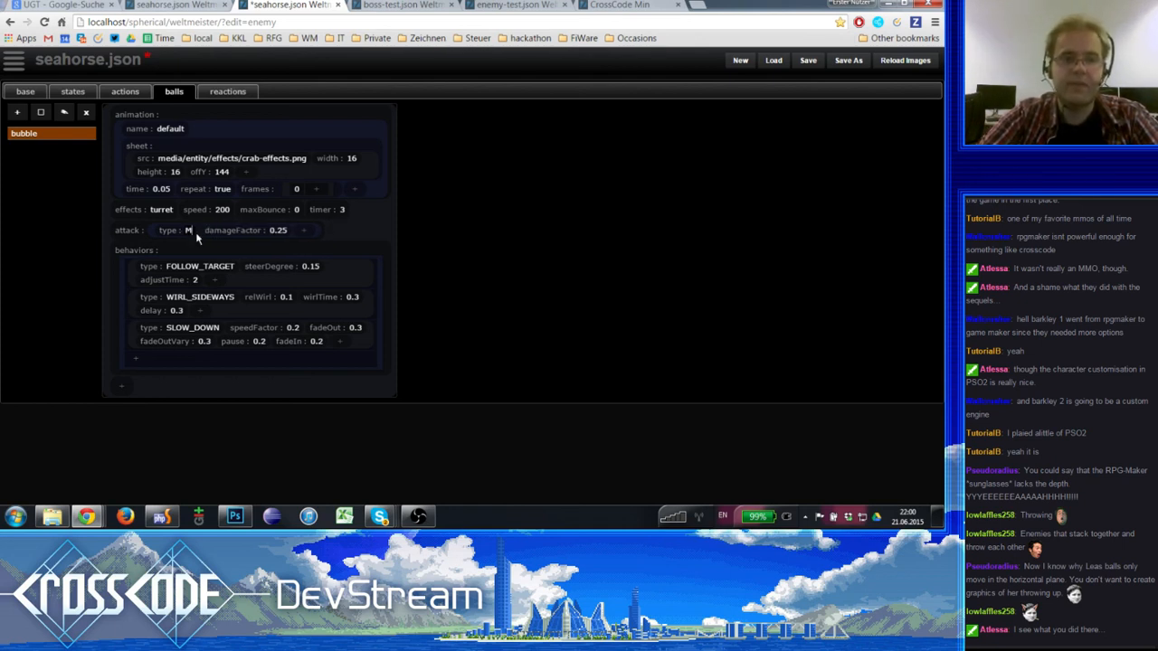
pyautogui.write('ASSIVE')
pyautogui.press('BackSpace')
pyautogui.press('BackSpace')
pyautogui.press('BackSpace')
pyautogui.press('BackSpace')
pyautogui.press('BackSpace')
pyautogui.press('BackSpace')
pyautogui.press('BackSpace')
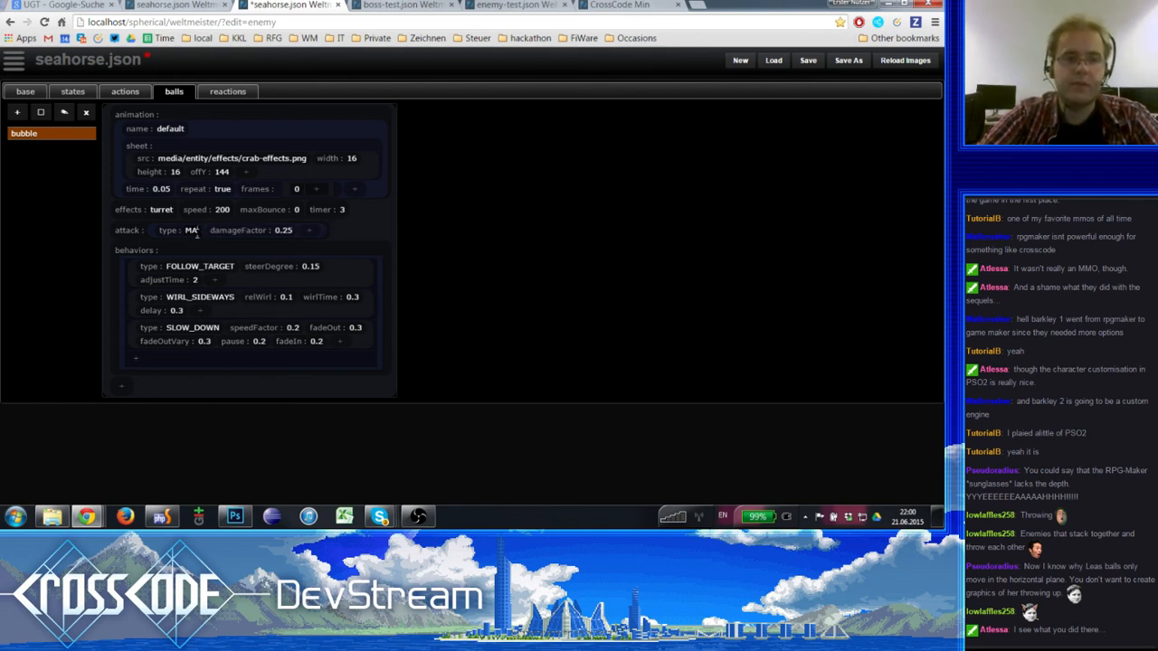
# - Restore the attack type of the seahorse's bubble ball to LIGHT
pyautogui.write('LIGHT')
pyautogui.press('BackSpace')
pyautogui.press('BackSpace')
pyautogui.press('BackSpace')
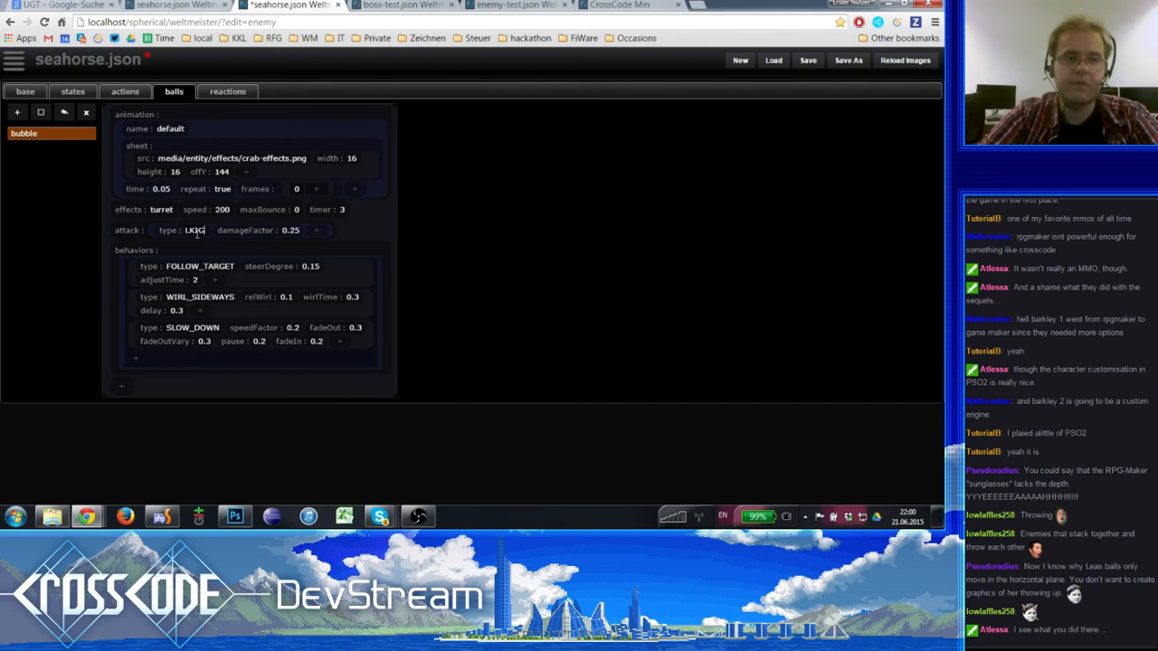
pyautogui.write('GHT')
pyautogui.press('Tab')
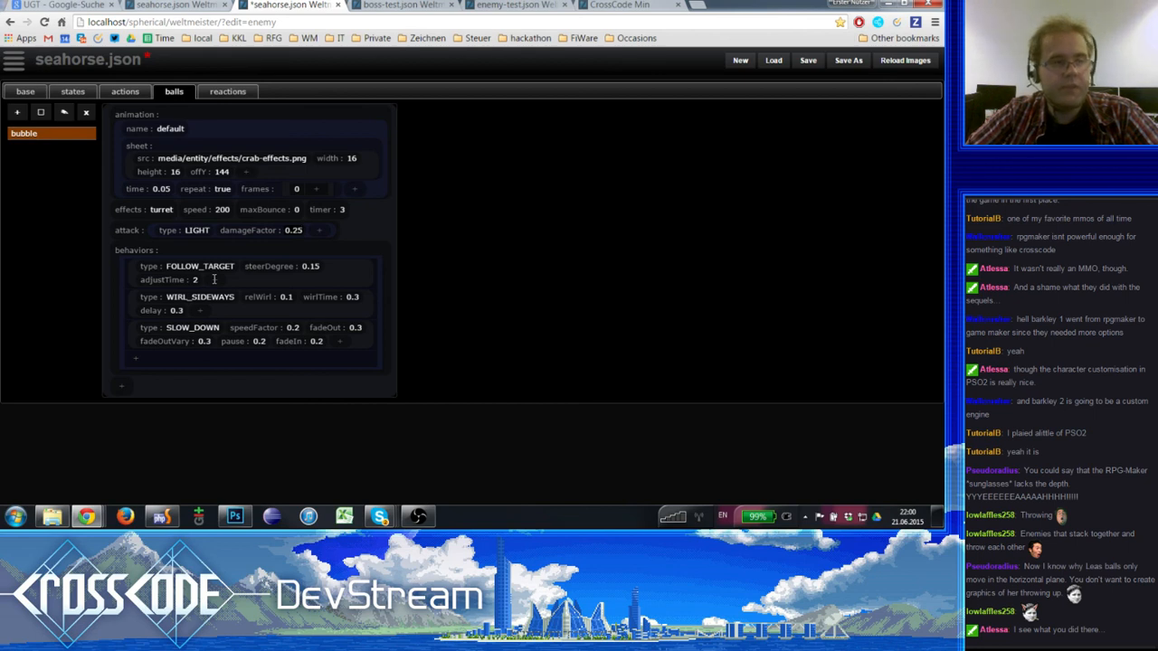
# - Examine the bubble ball's attack entry and its FOLLOW_TARGET, WIRL_SIDEWAYS and SLOW_DOWN behaviors one by one
pyautogui.click(140, 231)
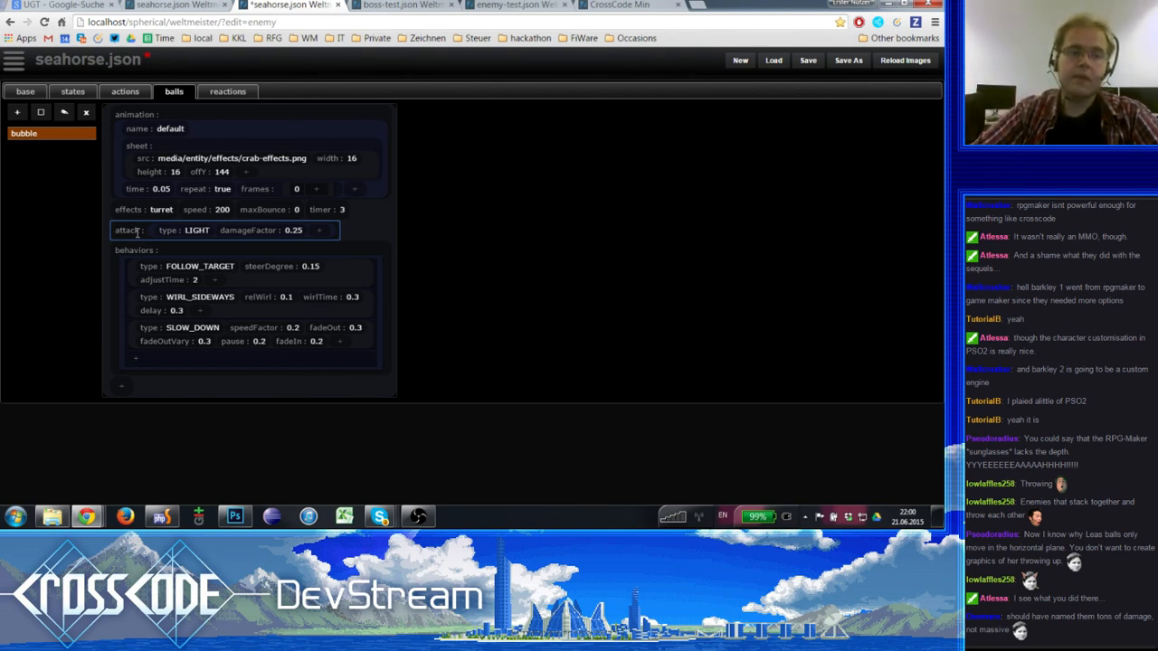
pyautogui.click(170, 253)
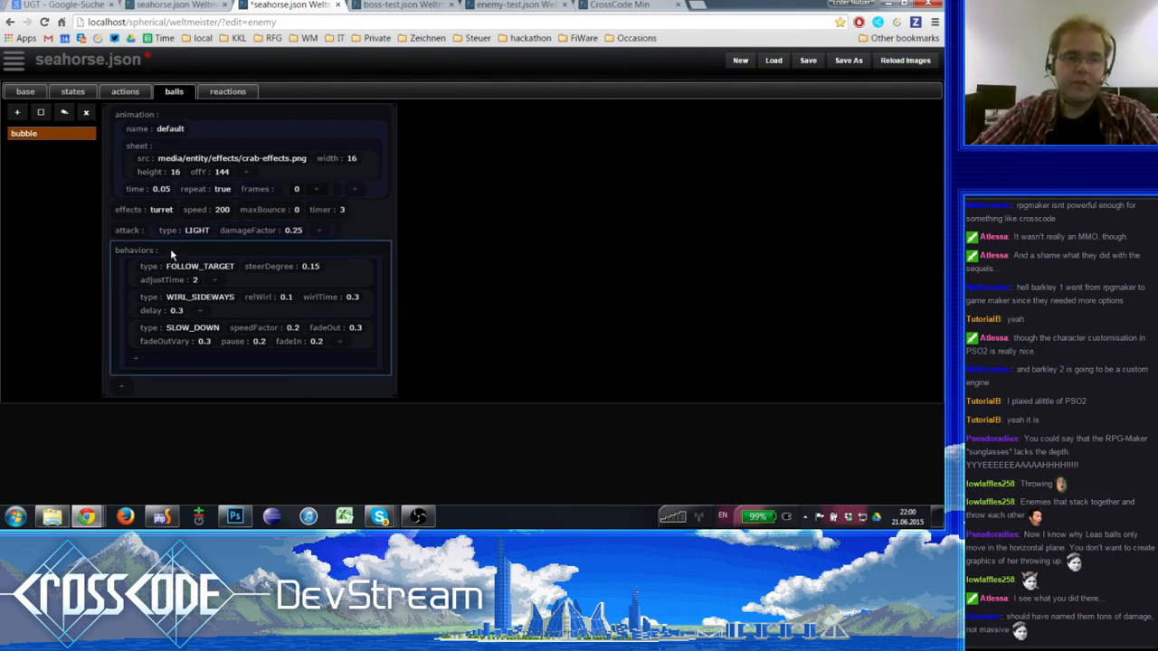
pyautogui.click(127, 266)
pyautogui.click(133, 302)
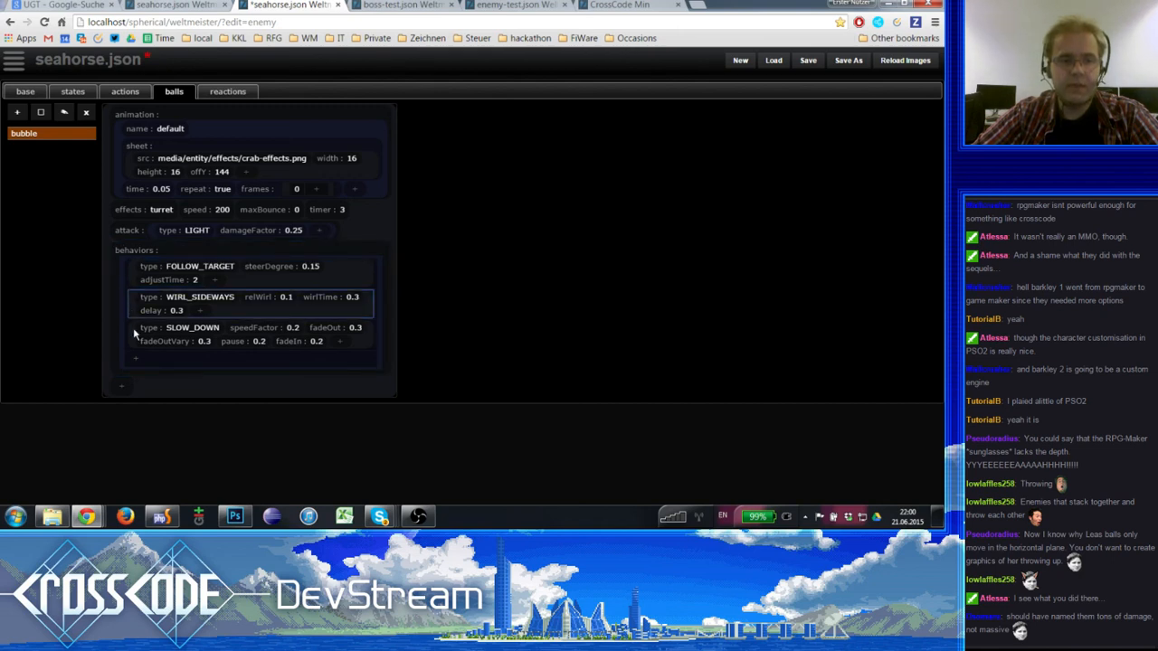
pyautogui.click(134, 334)
pyautogui.click(131, 306)
pyautogui.click(130, 276)
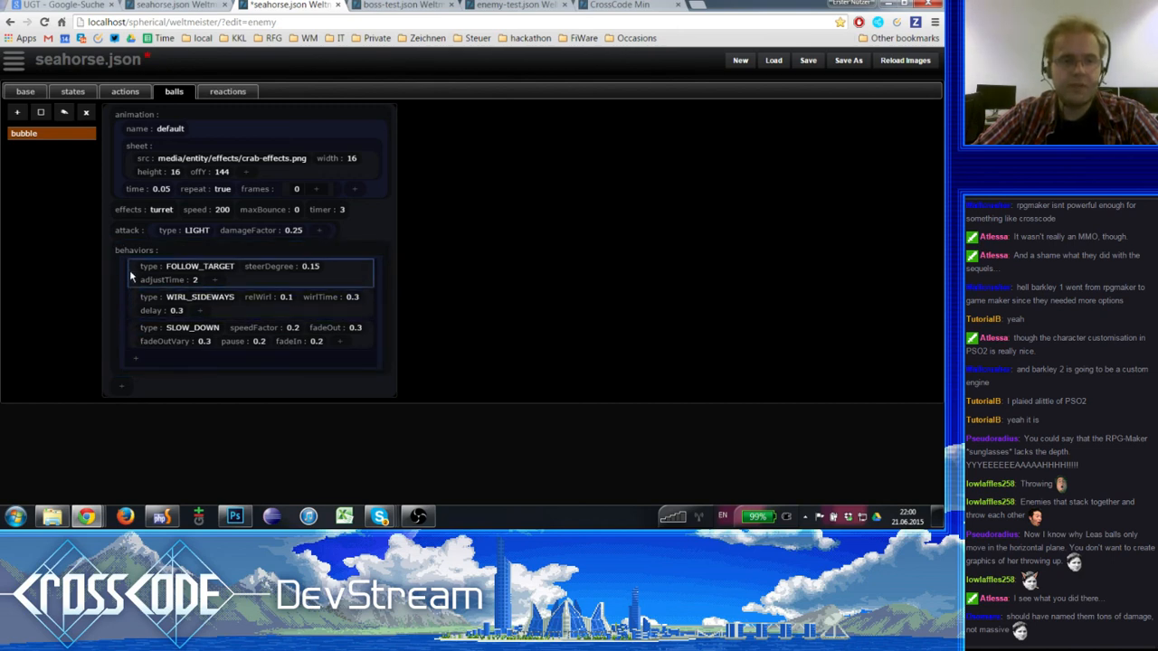